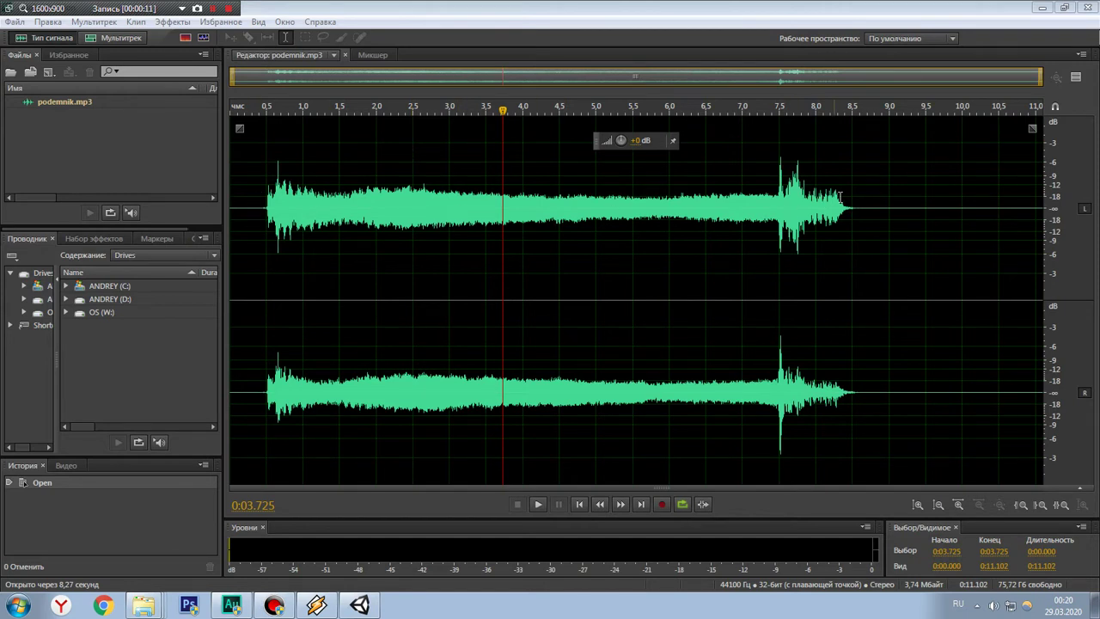
Step: Delete the silent tail of podemnik.mp3 after about 9.03 seconds
drag(898, 206, 978, 208)
click(885, 274)
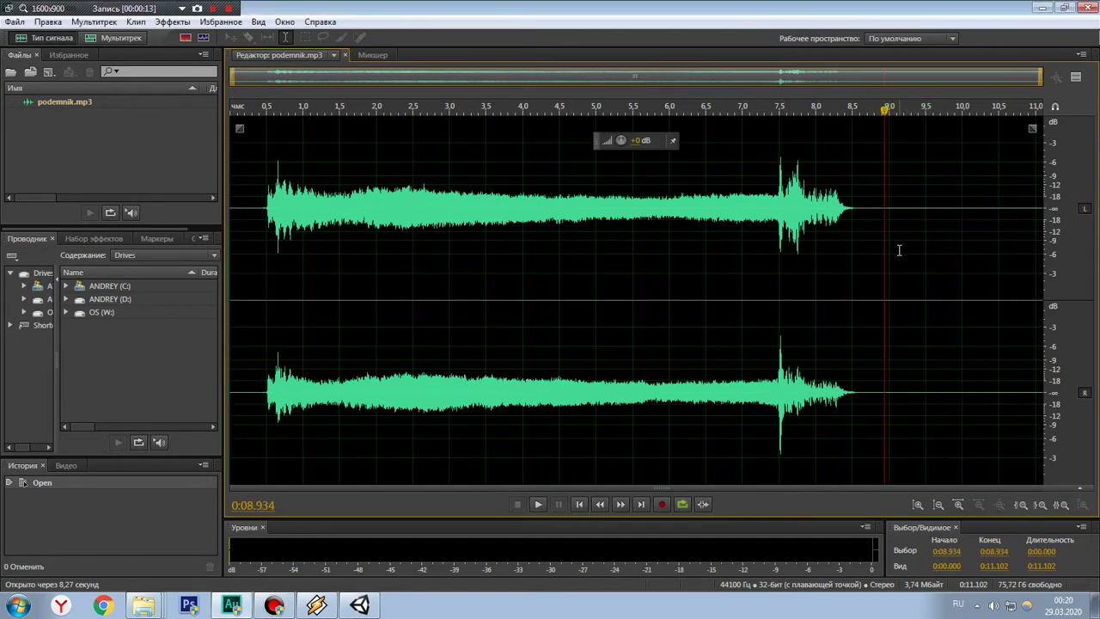
drag(891, 241, 905, 241)
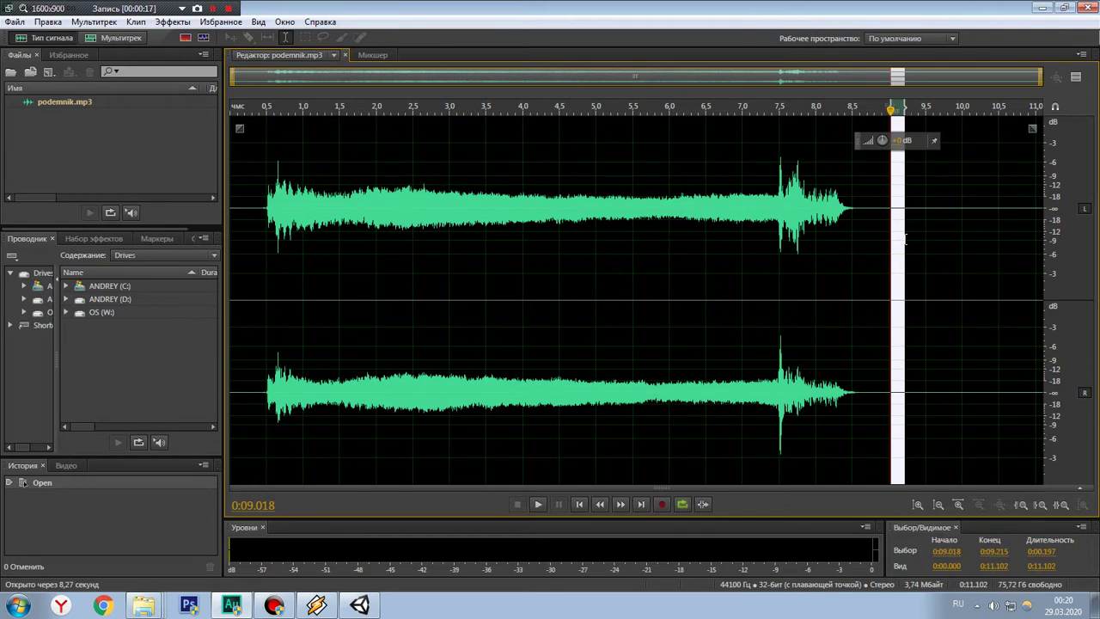
click(548, 221)
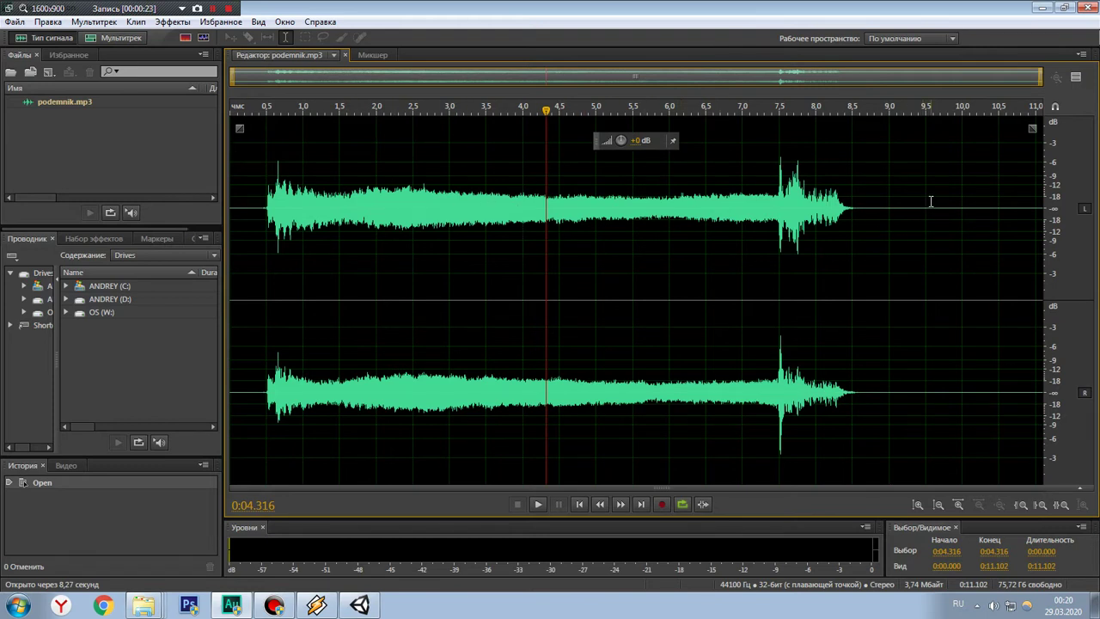
drag(924, 204, 936, 203)
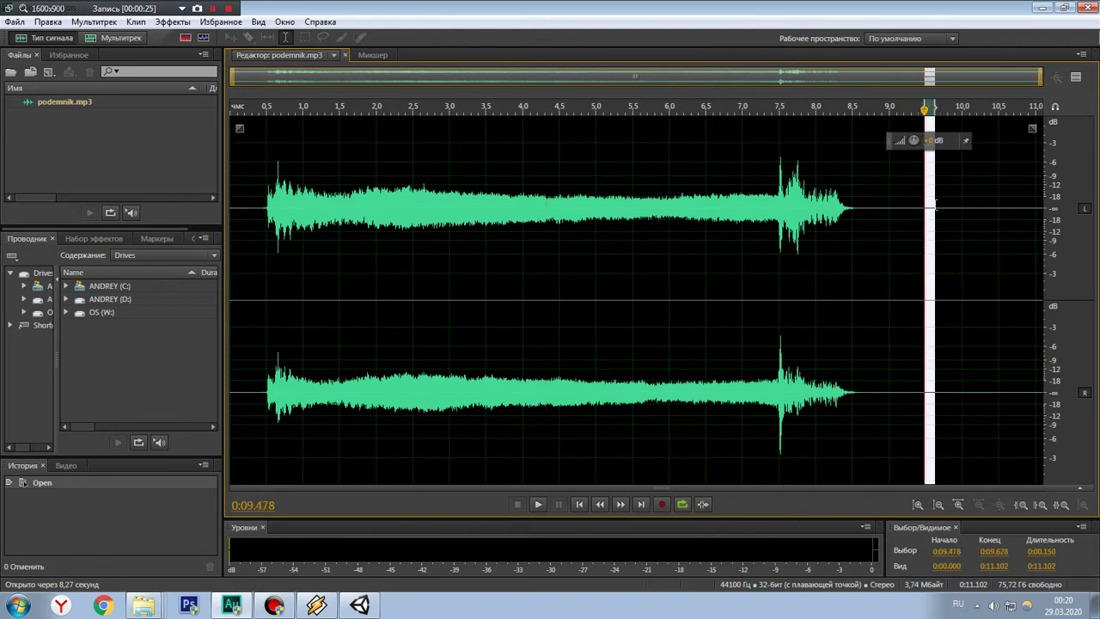
right_click(930, 185)
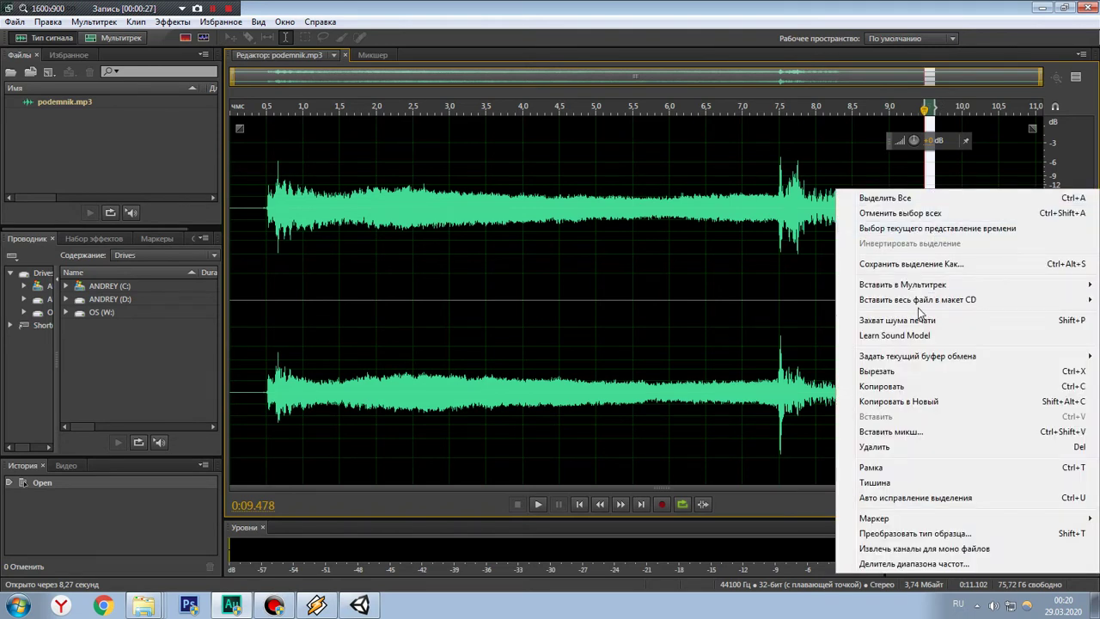
click(891, 215)
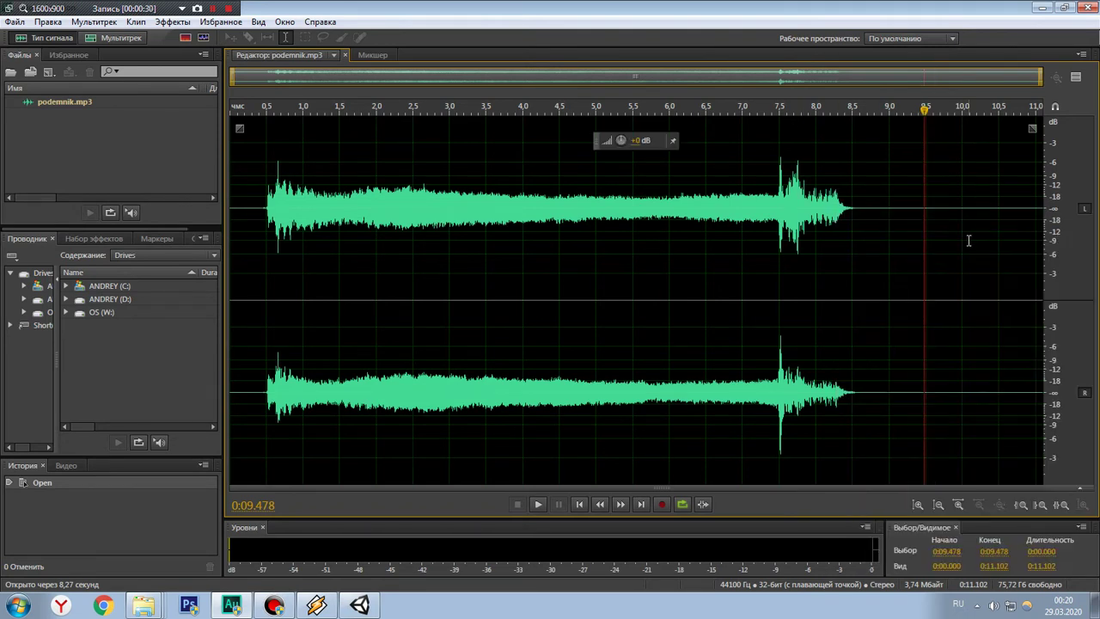
drag(887, 229, 1054, 237)
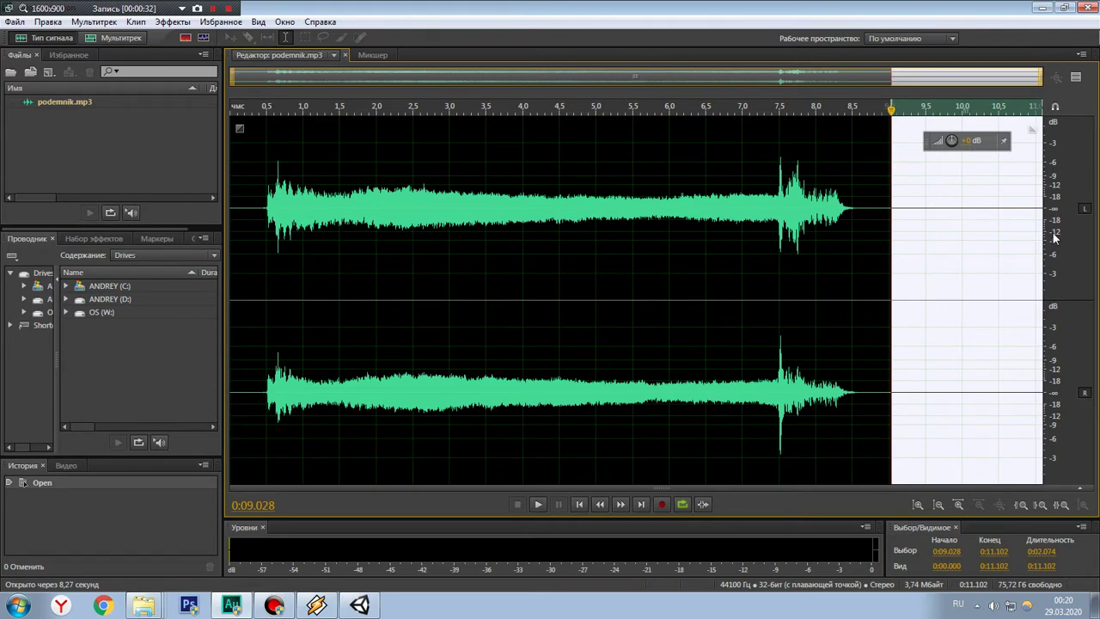
key(Delete)
Step: Select the silent lead-in at the start of the waveform
right_click(954, 216)
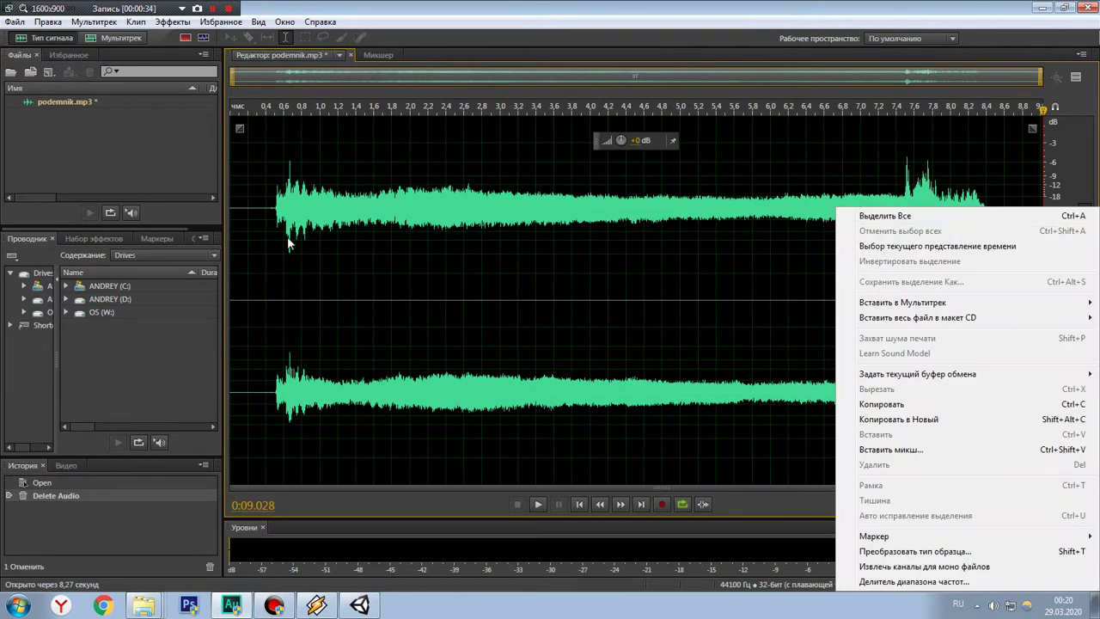
click(256, 227)
drag(249, 217, 86, 192)
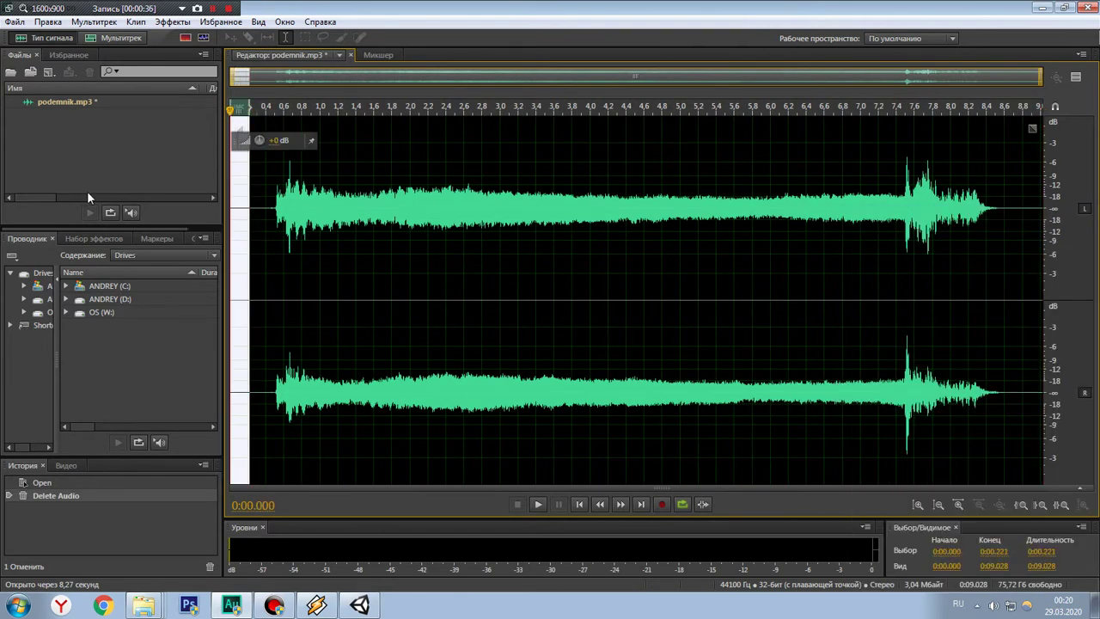
Step: Delete the silent lead-in and the remaining sliver at the clip's start
key(Delete)
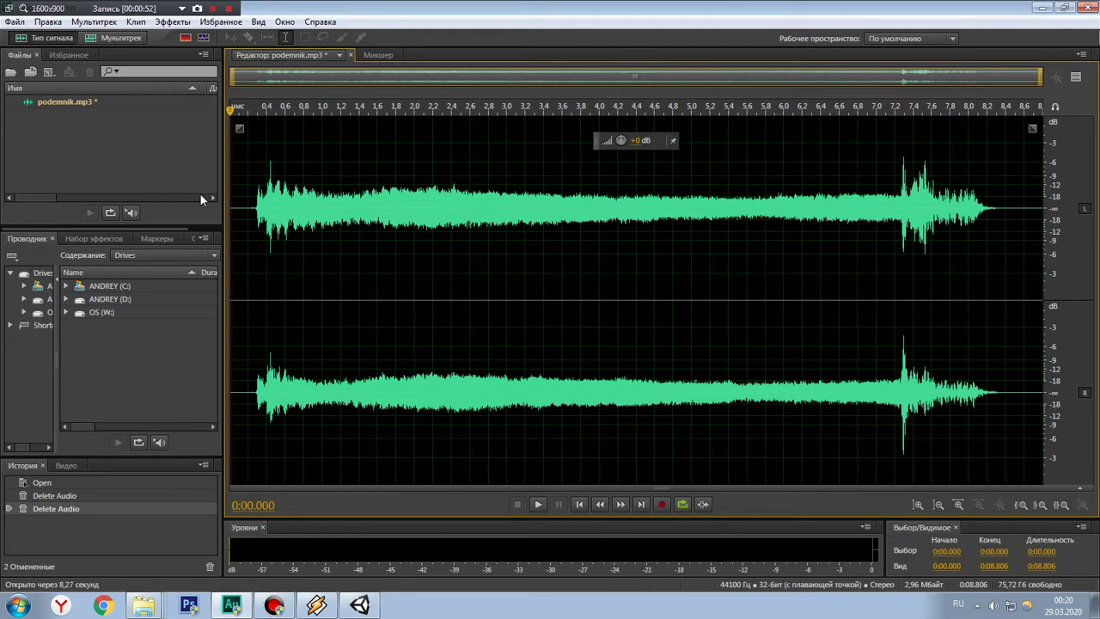
drag(240, 211, 226, 210)
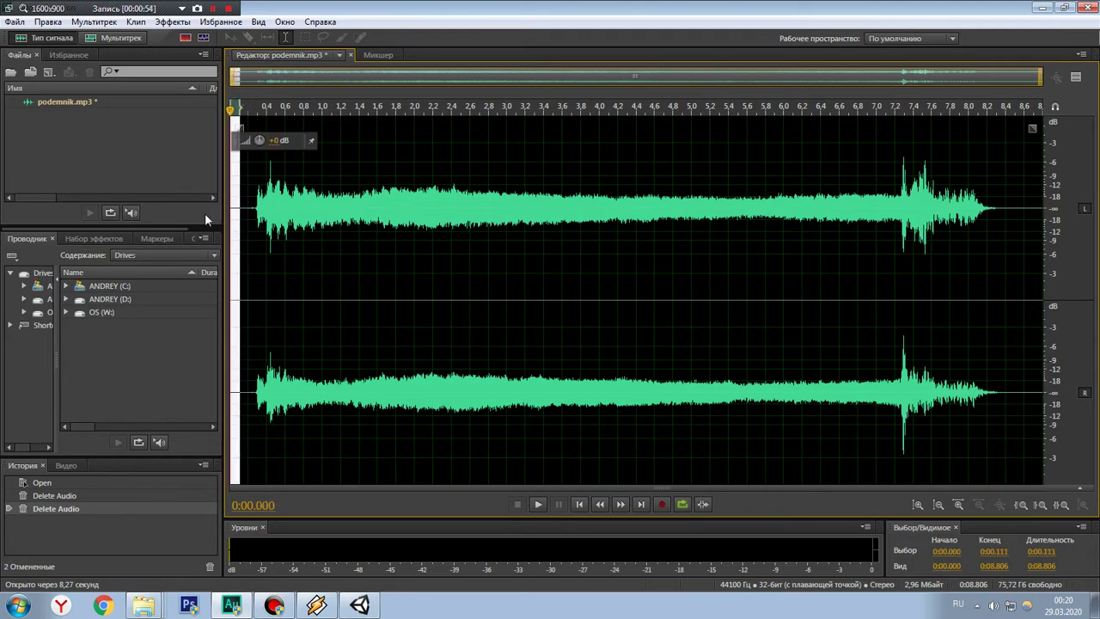
key(Delete)
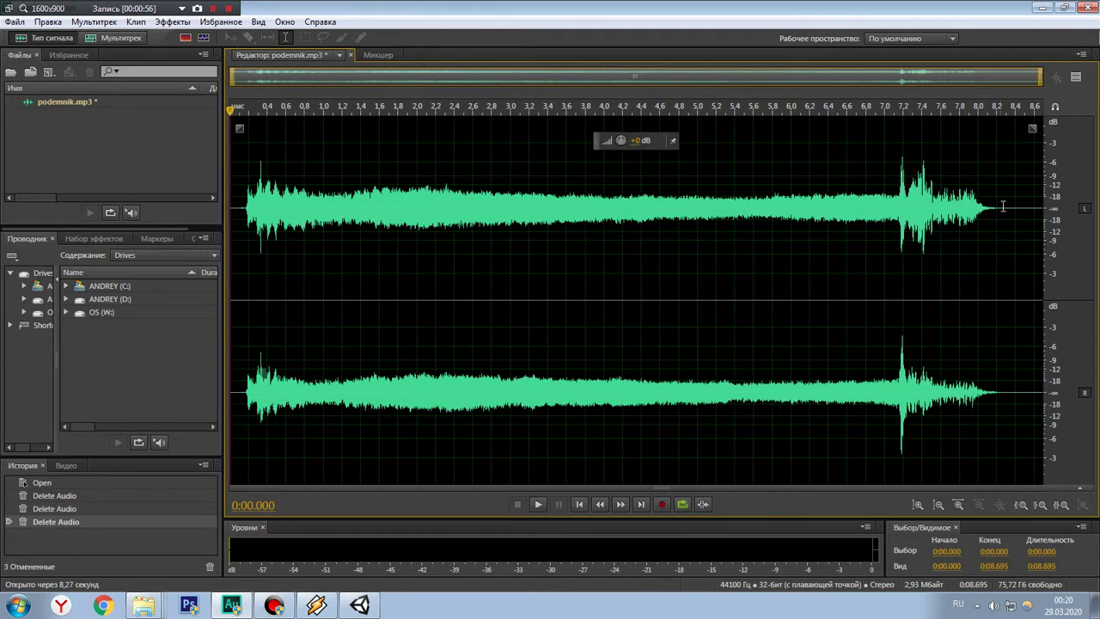
Step: Trim the quiet end past 8.379 s, leaving an 8.315-second clip, then bring up Unity
drag(1014, 212, 1050, 219)
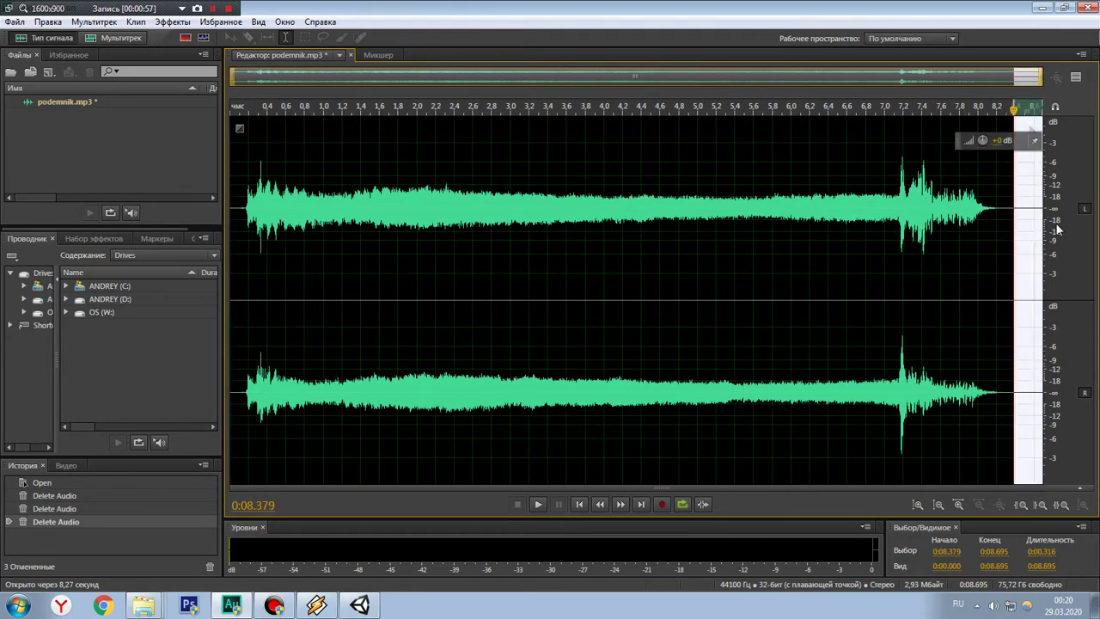
key(Delete)
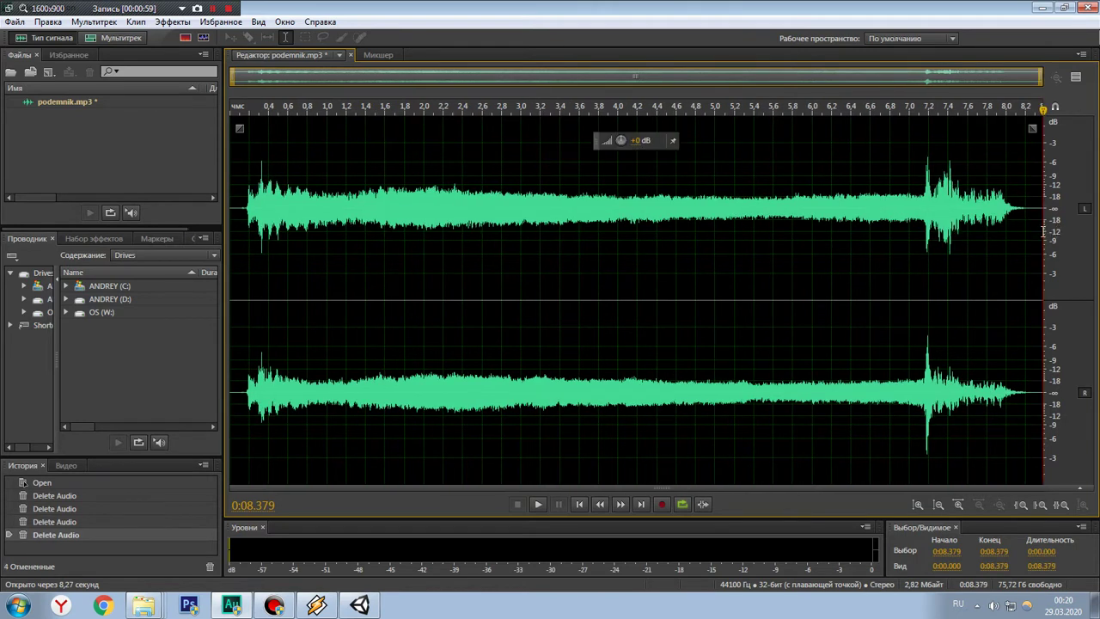
drag(1037, 236, 1051, 237)
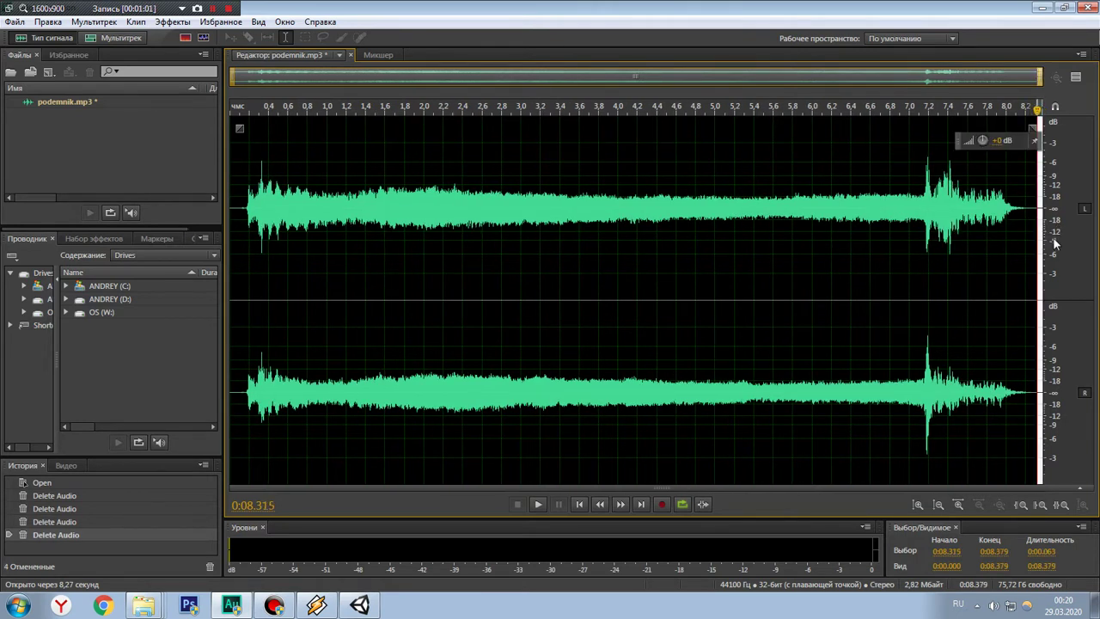
key(Delete)
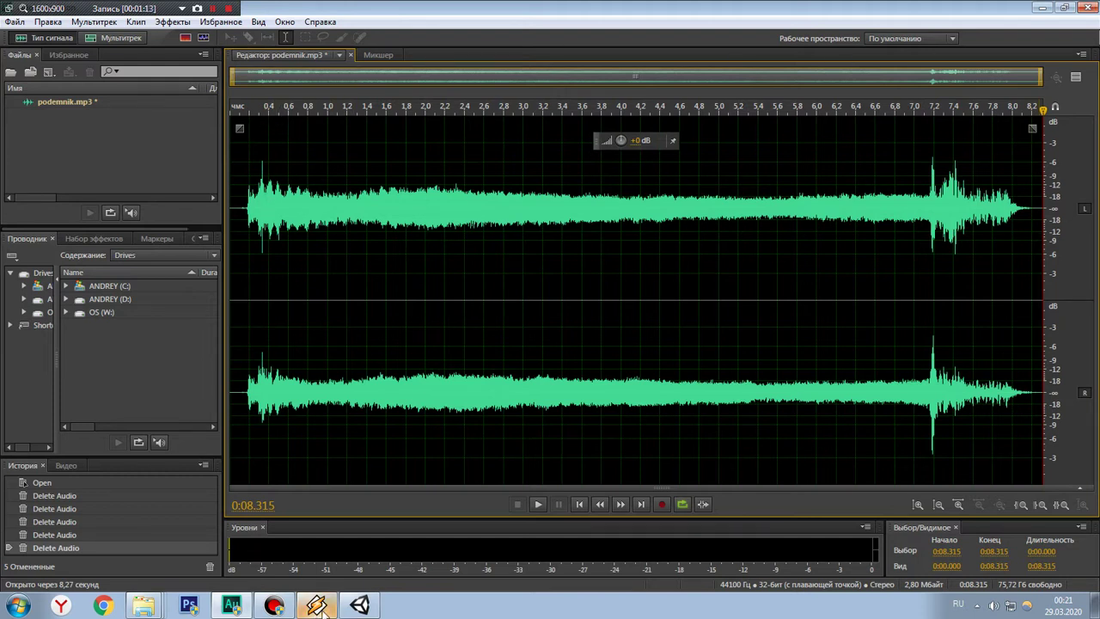
click(356, 609)
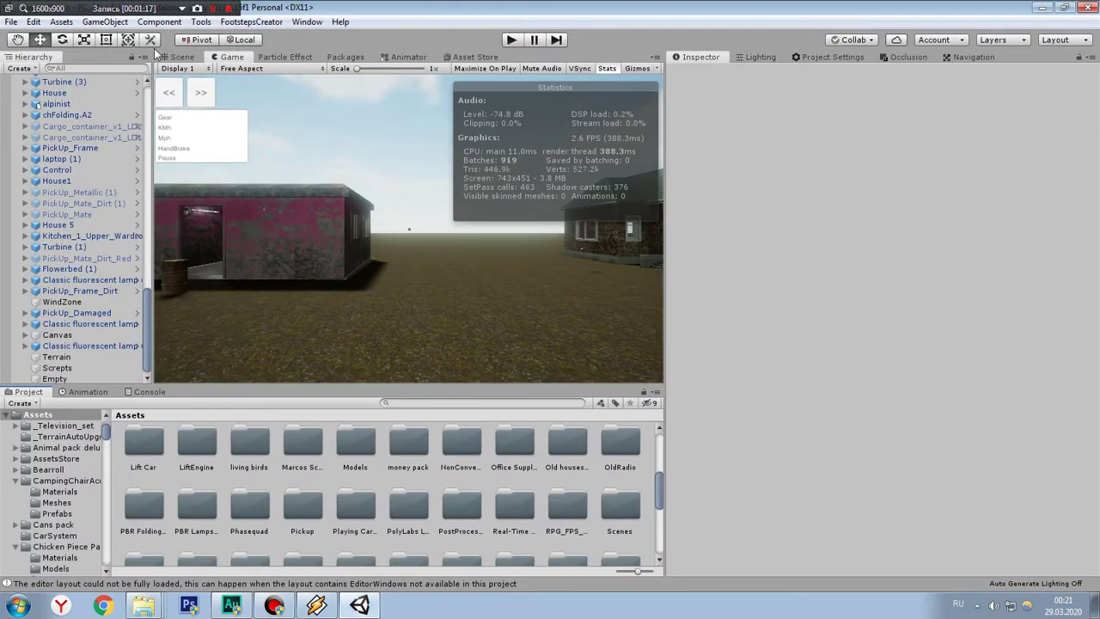
Step: In the Scene view, move the camera to the brick house and the garage with the blue car
click(182, 58)
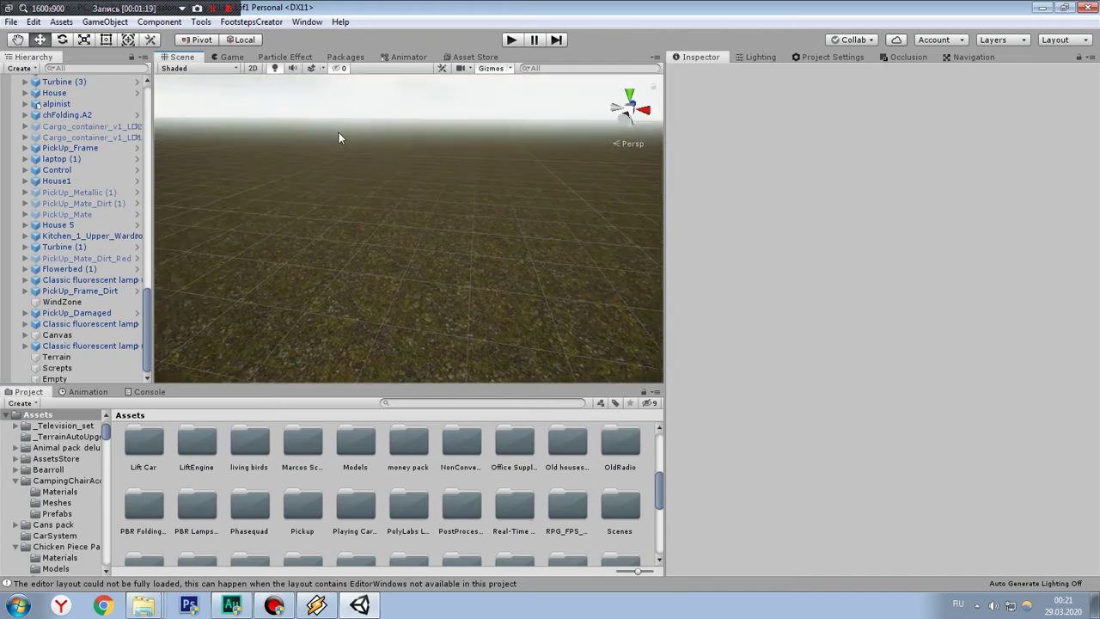
right_drag(561, 179, 211, 172)
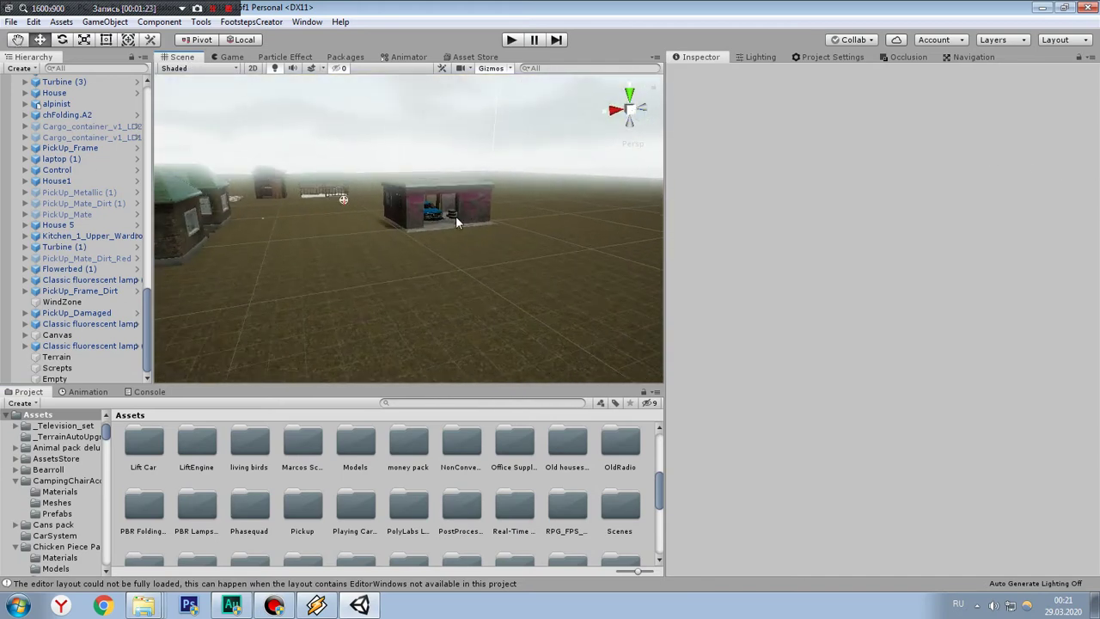
scroll(456, 216, up, 5)
mouse_move(457, 217)
right_down()
mouse_move(248, 327)
mouse_move(288, 256)
mouse_move(393, 177)
mouse_move(452, 251)
right_up()
Step: Play the trimmed podemnik.mp3 and lower Adobe Audition's level in the Windows volume mixer
click(234, 606)
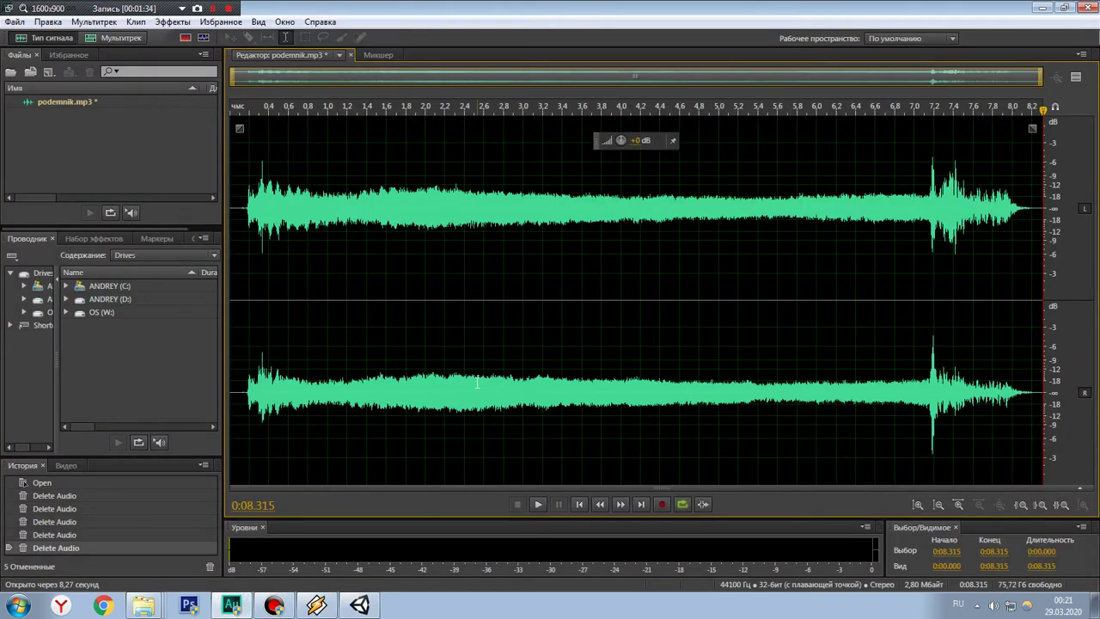
click(539, 505)
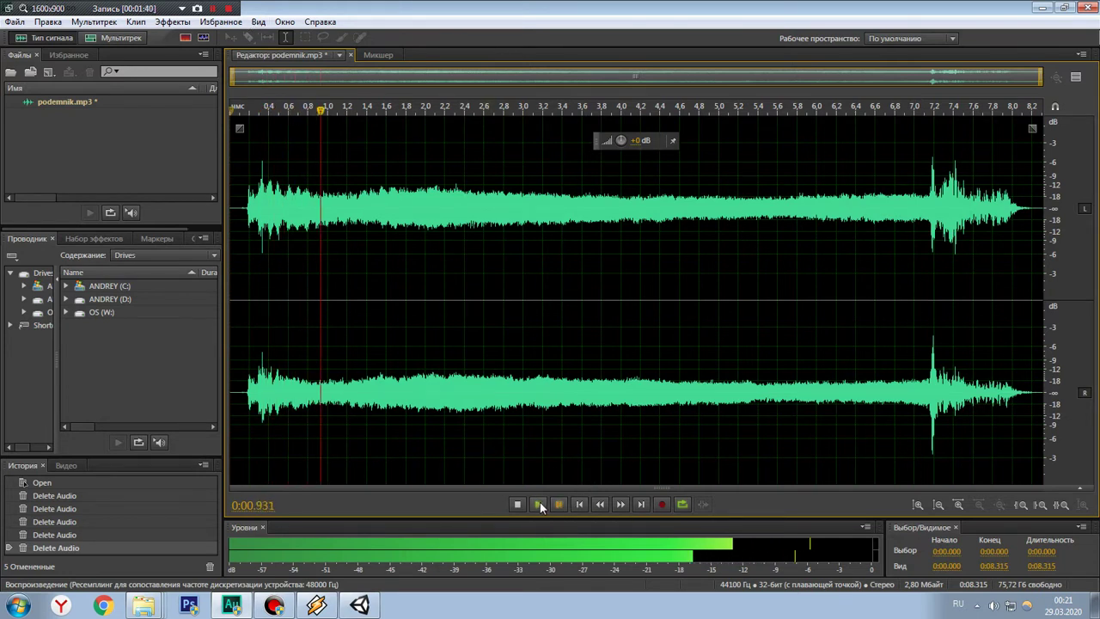
click(994, 608)
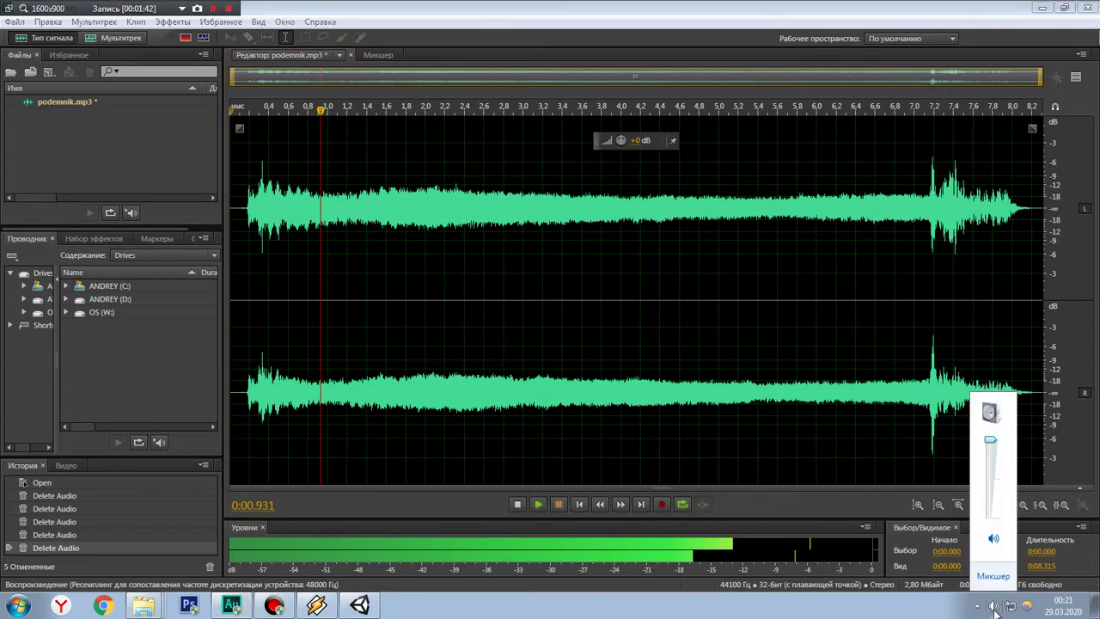
click(993, 578)
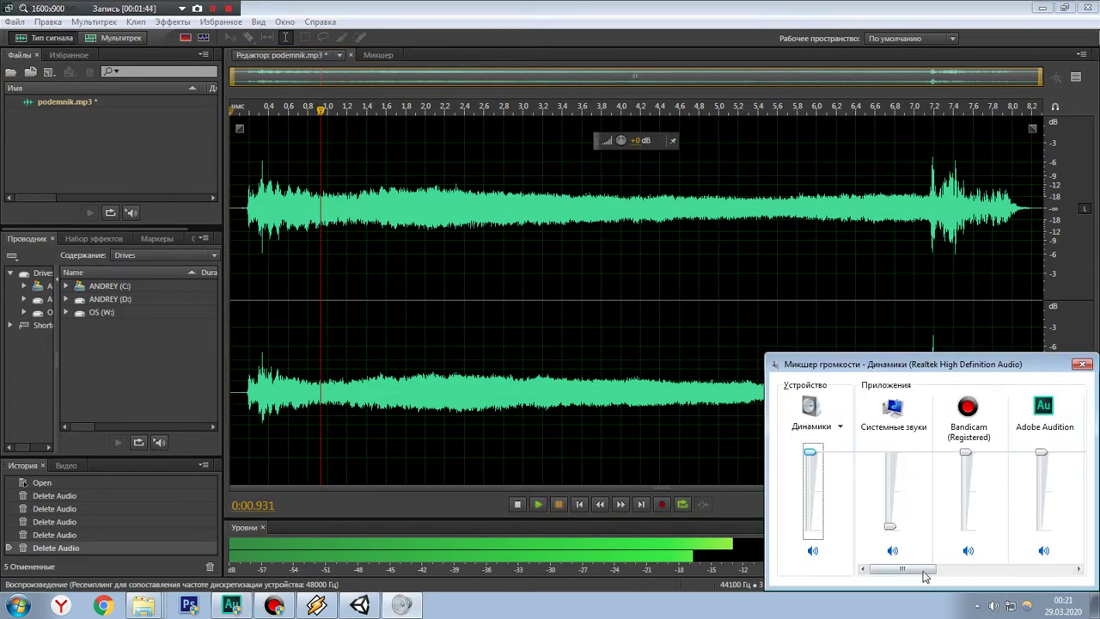
drag(924, 569, 958, 569)
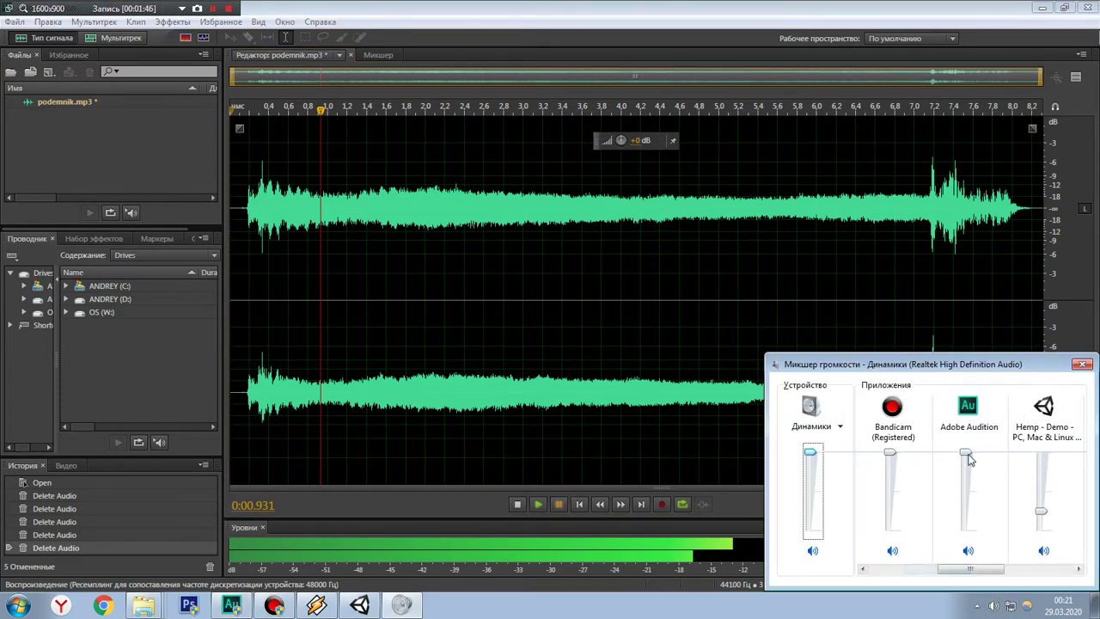
drag(966, 453, 966, 495)
click(1085, 364)
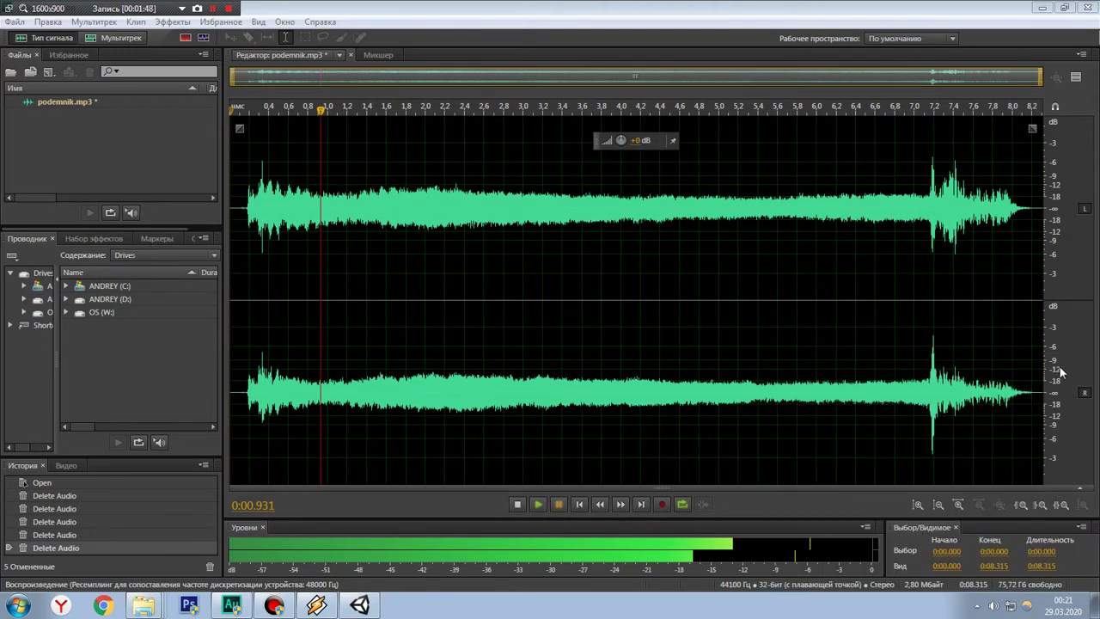
click(538, 505)
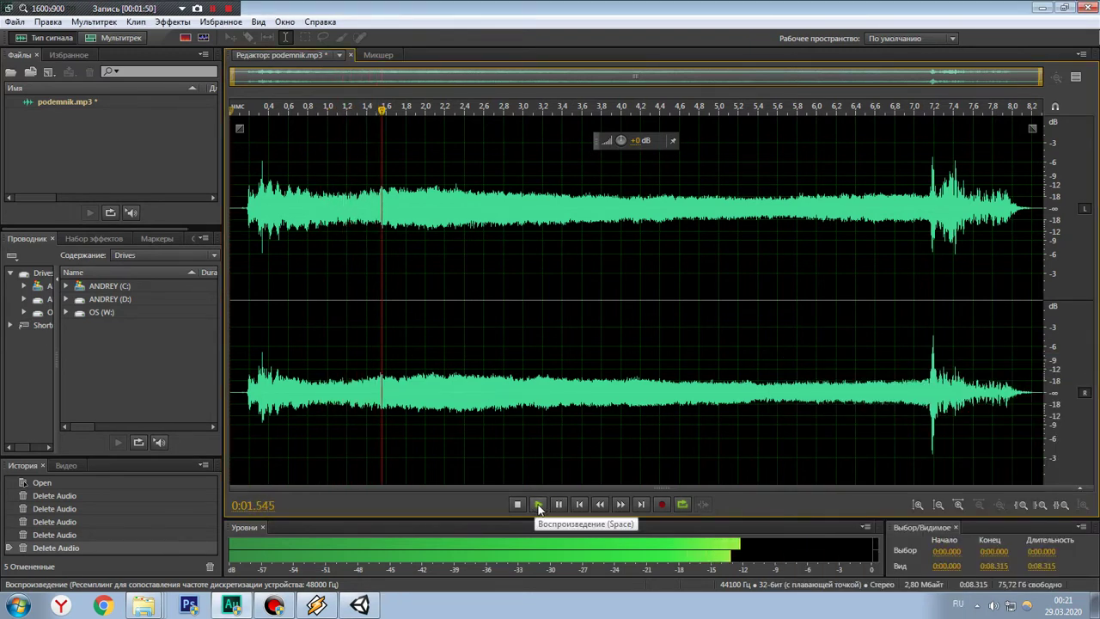
click(559, 505)
Step: Lower Adobe Audition's volume further to 18 and replay the clip from the start
click(993, 605)
click(996, 577)
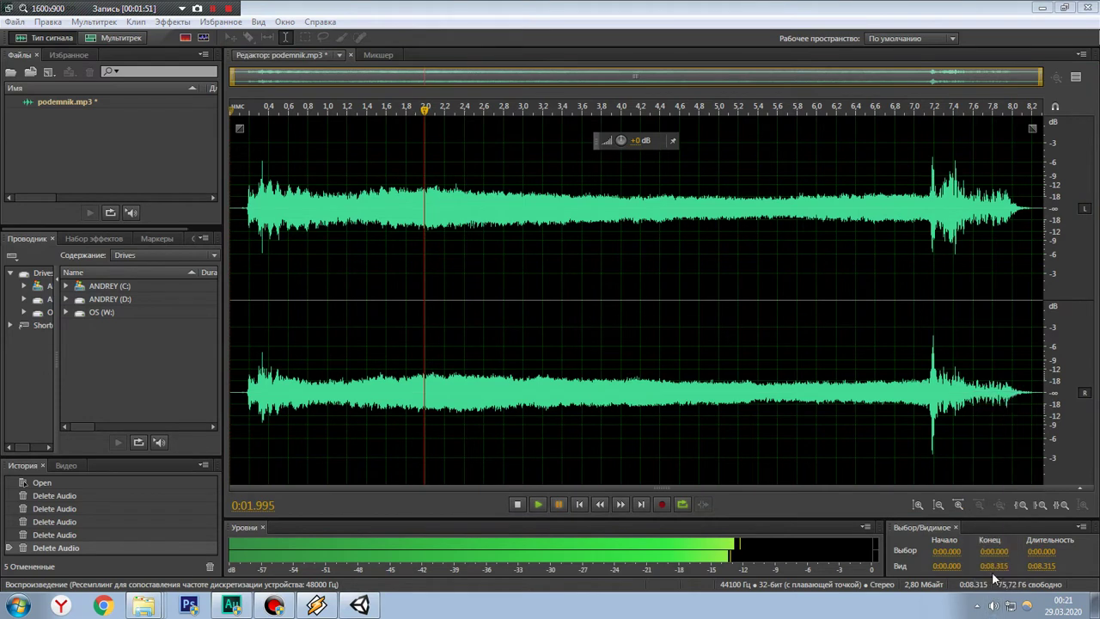
click(1042, 501)
drag(1043, 501, 1043, 518)
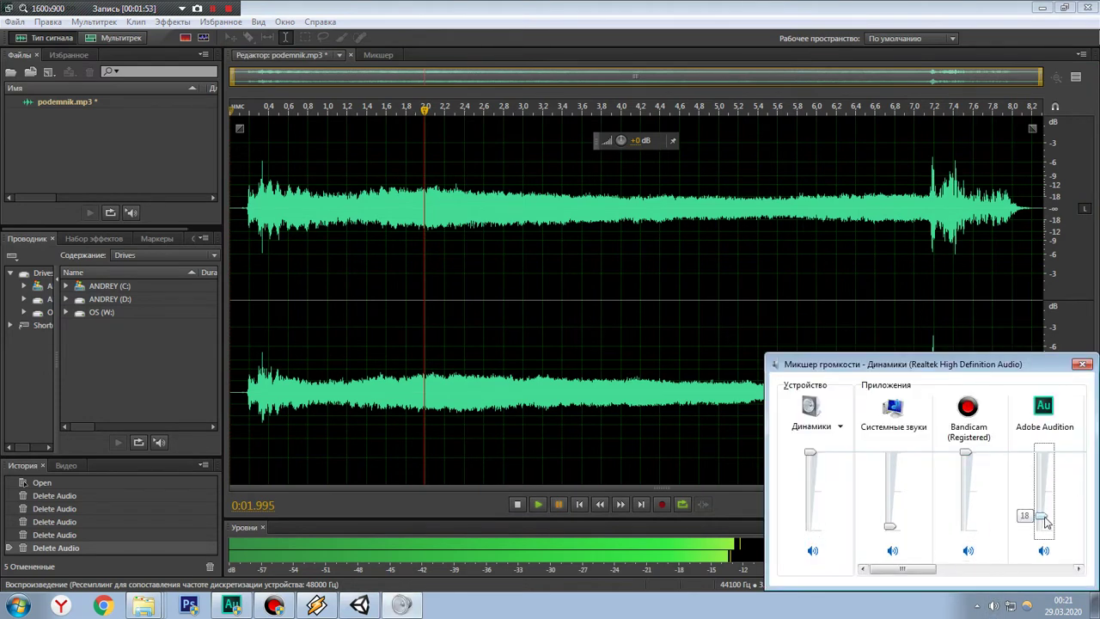
click(1082, 364)
click(539, 505)
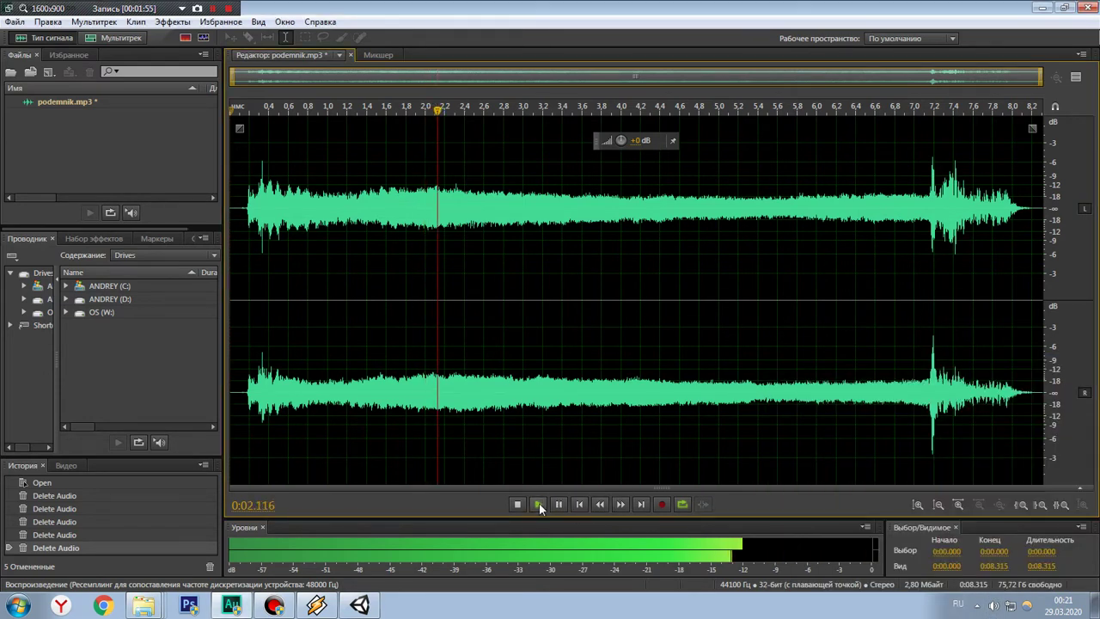
key(space)
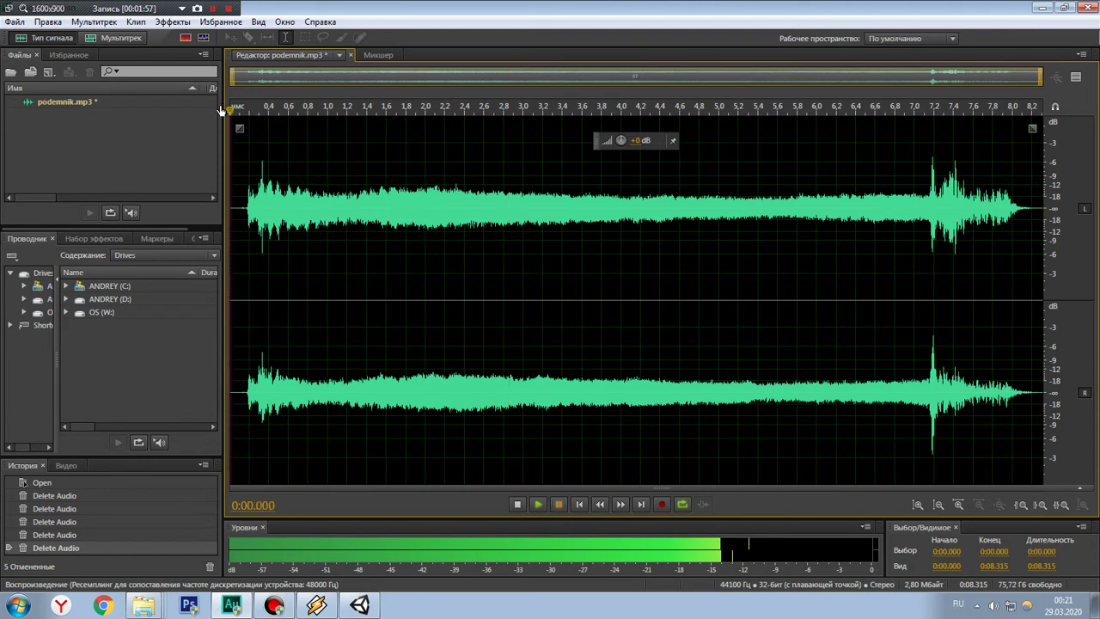
Step: Play and scrub podemnik.mp3 to listen to the loud ending around 7 seconds
click(537, 505)
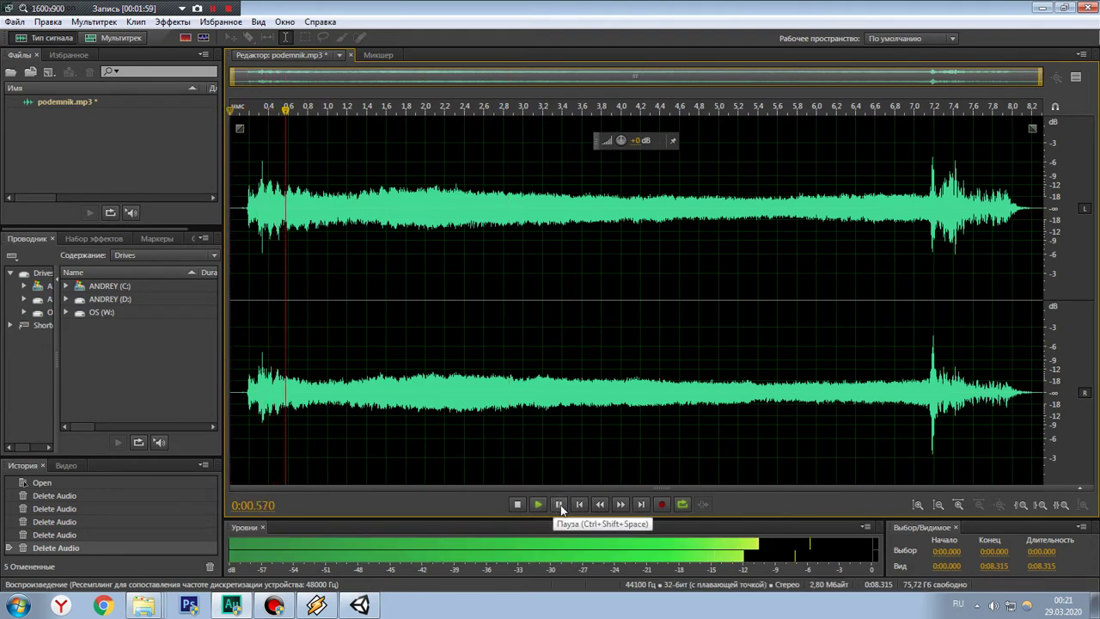
click(557, 505)
drag(886, 110, 912, 110)
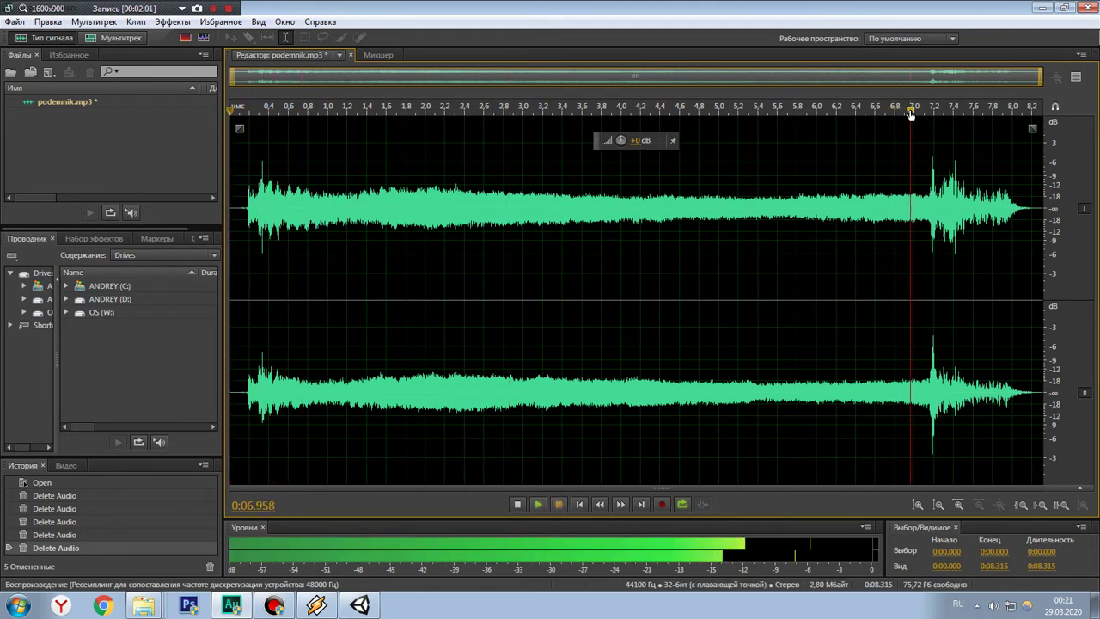
click(538, 505)
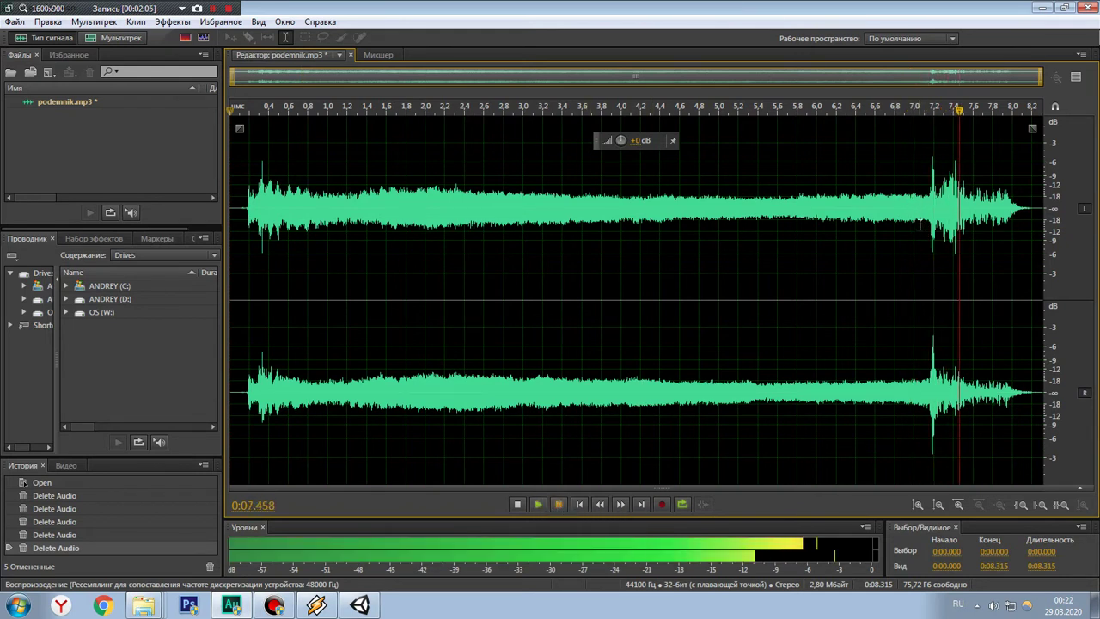
click(557, 506)
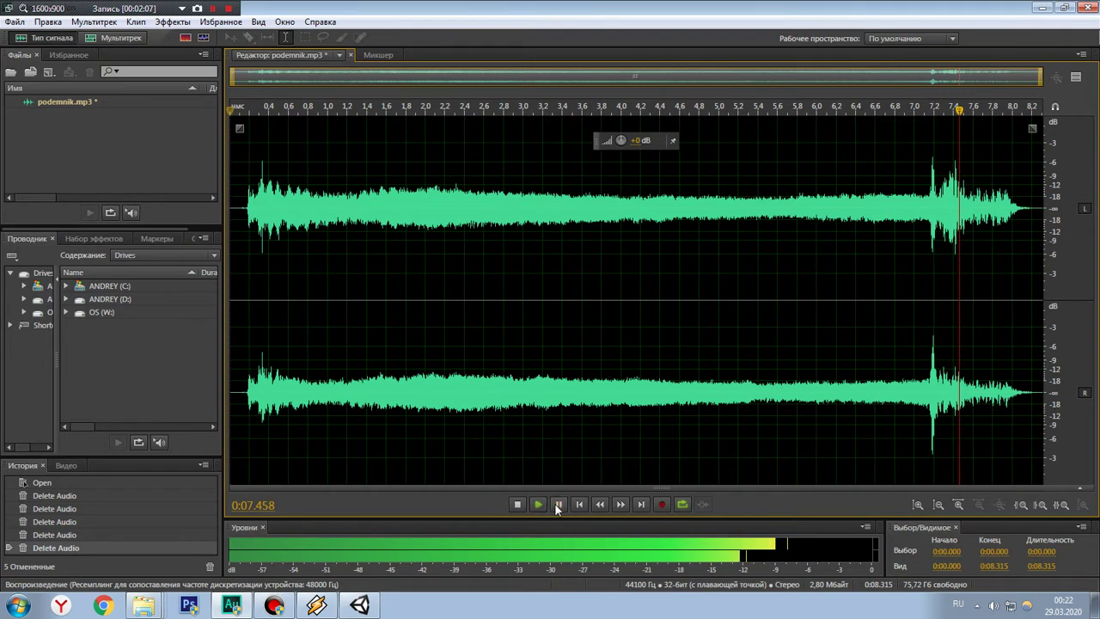
click(557, 506)
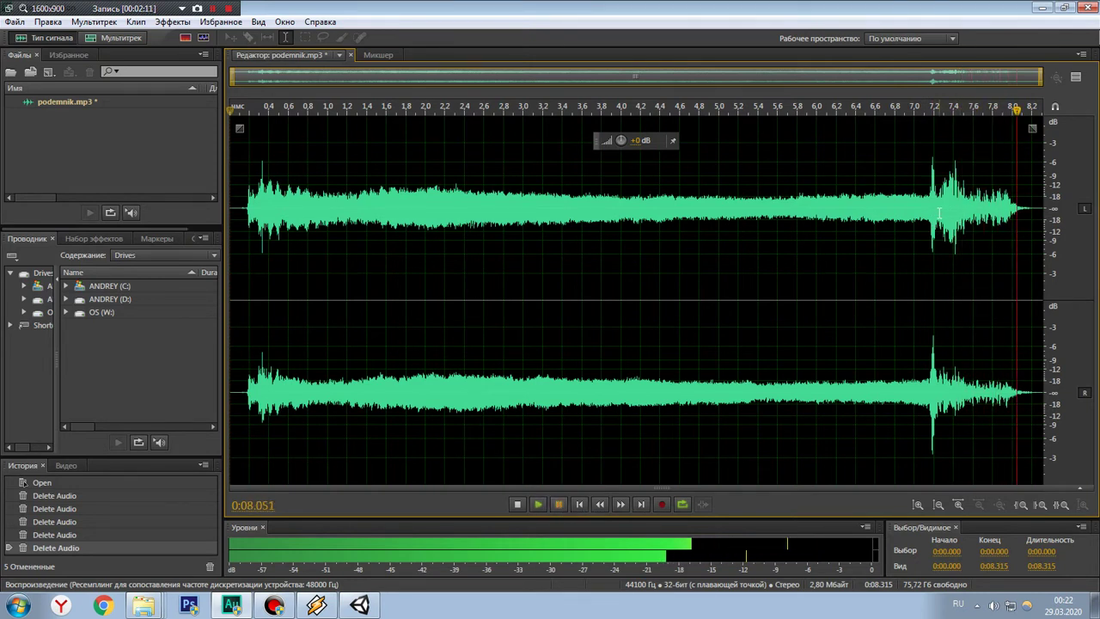
Step: Delete the 7.246–7.998 s section, shortening the clip to 7.563 seconds
drag(939, 212, 1017, 216)
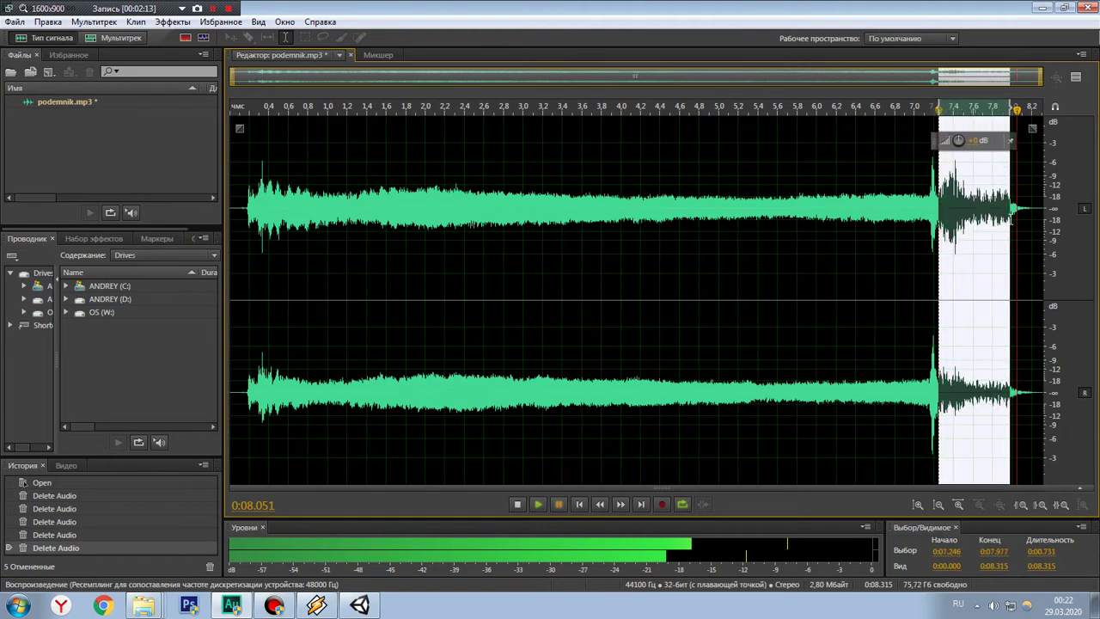
click(539, 505)
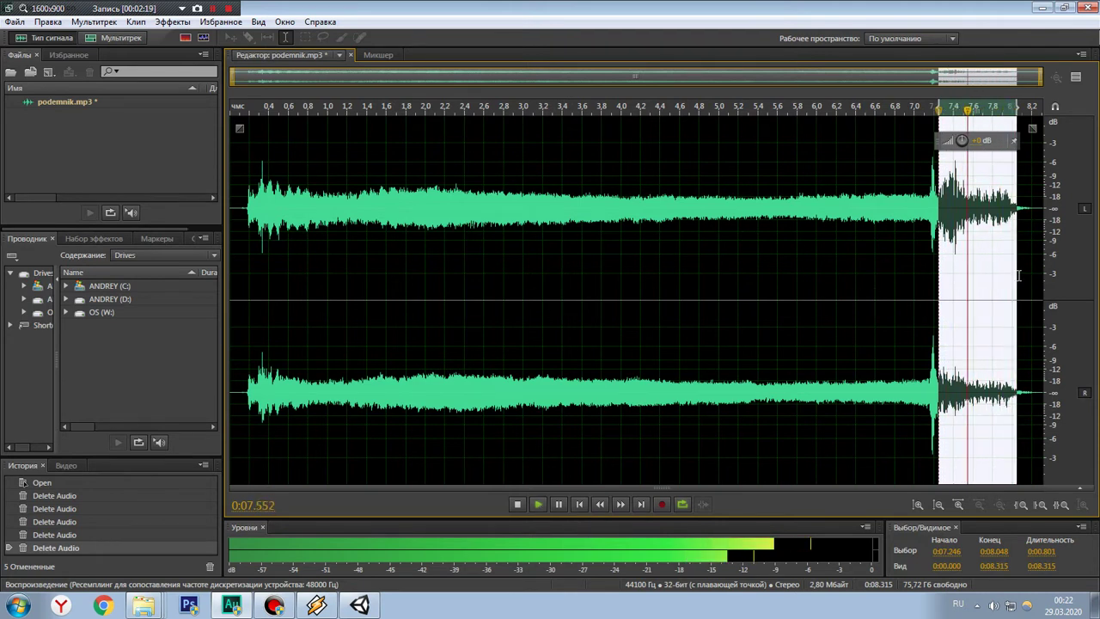
drag(1017, 271, 1014, 272)
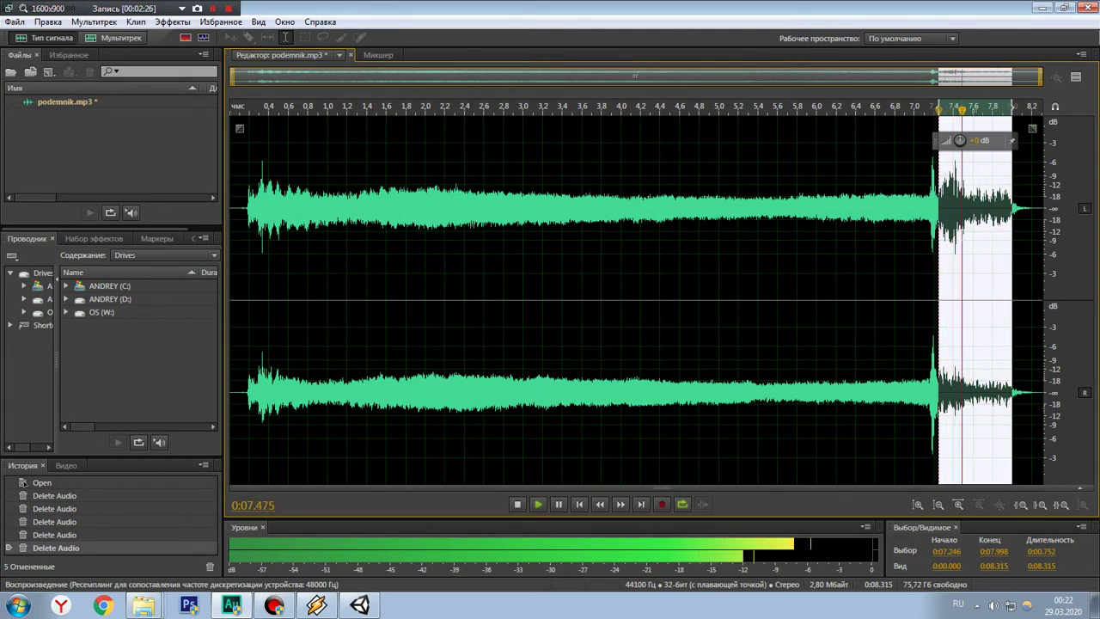
right_click(1013, 272)
click(559, 505)
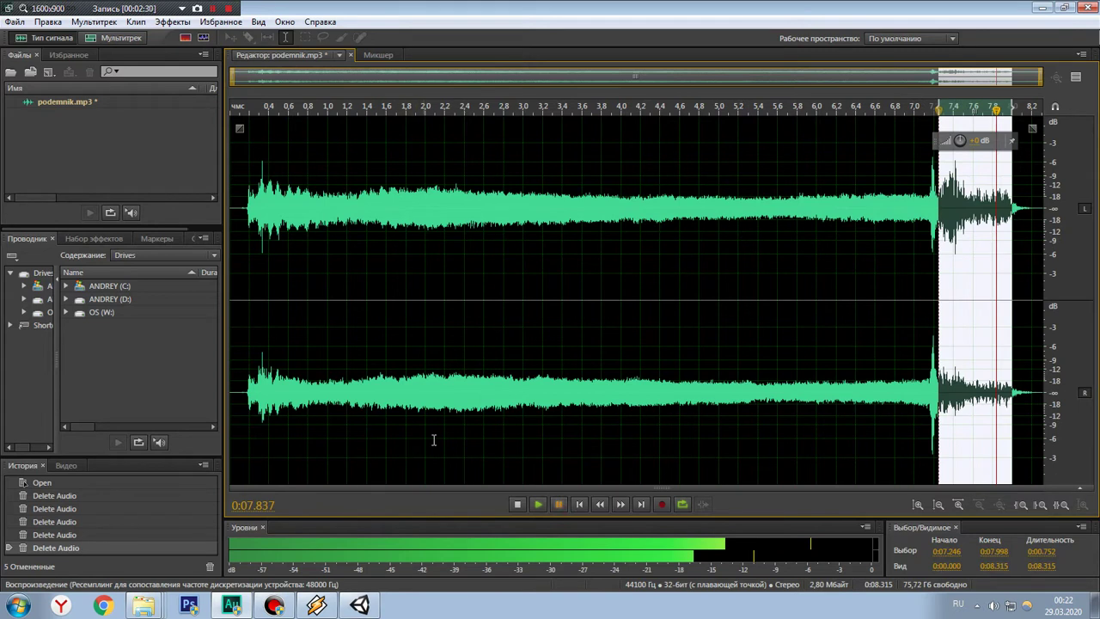
key(Delete)
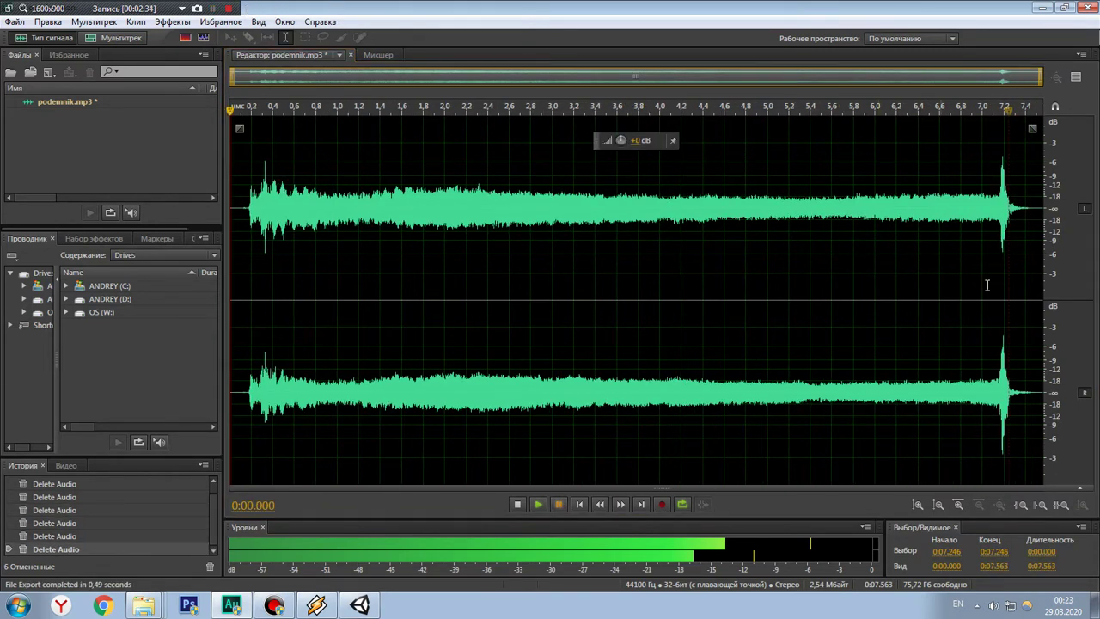
Step: Delete everything after 7.147 s from podemnik.mp3
drag(961, 107, 1008, 114)
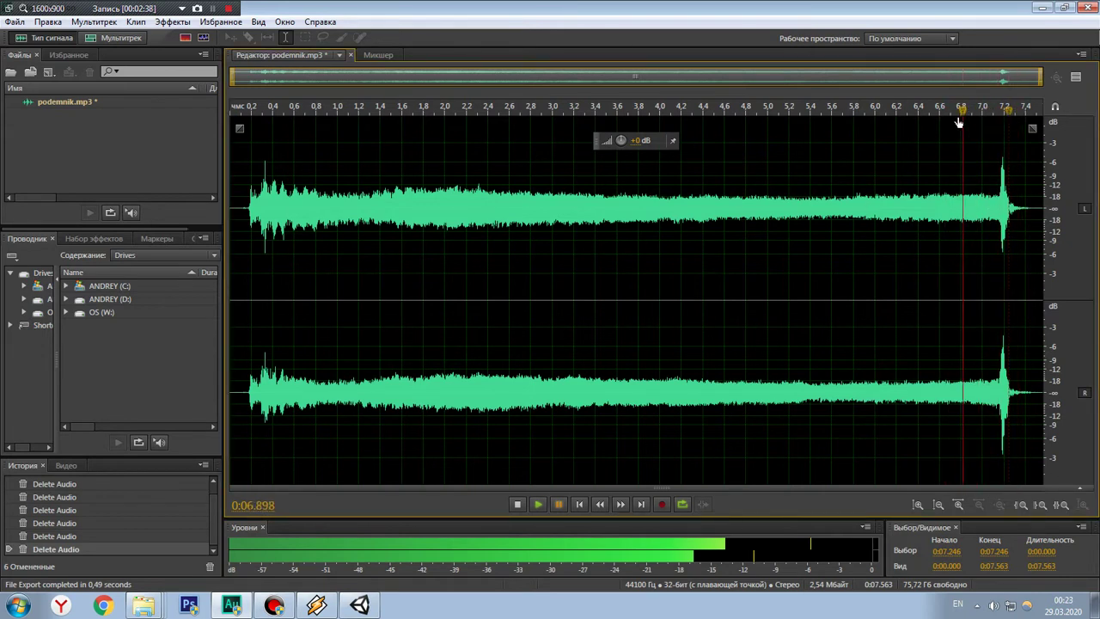
drag(998, 258, 1036, 258)
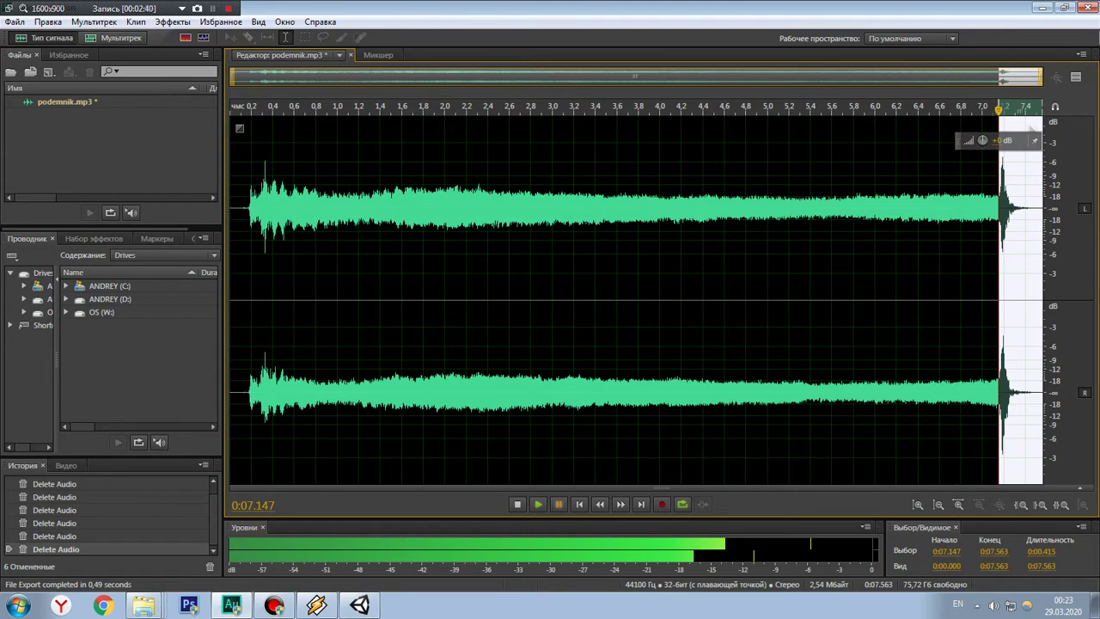
key(Delete)
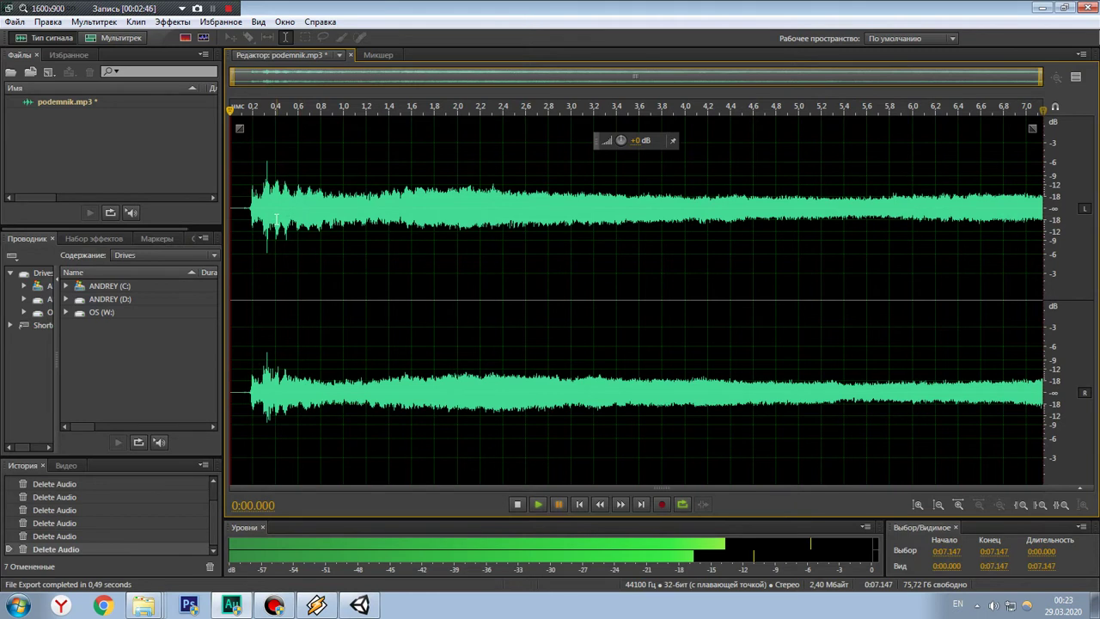
Step: Remove the first 0.610 s, leaving a 6.537-second clip, and play it
mouse_move(256, 138)
mouse_down()
mouse_move(272, 128)
mouse_move(249, 123)
mouse_up()
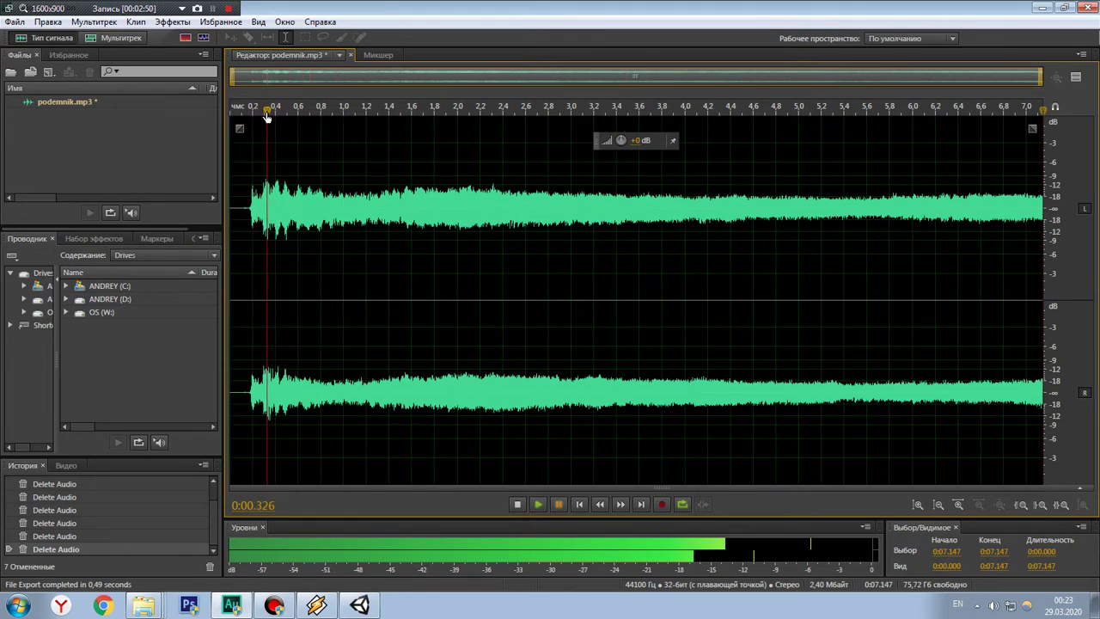
drag(249, 123, 263, 127)
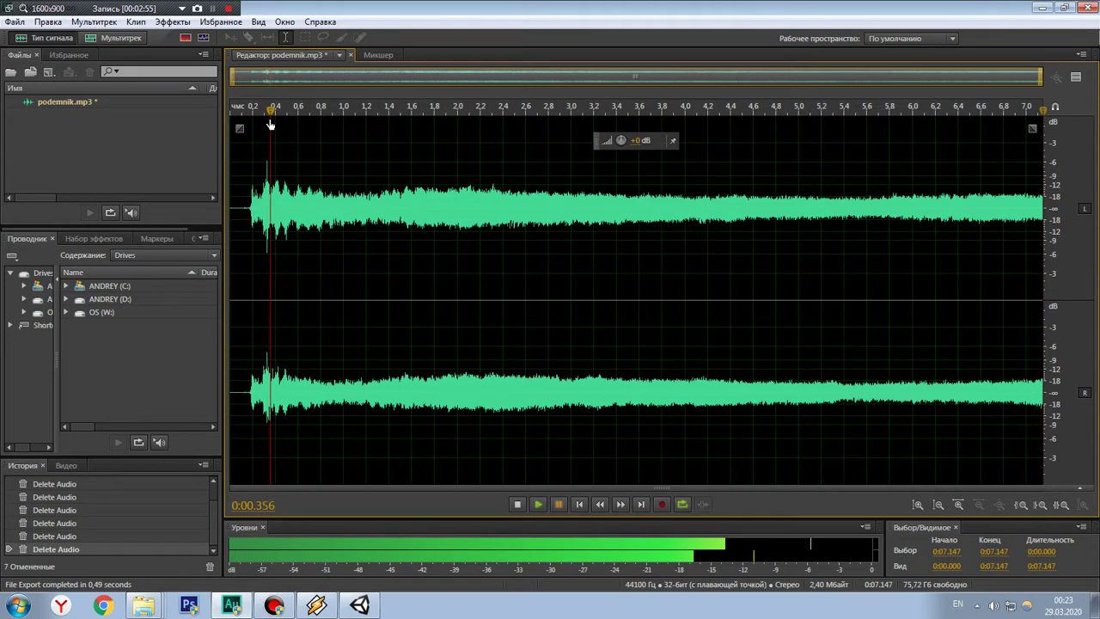
click(540, 505)
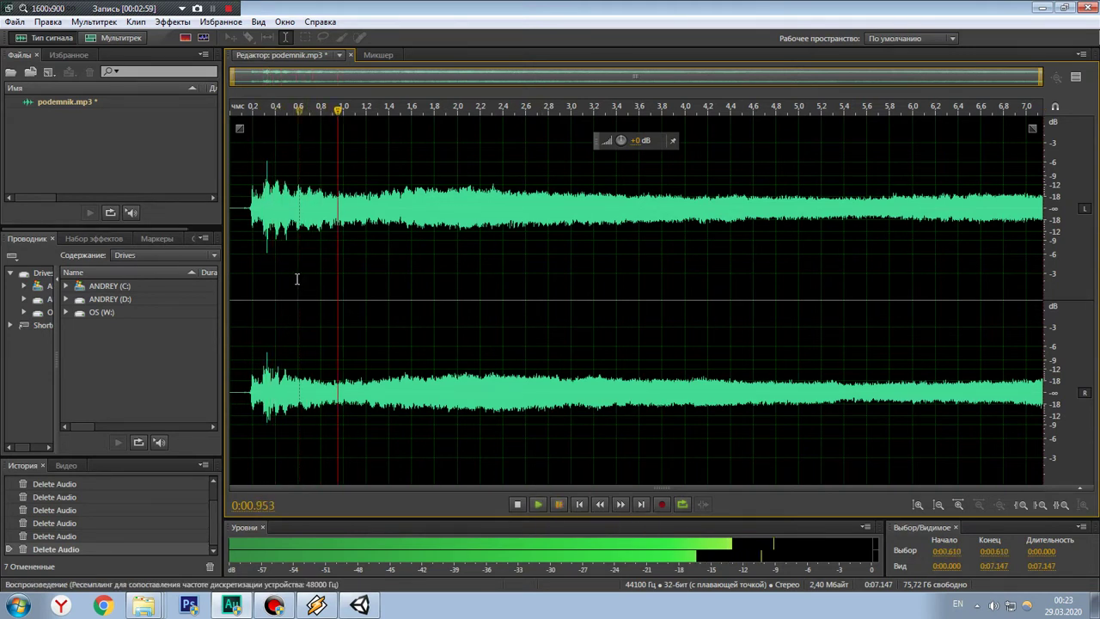
drag(298, 277, 4, 221)
key(Delete)
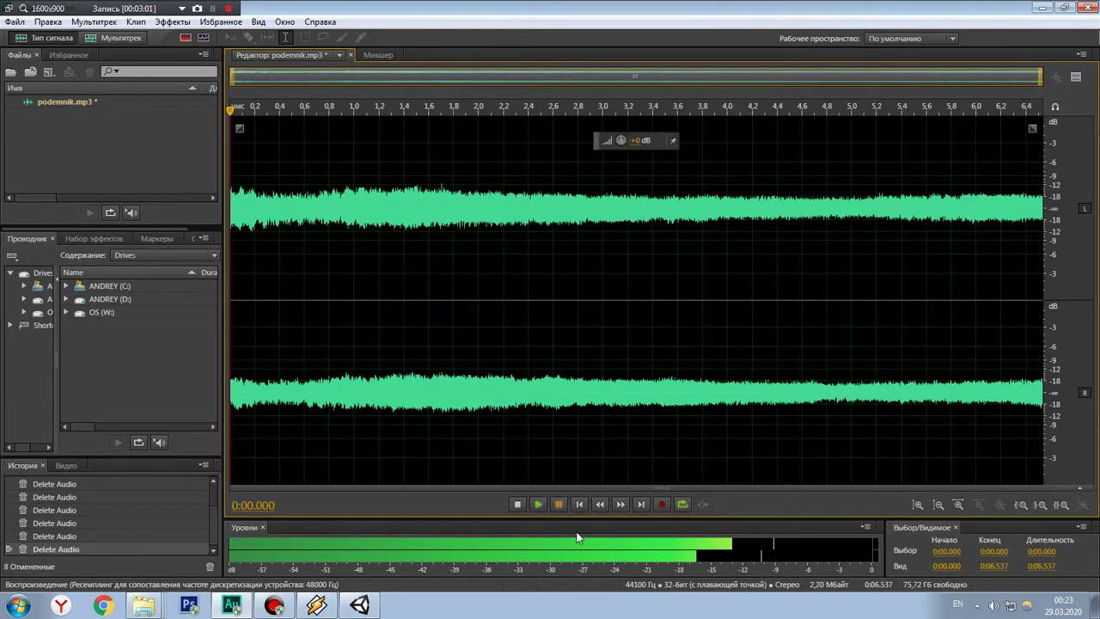
click(541, 504)
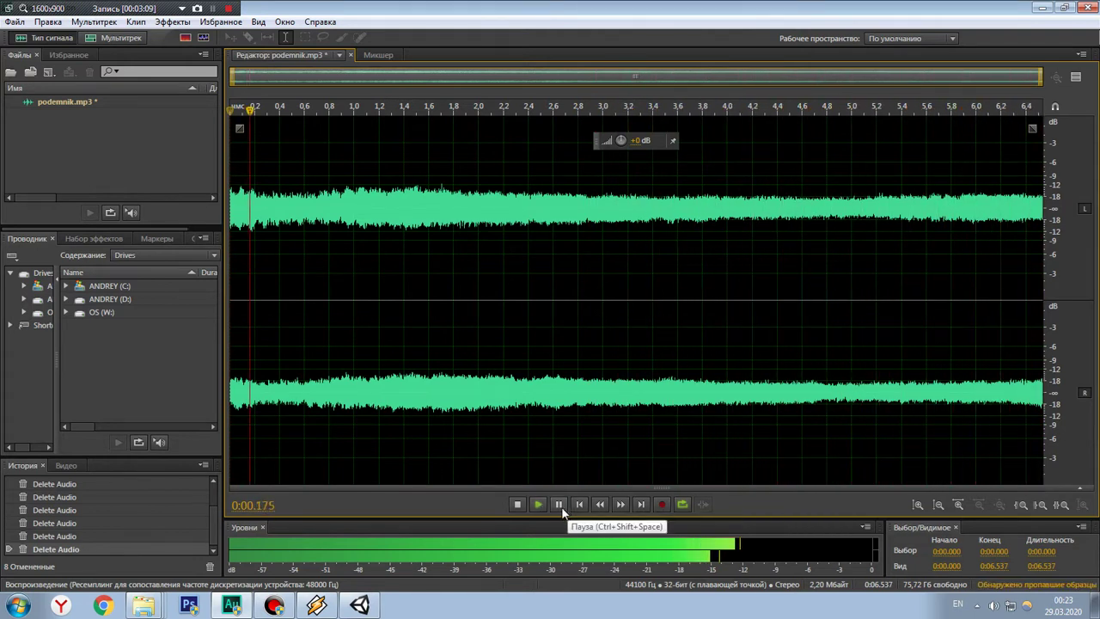
Step: Cut the ending after 5.183 s with Вырезать, leaving a 5.183-second clip
click(565, 506)
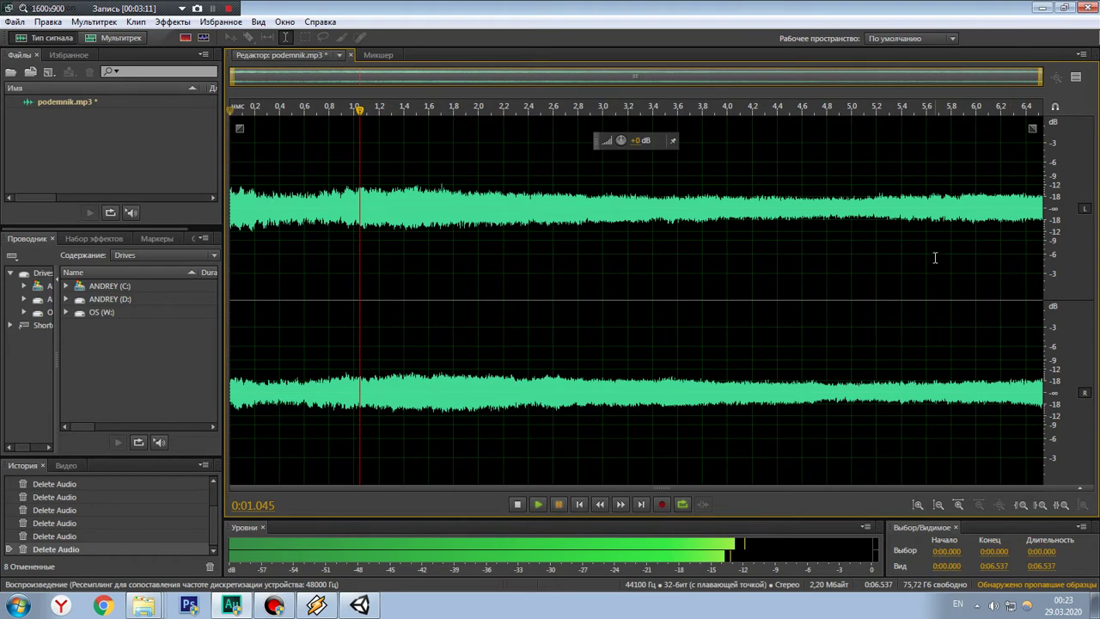
drag(929, 251, 1064, 254)
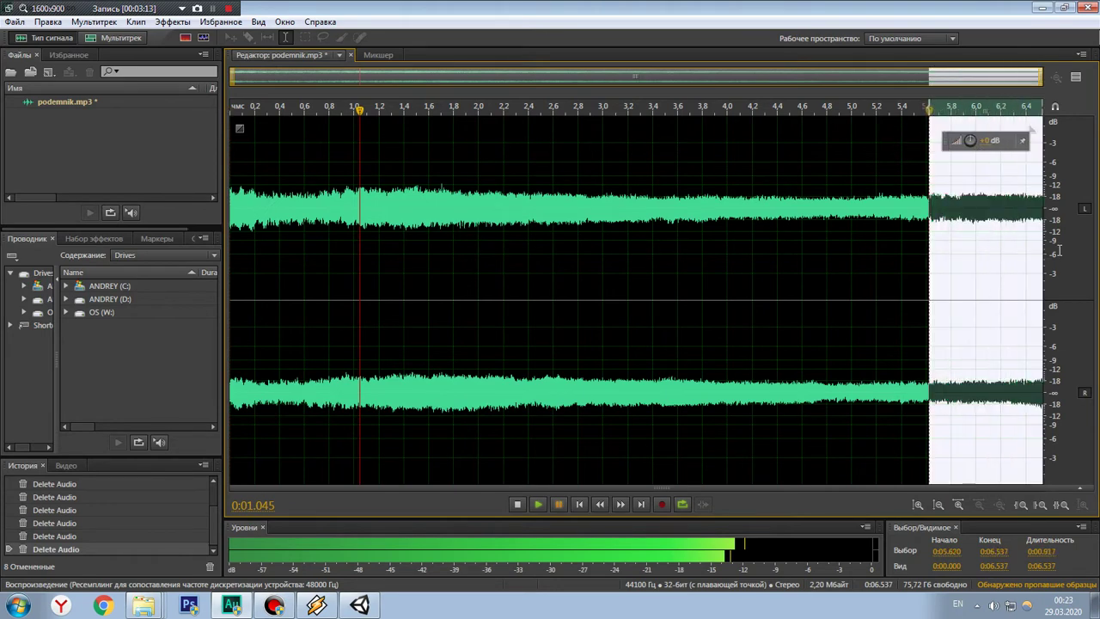
drag(614, 238, 1086, 241)
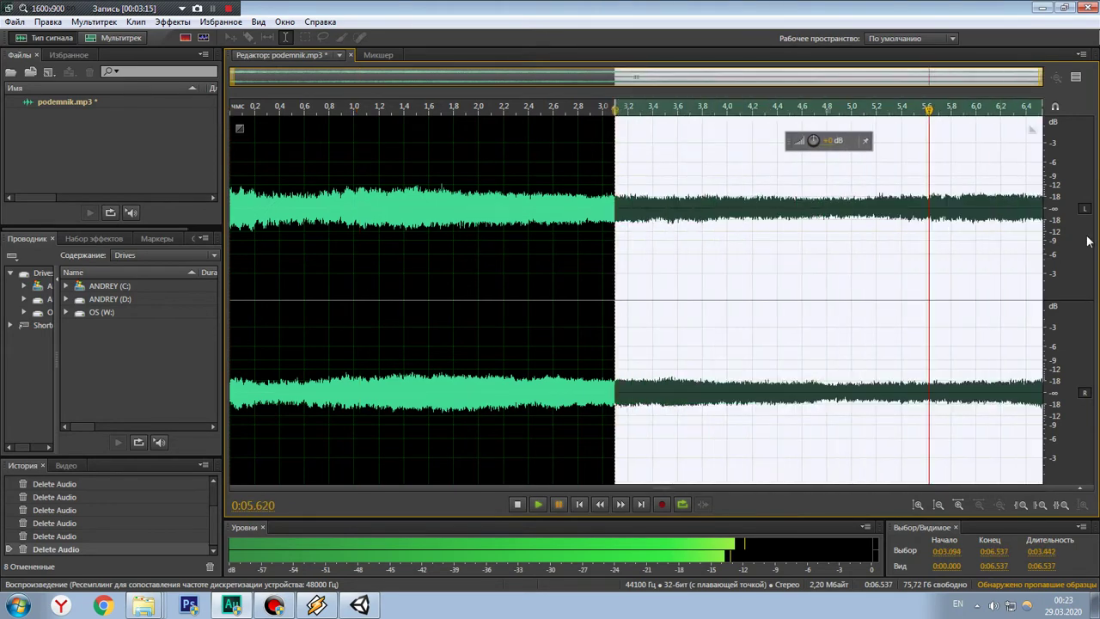
click(834, 234)
click(902, 245)
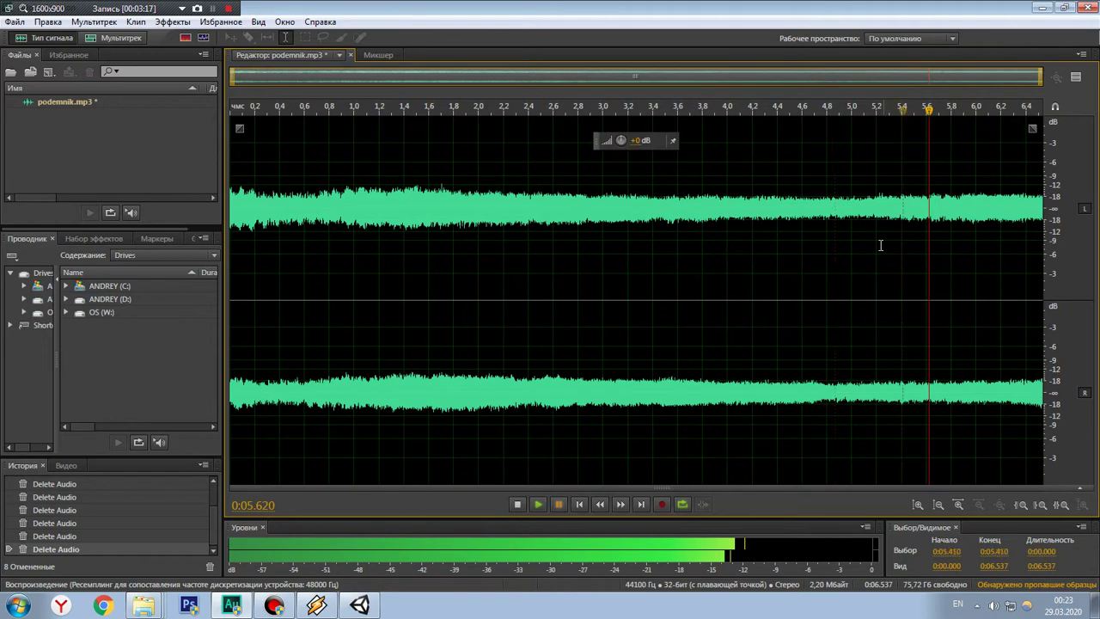
drag(875, 245, 1066, 250)
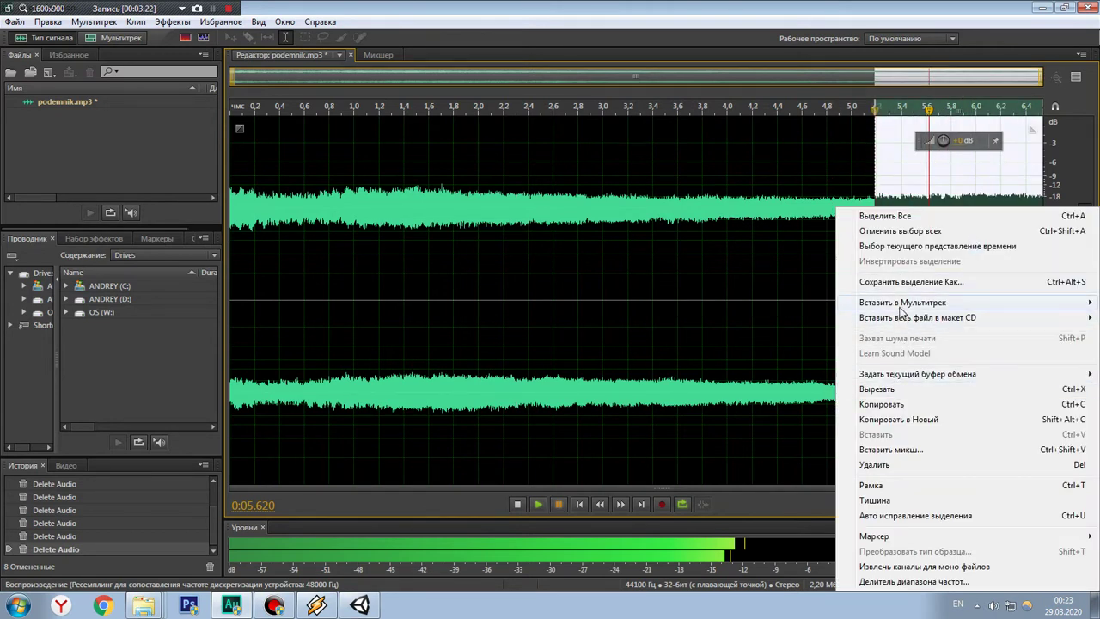
click(890, 394)
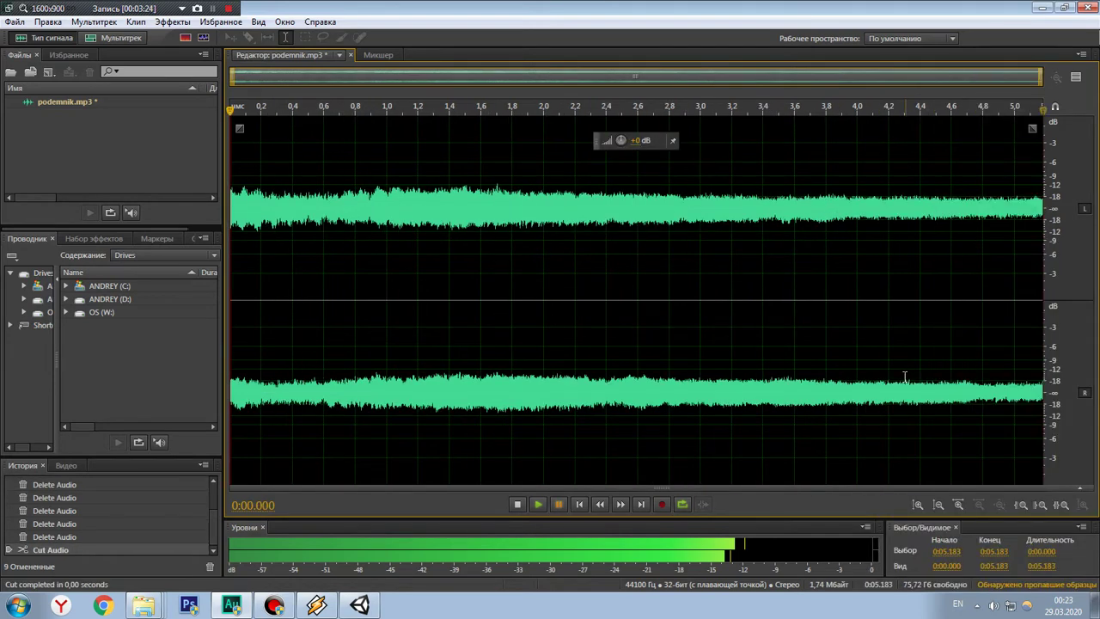
click(171, 22)
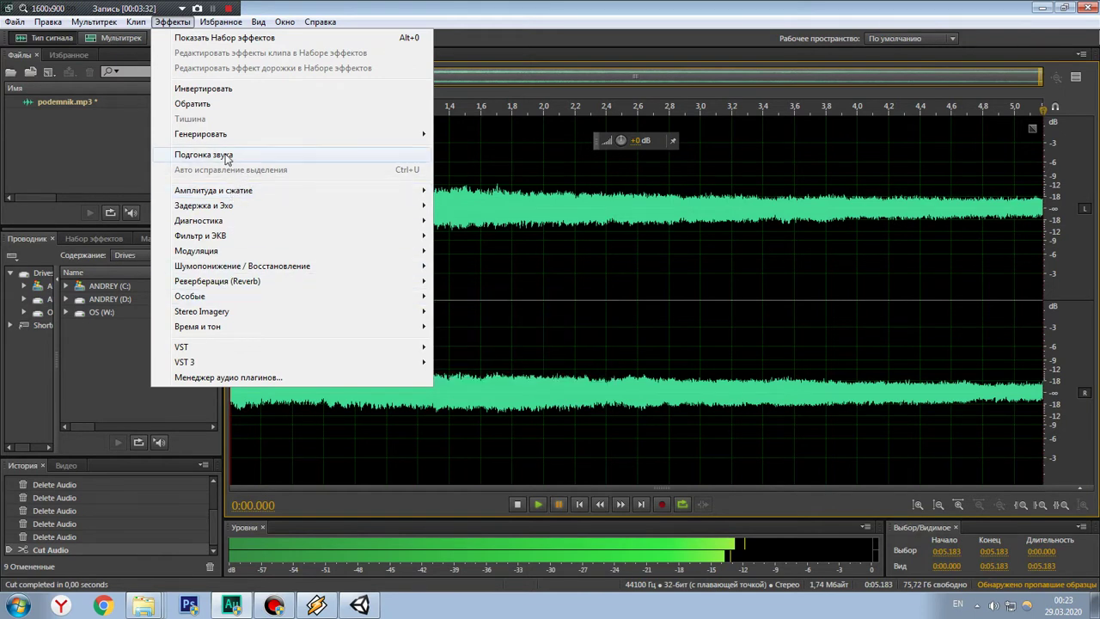
mouse_move(136, 25)
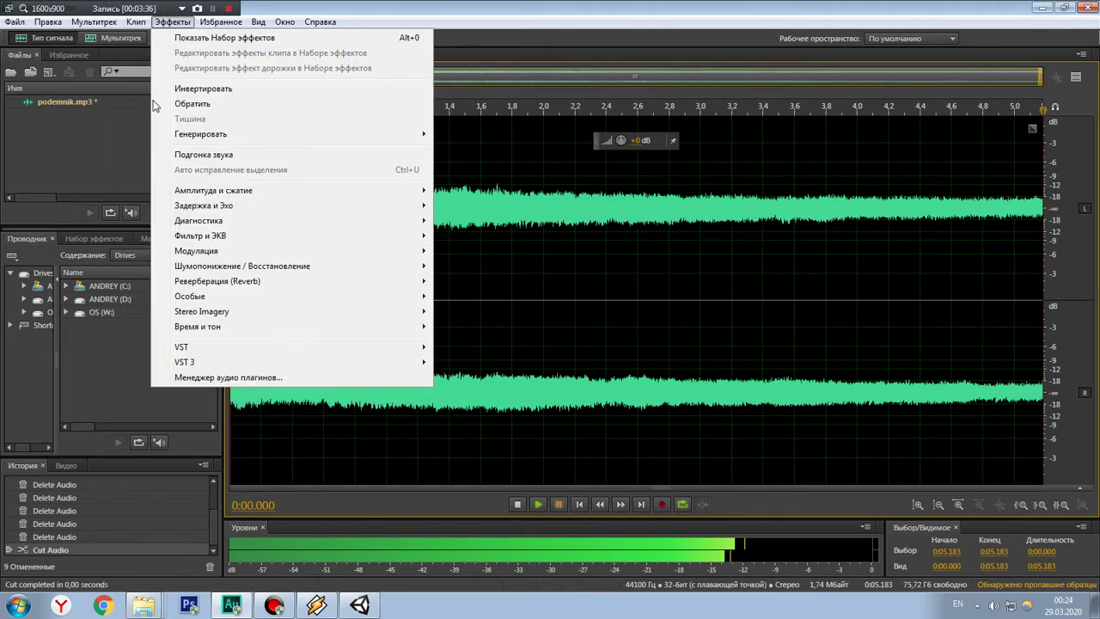
mouse_move(197, 269)
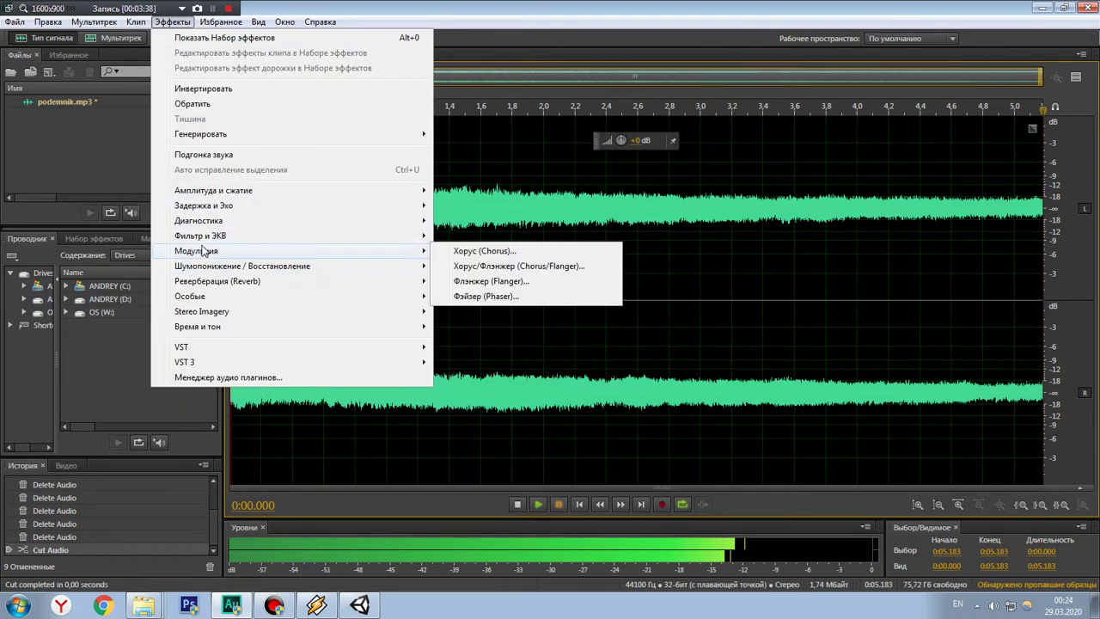
mouse_move(204, 242)
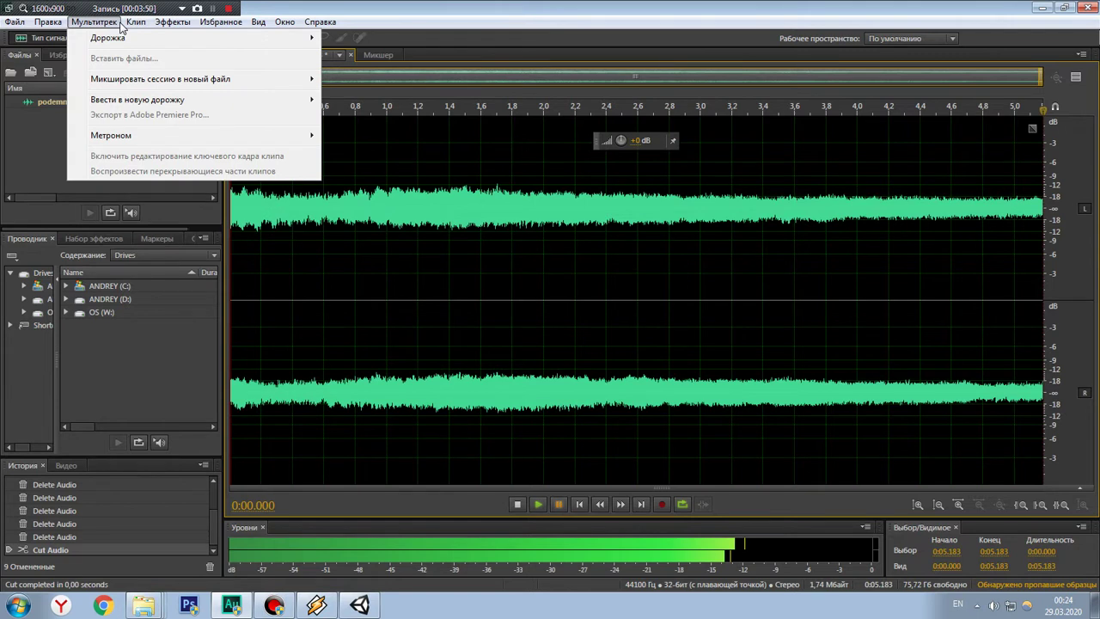
Step: Mix-paste the copied audio at the start of podemnik.mp3
mouse_move(60, 26)
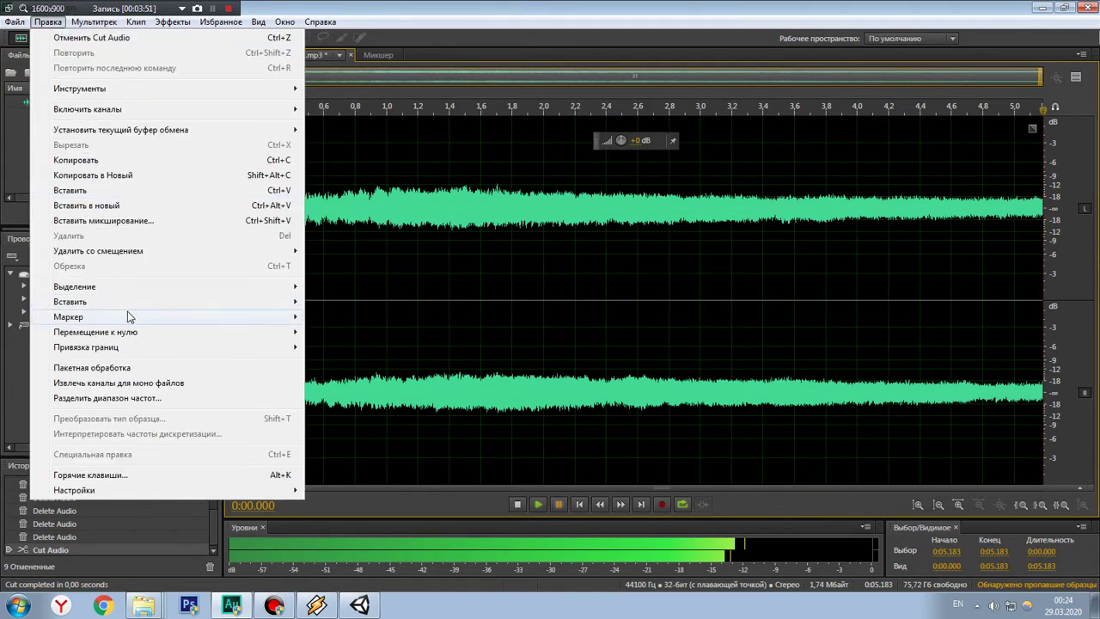
mouse_move(127, 306)
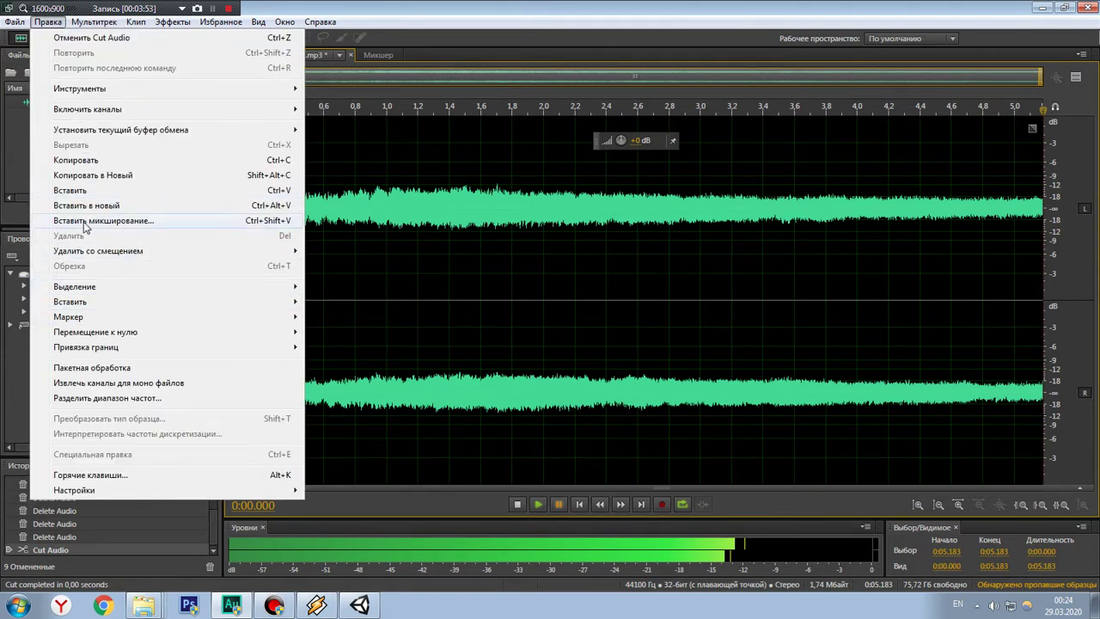
click(109, 221)
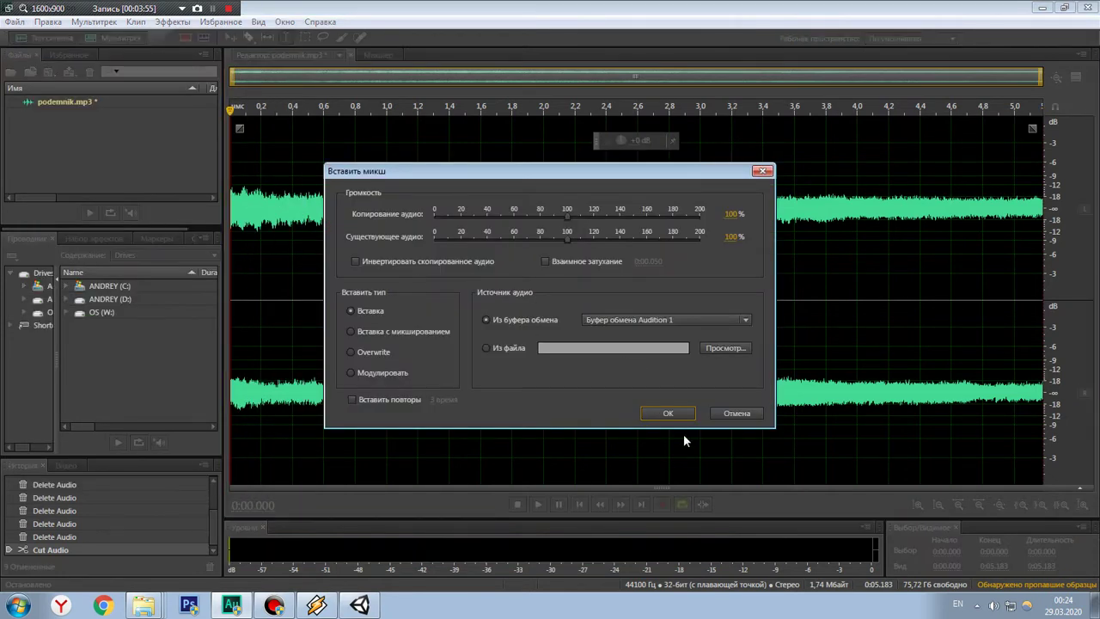
click(660, 411)
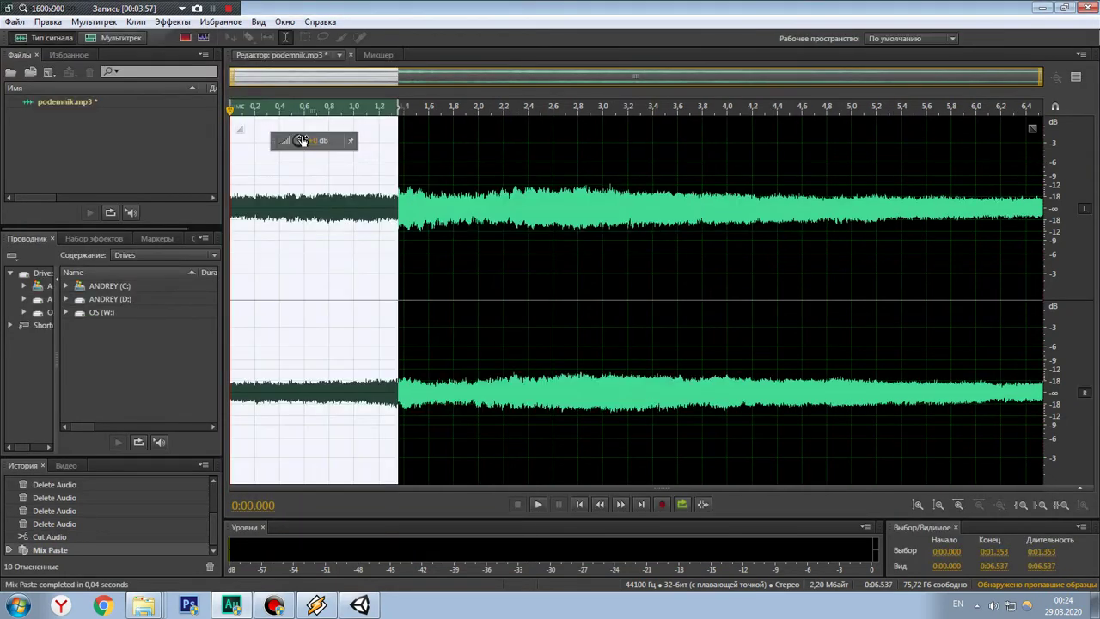
Step: Play the mix-pasted result, then undo it to return to 5.183 seconds
click(418, 111)
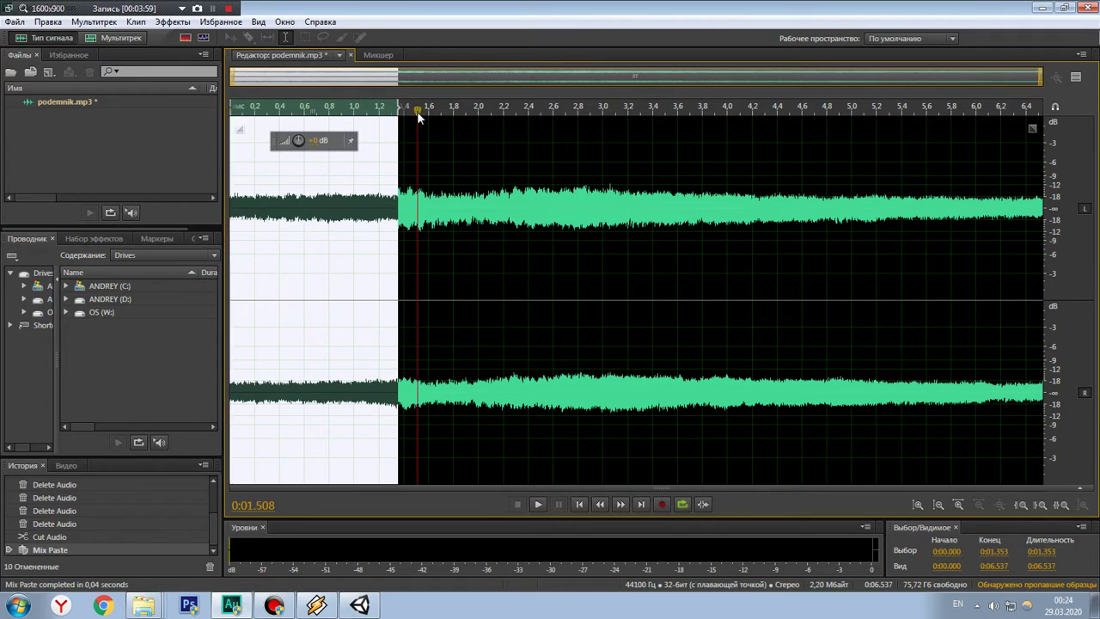
click(492, 206)
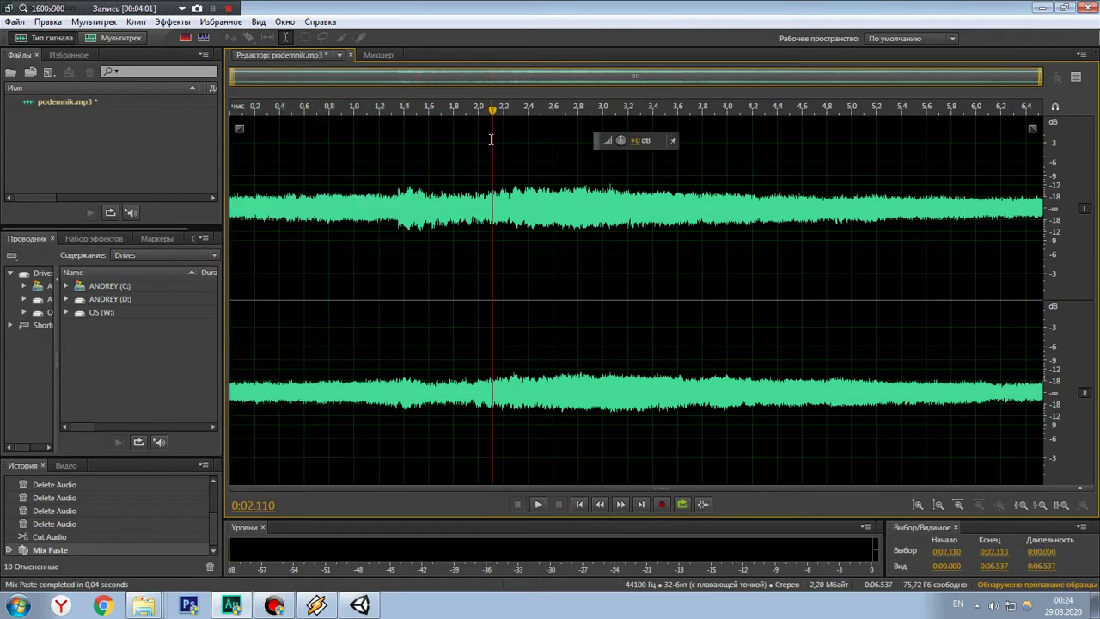
drag(495, 112, 230, 110)
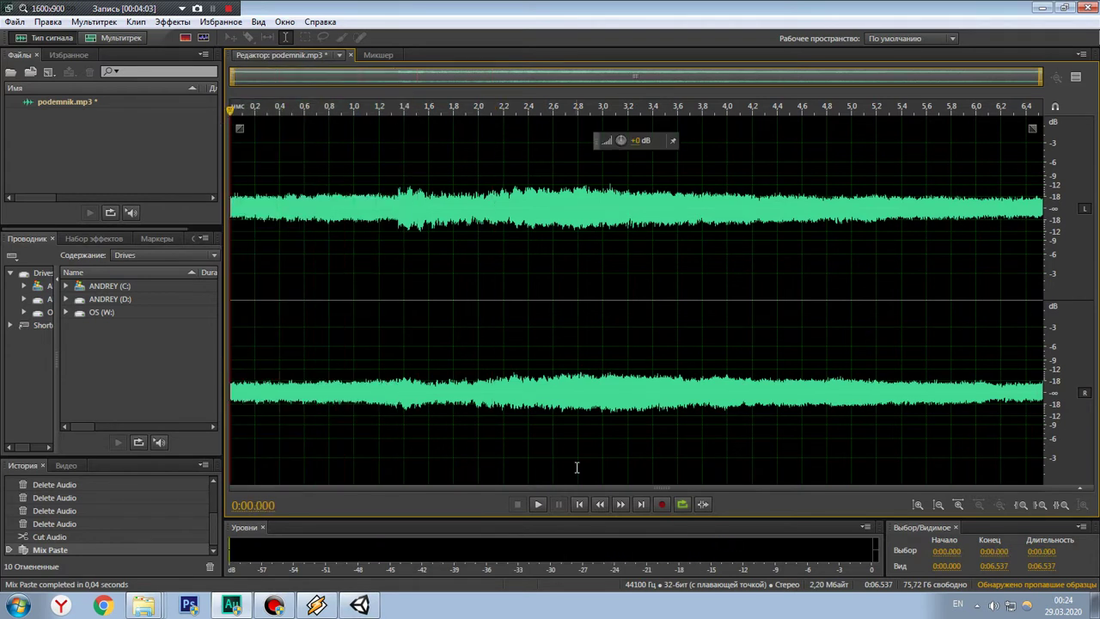
click(540, 504)
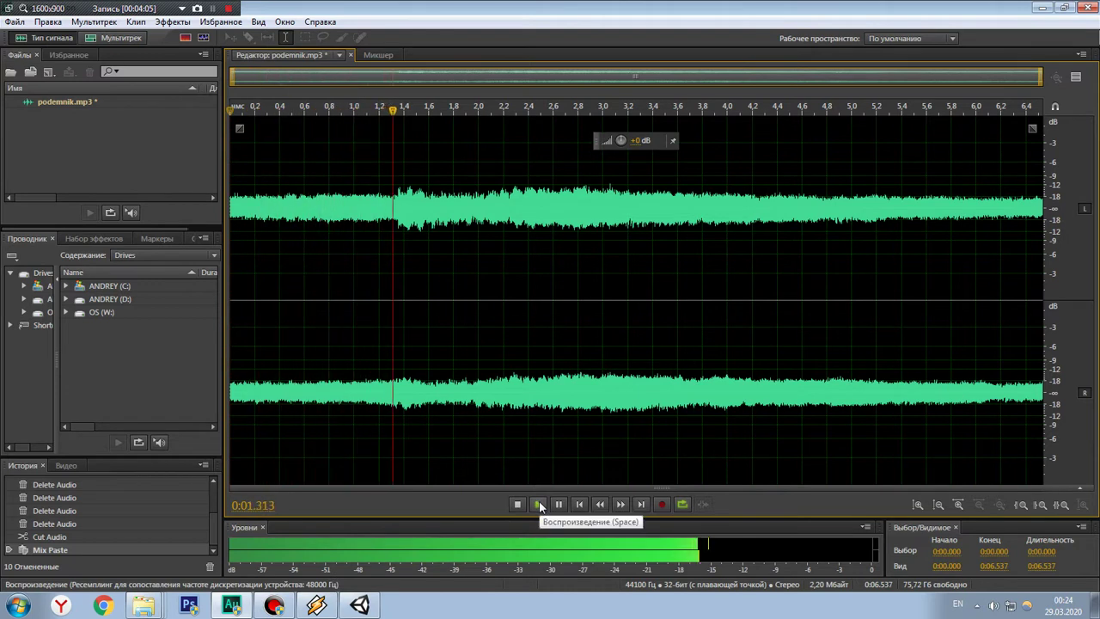
click(556, 506)
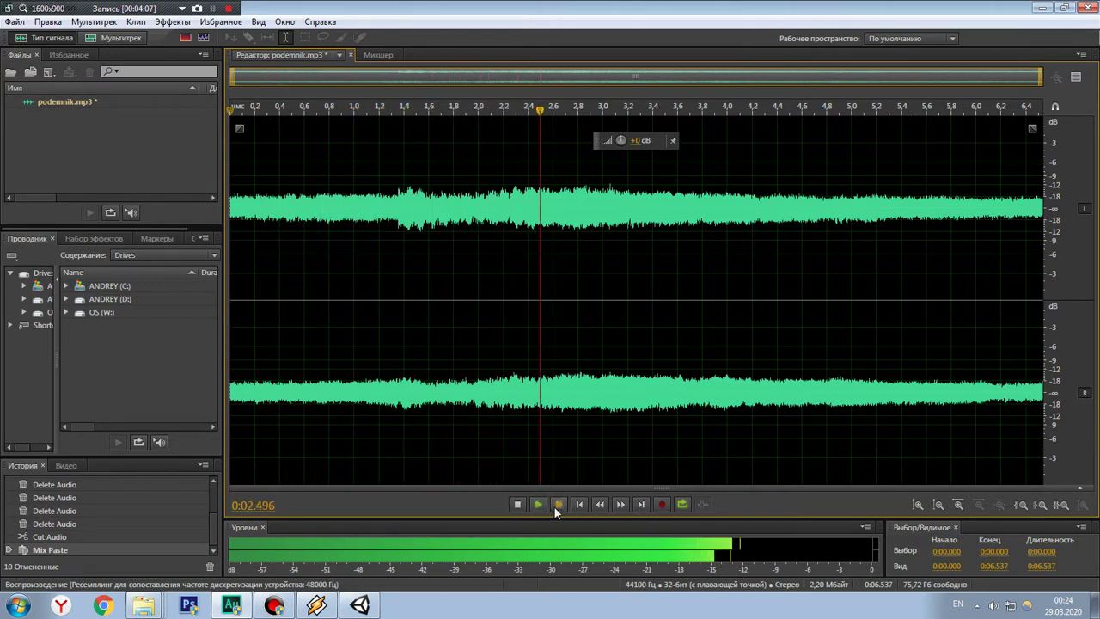
key(ctrl+z)
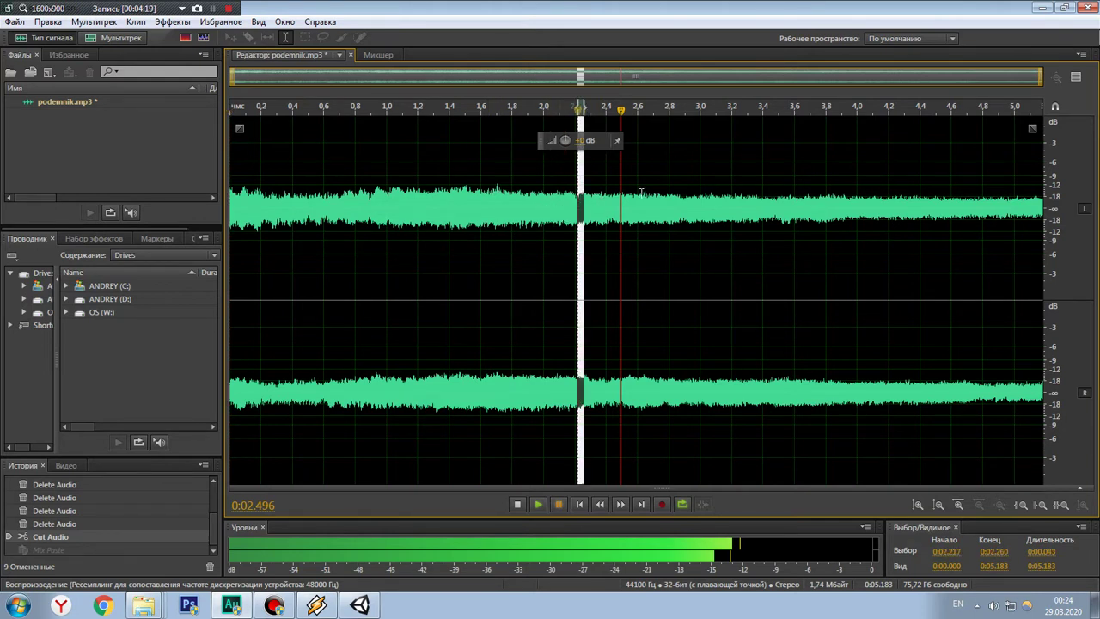
Step: Delete everything after 2.217 s and play the shortened sound
drag(577, 199, 1097, 189)
key(Delete)
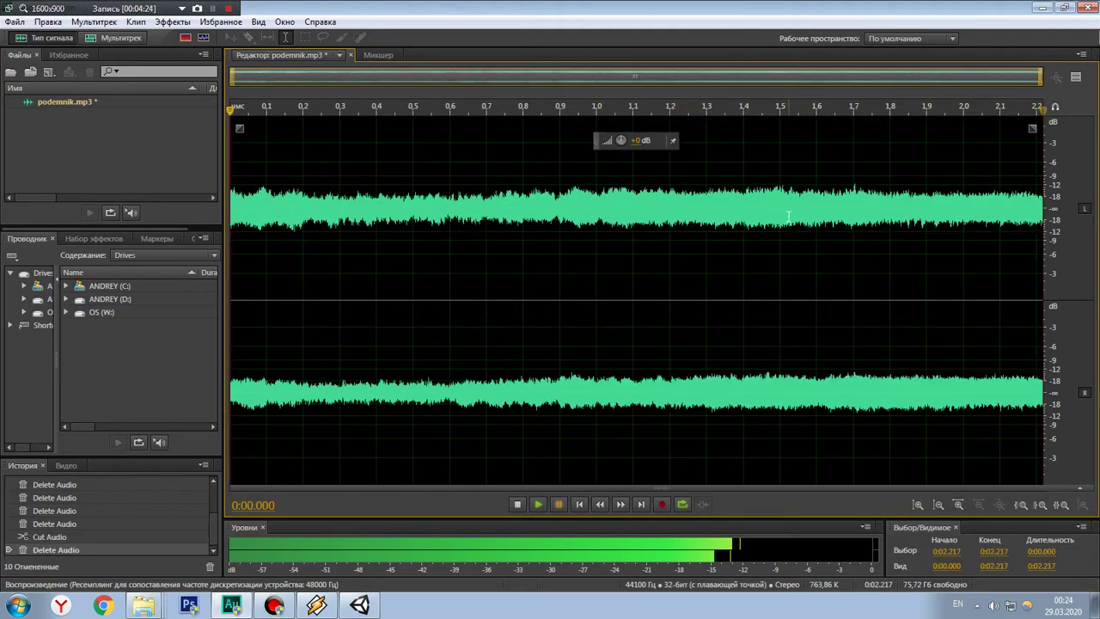
click(559, 505)
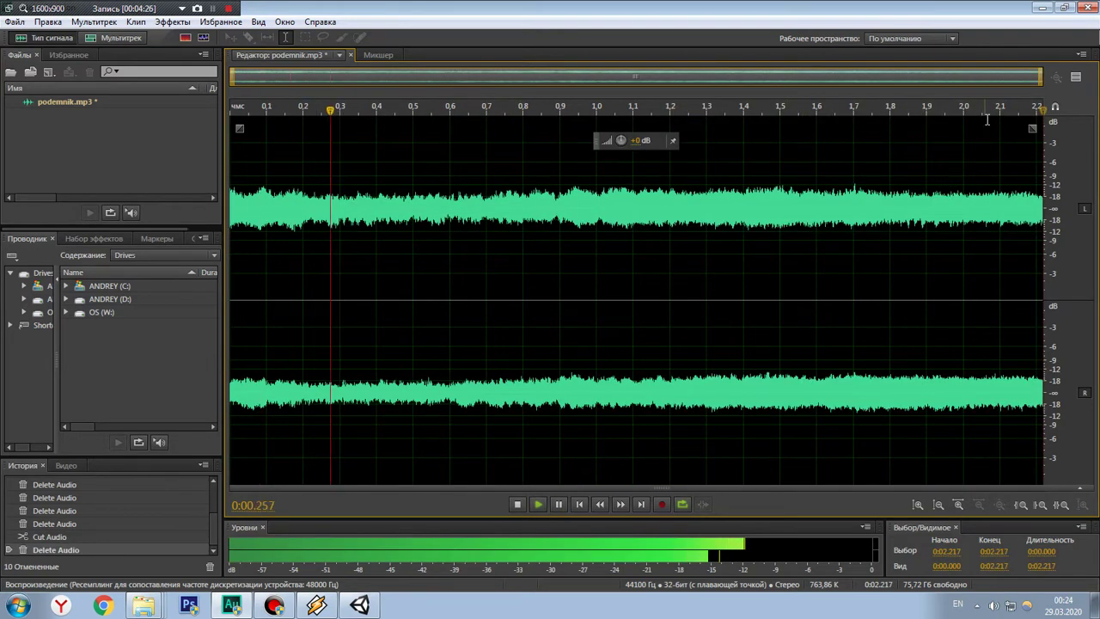
click(599, 505)
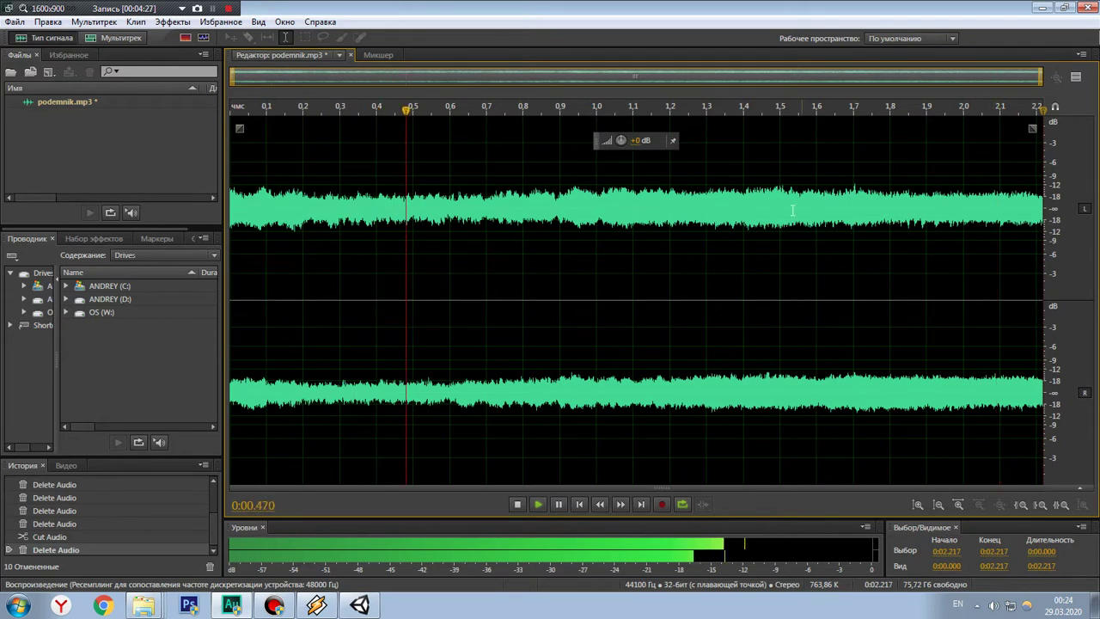
click(559, 505)
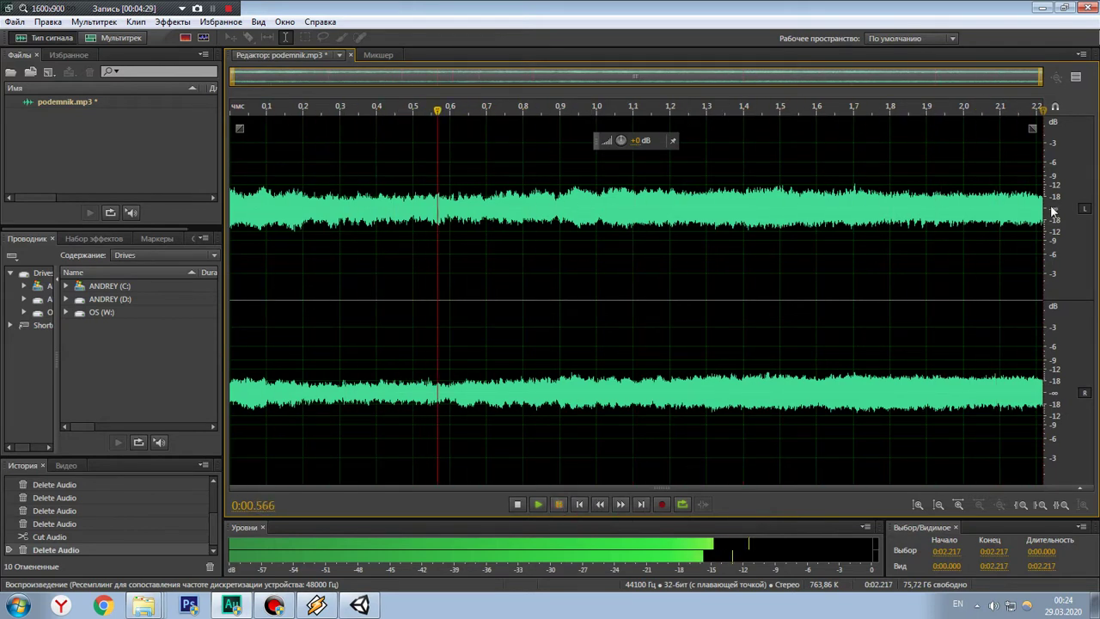
Step: Cut the section after 1.699 s, mix-paste it onto the start, and play the 2.217 s result
drag(855, 212, 1043, 214)
right_click(924, 209)
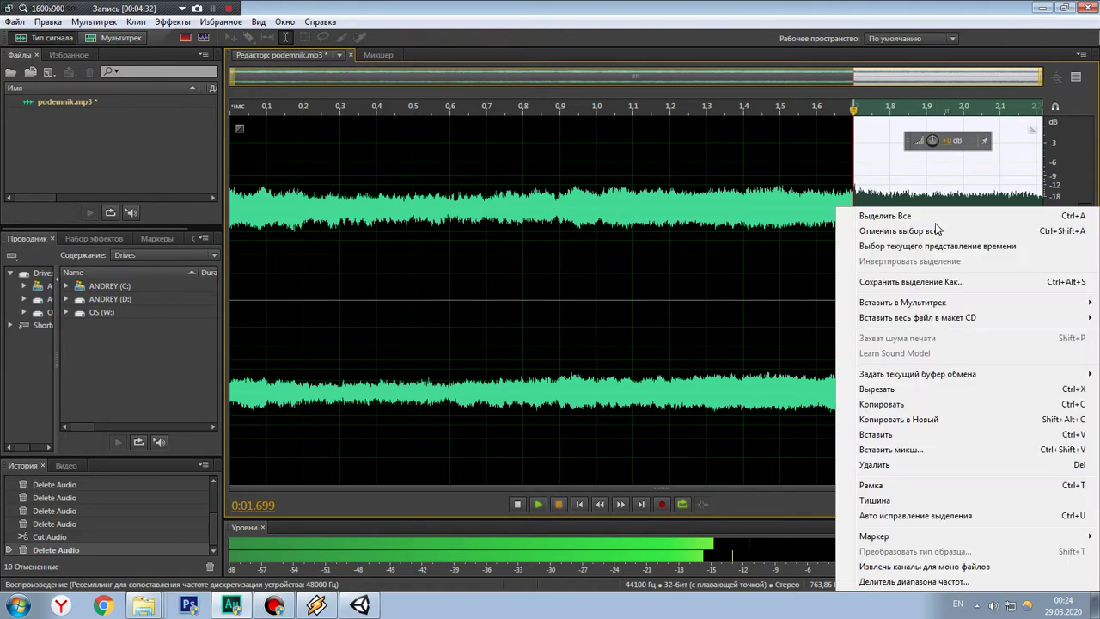
click(879, 390)
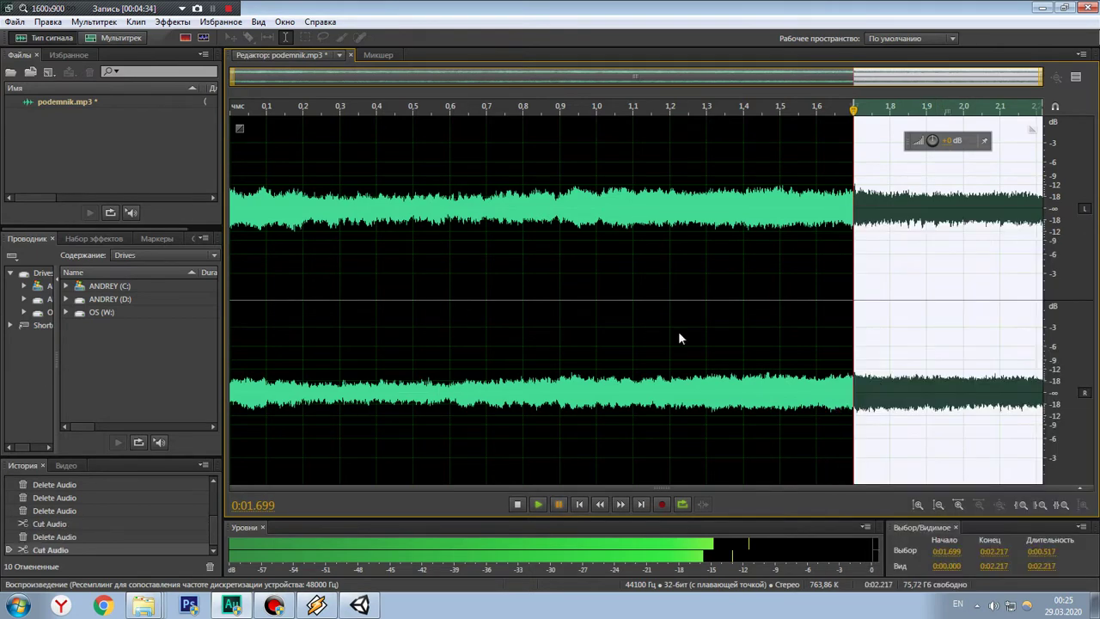
click(101, 23)
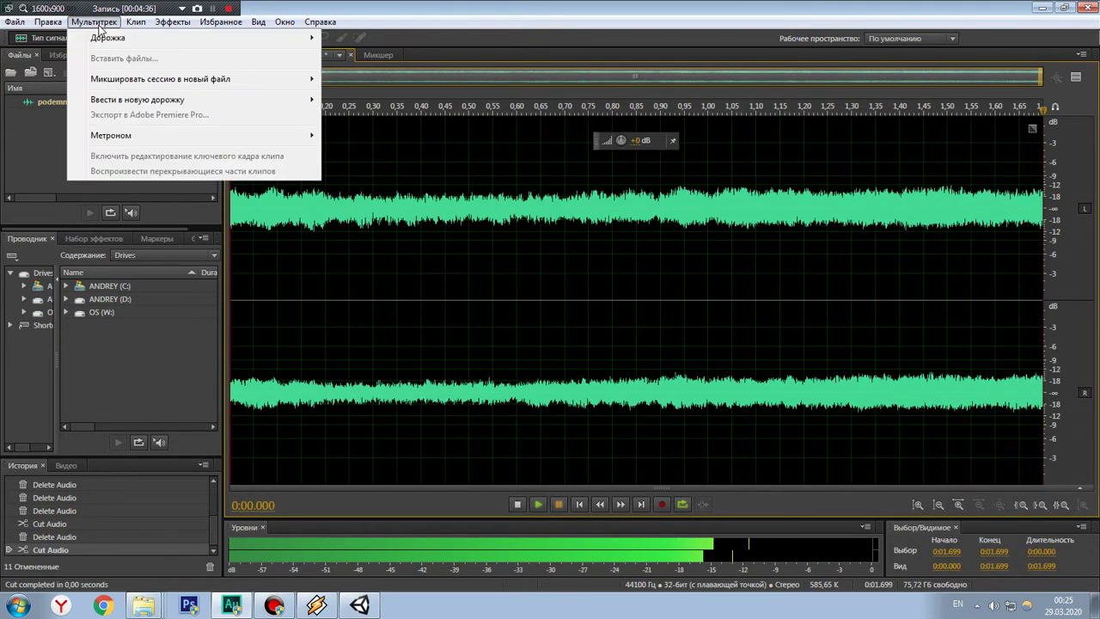
mouse_move(48, 21)
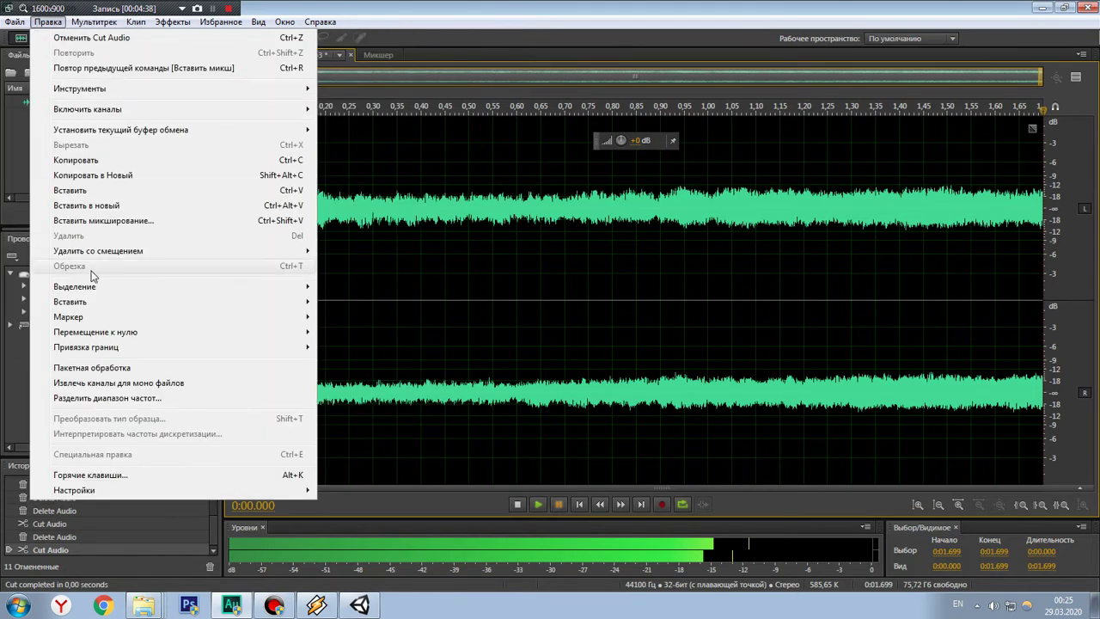
click(126, 222)
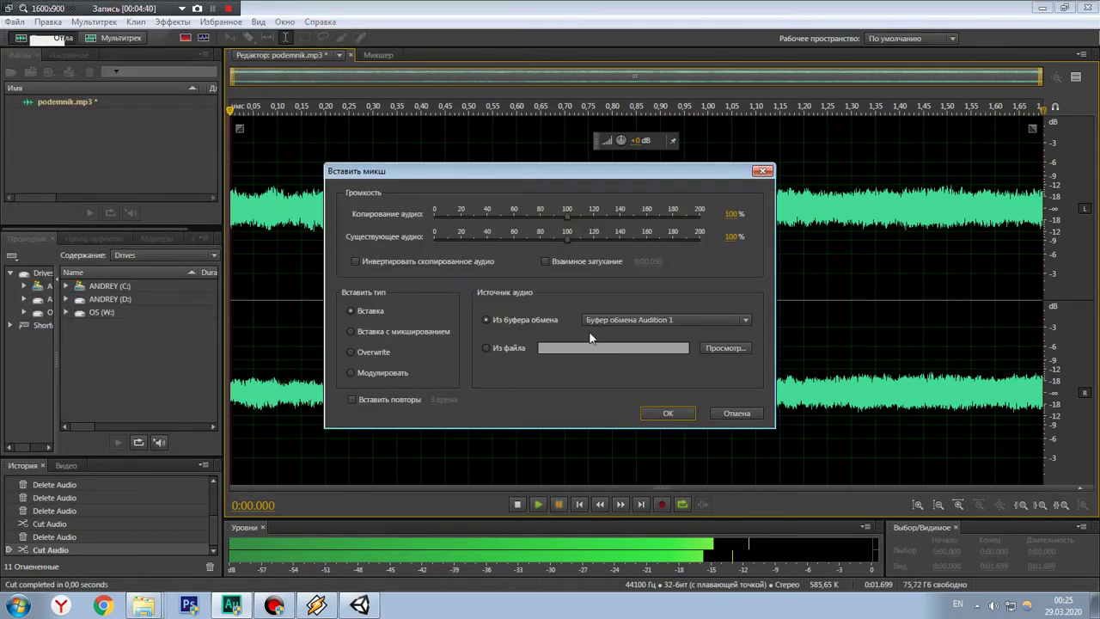
click(648, 414)
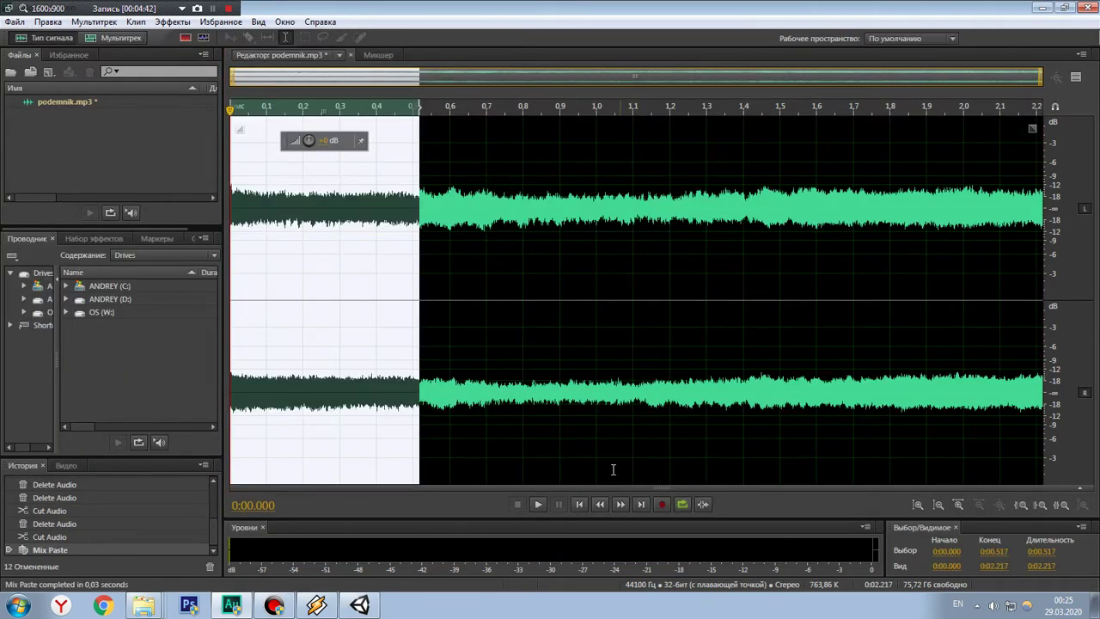
click(563, 166)
click(539, 506)
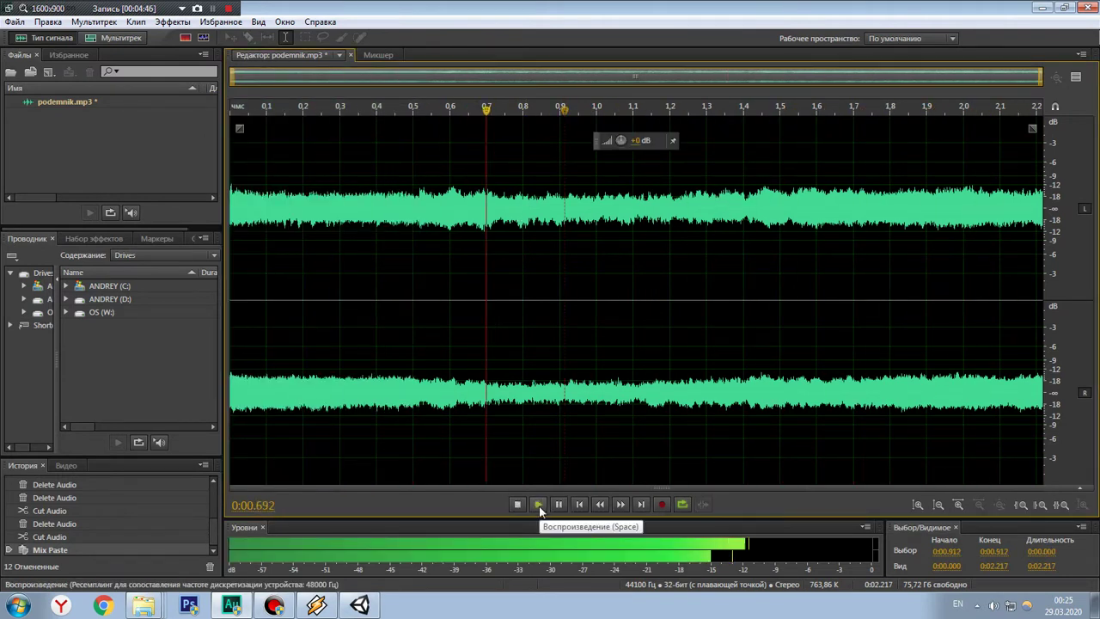
click(555, 508)
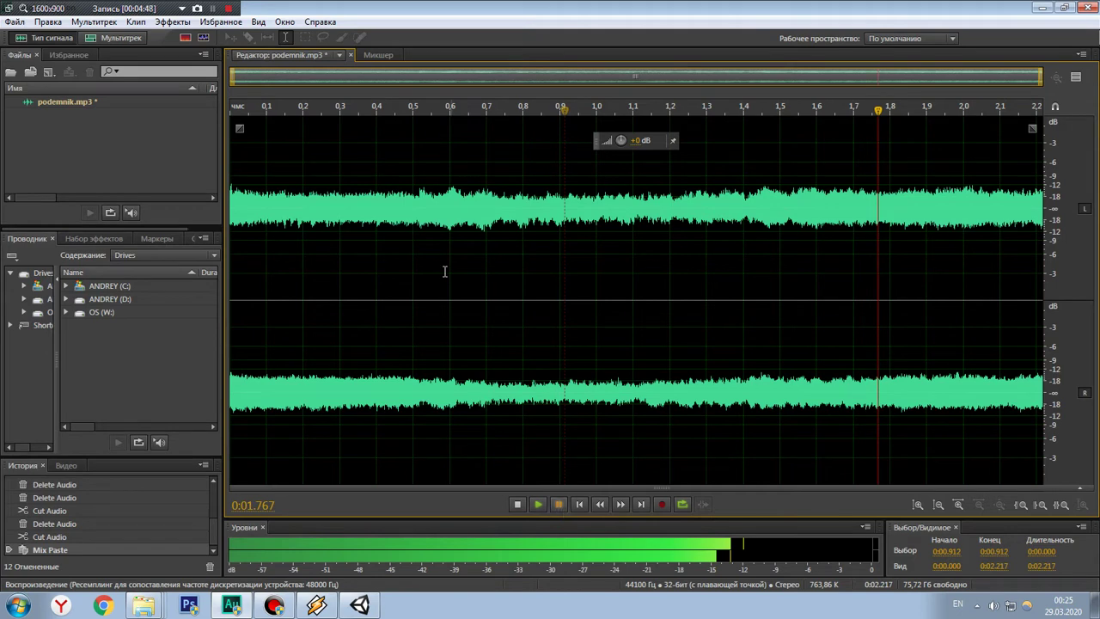
Step: Undo the previous mix paste and cut everything after 0.204 s
key(ctrl+z)
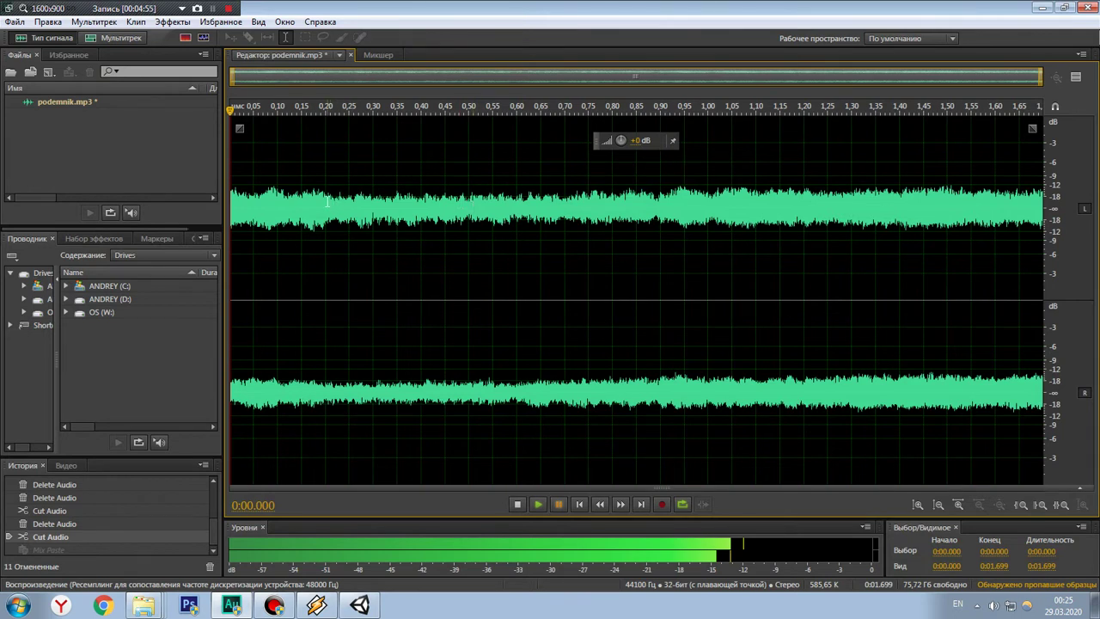
drag(327, 199, 1032, 128)
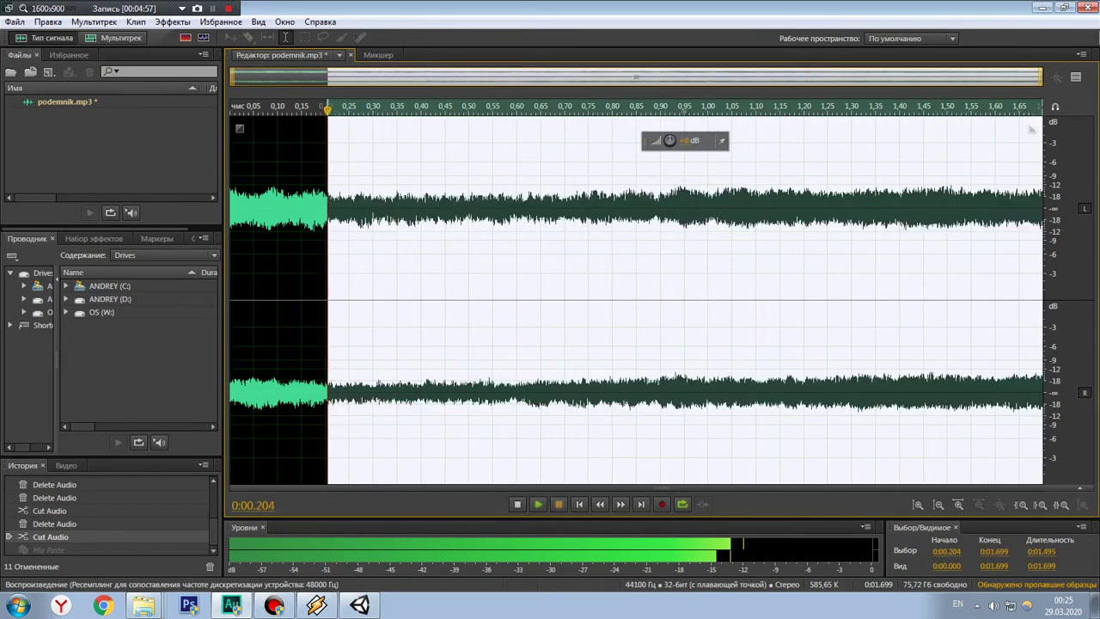
right_click(671, 208)
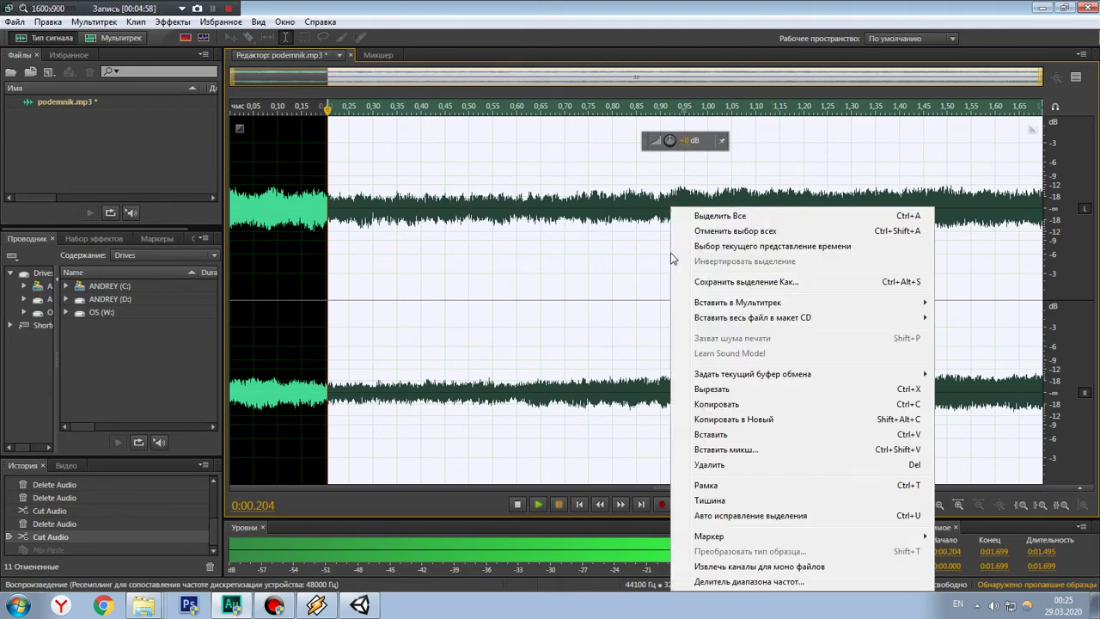
click(713, 389)
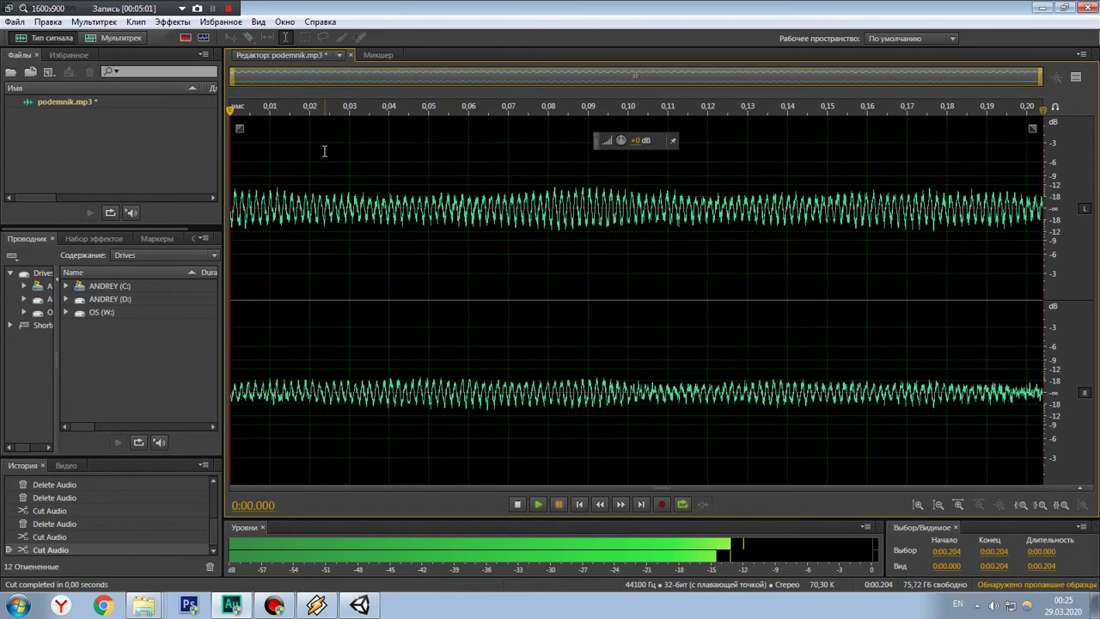
Step: Mix-paste with Overlap (Mix), play the 1.495 s result, then undo it
click(47, 22)
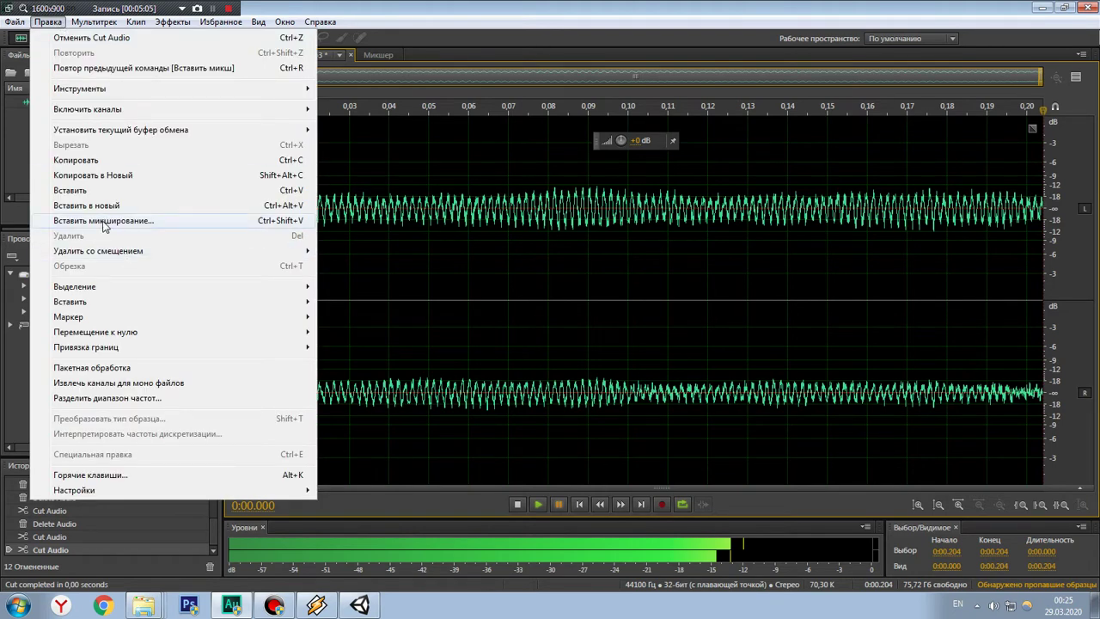
click(103, 221)
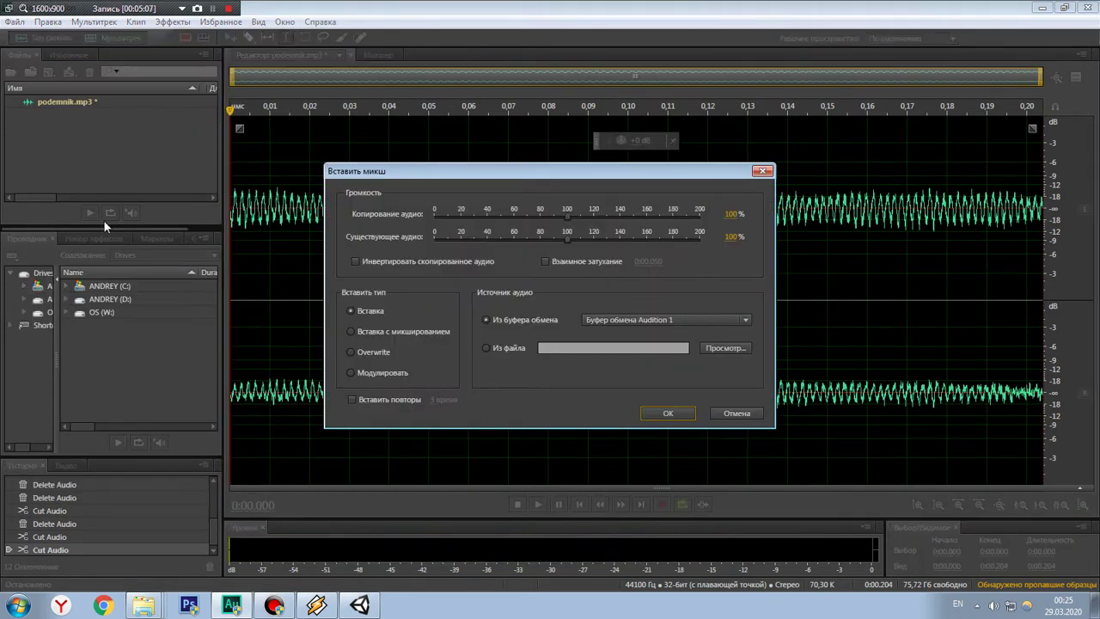
click(386, 332)
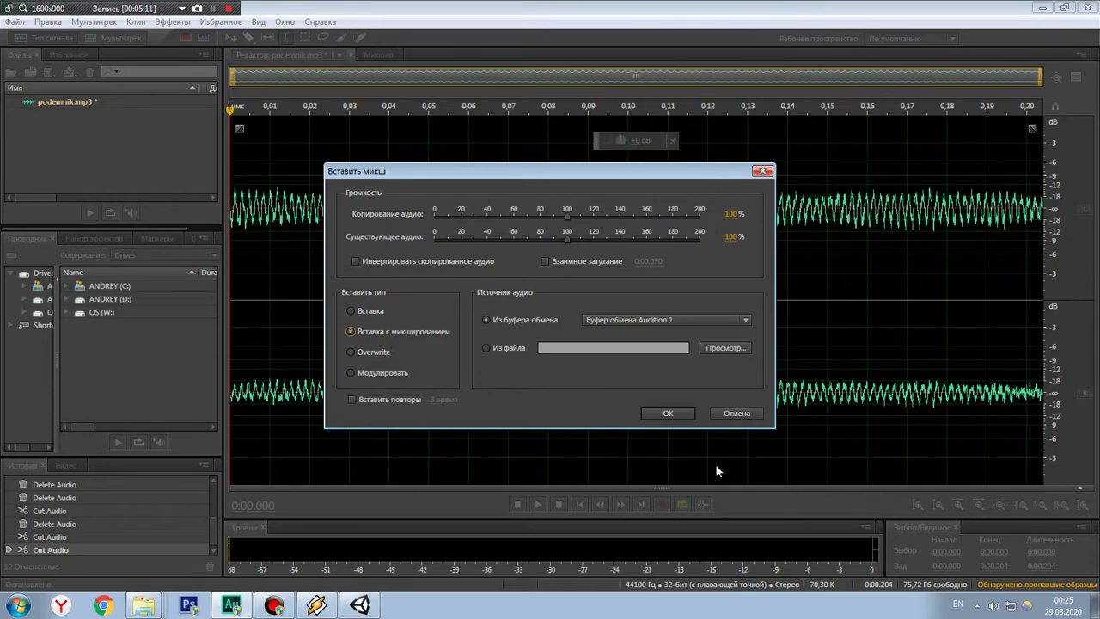
click(678, 414)
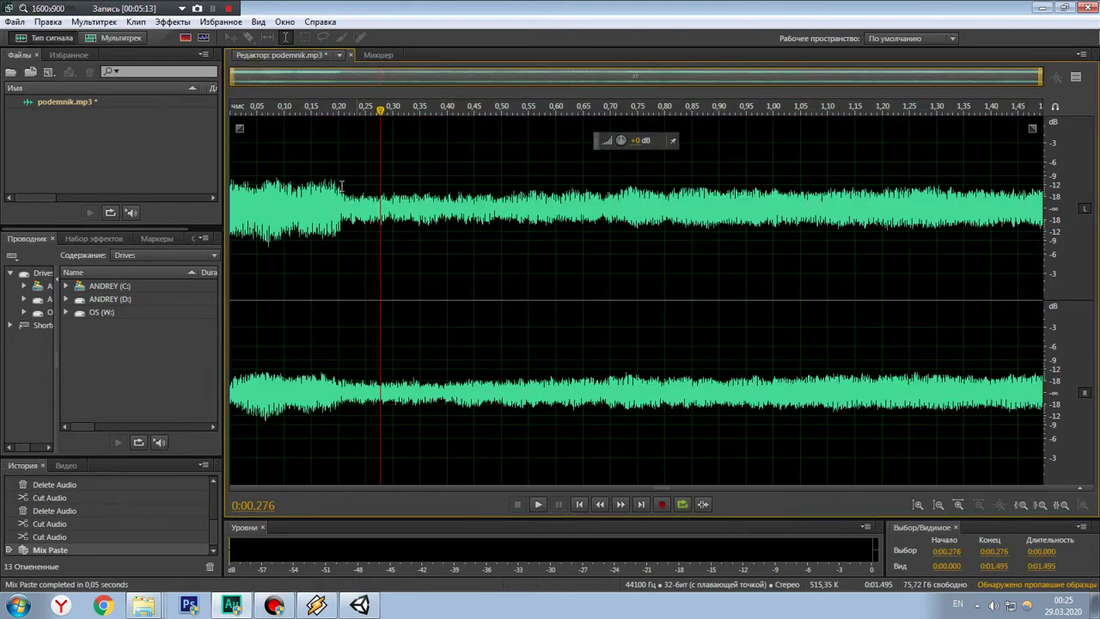
key(Home)
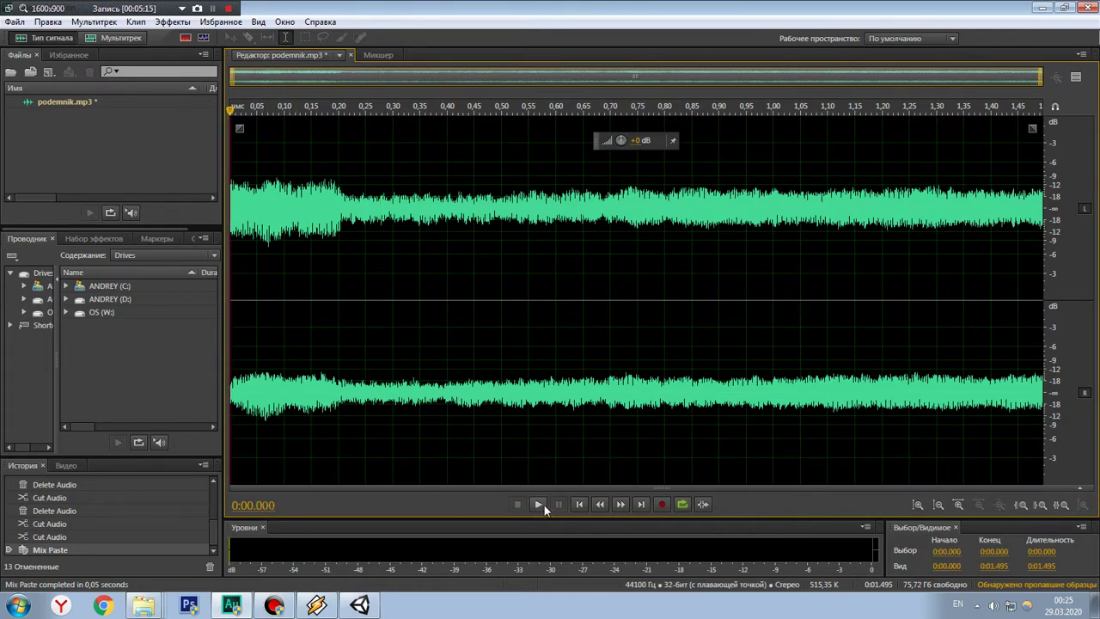
click(541, 503)
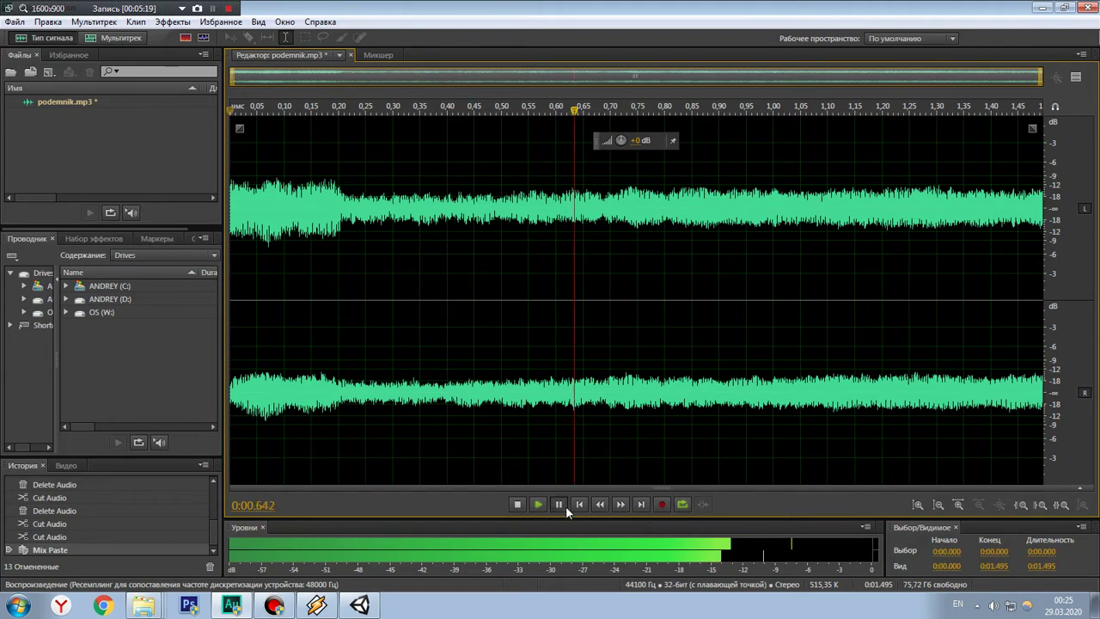
click(559, 505)
key(ctrl+z)
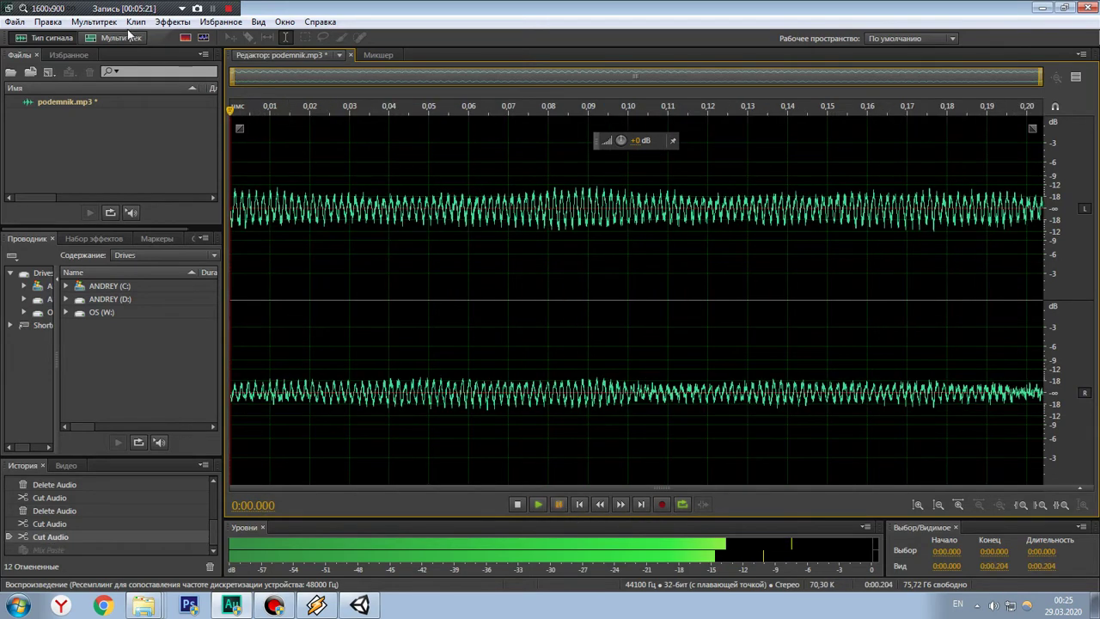
Step: Insert the clipboard audio into podemnik.mp3 using Mix Paste with the Insert type
click(48, 21)
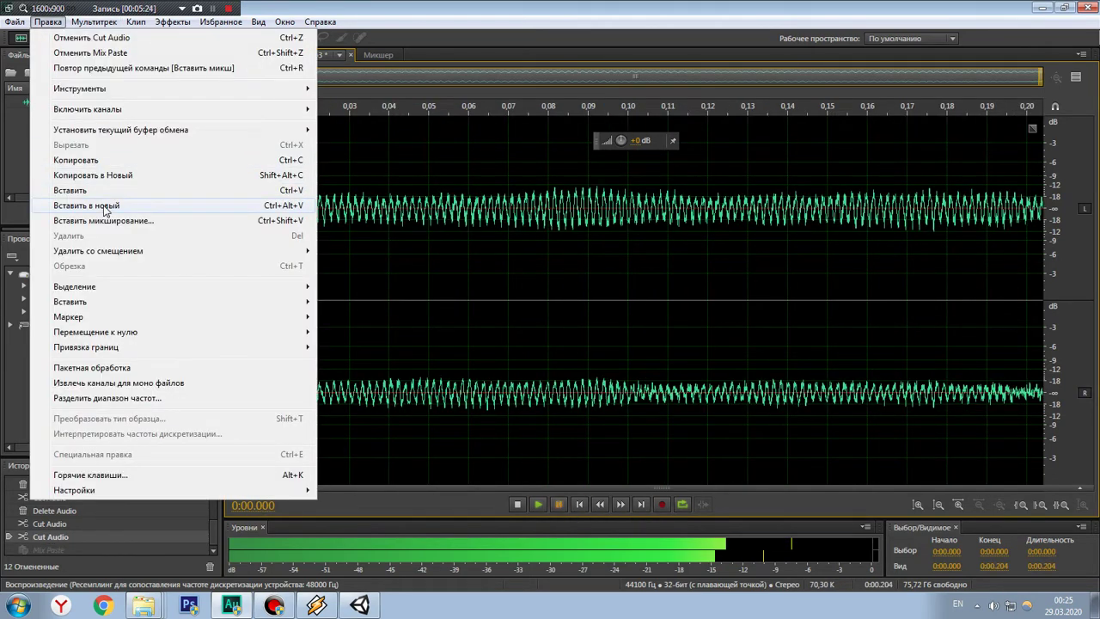
click(104, 221)
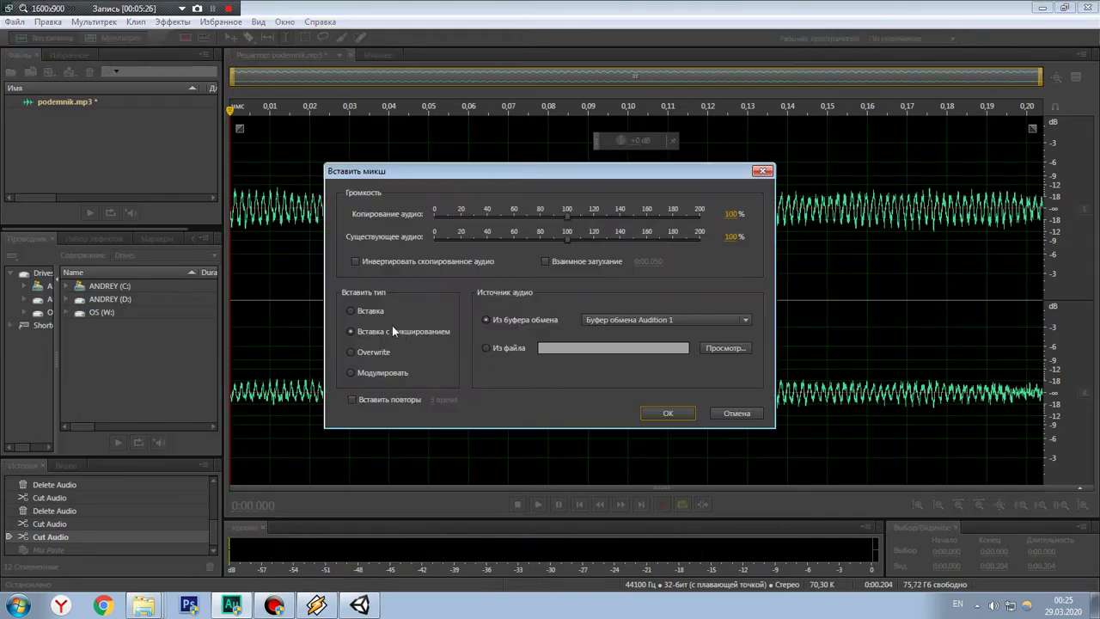
click(381, 309)
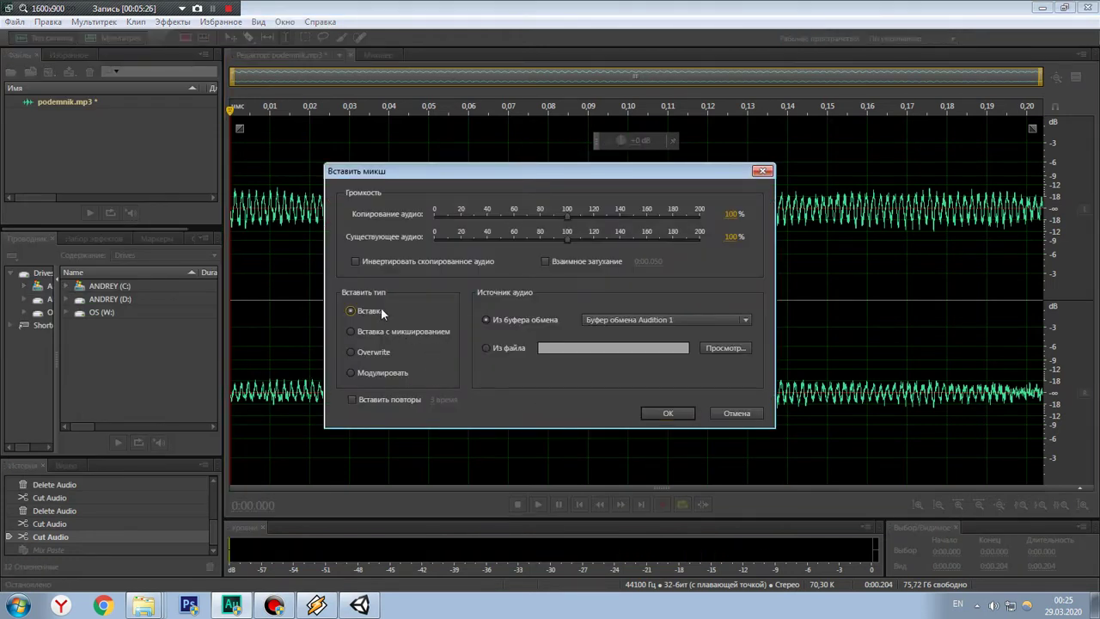
click(662, 414)
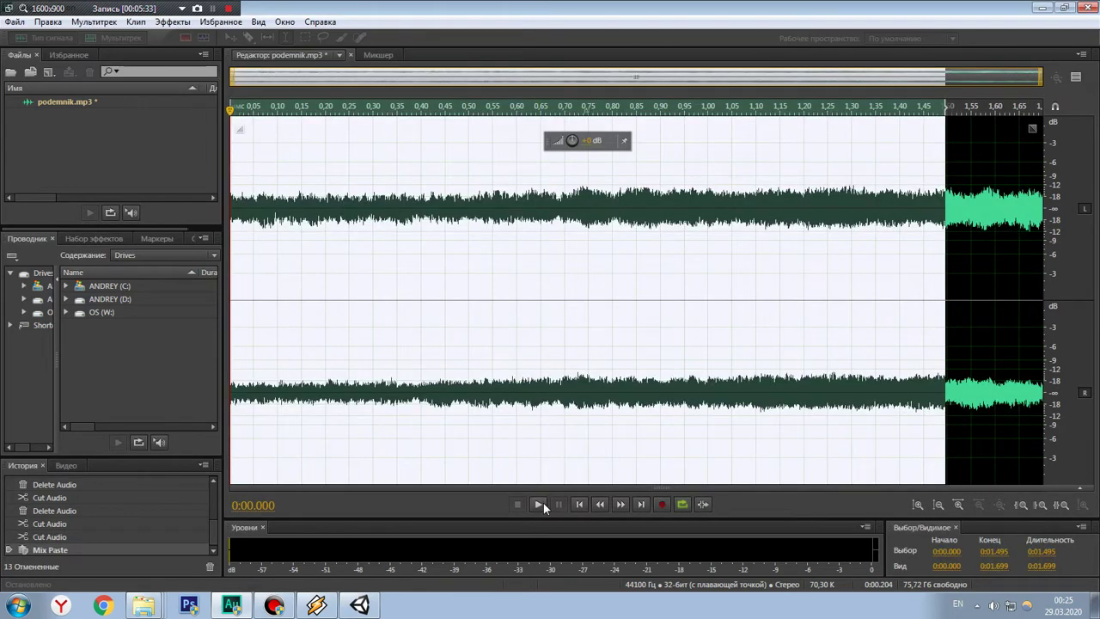
Step: Play the pasted result and select the tail from 1.547 s to the end
click(539, 505)
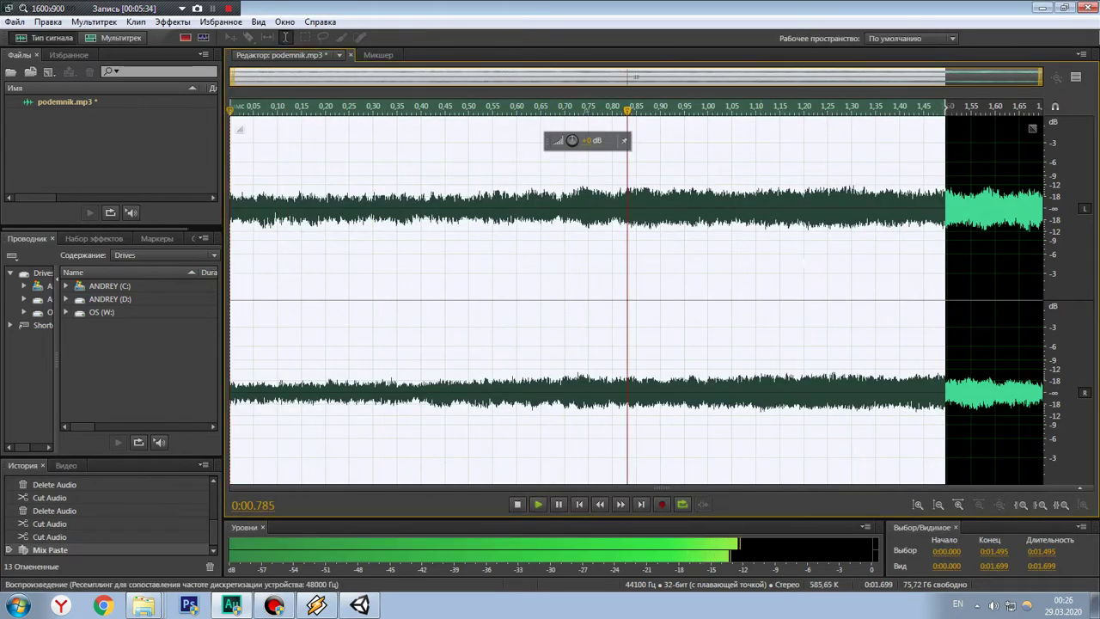
click(817, 250)
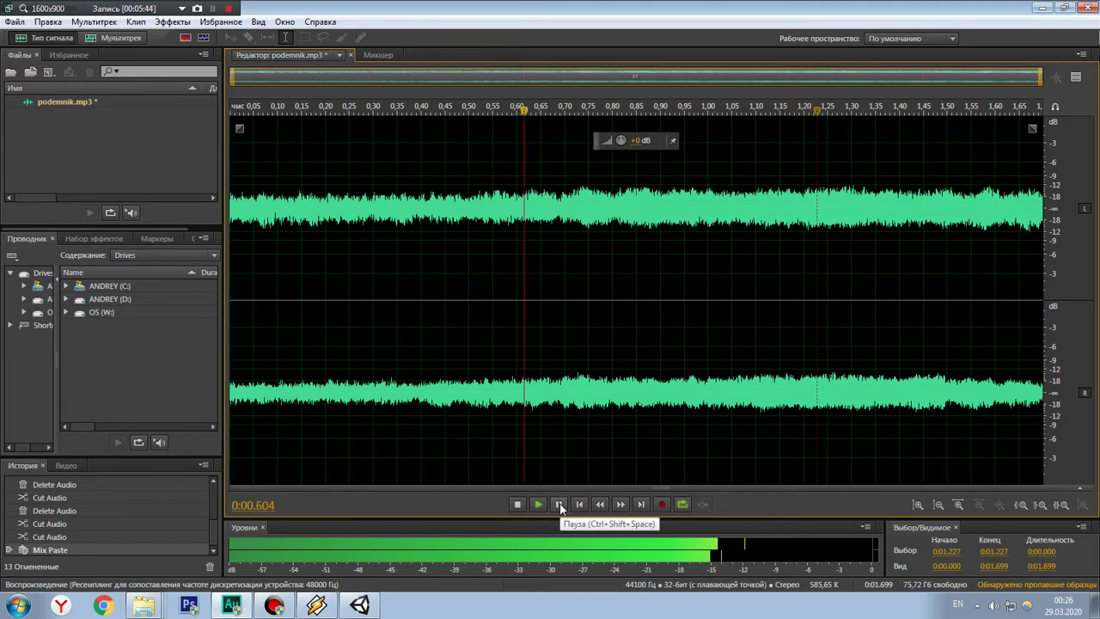
click(559, 504)
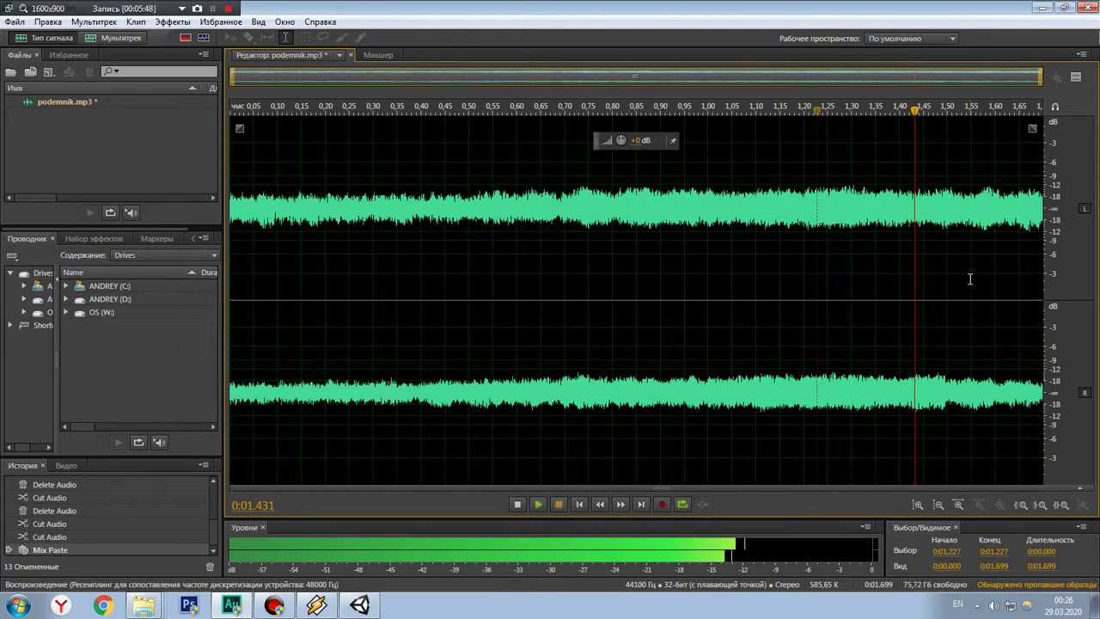
drag(971, 279, 1044, 279)
Step: Delete the tail past 1.547 s, listen, then delete the tail past about 1.454 s
key(Delete)
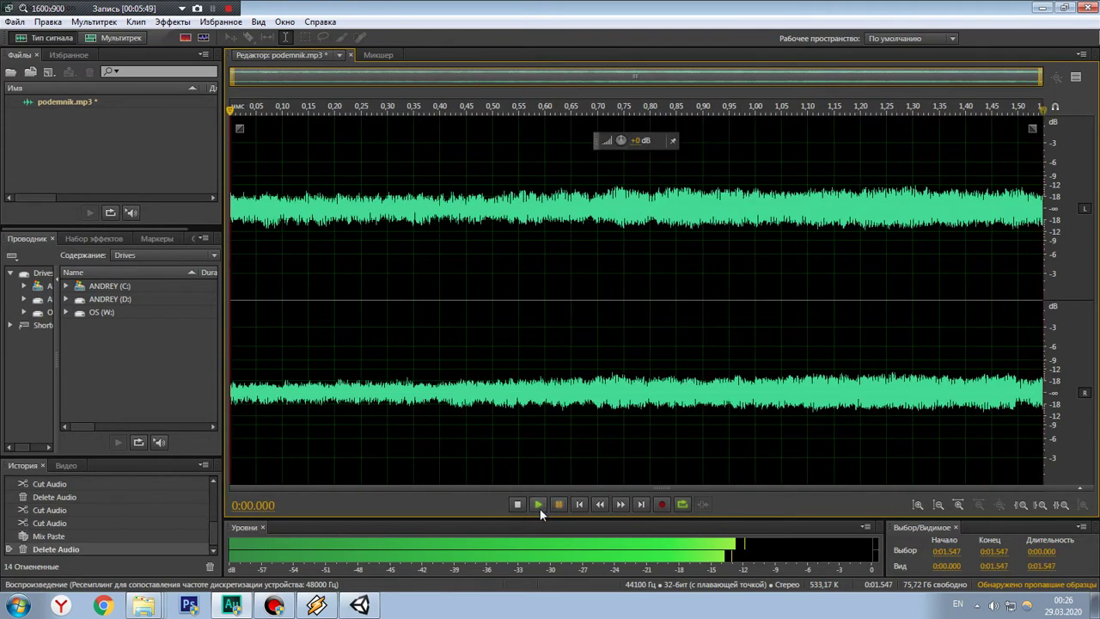
click(539, 505)
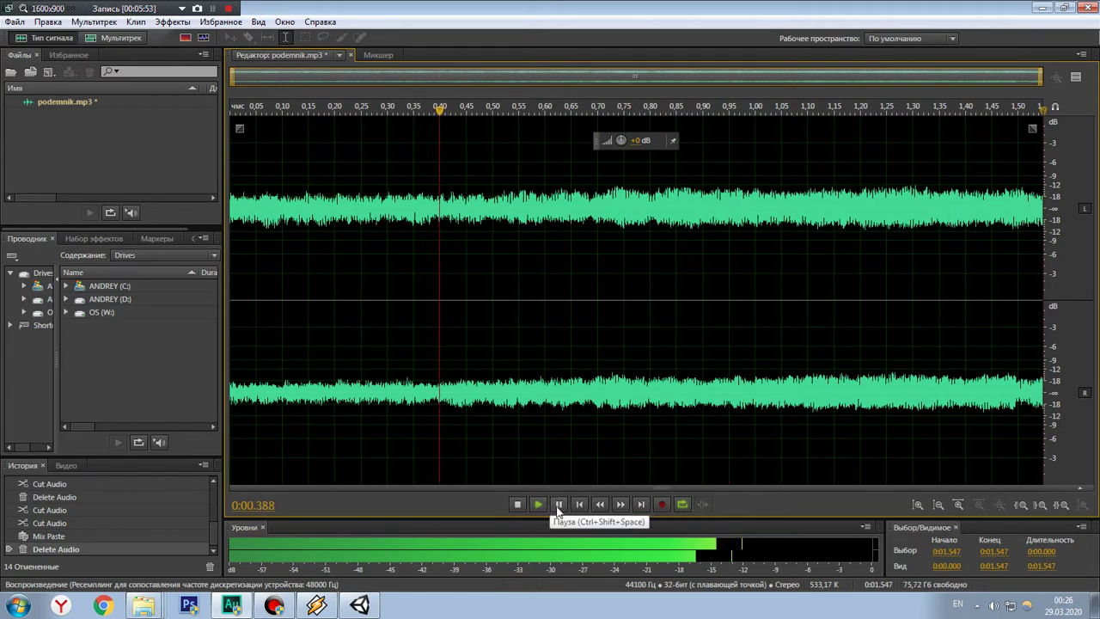
click(558, 505)
drag(996, 237, 1045, 236)
key(Delete)
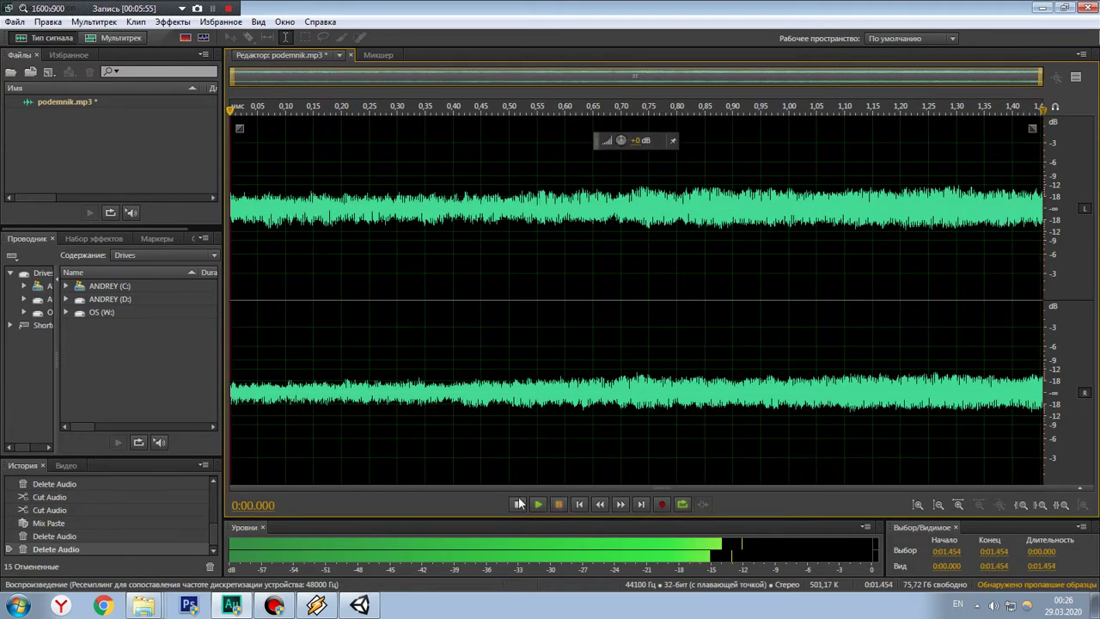
Step: Replay the clip and select from about 1.15 s to the end
click(539, 506)
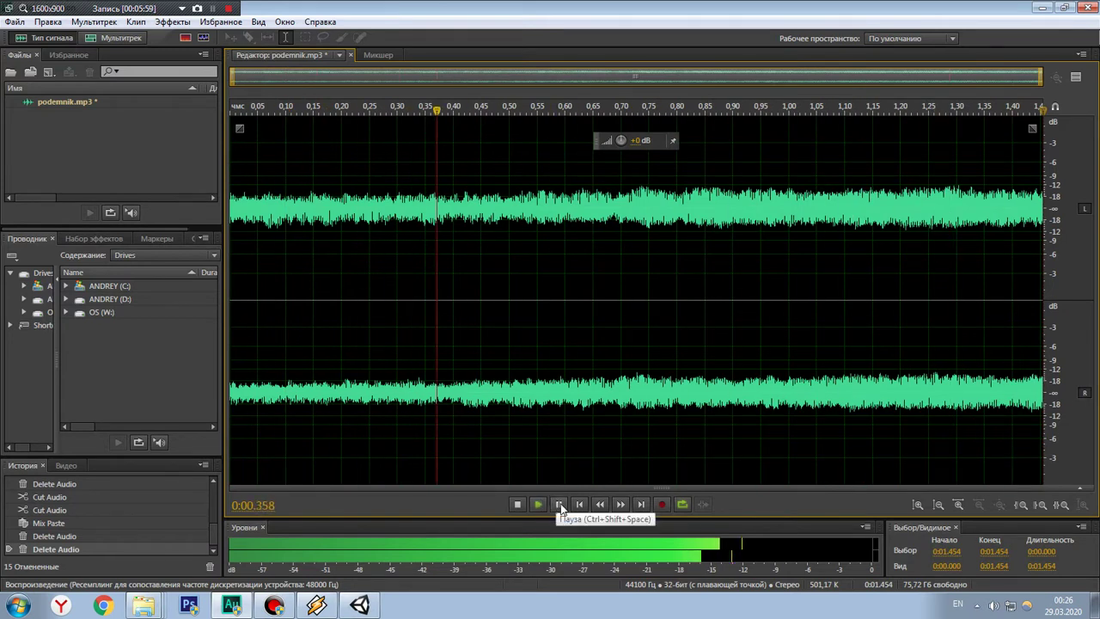
click(561, 504)
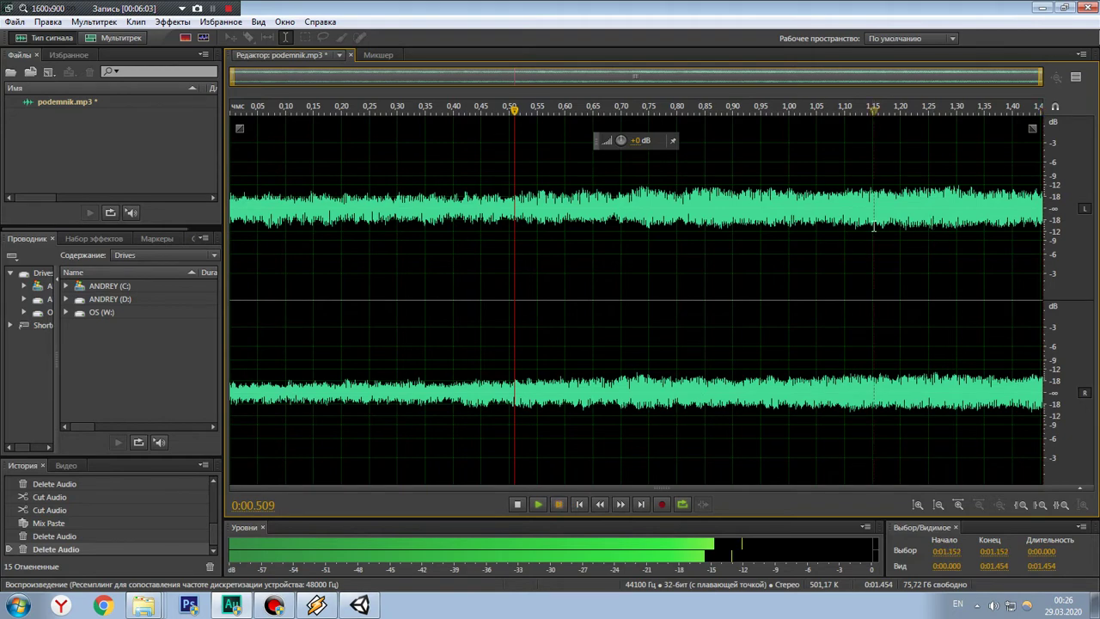
drag(874, 225, 1059, 232)
Step: Cut the section after 1.152 s and mix-paste the clipboard back with crossfade enabled
right_click(975, 249)
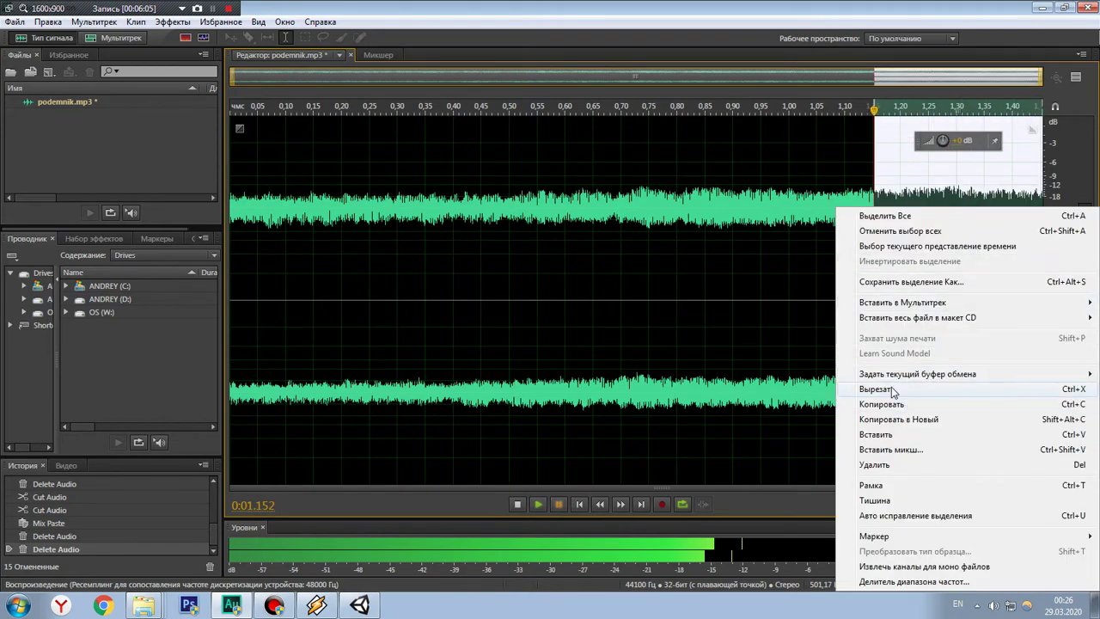
click(891, 389)
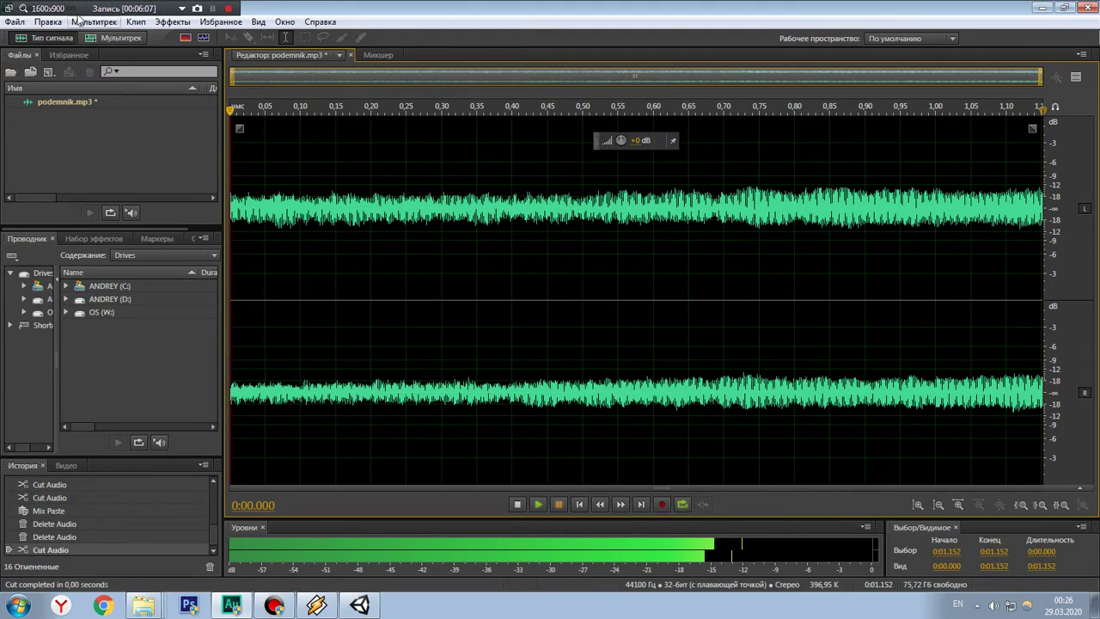
click(47, 21)
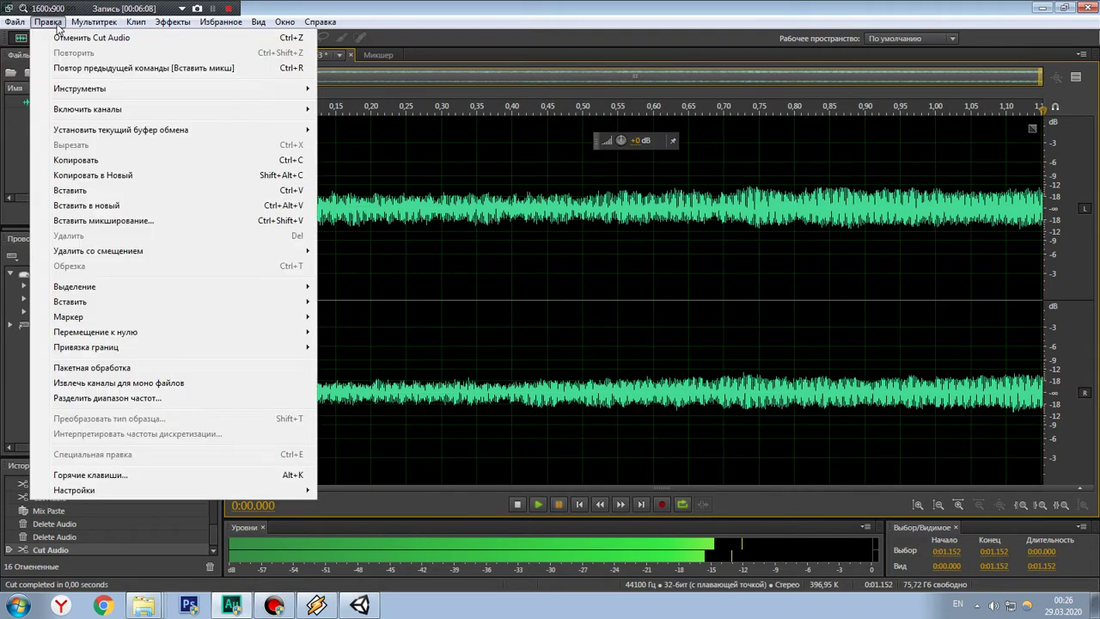
click(107, 221)
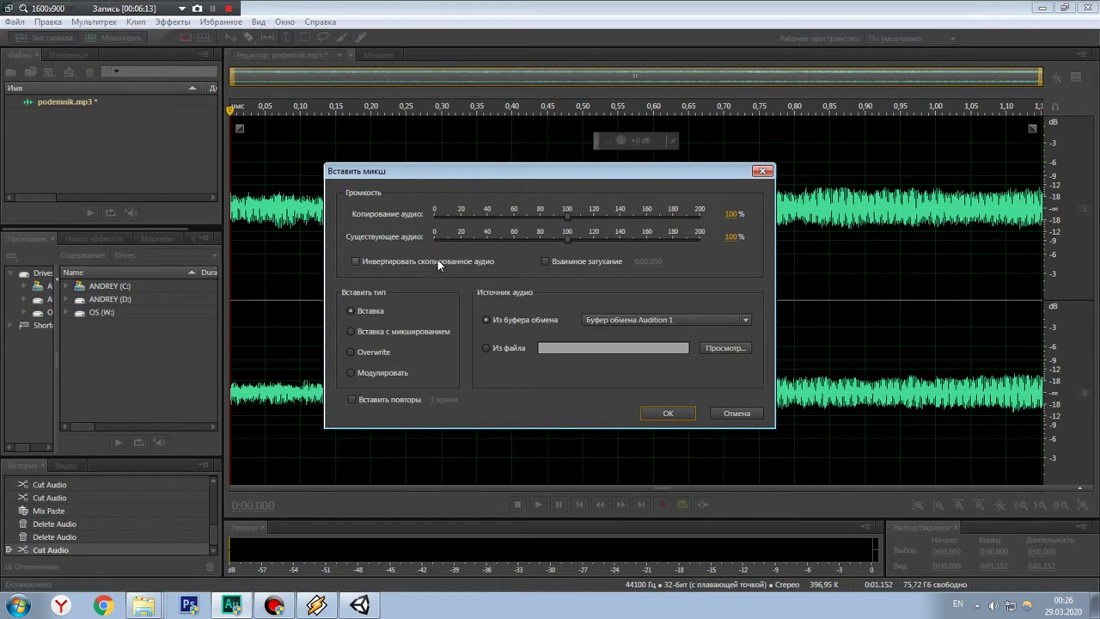
click(549, 260)
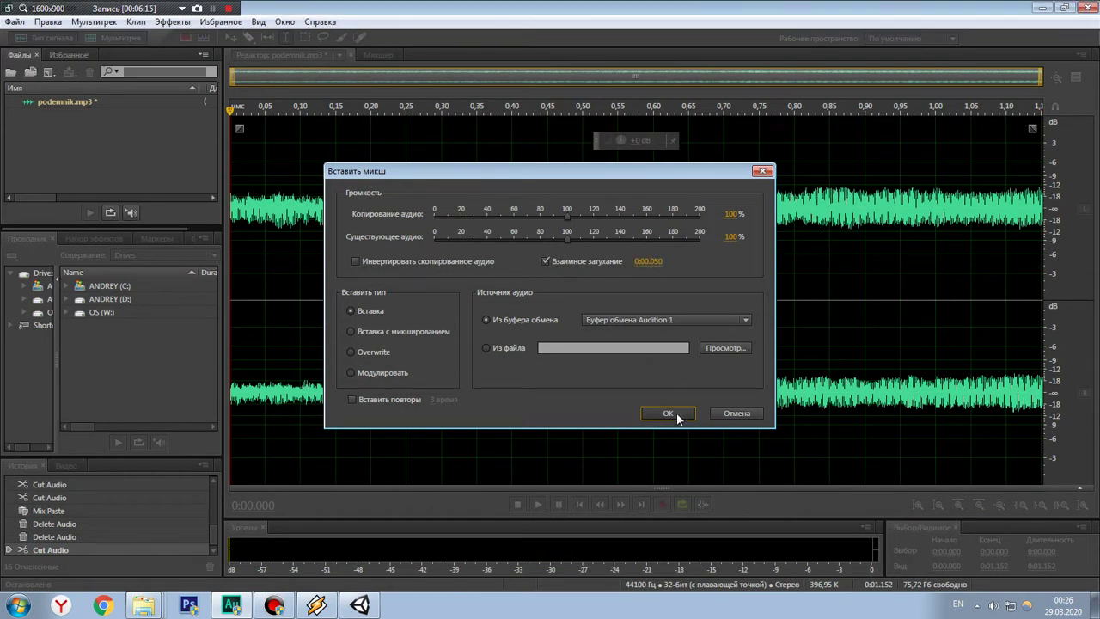
click(668, 413)
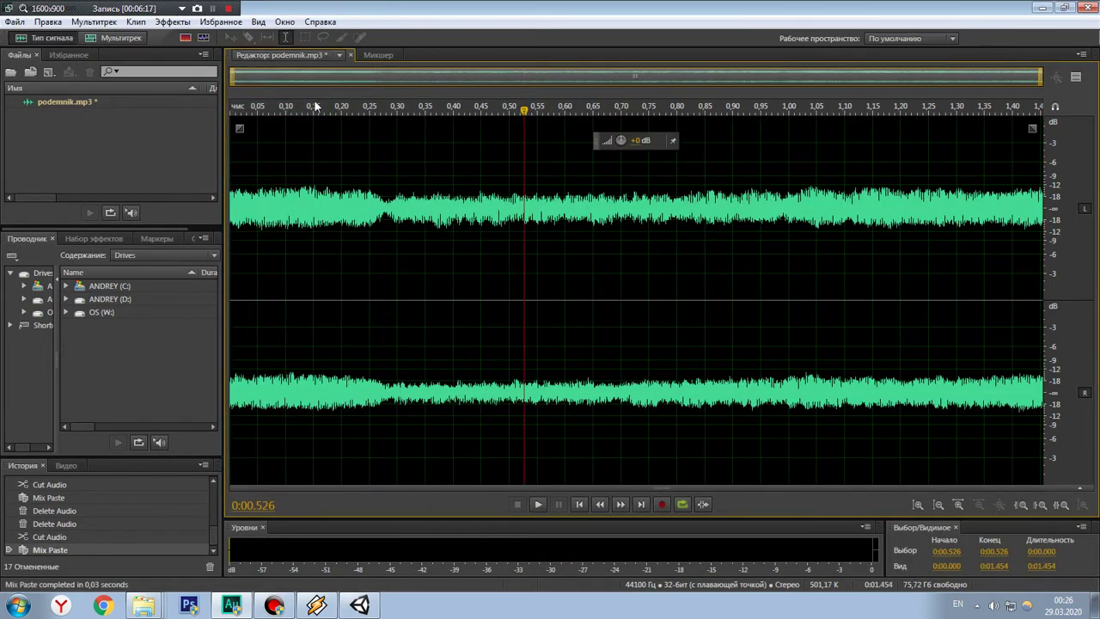
Step: Play the crossfaded result from the start, then undo the mix paste
key(Home)
click(538, 504)
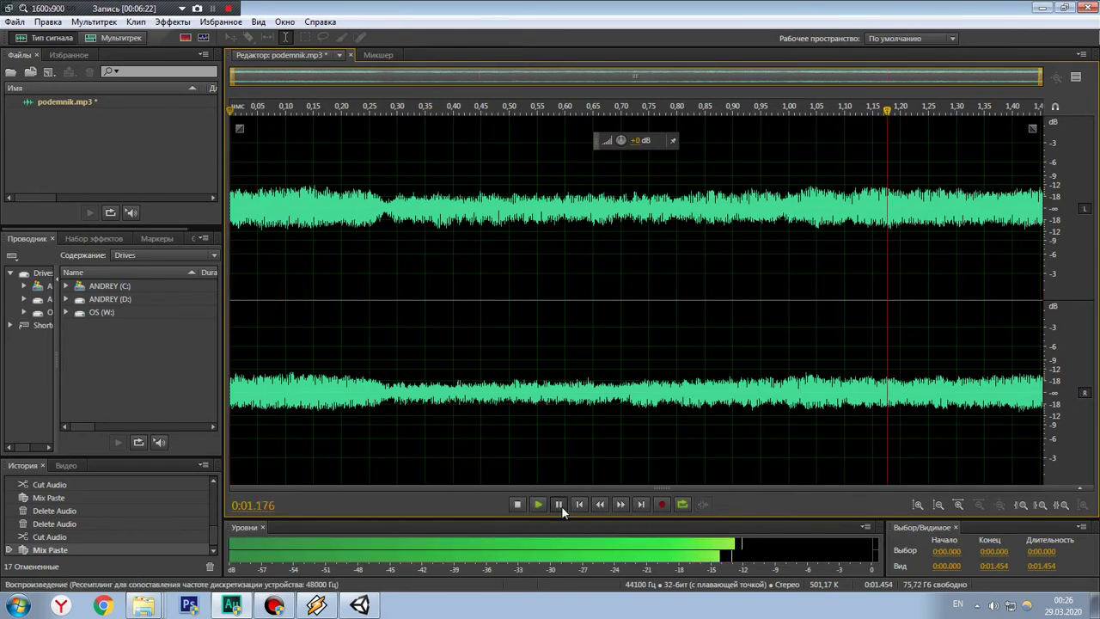
click(559, 505)
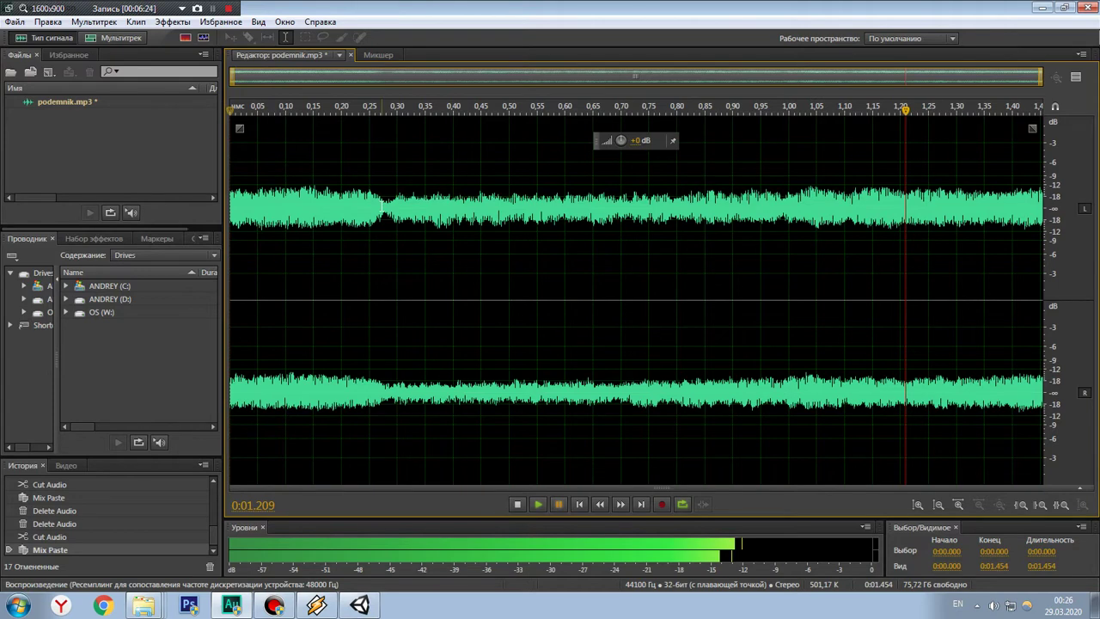
key(ctrl+z)
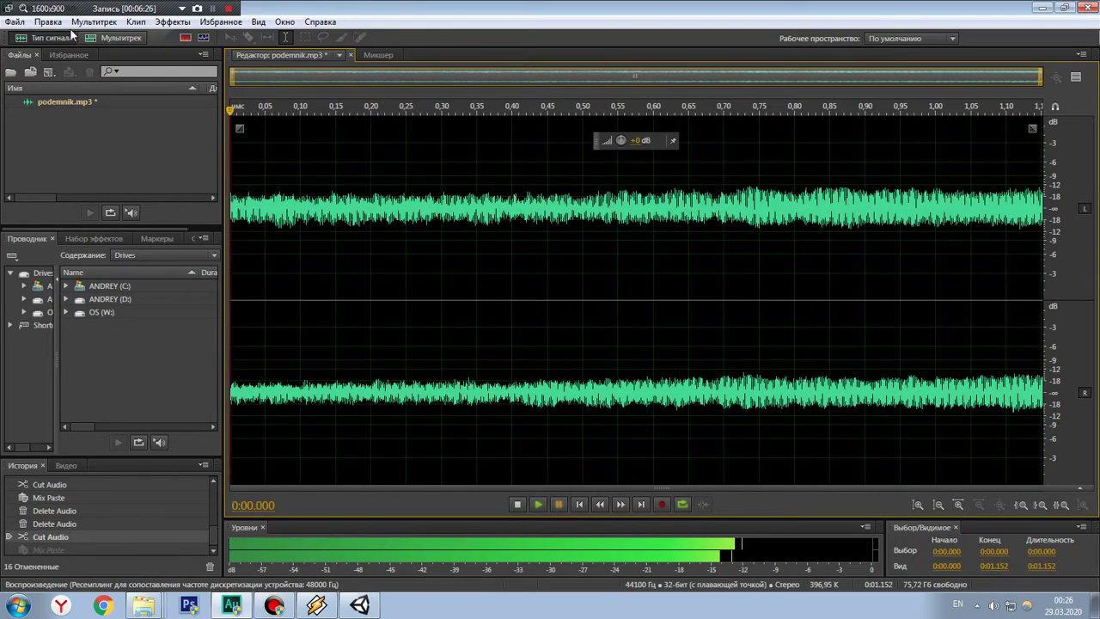
click(47, 22)
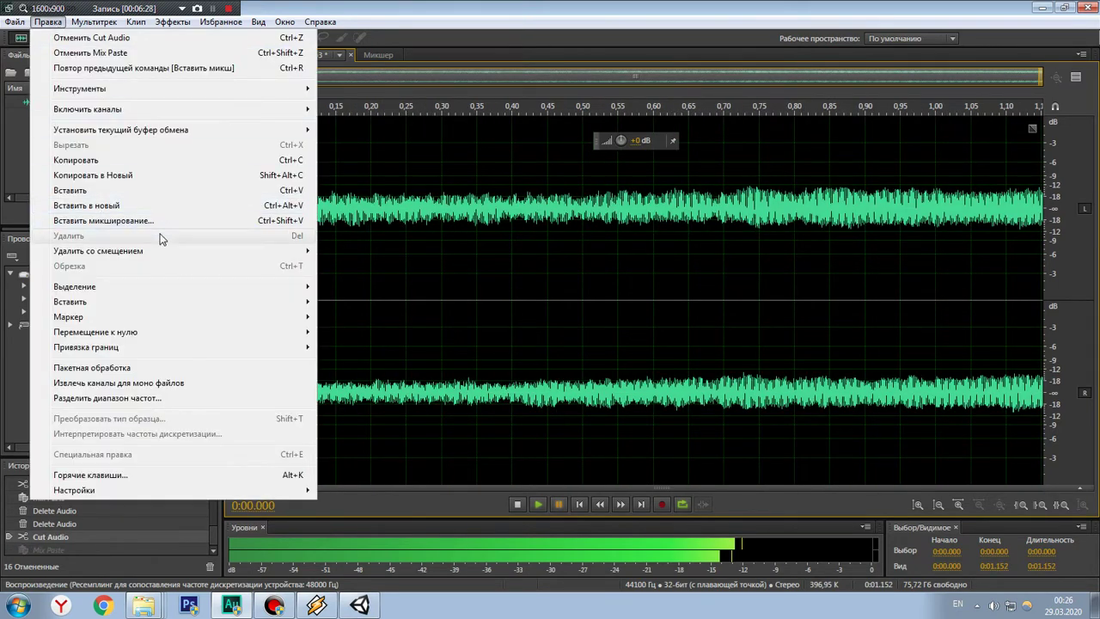
click(104, 216)
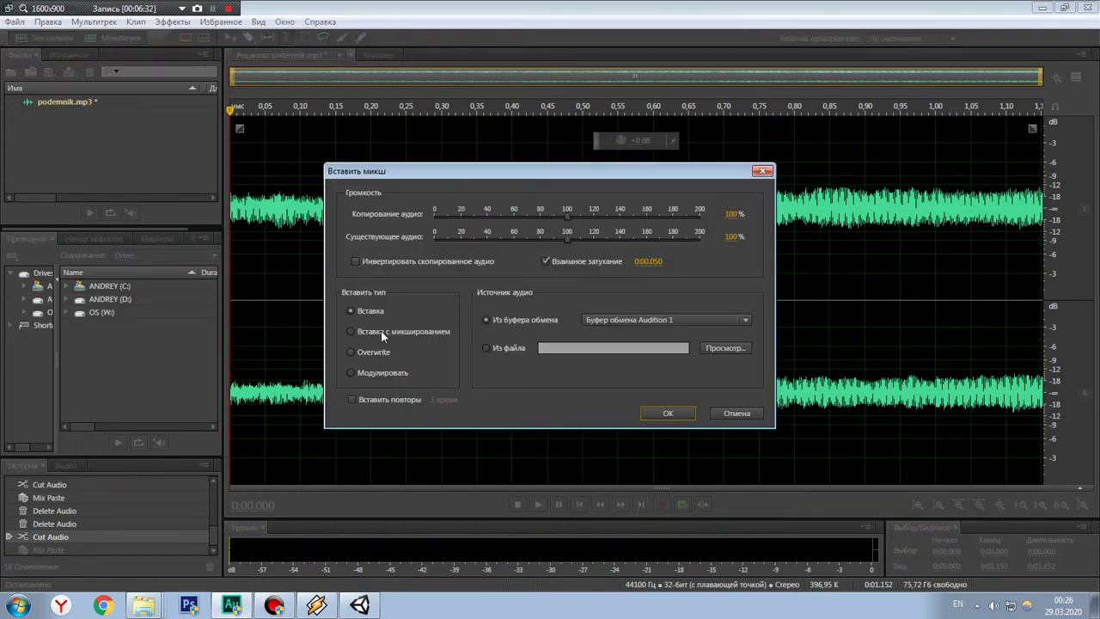
click(608, 321)
click(628, 340)
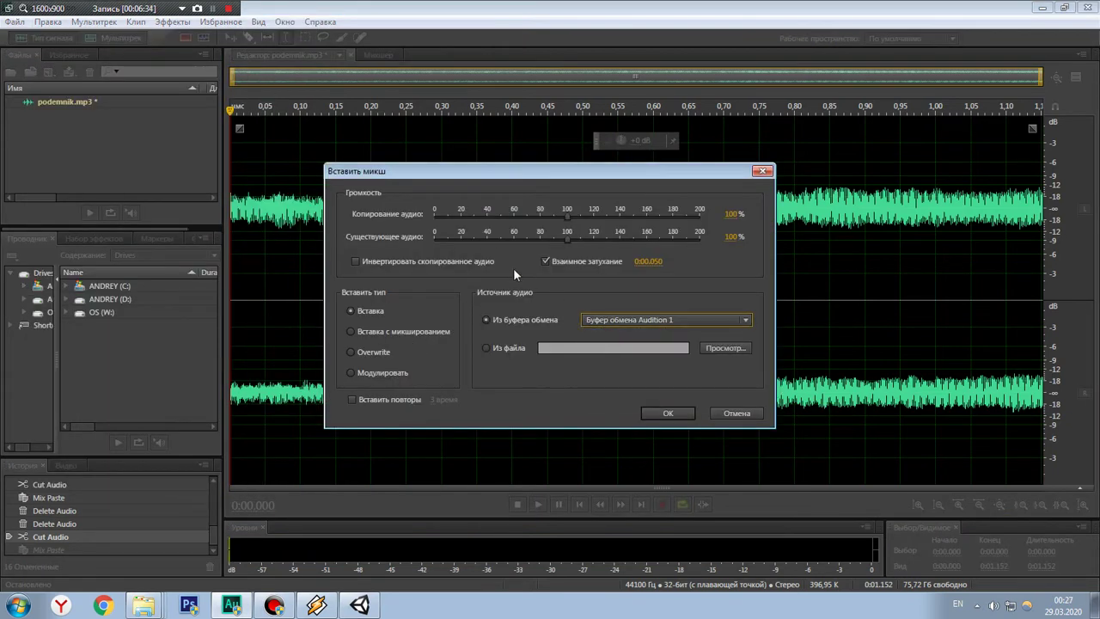
click(546, 260)
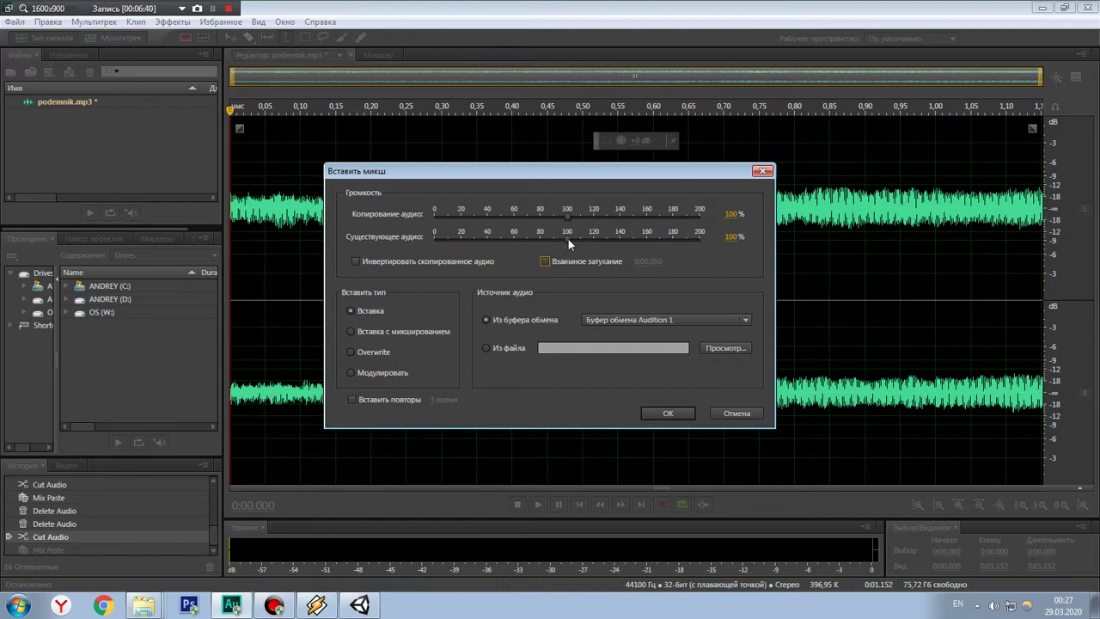
click(668, 413)
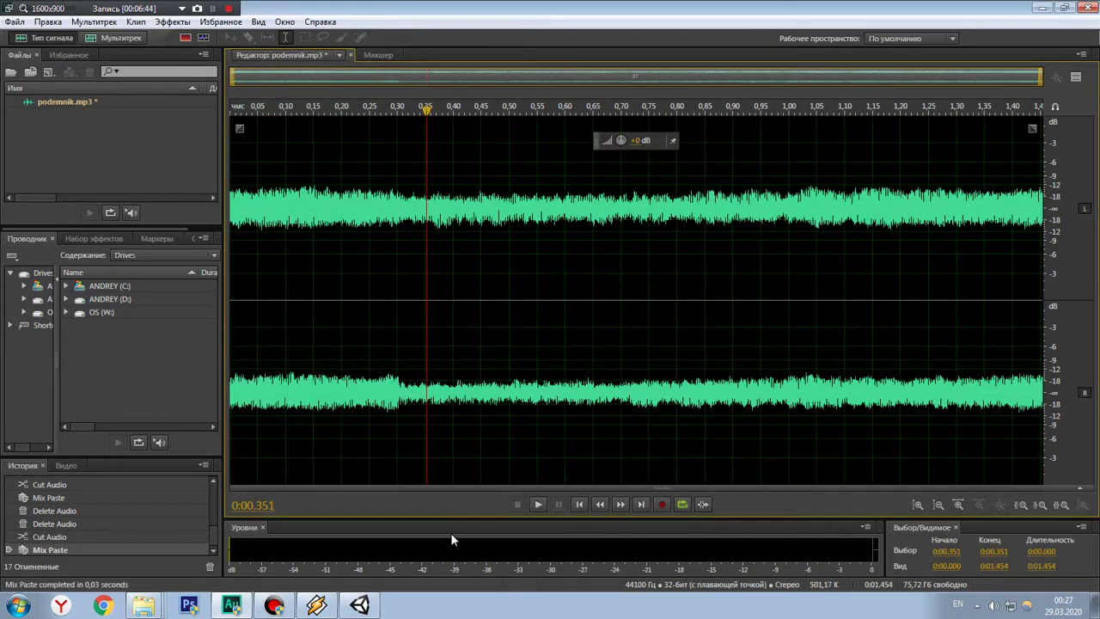
click(538, 505)
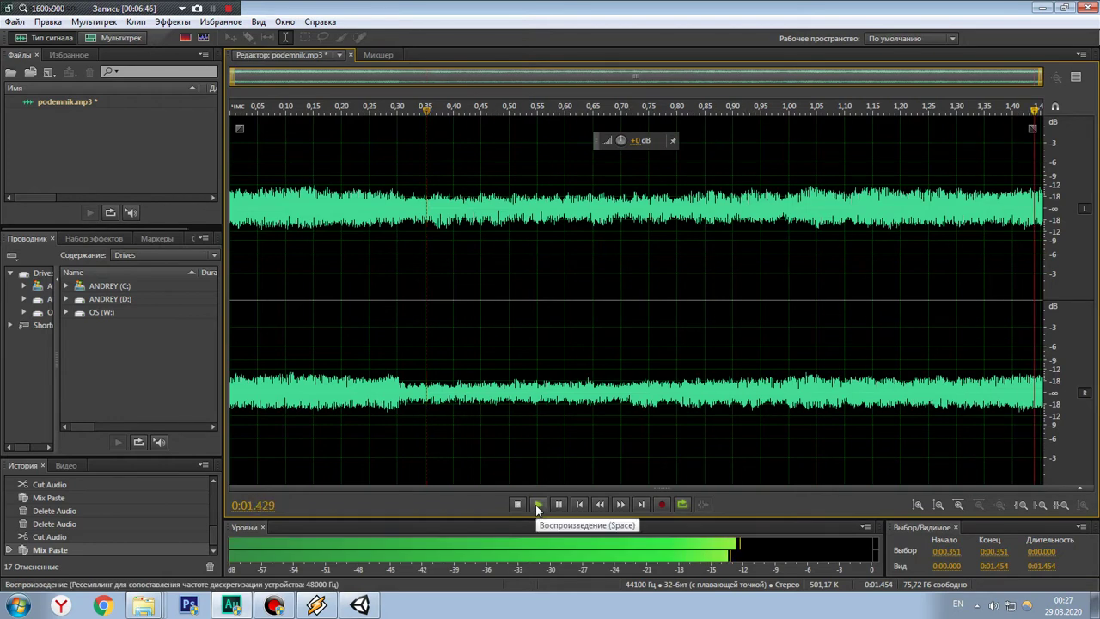
click(559, 506)
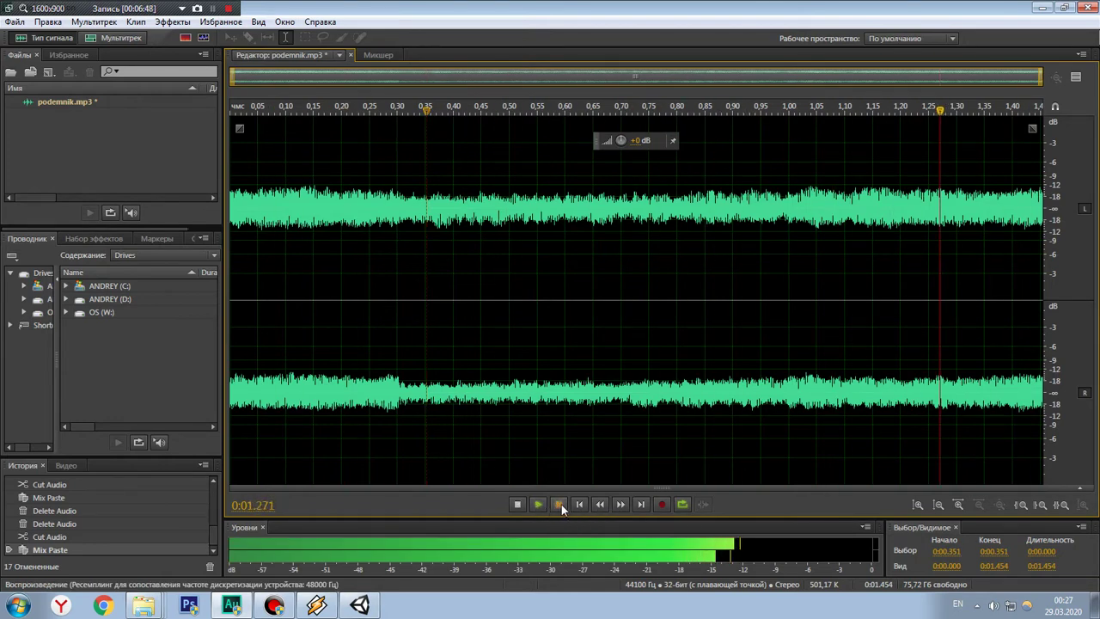
key(ctrl+z)
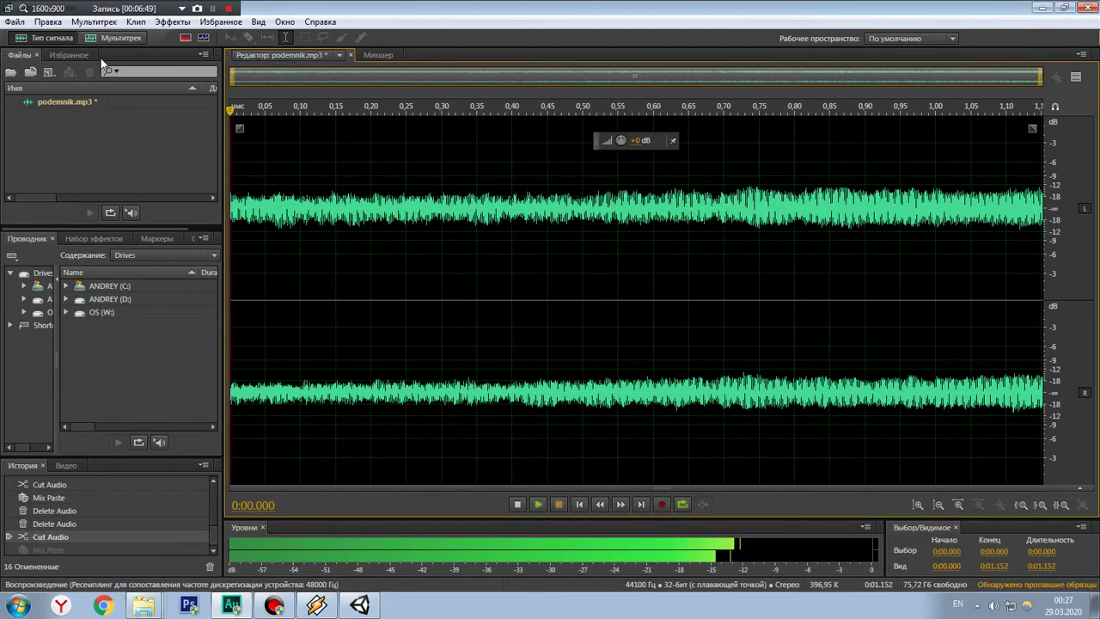
Step: Mix-paste the clipboard into podemnik.mp3 with the existing audio volume raised, then play it back
click(48, 21)
mouse_move(124, 133)
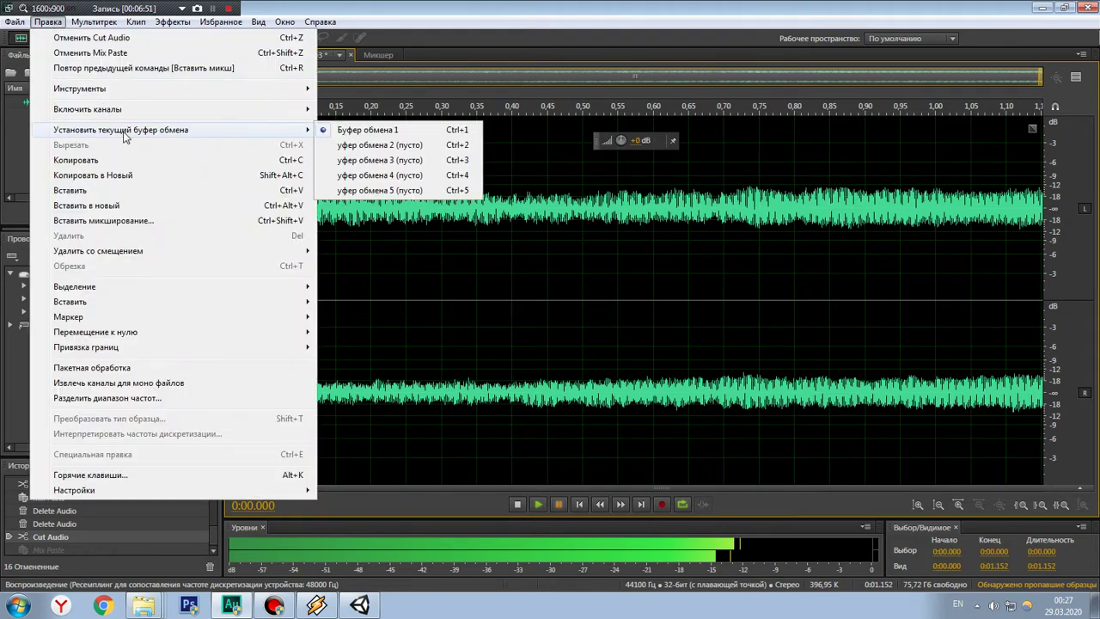
click(130, 220)
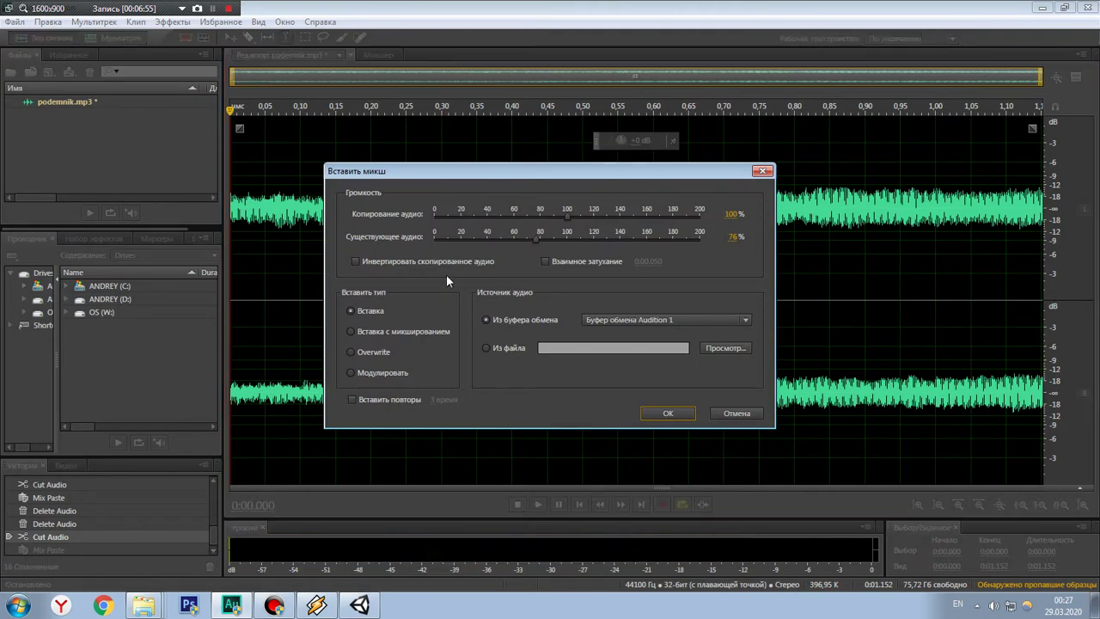
drag(535, 240, 660, 245)
click(678, 416)
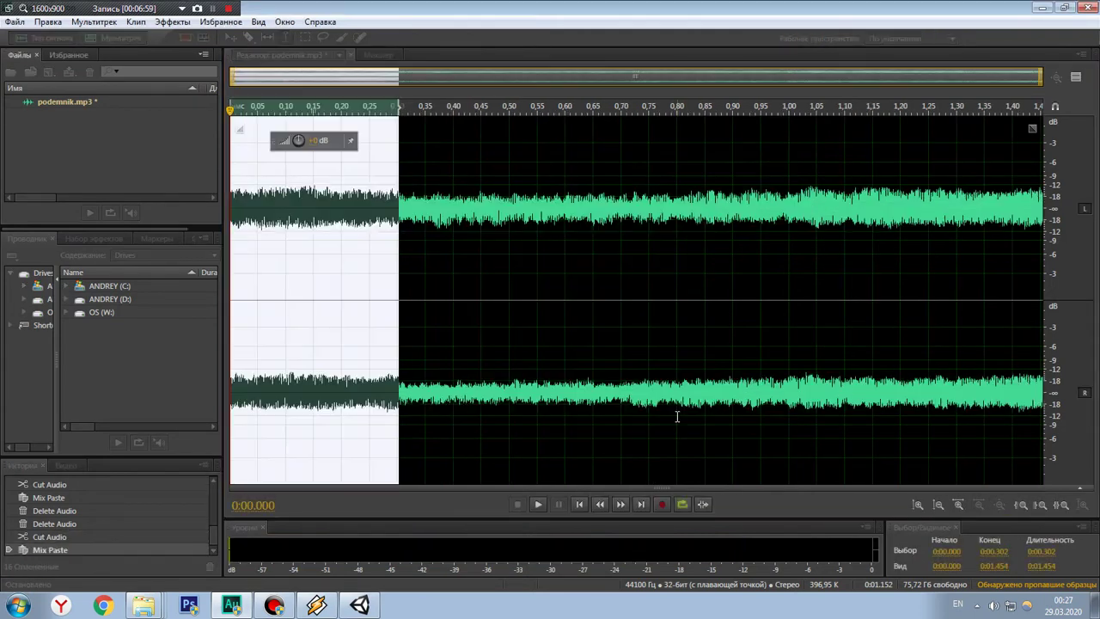
click(582, 258)
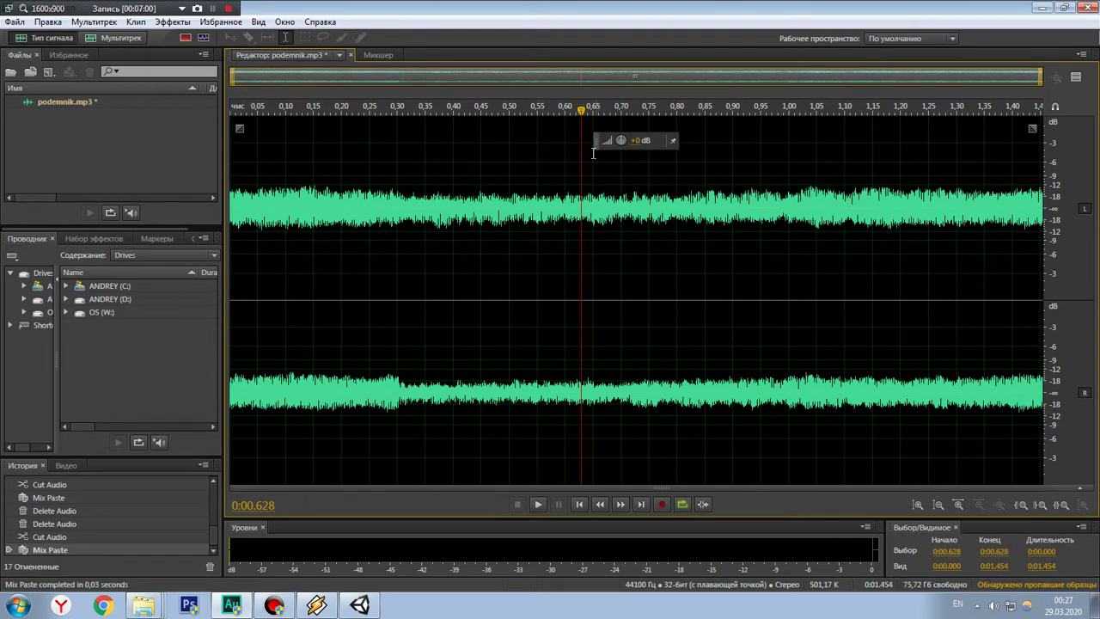
click(539, 506)
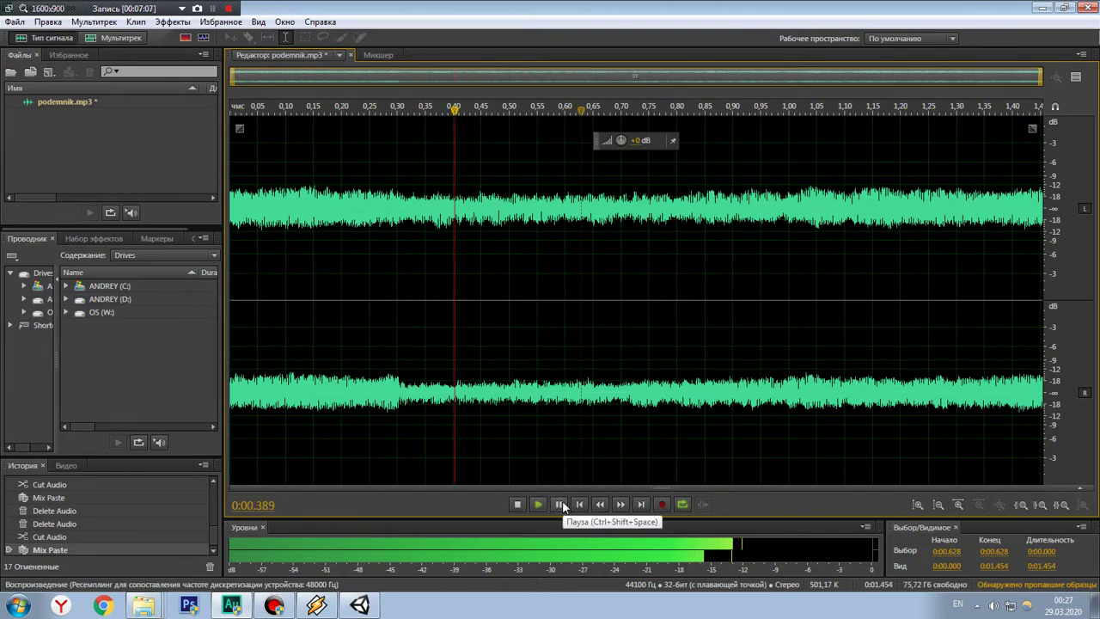
click(562, 506)
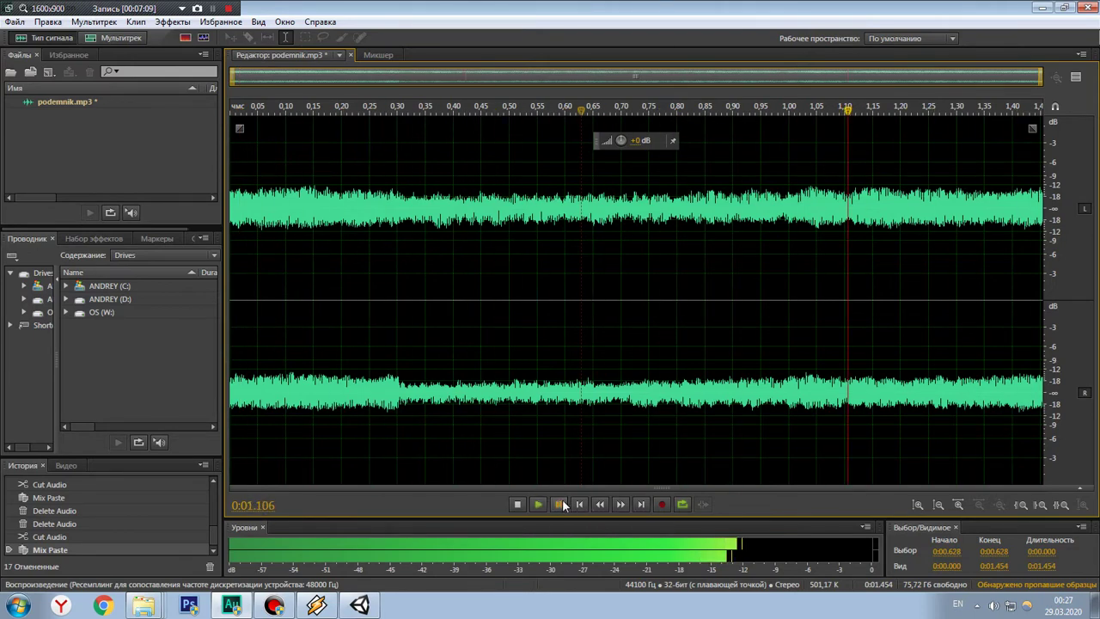
right_click(533, 302)
click(474, 251)
double_click(505, 210)
right_click(505, 210)
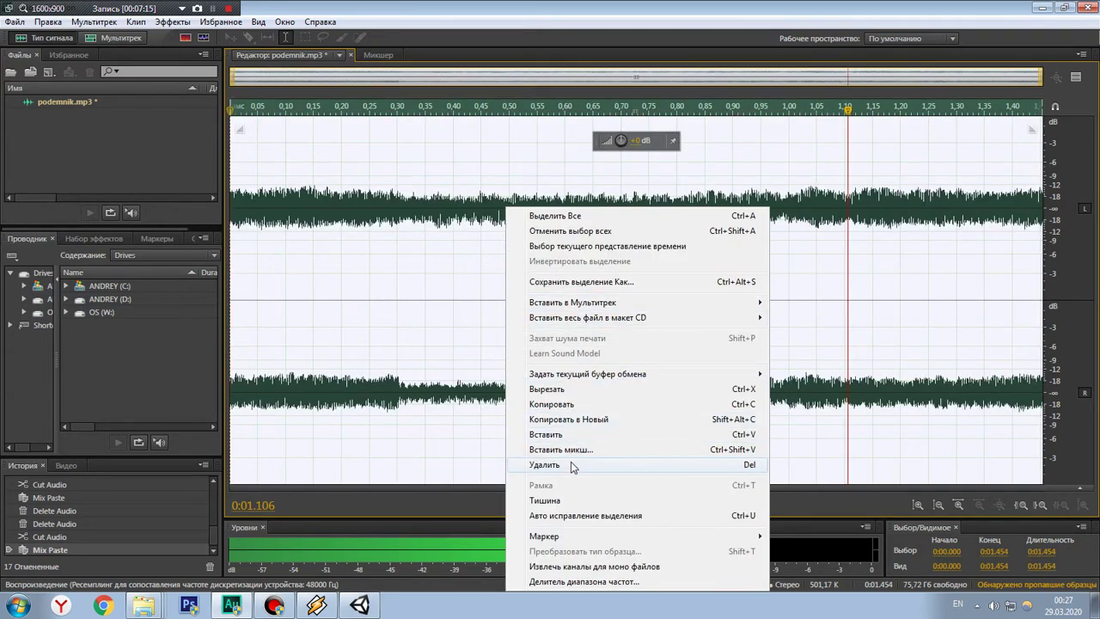
mouse_move(567, 539)
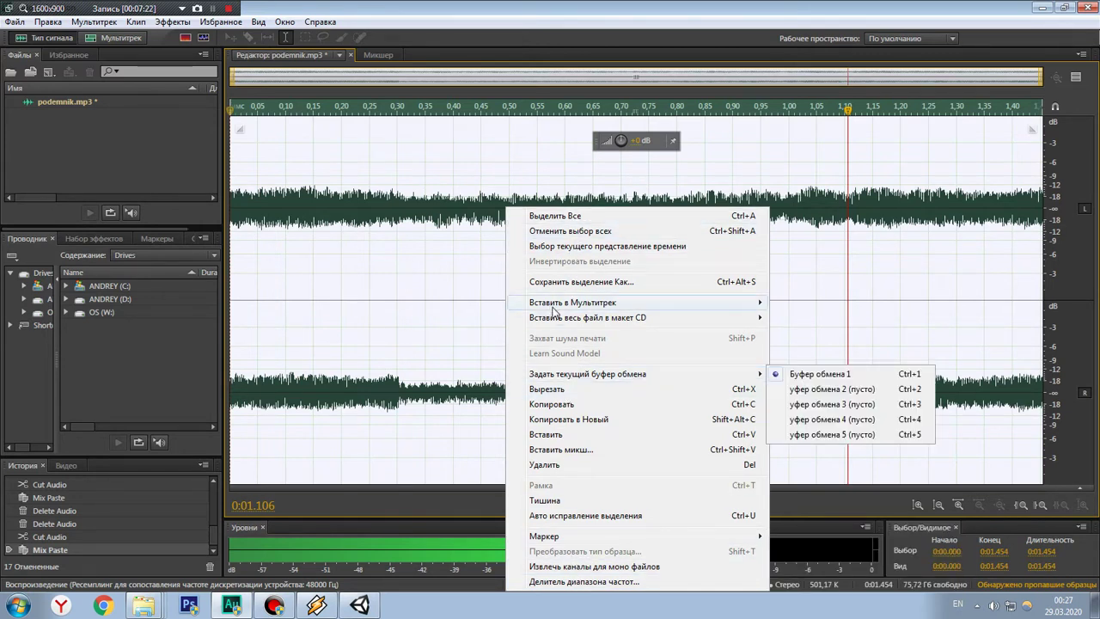
click(167, 22)
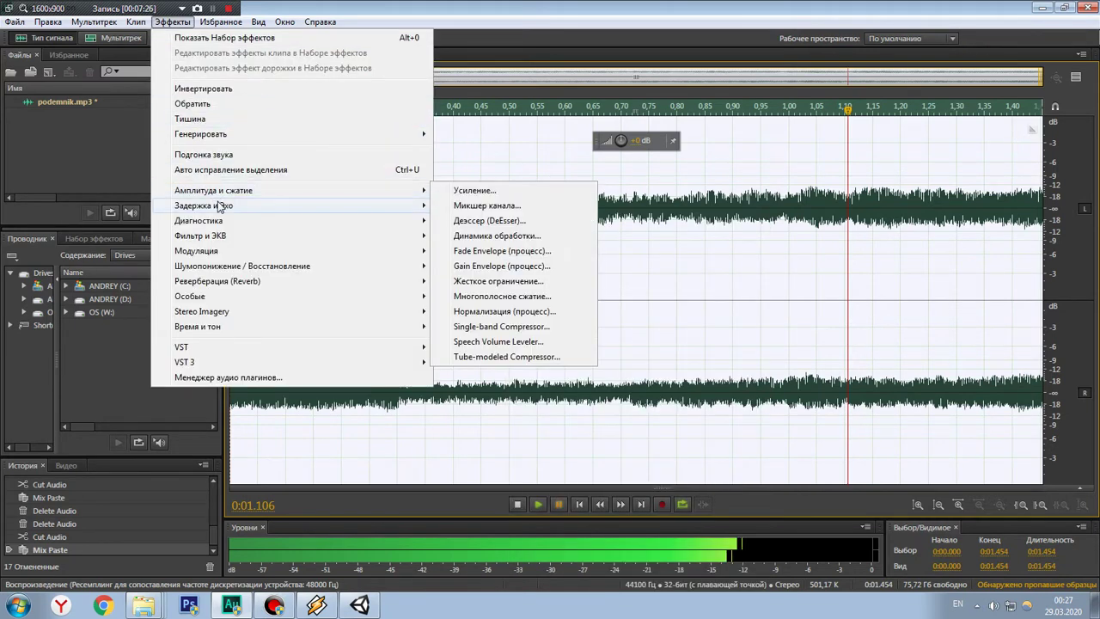
mouse_move(222, 221)
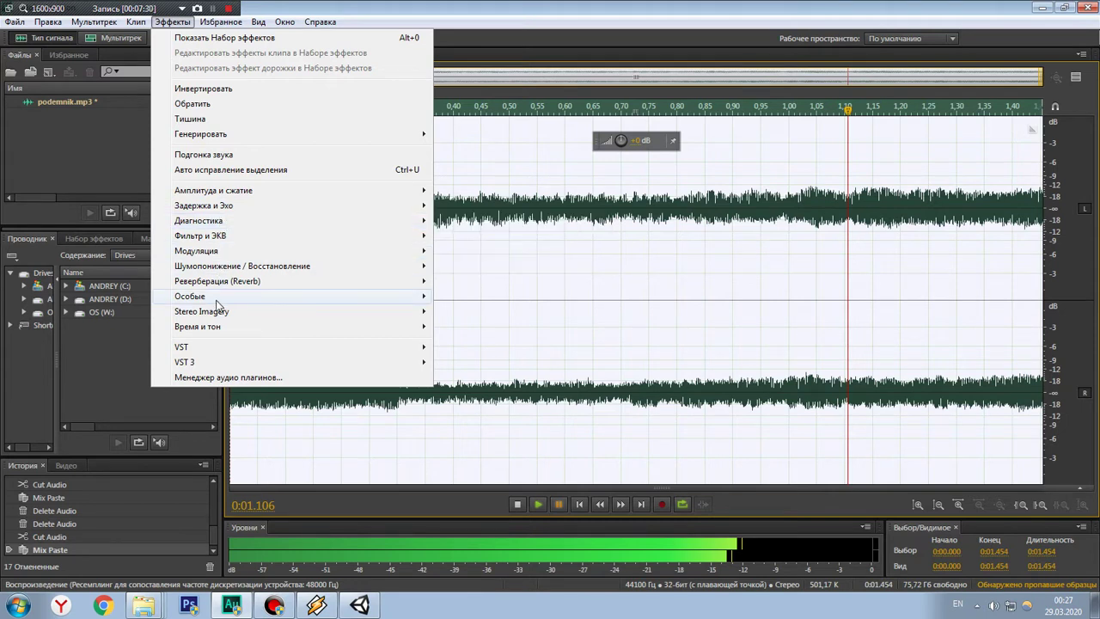
mouse_move(216, 301)
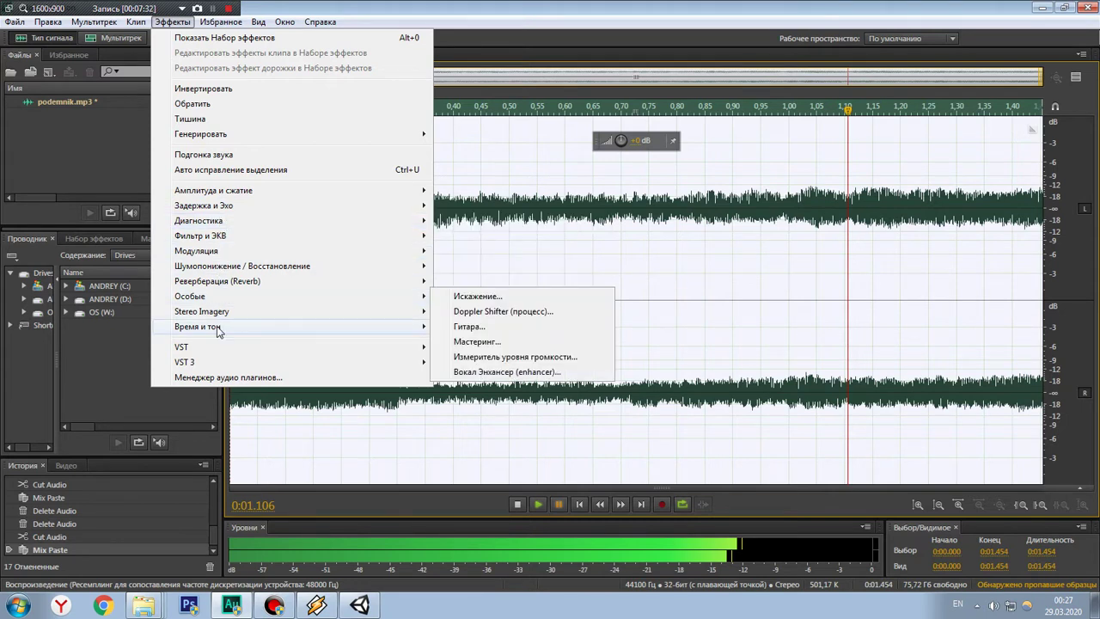
mouse_move(219, 331)
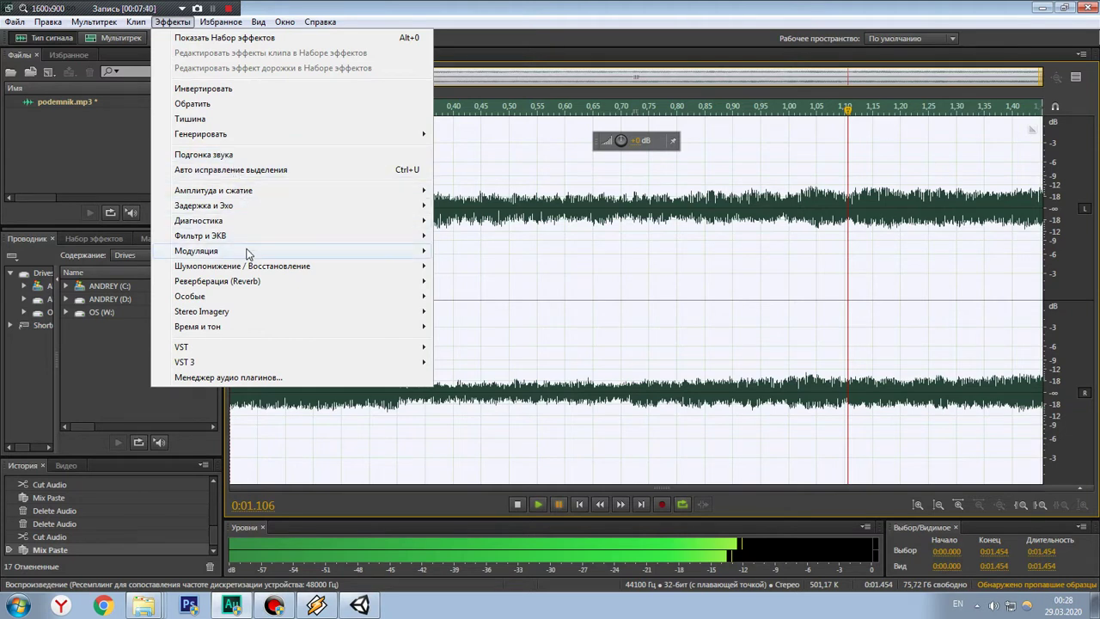
mouse_move(246, 252)
mouse_move(254, 209)
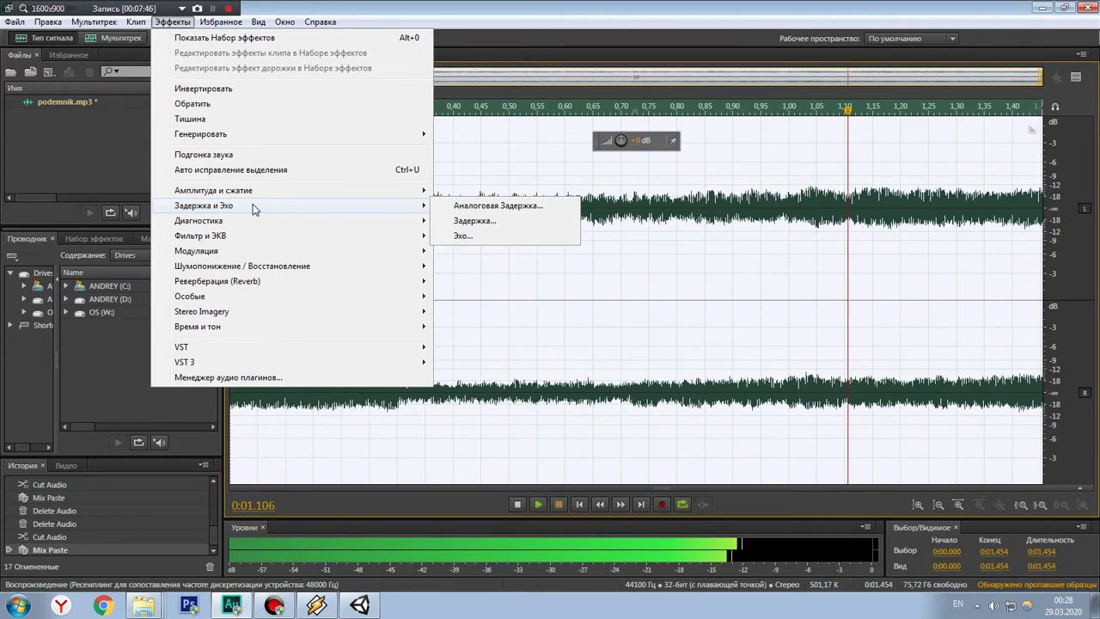
click(751, 186)
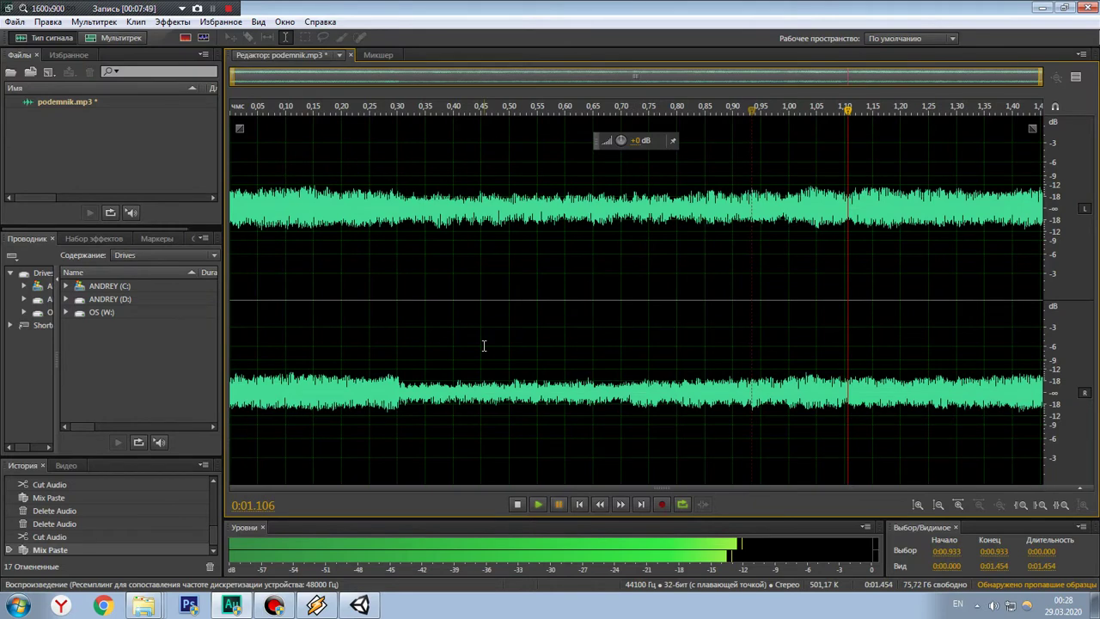
Step: Undo the mix paste, cut and two delete edits to restore the 1.699-second recording
key(ctrl+z)
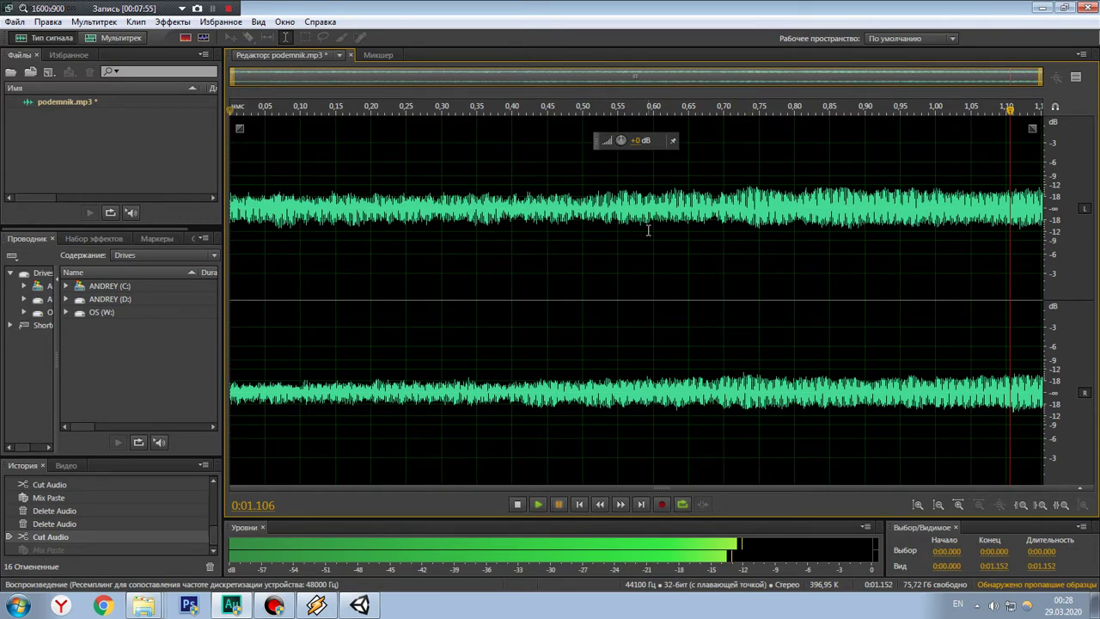
key(ctrl+z)
key(ctrl+z)
key(ctrl+z)
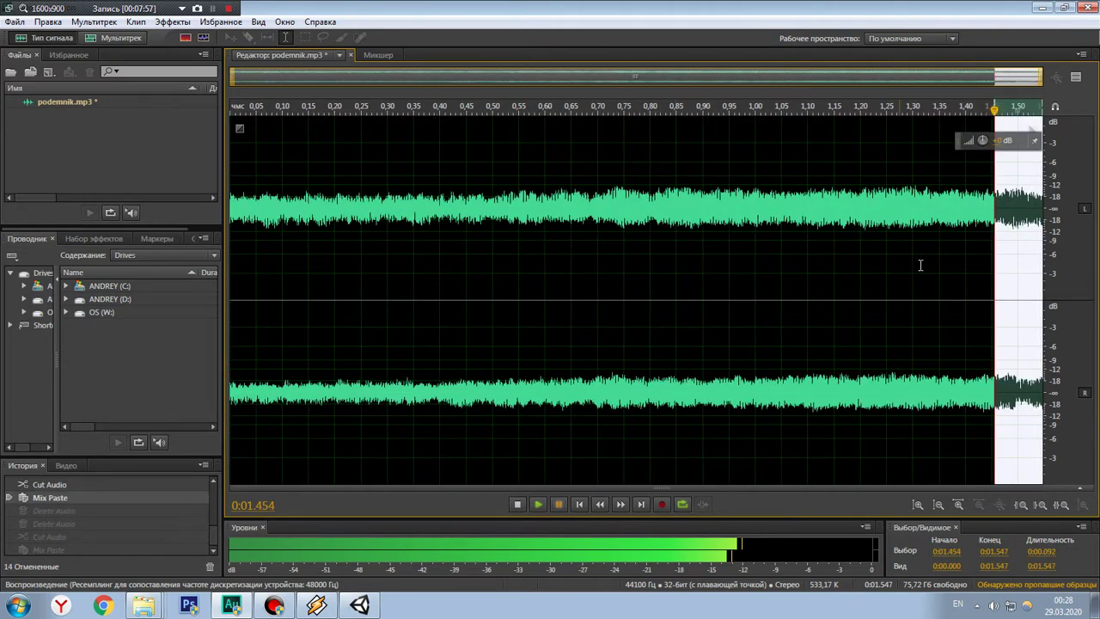
click(834, 246)
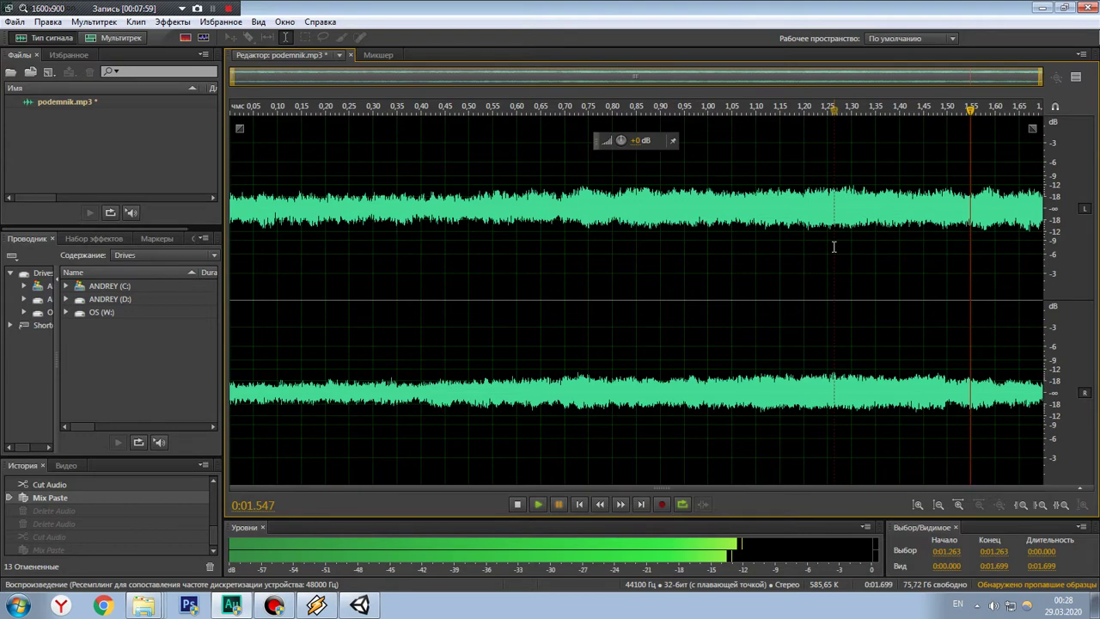
Step: Delete the first 0.751 s and cut the tail from 0.704 s to the end
drag(588, 242, 2, 146)
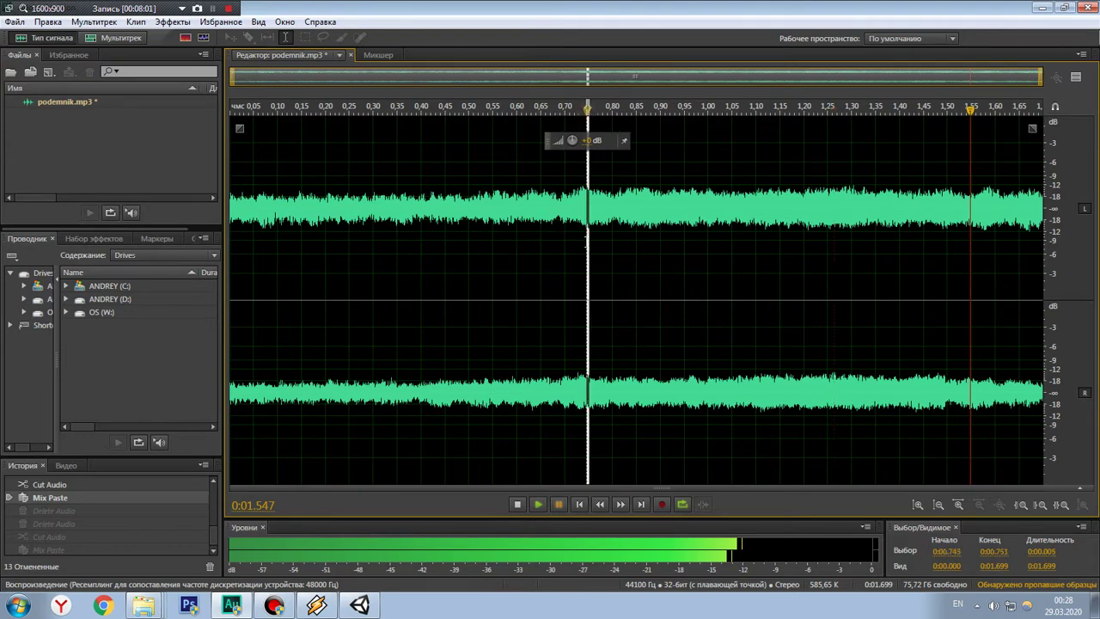
key(Delete)
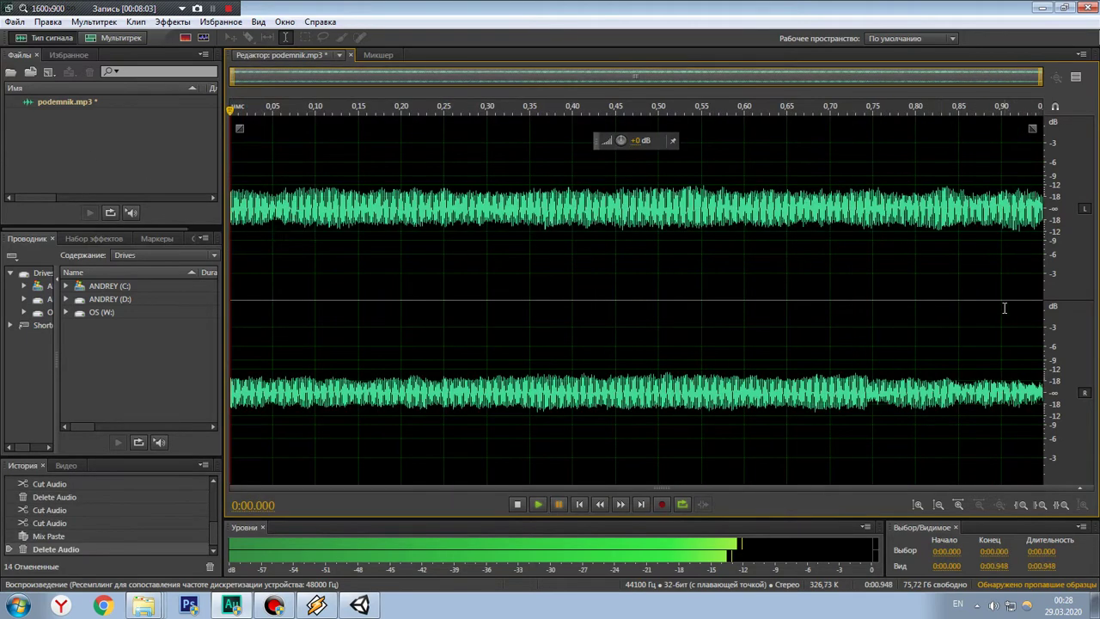
drag(834, 232, 1042, 231)
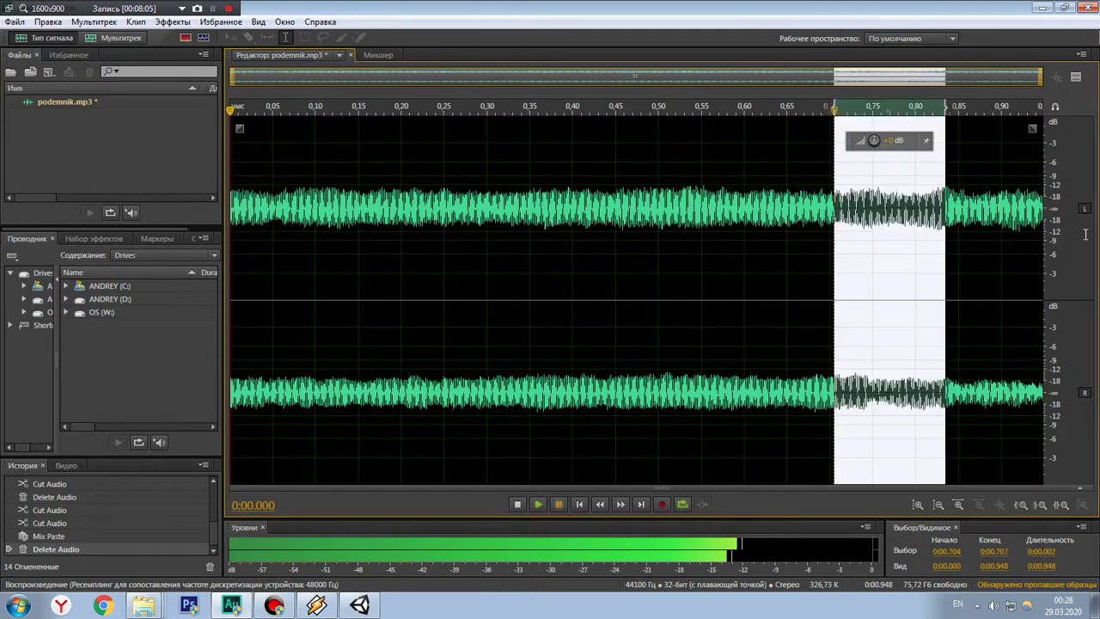
right_click(1042, 230)
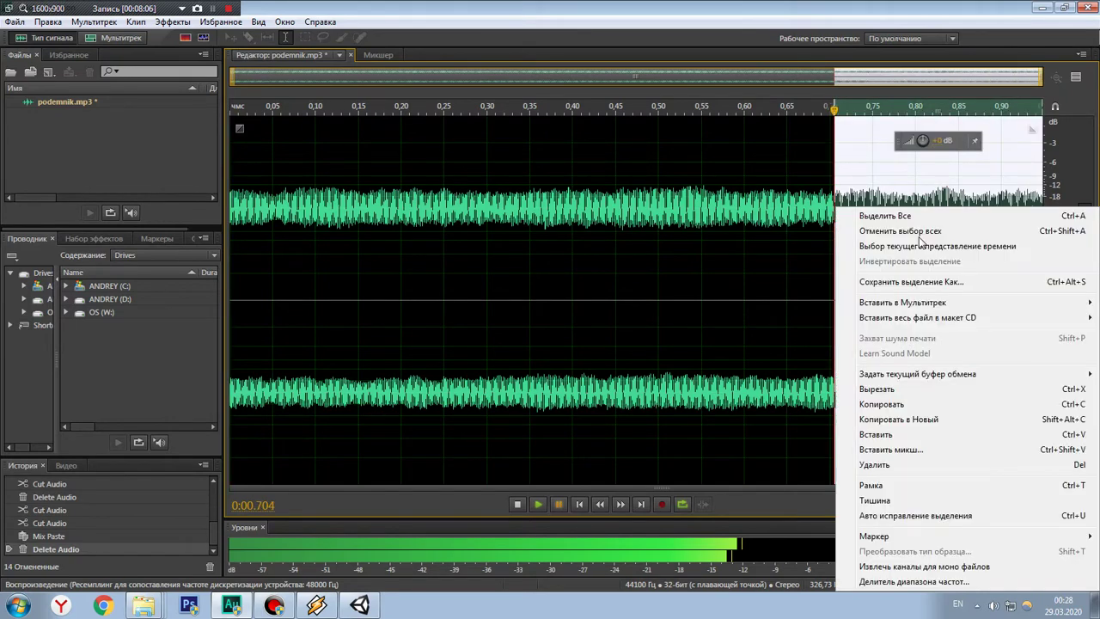
click(886, 389)
Step: Mix-paste the cut tail at the start with existing audio at 100% and play the 0.948 s loop
click(49, 21)
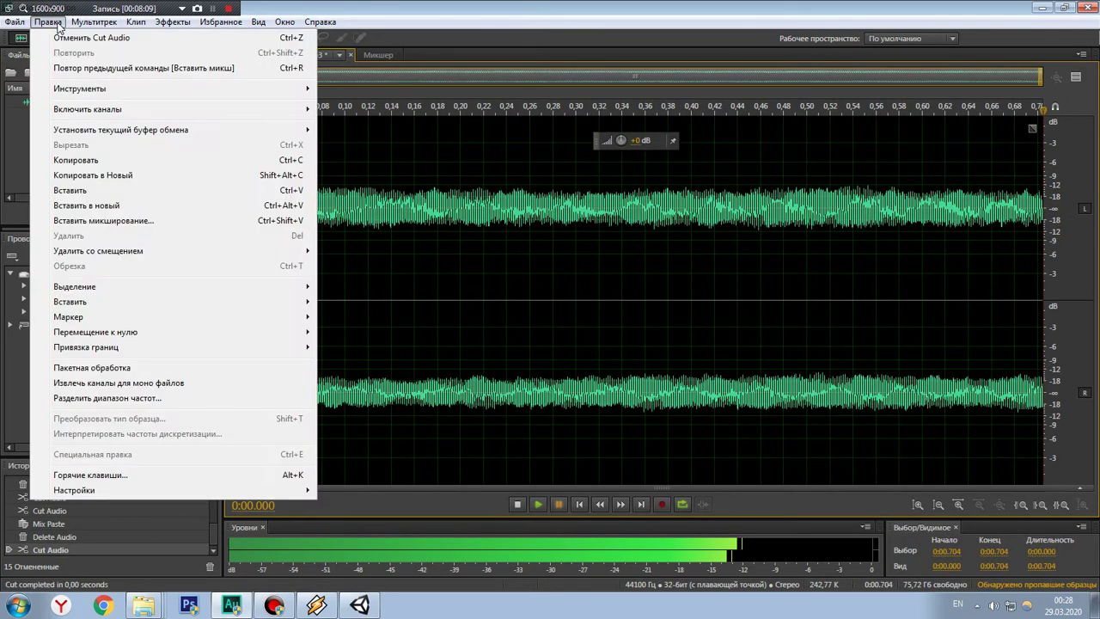
click(121, 221)
click(657, 411)
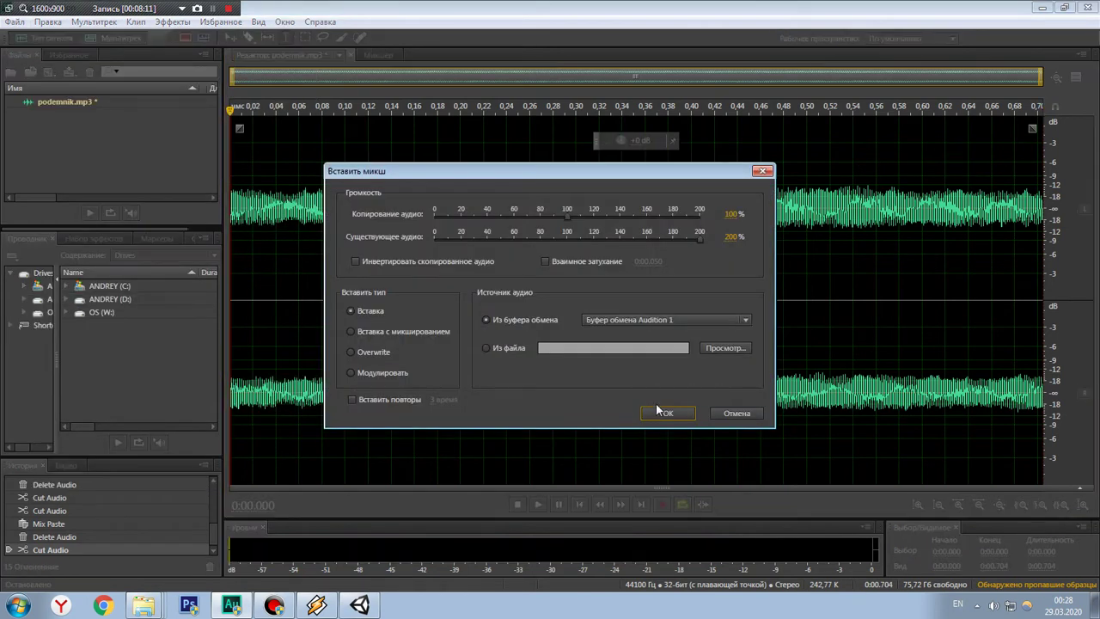
click(734, 239)
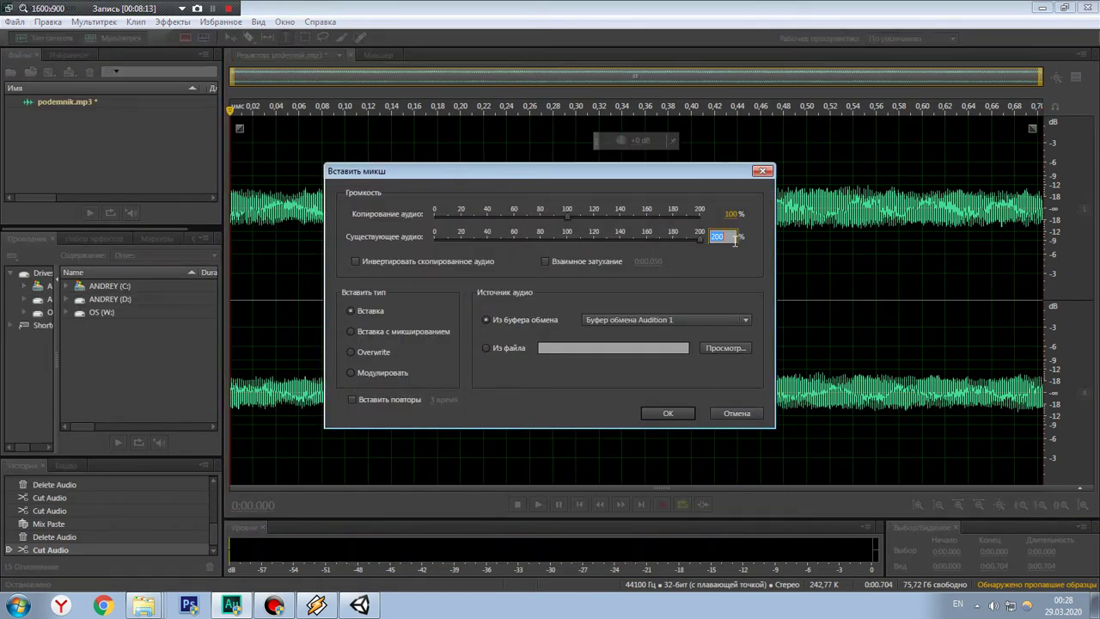
click(673, 411)
click(492, 338)
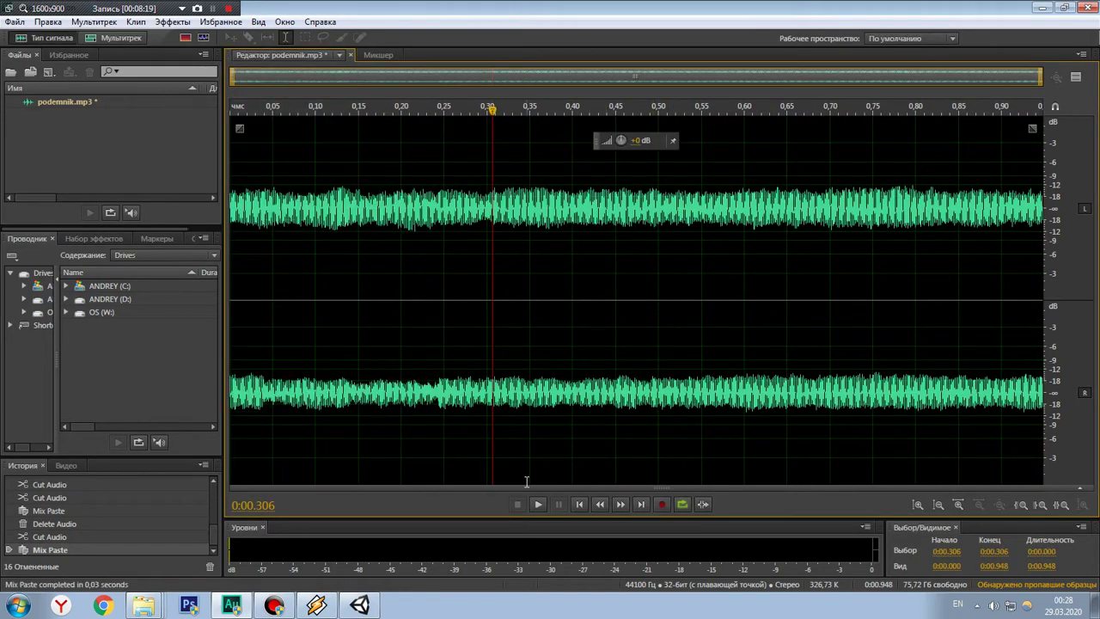
click(545, 508)
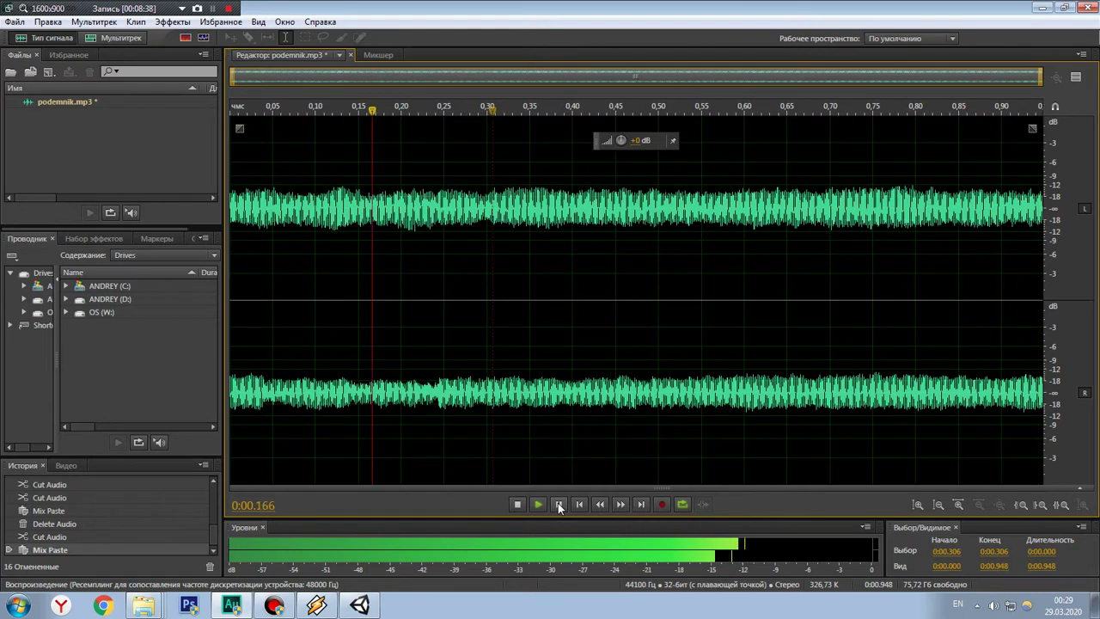
Step: Stop playback and lower Adobe Audition's level in the Windows Volume Mixer
click(558, 503)
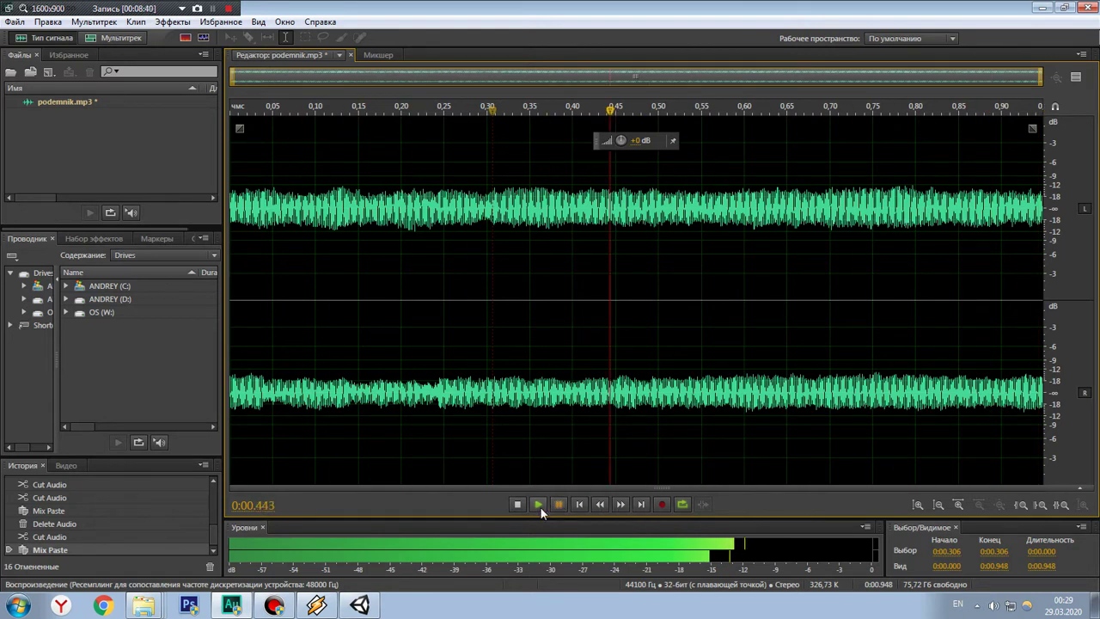
click(993, 604)
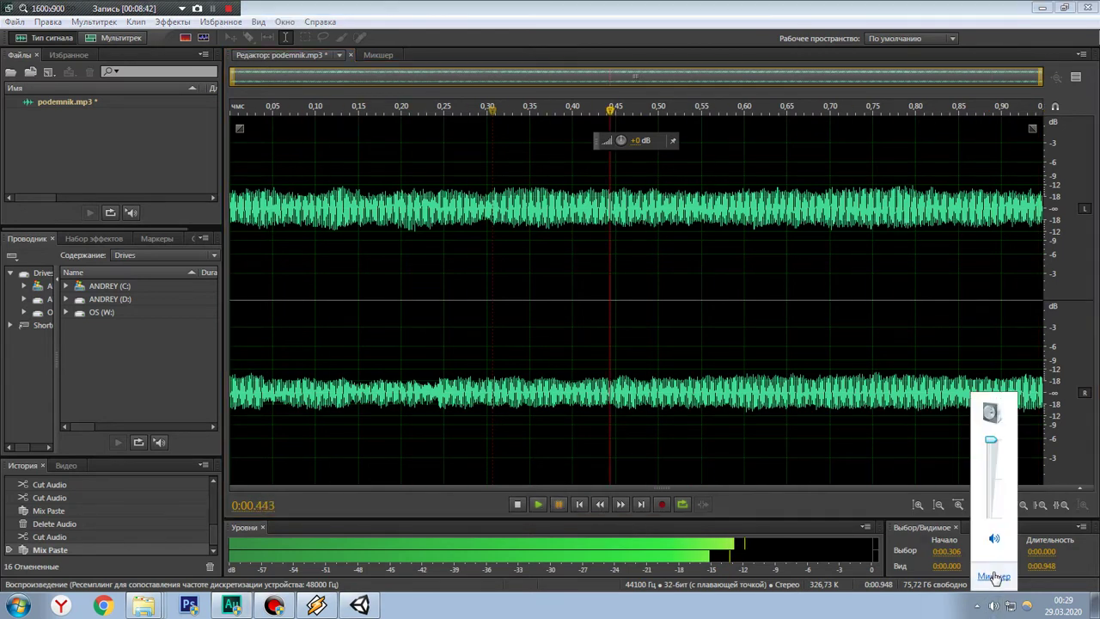
click(994, 578)
drag(1043, 521, 1047, 533)
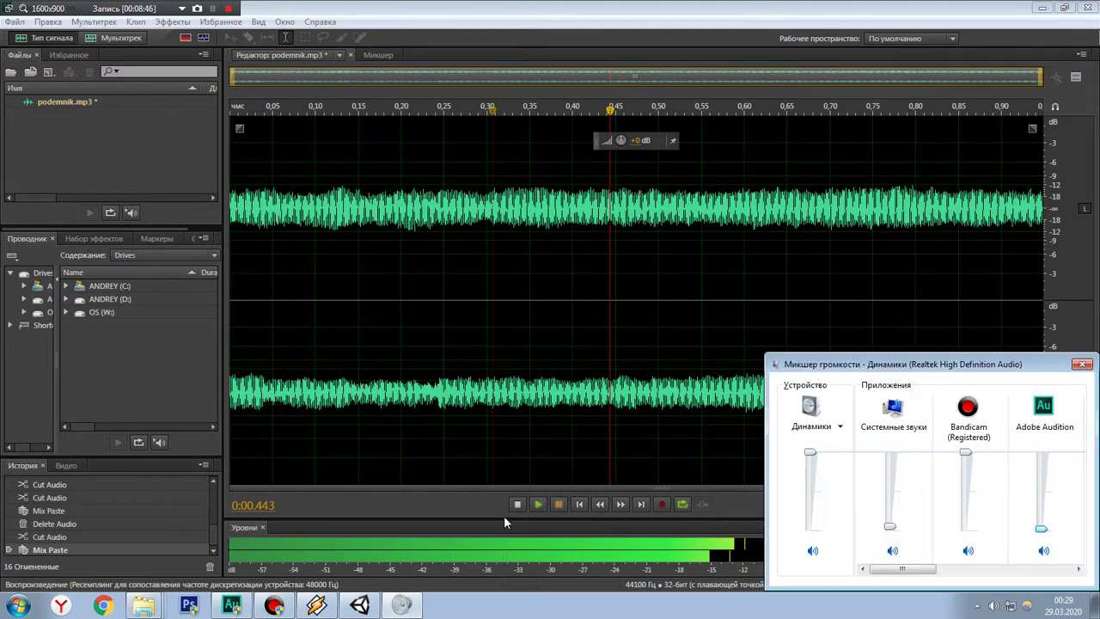
Step: Replay the loop at the quieter level and reopen the Volume Mixer
click(534, 506)
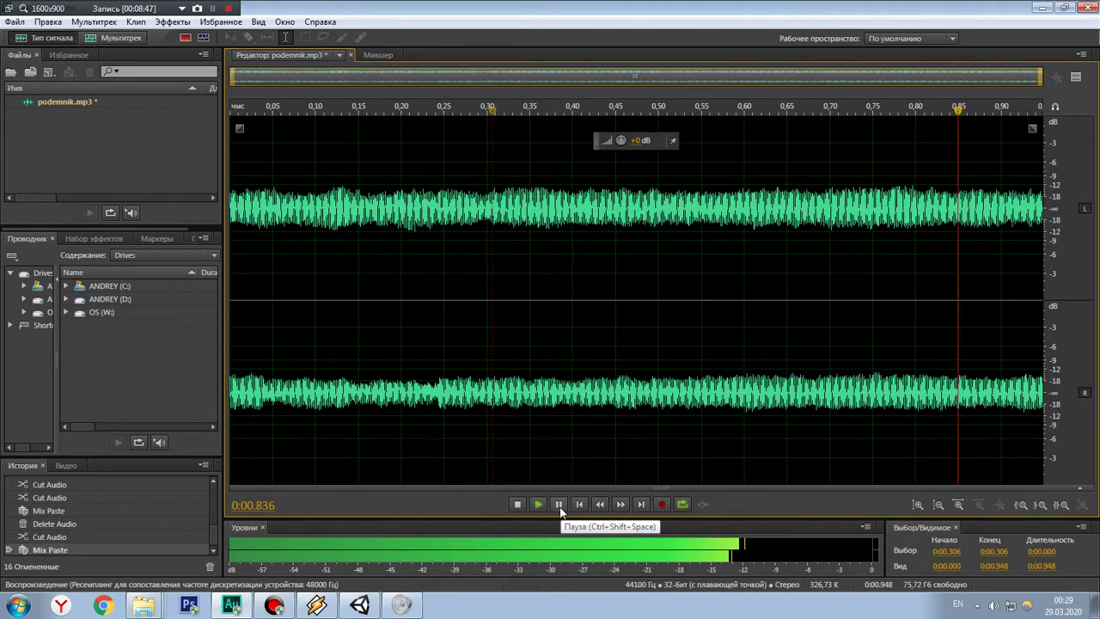
click(558, 511)
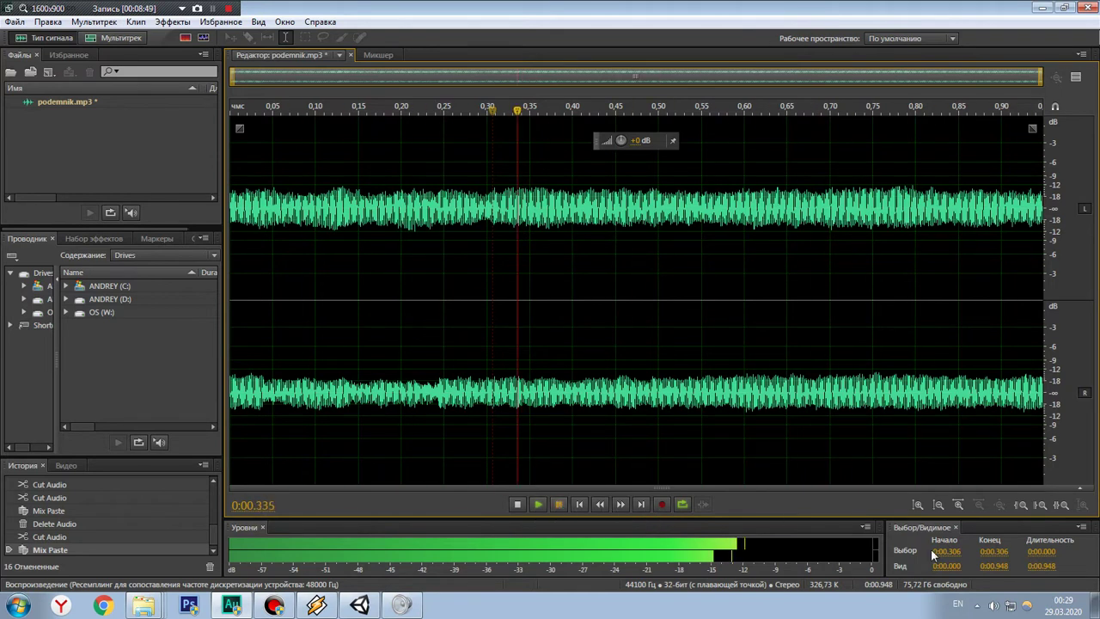
click(994, 605)
click(998, 556)
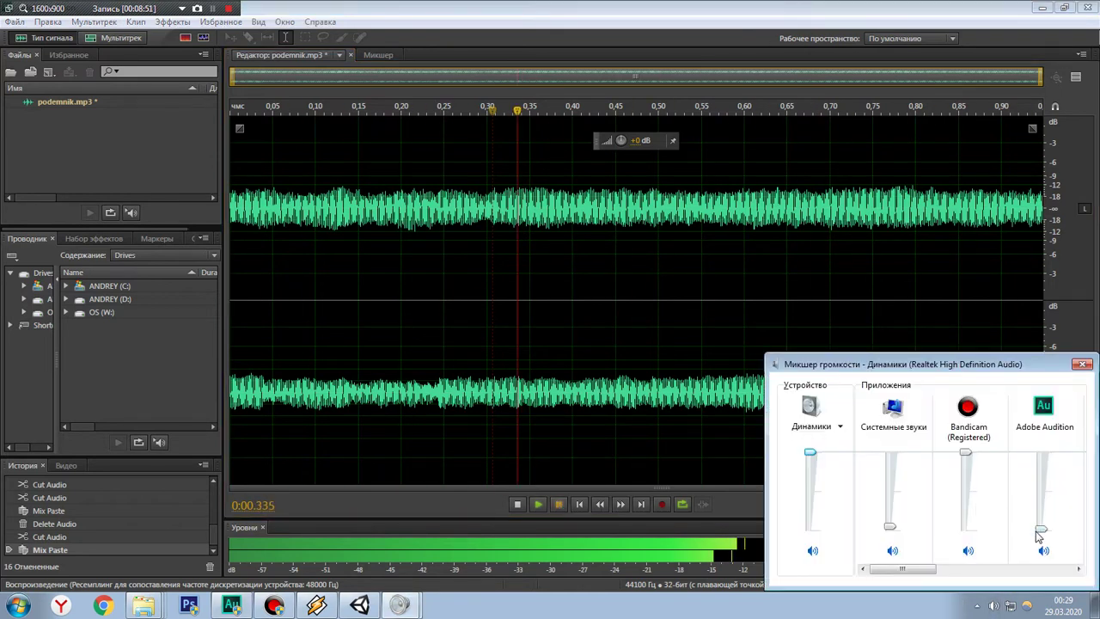
Step: Raise Audition's mixer volume to 36 and save the whole waveform as a new file
drag(1042, 533, 1041, 504)
double_click(685, 327)
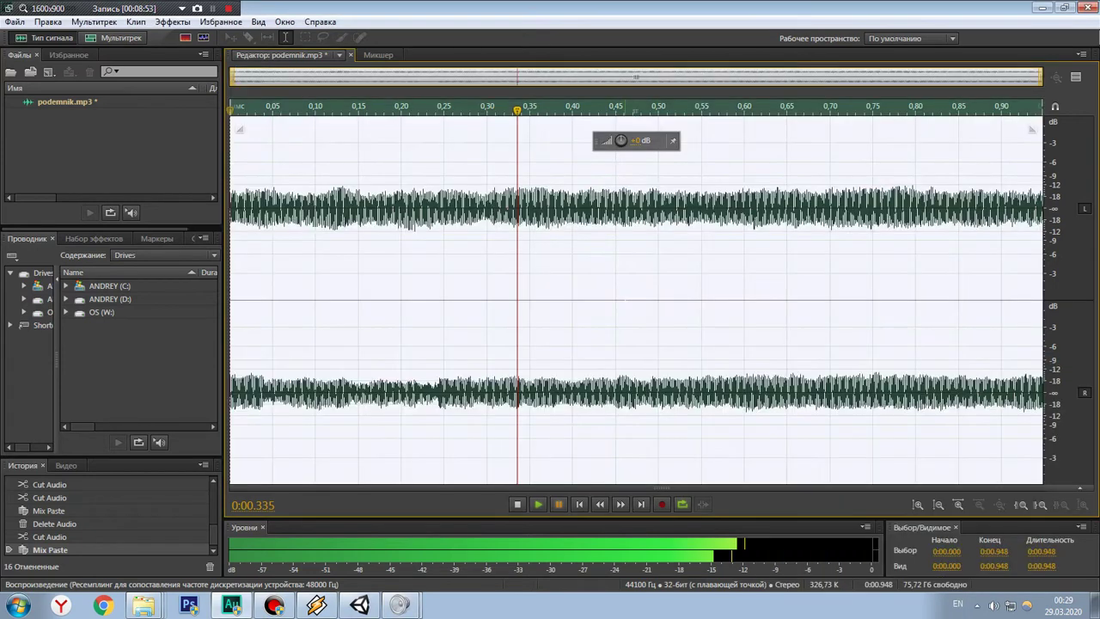
right_click(628, 327)
click(685, 283)
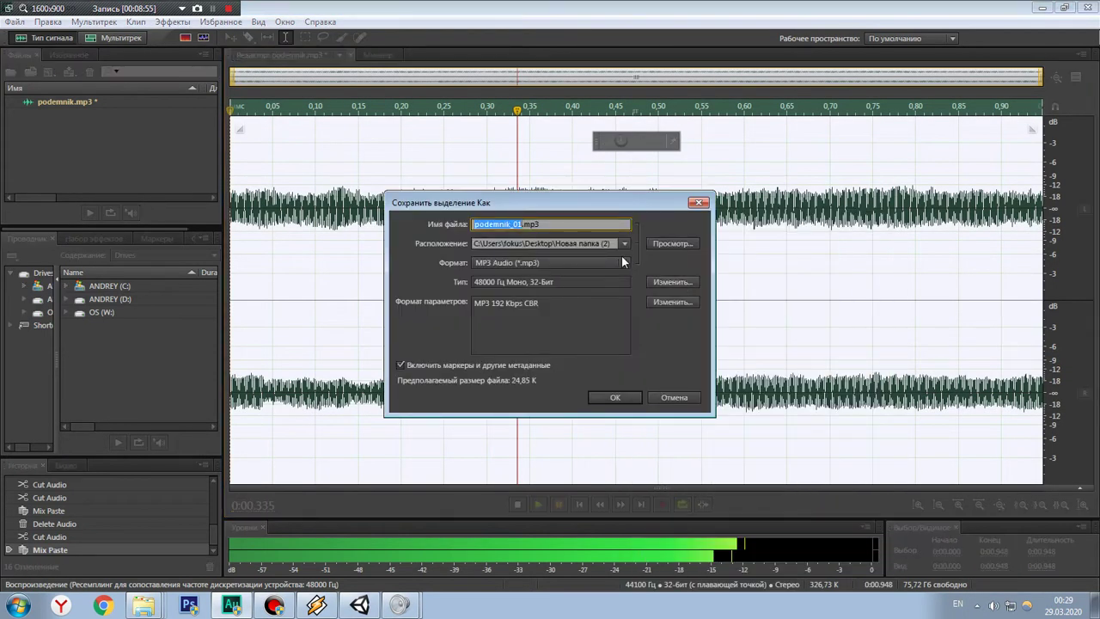
Step: Export it as podemnik_up.mp3, accepting the lossy warning, then delete the editor's audio
click(582, 229)
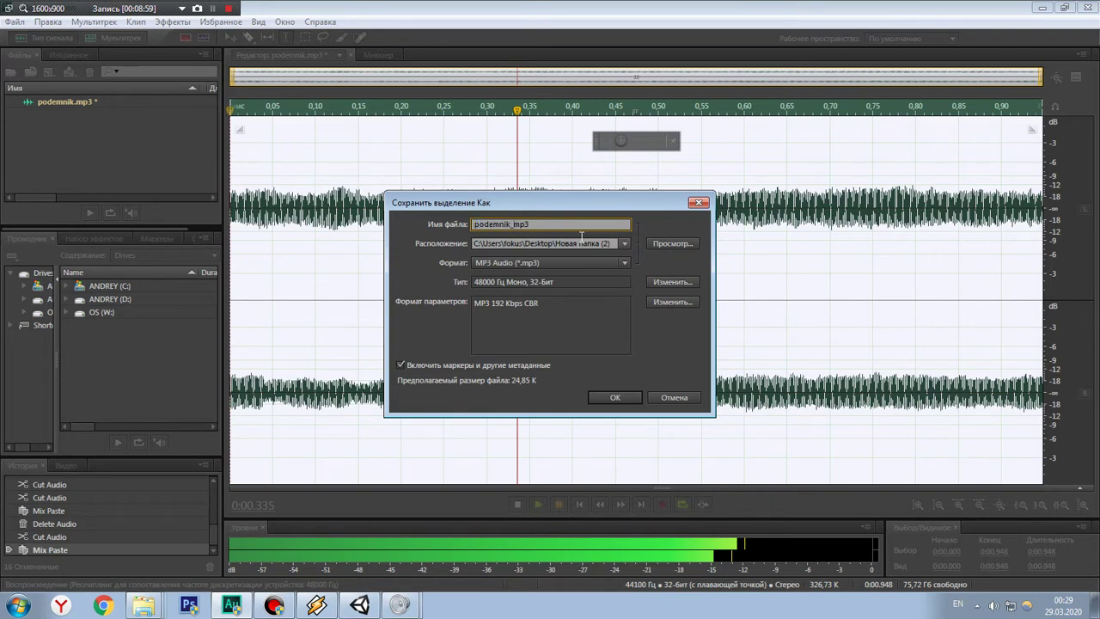
text(up.)
key(Return)
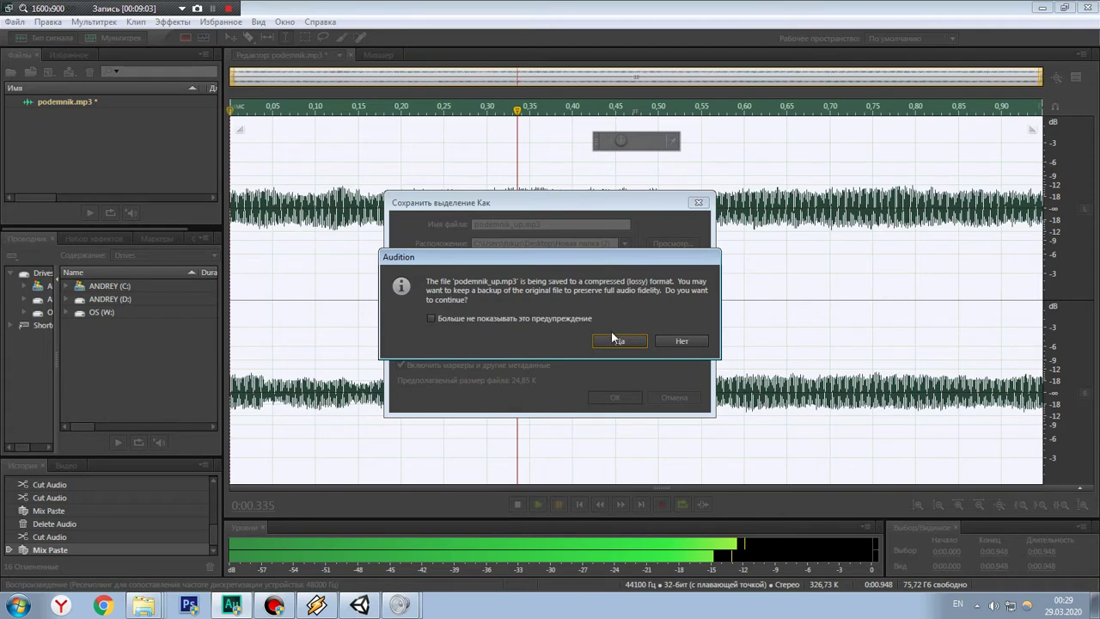
click(615, 337)
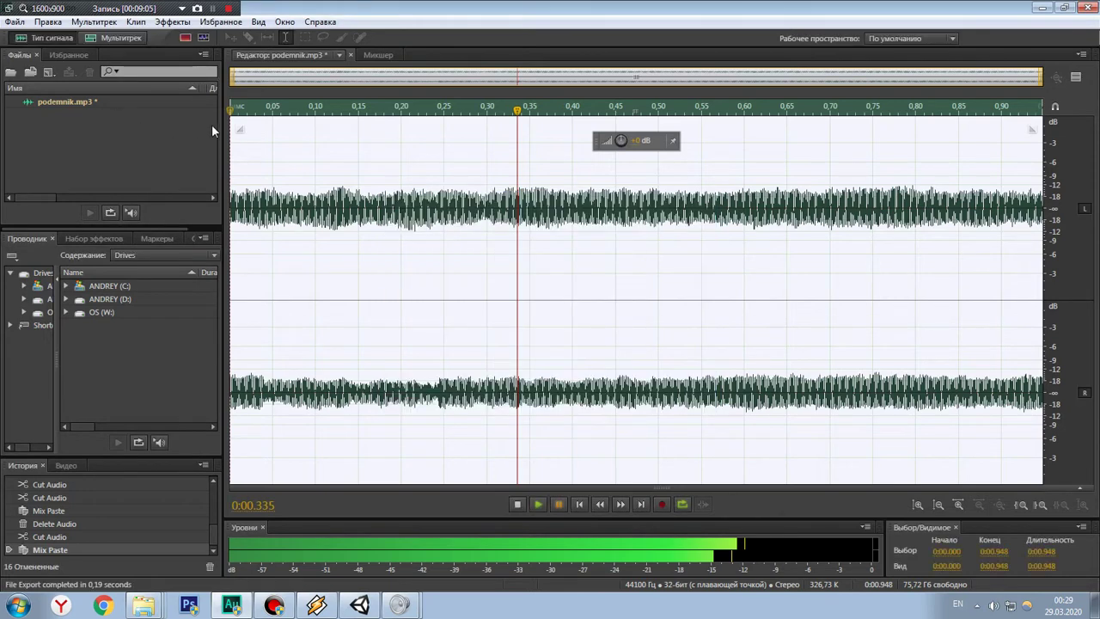
key(Delete)
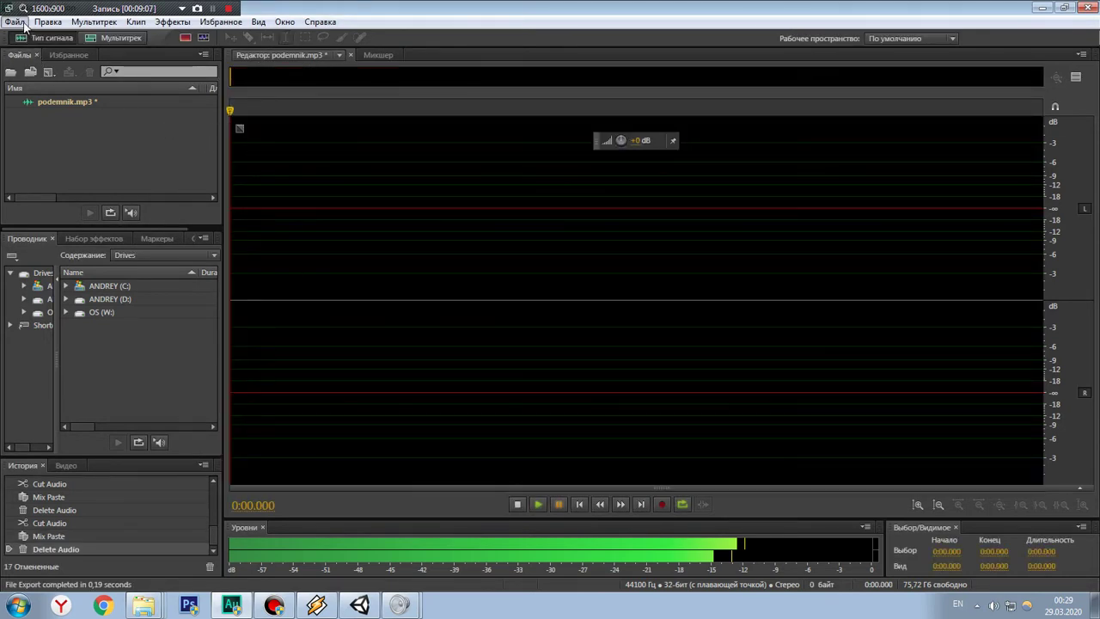
Step: Open podemnik_down.mp3 from the Новая папка (2) folder
click(14, 22)
click(40, 50)
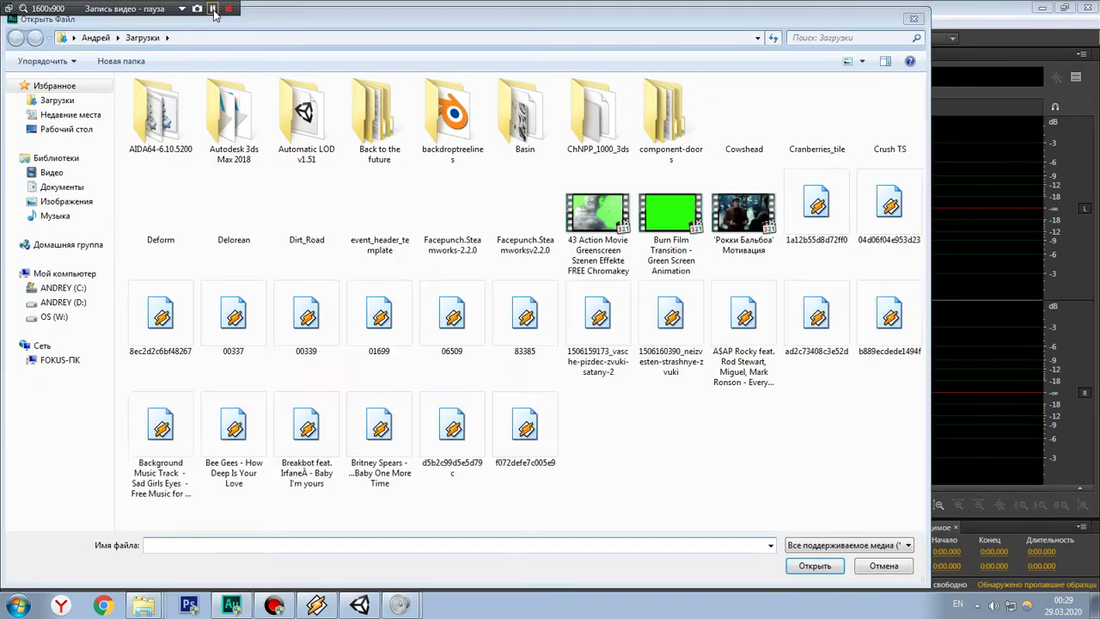
click(196, 102)
double_click(196, 101)
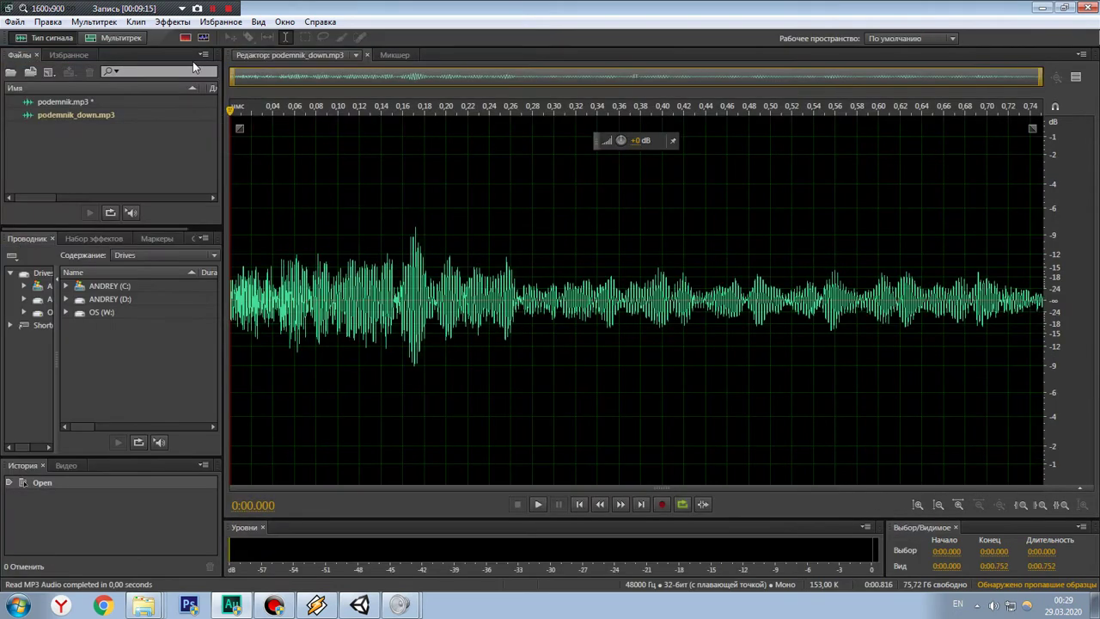
Step: Listen to podemnik_down.mp3 and delete its first 0.064 s
click(541, 505)
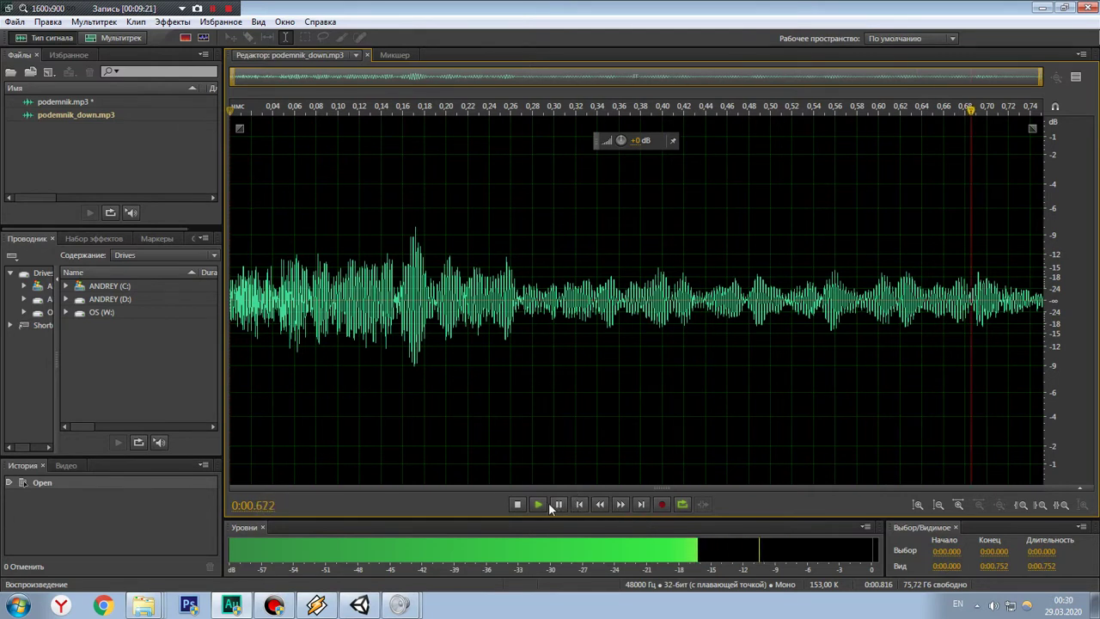
click(559, 505)
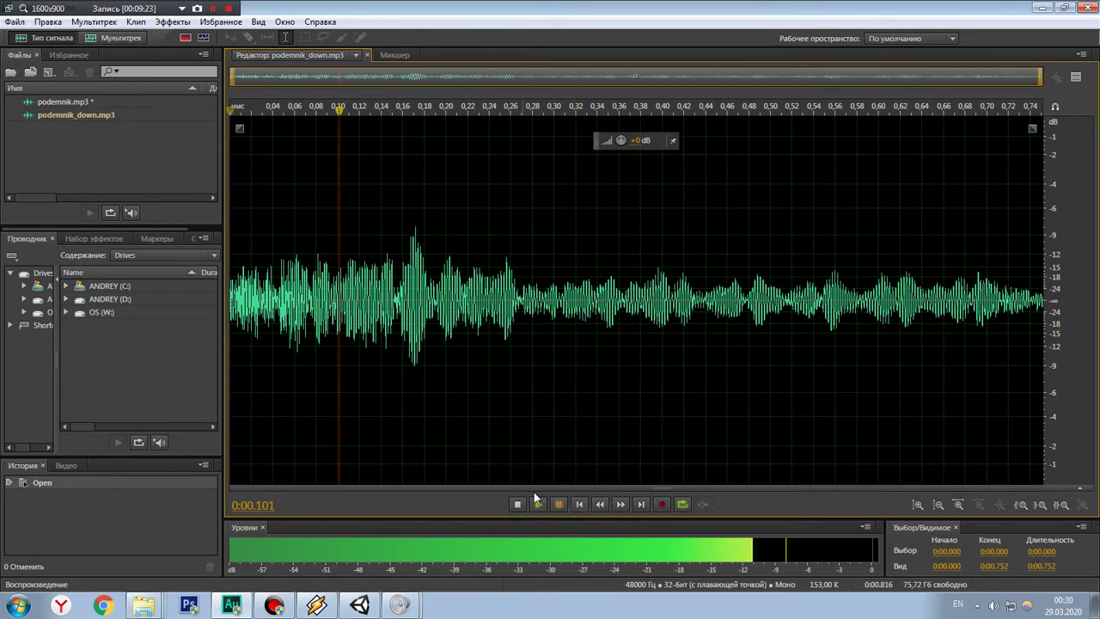
click(537, 505)
click(555, 505)
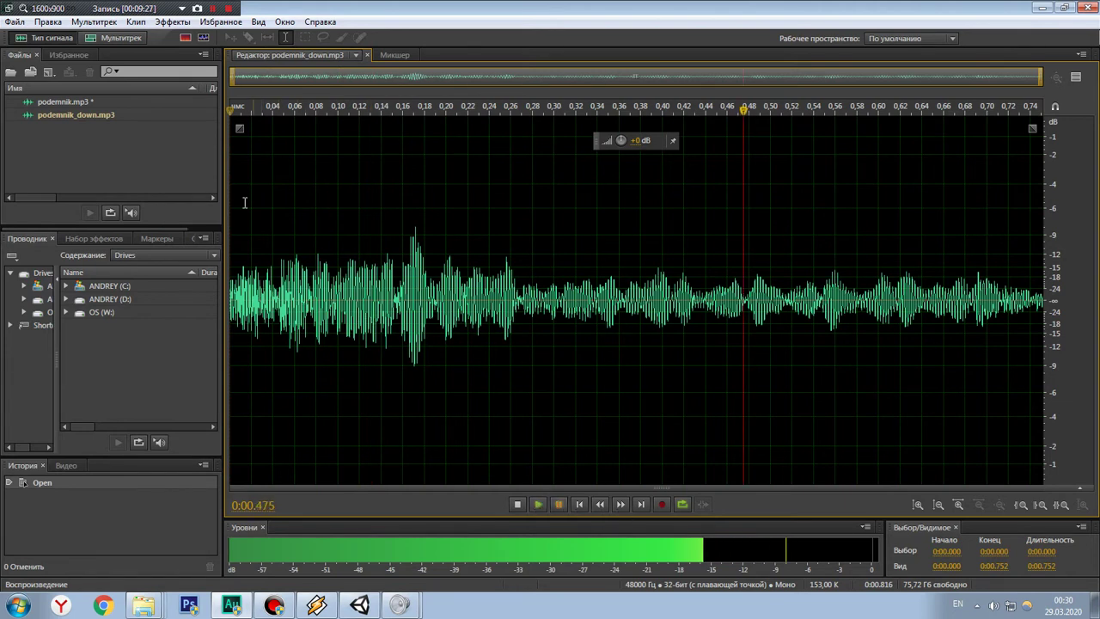
mouse_move(247, 107)
mouse_down()
mouse_move(309, 113)
mouse_move(298, 113)
mouse_up()
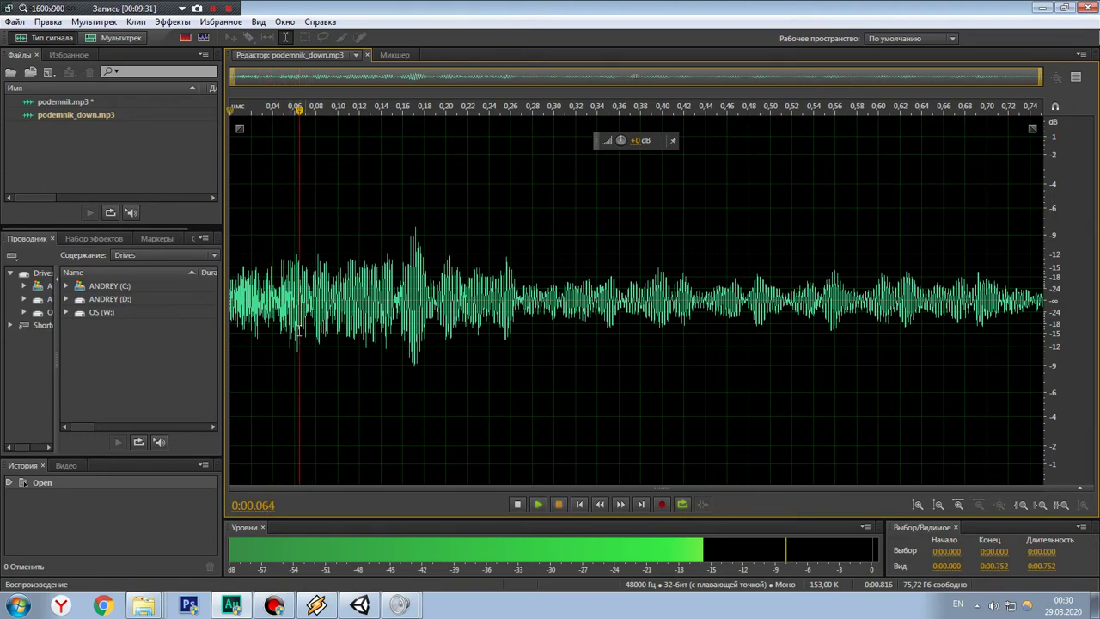
drag(299, 305, 103, 286)
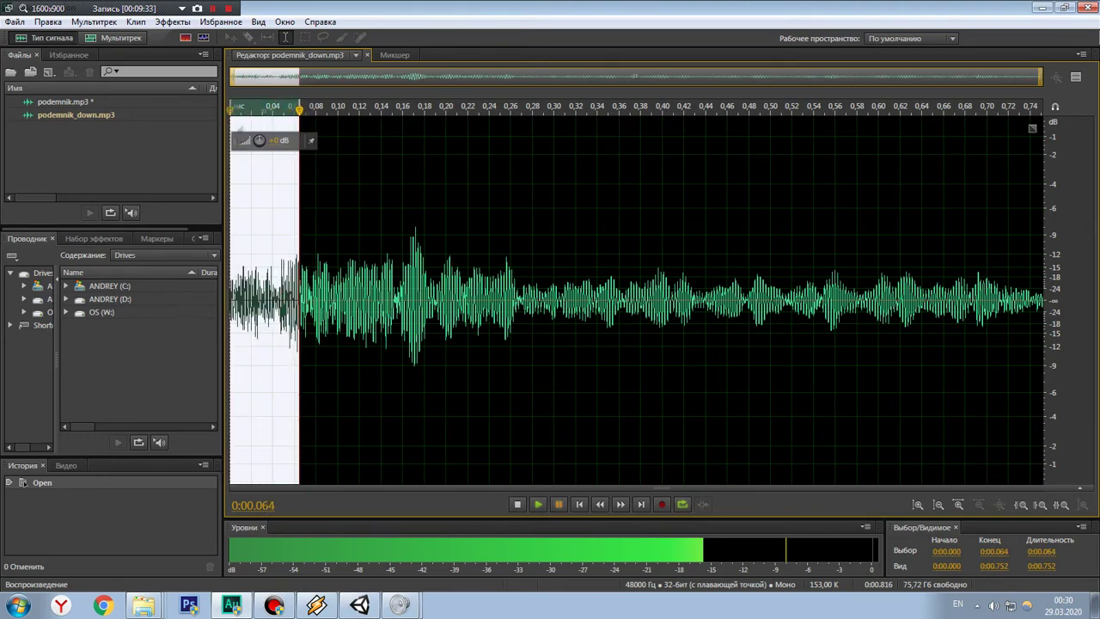
key(Delete)
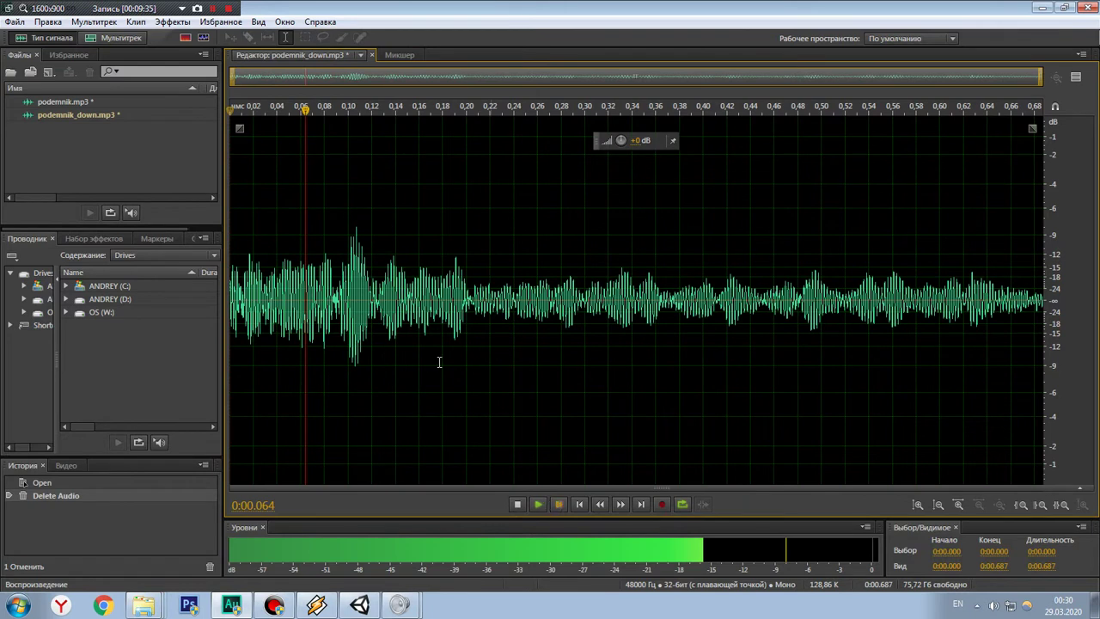
Step: Trim another short stretch from the start and the tail after 0.583 s
drag(278, 105, 195, 104)
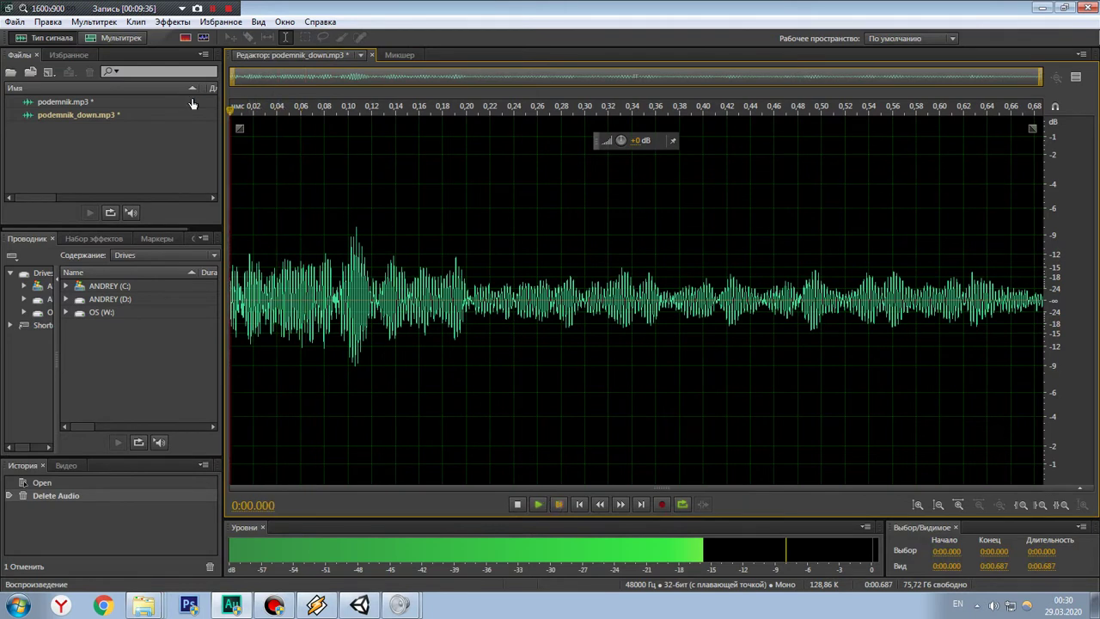
click(538, 505)
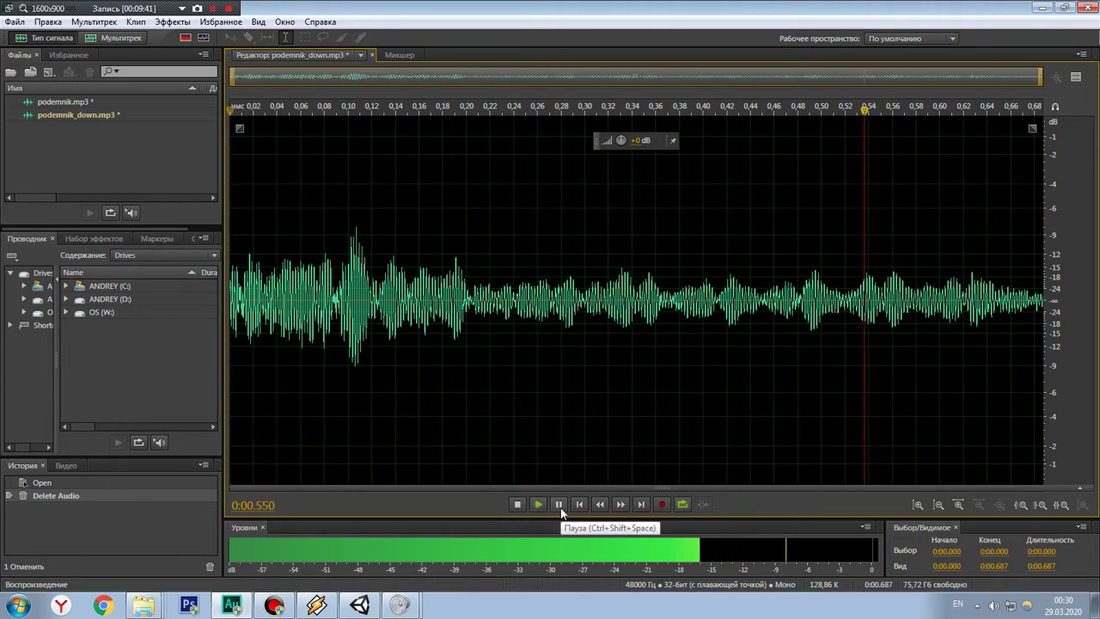
click(559, 505)
drag(277, 301, 230, 300)
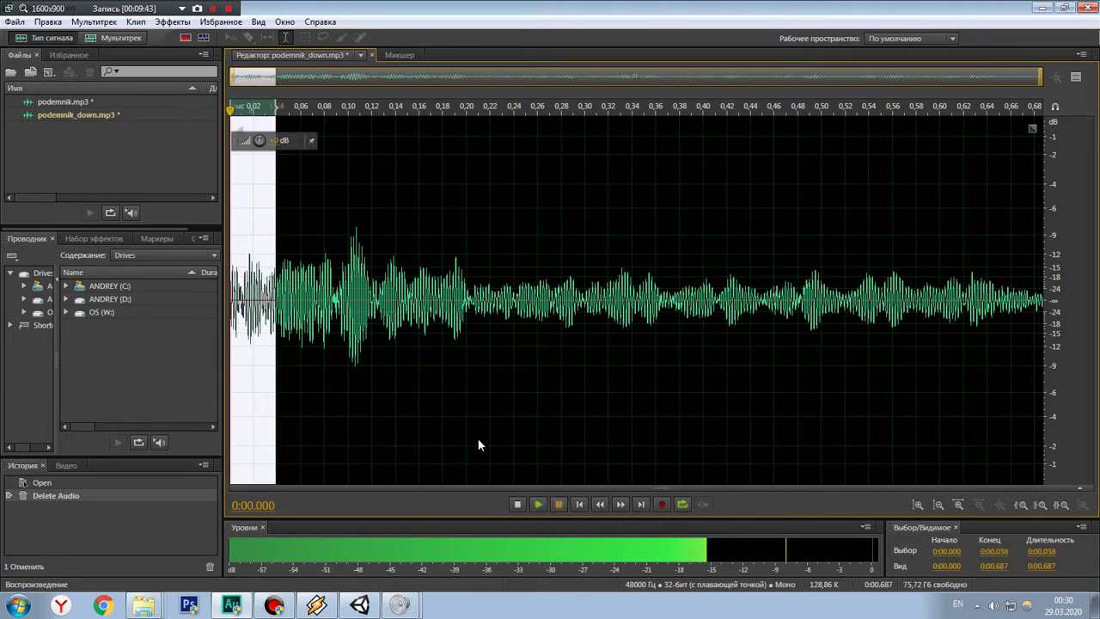
key(Delete)
click(538, 505)
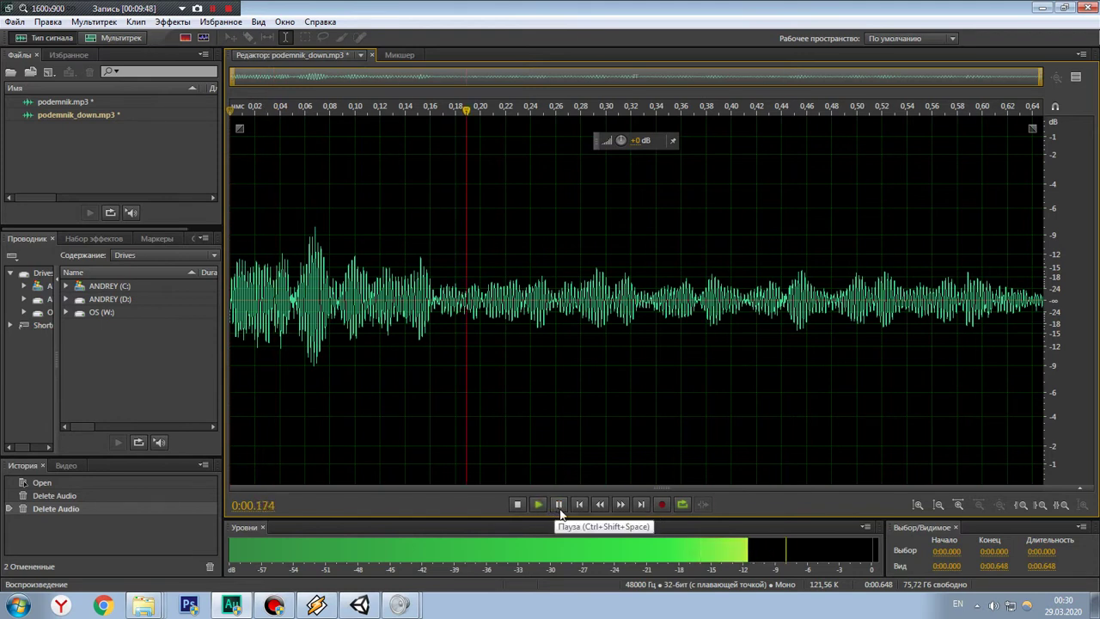
click(559, 507)
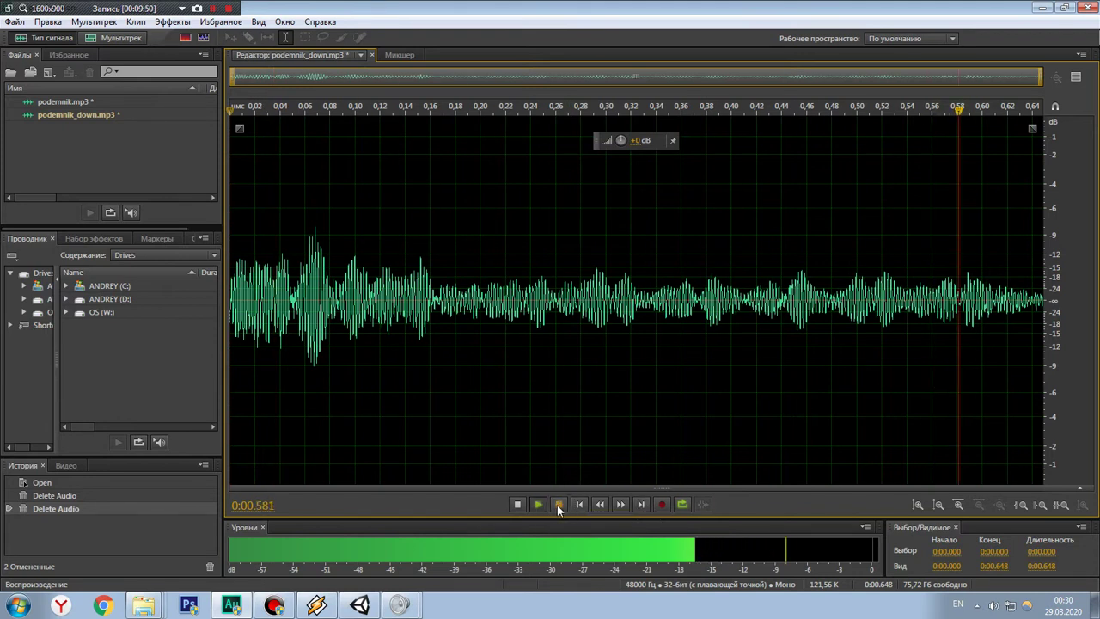
drag(961, 299, 1046, 299)
key(Delete)
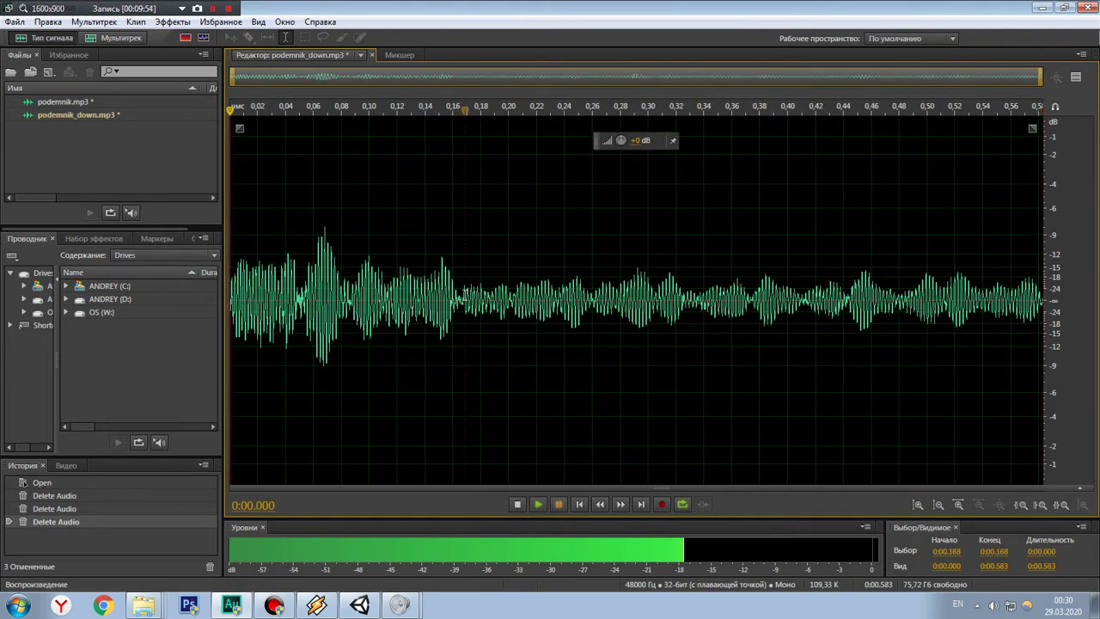
Step: Try deleting the opening up to 0.17 s, listen, and undo that cut
drag(468, 297, 230, 296)
key(Delete)
click(538, 507)
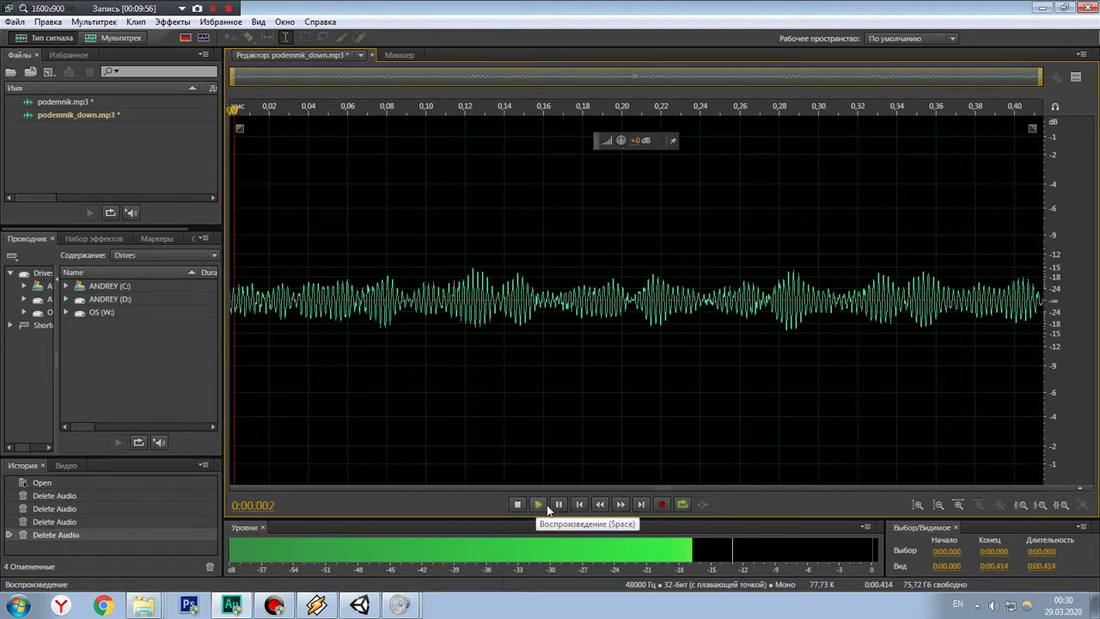
click(559, 505)
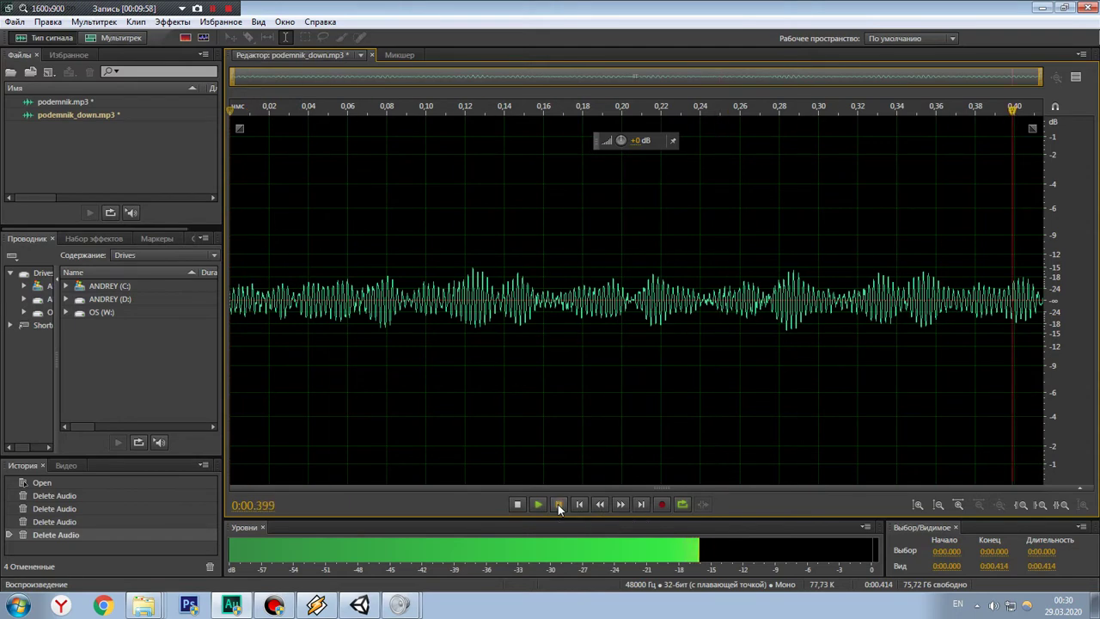
key(ctrl+z)
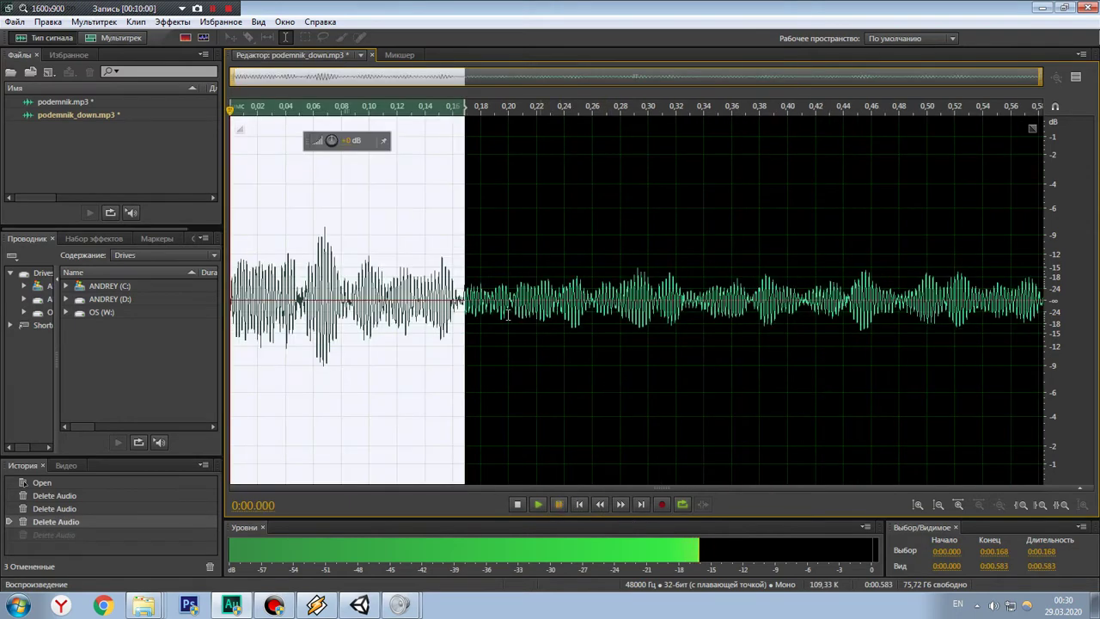
click(540, 505)
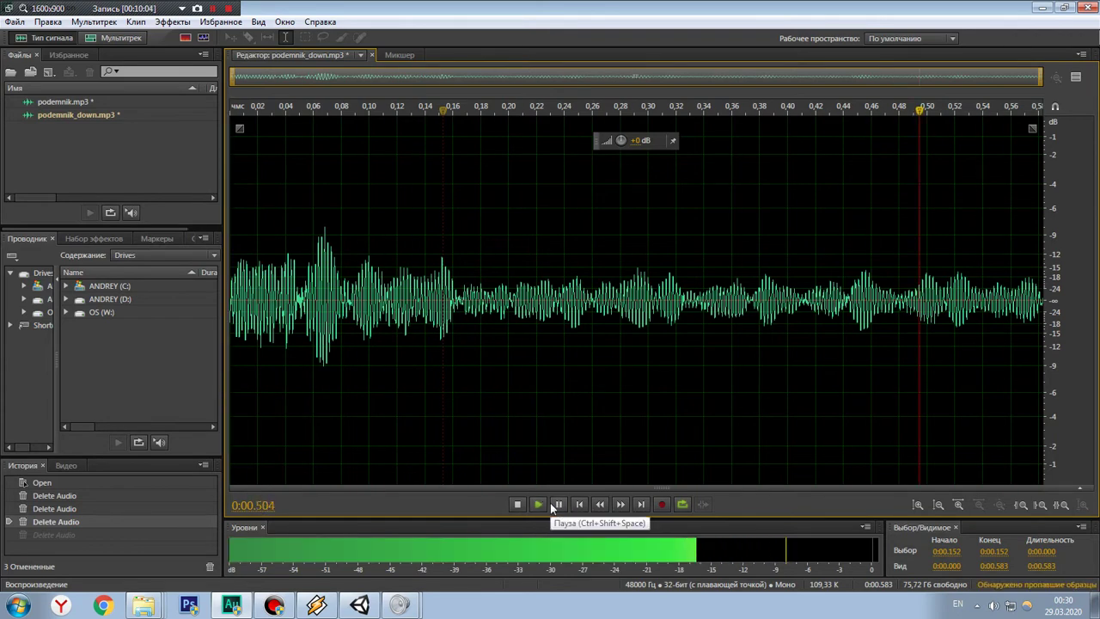
click(550, 504)
Step: Delete the loud opening up to 0.165 s and the tail from 0.319 s onward
drag(458, 297, 230, 297)
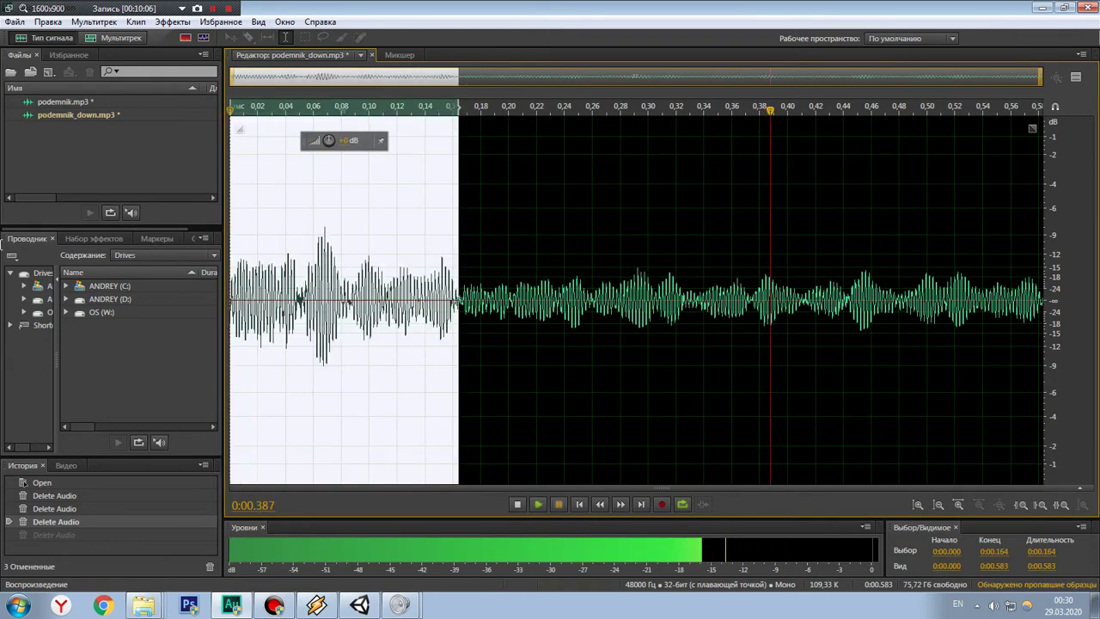
key(Delete)
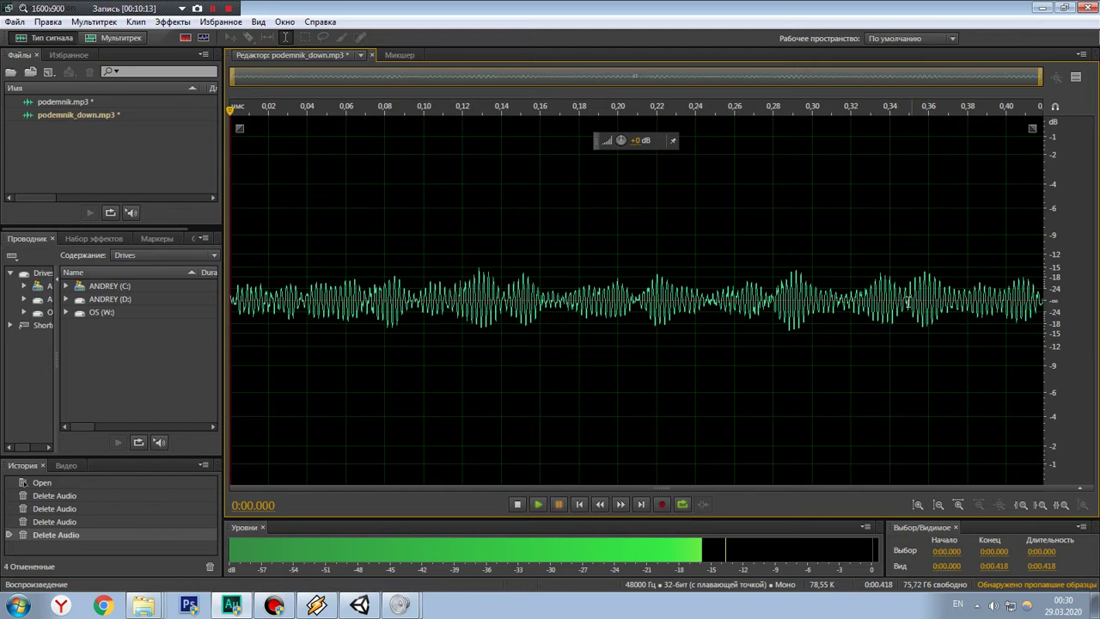
drag(849, 298, 1043, 301)
key(Delete)
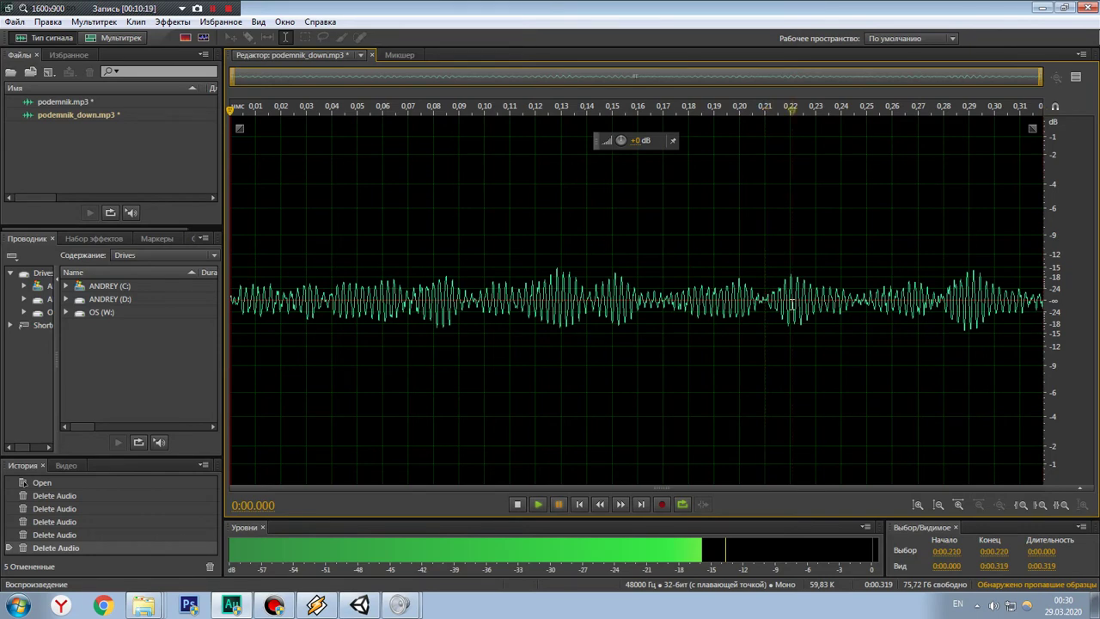
Step: Cut podemnik_down's audio after 0.220 s and mix-paste it at the start
drag(791, 303, 1044, 303)
right_click(934, 315)
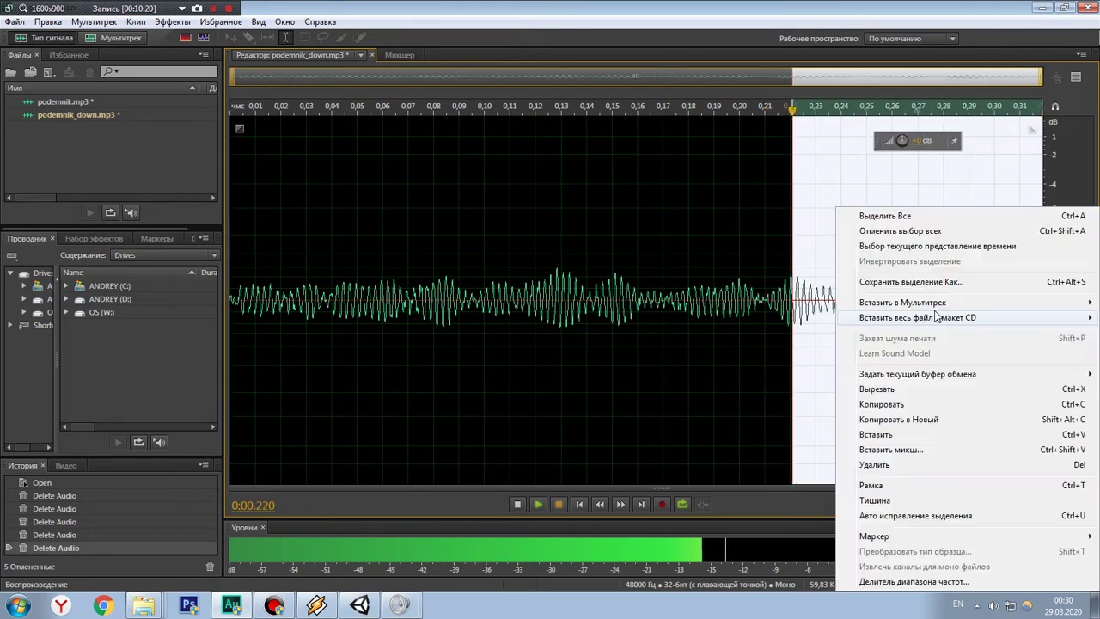
click(881, 391)
click(47, 23)
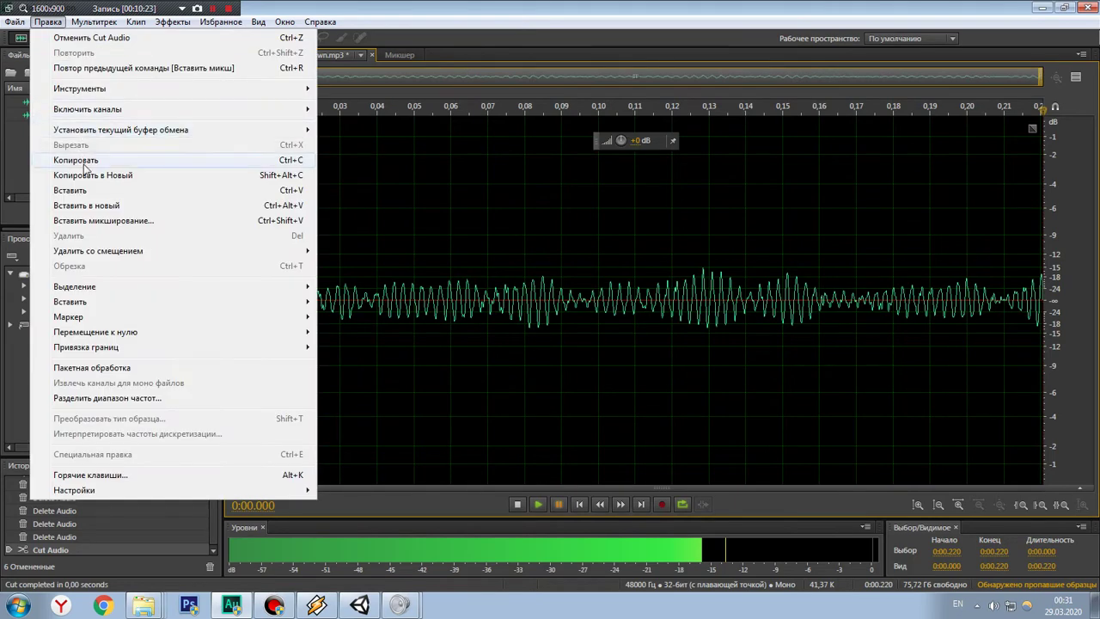
click(110, 227)
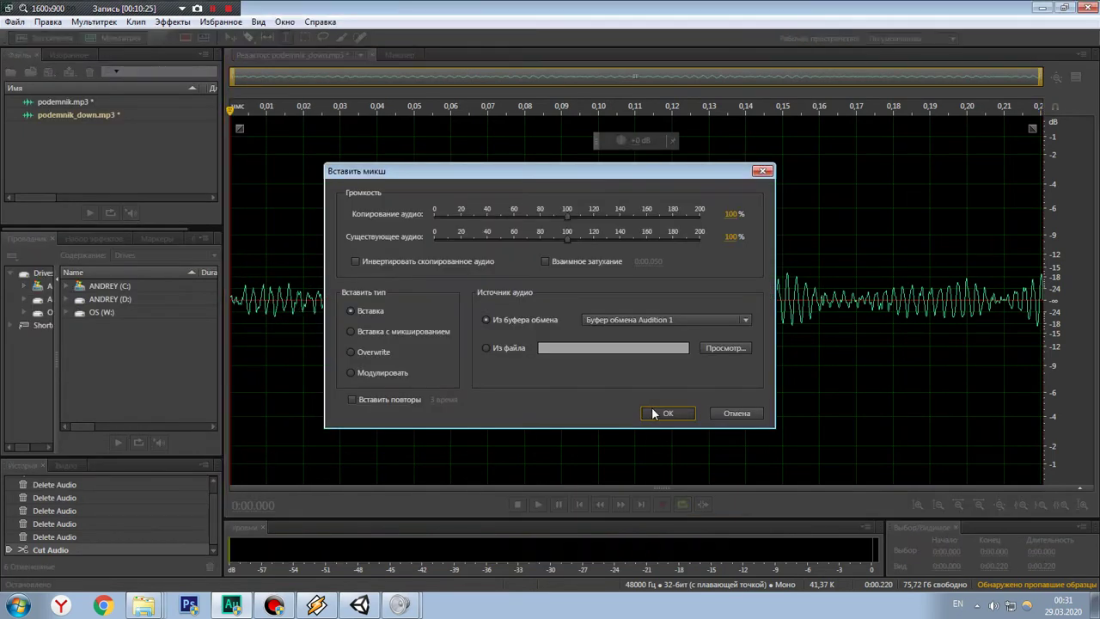
click(653, 413)
Step: Play the edited sound from 0.139 s, pause it, and select the whole waveform
click(584, 343)
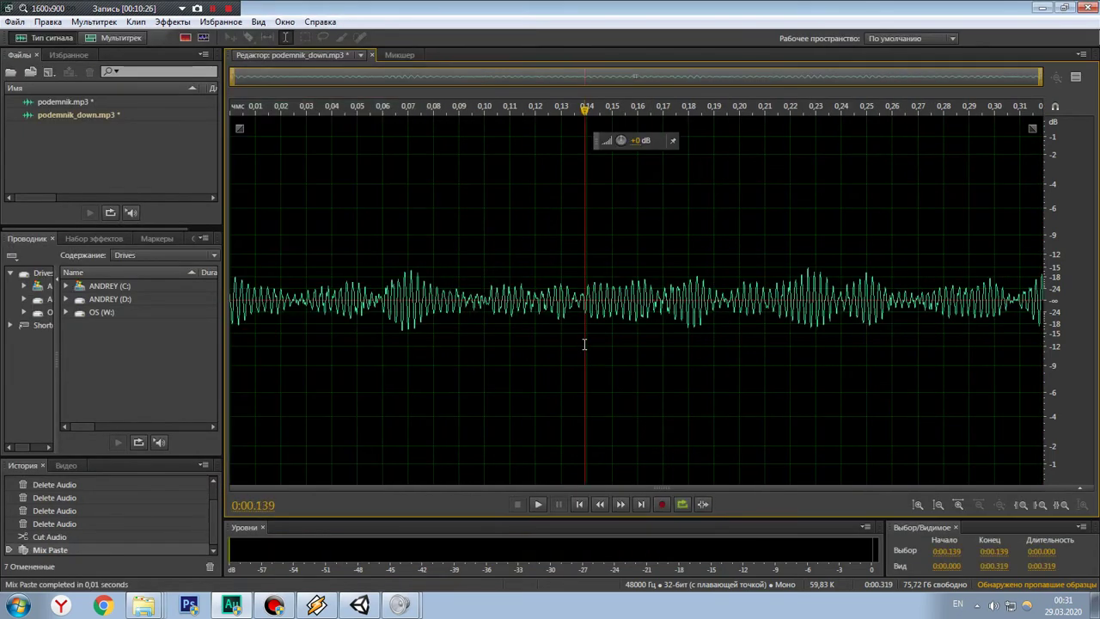
click(539, 505)
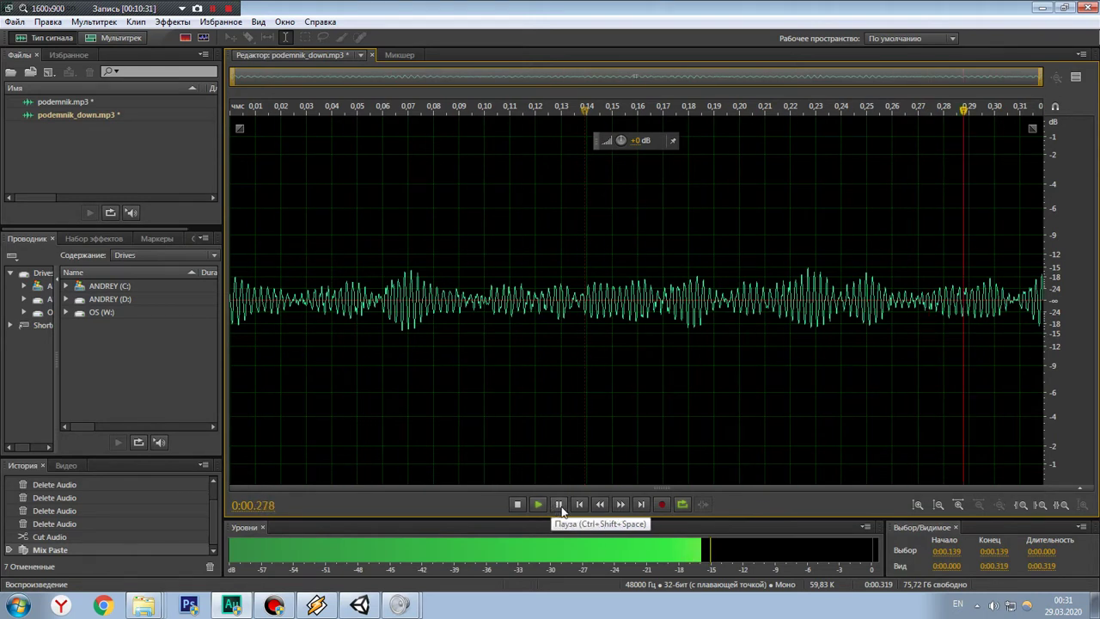
click(560, 505)
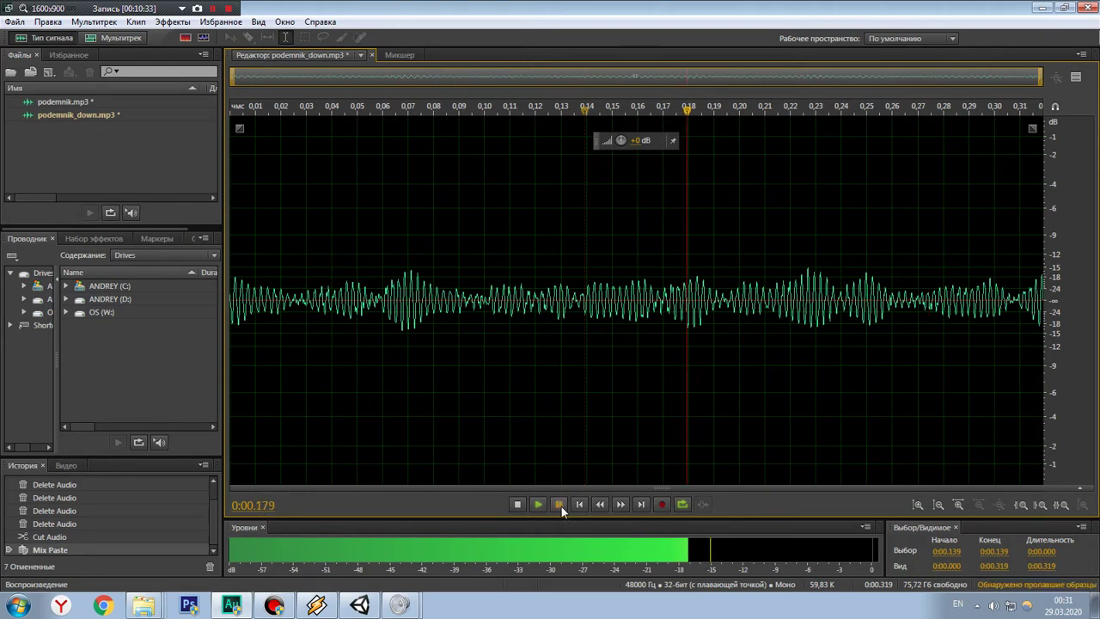
key(ctrl+a)
right_click(636, 344)
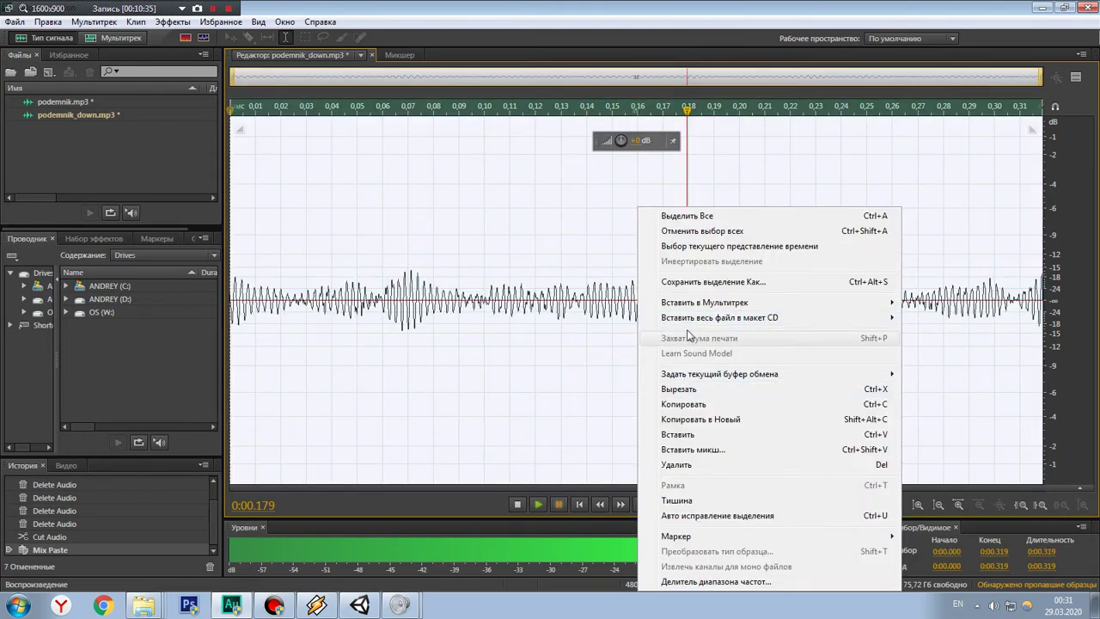
Step: Save the selection as podemnik_down1.mp3 after the overwrite error, accepting the lossy format
click(705, 282)
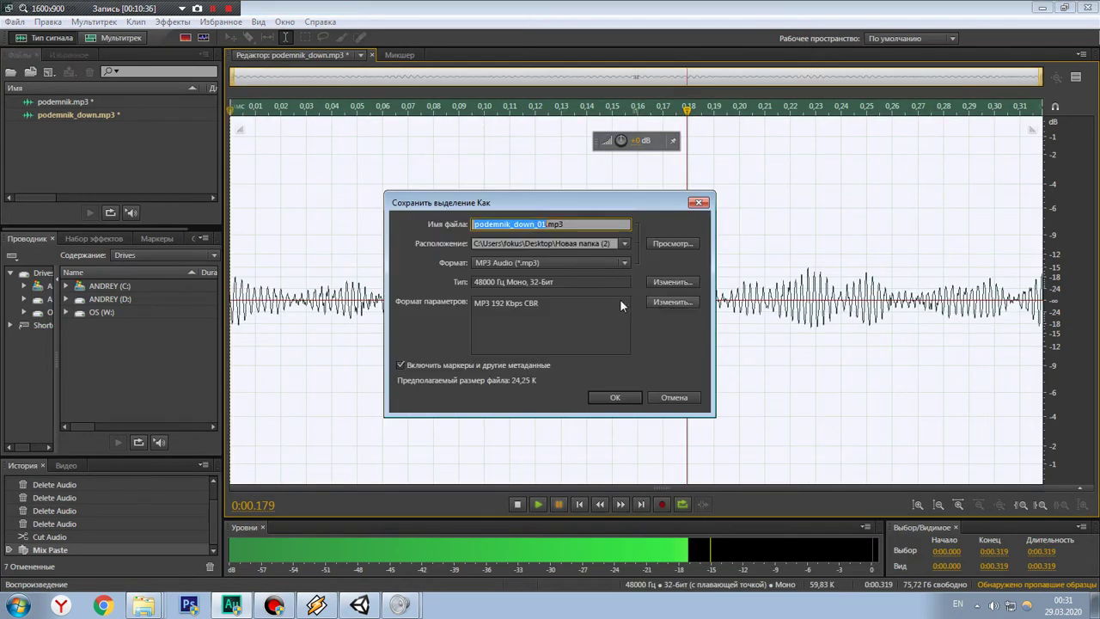
click(549, 225)
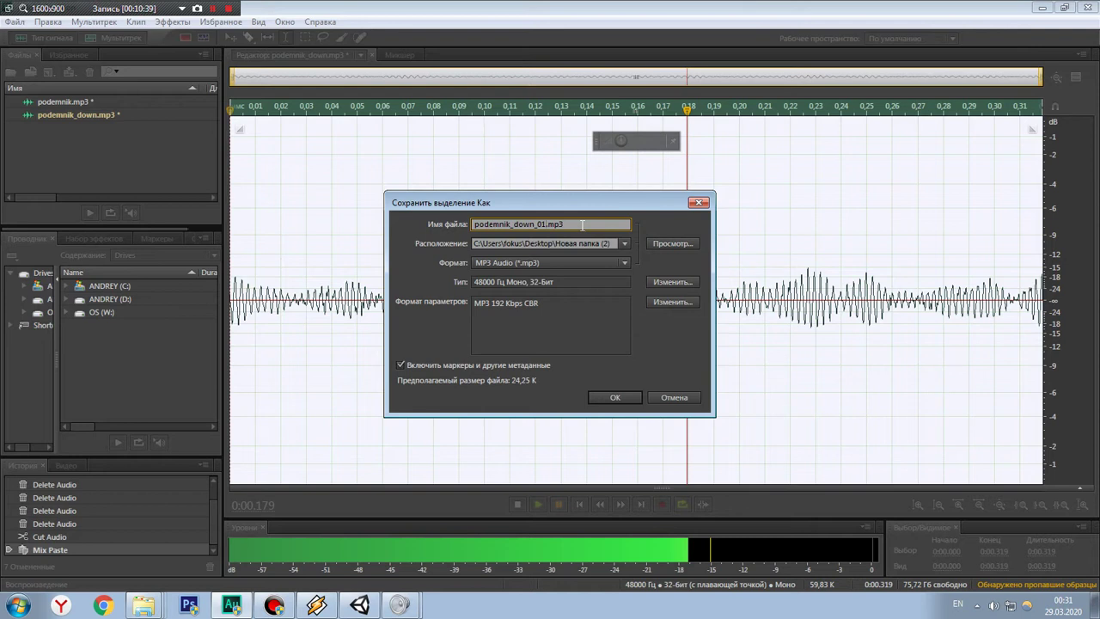
click(614, 397)
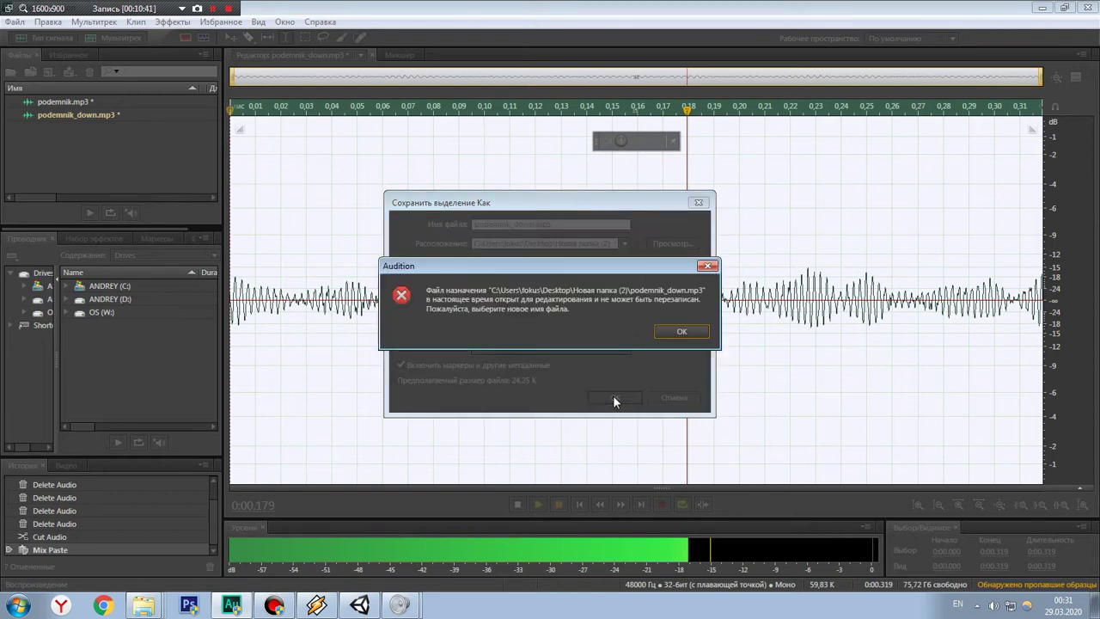
click(685, 331)
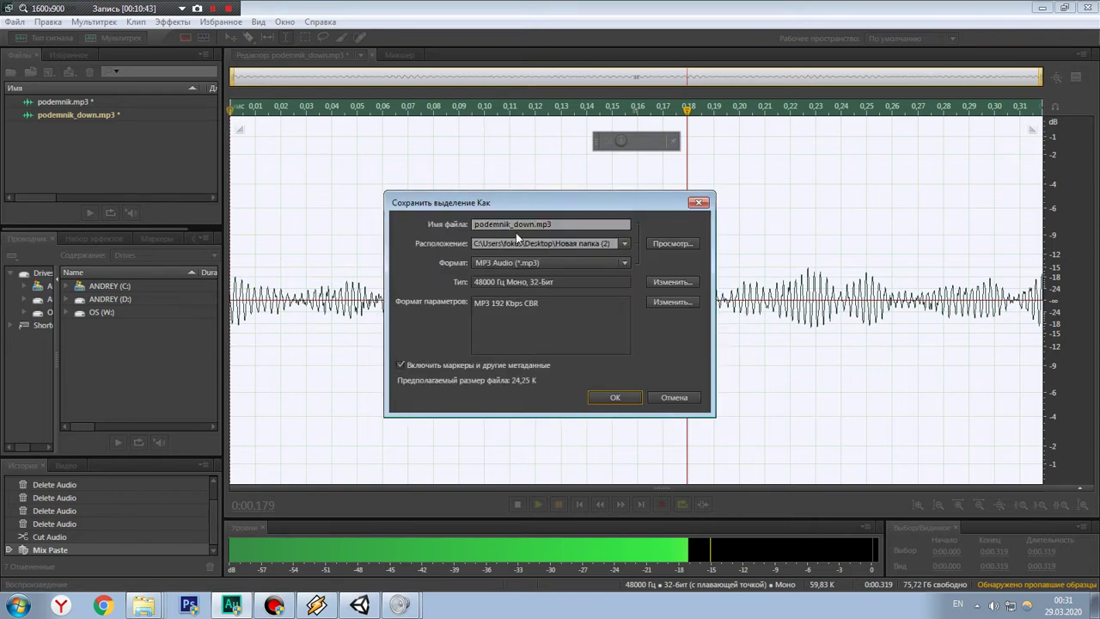
click(538, 224)
text(1)
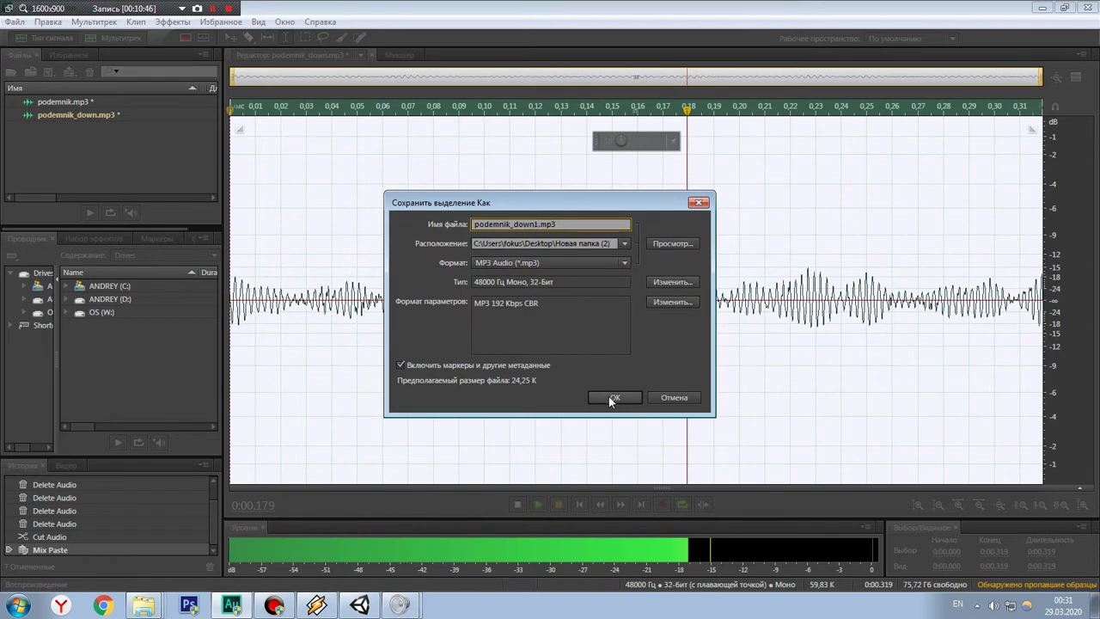
click(610, 397)
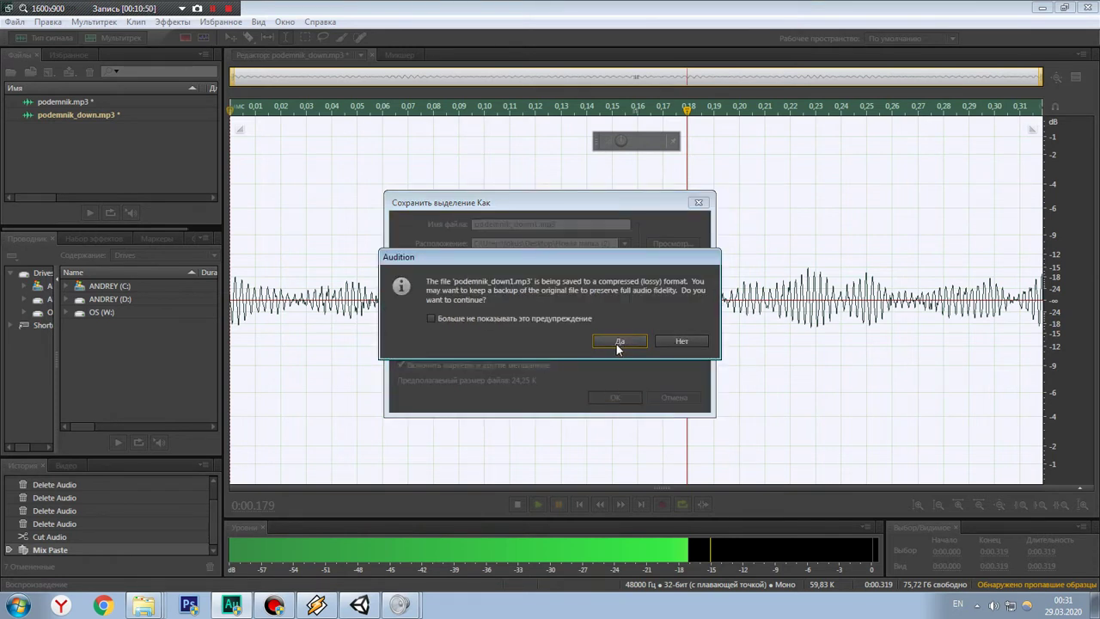
click(617, 342)
click(639, 317)
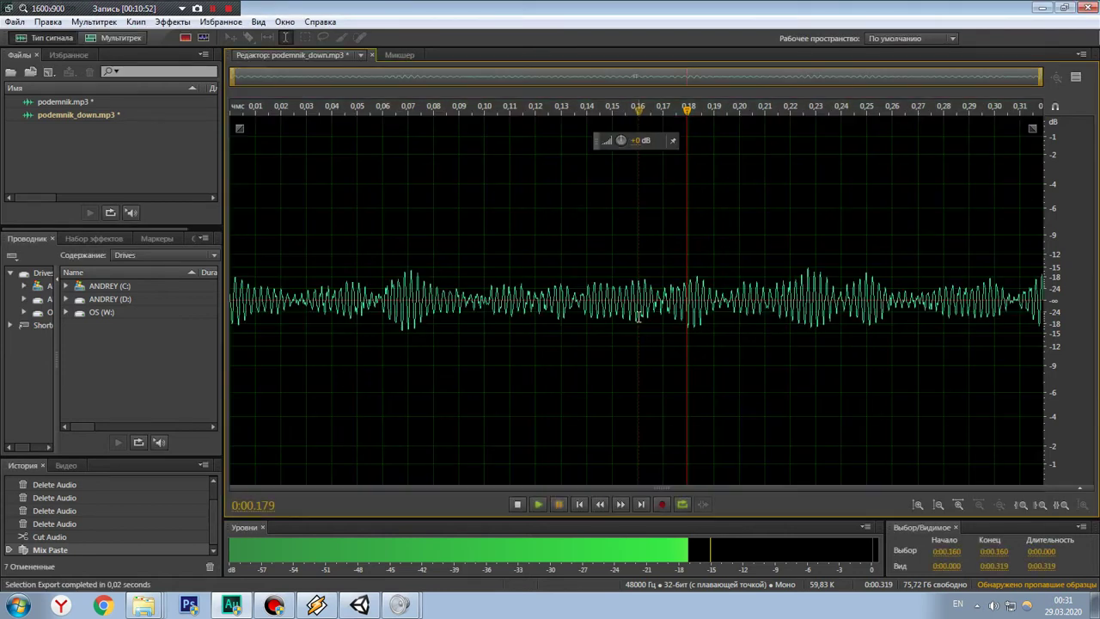
right_click(143, 606)
Step: Open Новая папка (2) in Explorer and delete the old podemnik_down file
click(153, 553)
right_click(144, 606)
click(120, 528)
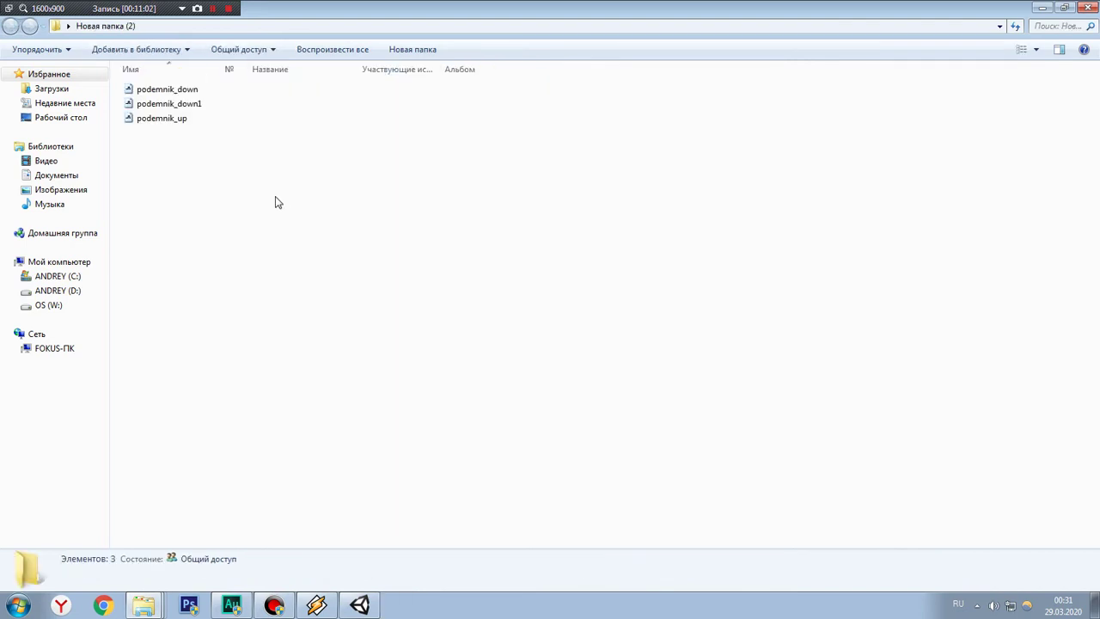
click(203, 104)
click(202, 93)
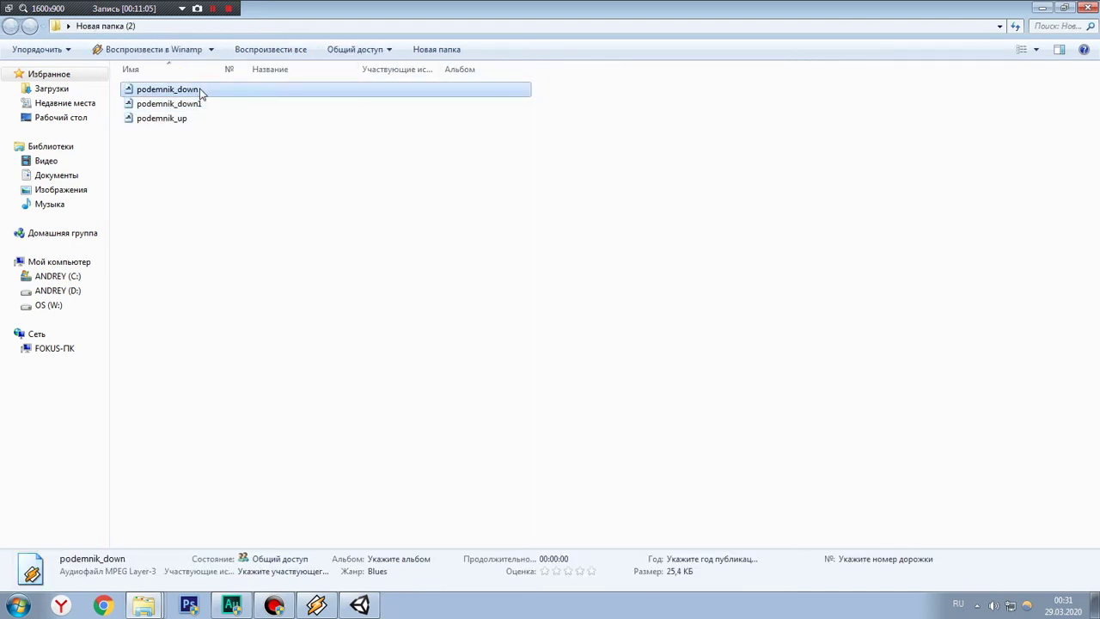
key(Delete)
key(Return)
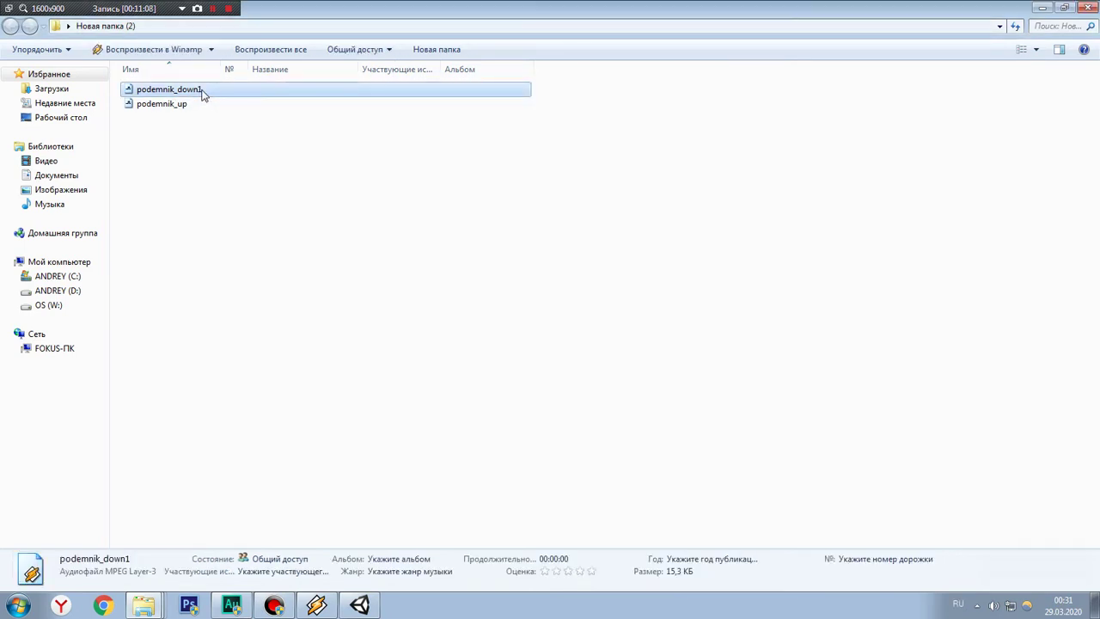
Step: Preview podemnik_up in the music player, then pause and minimize the player
double_click(177, 105)
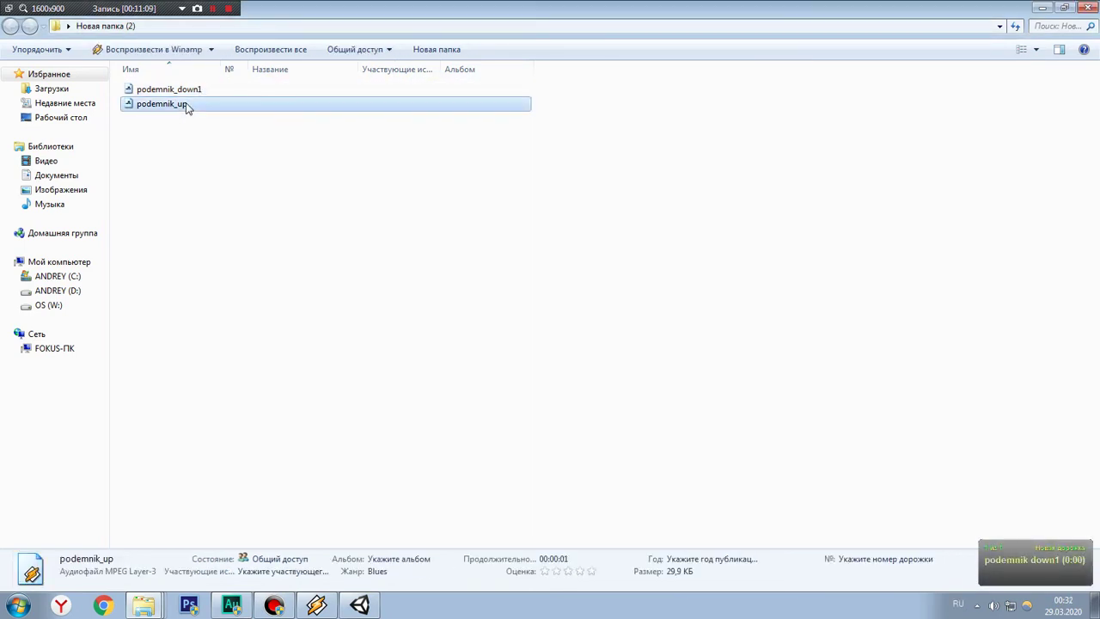
click(325, 607)
click(40, 71)
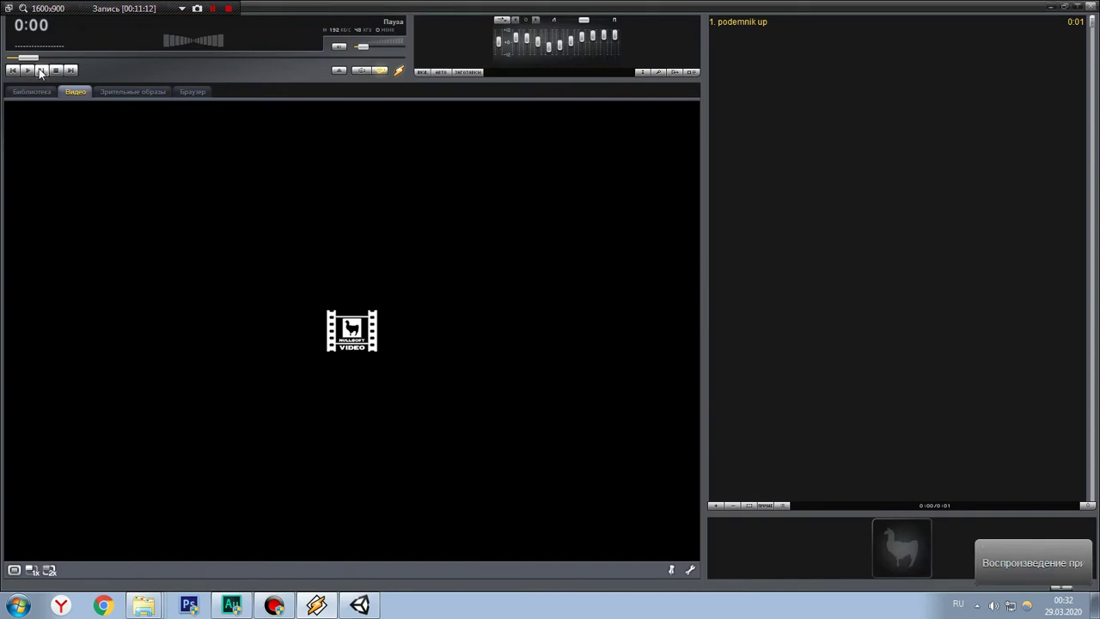
click(1053, 8)
click(447, 209)
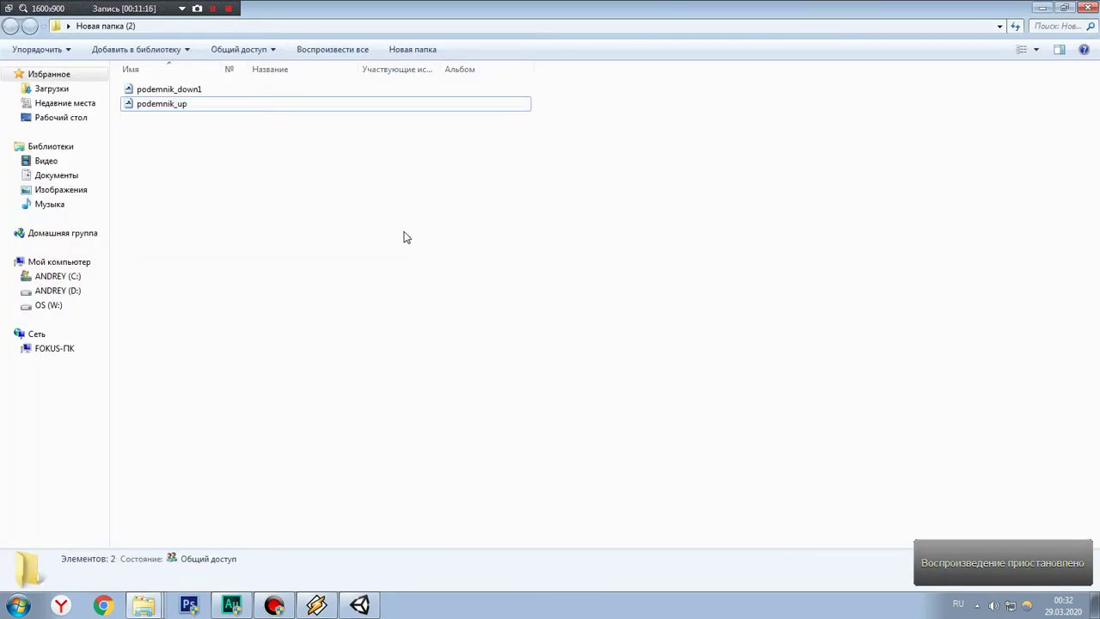
Step: Switch to Unity, orbit the Scene view around the garage, then open the Холодильник folder in Explorer
click(359, 602)
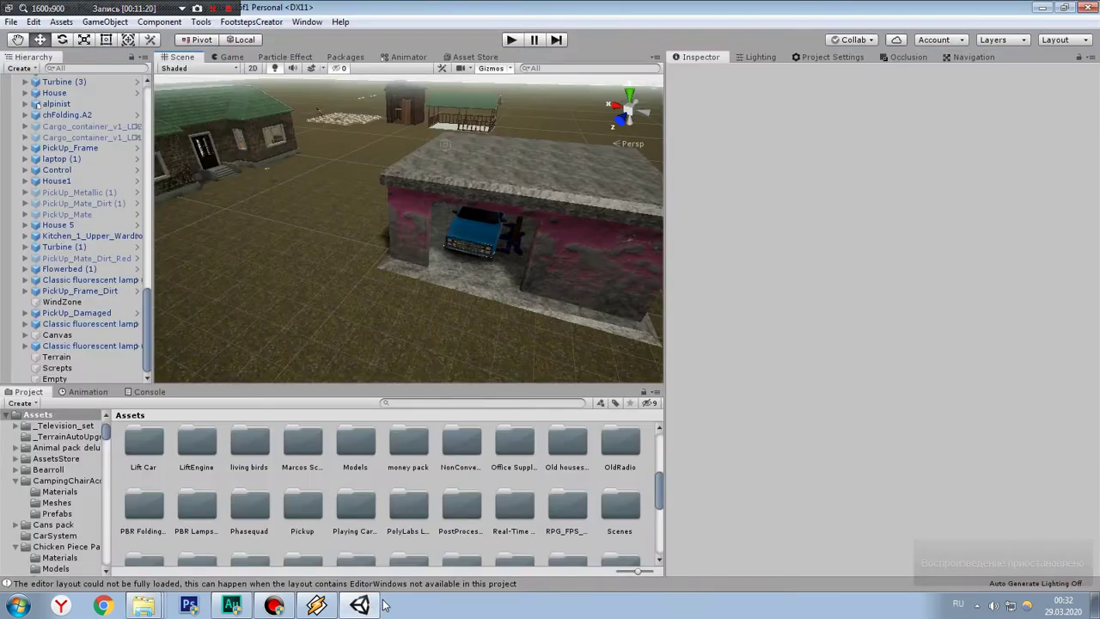
right_click(144, 611)
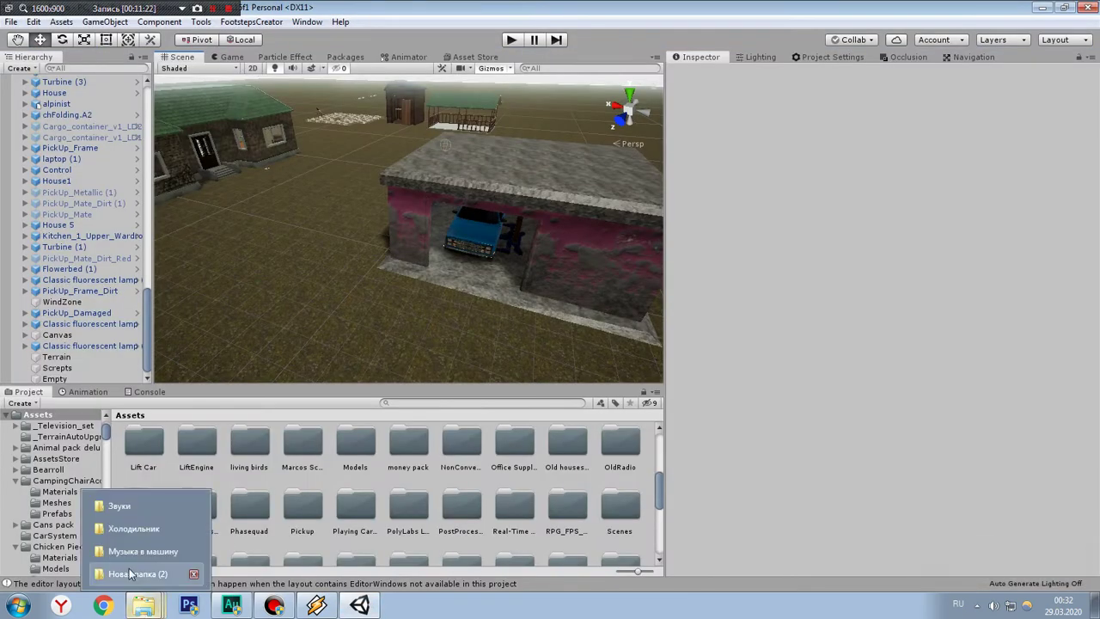
click(147, 575)
mouse_move(161, 148)
mouse_down()
mouse_move(155, 91)
mouse_move(362, 606)
mouse_move(651, 513)
mouse_up()
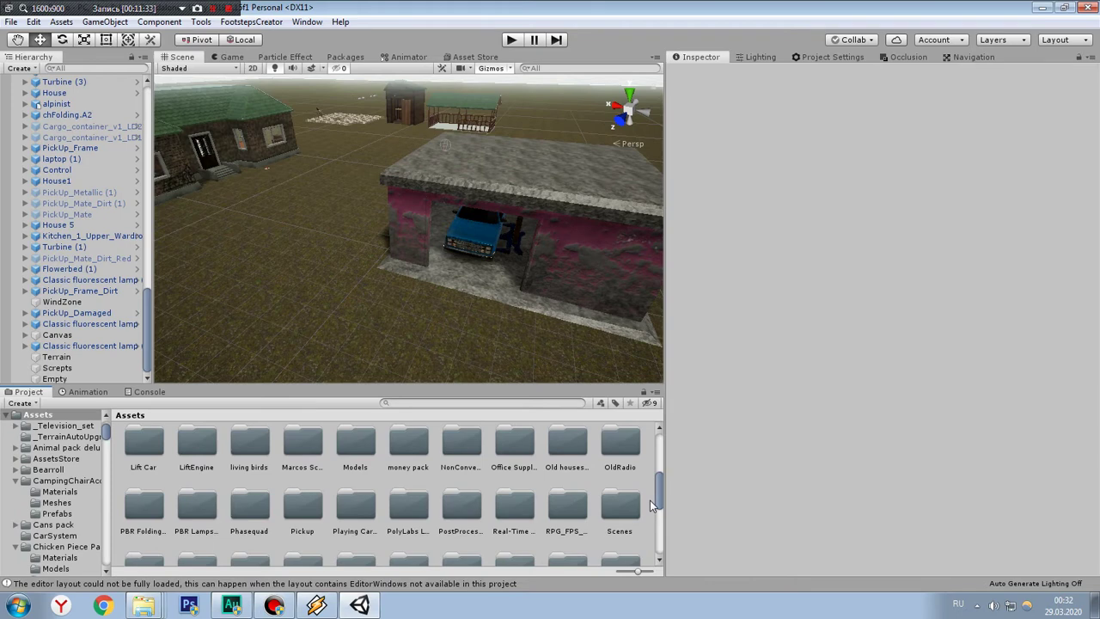
right_drag(195, 93, 362, 180)
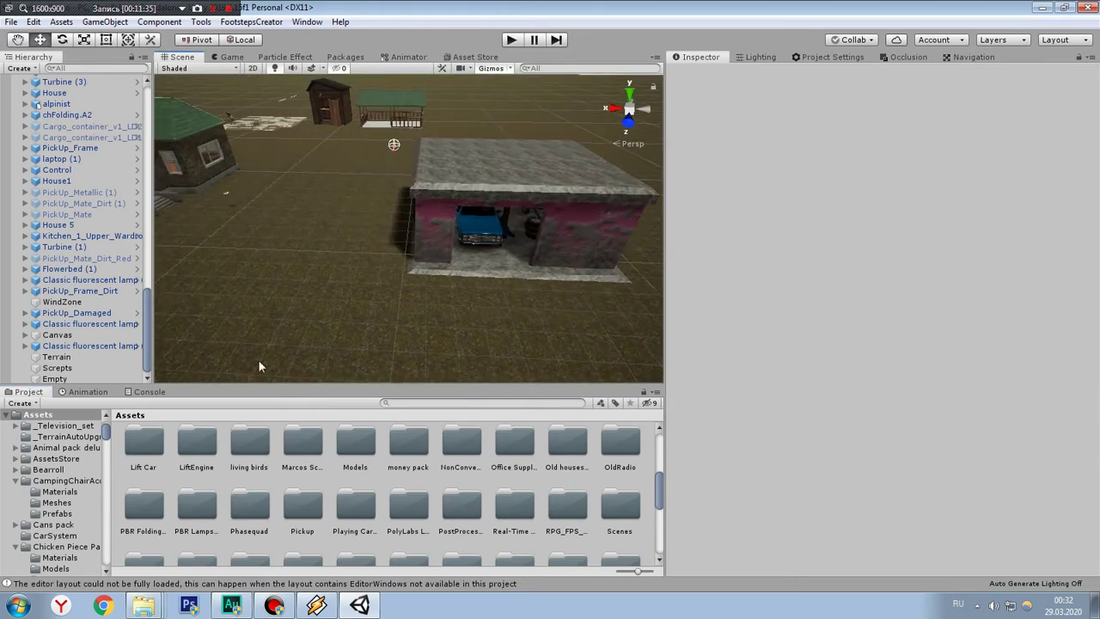
right_click(143, 606)
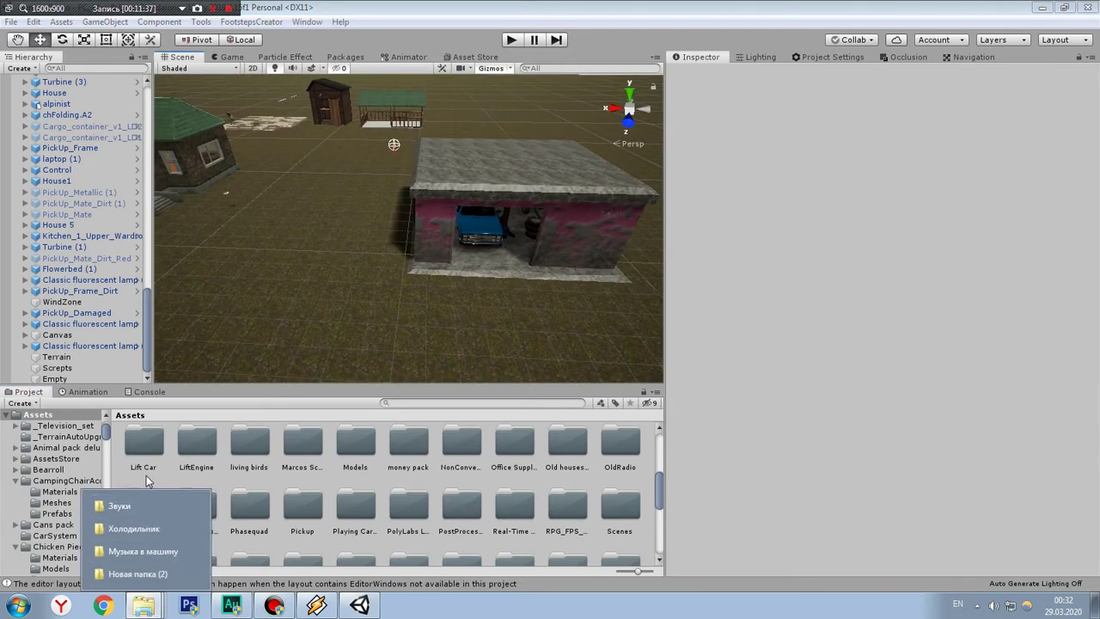
click(235, 358)
Step: Listen to the fridge sounds, including Гул холодильника and Открытие двери холодильника
click(285, 298)
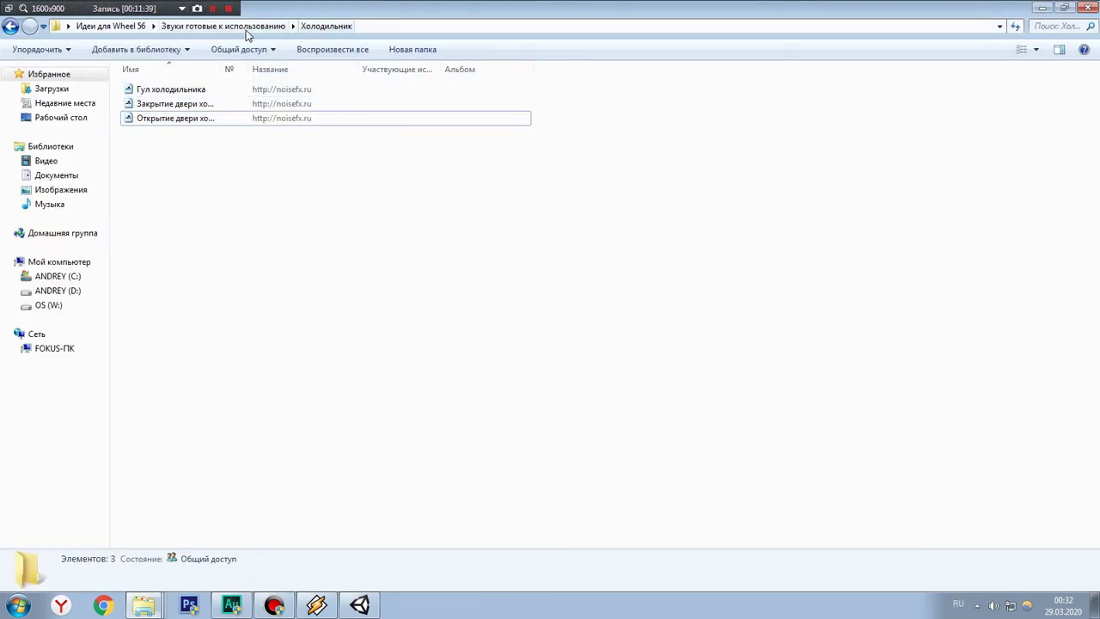
click(162, 89)
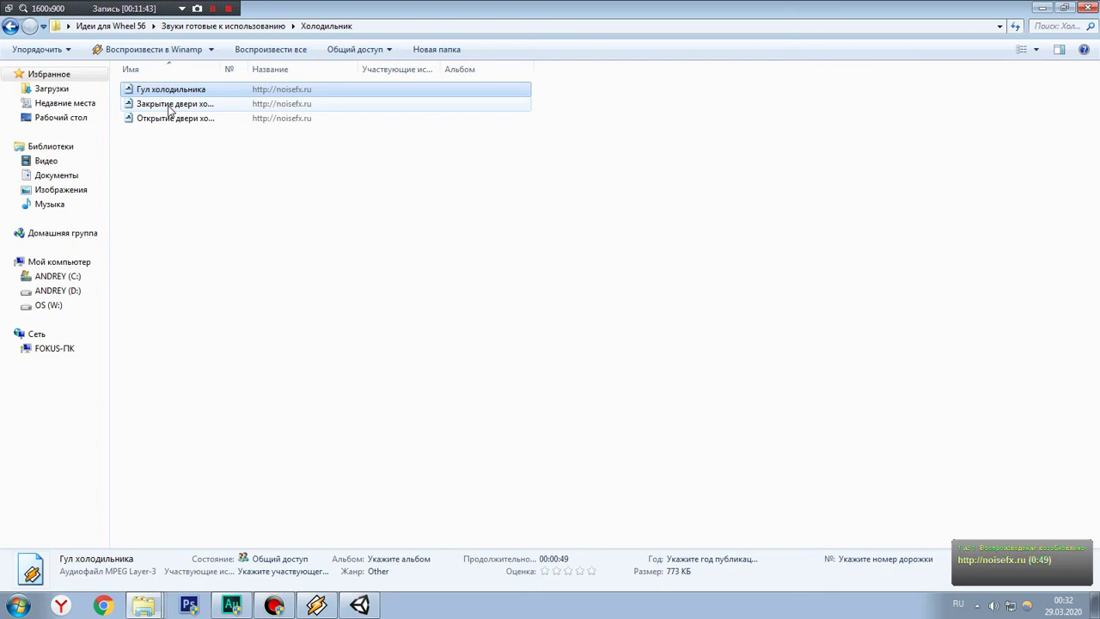
double_click(169, 108)
double_click(171, 122)
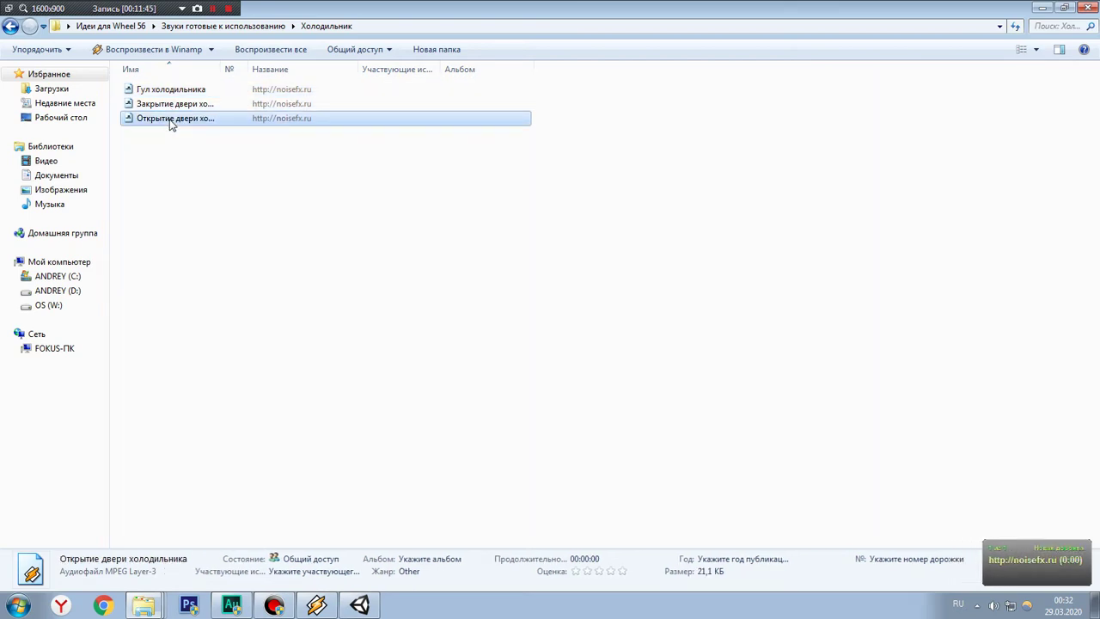
click(317, 606)
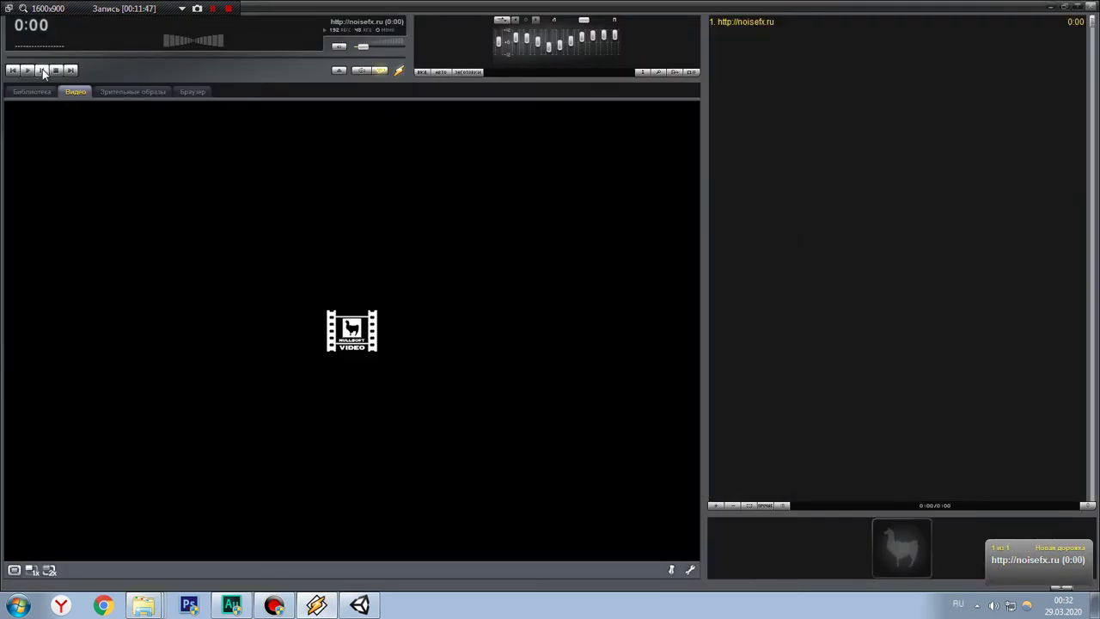
mouse_move(143, 606)
click(125, 556)
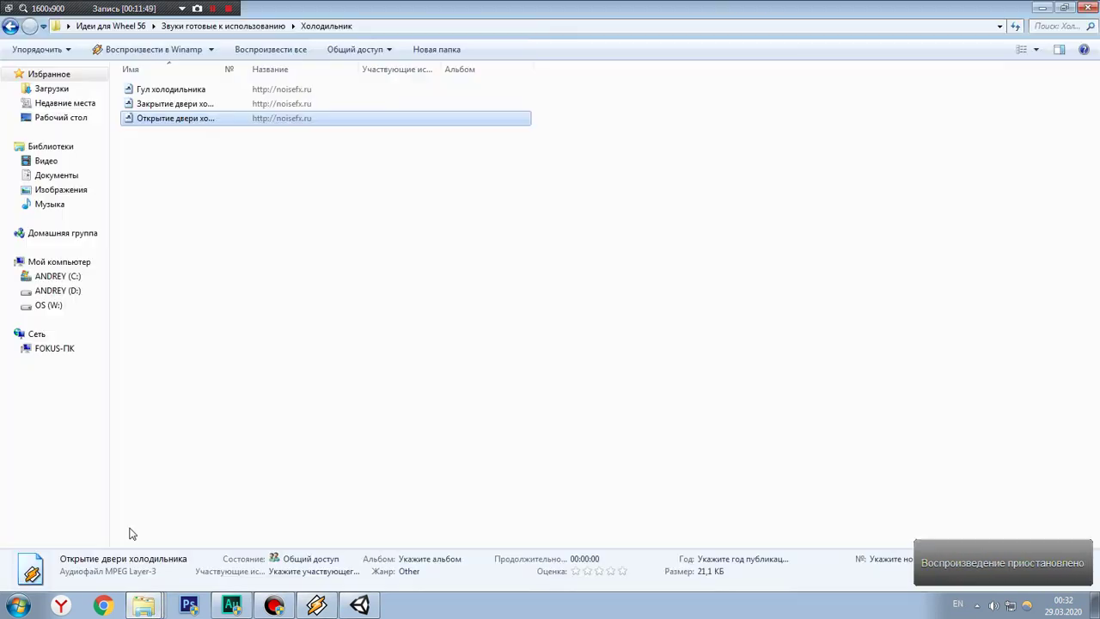
Step: Go up to Звуки готовые к использованию and click through its folders up to Гусь
click(223, 26)
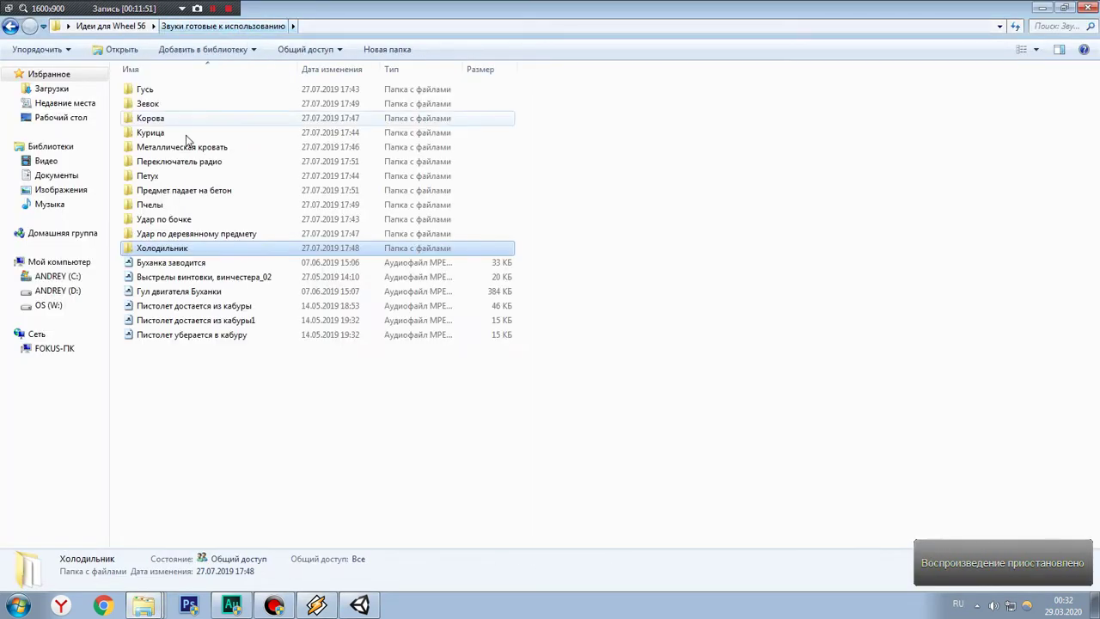
click(165, 235)
click(166, 225)
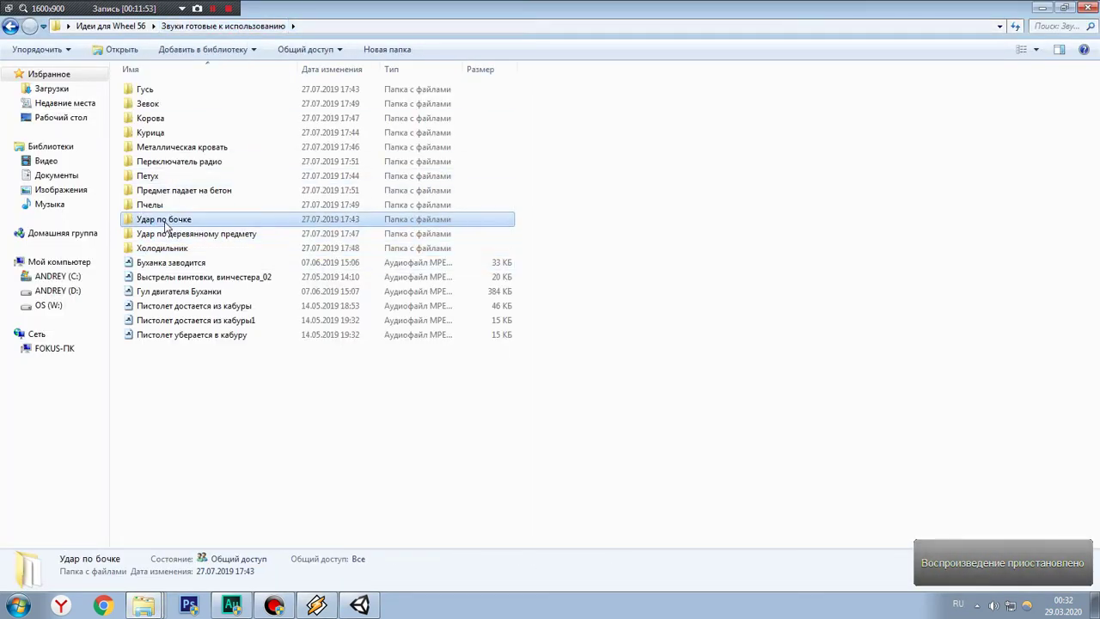
click(168, 207)
click(170, 192)
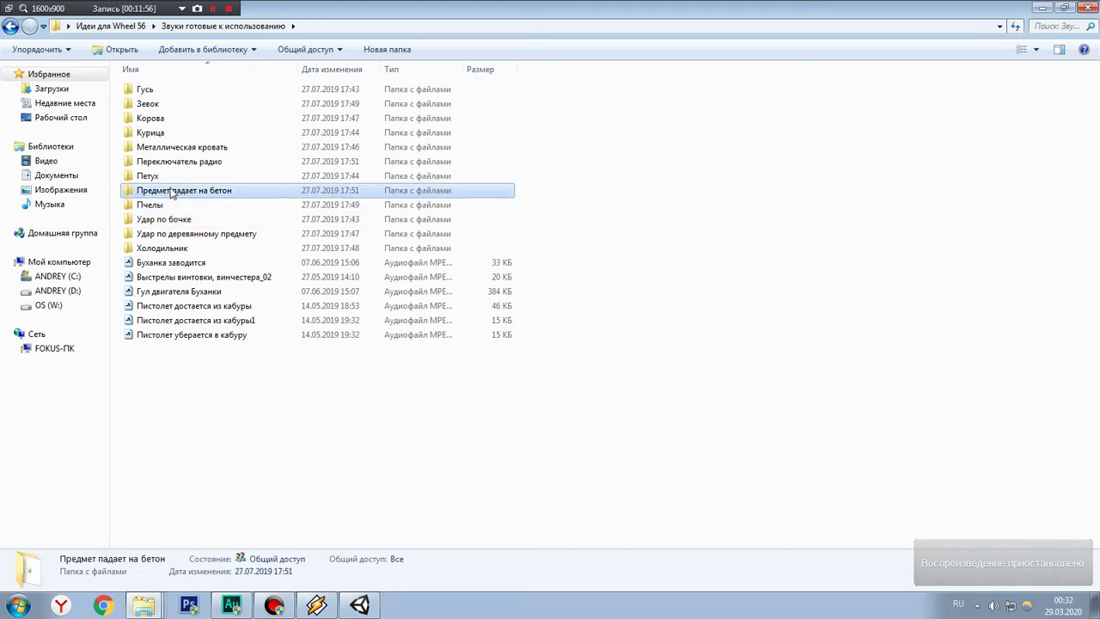
click(169, 177)
click(170, 162)
click(170, 148)
click(168, 134)
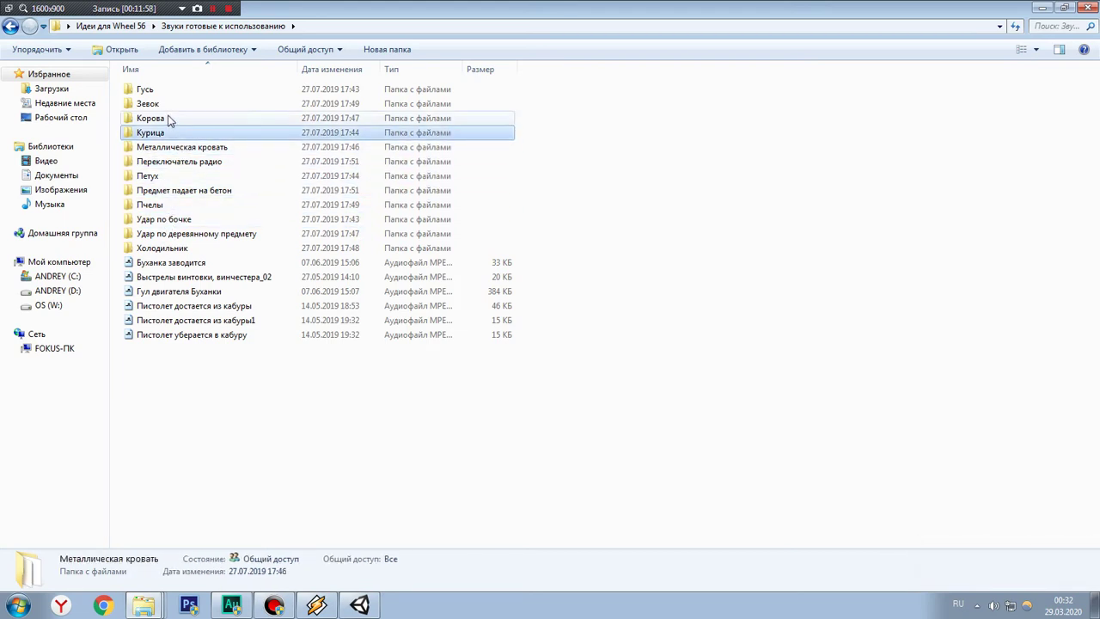
click(170, 119)
click(169, 104)
click(166, 91)
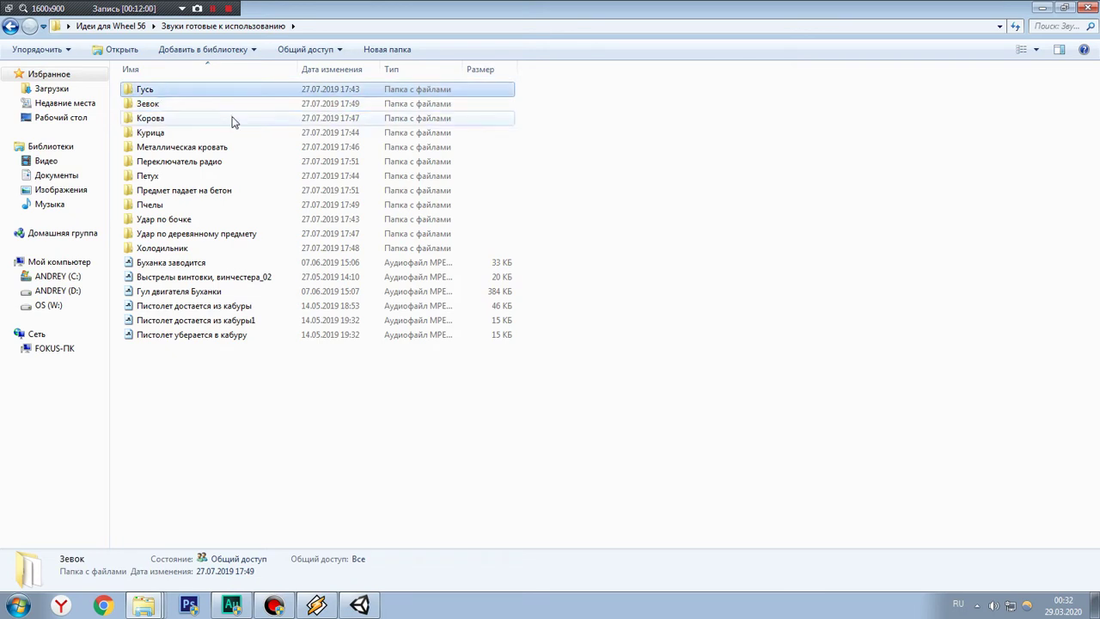
Step: Check a few sound files, then select the folders Гусь through Холодильник as a range
click(221, 381)
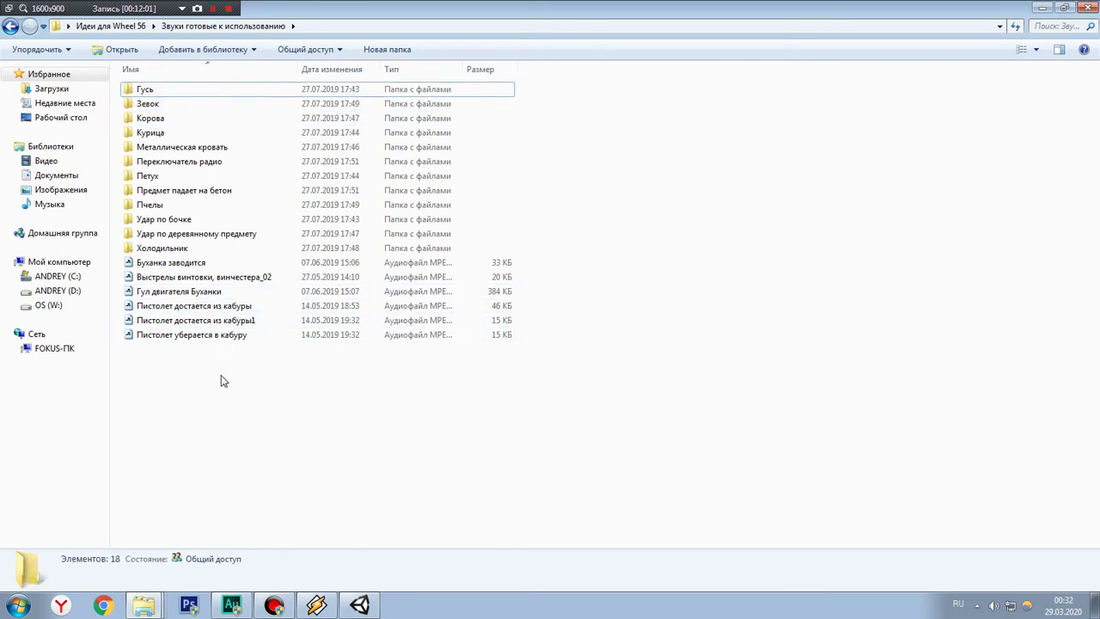
click(174, 296)
click(196, 278)
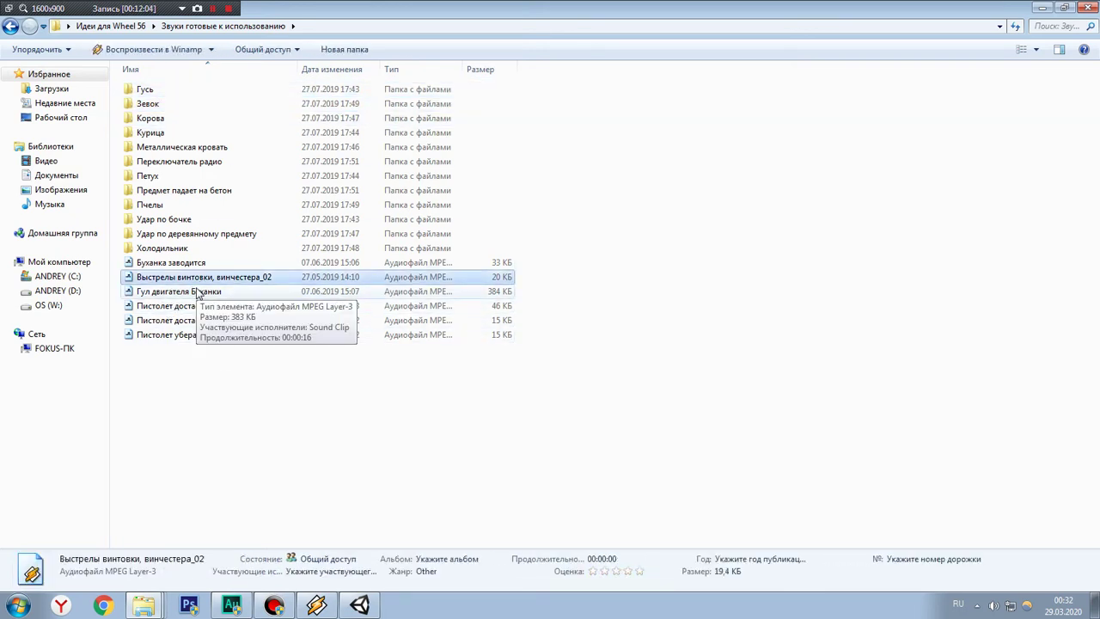
click(203, 266)
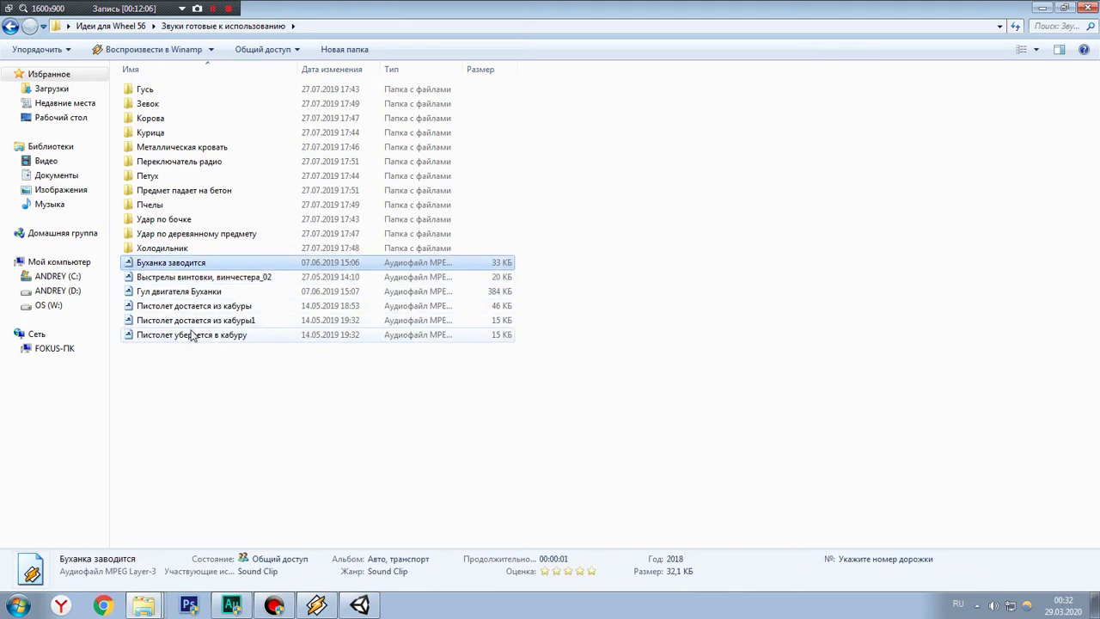
click(189, 337)
click(167, 249)
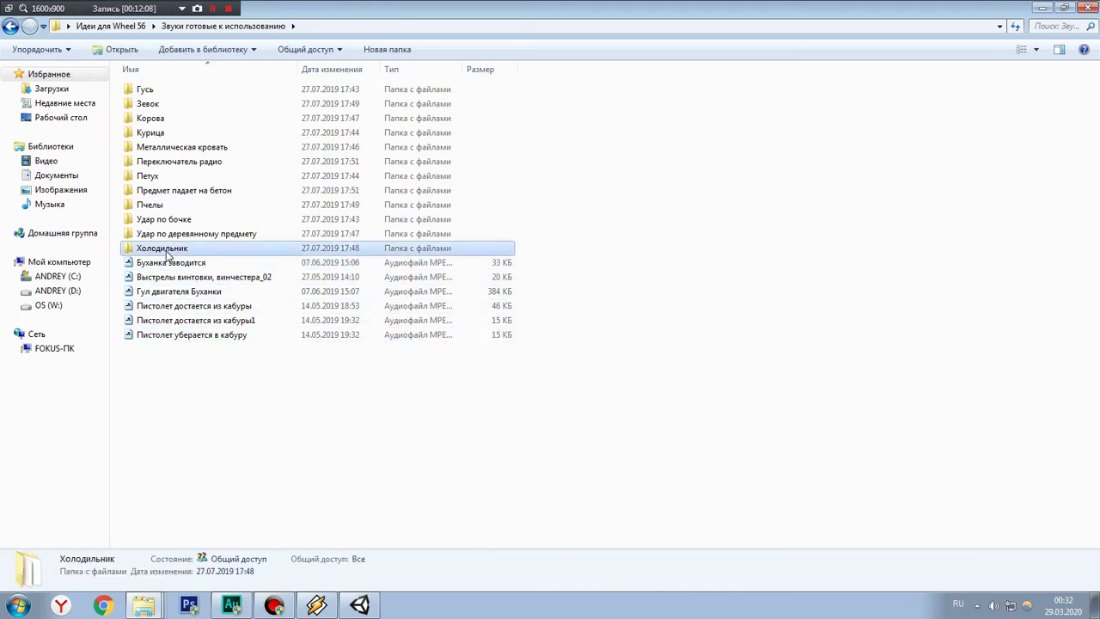
shift+click(148, 90)
click(359, 605)
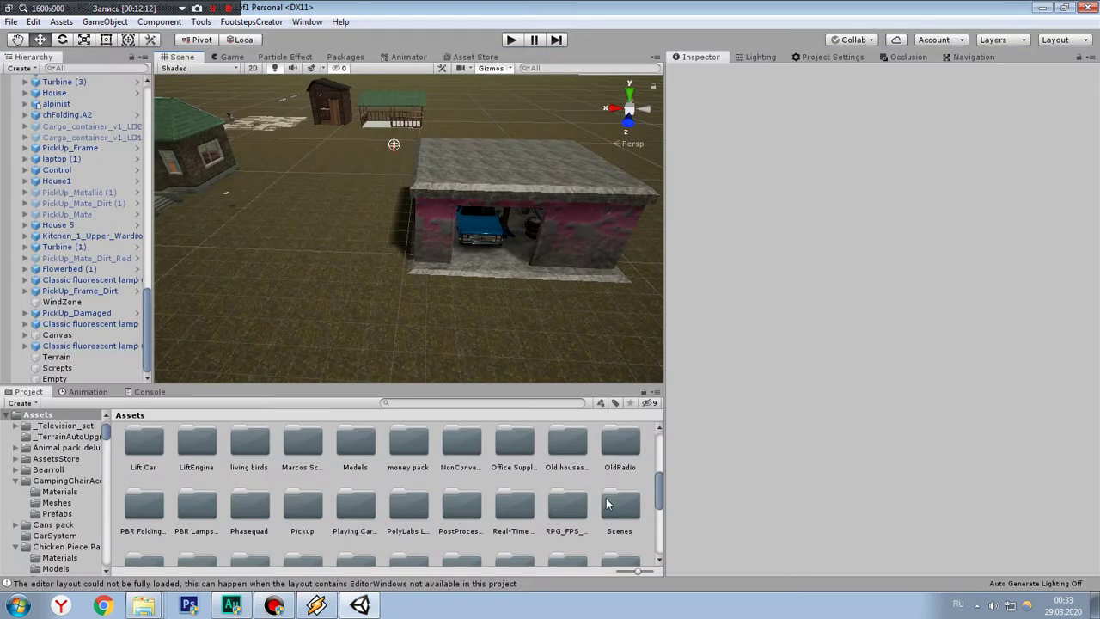
Step: Create a new Assets folder named Sounds and open it in the Project panel
right_click(651, 513)
mouse_move(709, 184)
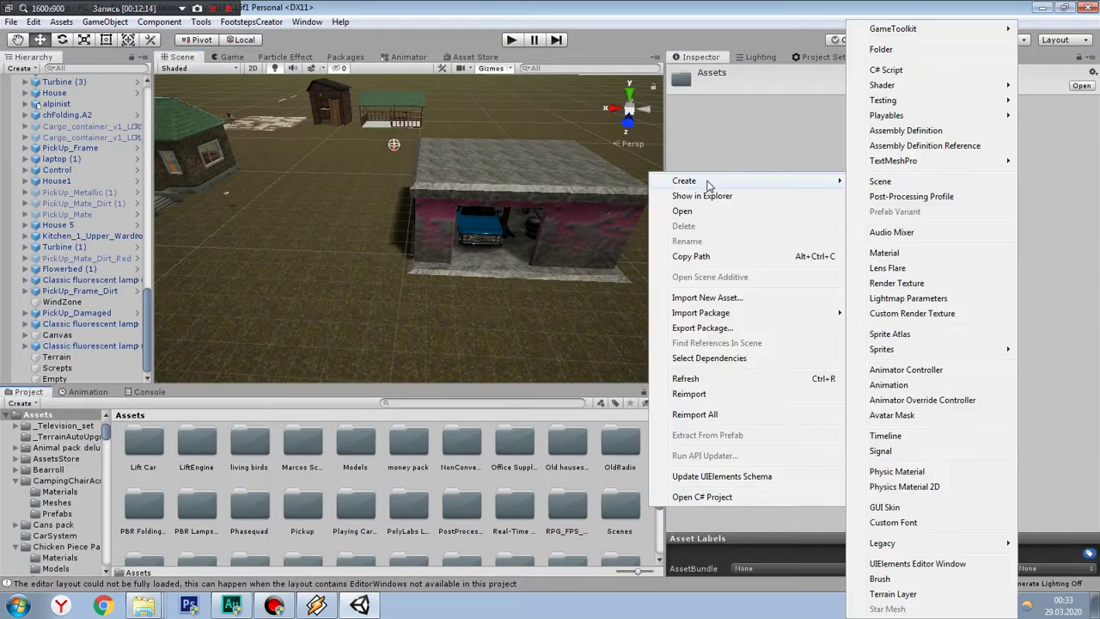
click(911, 49)
text(з)
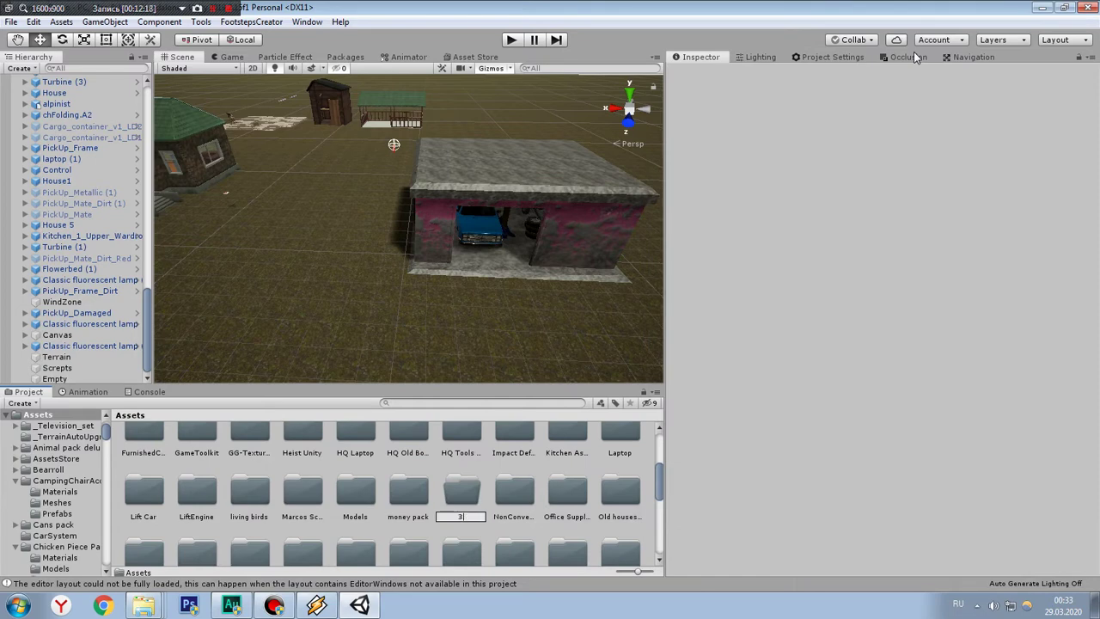
key(BackSpace)
key(alt+shift)
text(Sounds)
key(Return)
double_click(402, 511)
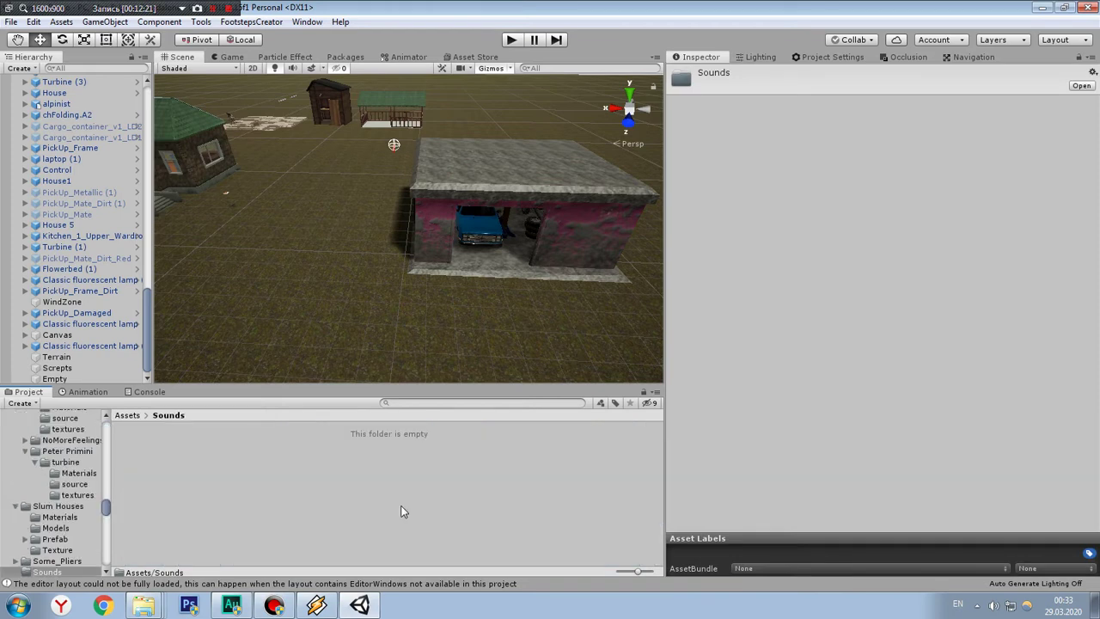
Step: Drag the 12 selected sound folders into Unity's Sounds folder, then view Unity > Звуки in Explorer
click(155, 607)
click(119, 505)
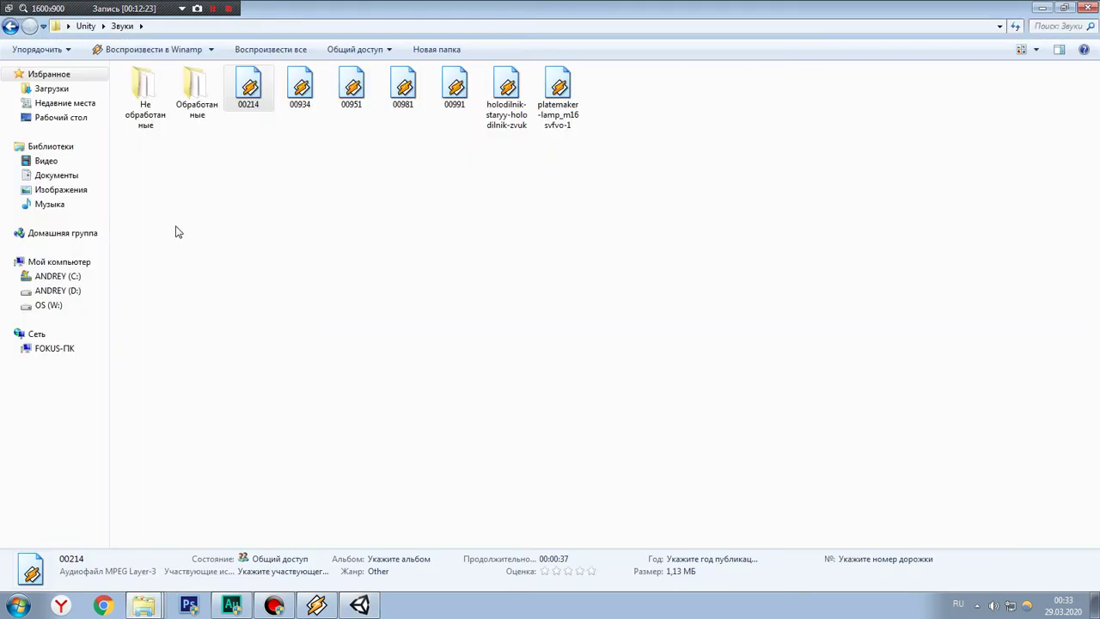
click(142, 609)
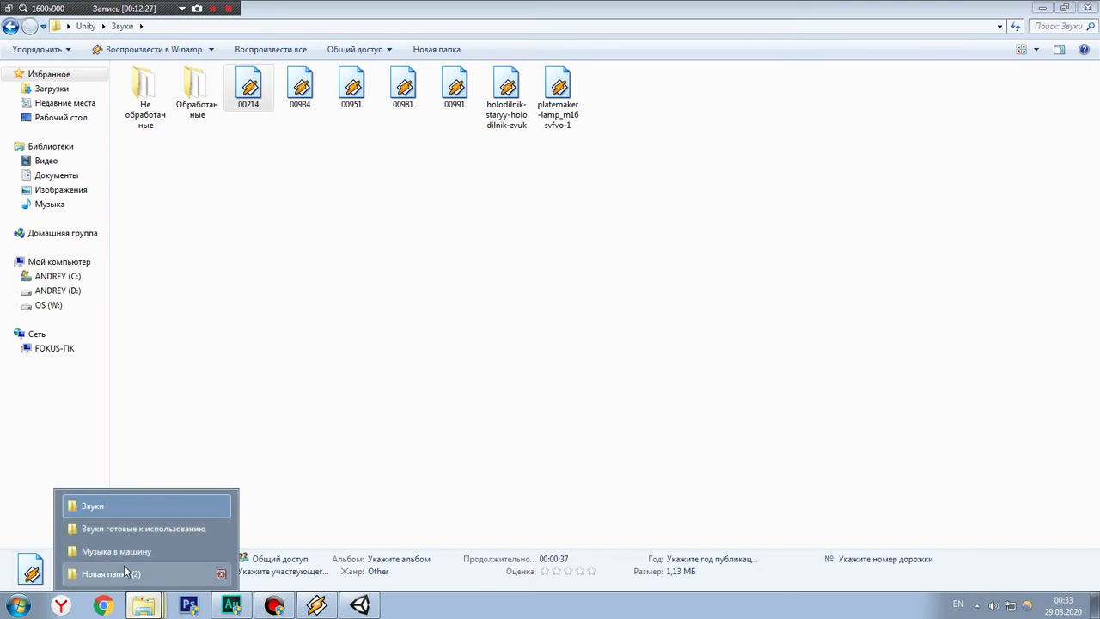
click(132, 528)
mouse_move(203, 150)
mouse_down()
mouse_move(362, 608)
mouse_move(332, 533)
mouse_up()
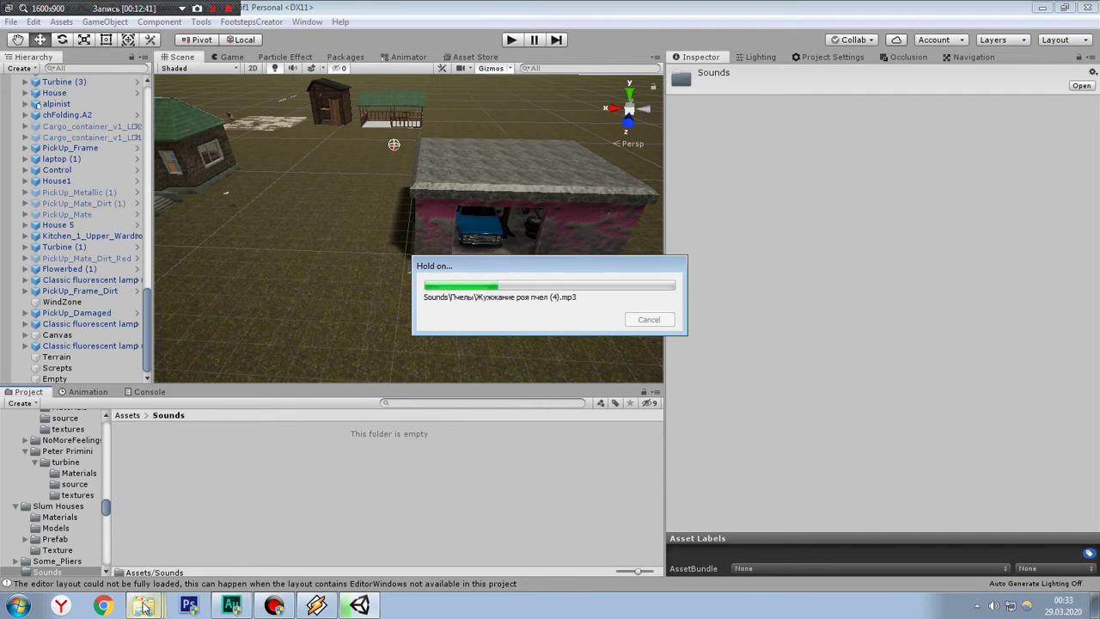
mouse_move(143, 606)
click(137, 532)
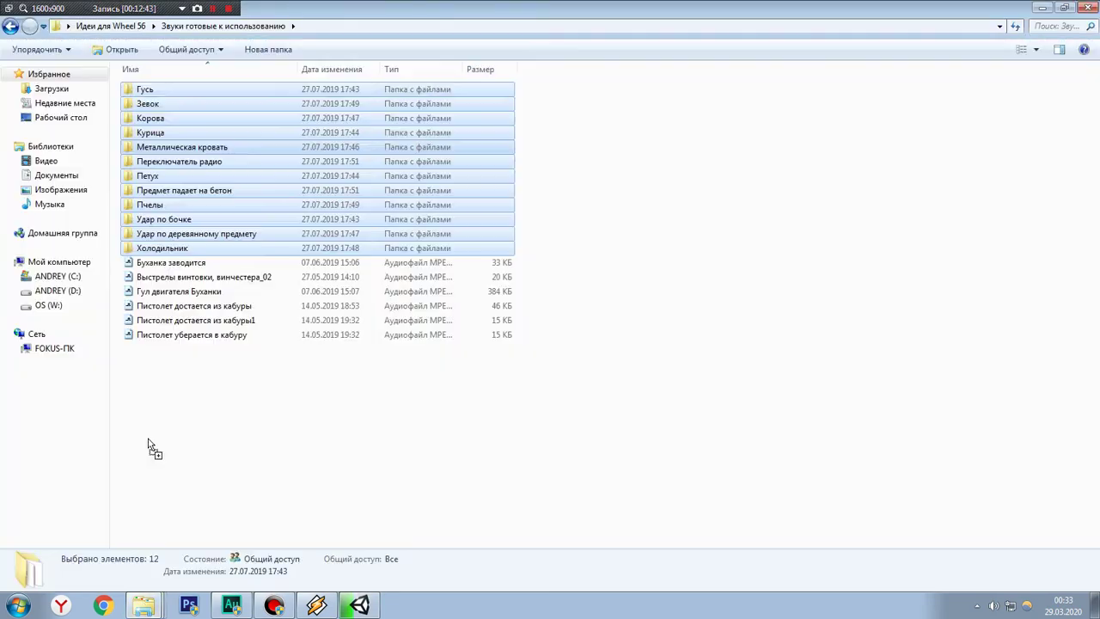
mouse_move(144, 606)
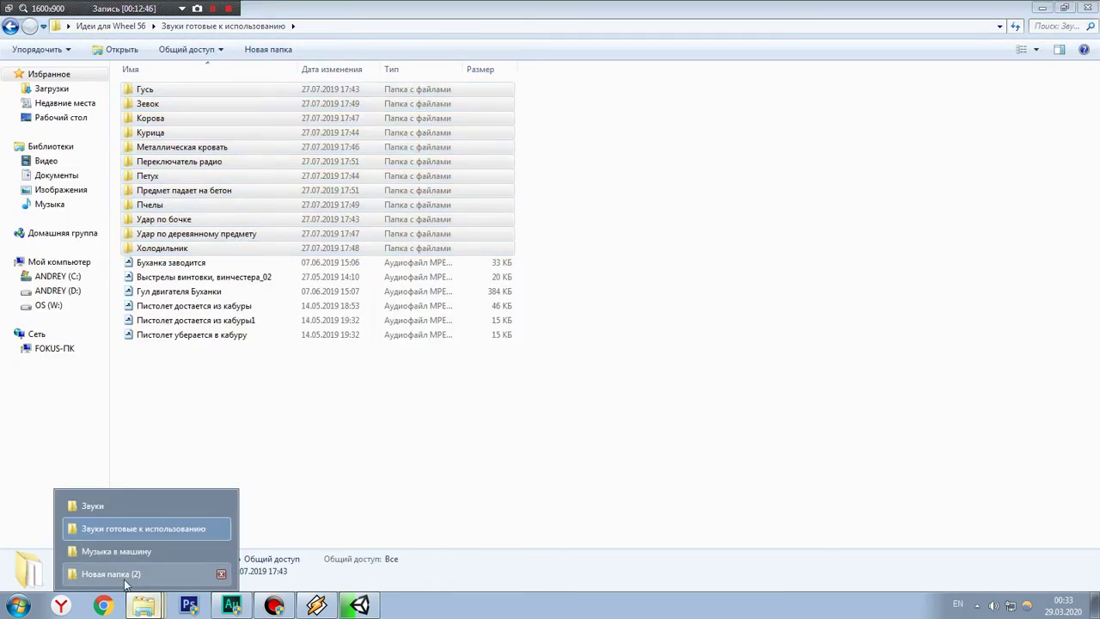
click(120, 507)
click(299, 276)
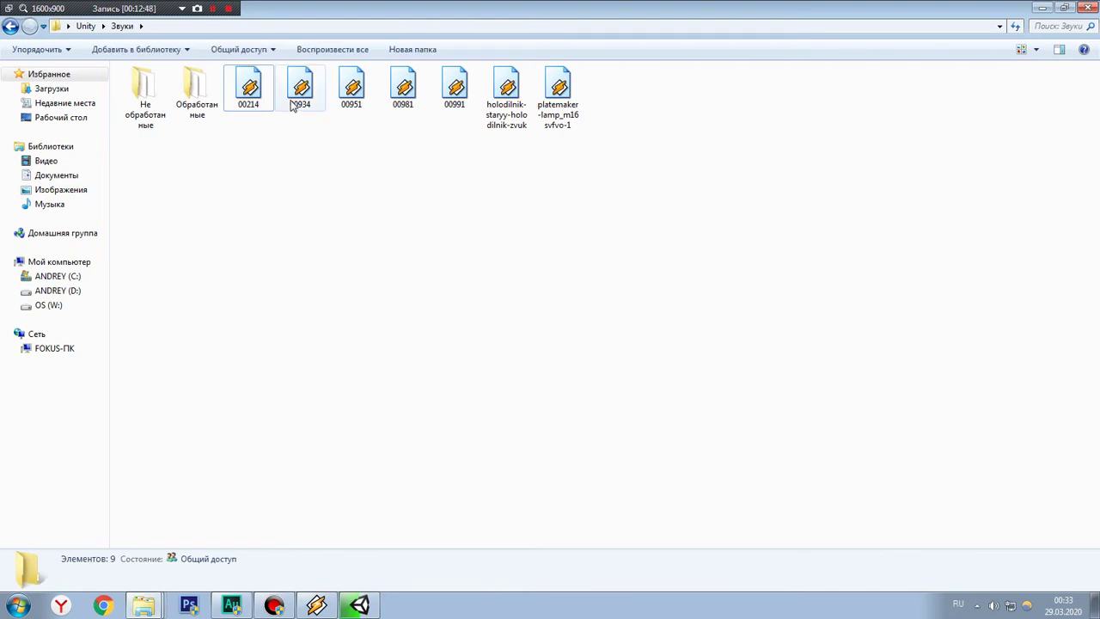
double_click(507, 91)
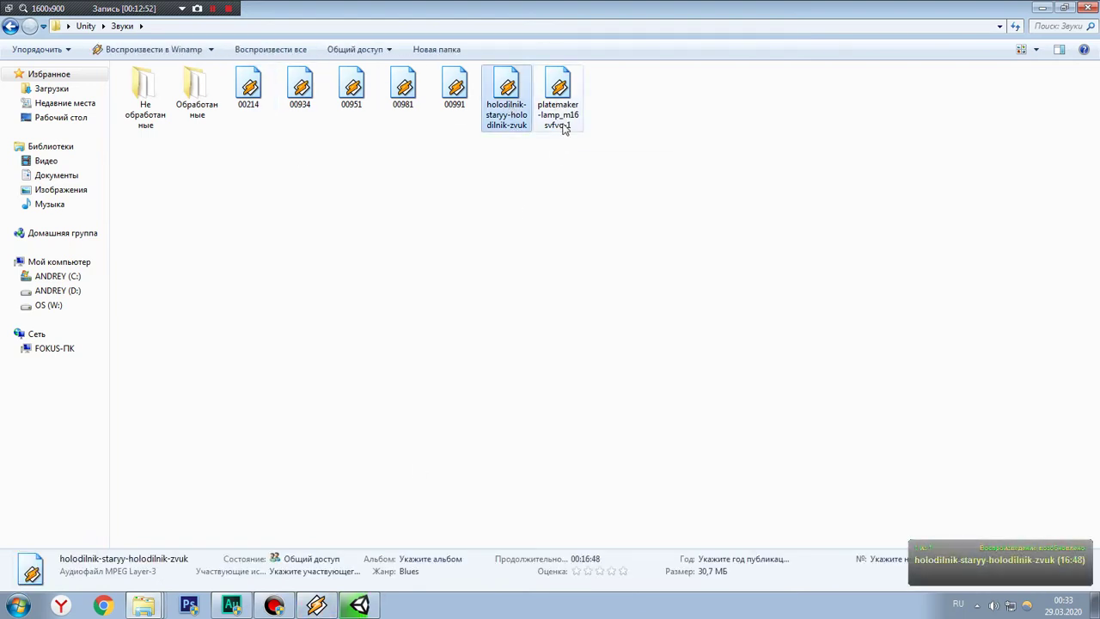
double_click(560, 114)
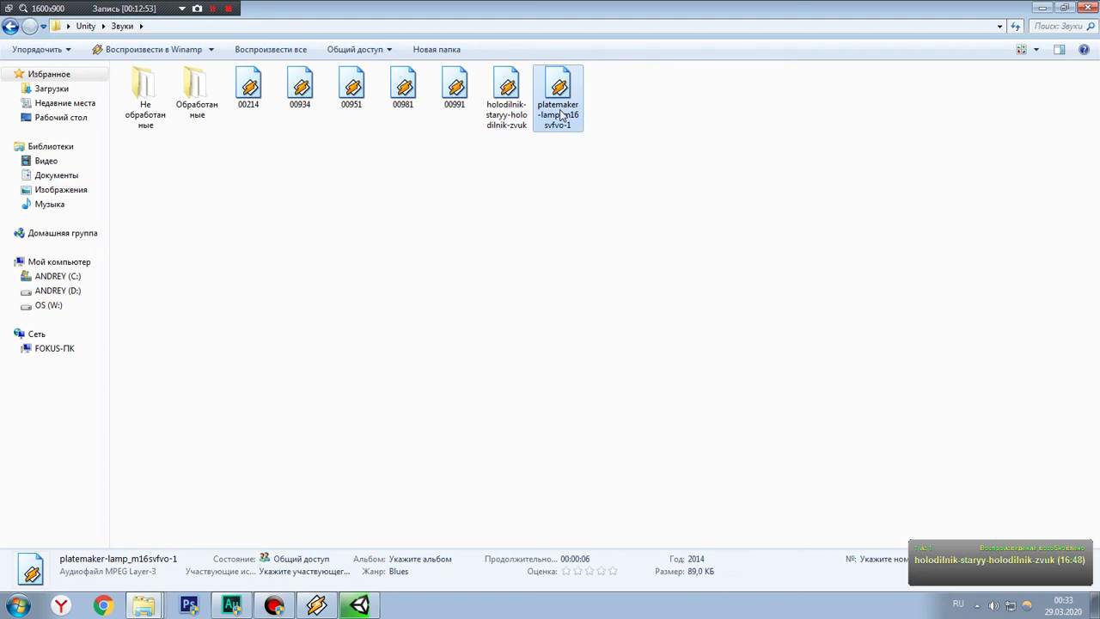
double_click(507, 95)
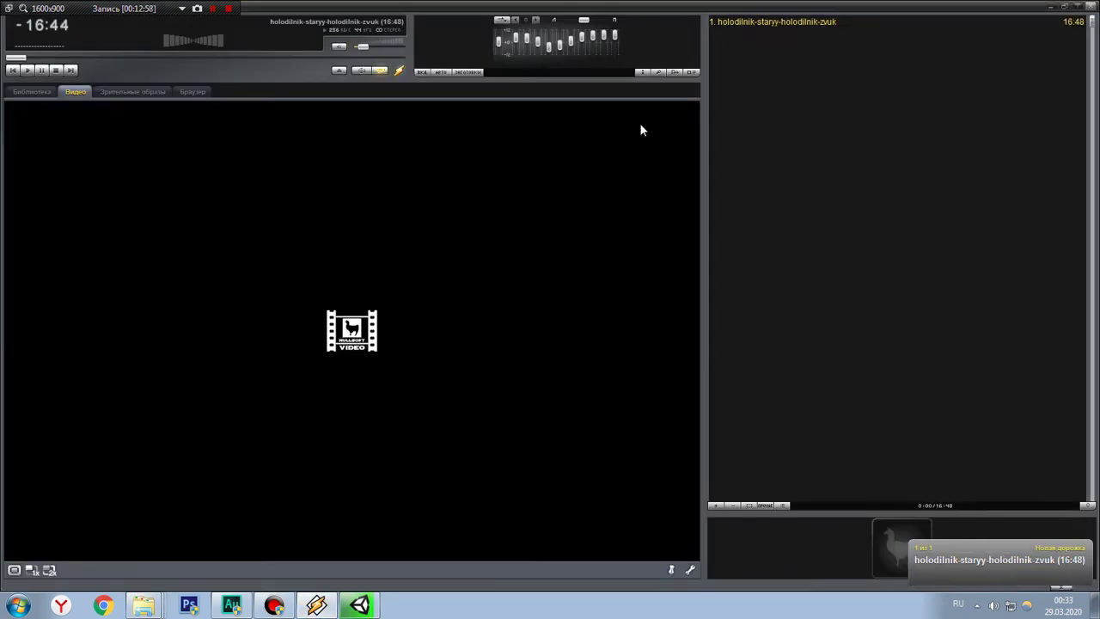
click(1052, 7)
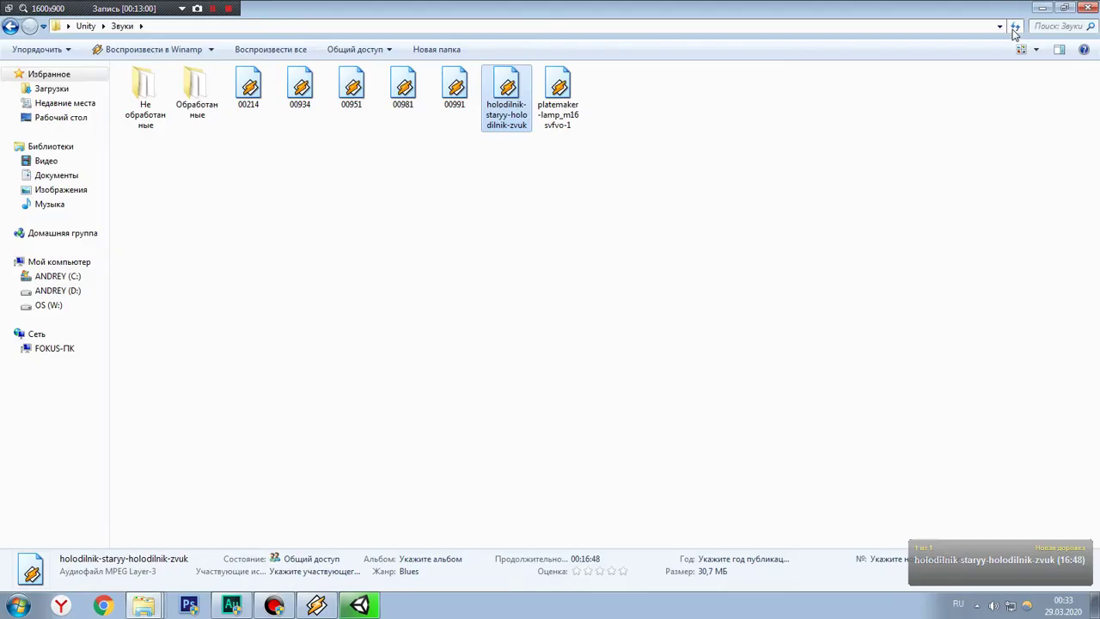
double_click(569, 127)
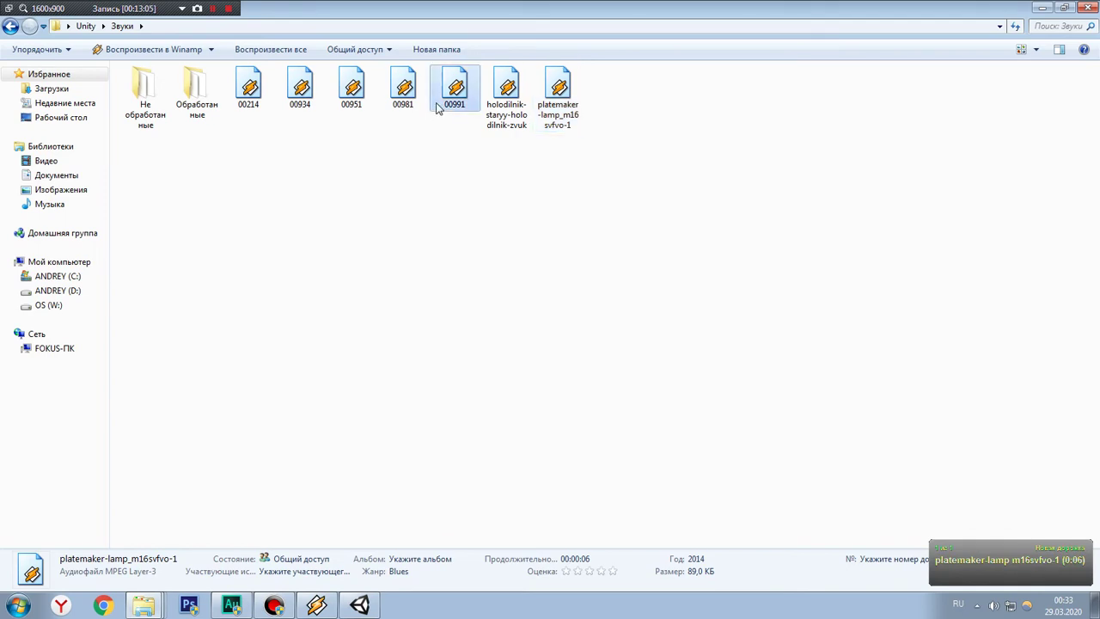
double_click(404, 97)
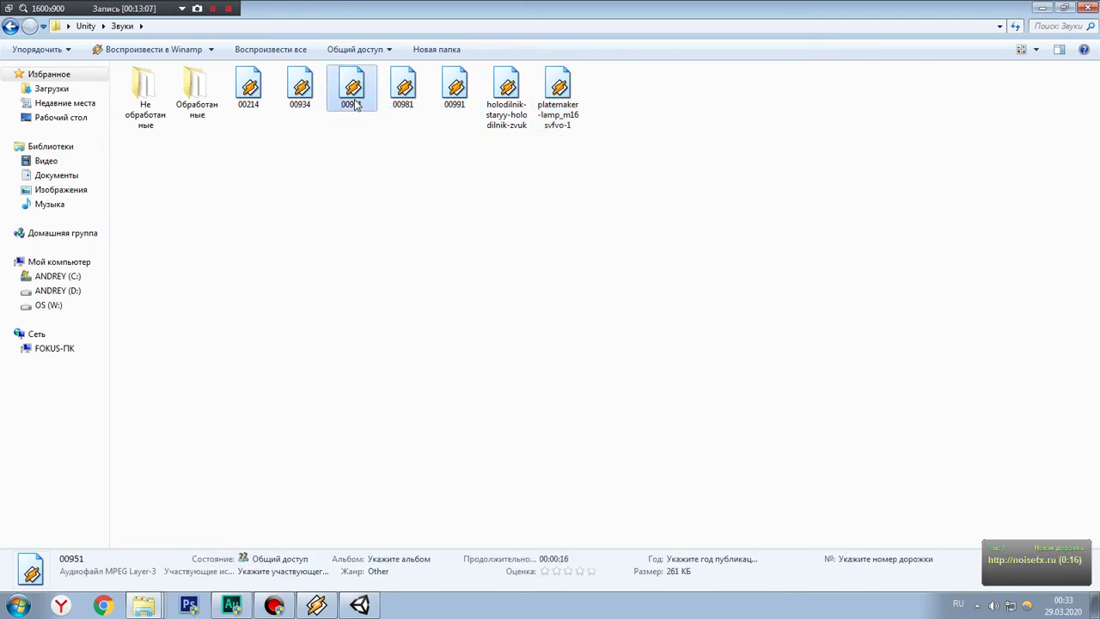
double_click(319, 96)
double_click(243, 107)
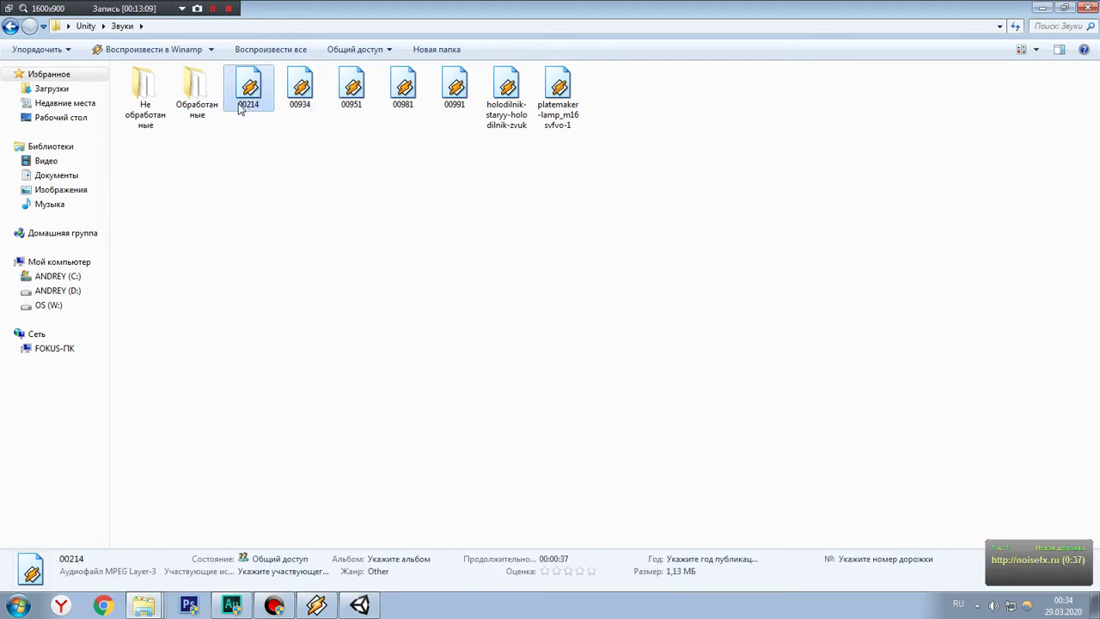
click(316, 605)
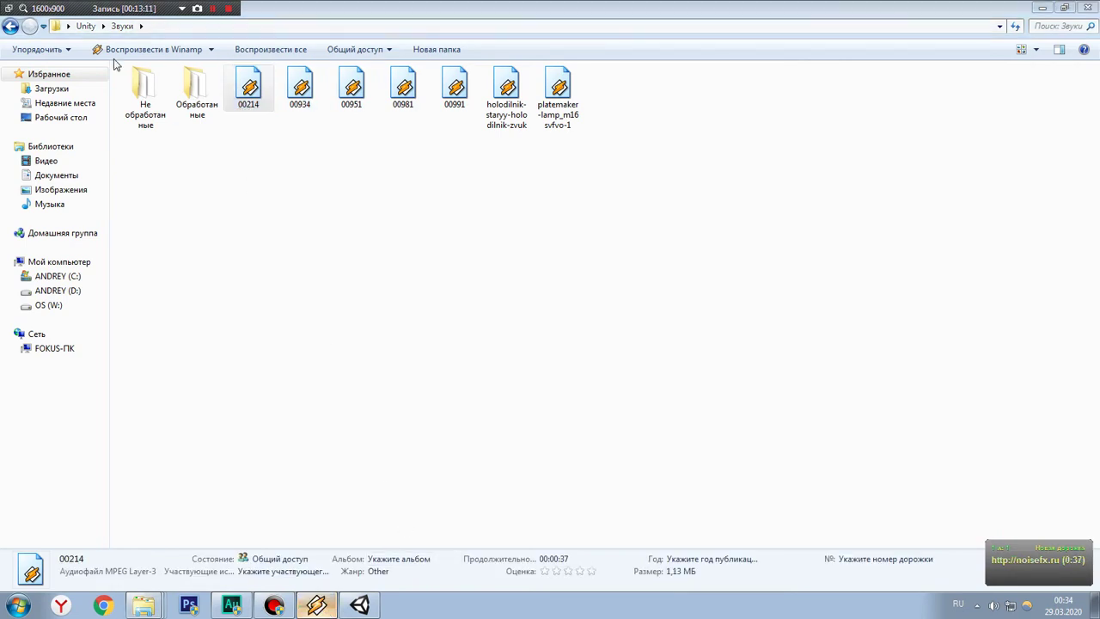
click(42, 71)
right_click(144, 605)
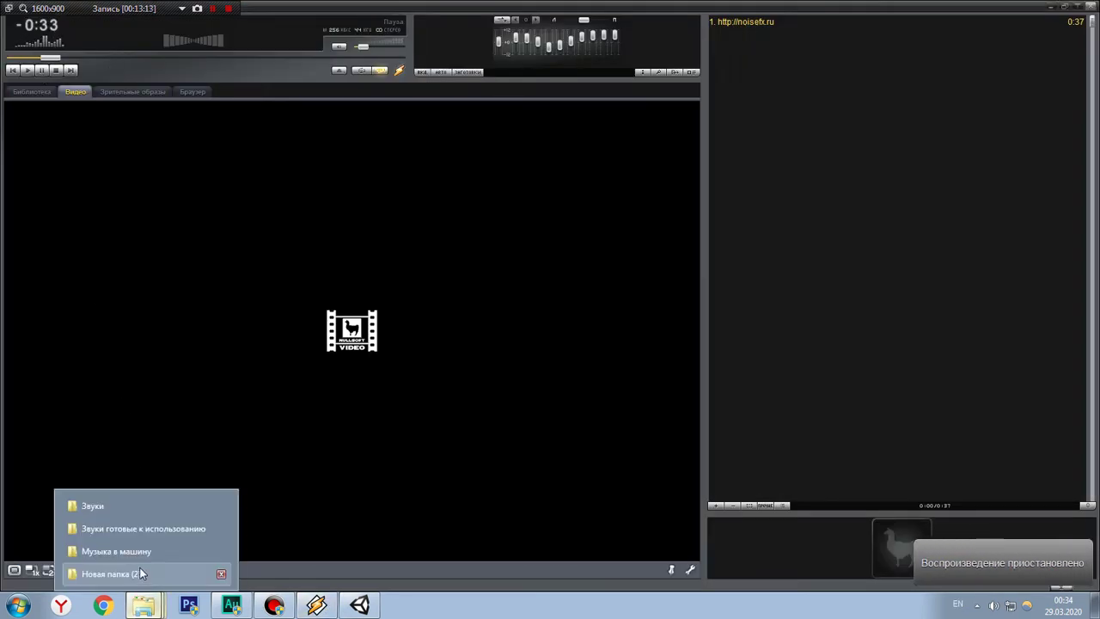
click(127, 507)
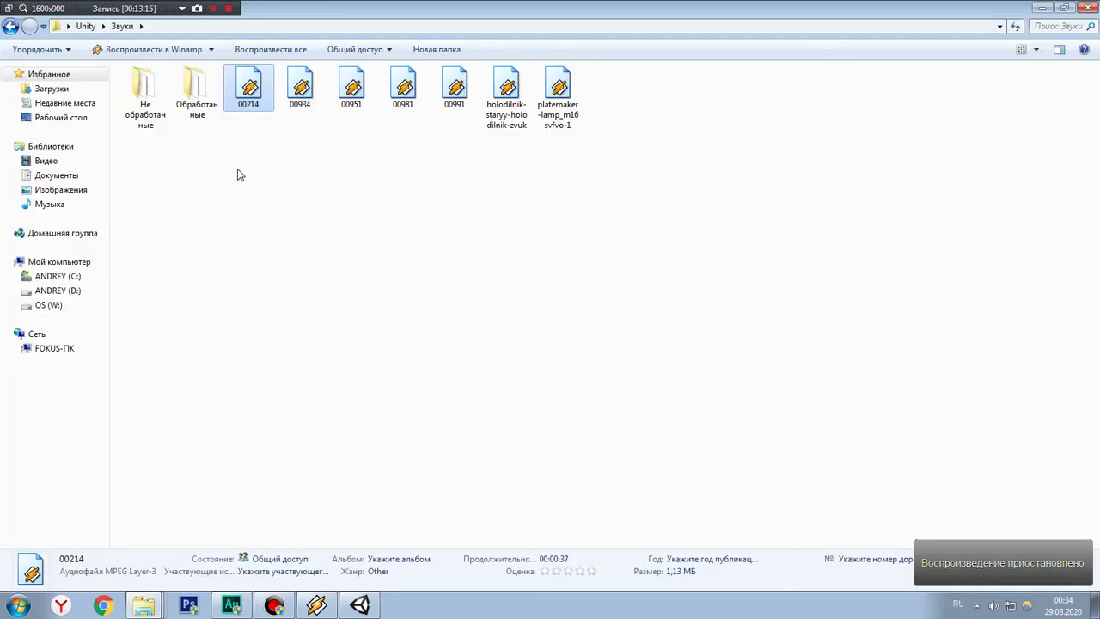
Step: Browse the Обработанные folder and play the Вентилятор sound
double_click(204, 76)
scroll(184, 176, down, 2)
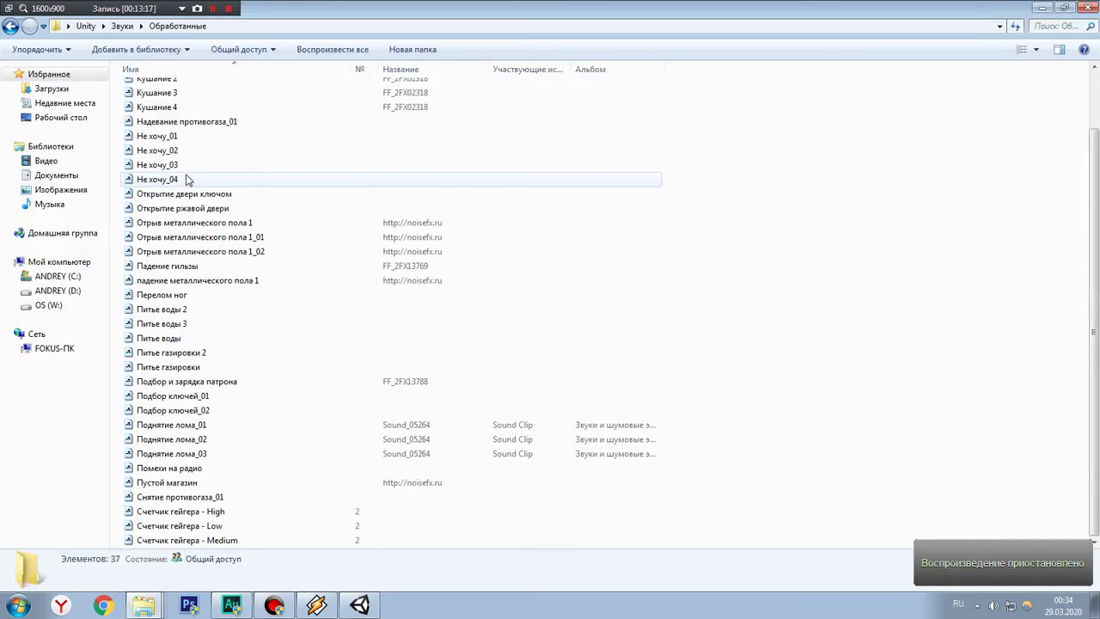
click(181, 296)
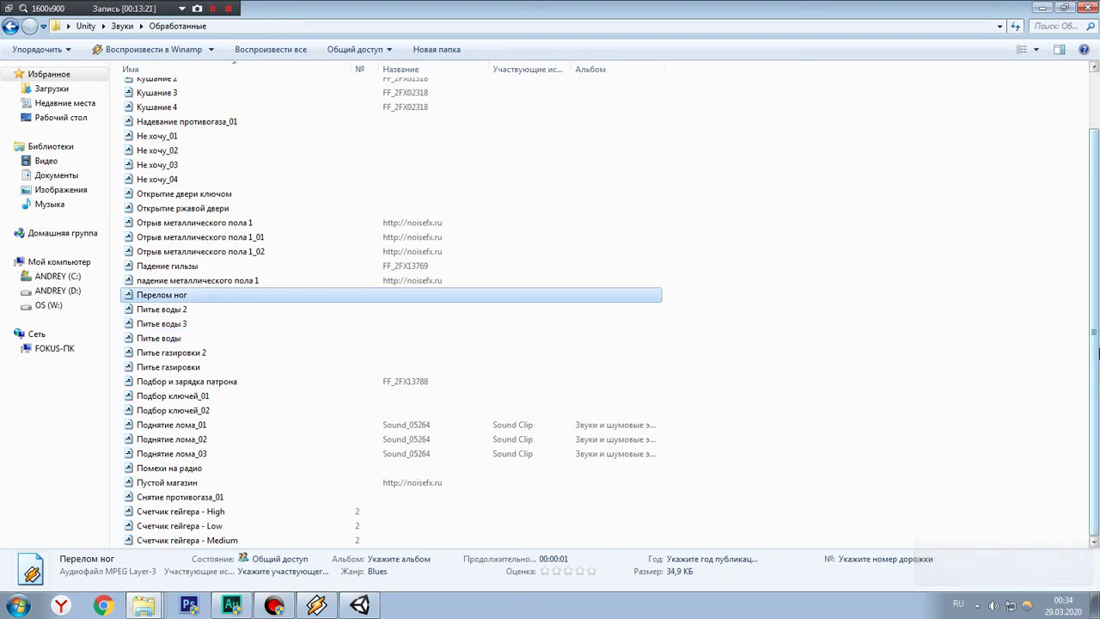
mouse_move(1097, 359)
mouse_down()
mouse_move(747, 186)
mouse_move(1096, 93)
mouse_up()
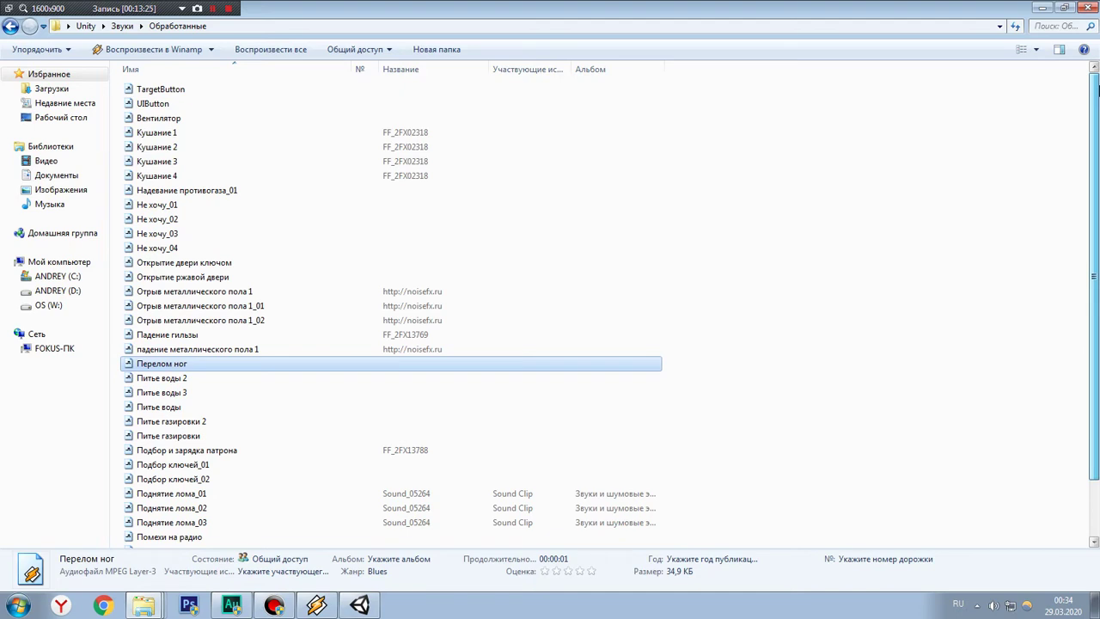
double_click(276, 116)
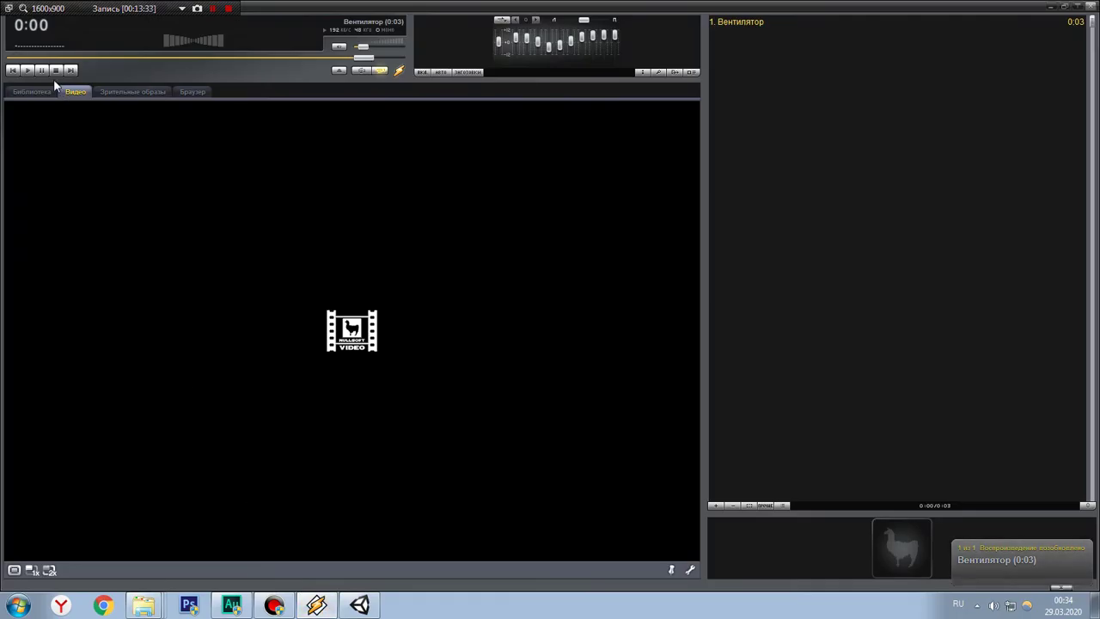
Step: Switch between the open Explorer sound folders, ending back in Обработанные
right_click(144, 605)
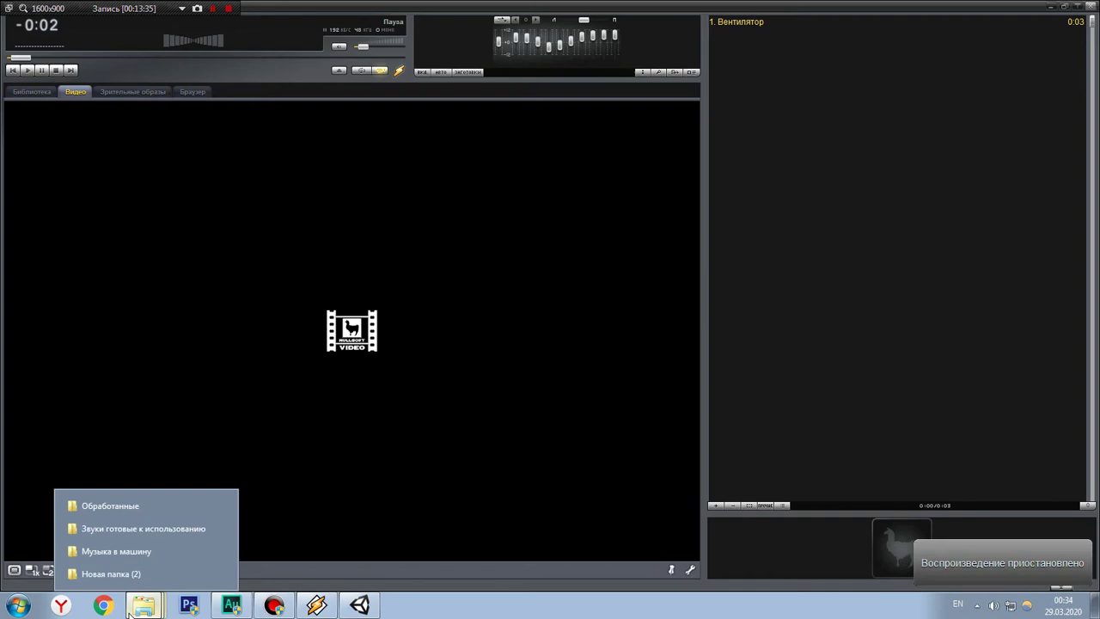
click(150, 523)
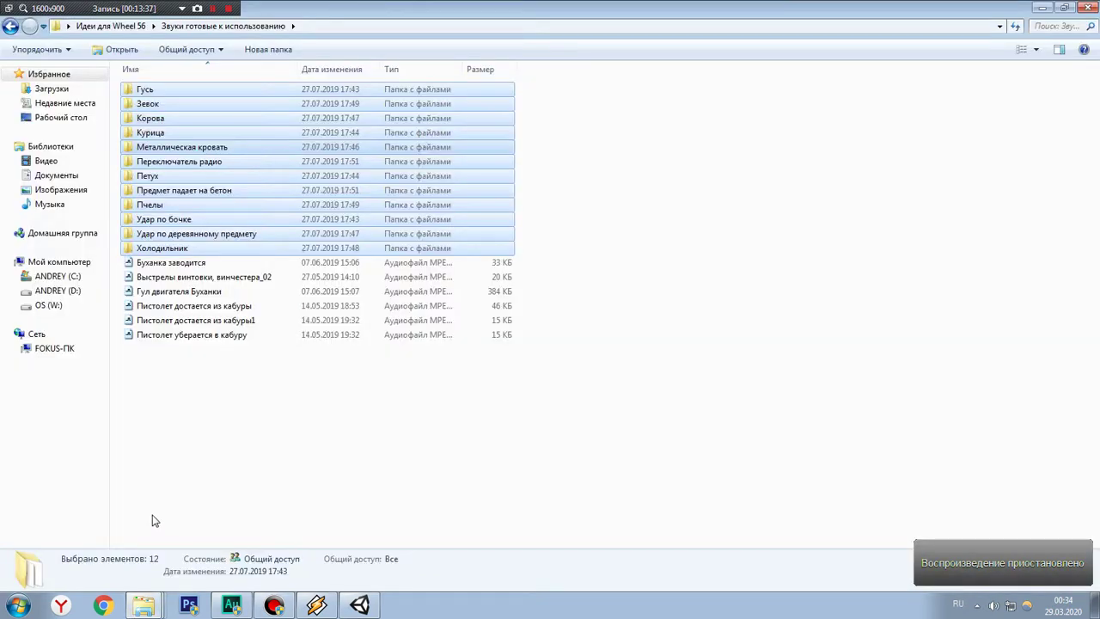
right_click(143, 606)
key(alt+Tab)
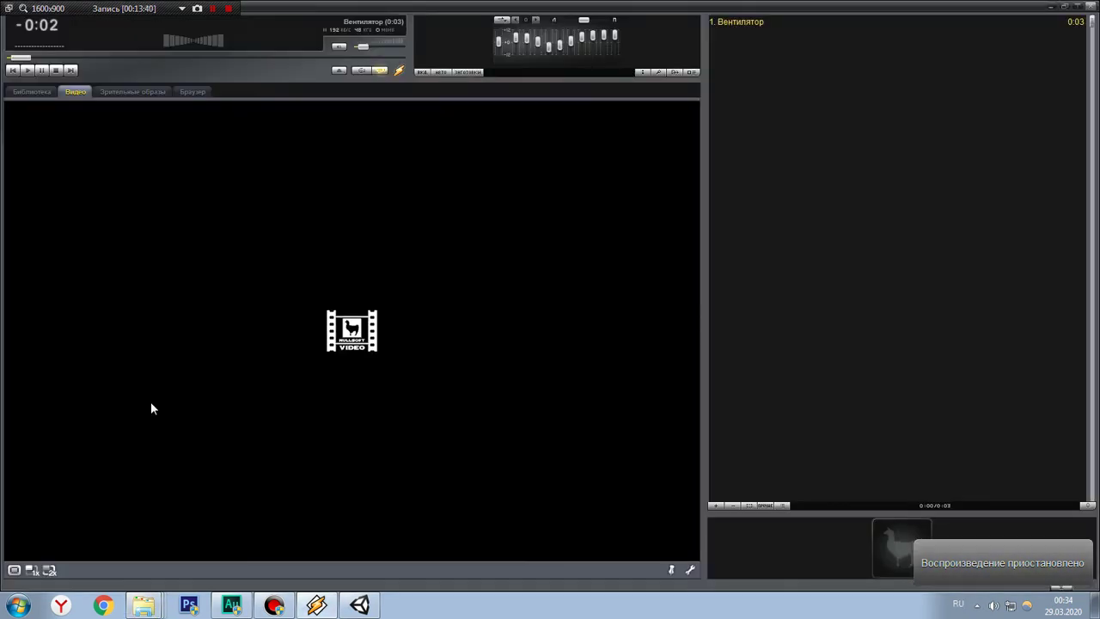
click(144, 605)
click(129, 571)
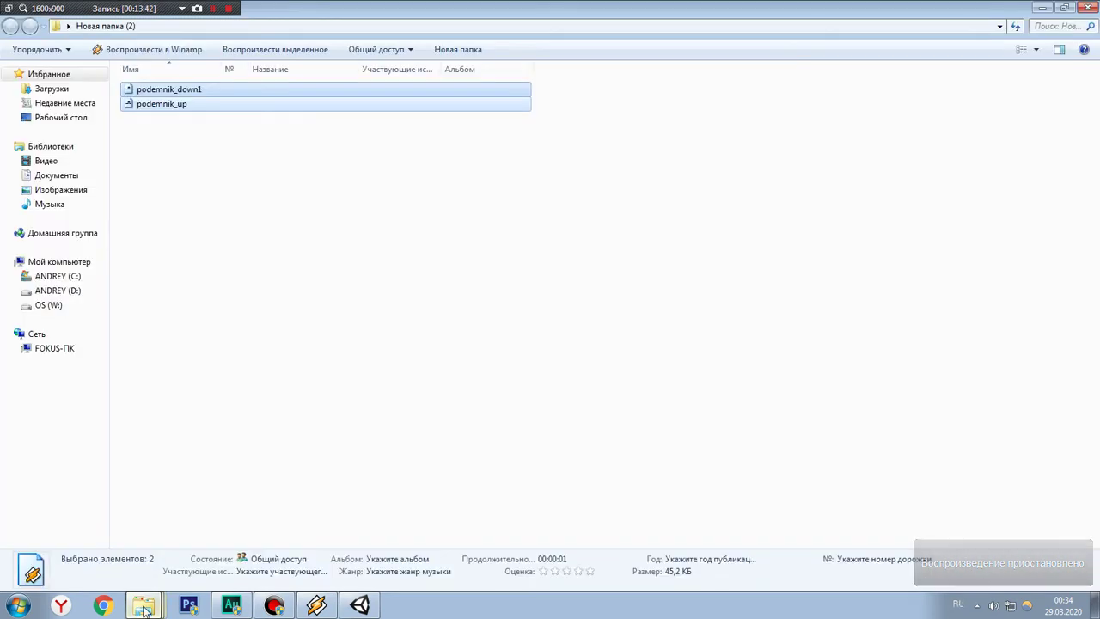
click(144, 605)
click(126, 532)
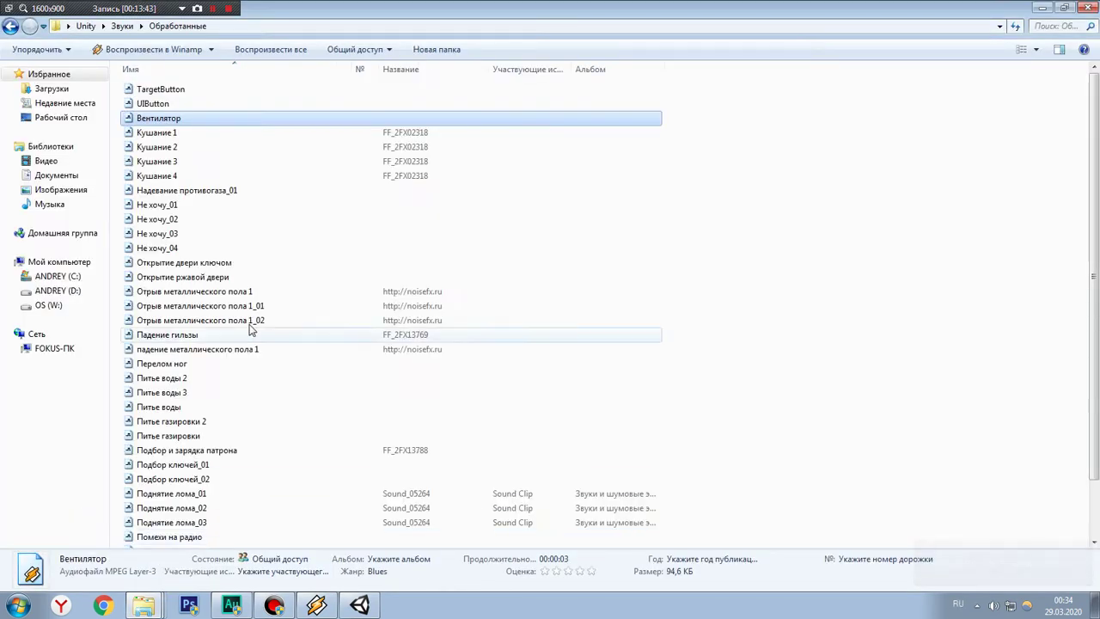
click(479, 292)
scroll(479, 292, down, 2)
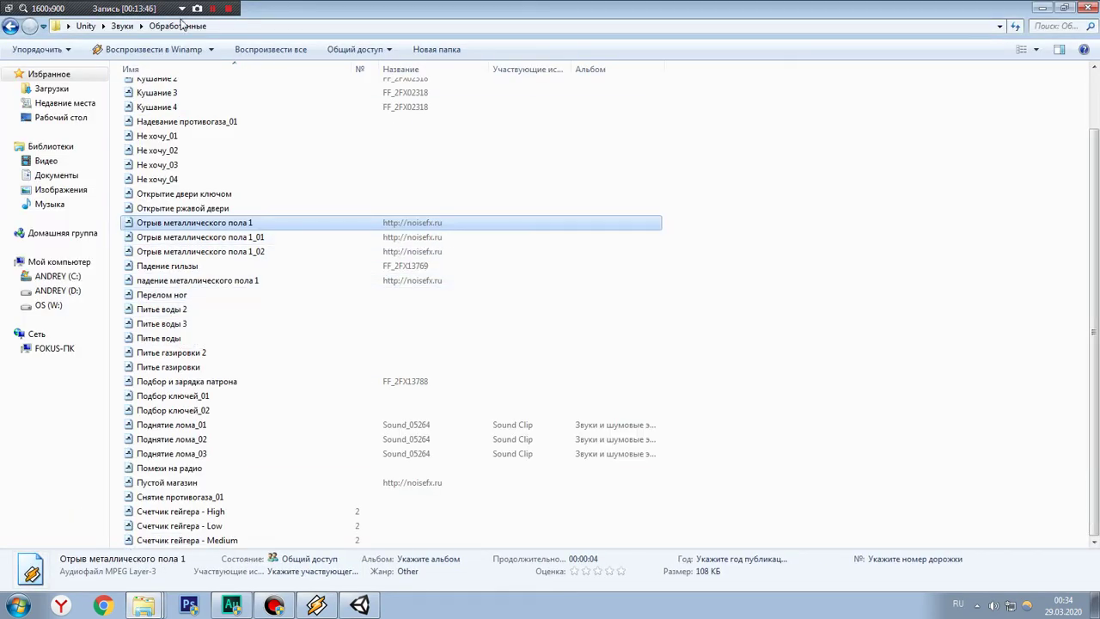
Step: Open the Не обработанные folder from Звуки and browse its 49 files, then return to Unity
click(125, 29)
click(153, 89)
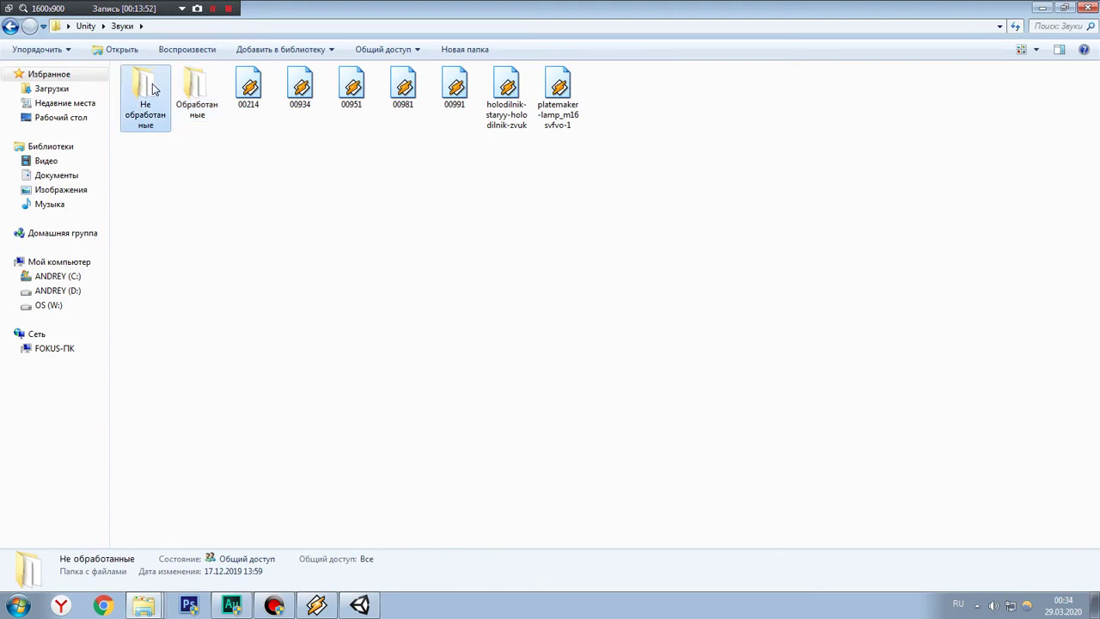
double_click(153, 89)
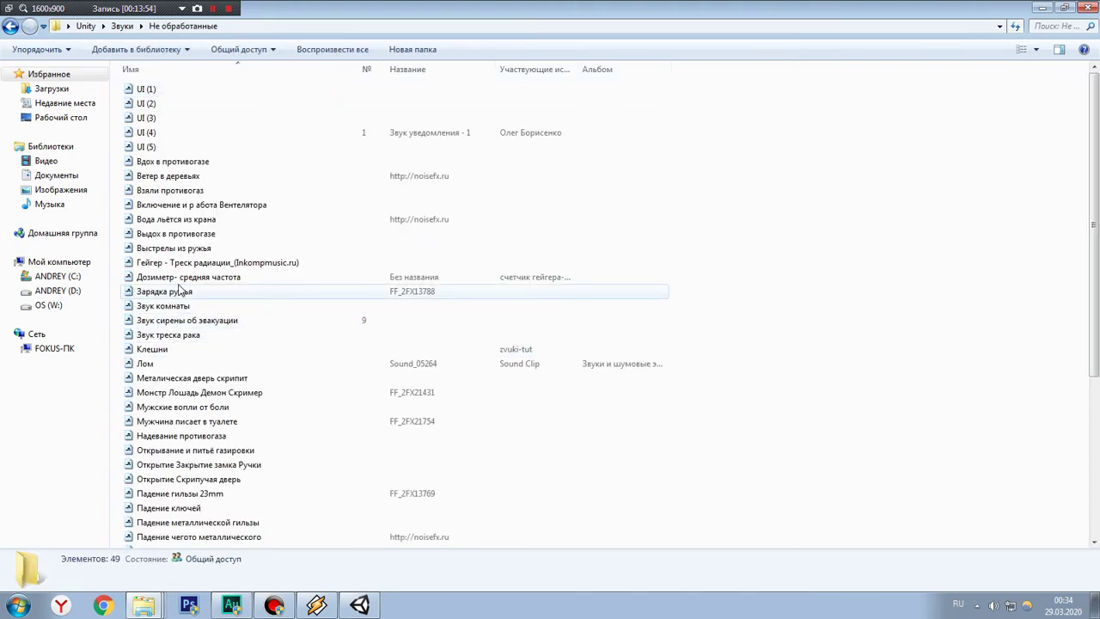
scroll(181, 291, down, 1)
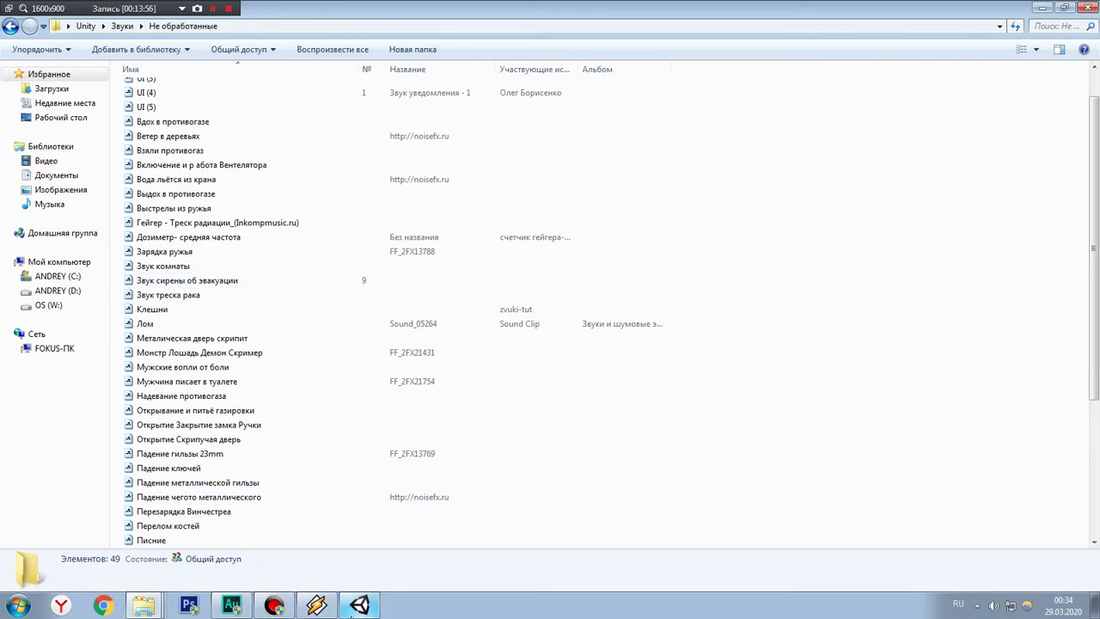
click(358, 610)
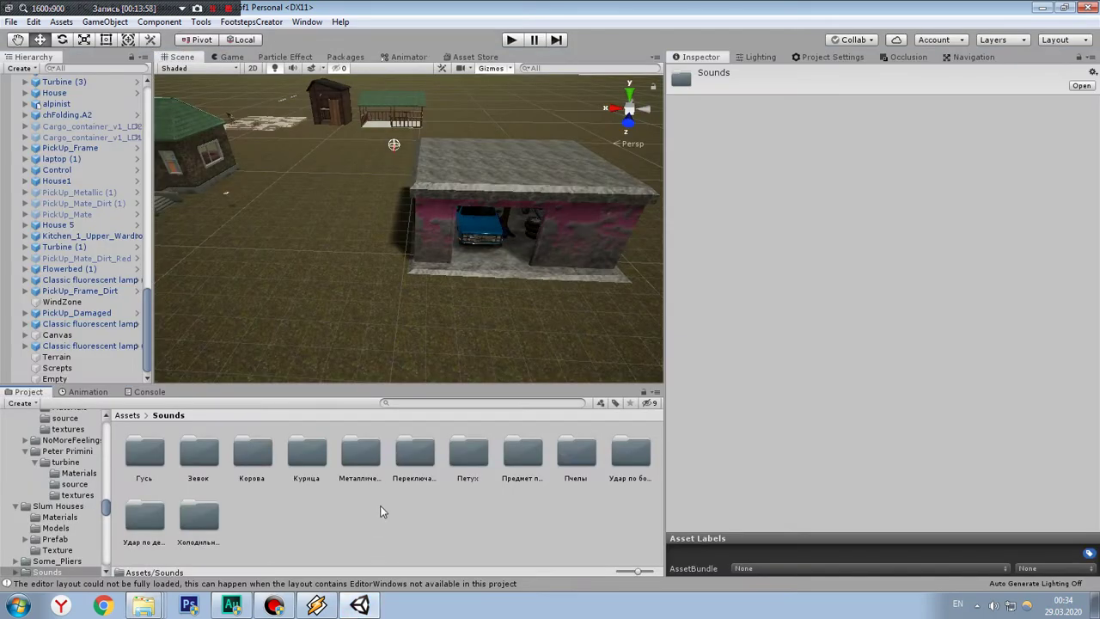
Step: Fly the Scene view past the green-roofed house, into the red garage, and back to the house
mouse_move(471, 268)
right_down()
mouse_move(327, 207)
mouse_move(183, 194)
right_up()
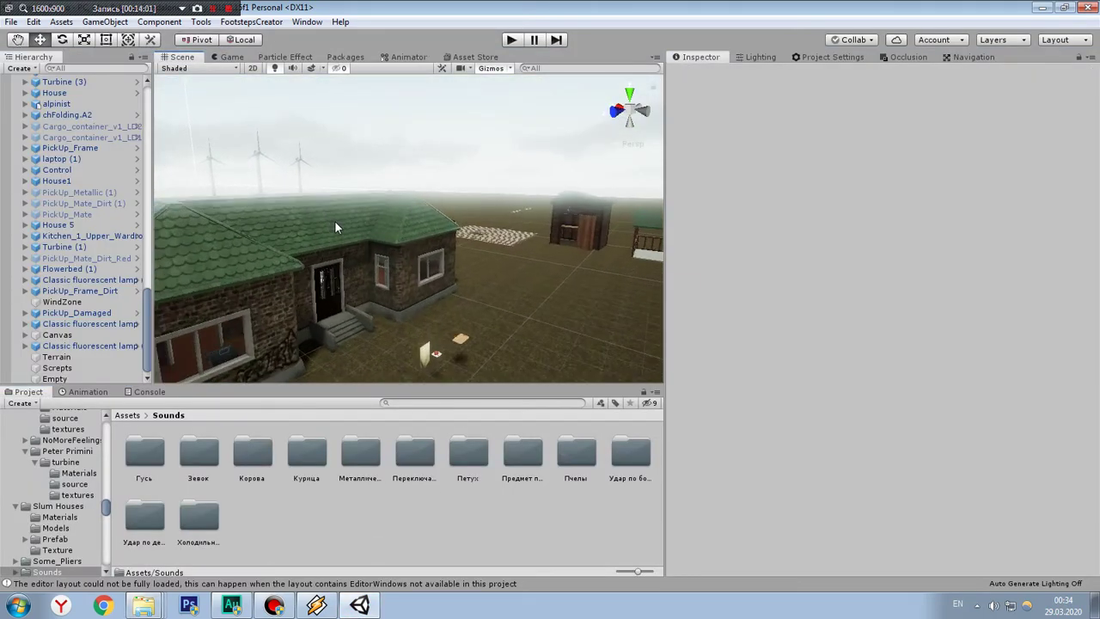
mouse_move(694, 276)
right_down()
mouse_move(459, 229)
mouse_move(409, 273)
right_up()
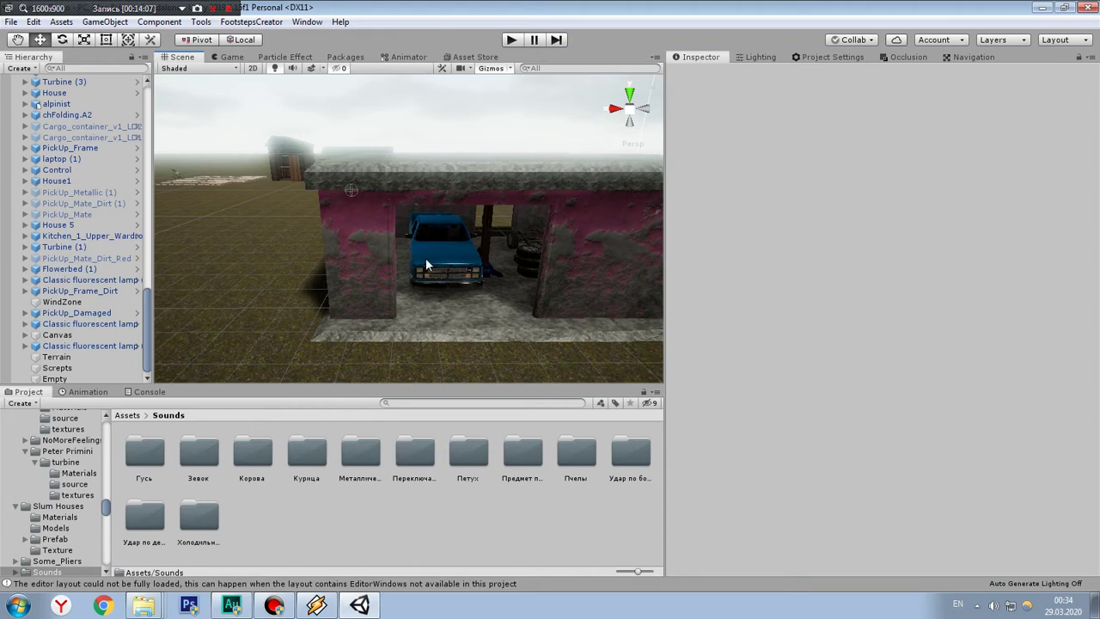
right_drag(426, 258, 420, 228)
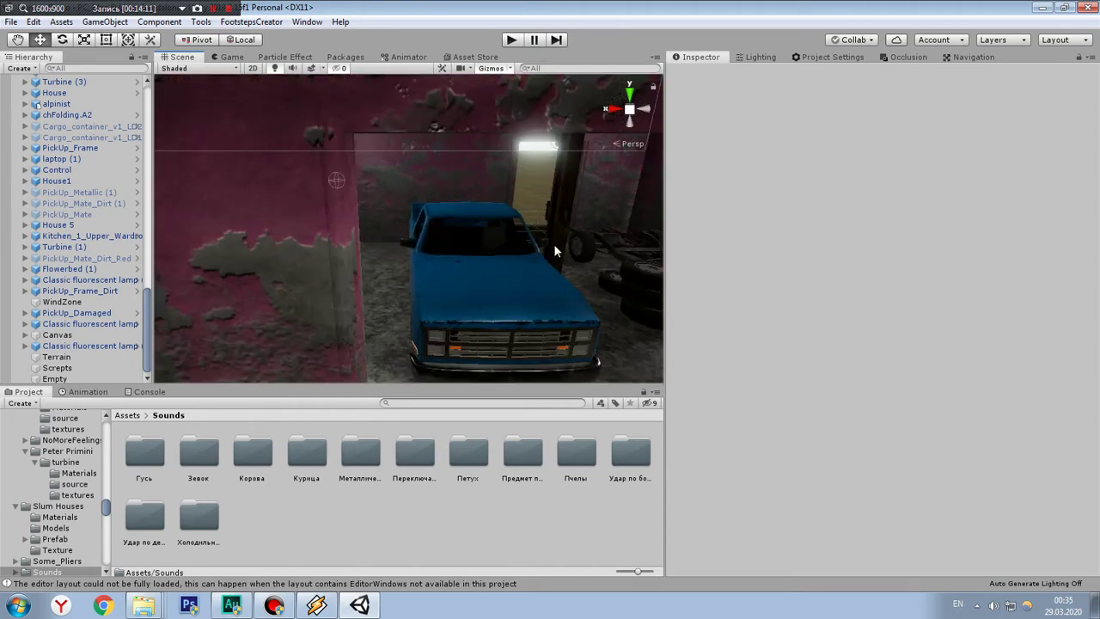
mouse_move(505, 306)
right_down()
mouse_move(419, 260)
mouse_move(649, 335)
mouse_move(468, 196)
mouse_move(452, 204)
right_up()
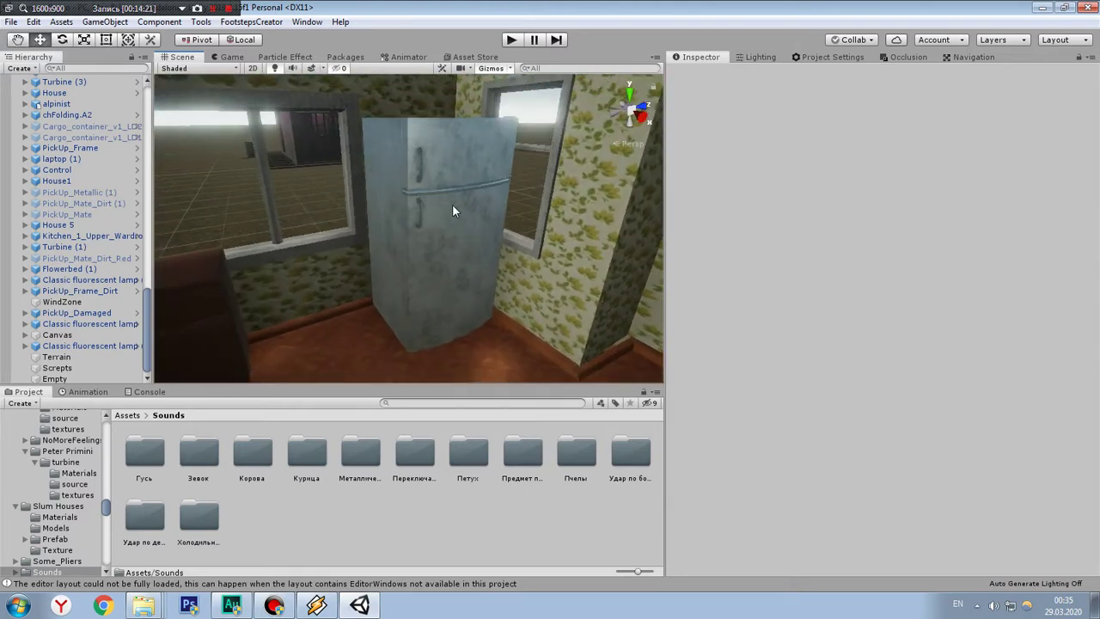
Step: Add an Audio Source to Wast_Fridge, undoing a mistaken Automatic LOD, and open the Холодильник folder
click(379, 155)
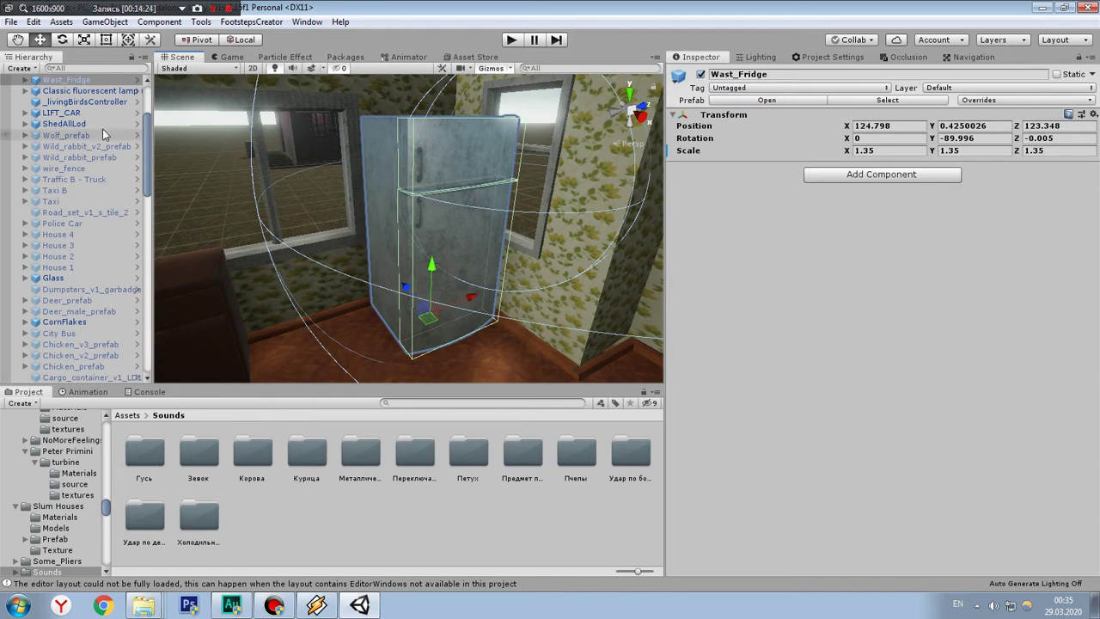
click(842, 175)
text(au)
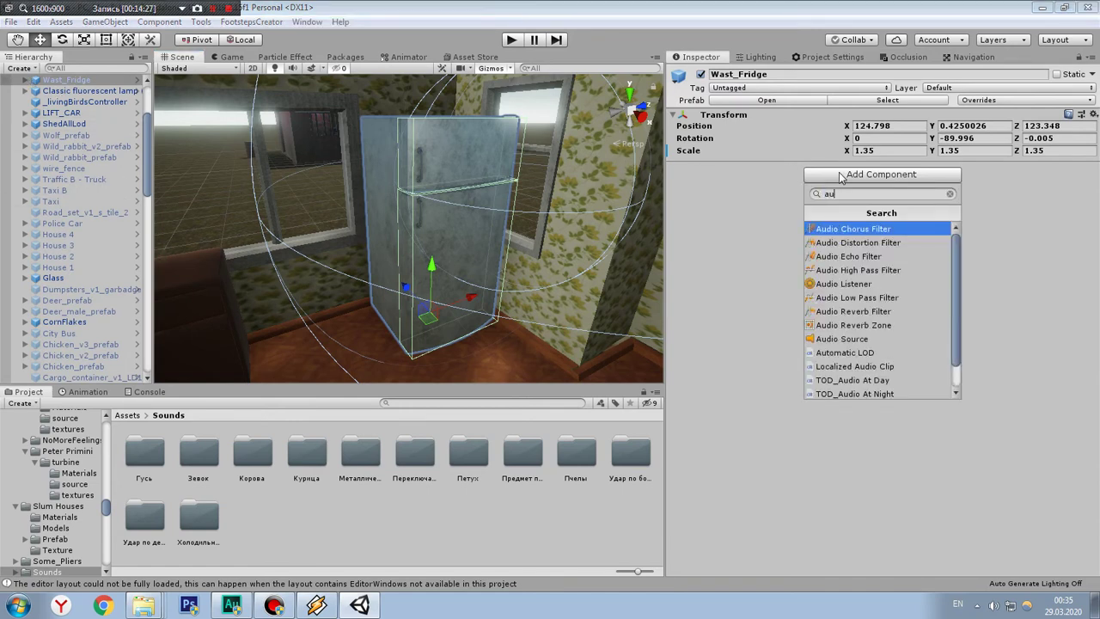
click(861, 349)
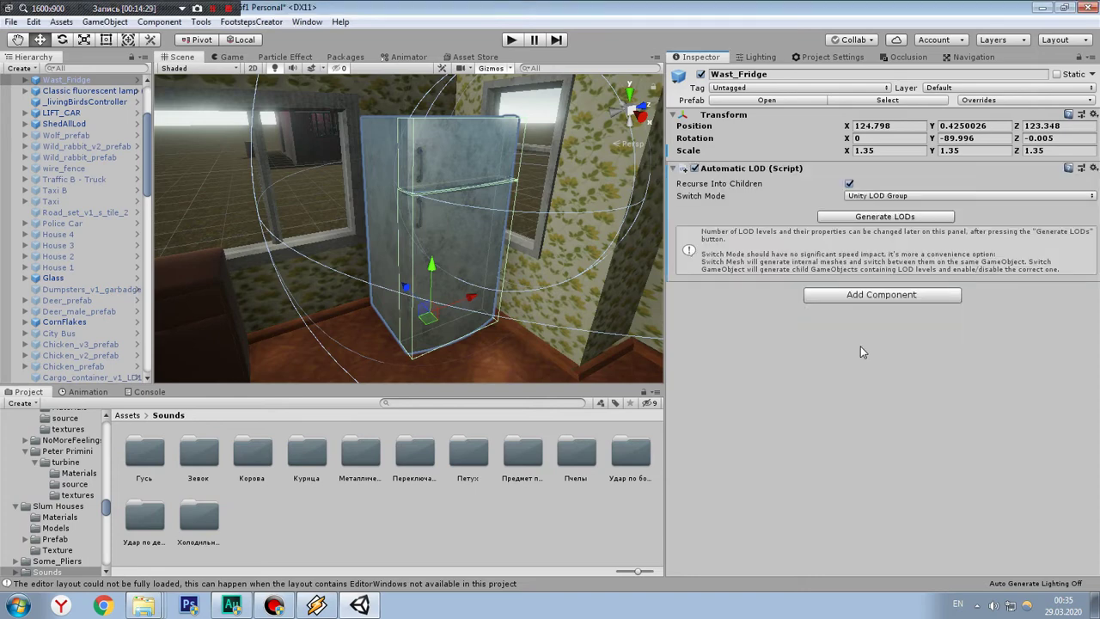
key(ctrl+z)
click(873, 176)
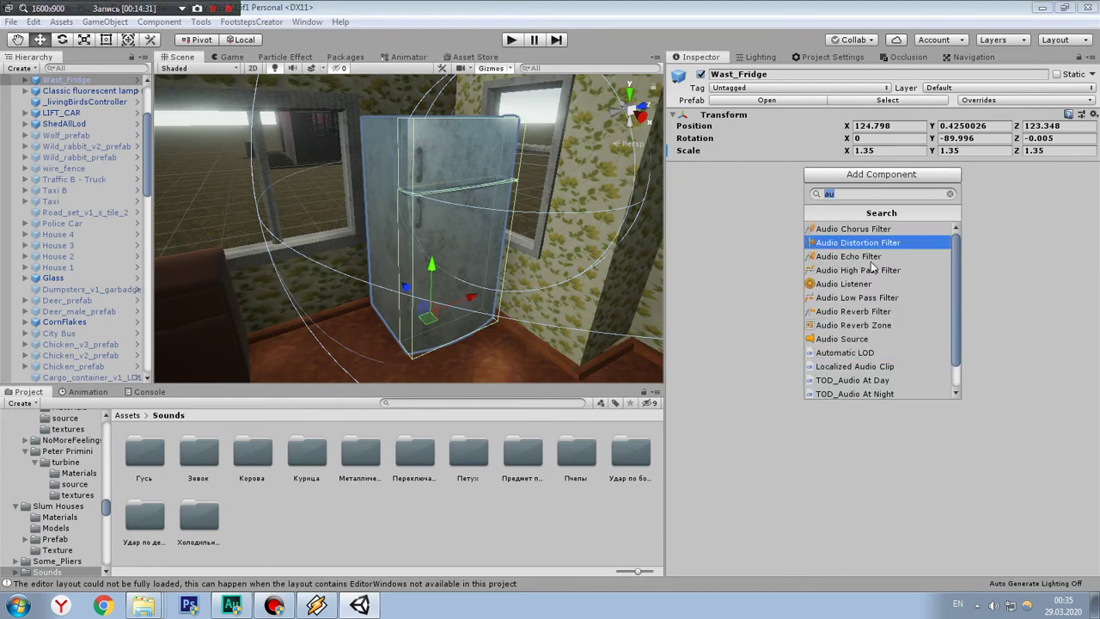
click(858, 344)
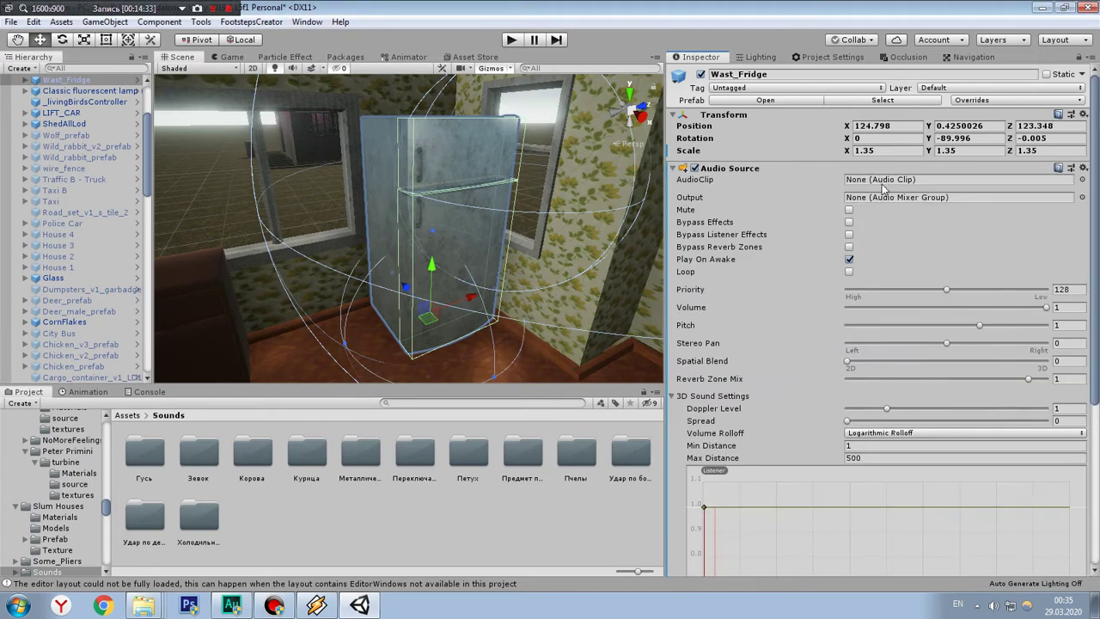
double_click(213, 530)
Step: Preview the Гул холодильника fridge hum clip, skipping near its end
click(137, 455)
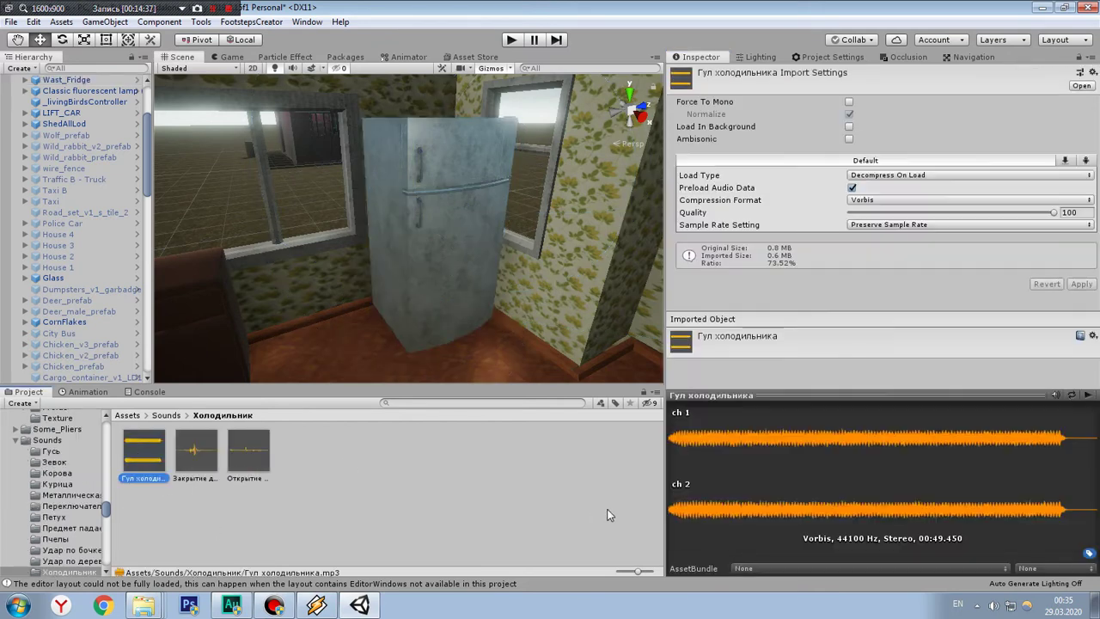
click(669, 454)
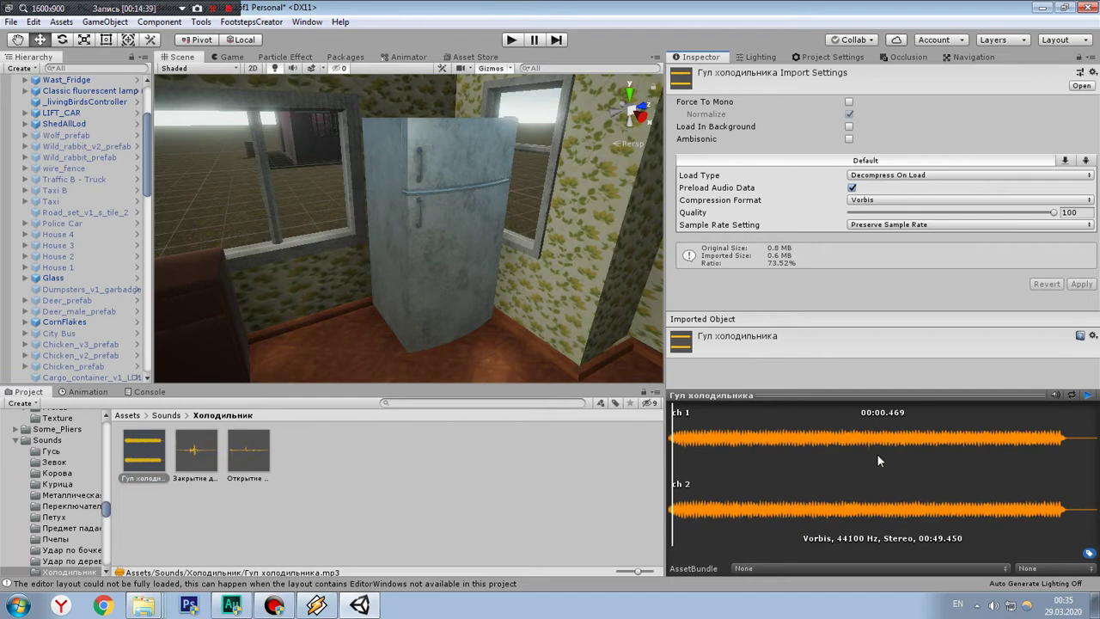
click(1051, 454)
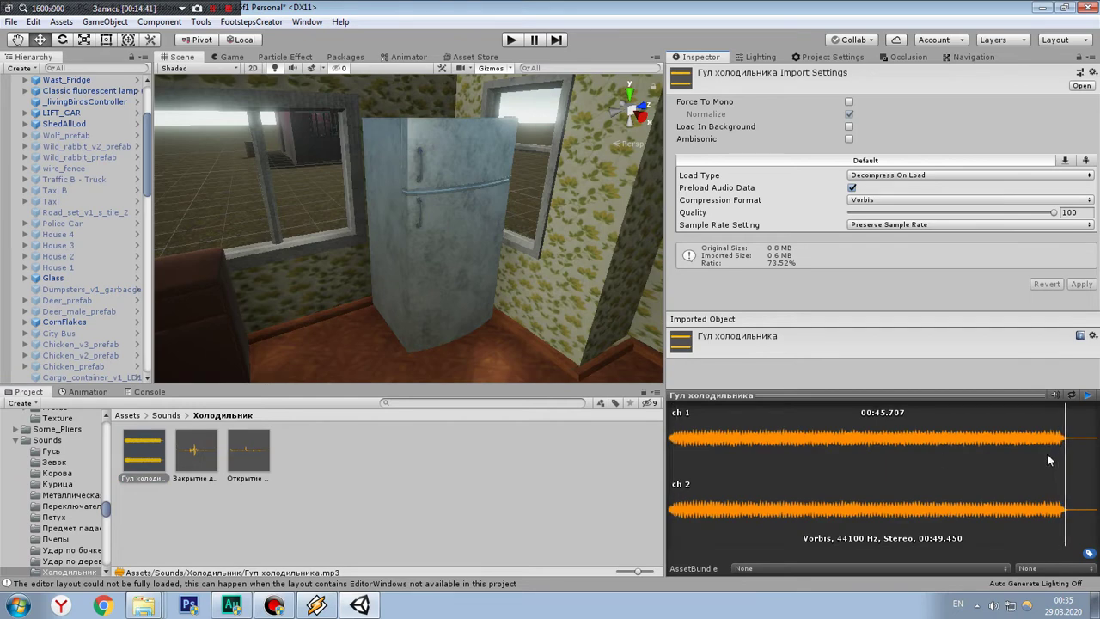
Step: Select all three Холодильник fridge clips together, including the door-opening clip
click(314, 498)
click(248, 451)
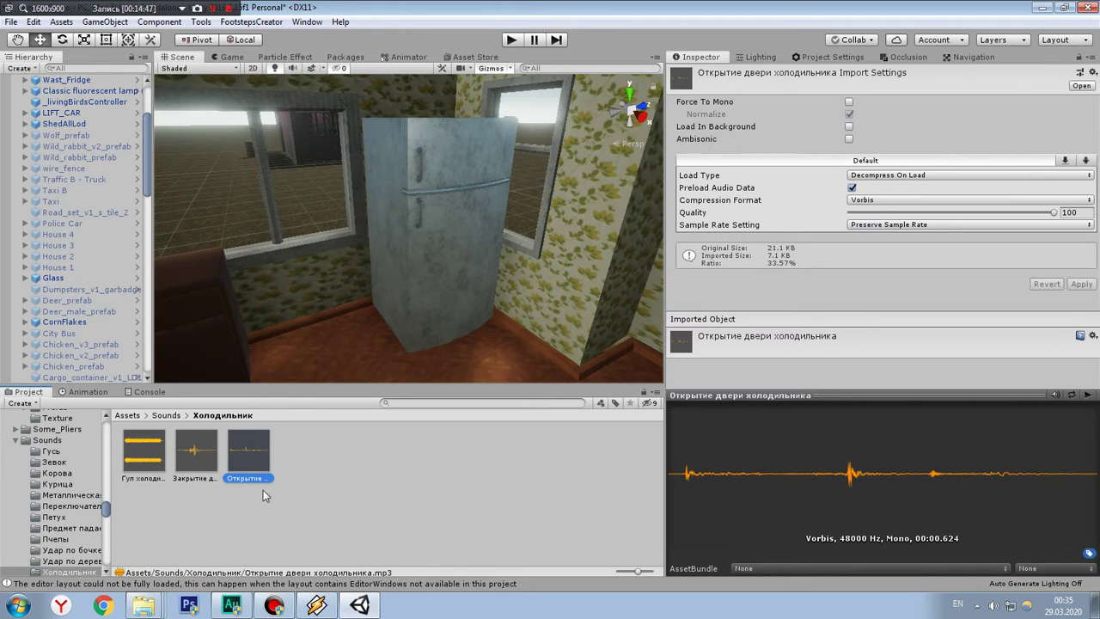
shift+click(145, 452)
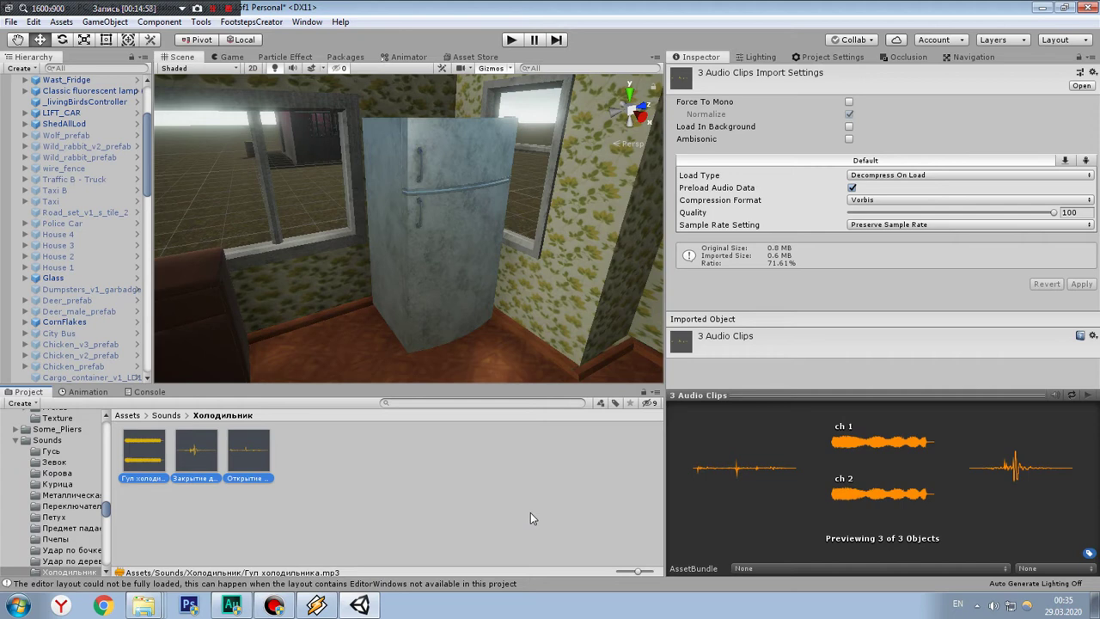
Step: Change the three fridge clips' compression format from Vorbis to ADPCM and apply
click(888, 177)
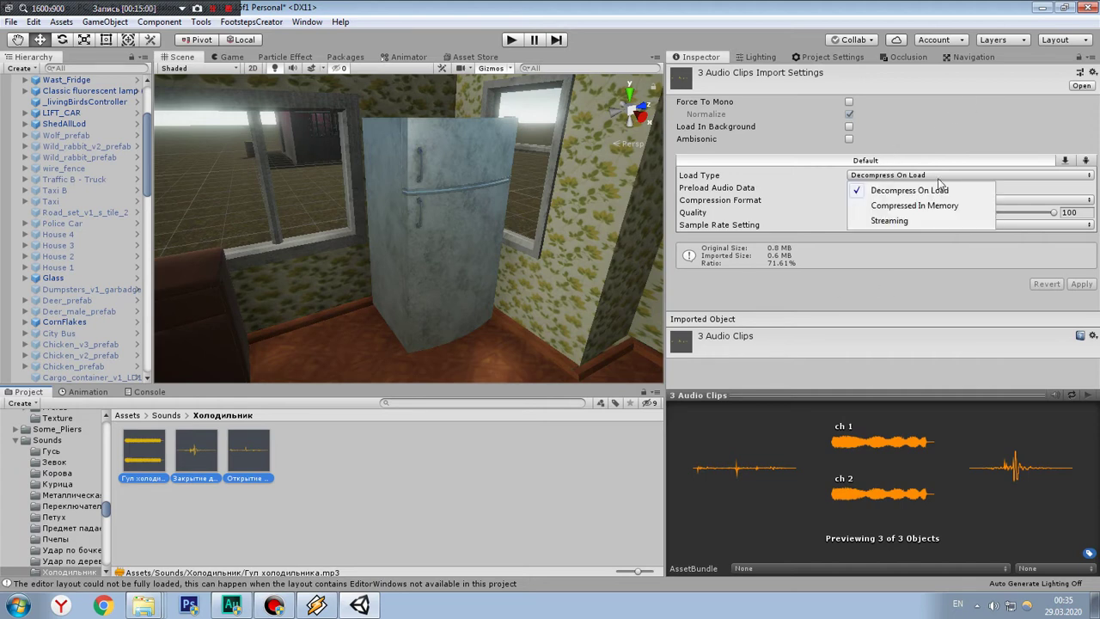
click(1024, 207)
click(1019, 201)
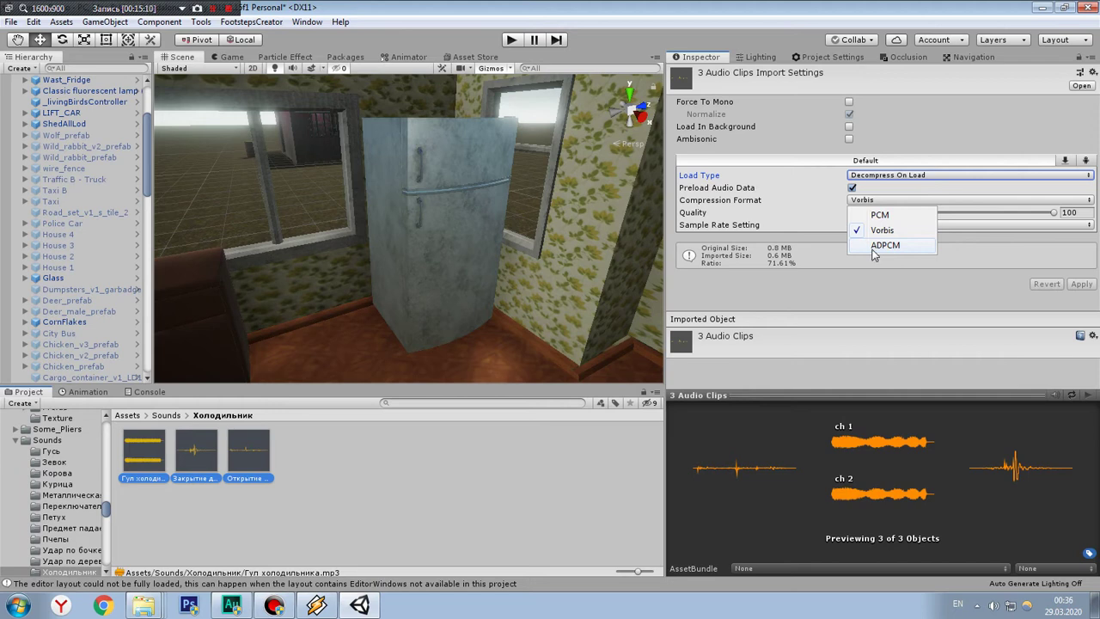
click(873, 248)
click(1080, 272)
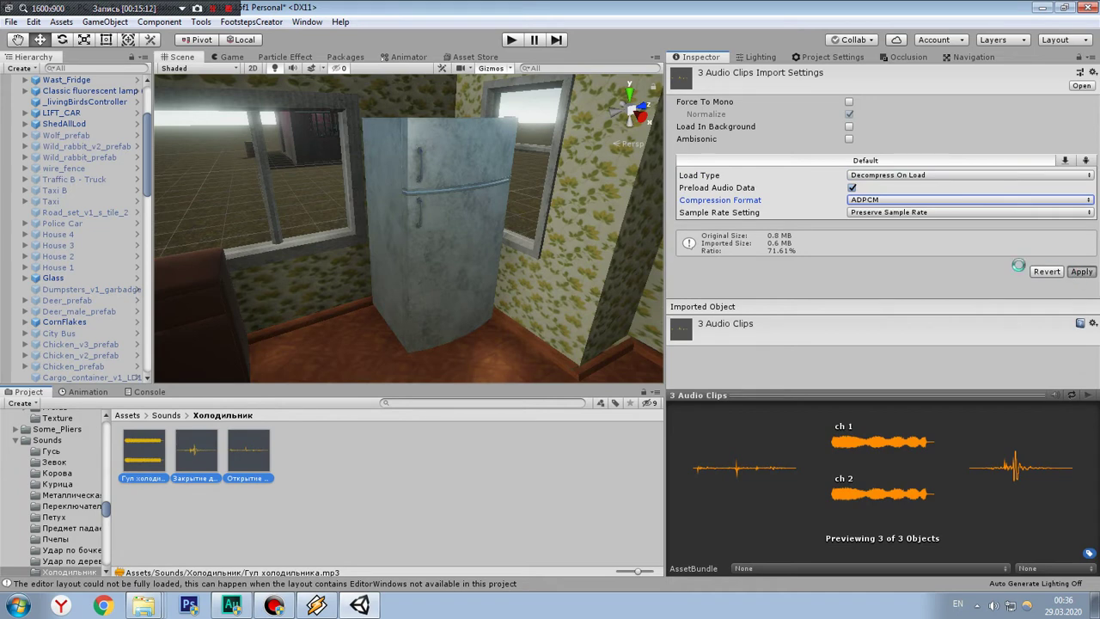
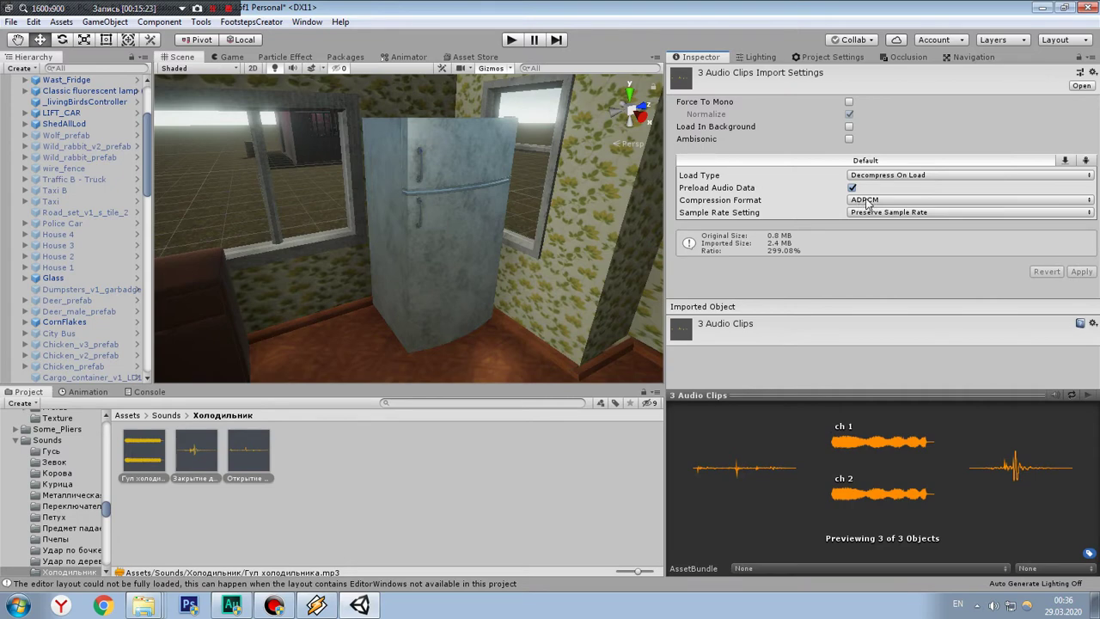
Step: Assign the Гул холодильника clip to Wast_Fridge's Audio Source and enable Loop
click(533, 495)
click(390, 176)
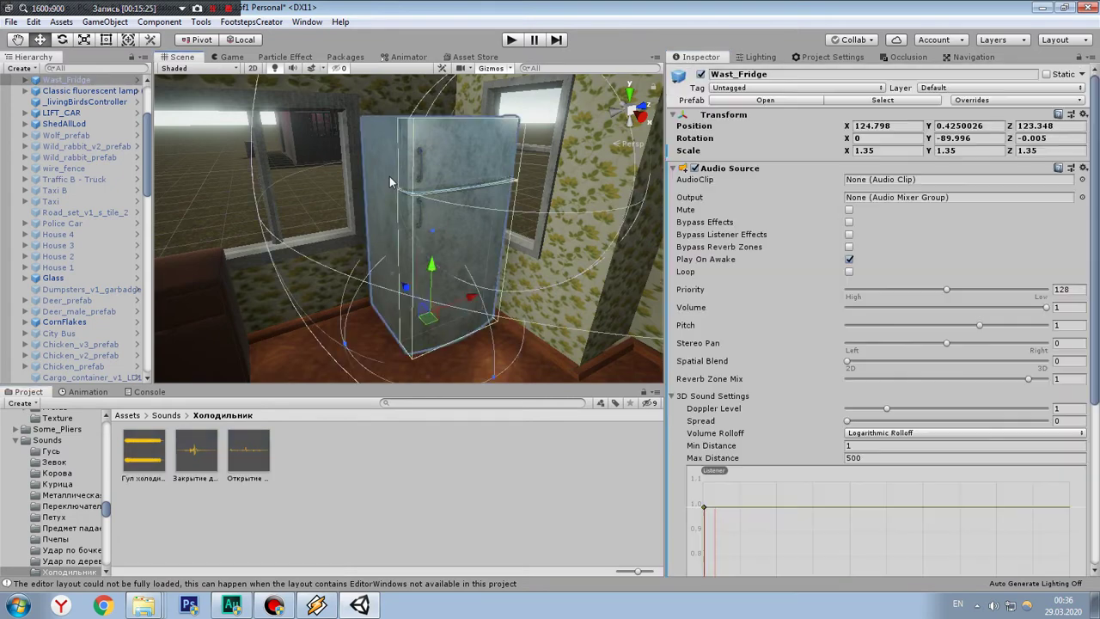
drag(143, 452, 878, 182)
click(849, 271)
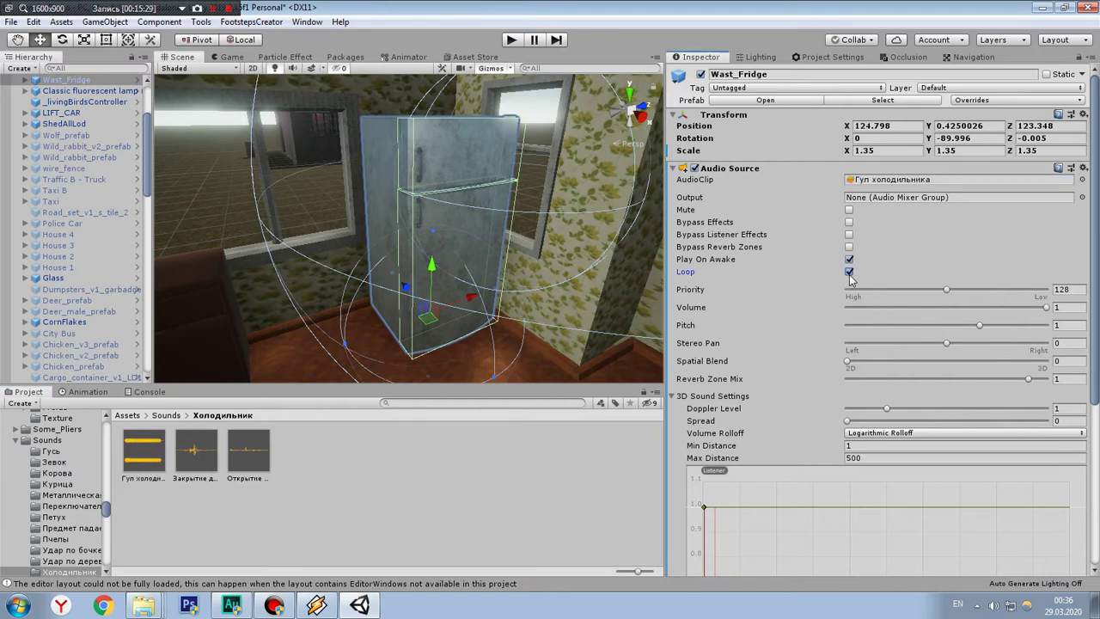
Step: Set the fridge hum's Spatial Blend to 0.9 and Max Distance to 4
click(1066, 362)
text(9)
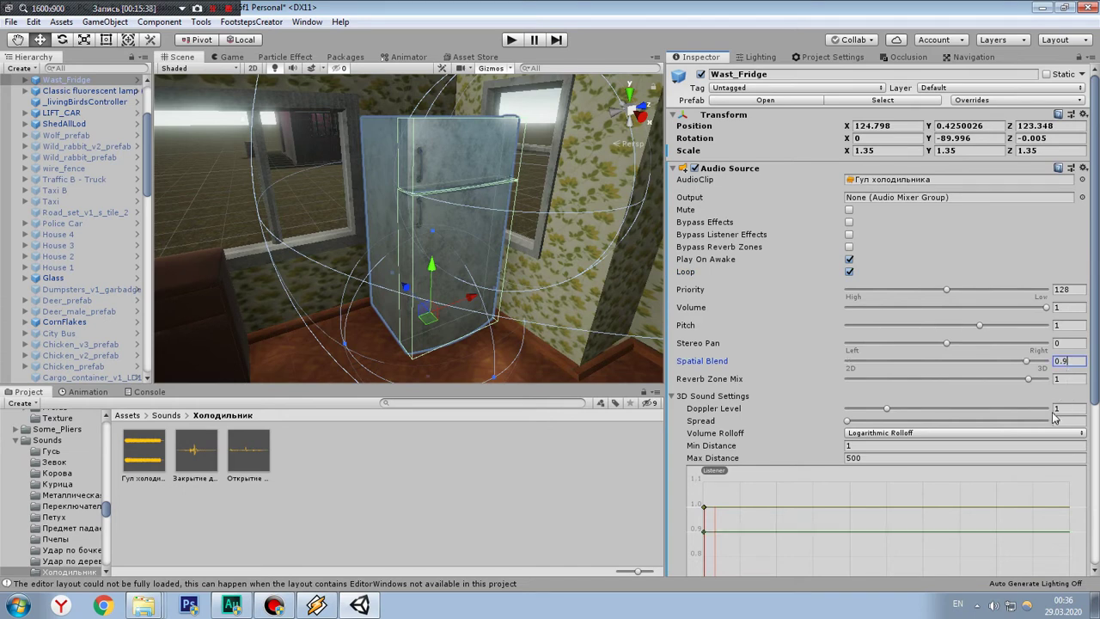
click(880, 458)
text(3)
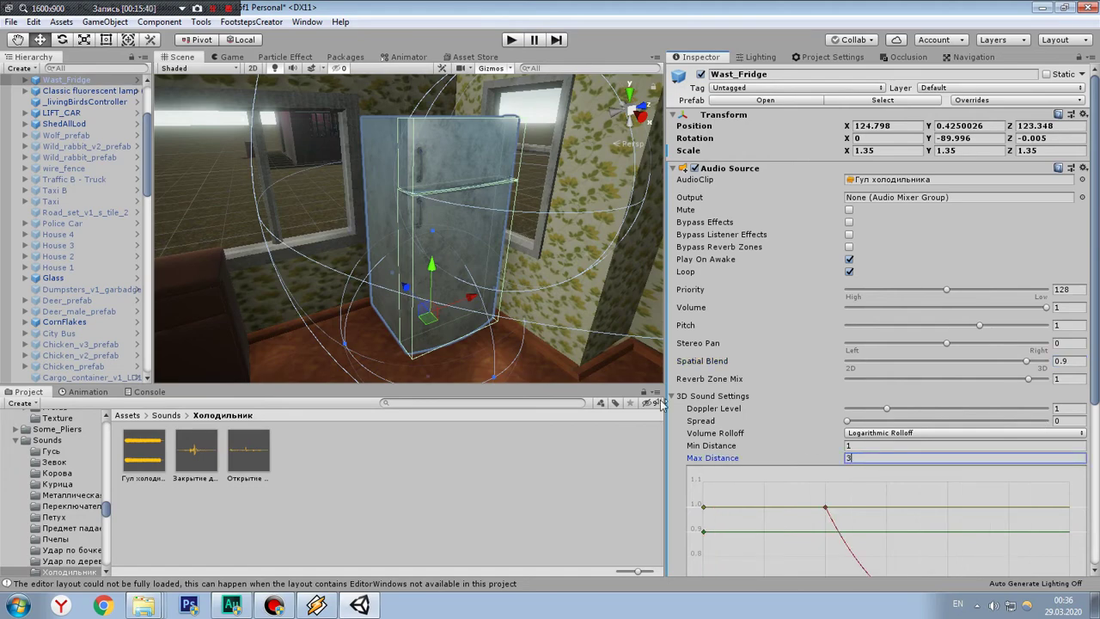
scroll(466, 281, down, 5)
right_drag(467, 281, 470, 265)
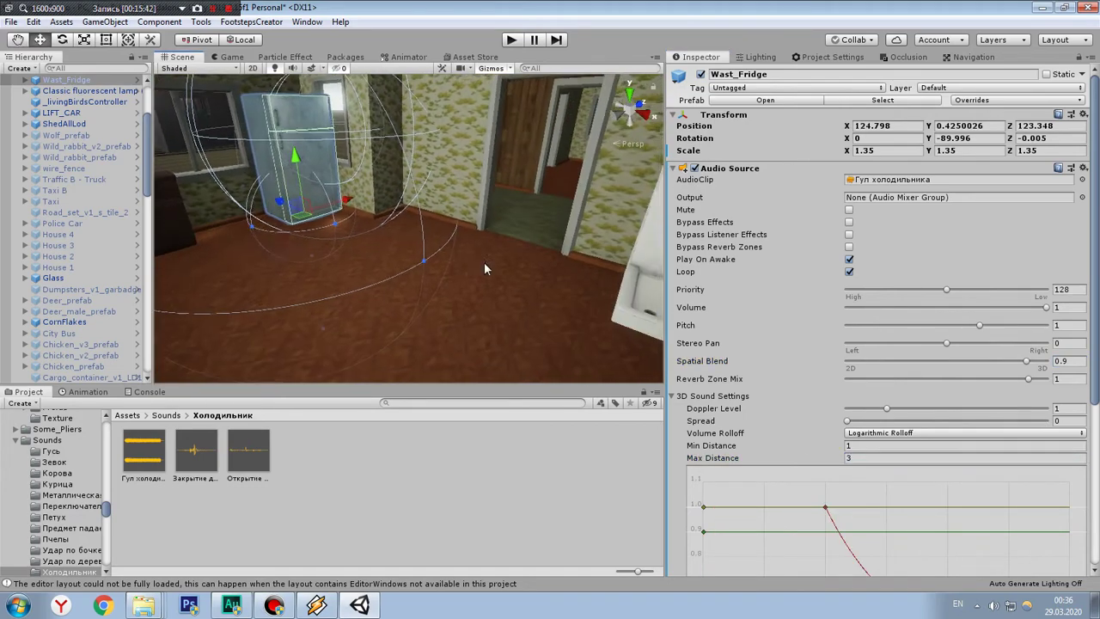
drag(830, 458, 830, 457)
text(5)
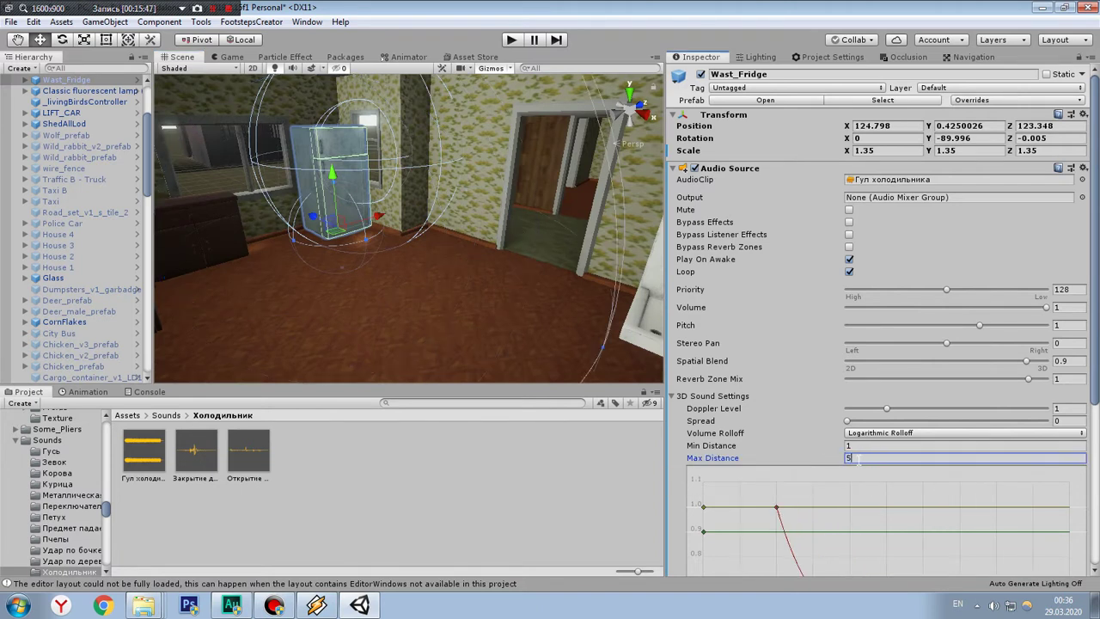
text(4)
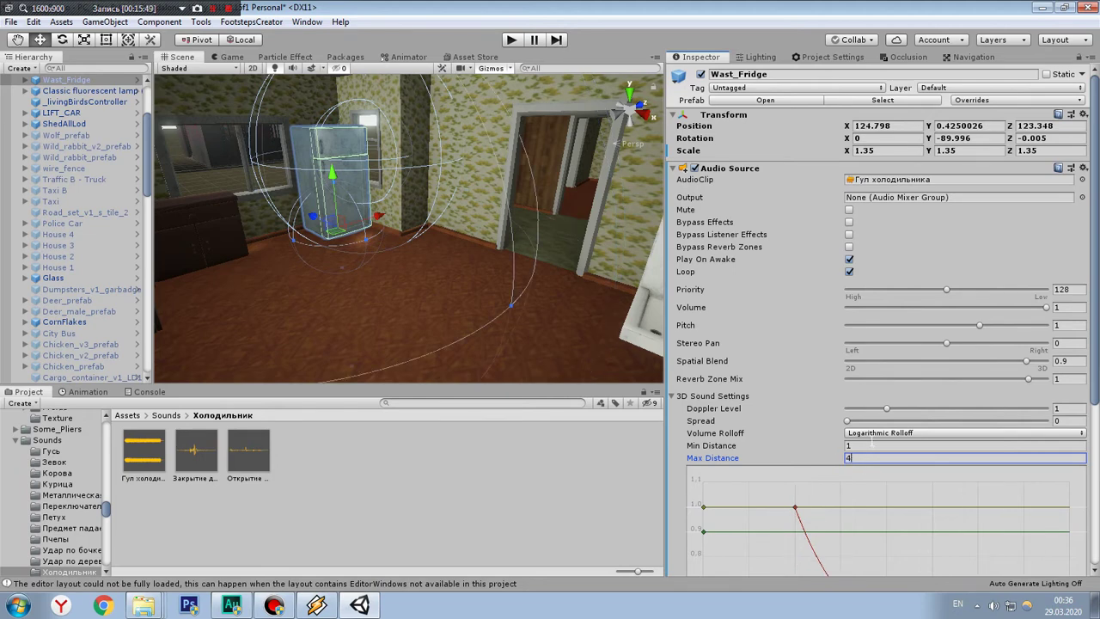
Step: Switch Volume Rolloff to Linear and set Volume to 0.4
click(877, 433)
click(885, 468)
right_drag(560, 333, 516, 335)
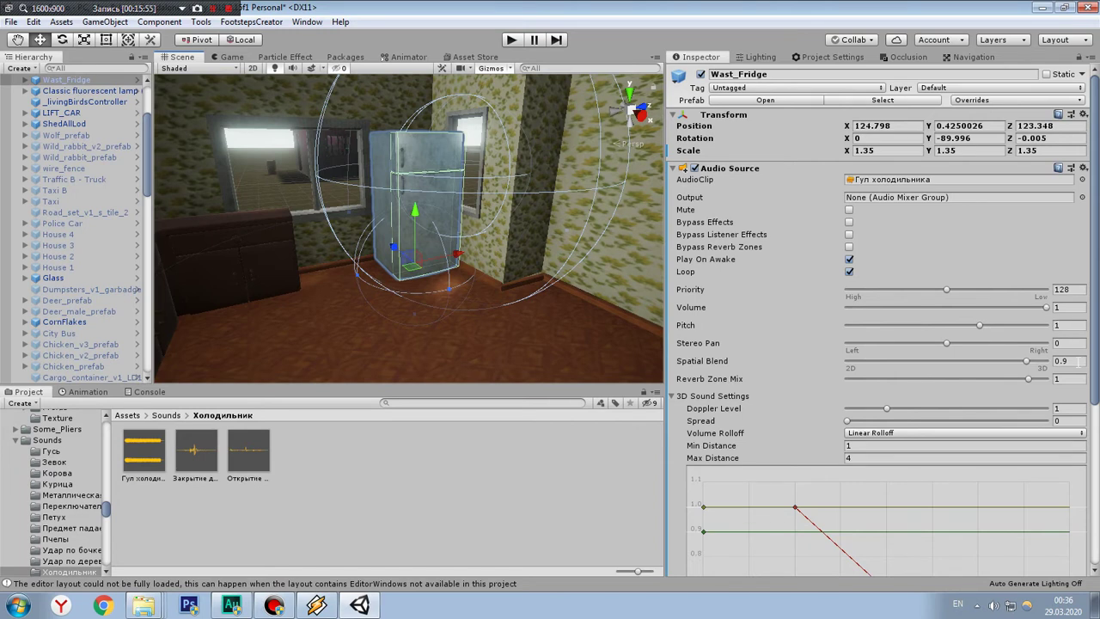
click(1063, 307)
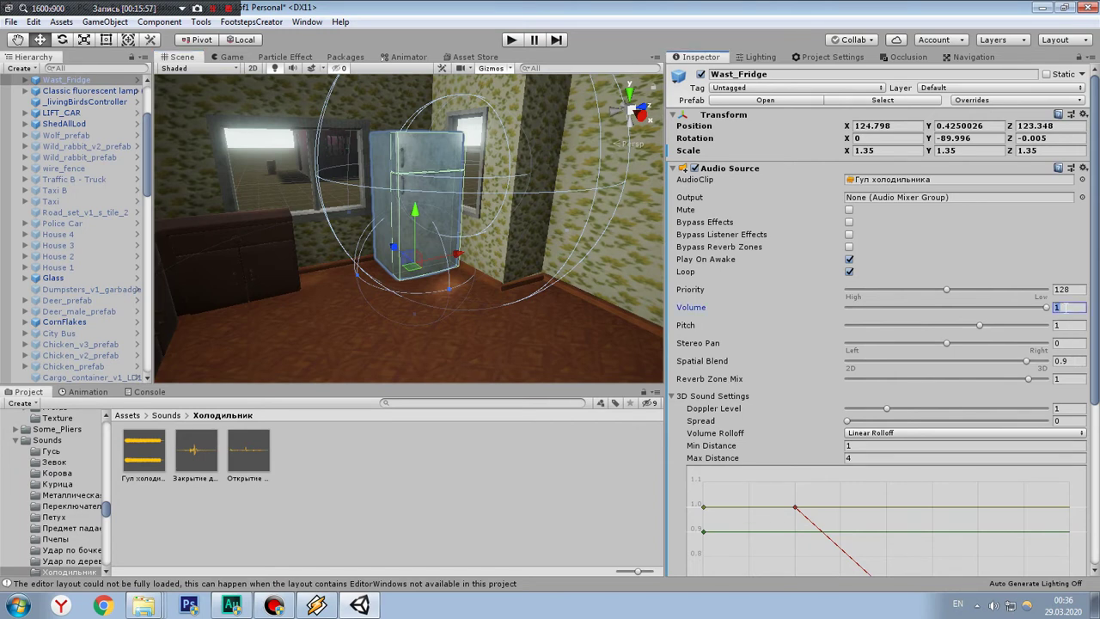
text(0.)
text(4)
Step: Assign the Открытие двери холодильника clip to the lower fridge door's pivot object
click(480, 249)
scroll(481, 224, up, 5)
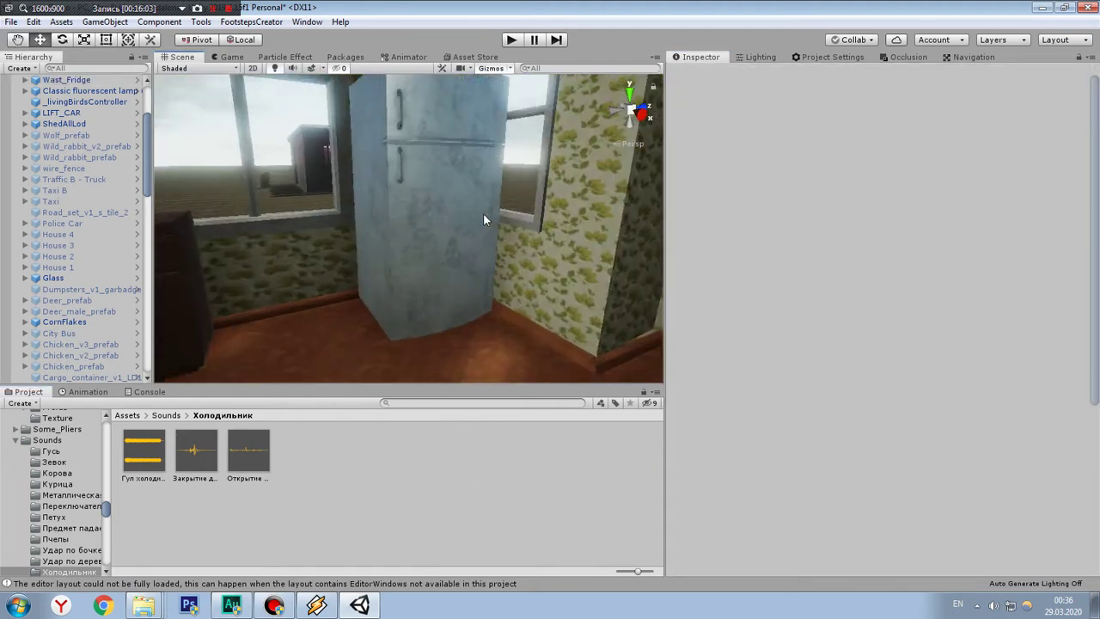
click(472, 214)
scroll(472, 214, down, 5)
click(472, 203)
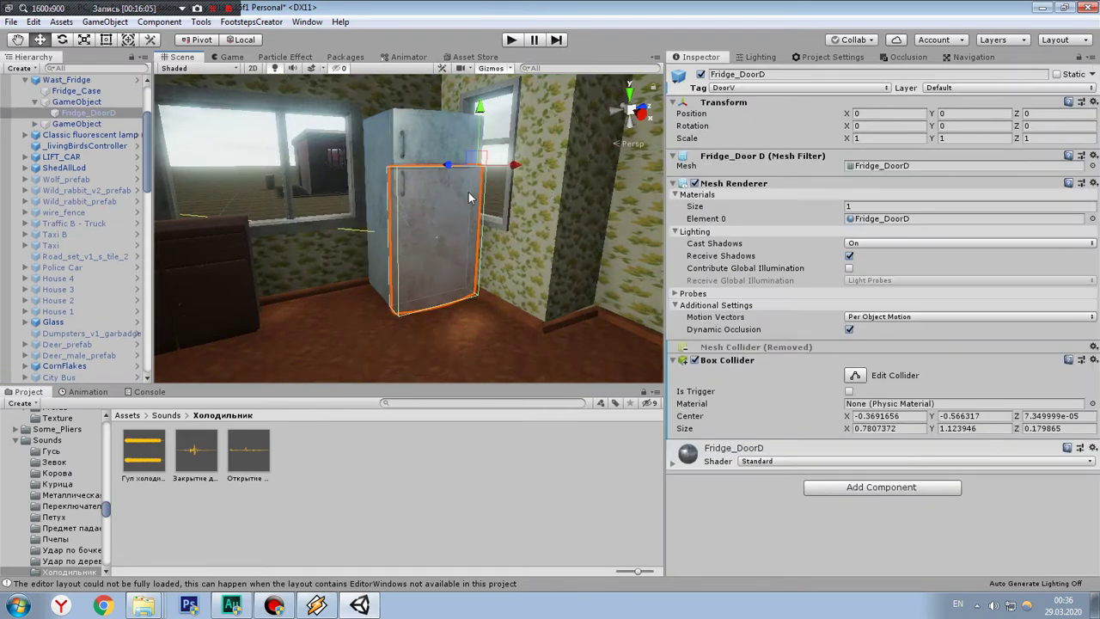
click(95, 102)
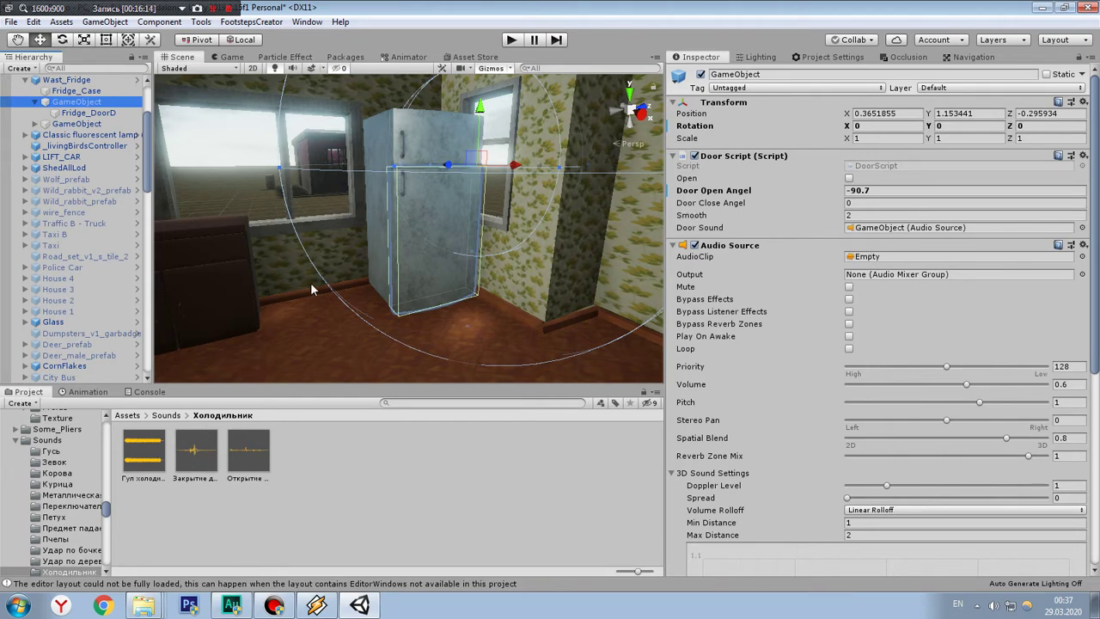
mouse_move(248, 452)
mouse_down()
mouse_move(885, 286)
mouse_move(881, 258)
mouse_up()
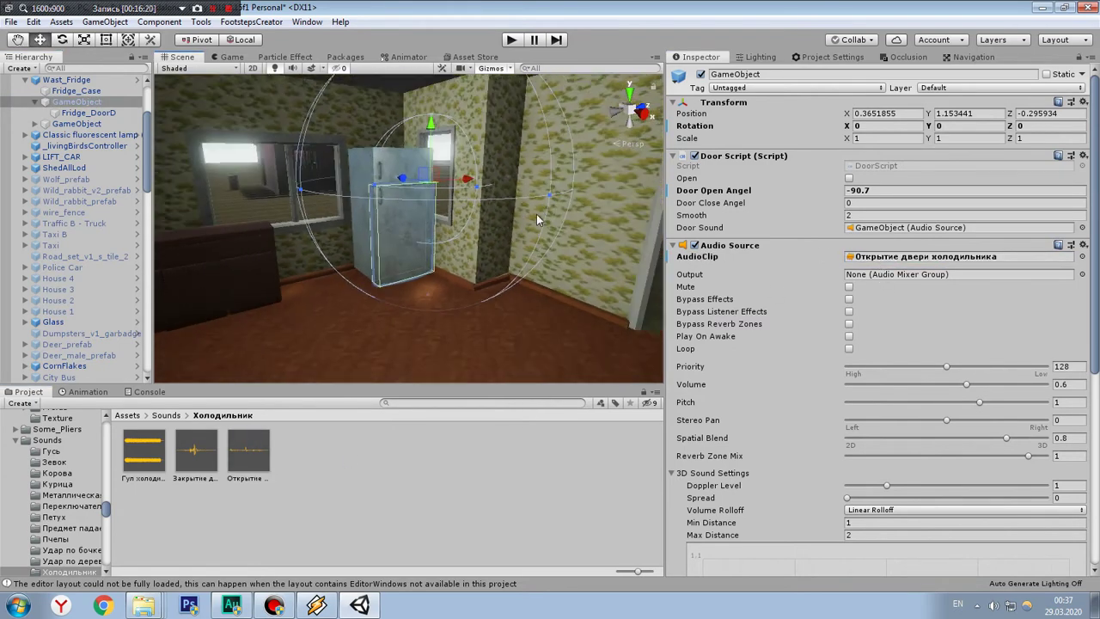
Step: Assign the same door-opening clip to the upper fridge door's pivot object
alt+drag(553, 202, 424, 212)
click(431, 211)
click(431, 211)
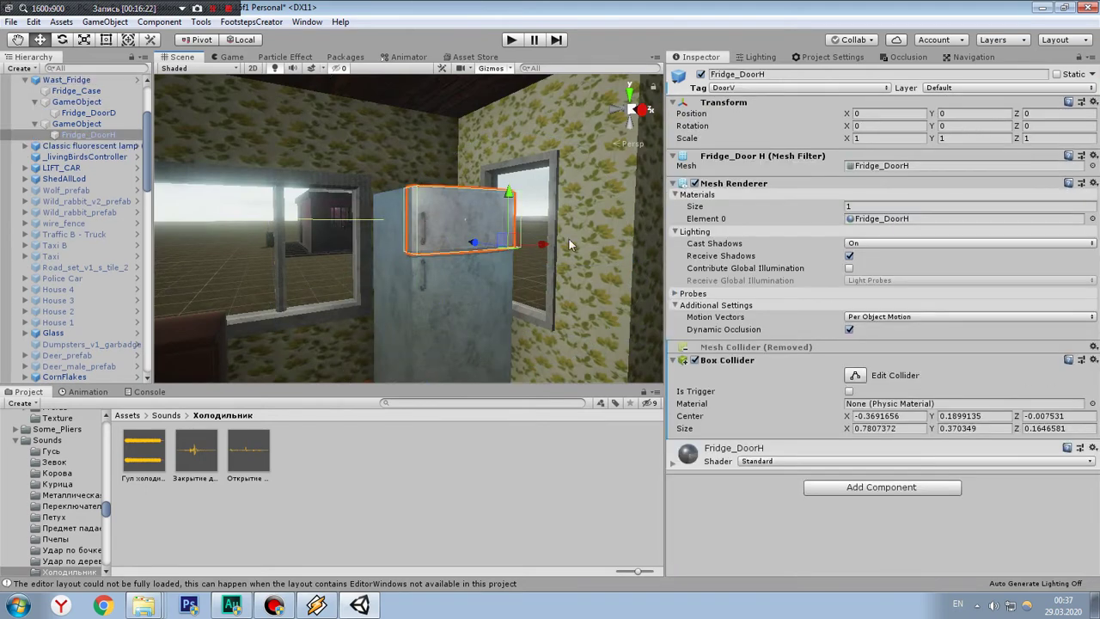
click(90, 128)
mouse_move(249, 450)
mouse_down()
mouse_move(887, 228)
mouse_move(894, 256)
mouse_up()
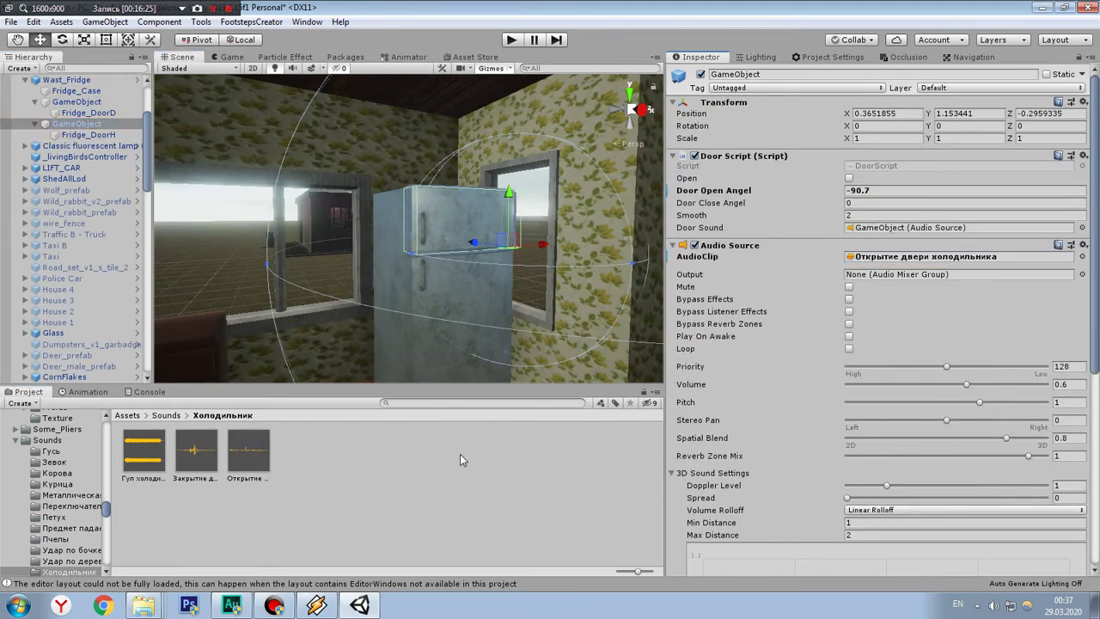
click(438, 481)
Step: Open the Sounds/Переключатель радио folder and play its switch clip
scroll(280, 206, down, 5)
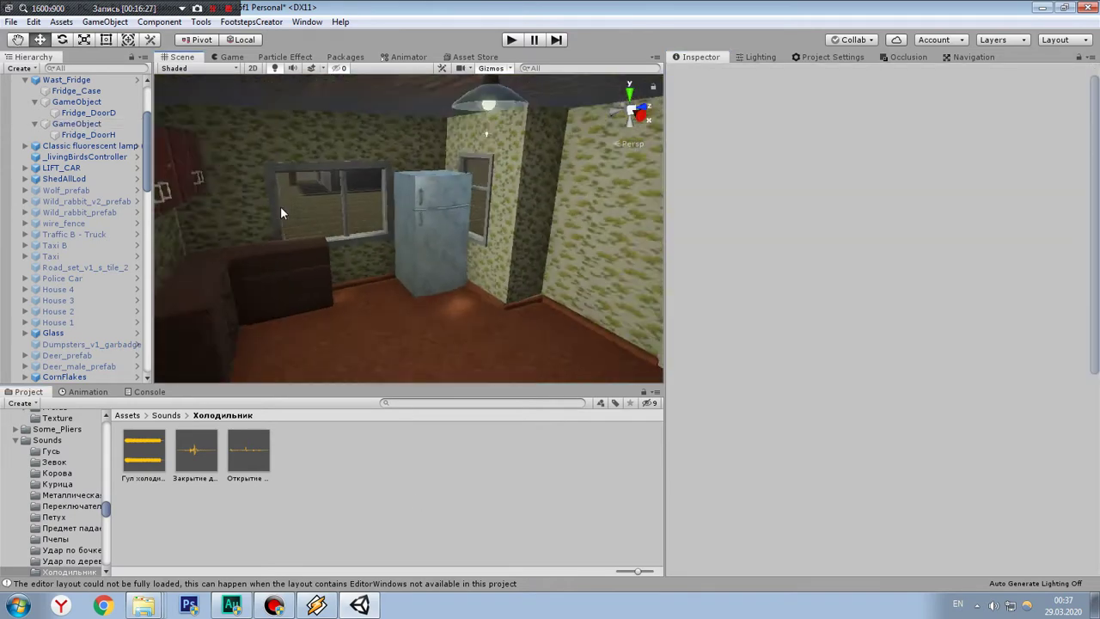
scroll(293, 211, down, 2)
mouse_move(293, 209)
alt+mouse_down()
mouse_move(304, 200)
mouse_move(185, 417)
alt+mouse_up()
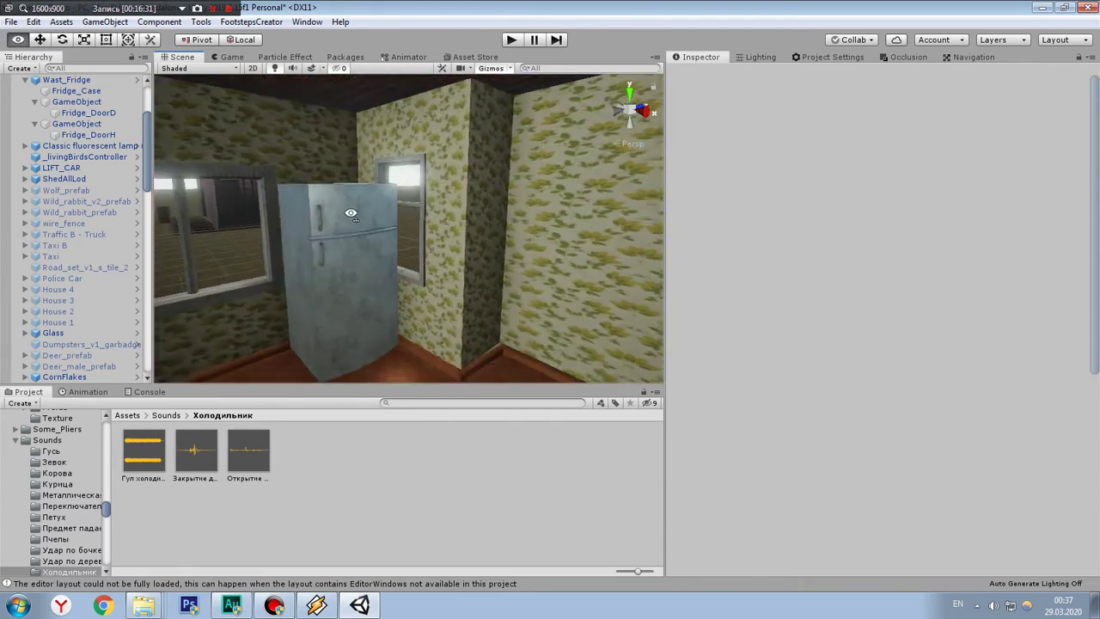
click(181, 416)
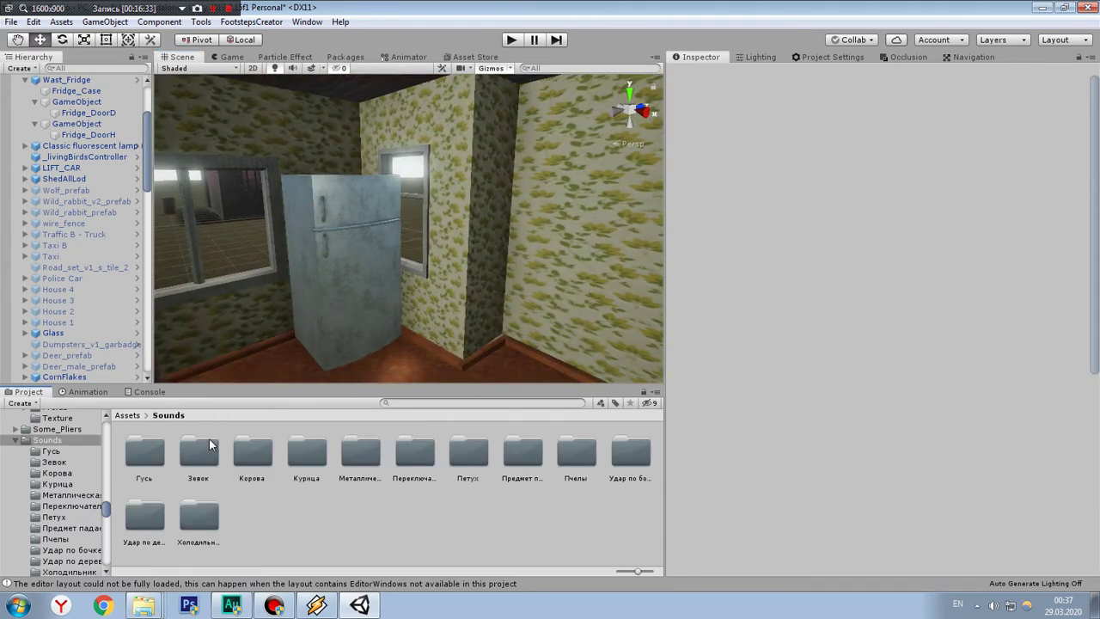
click(348, 463)
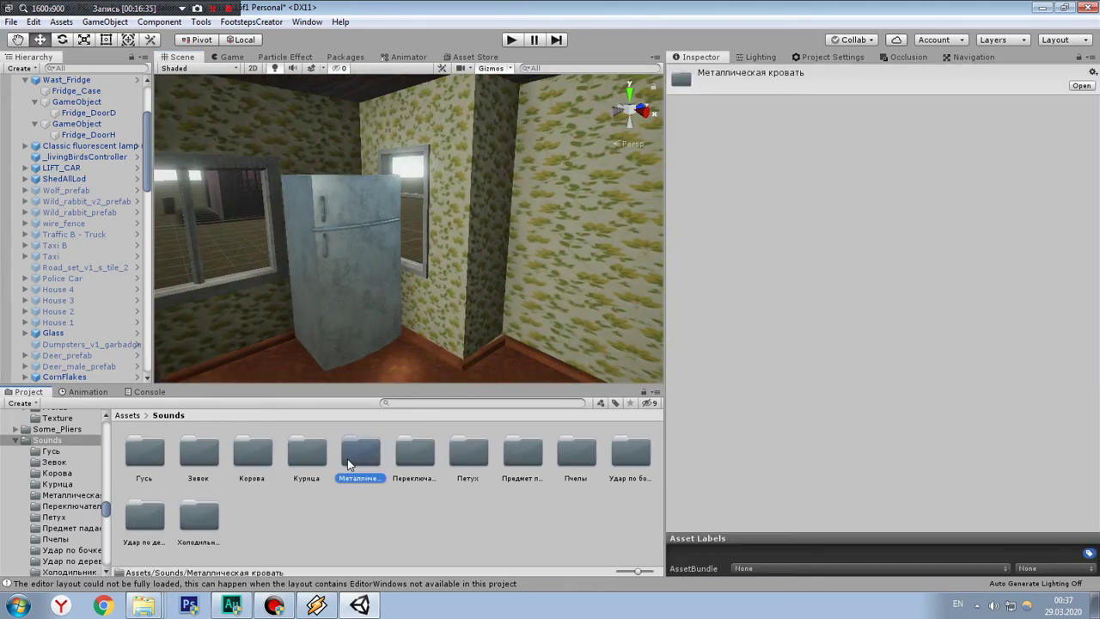
click(379, 541)
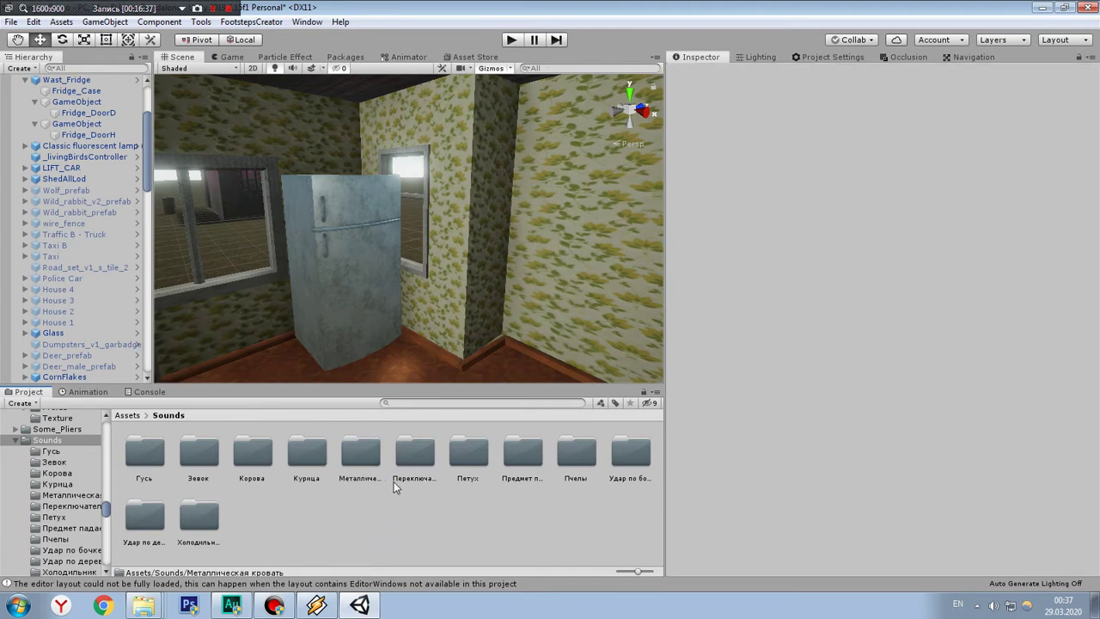
double_click(411, 466)
click(696, 498)
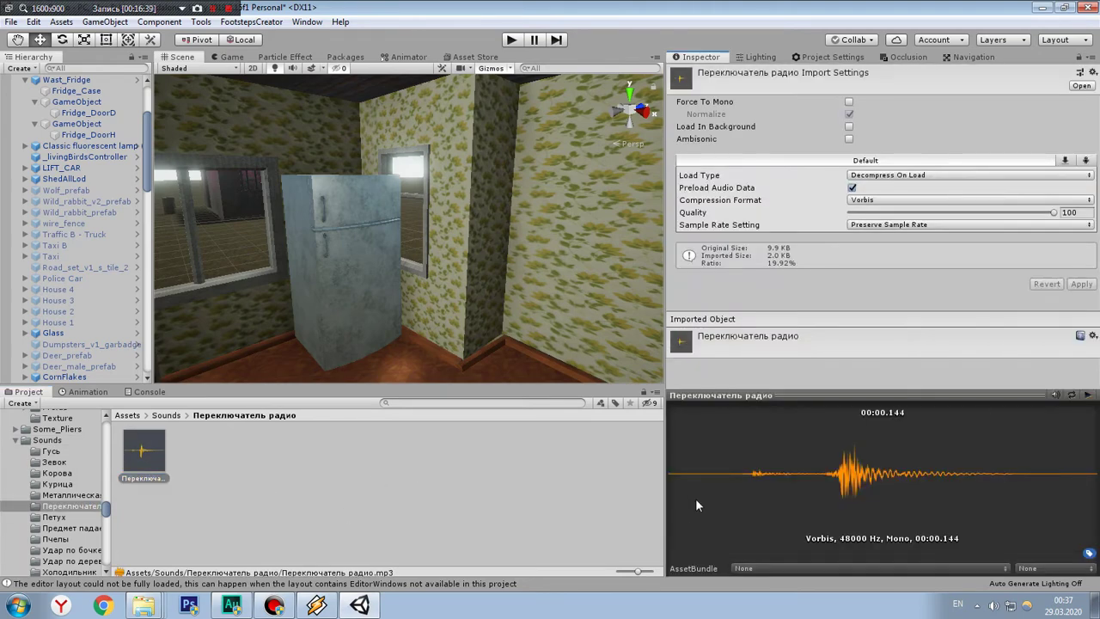
Step: Preview the Переключатель радио.mp3 clip several times, including on repeat
scroll(465, 253, down, 5)
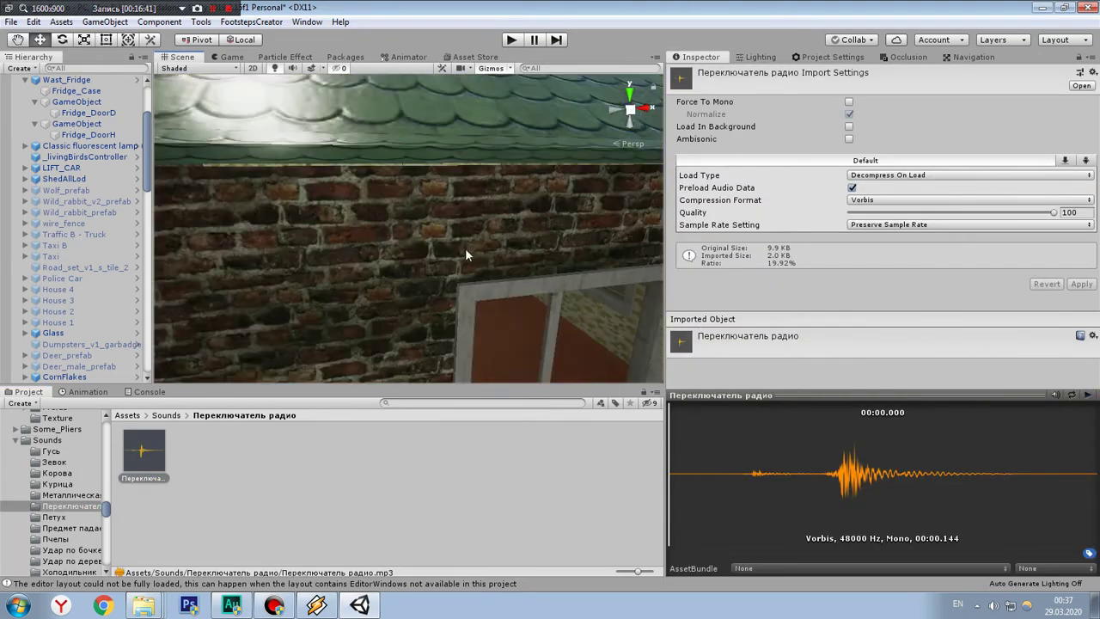
scroll(382, 310, down, 5)
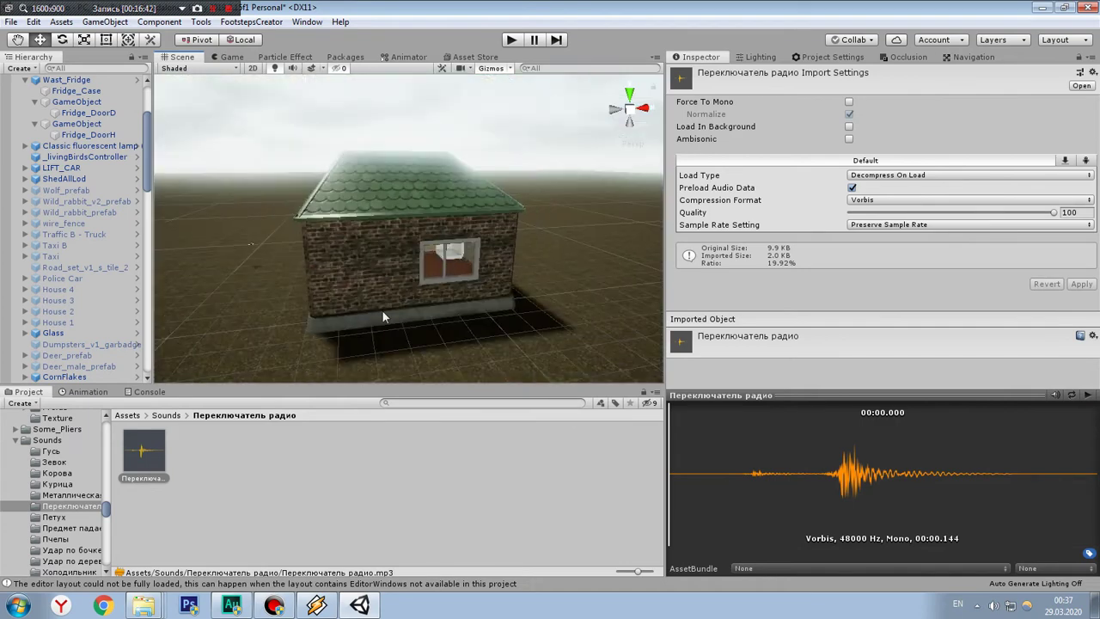
click(707, 539)
click(1094, 470)
click(1095, 470)
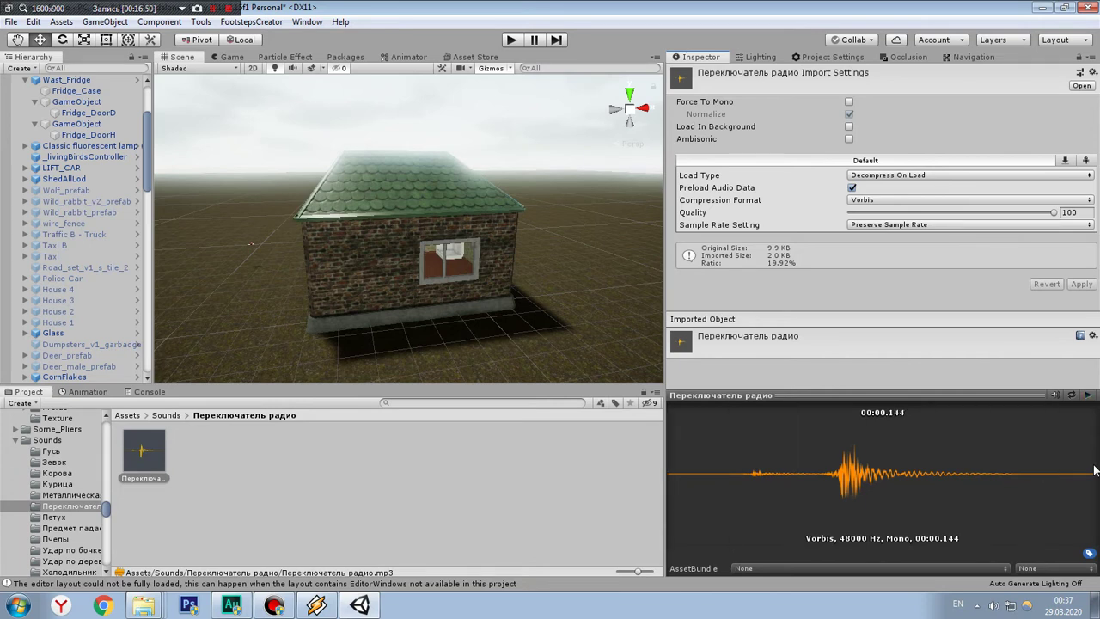
click(1095, 470)
click(1094, 471)
click(908, 571)
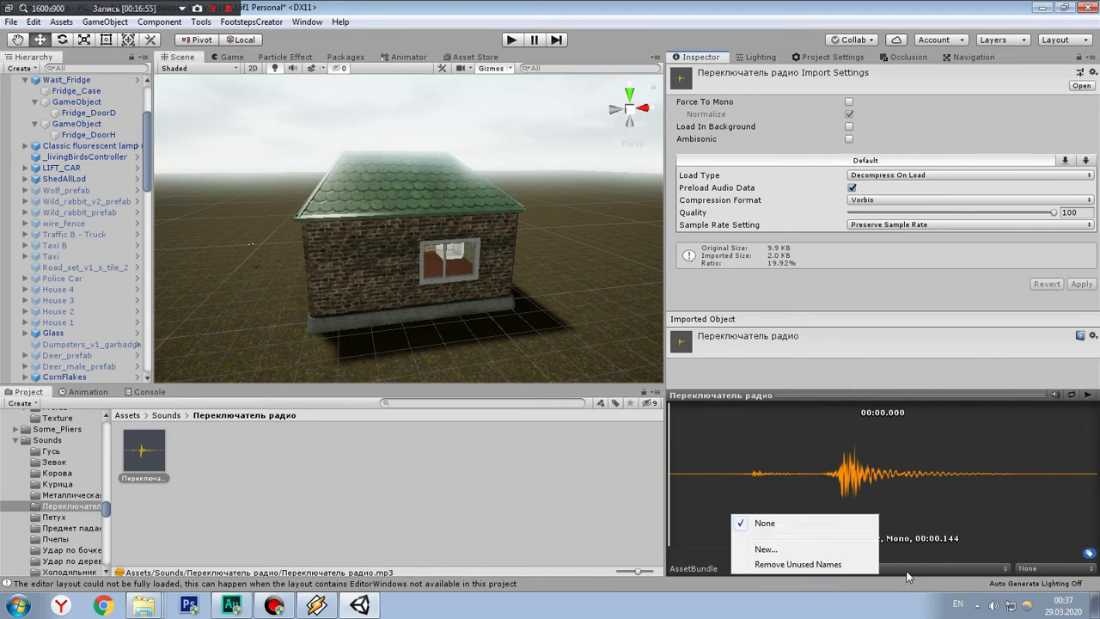
click(1036, 576)
click(1035, 576)
click(883, 509)
click(884, 508)
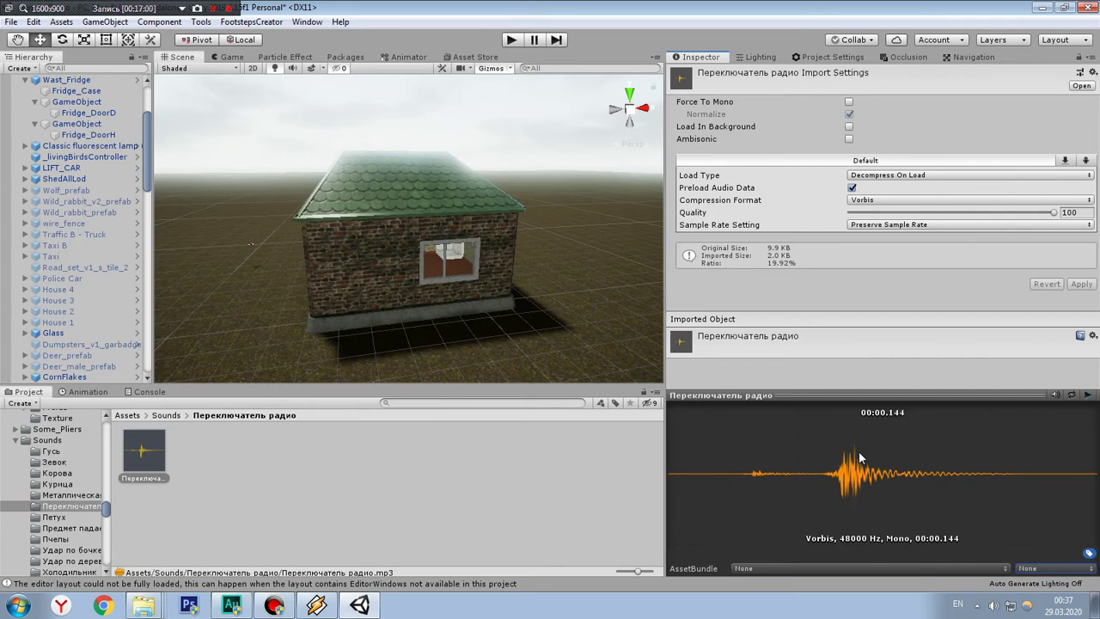
click(686, 444)
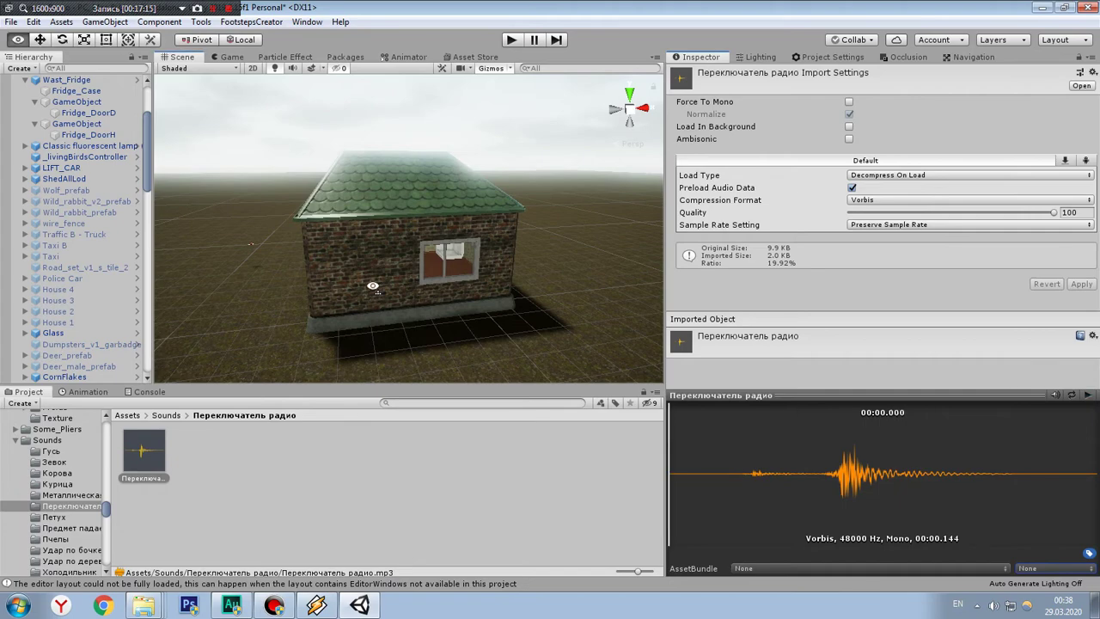
Step: Fly the Scene view past the truck and out to the house exterior
mouse_move(202, 261)
right_down()
mouse_move(441, 245)
mouse_move(391, 273)
right_up()
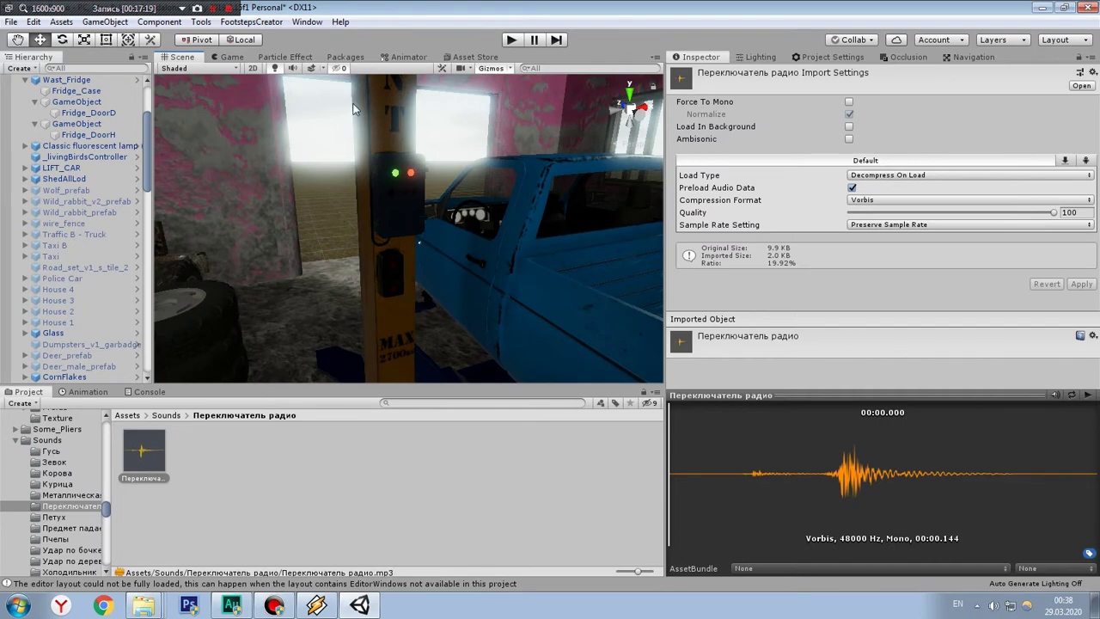
click(275, 69)
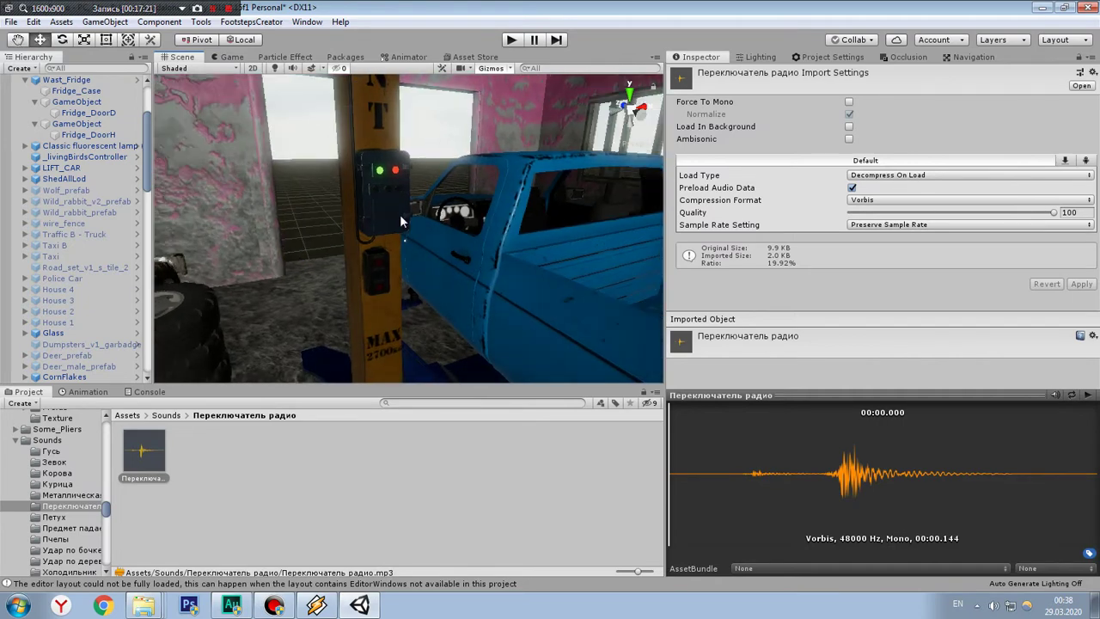
right_drag(384, 218, 400, 215)
click(373, 485)
right_drag(353, 371, 420, 221)
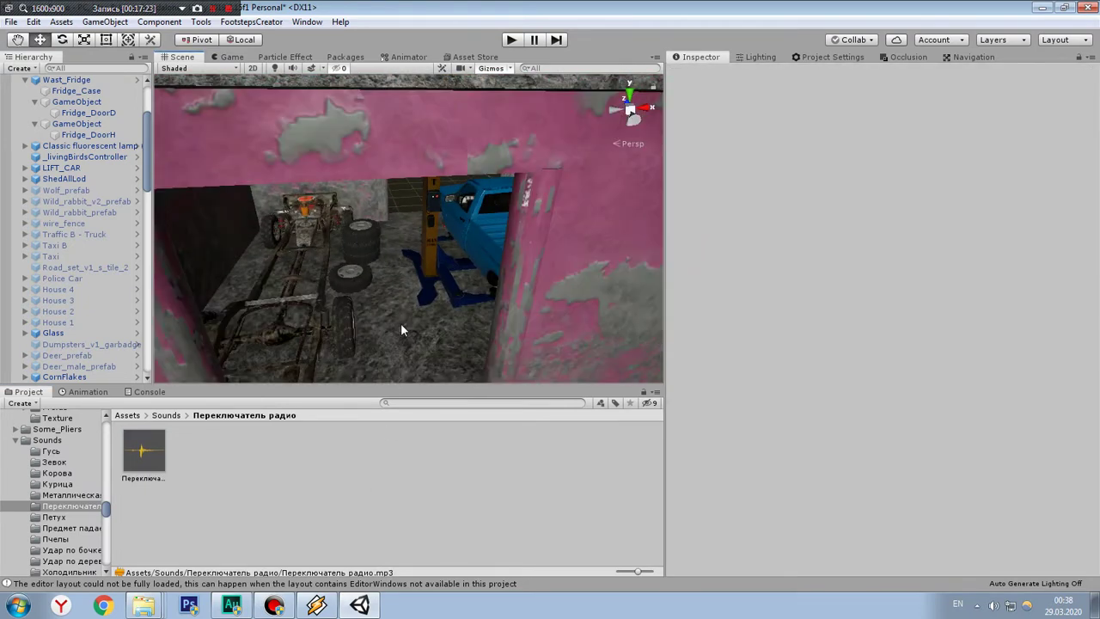
Step: Enter Play mode with Maximize On Play and hide the gDOC info overlay
key(ctrl+p)
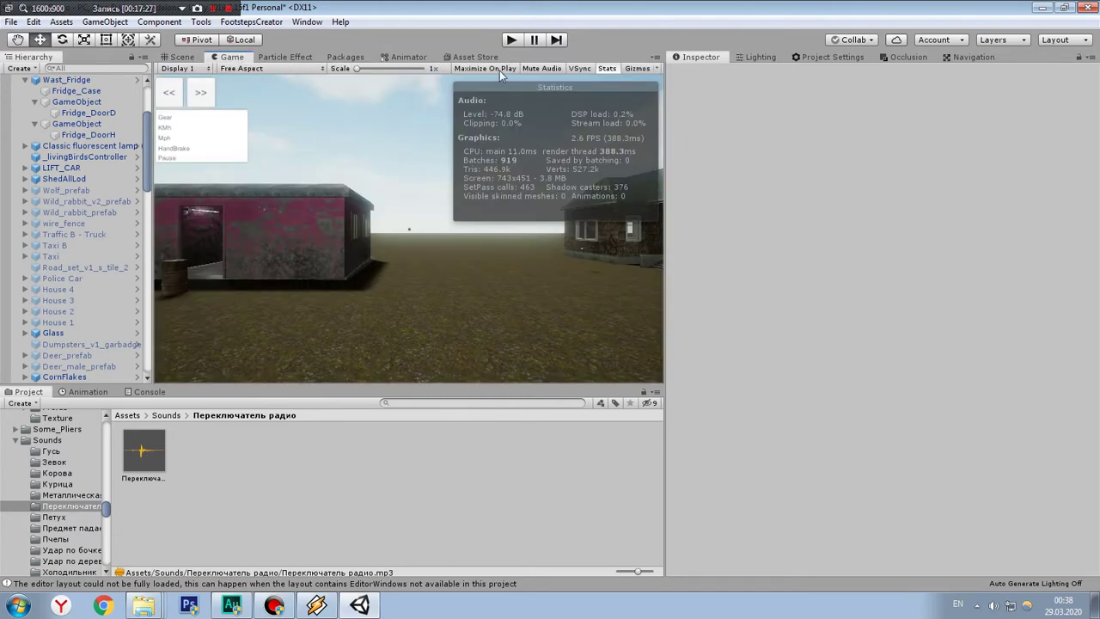
click(500, 69)
click(513, 40)
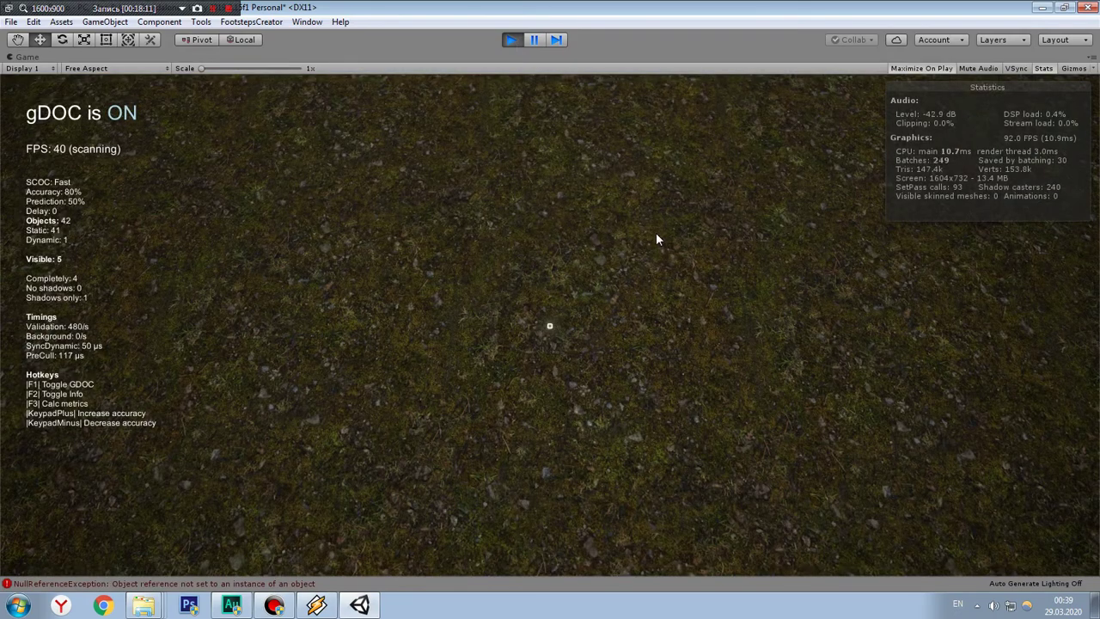
click(657, 238)
key(F2)
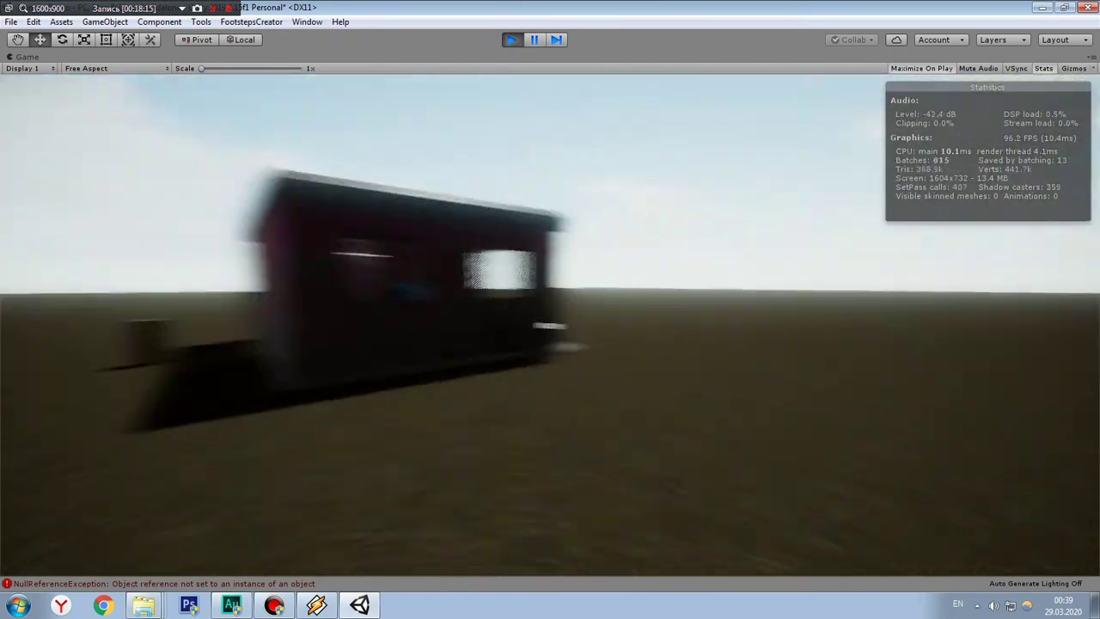
Step: Walk the player past the shed and around the house to the barred door
key(w)
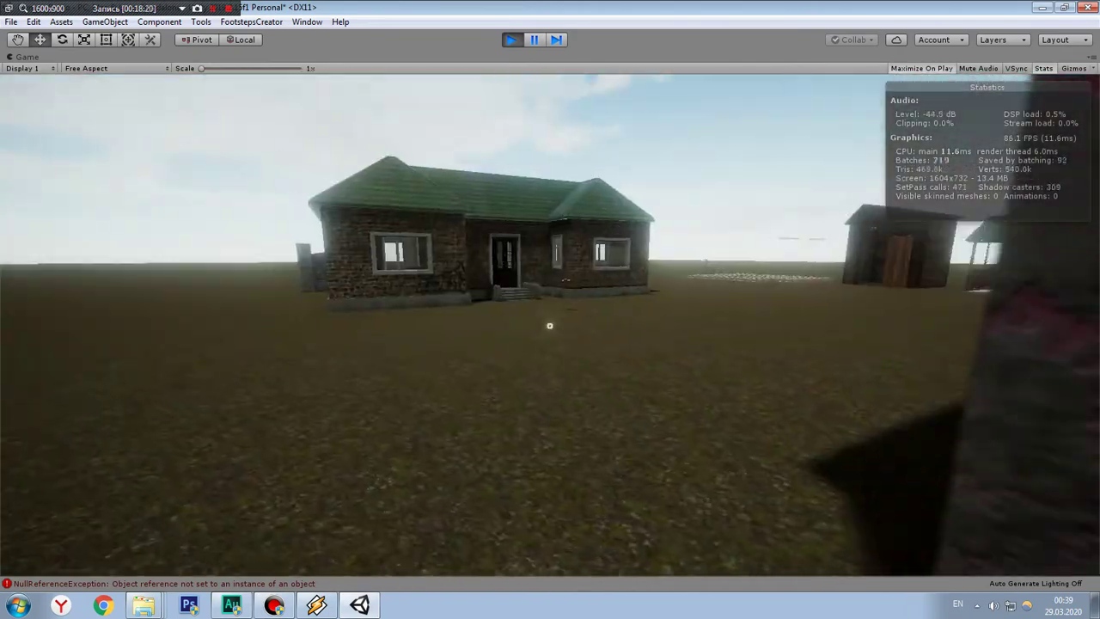
key(w)
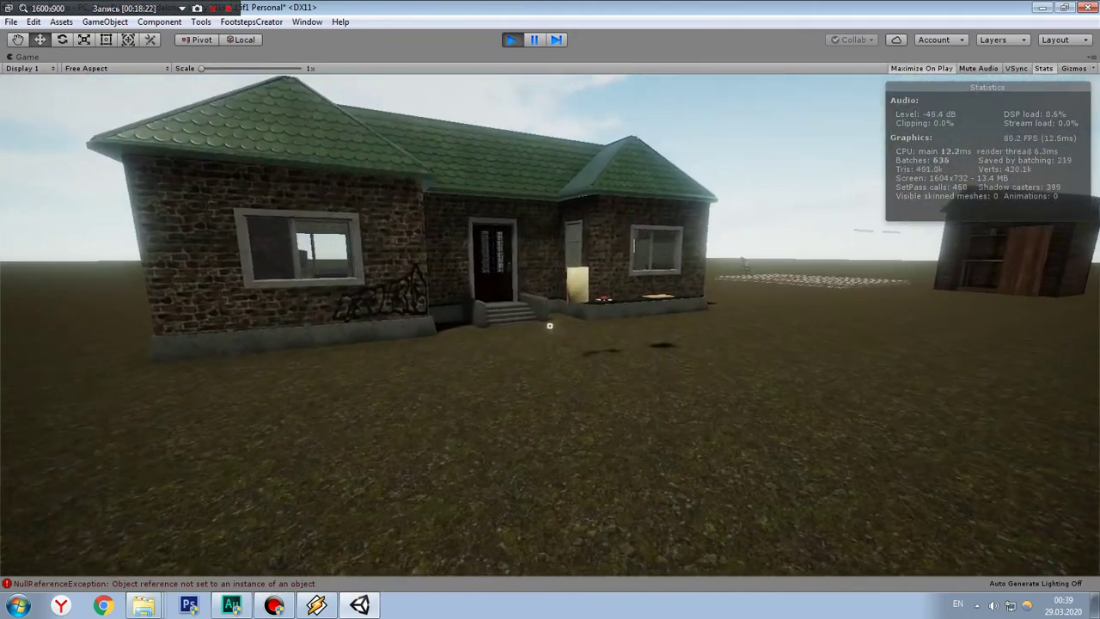
key(w)
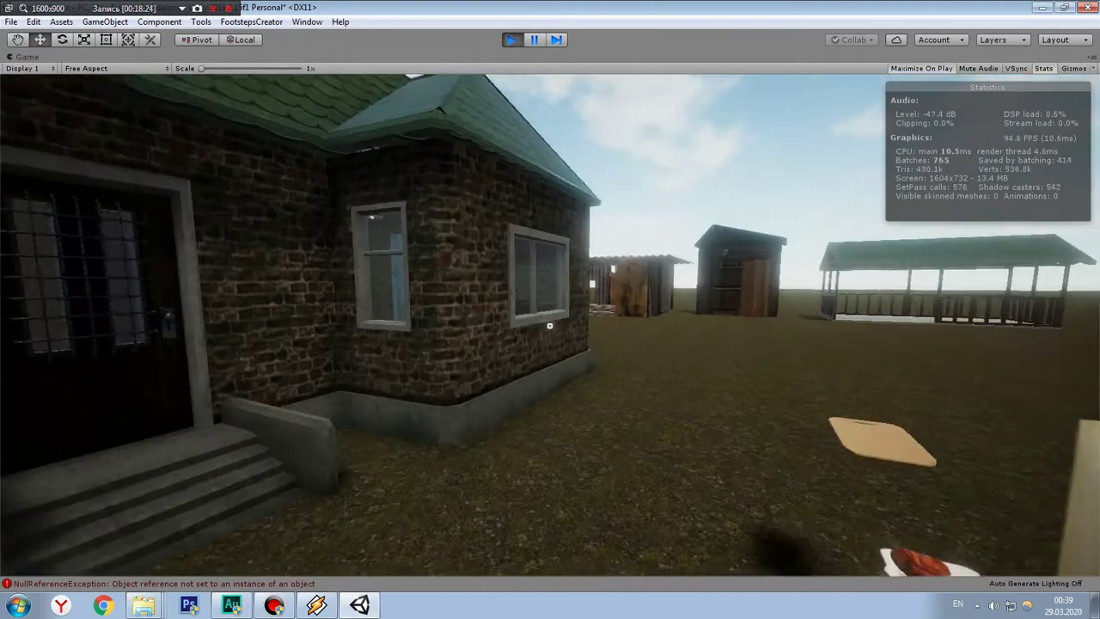
key(w)
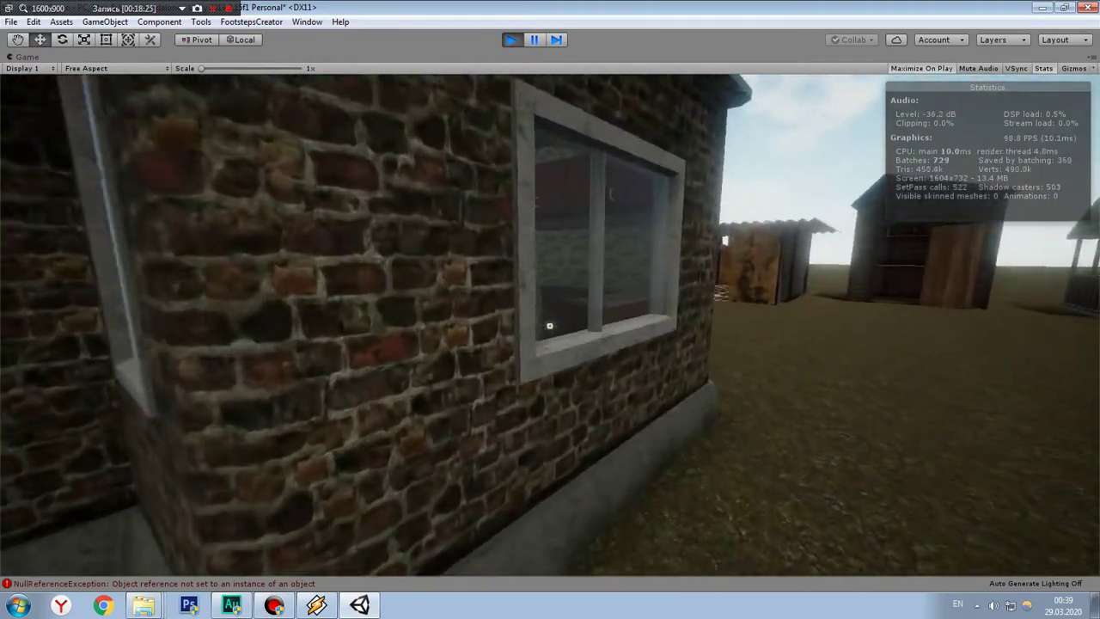
key(s)
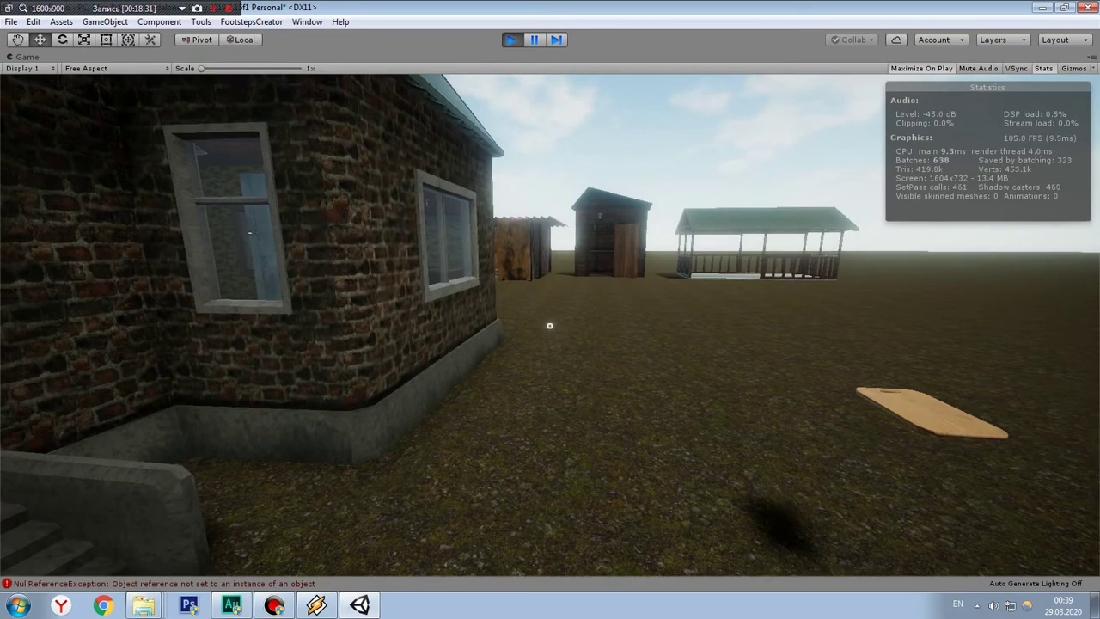
key(w)
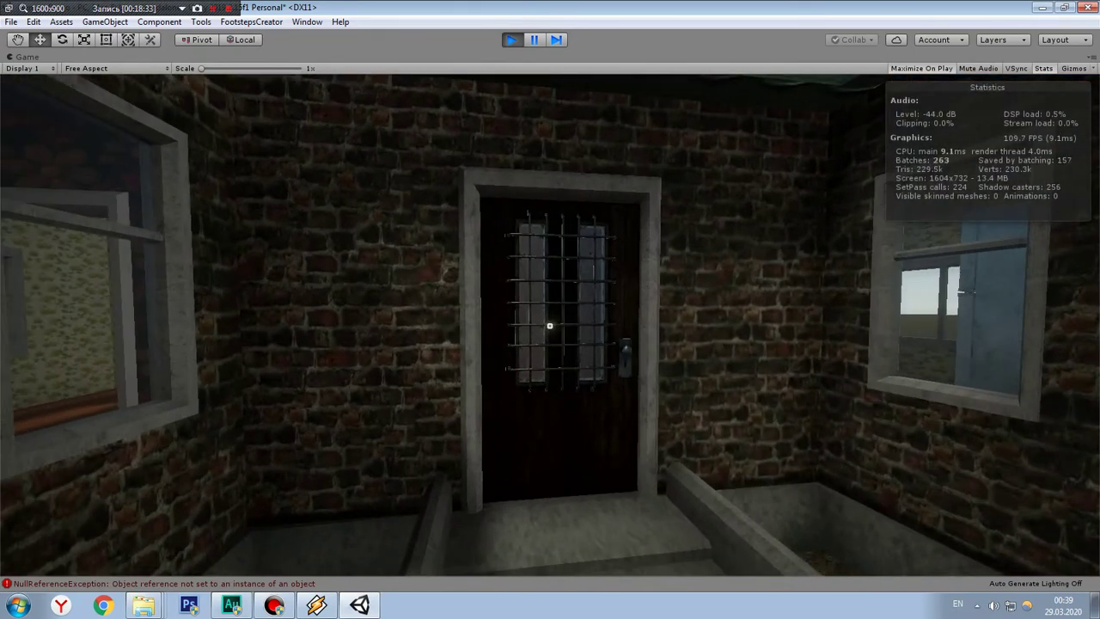
Step: Open the barred door, walk to the fridge, pause, and restore the editor layout
key(e)
key(w)
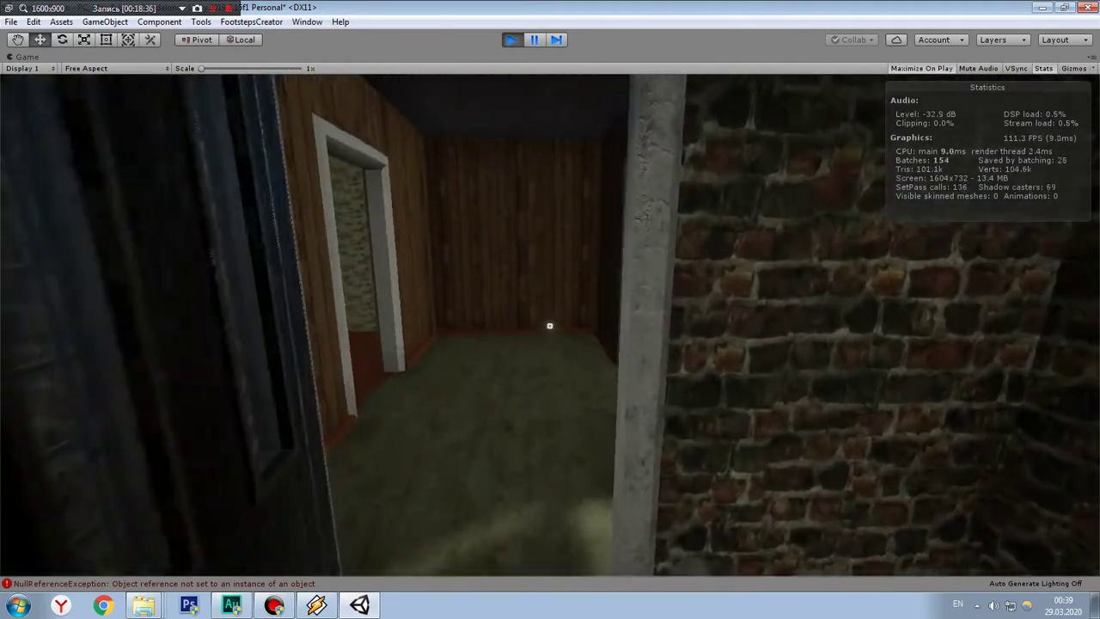
key(w)
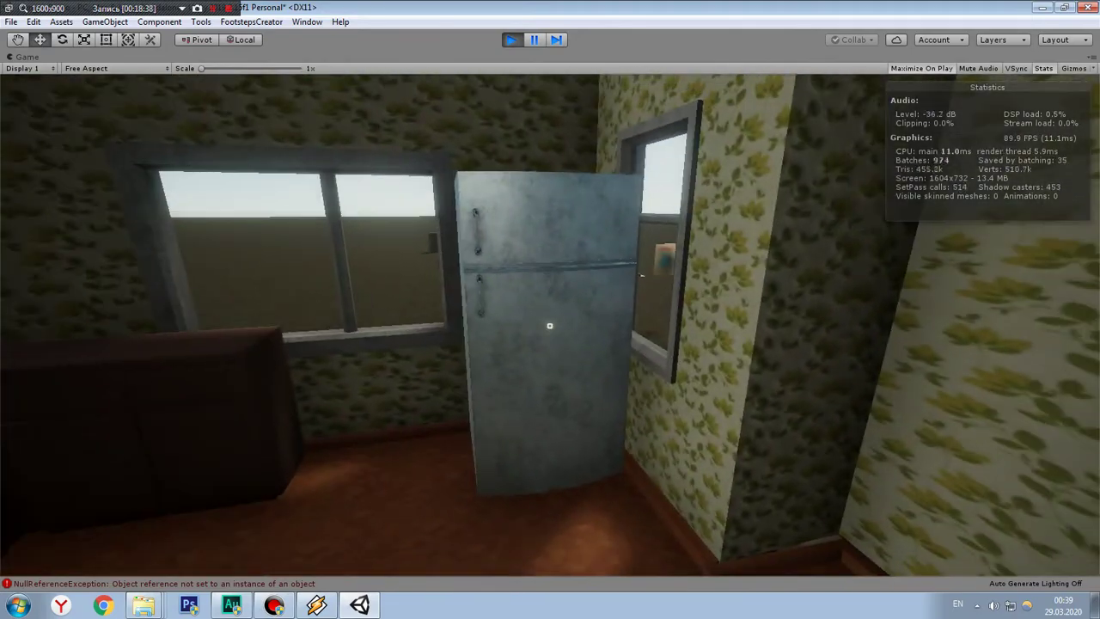
key(s)
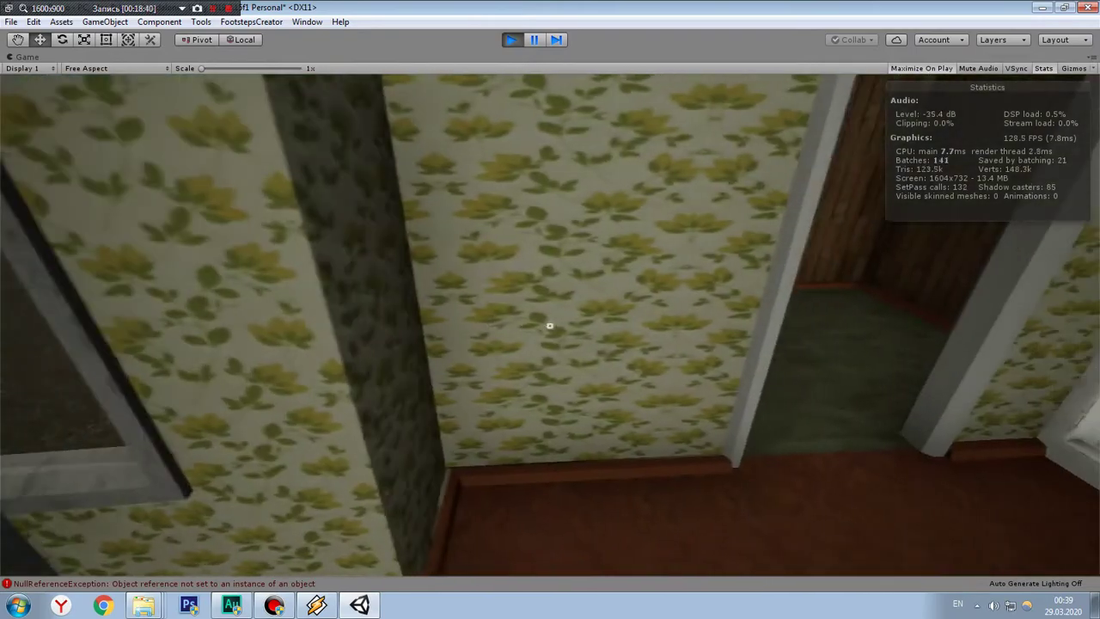
key(s)
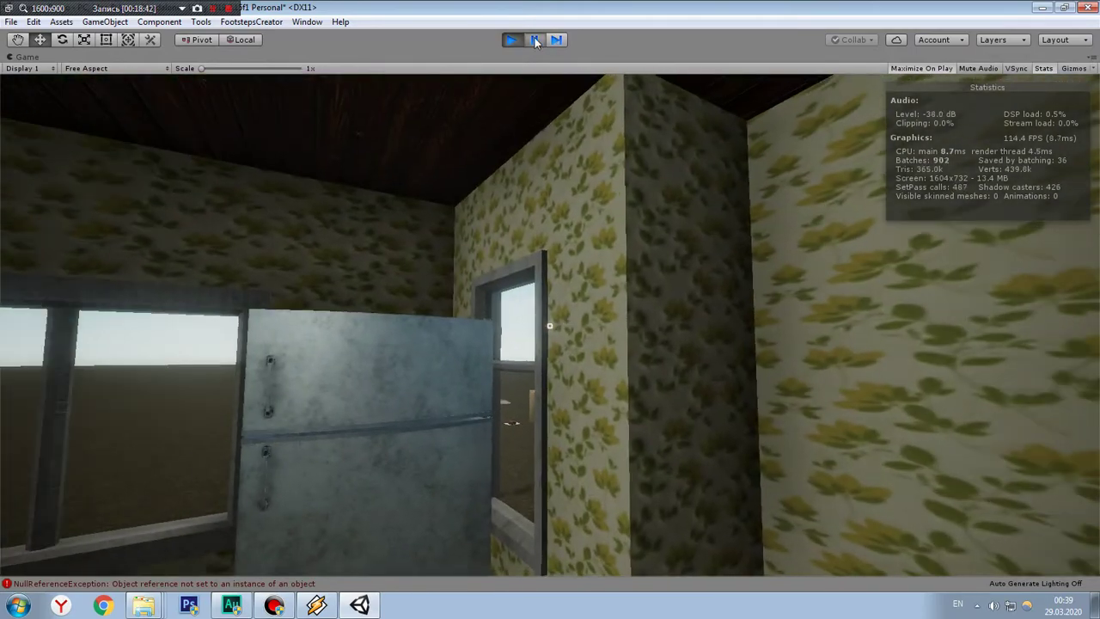
click(534, 40)
click(539, 38)
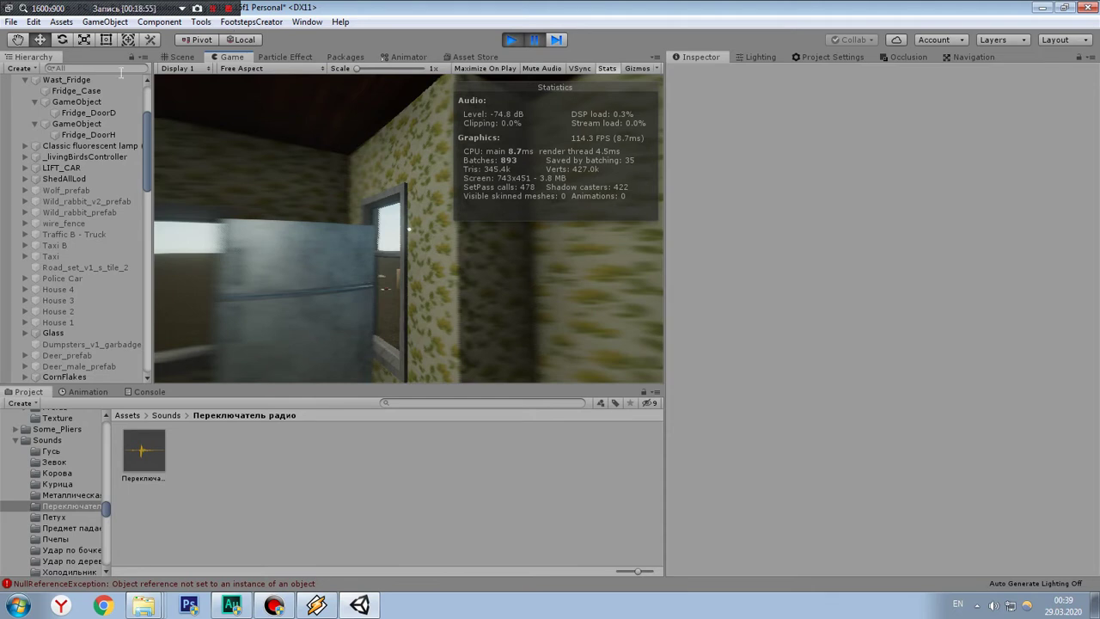
Step: Select Wast_Fridge and test its Spatial Blend at 1 while the game runs
click(69, 80)
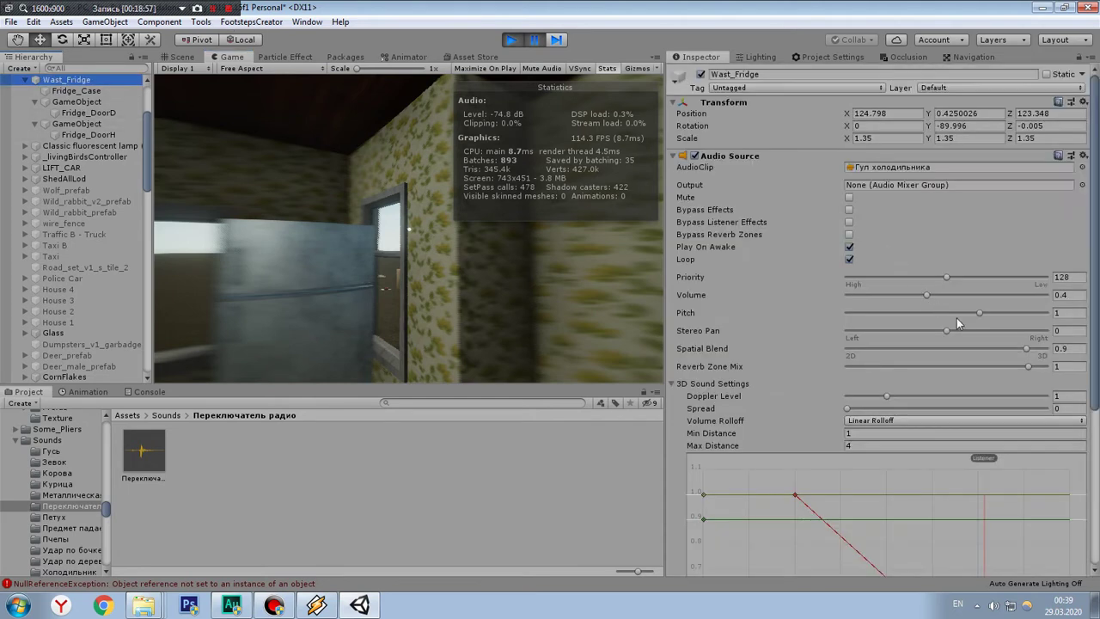
click(534, 40)
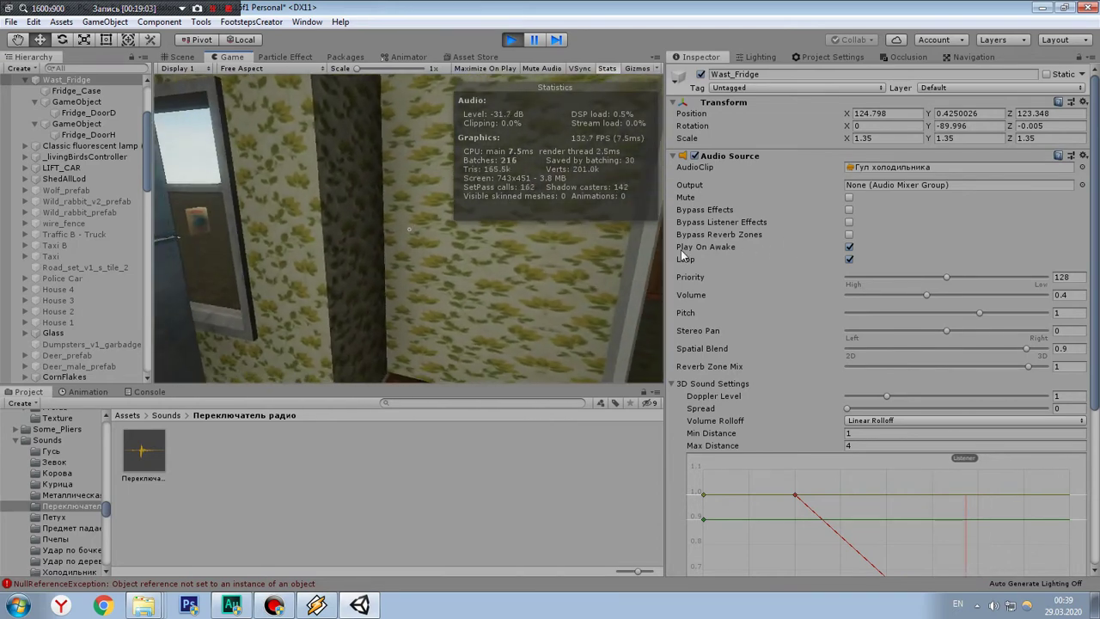
click(688, 248)
click(1071, 349)
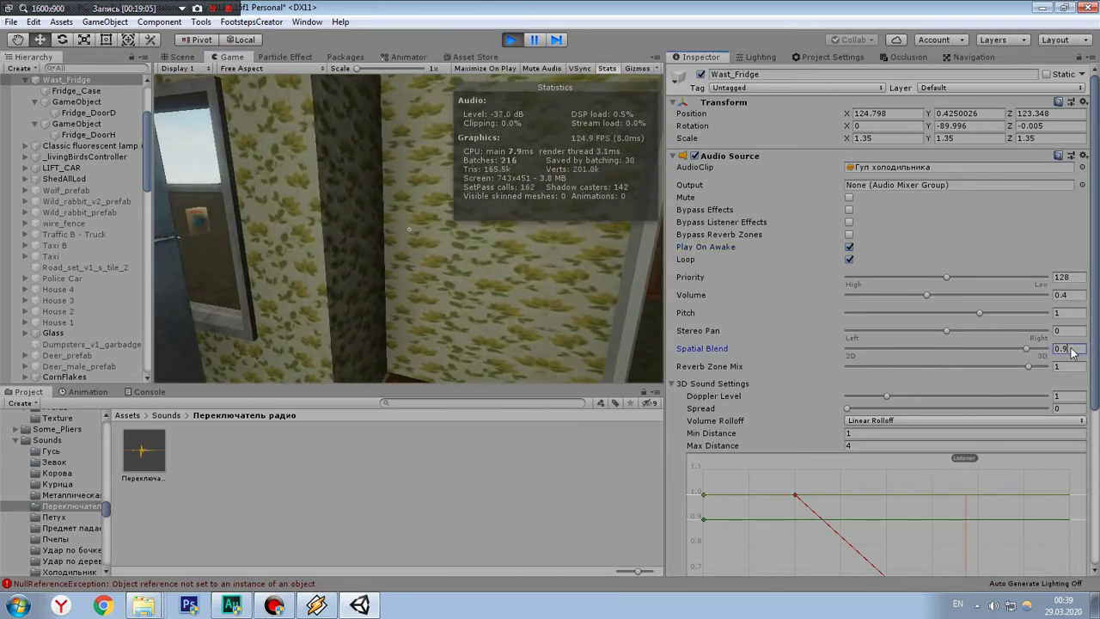
text(1)
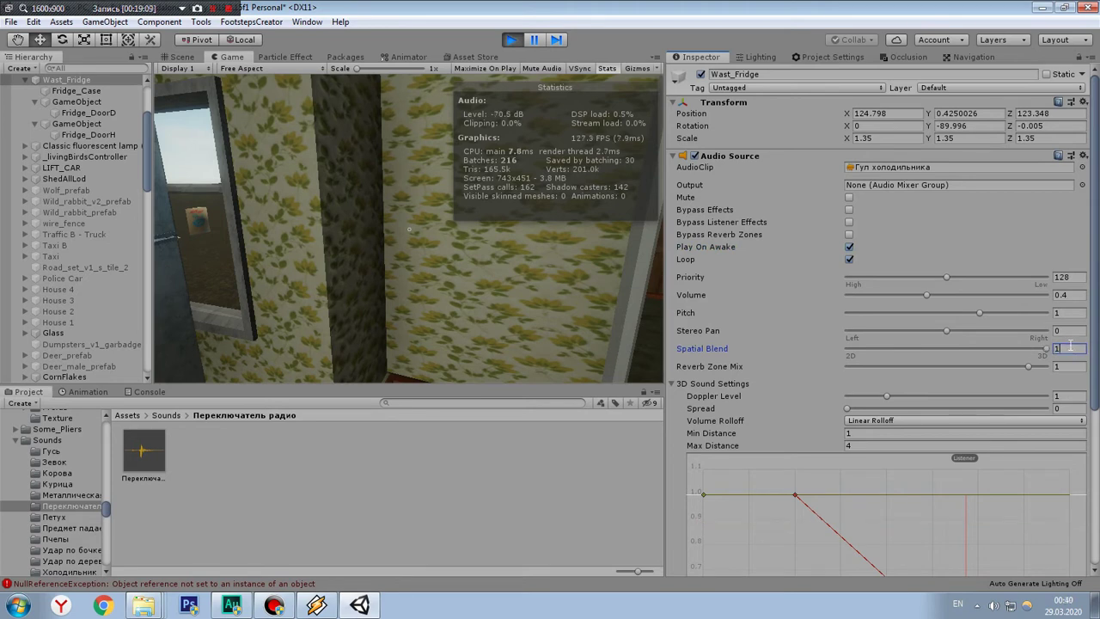
click(627, 263)
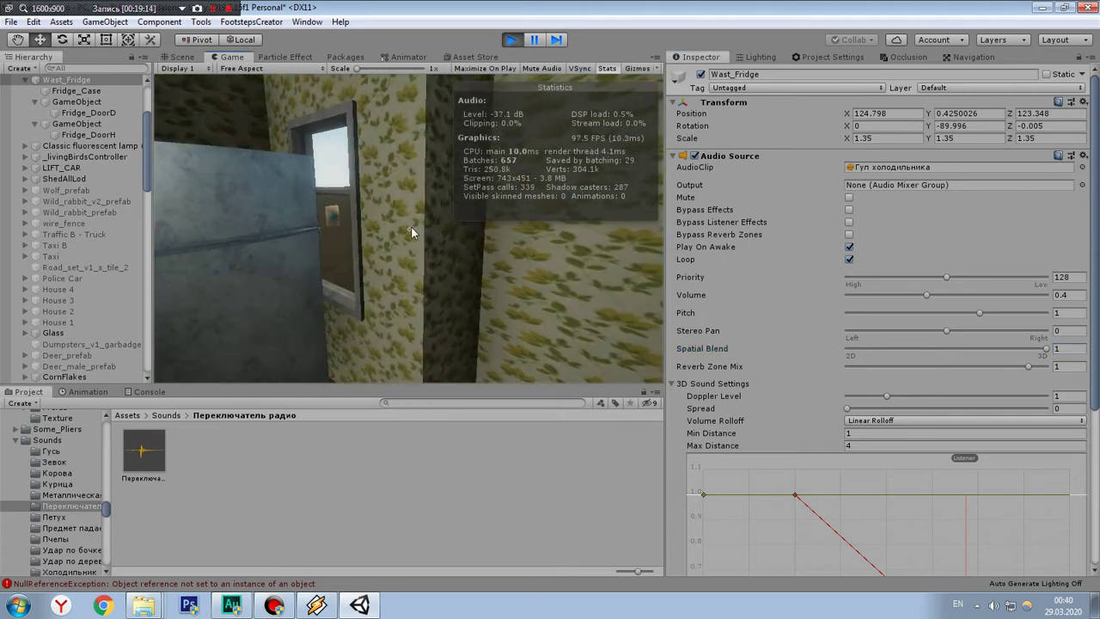
key(Escape)
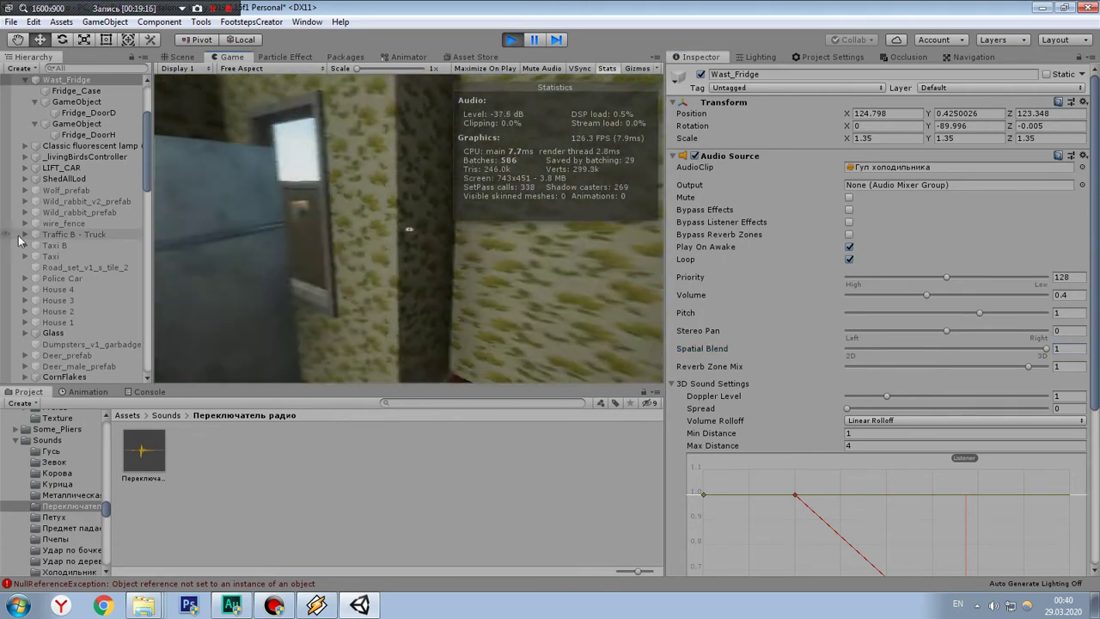
Step: Retest Spatial Blend at 0.8, settle back on 0.9, and pause the game
click(678, 260)
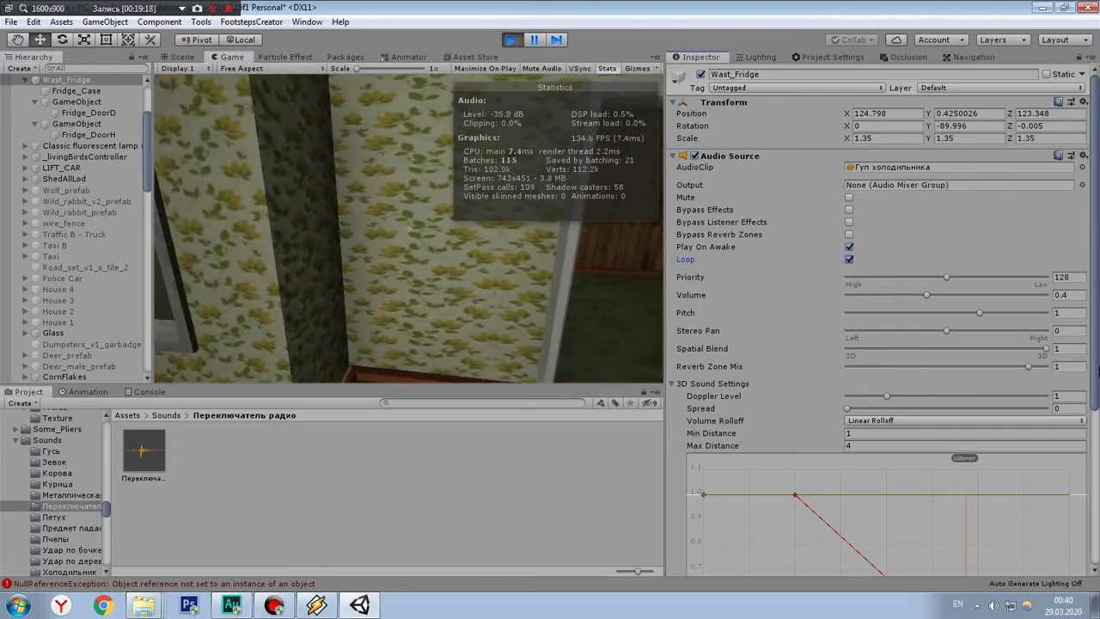
click(1074, 348)
text(0.9)
key(Return)
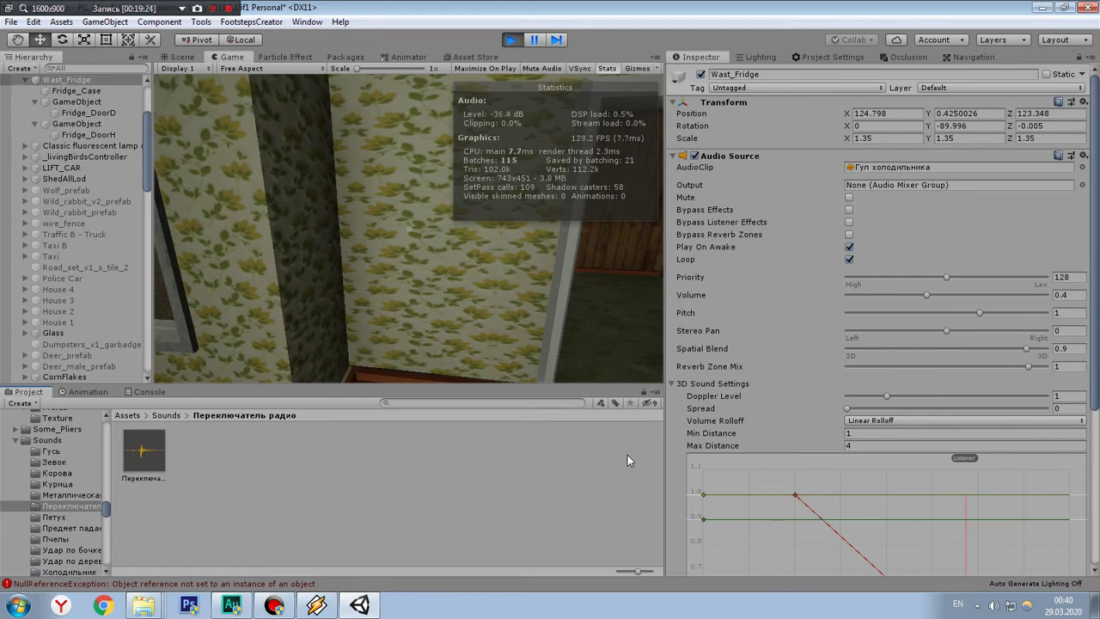
double_click(1063, 348)
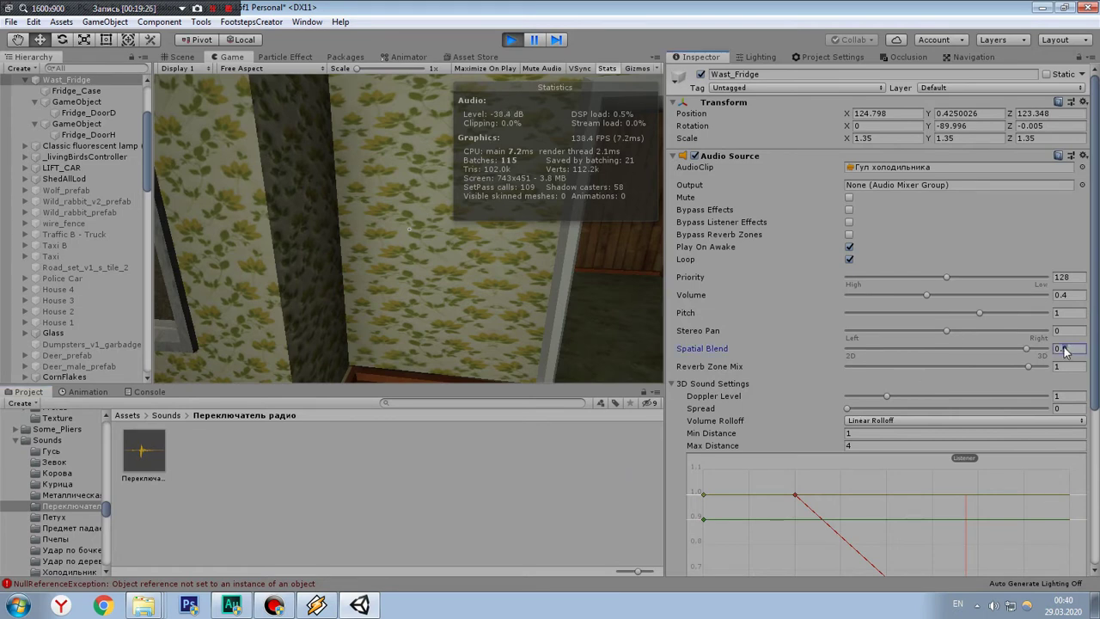
text(0.8)
key(Return)
text(1)
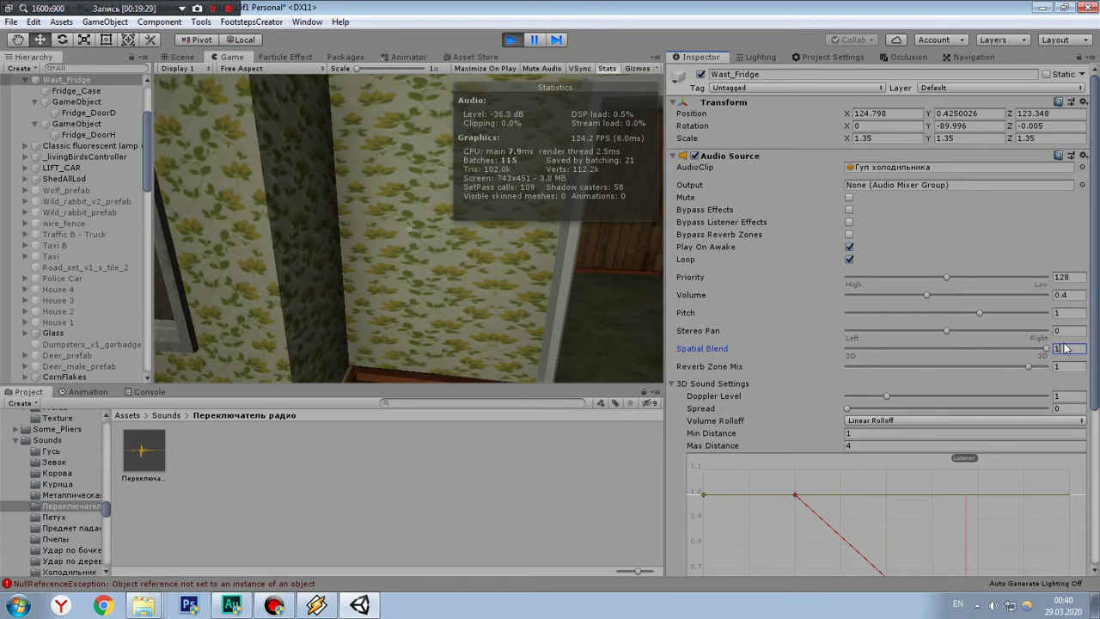
key(BackSpace)
text(0.9)
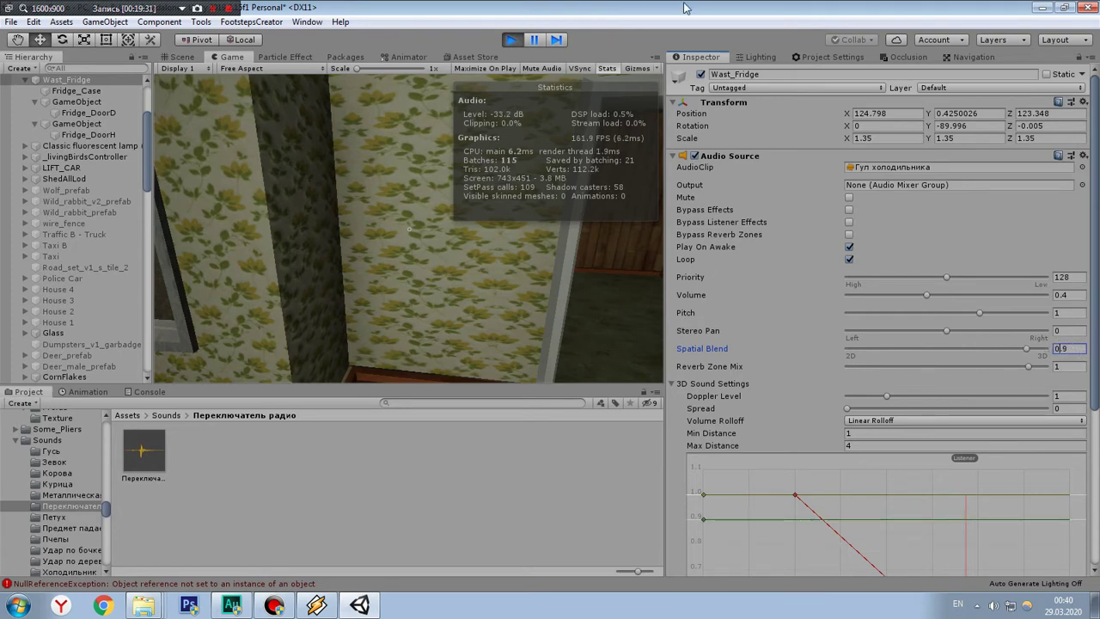
click(485, 80)
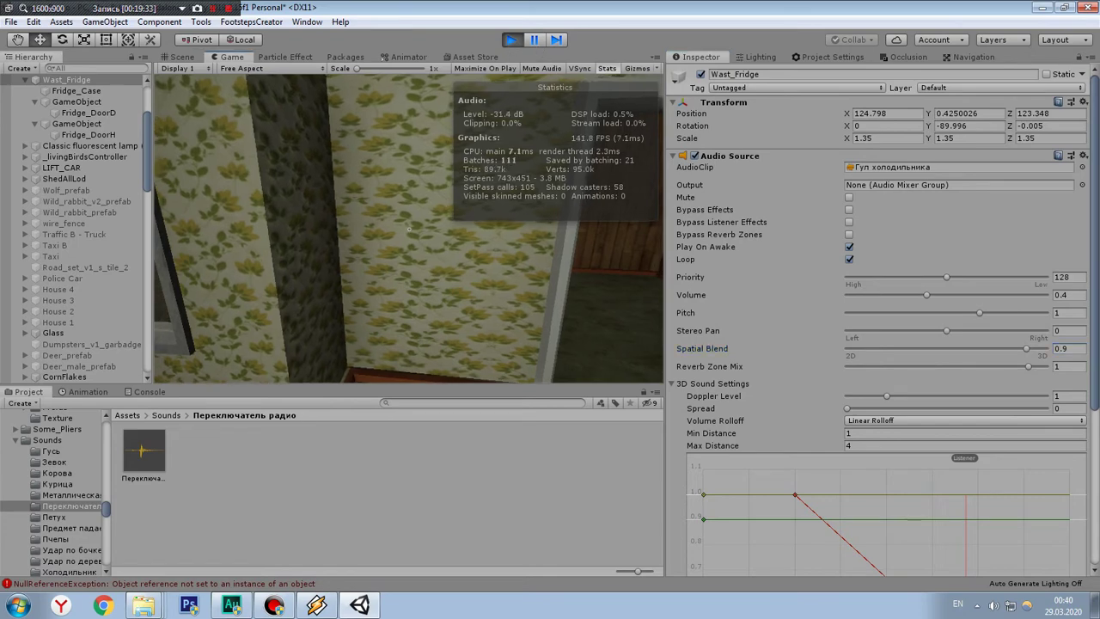
click(535, 40)
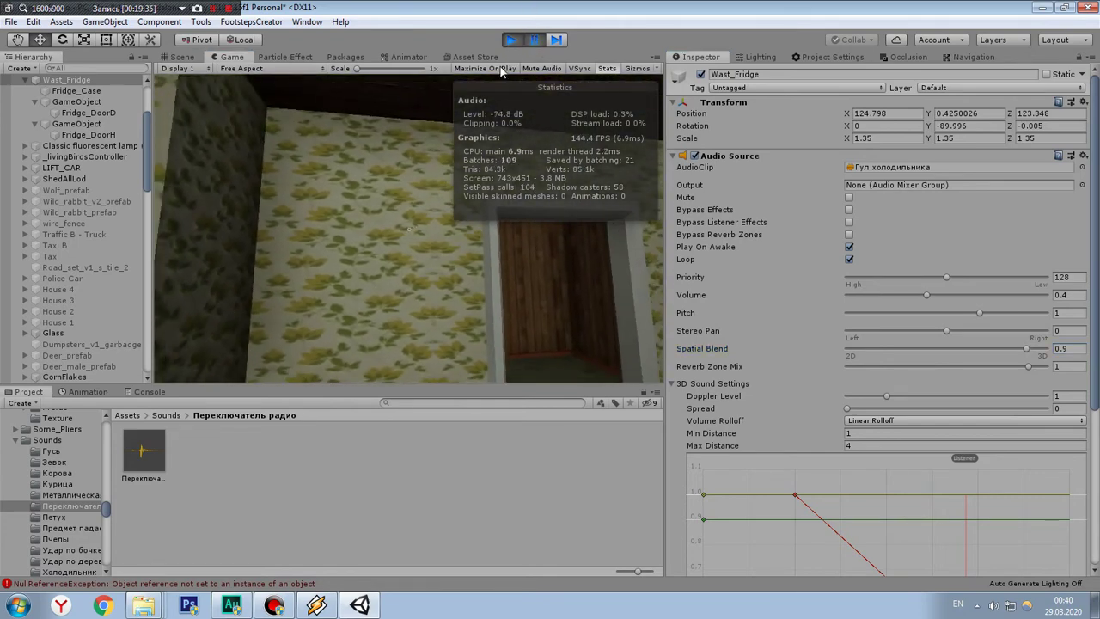
Step: Resume play maximized and open and close the fridge's lower and freezer doors
click(507, 68)
click(534, 40)
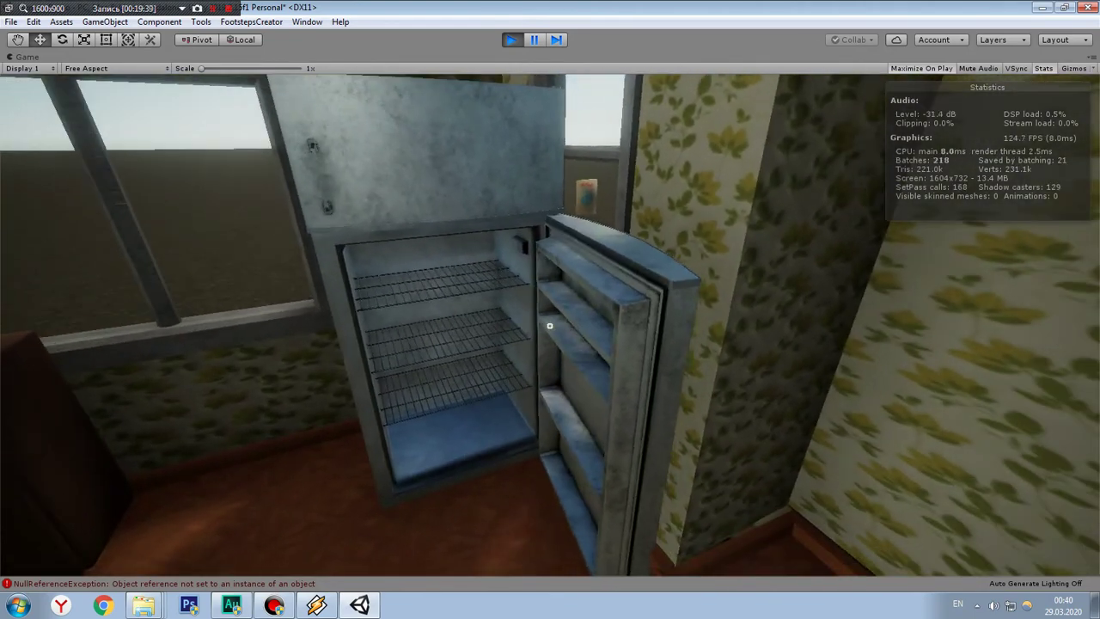
click(550, 326)
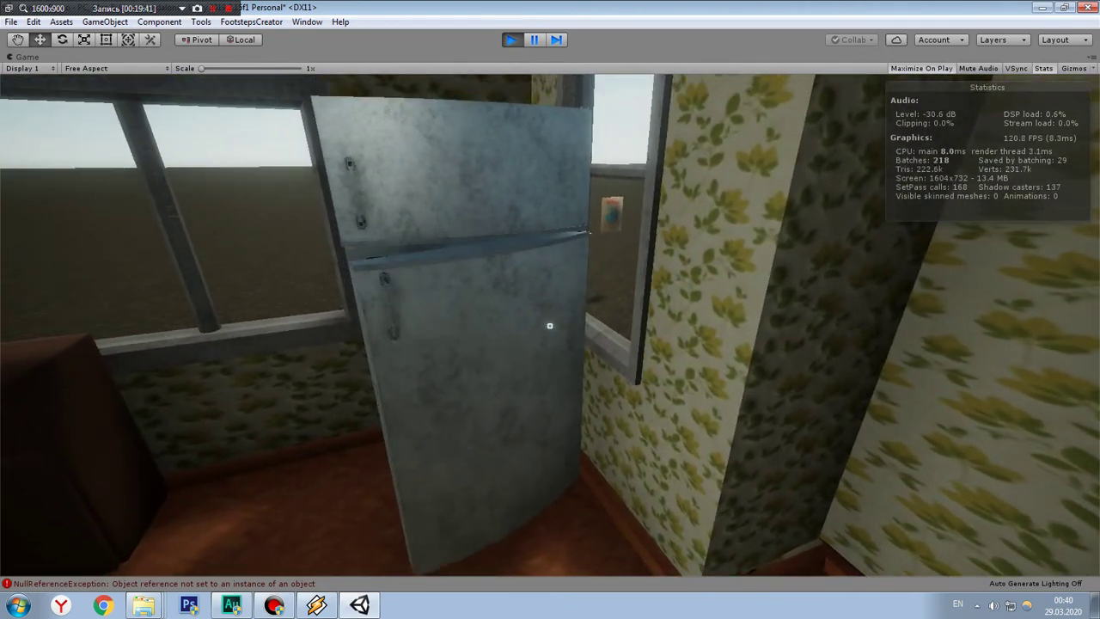
click(550, 325)
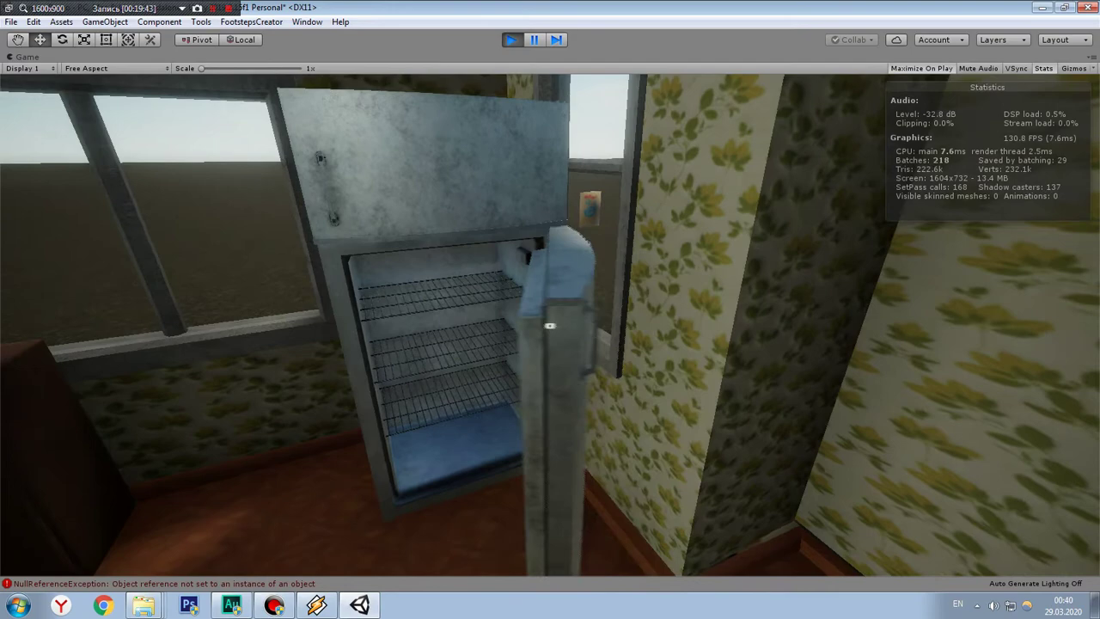
click(550, 326)
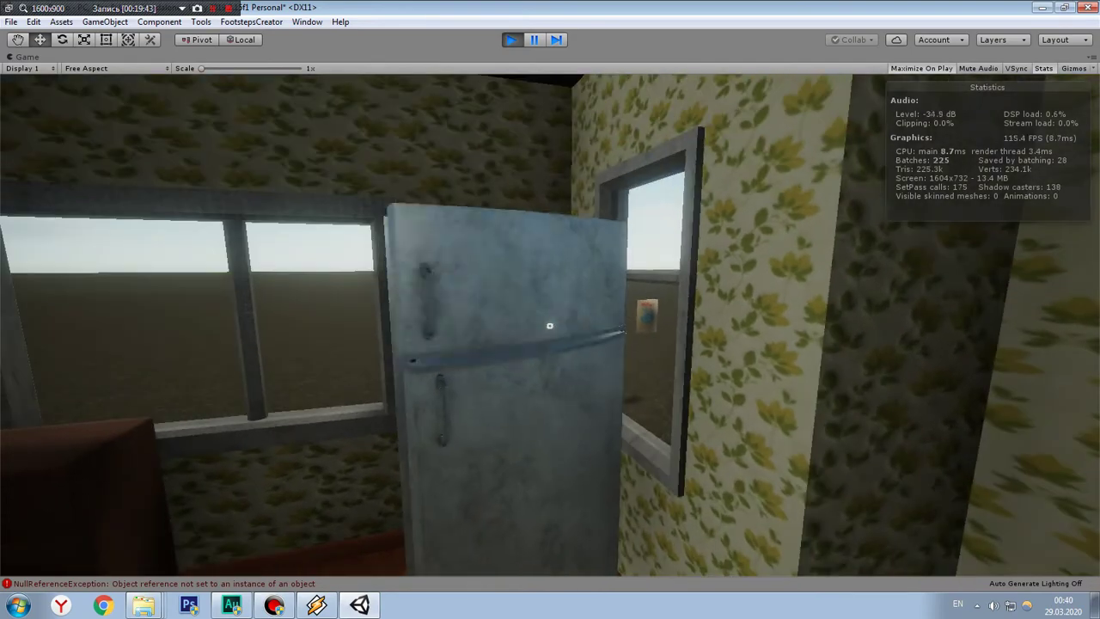
click(551, 326)
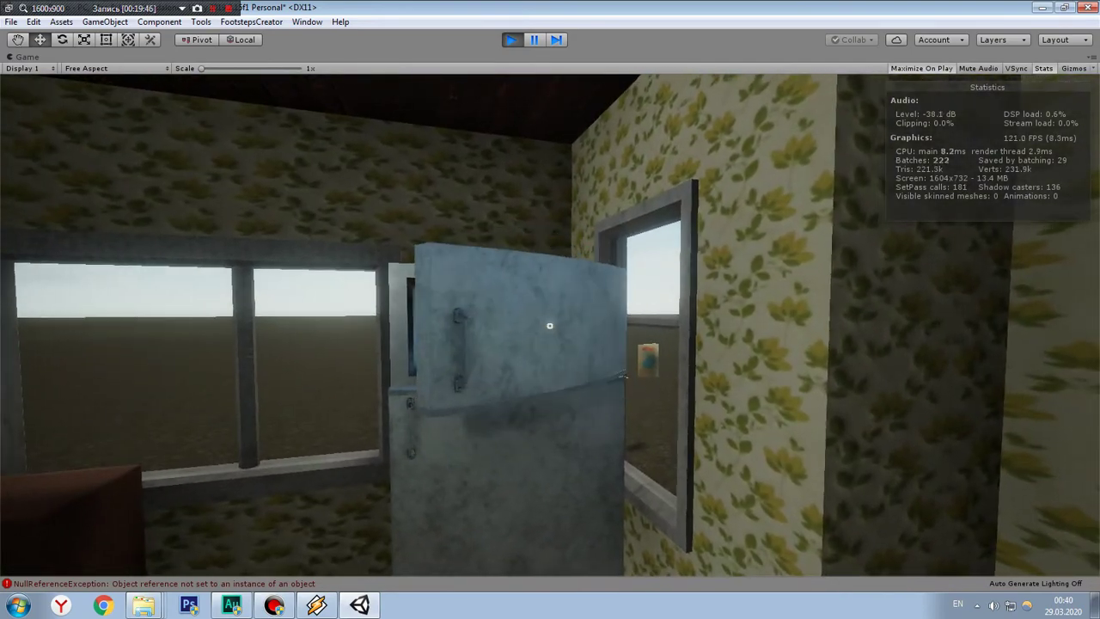
click(550, 326)
click(550, 326)
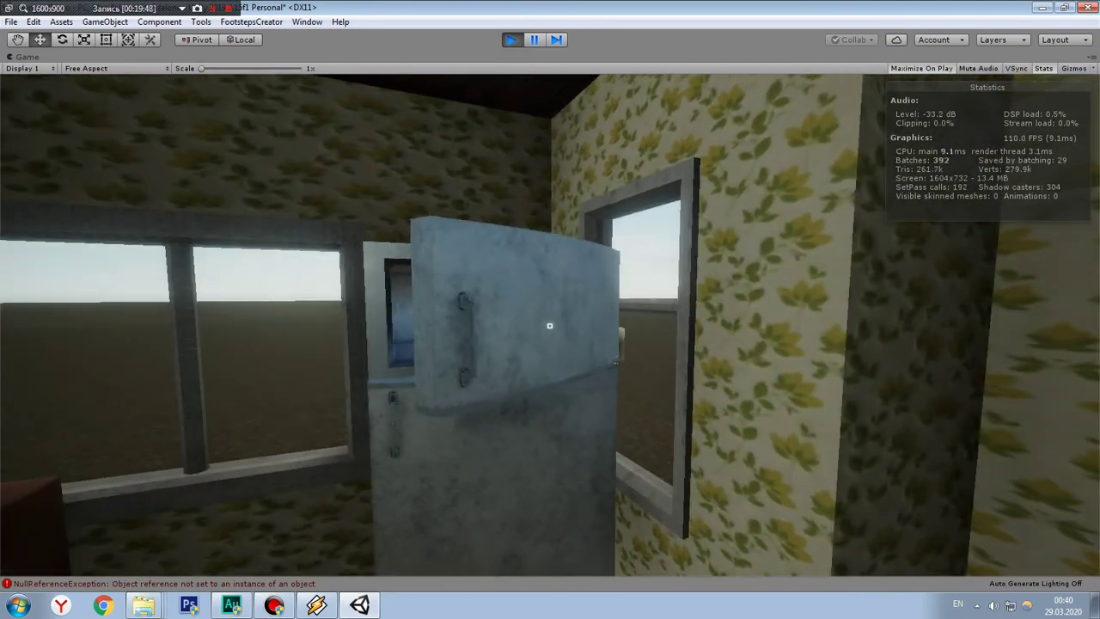
Step: Repeatedly open and close the upper freezer door to test its sound
click(550, 326)
click(550, 326)
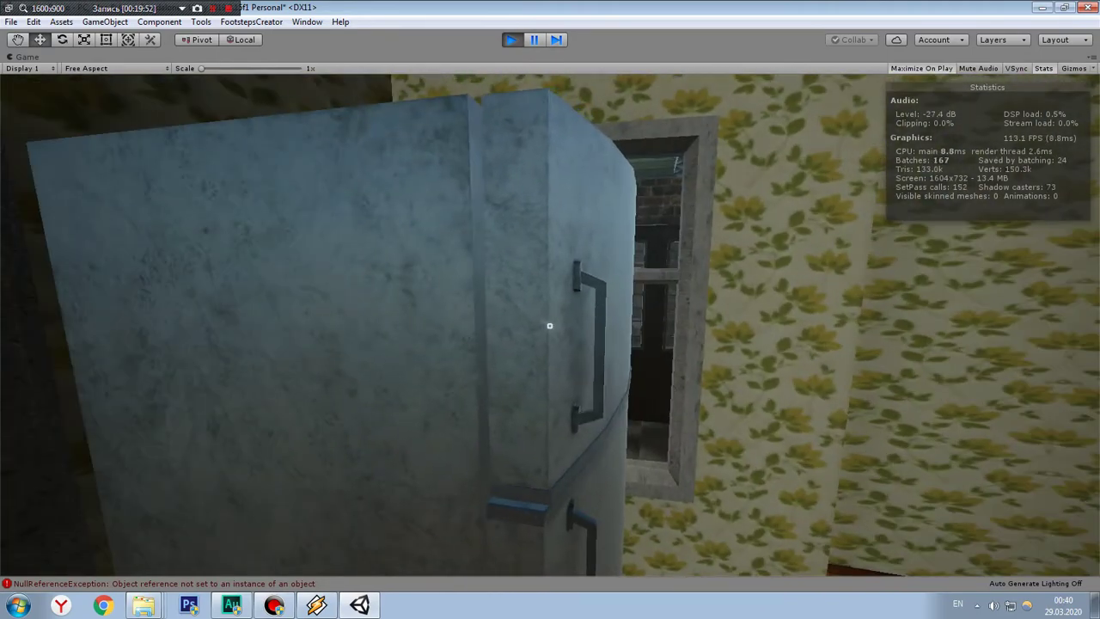
click(551, 325)
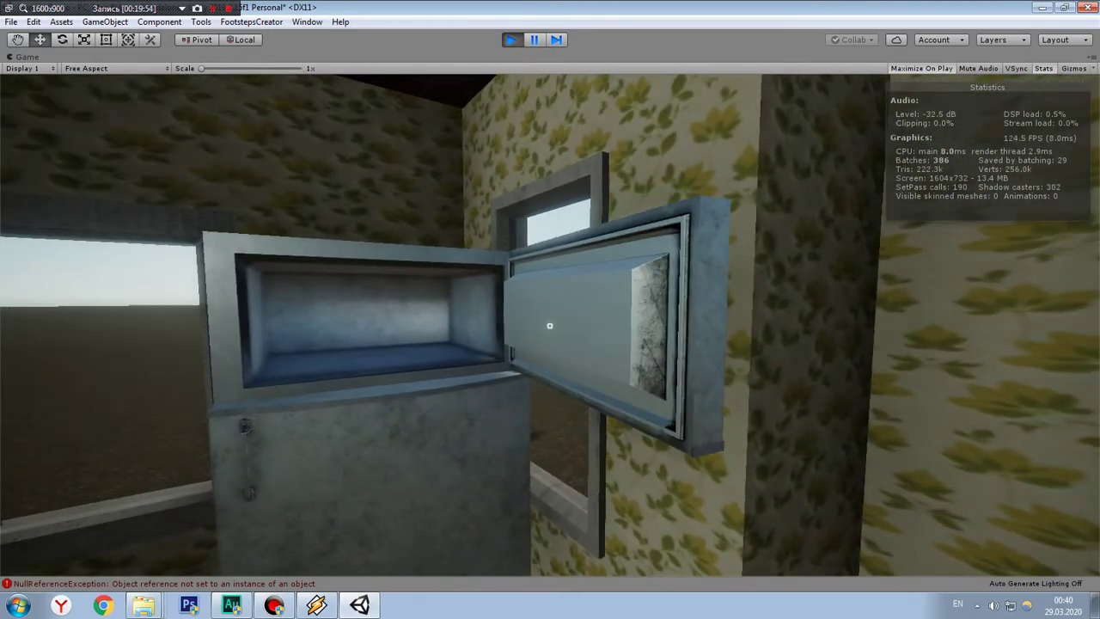
click(550, 326)
click(550, 326)
click(550, 326)
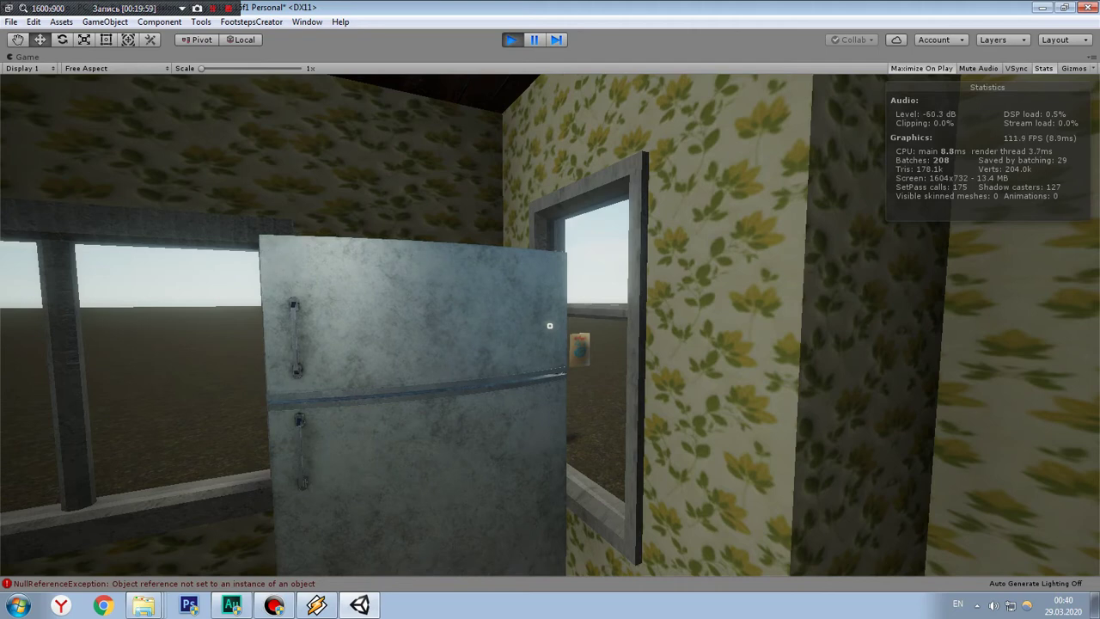
key(e)
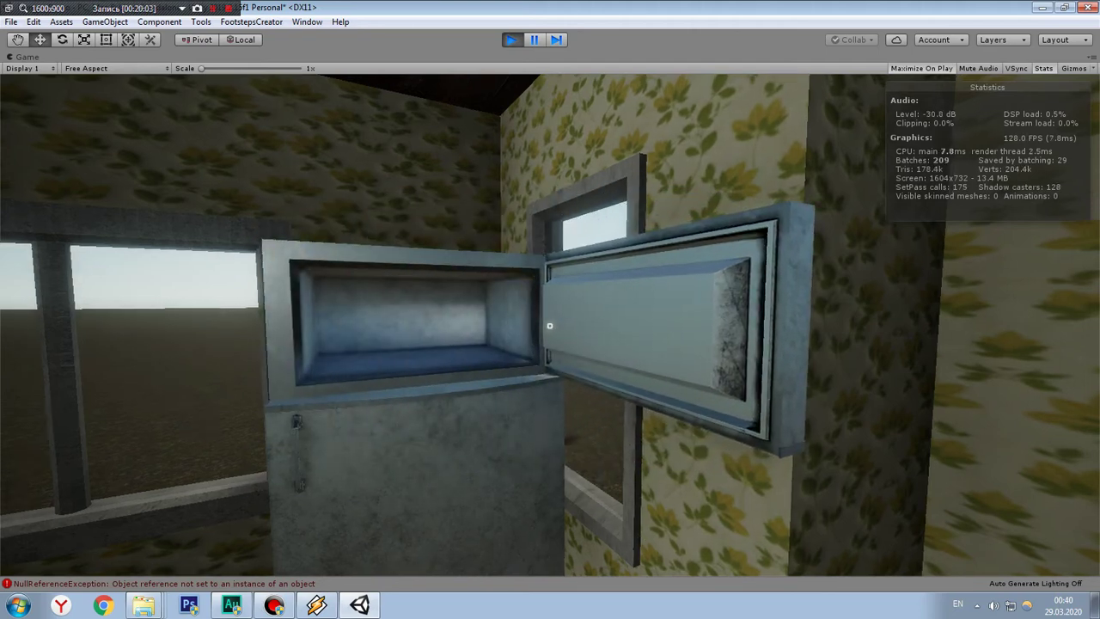
Step: Walk out to the doorway, release the mouse, and stop Play mode
mouse_move(550, 326)
key(w)
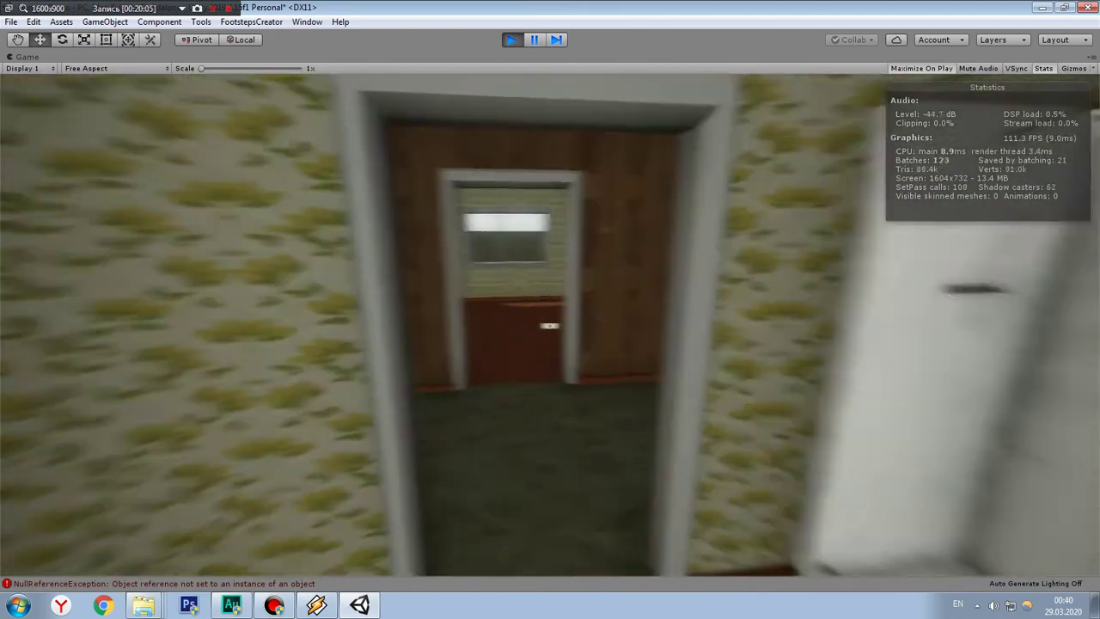
key(Escape)
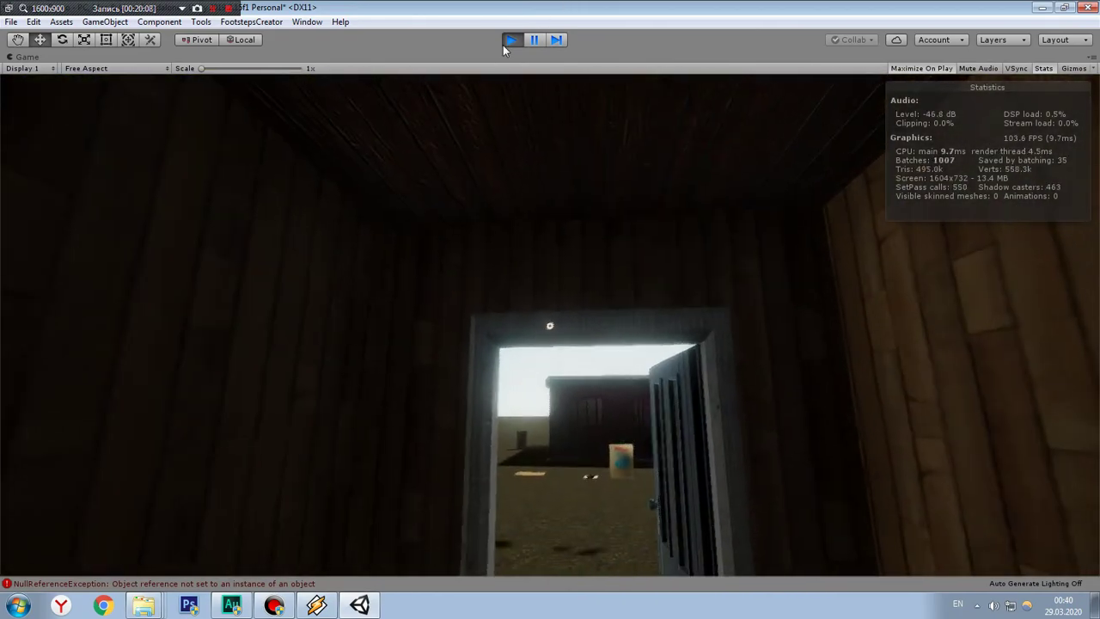
click(503, 44)
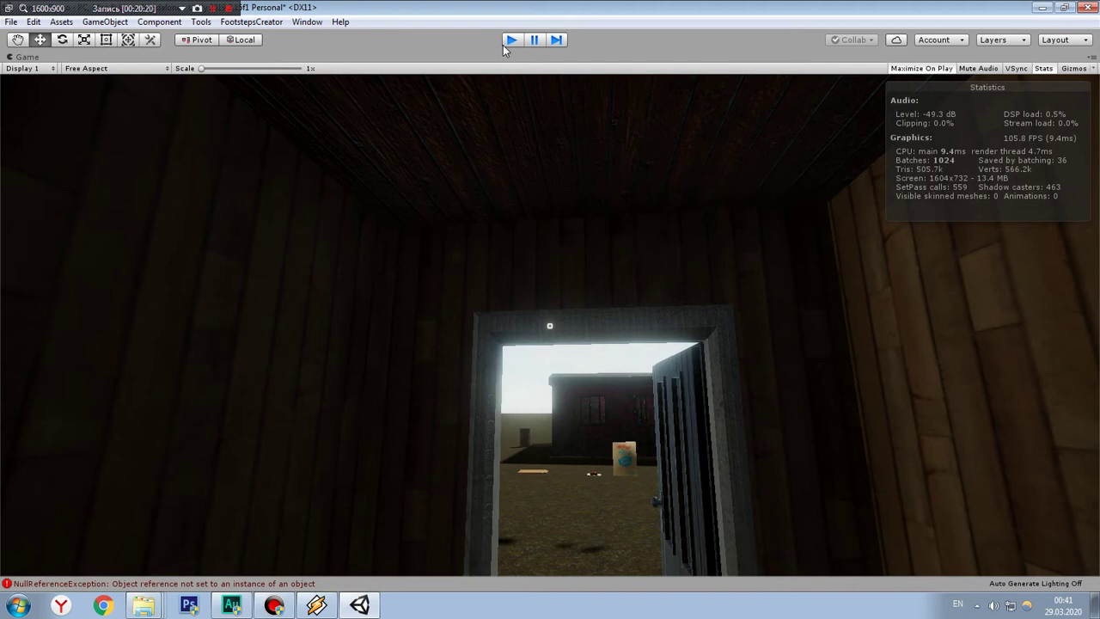
click(505, 43)
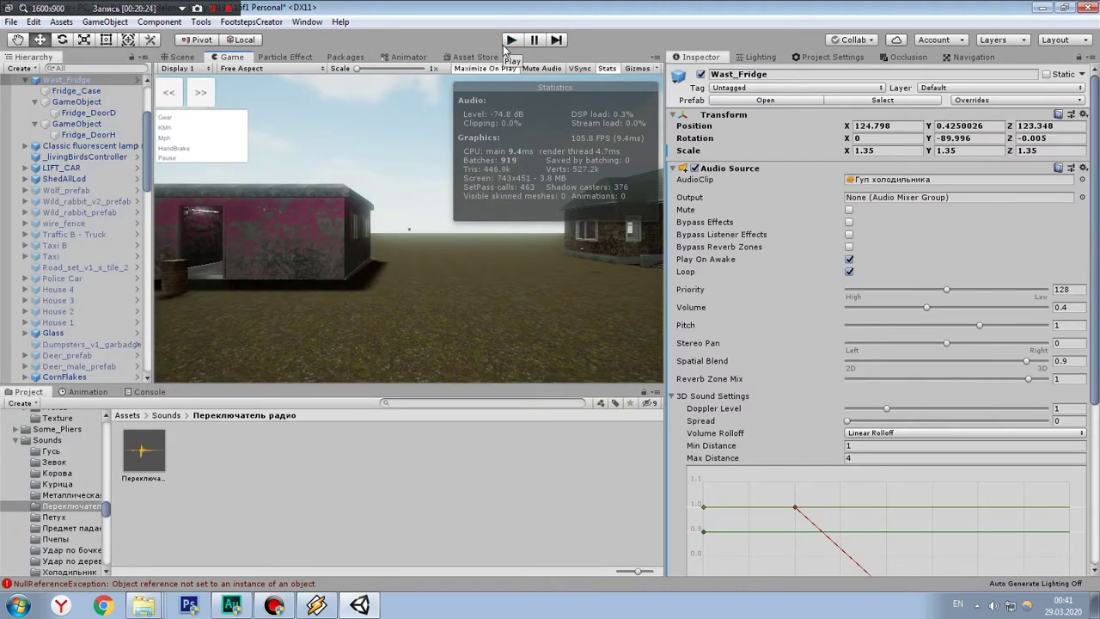
Step: Switch to the Scene view and orbit out to see the whole brick house
click(192, 59)
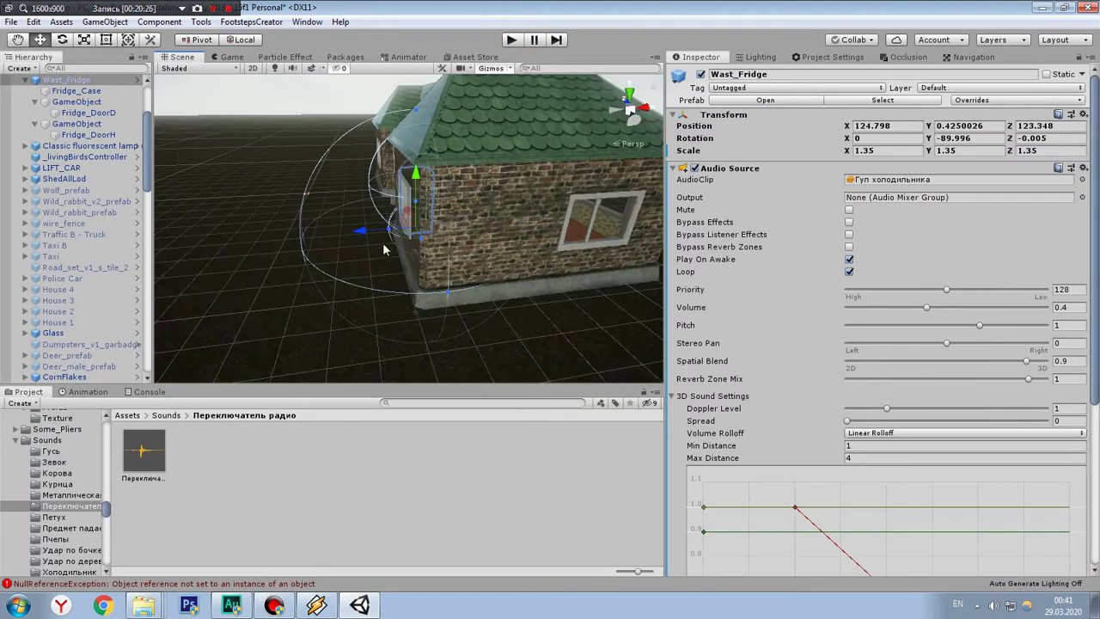
mouse_move(385, 249)
alt+mouse_down()
mouse_move(450, 146)
mouse_move(408, 252)
alt+mouse_up()
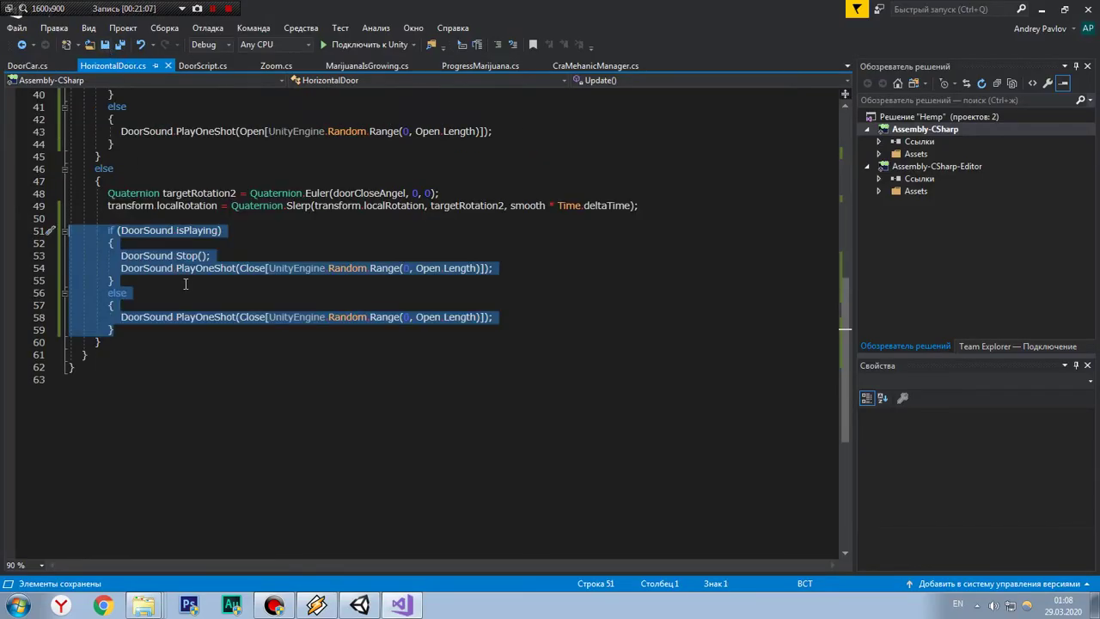
Step: Compare the sound code across DoorScript.cs, DoorCar.cs and HorizontalDoor.cs
click(185, 284)
click(188, 68)
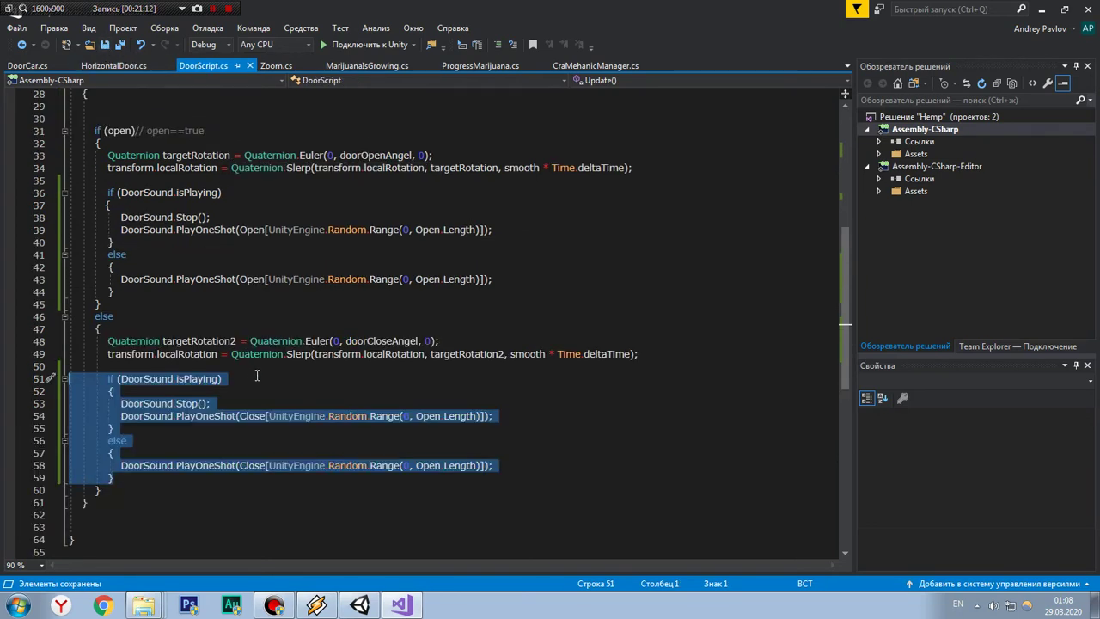
click(266, 401)
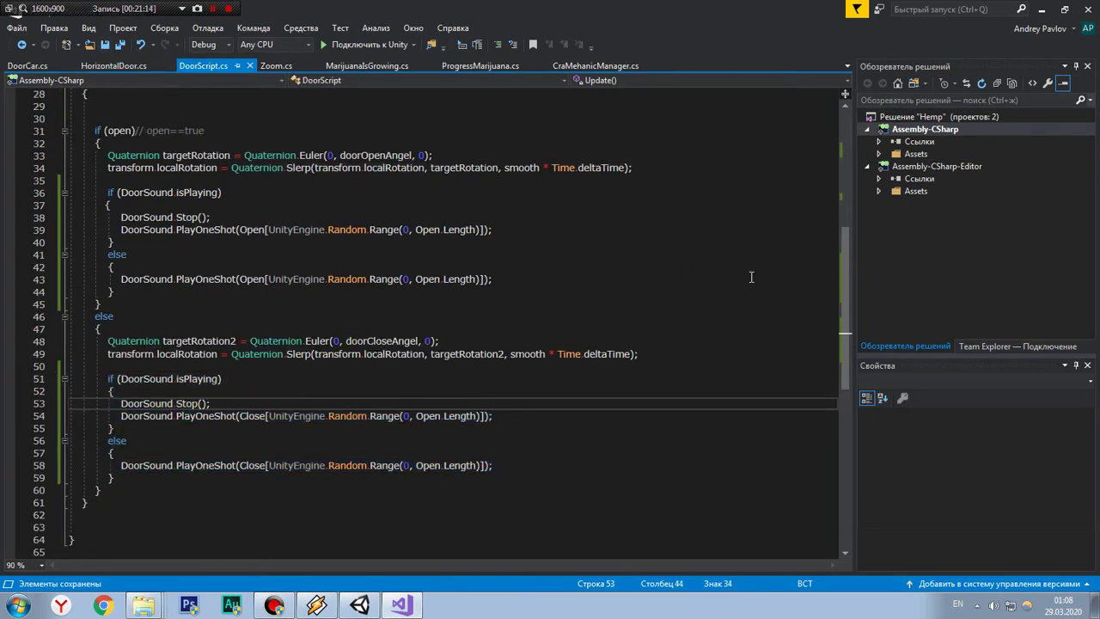
mouse_move(846, 303)
mouse_down()
mouse_move(843, 157)
mouse_move(839, 279)
mouse_up()
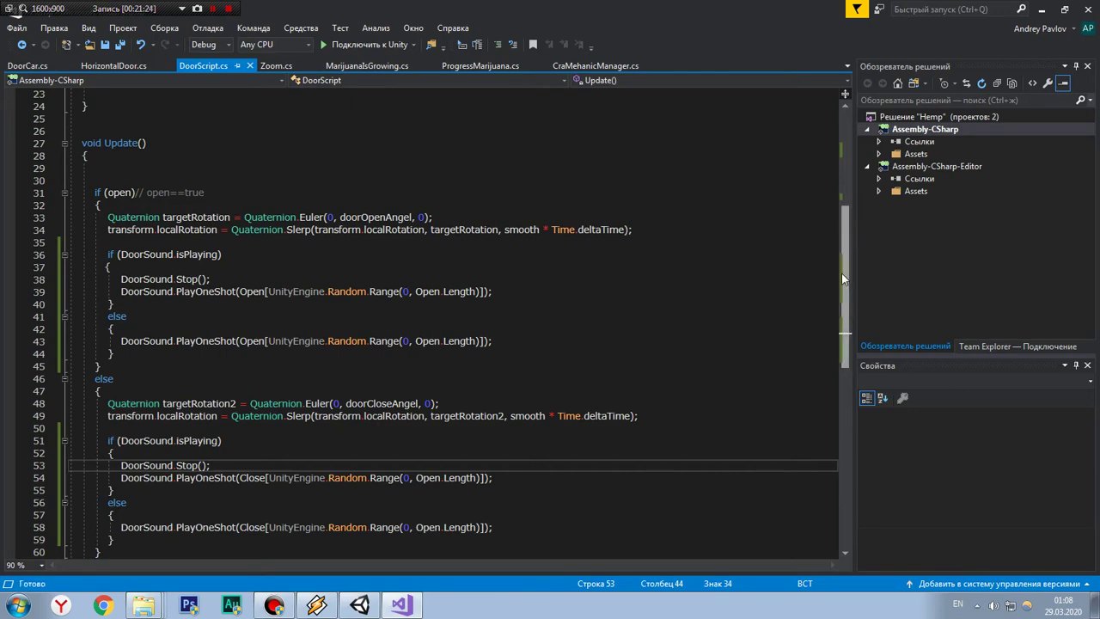
scroll(842, 279, up, 7)
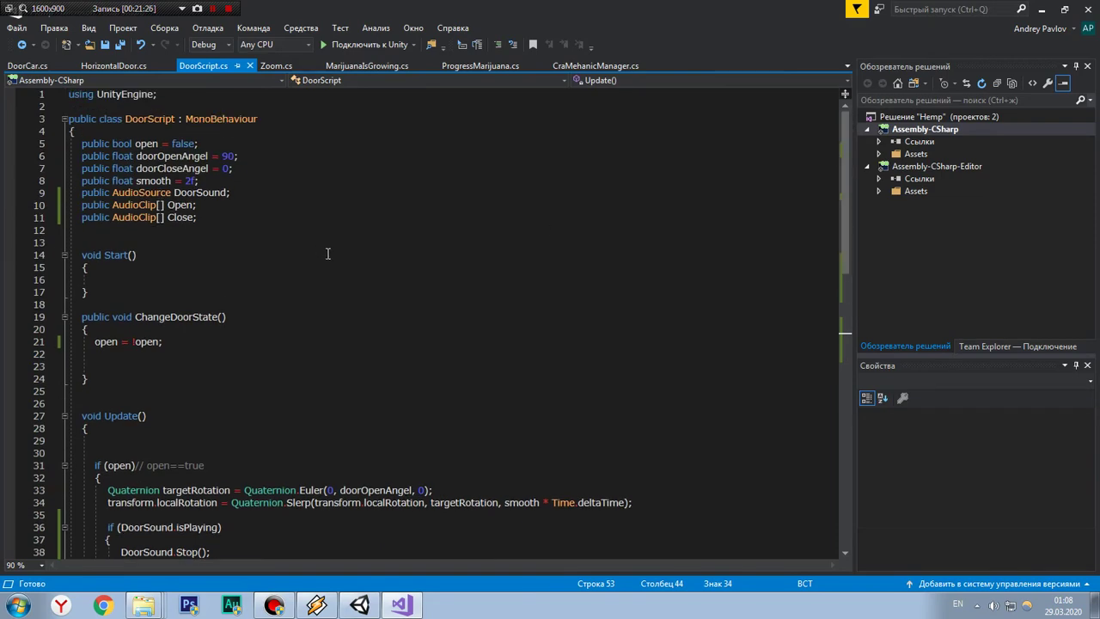
click(28, 65)
scroll(121, 103, up, 9)
scroll(120, 95, up, 2)
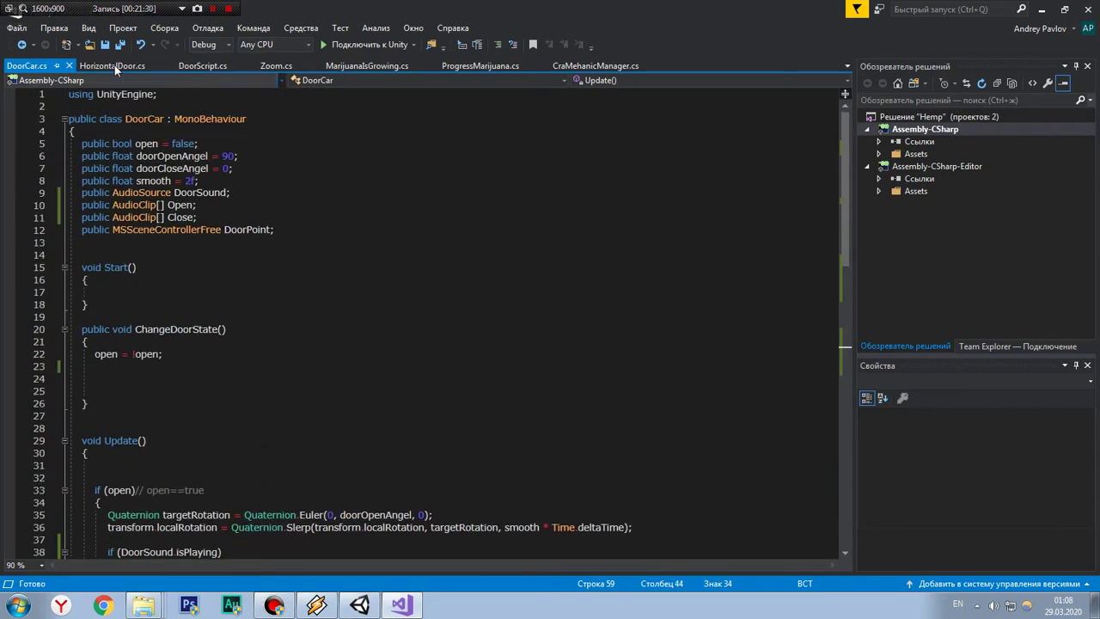
click(87, 66)
click(204, 67)
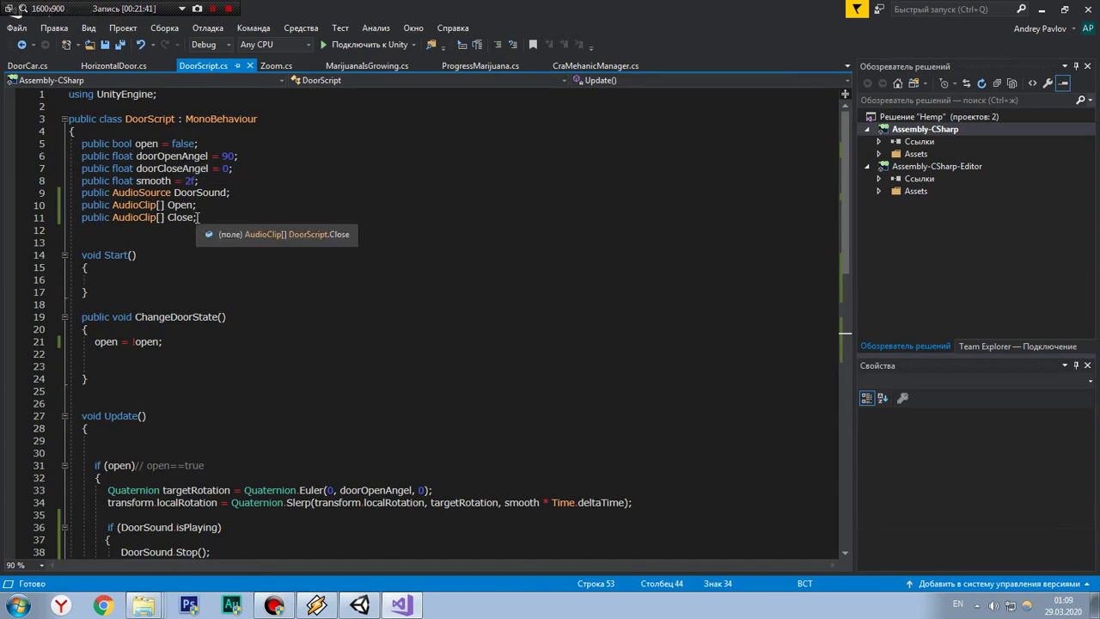
Step: Examine the Open and Close clip declarations and the open-sound block in DoorScript.cs
drag(197, 217, 1, 206)
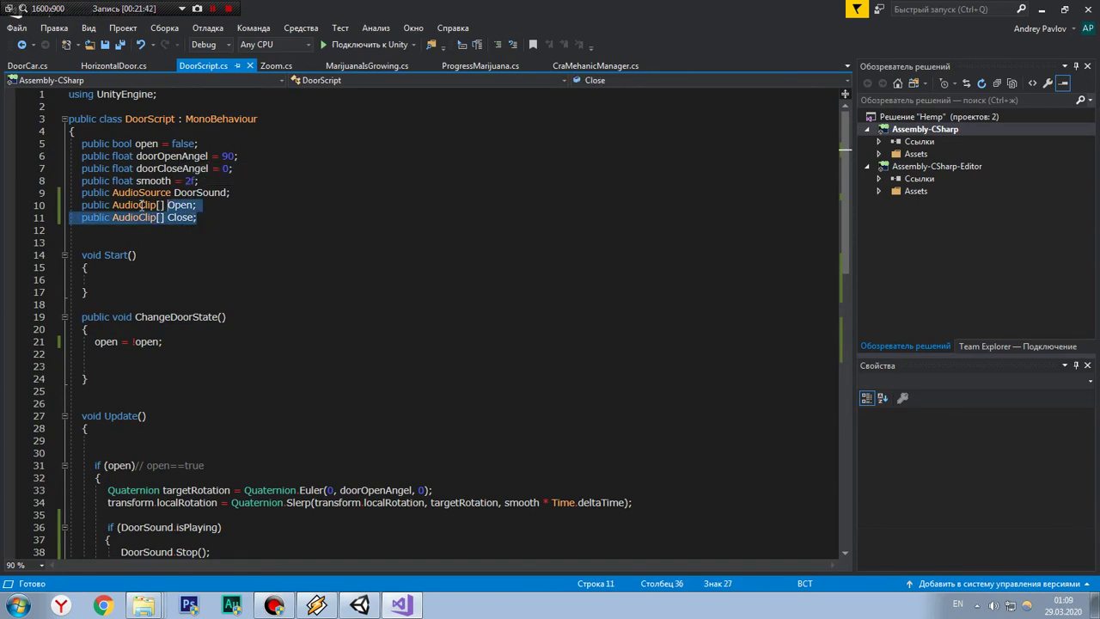
click(209, 217)
click(146, 217)
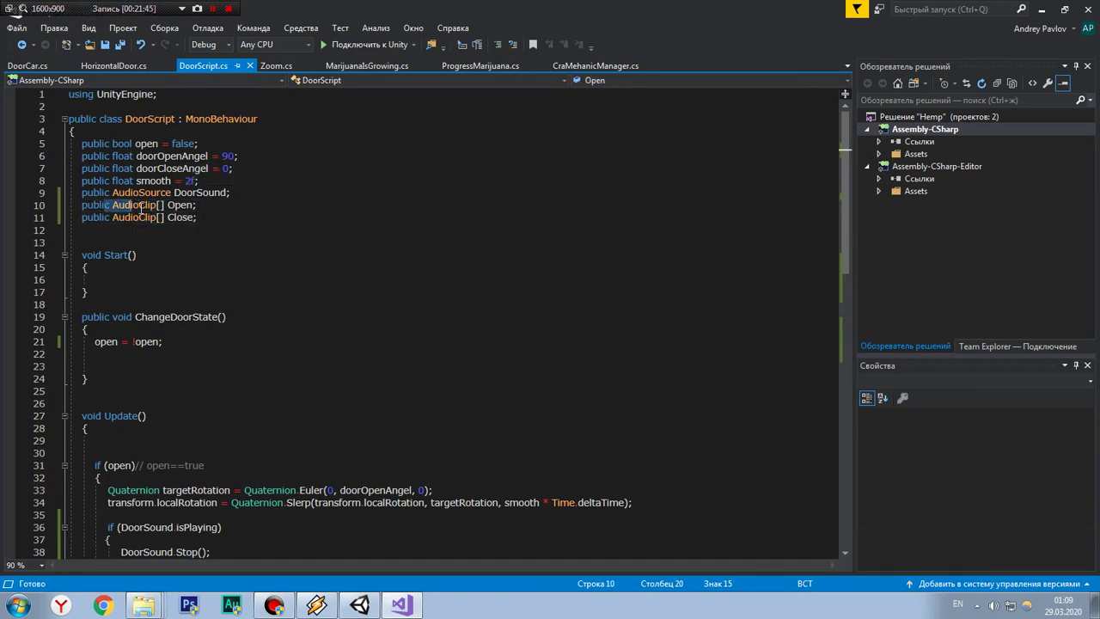
drag(197, 217, 112, 217)
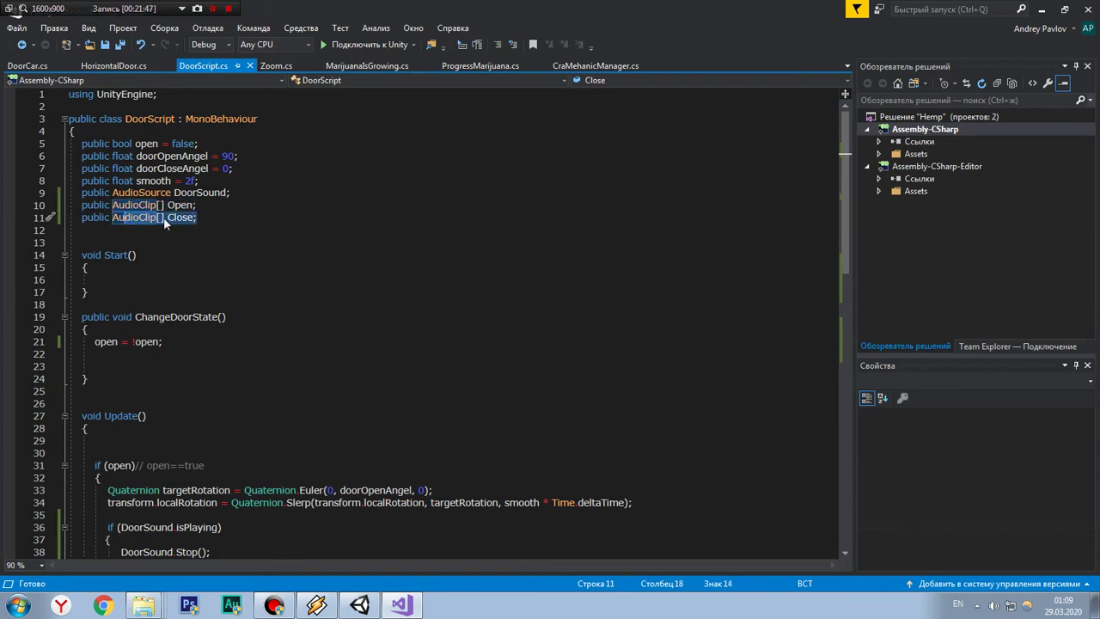
click(164, 217)
click(211, 218)
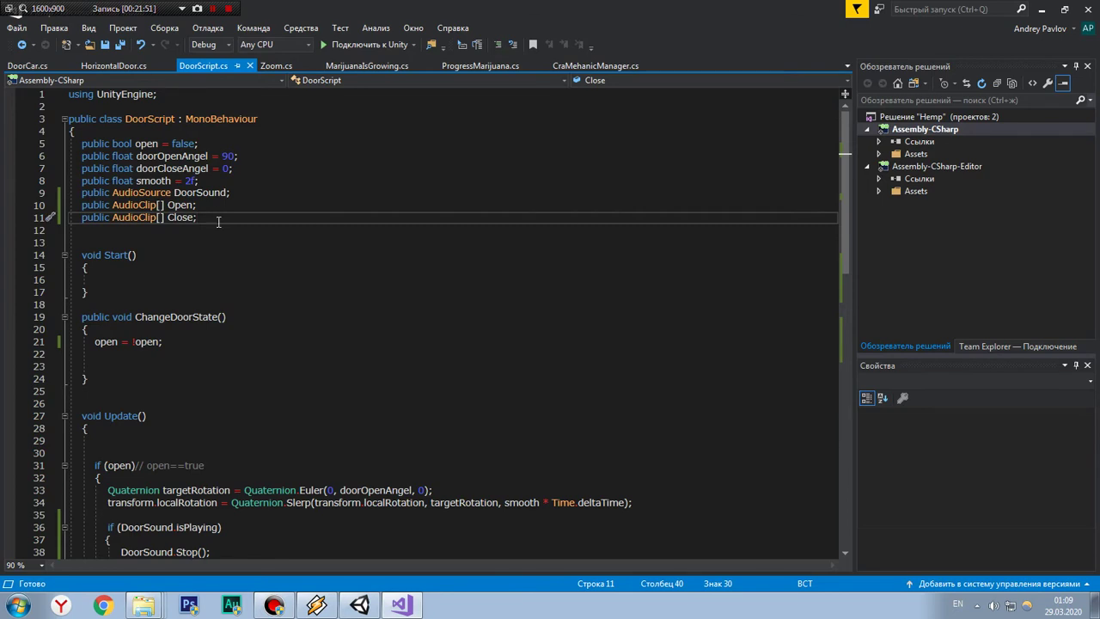
scroll(218, 221, down, 1)
scroll(218, 221, down, 3)
drag(94, 218, 69, 206)
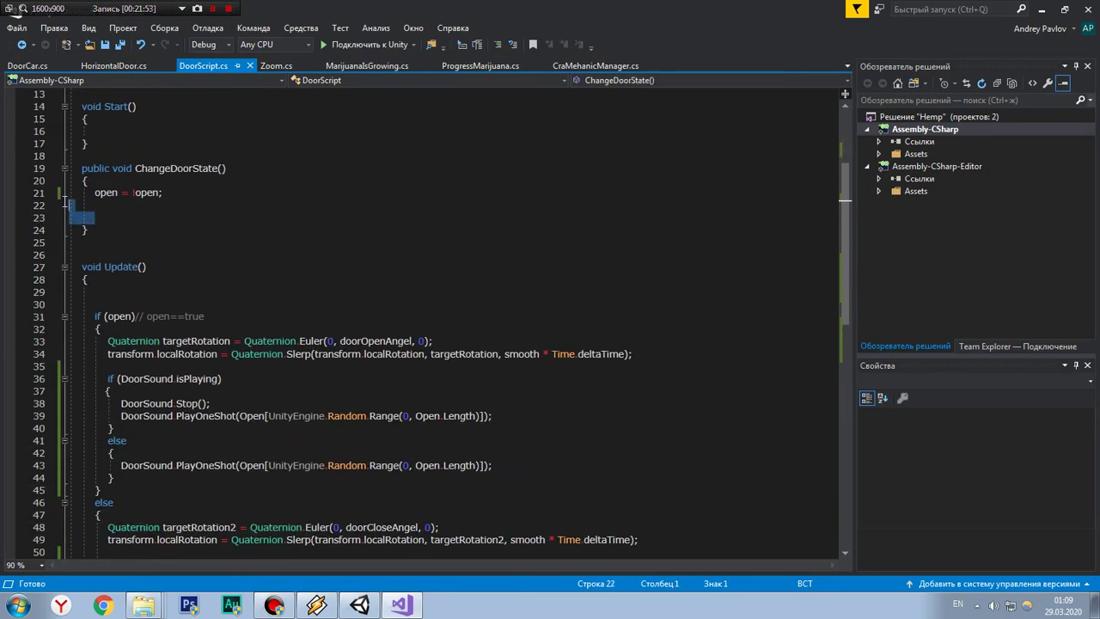
click(196, 213)
scroll(202, 216, down, 5)
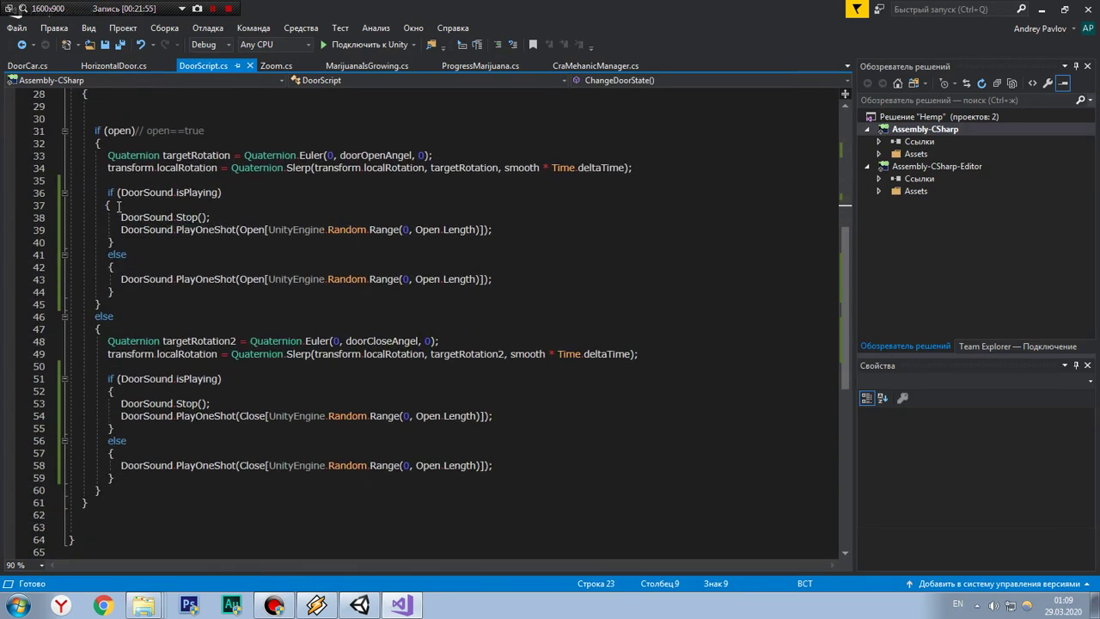
drag(106, 193, 114, 292)
Step: Change Open.Length to Close.Length on DoorScript.cs lines 54 and 58, then save
click(261, 416)
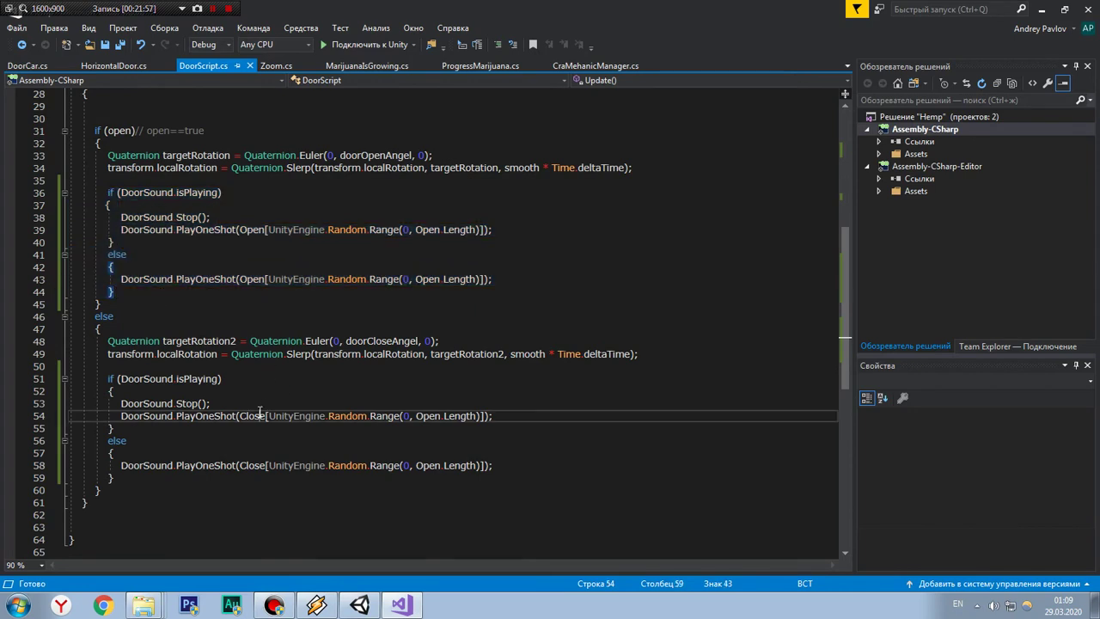
click(254, 465)
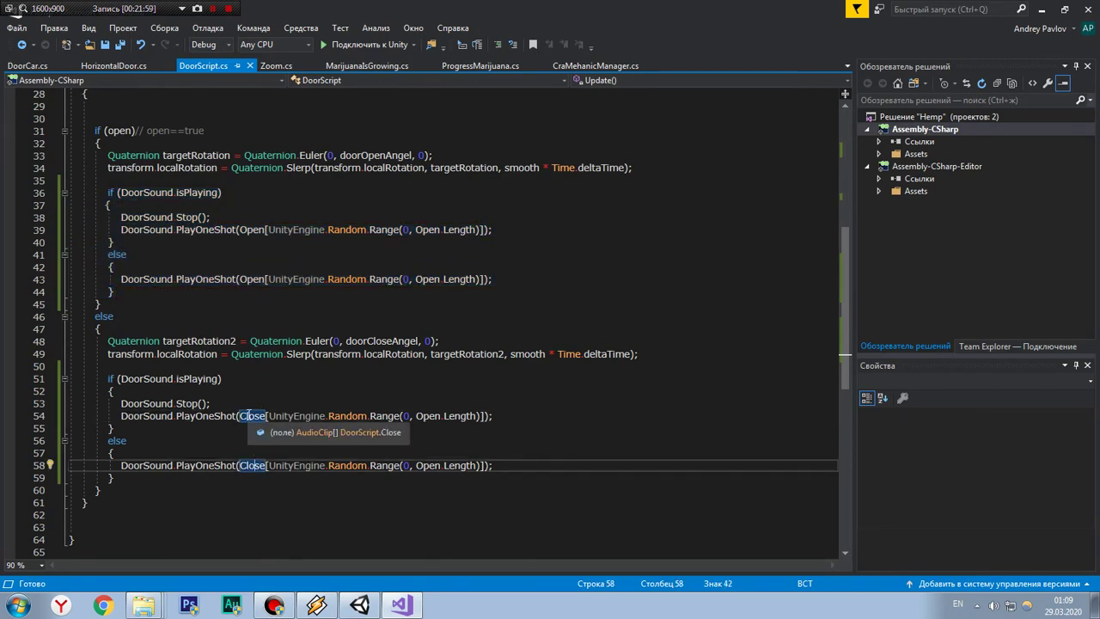
click(430, 466)
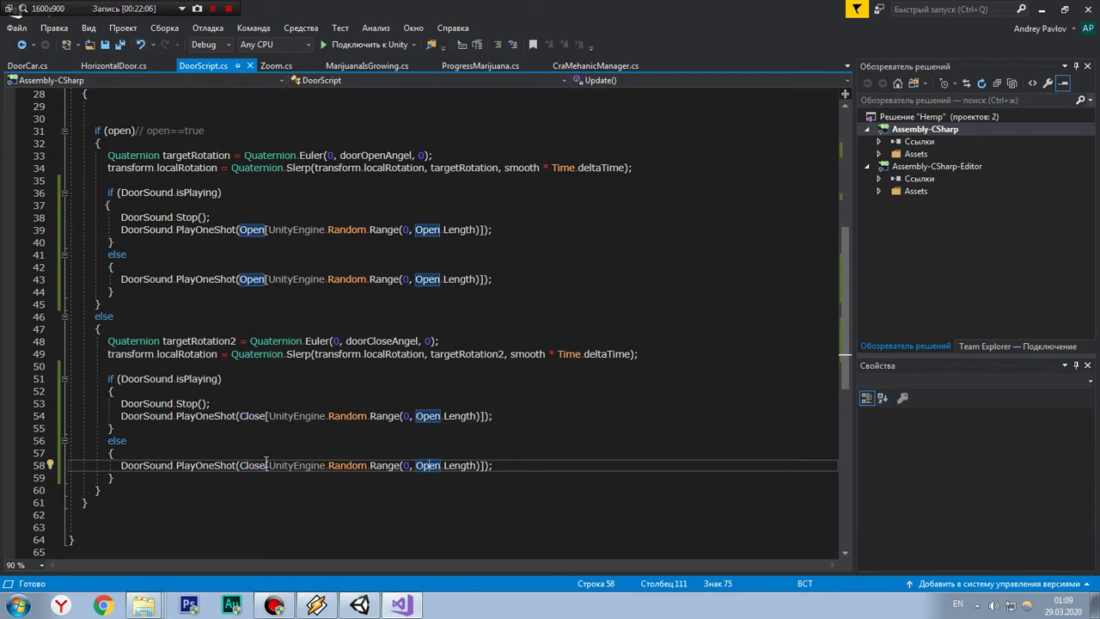
click(246, 416)
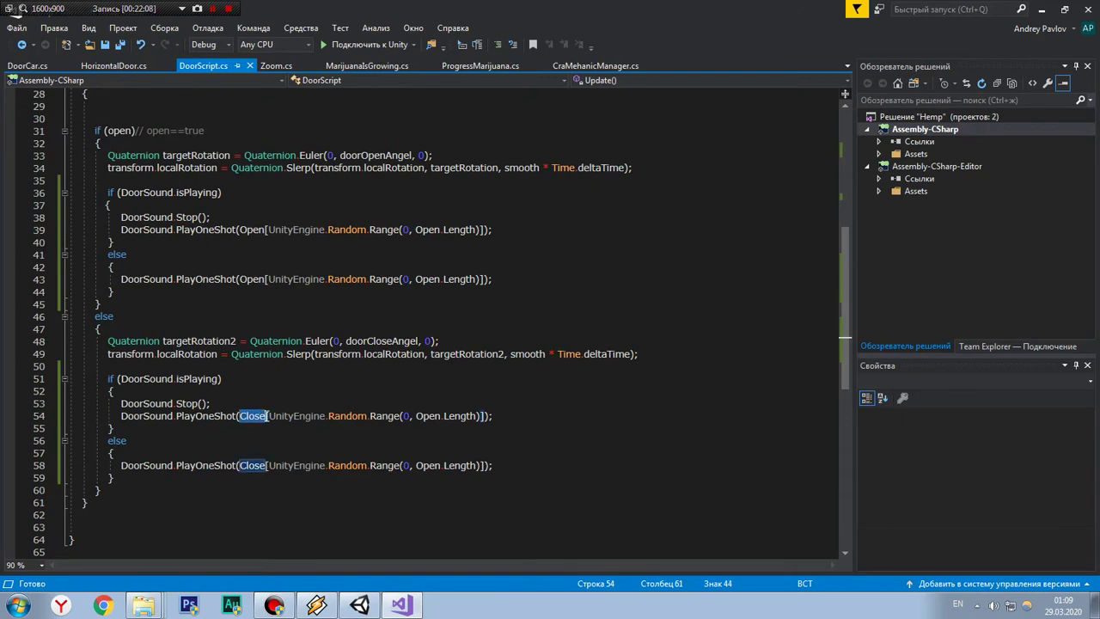
double_click(427, 416)
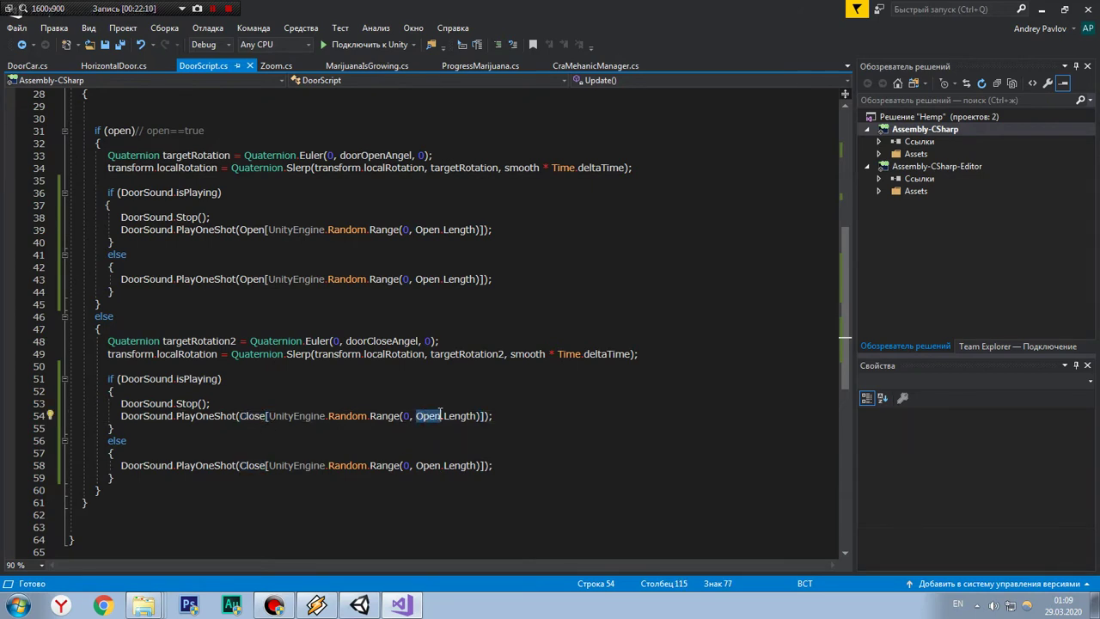
text(Close)
double_click(428, 465)
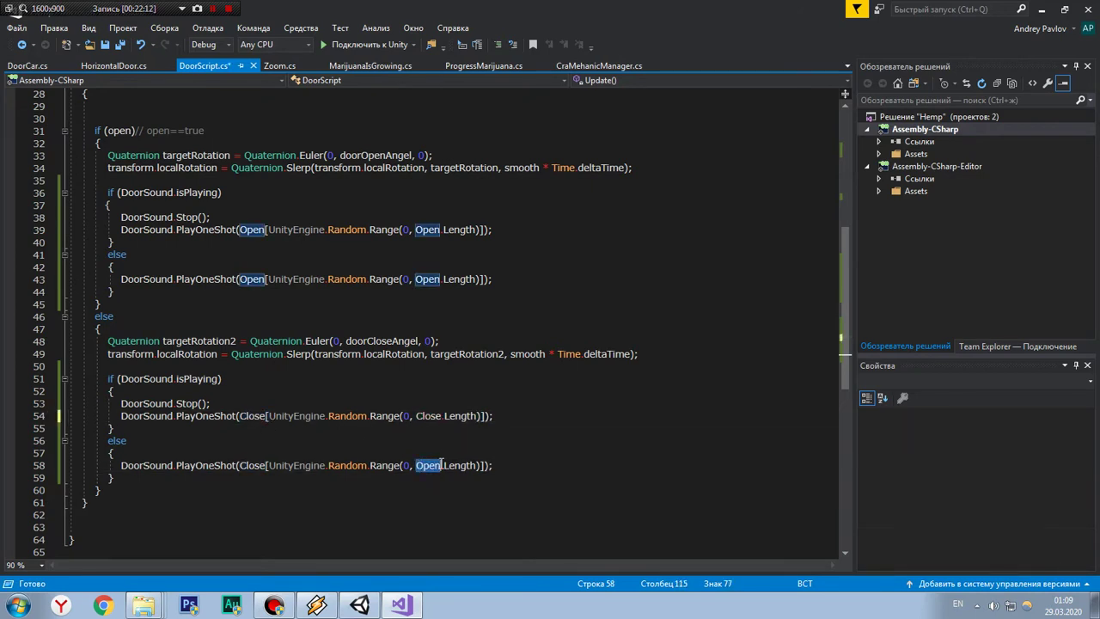
text(Close)
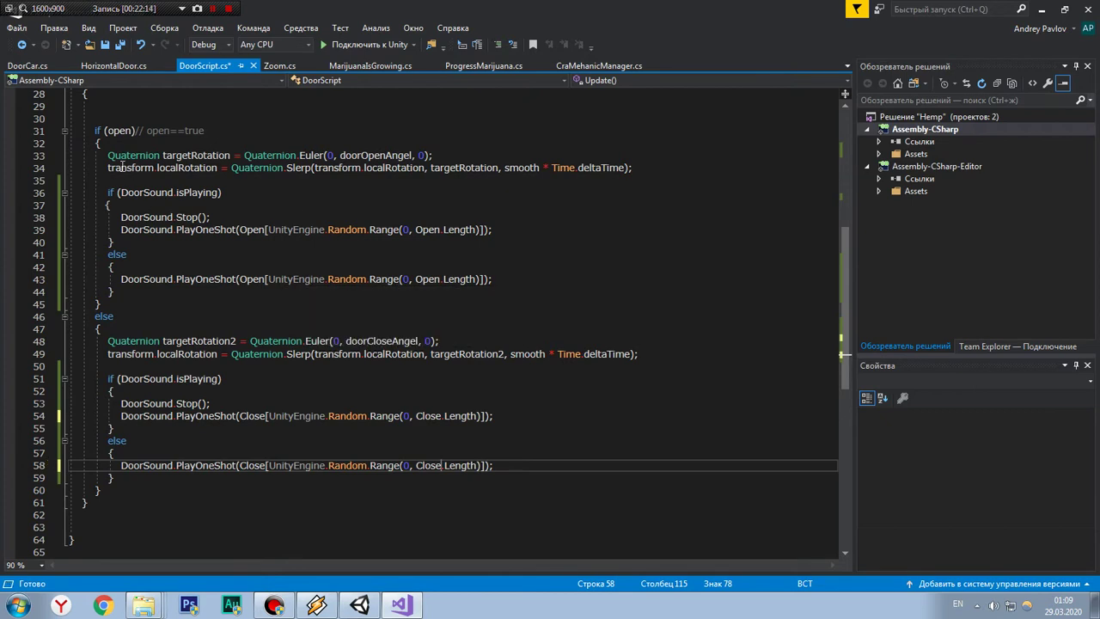
key(ctrl+s)
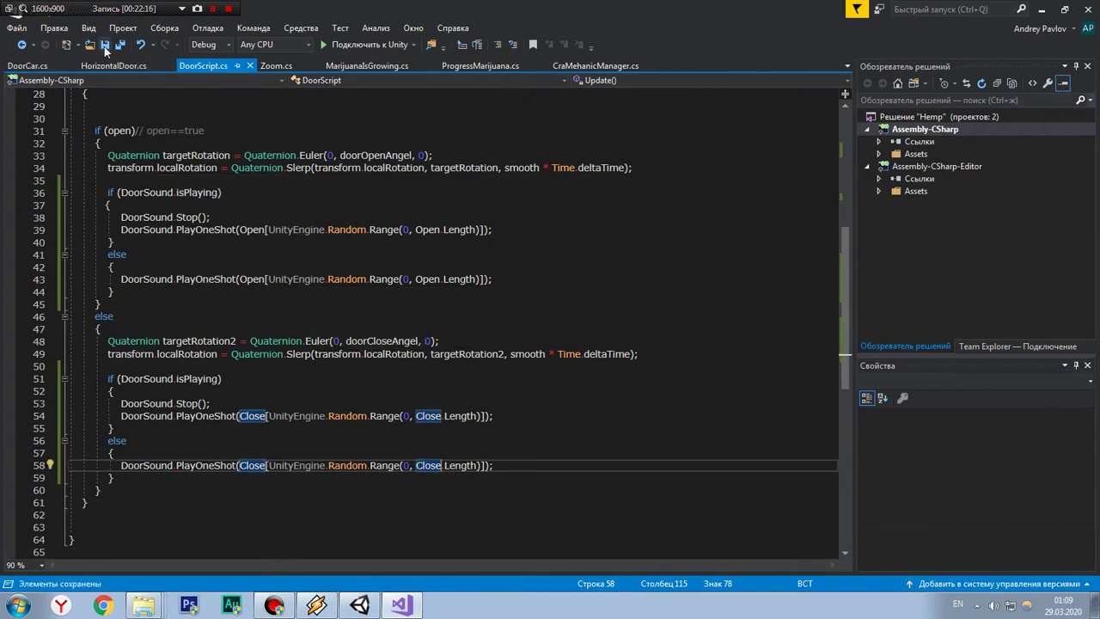
Step: Make HorizontalDoor.cs use Close.Length on lines 54 and 58, then save it
click(129, 67)
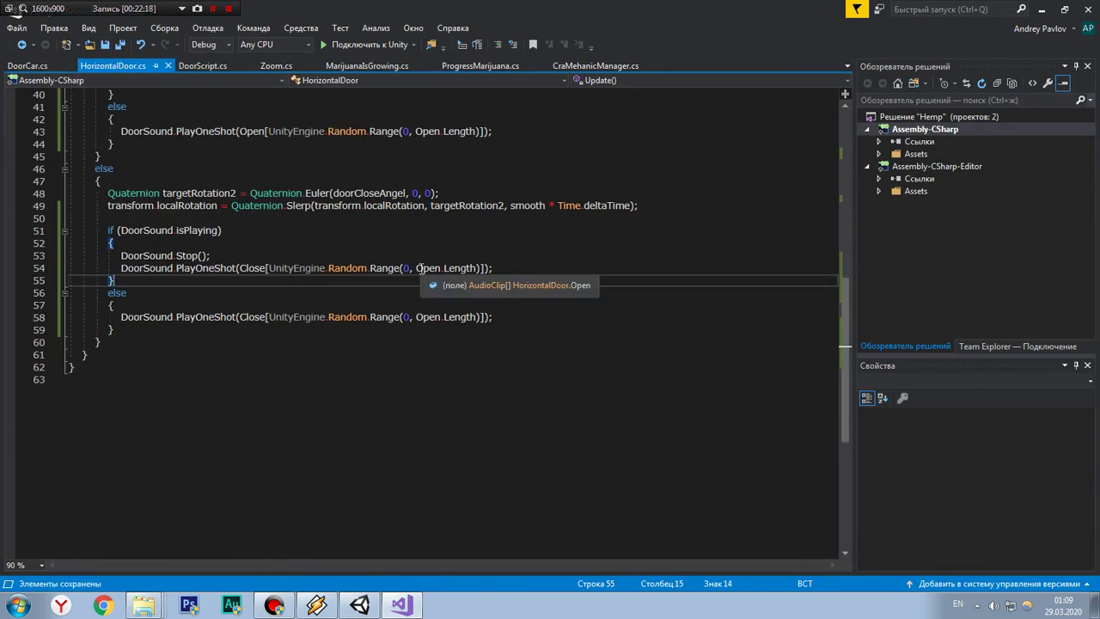
double_click(427, 268)
text(Close)
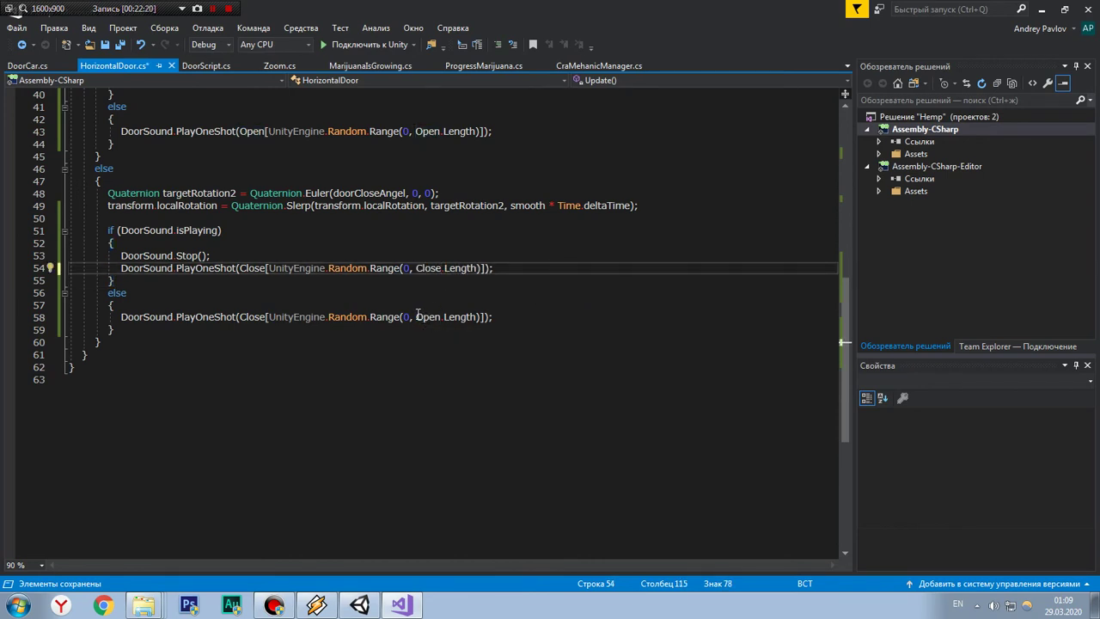
double_click(428, 317)
text(Close)
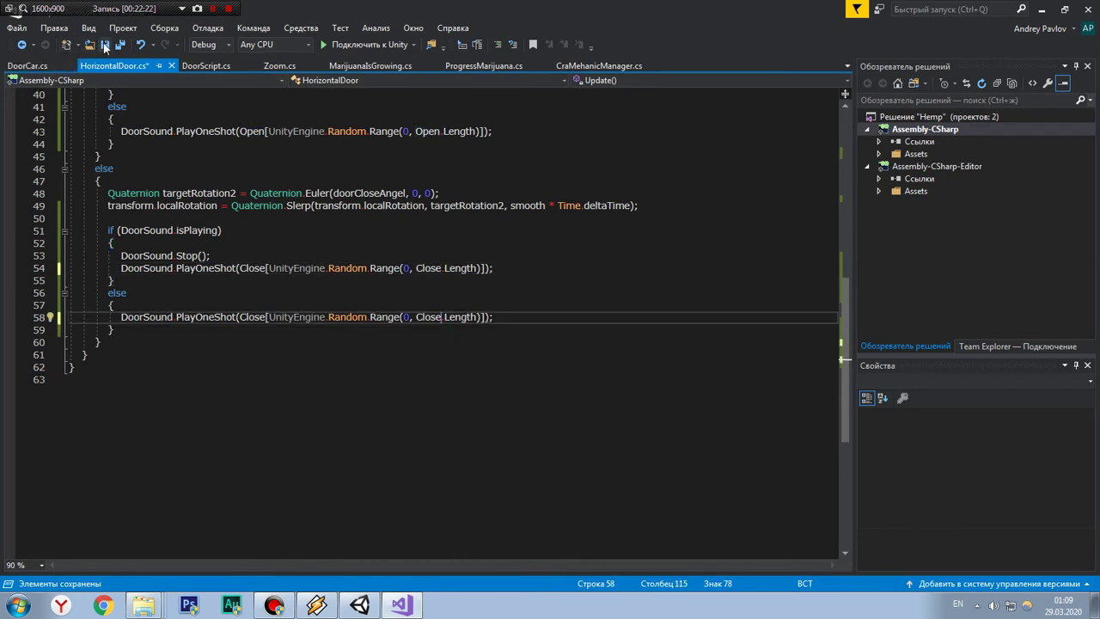
click(104, 45)
Step: Replace Open with Close on DoorCar.cs lines 60 and 64, then save
click(27, 67)
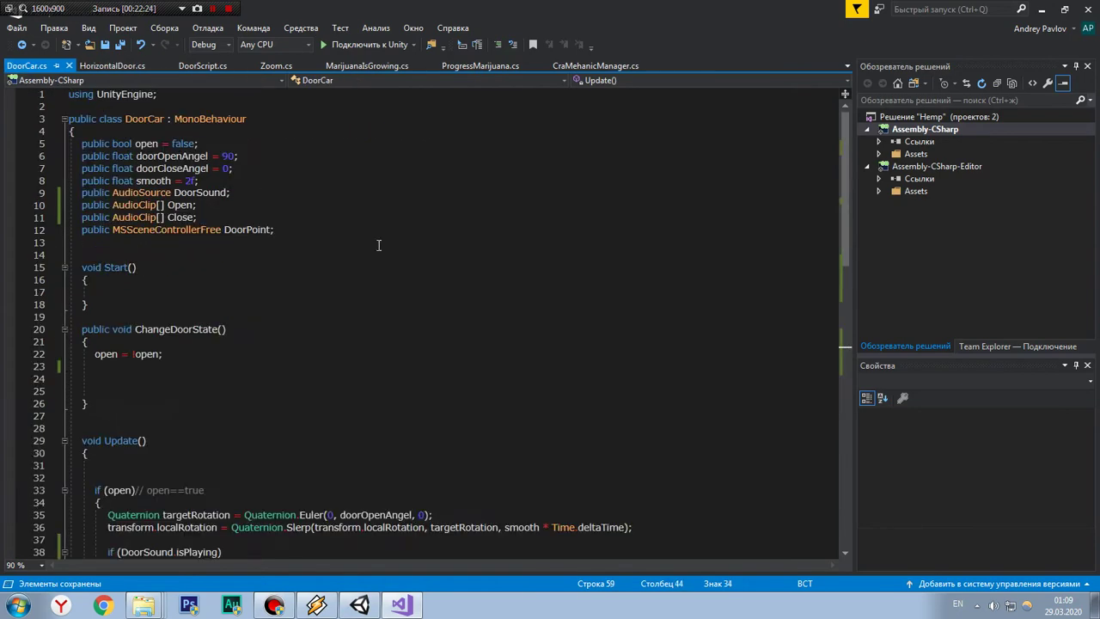
scroll(447, 400, down, 8)
scroll(447, 400, down, 4)
double_click(434, 376)
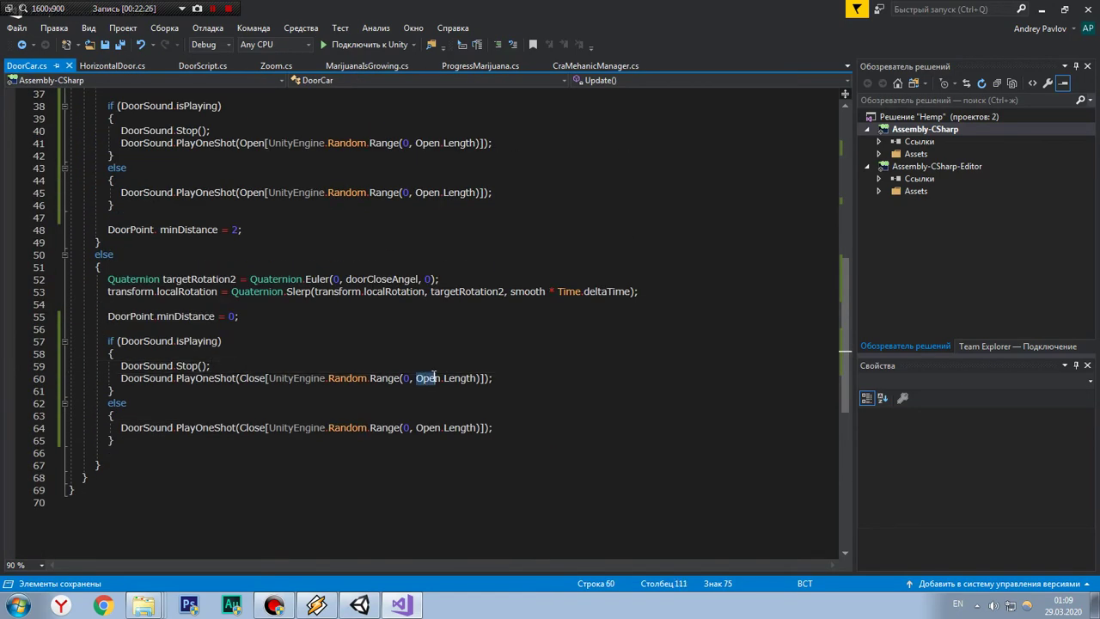
text(Close)
drag(416, 427, 439, 427)
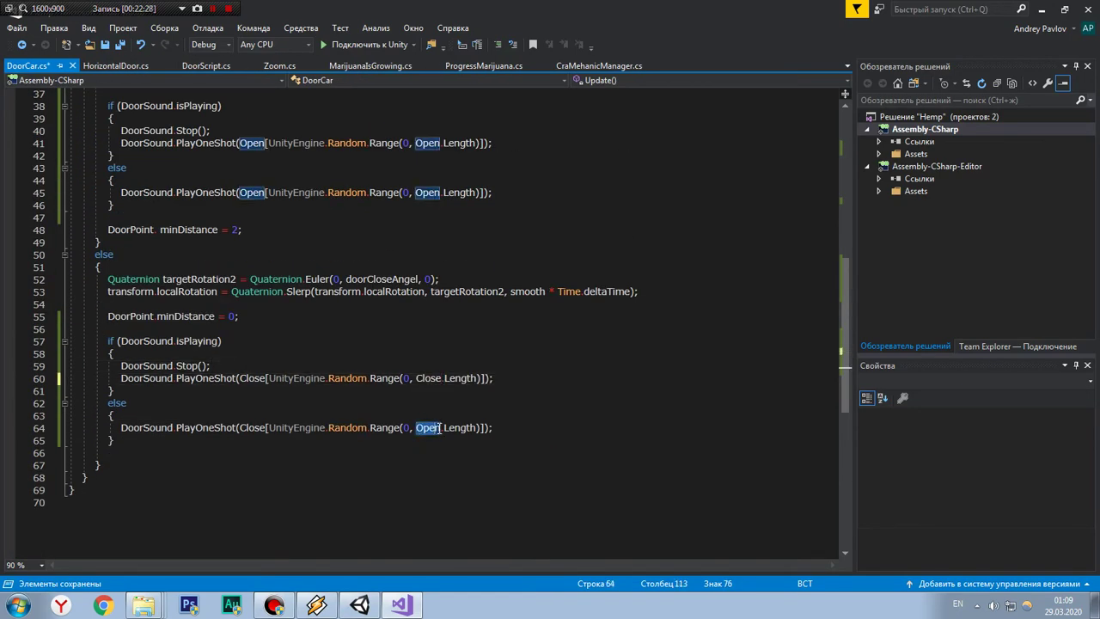
text(Close)
click(105, 46)
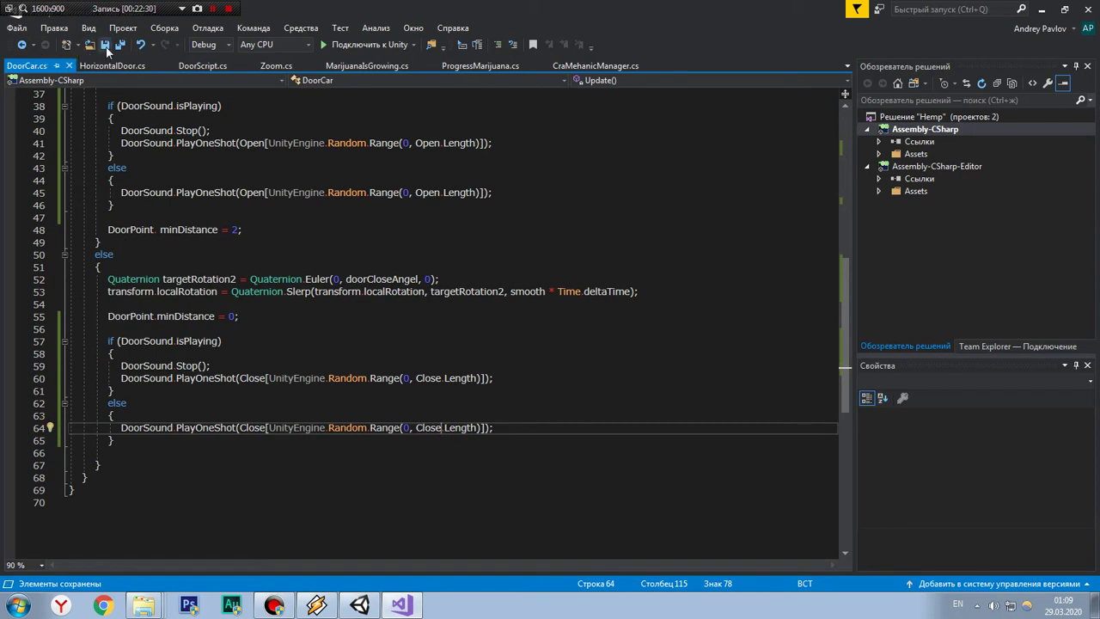
key(ctrl+Tab)
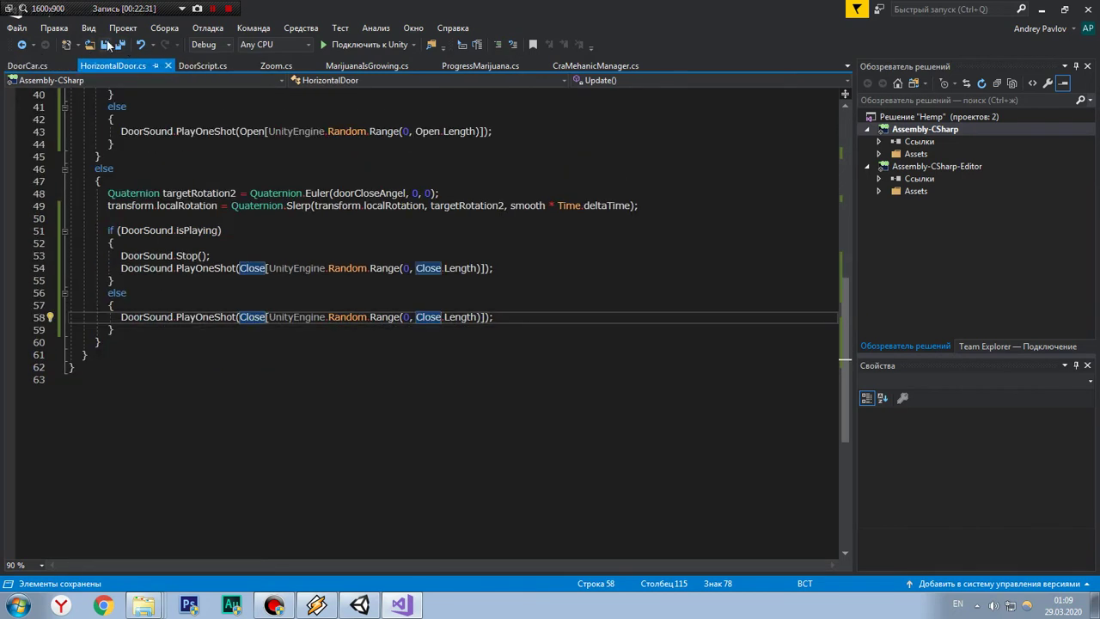
click(215, 67)
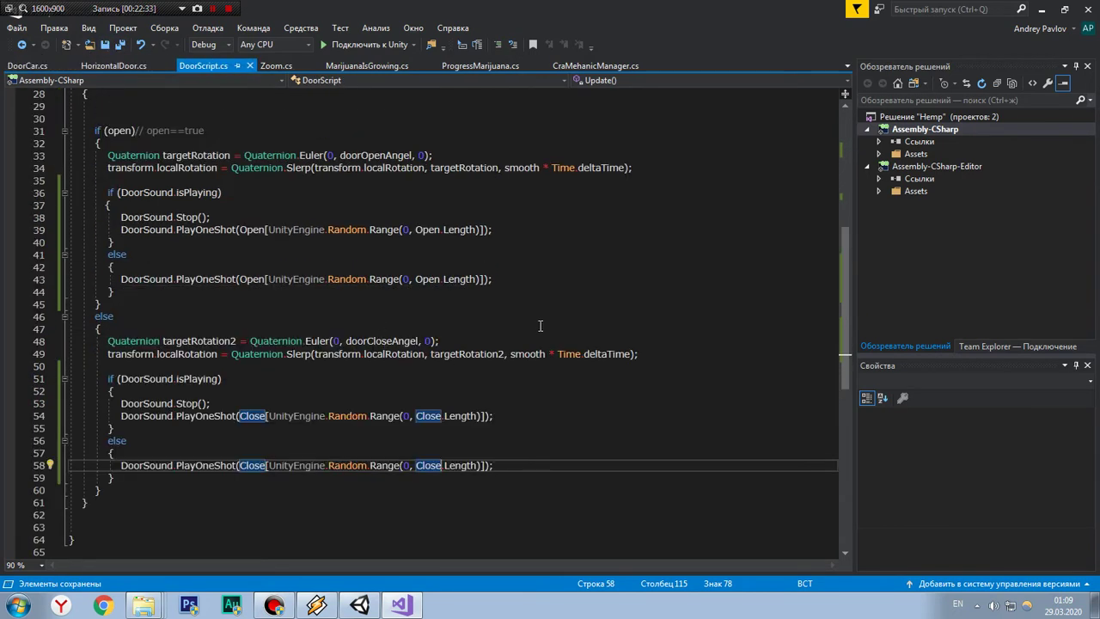
Step: Review the DoorSound isPlaying check, Stop call and PlayOneShot call on lines 36–43
click(533, 277)
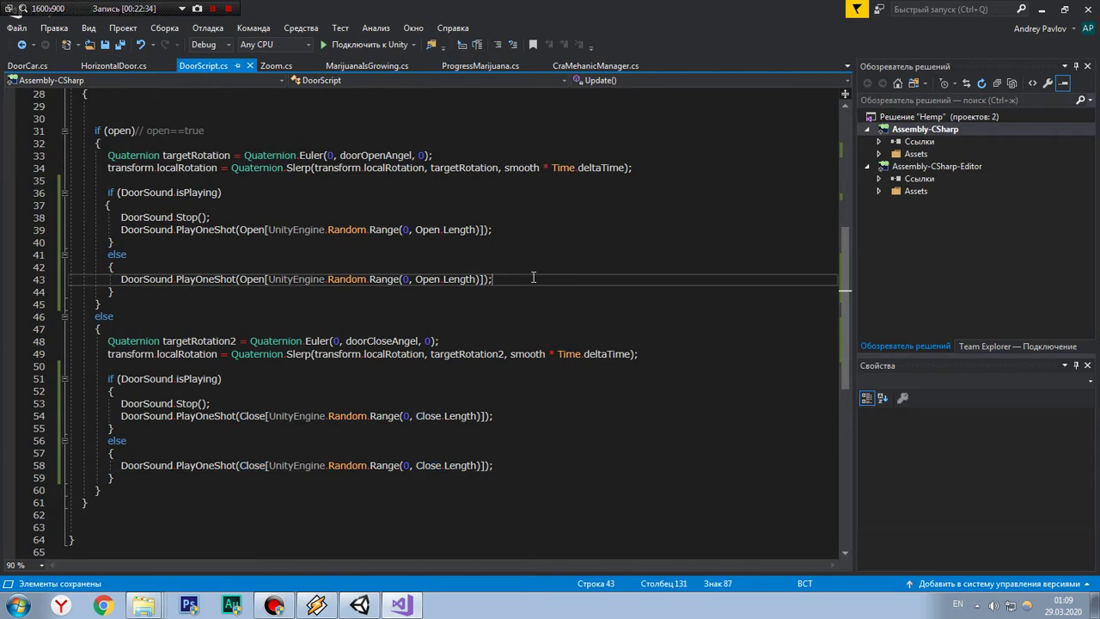
click(127, 193)
drag(107, 192, 234, 196)
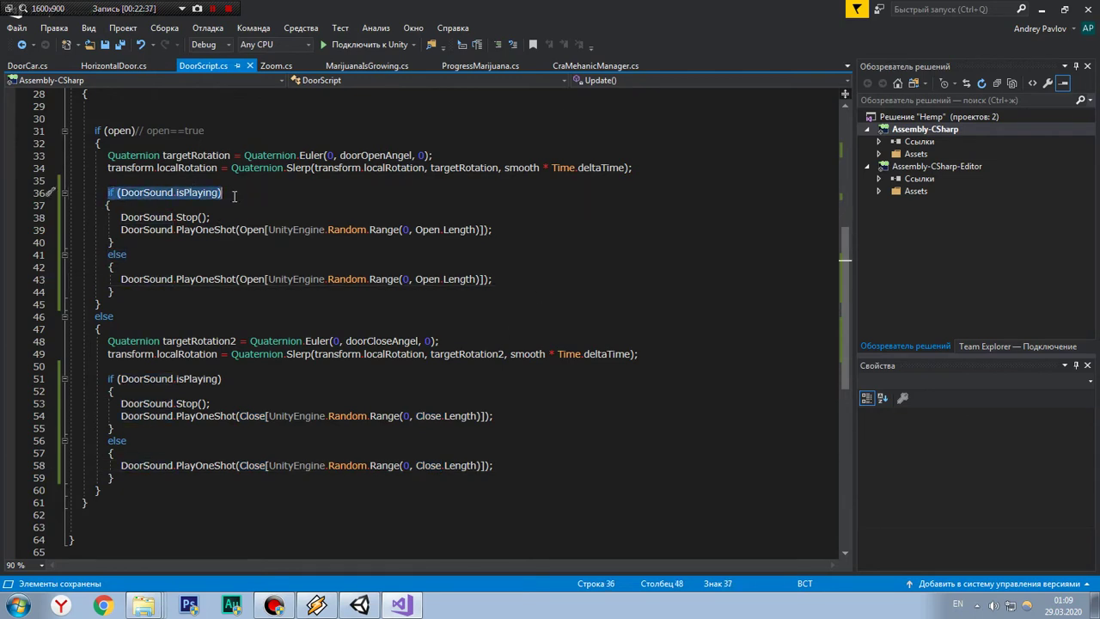
click(184, 215)
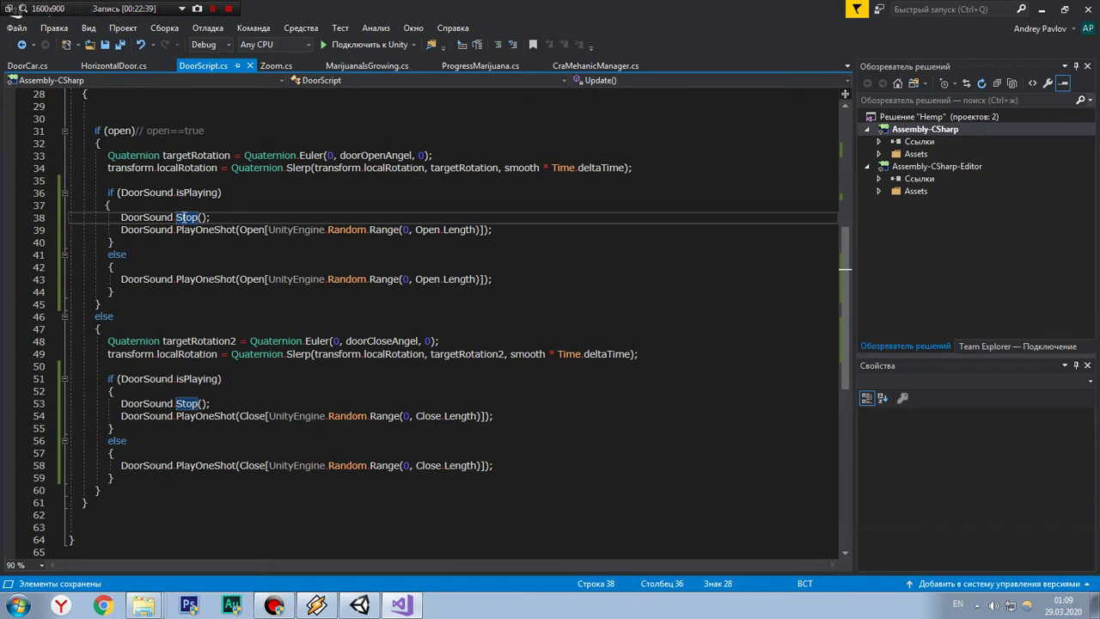
click(167, 281)
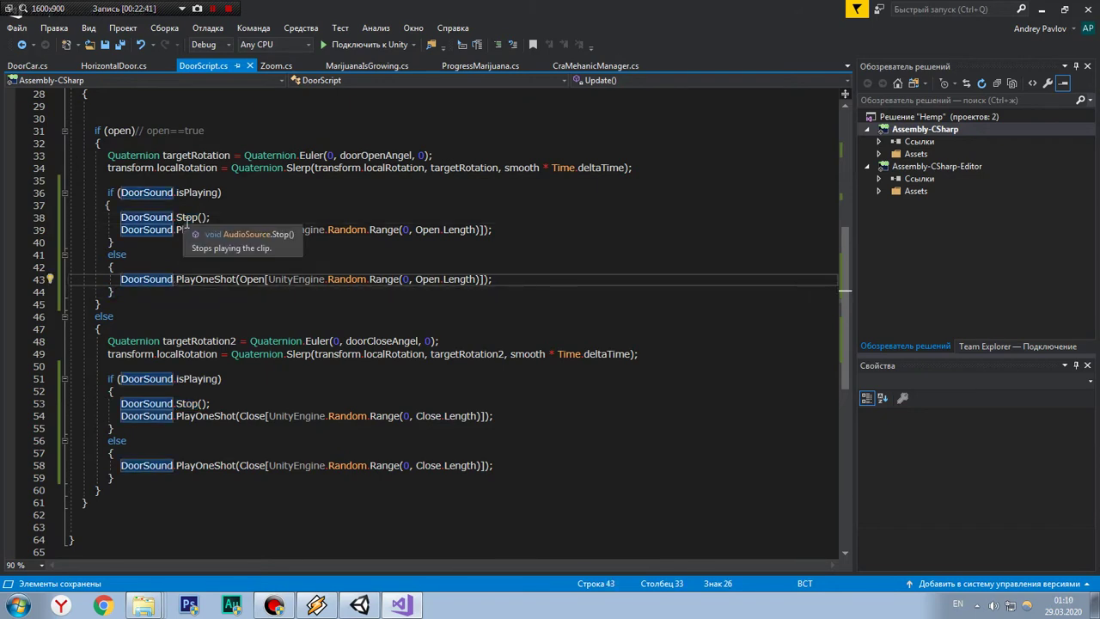
click(185, 218)
drag(123, 231, 236, 230)
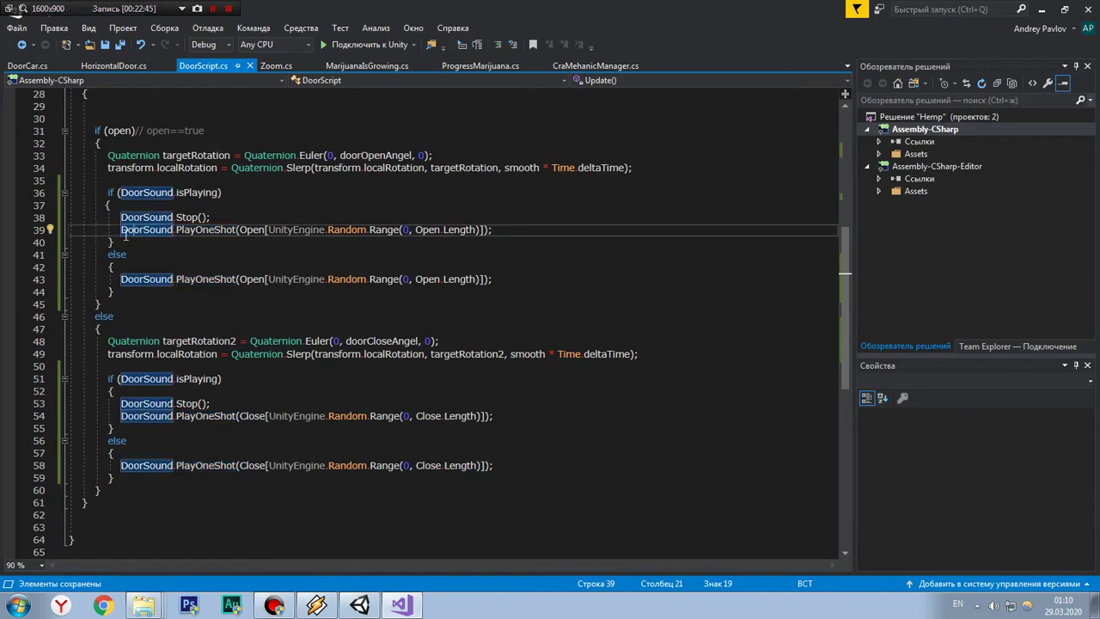
drag(119, 231, 238, 230)
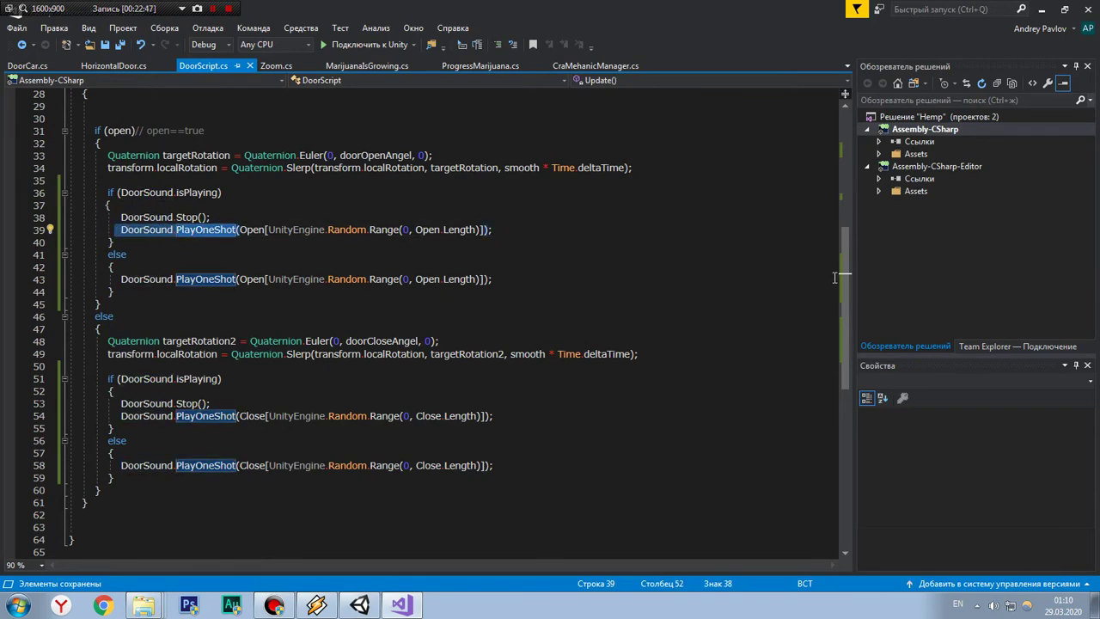
drag(845, 276, 843, 125)
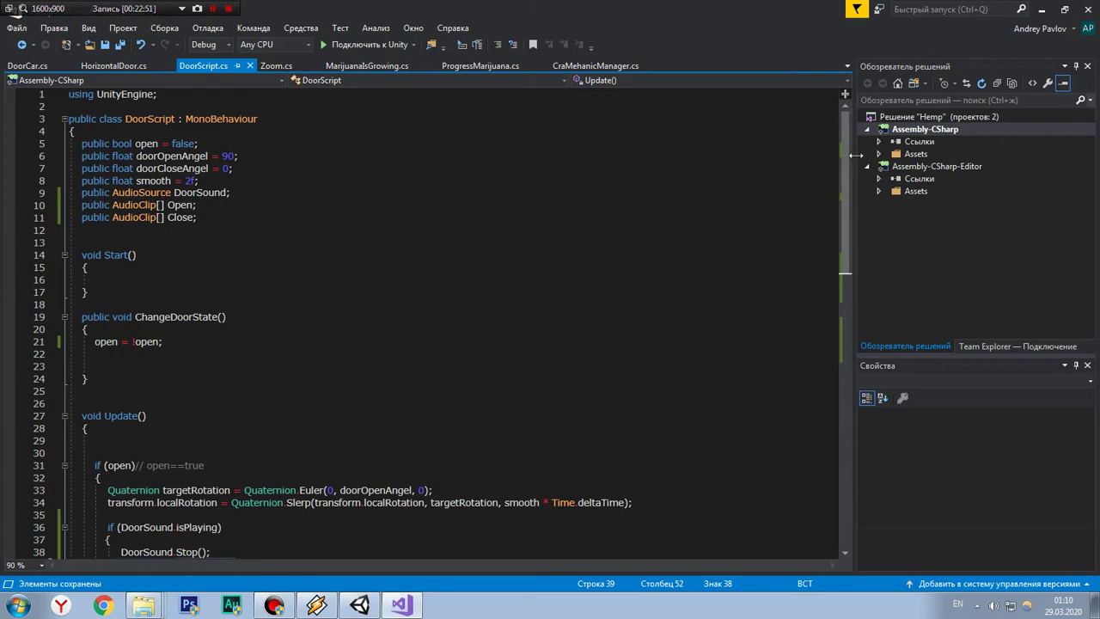
drag(847, 156, 847, 277)
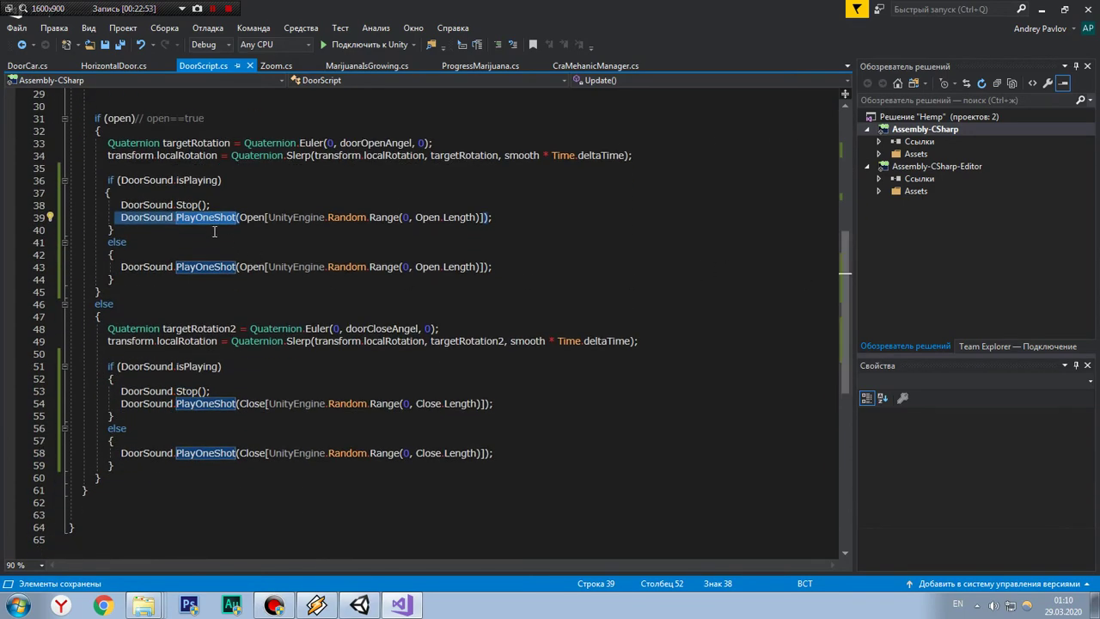
Step: Check the random Open clip range on line 39, retyping its minimum as 0
click(213, 218)
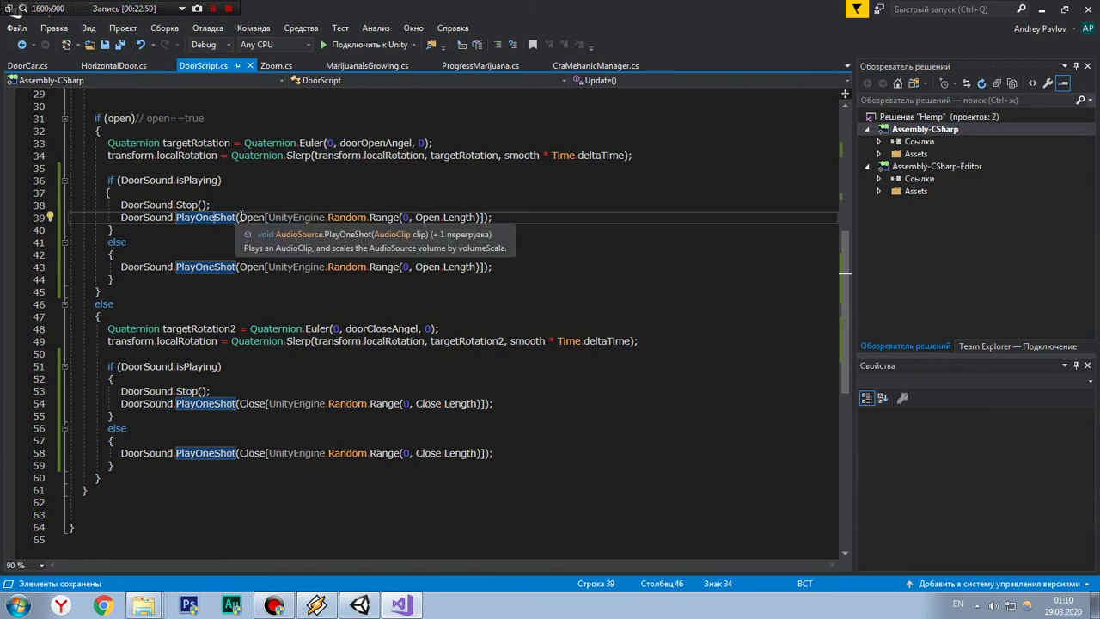
click(264, 218)
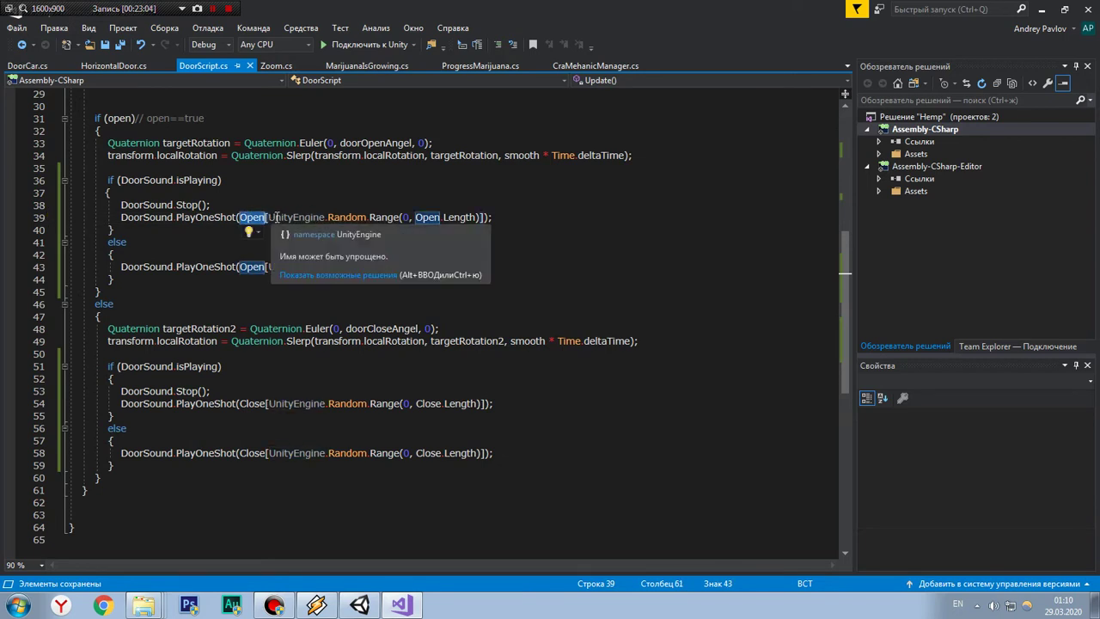
click(276, 217)
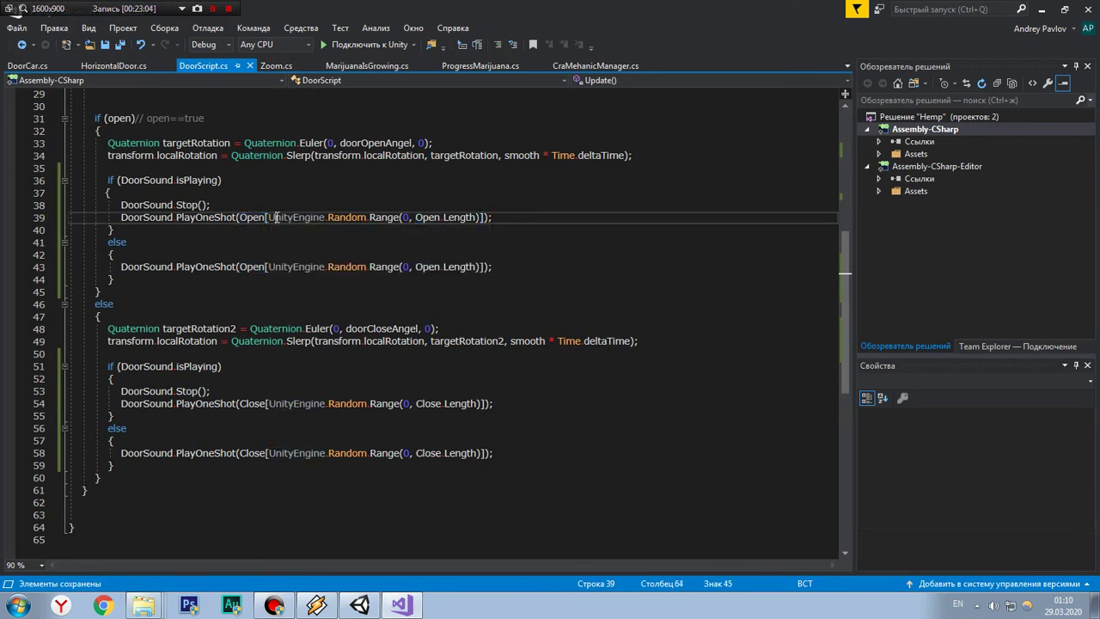
click(405, 217)
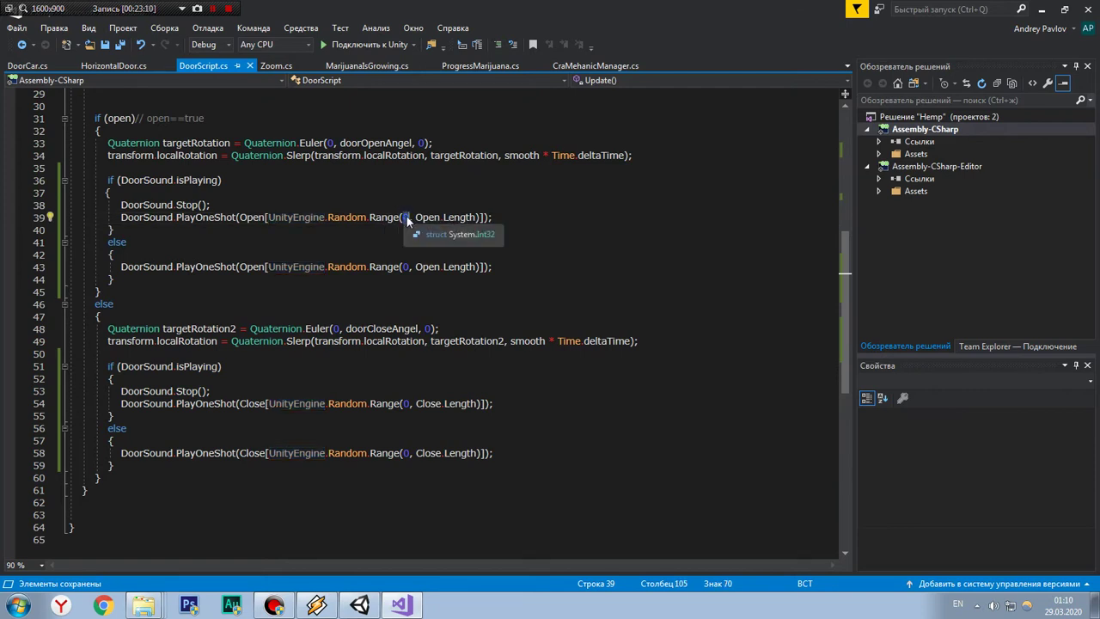
text(0)
drag(416, 217, 474, 219)
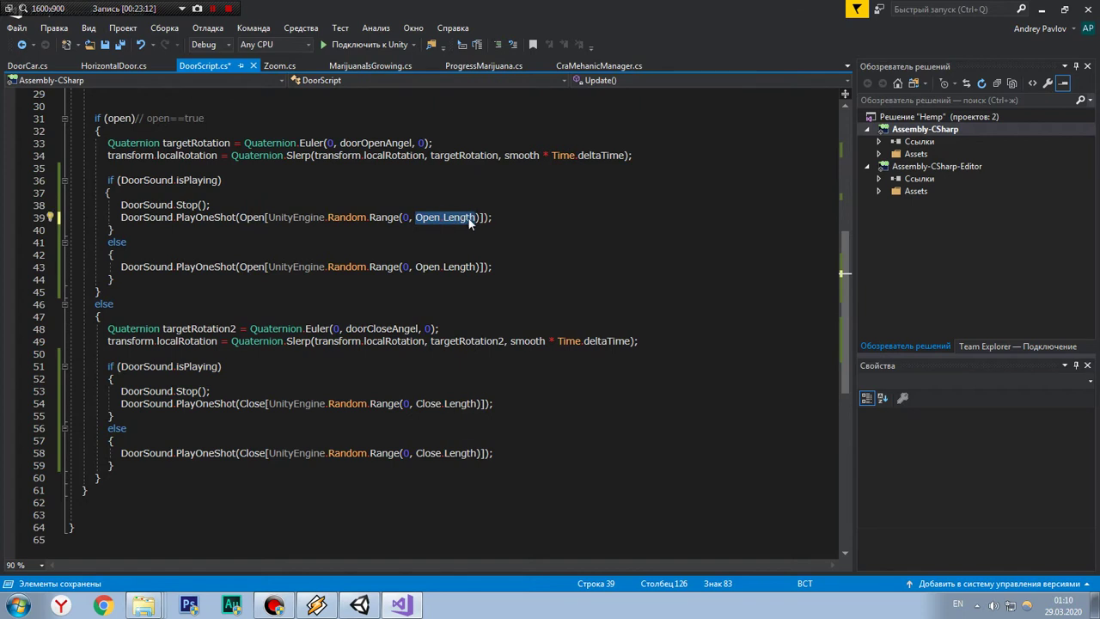
click(495, 221)
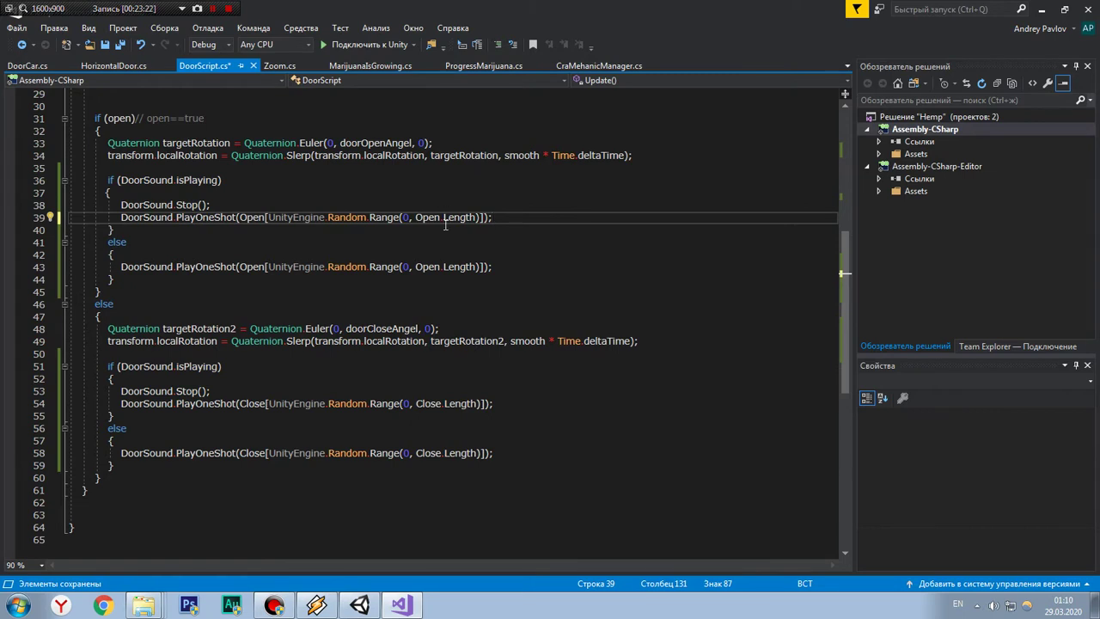
Step: Review the close-sound block on lines 54–58, save DoorScript.cs and return to Unity
click(508, 268)
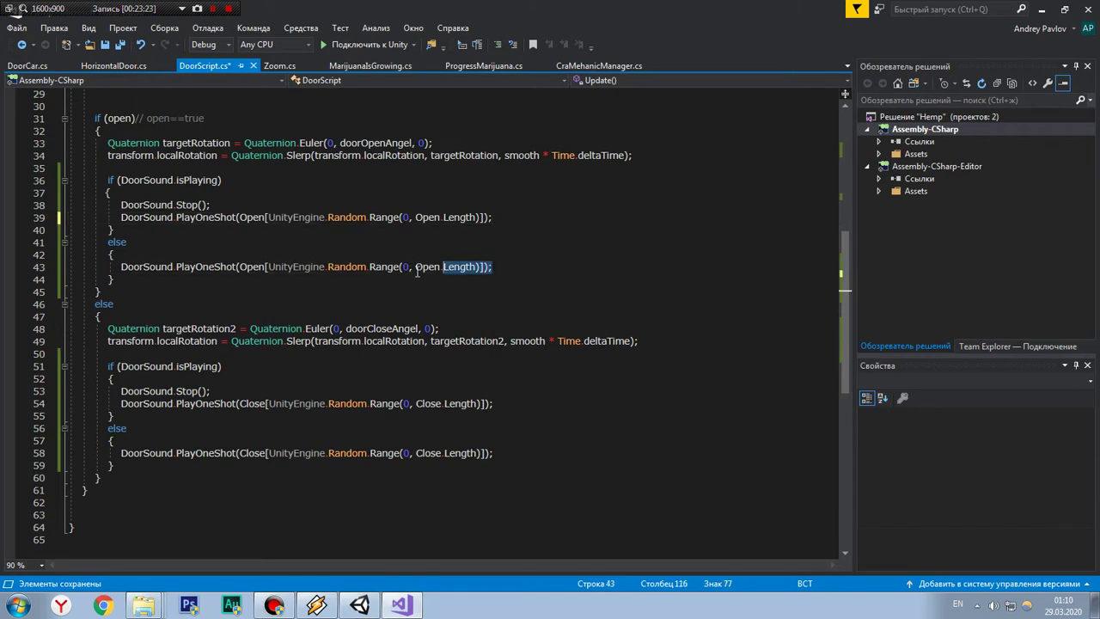
drag(514, 453, 150, 403)
click(113, 415)
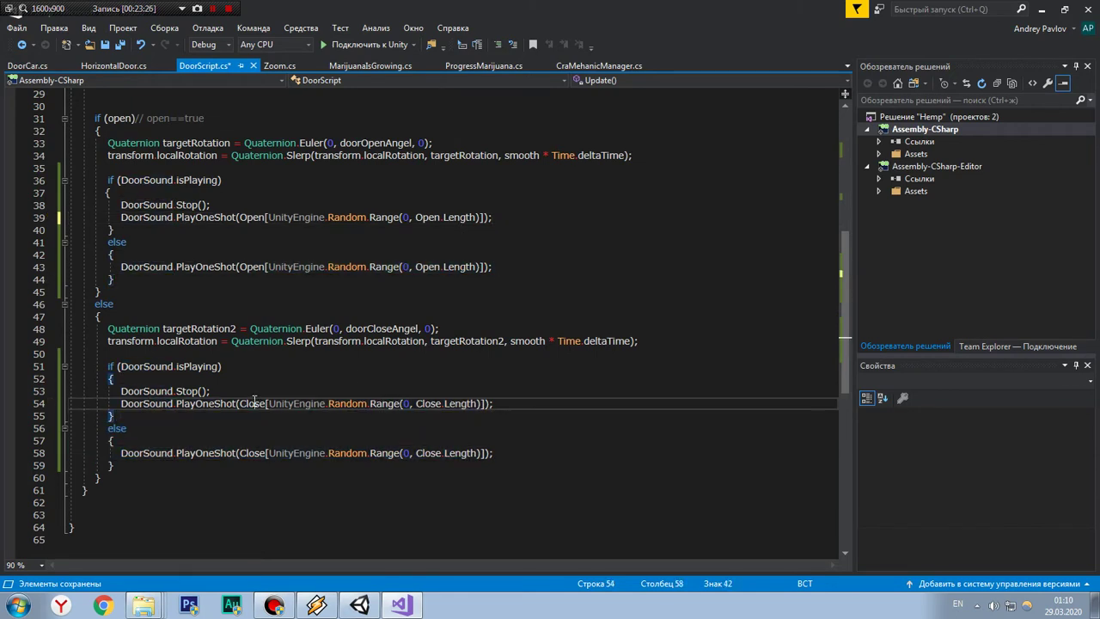
click(261, 453)
click(619, 418)
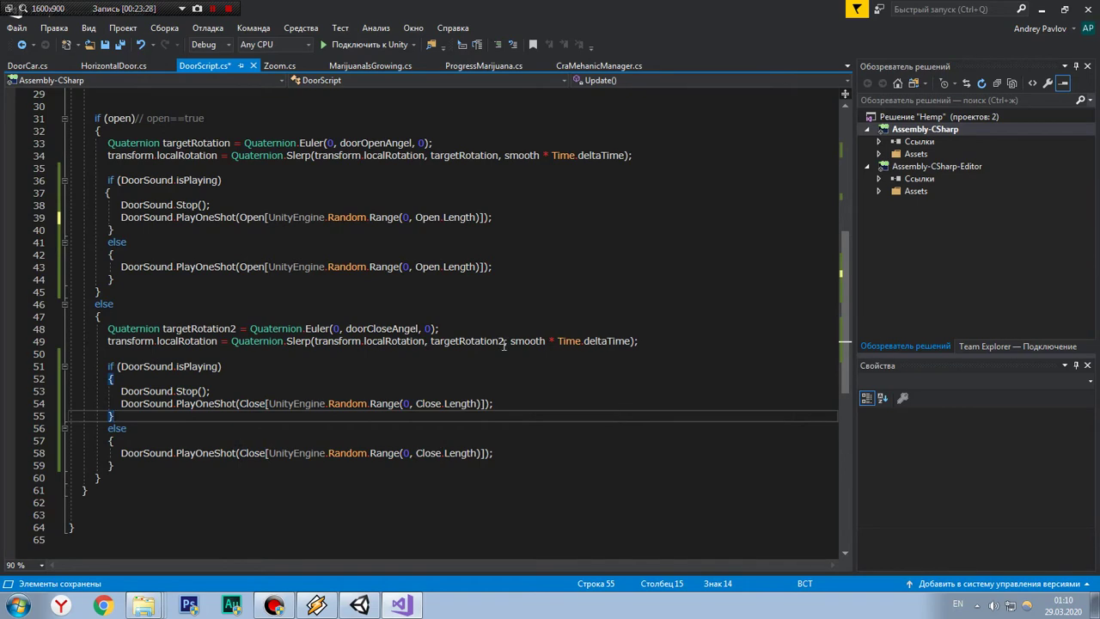
scroll(505, 345, up, 8)
click(105, 44)
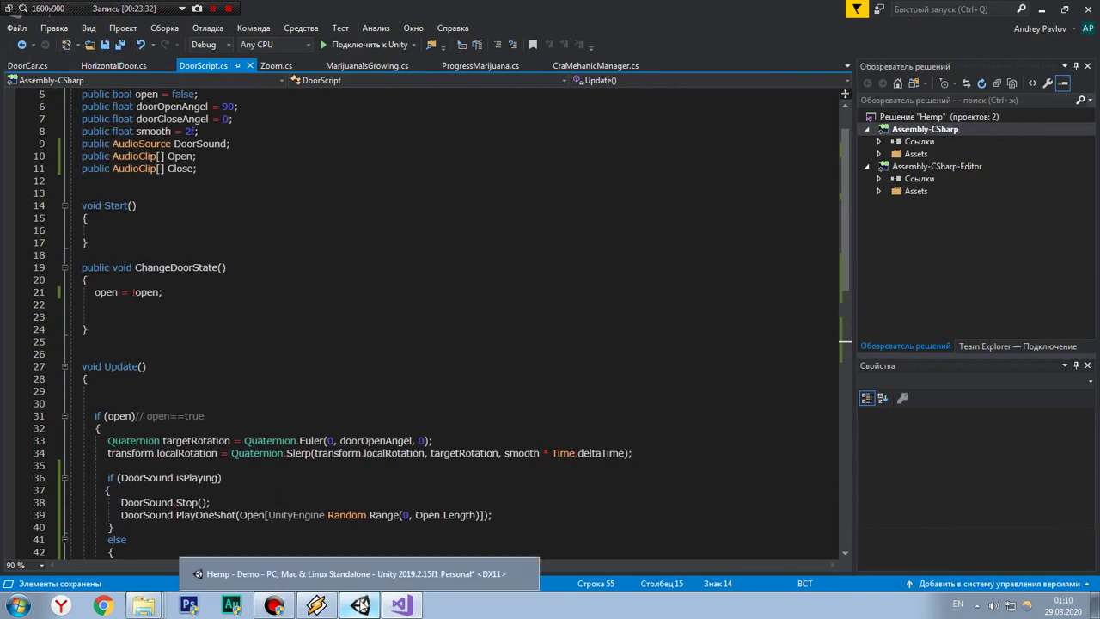
click(360, 605)
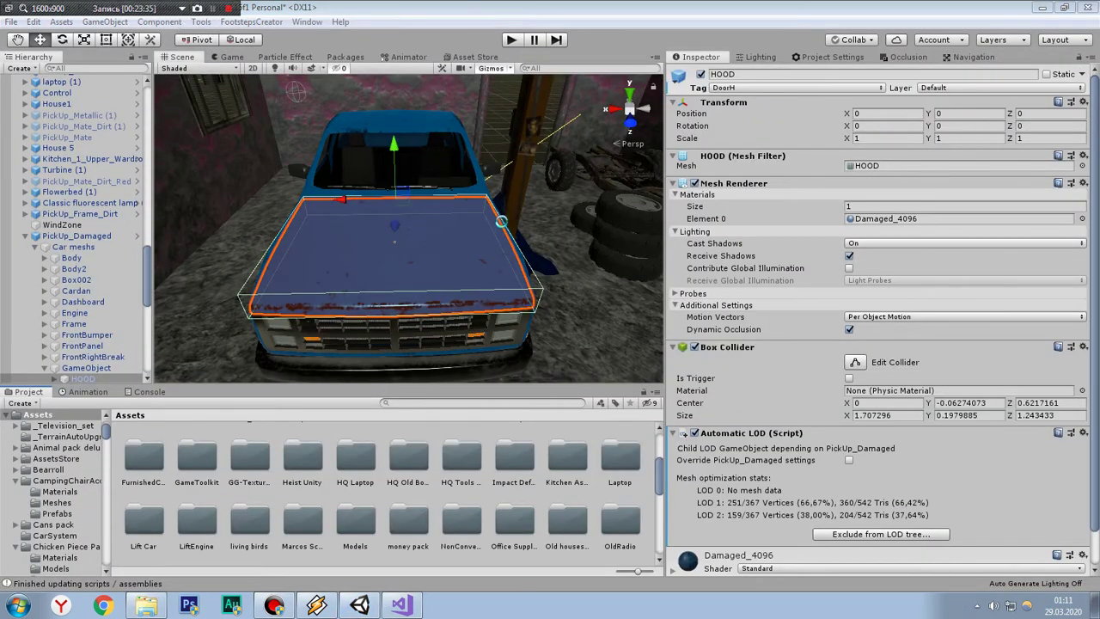
scroll(462, 537, down, 1)
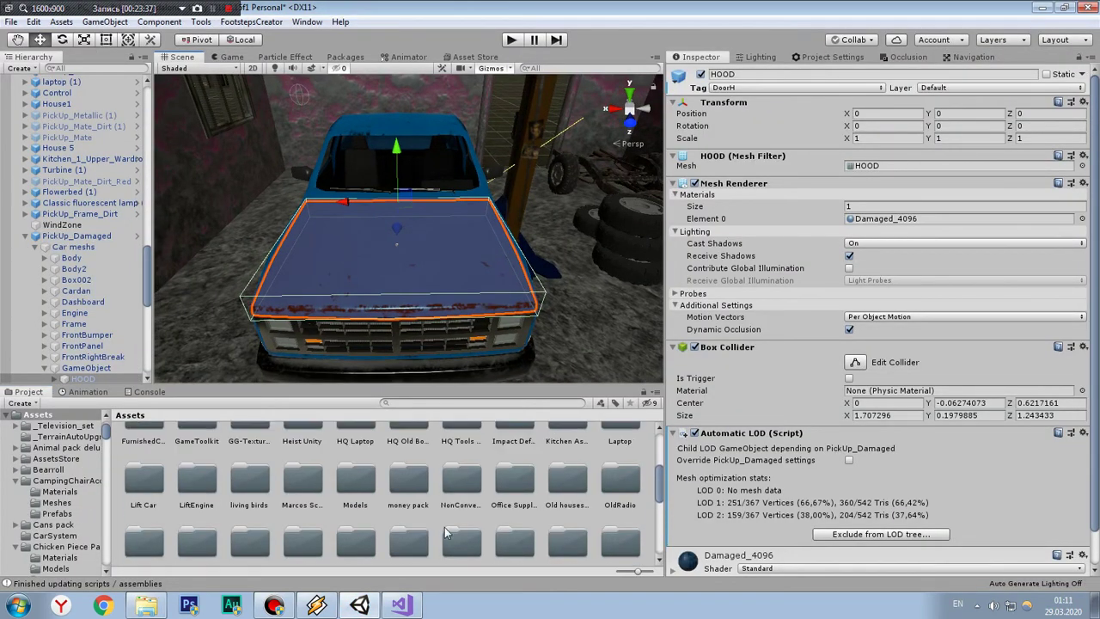
scroll(438, 526, down, 1)
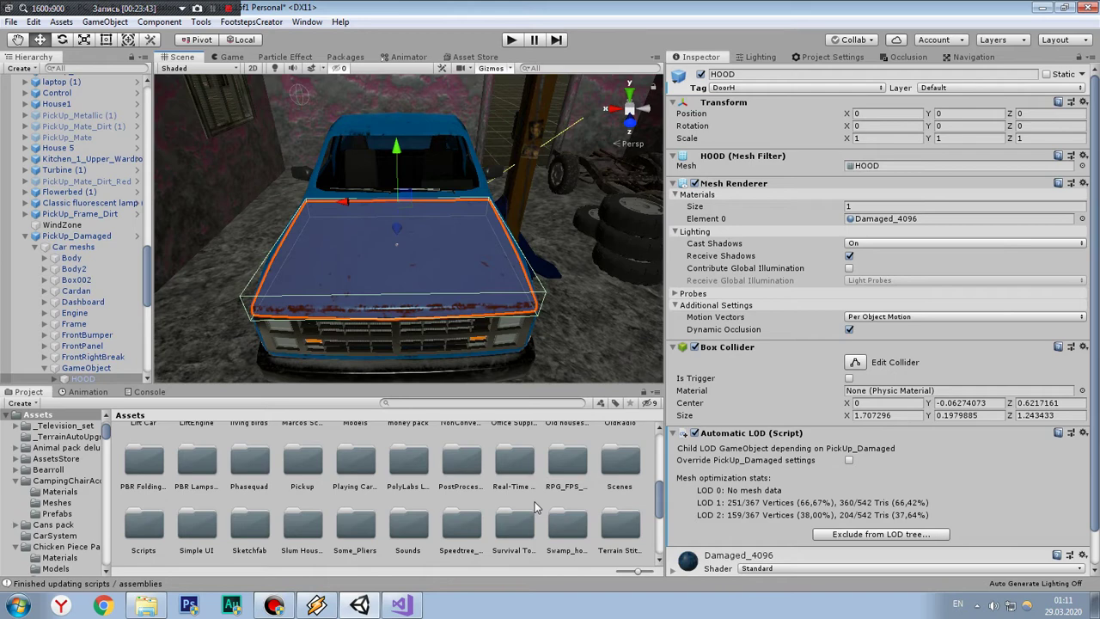
double_click(427, 538)
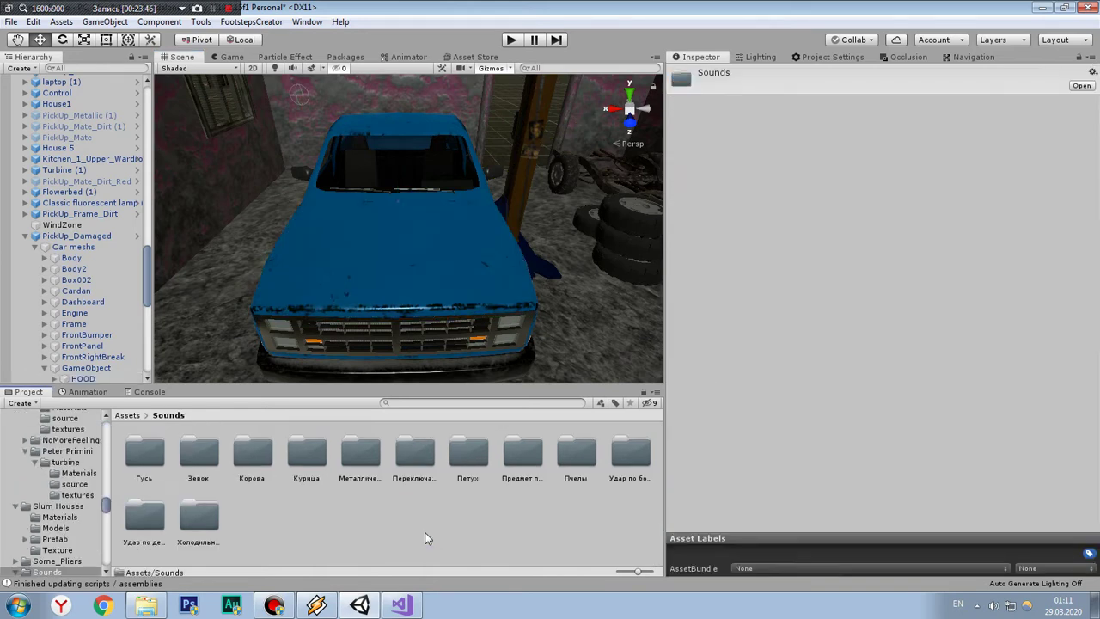
click(146, 605)
mouse_move(171, 105)
mouse_down()
mouse_move(368, 608)
mouse_move(352, 550)
mouse_up()
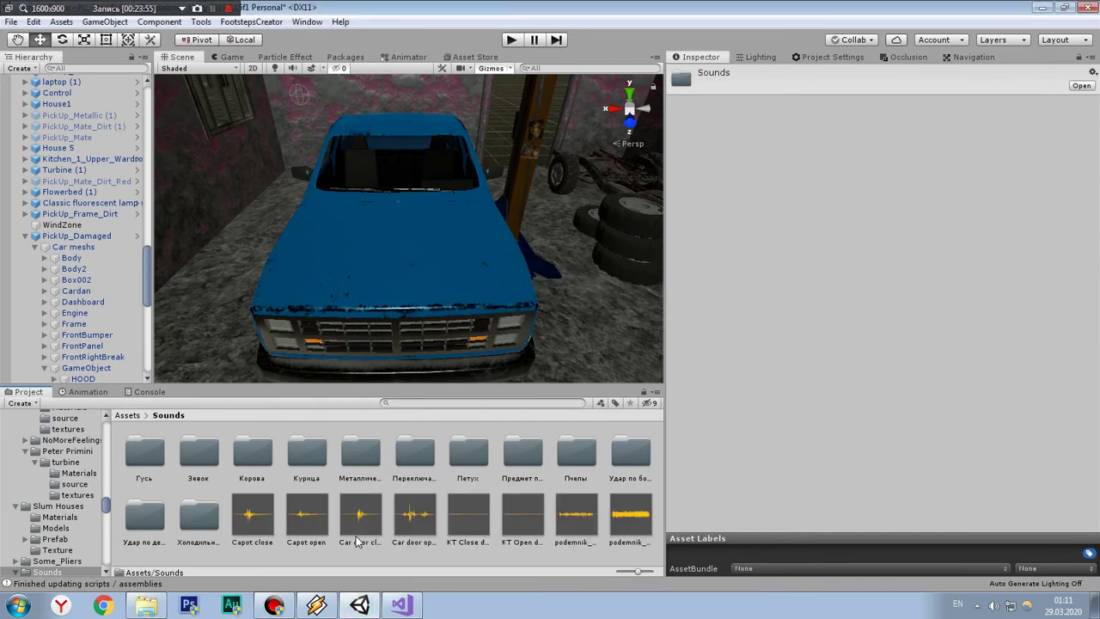
click(258, 521)
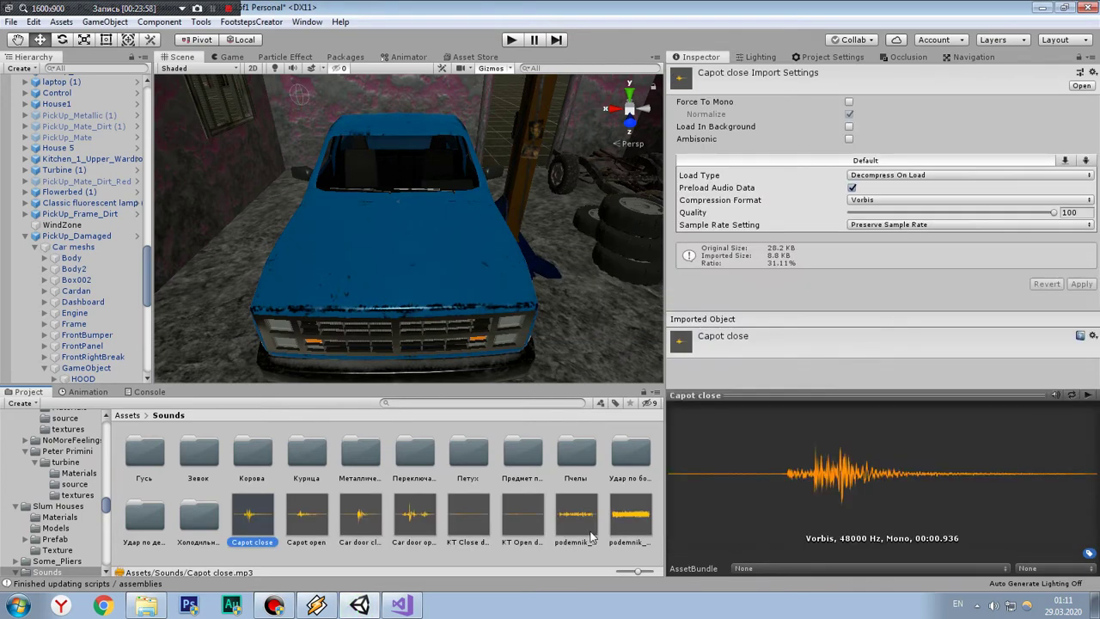
shift+click(630, 537)
click(872, 200)
click(881, 243)
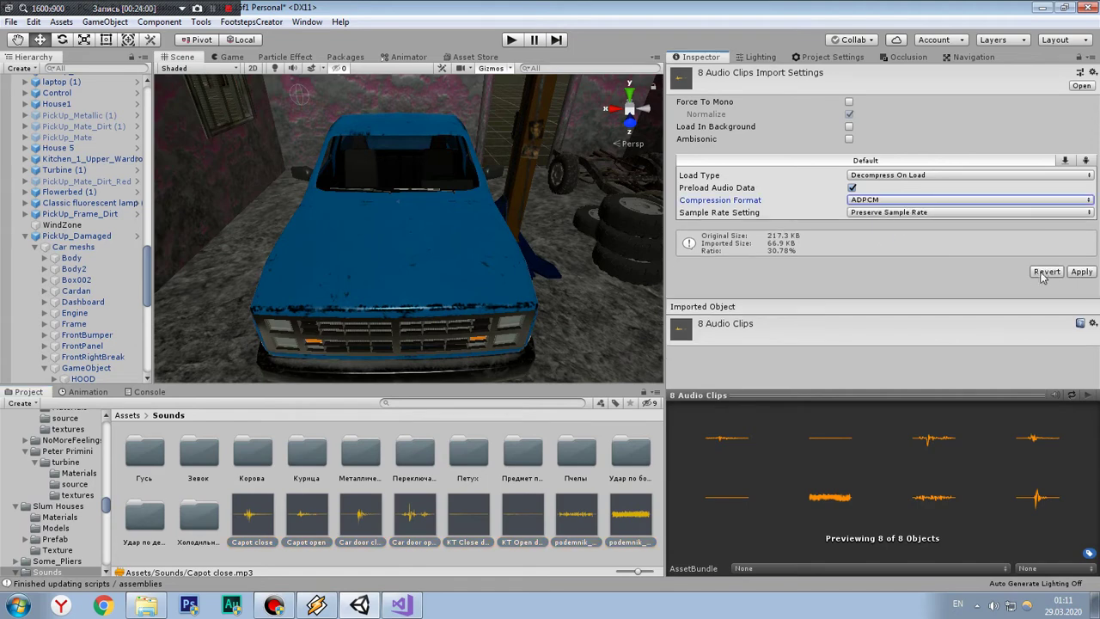
click(1082, 273)
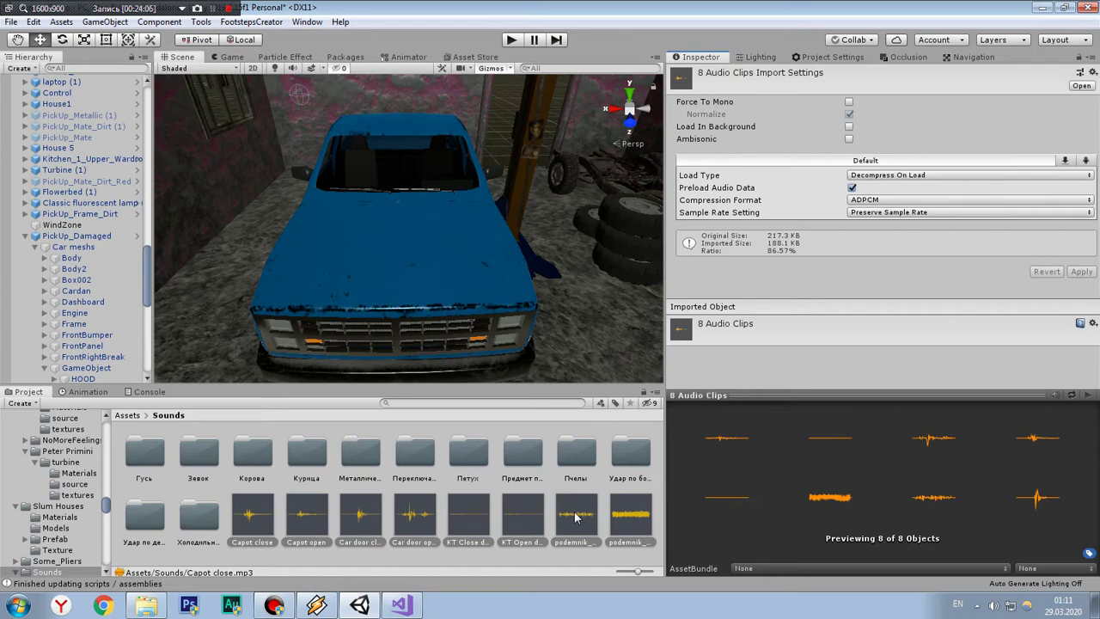
click(578, 540)
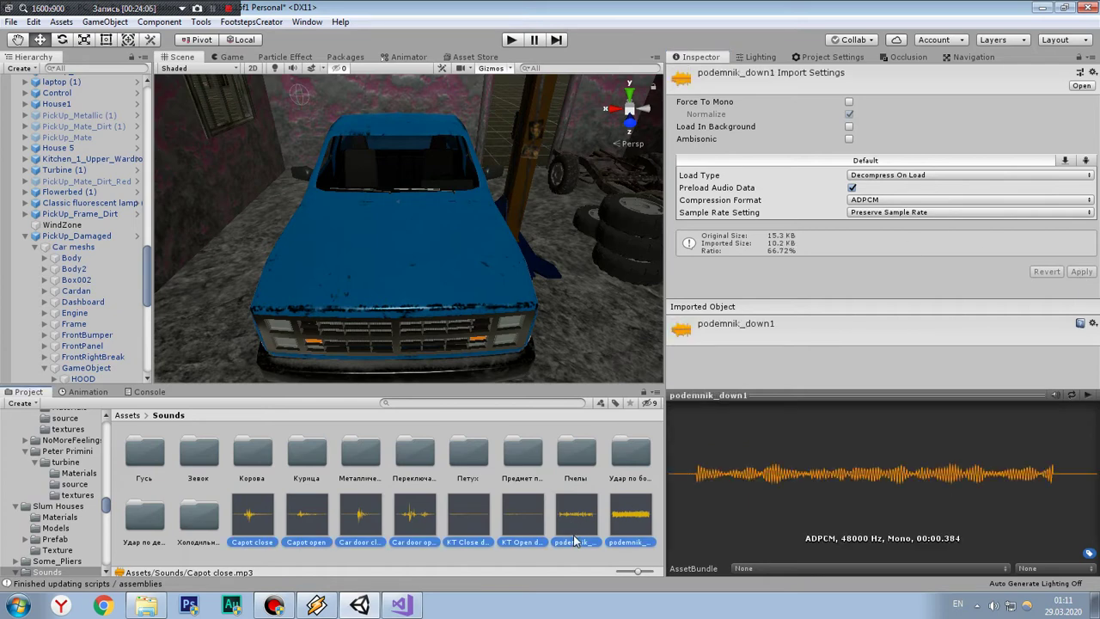
click(886, 200)
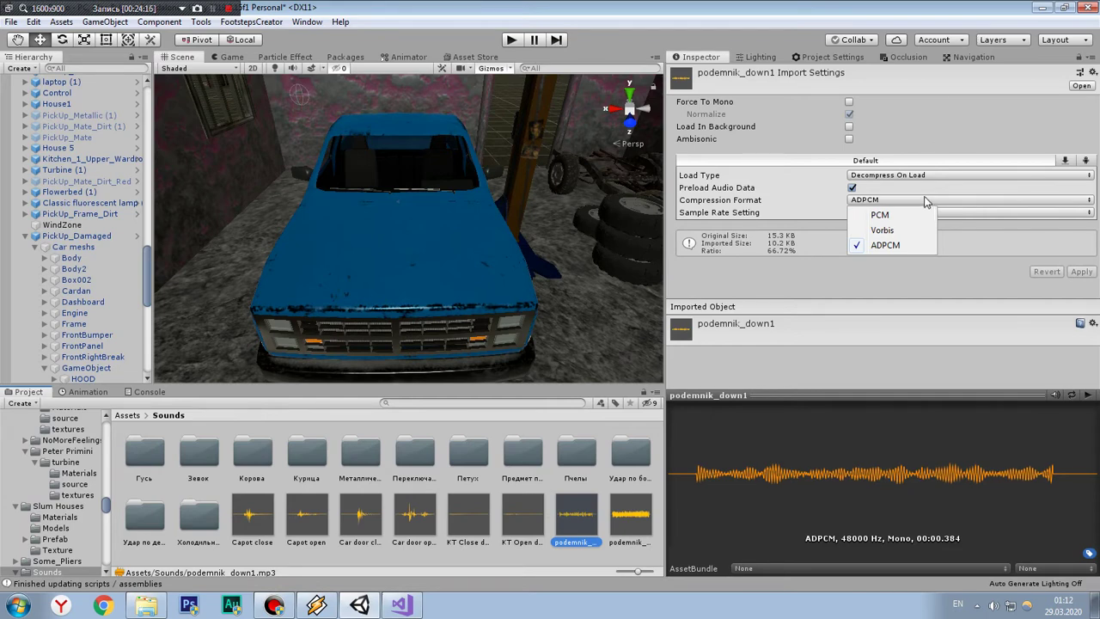
click(928, 201)
click(916, 176)
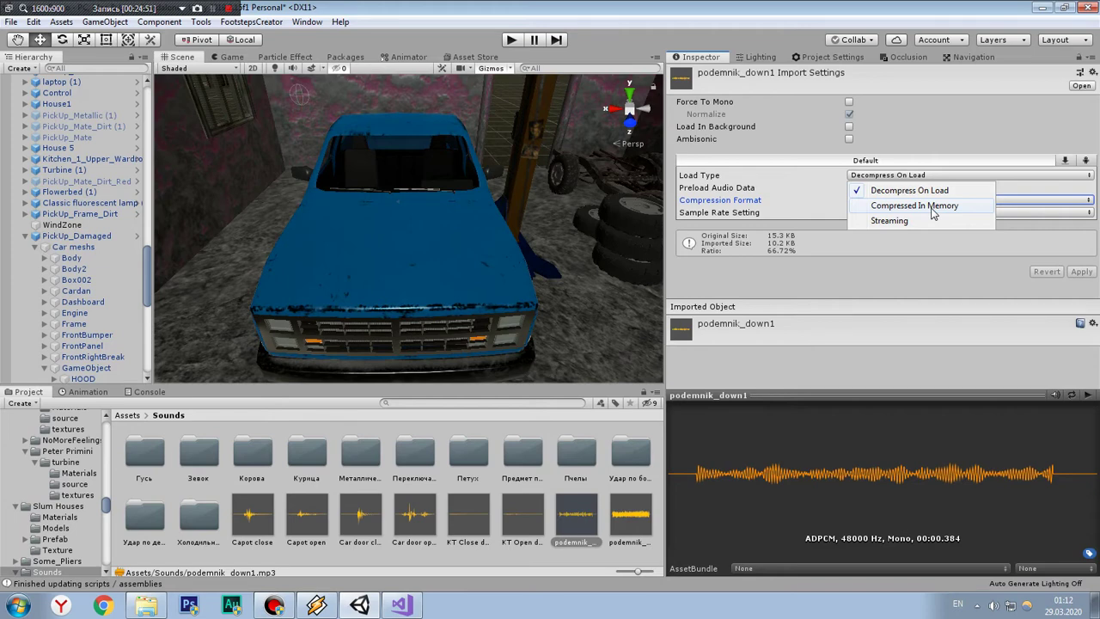
click(572, 506)
click(255, 520)
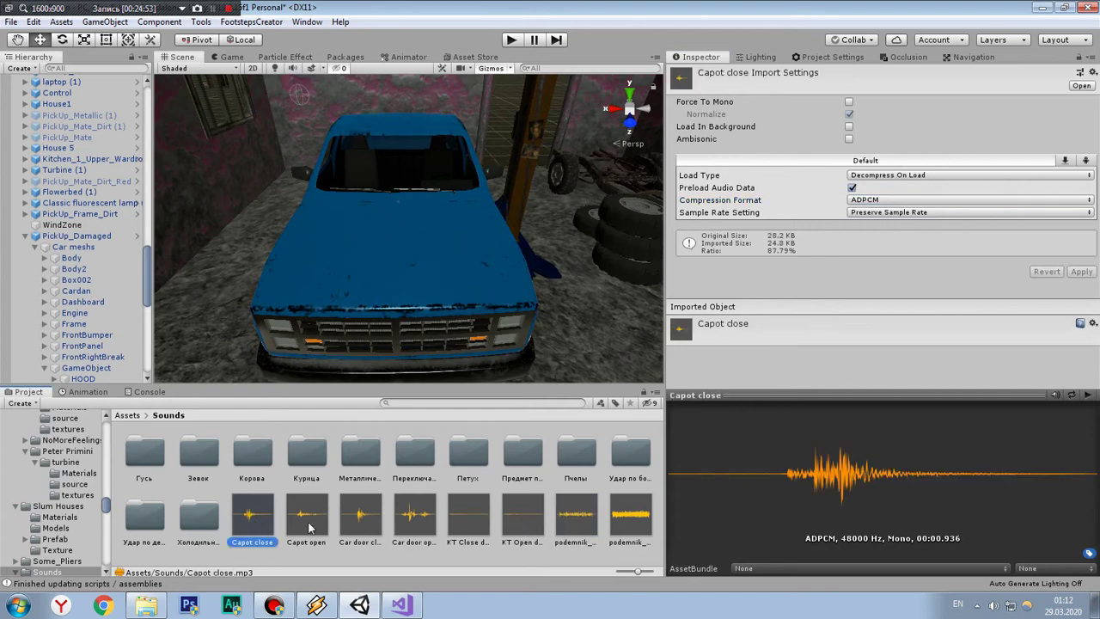
shift+click(608, 521)
click(864, 177)
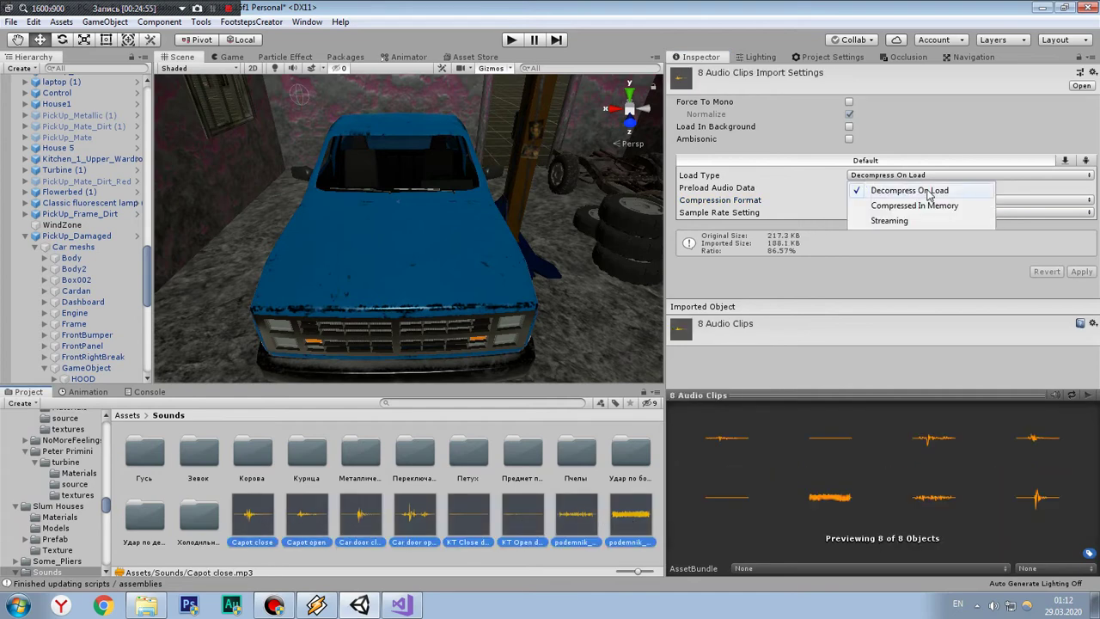
click(660, 465)
click(660, 465)
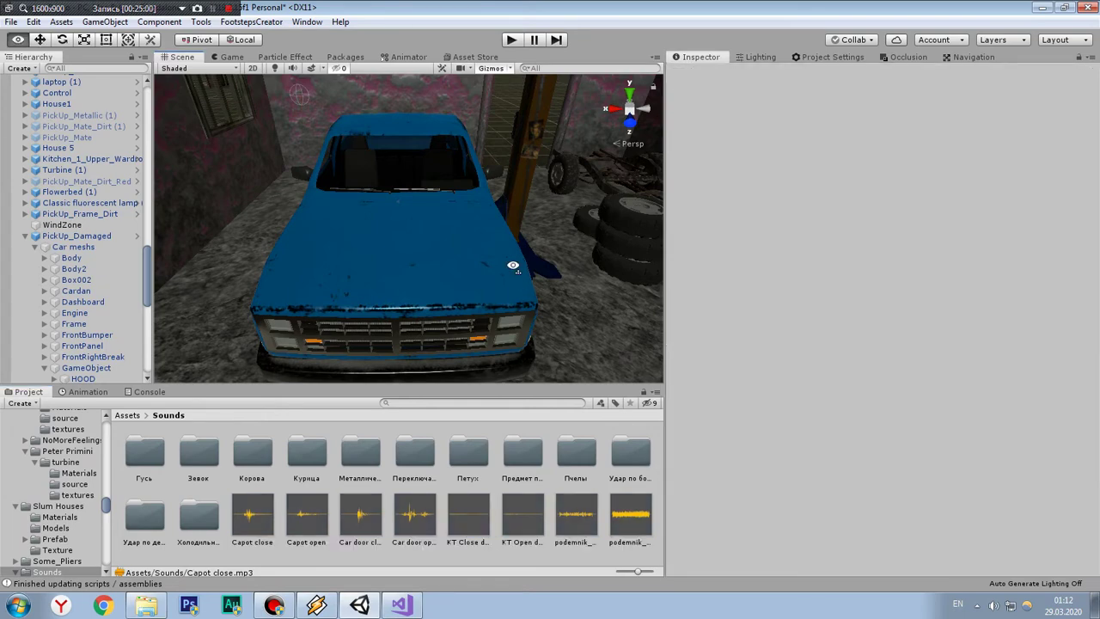
Step: Set Metal Shutter texture-1's Max Size to 1024 and apply
scroll(491, 245, down, 10)
alt+drag(491, 244, 310, 200)
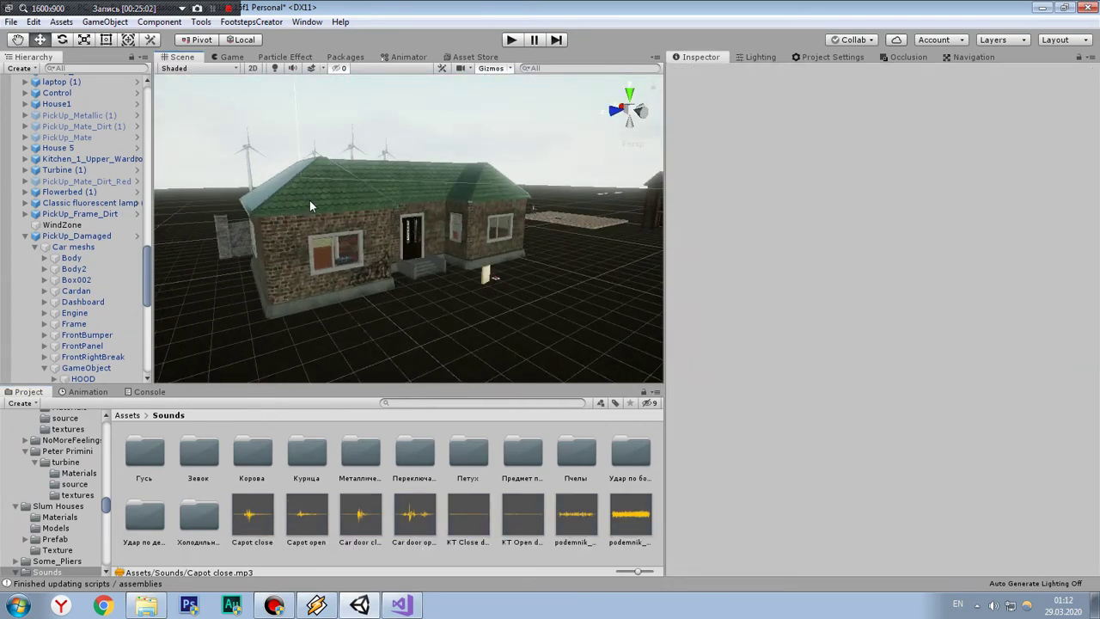
mouse_move(309, 200)
alt+right_down()
mouse_move(468, 333)
mouse_move(414, 248)
alt+right_up()
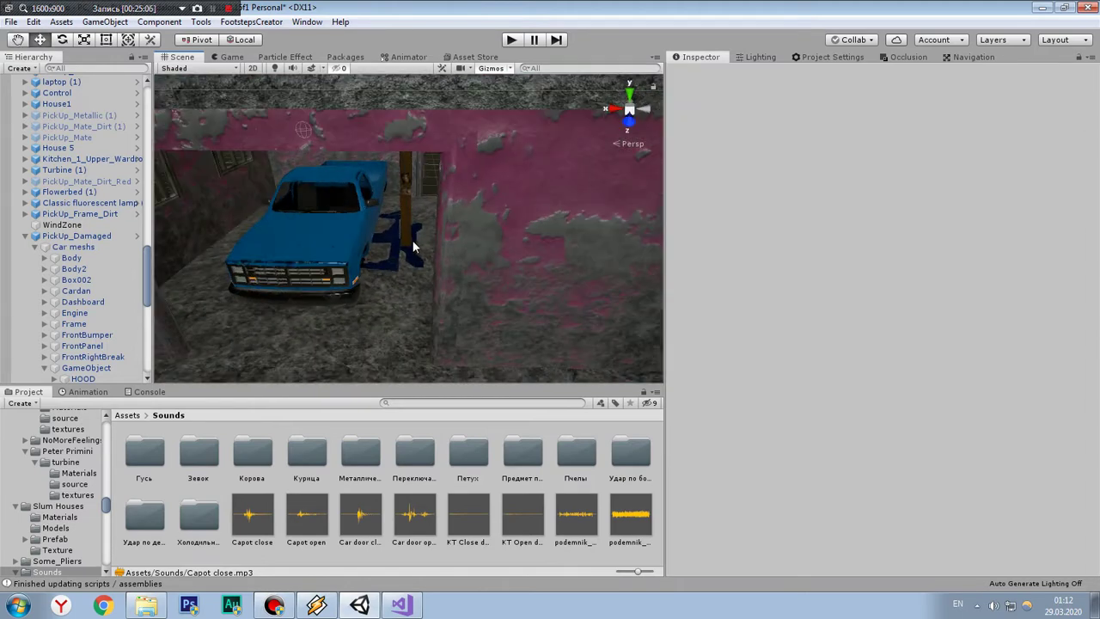
click(127, 416)
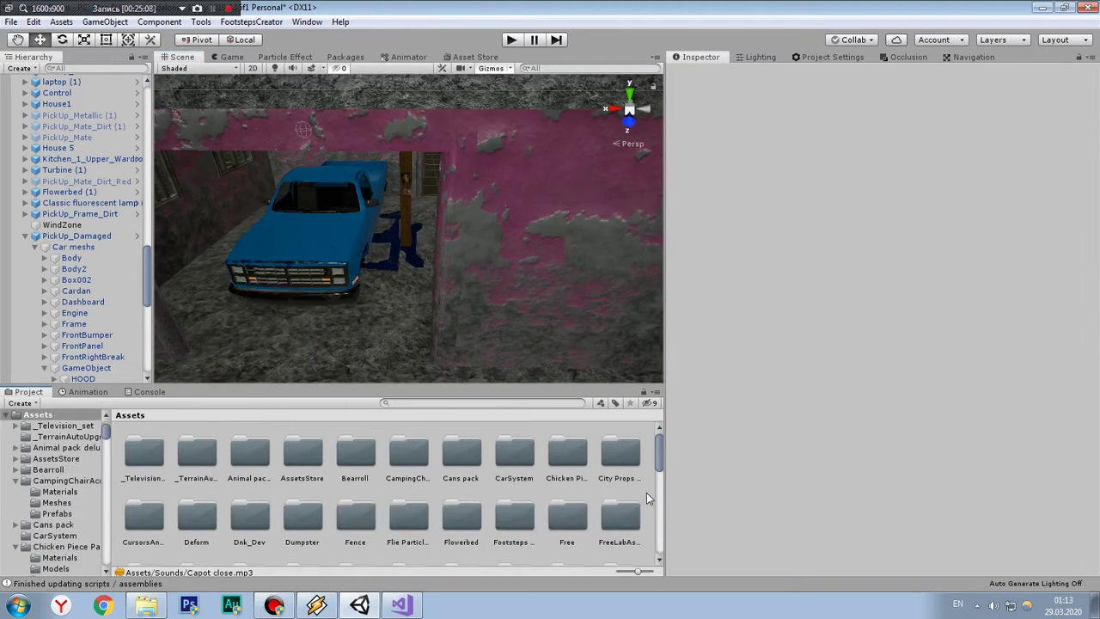
scroll(647, 494, down, 2)
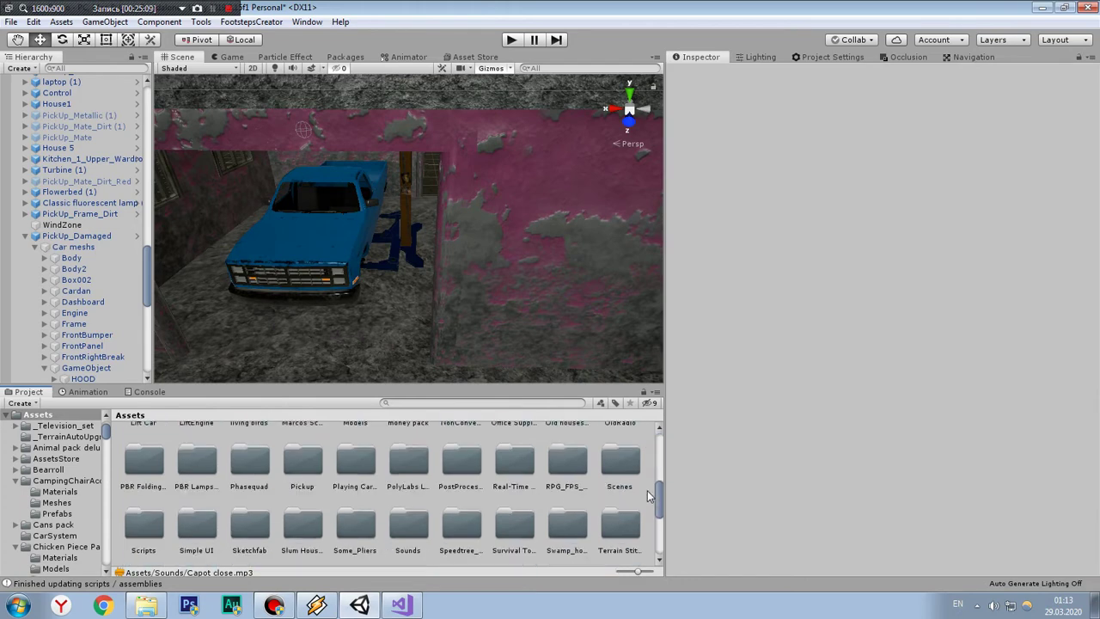
scroll(636, 493, down, 10)
click(196, 528)
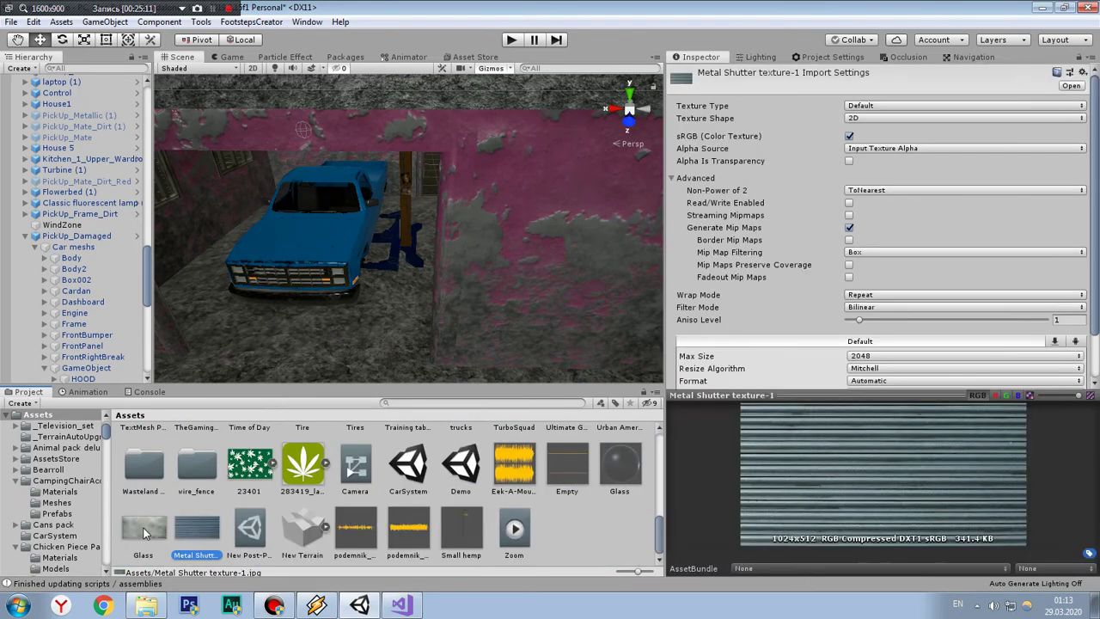
click(877, 356)
click(877, 454)
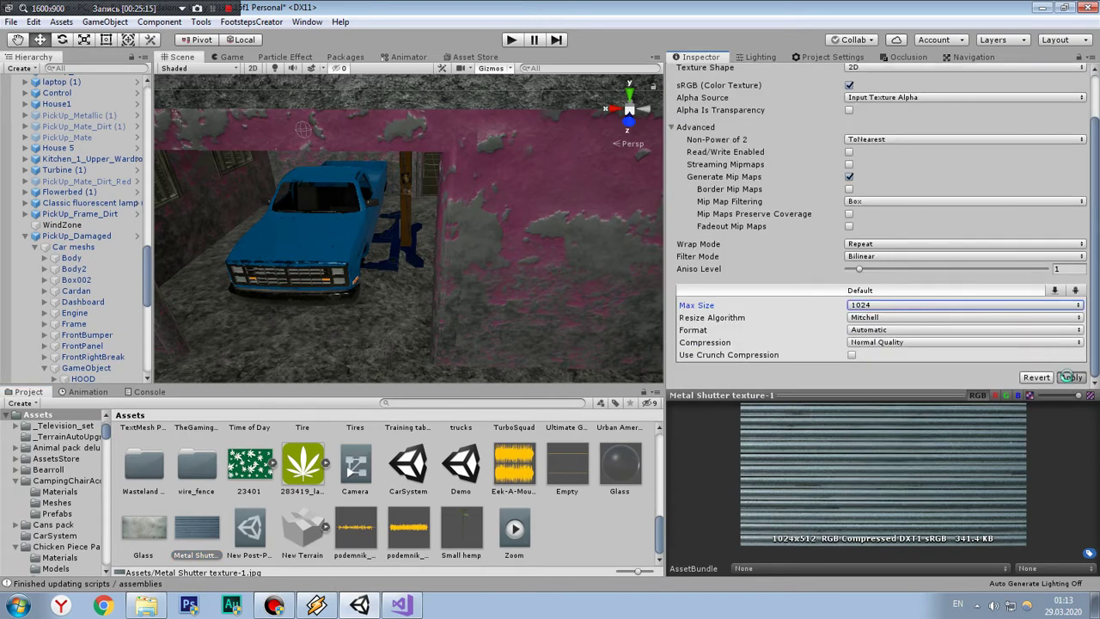
click(1071, 378)
Step: Set the Glass texture's Max Size to 512 and apply
click(126, 551)
click(895, 307)
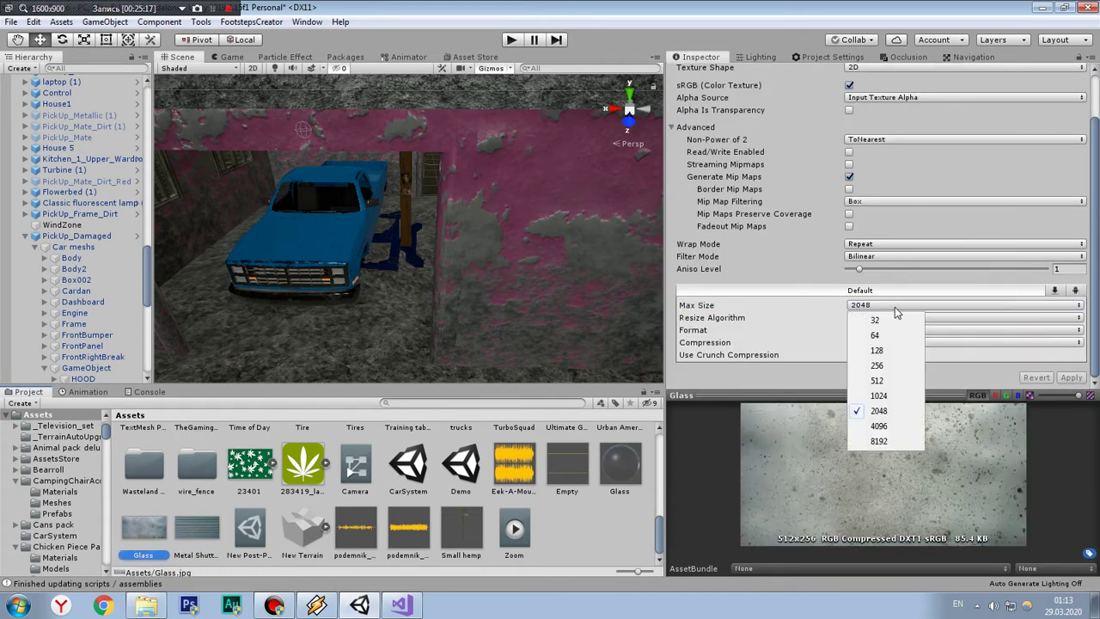
click(877, 379)
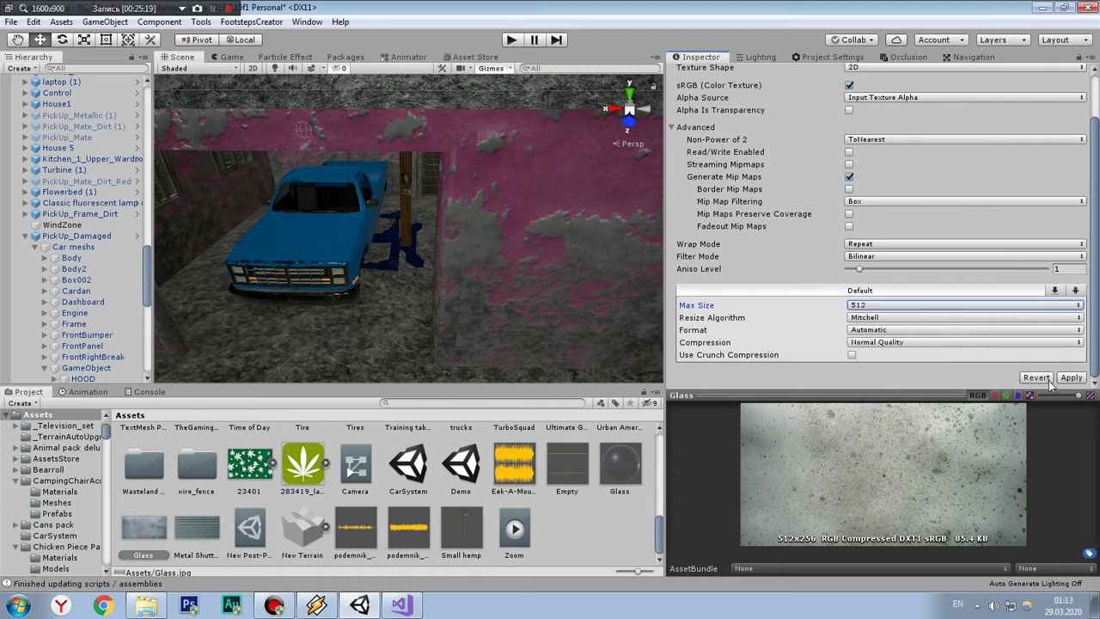
click(1071, 377)
click(640, 526)
mouse_move(528, 301)
right_down()
mouse_move(404, 298)
mouse_move(400, 269)
mouse_move(491, 270)
right_up()
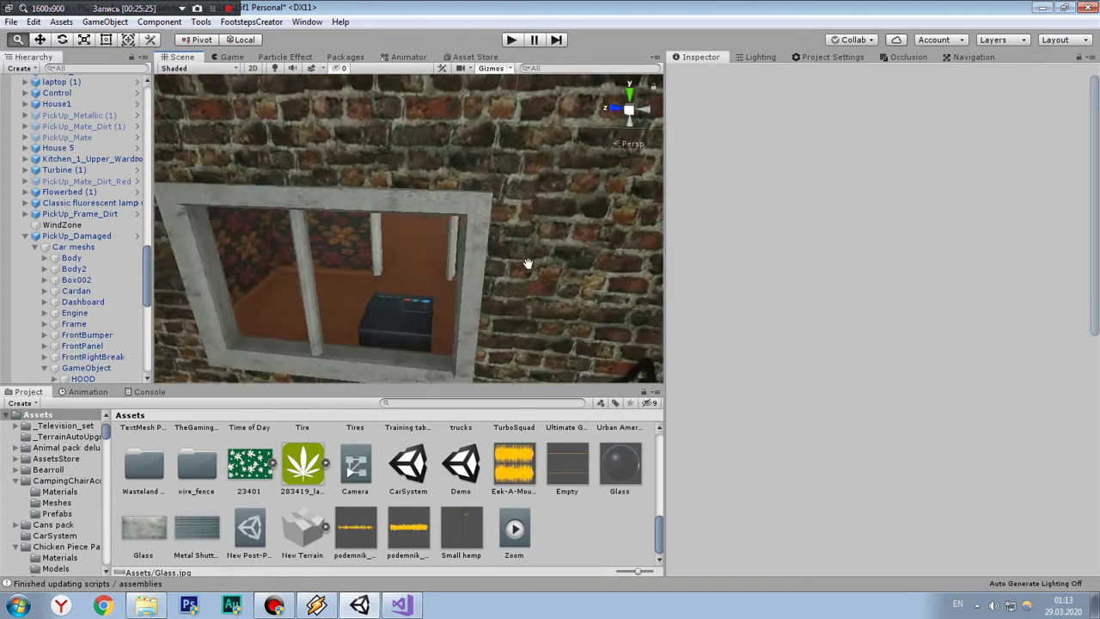
Step: Select the window's glass pane and open its Glass material in the Inspector
click(480, 275)
click(479, 275)
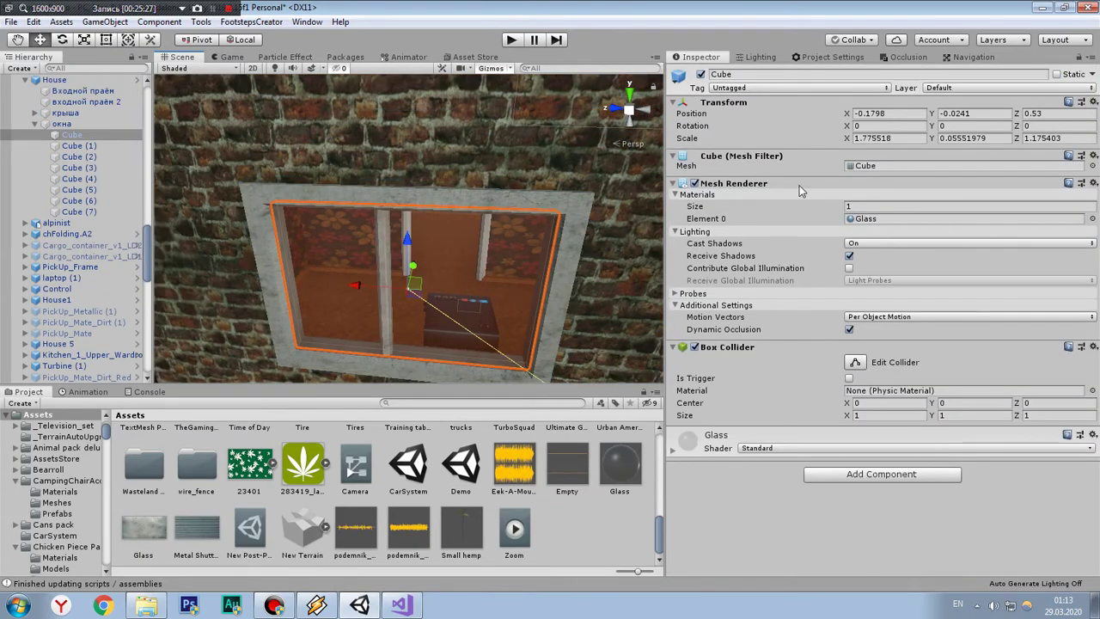
click(870, 220)
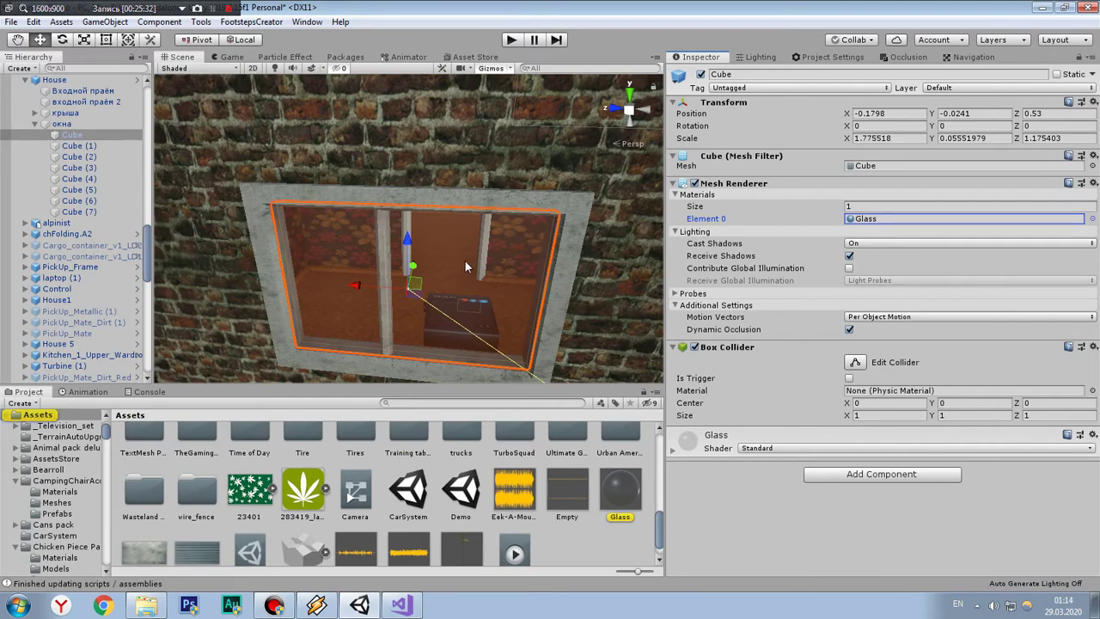
scroll(492, 251, up, 2)
scroll(494, 254, up, 2)
right_drag(494, 255, 494, 215)
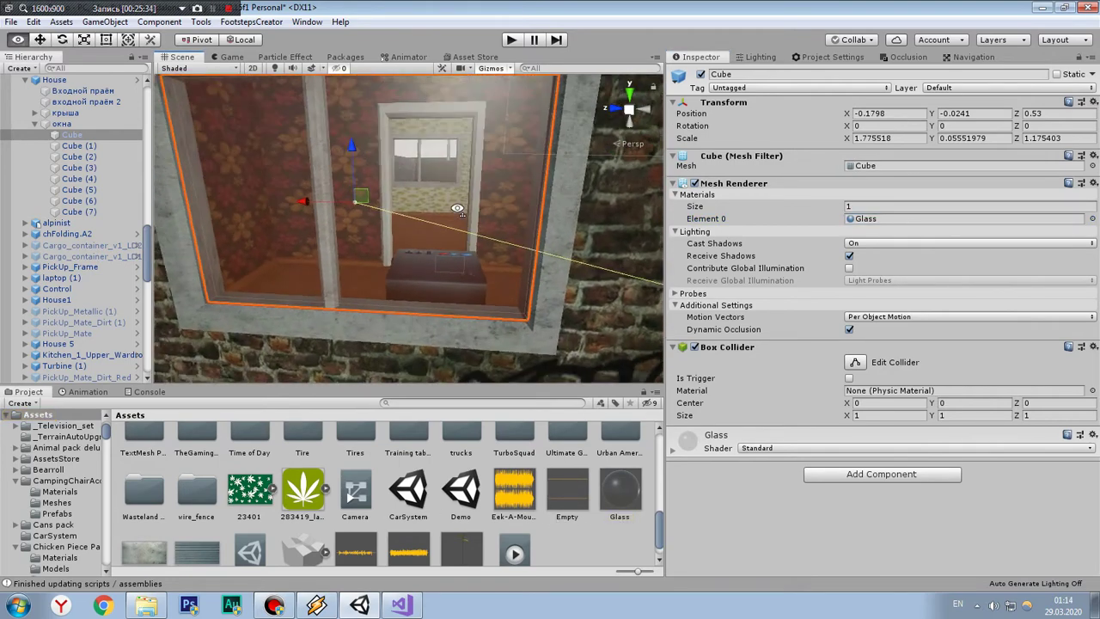
click(620, 492)
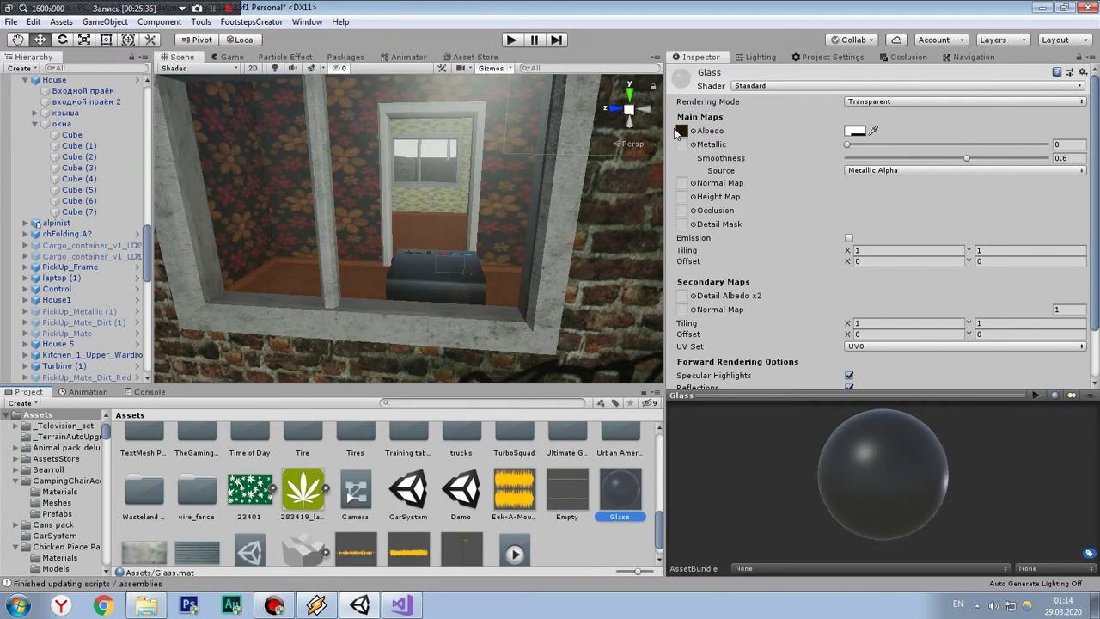
scroll(232, 537, down, 1)
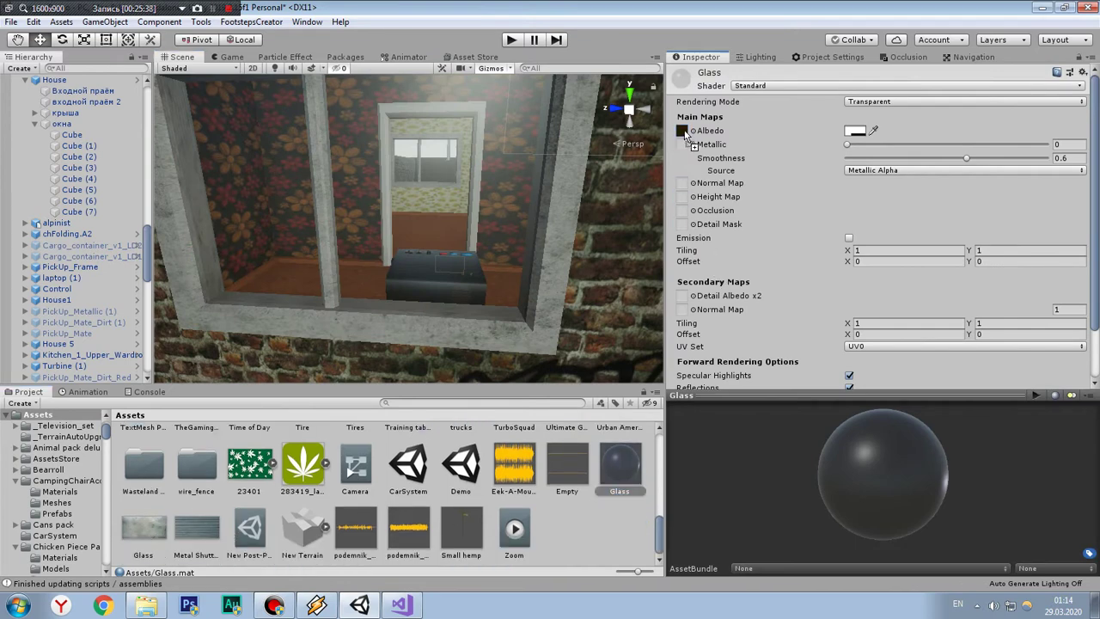
scroll(510, 214, up, 10)
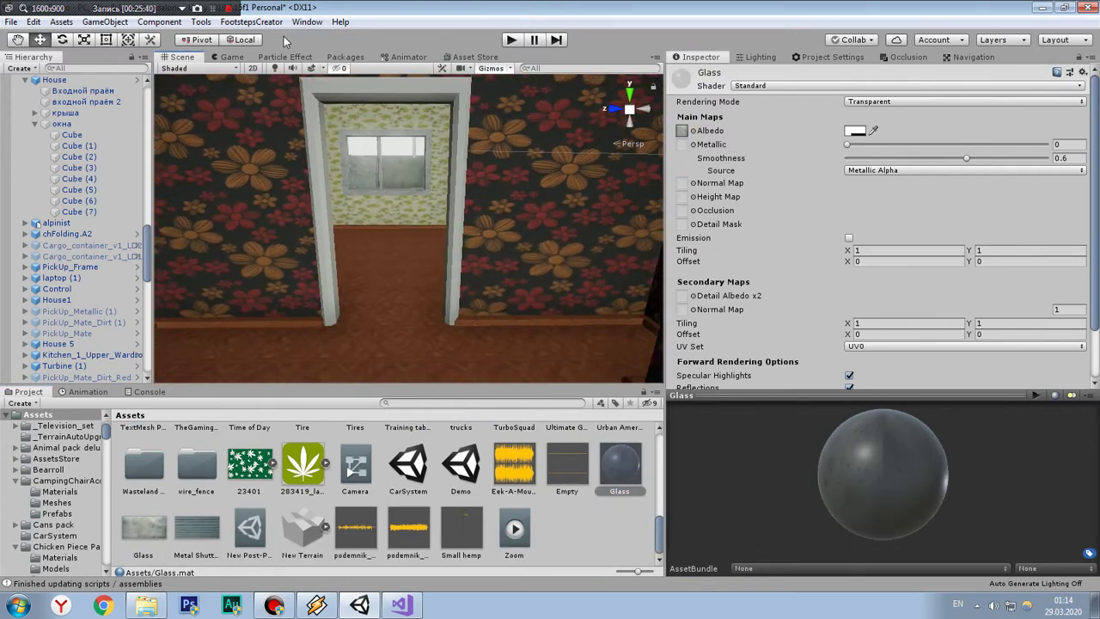
Step: Toggle the Glass Albedo between dark brown and grey with undo/redo, leaving it grey
click(275, 69)
scroll(547, 256, down, 10)
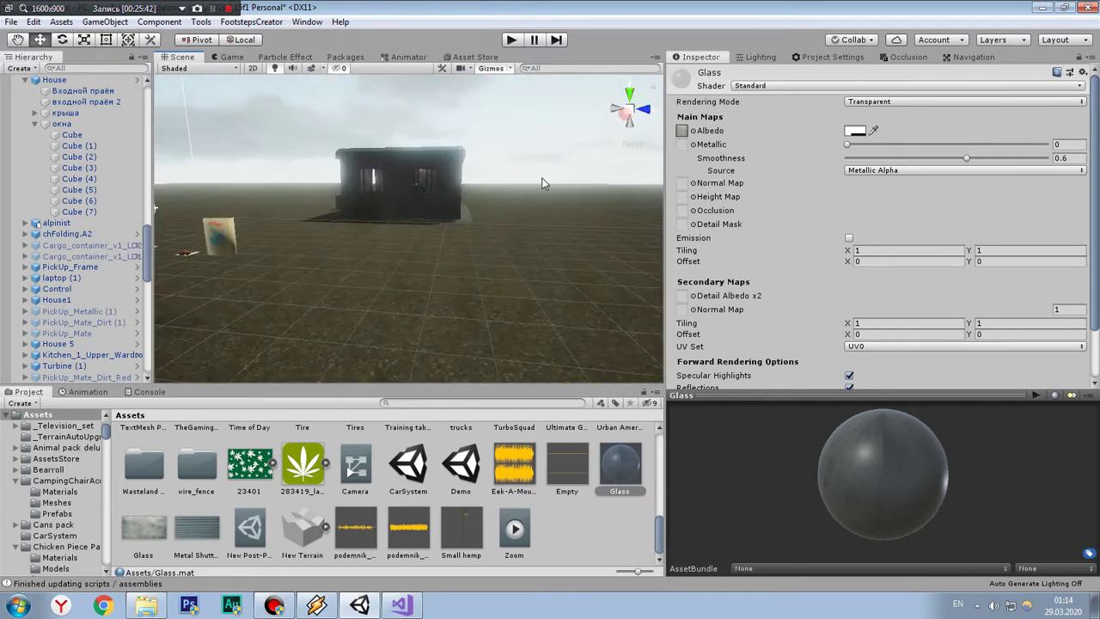
scroll(512, 187, up, 8)
scroll(509, 198, up, 3)
scroll(505, 210, up, 3)
scroll(502, 209, up, 3)
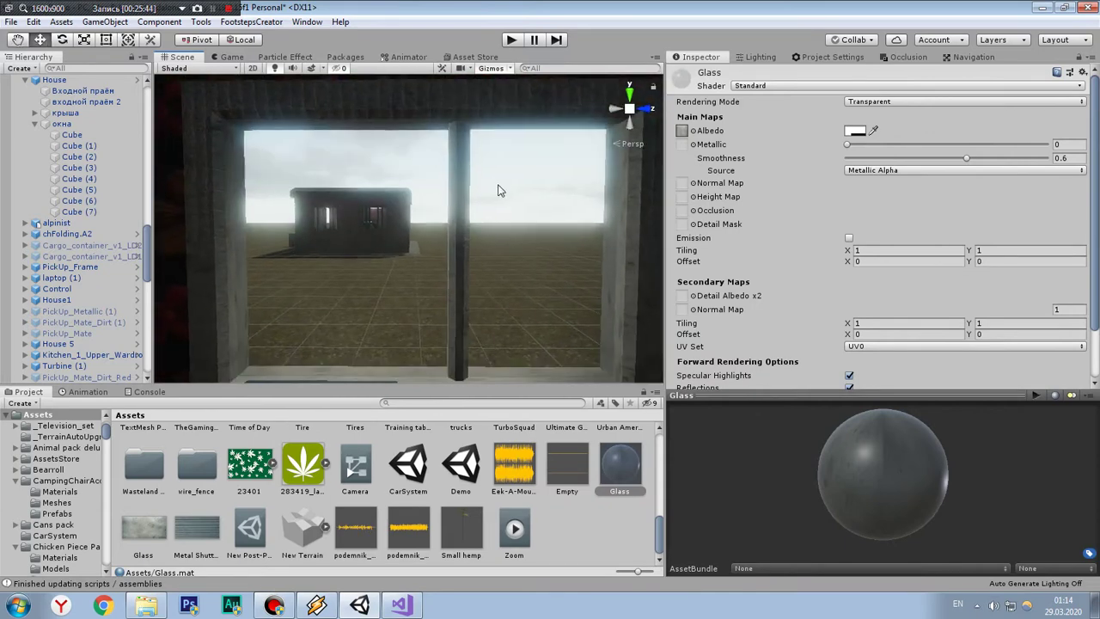
scroll(499, 208, up, 2)
key(ctrl+z)
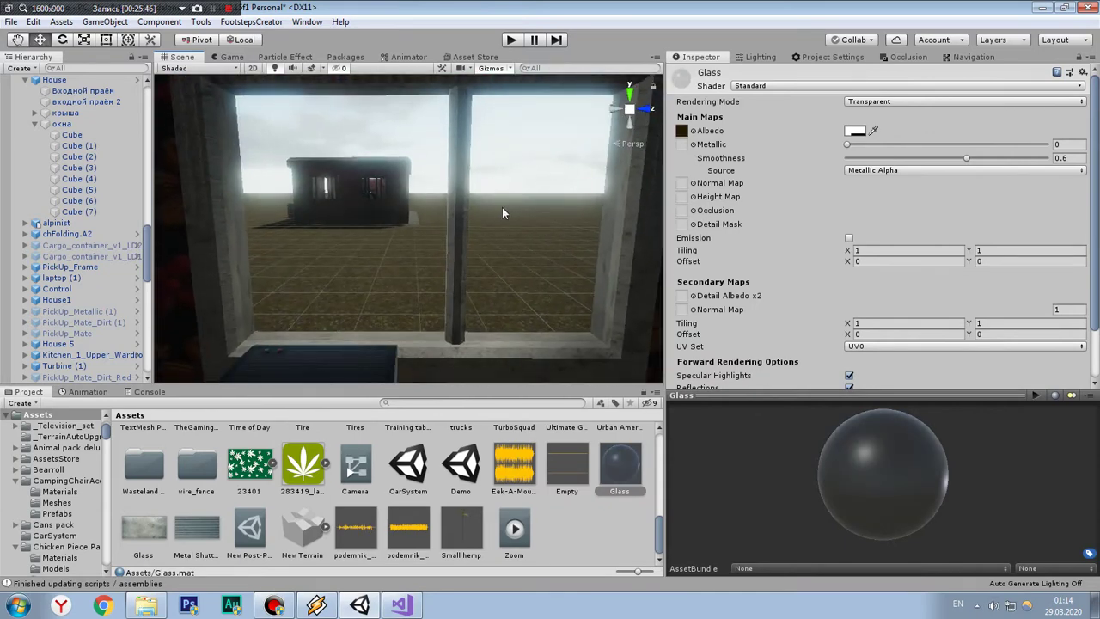
key(ctrl+y)
key(ctrl+z)
key(ctrl+y)
key(ctrl+z)
key(ctrl+y)
scroll(352, 192, down, 5)
mouse_move(353, 192)
right_down()
mouse_move(482, 200)
mouse_move(462, 218)
right_up()
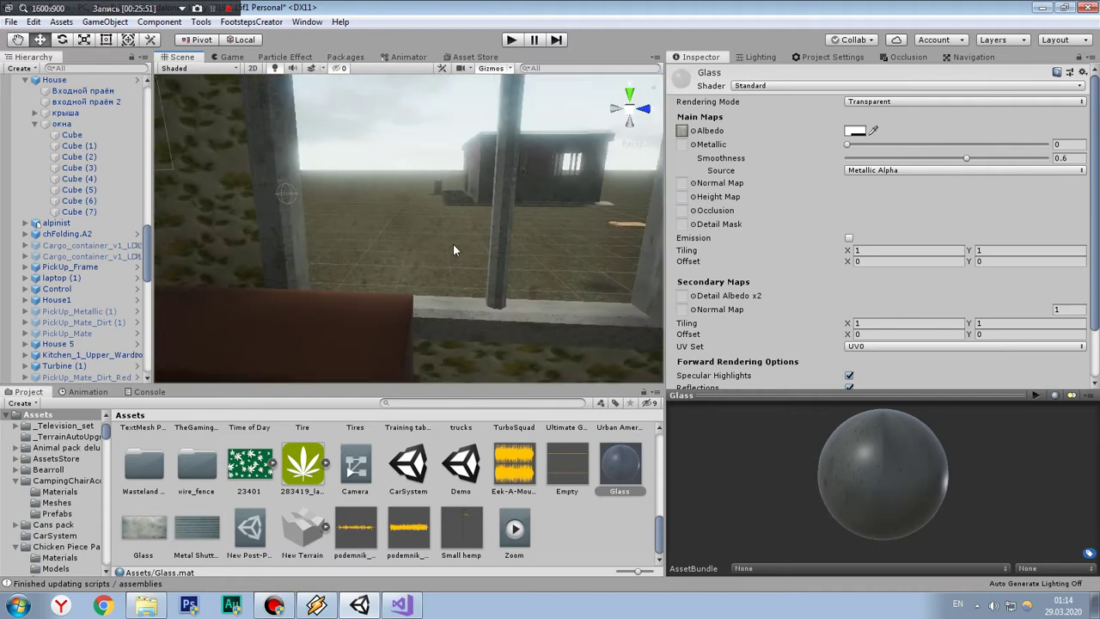
scroll(463, 218, down, 3)
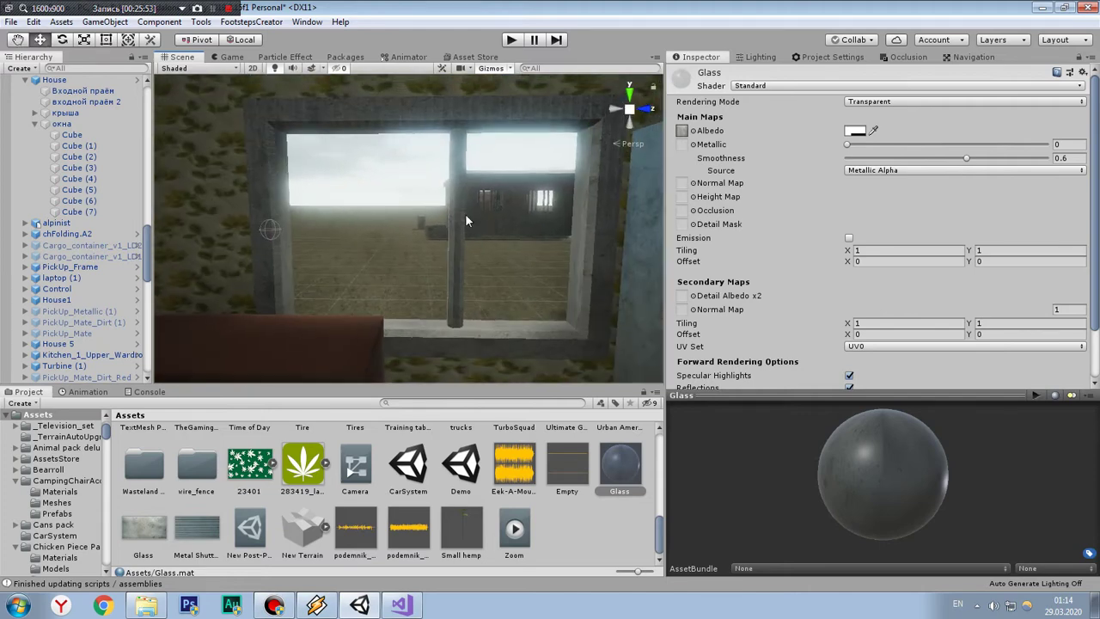
Step: Set the Glass Albedo alpha to 70 in the colour picker, after trying 2001 and 80
click(864, 131)
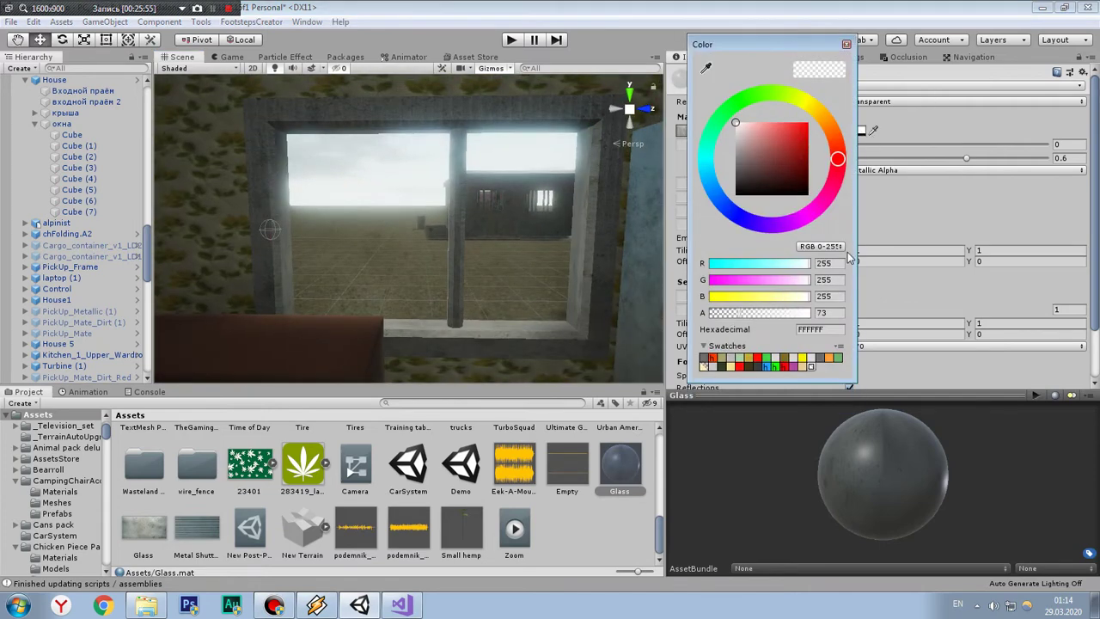
click(825, 314)
drag(748, 312, 838, 318)
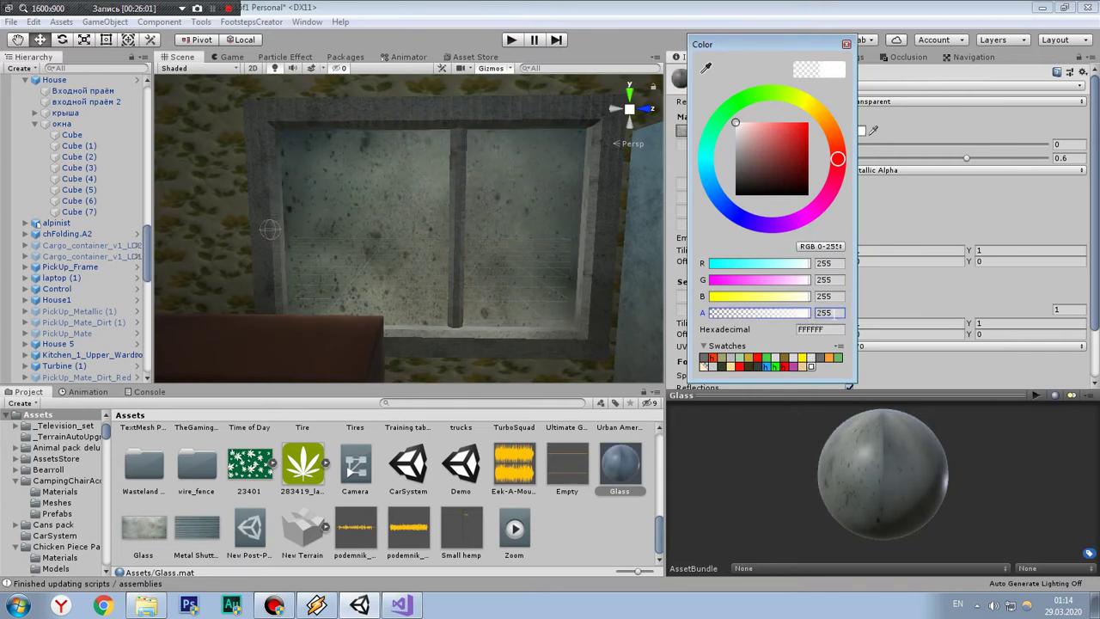
click(821, 314)
text(200)
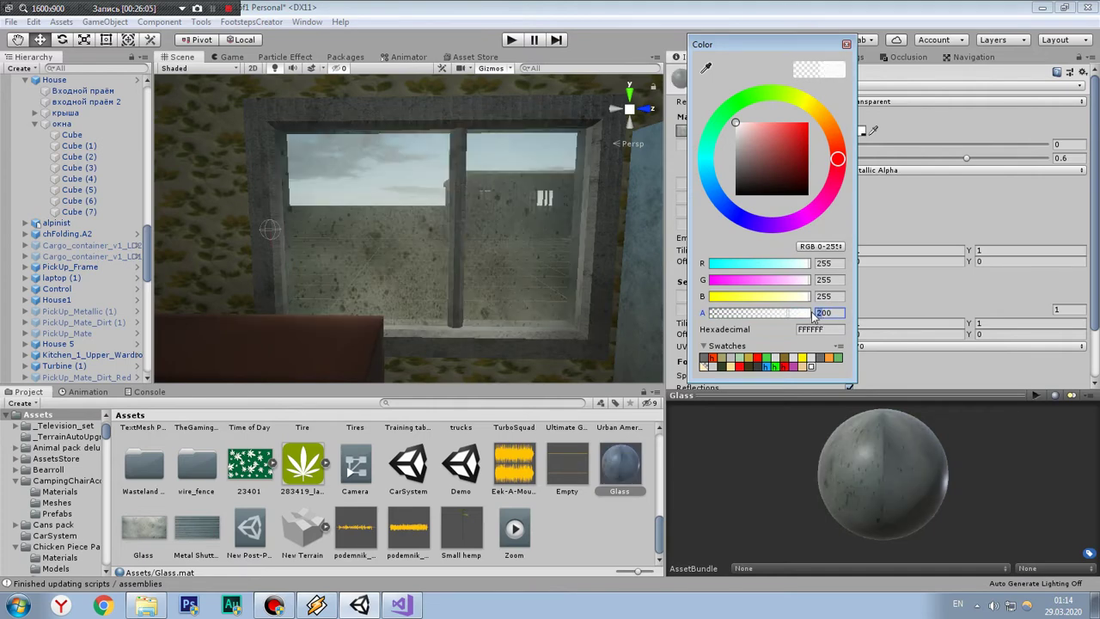
text(1)
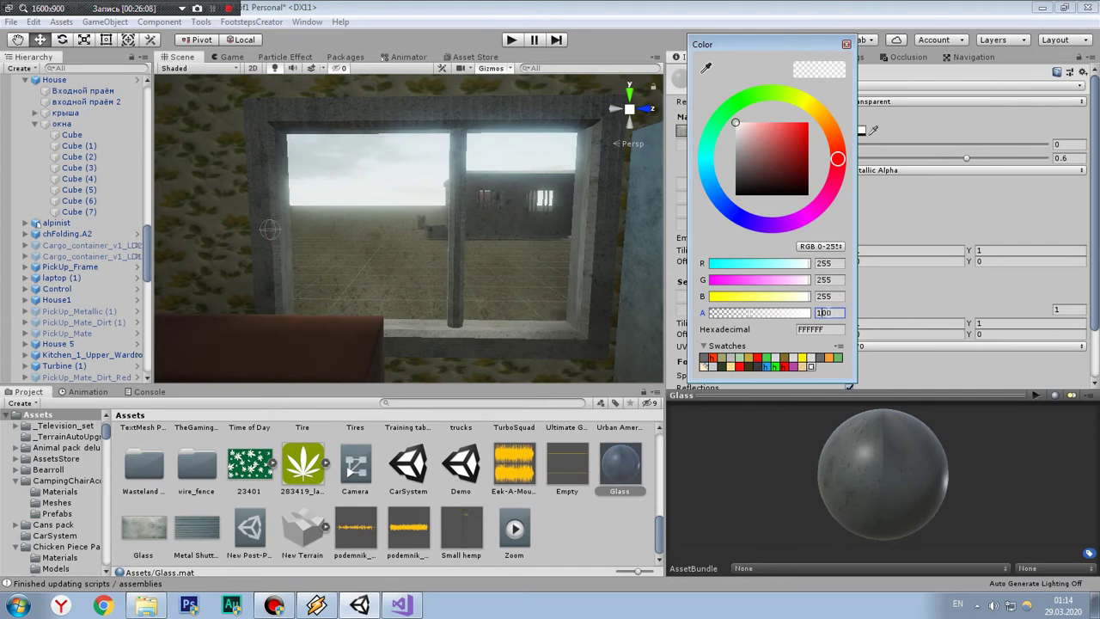
double_click(826, 313)
text(8)
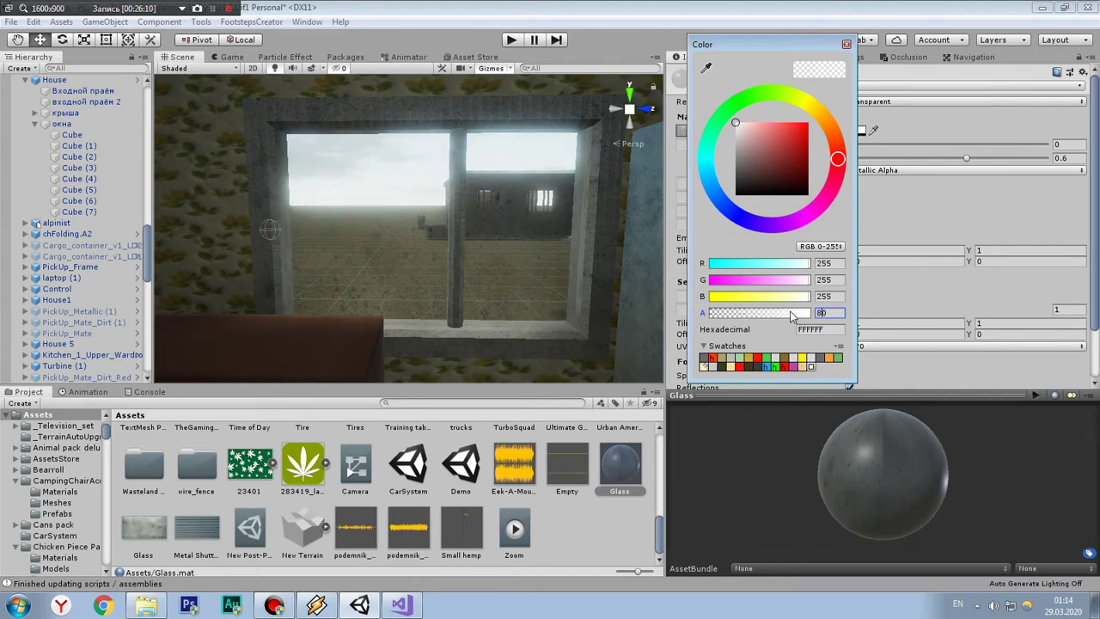
text(0)
double_click(821, 313)
text(70)
click(847, 43)
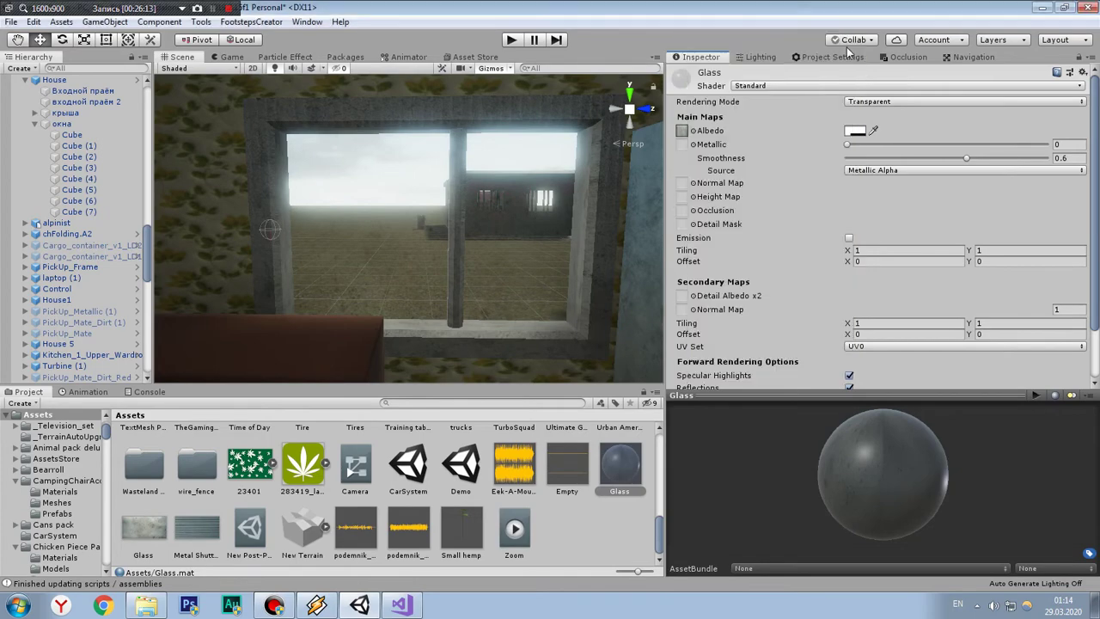
click(617, 505)
Step: Recheck the Glass Albedo alpha, then fly the view out above the house roof
scroll(544, 277, down, 5)
scroll(544, 277, down, 3)
scroll(544, 276, up, 5)
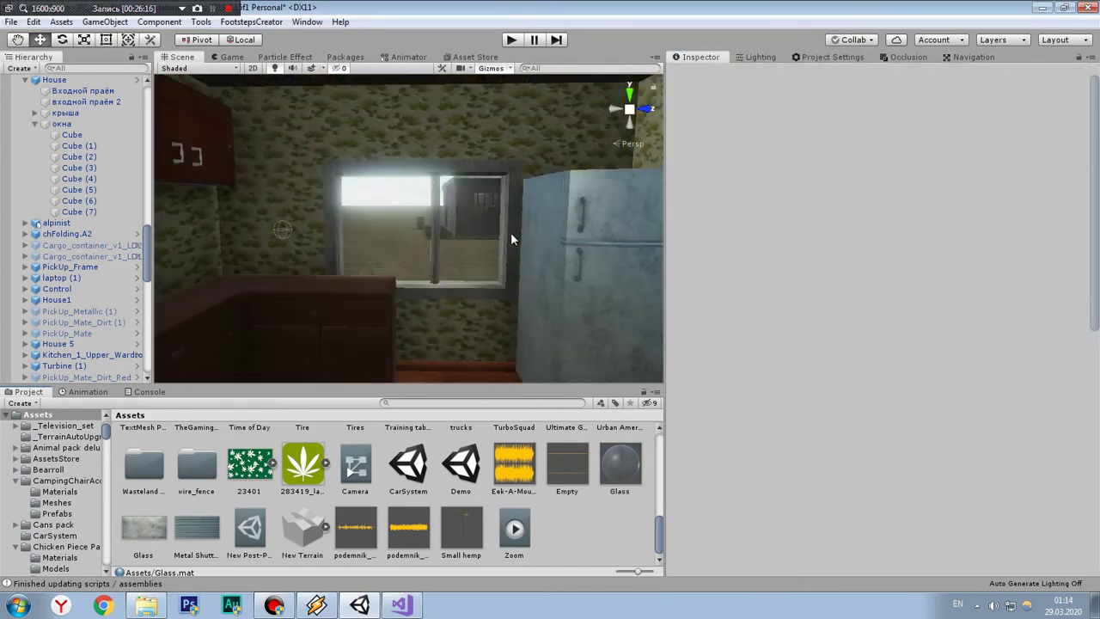
mouse_move(511, 232)
right_down()
mouse_move(326, 204)
mouse_move(496, 220)
right_up()
scroll(496, 220, up, 5)
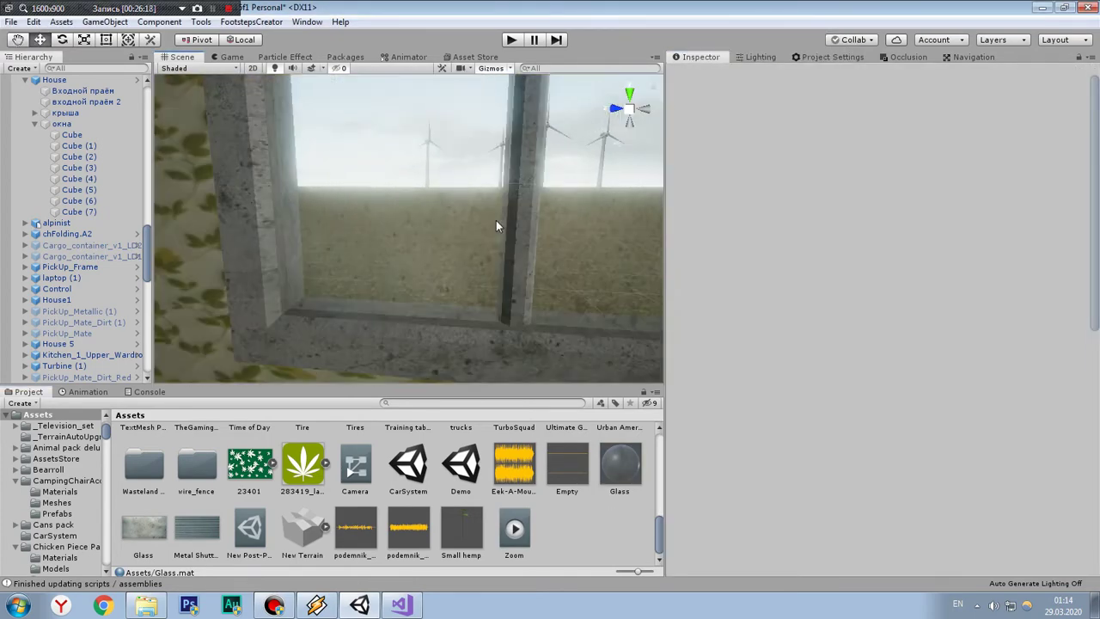
click(612, 460)
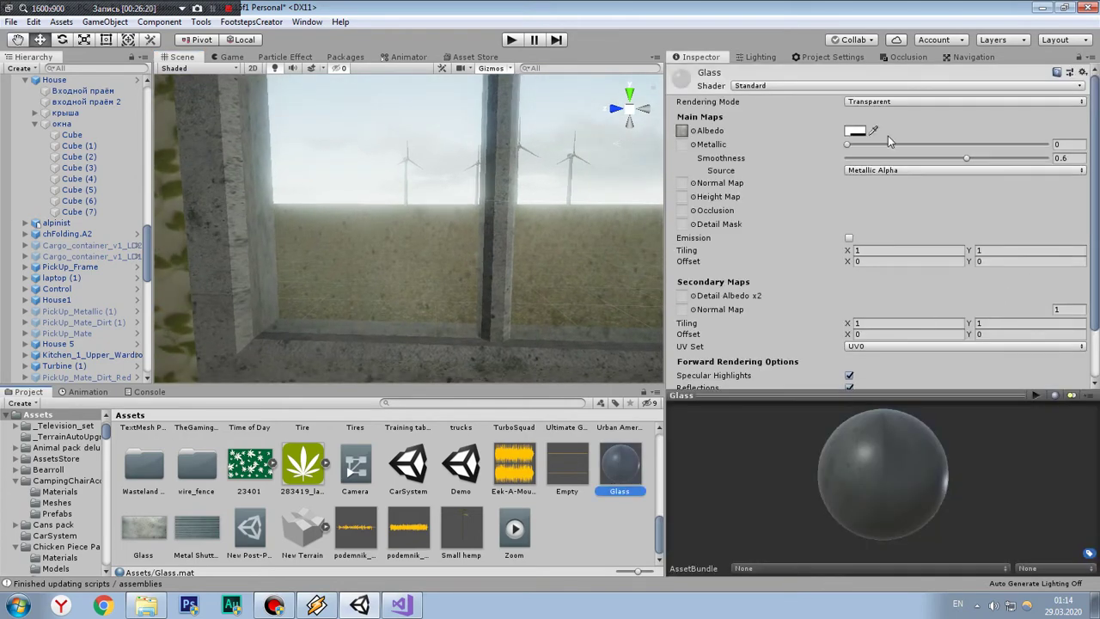
click(855, 131)
click(830, 313)
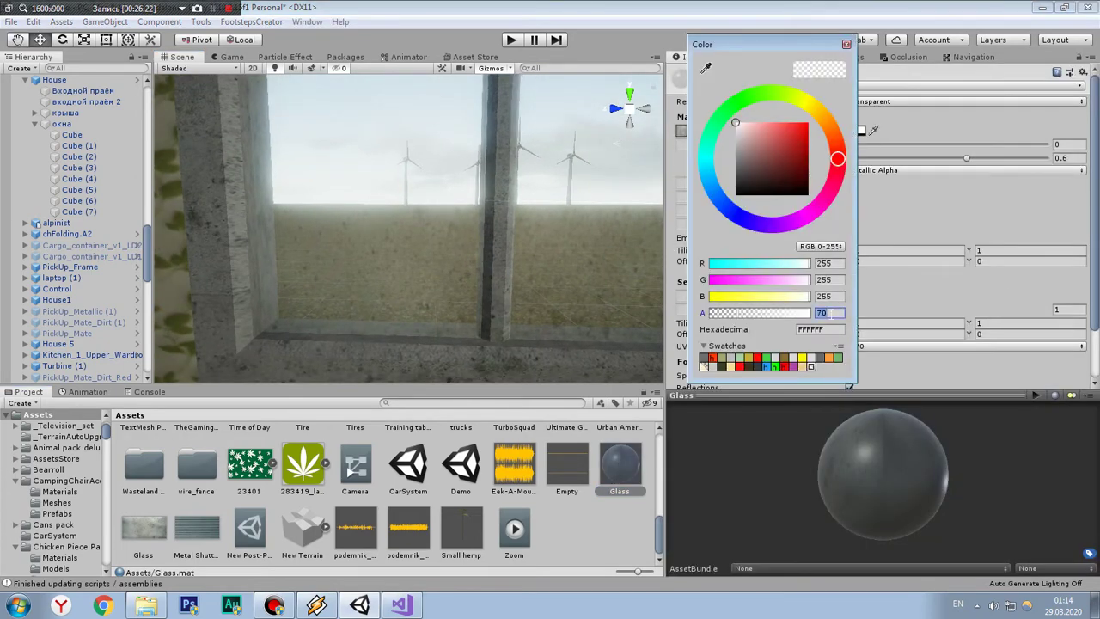
click(847, 44)
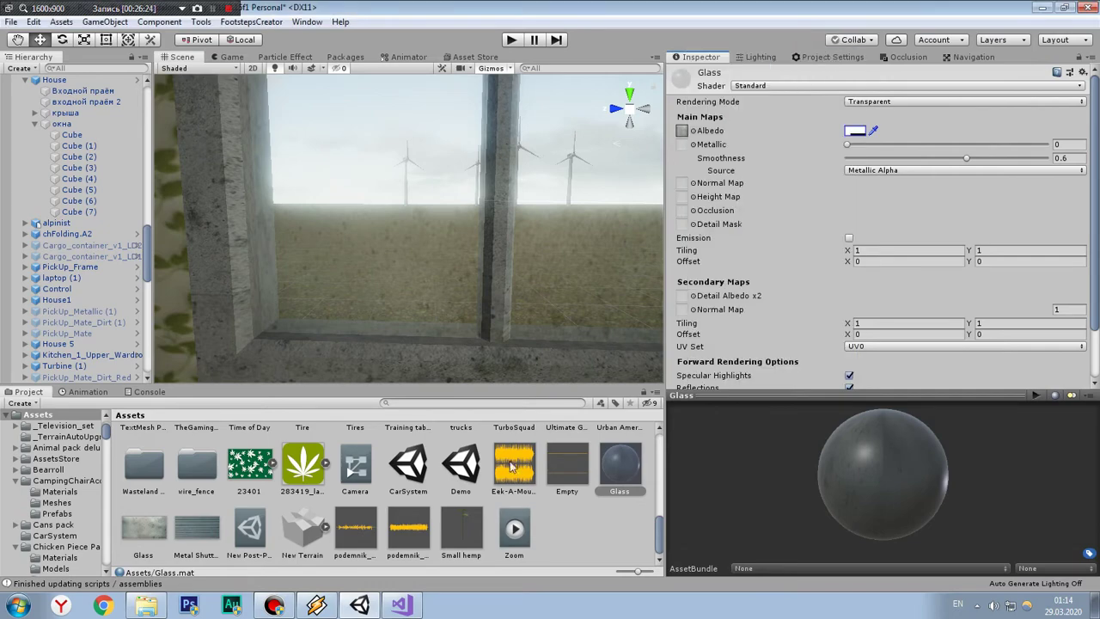
mouse_move(451, 298)
right_down()
mouse_move(304, 268)
mouse_move(464, 190)
mouse_move(561, 246)
right_up()
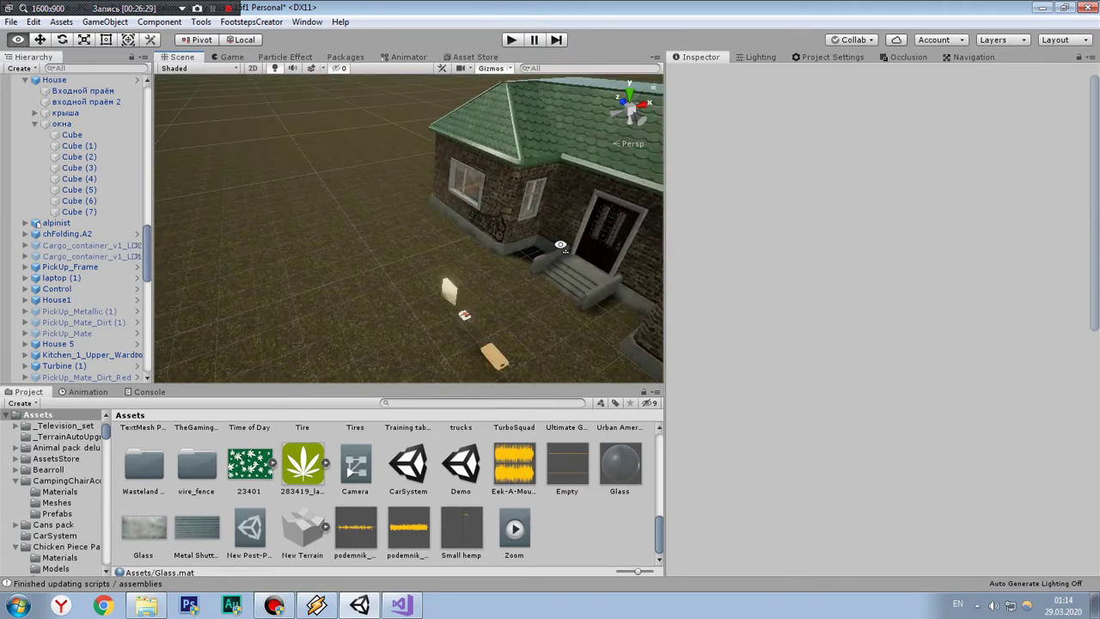
Step: Face the front door and browse TurboSquad > Wooden door > DoorFBX > FBX, comparing the Door and DoorLOD models
right_drag(561, 246, 478, 234)
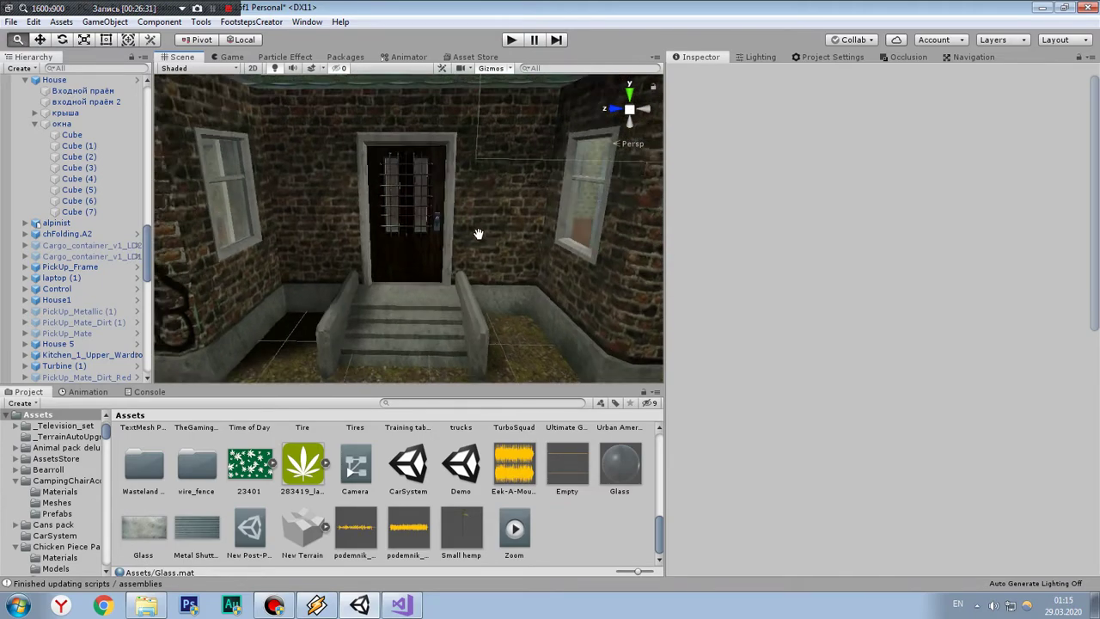
scroll(478, 233, up, 5)
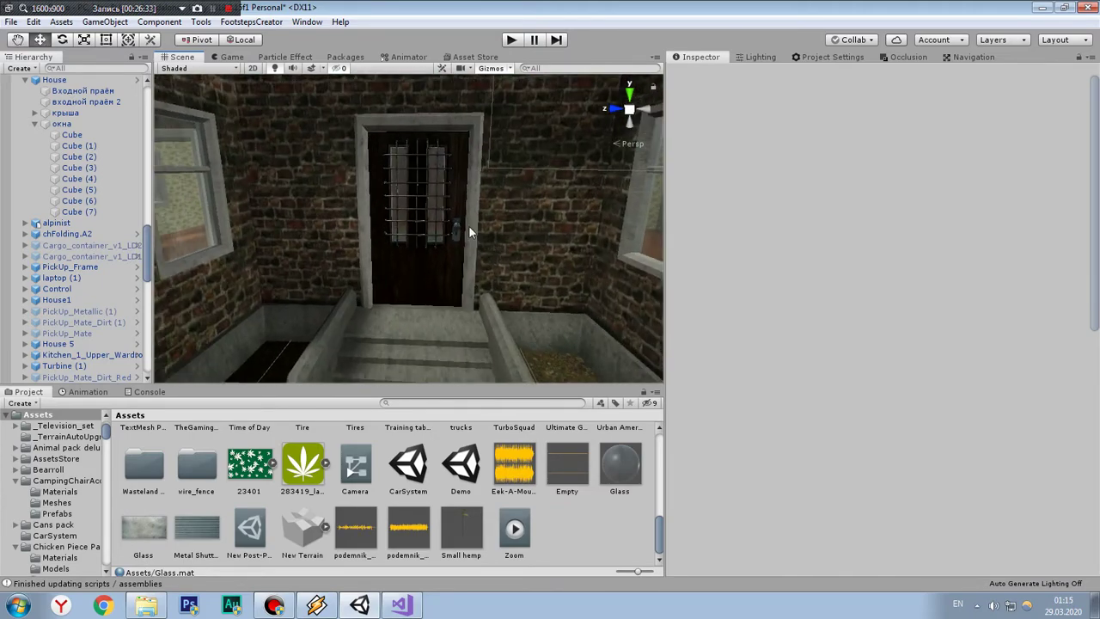
click(514, 449)
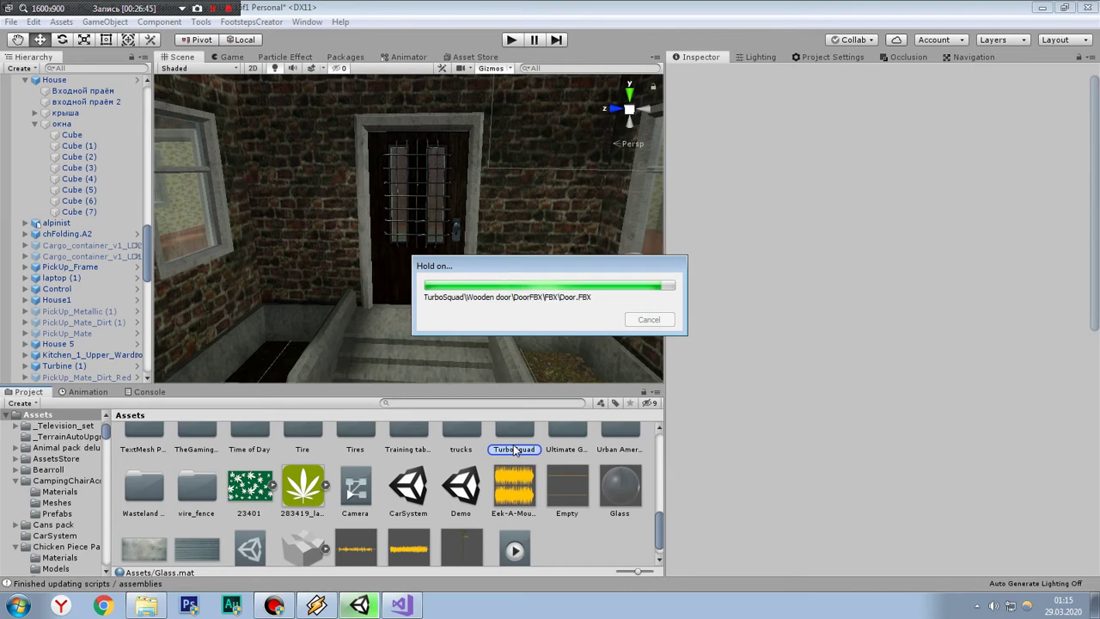
double_click(513, 447)
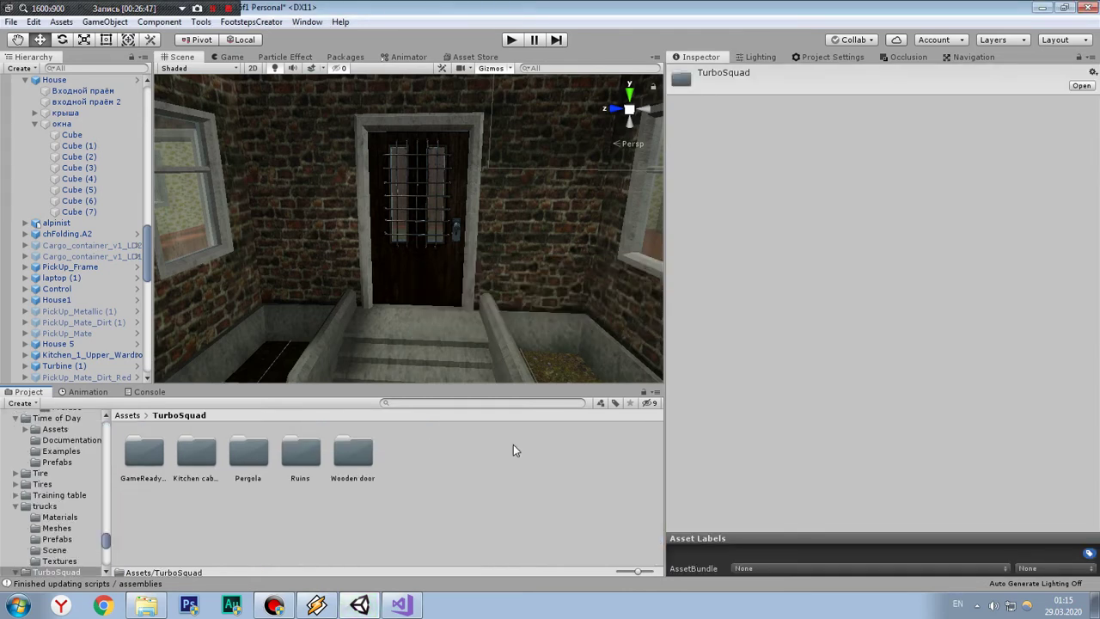
double_click(341, 465)
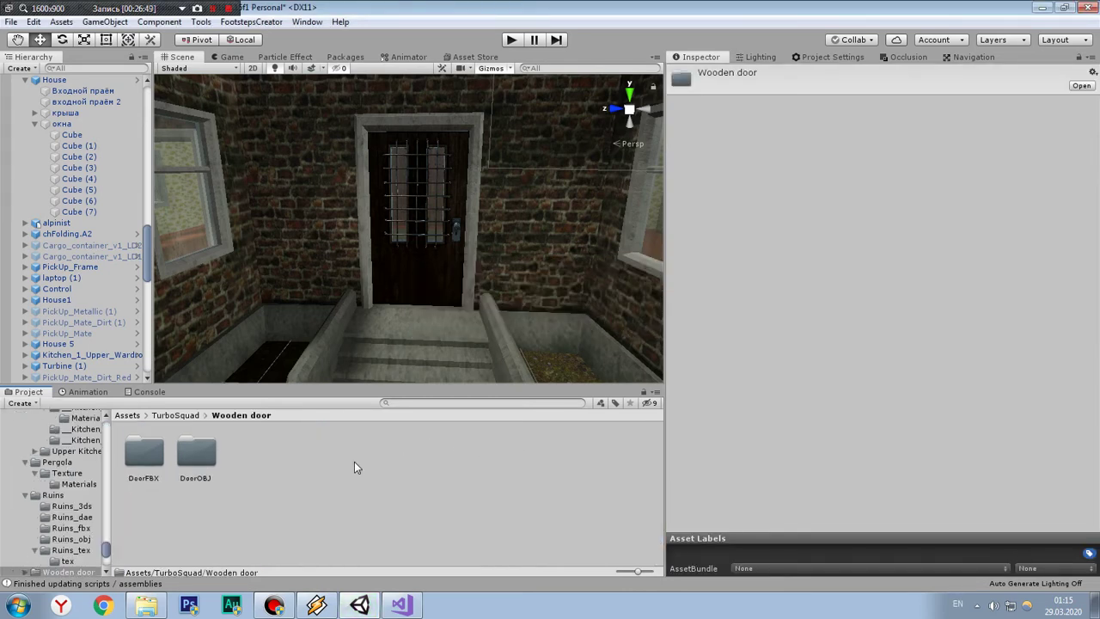
double_click(146, 460)
double_click(159, 455)
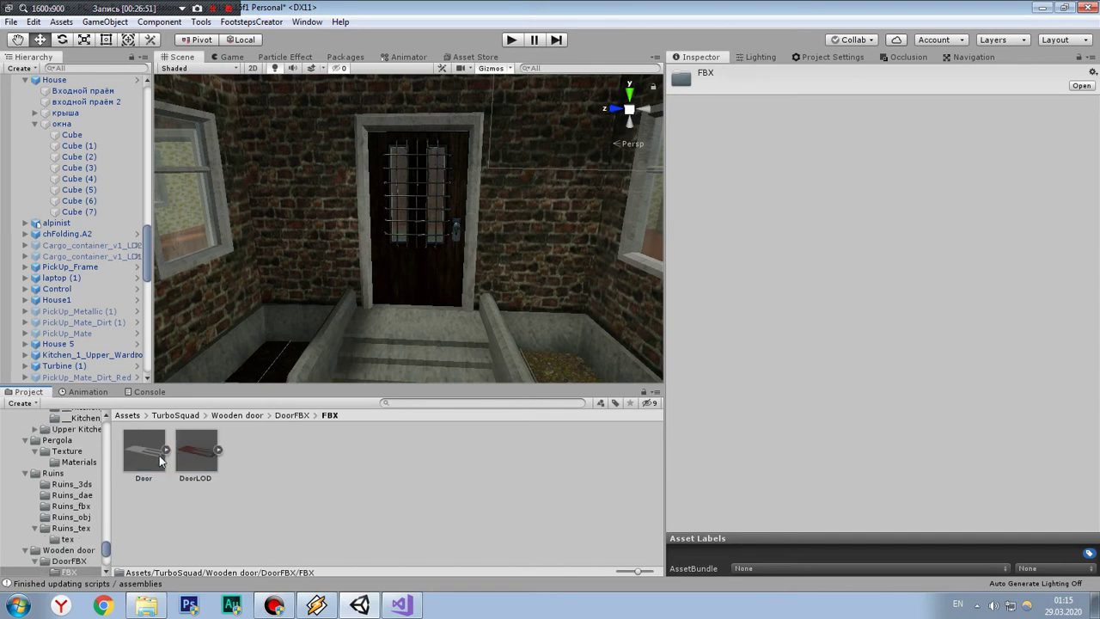
click(219, 452)
click(218, 452)
click(195, 456)
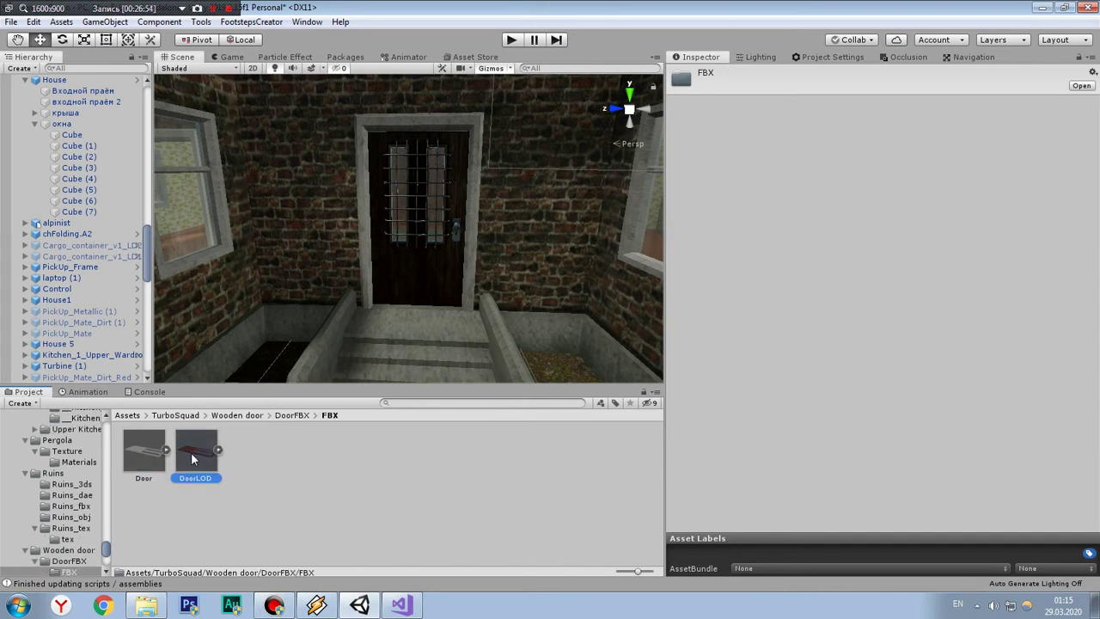
click(148, 458)
click(194, 455)
click(144, 459)
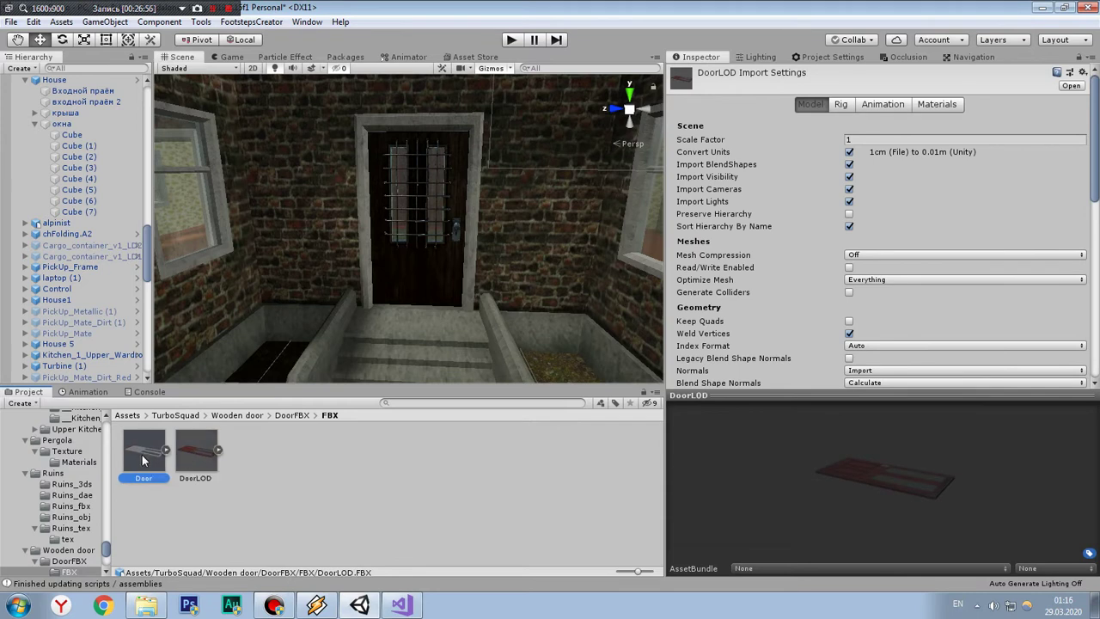
click(198, 469)
Step: After checking the DoorOBJ folder, place the FBX Door model into the house's front doorway
click(290, 415)
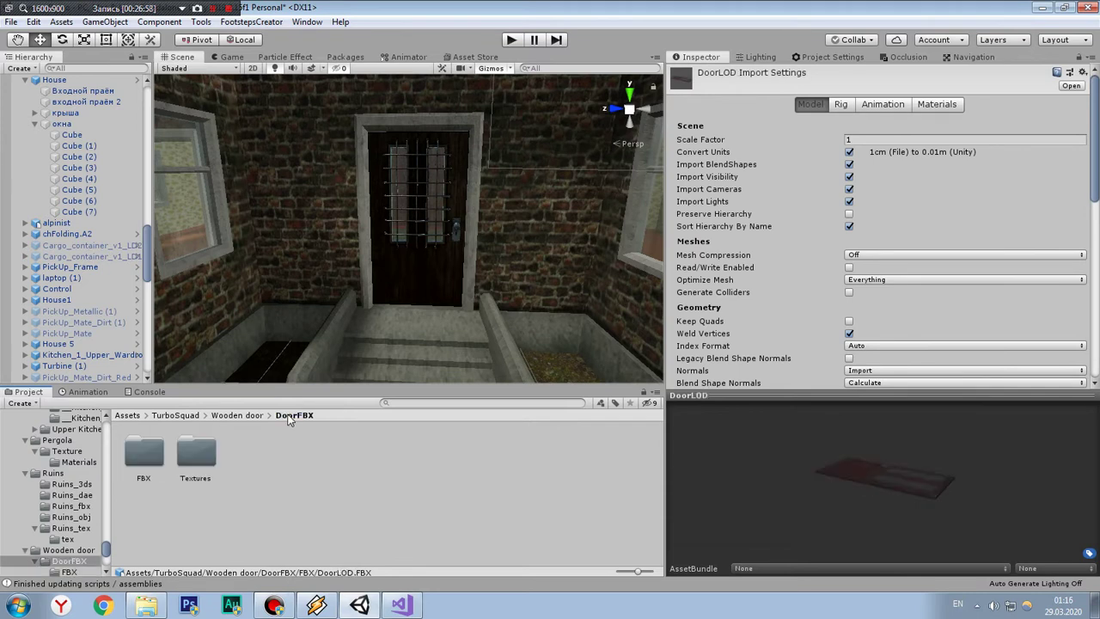
click(239, 416)
double_click(205, 455)
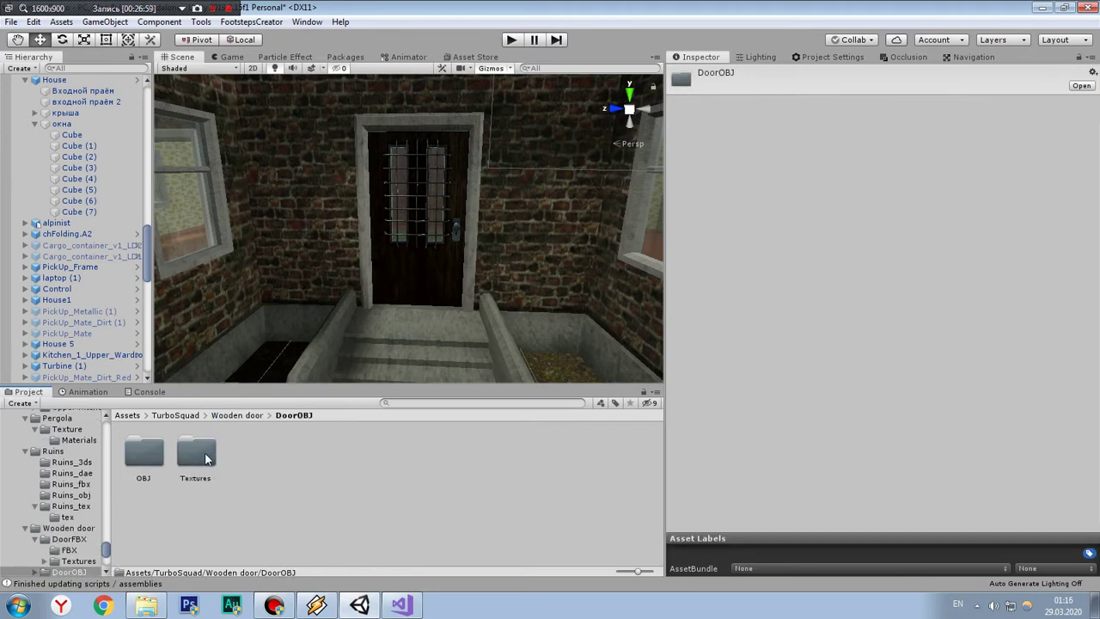
double_click(144, 456)
click(237, 416)
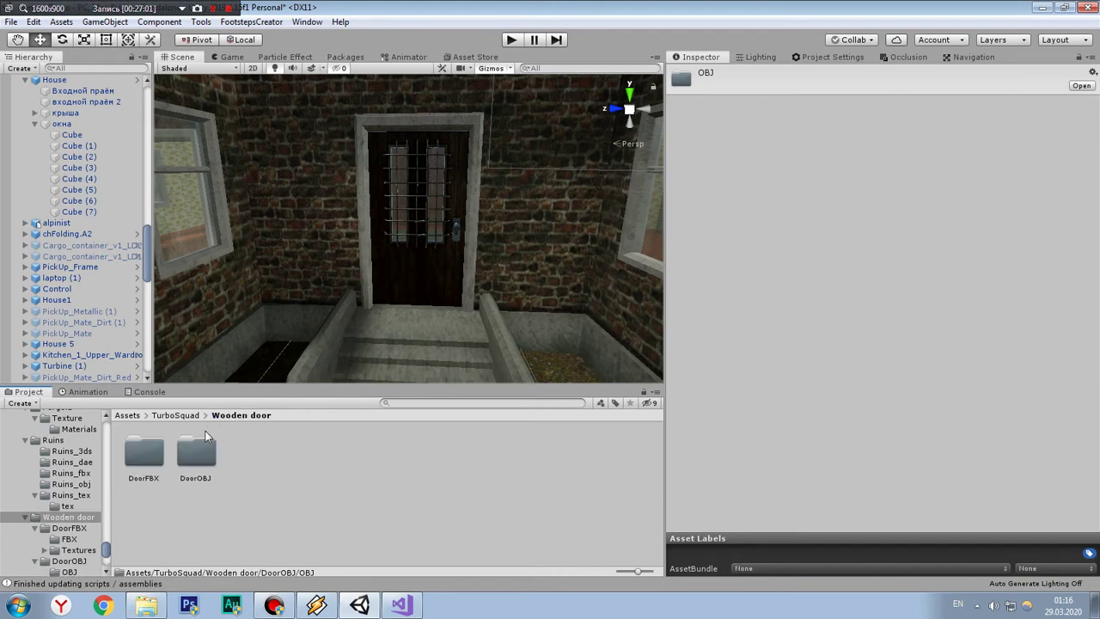
double_click(145, 451)
double_click(147, 454)
drag(150, 465, 416, 317)
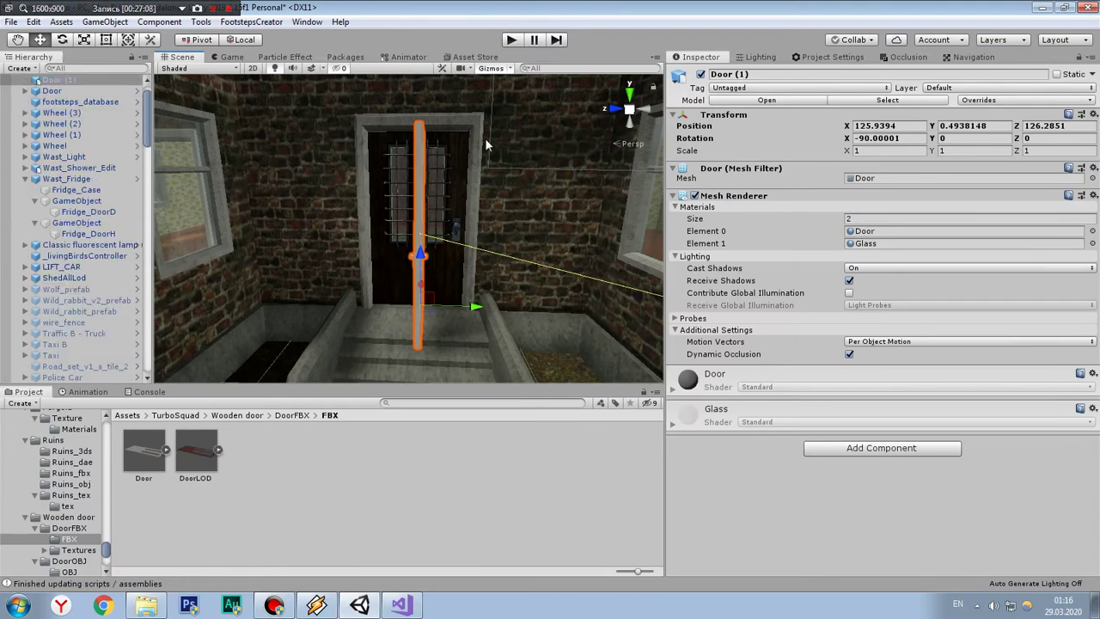
click(63, 81)
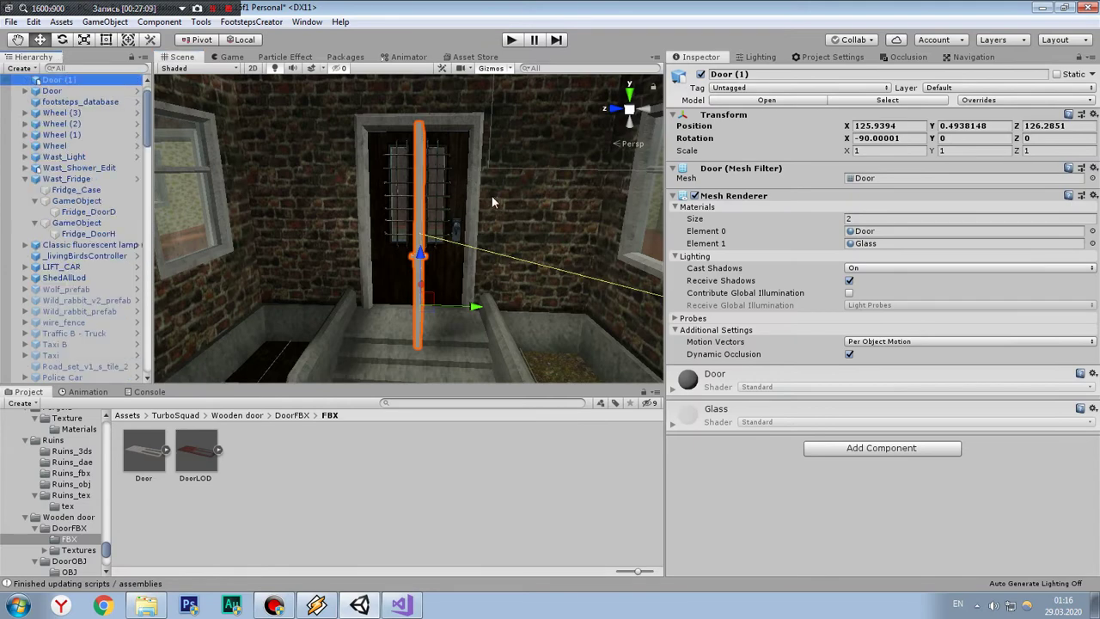
click(454, 180)
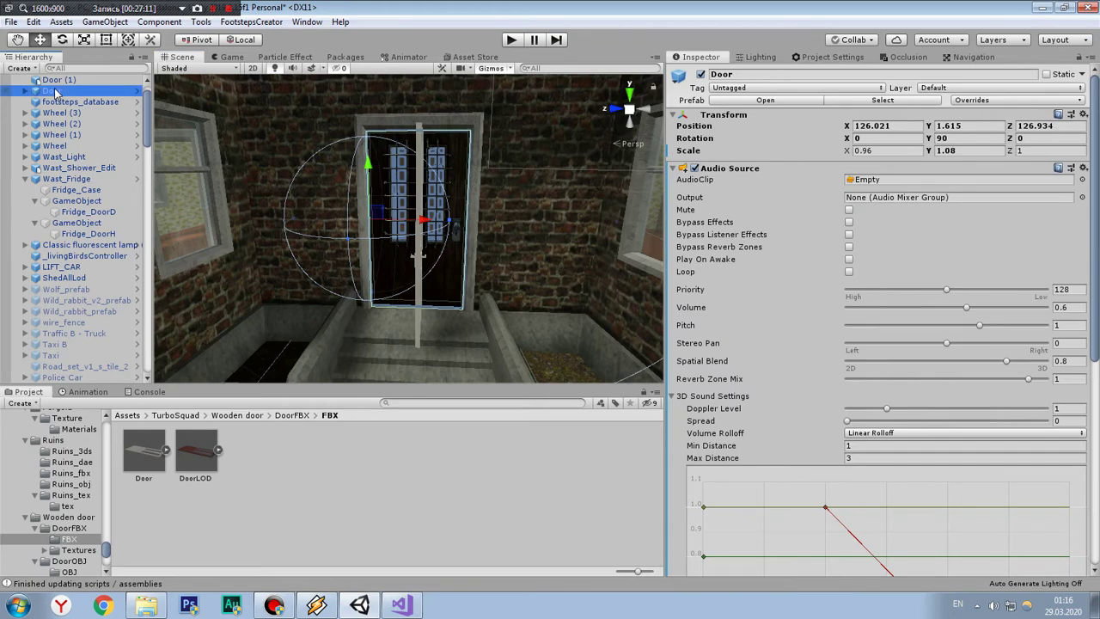
click(25, 90)
click(74, 102)
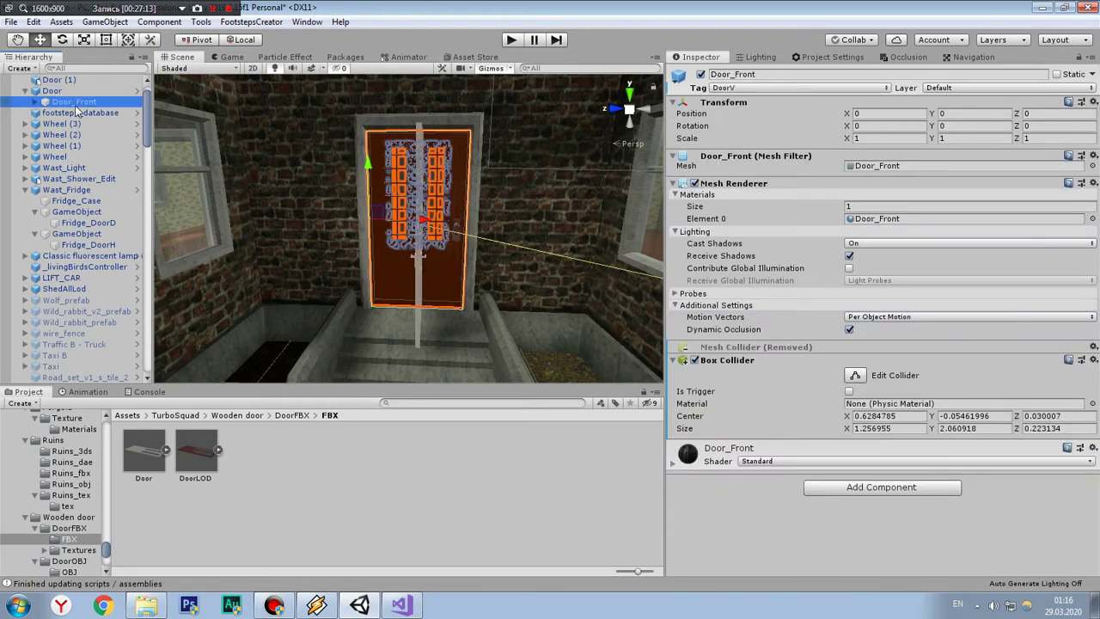
click(875, 166)
click(249, 491)
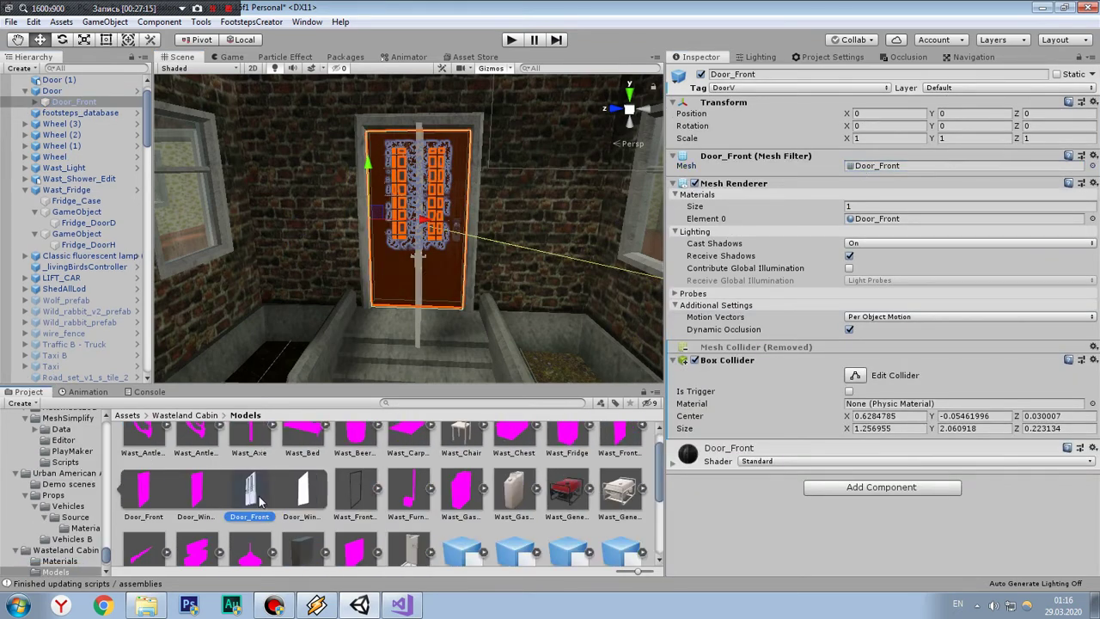
click(295, 500)
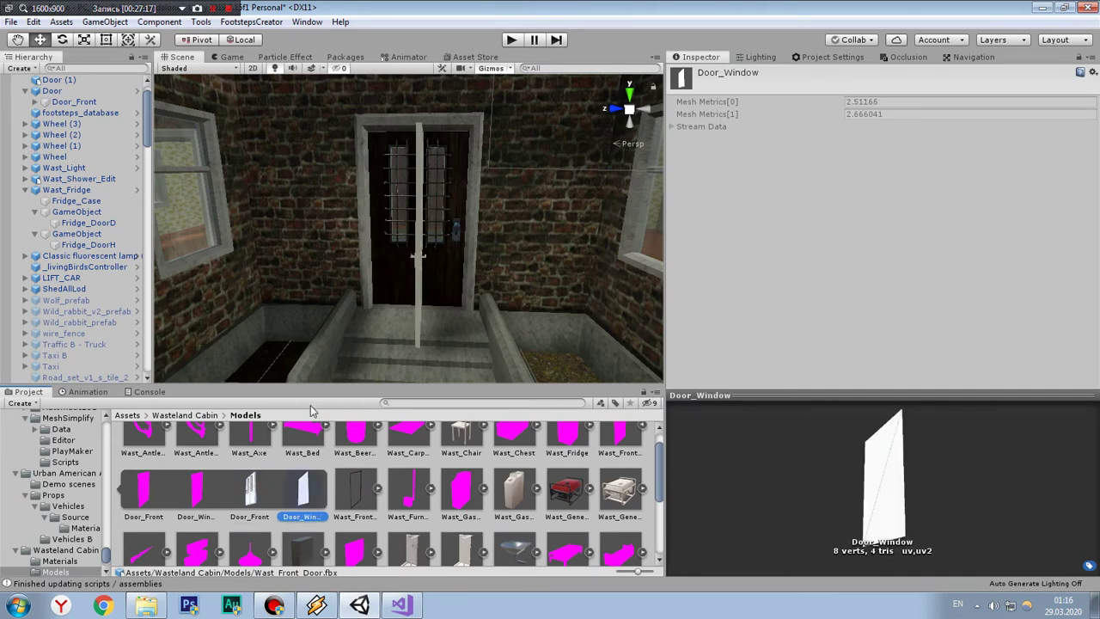
click(386, 225)
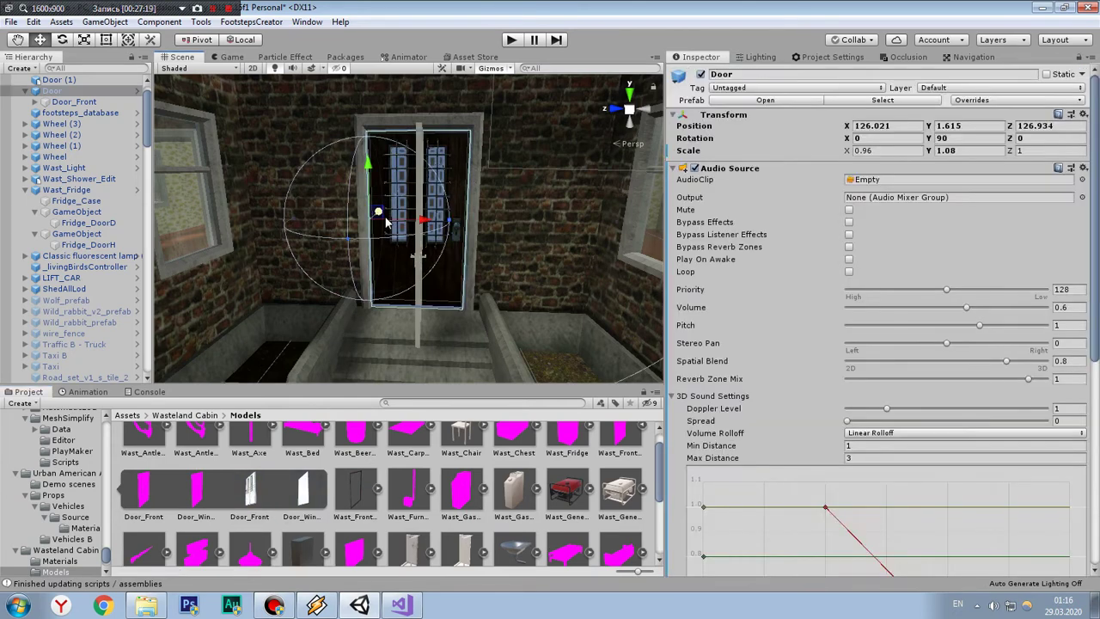
click(75, 102)
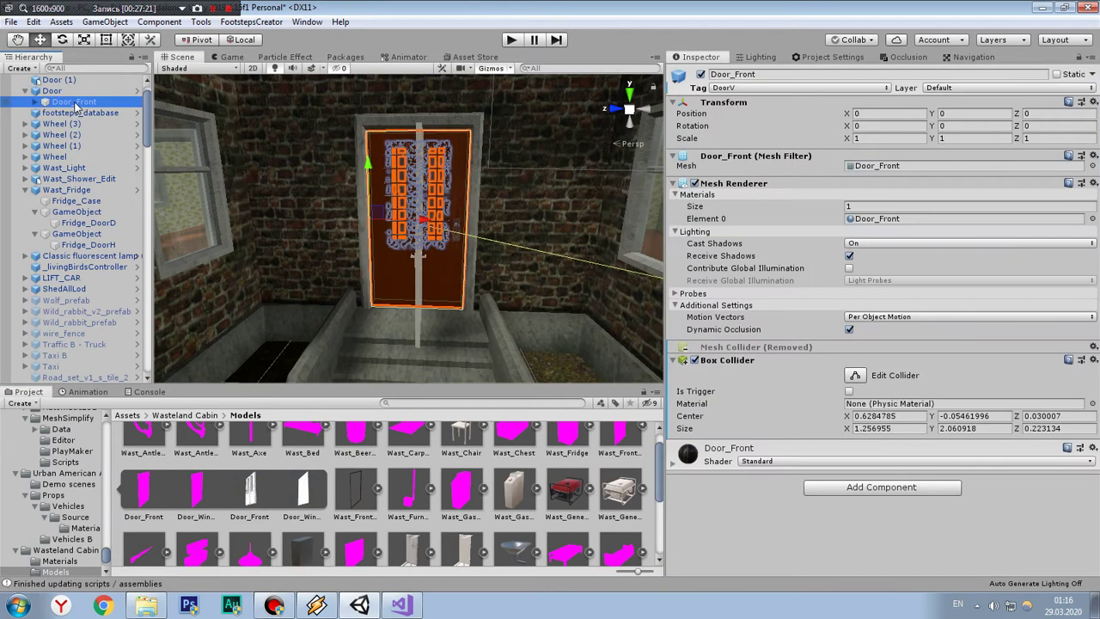
click(80, 91)
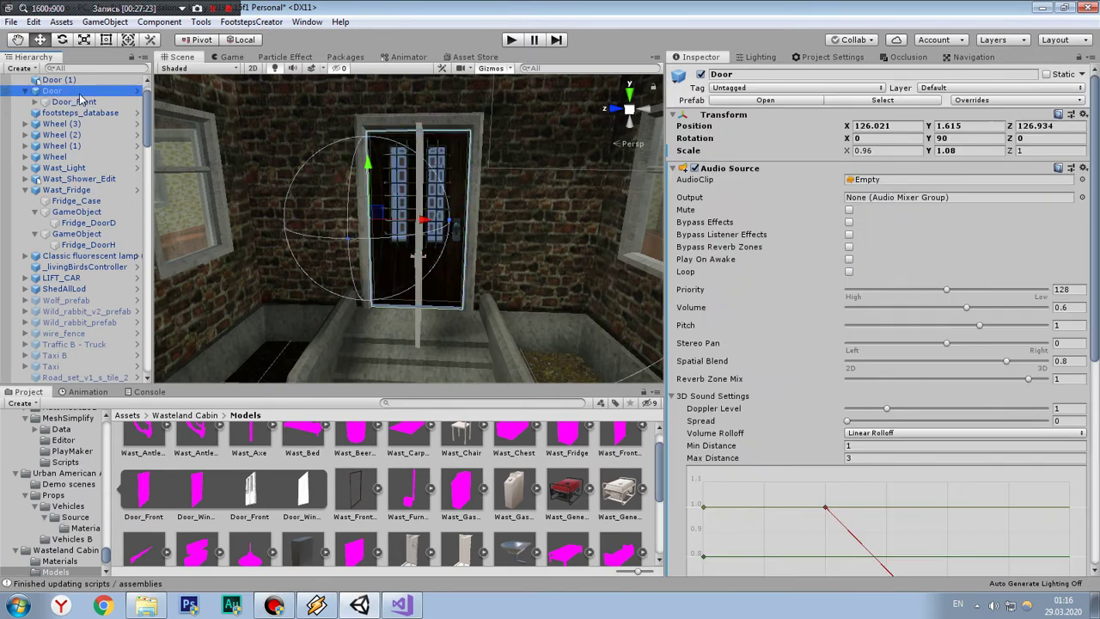
click(421, 315)
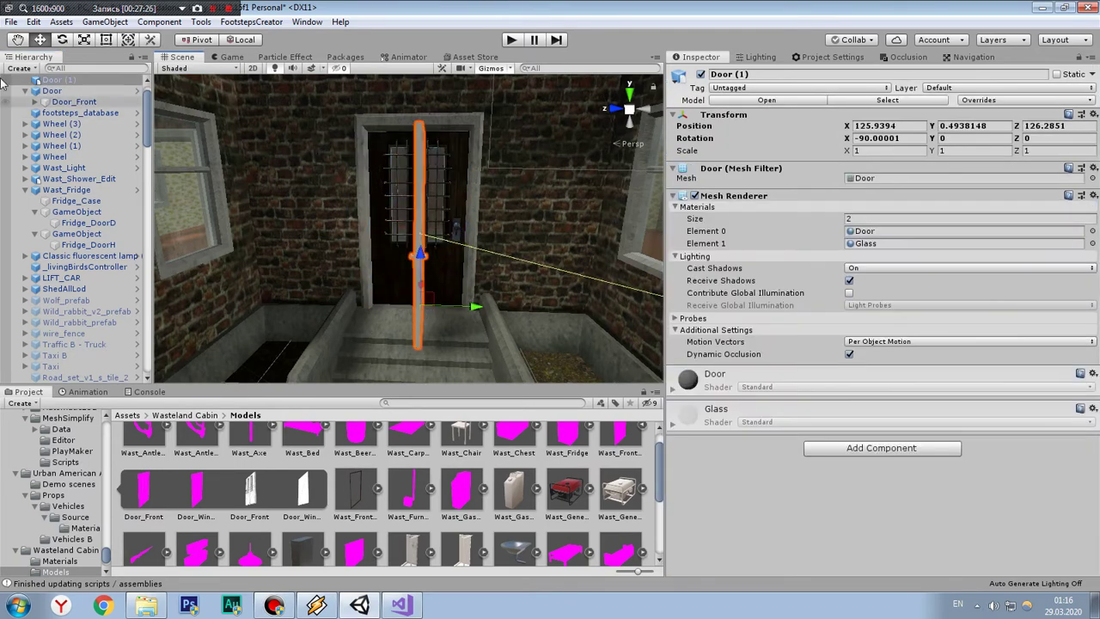
click(865, 179)
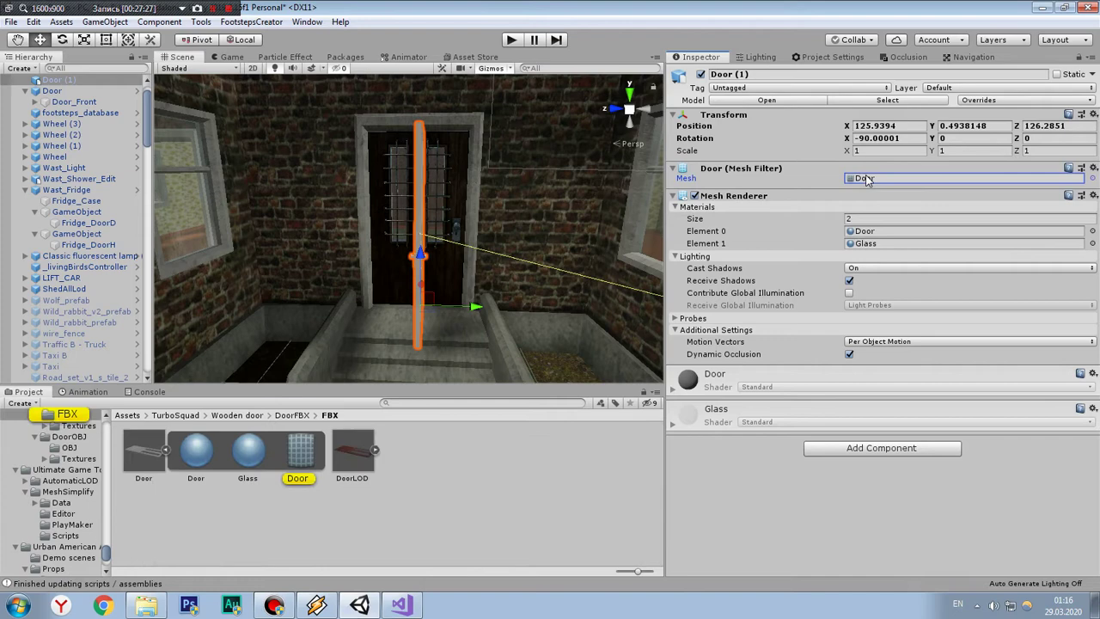
click(300, 457)
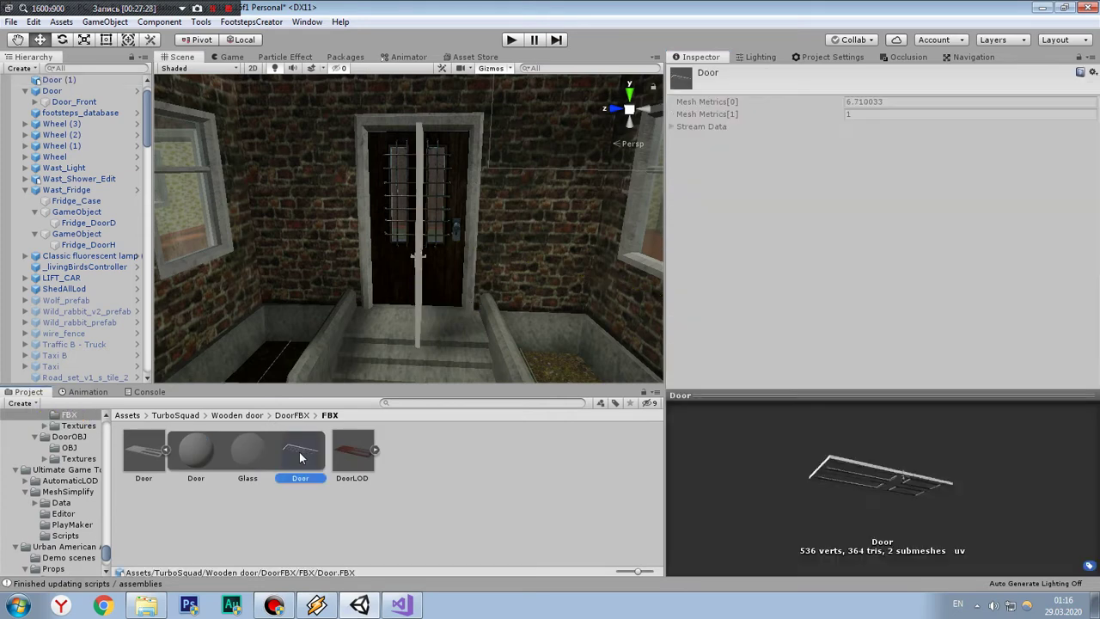
click(418, 237)
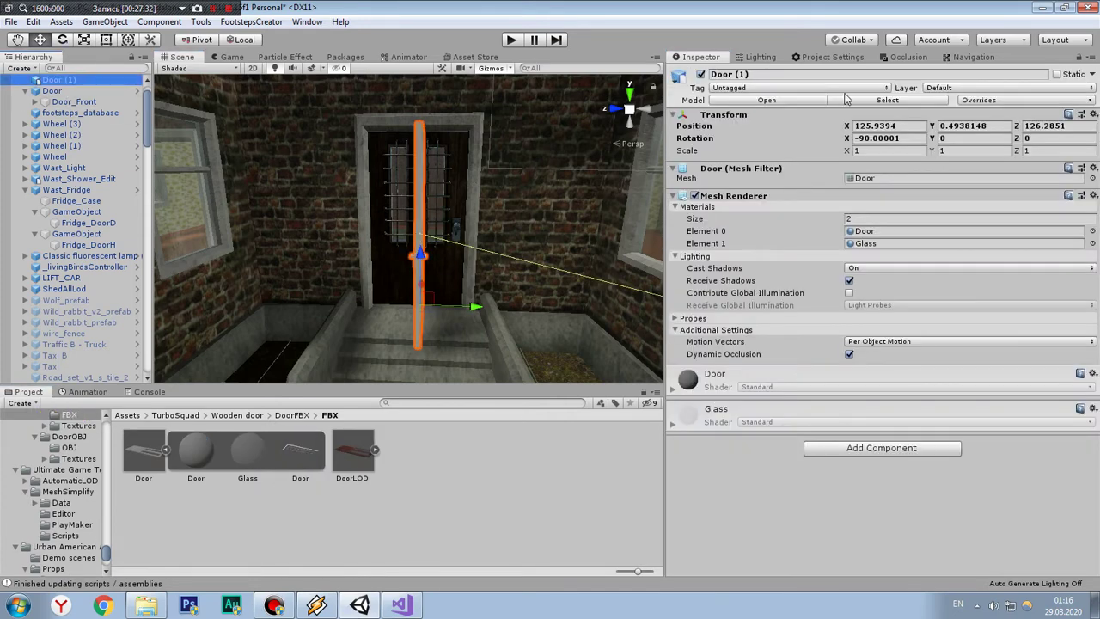
Step: Set Door (1)'s Y rotation to -90 so it faces out of the doorway
click(963, 138)
text(90)
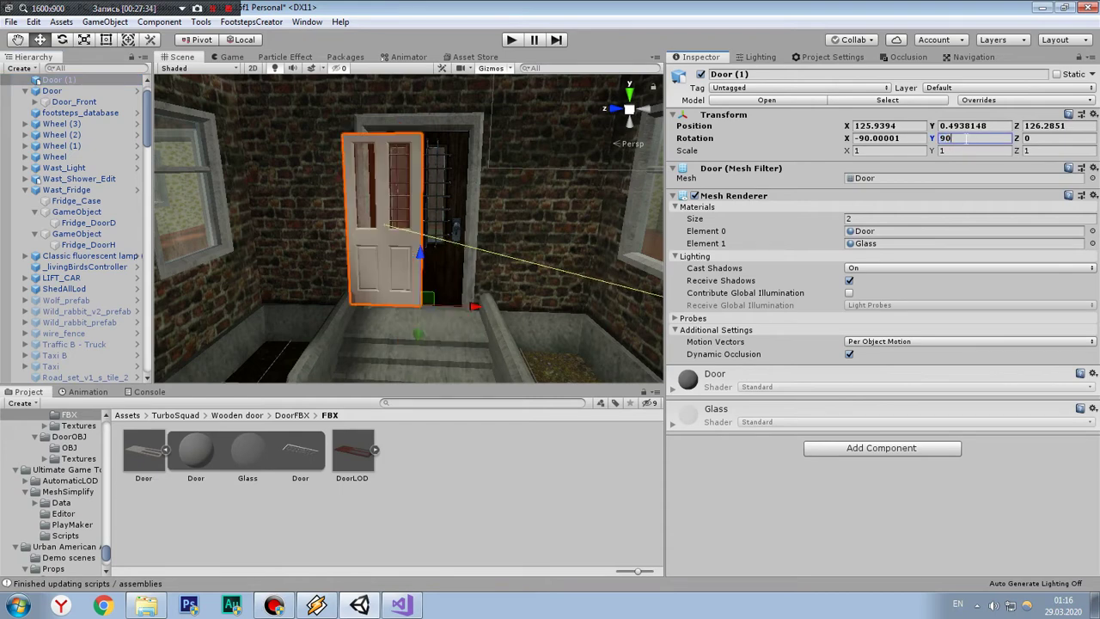
scroll(469, 262, up, 2)
scroll(470, 206, up, 2)
scroll(471, 206, up, 2)
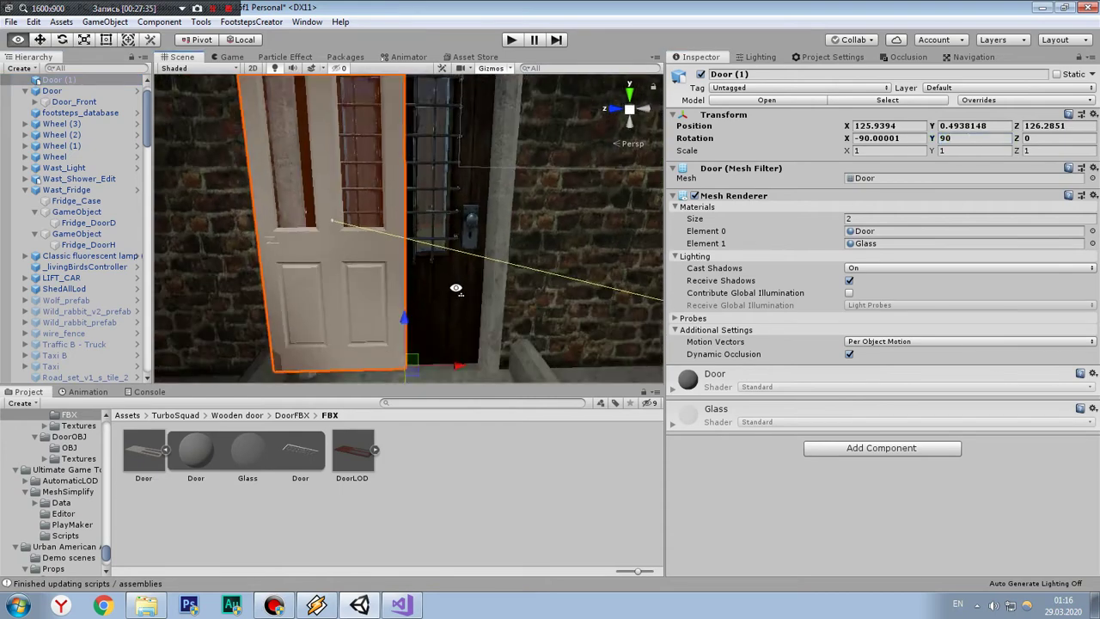
scroll(632, 248, up, 1)
click(970, 140)
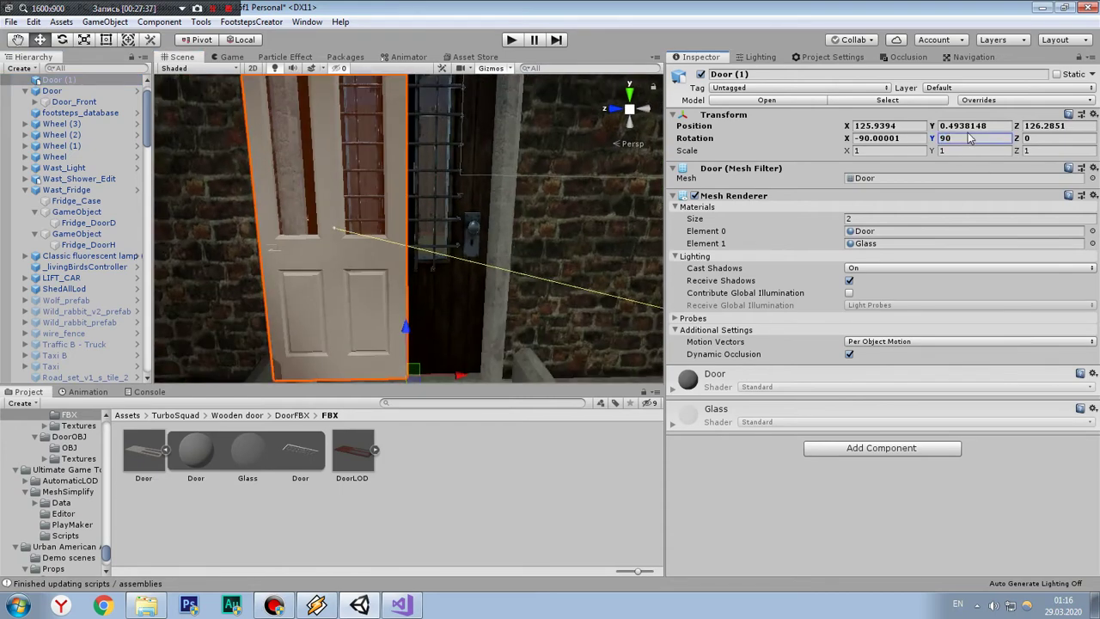
click(972, 139)
text(-90)
alt+drag(462, 348, 329, 209)
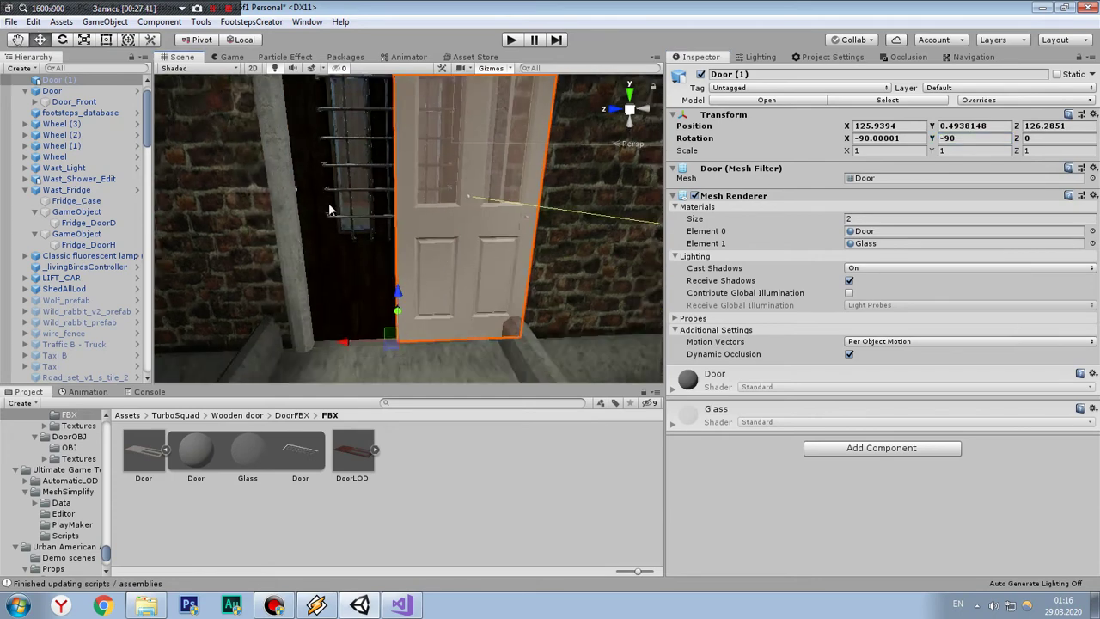
mouse_move(335, 352)
alt+mouse_down()
mouse_move(270, 341)
mouse_move(445, 306)
mouse_move(283, 305)
alt+mouse_up()
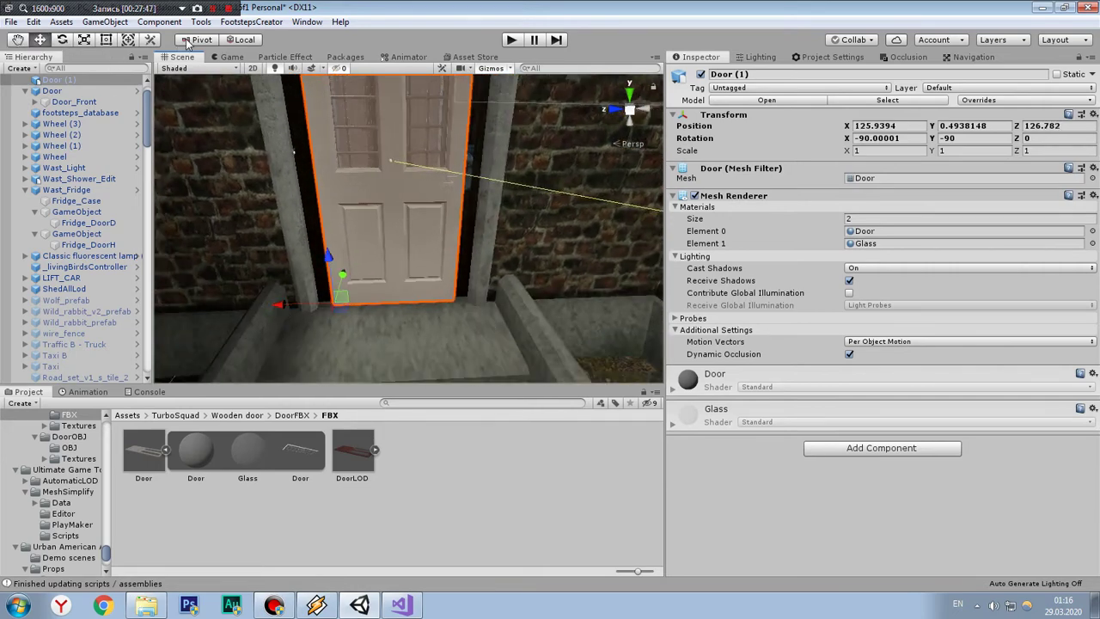
mouse_move(287, 223)
alt+mouse_down()
mouse_move(343, 231)
mouse_move(316, 179)
mouse_move(345, 243)
alt+mouse_up()
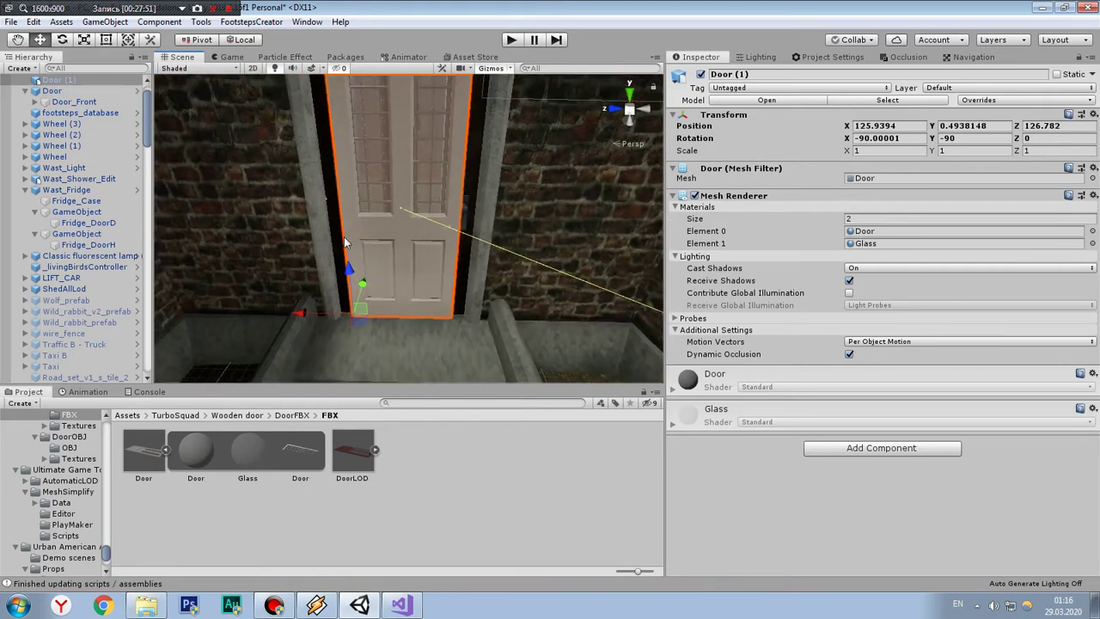
Step: Widen and heighten the door with the Rect tool to scale 1.27097 × 1 × 1.0153, filling the frame
click(106, 39)
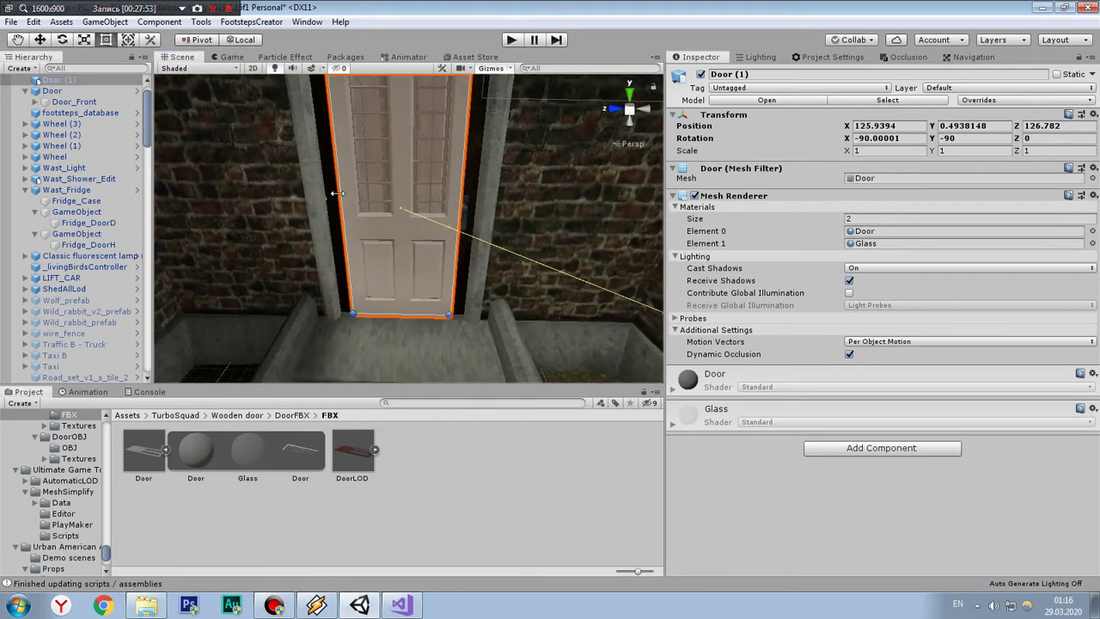
drag(339, 194, 324, 185)
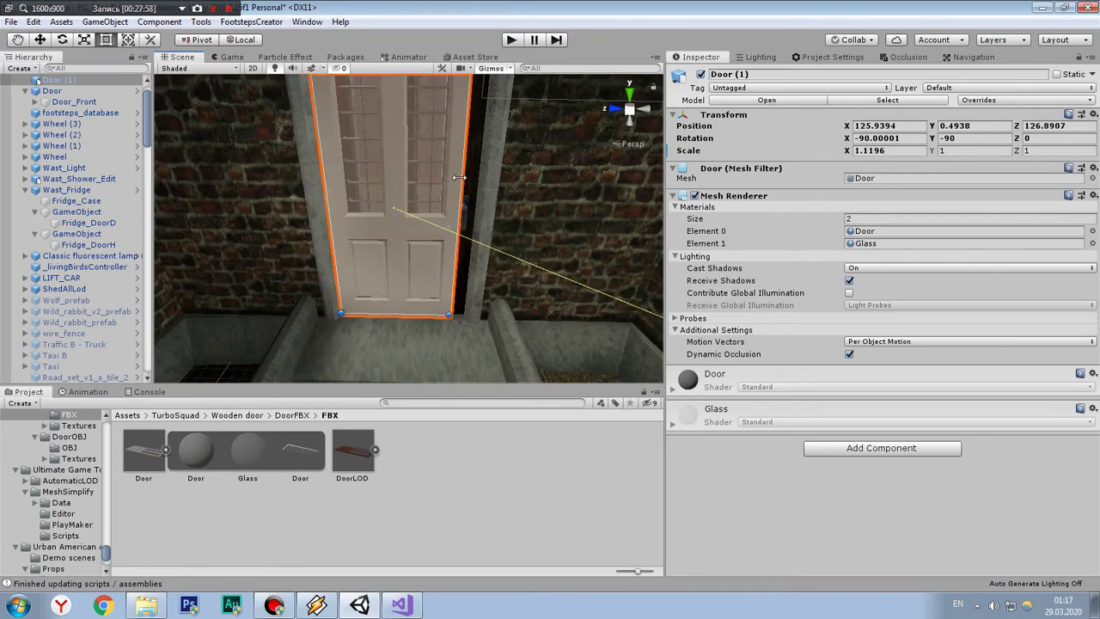
mouse_move(459, 177)
mouse_down()
mouse_move(481, 178)
mouse_move(413, 187)
mouse_up()
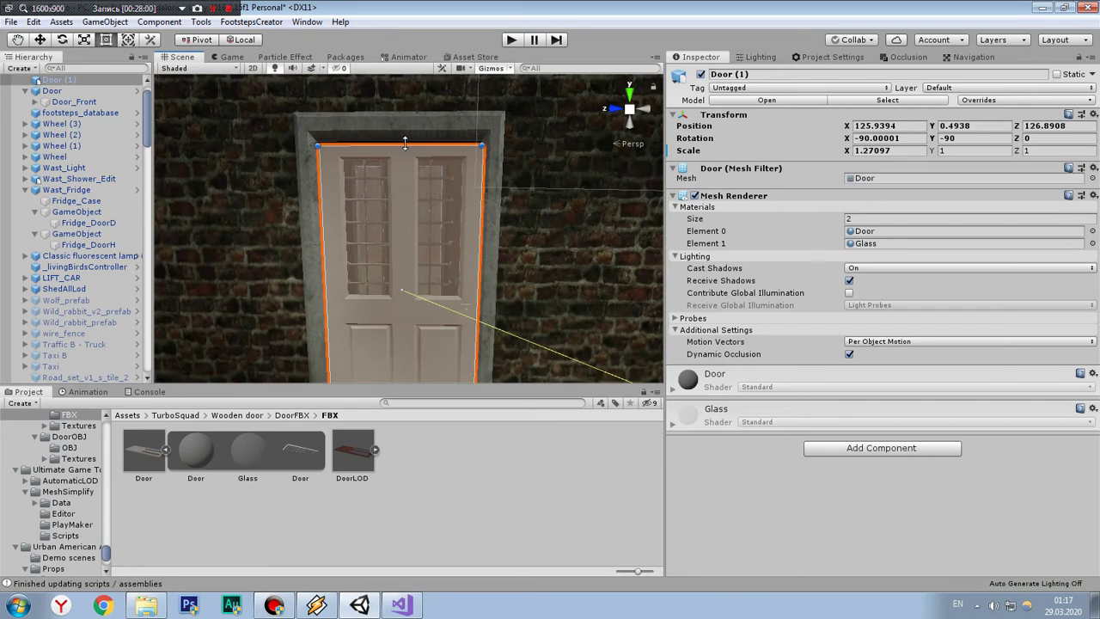
drag(405, 141, 405, 137)
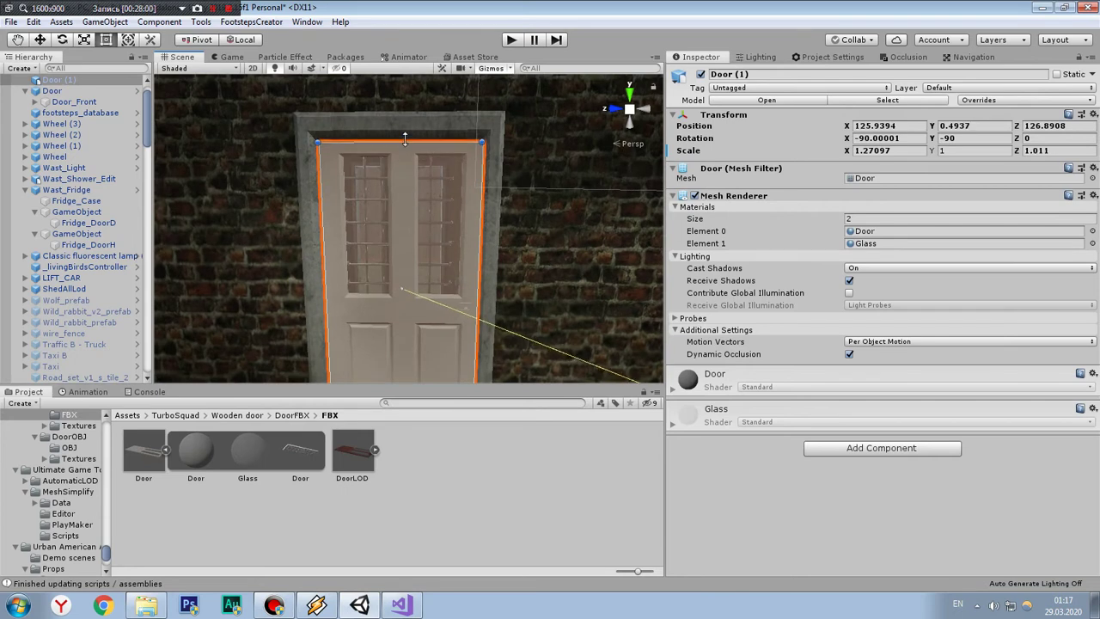
click(39, 41)
click(292, 416)
Step: Open the door's 1024 Textures folder and apply the DoorDiffuse texture to Door (1)
click(197, 453)
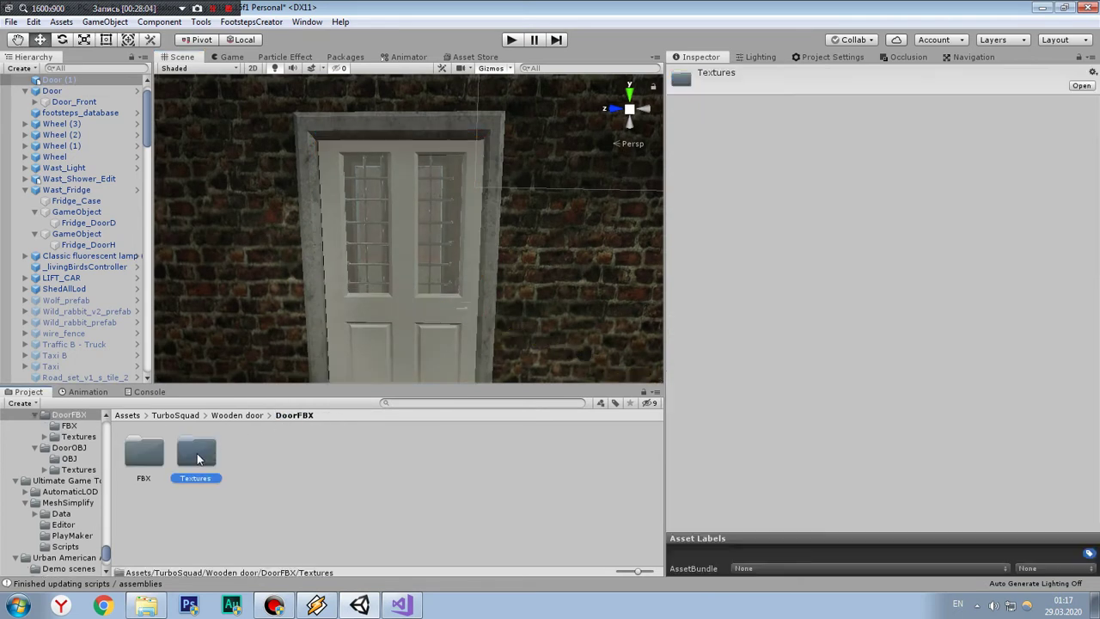
double_click(196, 453)
click(405, 456)
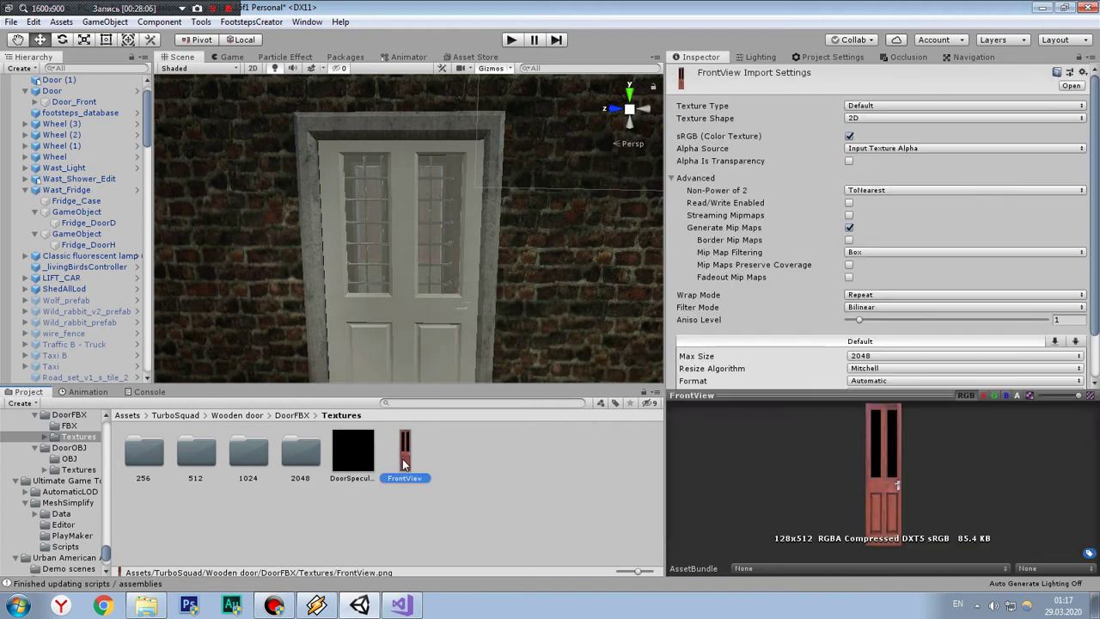
double_click(288, 471)
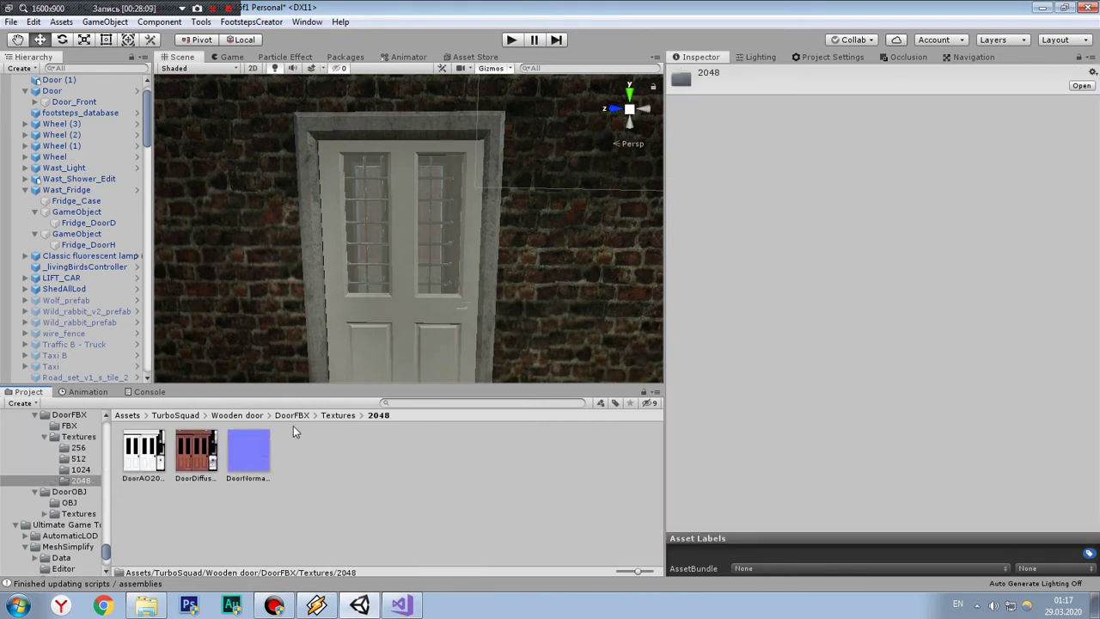
click(337, 415)
click(250, 456)
double_click(267, 471)
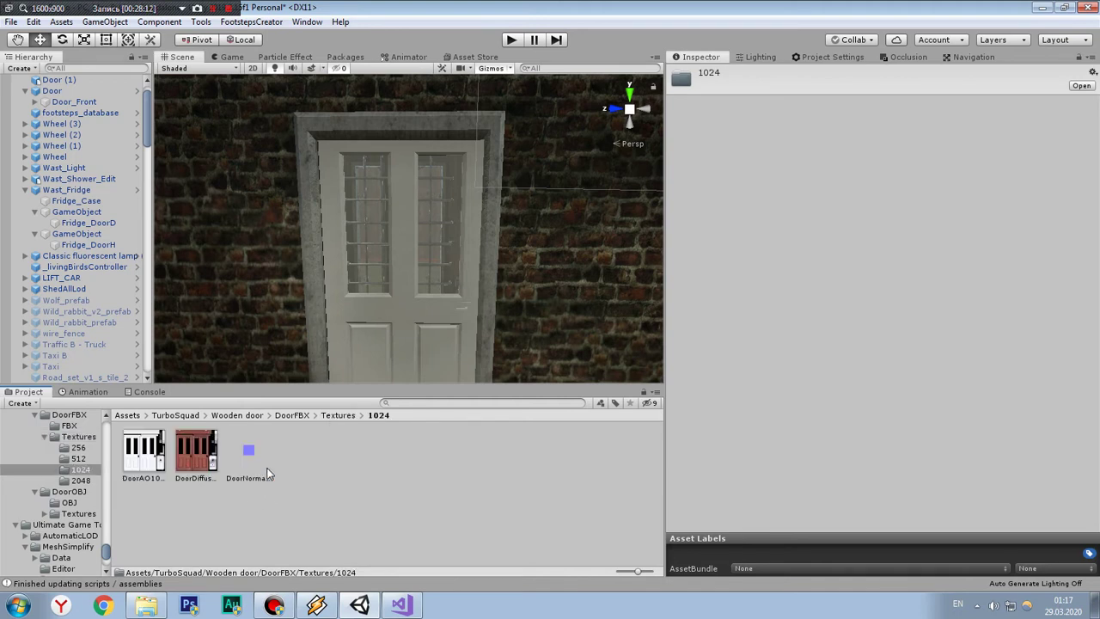
click(363, 345)
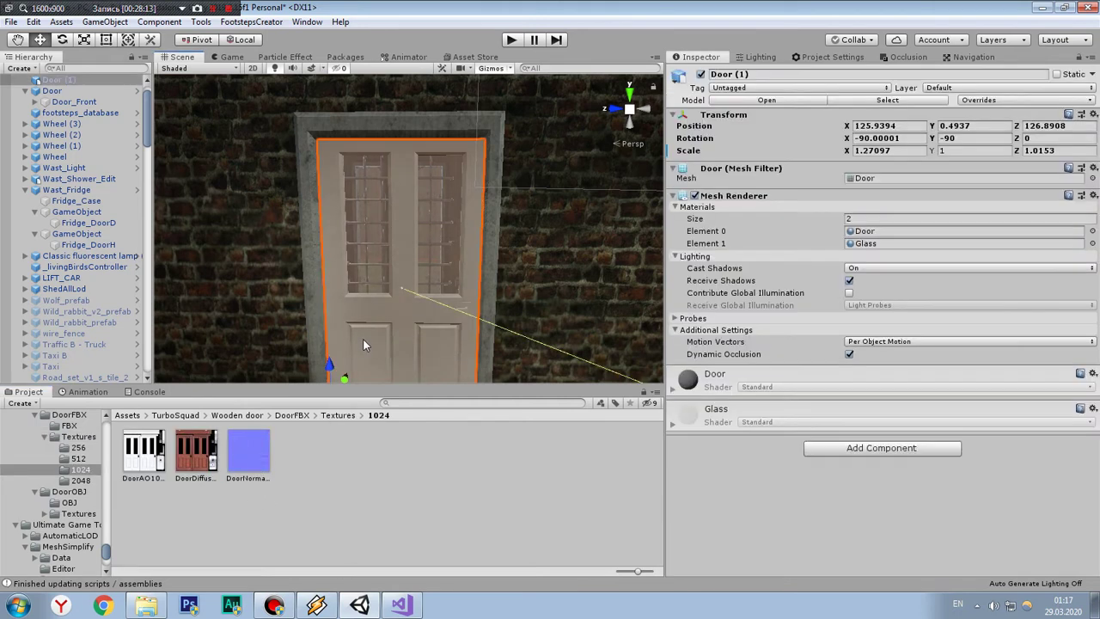
drag(199, 453, 411, 285)
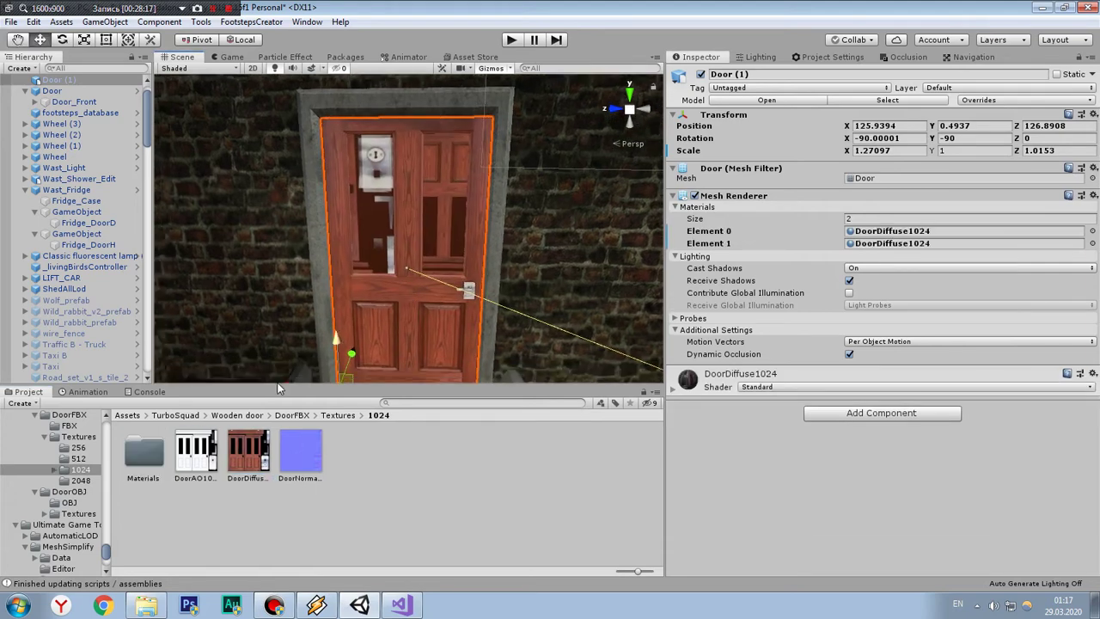
Step: Try Alpha Is Transparency on the DoorDiffuse1024 texture, then switch it back off and apply
click(245, 464)
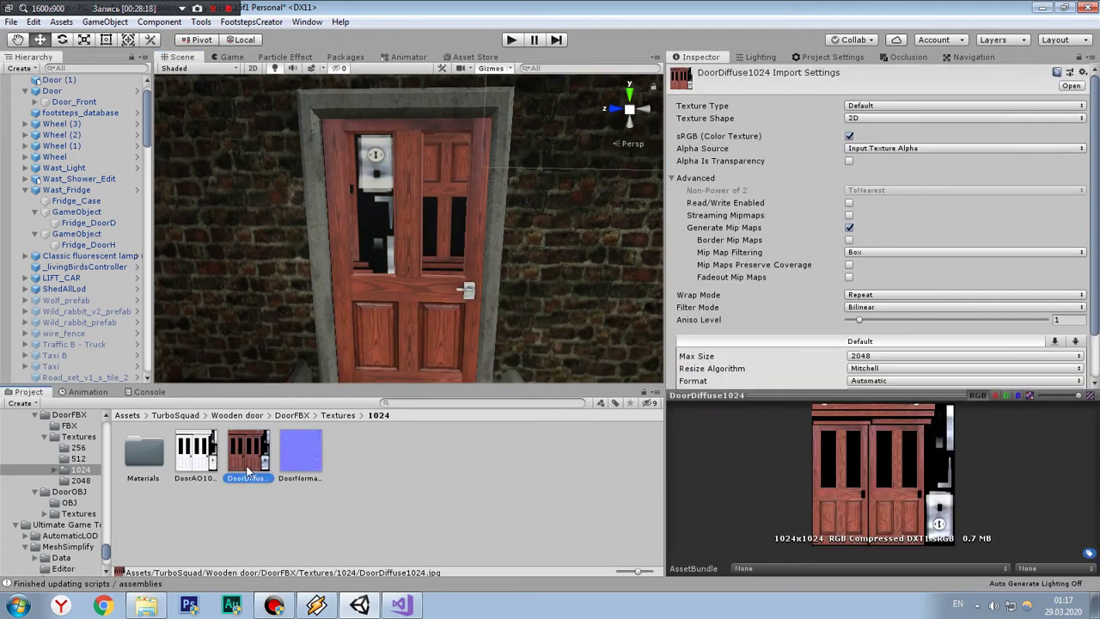
click(850, 161)
scroll(1040, 331, down, 3)
click(1072, 379)
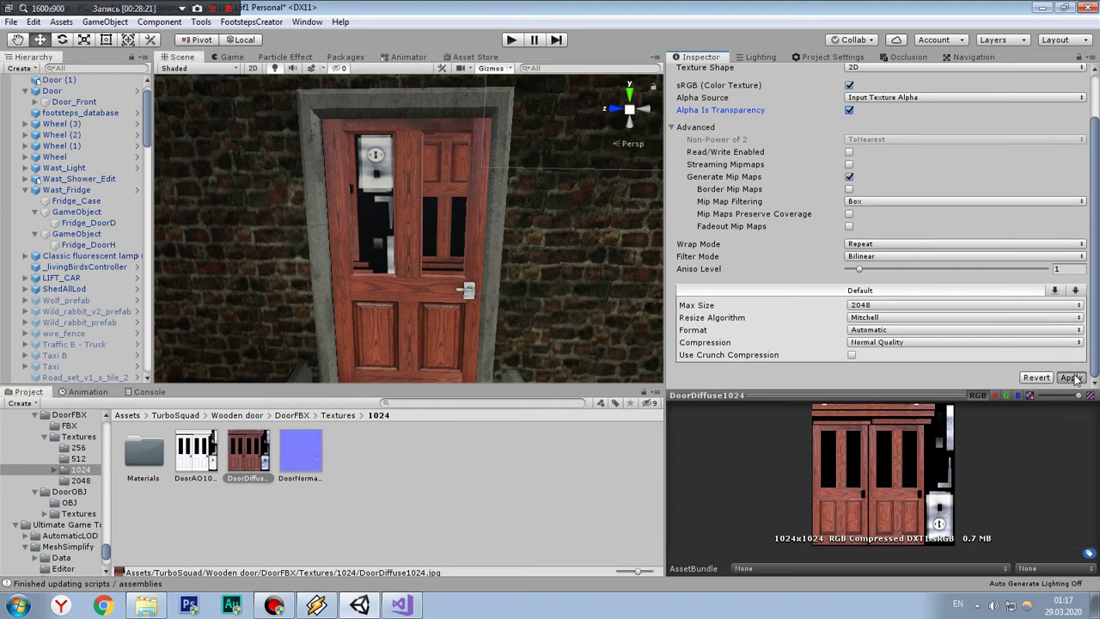
click(436, 220)
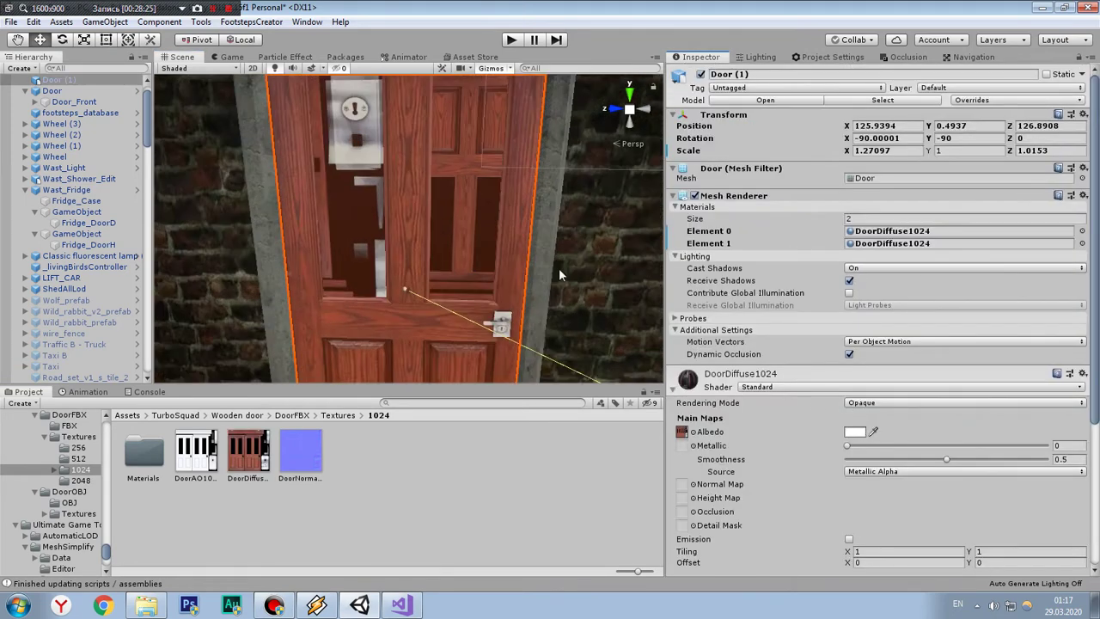
mouse_move(558, 268)
right_down()
mouse_move(389, 239)
mouse_move(417, 242)
right_up()
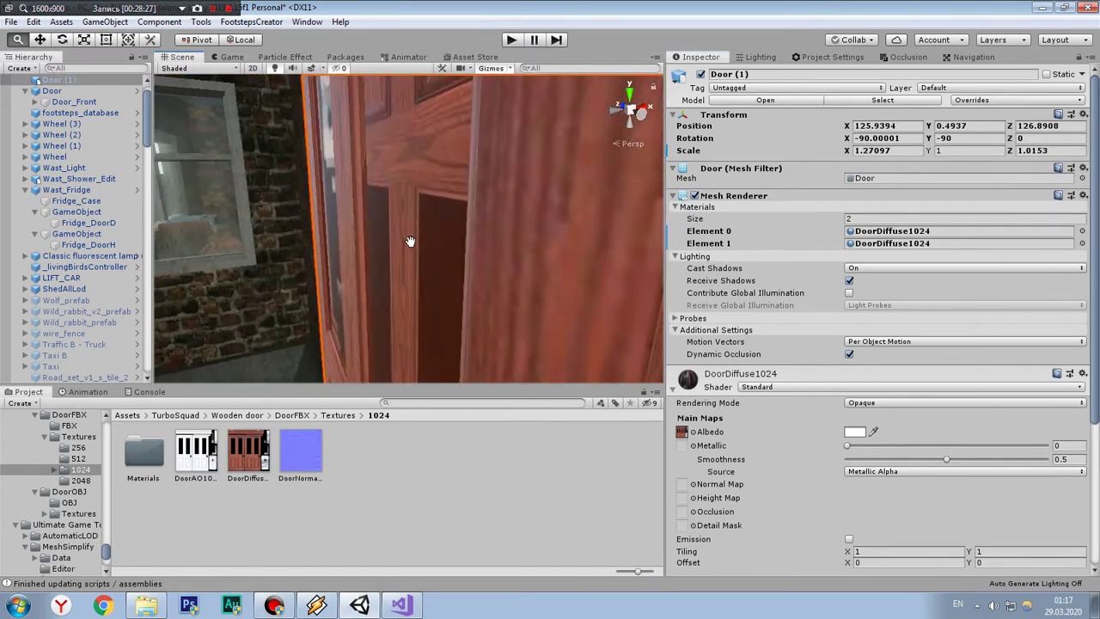
click(248, 453)
right_drag(309, 220, 470, 260)
scroll(471, 260, down, 5)
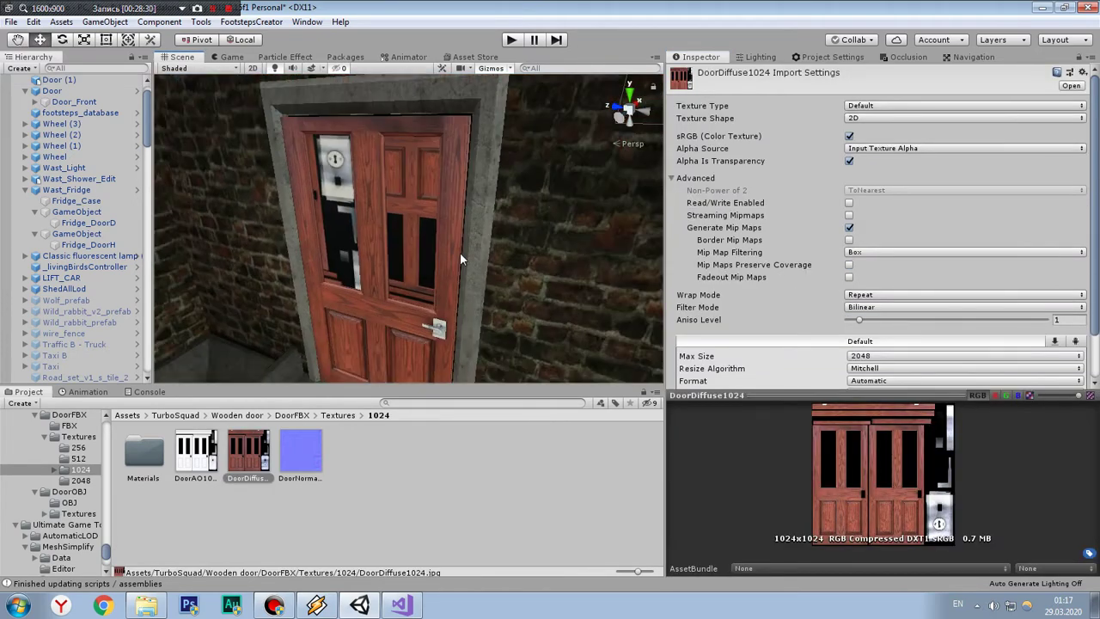
click(451, 250)
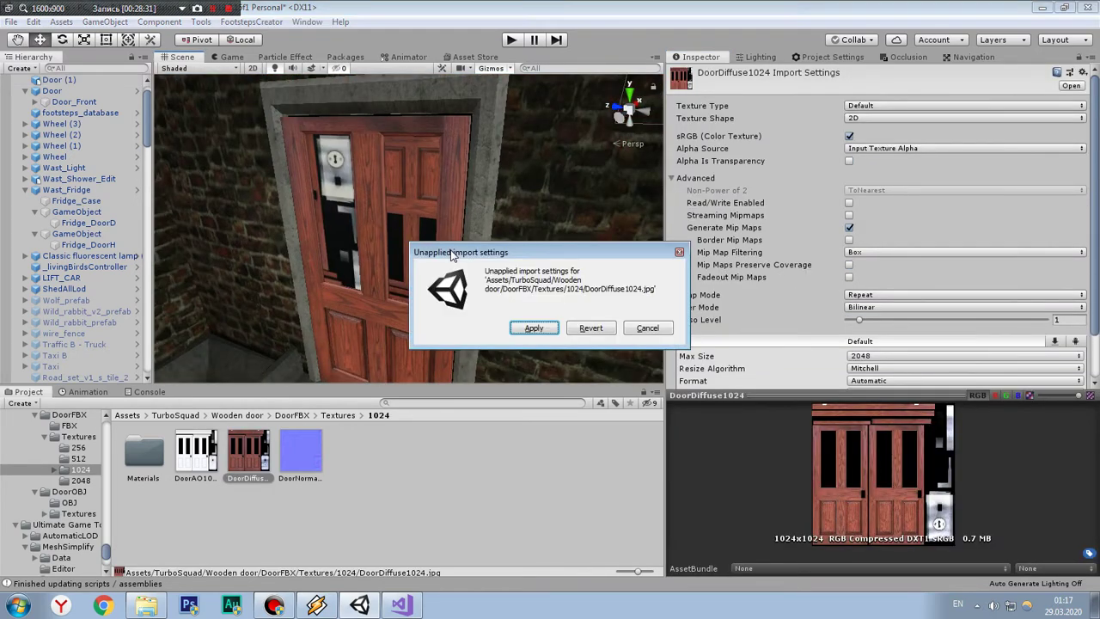
click(577, 334)
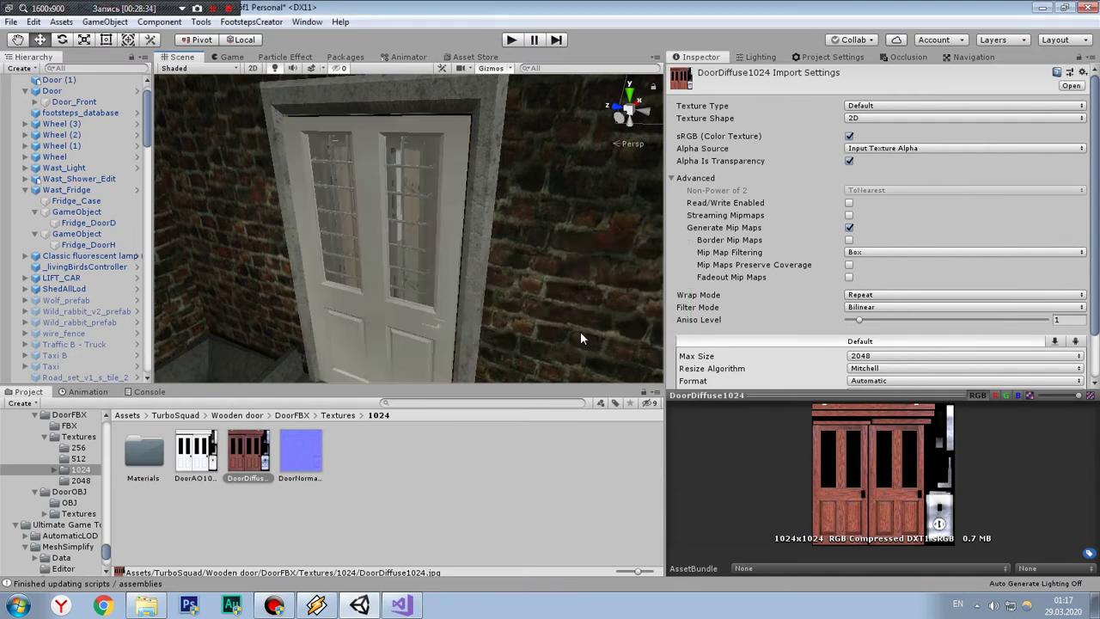
Step: Apply the DoorDiffuse1024 material from the Materials folder to the door
click(418, 314)
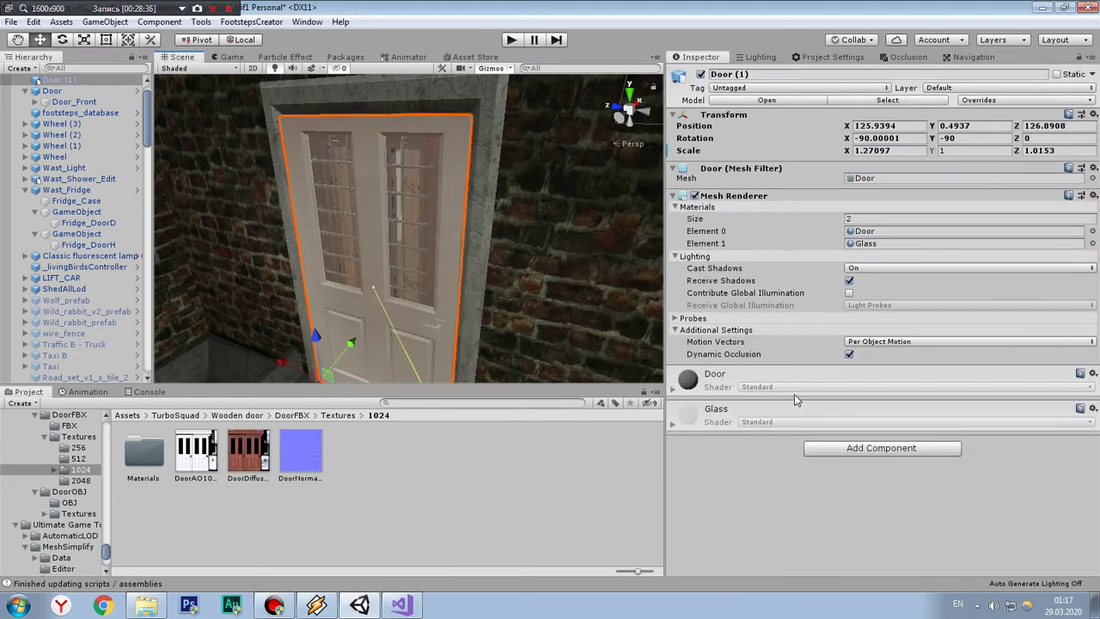
click(447, 488)
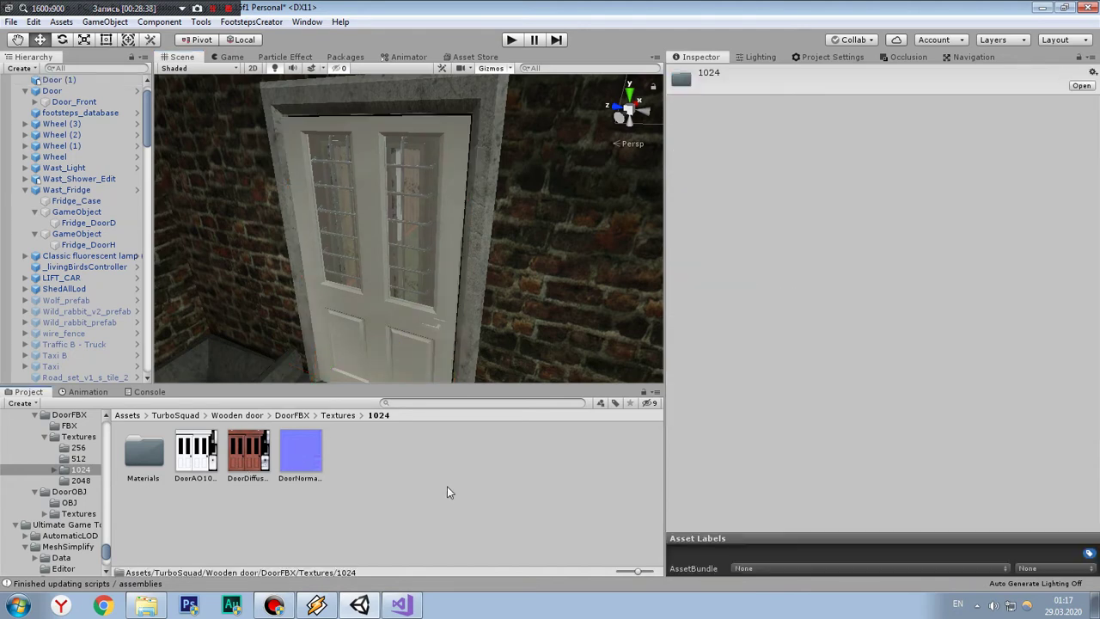
right_click(447, 493)
double_click(151, 456)
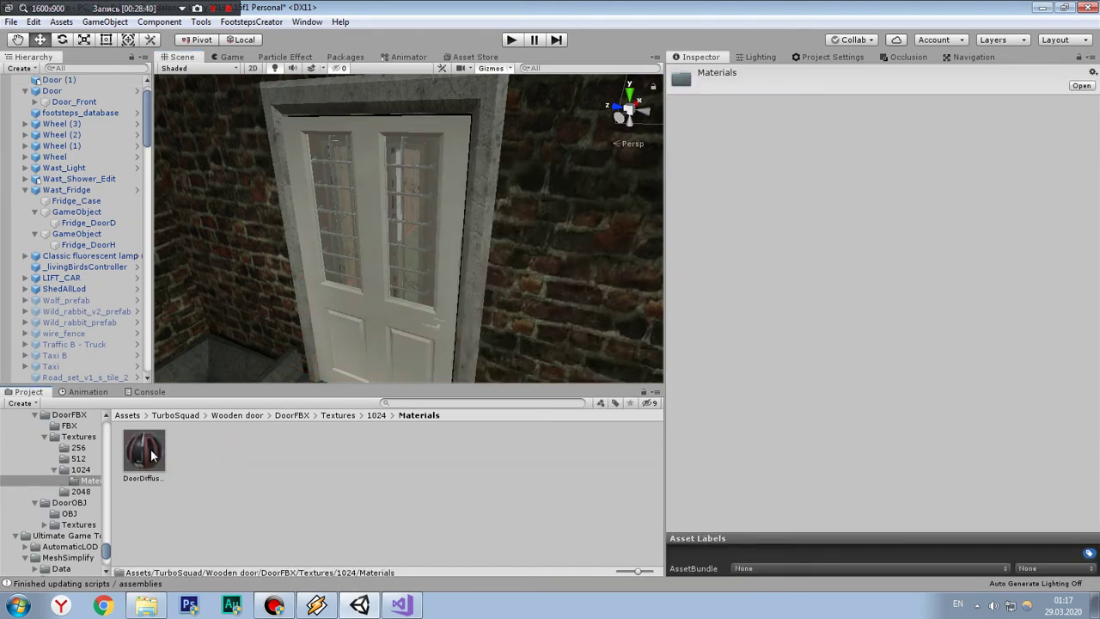
drag(141, 457, 353, 375)
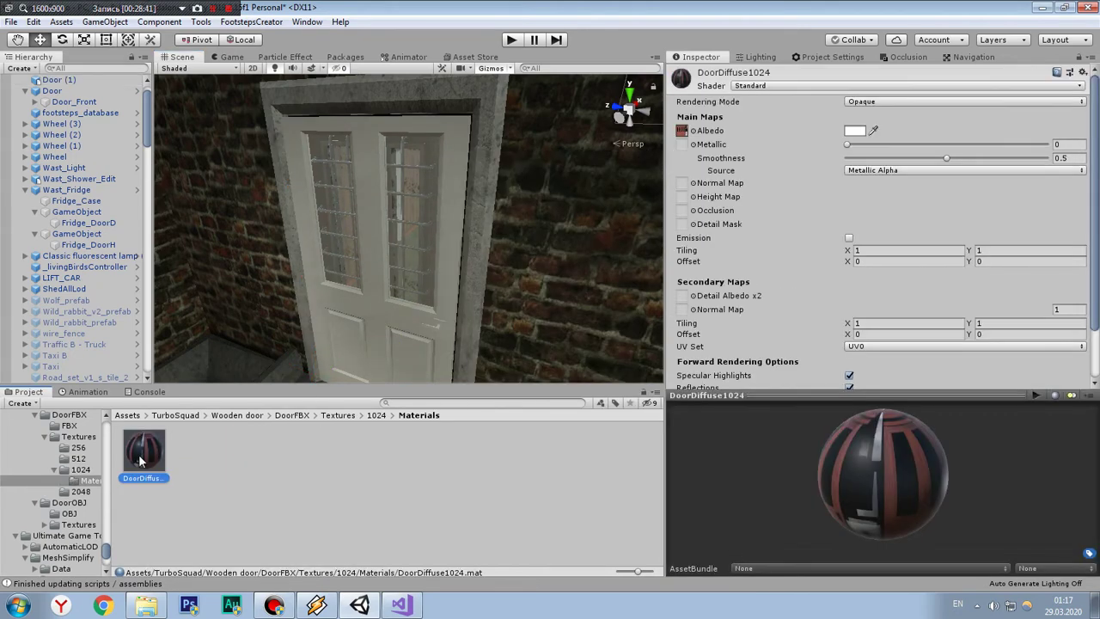
Step: Give the door material DoorNormal as its normal map and DoorAO as its occlusion map
click(369, 340)
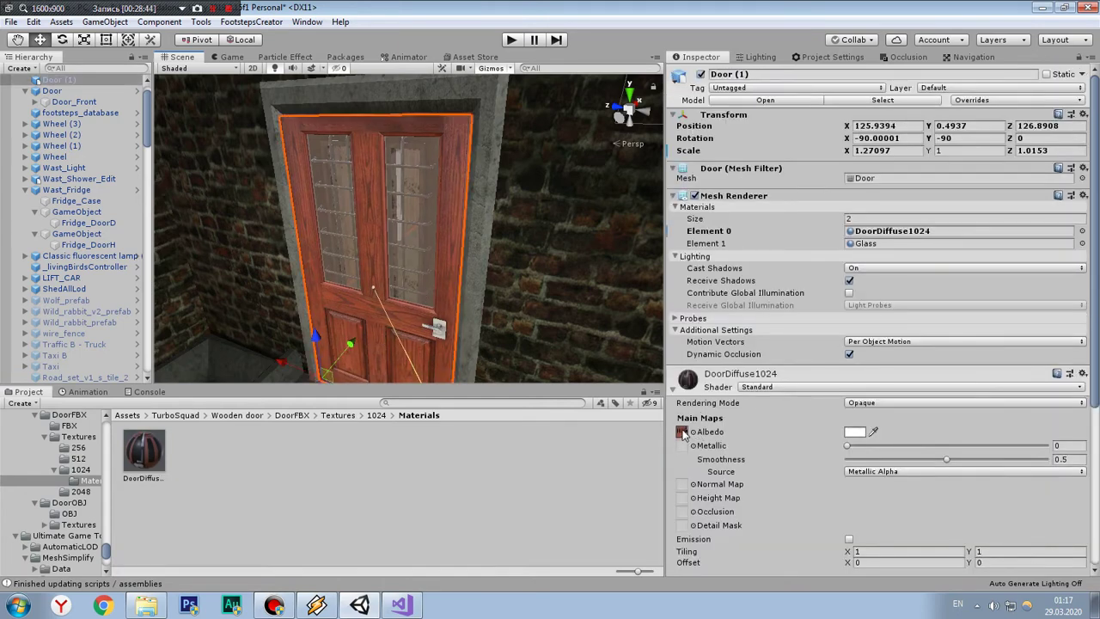
click(377, 416)
drag(300, 451, 682, 484)
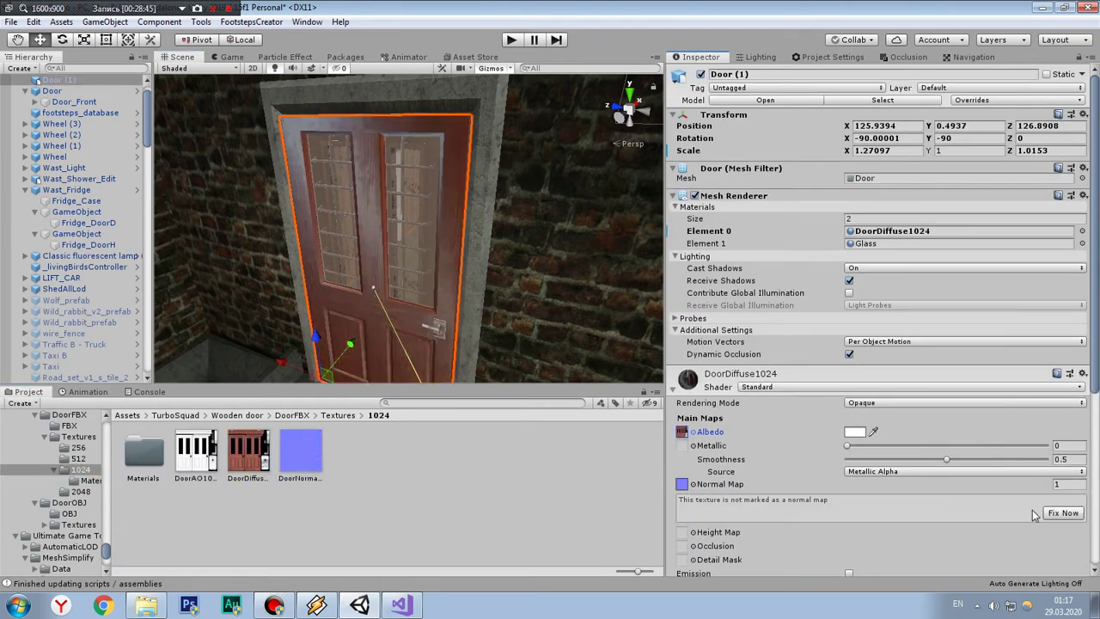
click(1063, 513)
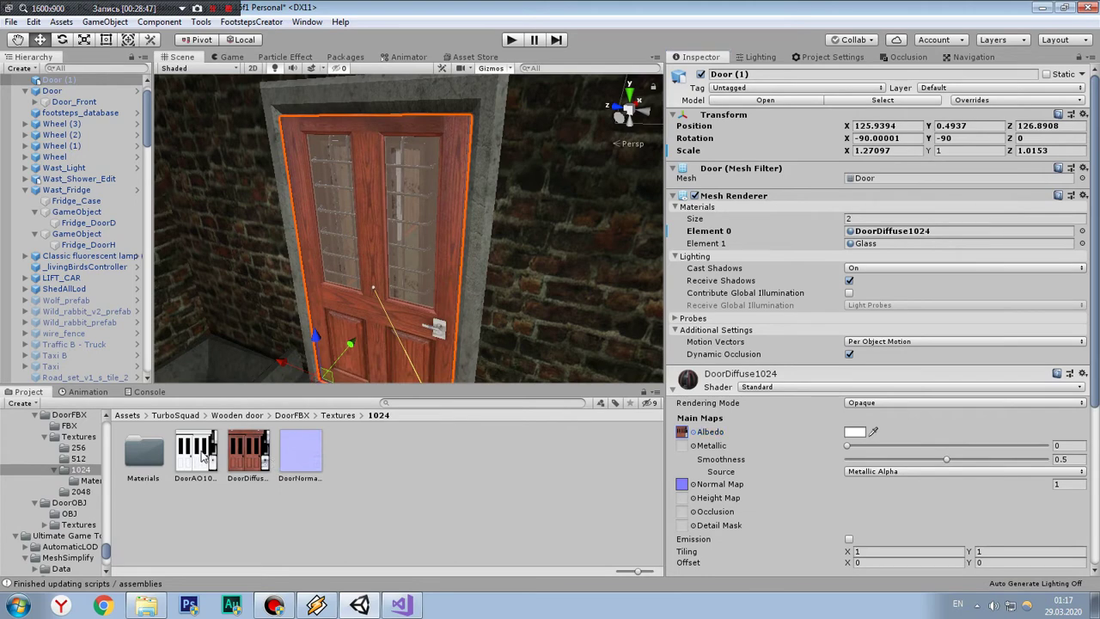
drag(203, 458, 681, 511)
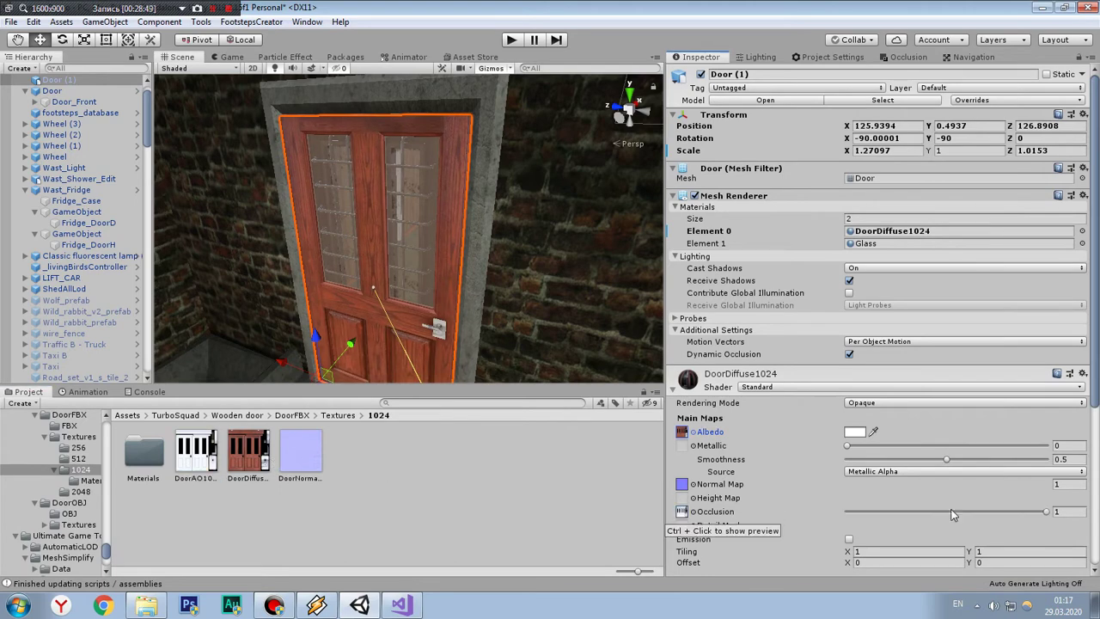
click(1071, 459)
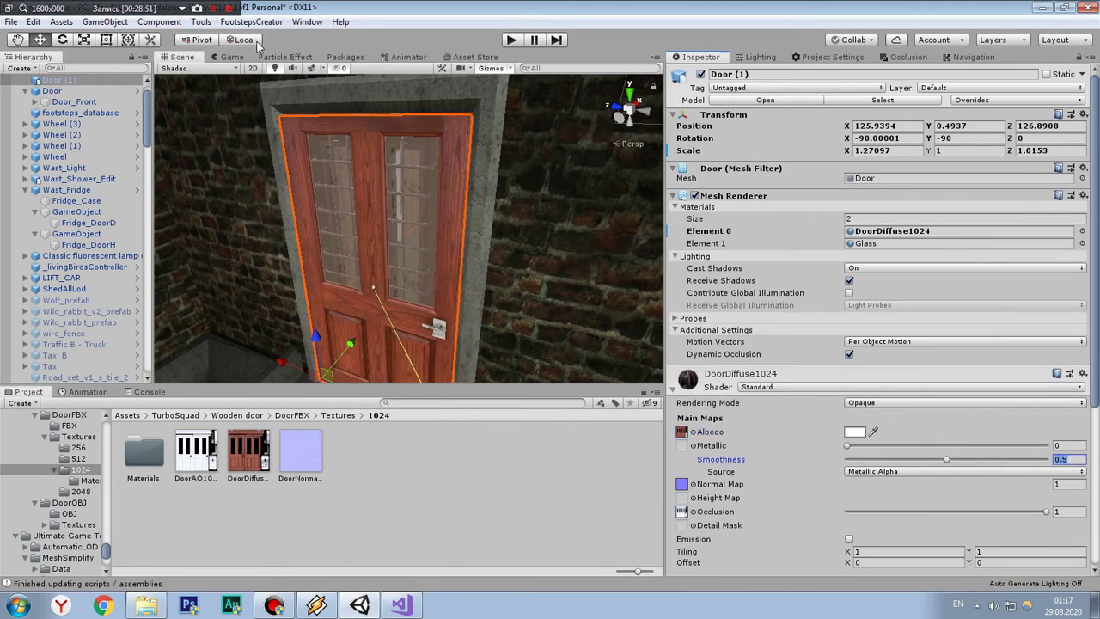
Step: Add a Box Collider component to Door (1) by searching 'box' in Add Component
right_drag(396, 249, 451, 199)
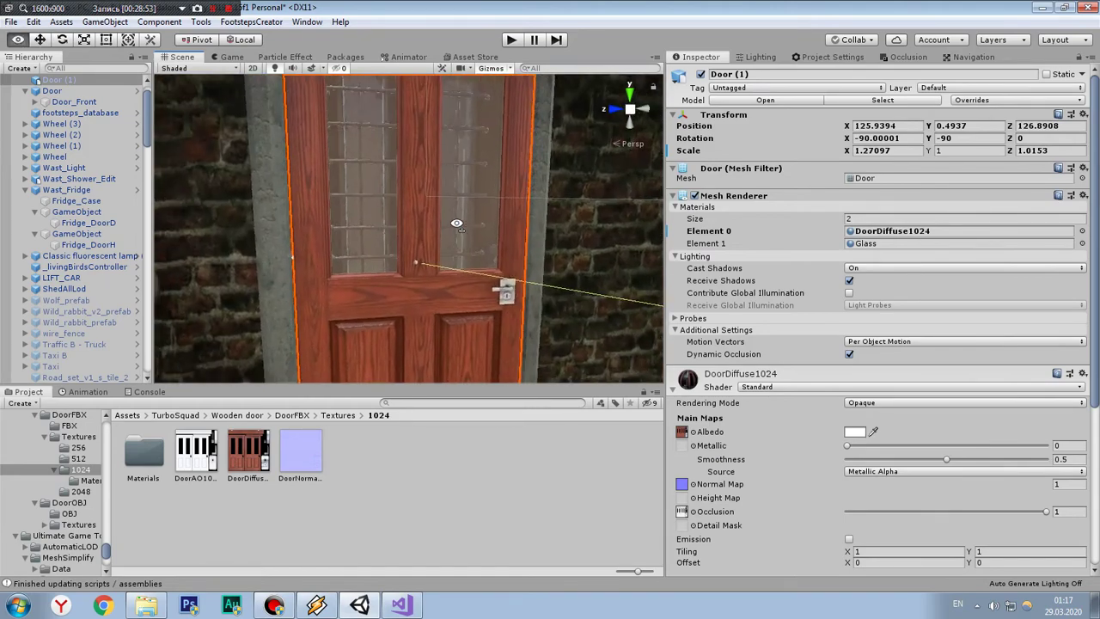
right_drag(450, 199, 460, 235)
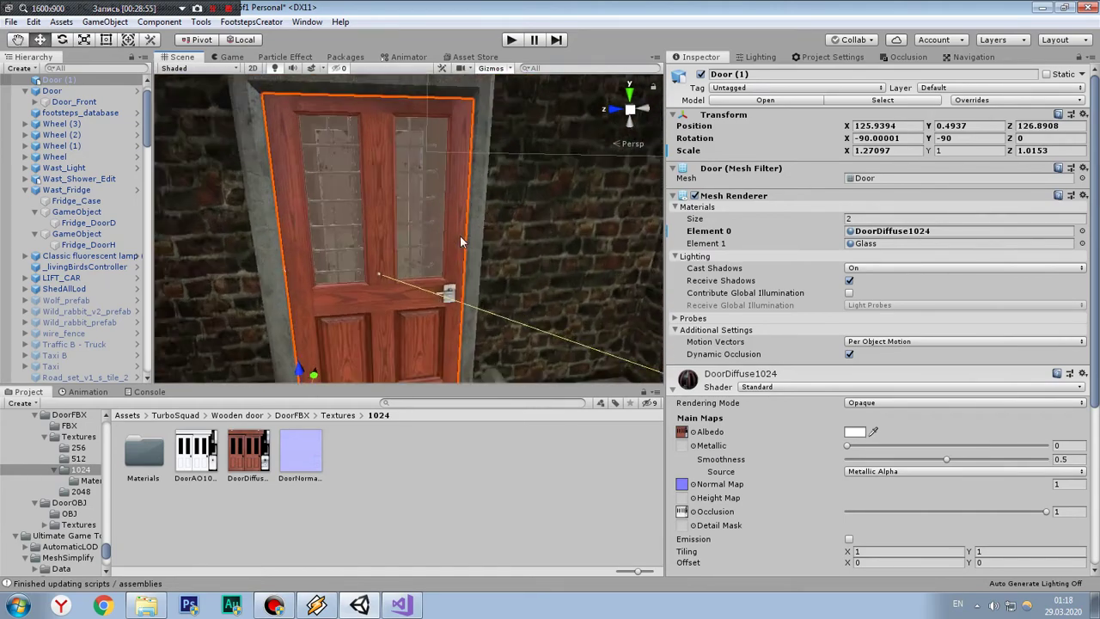
scroll(416, 243, up, 2)
scroll(416, 248, down, 2)
scroll(698, 301, down, 3)
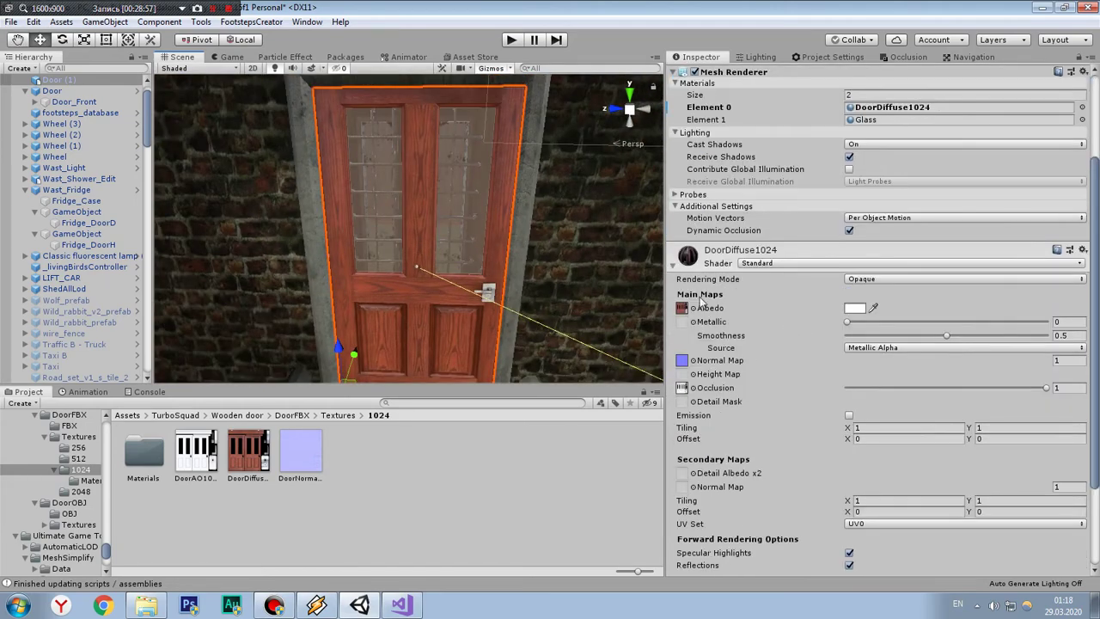
click(843, 449)
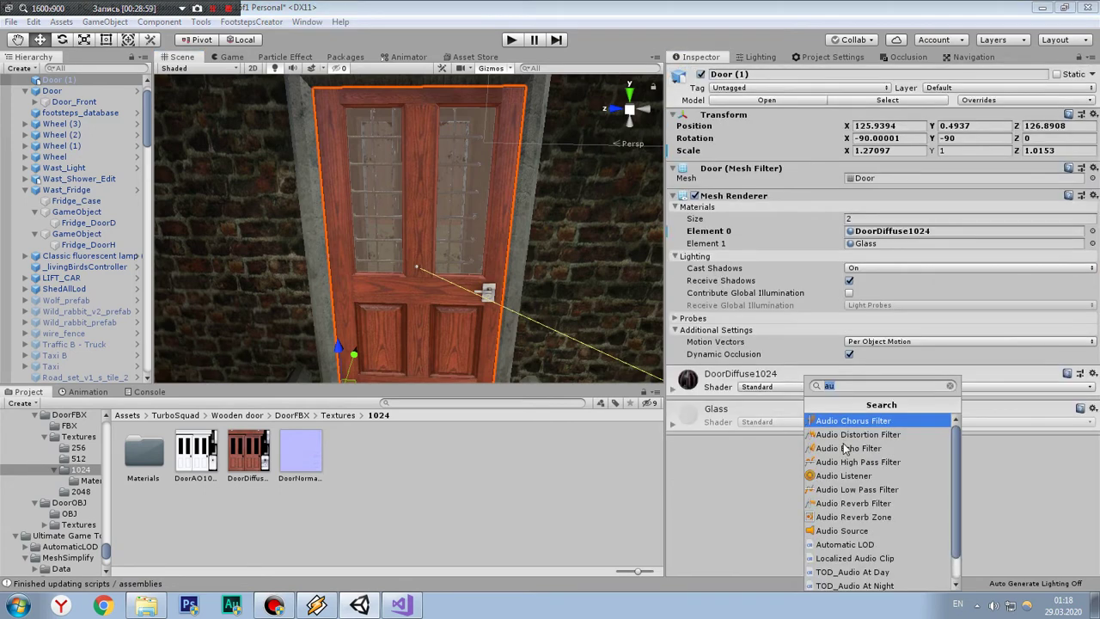
text(box)
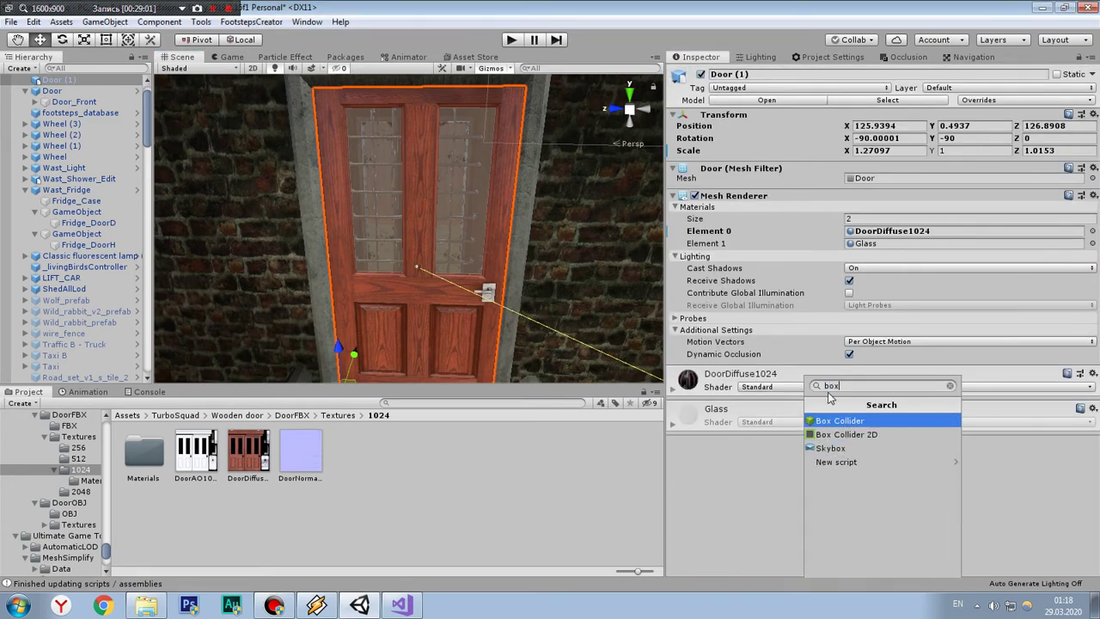
key(Return)
key(Delete)
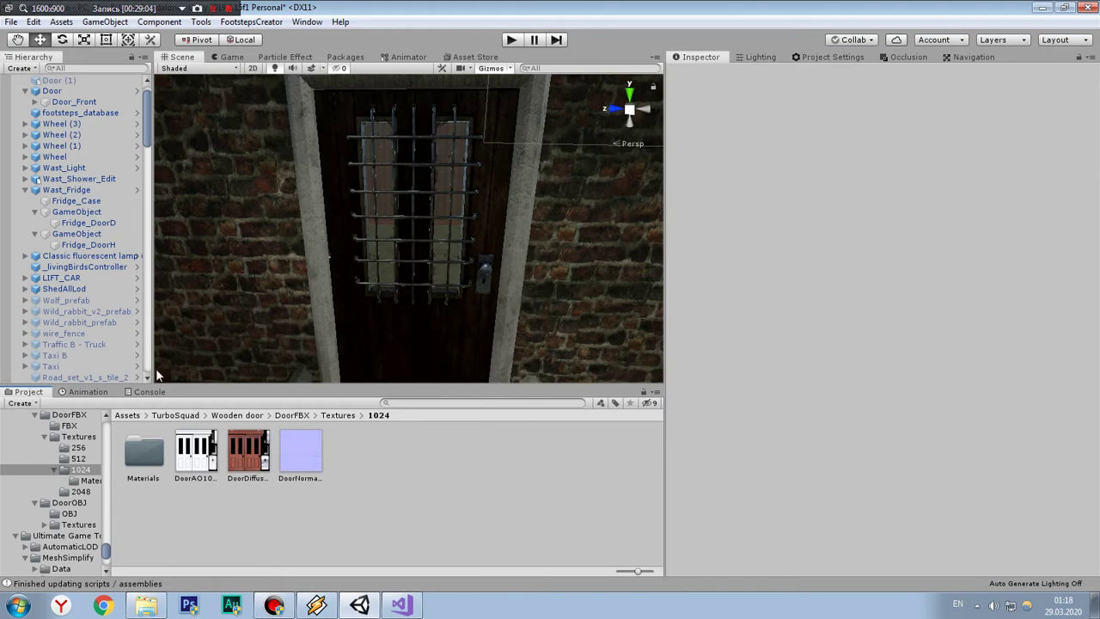
Step: Return the Project panel to Assets and fly the view from the house to the garage's pickup truck
click(176, 415)
click(127, 415)
right_drag(283, 249, 403, 252)
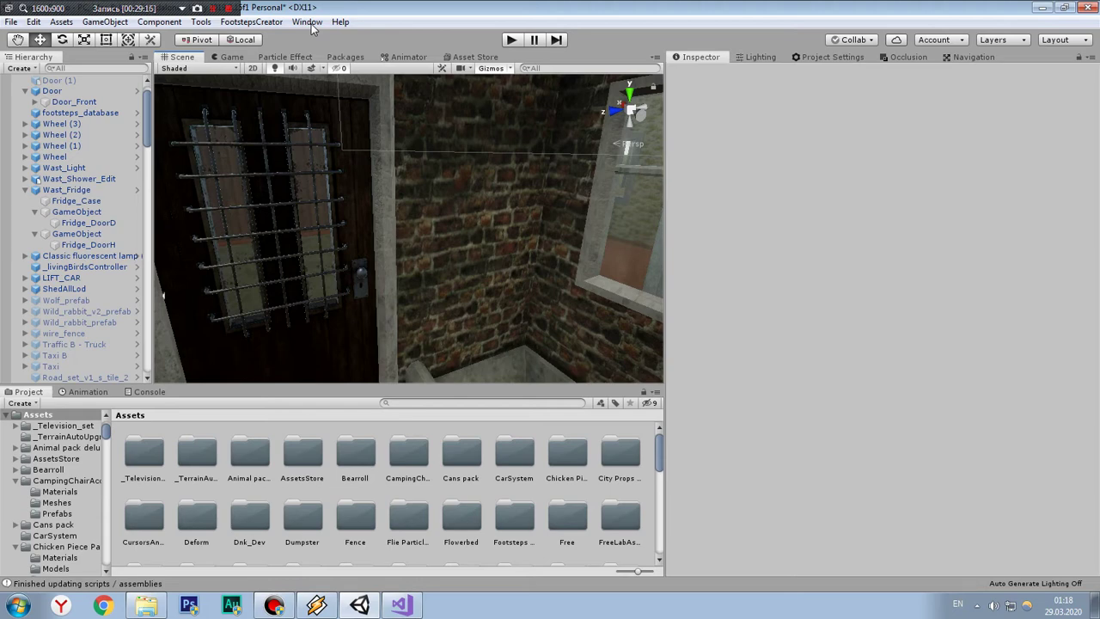
alt+drag(455, 319, 565, 295)
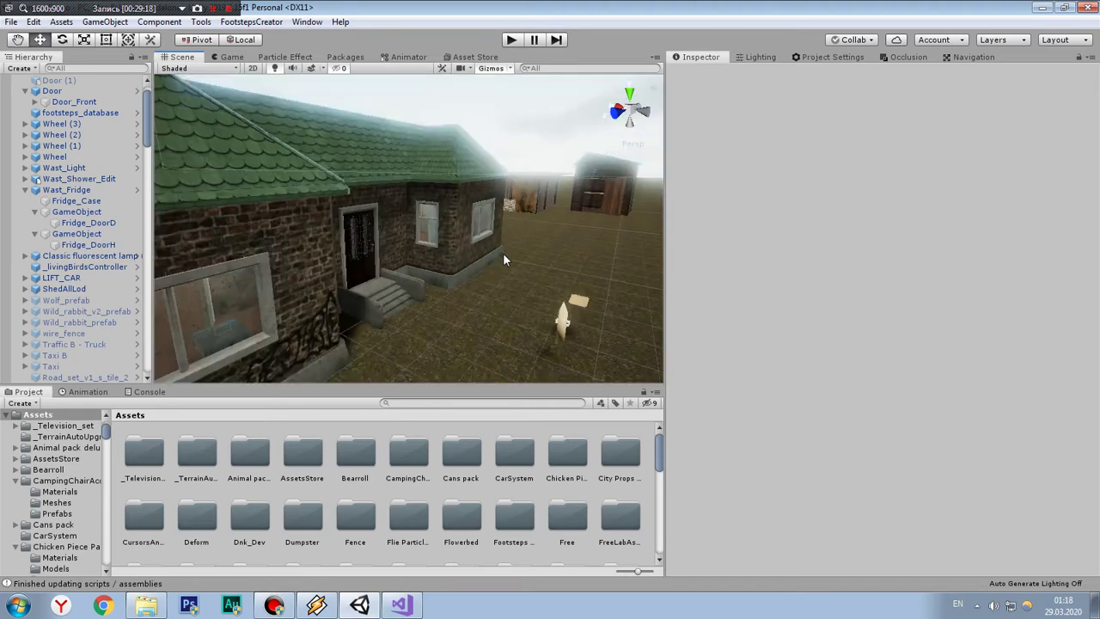
mouse_move(503, 252)
right_down()
mouse_move(481, 228)
mouse_move(434, 299)
right_up()
Step: Select the truck hood's parent pivot and give its Open and Close sound lists one slot each
click(414, 267)
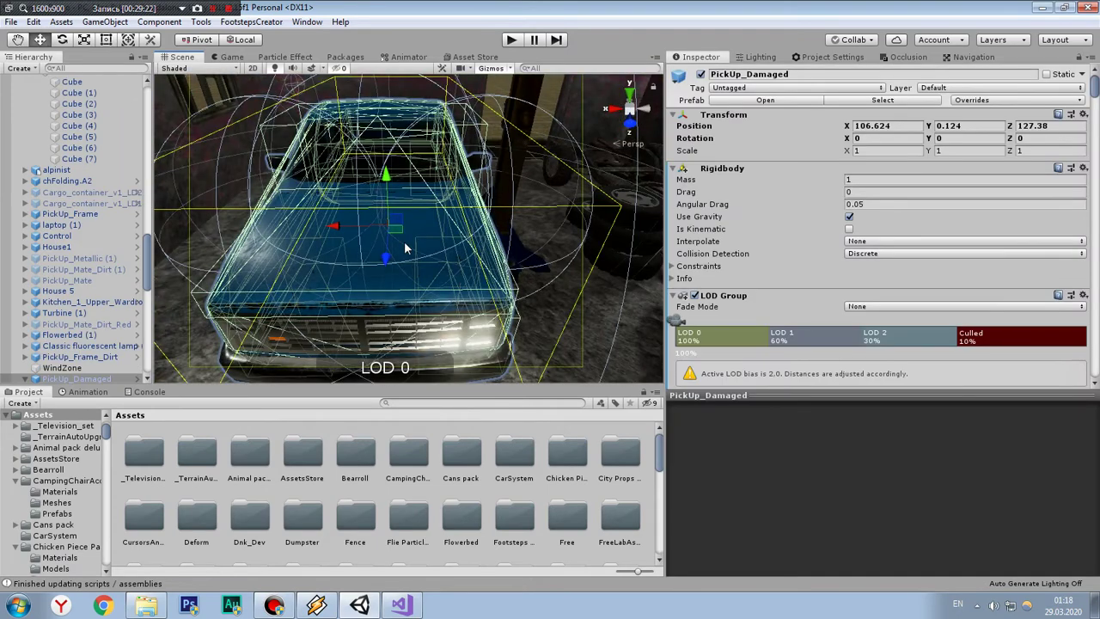
click(407, 243)
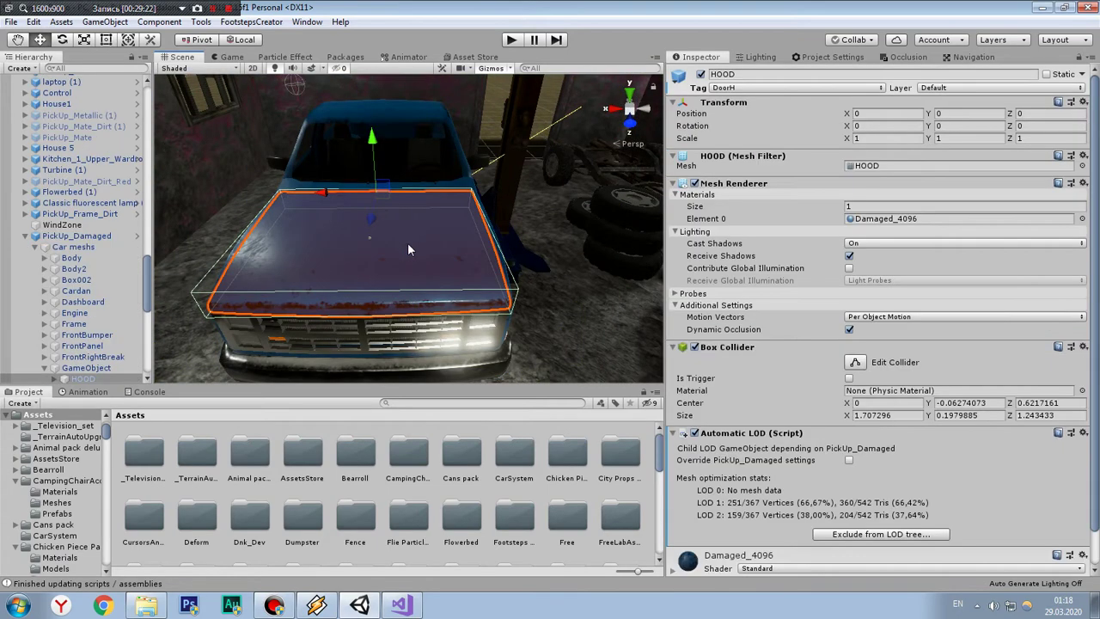
click(86, 368)
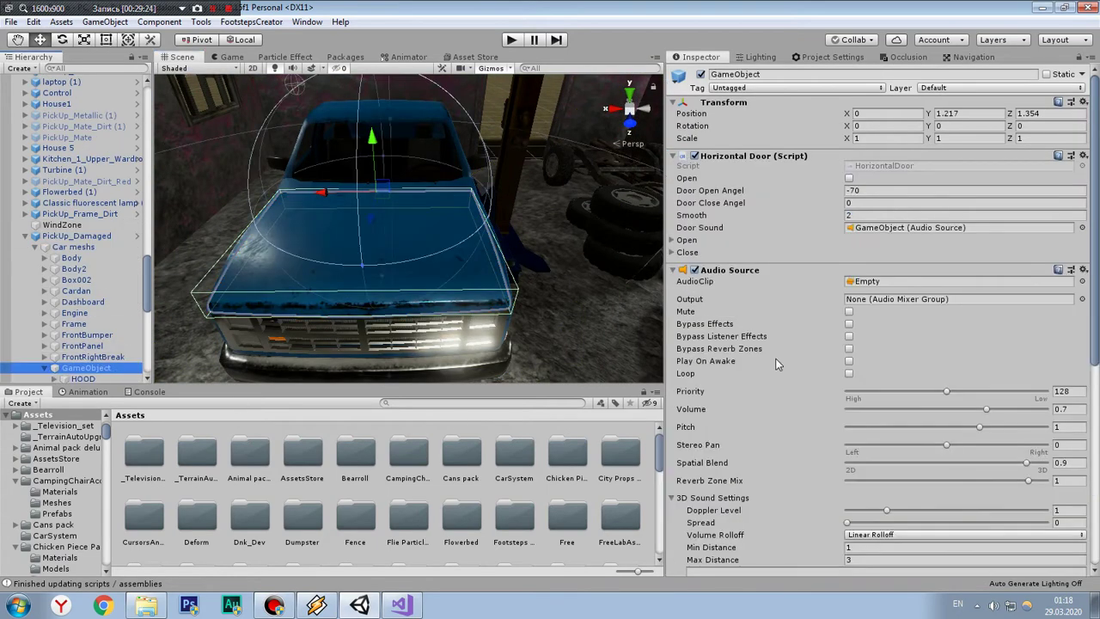
click(673, 240)
click(673, 265)
click(886, 252)
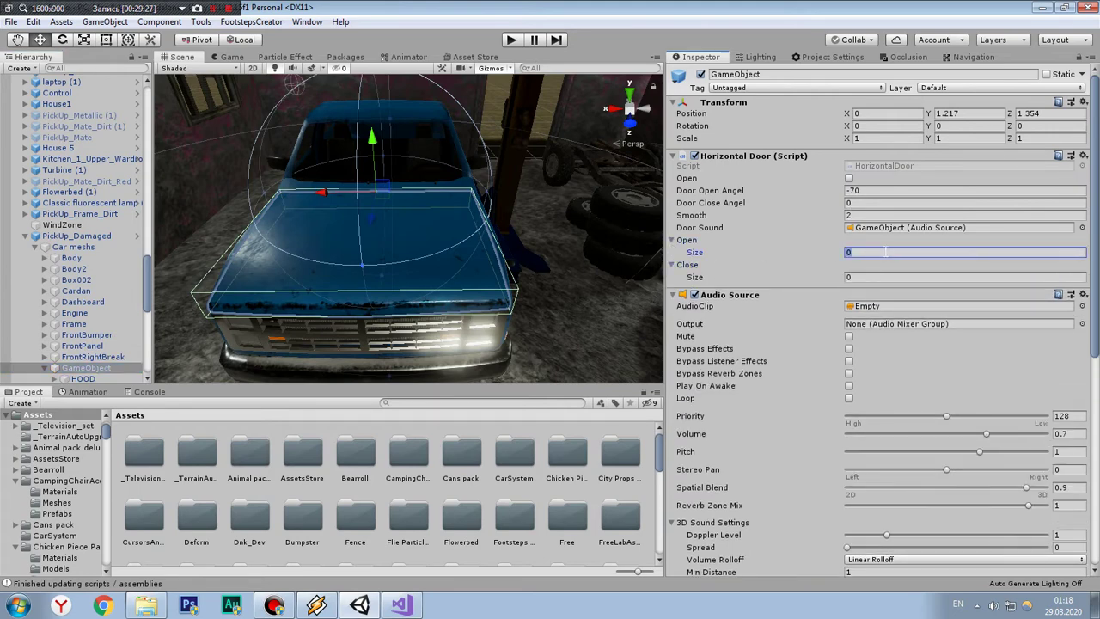
key(Return)
click(871, 289)
text(1)
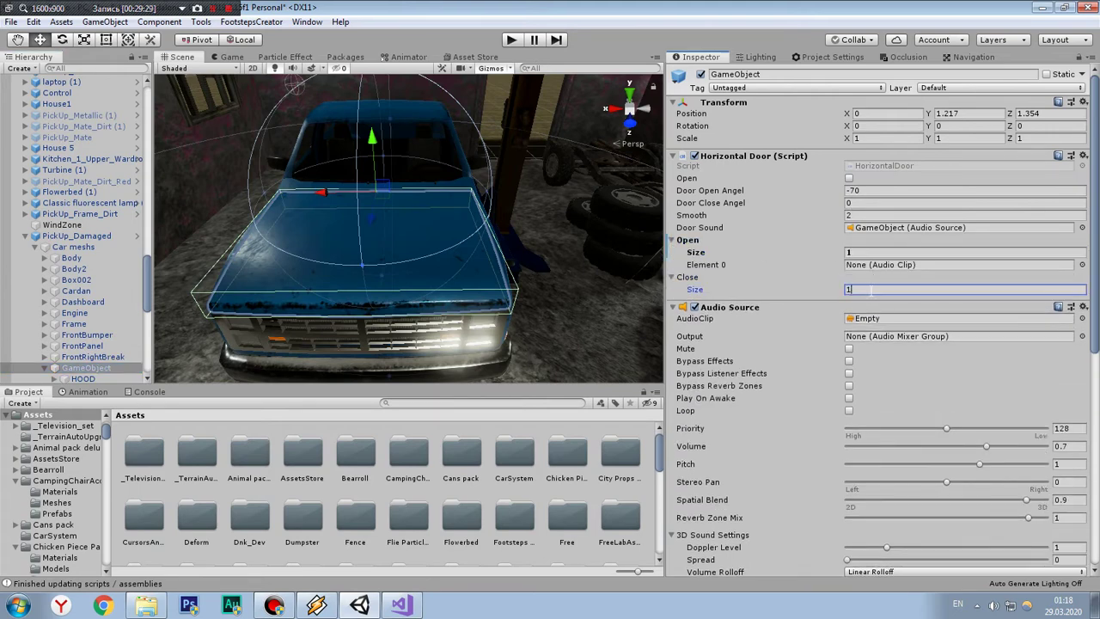
key(Return)
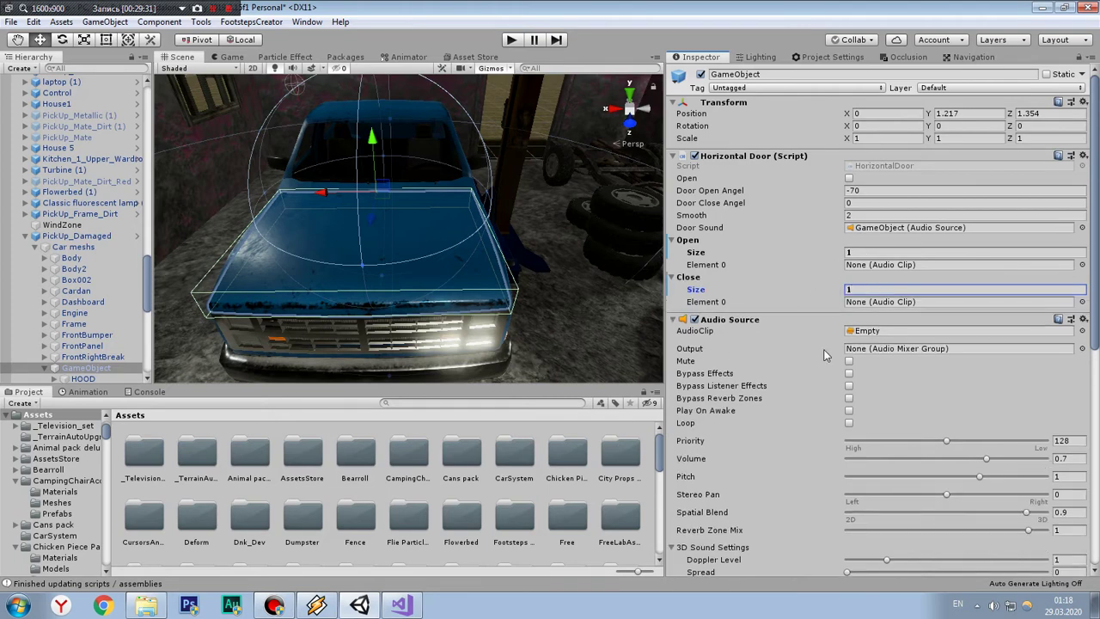
Step: Assign Capot open as the hood's opening sound and Capot close as its closing sound
click(1082, 264)
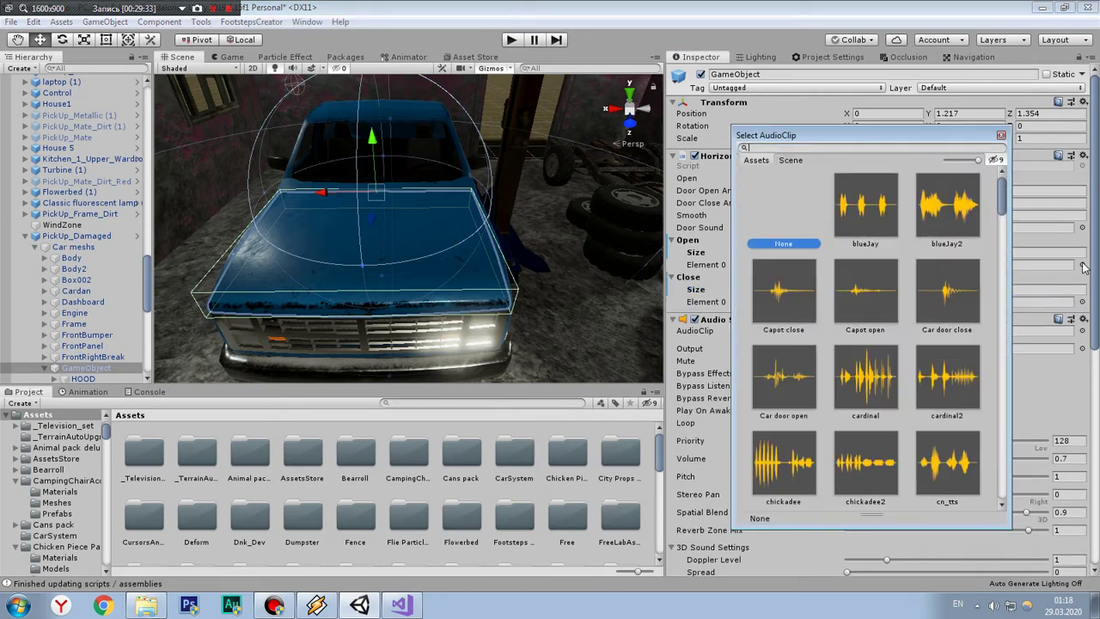
text(cAR)
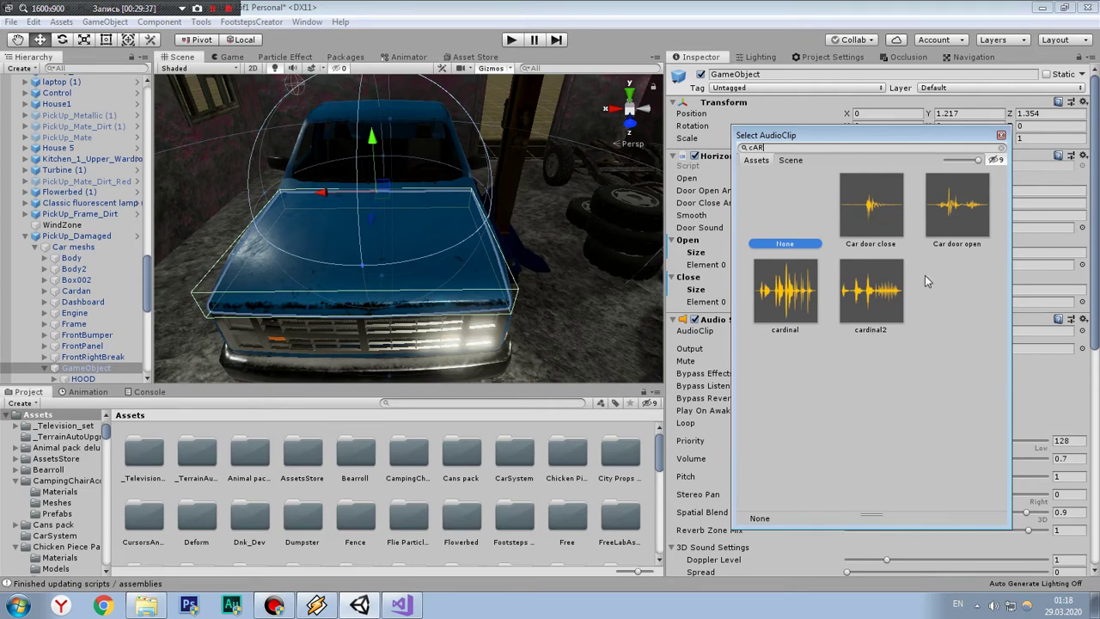
key(BackSpace)
key(BackSpace)
key(BackSpace)
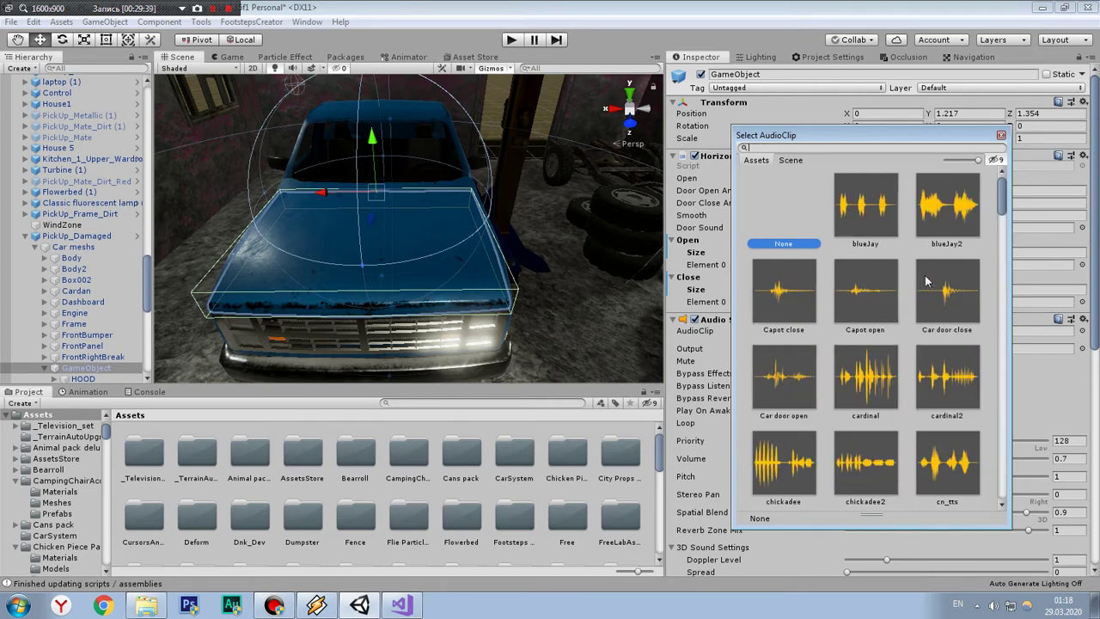
text(Cap)
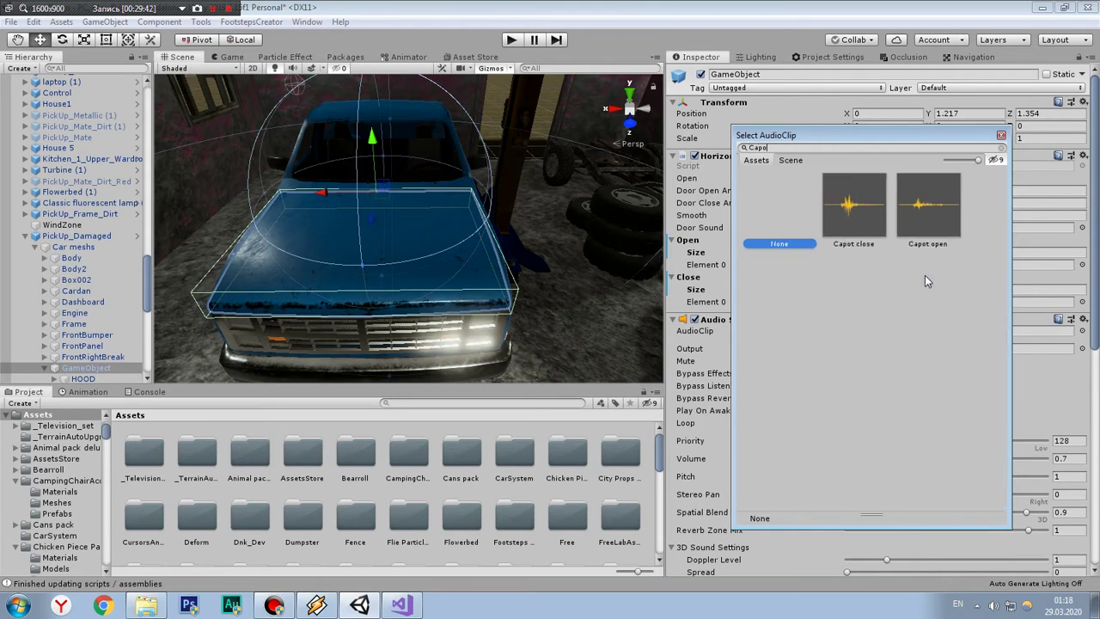
text(o)
click(872, 221)
click(937, 216)
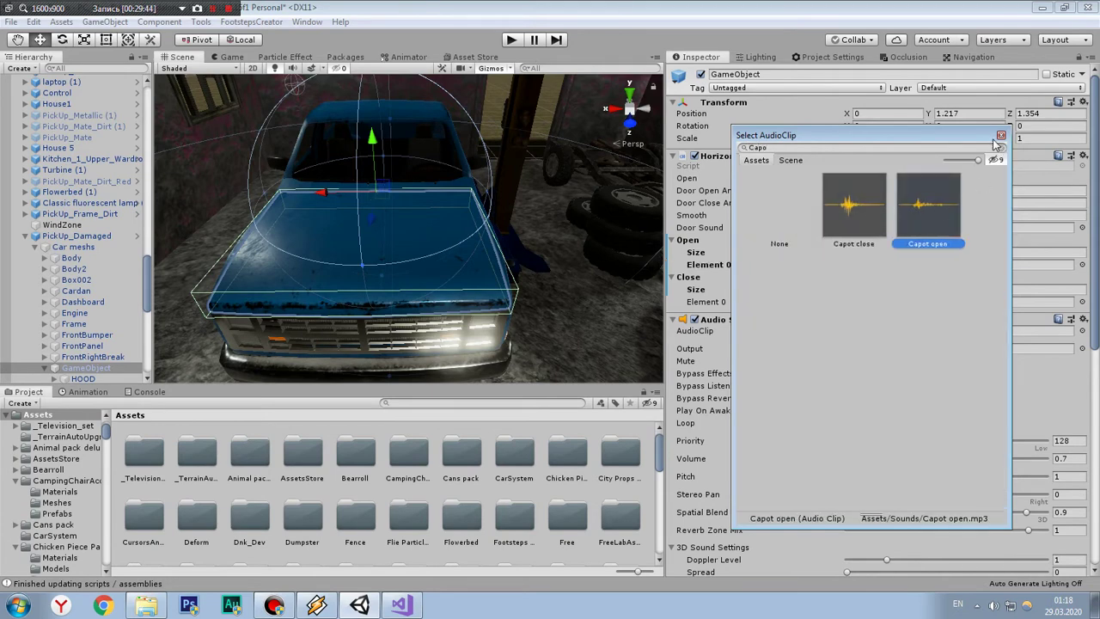
click(1000, 135)
click(898, 267)
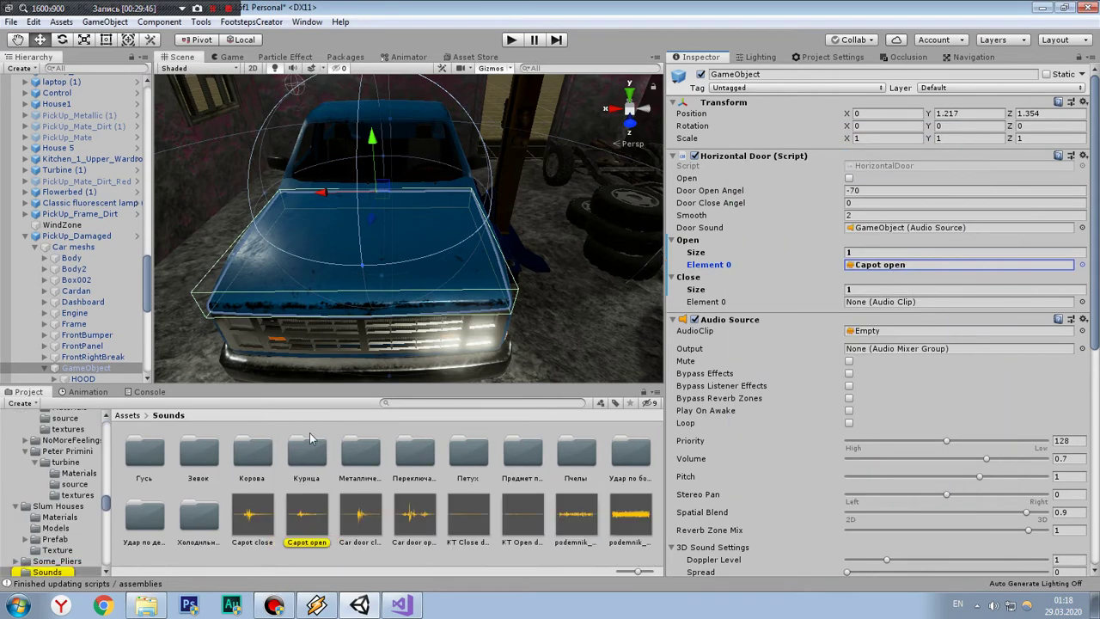
drag(247, 530, 877, 302)
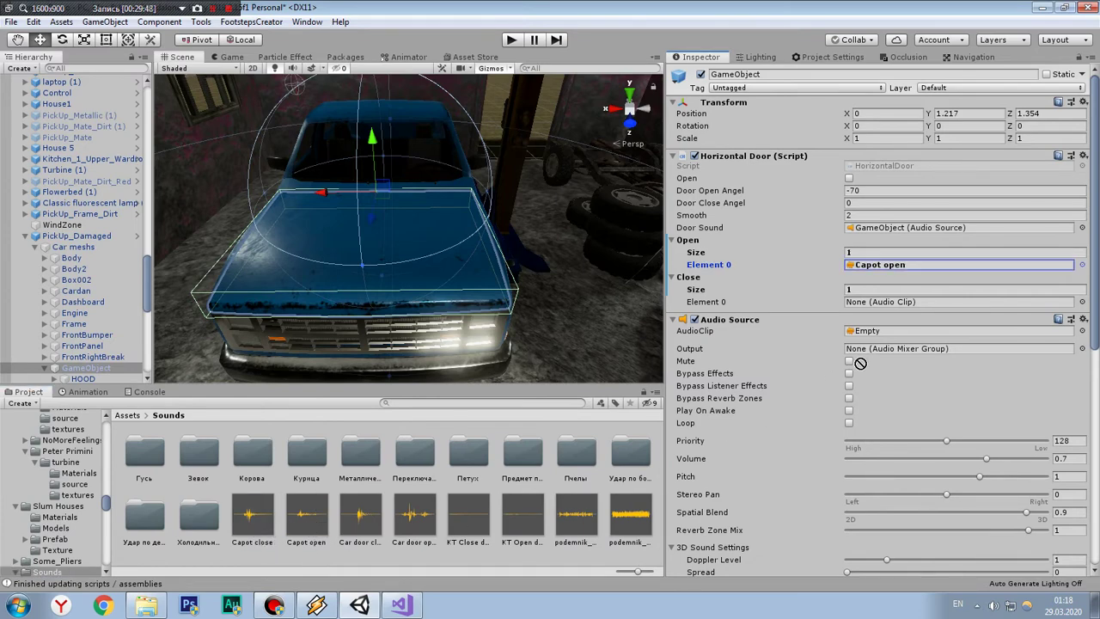
Step: Clear the hood's Audio Source clip to None
click(1082, 331)
drag(994, 228, 986, 126)
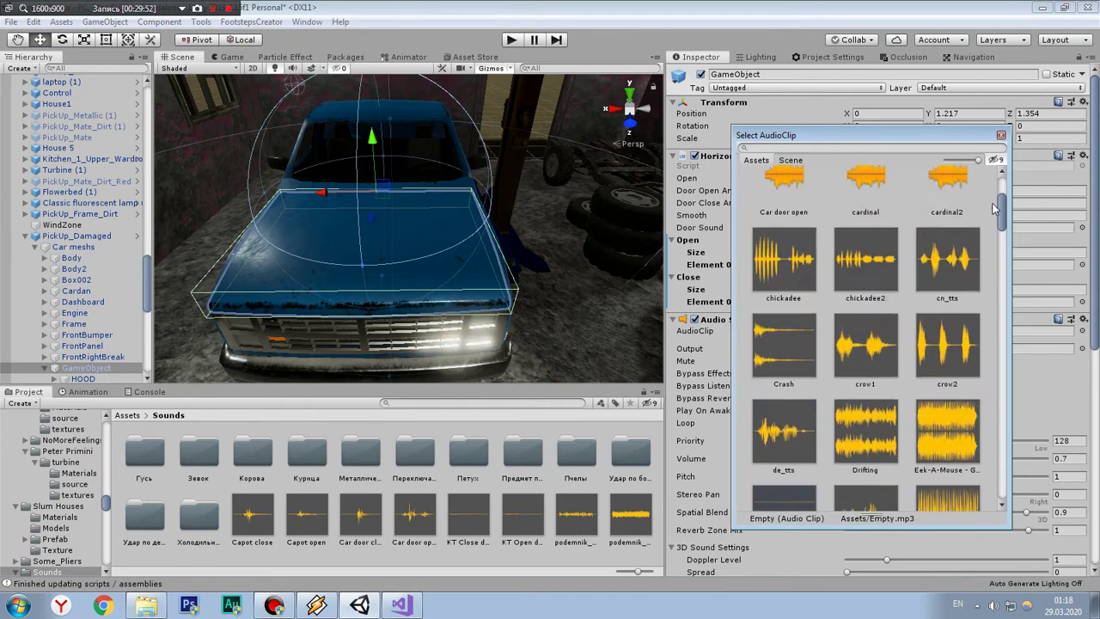
click(1002, 135)
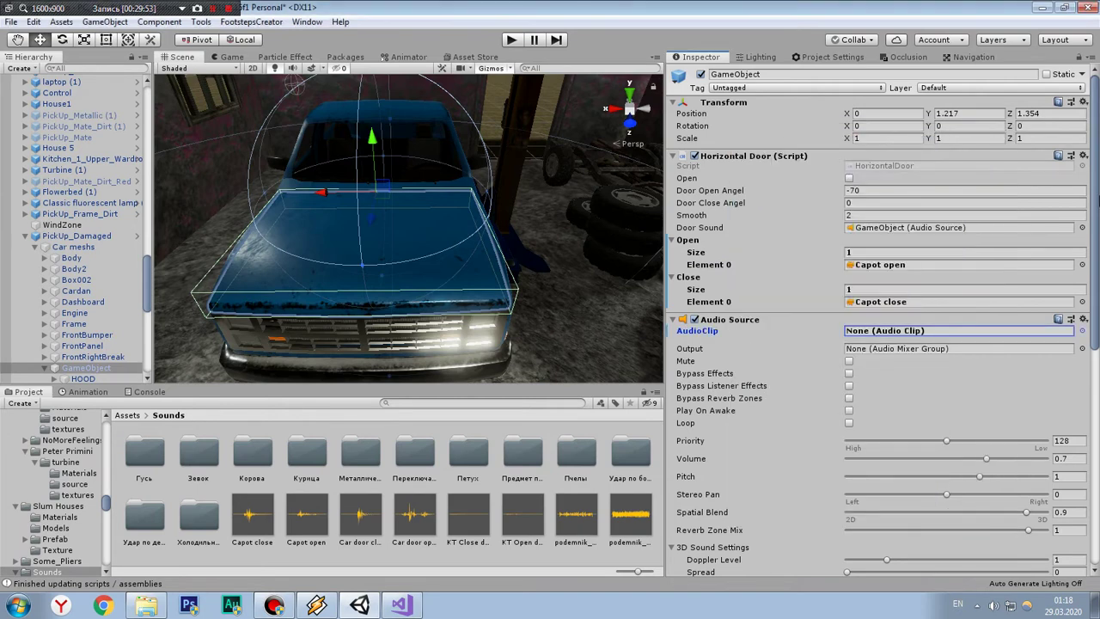
scroll(1098, 344, down, 5)
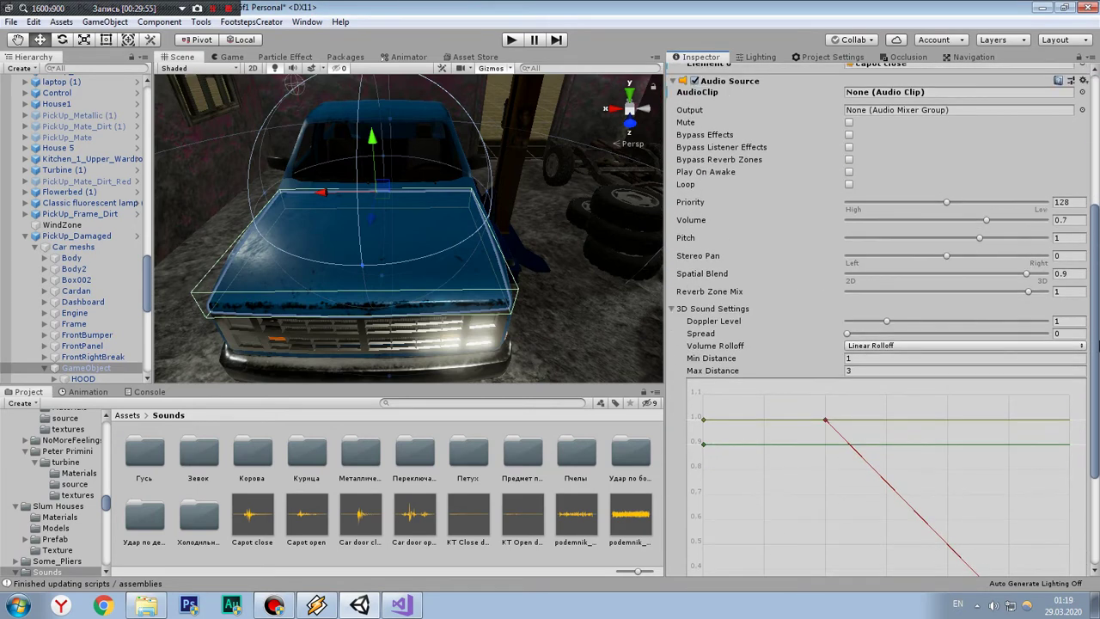
scroll(1099, 344, down, 4)
drag(1098, 343, 1098, 174)
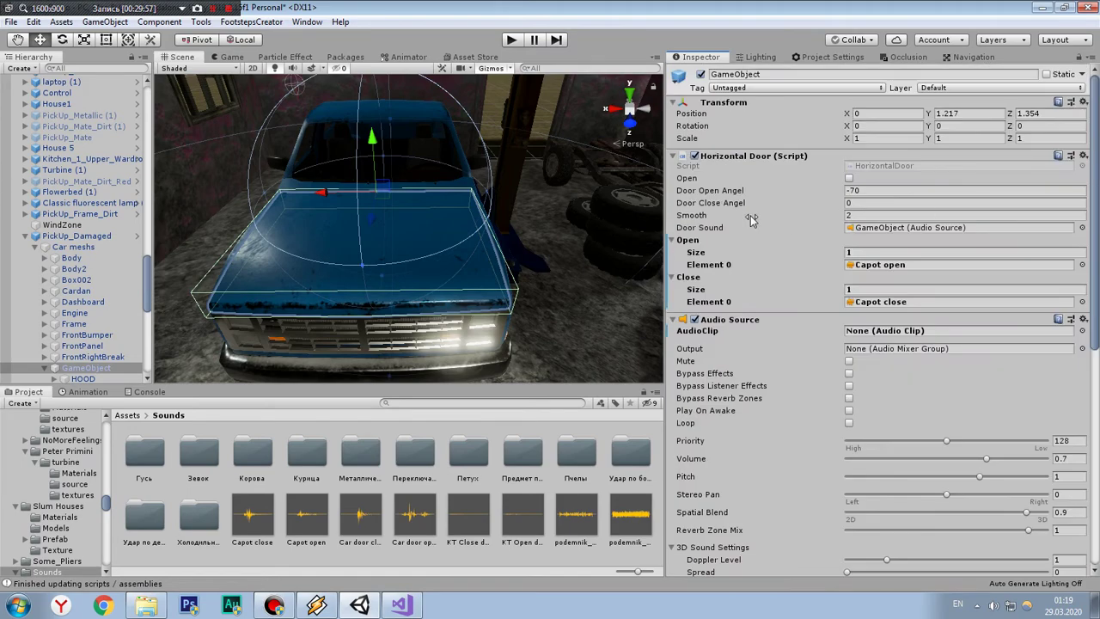
right_drag(567, 320, 378, 262)
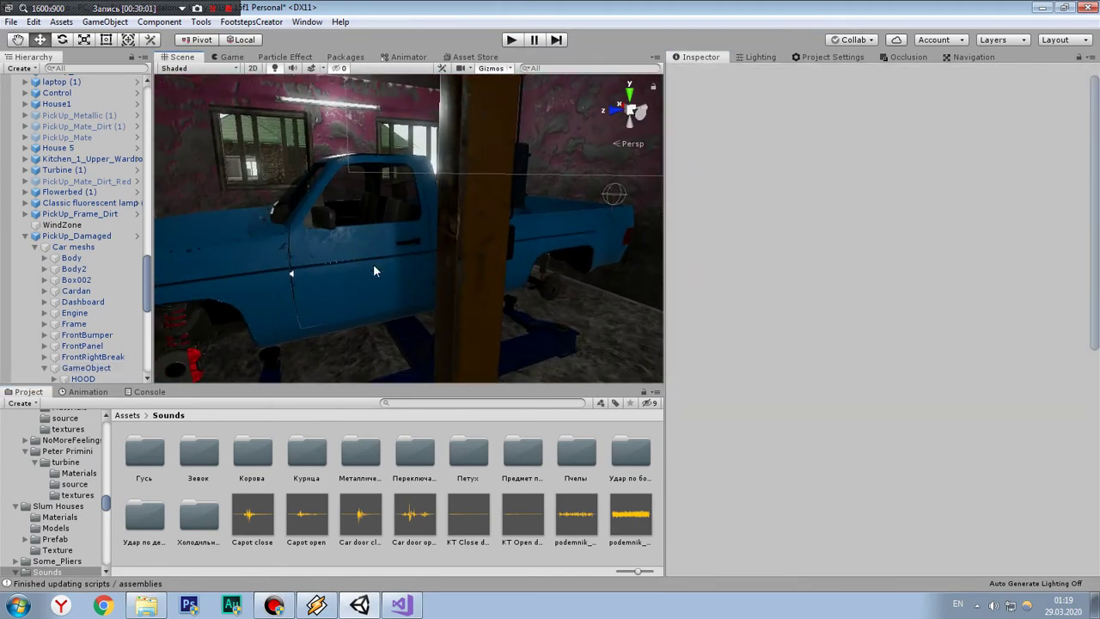
Step: Select the left front door's parent pivot and set its Open and Close sound list sizes to 1
click(375, 264)
click(376, 265)
click(80, 370)
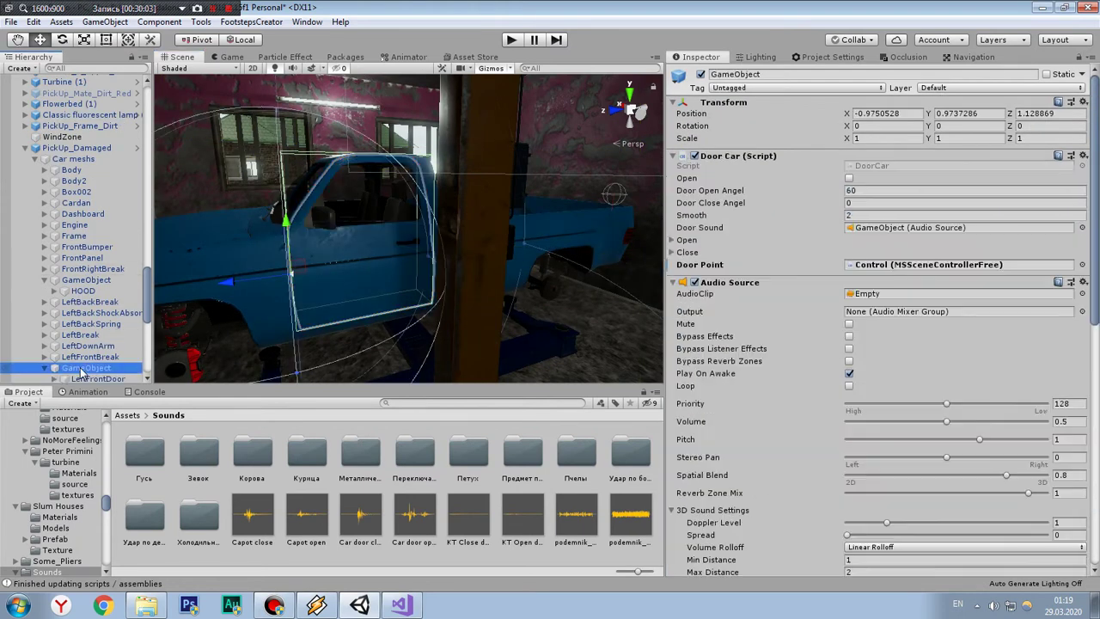
click(675, 252)
click(675, 240)
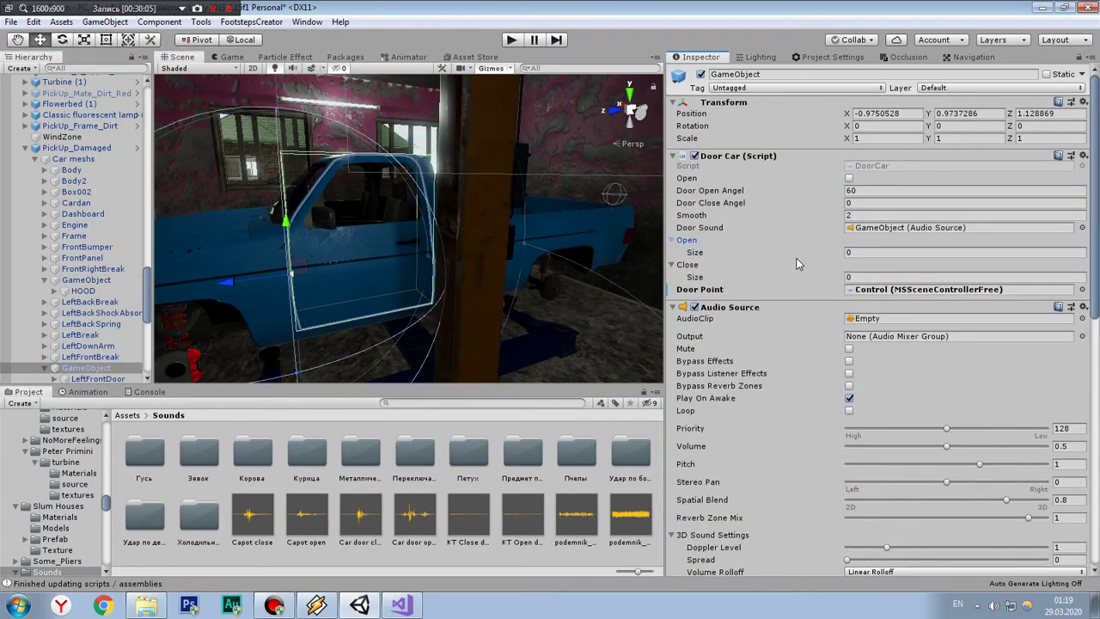
click(858, 251)
text(1)
click(860, 277)
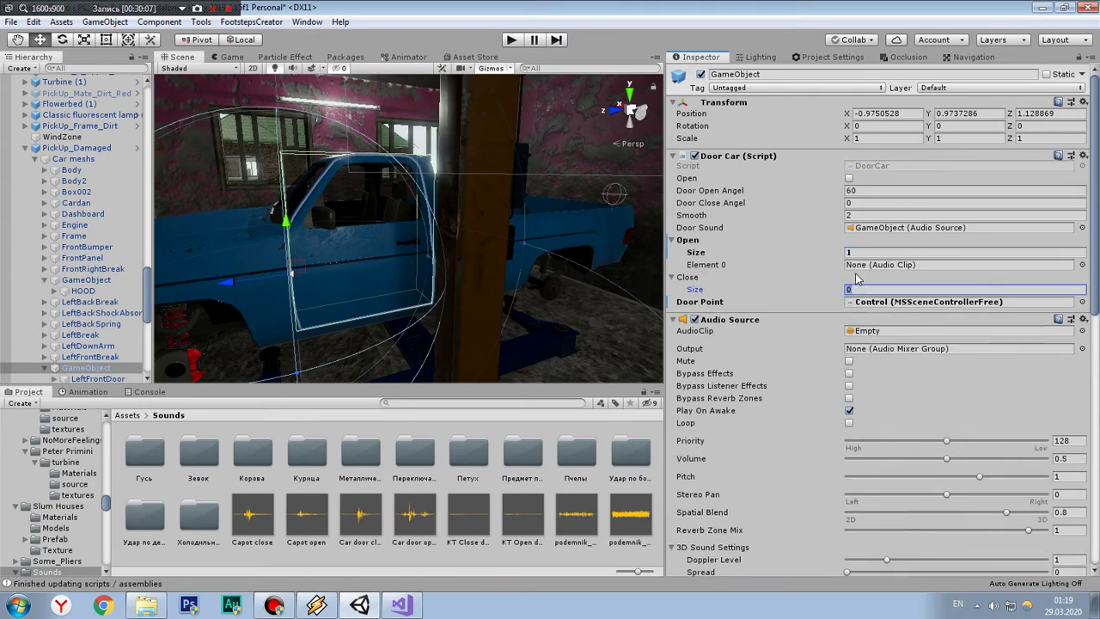
text(1)
key(Return)
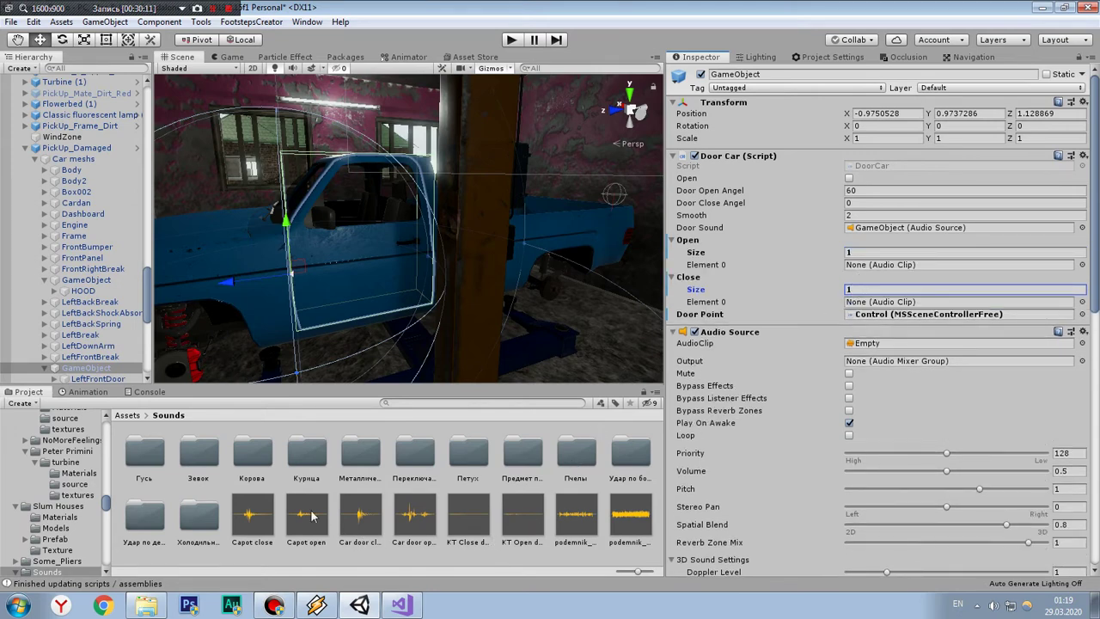
Step: Assign Car door open and Car door close to the door's sound slots and set Smooth to 2
drag(414, 516, 879, 267)
drag(359, 515, 896, 303)
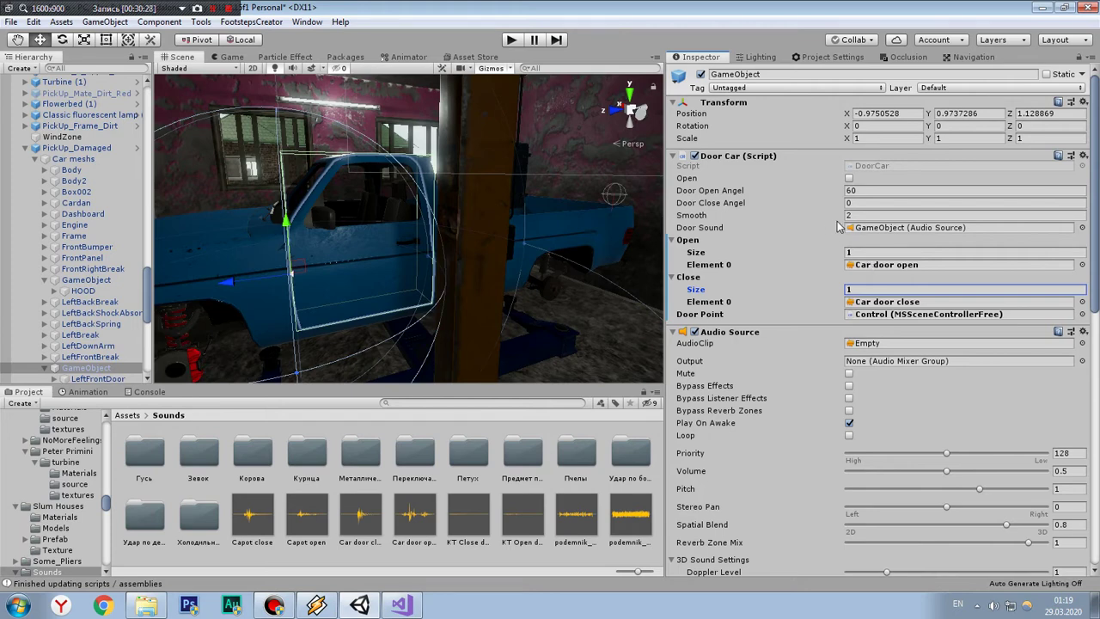
drag(838, 225, 842, 221)
text(.3)
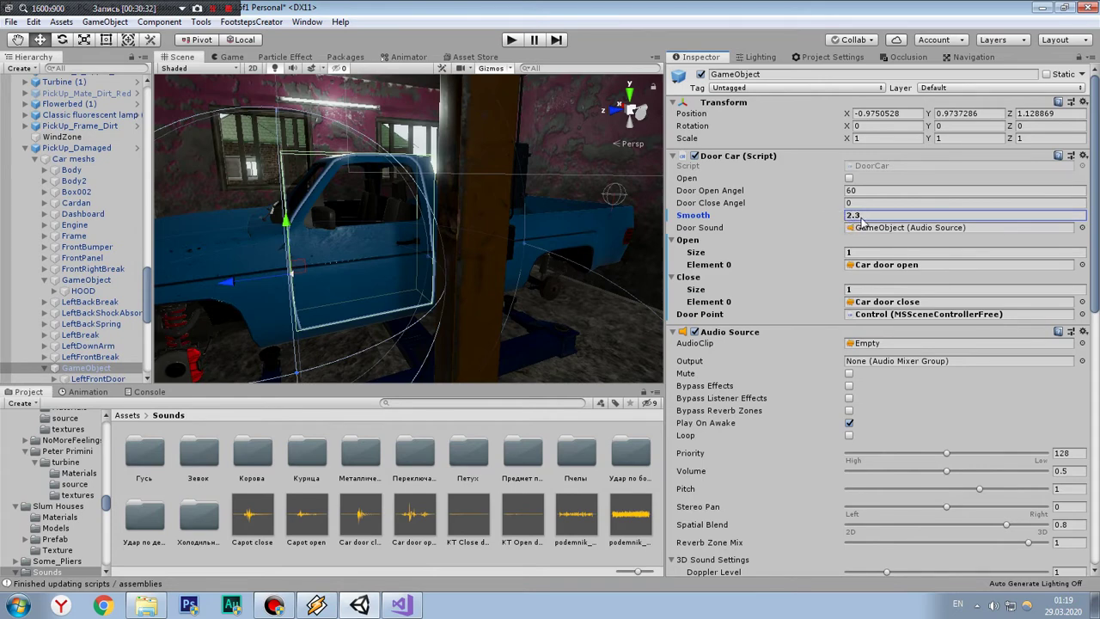
click(862, 216)
text(2)
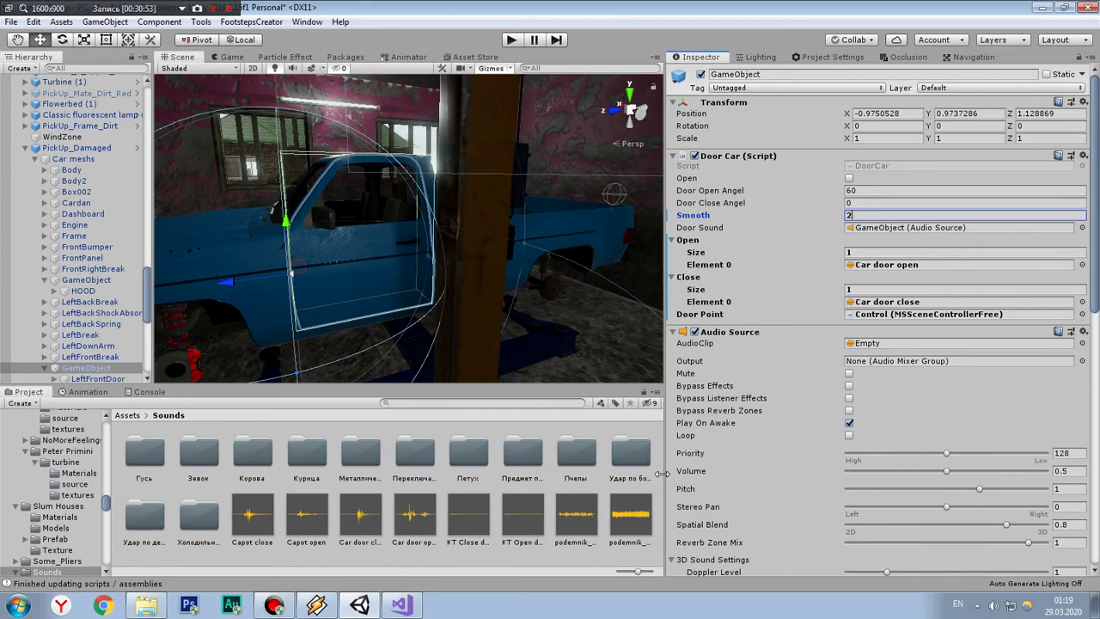
Step: Deselect the car door pivot and fly the Scene camera across the yard to the fridge room
click(654, 463)
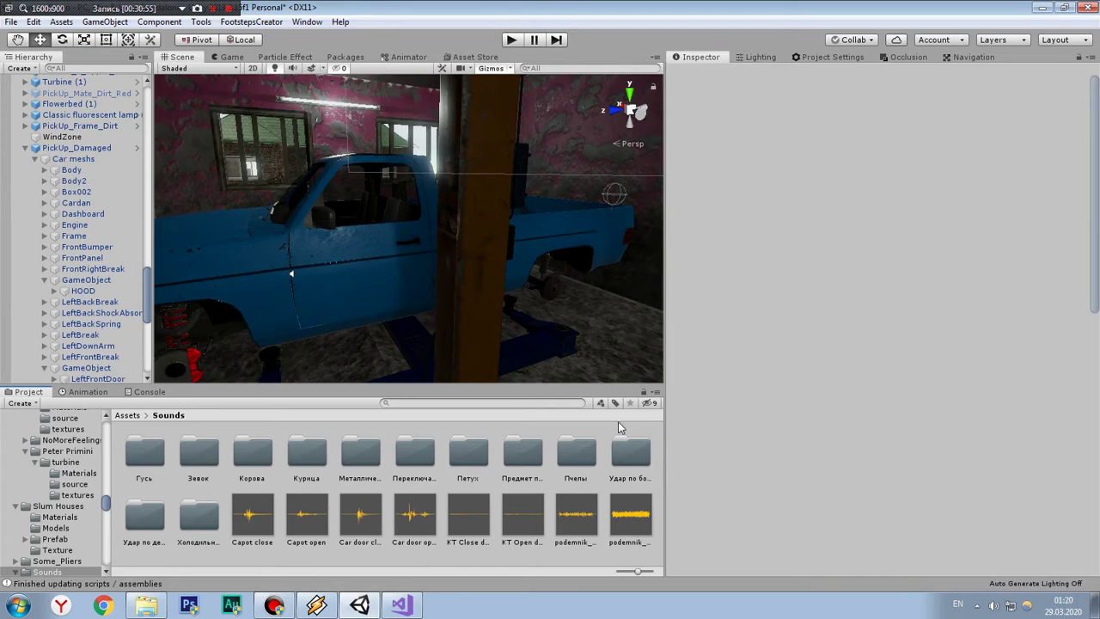
right_drag(295, 189, 498, 270)
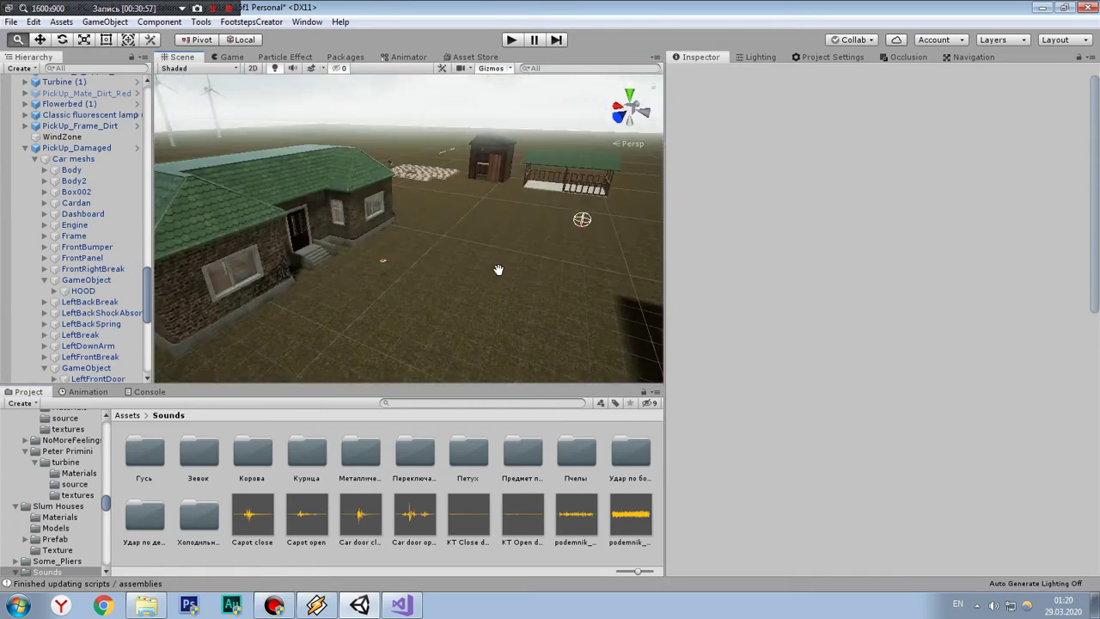
middle_drag(499, 270, 492, 270)
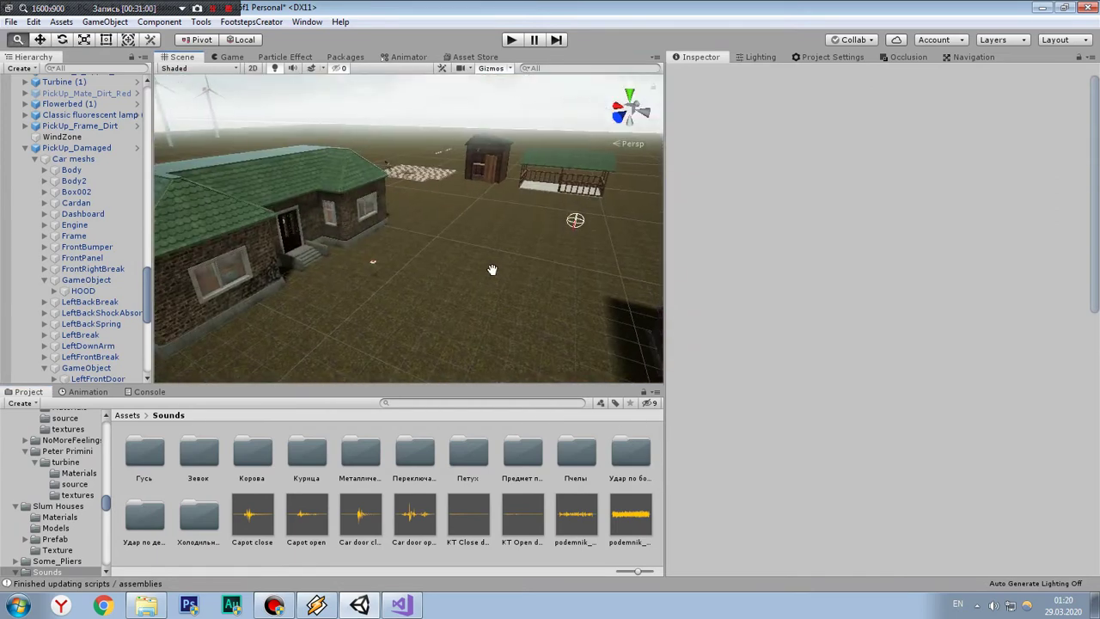
mouse_move(492, 270)
right_down()
mouse_move(432, 215)
mouse_move(409, 282)
right_up()
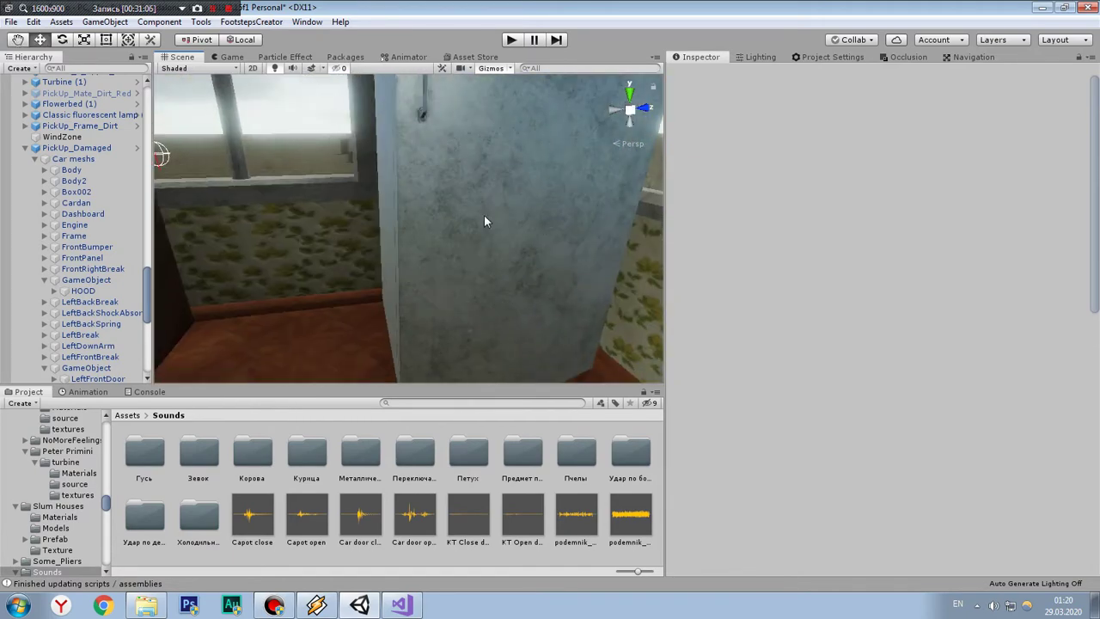
right_drag(409, 281, 466, 240)
Step: Select both fridge door pivots and set their Open and Close sound list sizes to 1
click(466, 242)
click(413, 235)
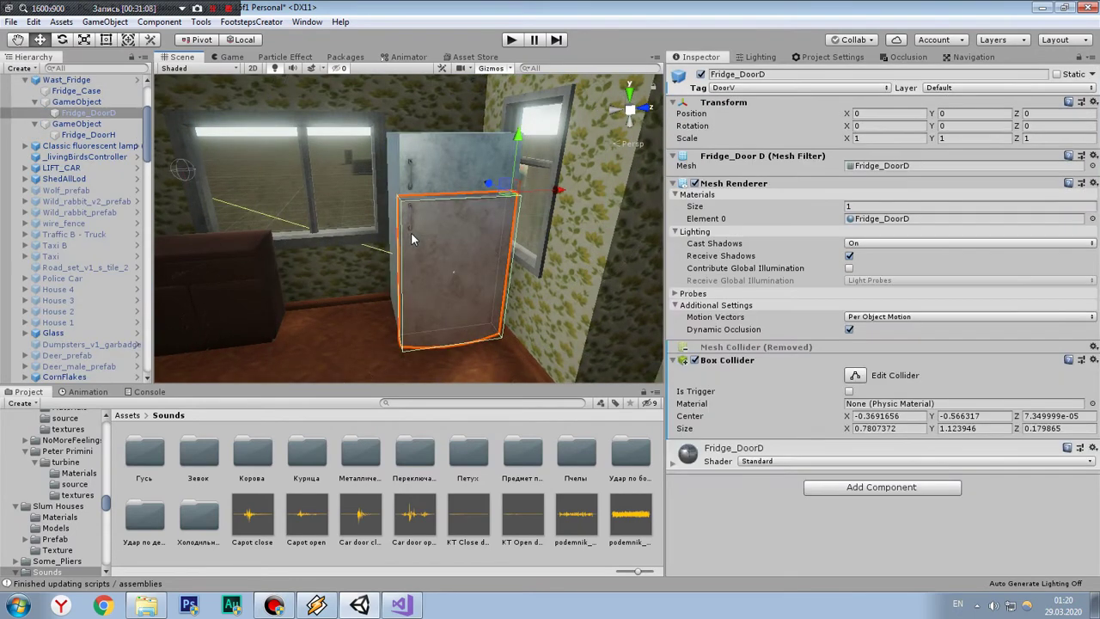
click(77, 102)
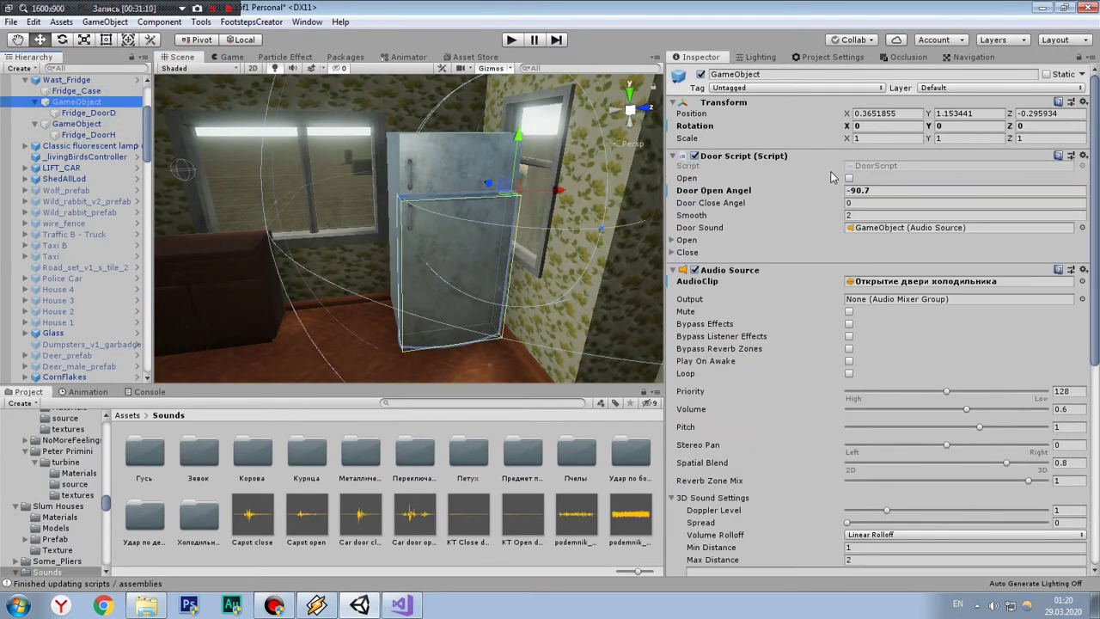
ctrl+click(77, 124)
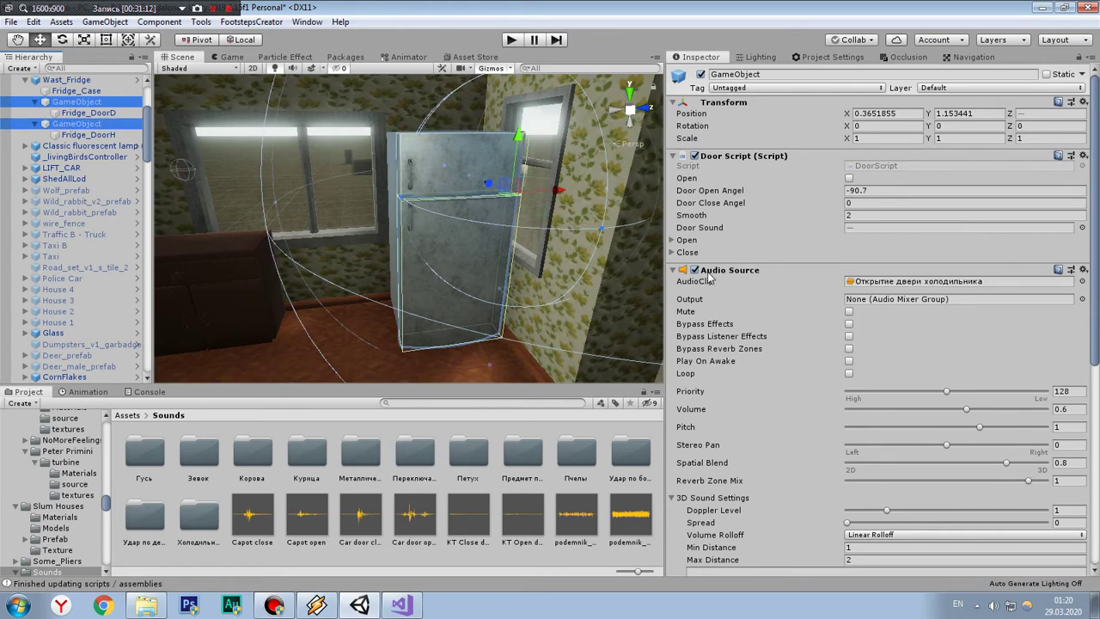
click(679, 252)
click(675, 240)
click(862, 252)
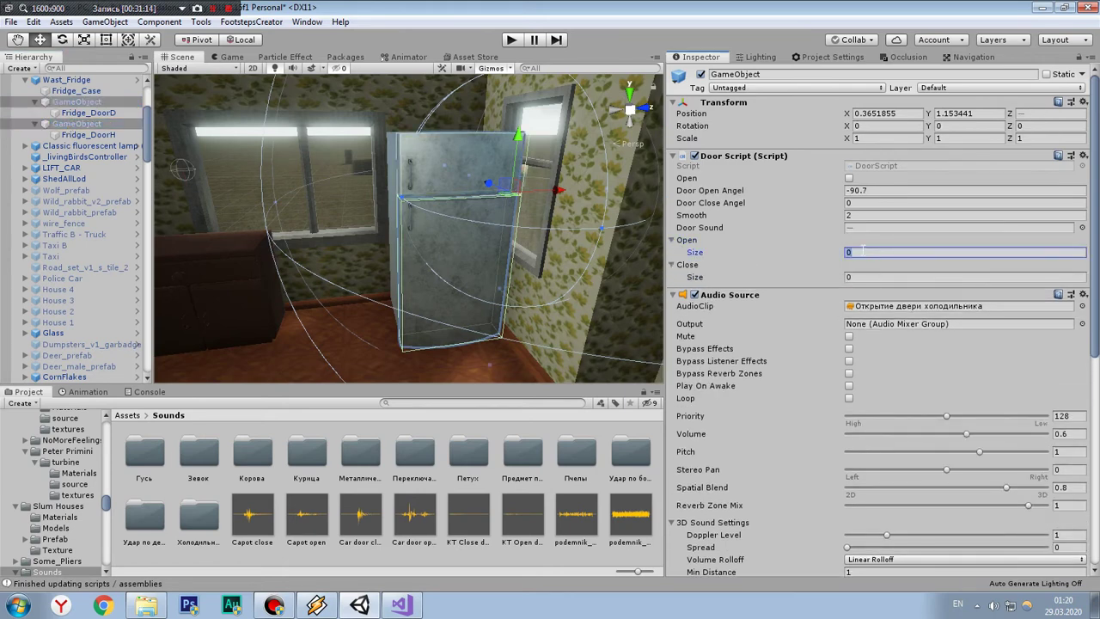
text(1)
key(Return)
click(862, 289)
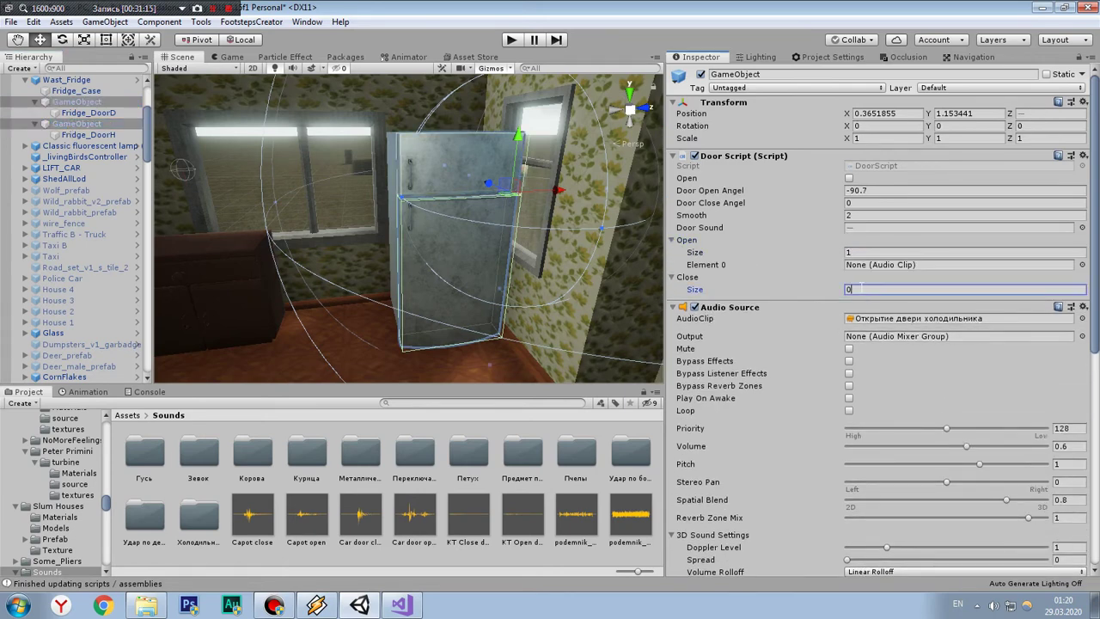
text(1)
Step: Locate the fridge door clips by opening the Холодильник sound folder
click(1082, 266)
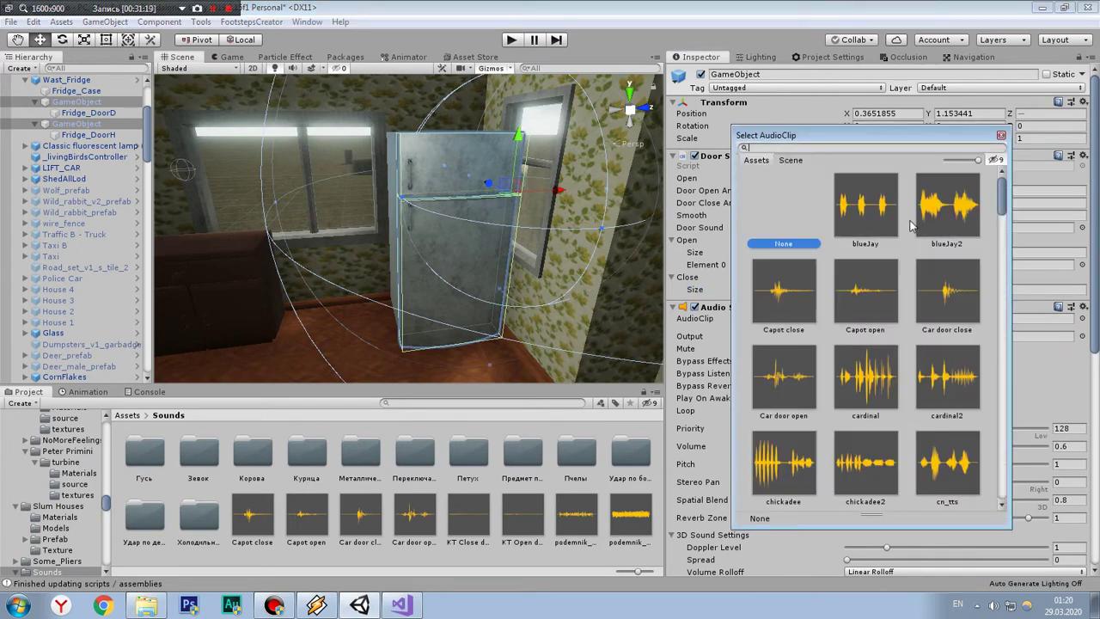
text(Clo)
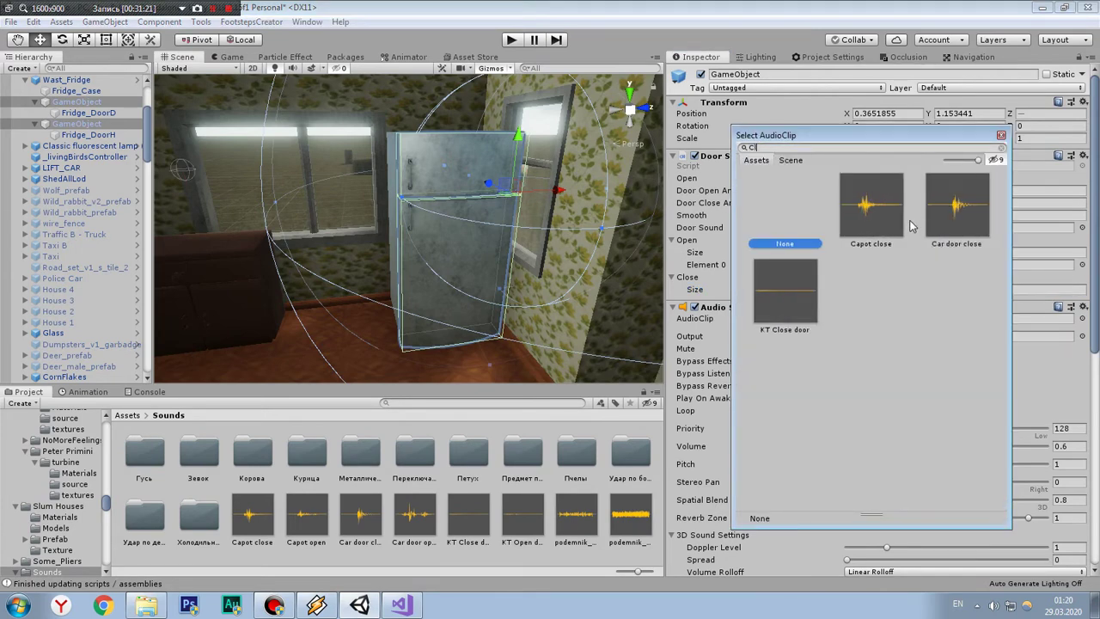
key(BackSpace)
key(BackSpace)
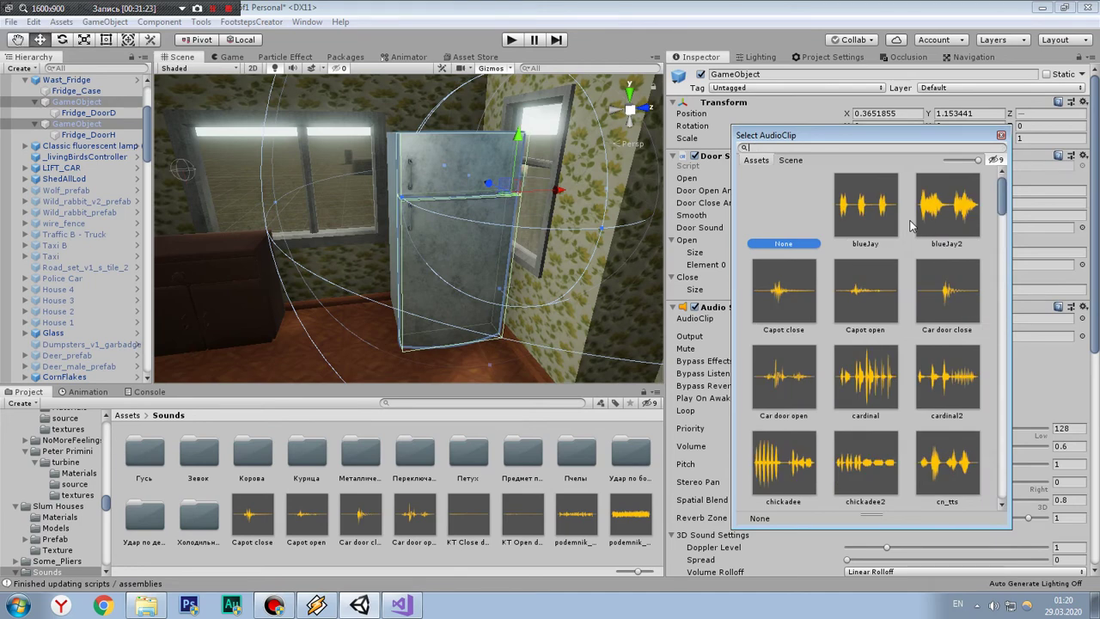
text(()
key(BackSpace)
key(alt+shift)
text(х)
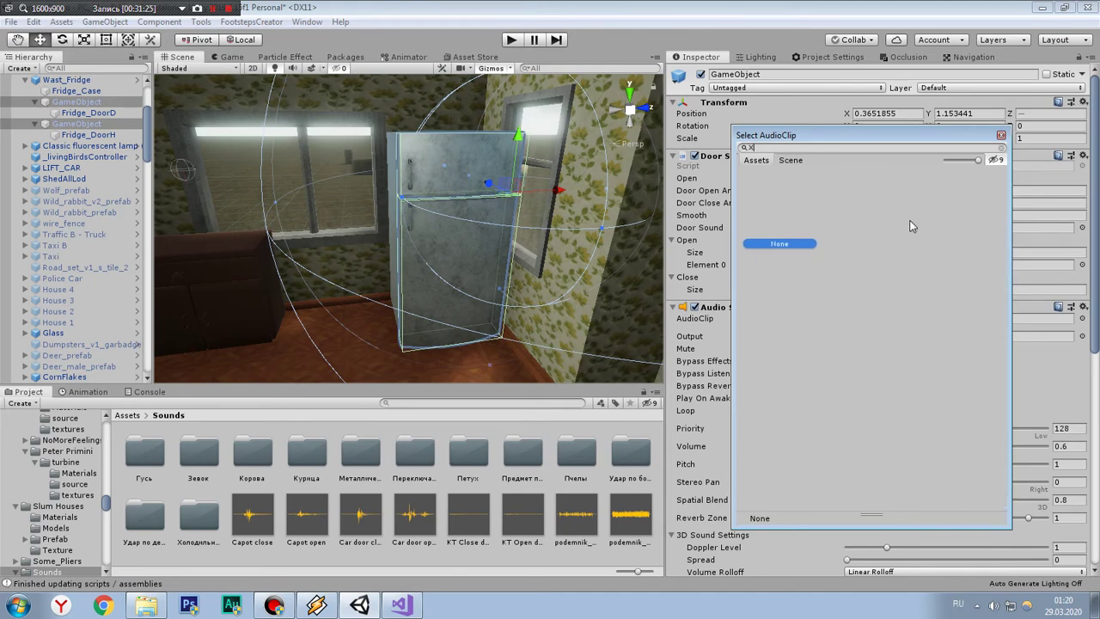
key(BackSpace)
key(BackSpace)
key(BackSpace)
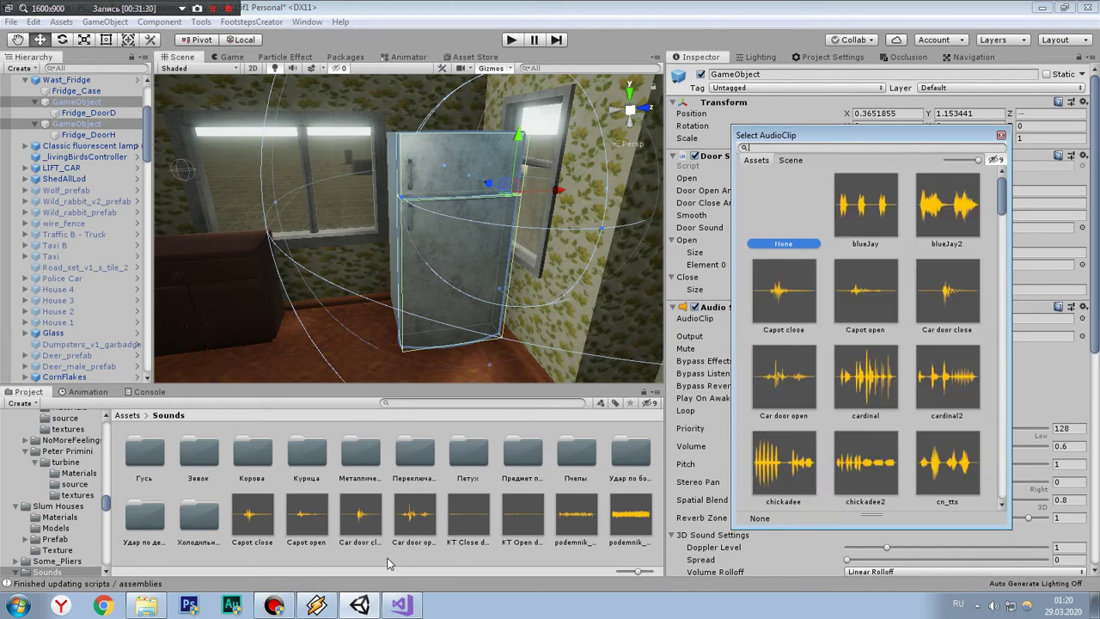
double_click(185, 542)
click(179, 453)
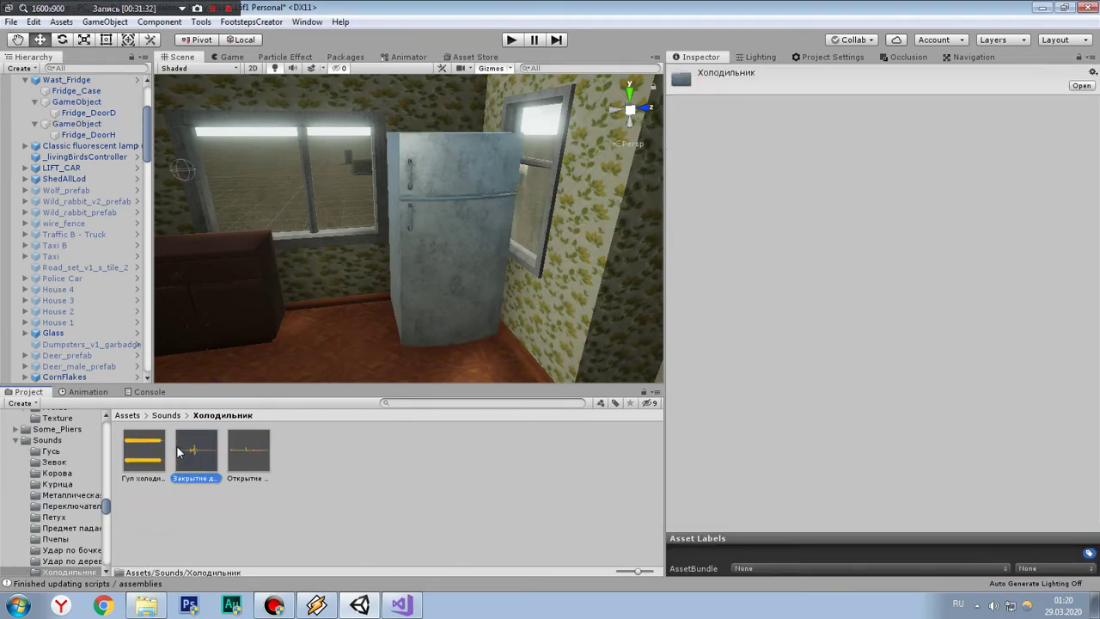
Step: Assign 'Закрытие двери холодильника' to Close and 'Открытие двери холодильника' to Open Element 0 on both pivots
click(440, 166)
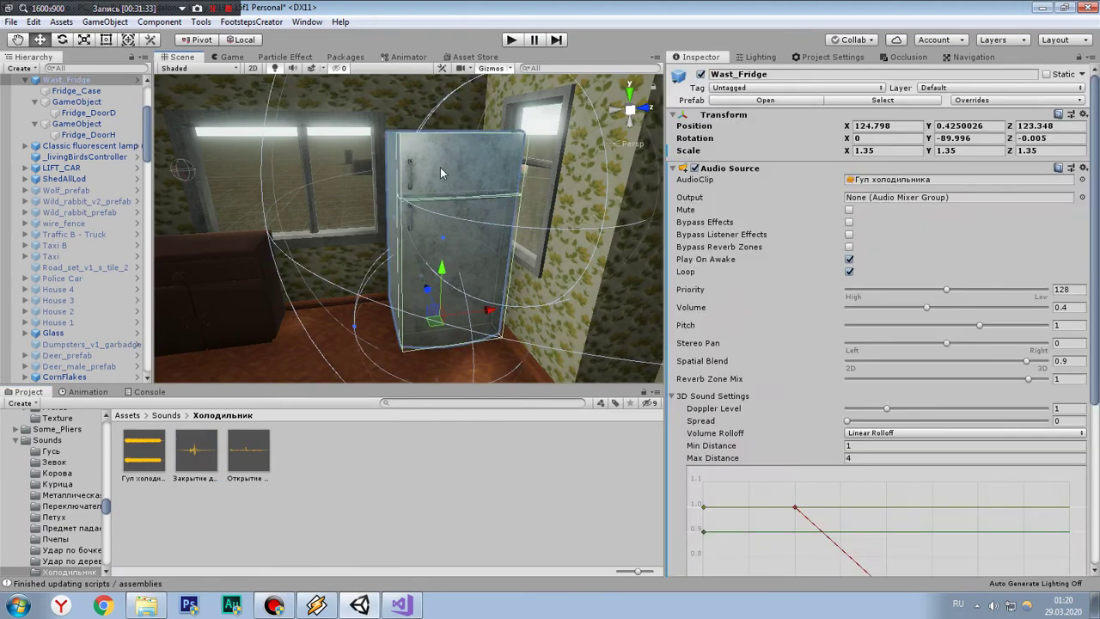
click(77, 124)
ctrl+click(77, 101)
drag(194, 451, 861, 291)
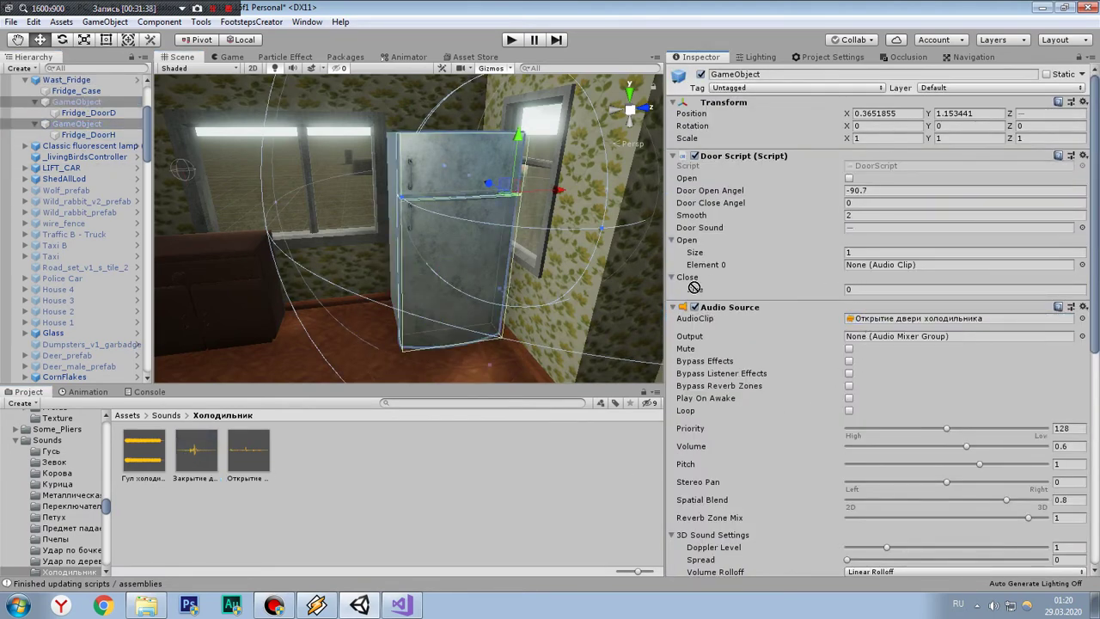
drag(862, 291, 693, 277)
drag(249, 450, 912, 265)
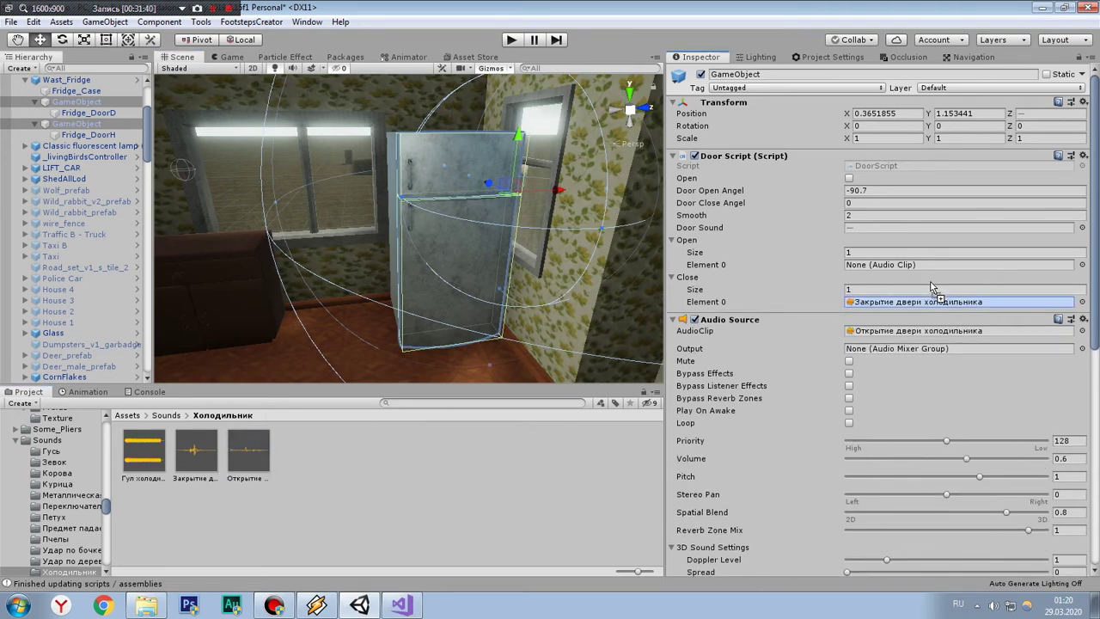
click(507, 488)
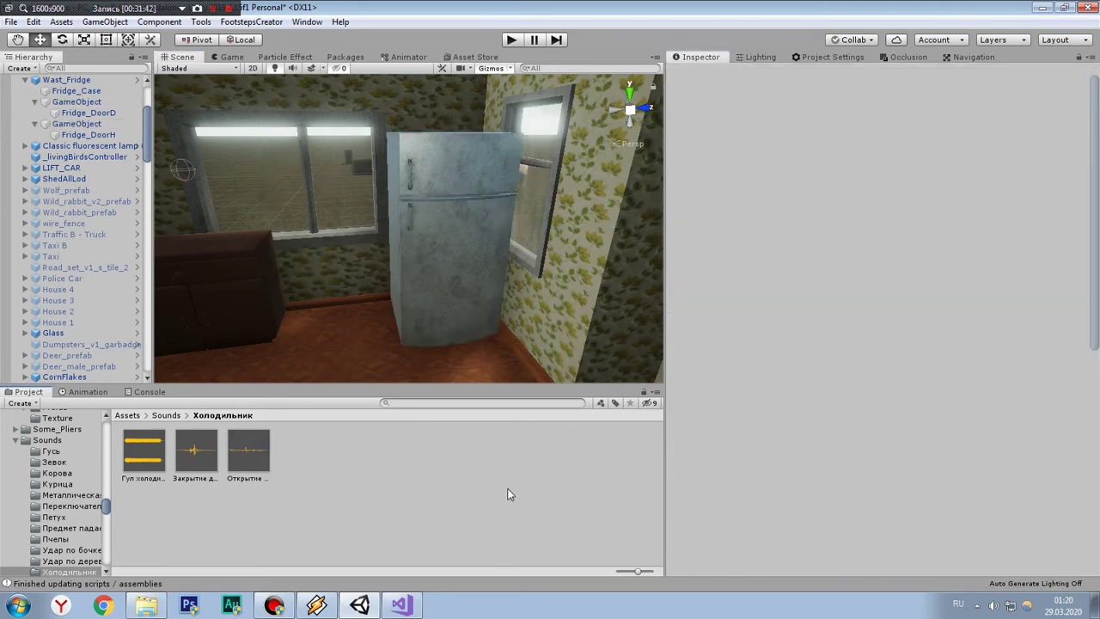
Step: Start Play mode in the Game view and walk the player into the garage to the truck
click(222, 57)
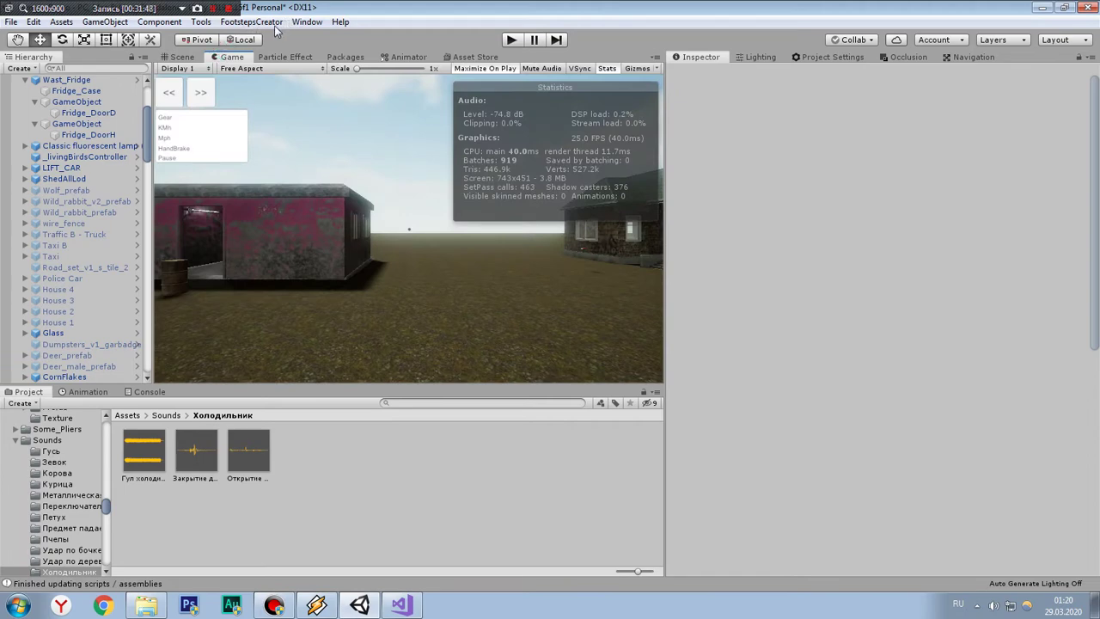
click(508, 41)
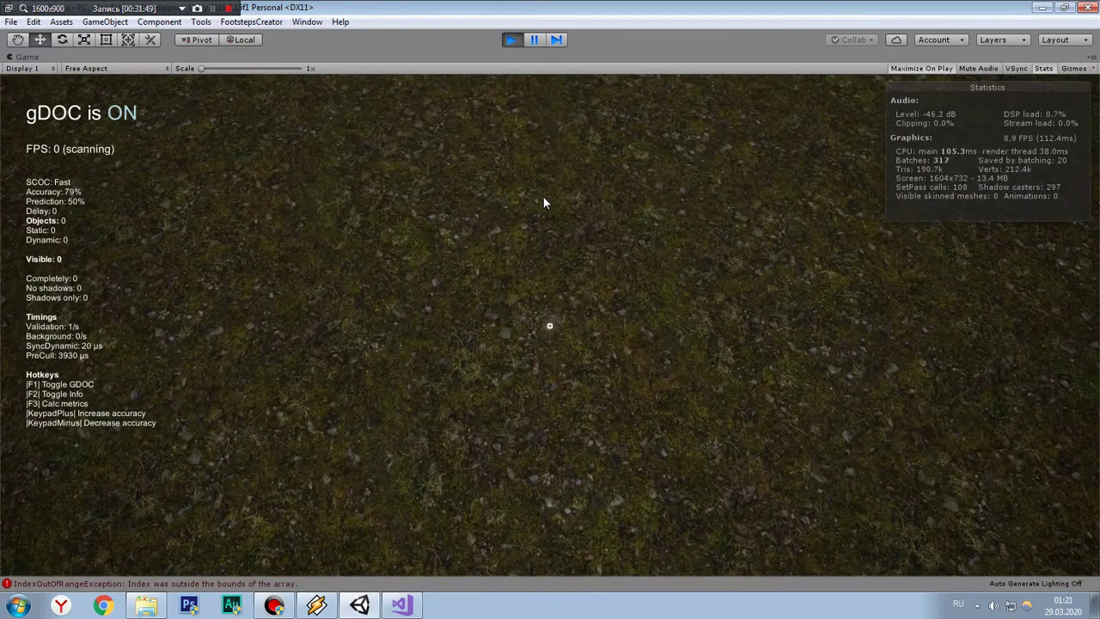
click(533, 140)
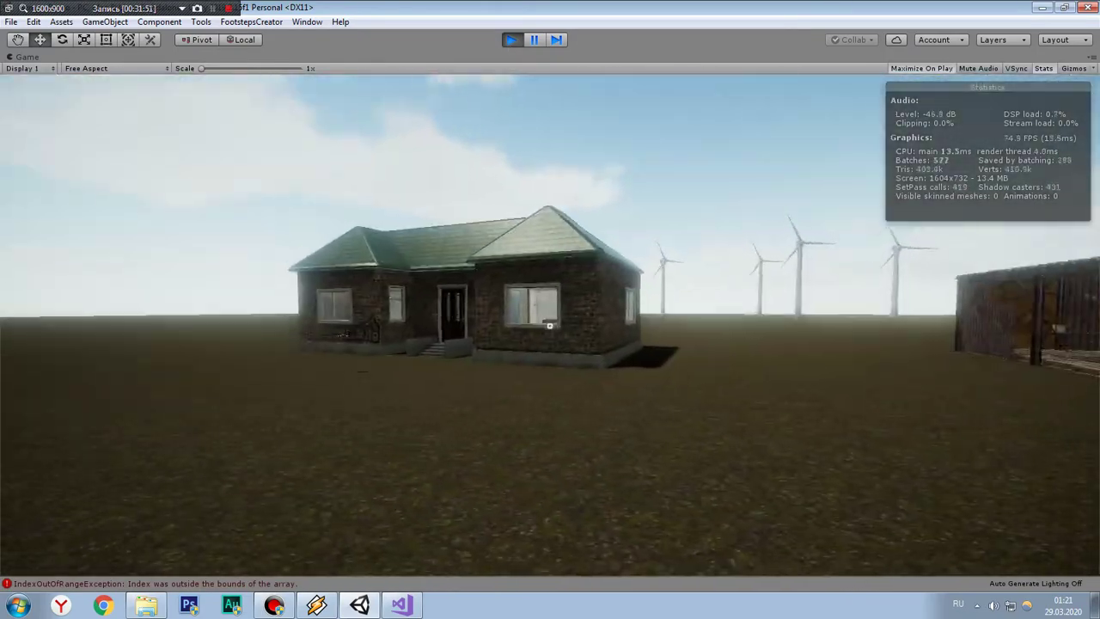
key(w)
key(w)
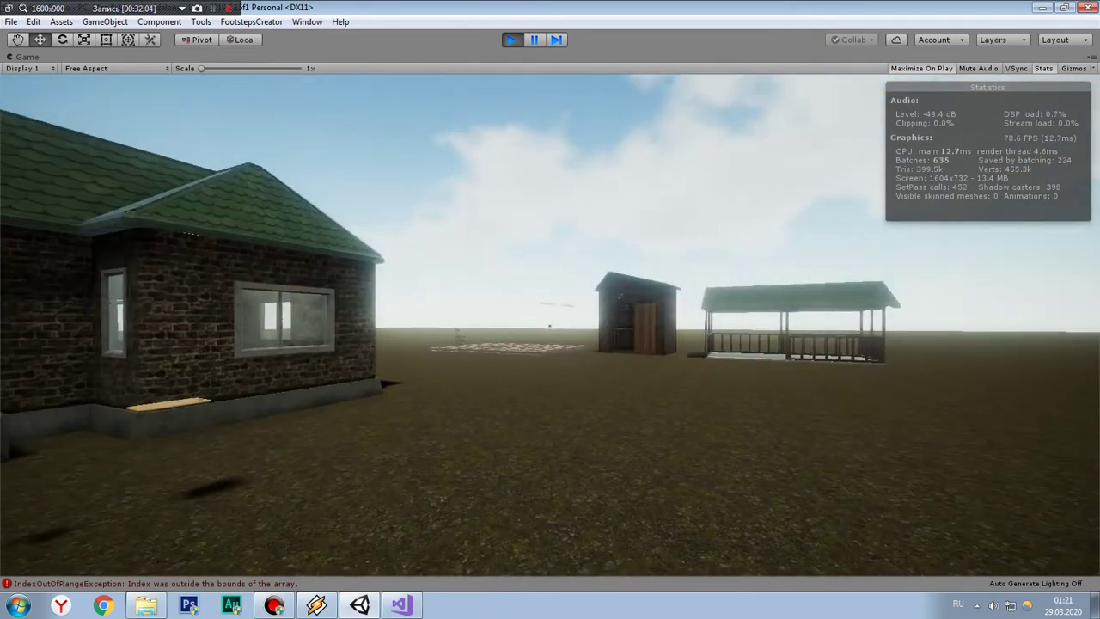
key(w)
key(w)
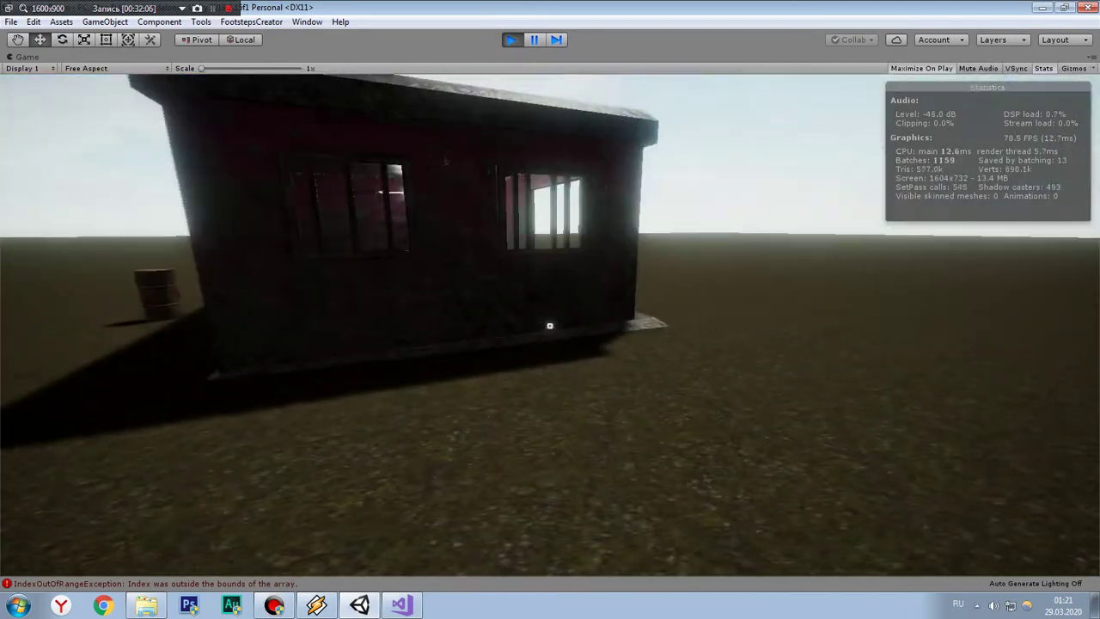
key(w)
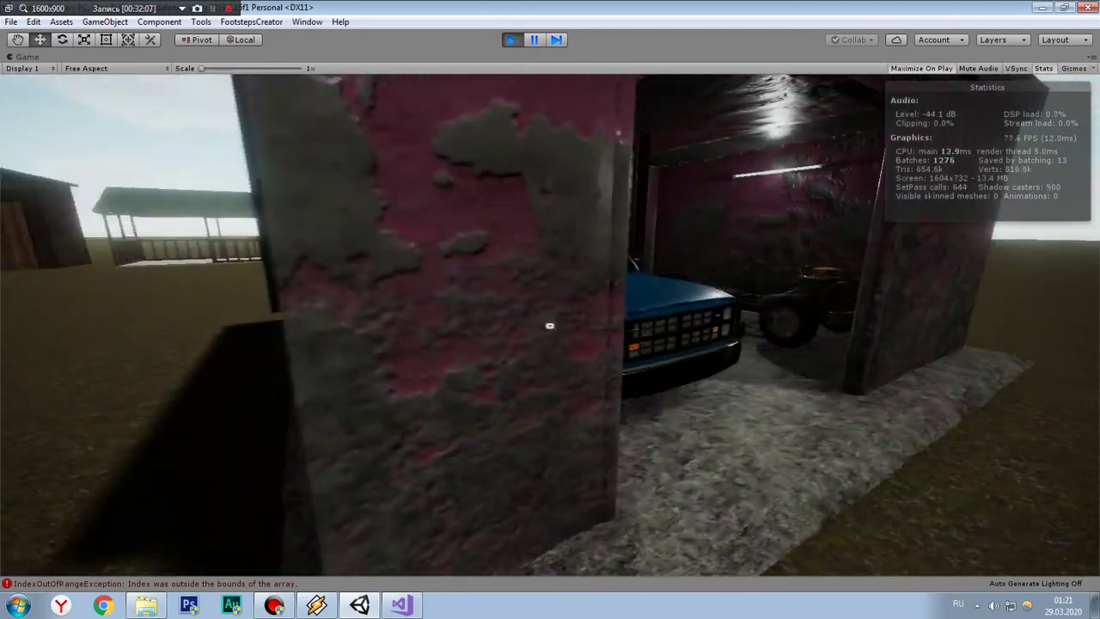
key(w)
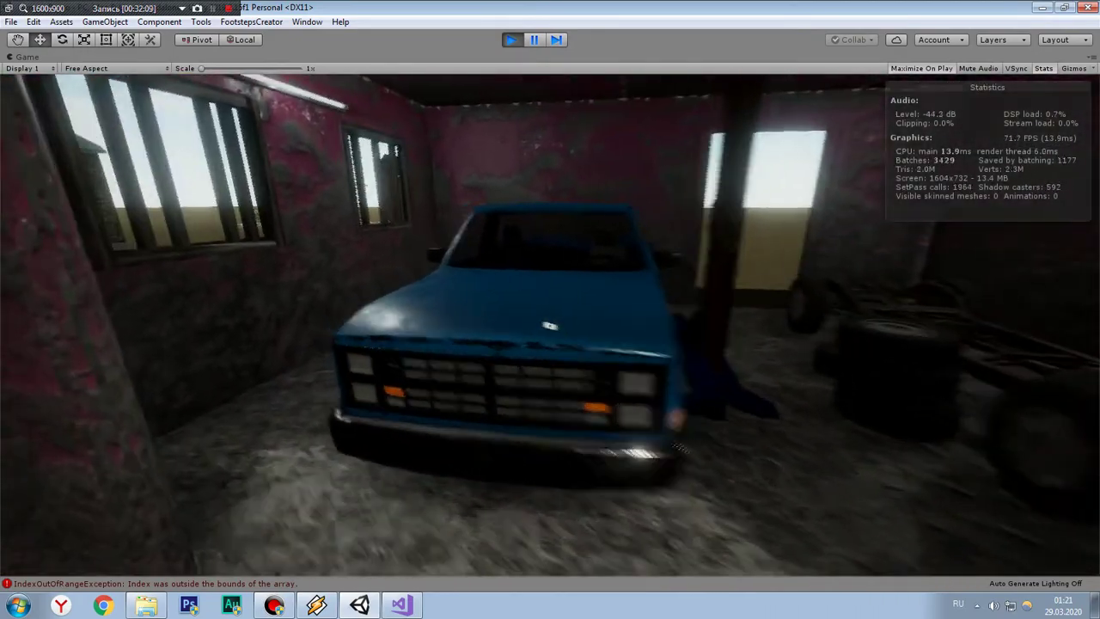
Step: Open the truck's hood with E, then pause the game and restore the docked layout
key(e)
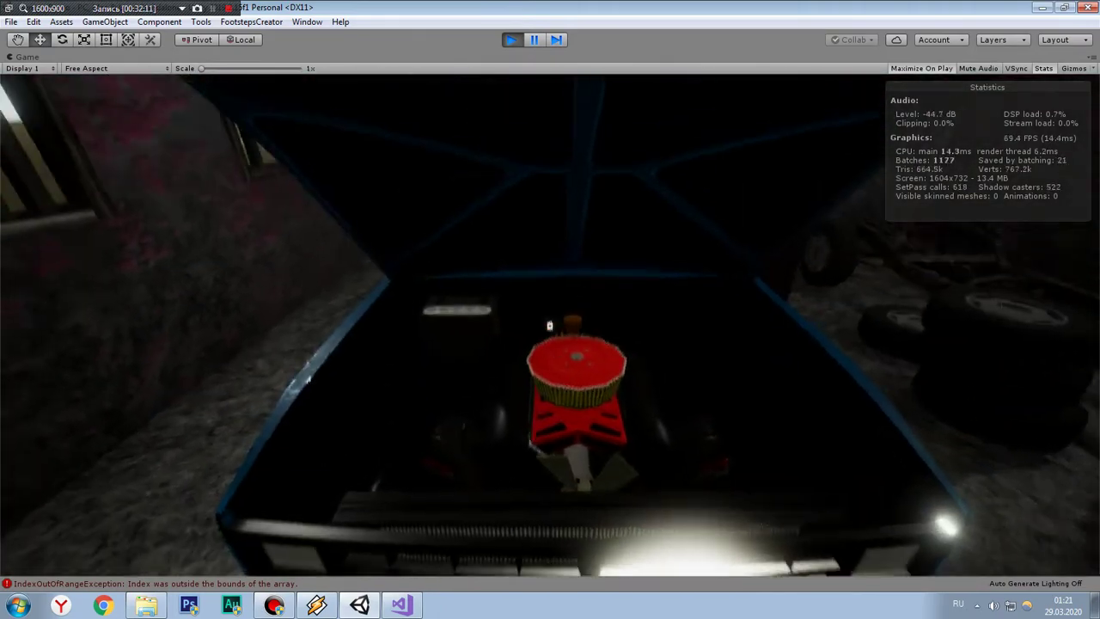
key(s)
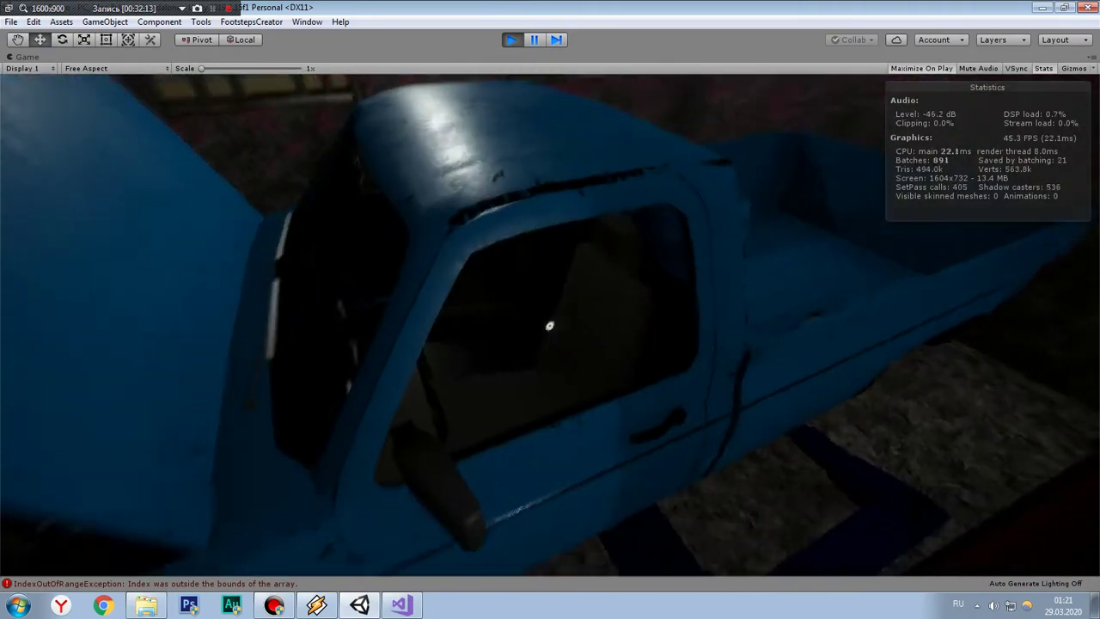
key(a)
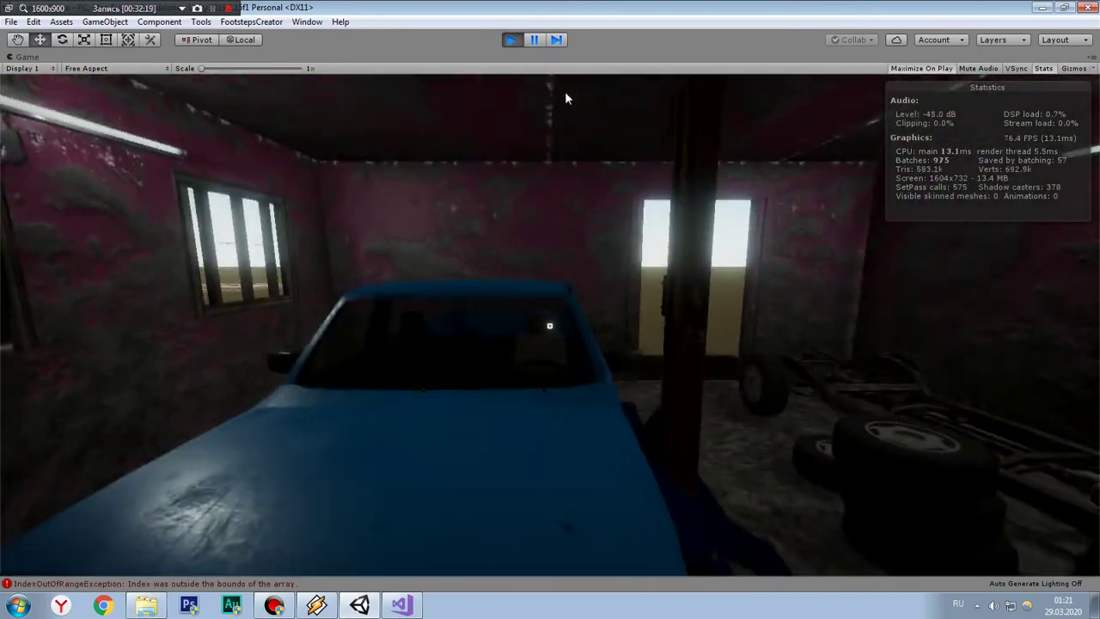
click(539, 40)
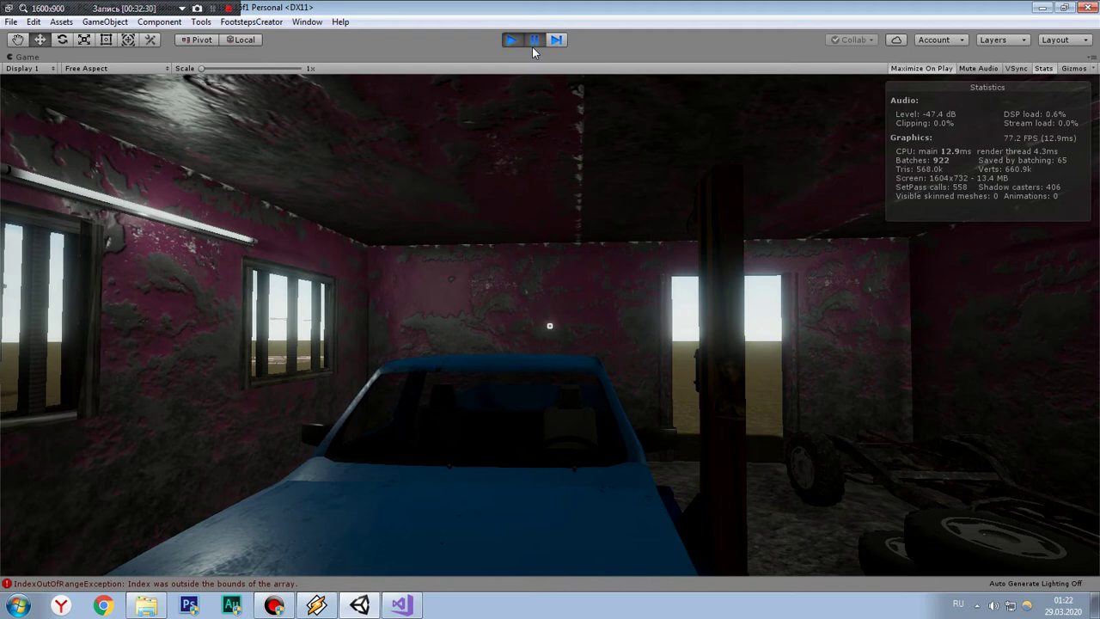
key(shift+space)
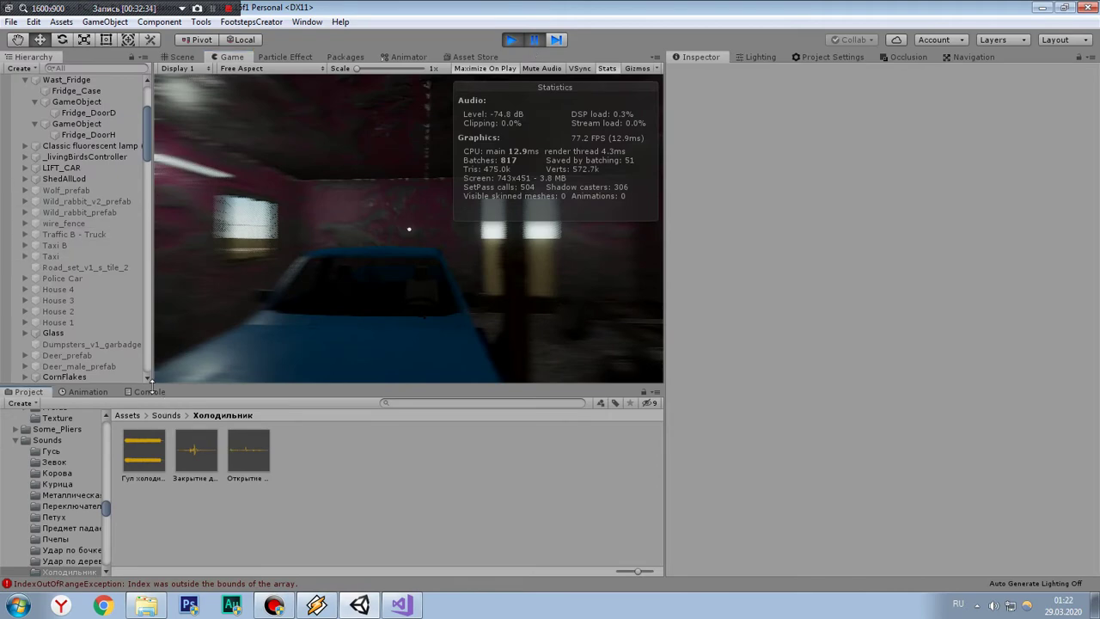
Step: Trace the index error in the Console and set the left front door's Audio Source clip to None
click(150, 392)
click(309, 467)
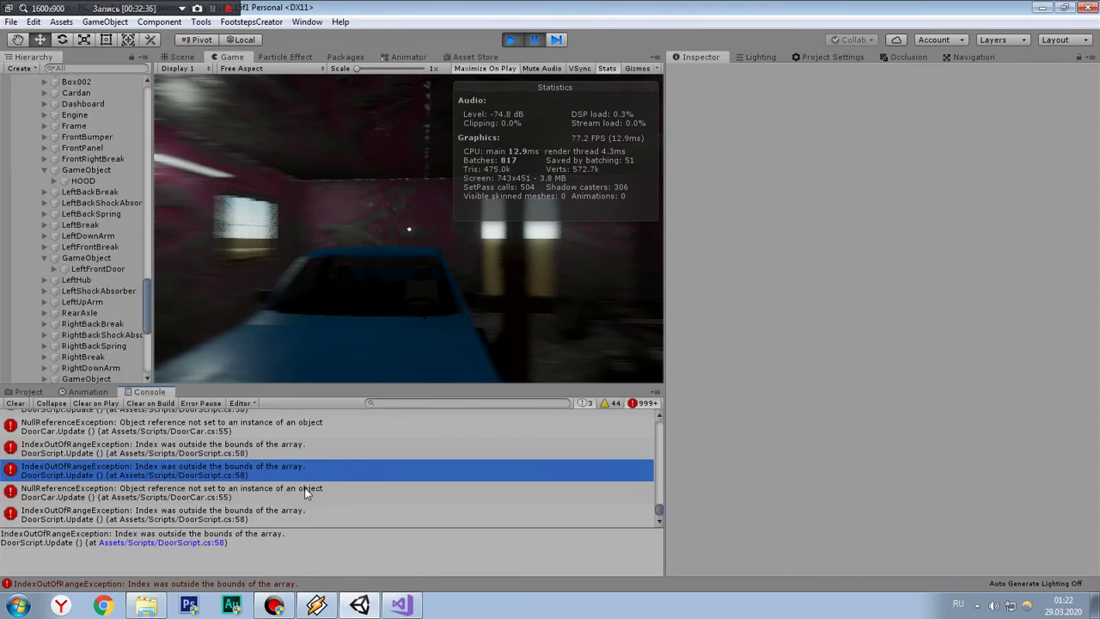
click(129, 258)
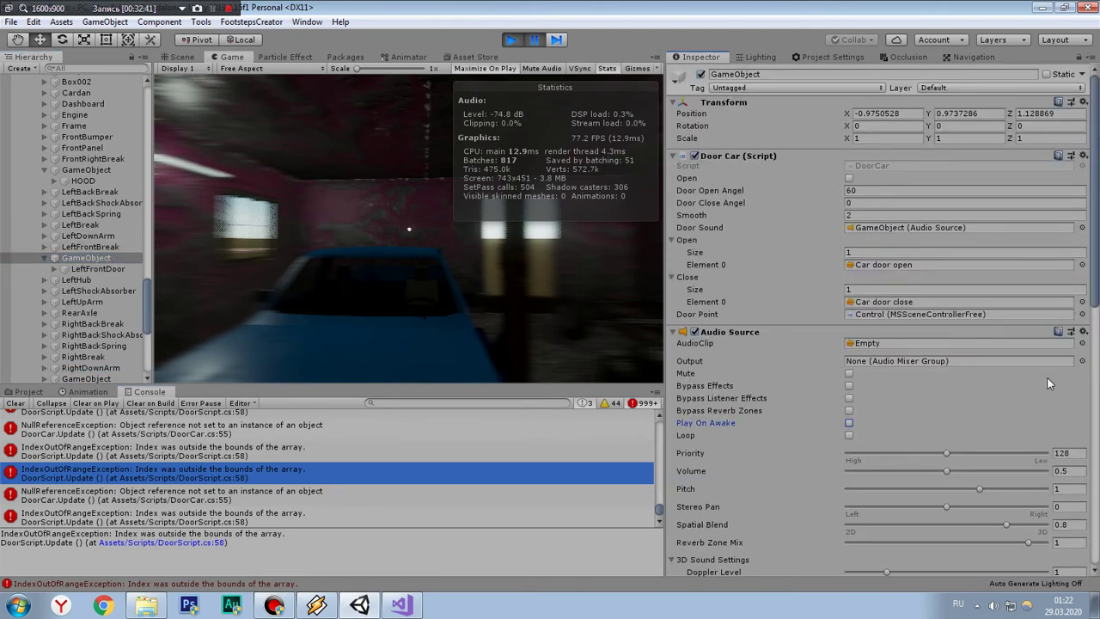
click(1083, 343)
drag(1004, 245, 1003, 204)
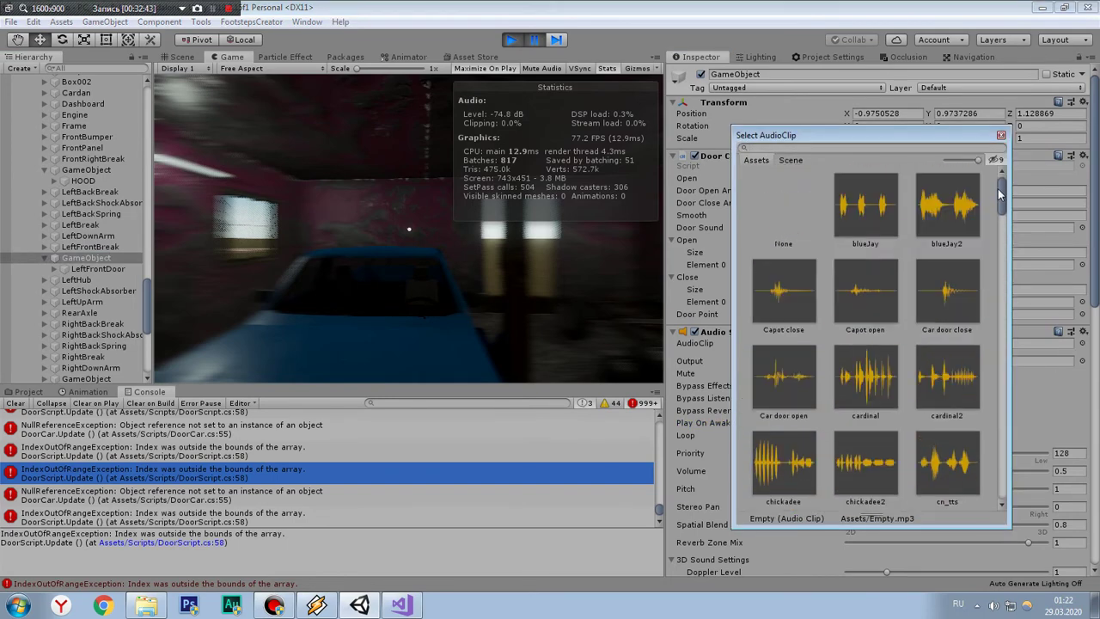
click(783, 215)
click(1000, 135)
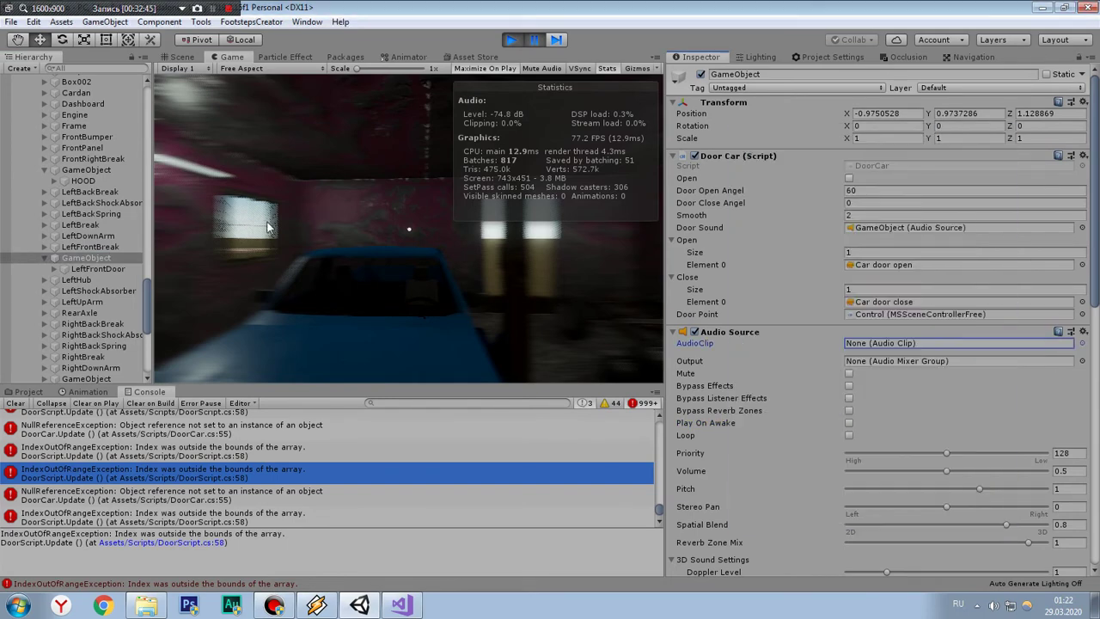
Step: Set the other car door's Audio Source clip to None as well
scroll(132, 272, down, 2)
click(97, 337)
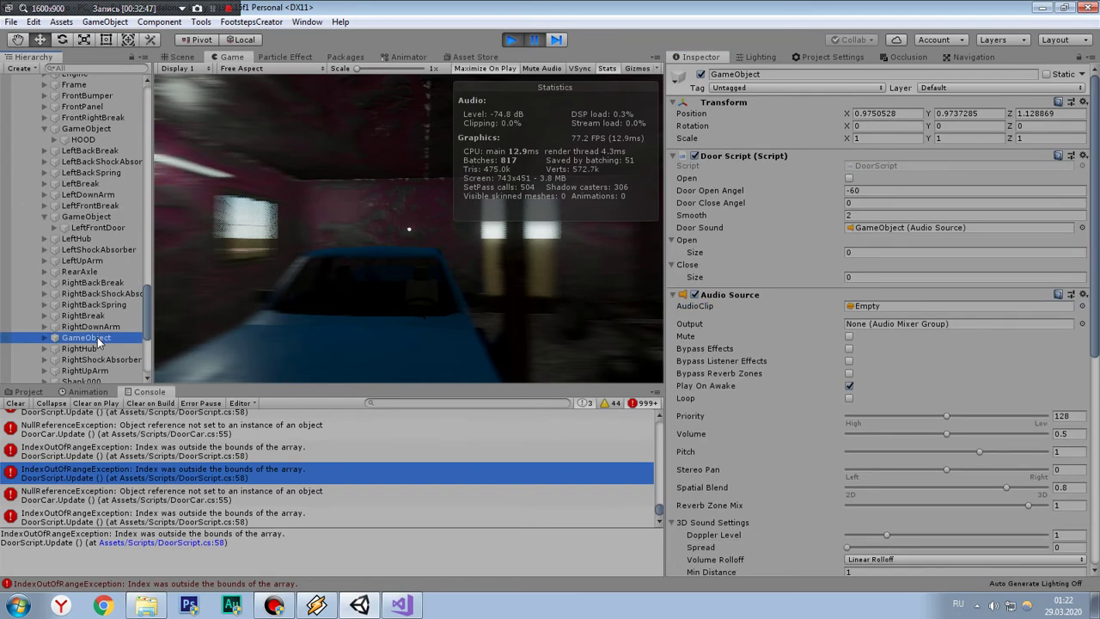
click(1083, 306)
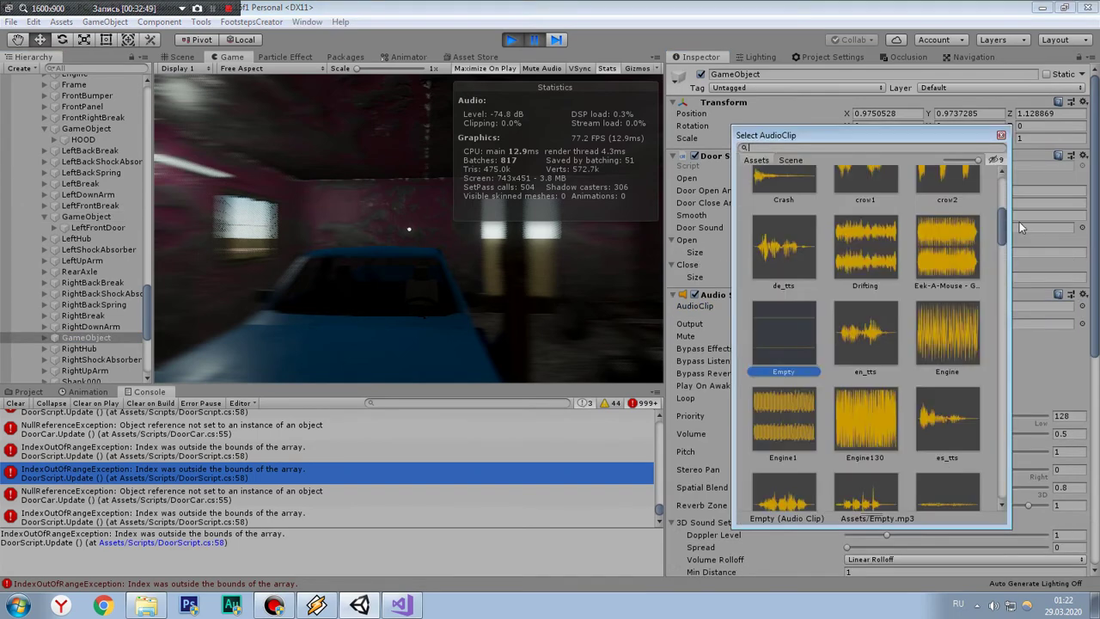
drag(1004, 225, 1004, 176)
click(783, 190)
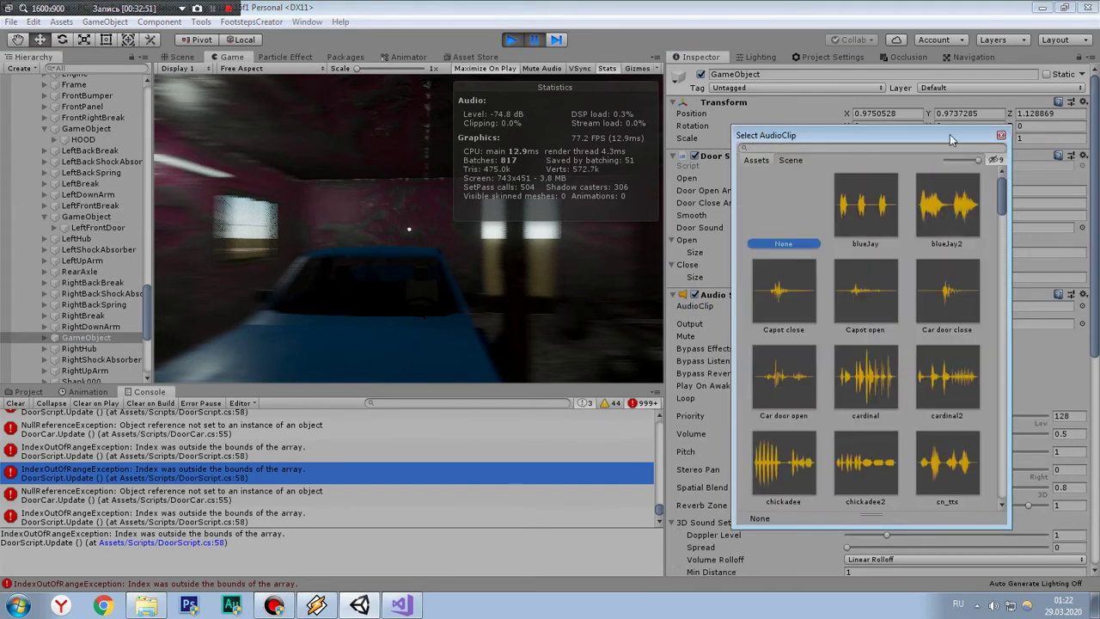
click(1002, 138)
Step: Check which audio source the hood's Horizontal Door uses, then resume the game
scroll(105, 310, up, 2)
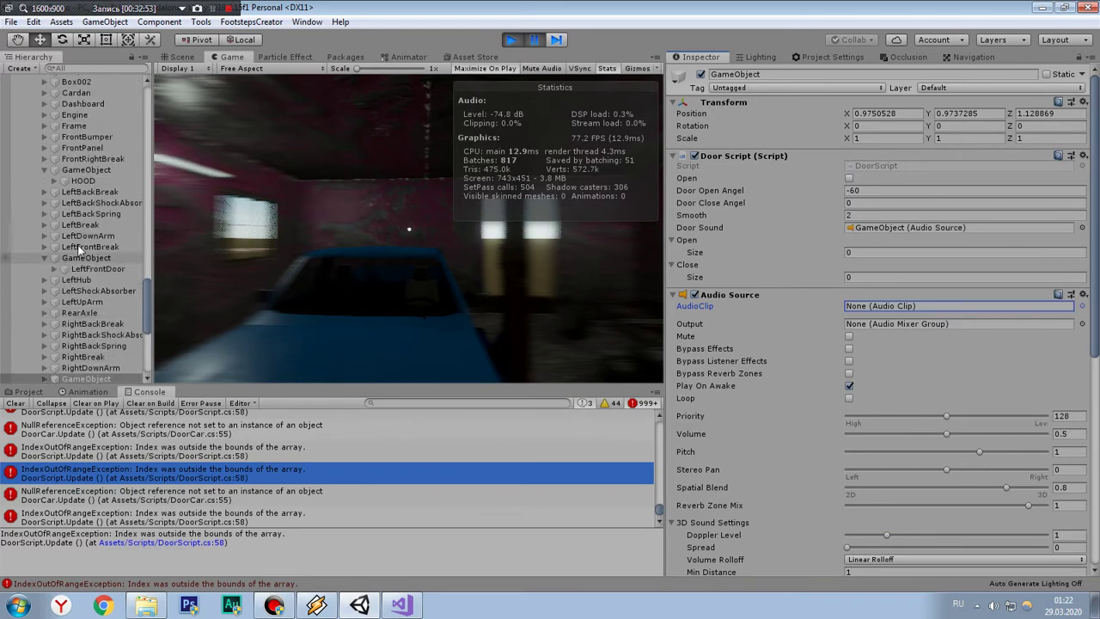
click(106, 171)
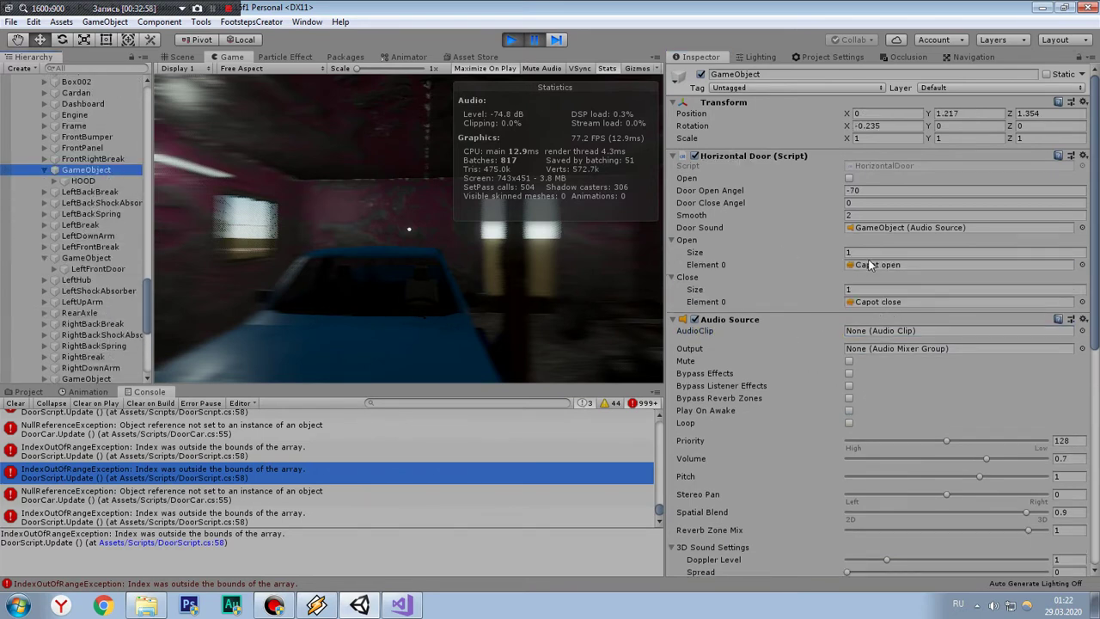
click(891, 229)
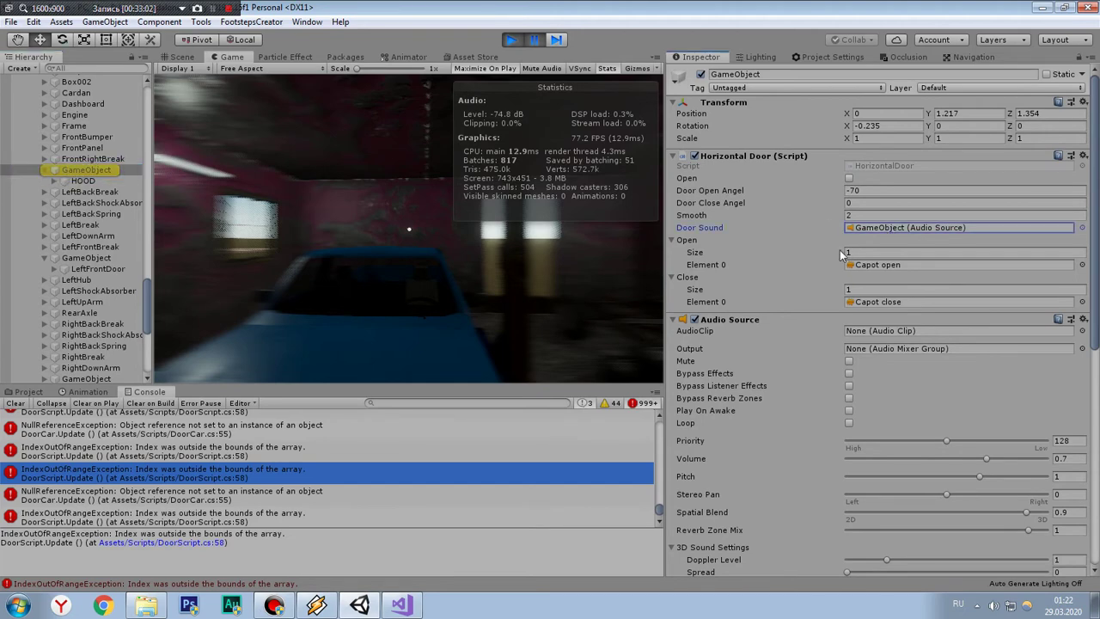
scroll(830, 223, down, 9)
scroll(841, 255, up, 6)
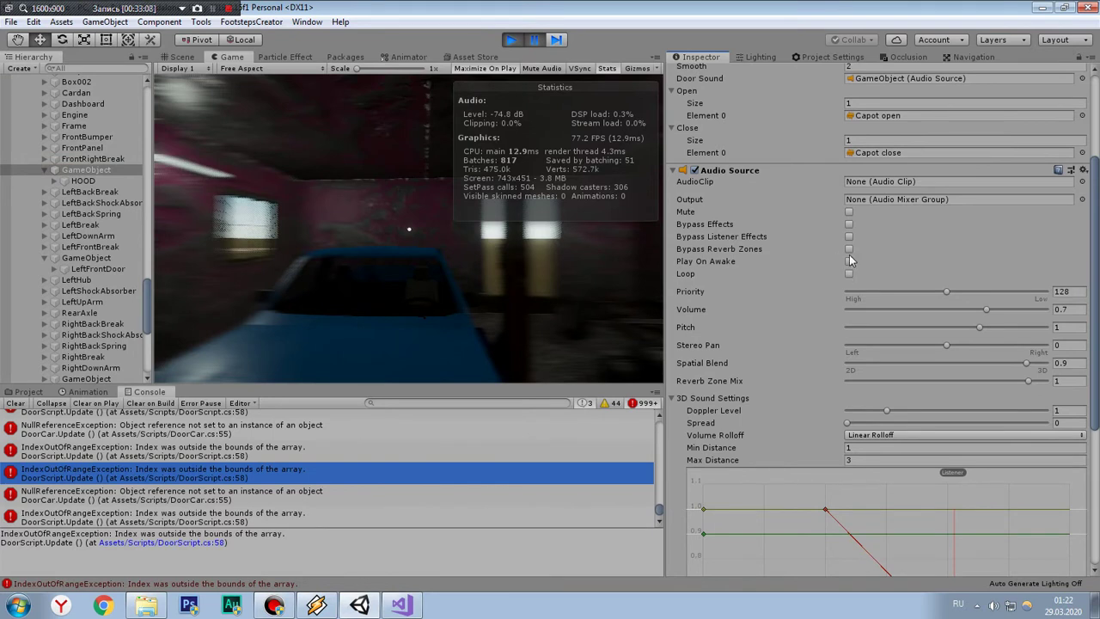
scroll(849, 260, up, 3)
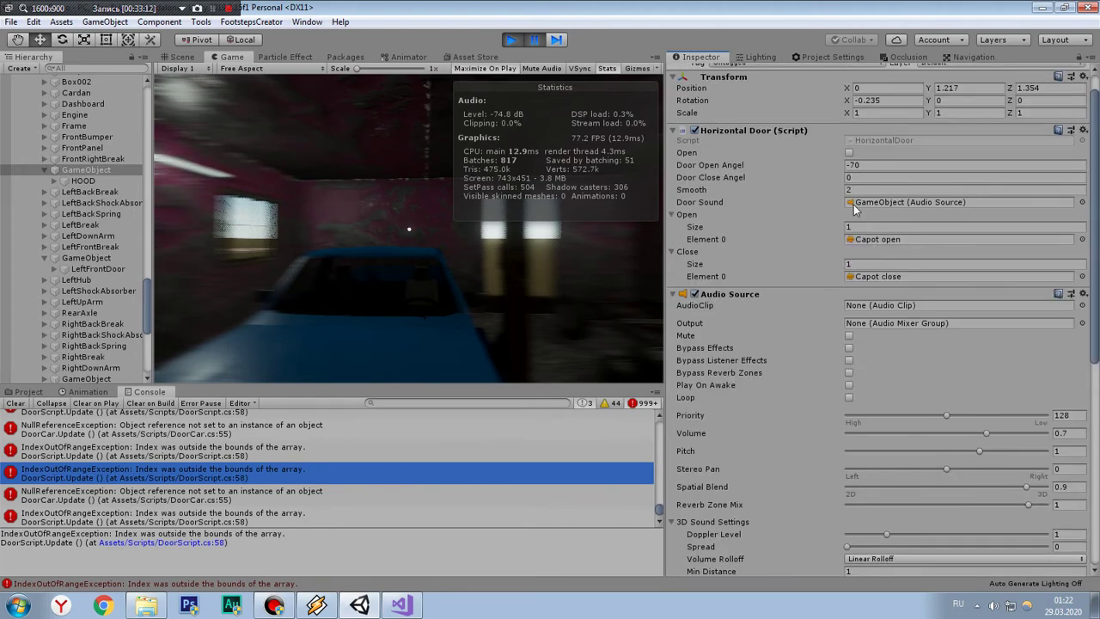
click(532, 41)
Step: Maximize the Game view, close the hood, and walk around to open the truck's door
key(shift+space)
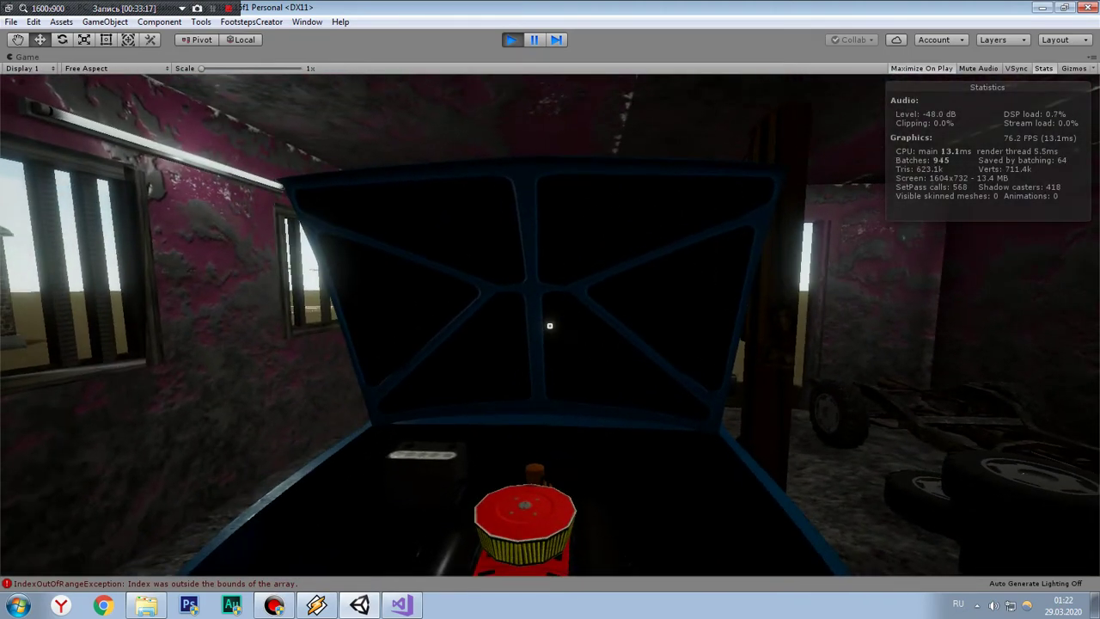
click(551, 325)
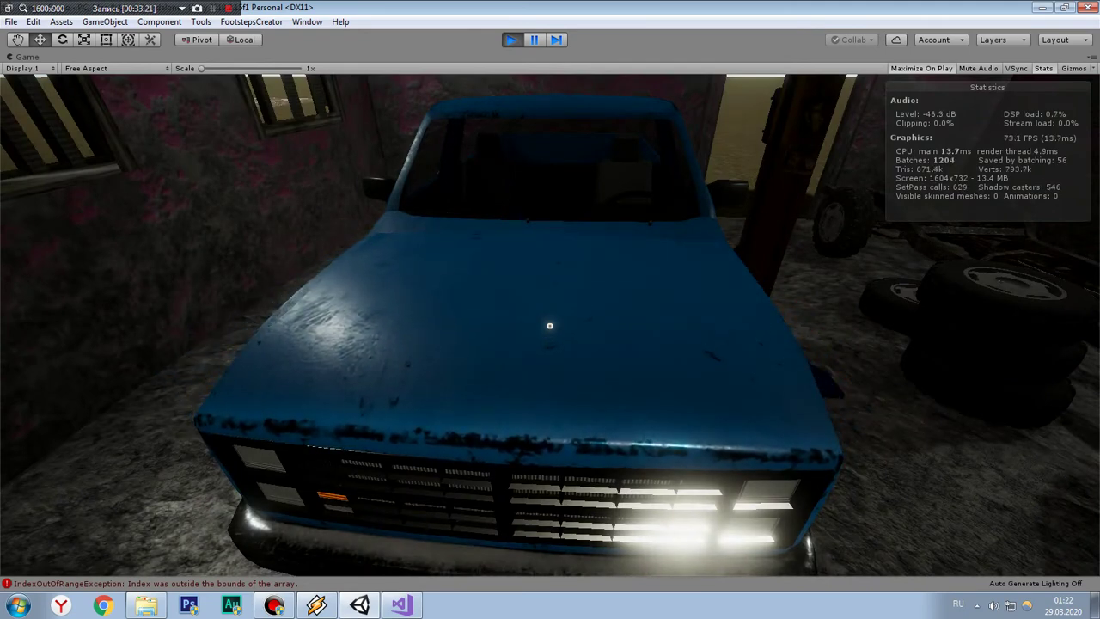
key(a)
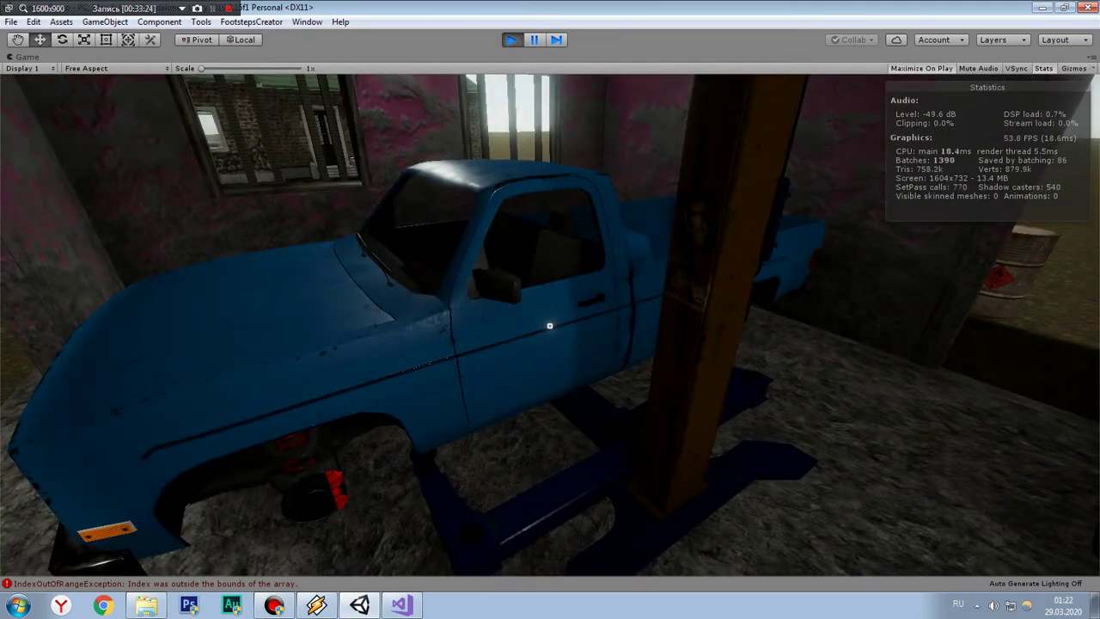
key(w)
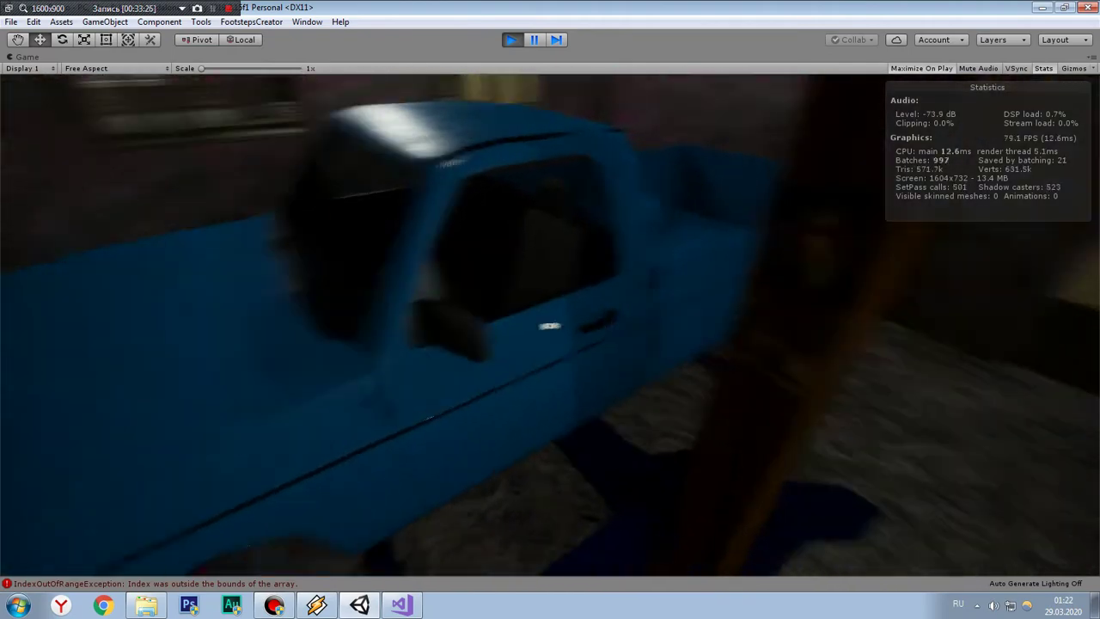
key(s)
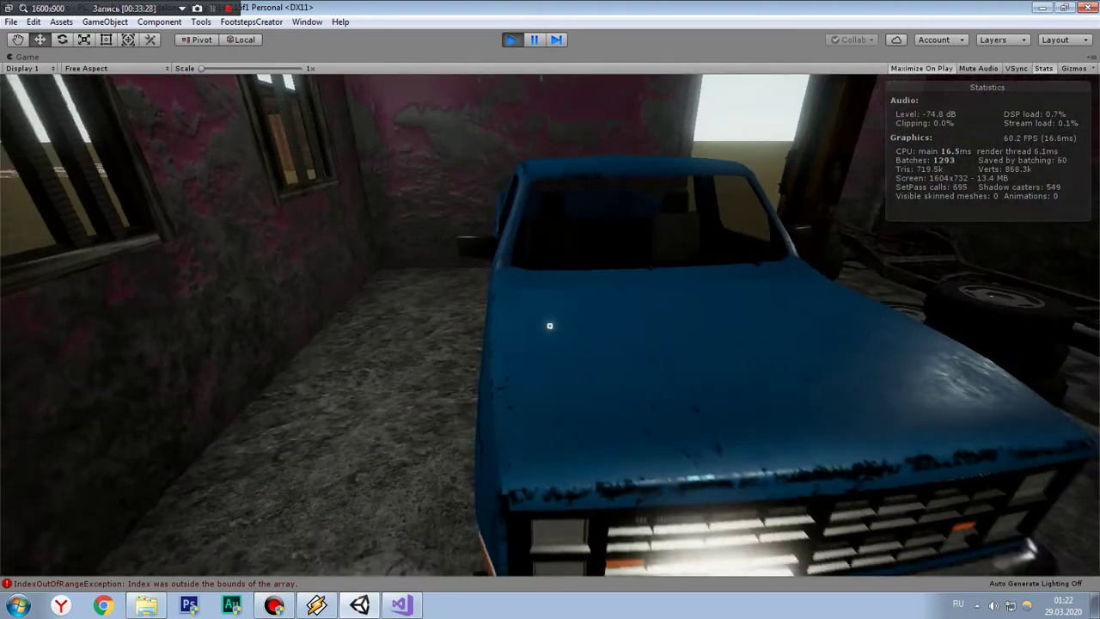
key(w)
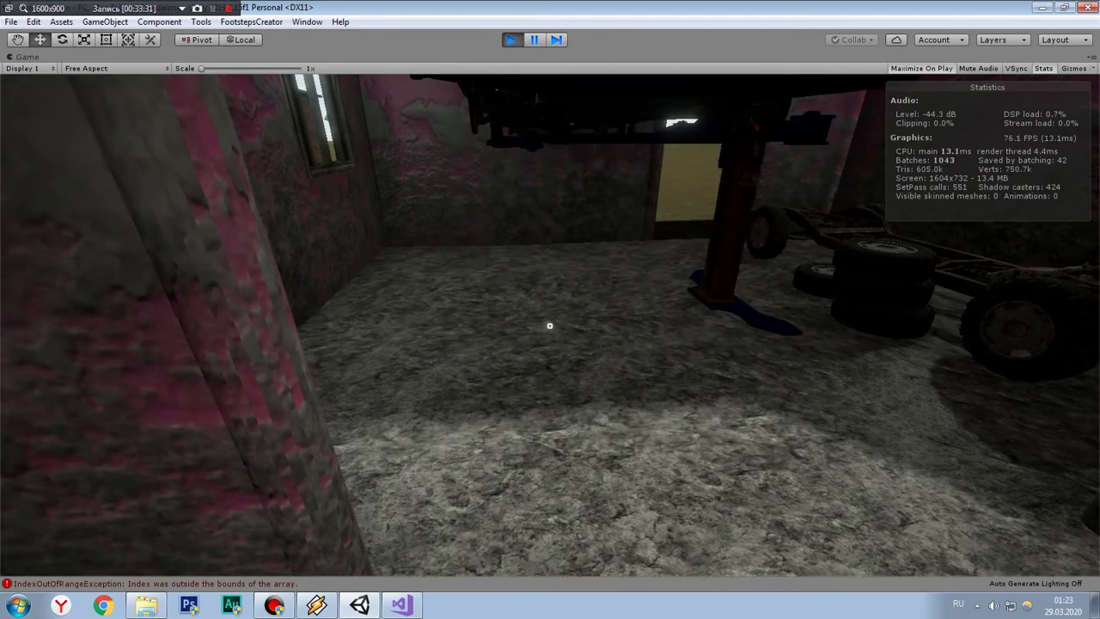
key(s)
key(w)
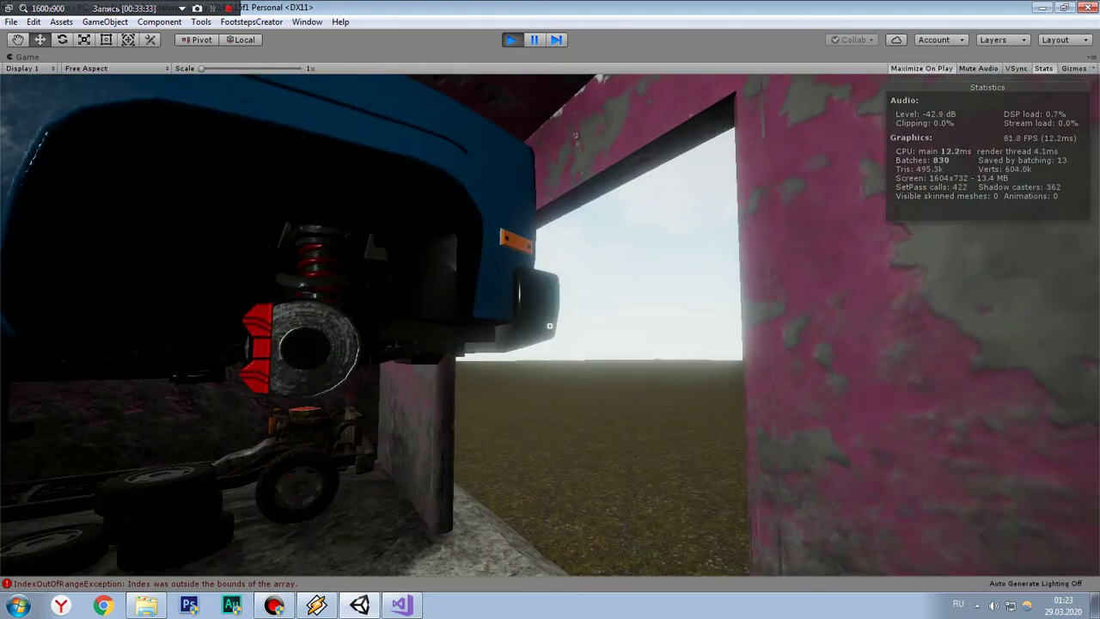
key(s)
key(e)
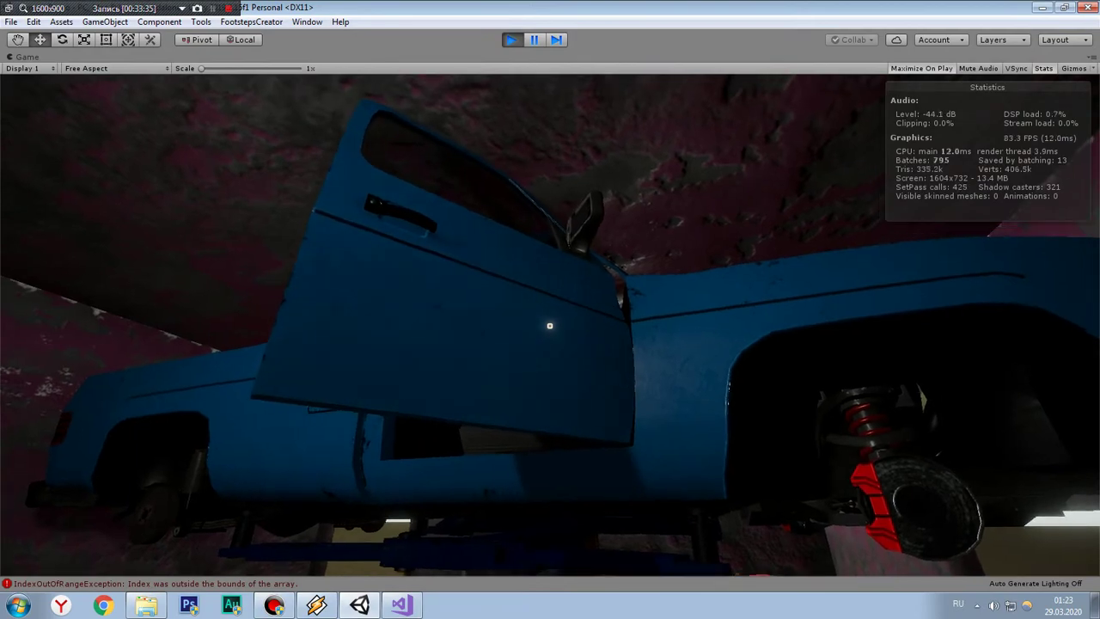
Step: Walk around the lifted truck to its grille, reopen the hood, and pause
key(w)
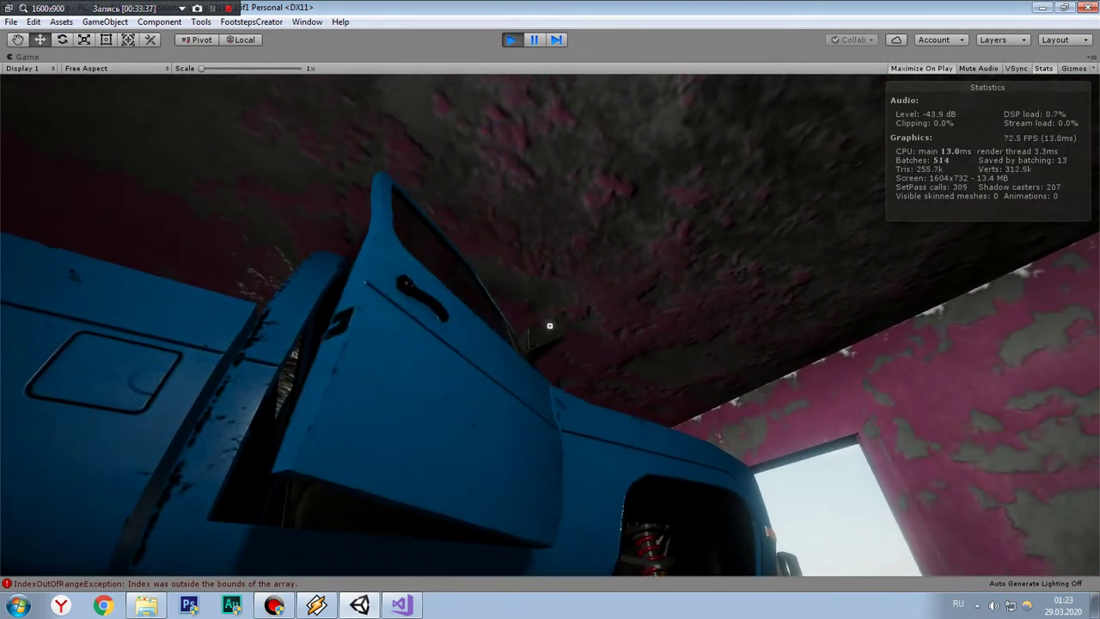
key(w)
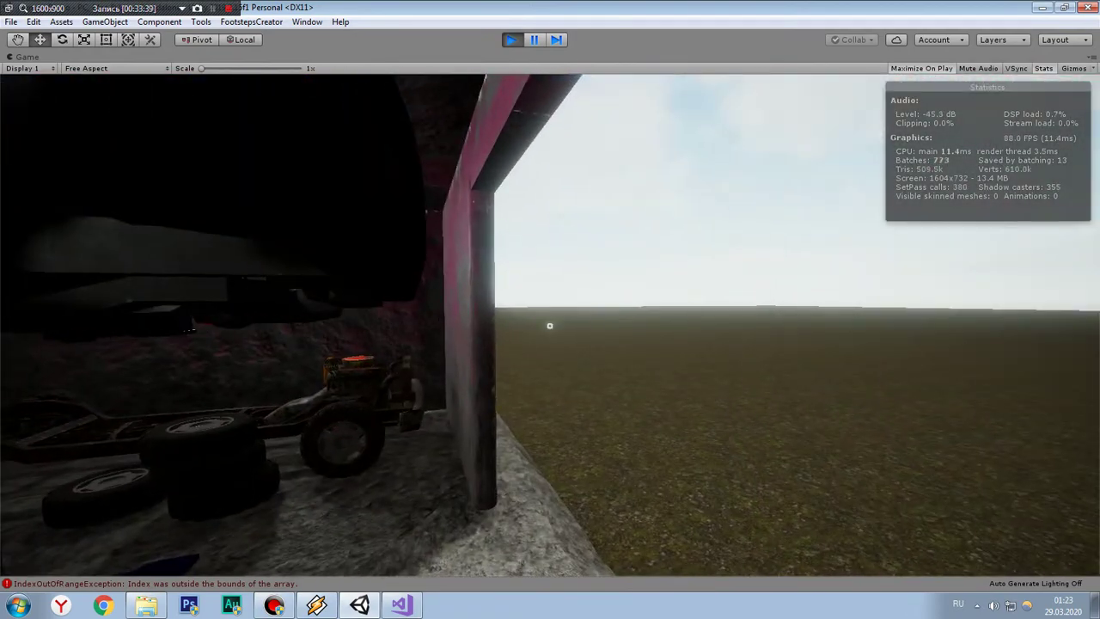
key(w)
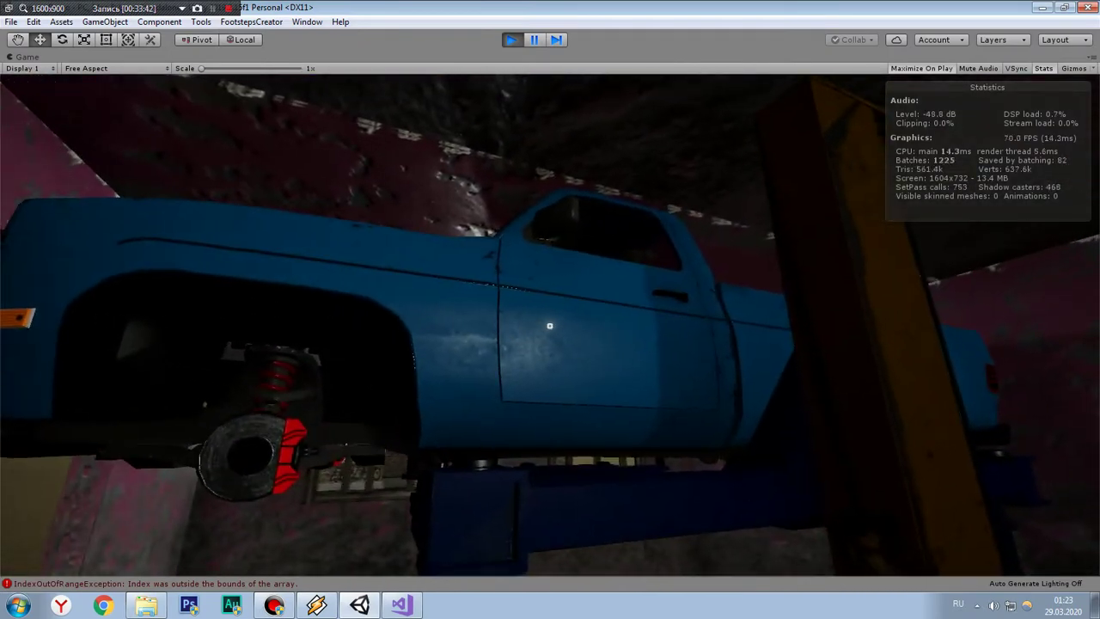
key(w)
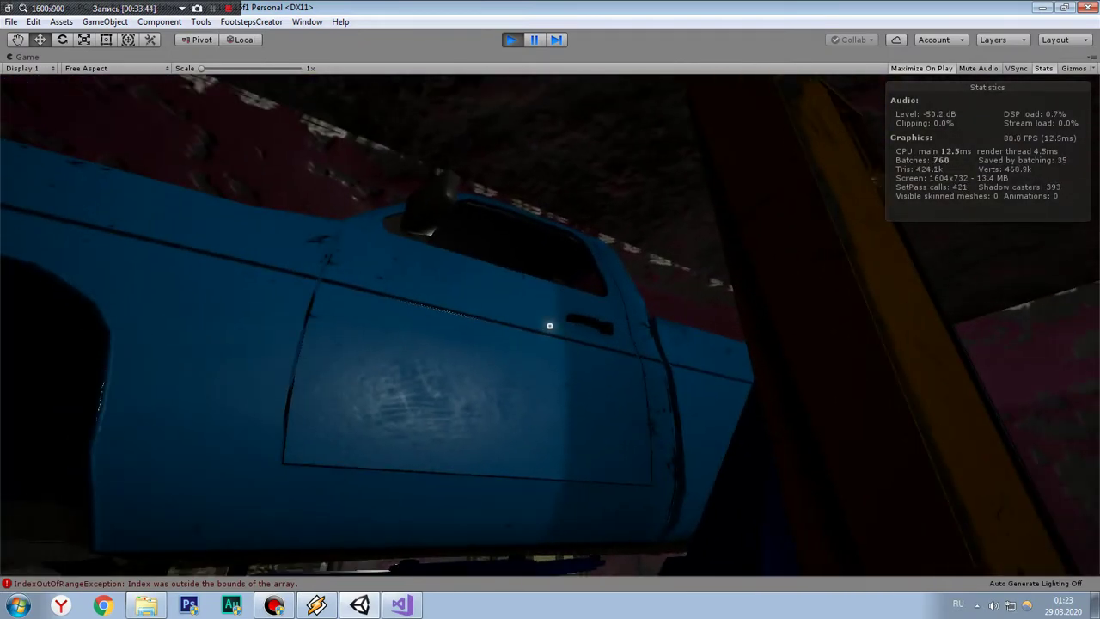
key(w)
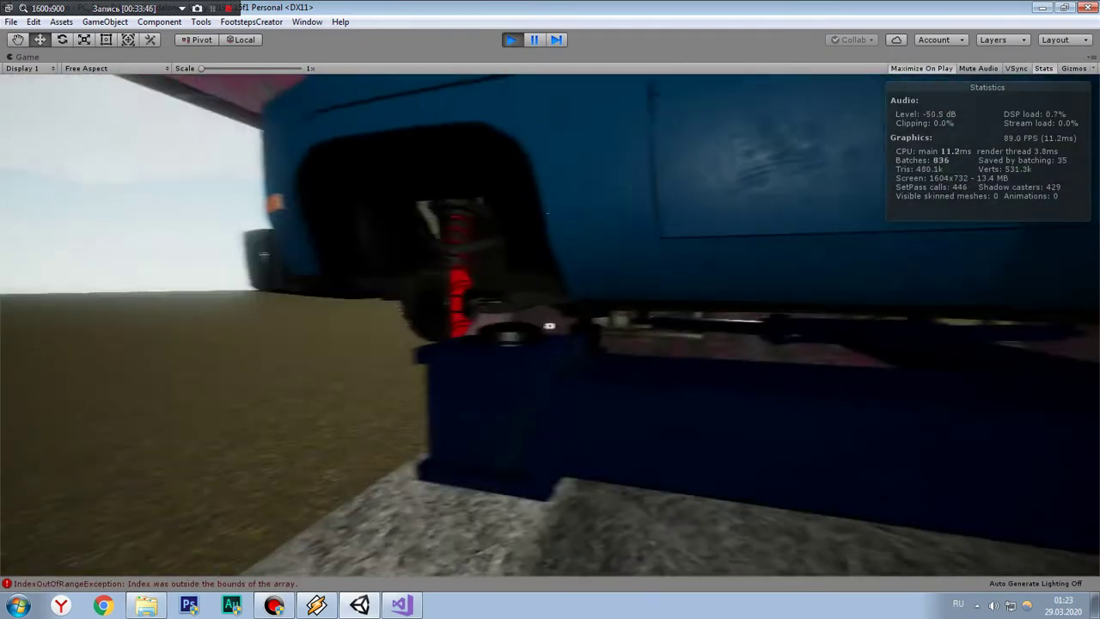
key(w)
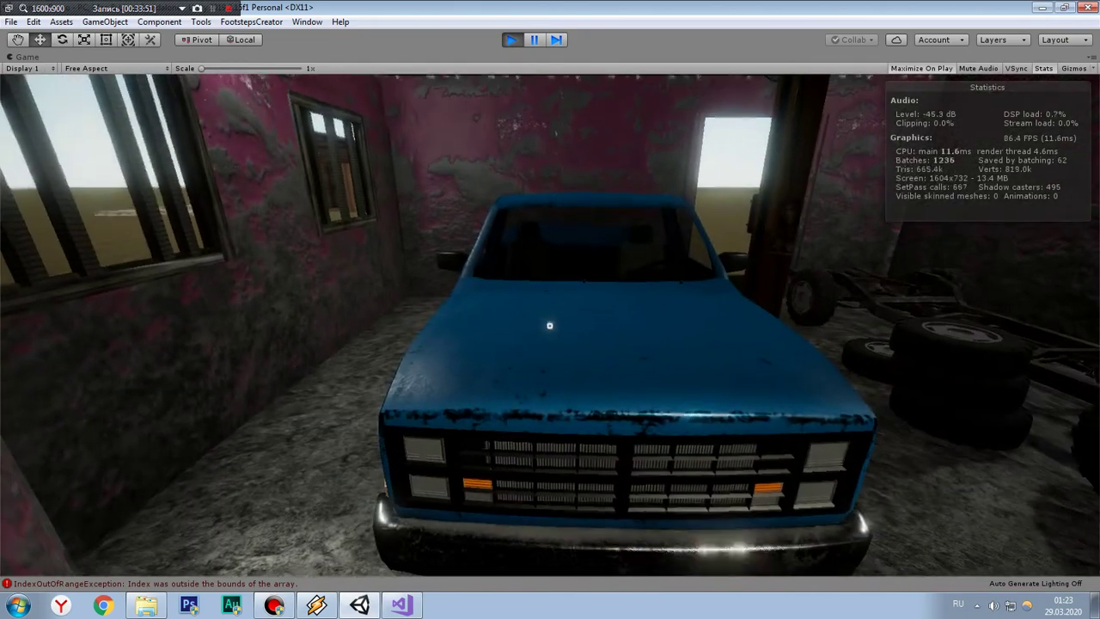
key(w)
key(e)
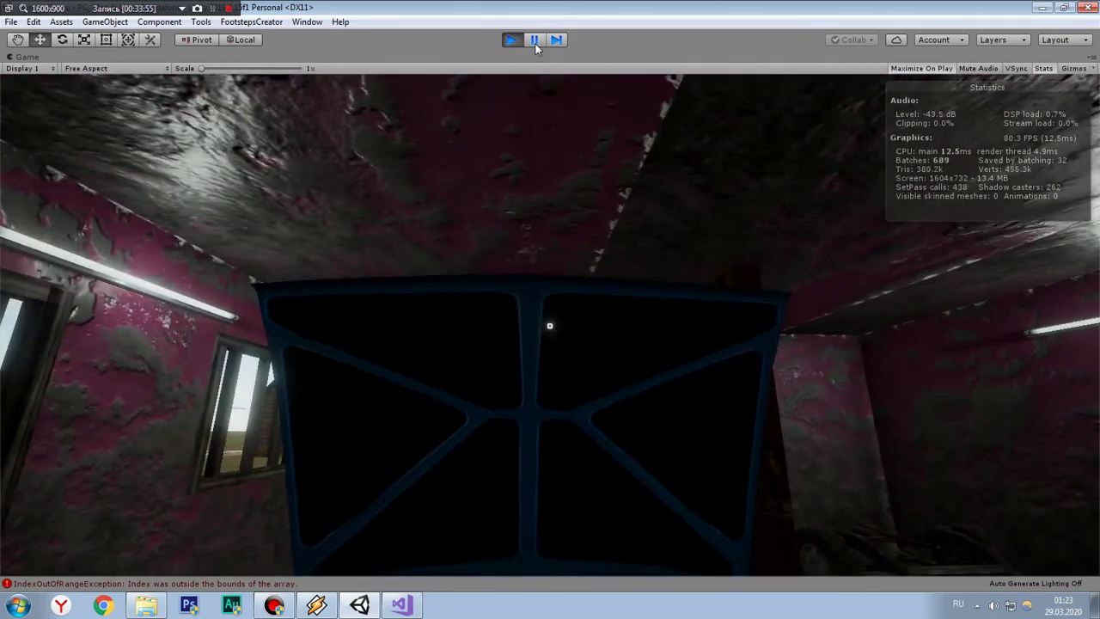
click(534, 41)
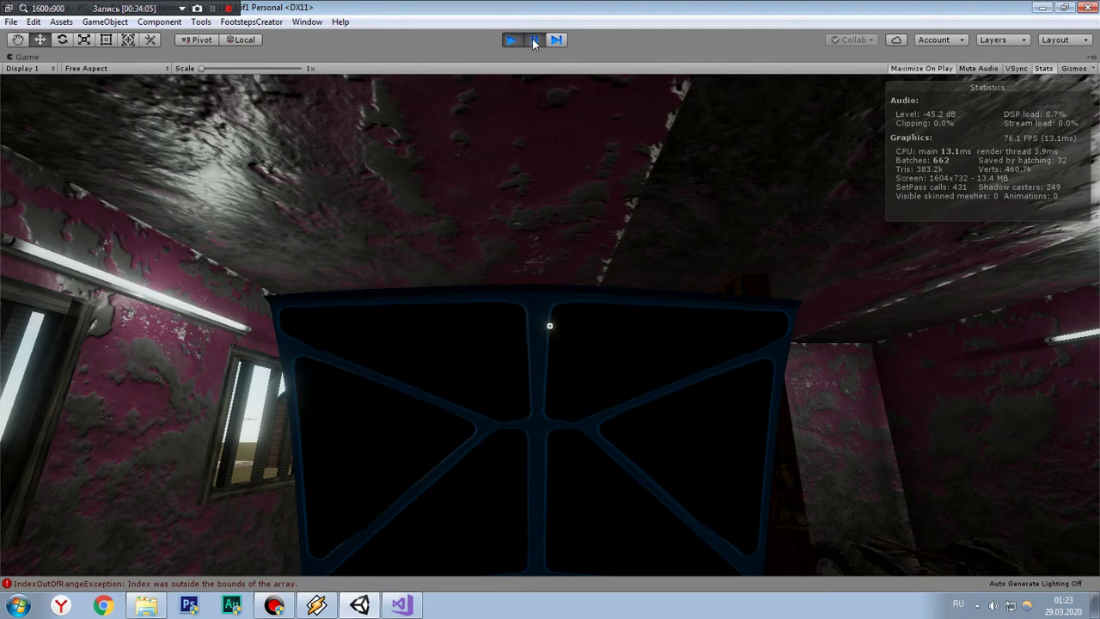
Step: Raise the hood's sound volume to 1 and switch to the Project panel
click(533, 40)
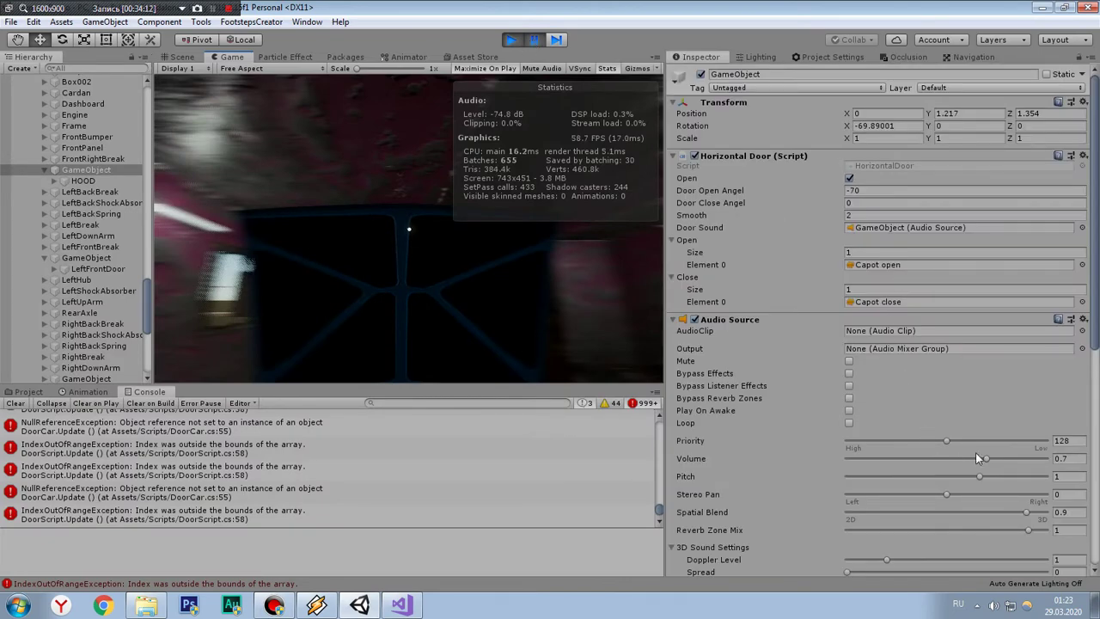
drag(989, 460, 1068, 460)
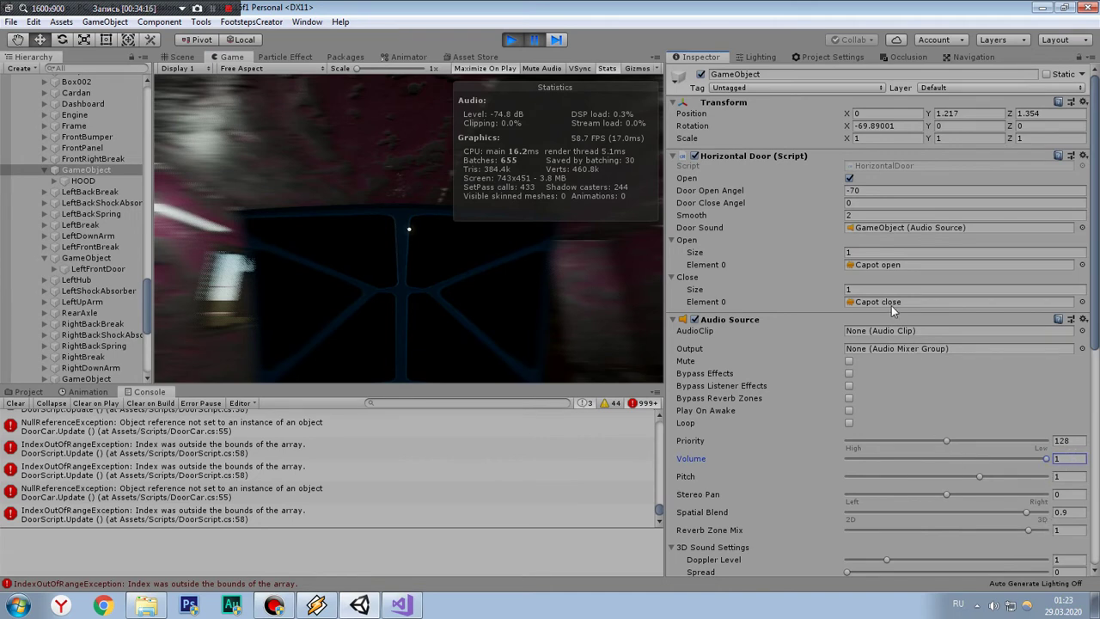
click(898, 264)
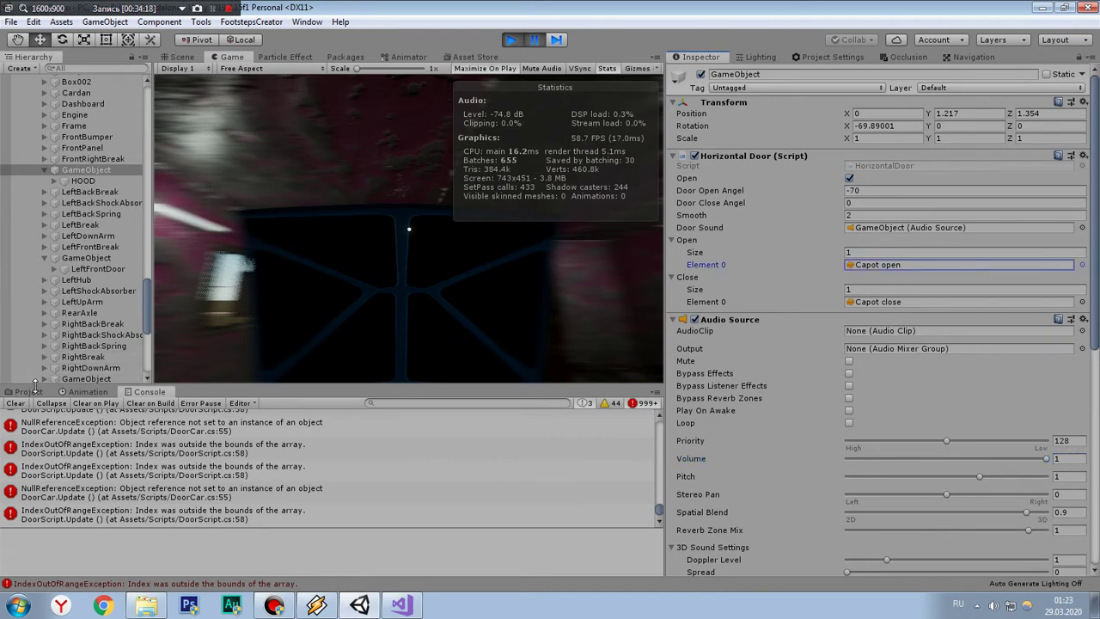
Step: Ping Capot open in Assets/Sounds, preview Capot close, and reselect the hood's door-script object
click(34, 394)
click(880, 266)
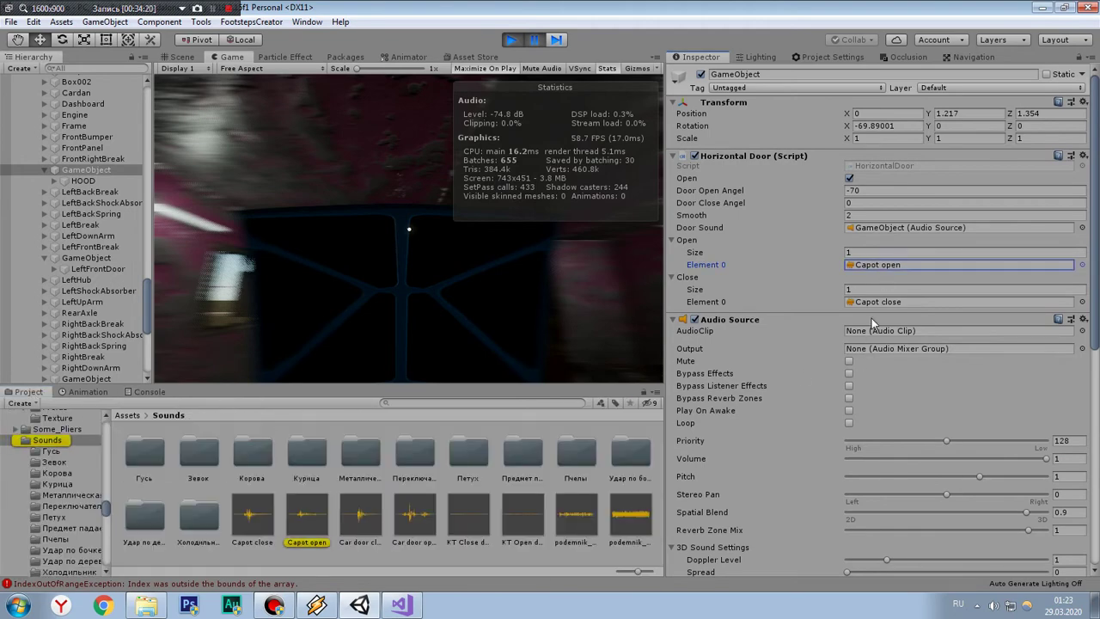
double_click(878, 303)
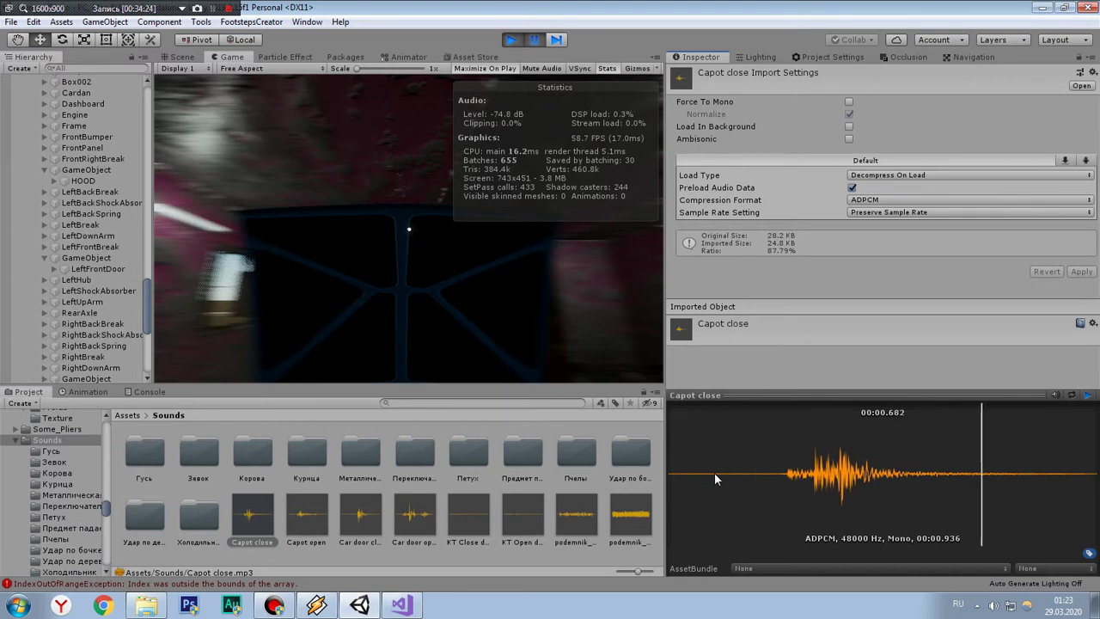
click(655, 479)
click(108, 179)
click(110, 171)
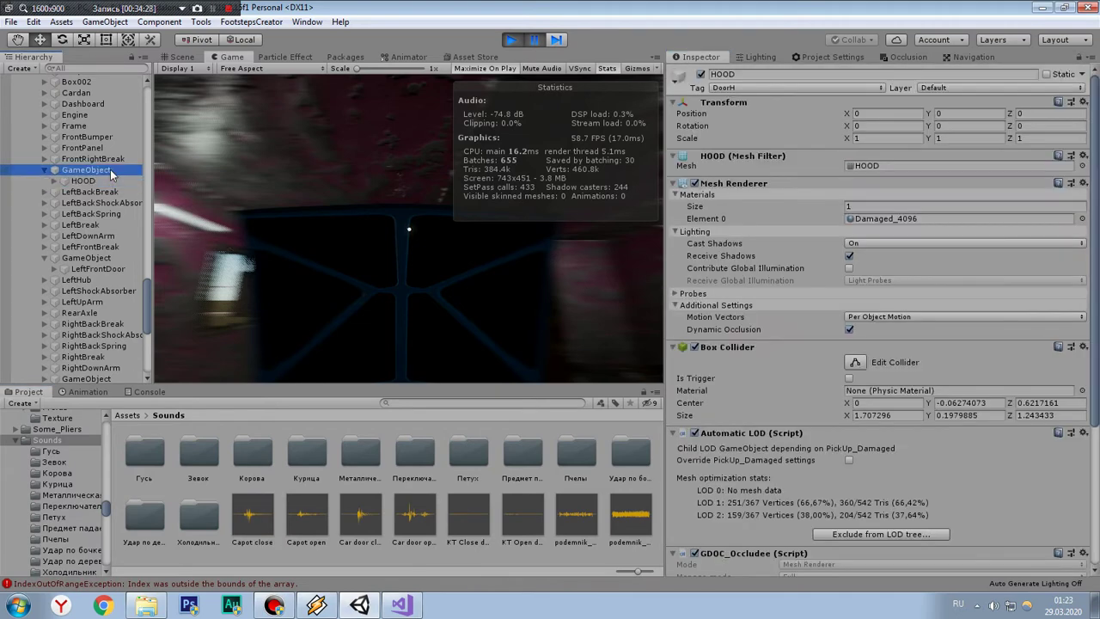
Step: Close the car hood in play, walk into the house to the fridge, pause, and return to the Scene view
click(503, 90)
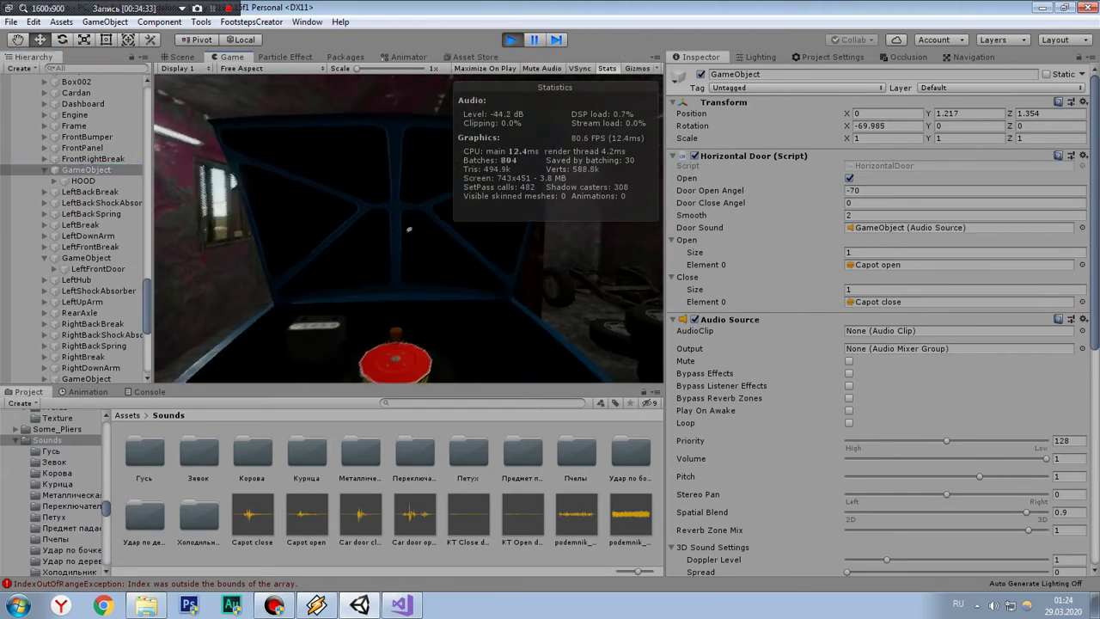
key(e)
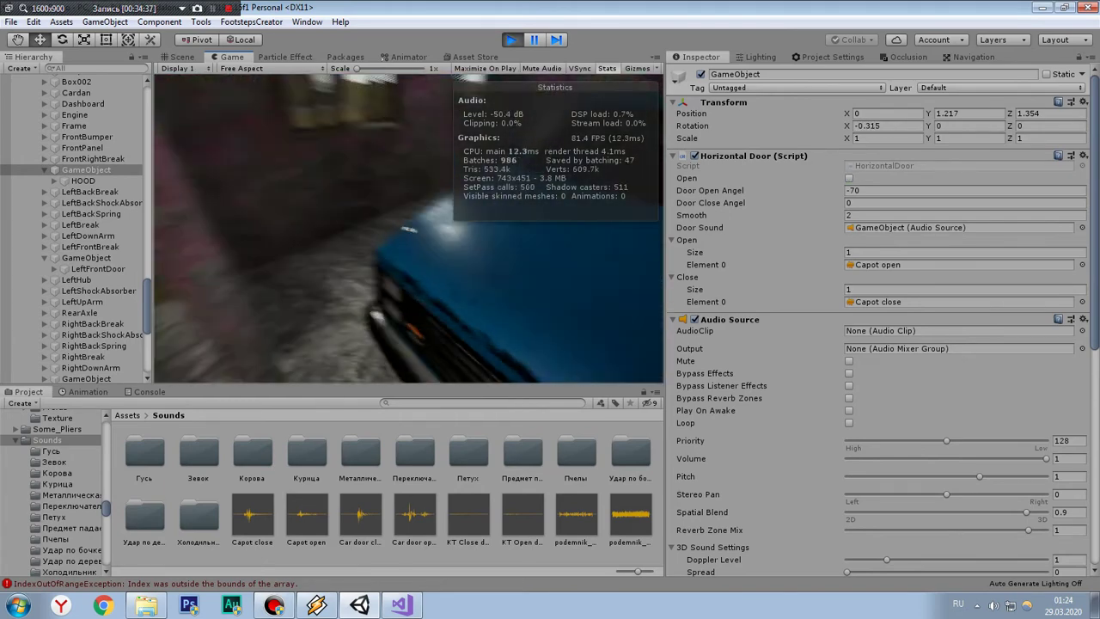
key(w)
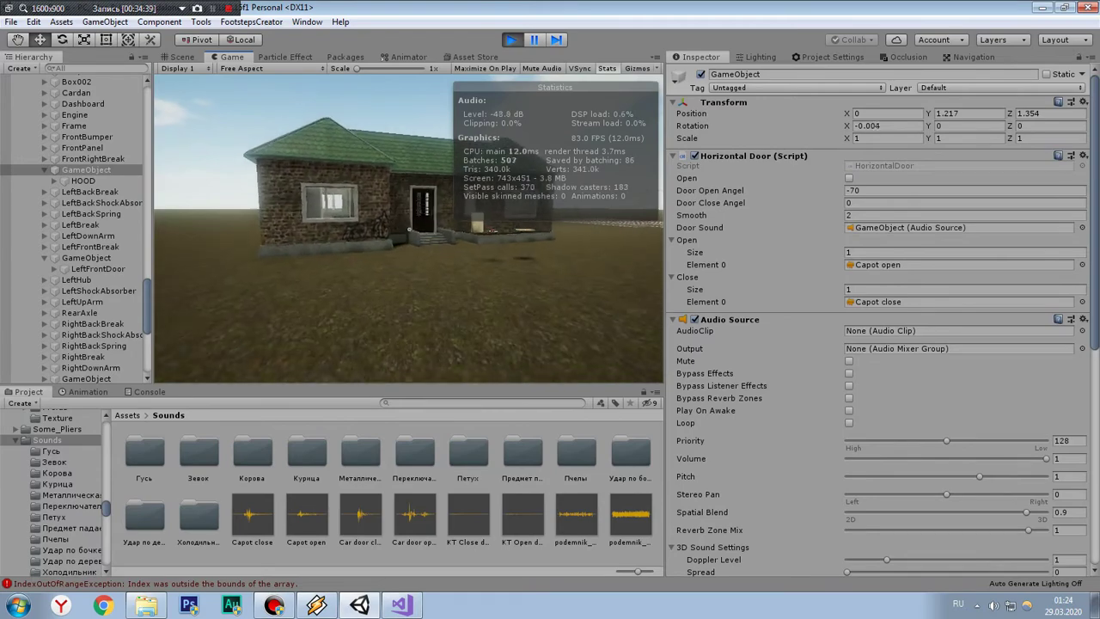
key(w)
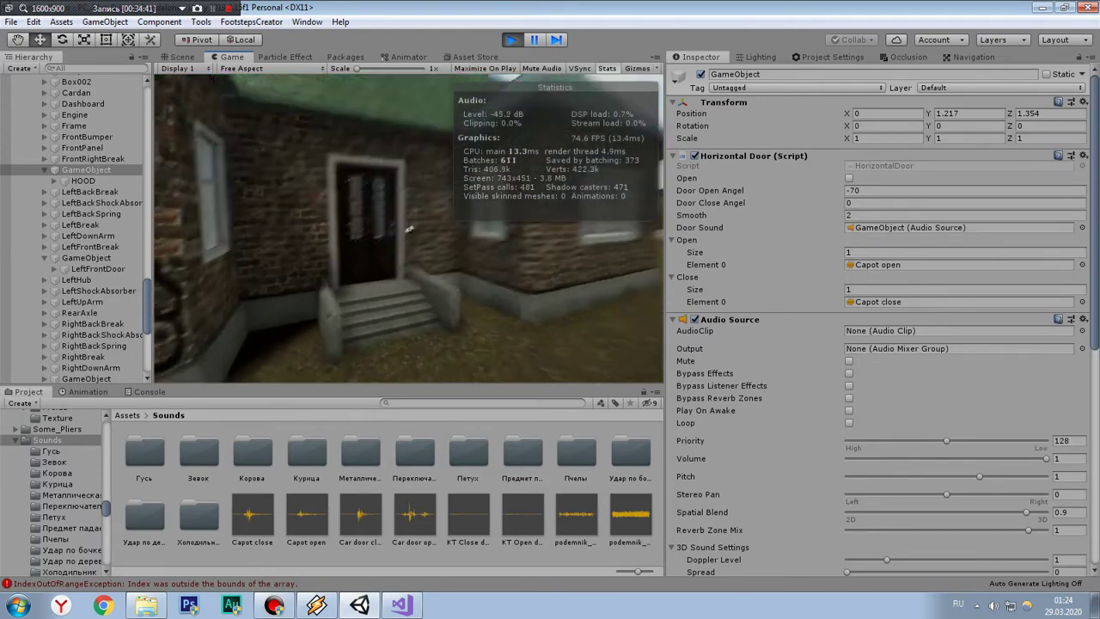
key(w)
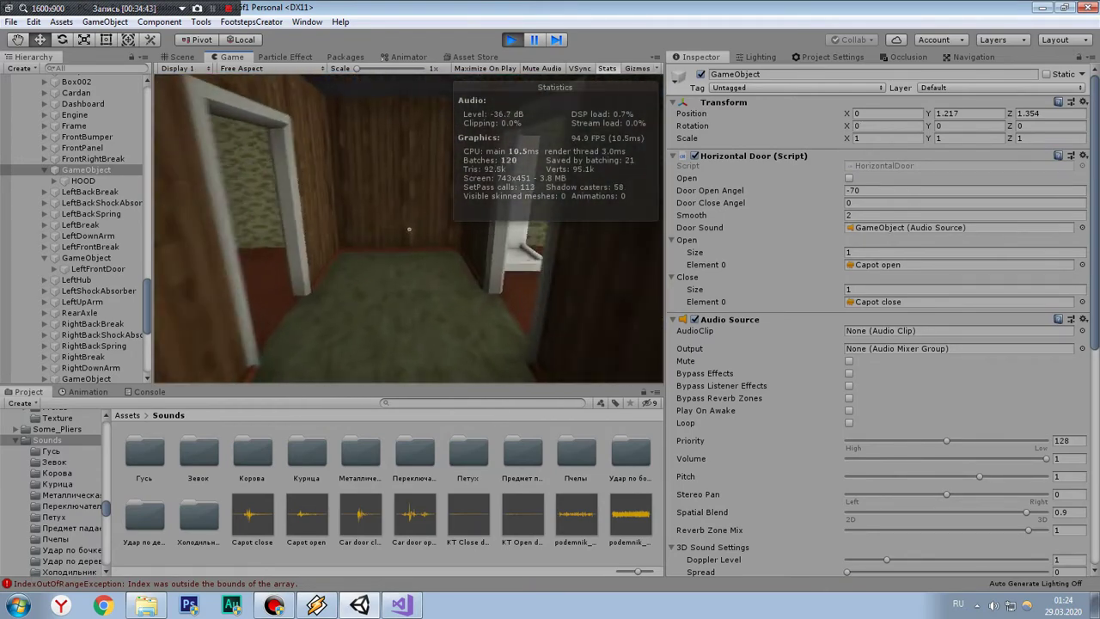
key(w)
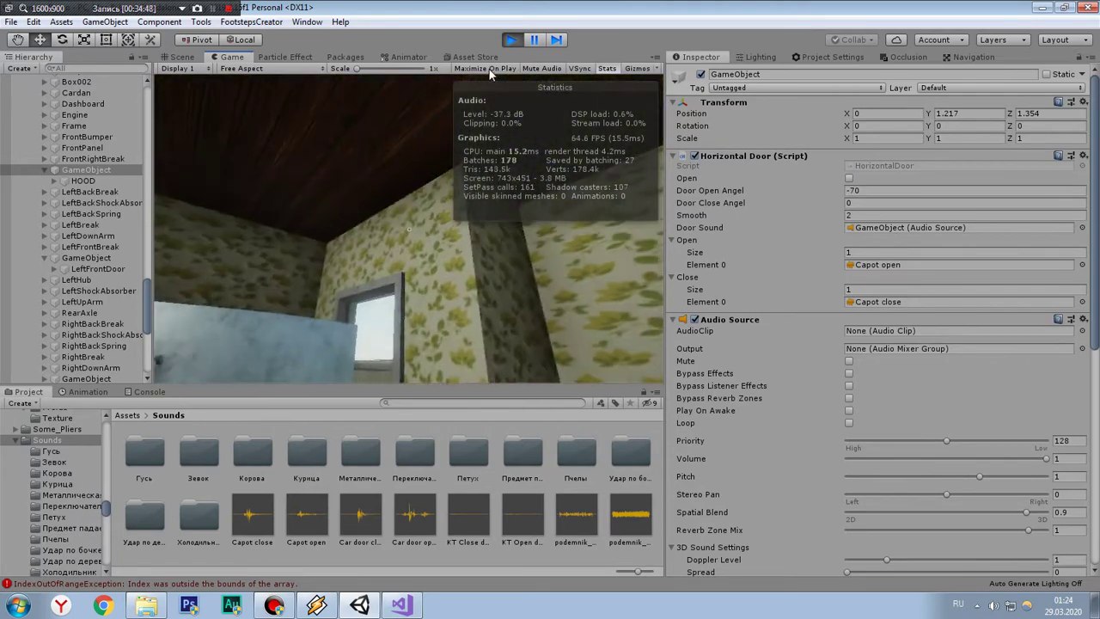
click(533, 43)
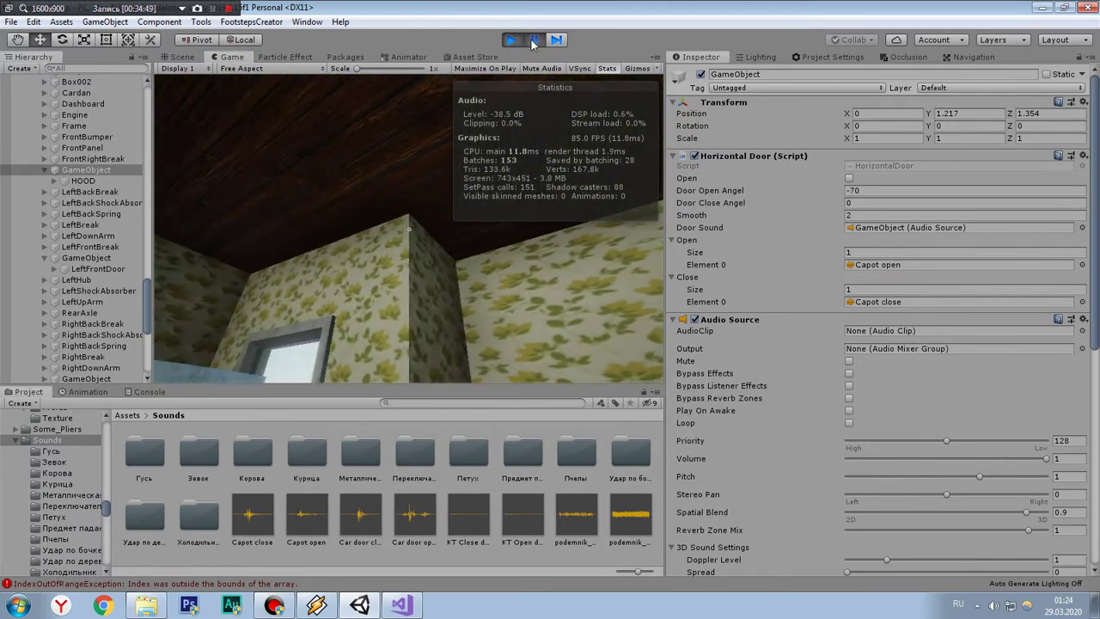
click(181, 57)
Step: Set the first fridge door's Audio Source clip to None
click(488, 229)
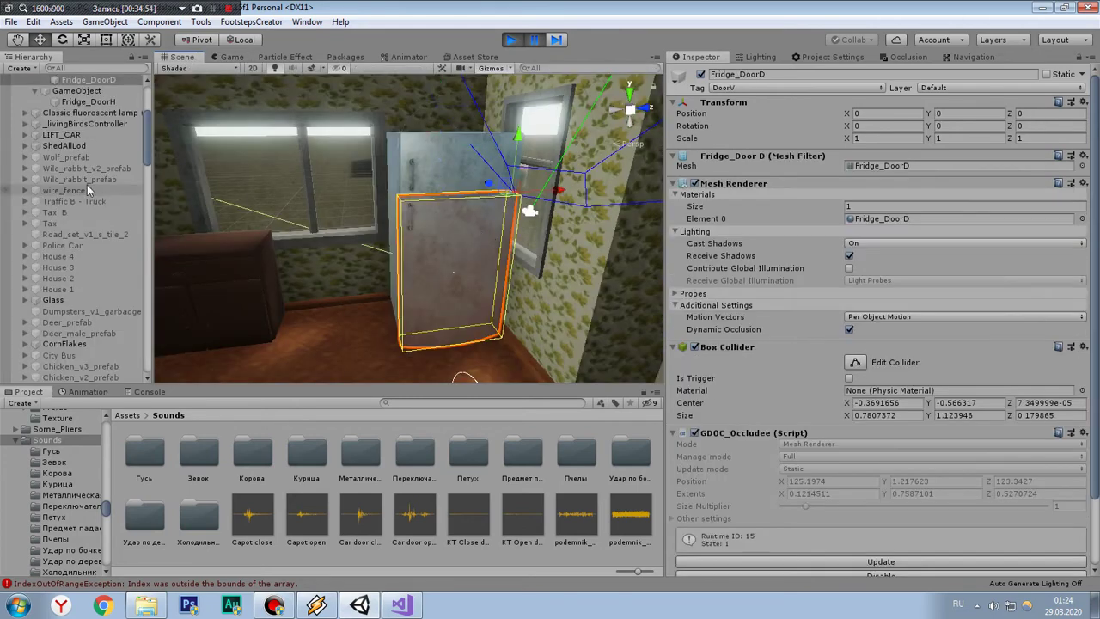
click(103, 95)
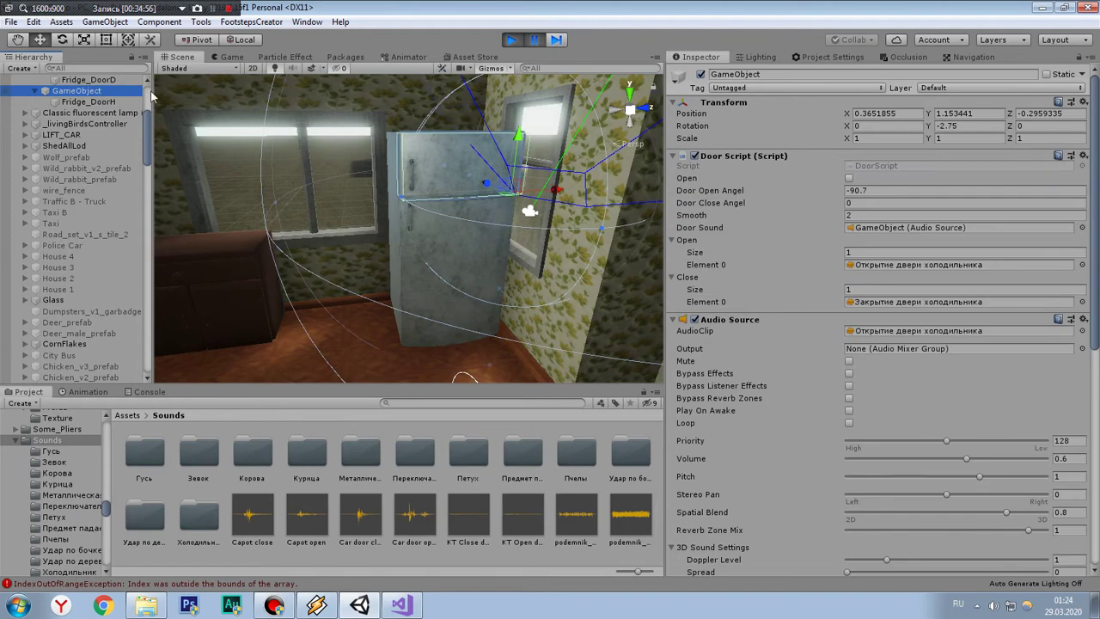
click(1083, 331)
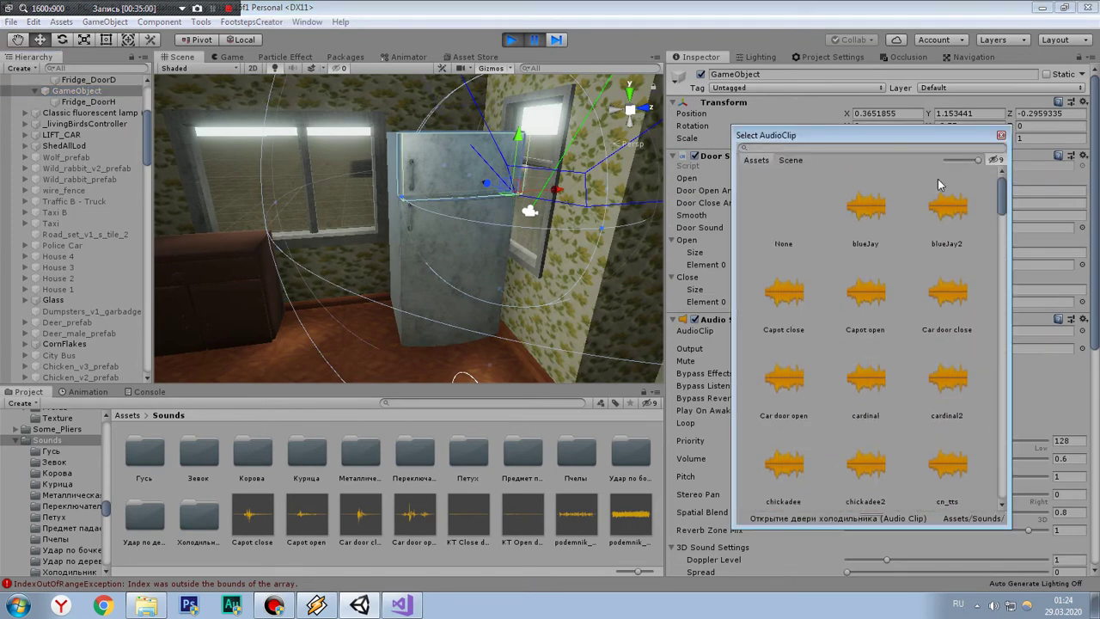
click(1001, 135)
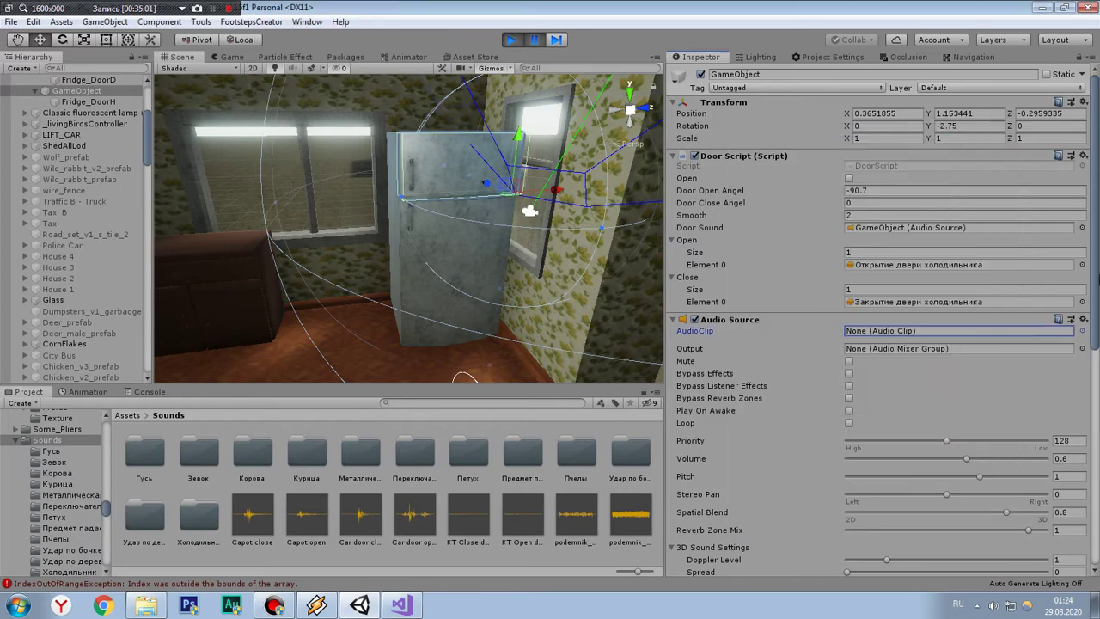
scroll(877, 386, down, 3)
scroll(877, 387, up, 3)
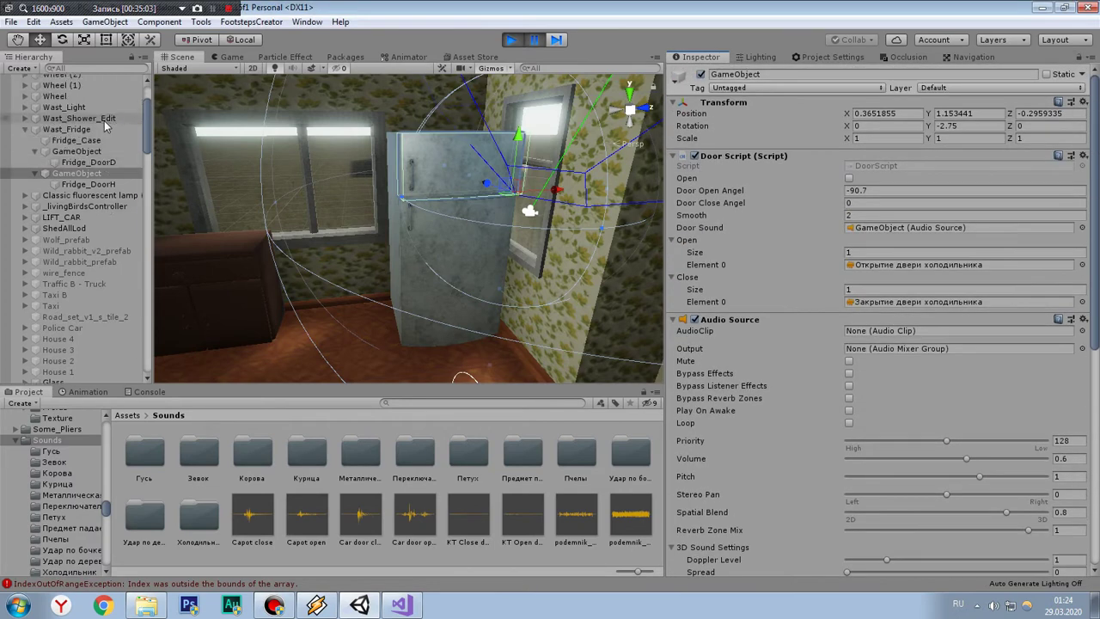
scroll(92, 153, up, 3)
Step: Clear the other fridge door's Audio Source clip to None, then resume and open the fridge door
click(92, 153)
click(1083, 330)
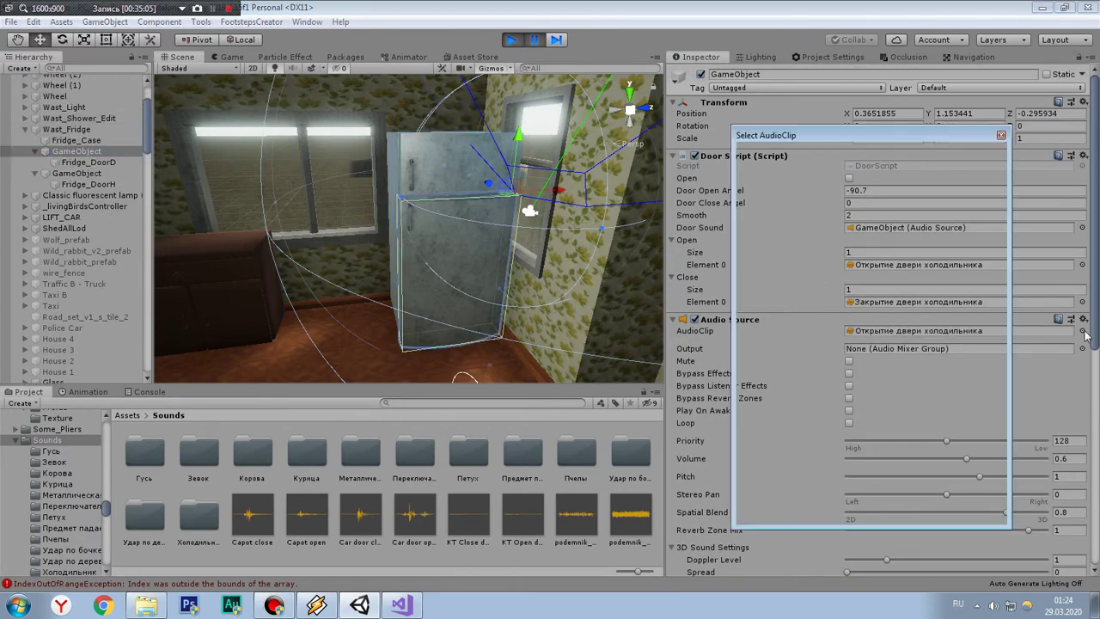
drag(1000, 438, 1000, 185)
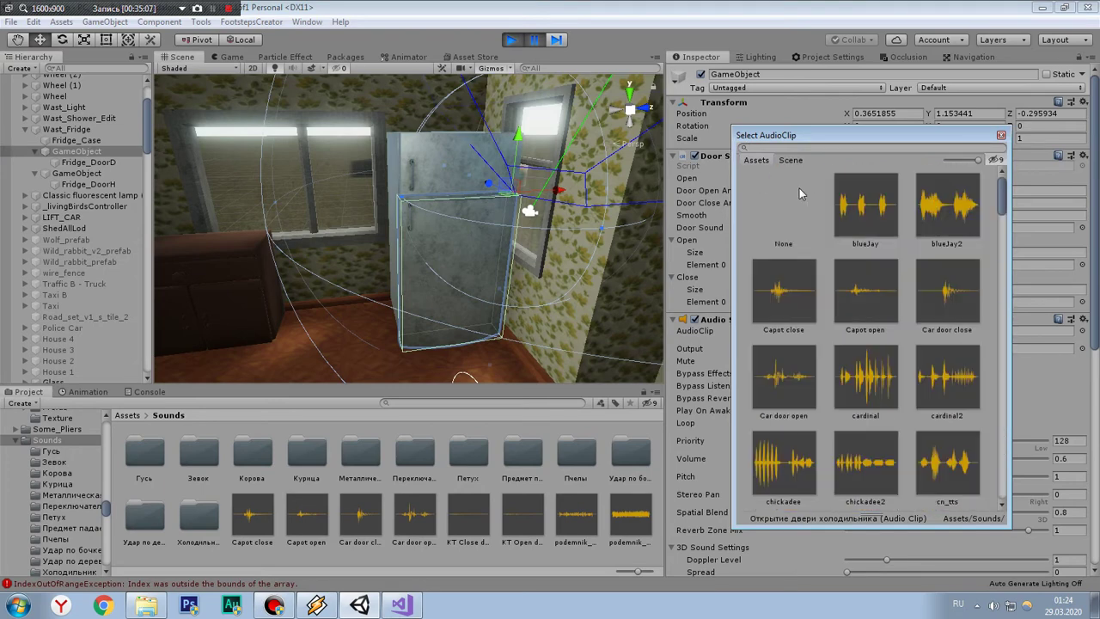
click(1001, 136)
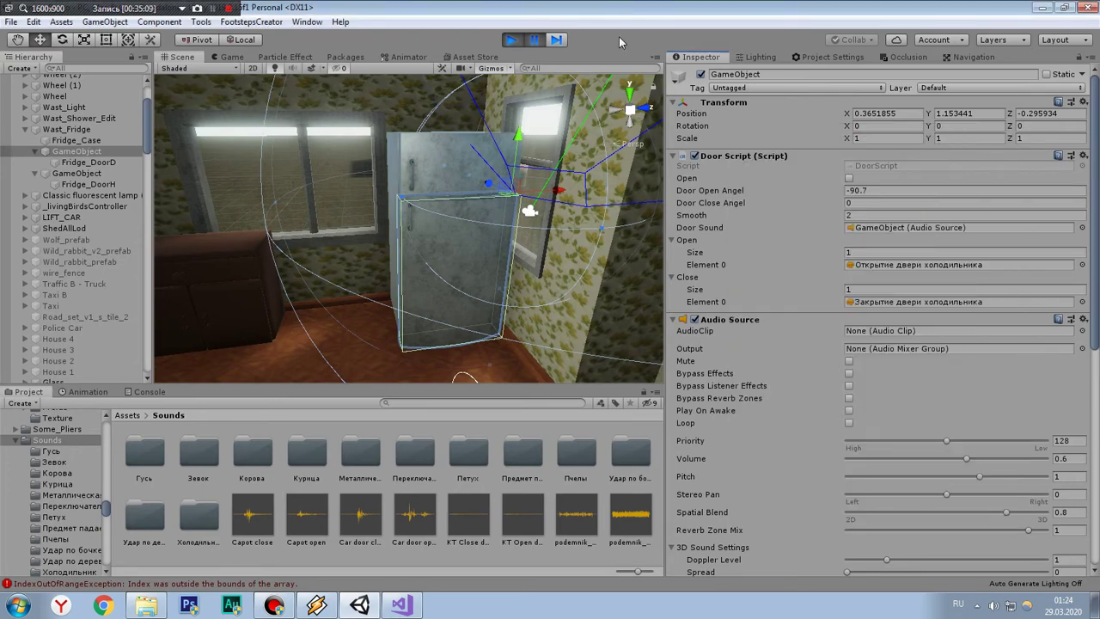
click(534, 40)
key(e)
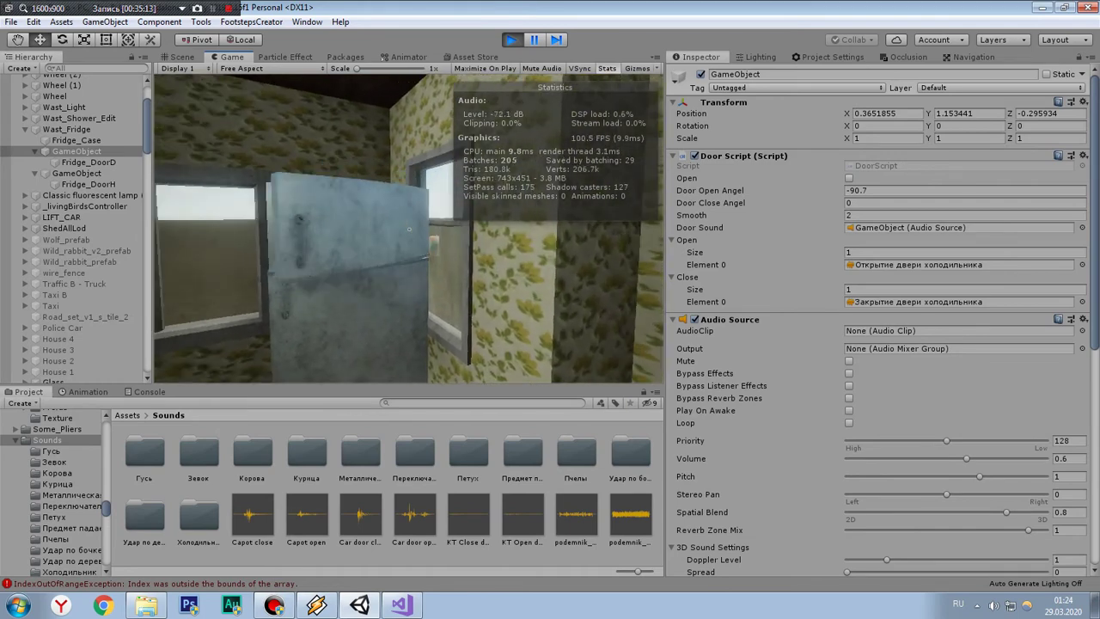
Step: Toggle the fridge door open and shut several times, then stop Play mode
key(e)
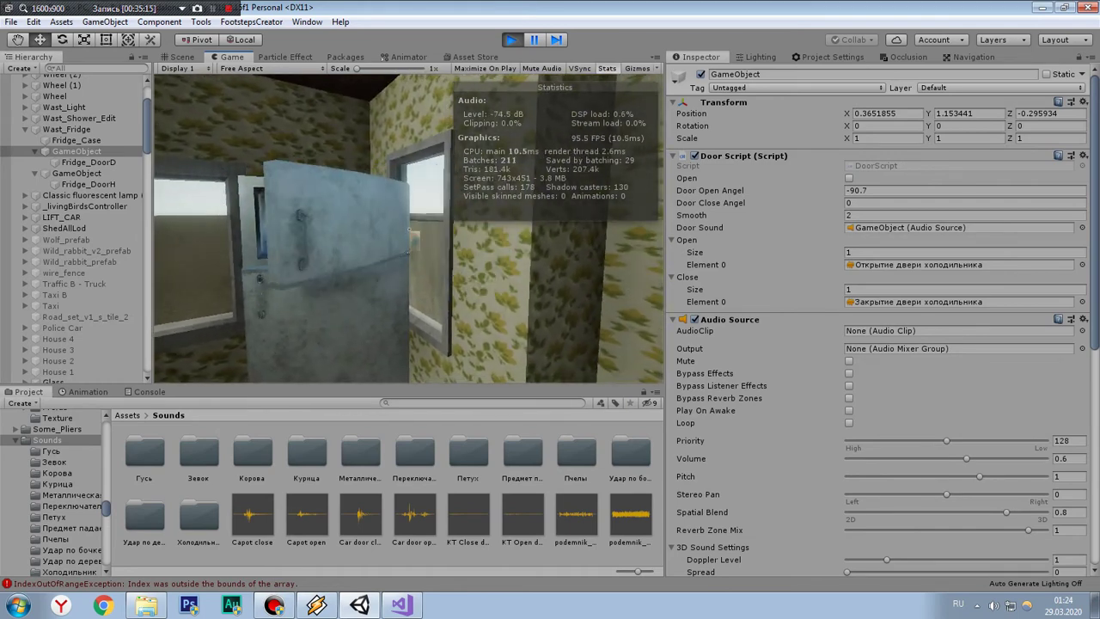
key(e)
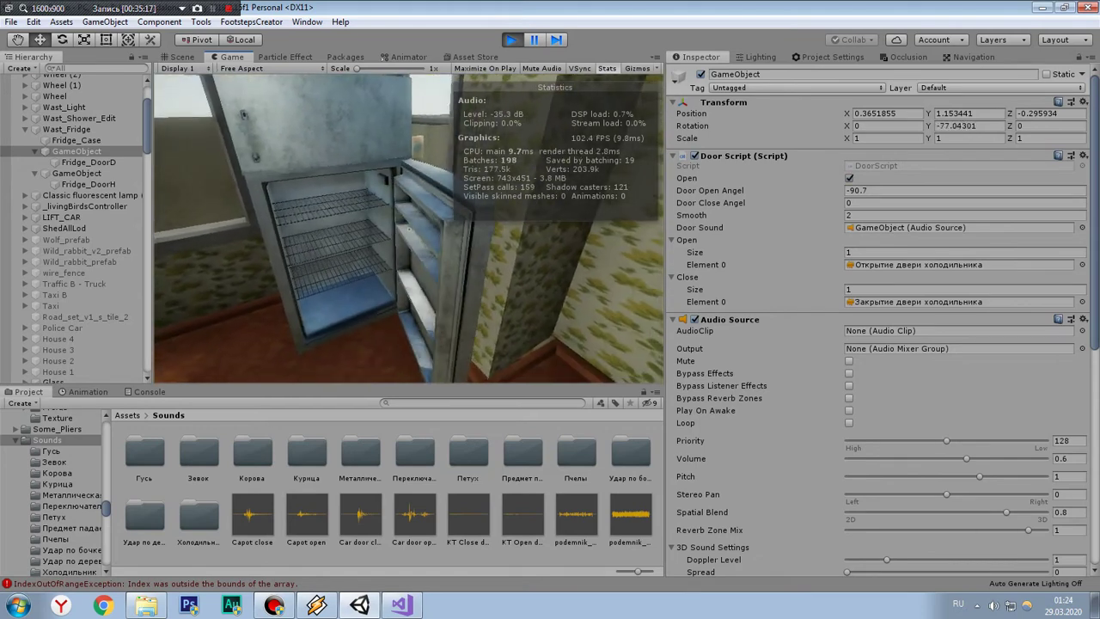
key(e)
key(e)
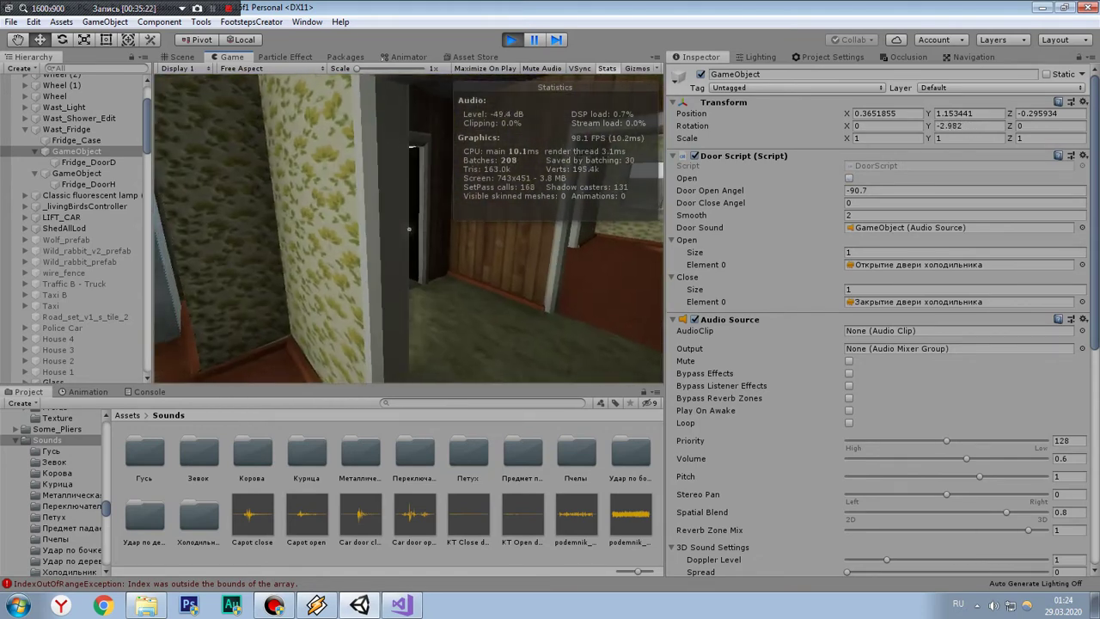
key(w)
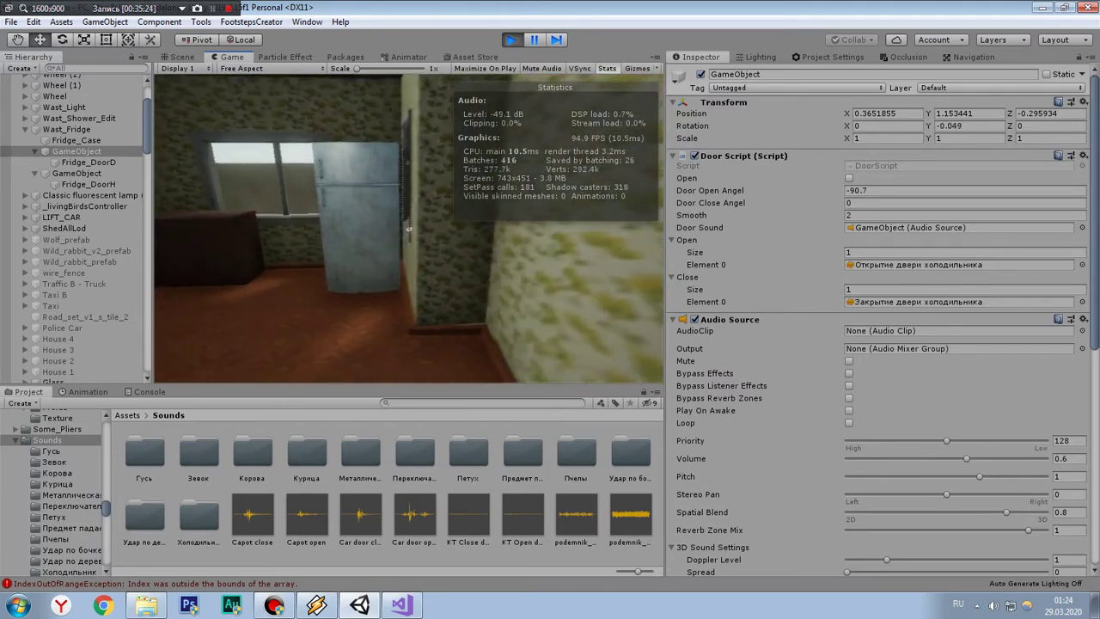
key(w)
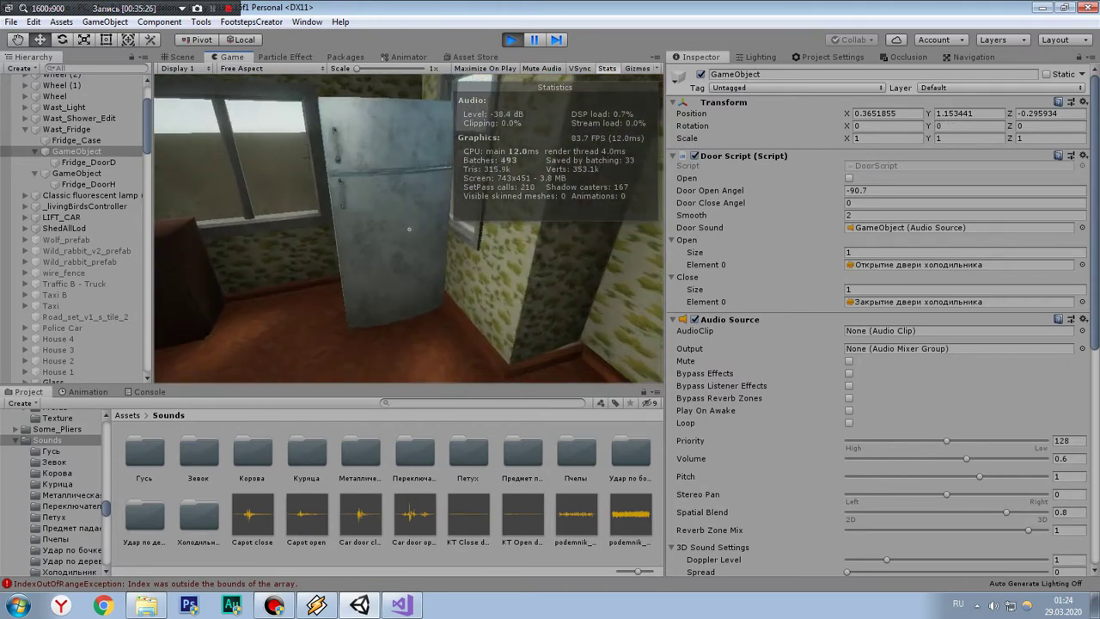
key(w)
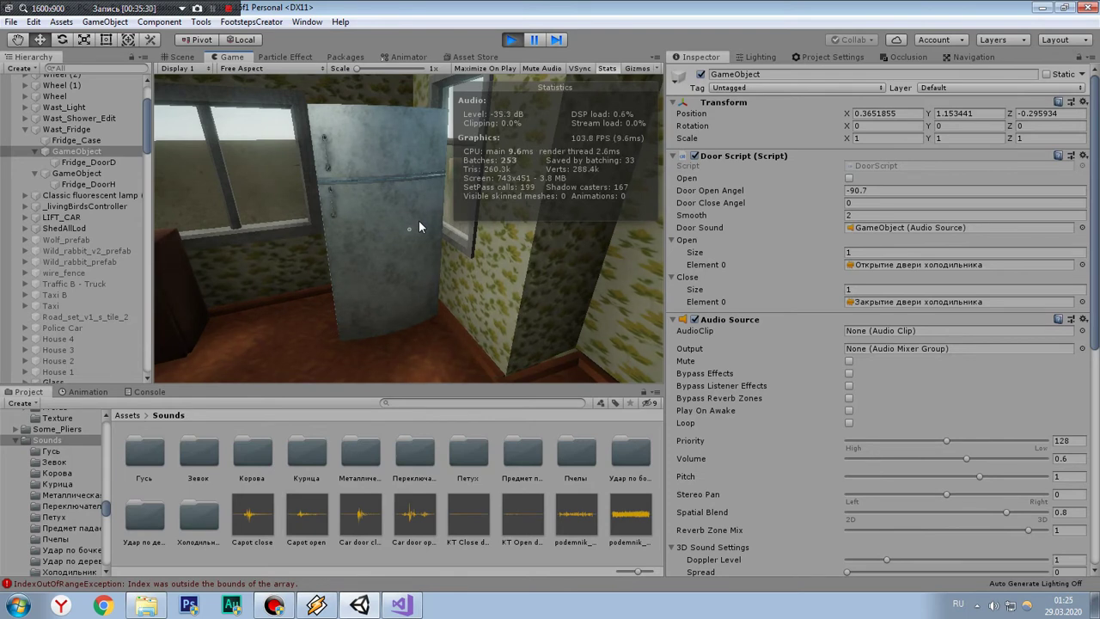
click(420, 226)
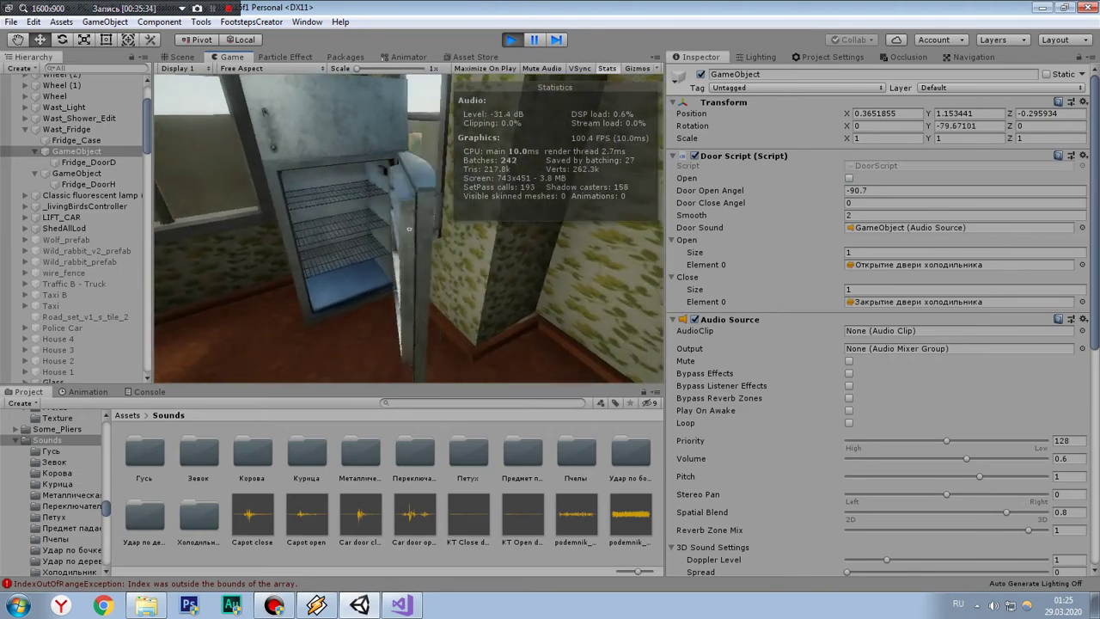
click(409, 229)
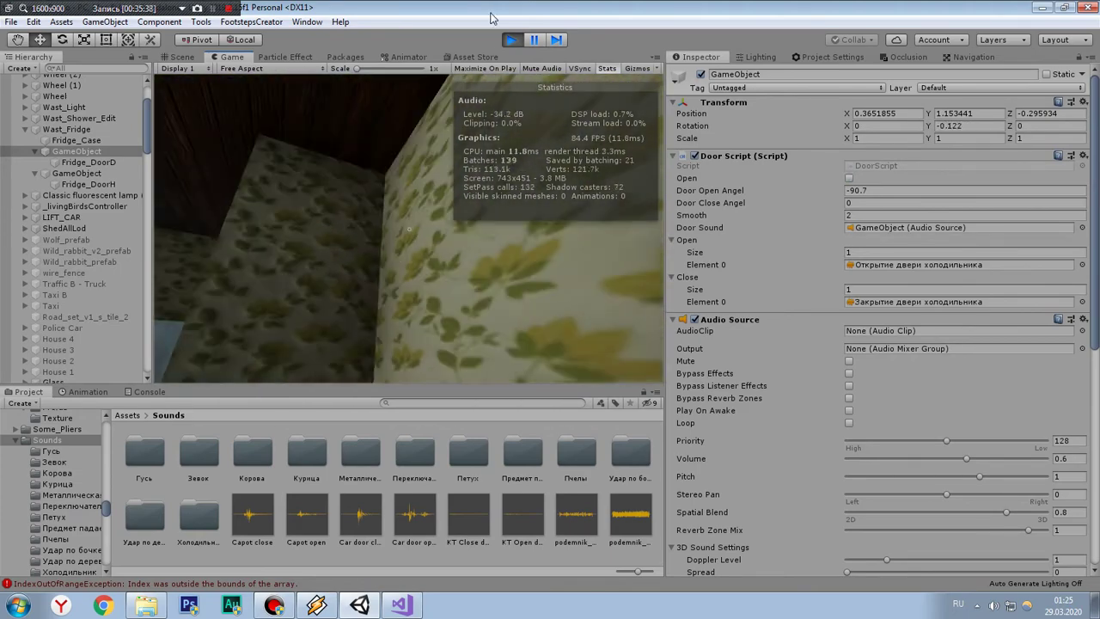
click(510, 39)
Step: Declare 'public bool aud1o;' on a new line below the Close AudioClip array in DoorScript.cs
click(404, 607)
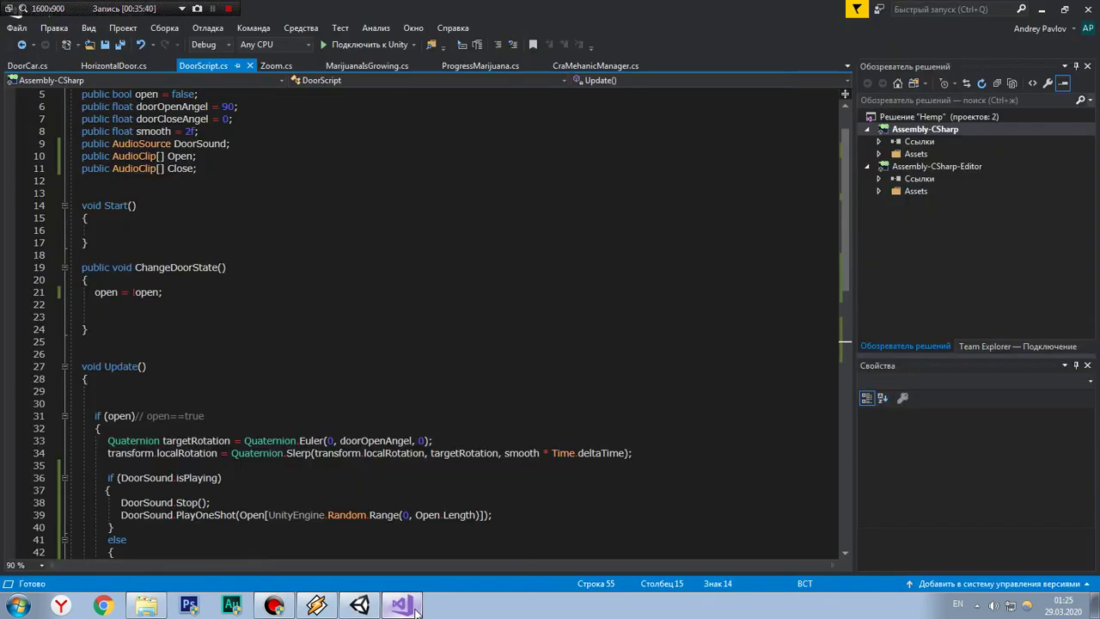
scroll(391, 426, down, 7)
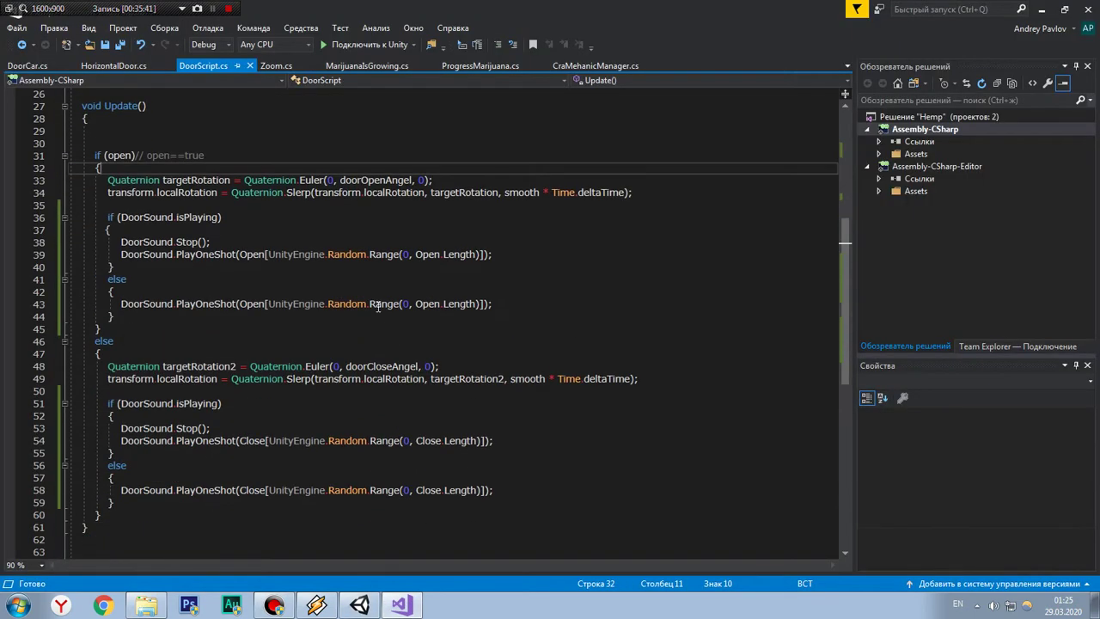
click(377, 307)
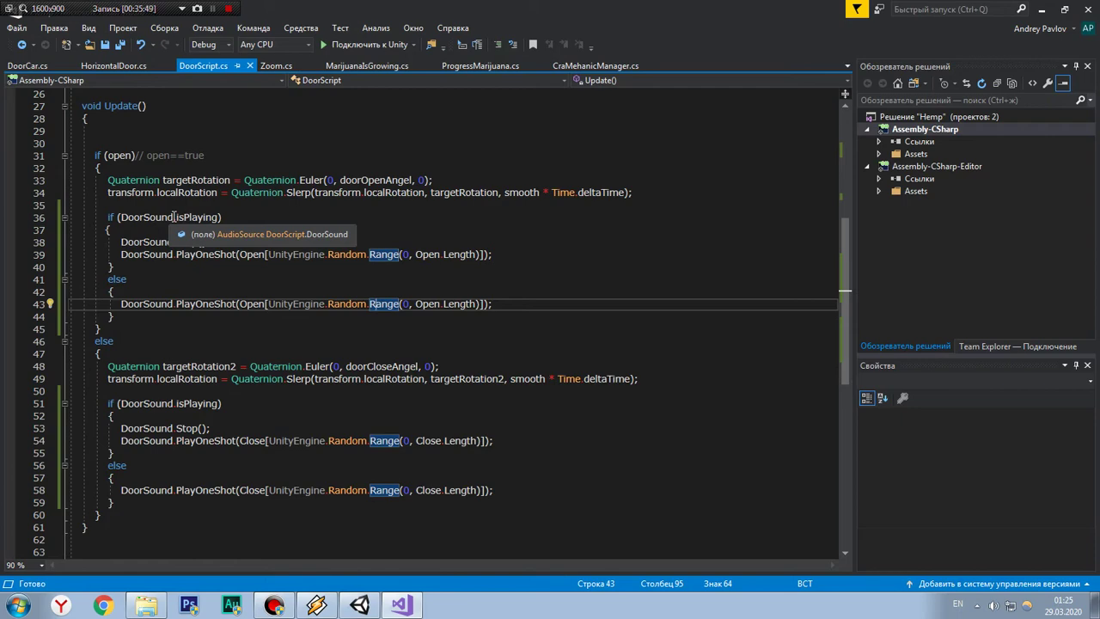
click(252, 218)
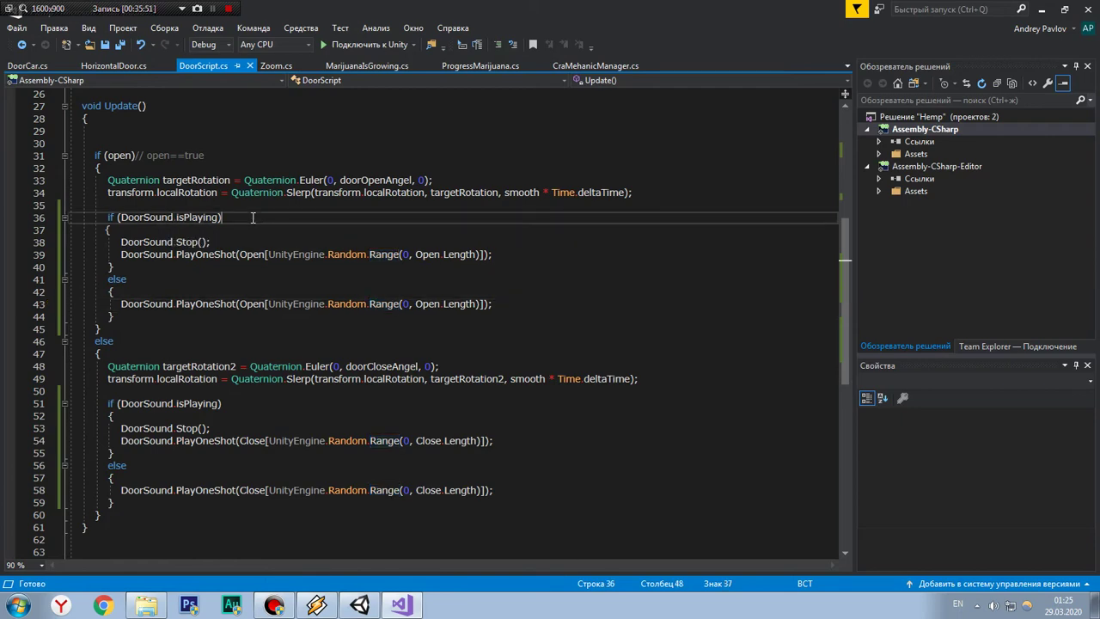
scroll(253, 217, up, 8)
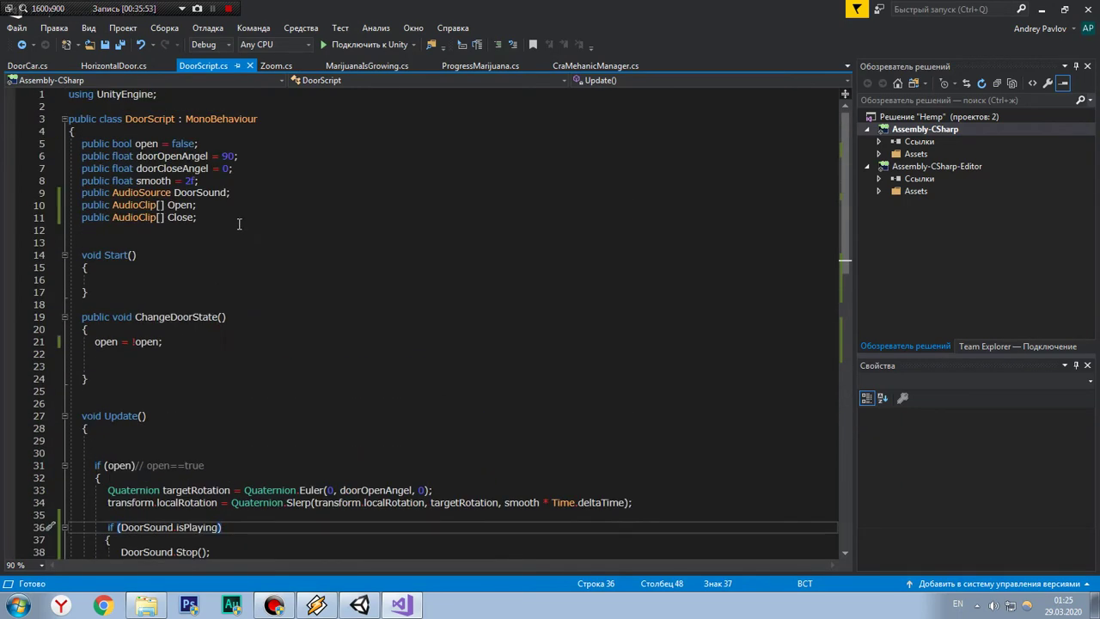
click(213, 213)
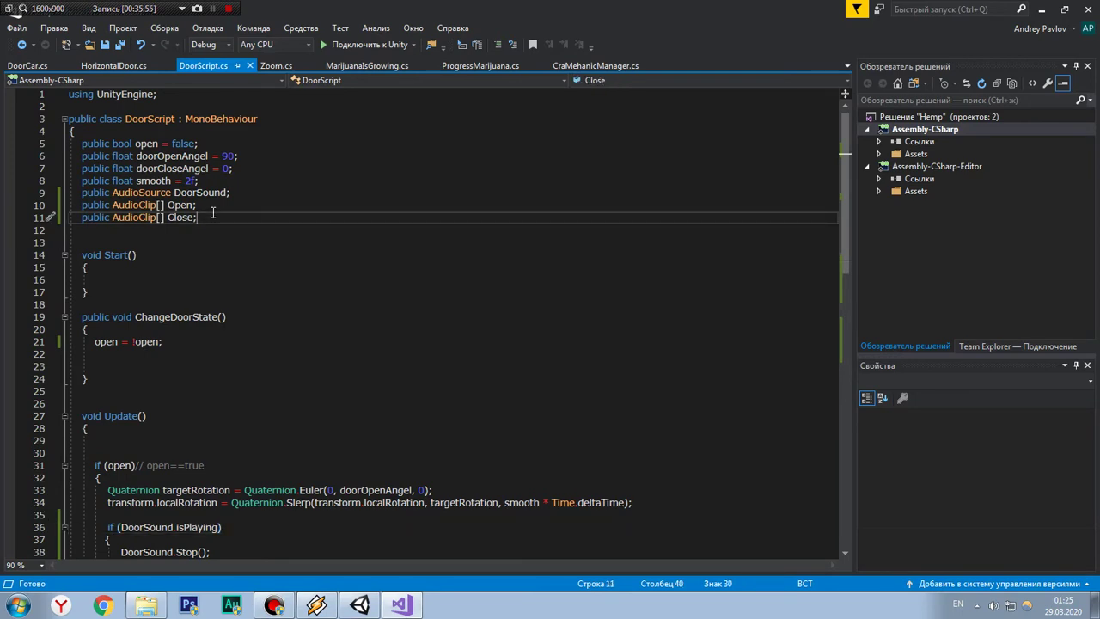
key(Return)
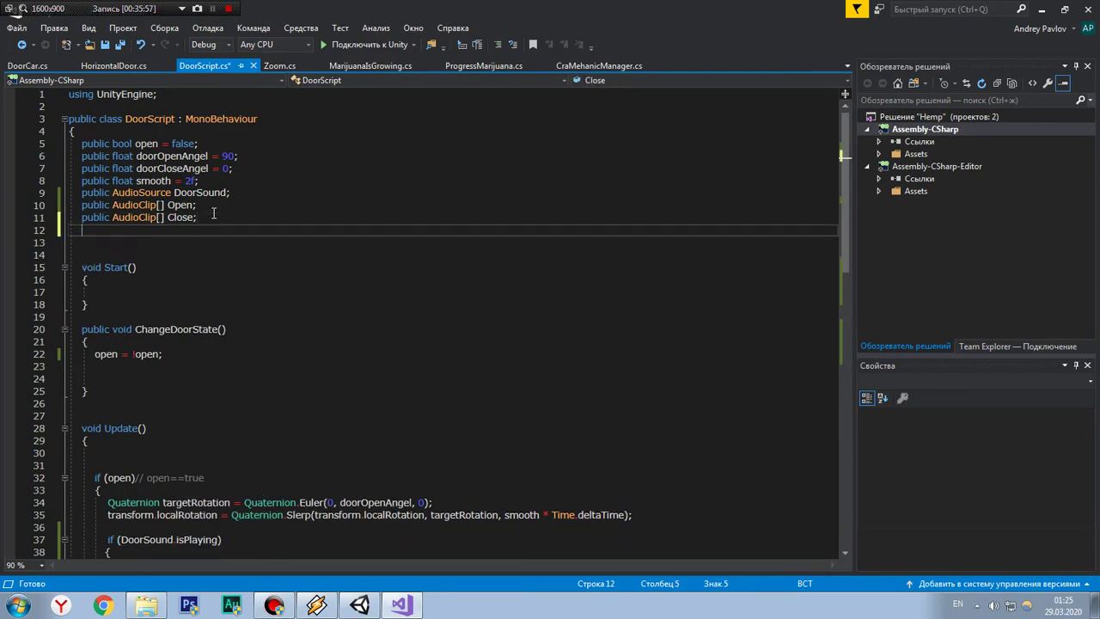
text(public b)
text(ool audio;)
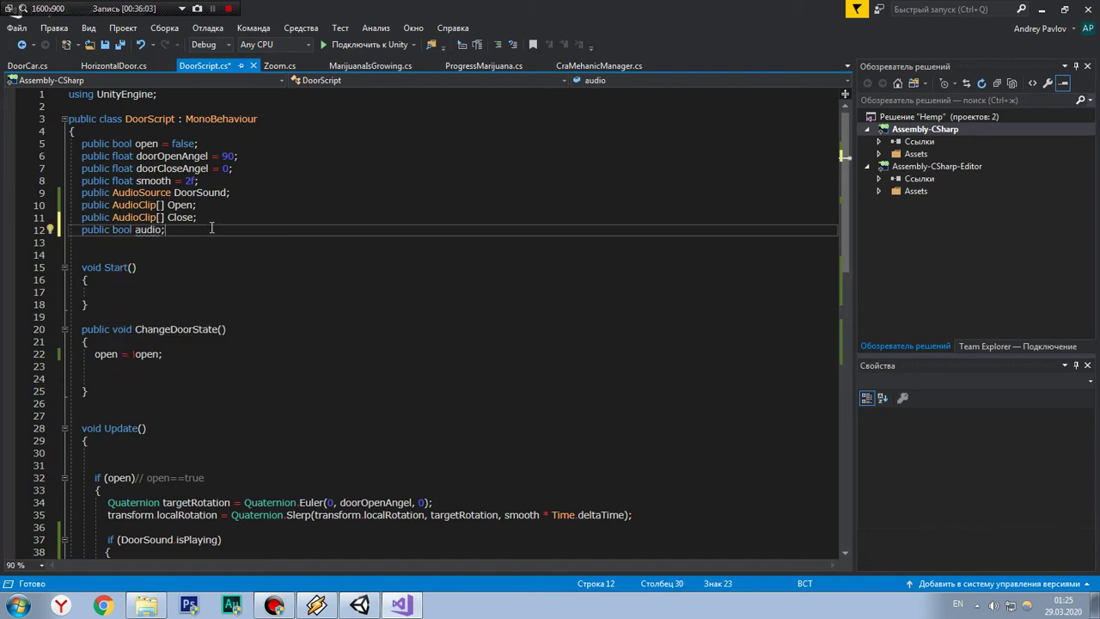
click(135, 229)
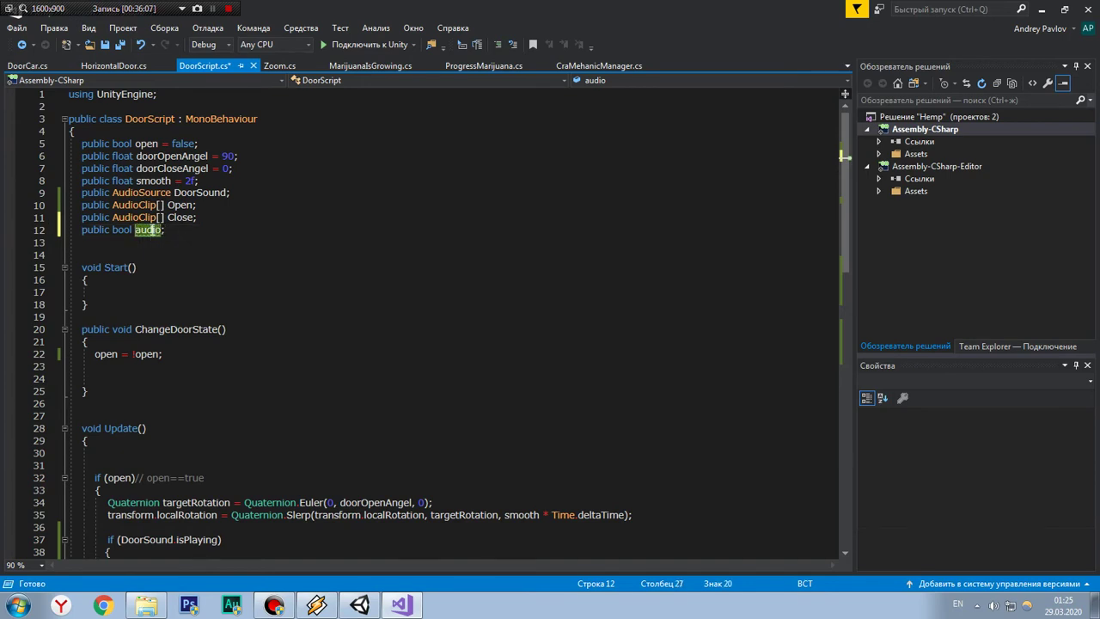
key(Right)
key(Right)
key(Right)
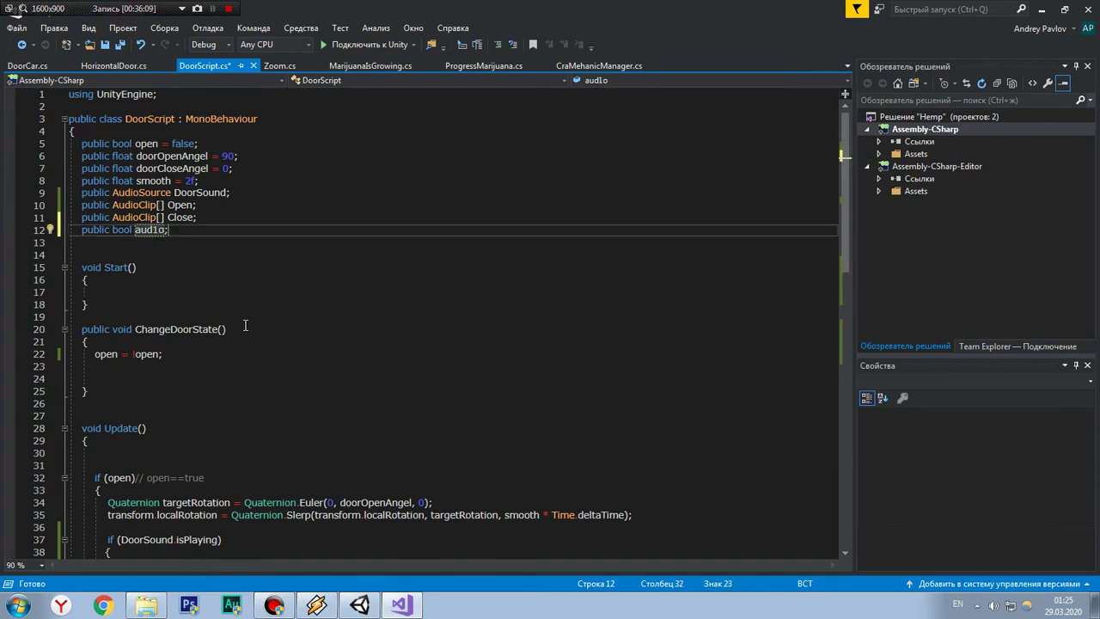
Step: Look over the ChangeDoorState method, then return to the blank line before the open-sound check
click(245, 324)
scroll(245, 325, down, 4)
scroll(207, 293, down, 3)
scroll(157, 256, down, 4)
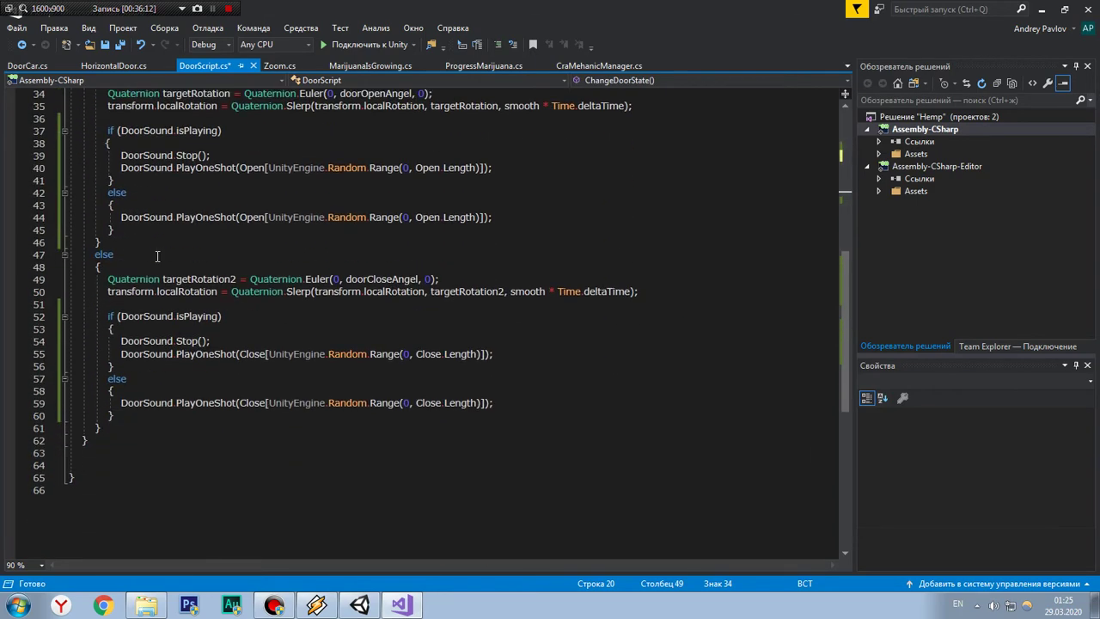
scroll(157, 256, up, 2)
scroll(157, 256, up, 2)
scroll(157, 256, up, 2)
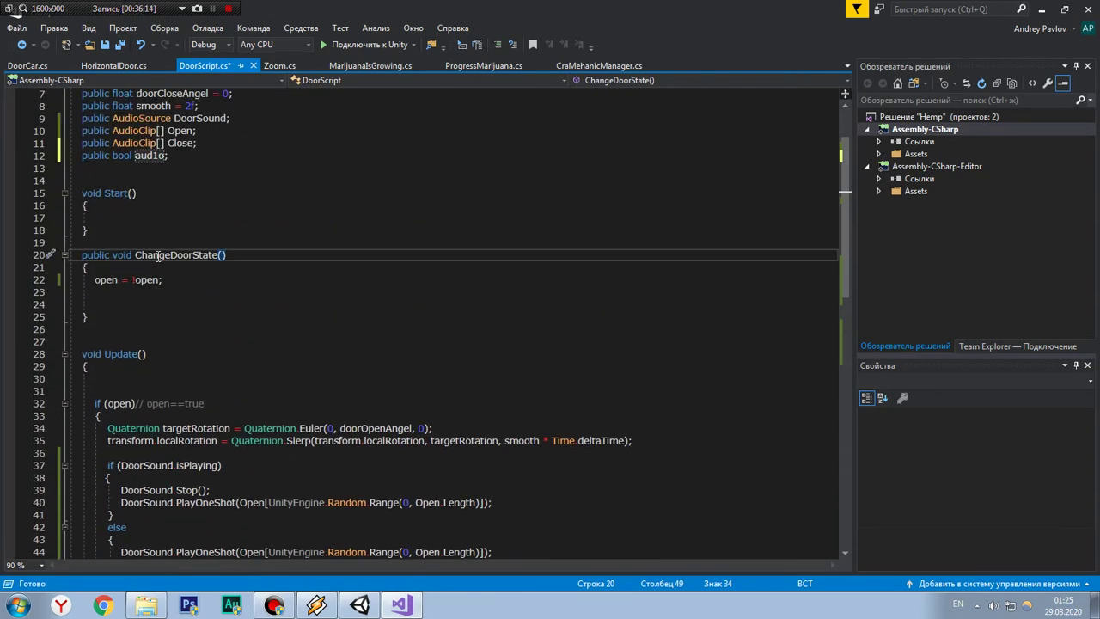
scroll(157, 256, down, 3)
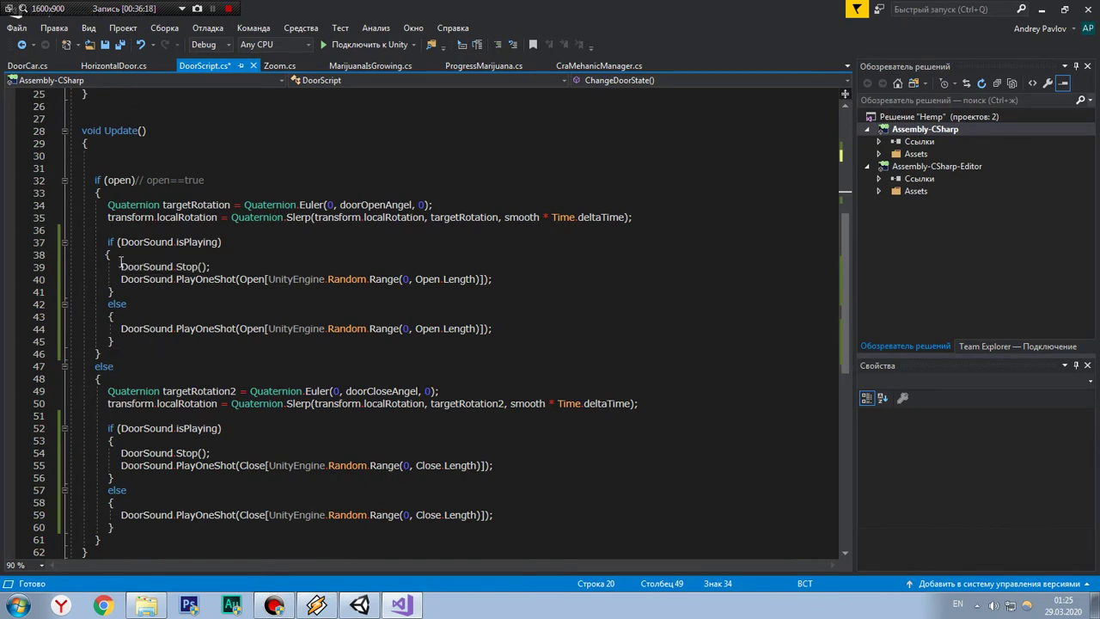
click(128, 229)
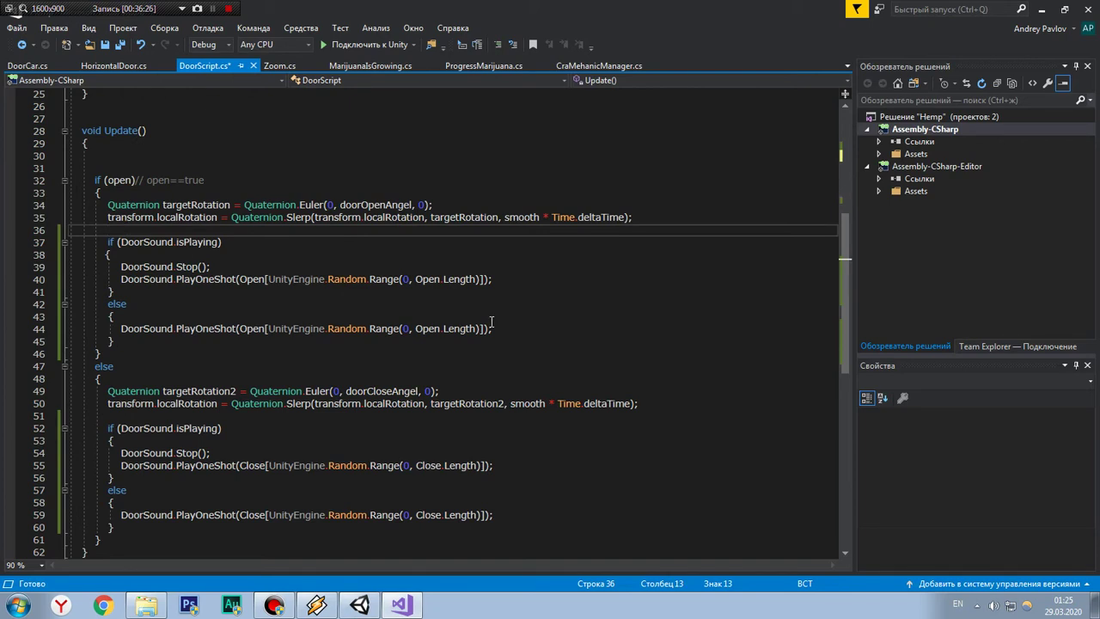
Step: Wrap the Open DoorSound if/else block inside a new if (aud1o) snippet
text(f)
key(Tab)
key(Tab)
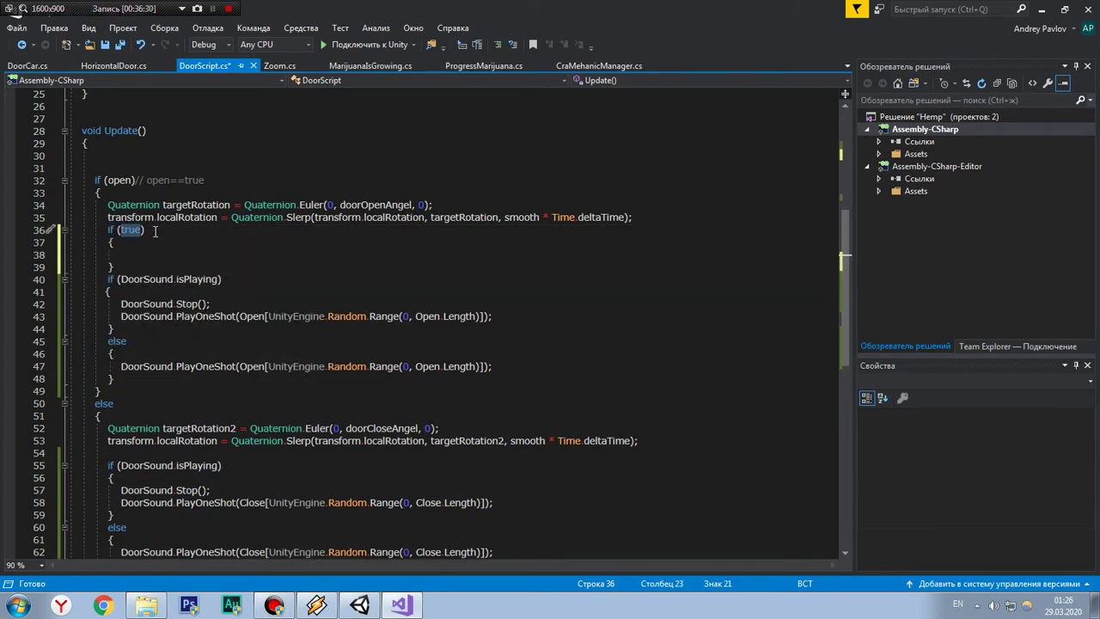
text(audio)
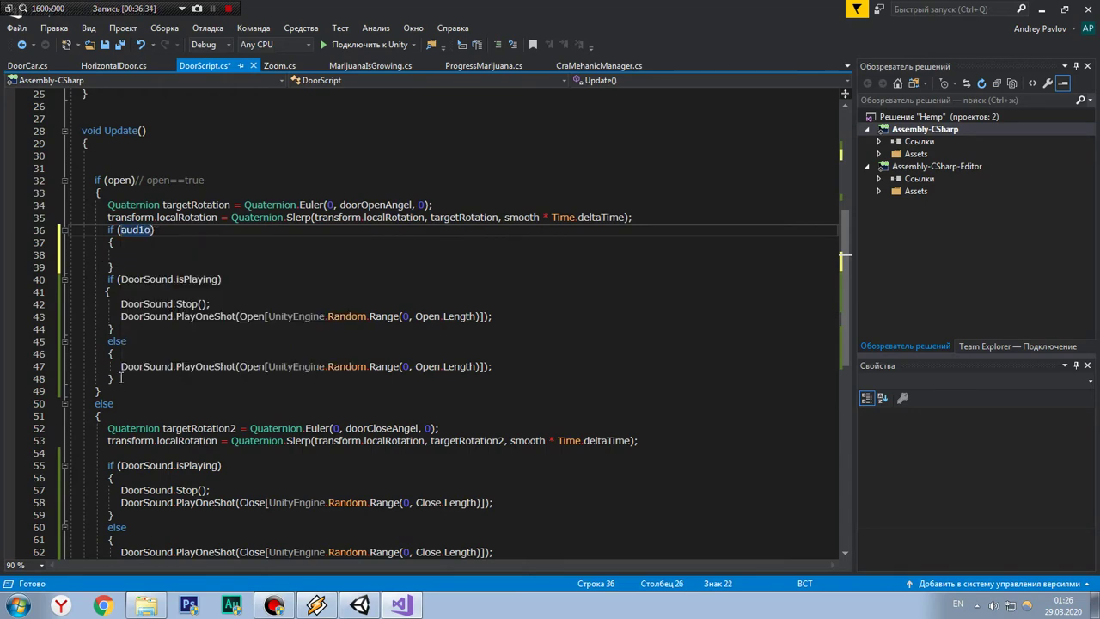
drag(121, 379, 69, 280)
key(Delete)
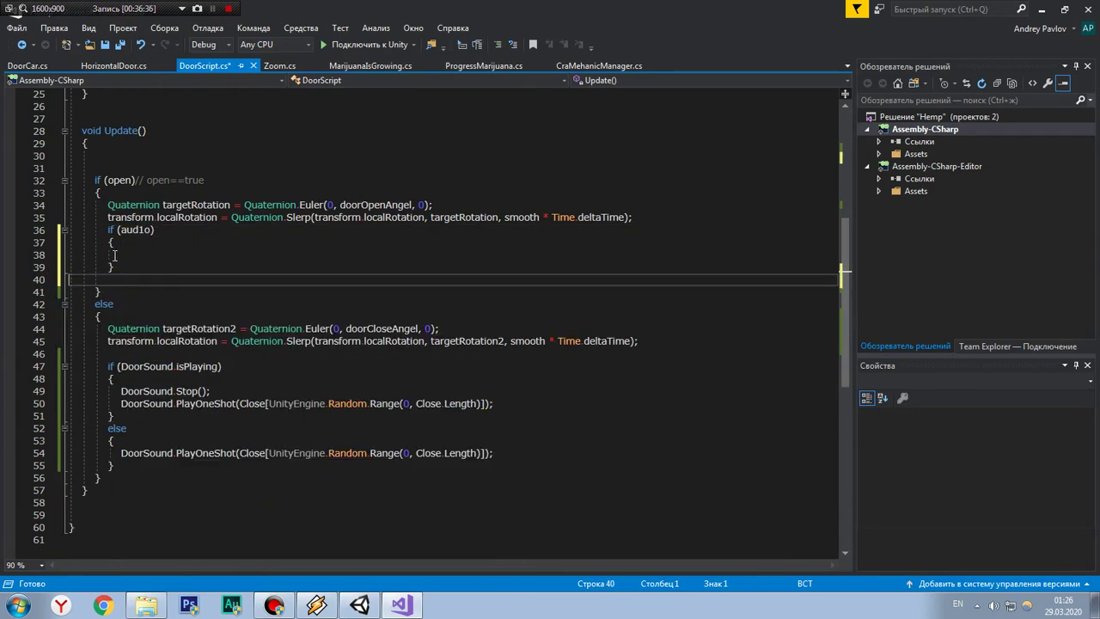
click(114, 255)
text(if (DoorSound.isPlaying) {     DoorSound.Stop();     DoorSound.PlayOneShot(Open[UnityEngine.Random.Range(0, Open.Length)]); } else {     DoorSound.PlayOneShot(Open[UnityEngine.Random.Range(0, Open.Length)]); })
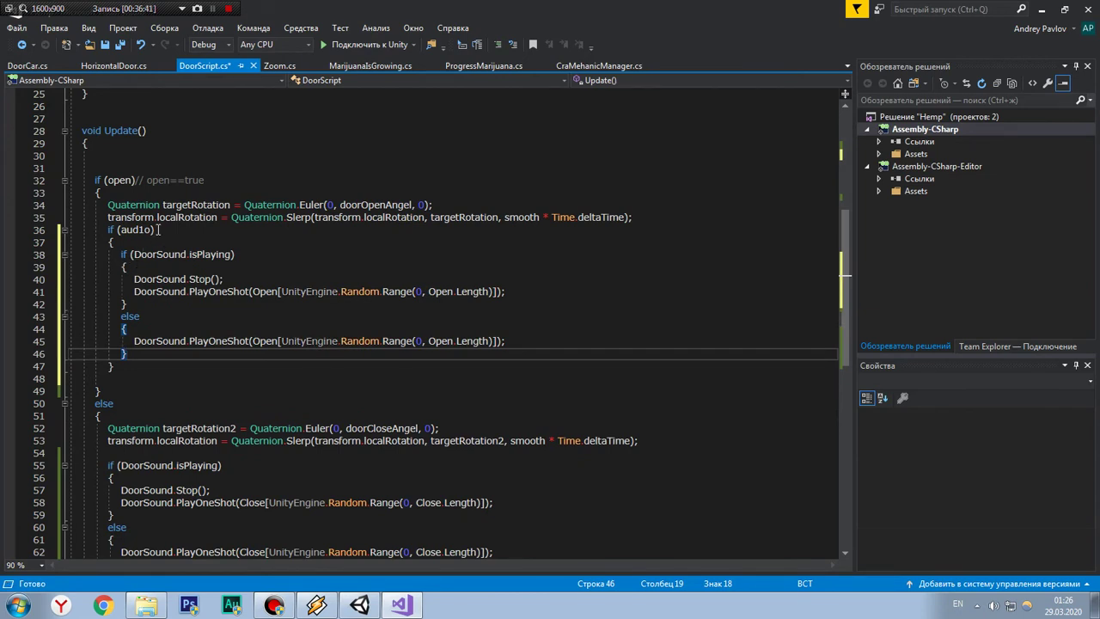
Step: Add 'aud1o = false;' after the open-sound block and a blank line above the condition
click(158, 229)
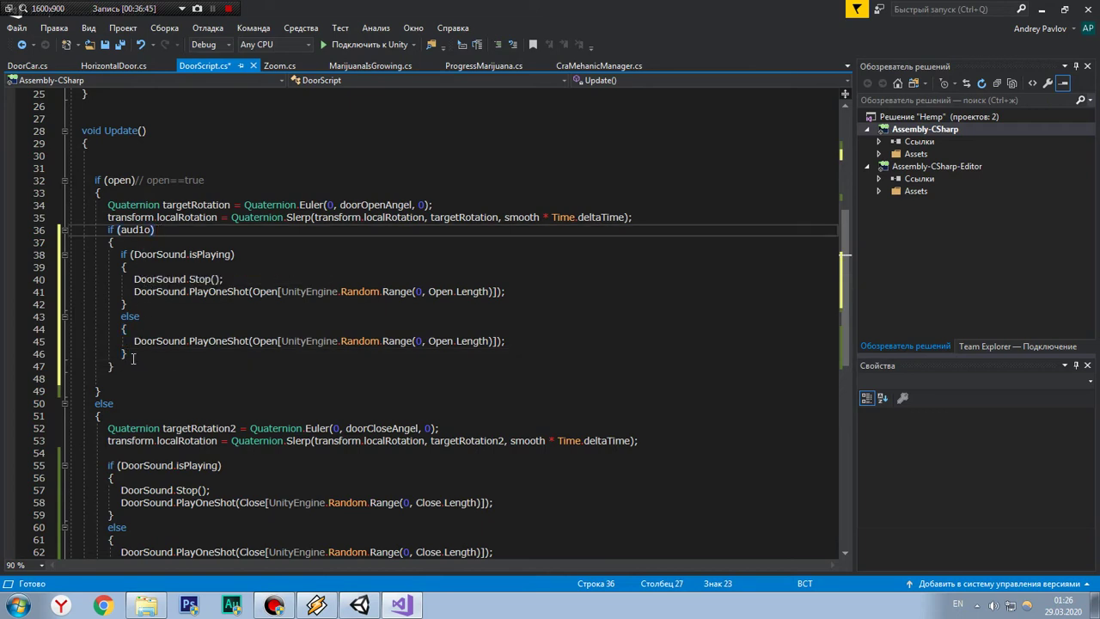
click(129, 354)
key(Return)
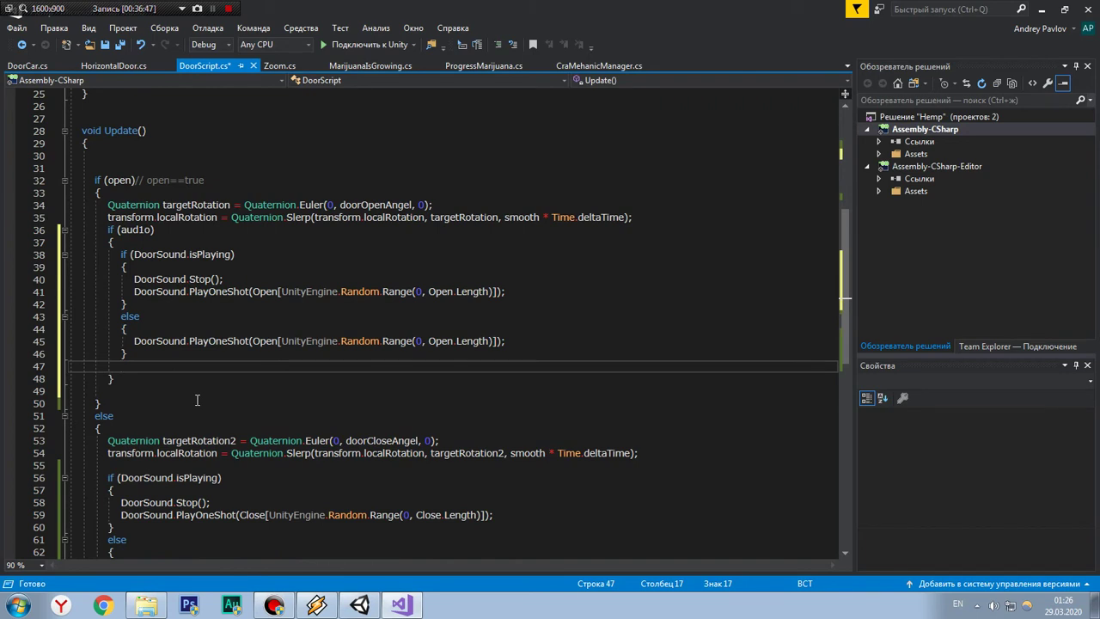
text(audi)
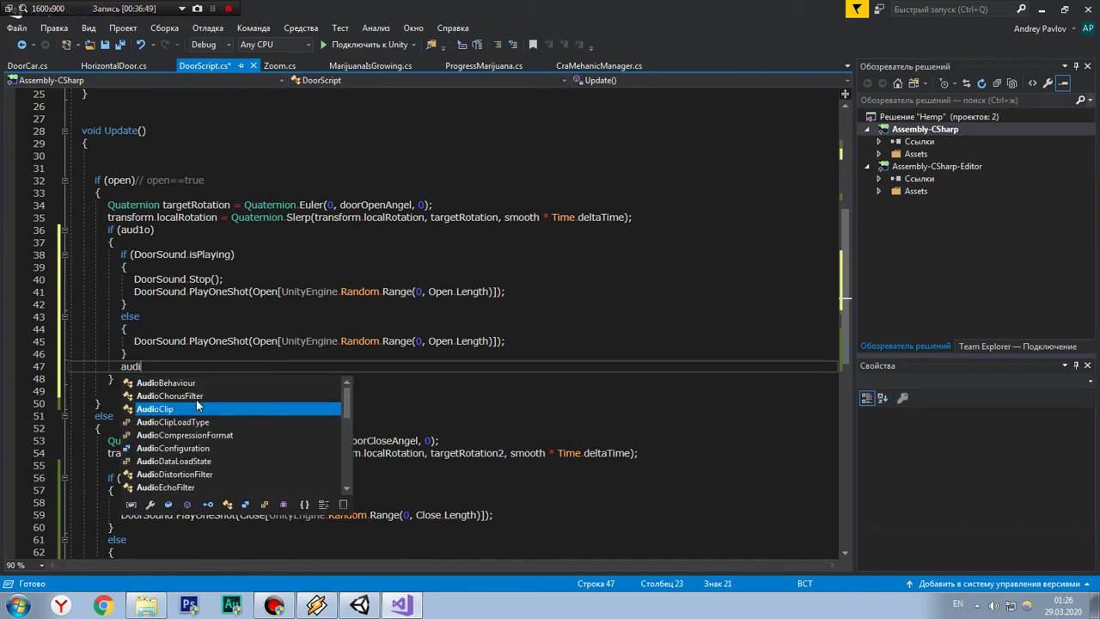
key(BackSpace)
text(1o =)
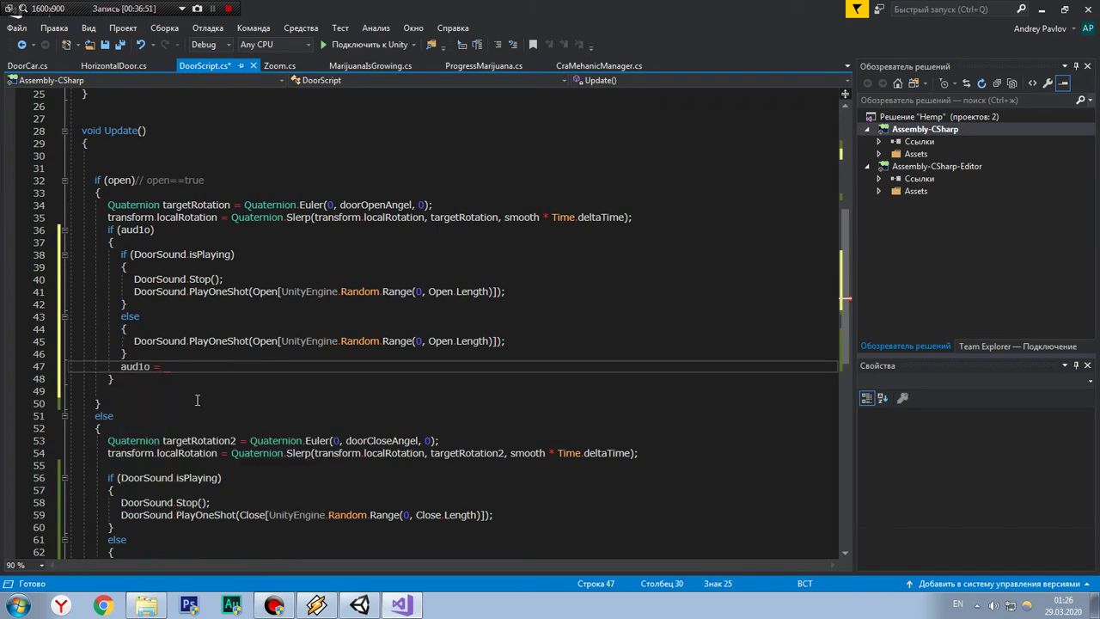
text( false;)
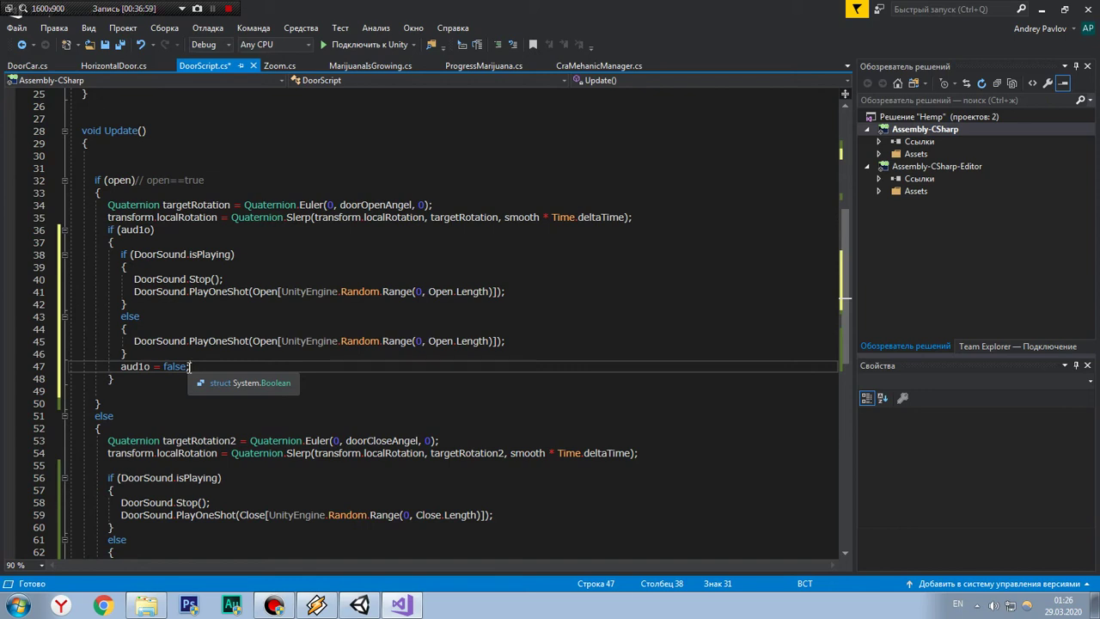
click(108, 230)
key(Return)
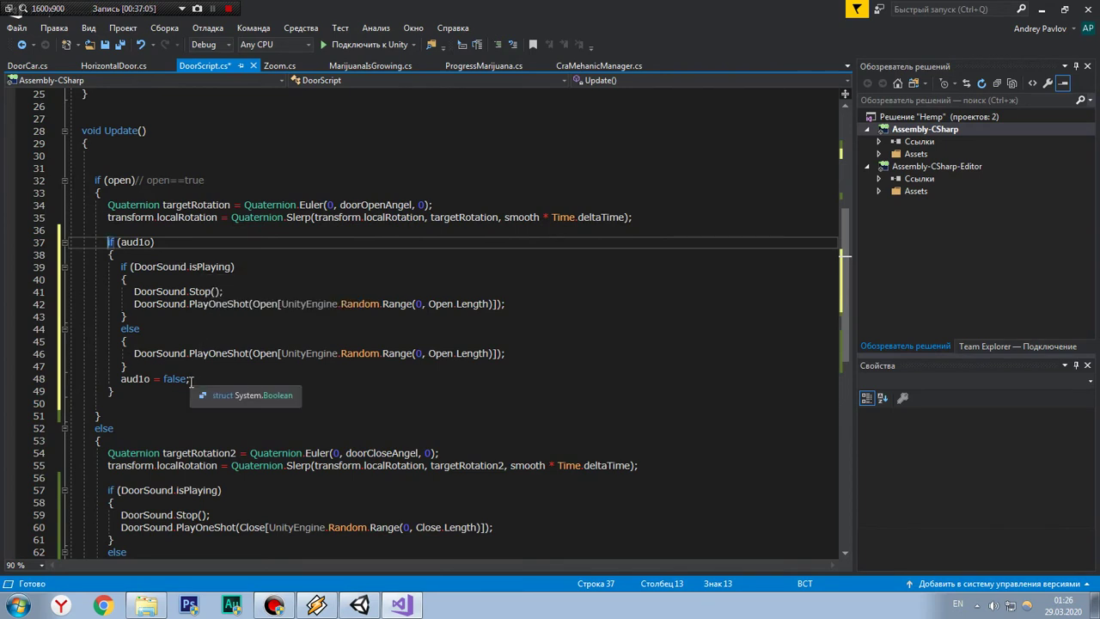
scroll(192, 379, down, 2)
scroll(192, 379, down, 1)
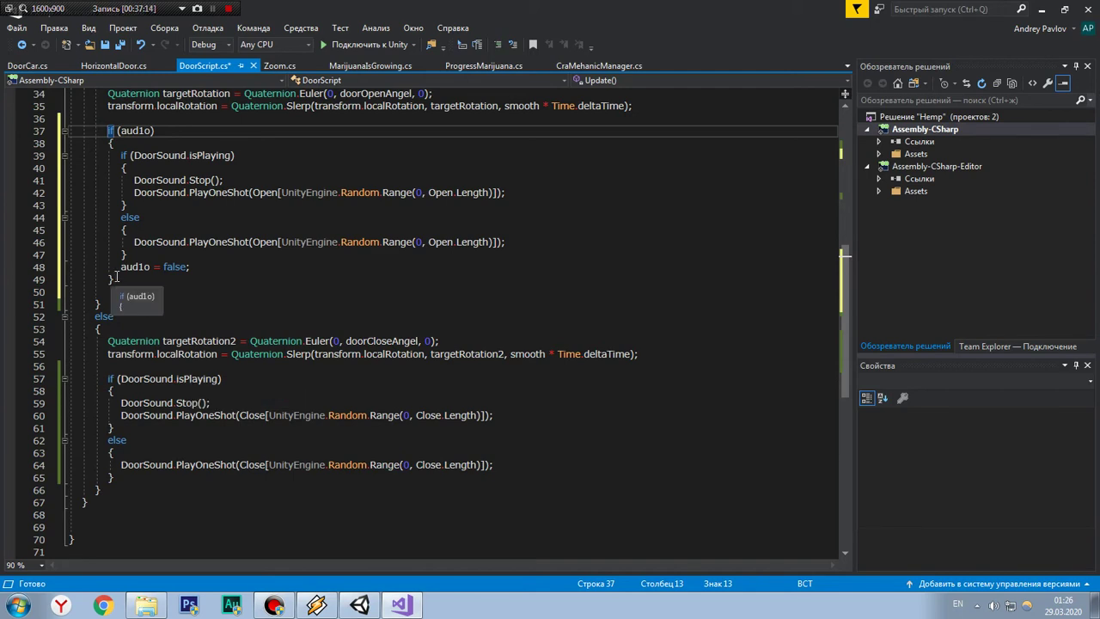
click(124, 366)
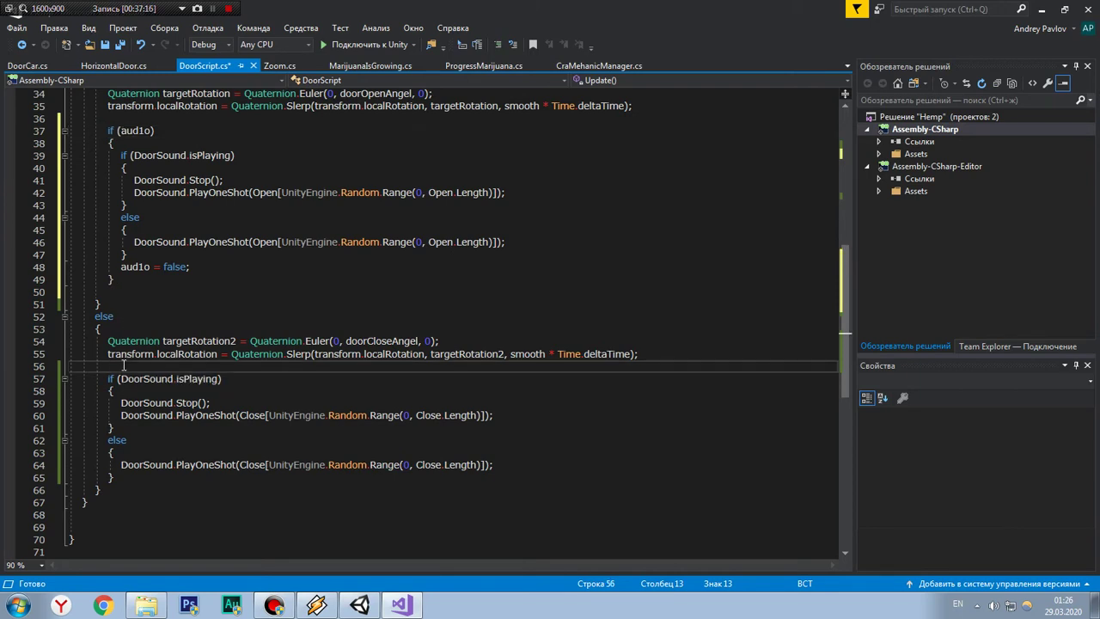
Step: Move the close-sound if/else block inside a new if (!aud1o) check
key(Return)
key(Return)
key(Up)
key(Up)
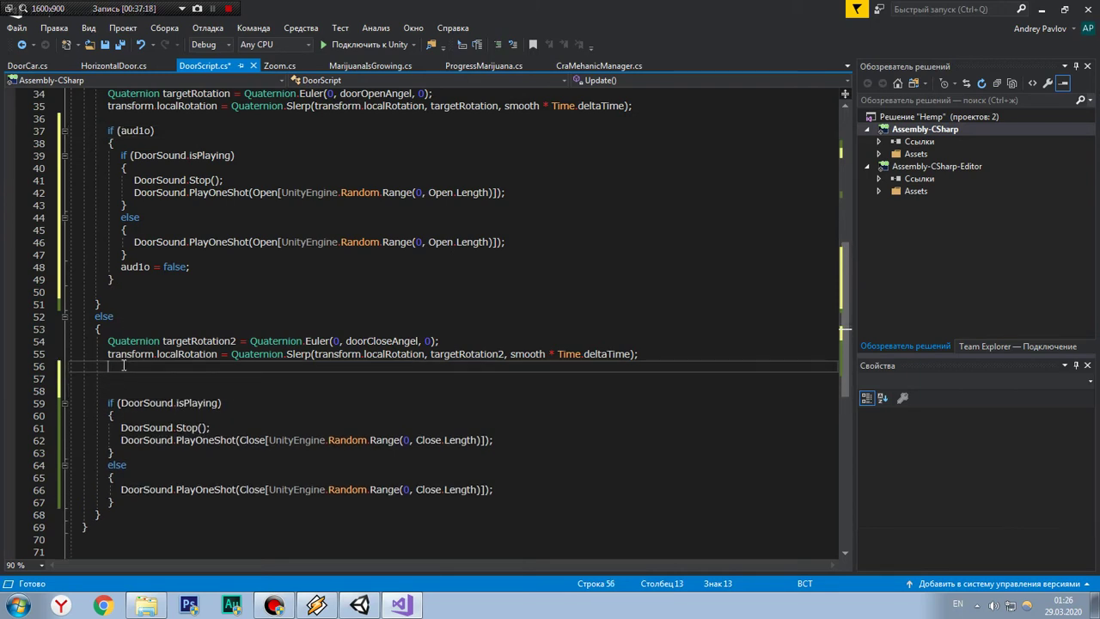
key(Down)
text(f)
key(Tab)
key(Tab)
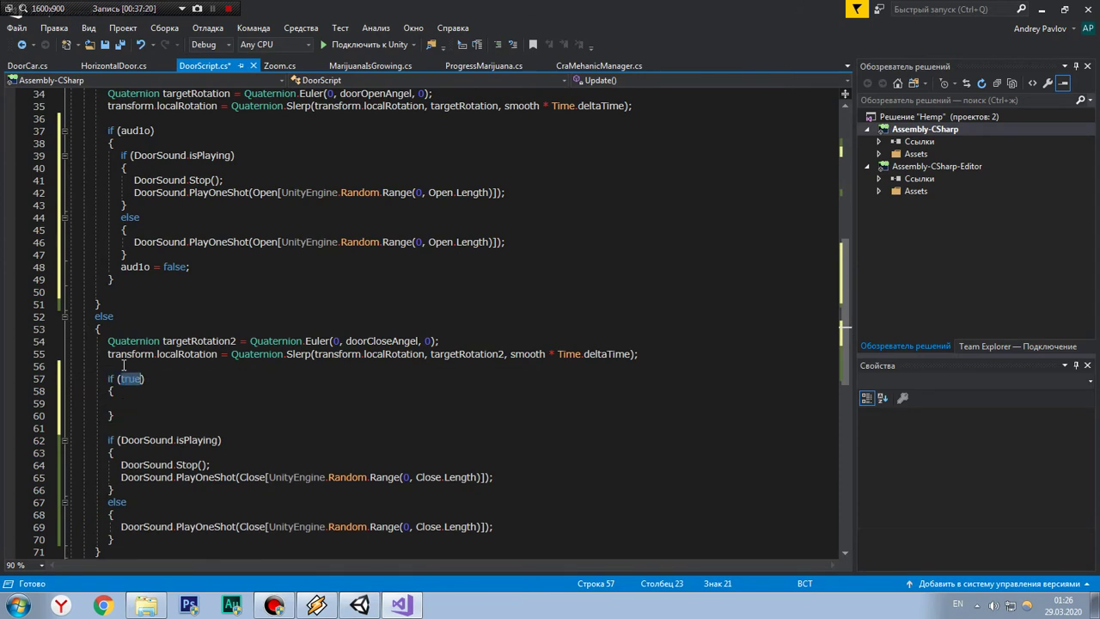
text(a)
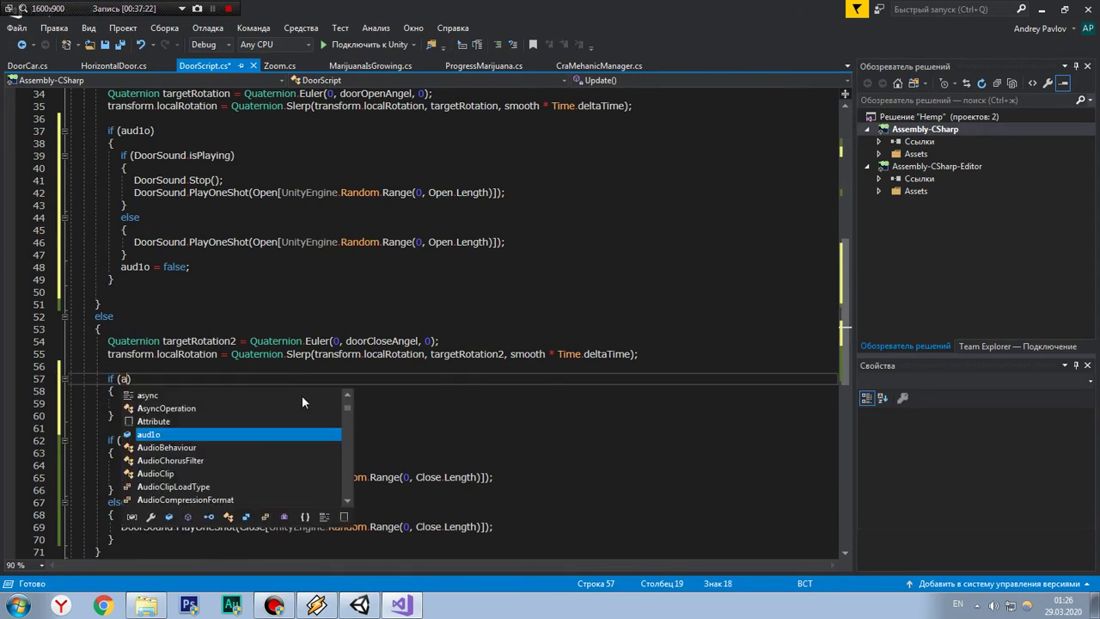
text(u)
key(Tab)
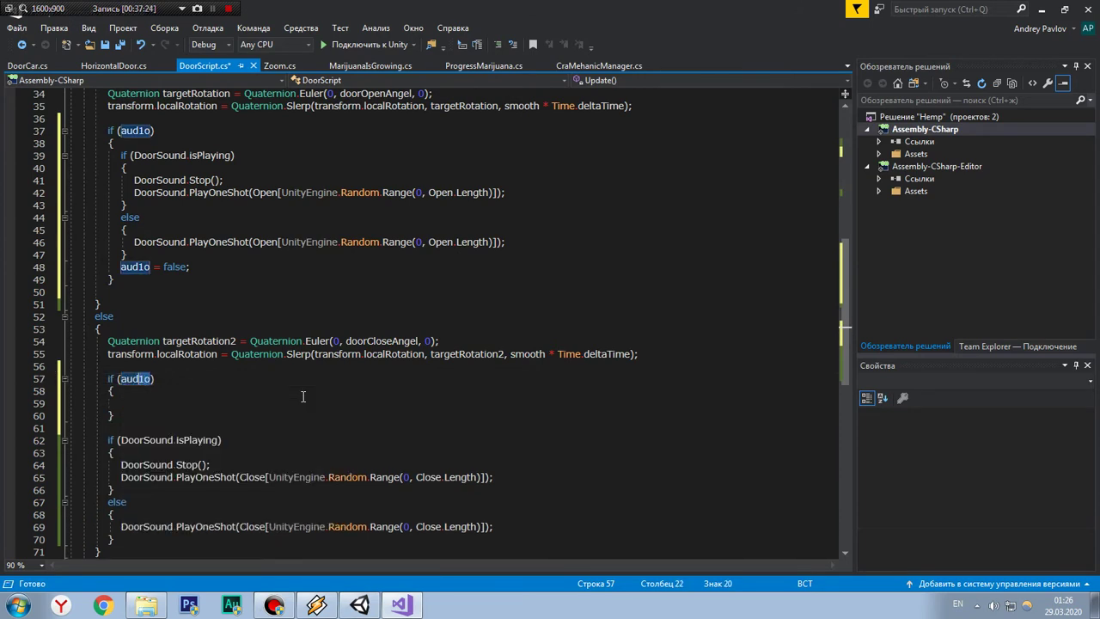
key(Left)
key(Left)
key(Left)
text(!)
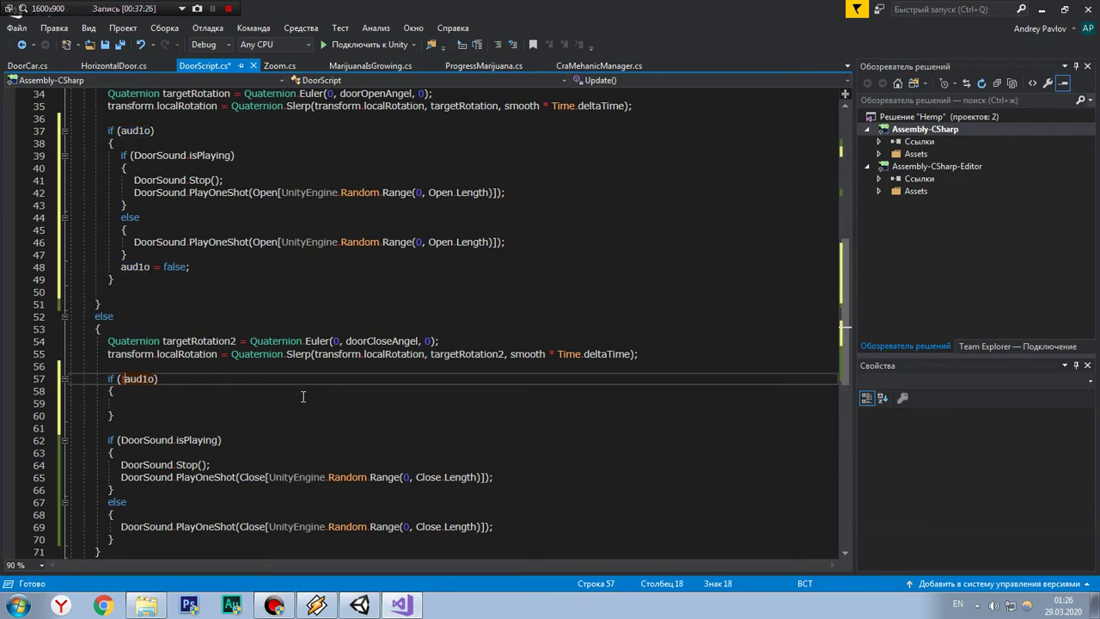
click(128, 403)
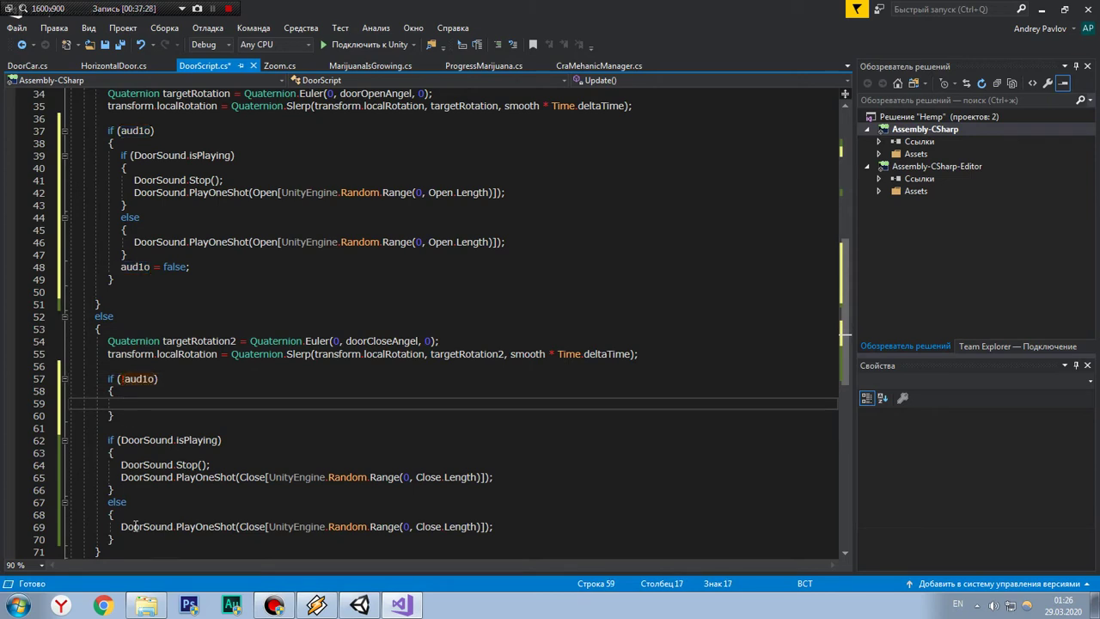
scroll(125, 513, down, 1)
drag(125, 500, 19, 406)
key(ctrl+c)
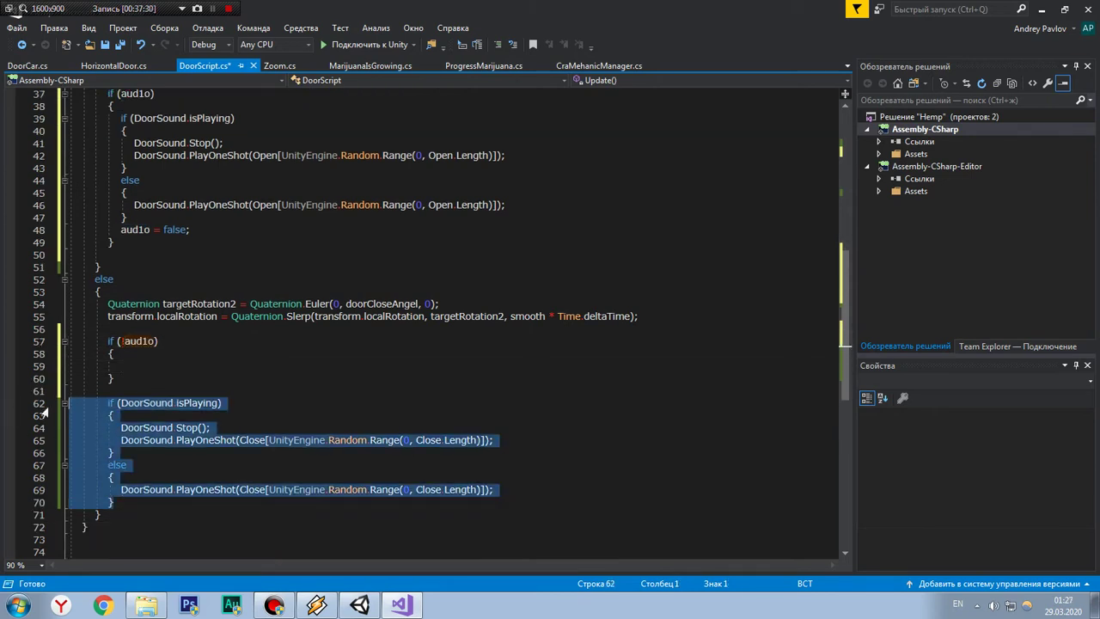
key(Delete)
click(114, 366)
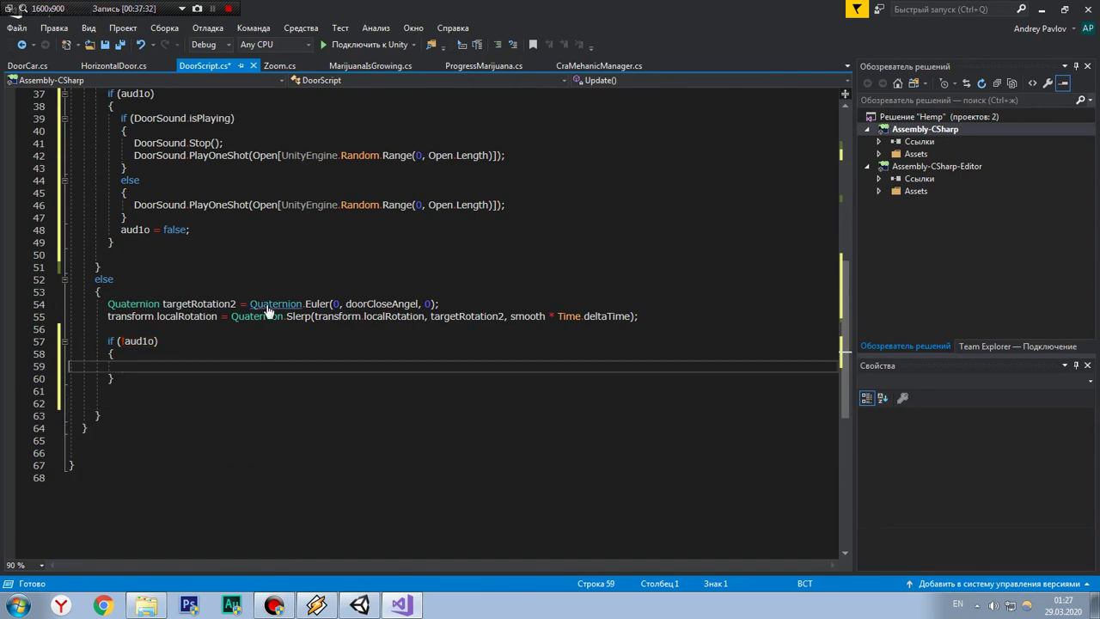
key(ctrl+v)
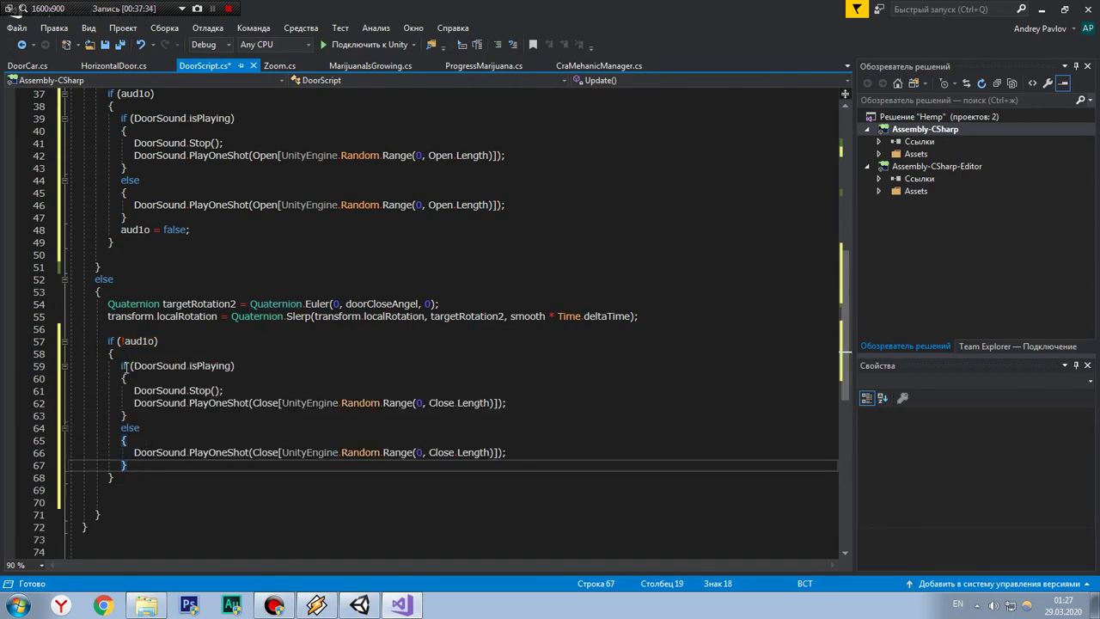
Step: Add 'aud1o = true;' after the close-sound block
key(Return)
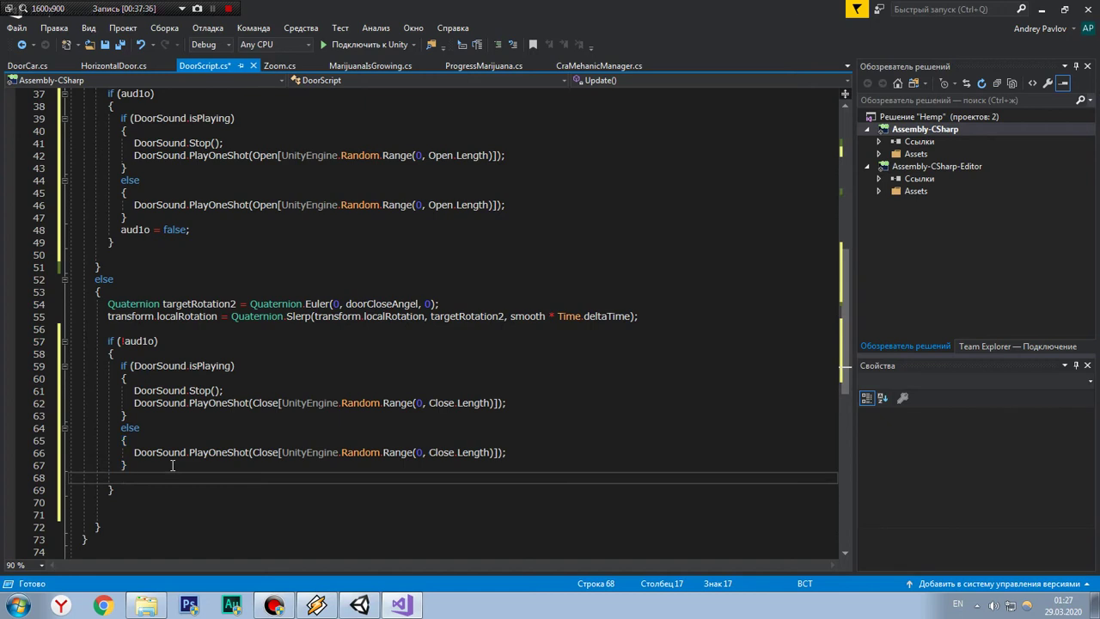
text(au)
key(Tab)
text(true)
text( ;)
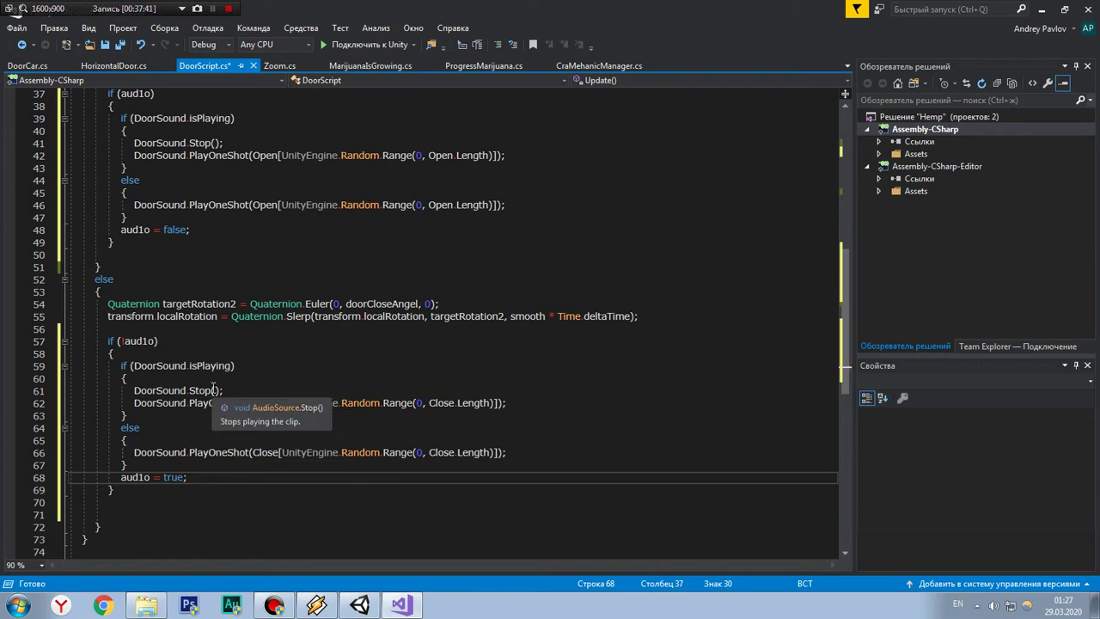
scroll(213, 387, up, 1)
scroll(213, 388, up, 3)
scroll(212, 388, up, 2)
scroll(212, 388, up, 1)
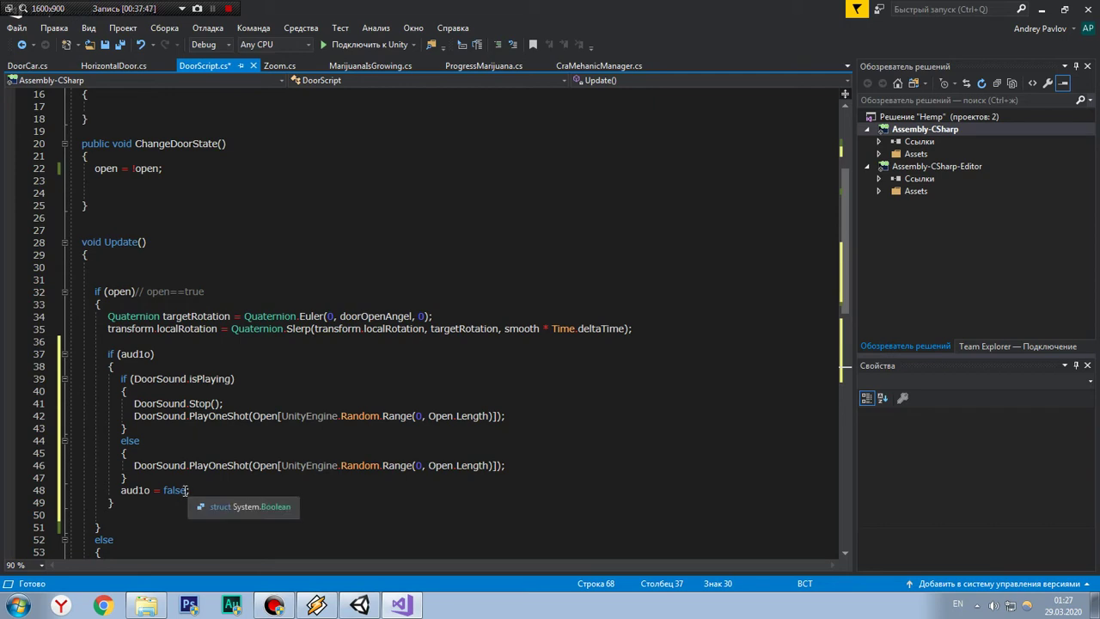
scroll(187, 490, up, 2)
scroll(189, 378, up, 3)
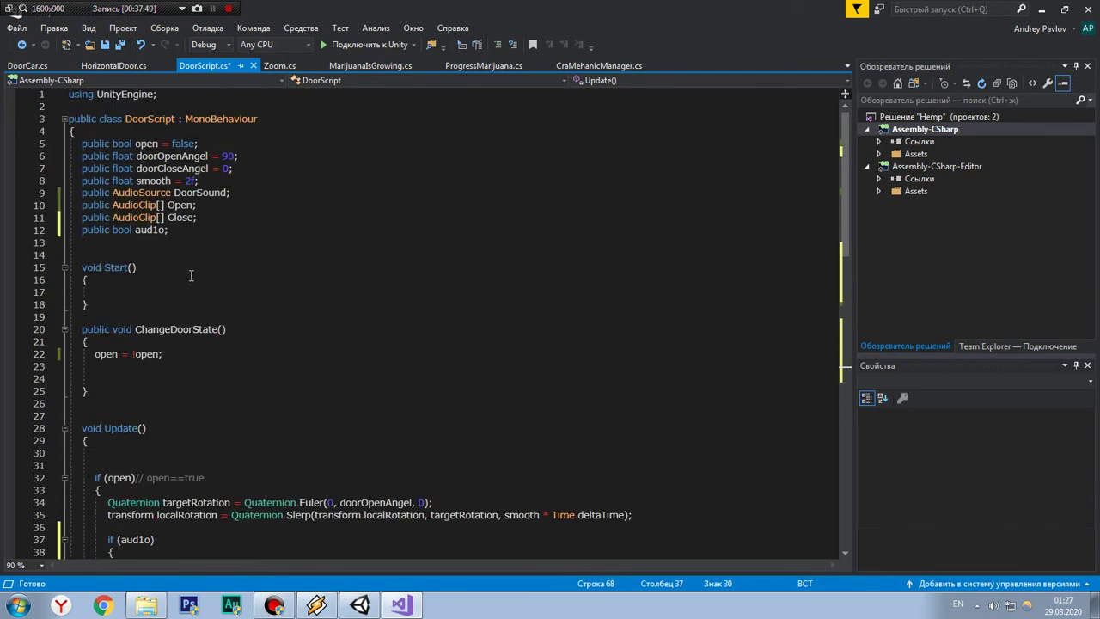
Step: Give the aud1o declaration a default of '= true' and save DoorScript.cs
click(171, 229)
text(= t)
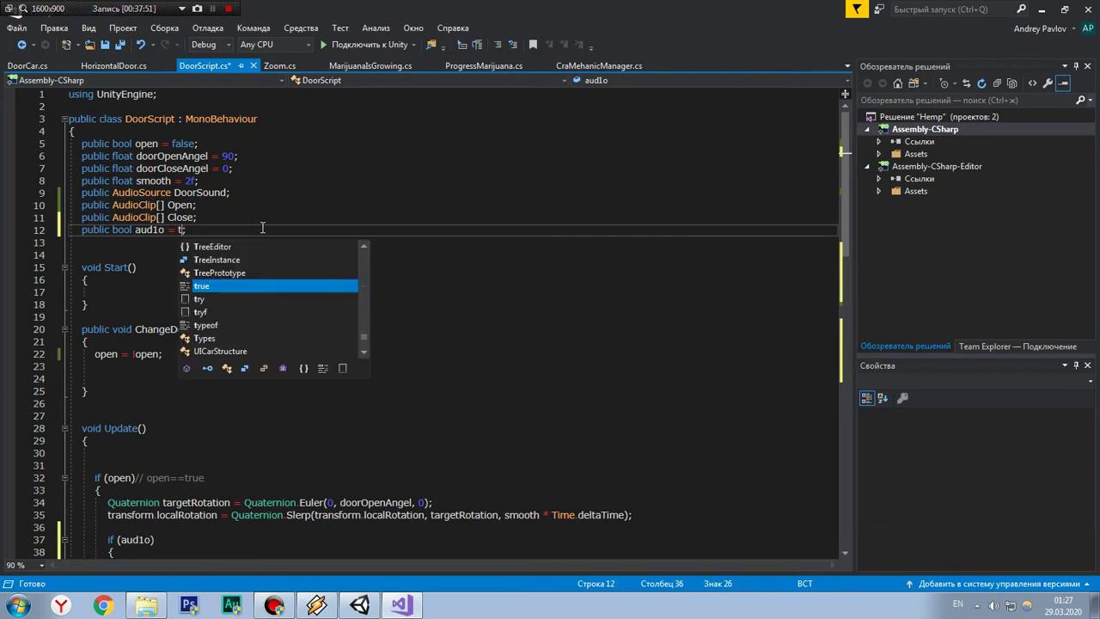
text(ru)
key(Tab)
scroll(262, 229, down, 4)
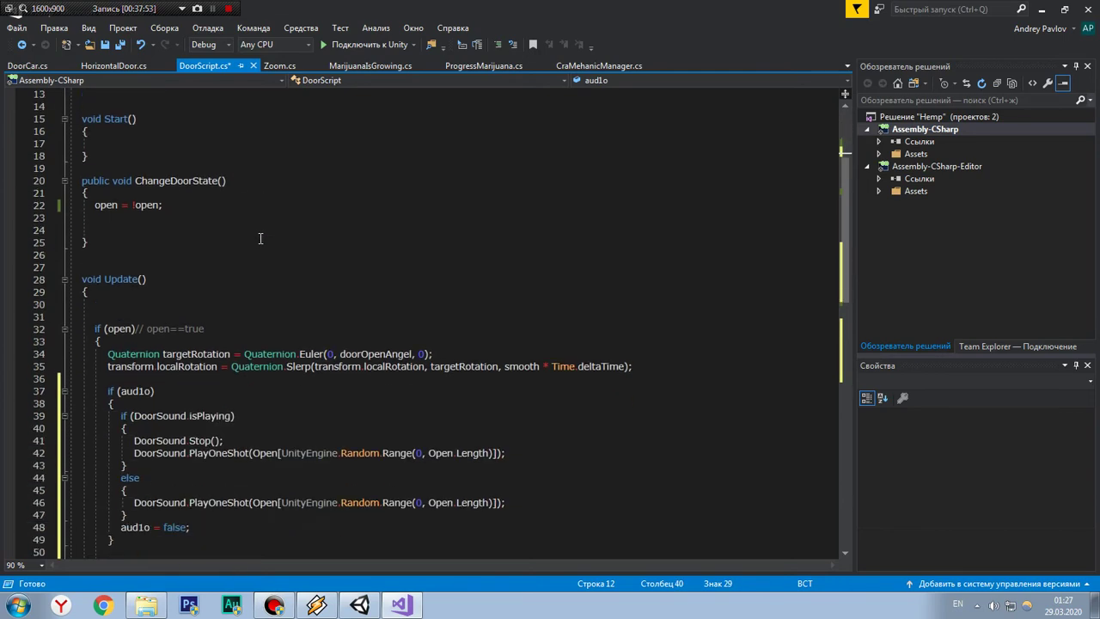
key(ctrl+s)
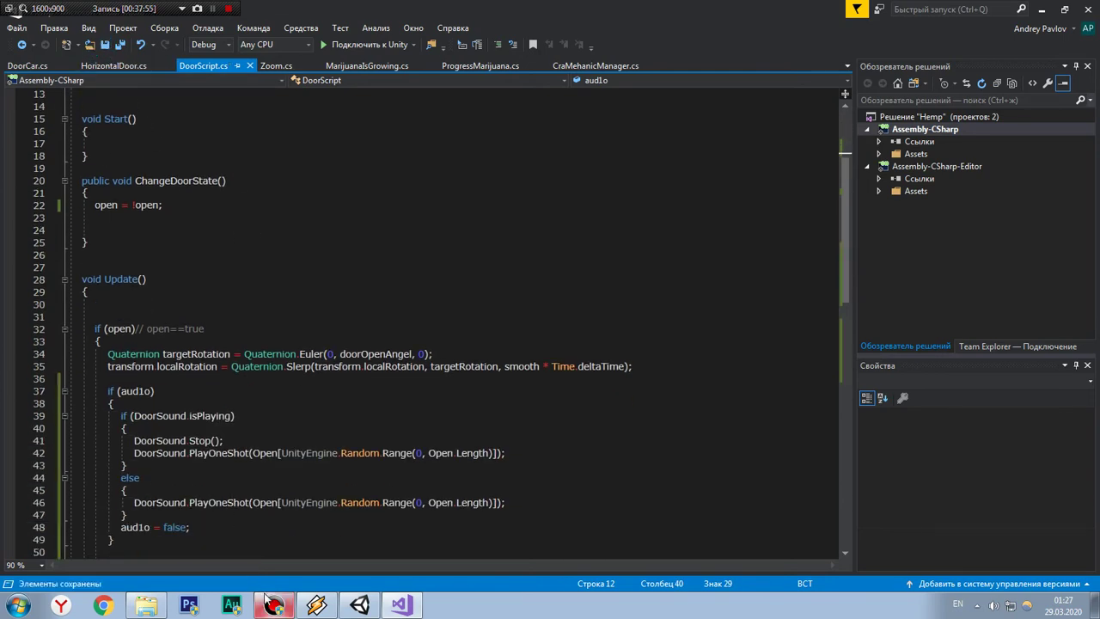
Step: Review the aud1o reset on line 48 and the 'aud1o = true' line 68, then return to Unity
mouse_move(351, 603)
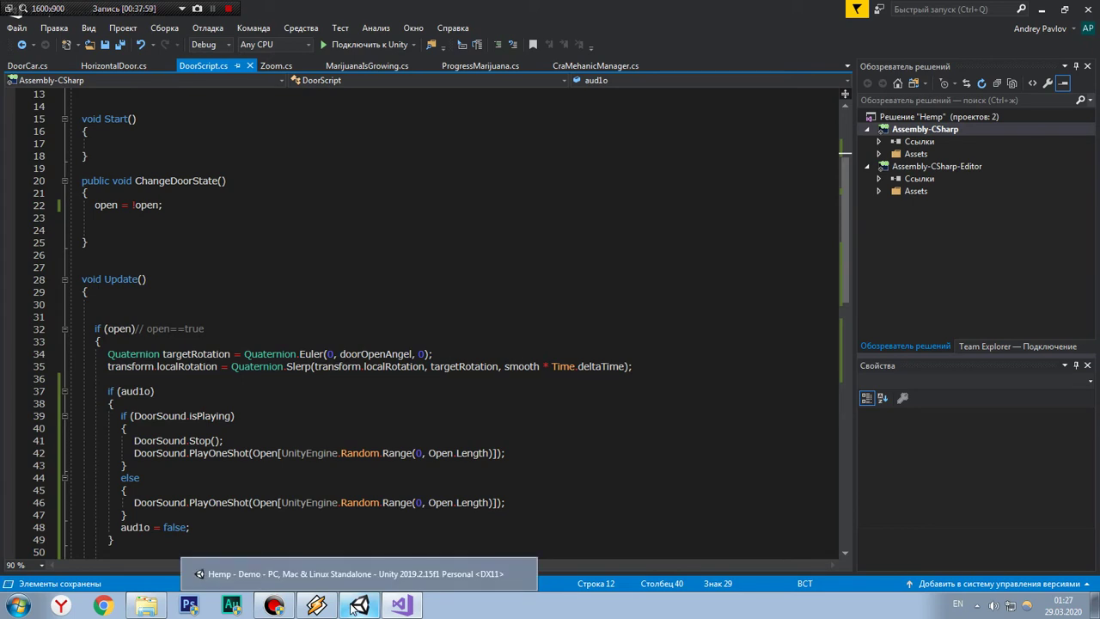
click(201, 528)
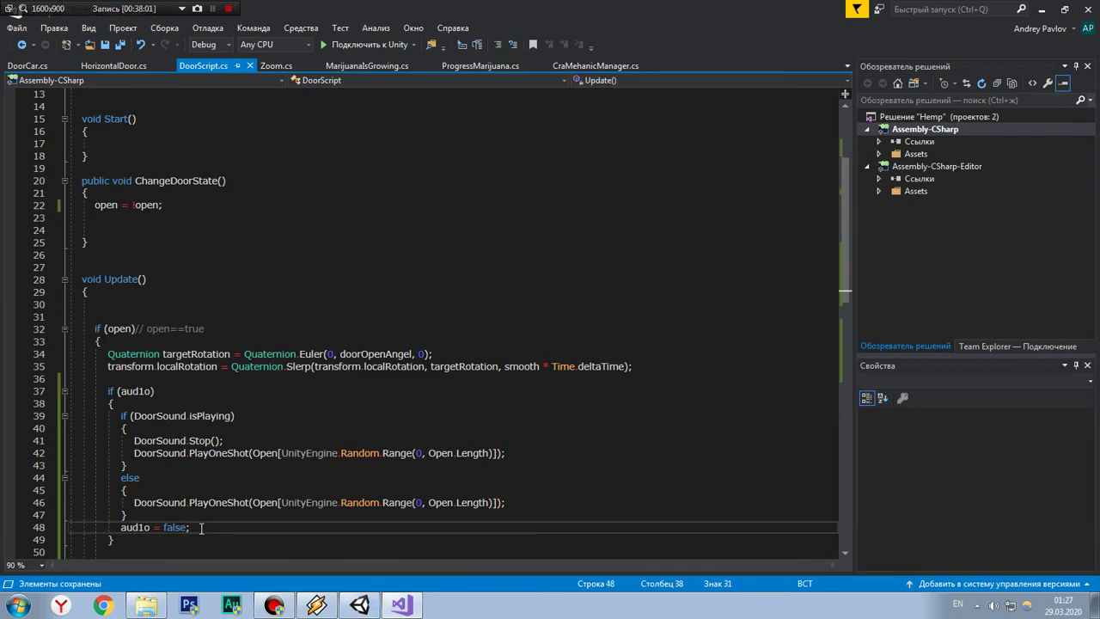
scroll(201, 528, down, 5)
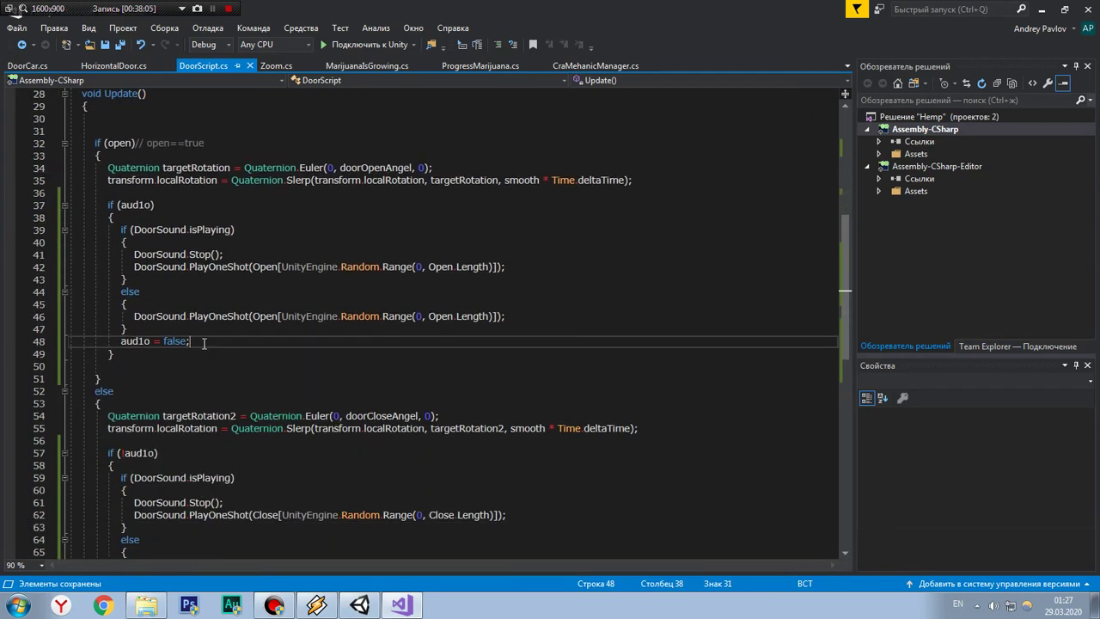
scroll(204, 342, down, 4)
click(189, 441)
click(164, 466)
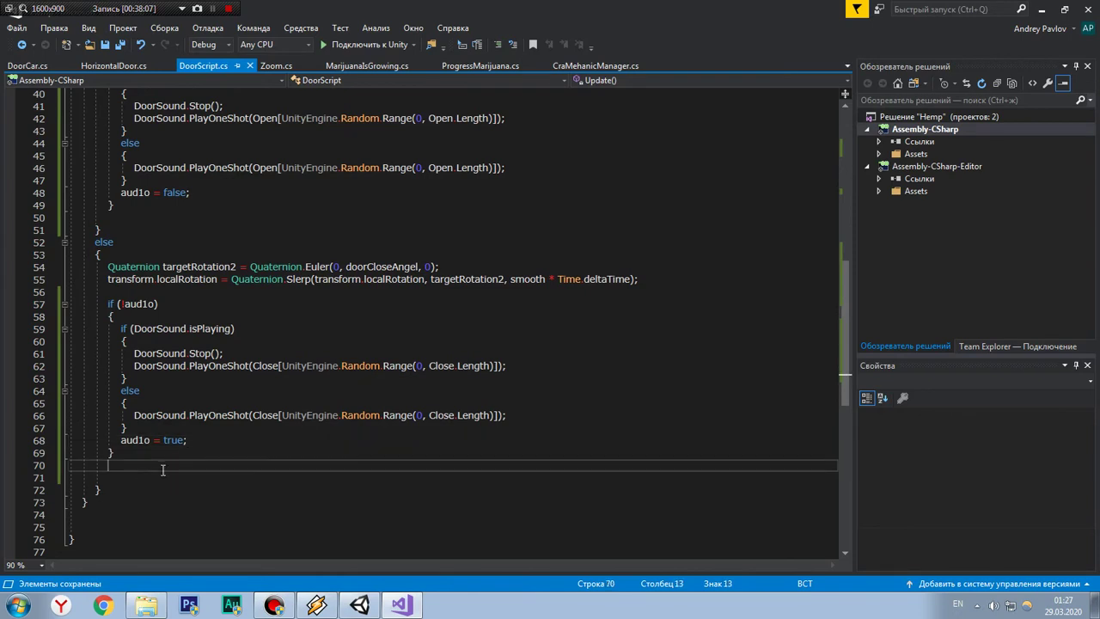
click(134, 491)
click(114, 516)
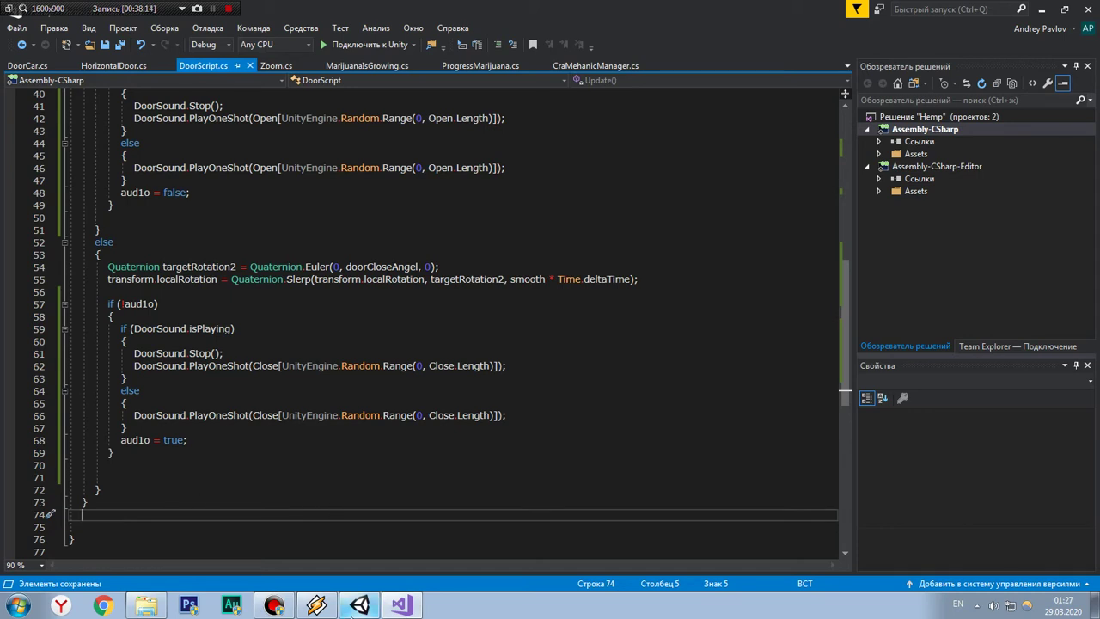
drag(188, 440, 106, 440)
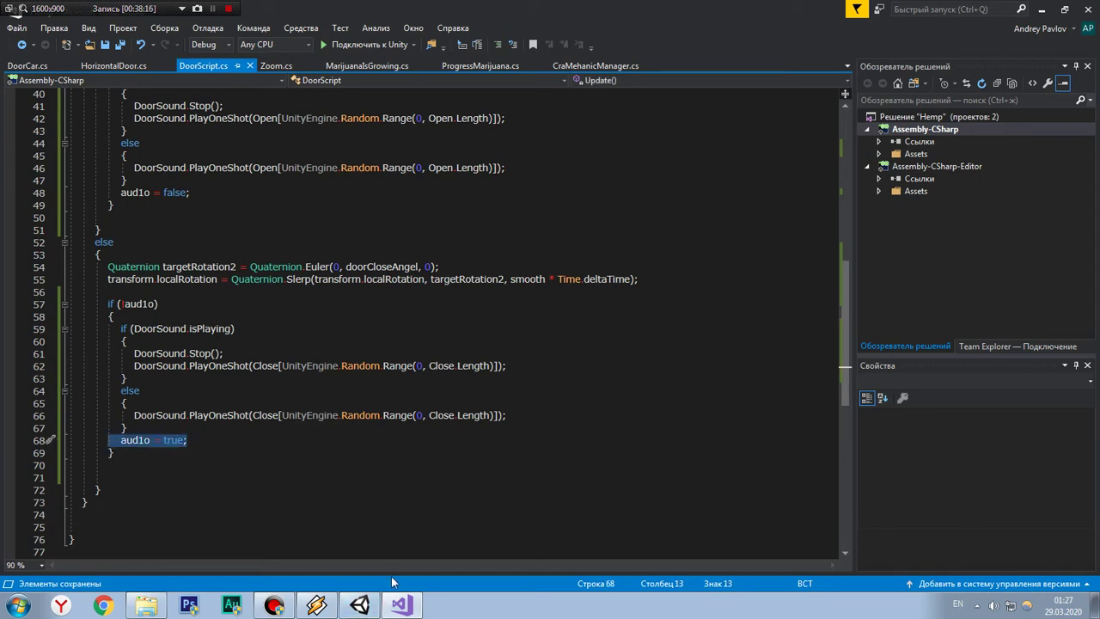
click(233, 464)
click(358, 607)
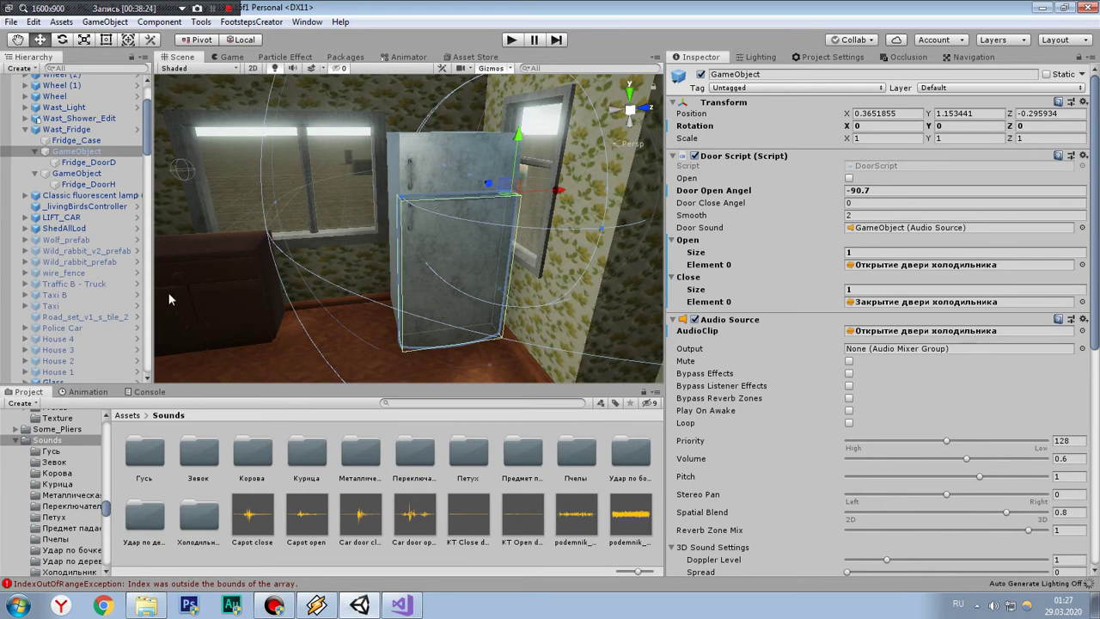
Step: Set the Audio Source clip on both selected fridge door objects to None
ctrl+click(76, 173)
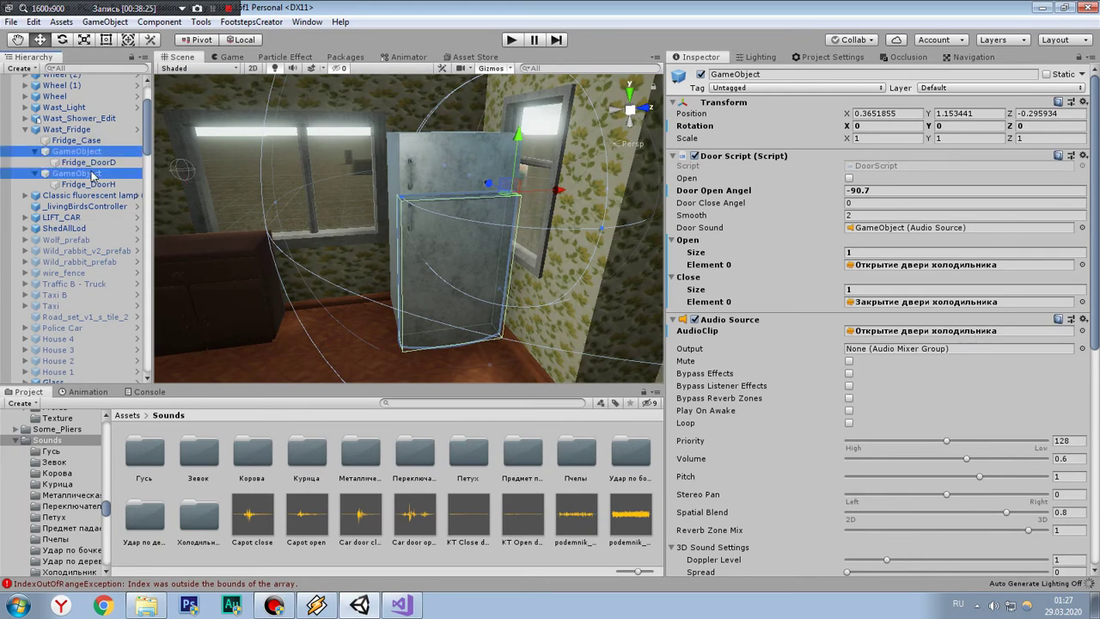
click(1082, 332)
drag(999, 440, 993, 193)
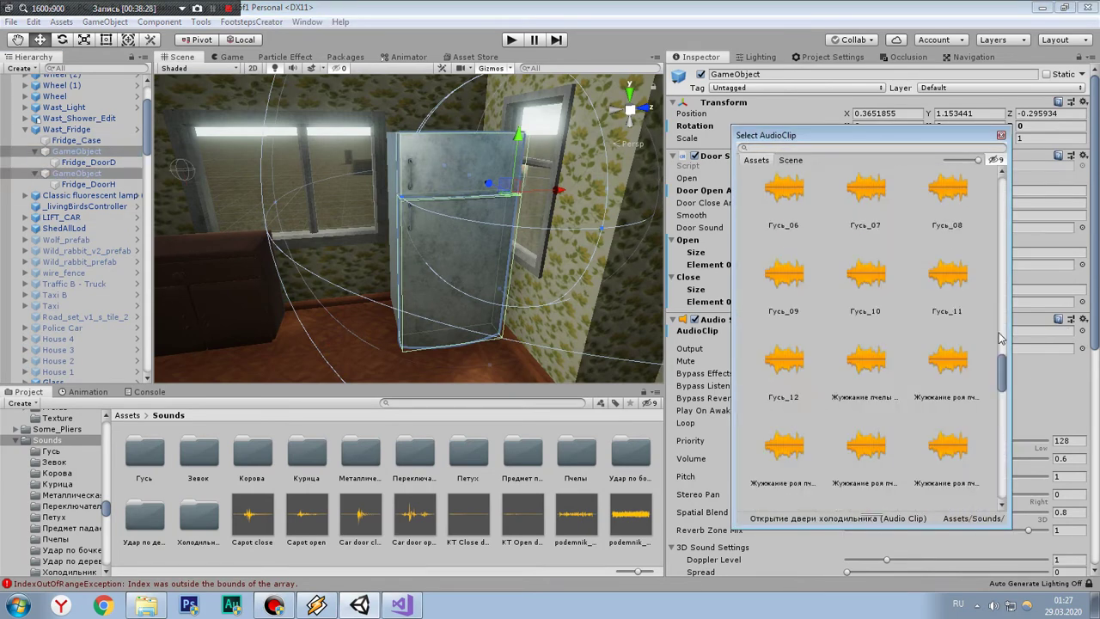
click(782, 206)
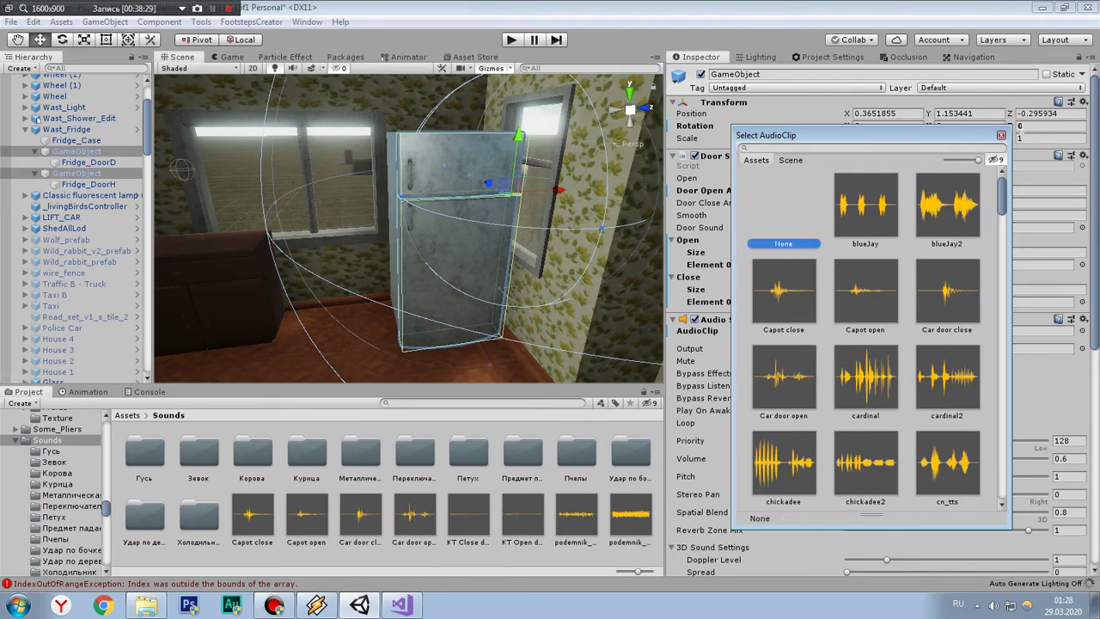
click(1001, 135)
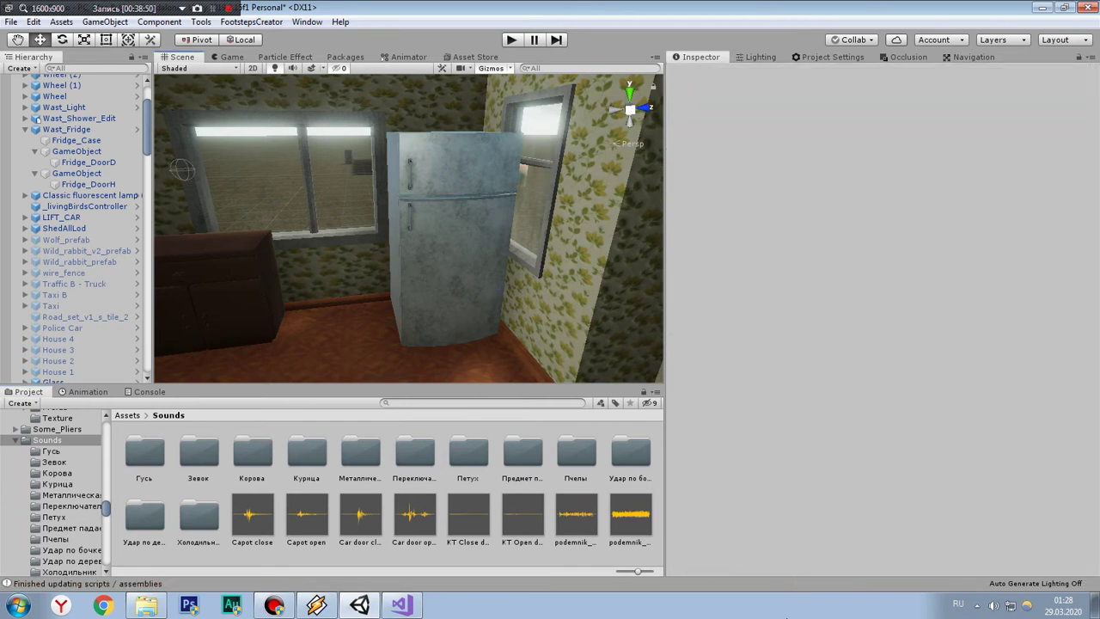
Step: Select the truck hood's Horizontal Door object and set its Door Open Angel to -70
scroll(588, 189, down, 3)
scroll(502, 199, down, 3)
scroll(502, 199, down, 3)
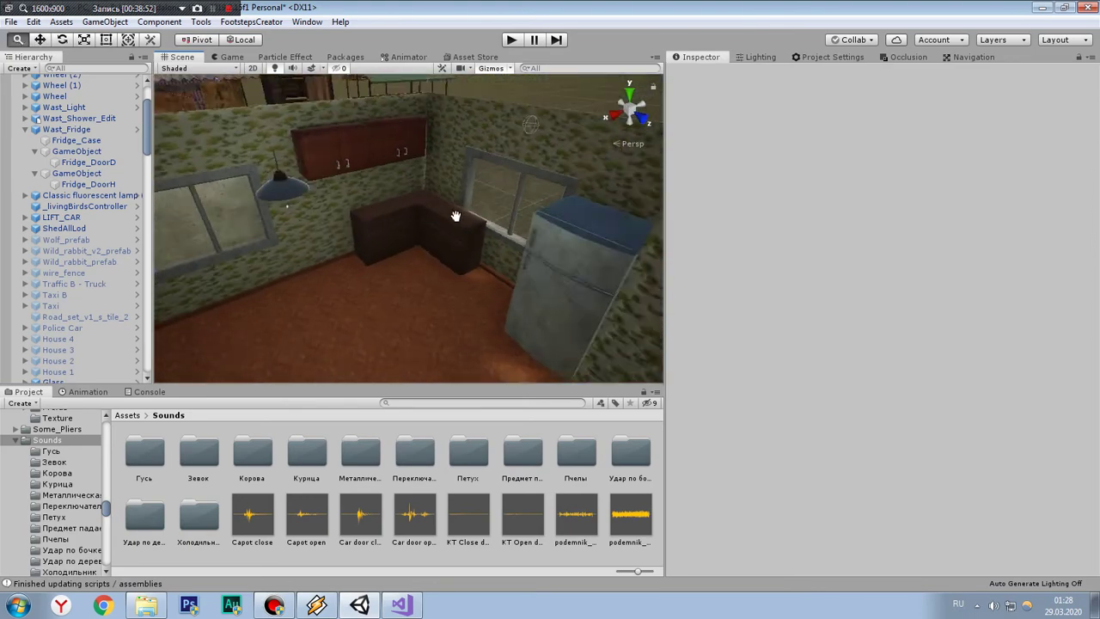
scroll(449, 210, down, 3)
scroll(346, 215, up, 5)
scroll(515, 275, up, 5)
scroll(515, 275, up, 5)
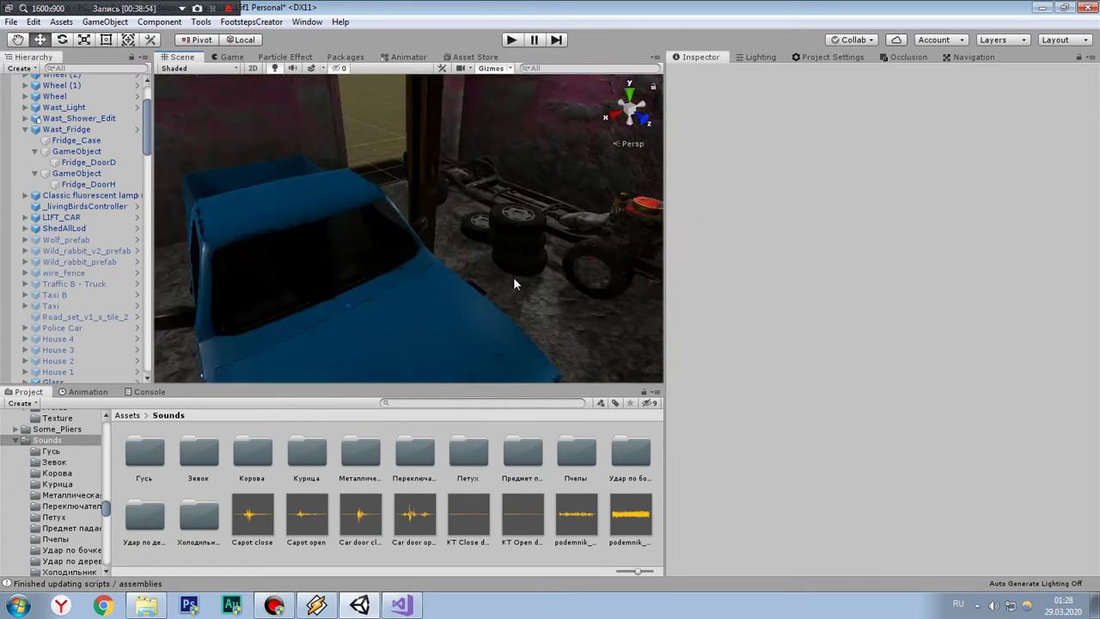
scroll(426, 285, up, 3)
scroll(395, 248, up, 3)
click(401, 256)
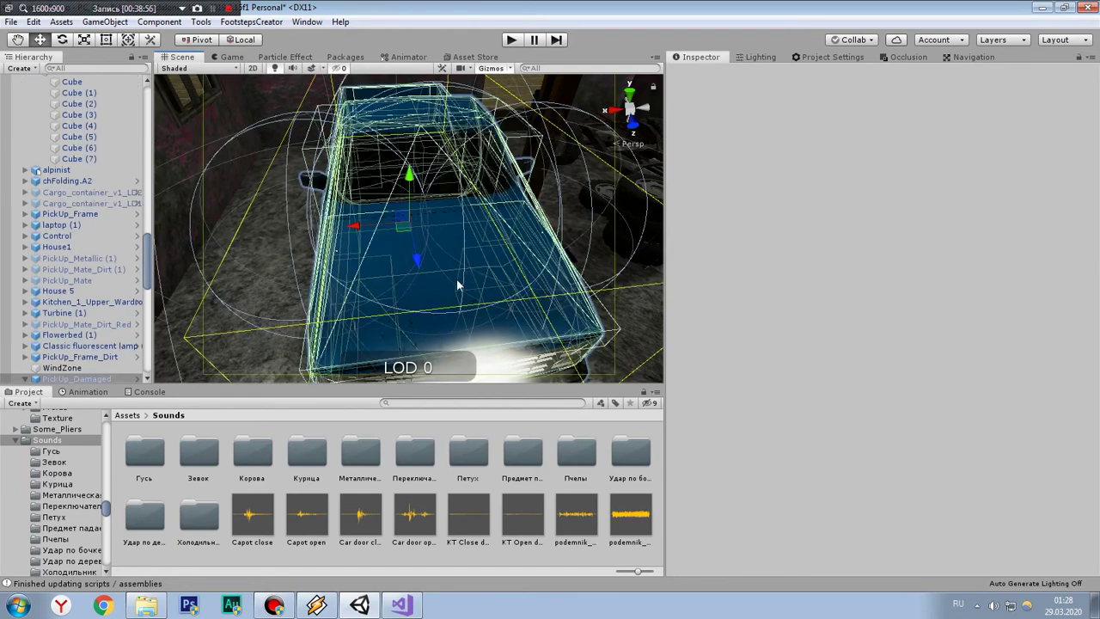
click(369, 301)
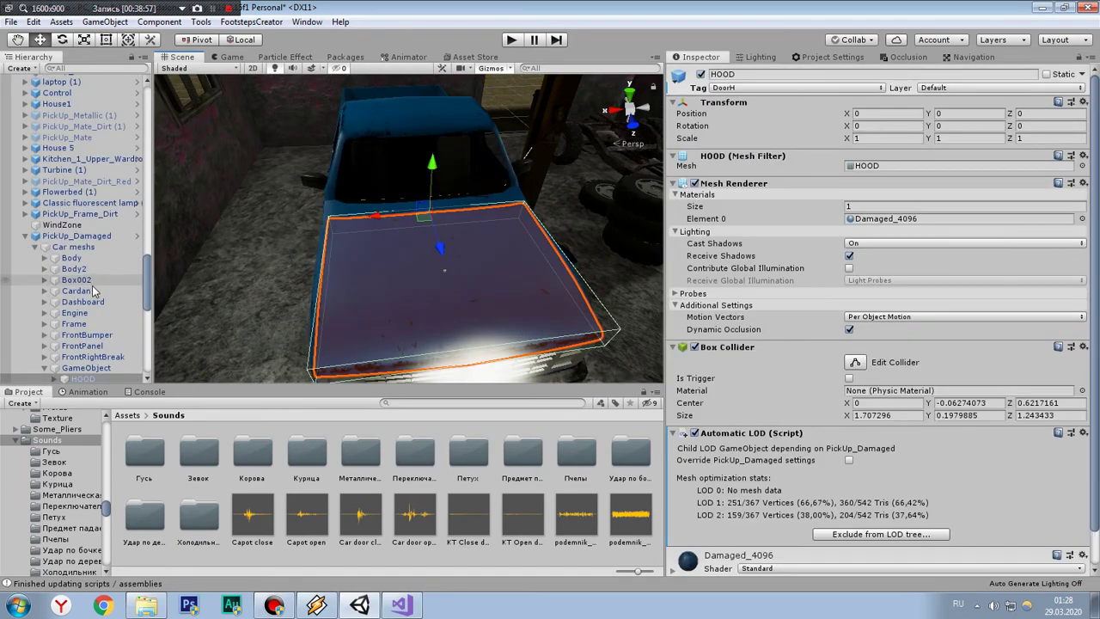
click(79, 370)
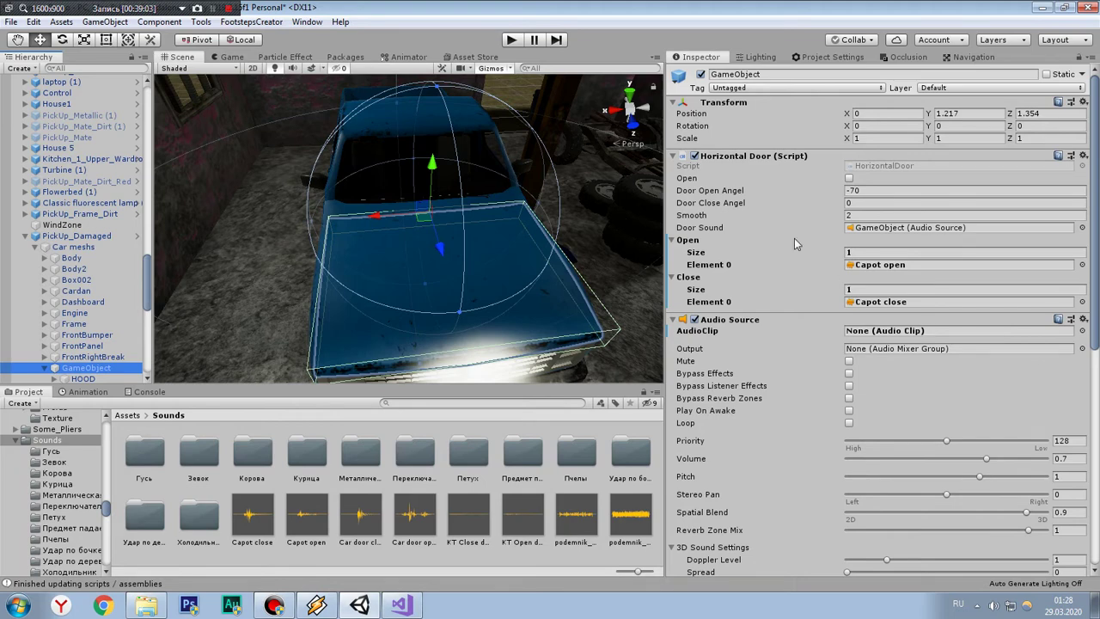
text(-)
click(416, 607)
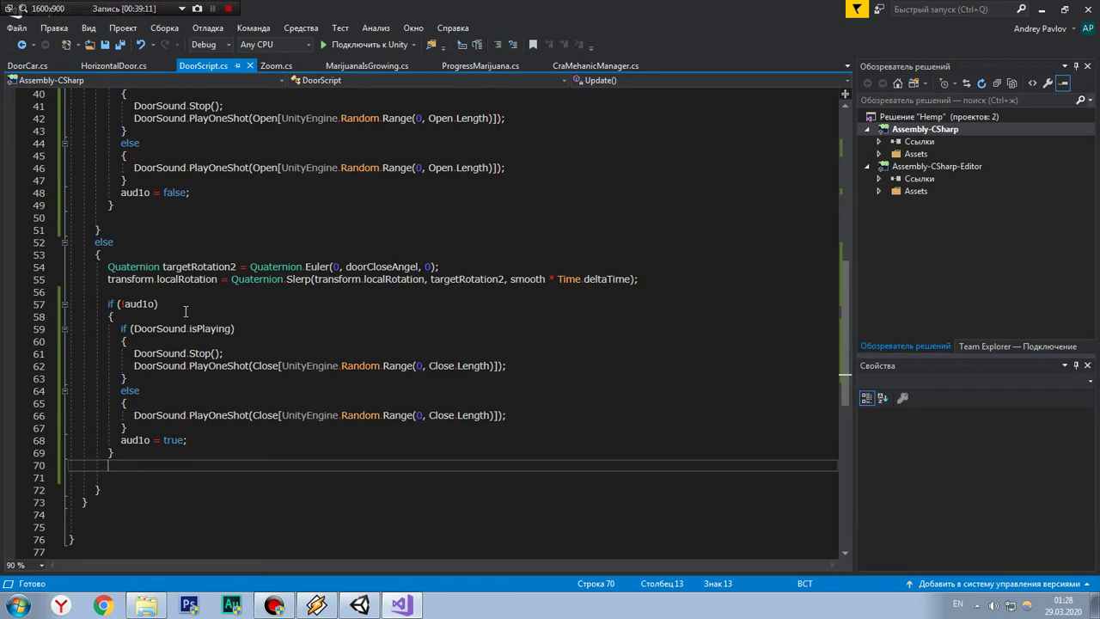
Step: Paste the 'public bool aud1o = true;' declaration into HorizontalDoor.cs below the Close array
scroll(233, 369, up, 4)
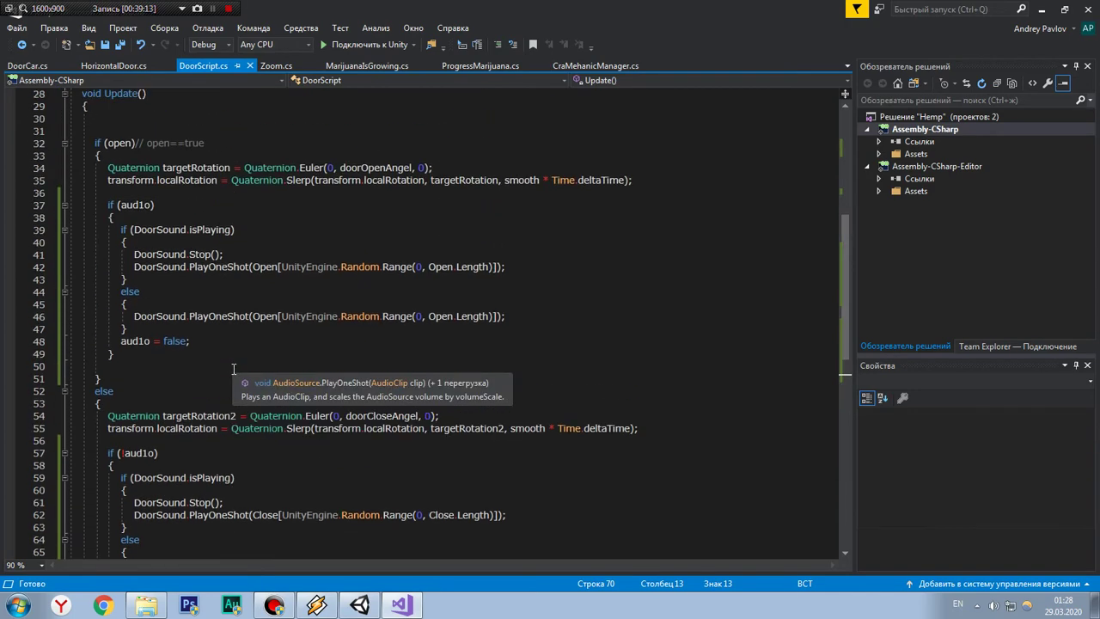
scroll(233, 368, up, 7)
scroll(233, 369, up, 2)
drag(206, 230, 2, 234)
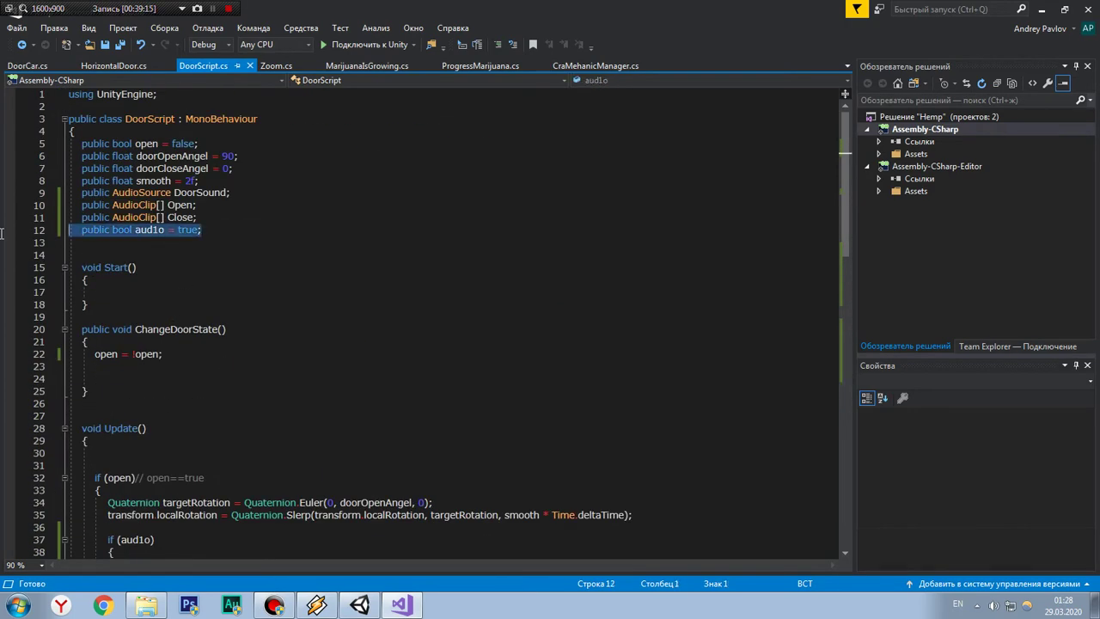
click(114, 65)
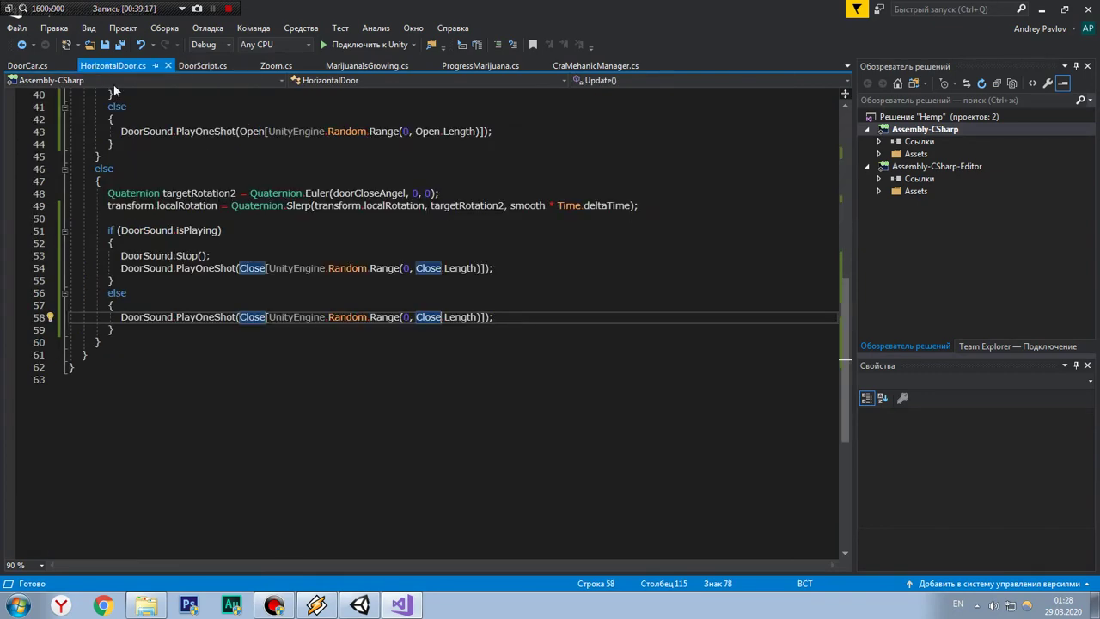
scroll(220, 243, up, 9)
click(126, 119)
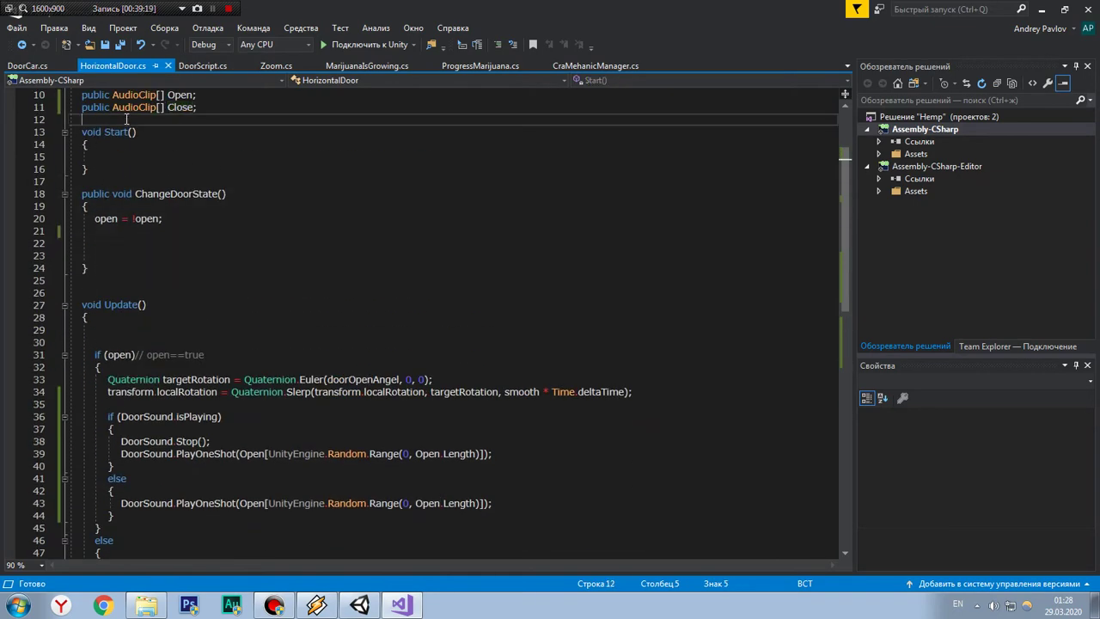
key(ctrl+v)
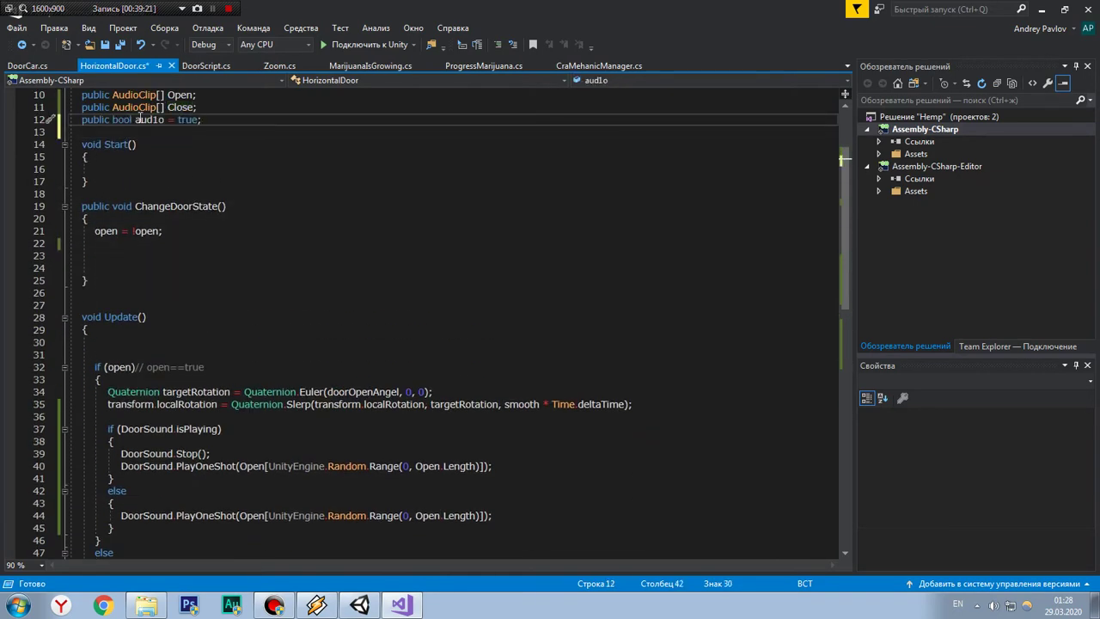
Step: Replace HorizontalDoor's open-sound block with DoorScript's if (aud1o) version
click(218, 69)
scroll(196, 270, down, 3)
scroll(158, 340, down, 6)
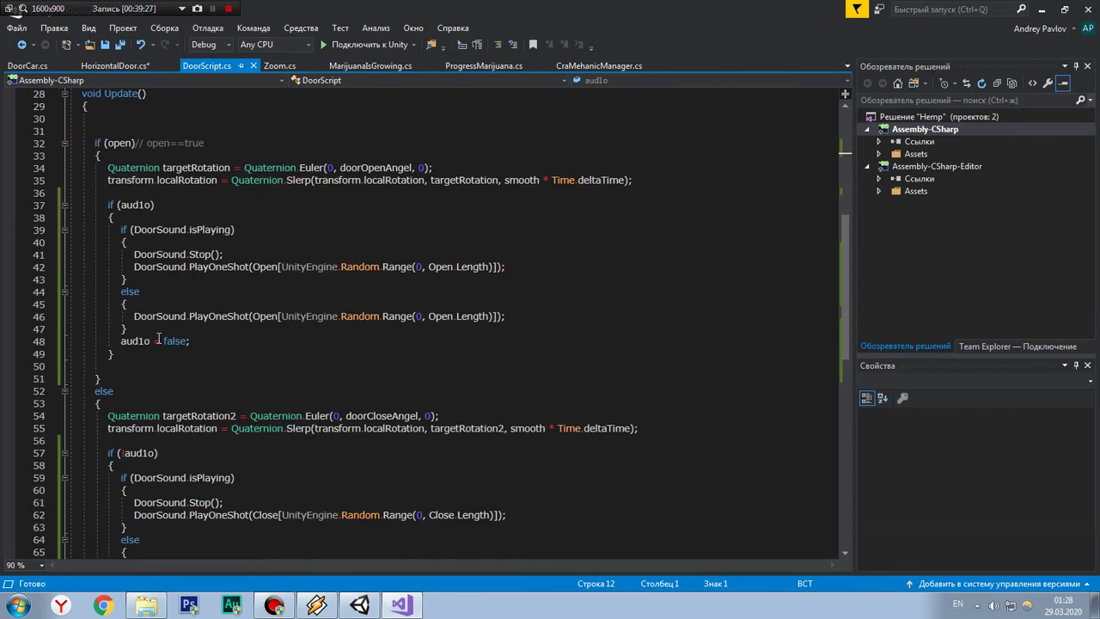
drag(122, 359, 3, 206)
key(ctrl+c)
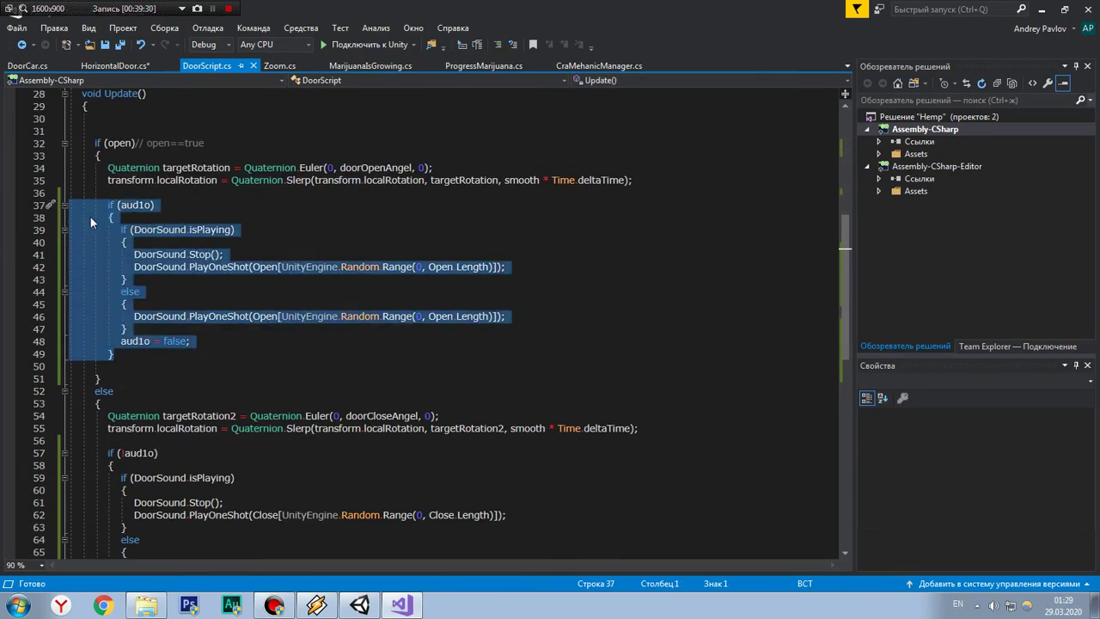
click(114, 67)
scroll(82, 383, down, 5)
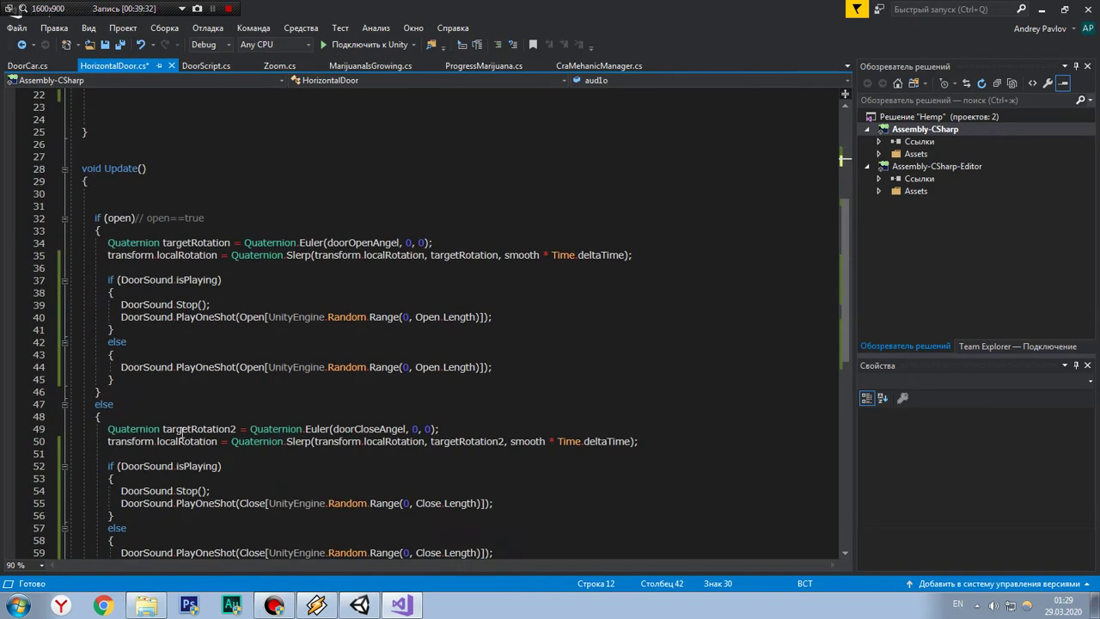
scroll(82, 382, down, 1)
scroll(82, 383, up, 2)
drag(114, 342, 60, 238)
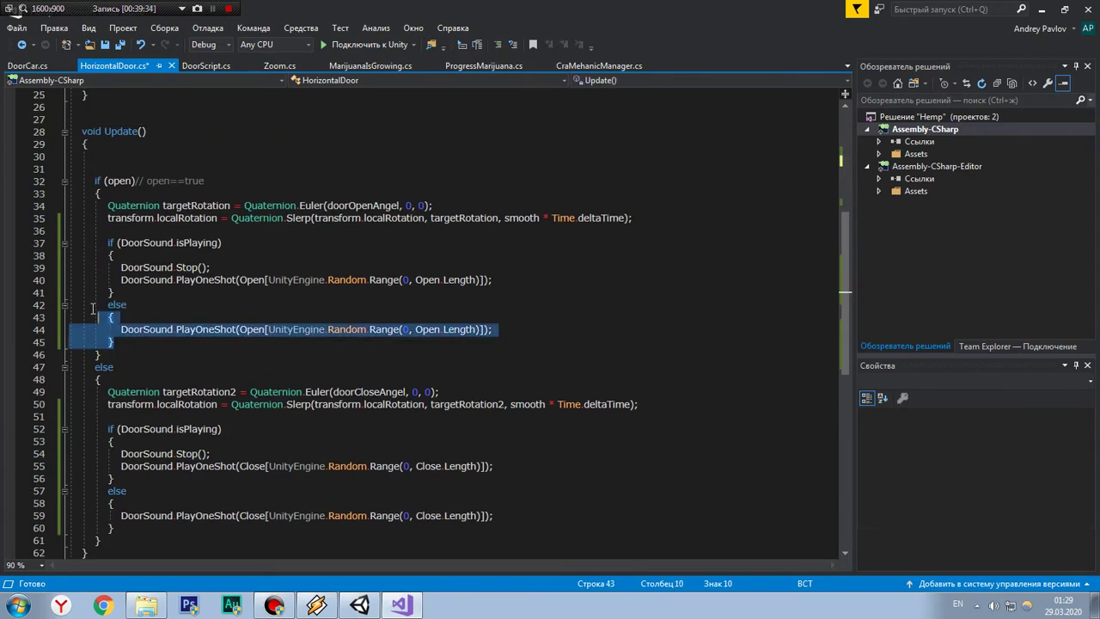
key(ctrl+v)
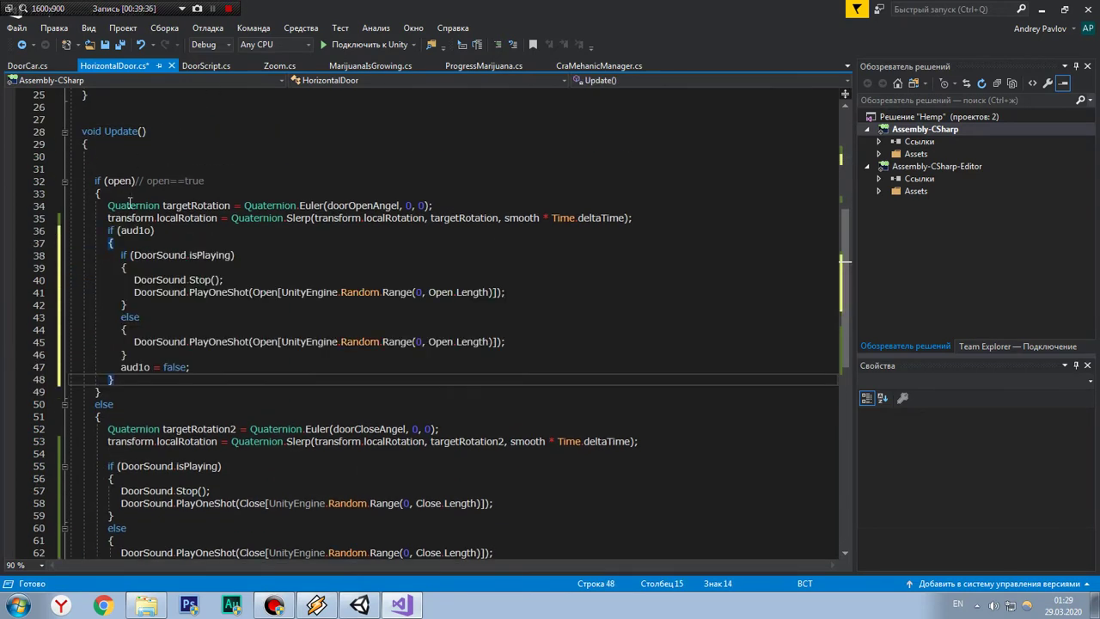
Step: Replace HorizontalDoor's close-sound block with the if (!aud1o) version and save the script
click(198, 67)
scroll(343, 326, down, 6)
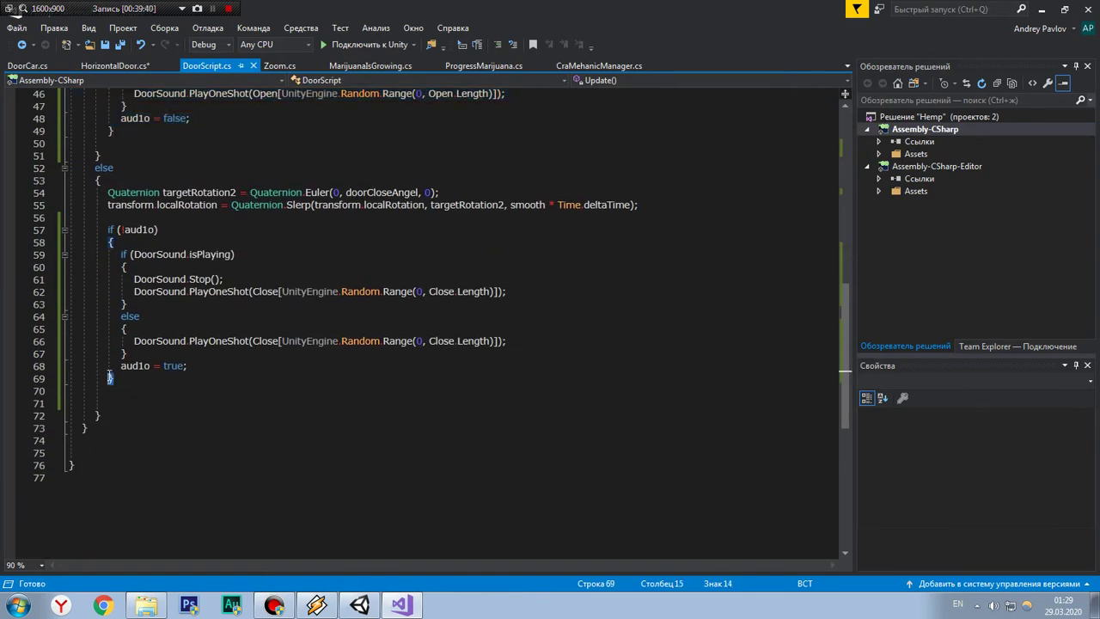
drag(113, 378, 34, 217)
key(ctrl+c)
click(115, 66)
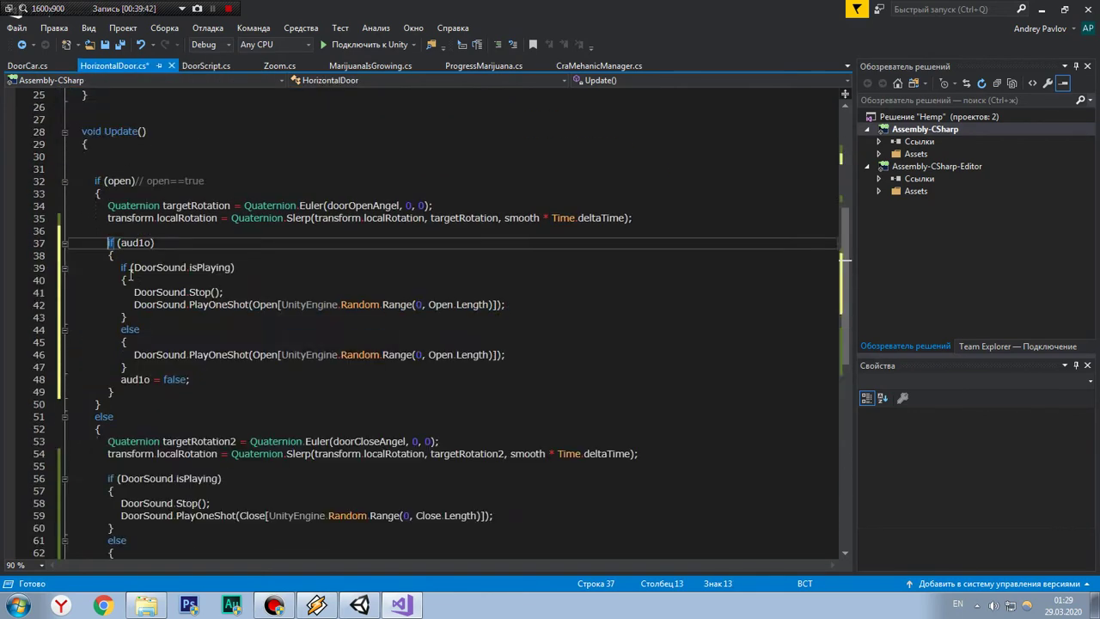
scroll(156, 417, down, 2)
drag(126, 504, 53, 404)
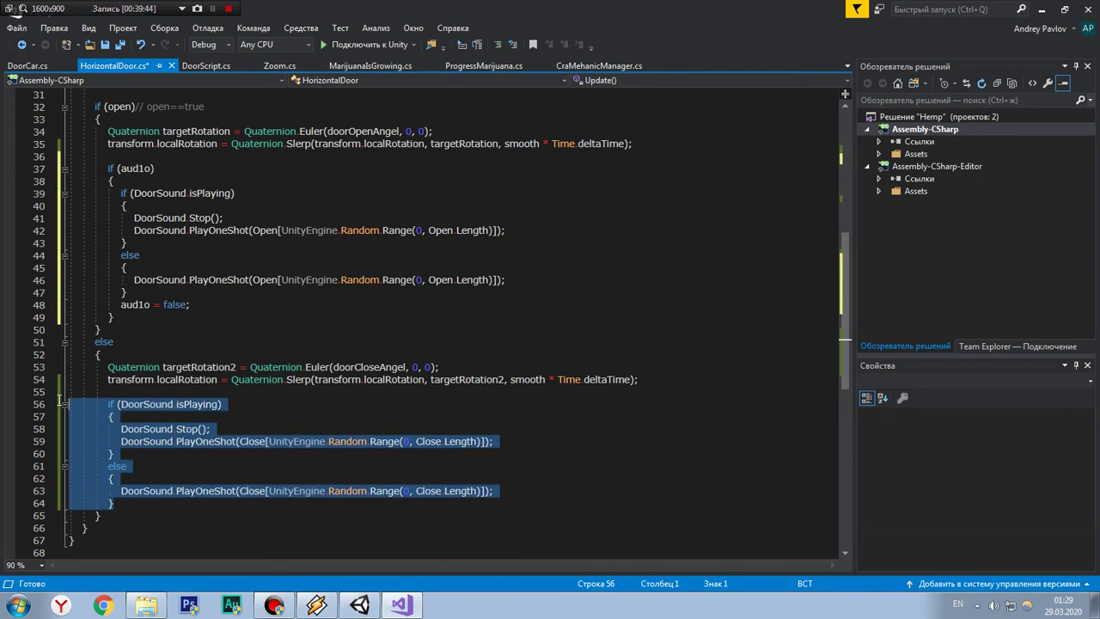
key(ctrl+v)
click(103, 43)
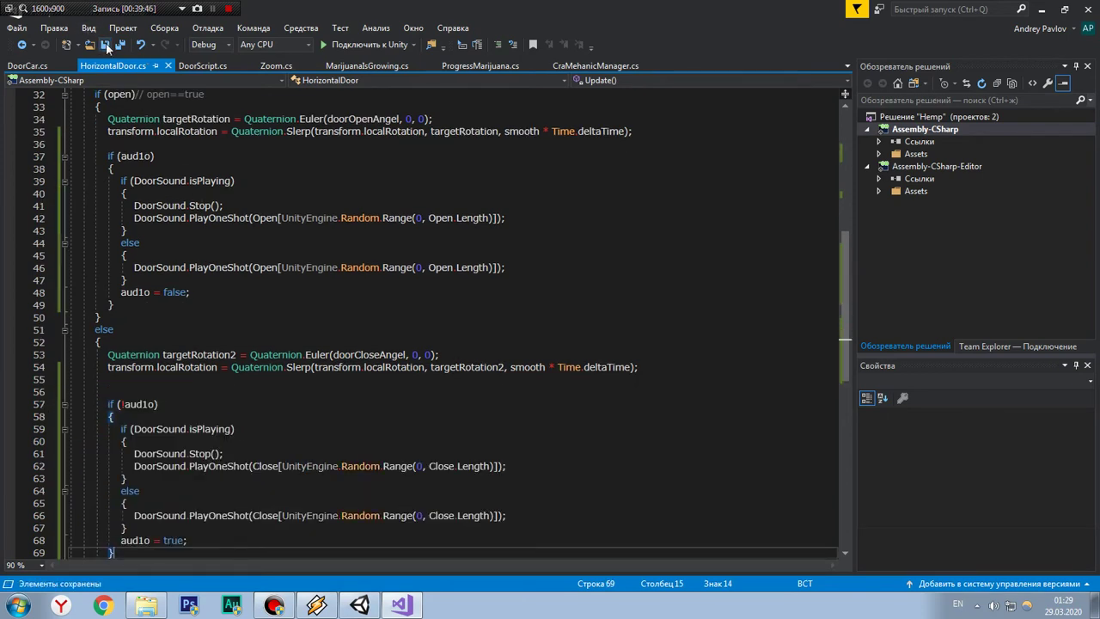
Step: Play the game maximized from the Game view and open, close, then reopen the truck hood
click(357, 607)
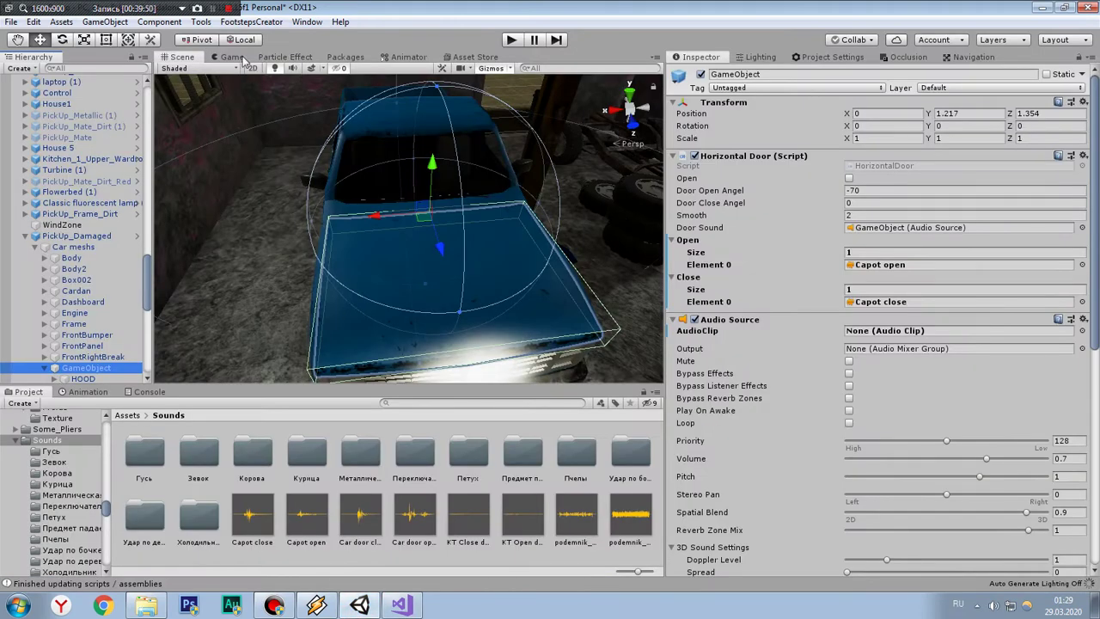
click(243, 59)
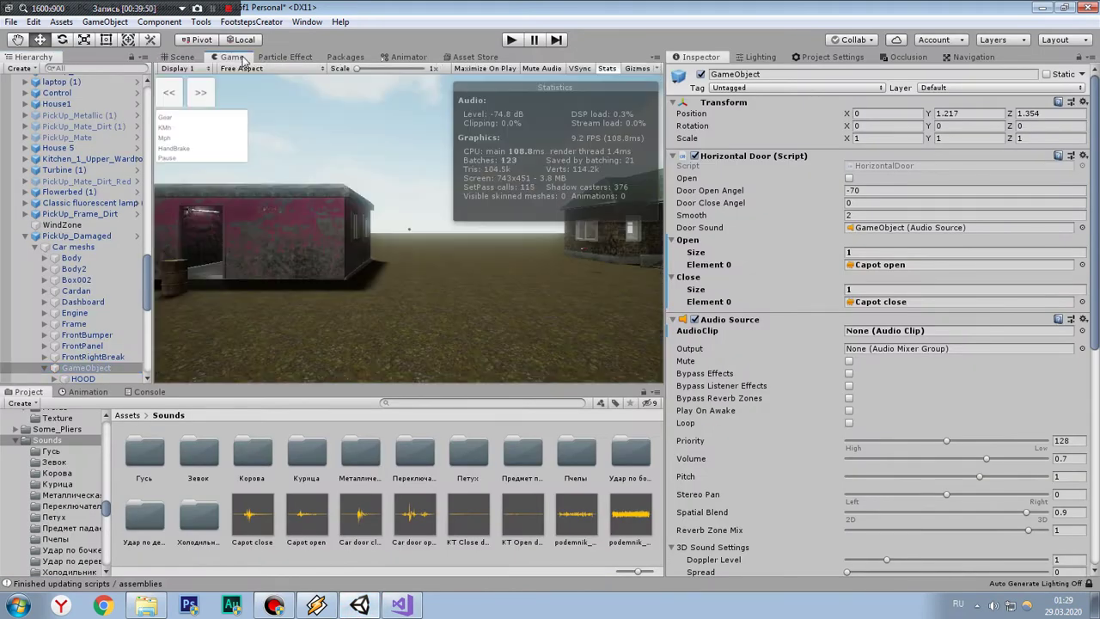
click(488, 69)
click(513, 39)
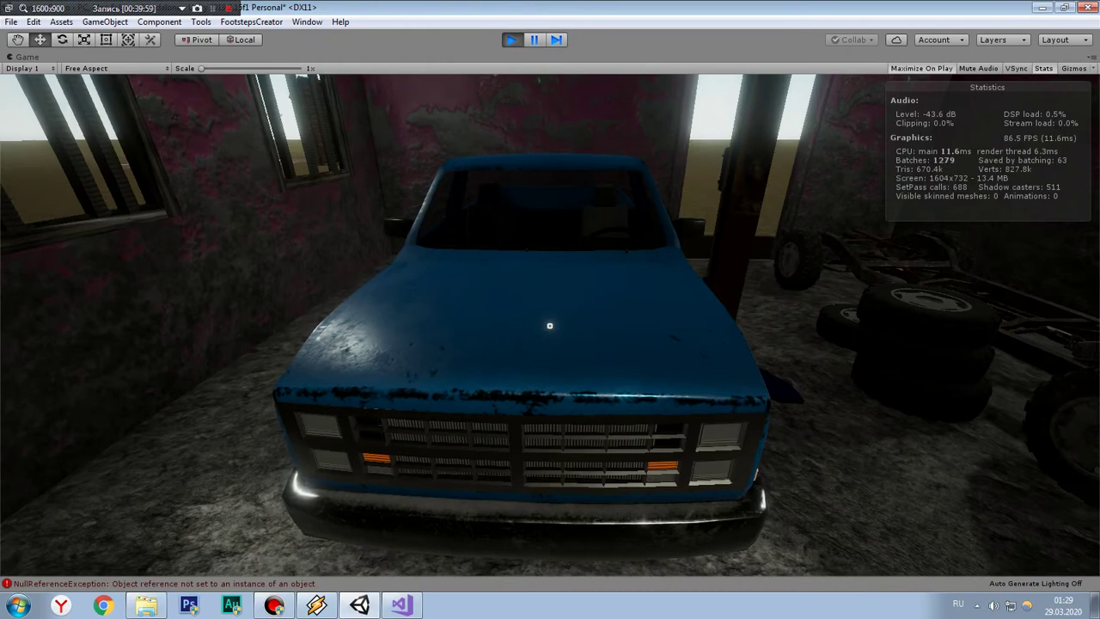
click(550, 326)
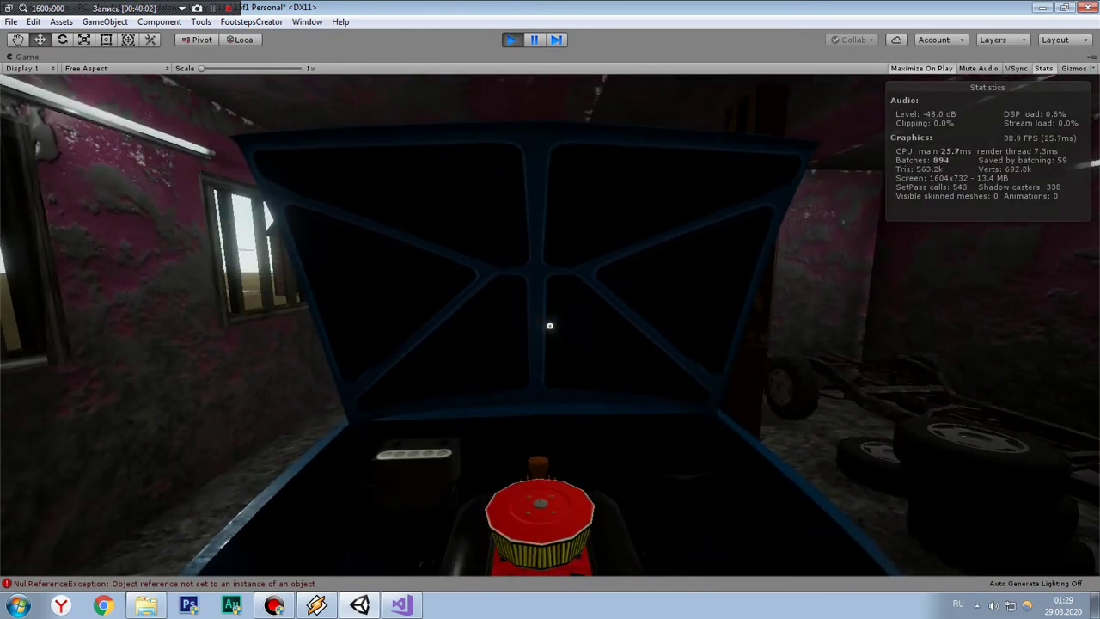
click(550, 326)
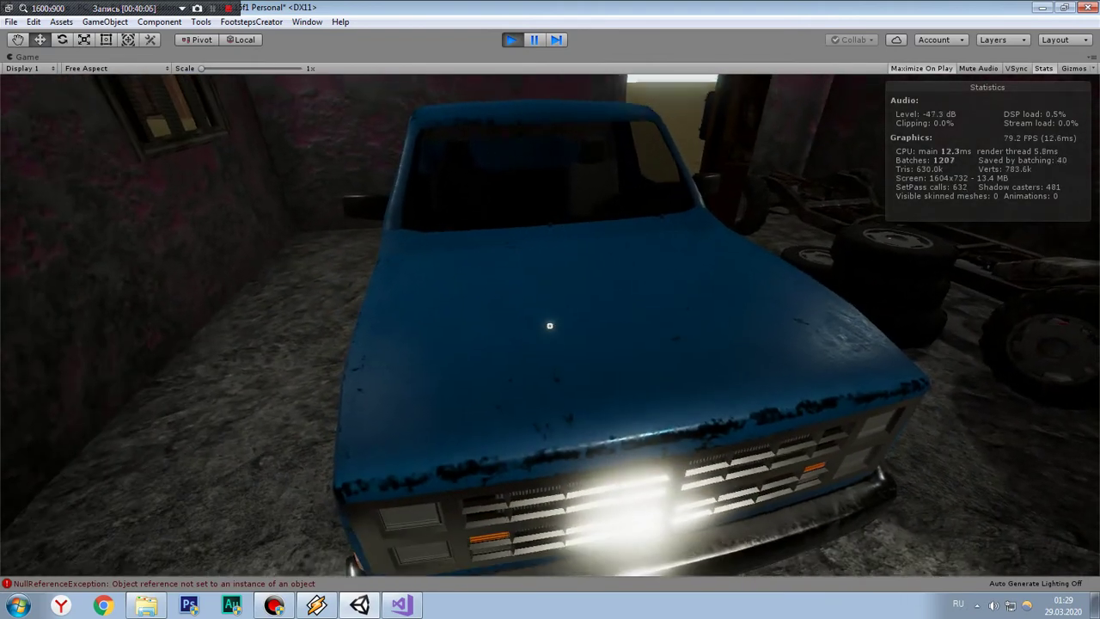
click(550, 325)
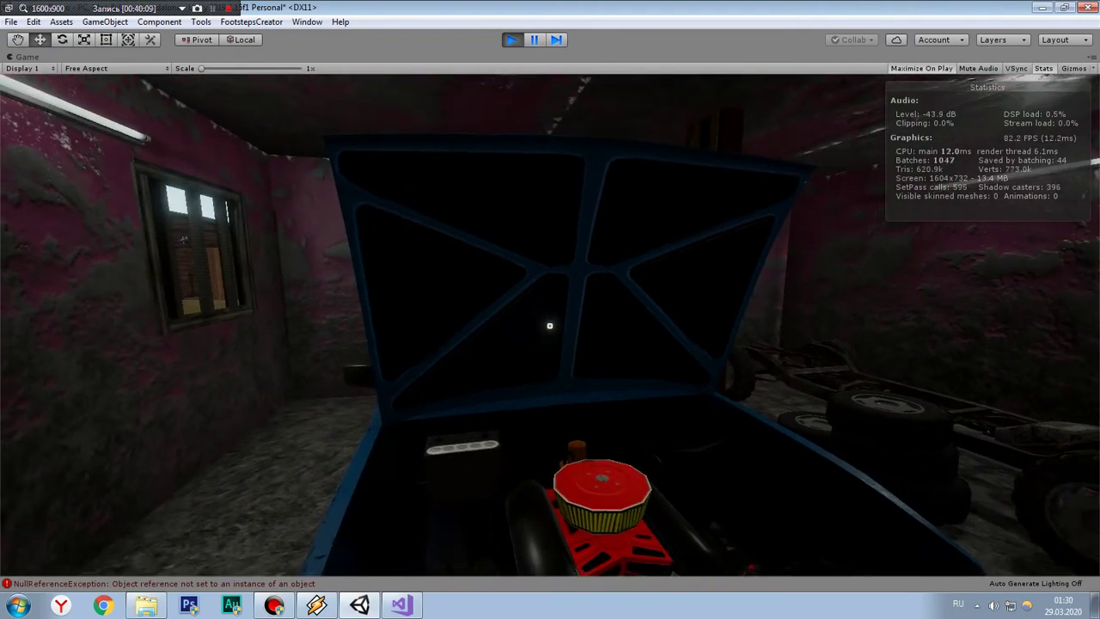
key(Escape)
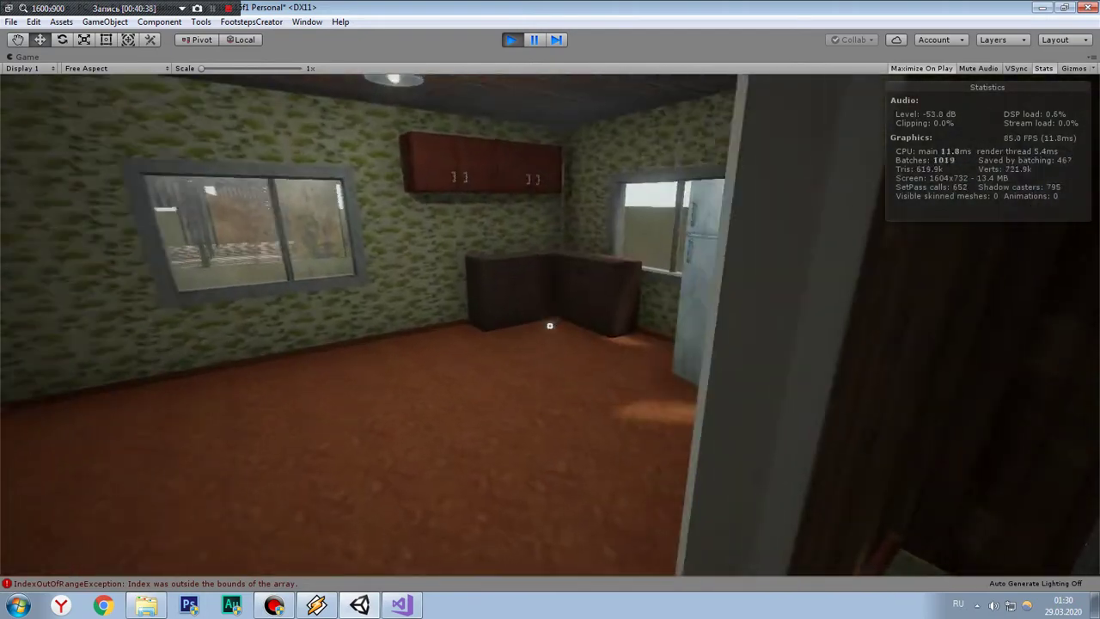
Step: Toggle the fridge's lower door open and shut five times with E, then dismiss the Game view options
key(e)
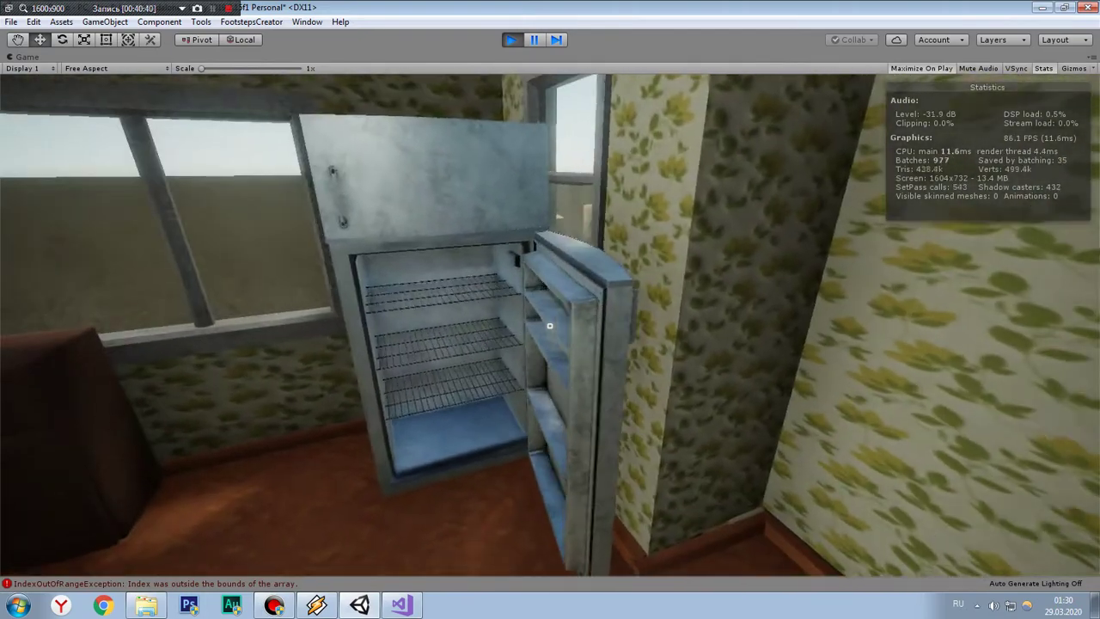
key(e)
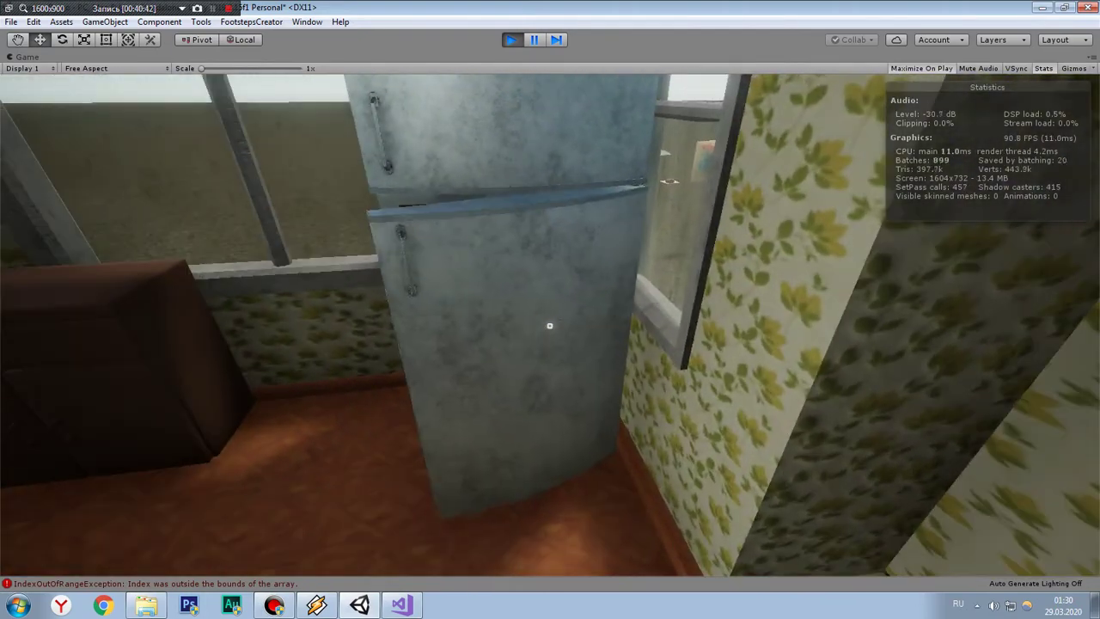
key(e)
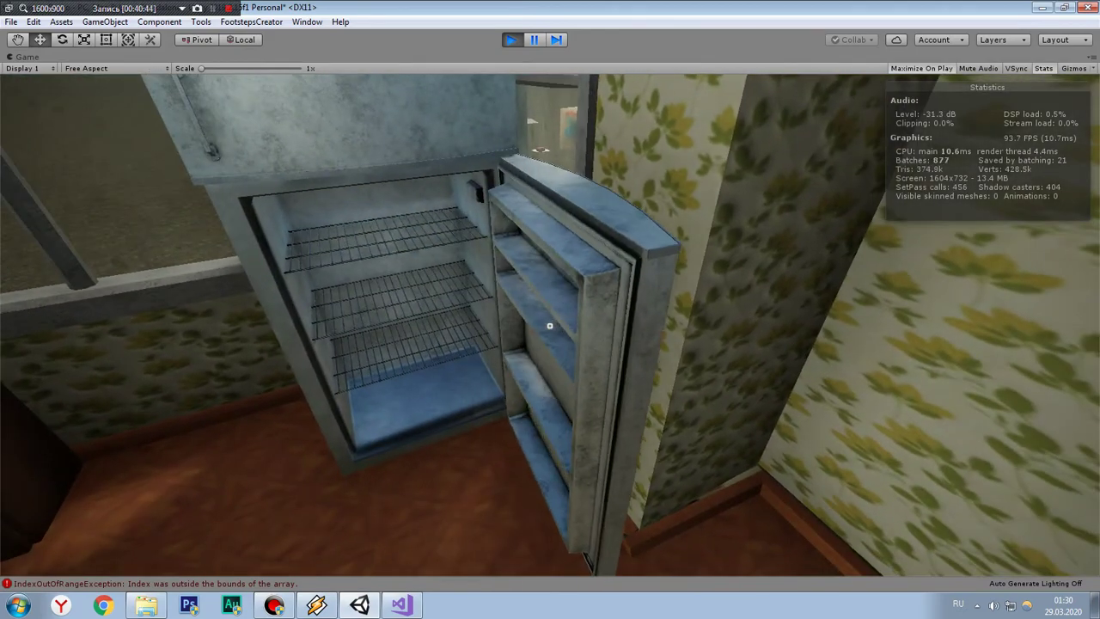
key(e)
key(e)
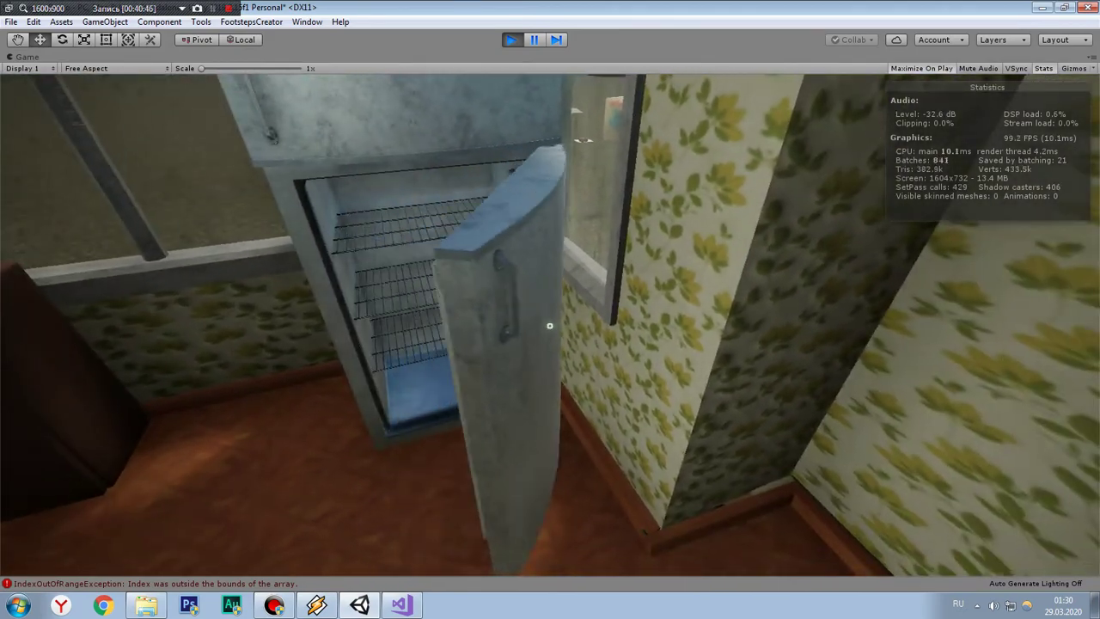
key(e)
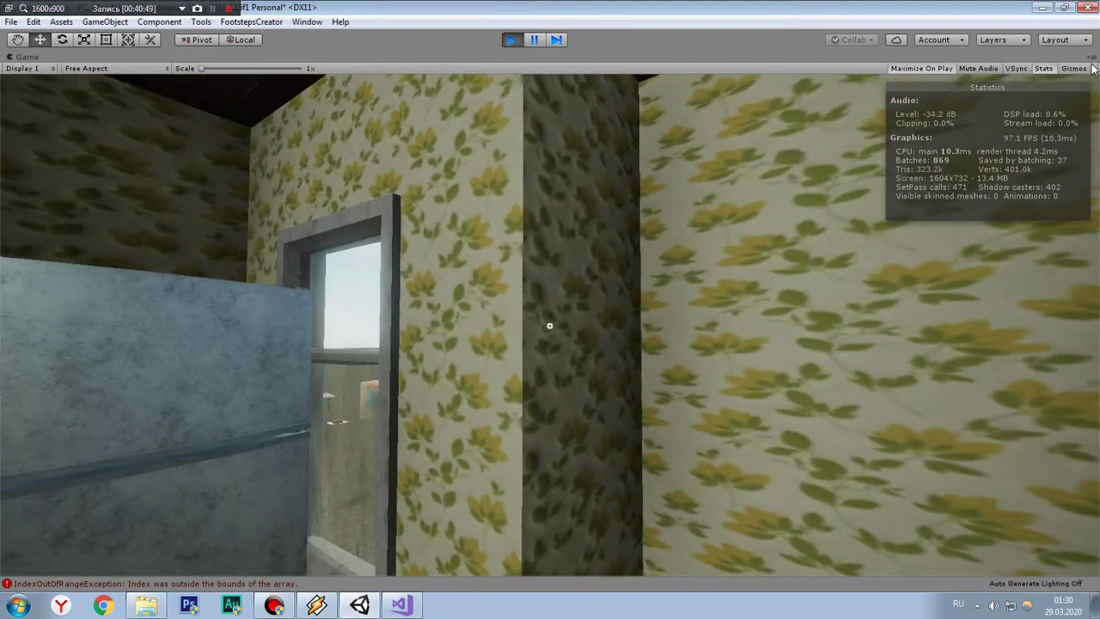
click(1092, 58)
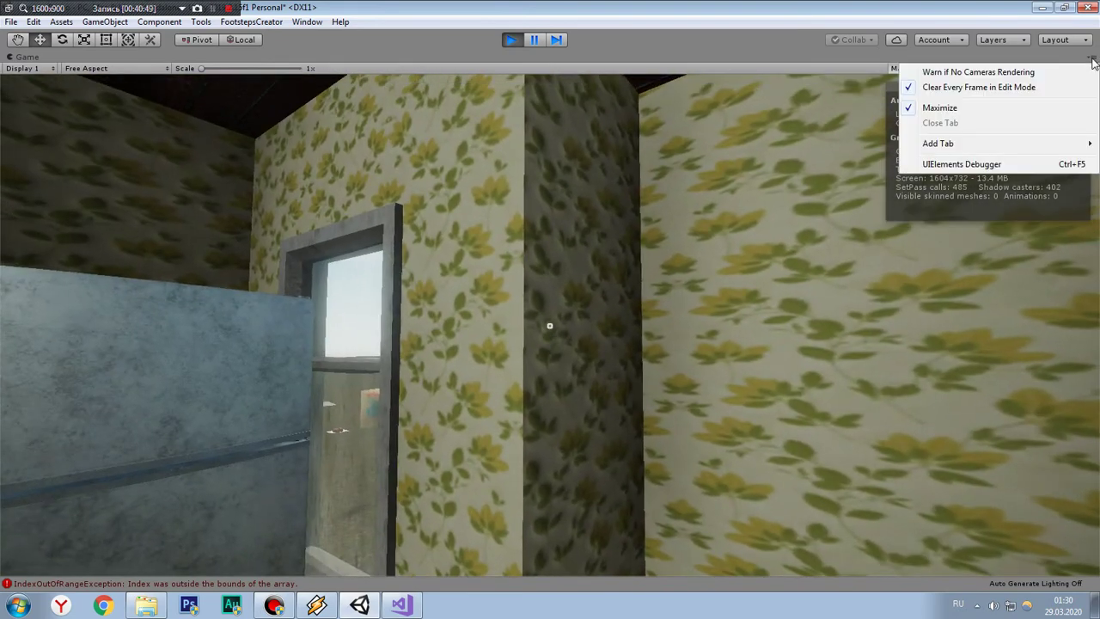
key(Escape)
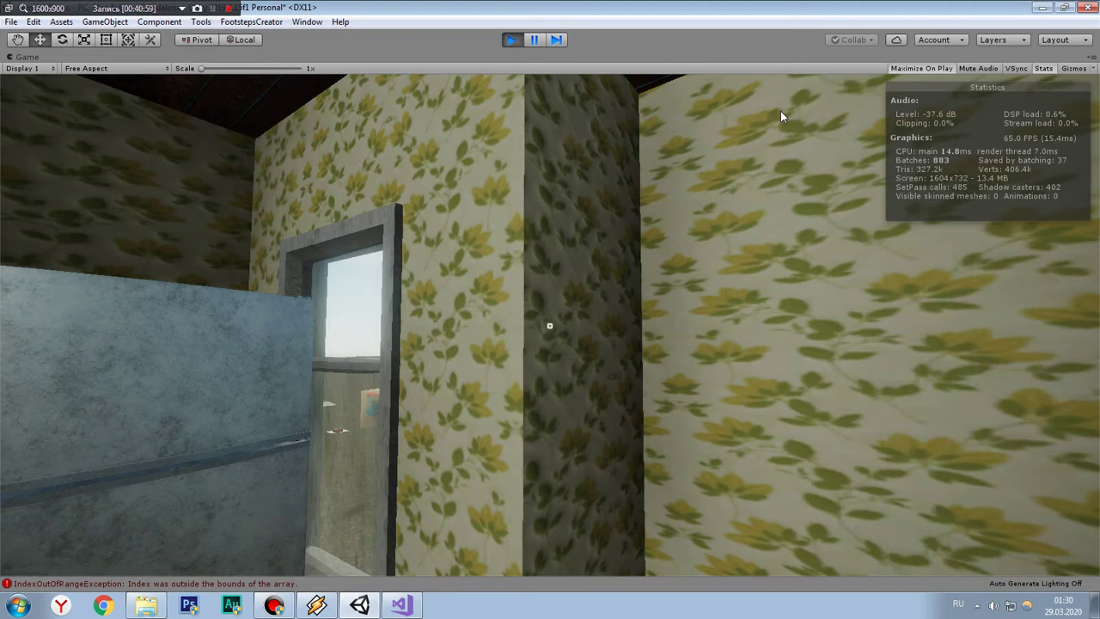
Step: Restore the editor layout, walk the player toward the cabinet corner, and select PickUp_Damaged
key(shift+space)
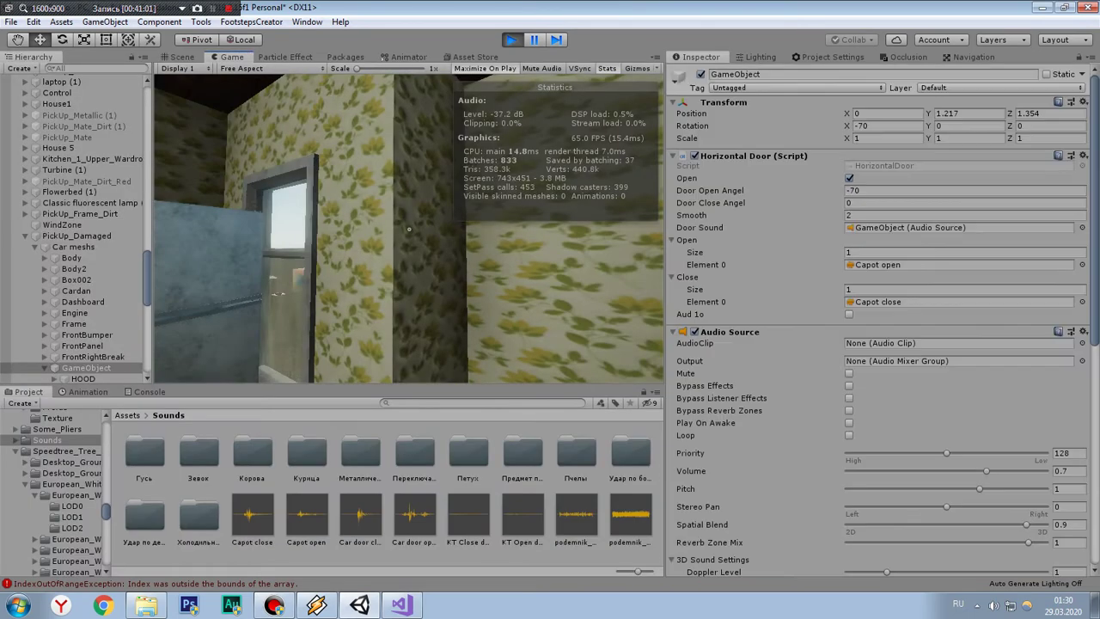
key(w)
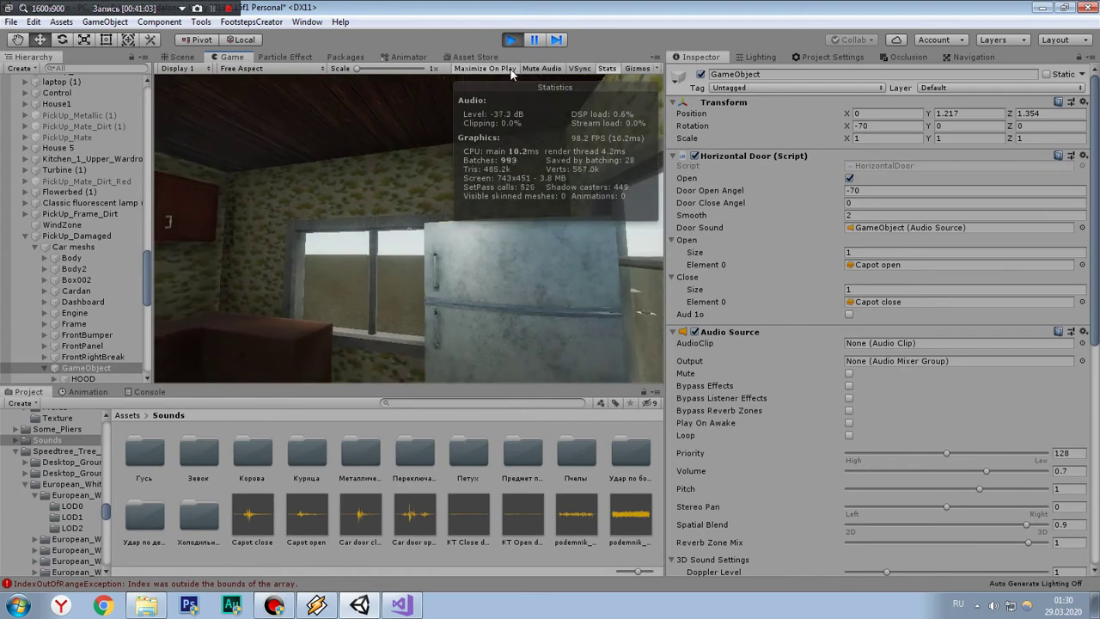
key(w)
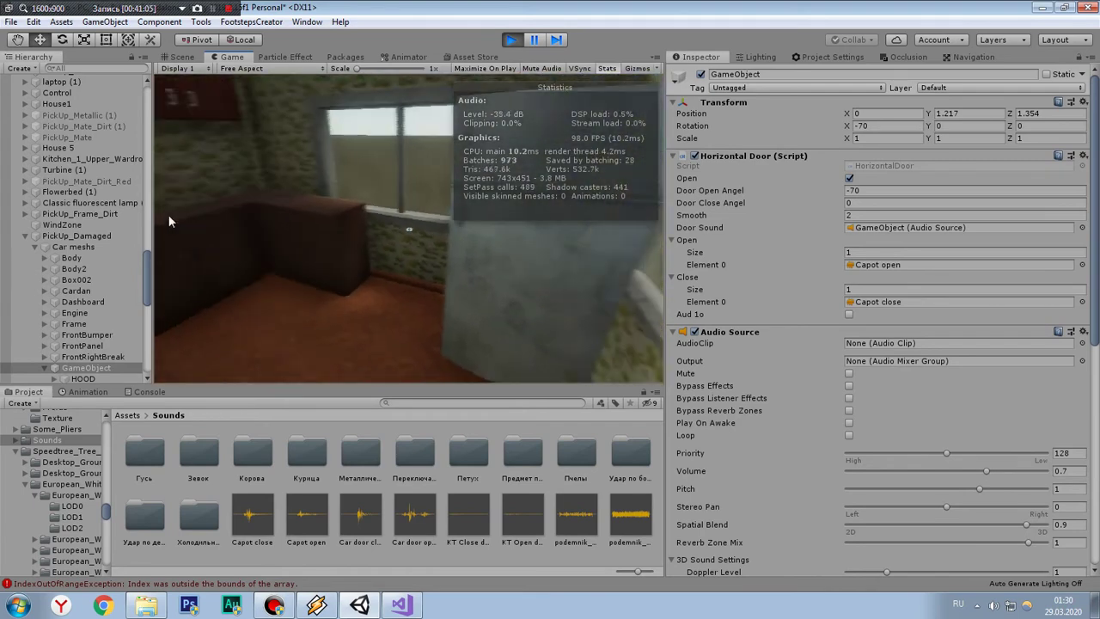
click(53, 237)
Step: In the Scene view, frame PickUp_Mate, then select and frame the House mesh
click(181, 56)
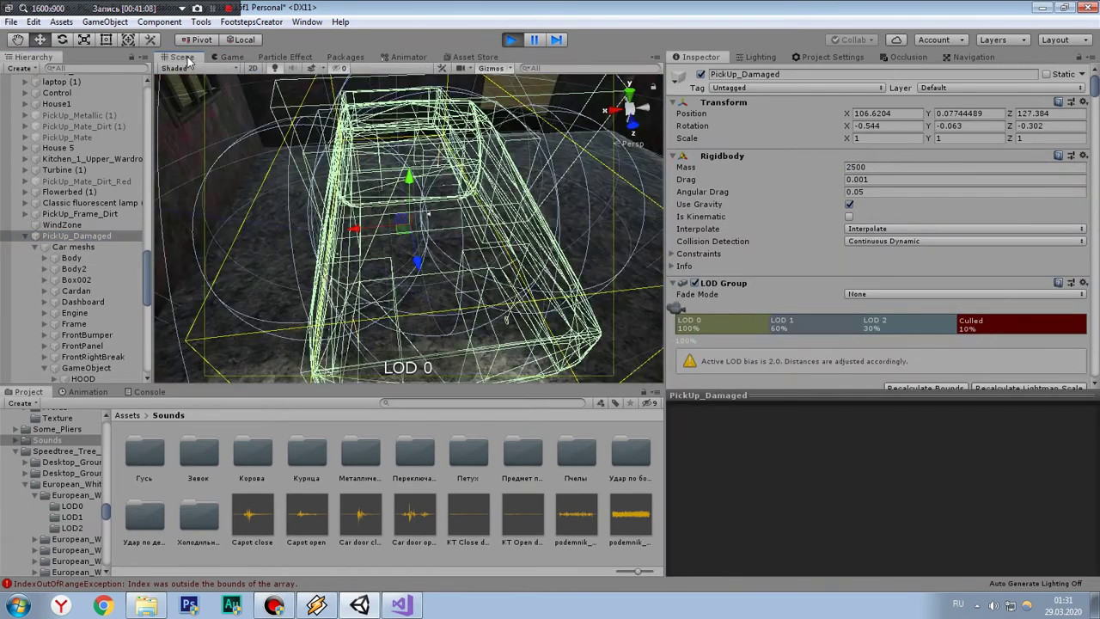
double_click(83, 139)
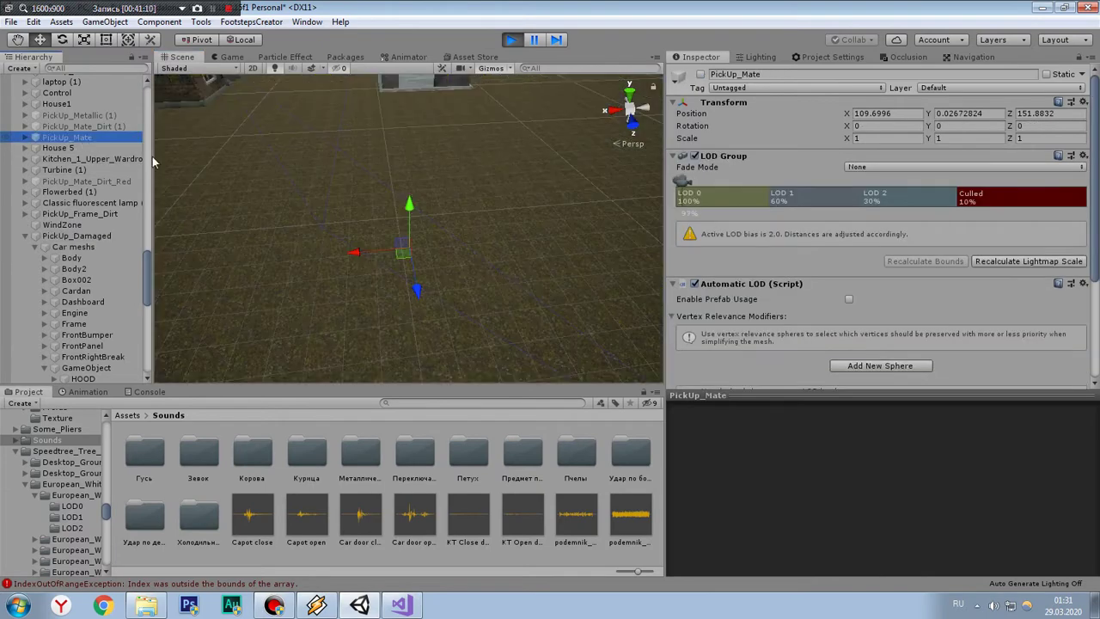
middle_drag(163, 159, 263, 146)
click(263, 147)
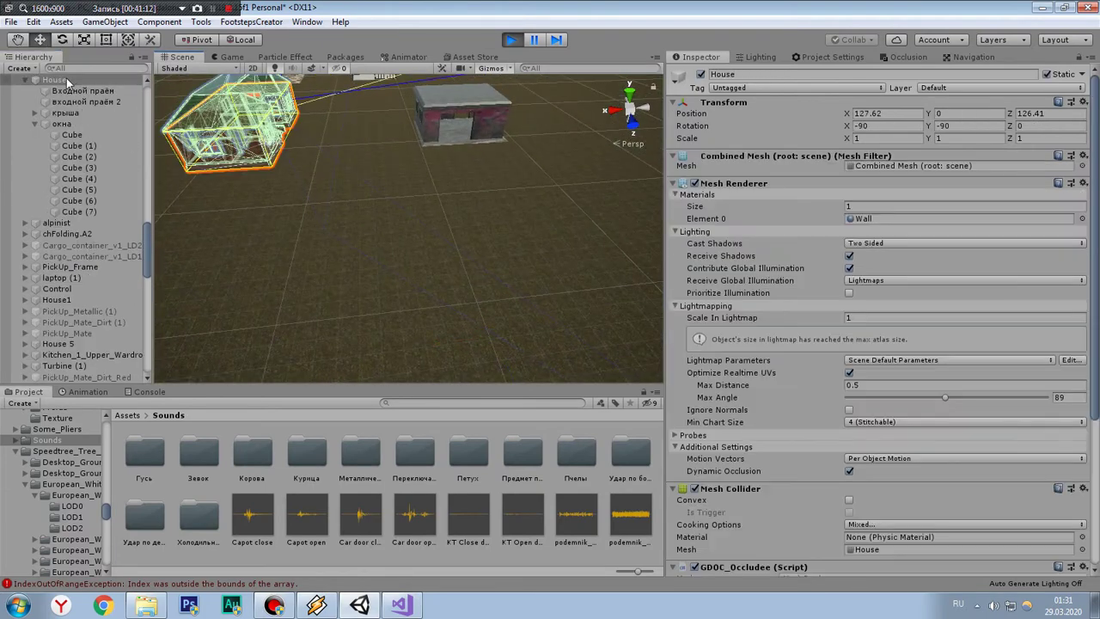
double_click(69, 80)
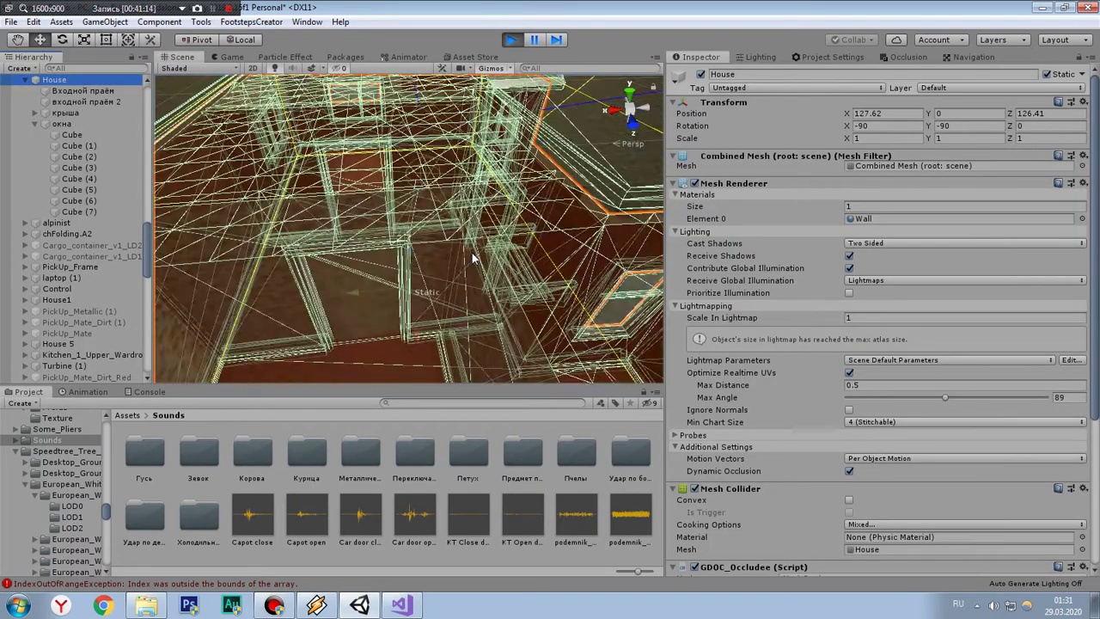
Step: Bring the fridge into view and select Fridge_DoorD's parent pivot to show its Door Script
scroll(472, 257, up, 3)
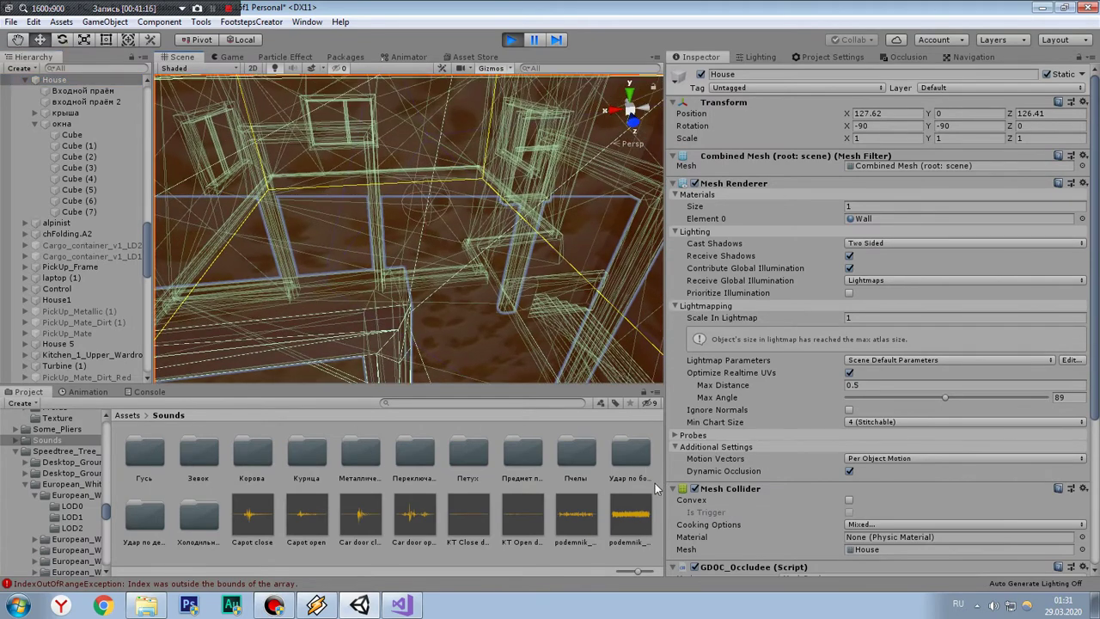
click(350, 177)
scroll(350, 181, down, 5)
right_drag(344, 194, 387, 221)
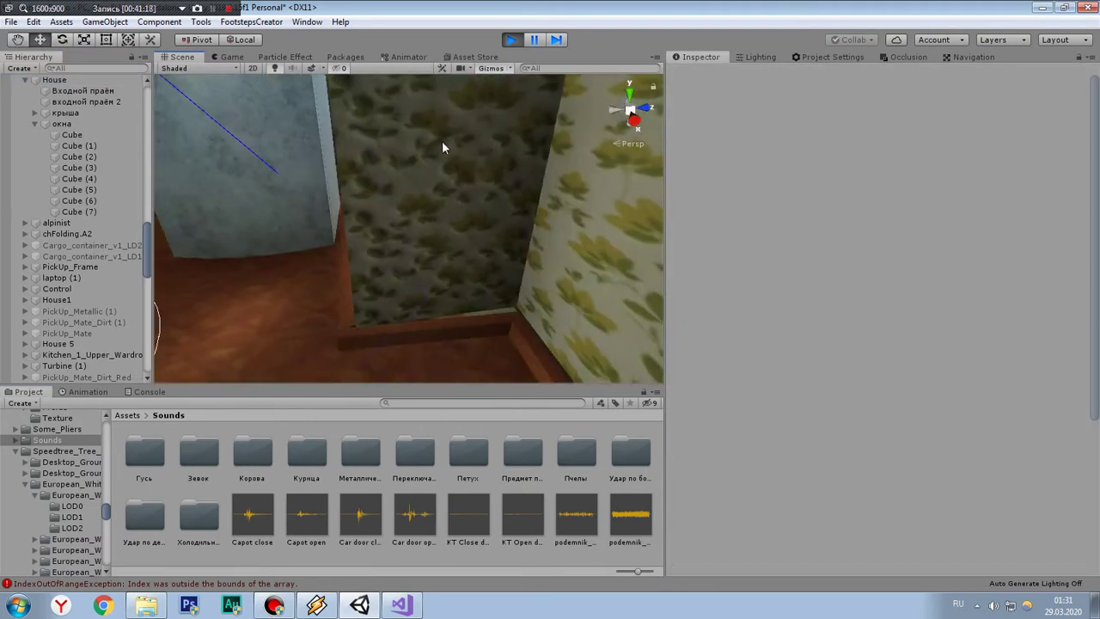
click(342, 196)
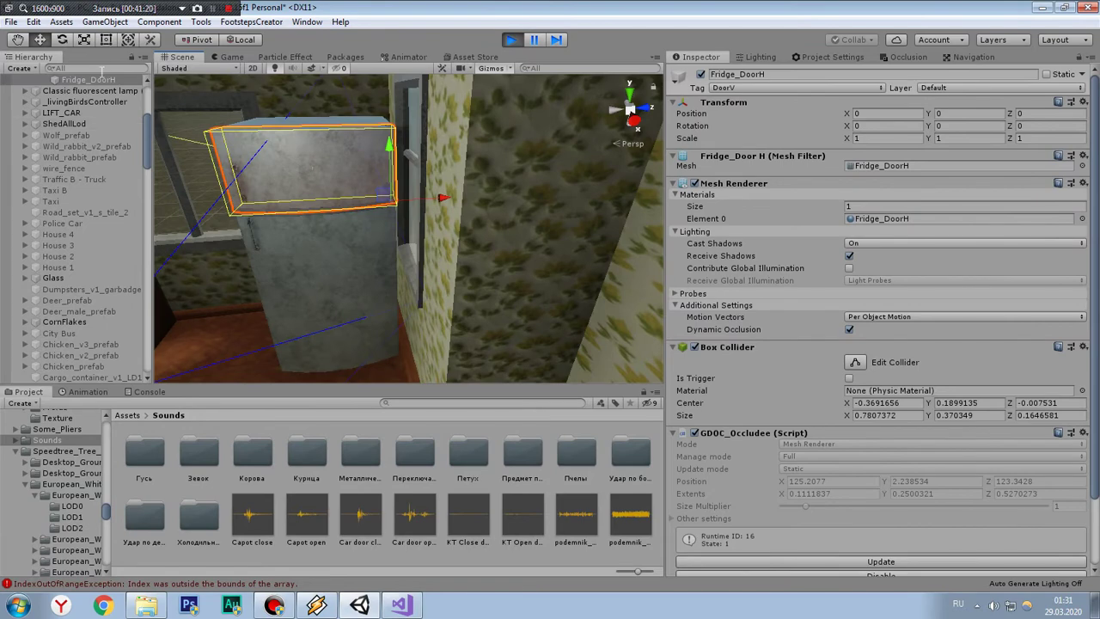
scroll(95, 112, up, 3)
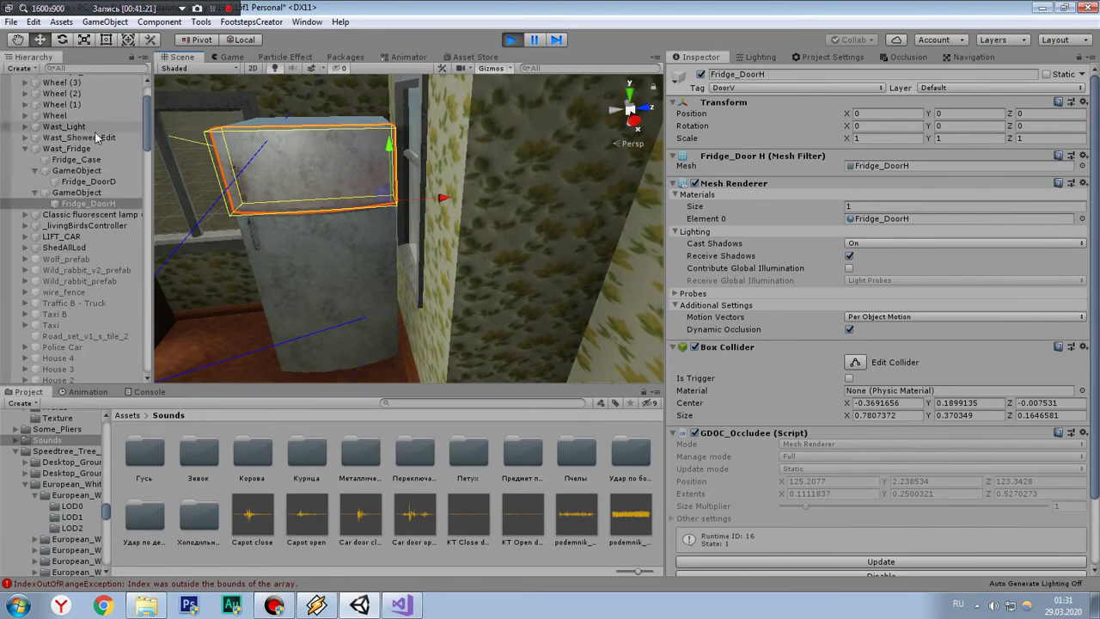
click(80, 194)
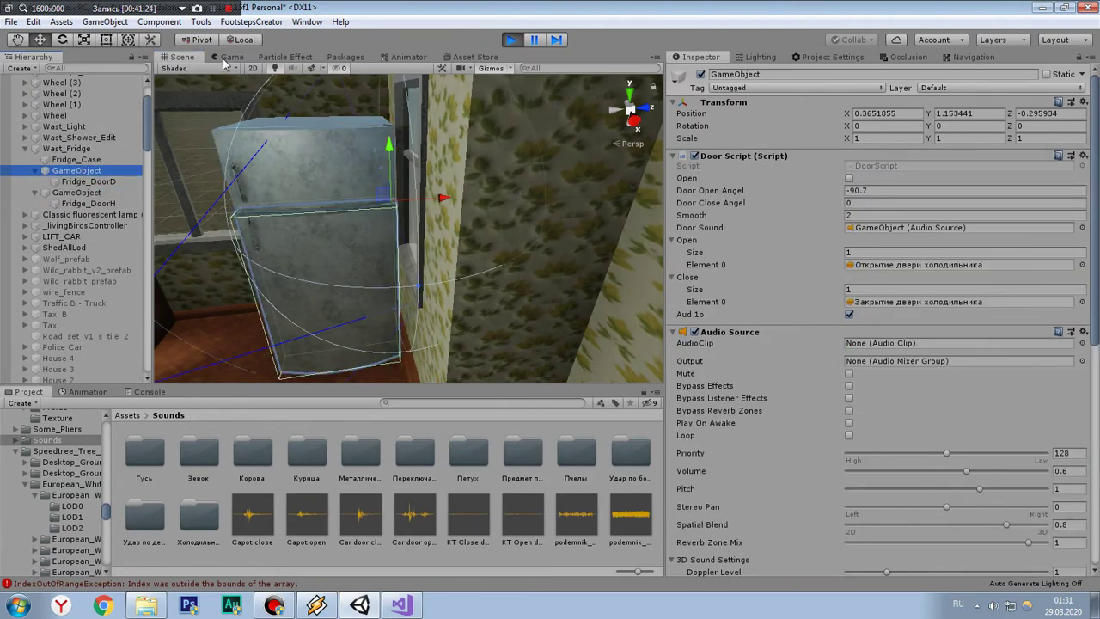
Step: Dock the Game view back into the editor, walk to the fridge, and open and close its door
drag(222, 58, 181, 78)
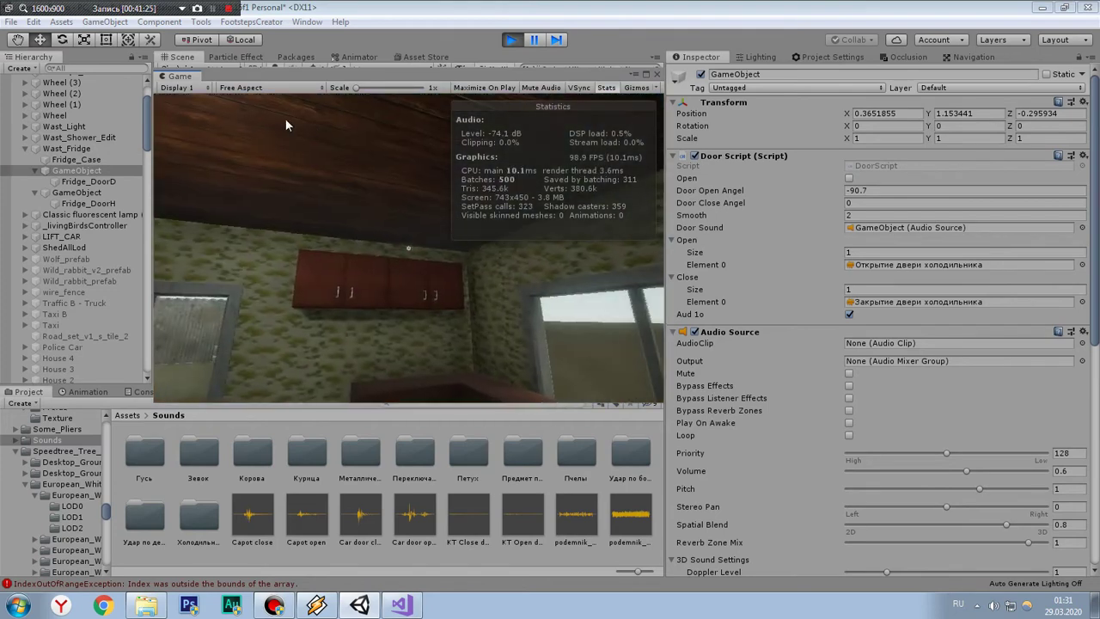
drag(287, 126, 218, 66)
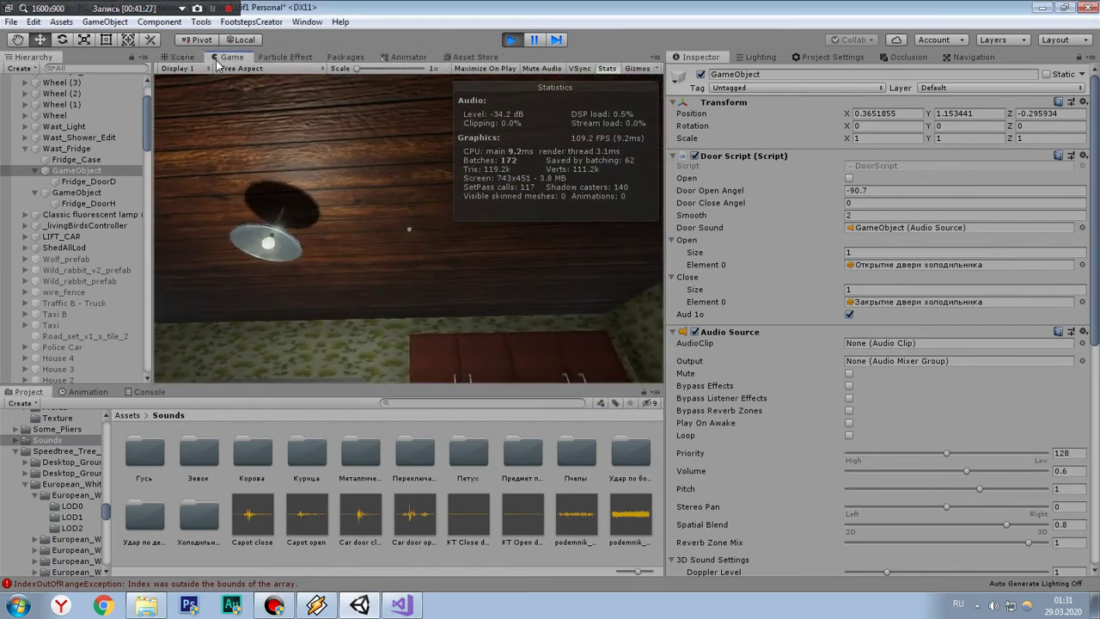
key(w)
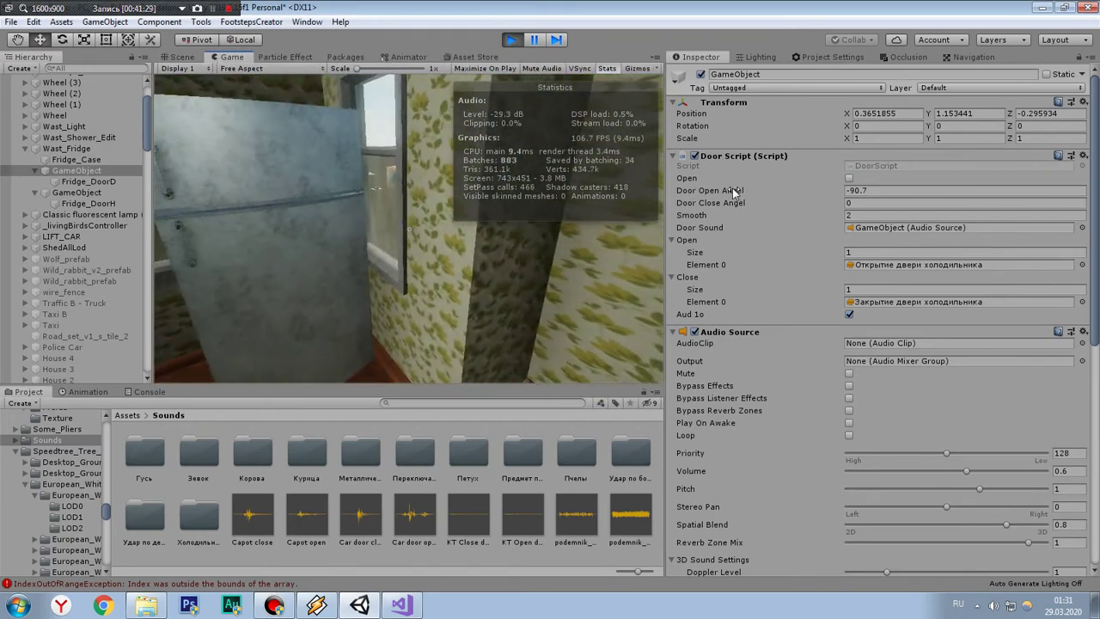
click(850, 216)
text(1)
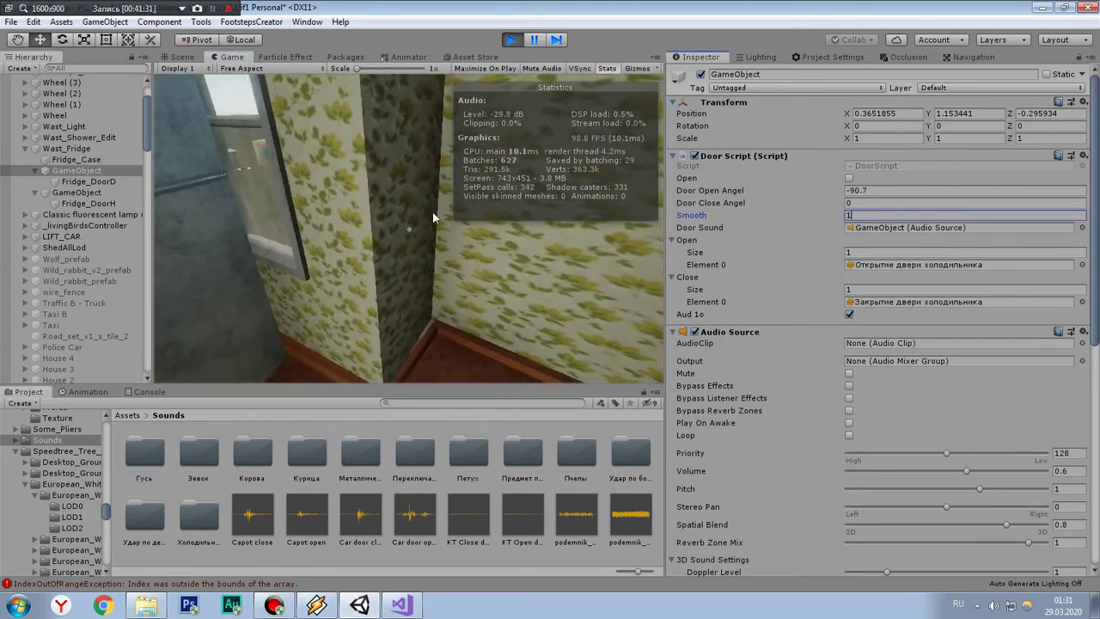
click(434, 217)
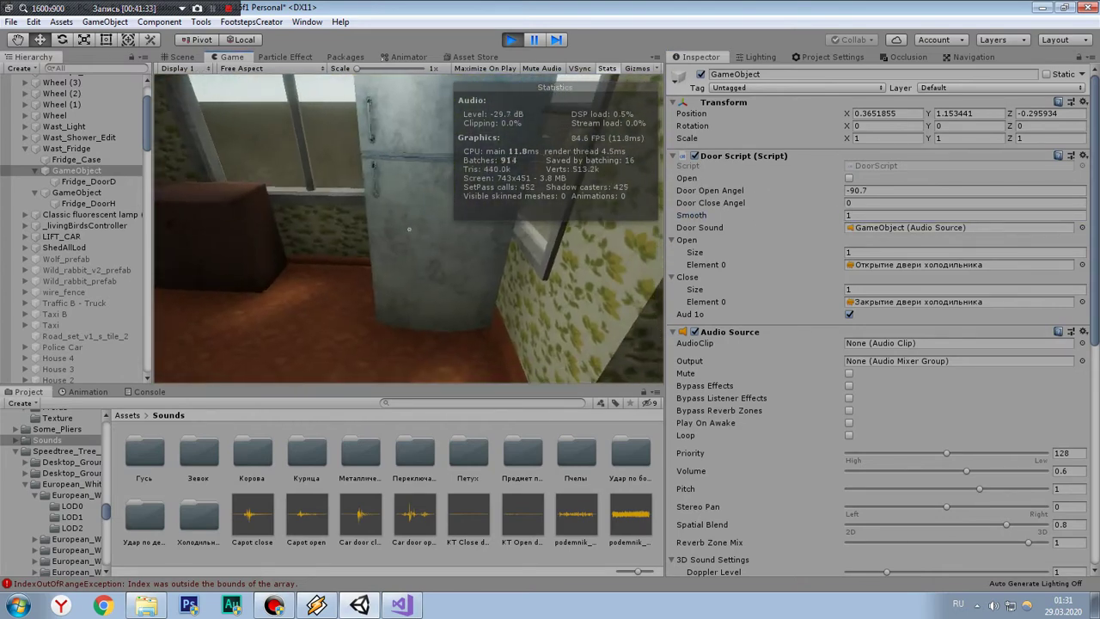
key(e)
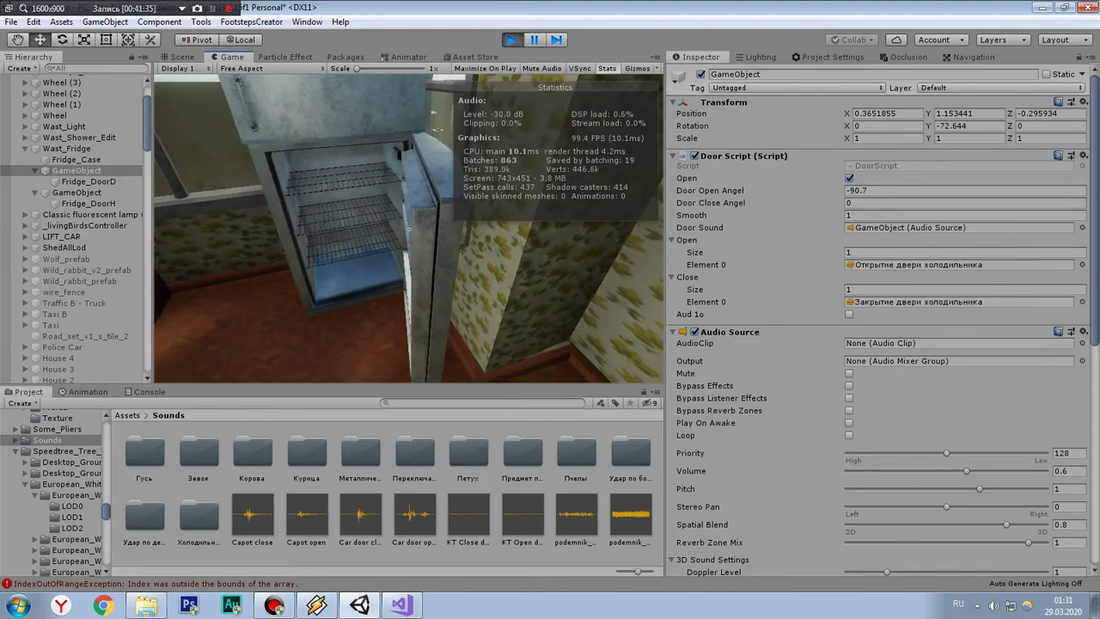
key(e)
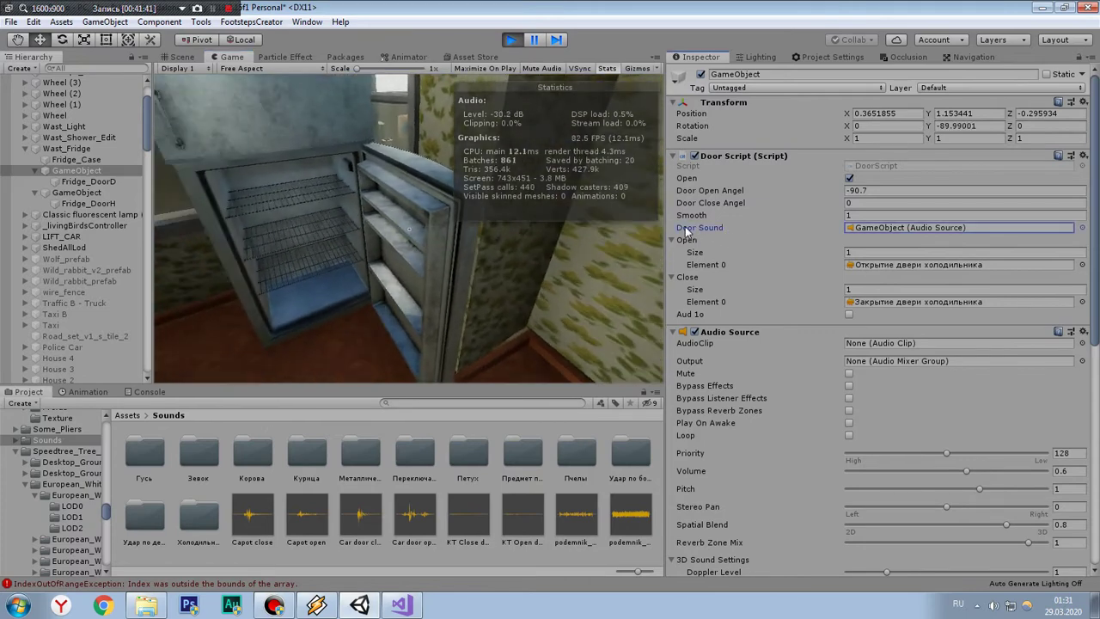
Step: Set the fridge door's Smooth to 4 and test it opening and closing
click(875, 215)
text(4)
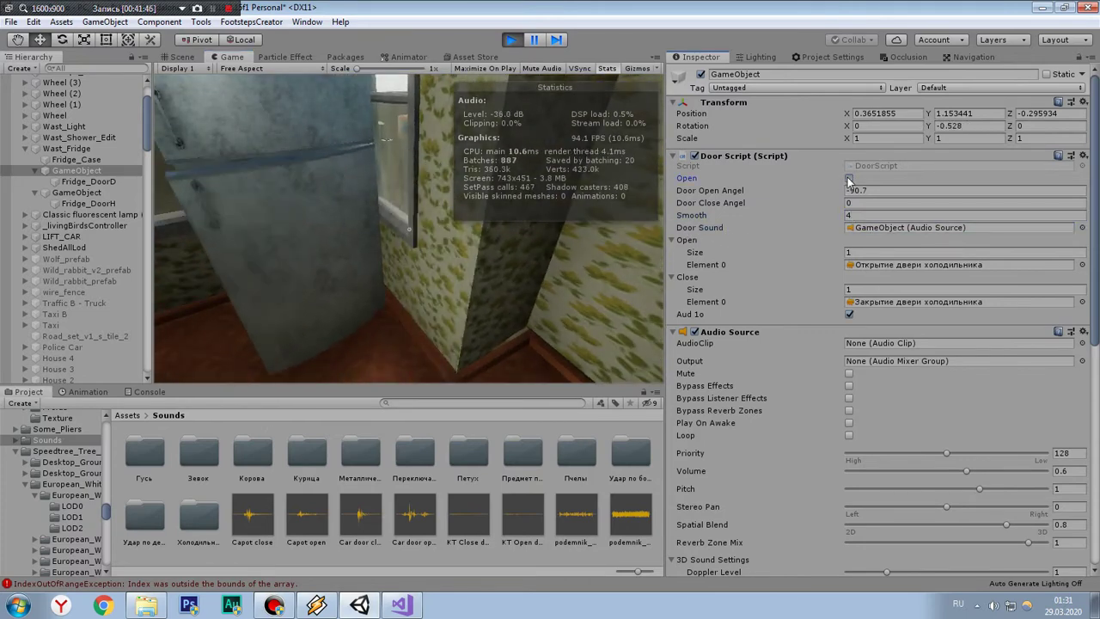
click(850, 178)
click(850, 178)
click(850, 178)
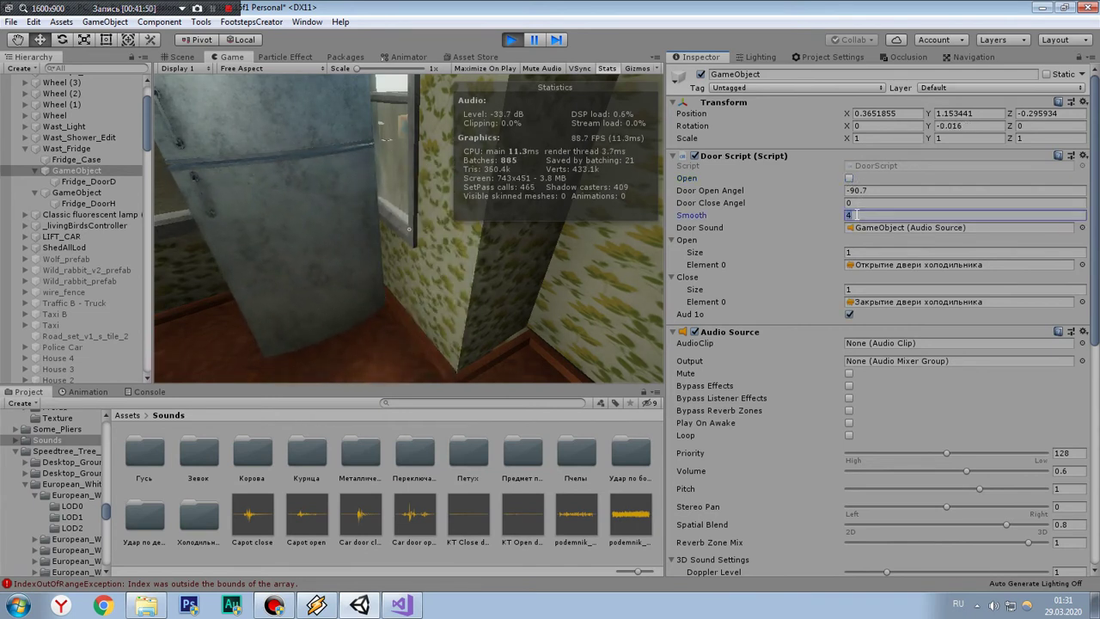
text(5)
Step: Try Smooth 5 and then 6, toggling the door open and shut repeatedly
click(850, 178)
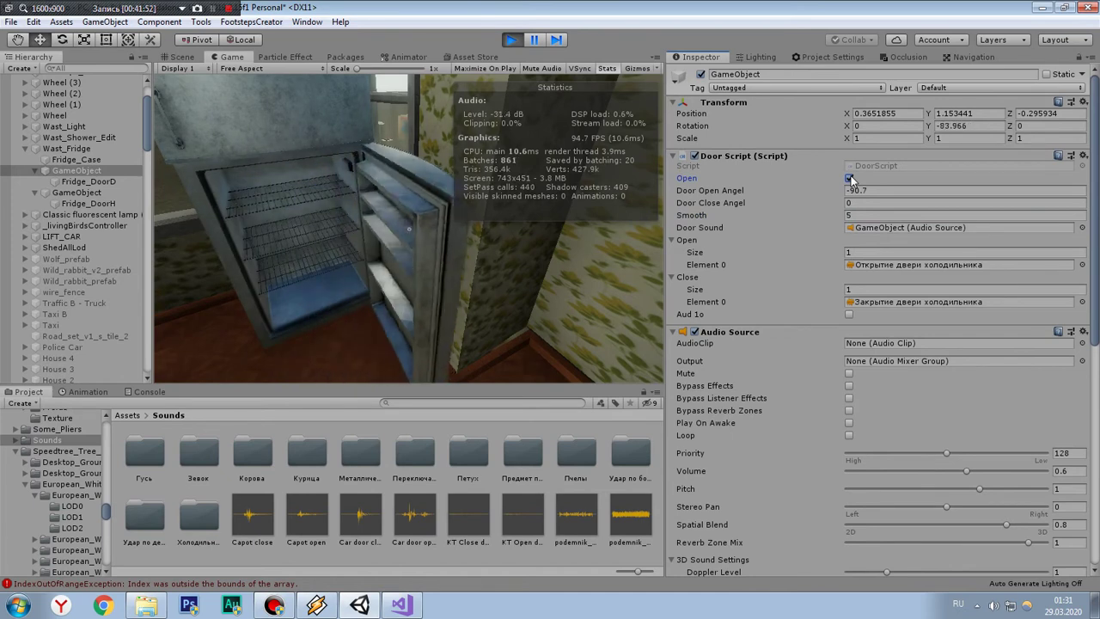
click(850, 178)
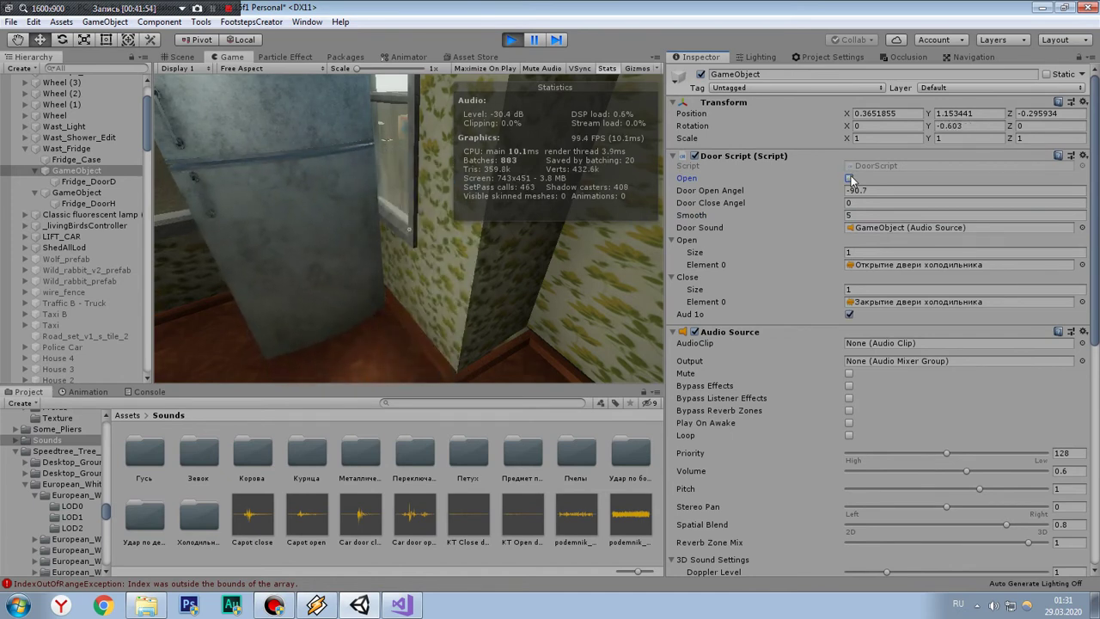
click(850, 178)
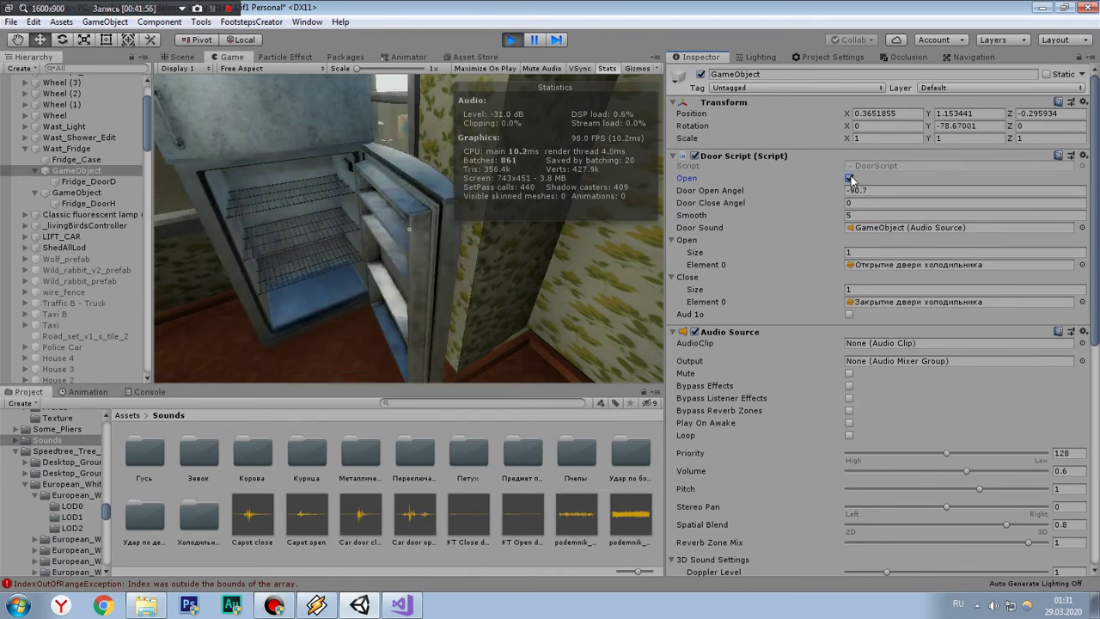
click(850, 177)
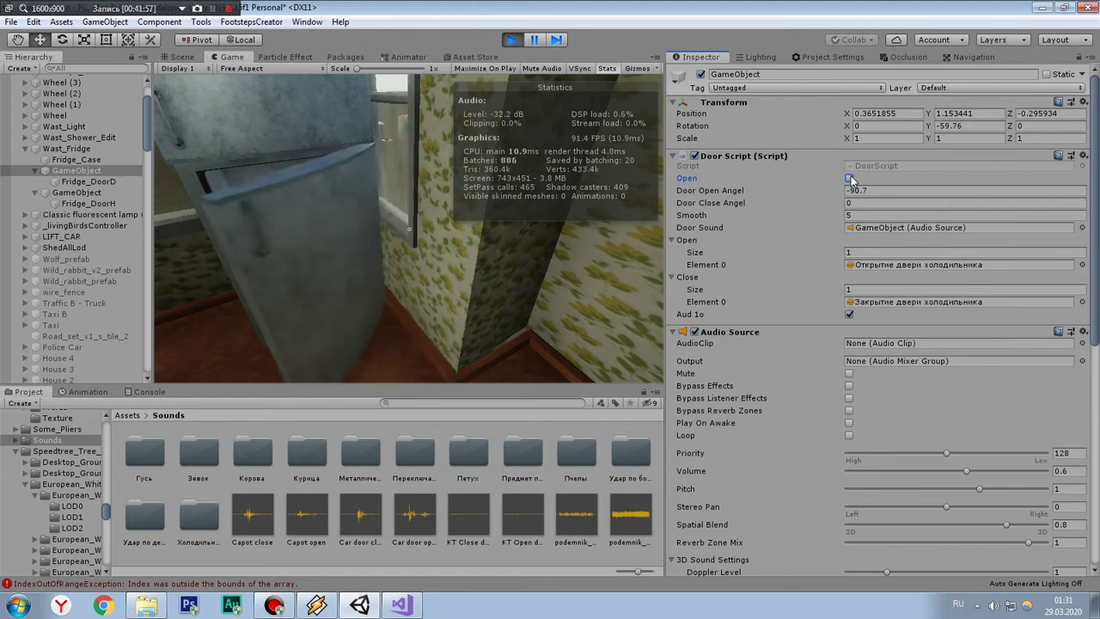
click(850, 178)
click(850, 178)
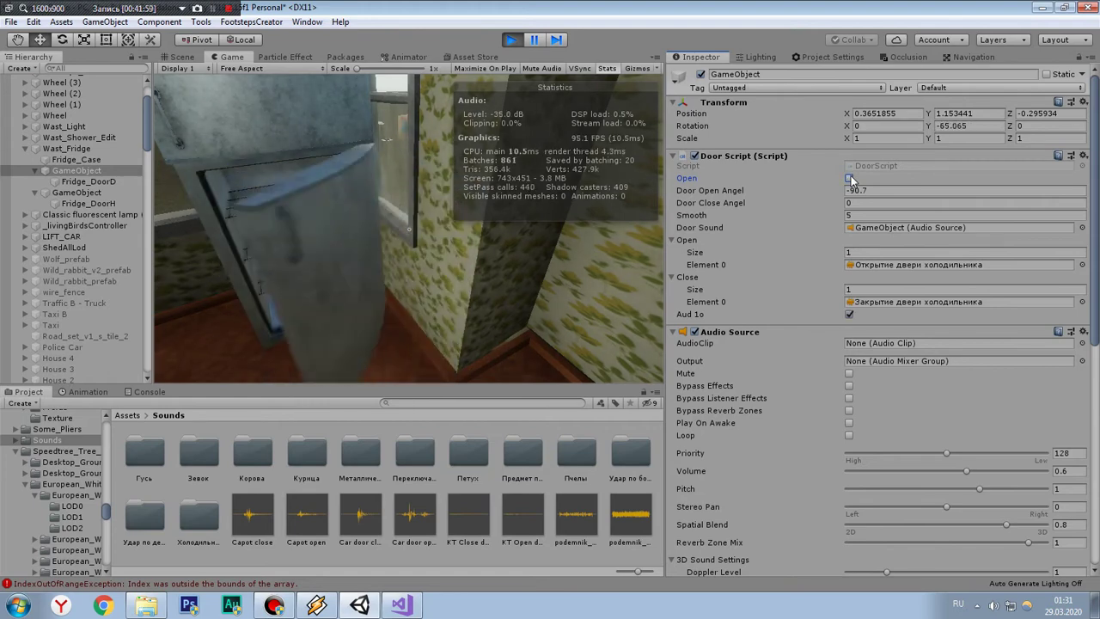
click(850, 178)
click(850, 178)
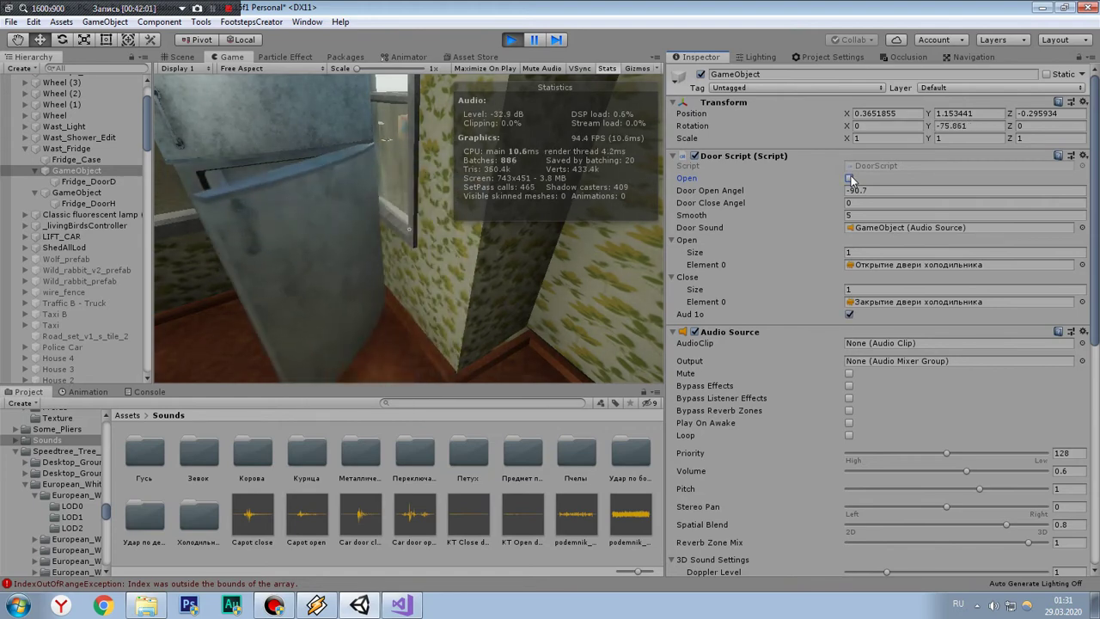
click(850, 178)
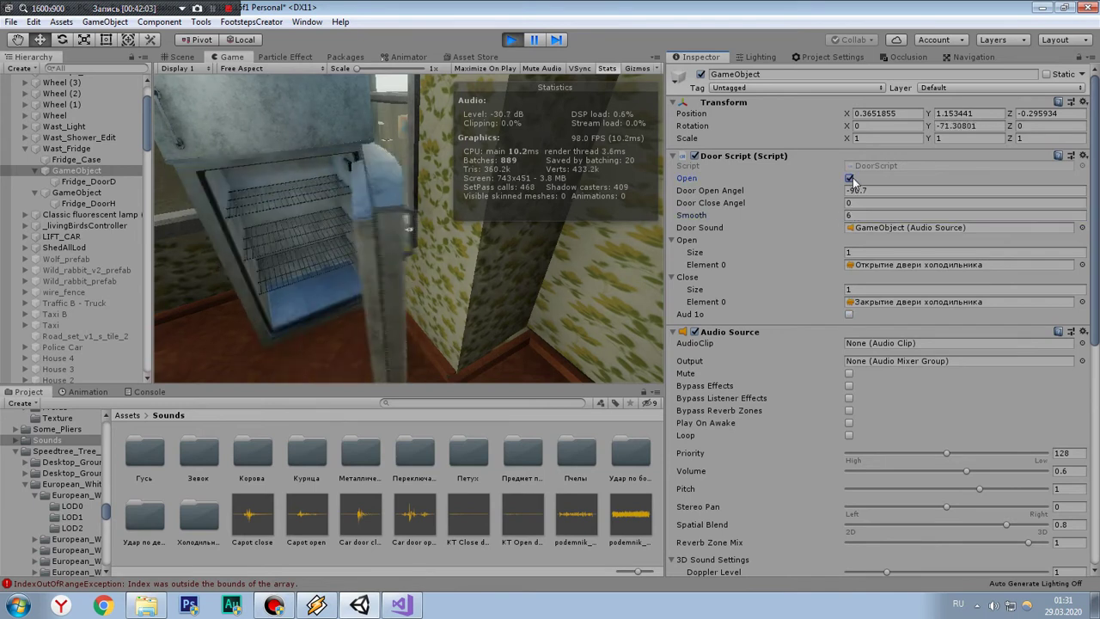
click(850, 178)
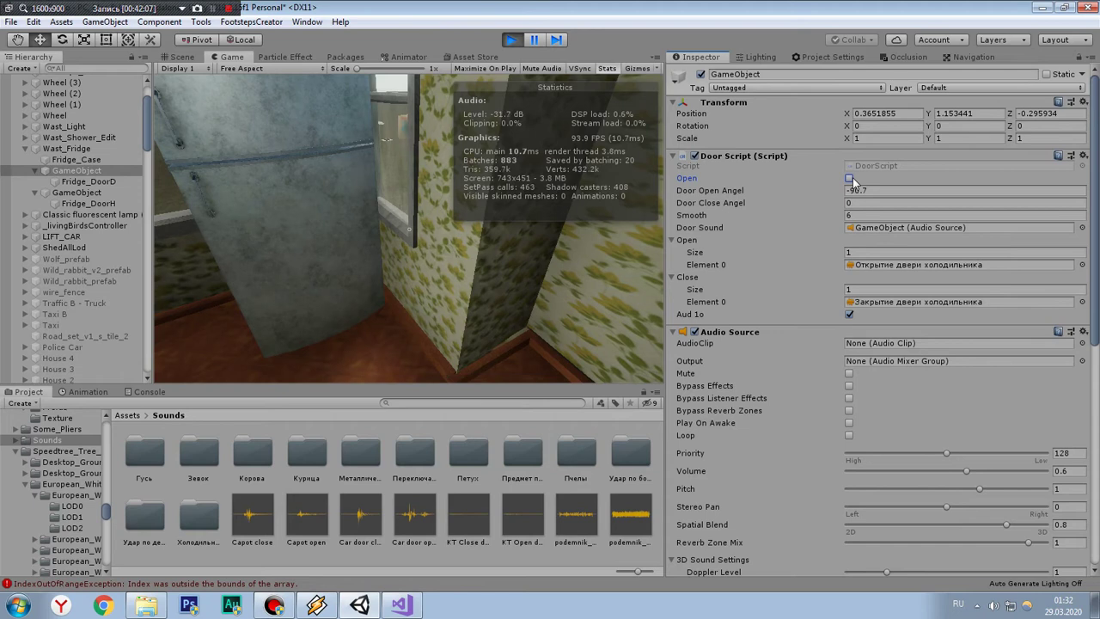
click(850, 178)
click(850, 178)
Step: Set Smooth to 8 and toggle the fridge door open and closed several times
click(850, 179)
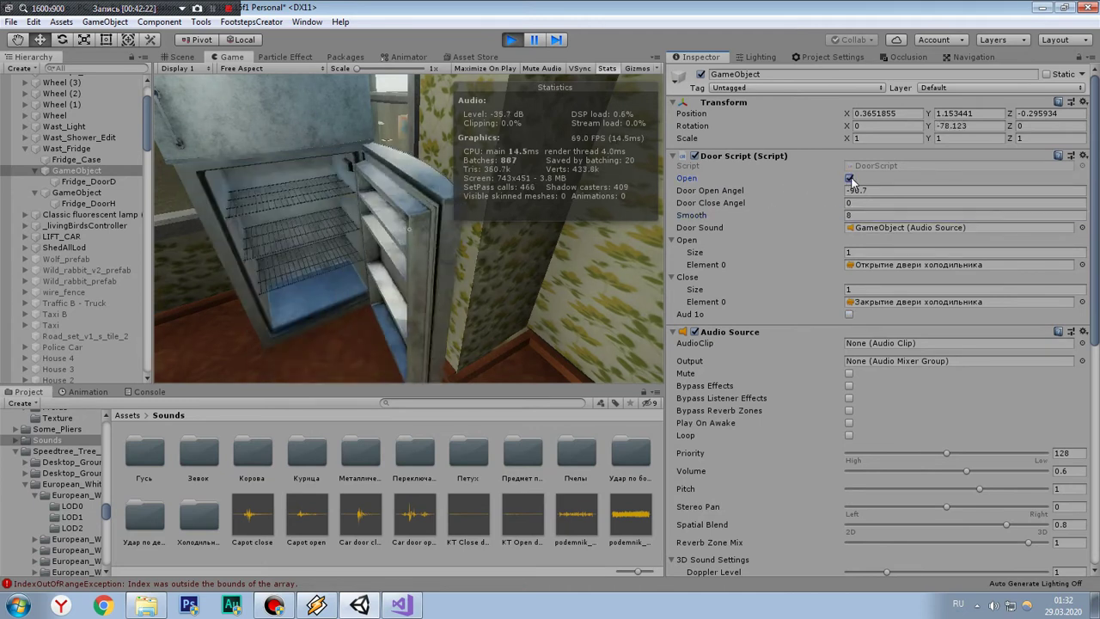
click(849, 179)
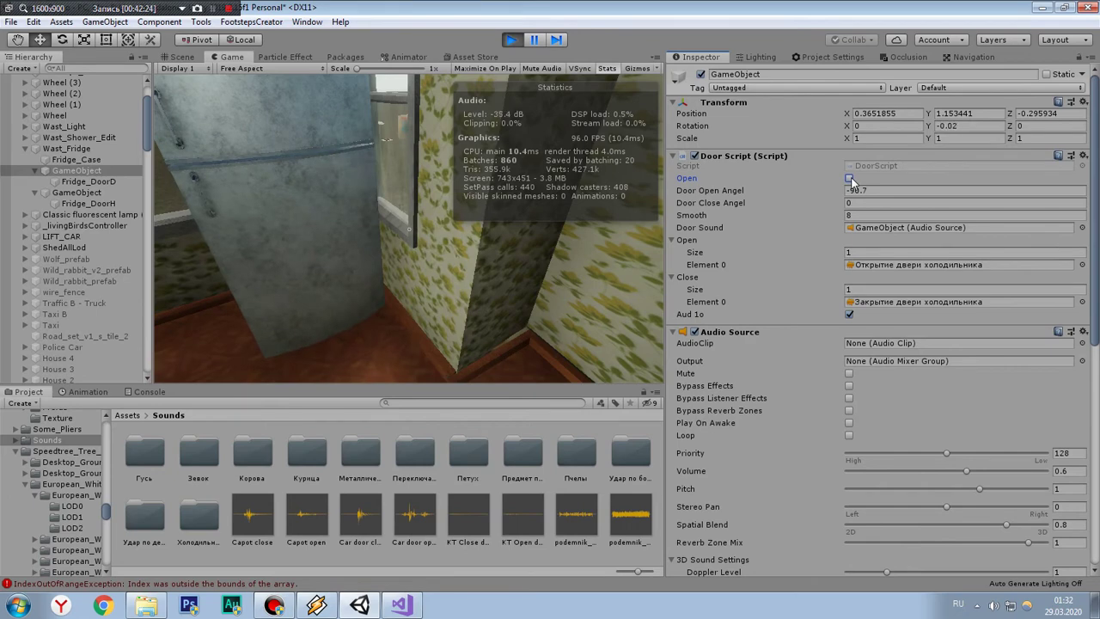
click(850, 179)
click(849, 179)
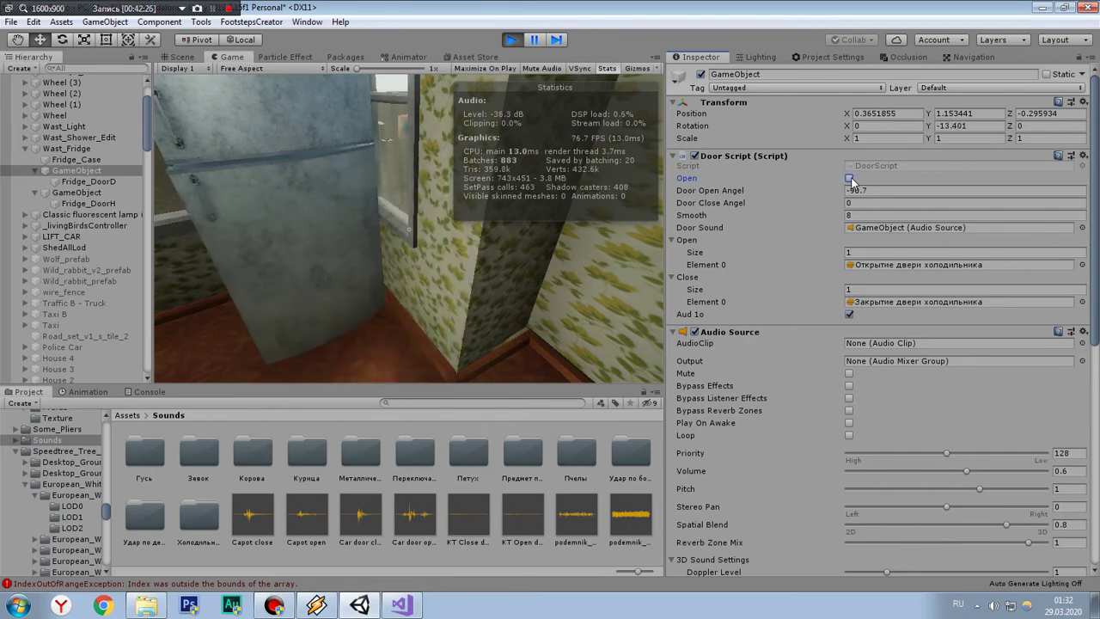
click(849, 179)
click(849, 179)
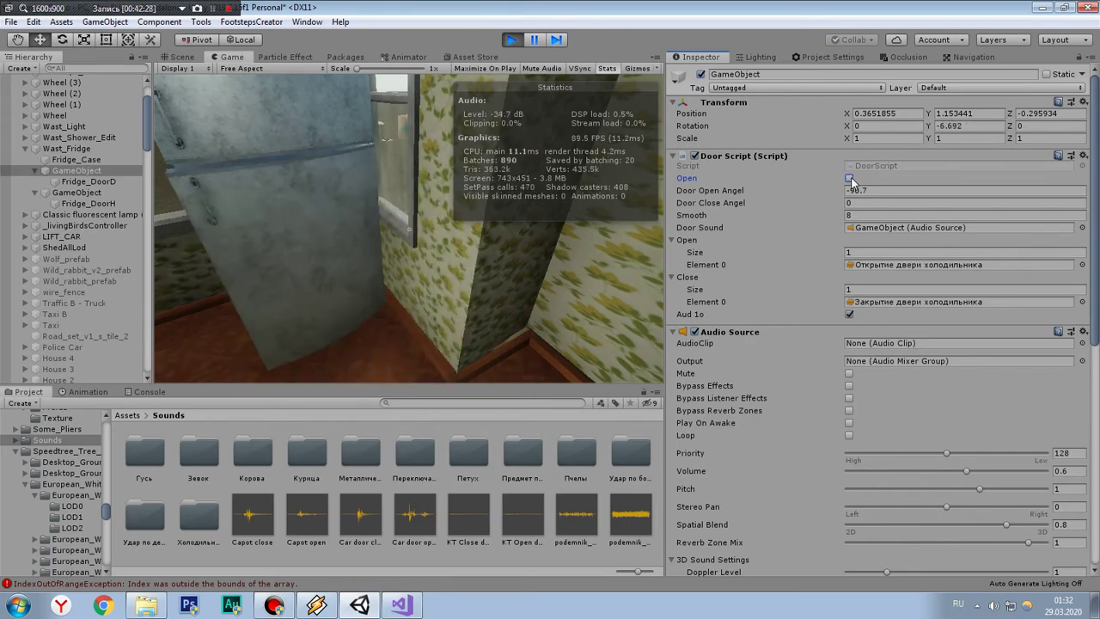
click(850, 179)
click(849, 178)
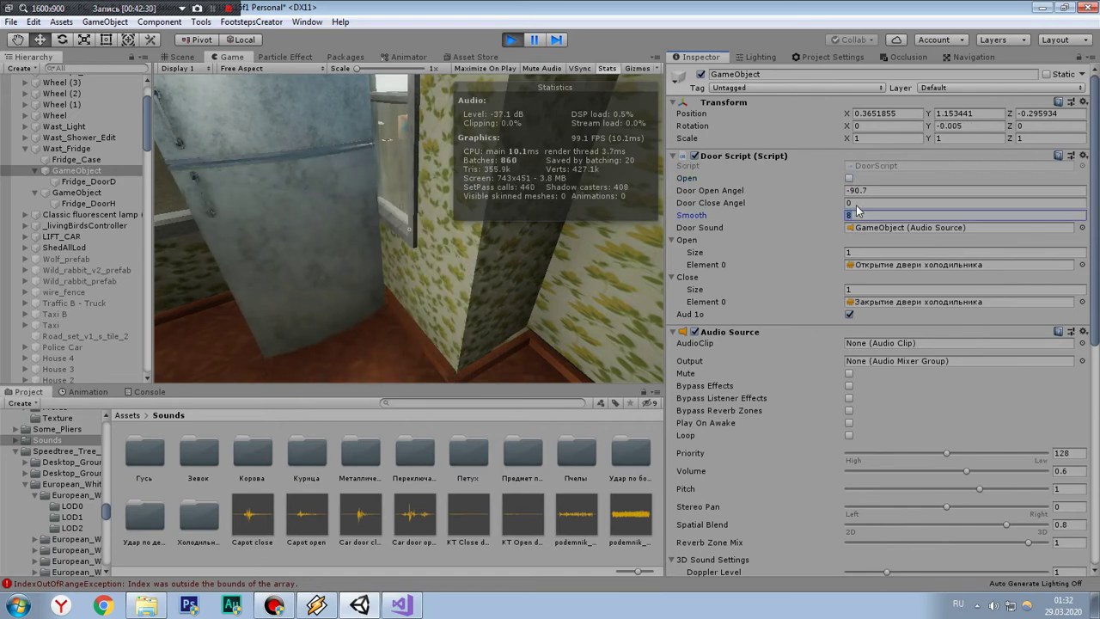
Step: Test Smooth 7 with several more open and close cycles, leaving the door closed
click(849, 179)
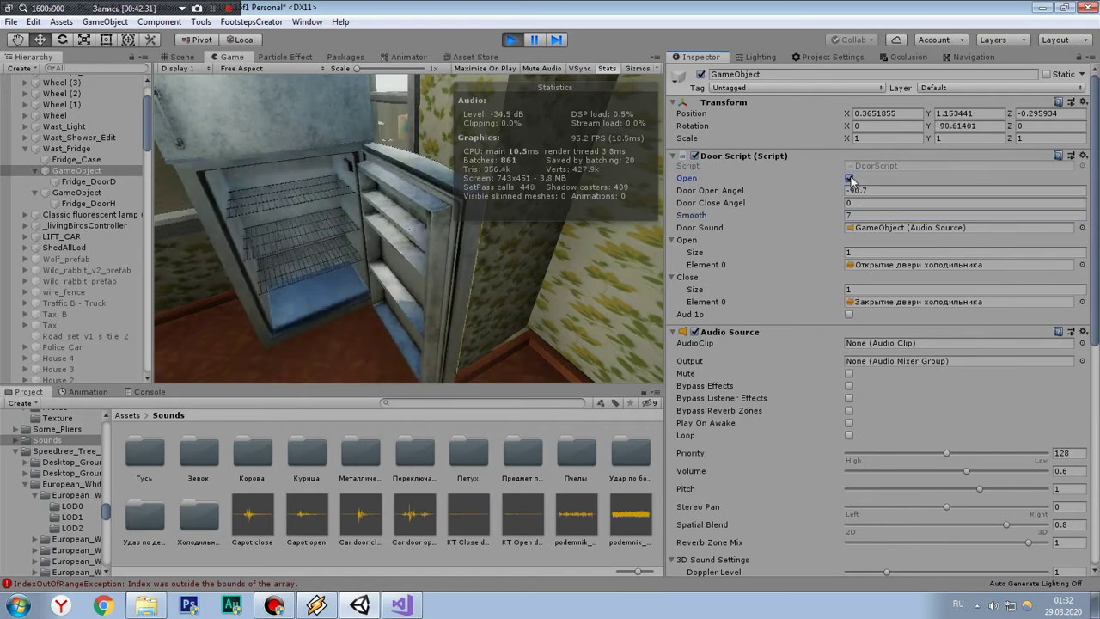
click(849, 179)
click(849, 179)
click(850, 179)
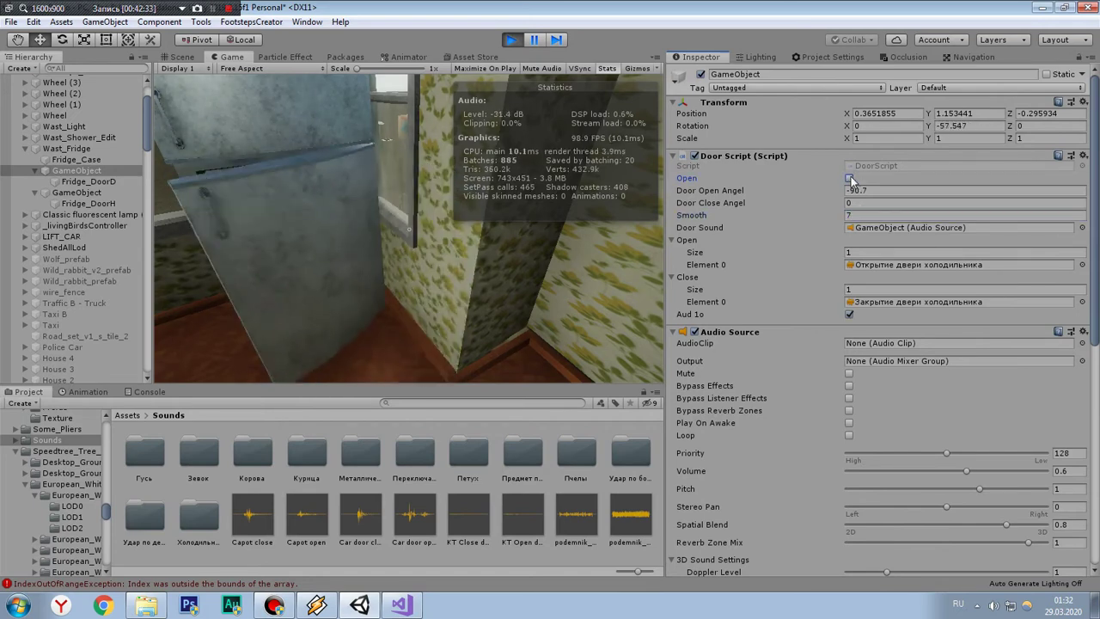
click(850, 179)
click(849, 179)
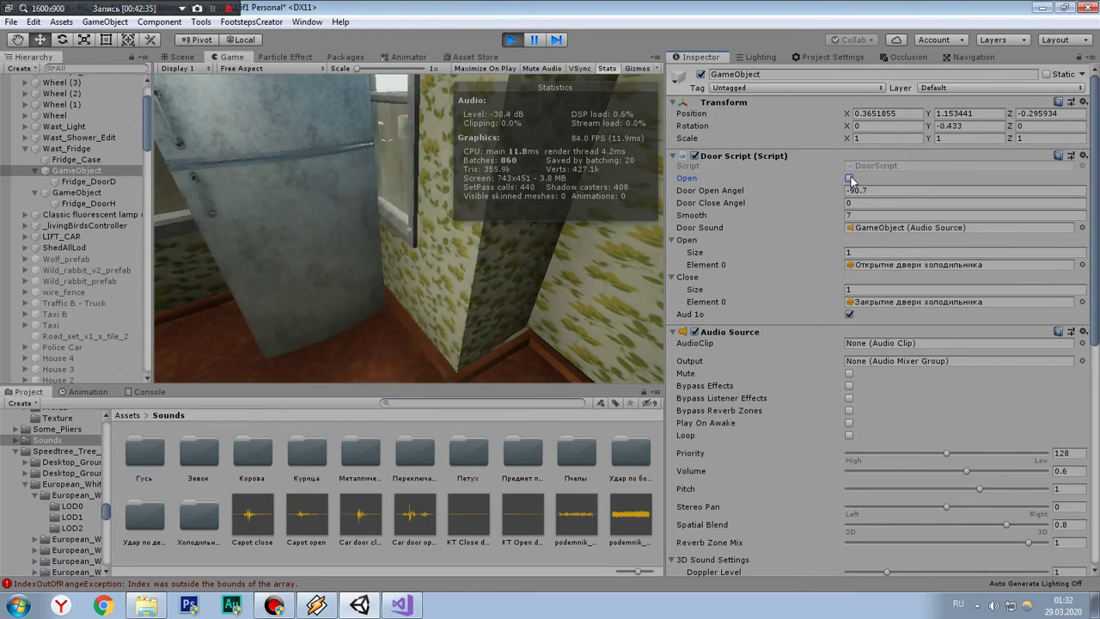
click(849, 179)
click(850, 179)
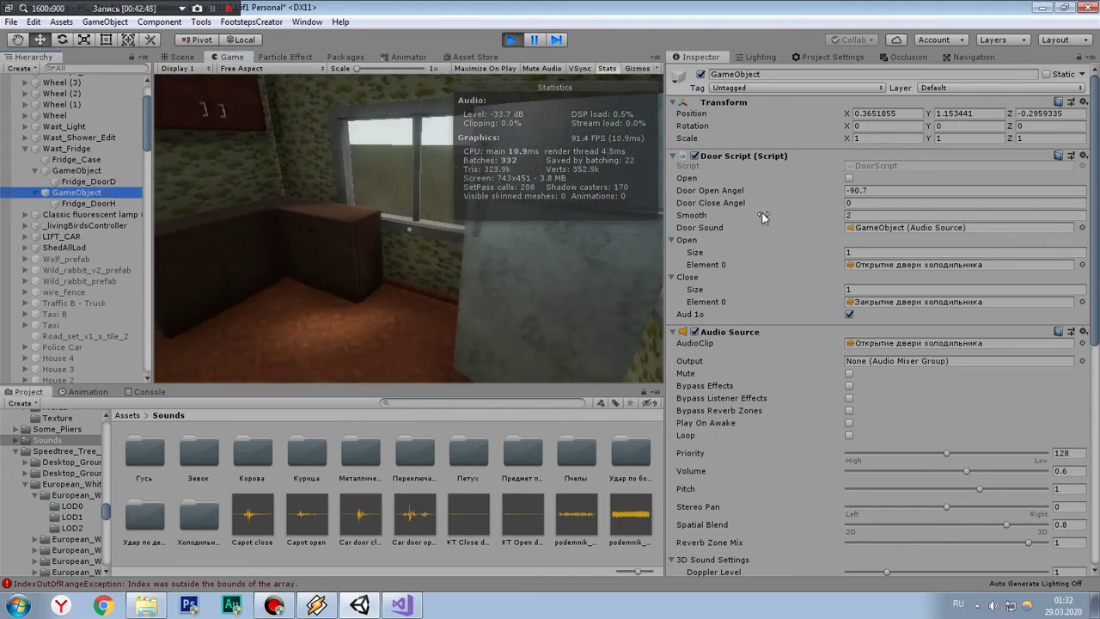
Step: Commit Smooth 8 and test the fridge door opening and closing, ending closed
click(409, 228)
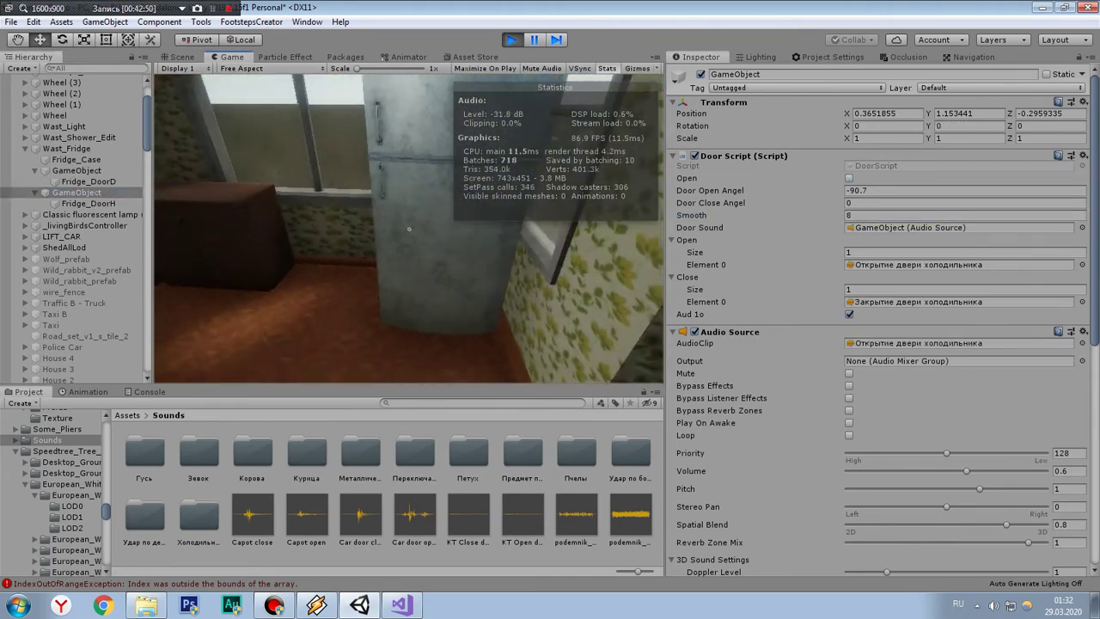
click(409, 229)
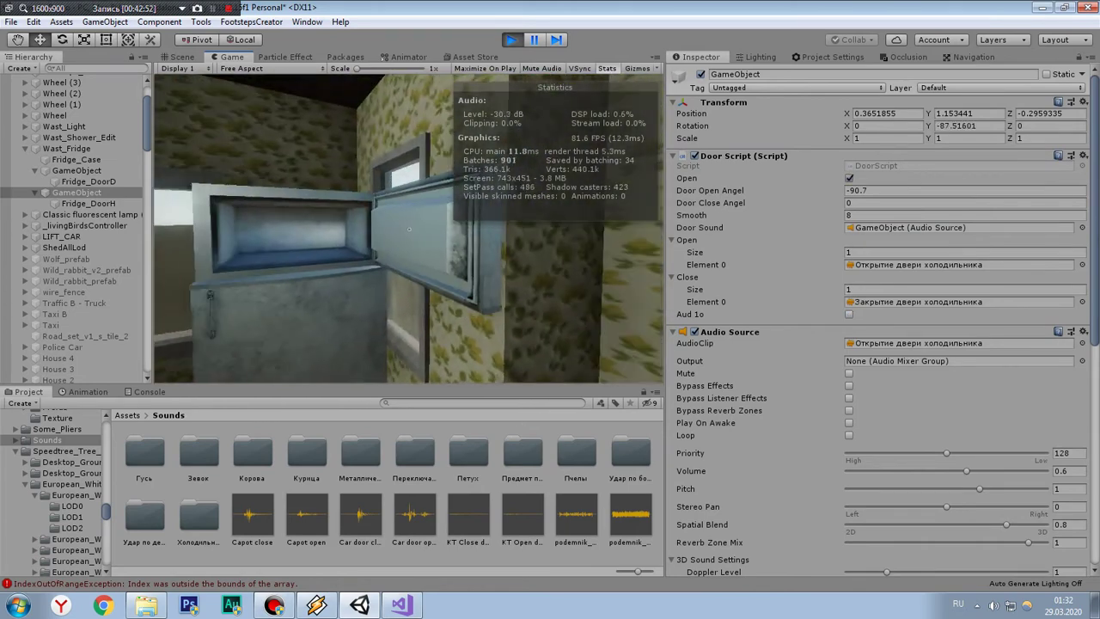
click(409, 229)
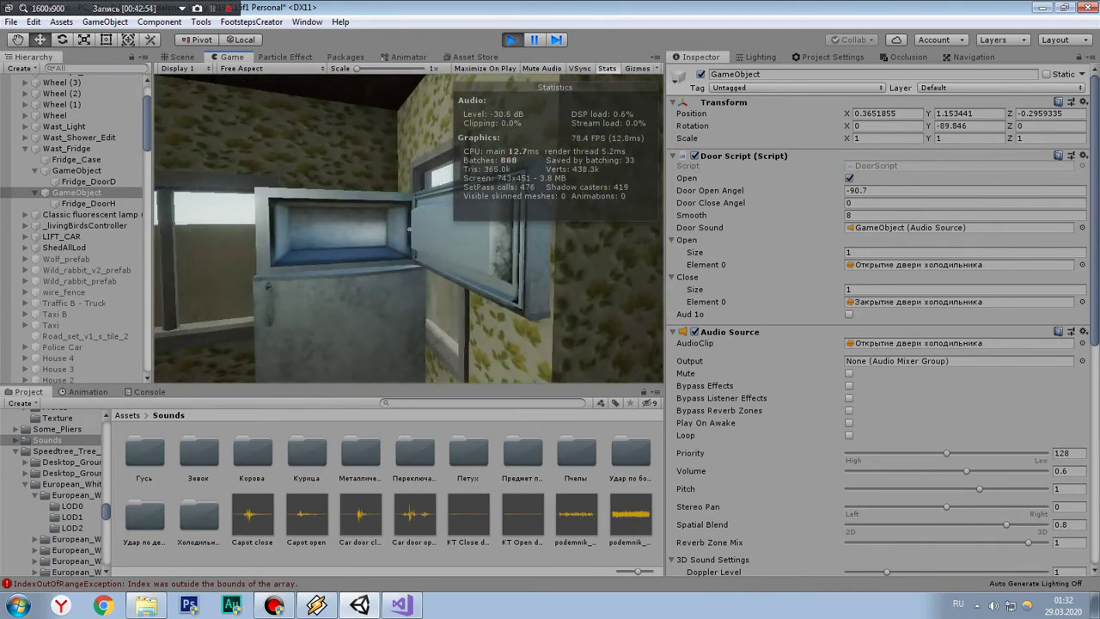
click(409, 229)
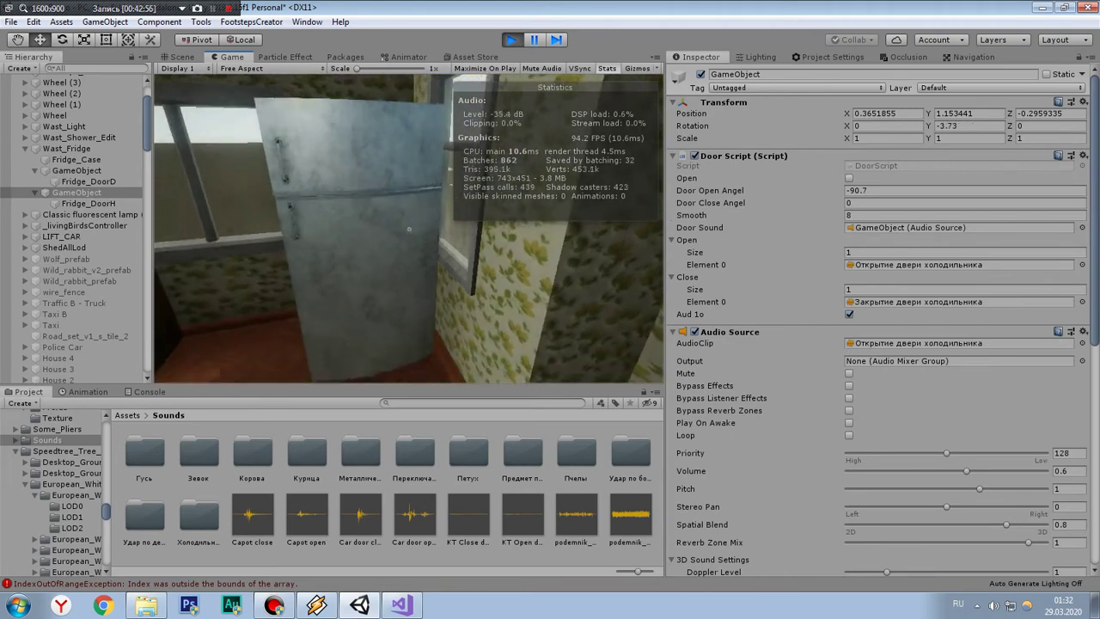
Step: Walk out of the house into the shed and look down at the blue car's open hood
key(w)
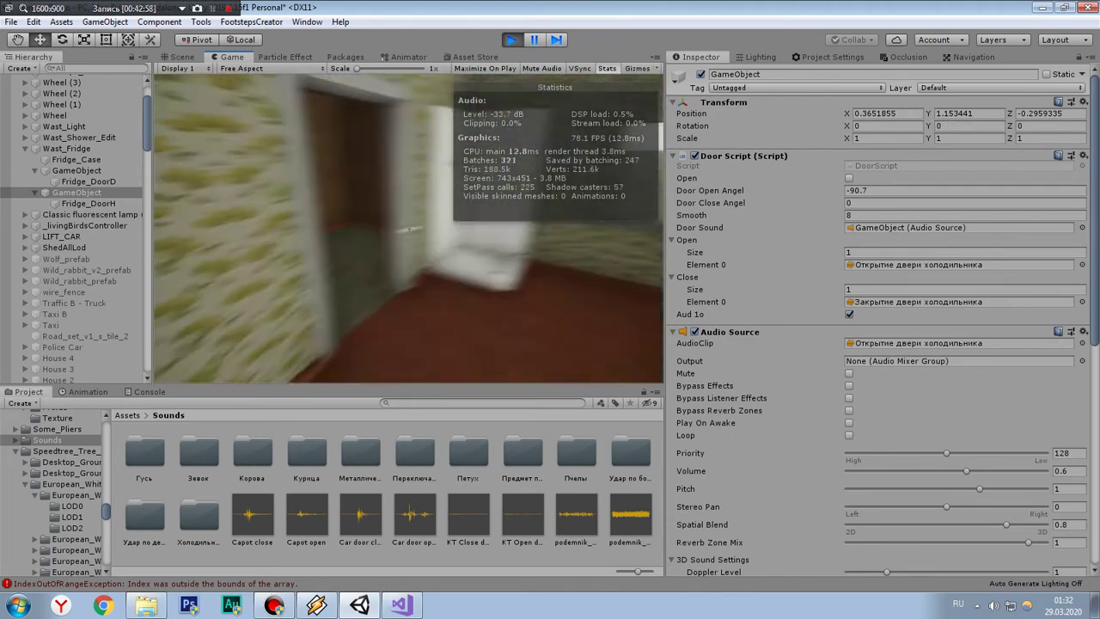
key(w)
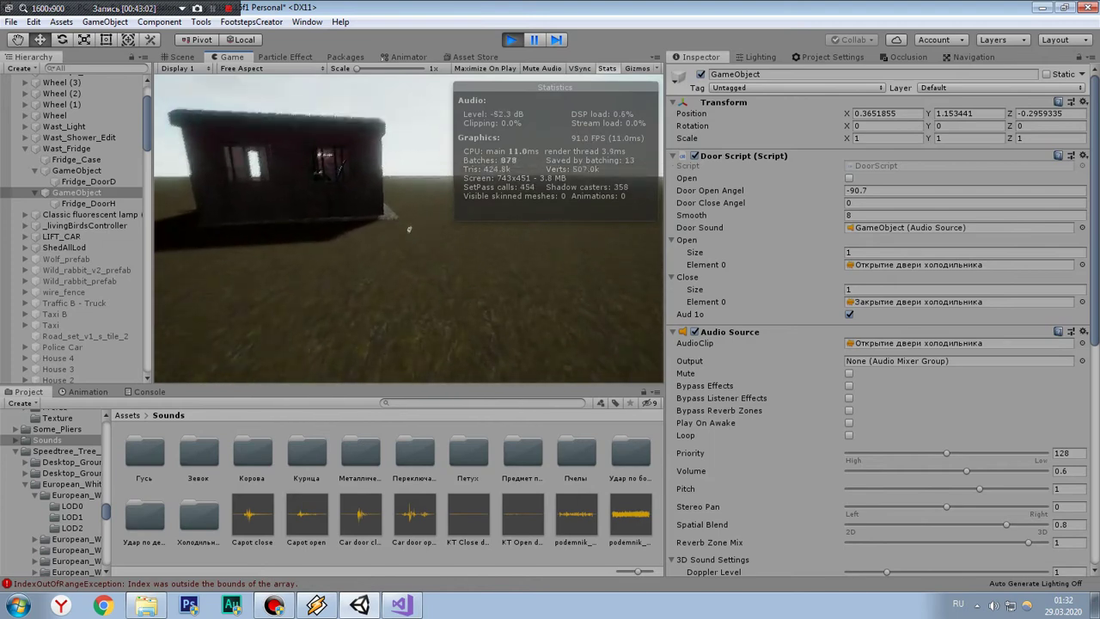
key(w)
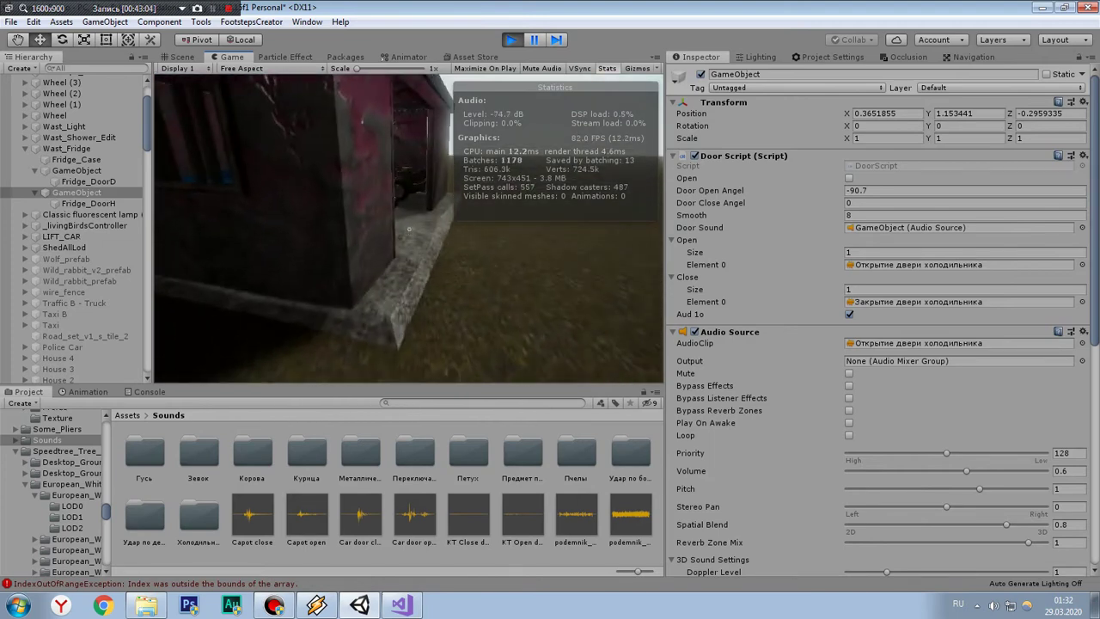
key(w)
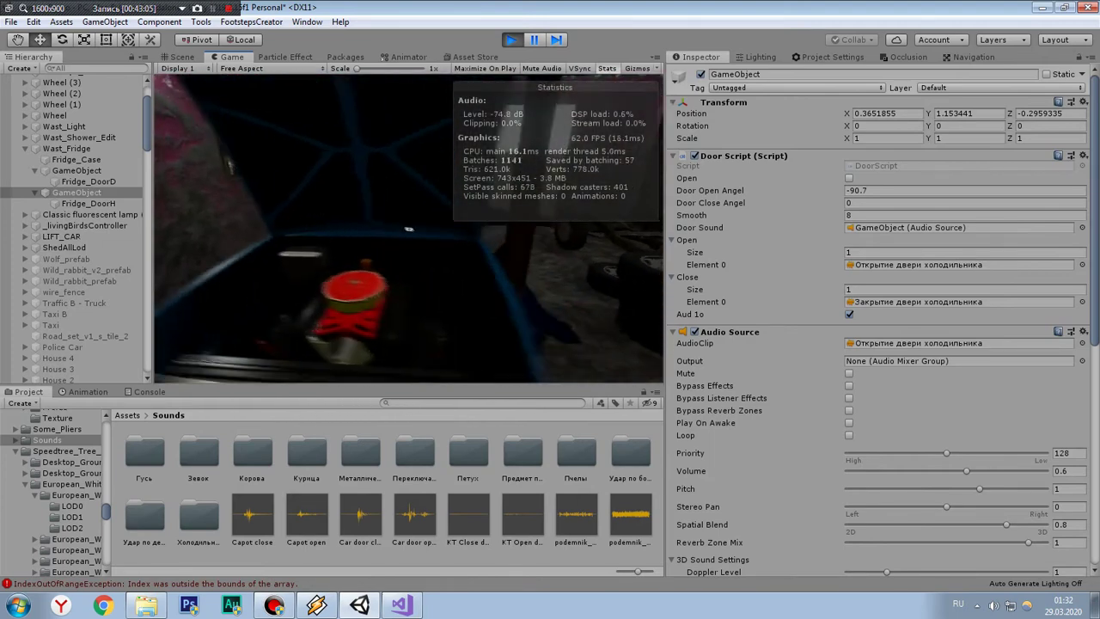
key(w)
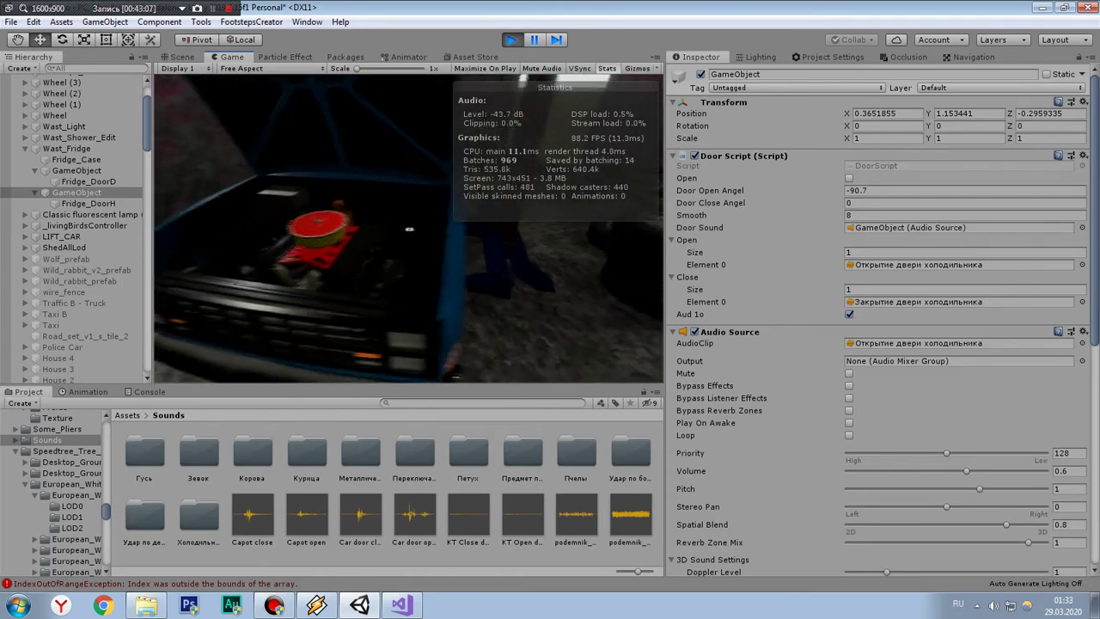
Step: Test the car hood opening, closing and reopening at its current Smooth of 8
click(713, 205)
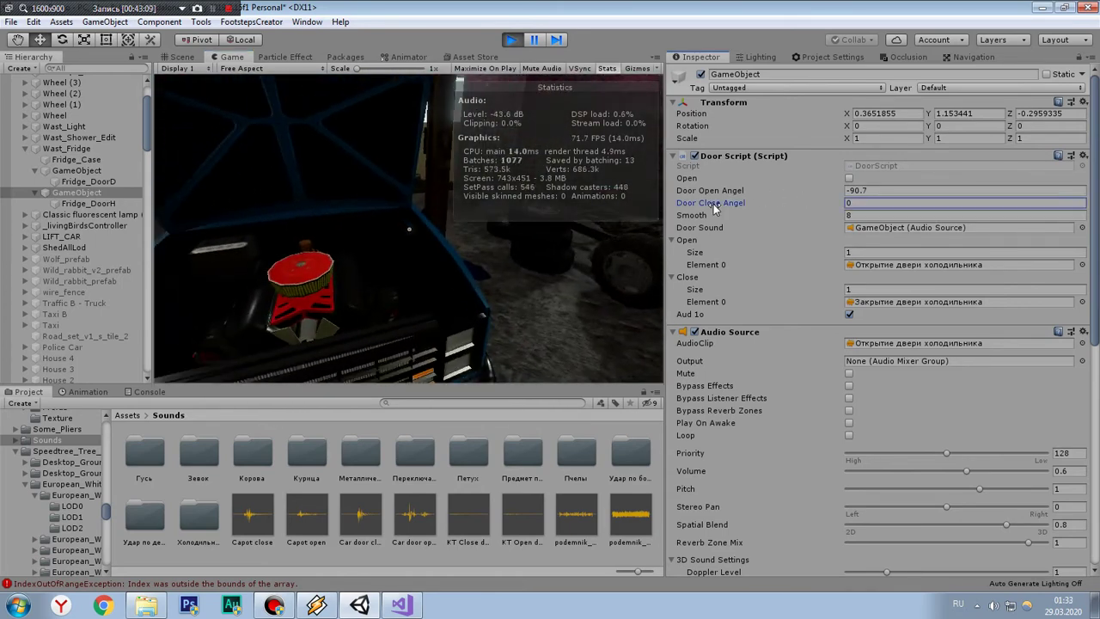
scroll(17, 258, down, 5)
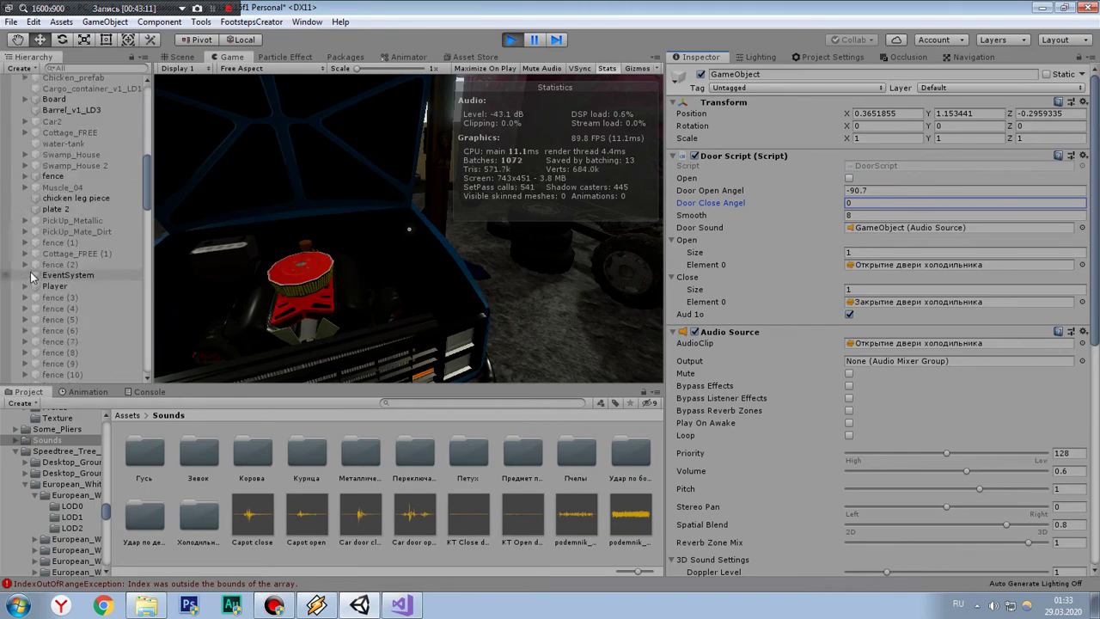
scroll(31, 277, down, 5)
scroll(60, 189, down, 3)
scroll(61, 193, down, 3)
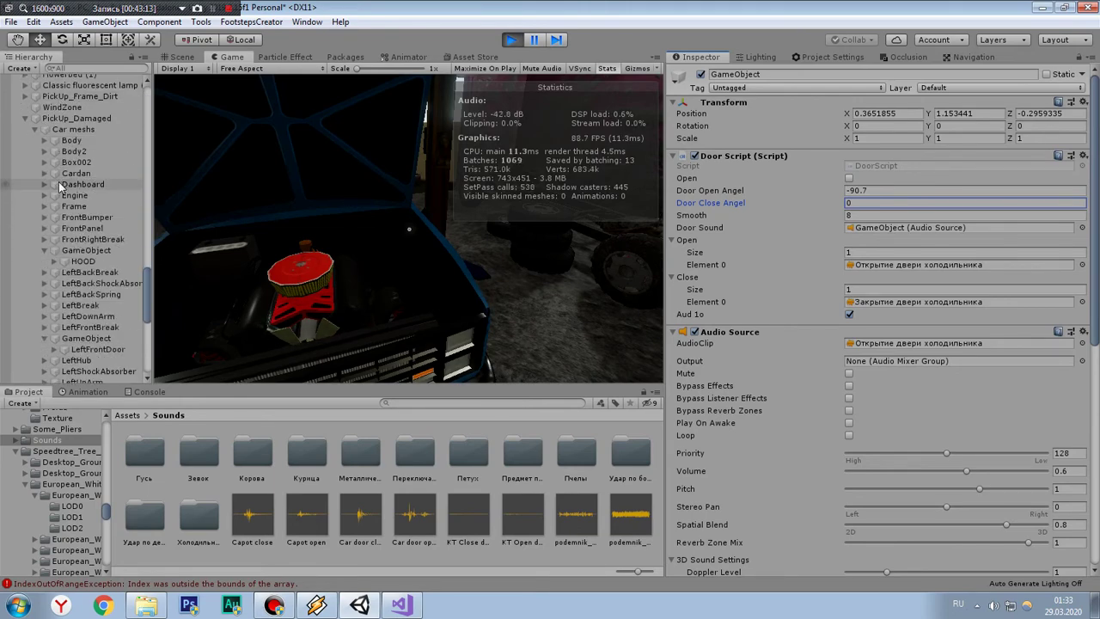
scroll(62, 198, down, 3)
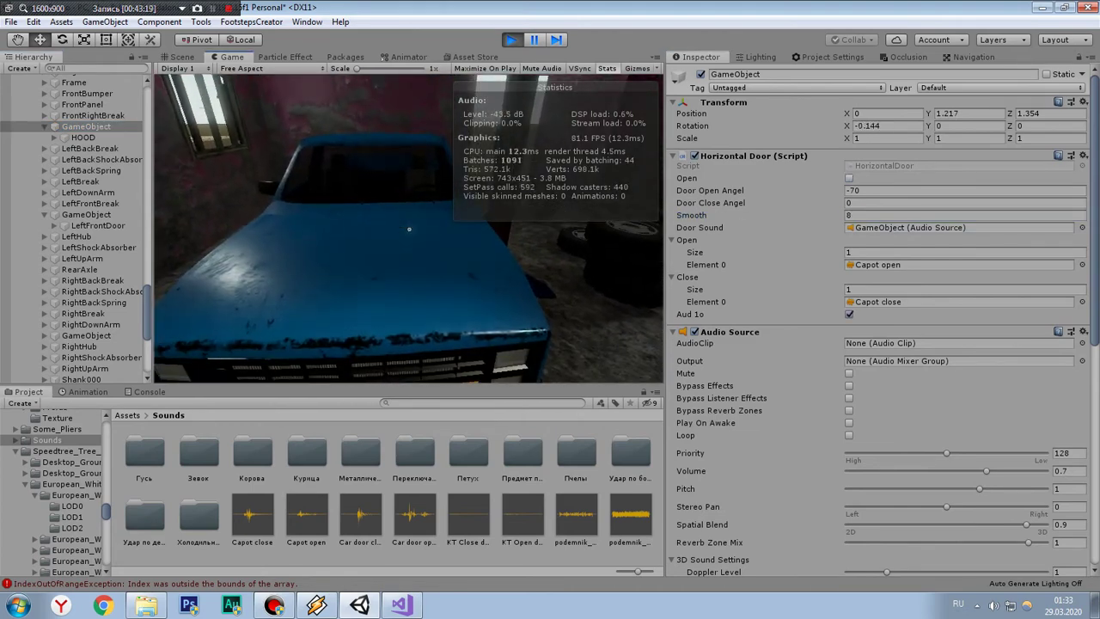
click(409, 229)
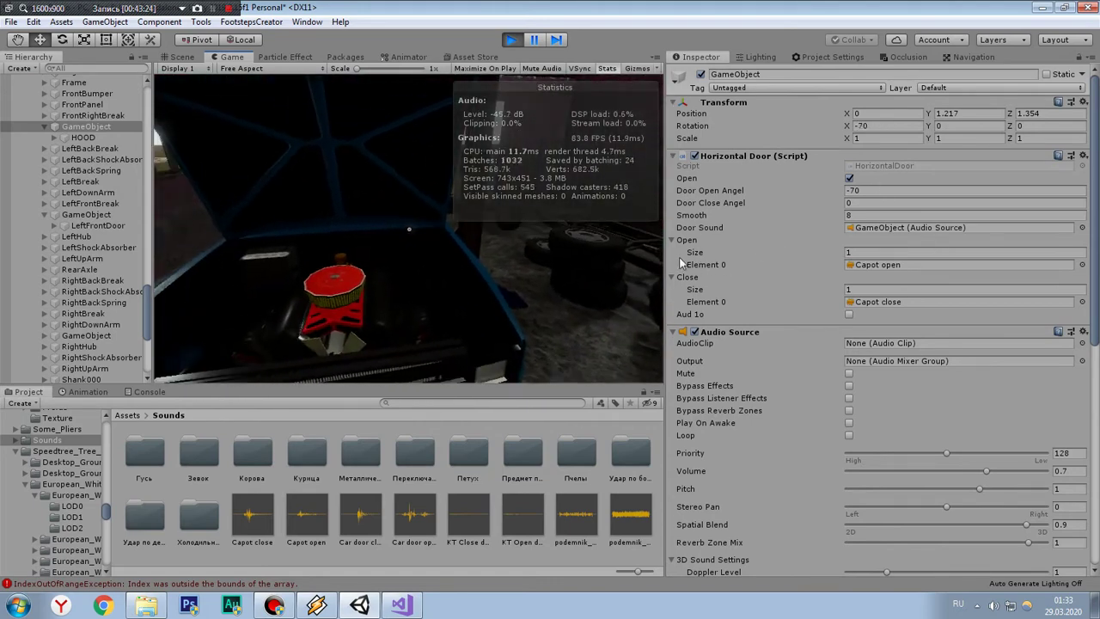
click(850, 179)
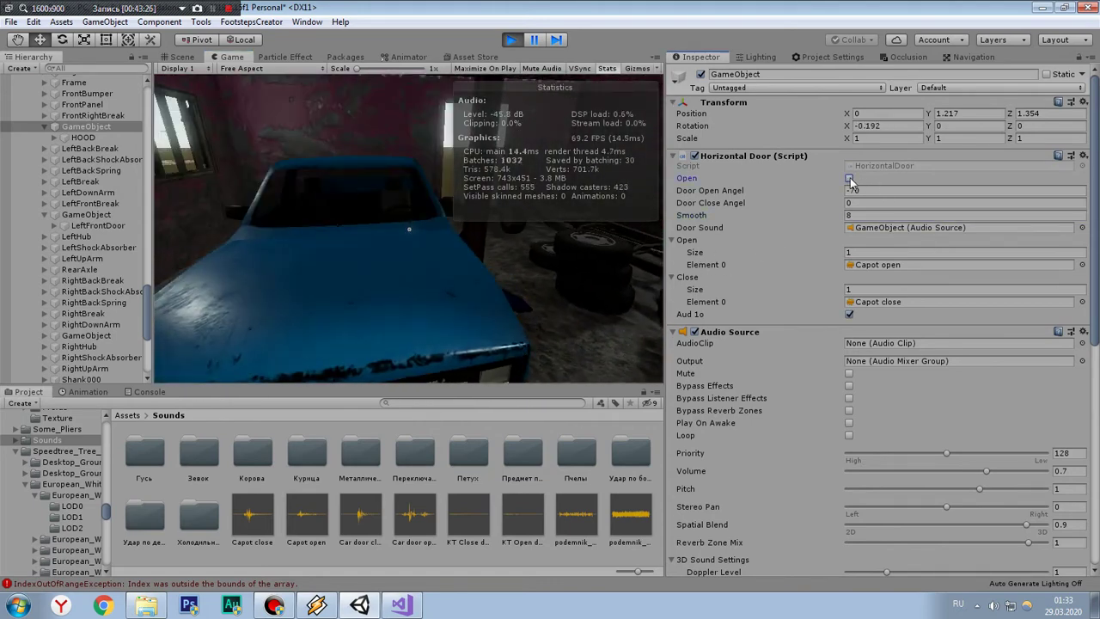
click(851, 179)
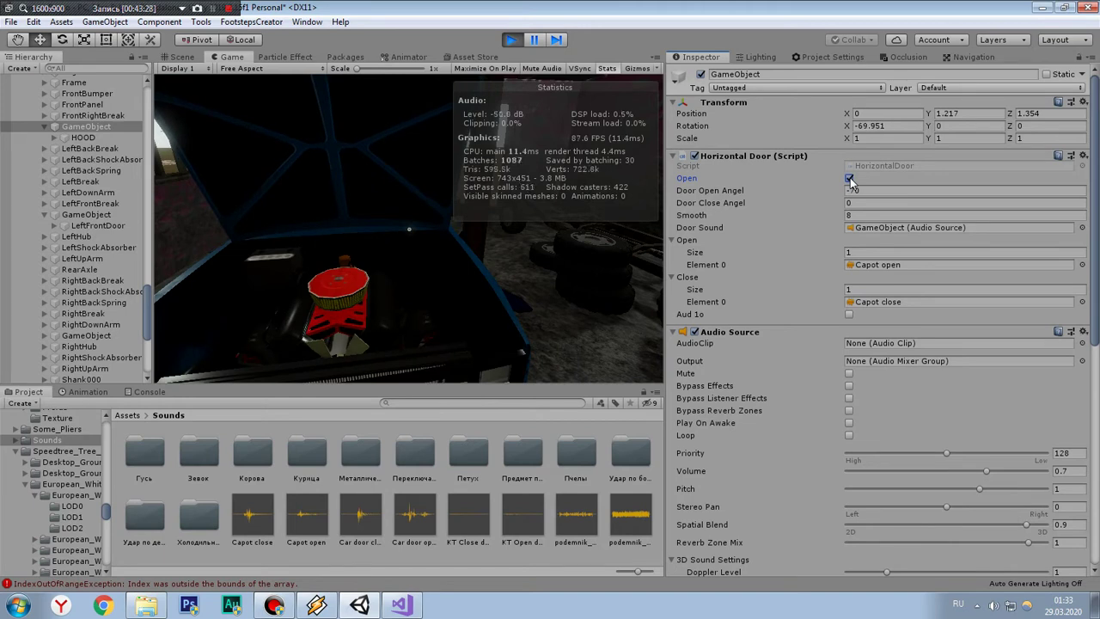
Step: Lower the hood's Smooth to 7, then 6, testing the hood closing and opening
click(857, 214)
text(7)
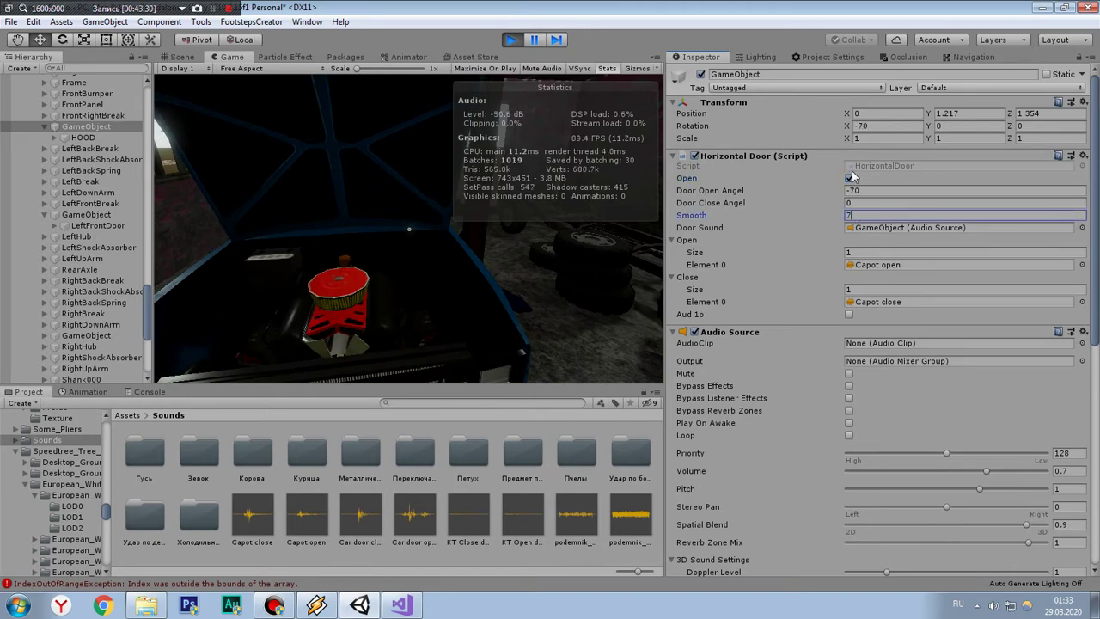
click(850, 178)
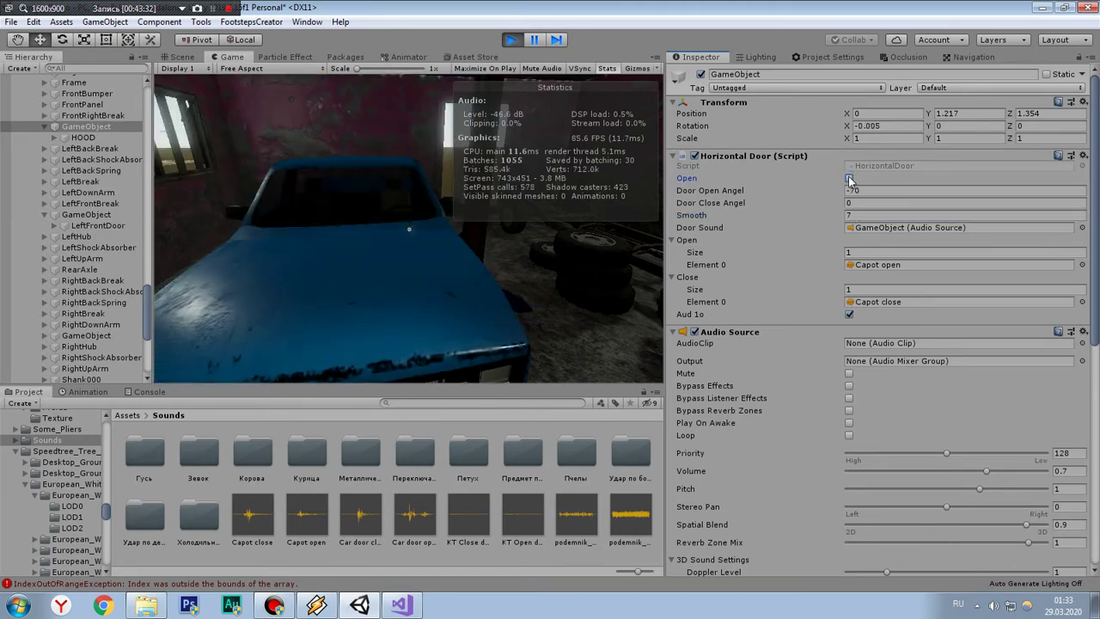
click(850, 178)
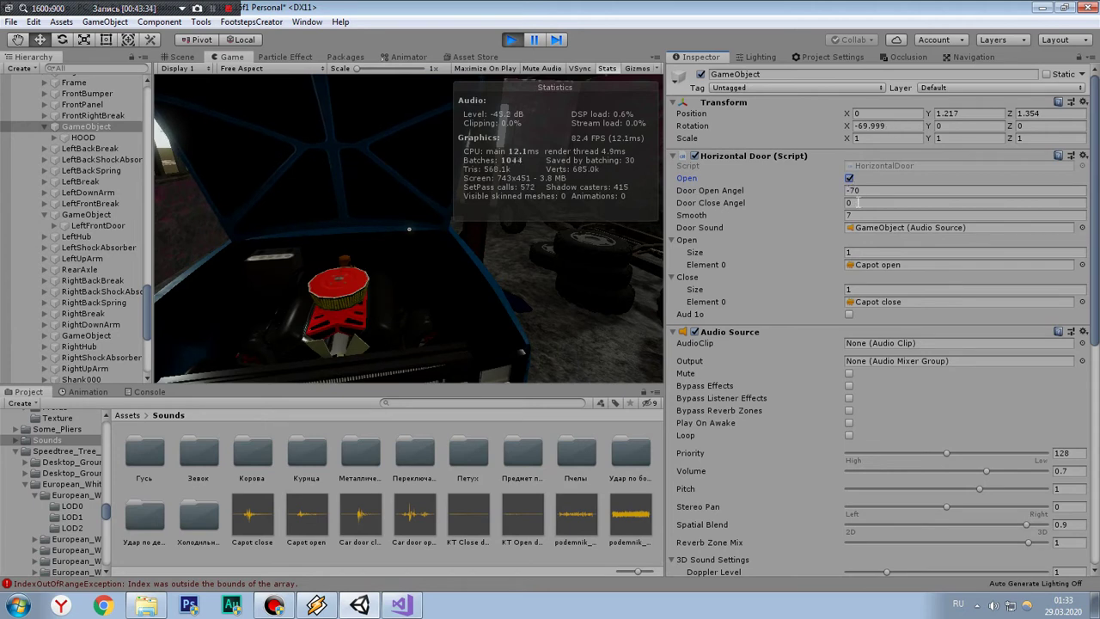
click(858, 214)
click(850, 179)
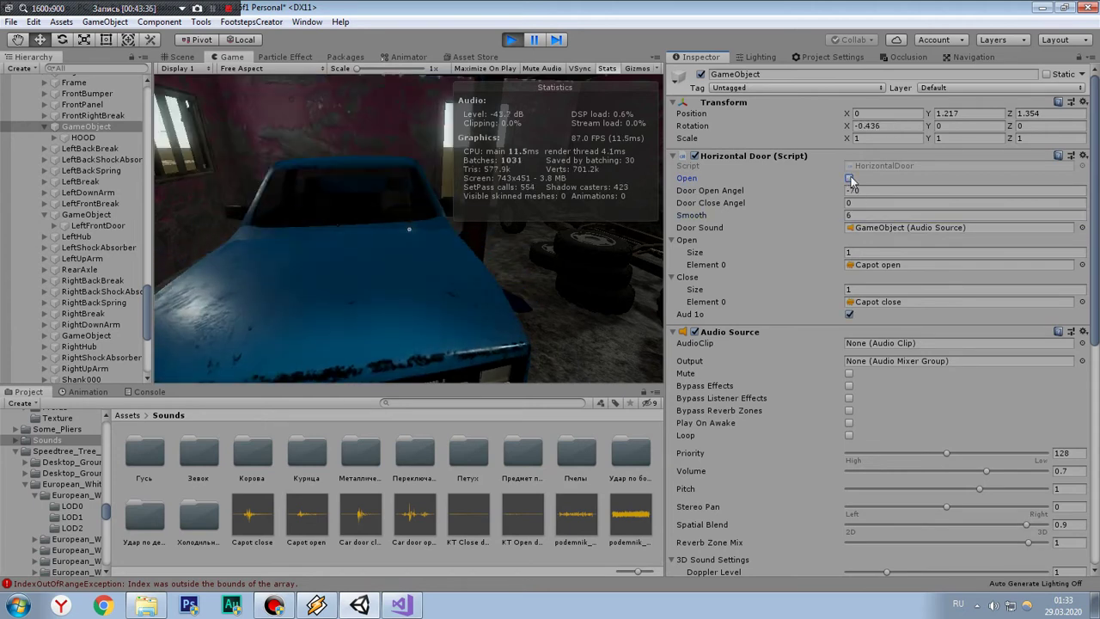
click(850, 179)
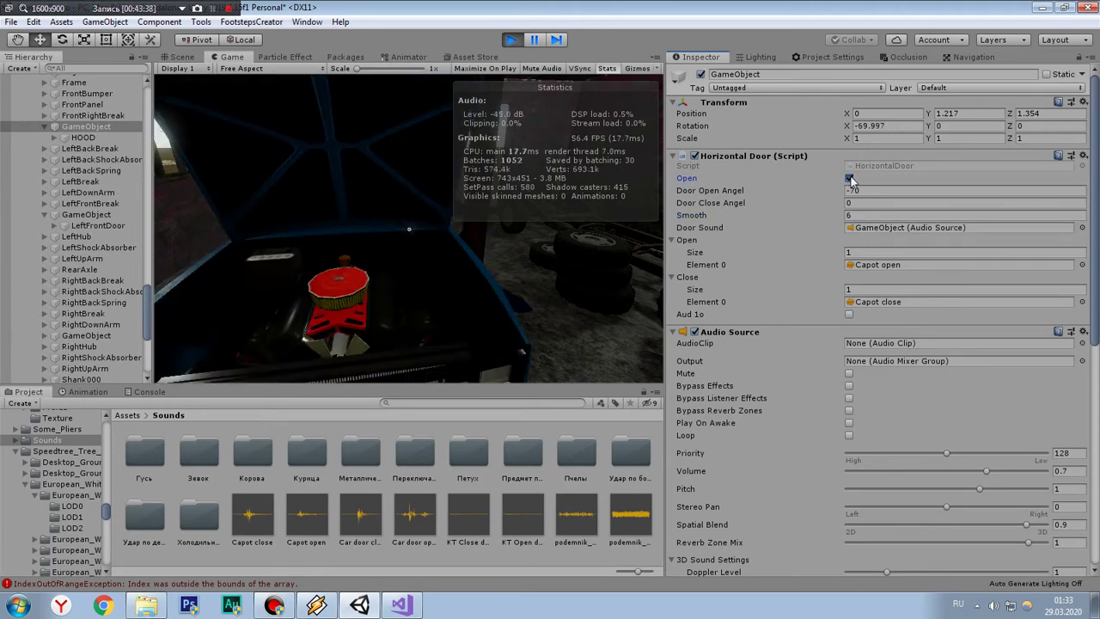
click(850, 178)
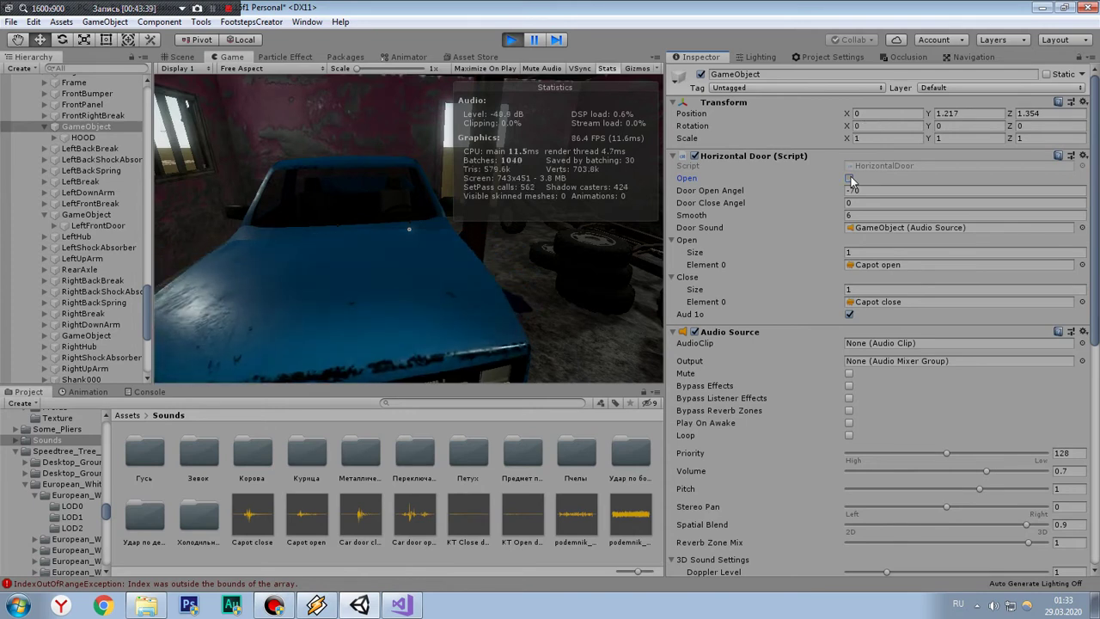
Step: Repeat hood open/close sound tests and try Smooth 5
click(850, 179)
click(851, 179)
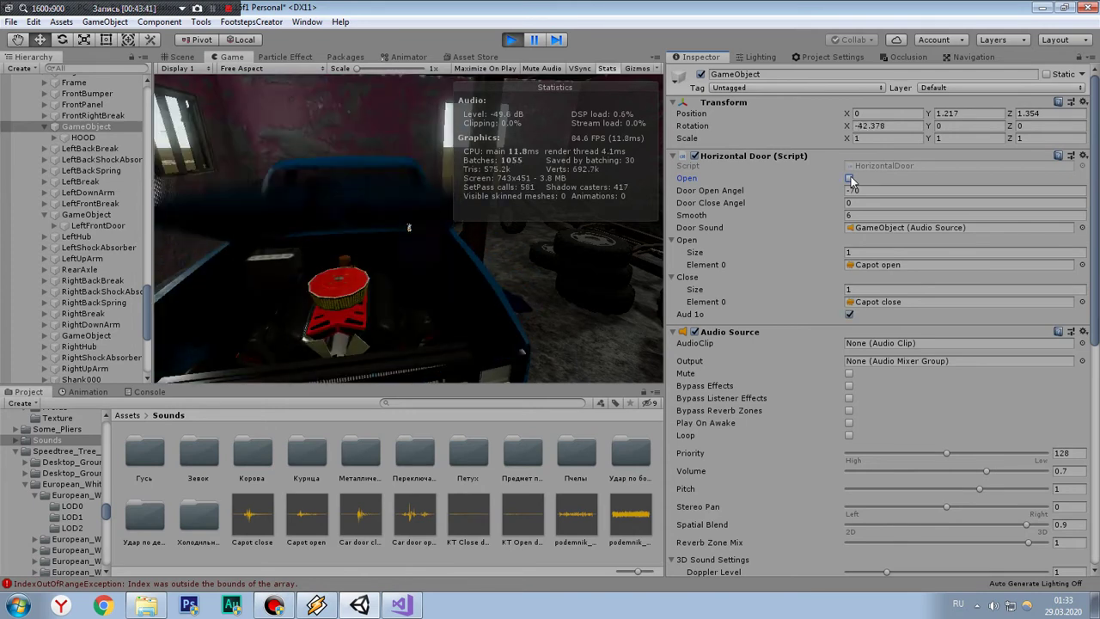
click(850, 179)
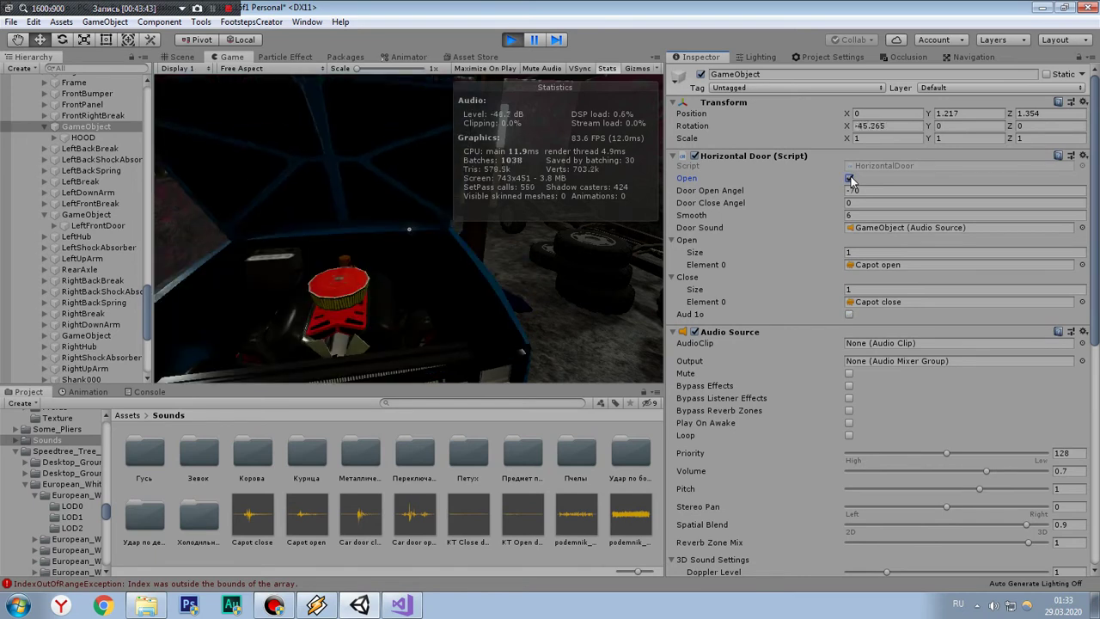
click(850, 179)
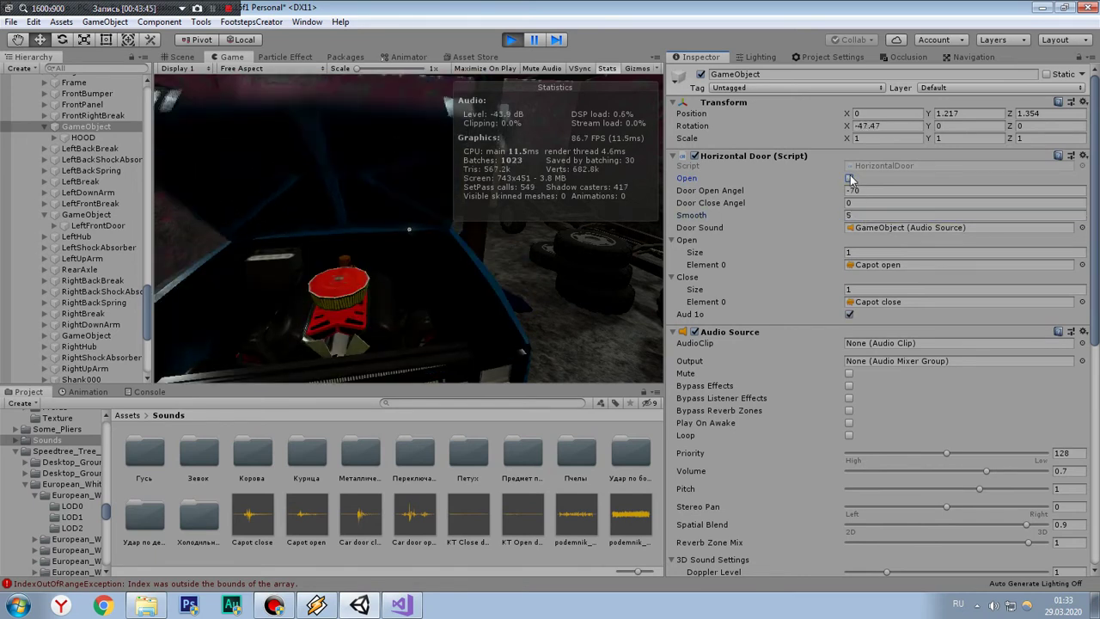
click(850, 178)
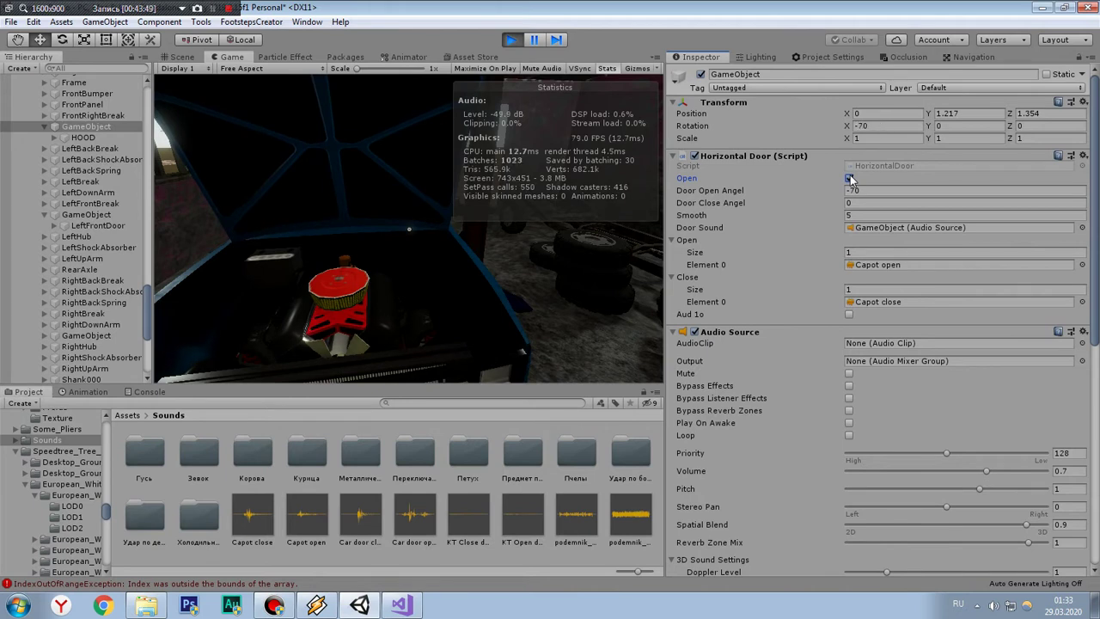
click(850, 179)
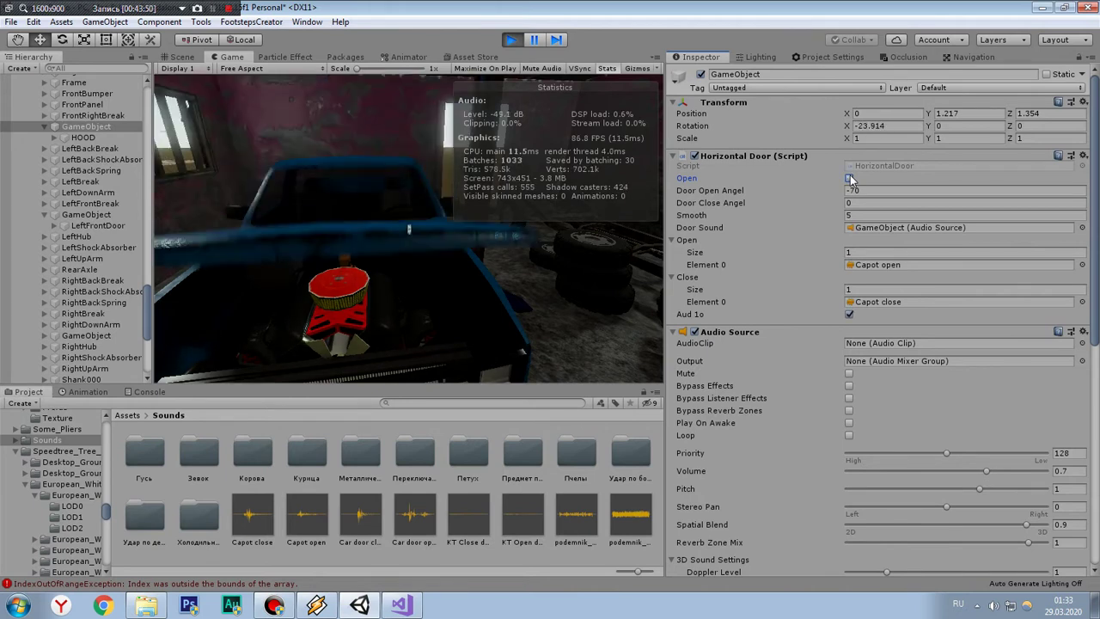
Step: Set the hood's Smooth to 5.5, then open, close and reopen it
click(868, 216)
text(.5)
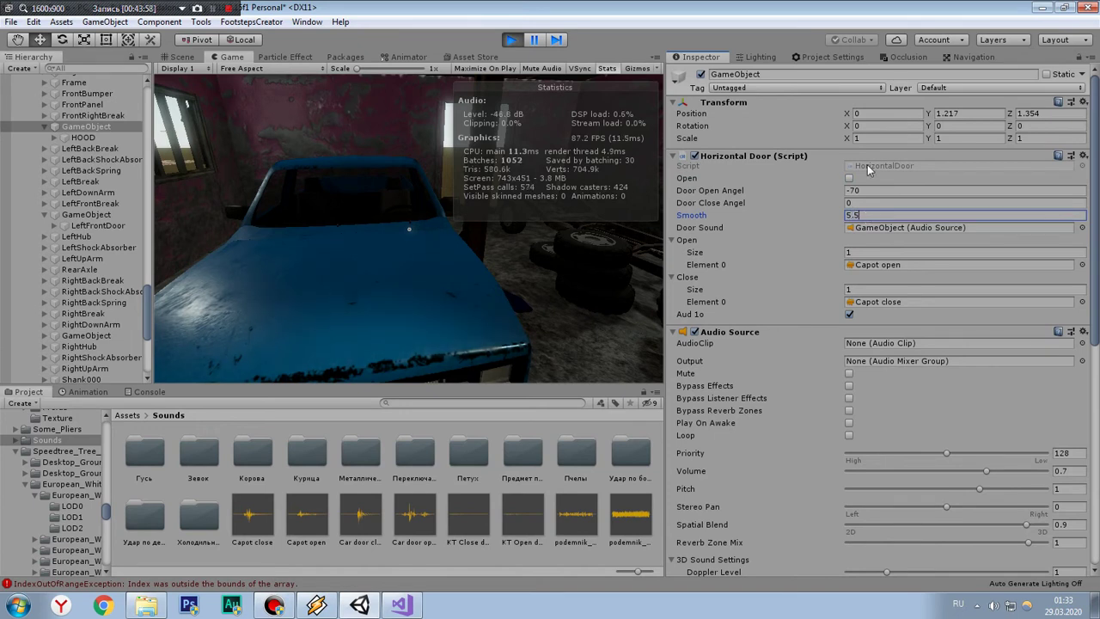
click(849, 178)
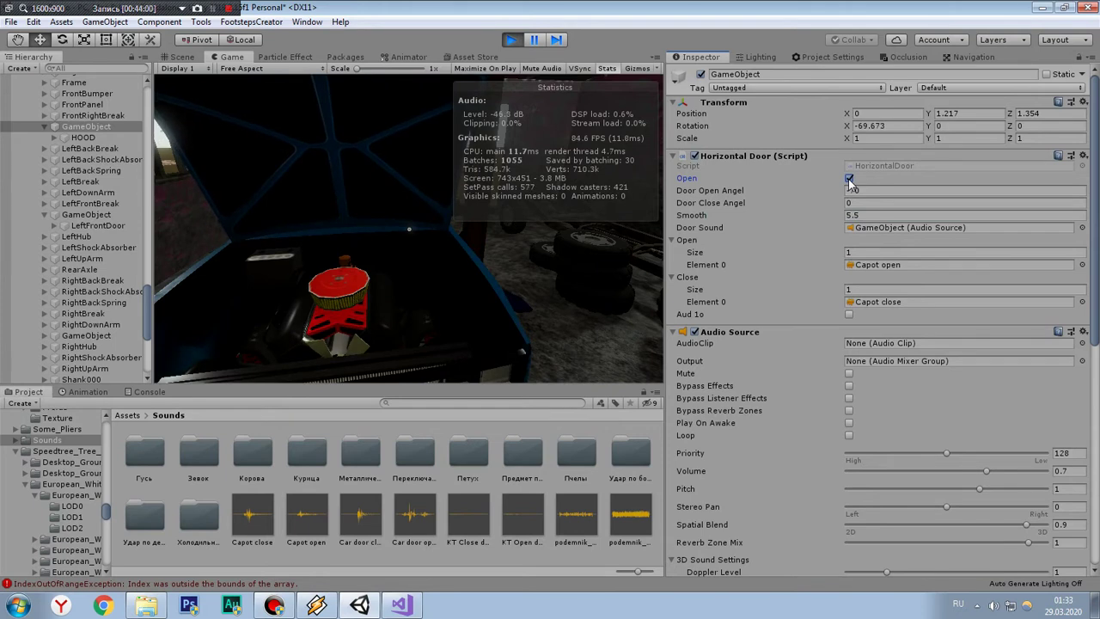
click(850, 178)
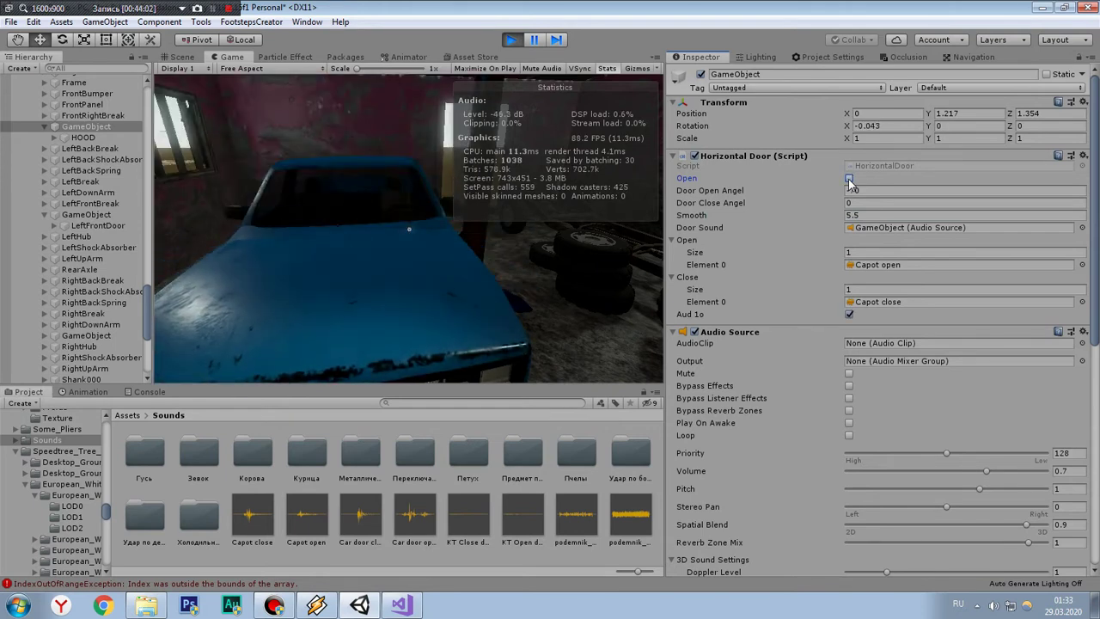
click(850, 178)
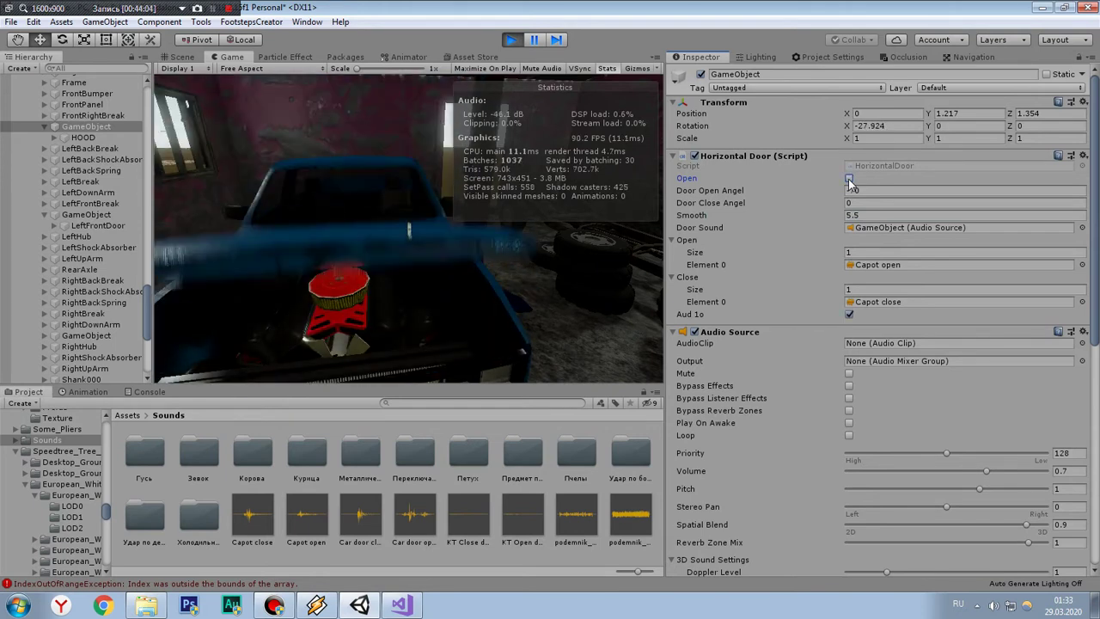
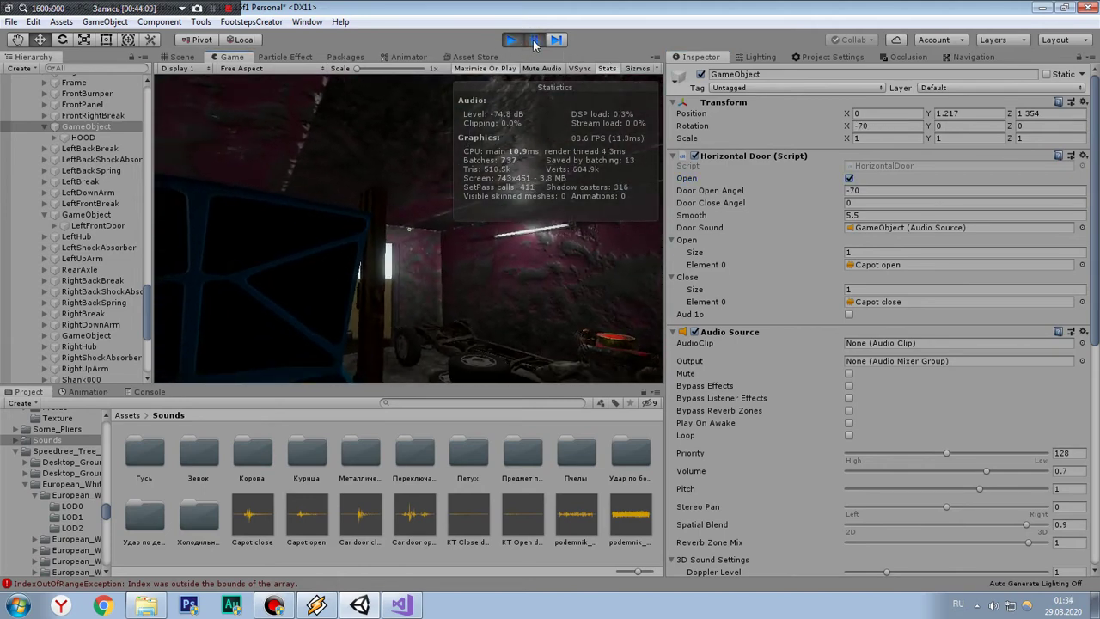
Step: Resume the game and toggle the pickup's hood open and closed several times
click(533, 39)
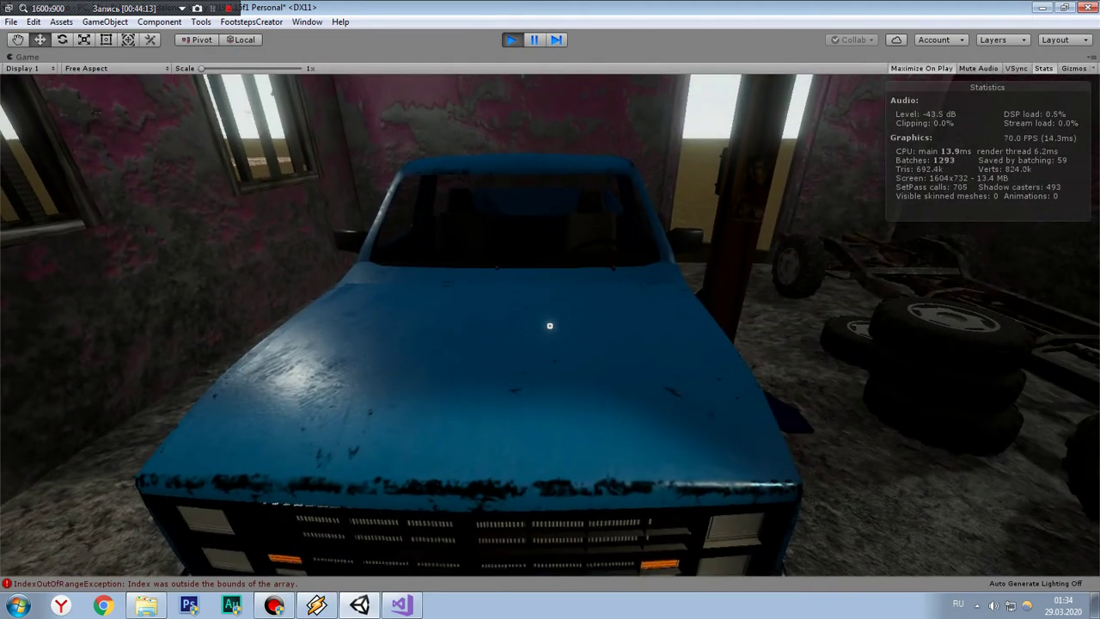
key(e)
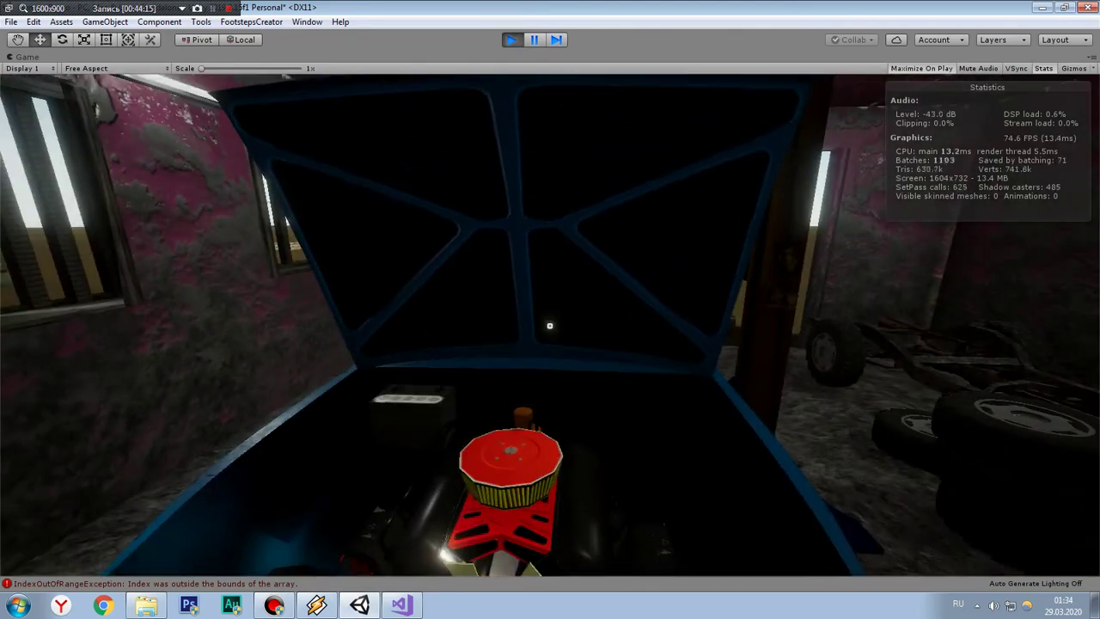
key(e)
key(e)
key(e)
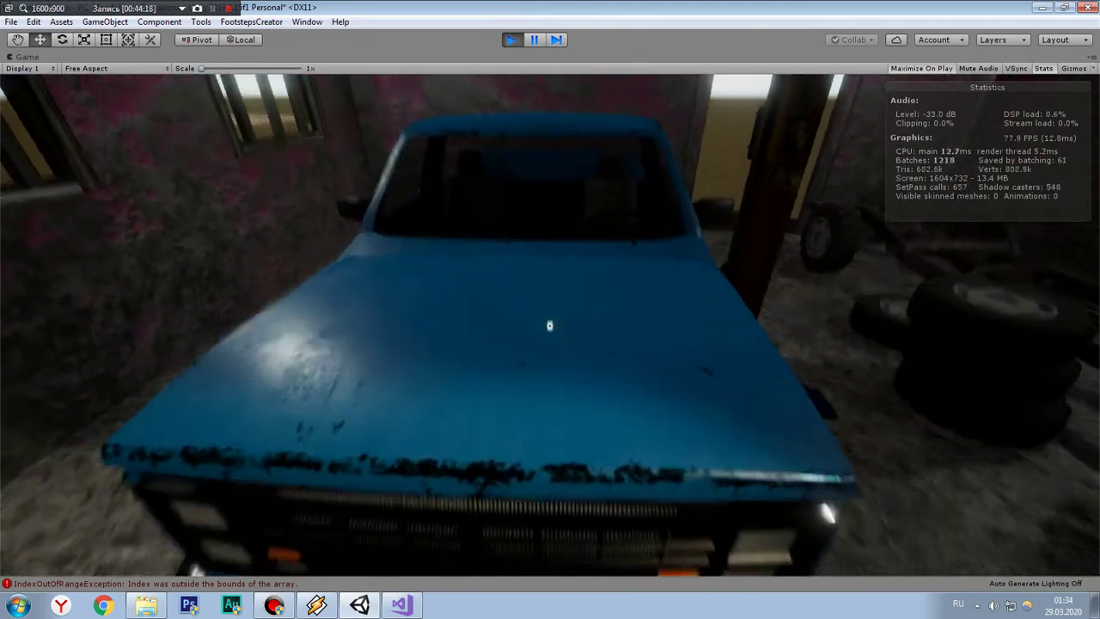
key(e)
key(e)
key(e)
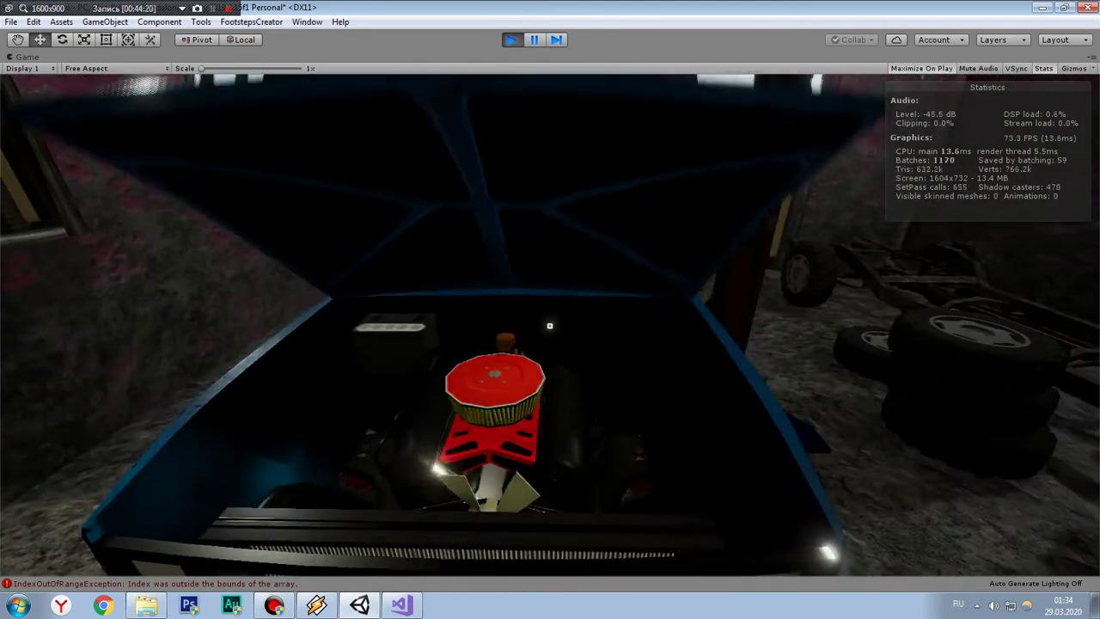
key(e)
key(e)
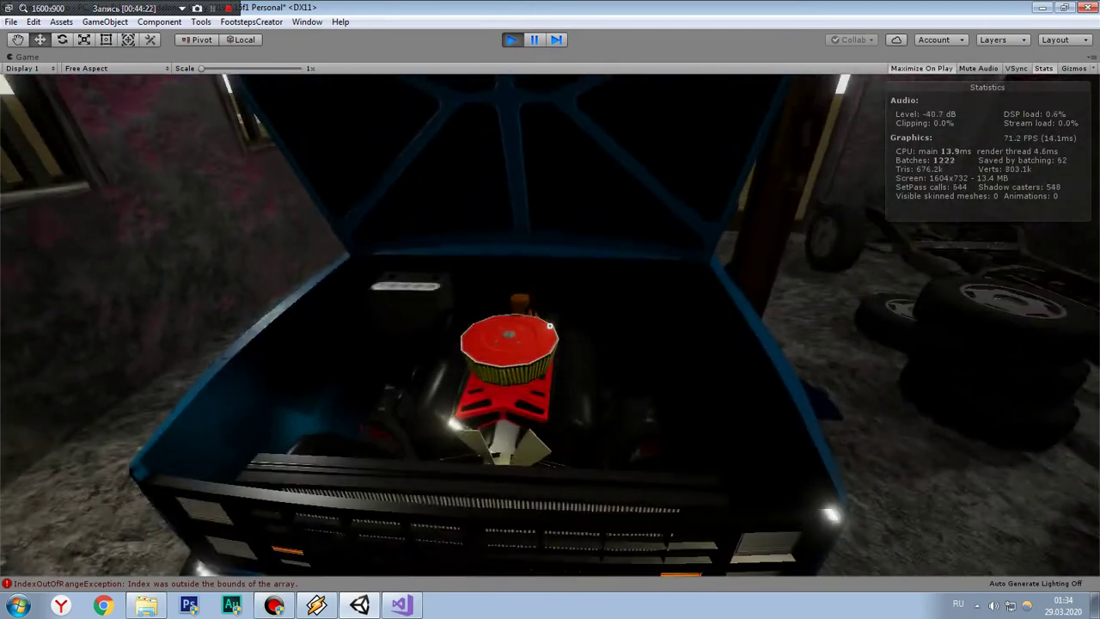
key(e)
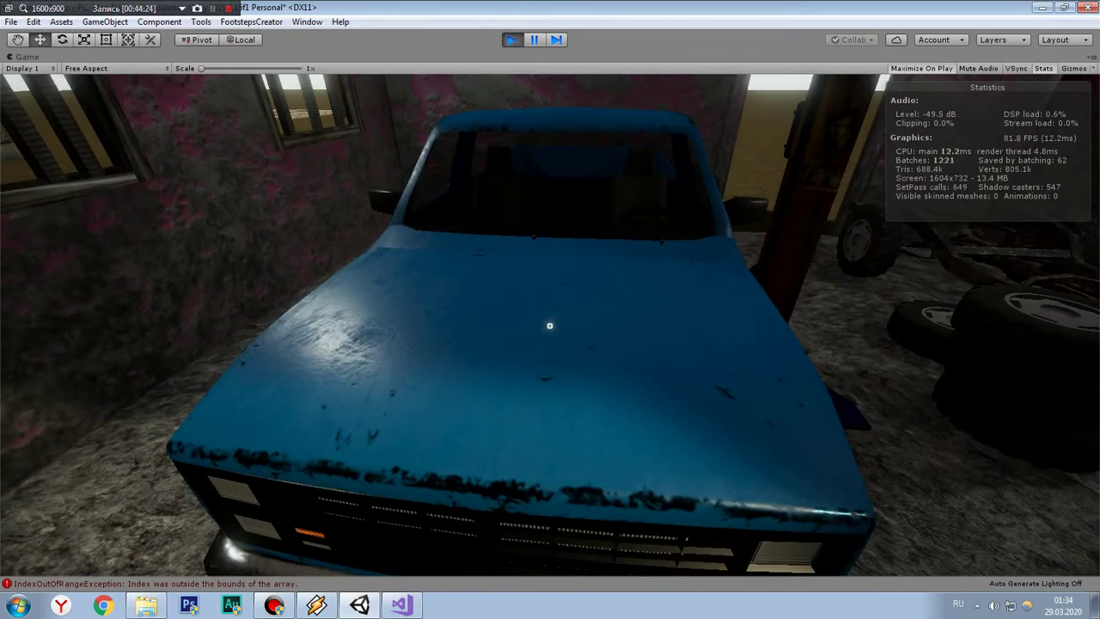
key(e)
key(e)
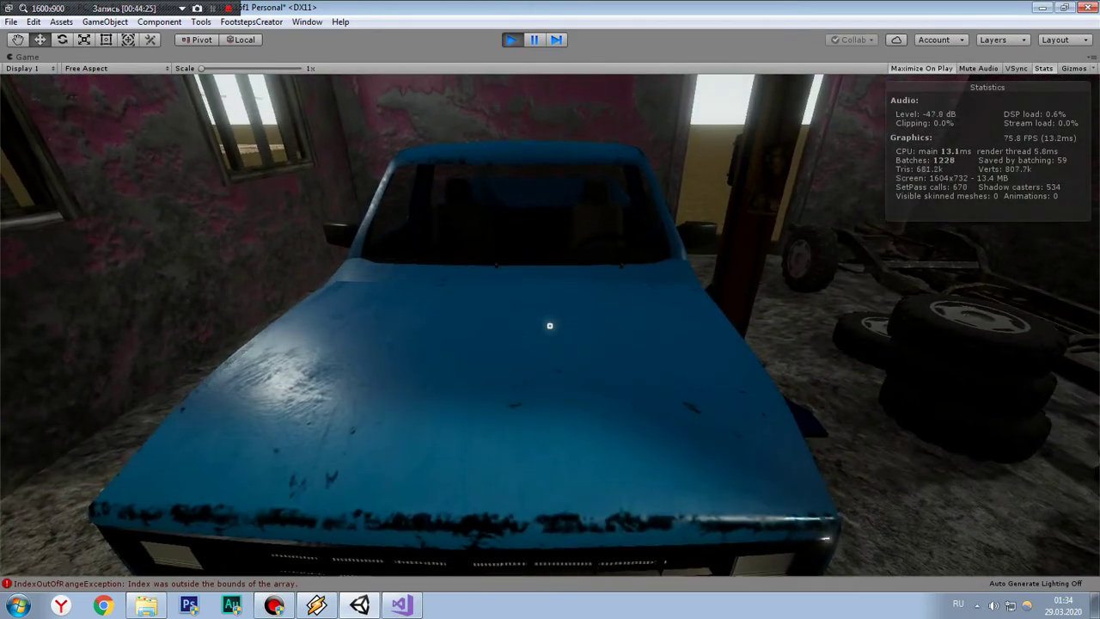
key(w)
key(e)
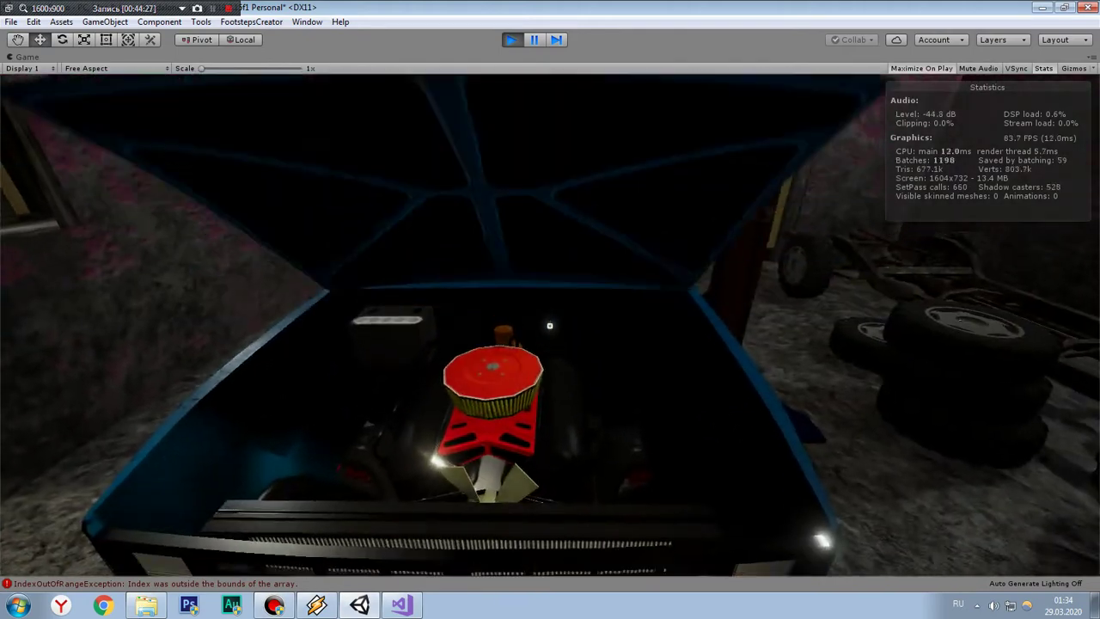
Step: Walk back to the truck's front corner and open and close the hood again
key(a)
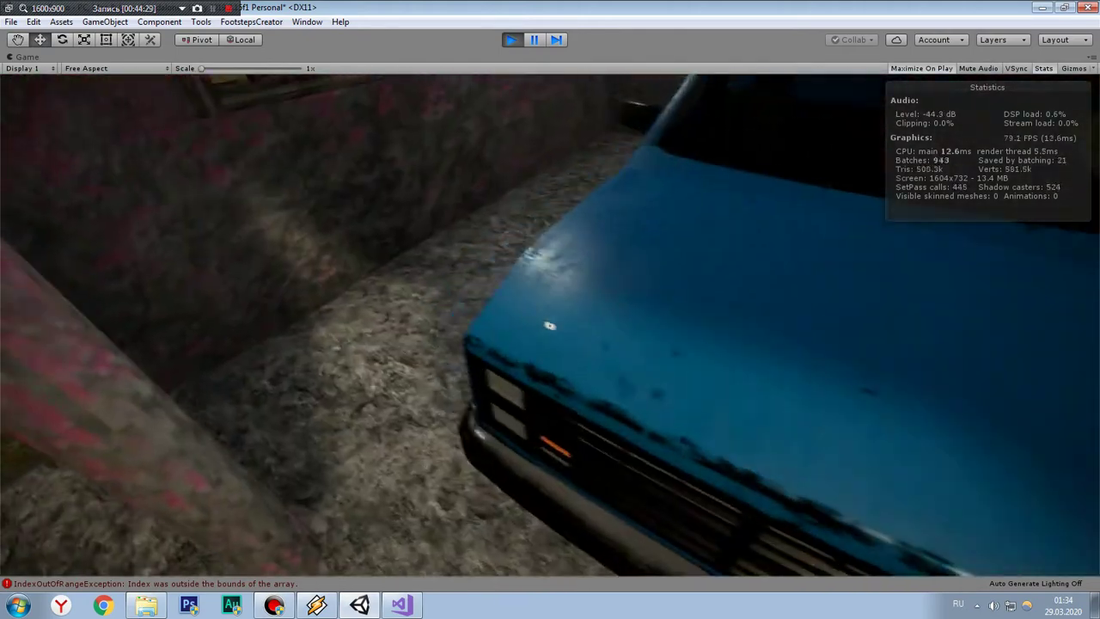
key(s)
key(w)
key(e)
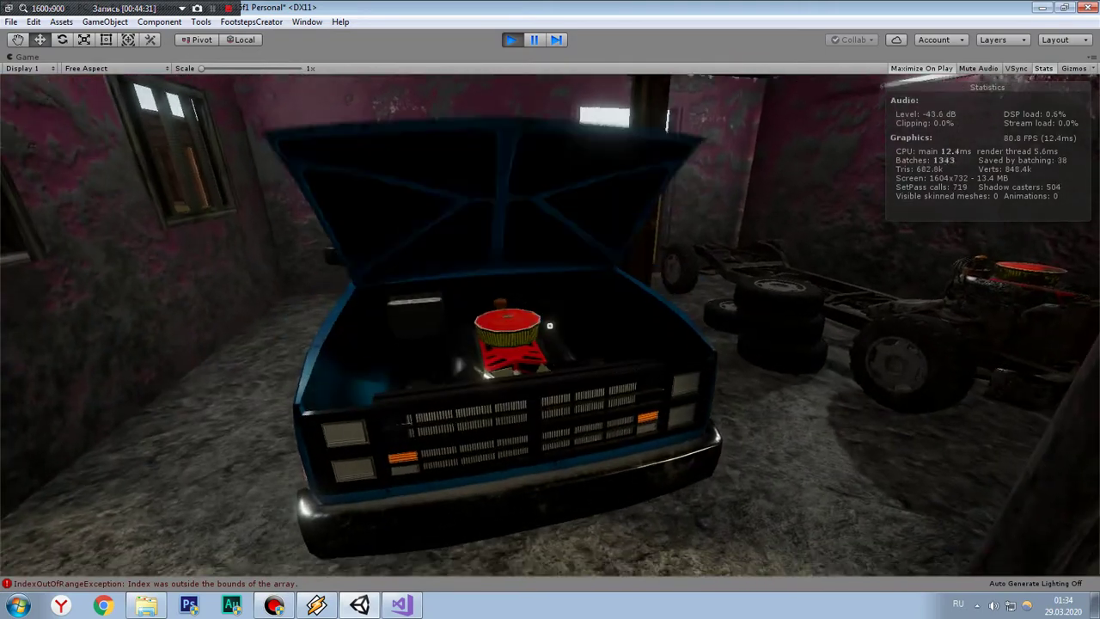
key(e)
key(s)
key(w)
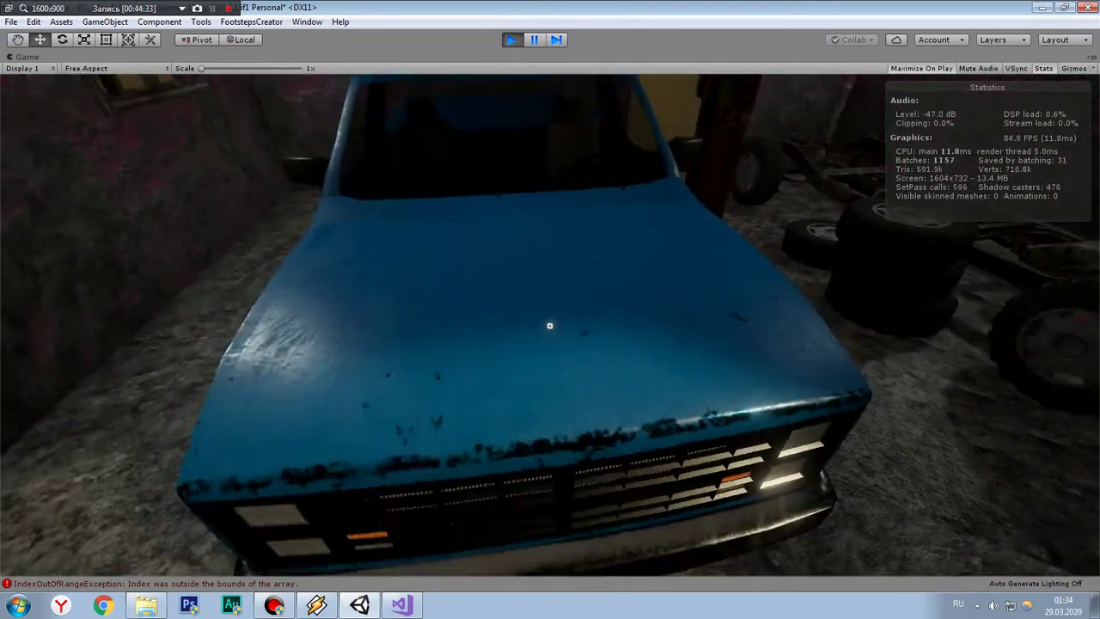
Step: Walk around to the truck's open door, close it, and stop play mode
key(s)
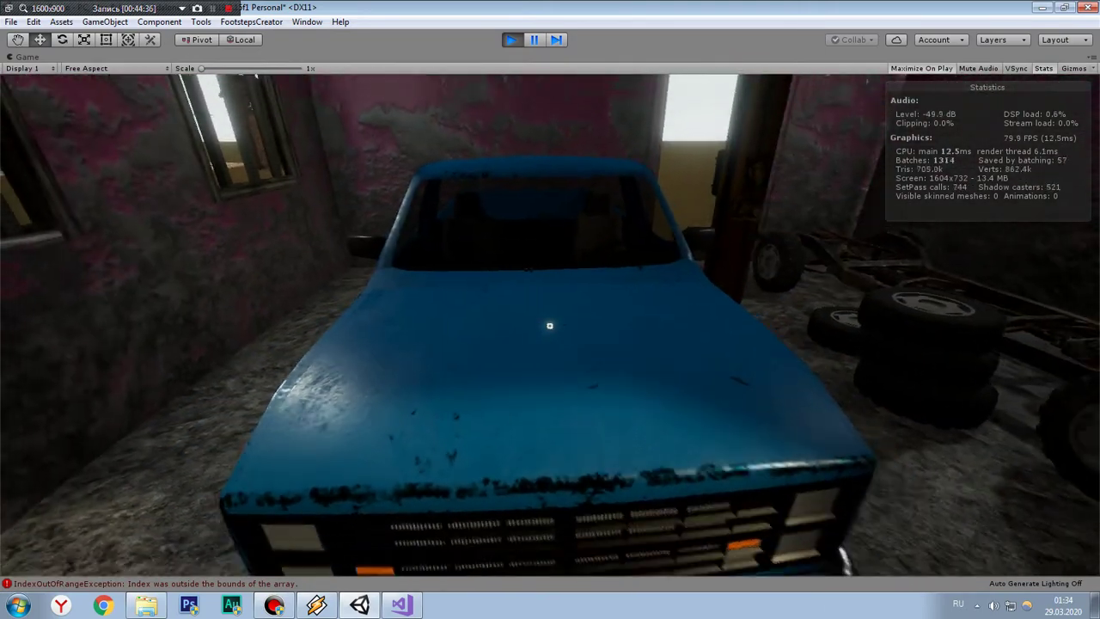
key(d)
key(w)
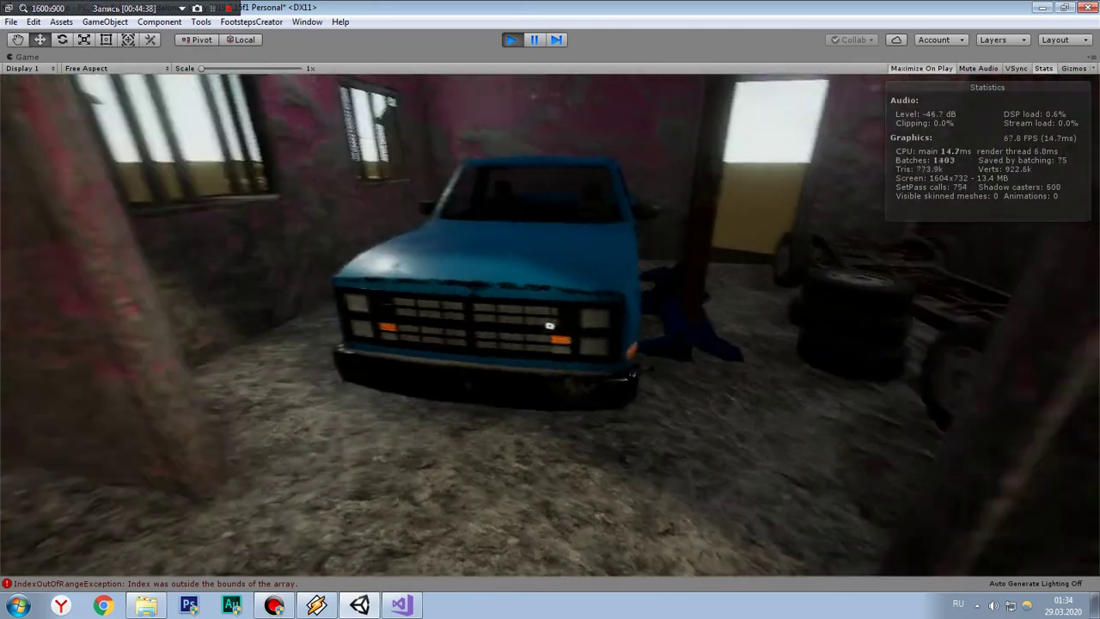
key(w)
key(w)
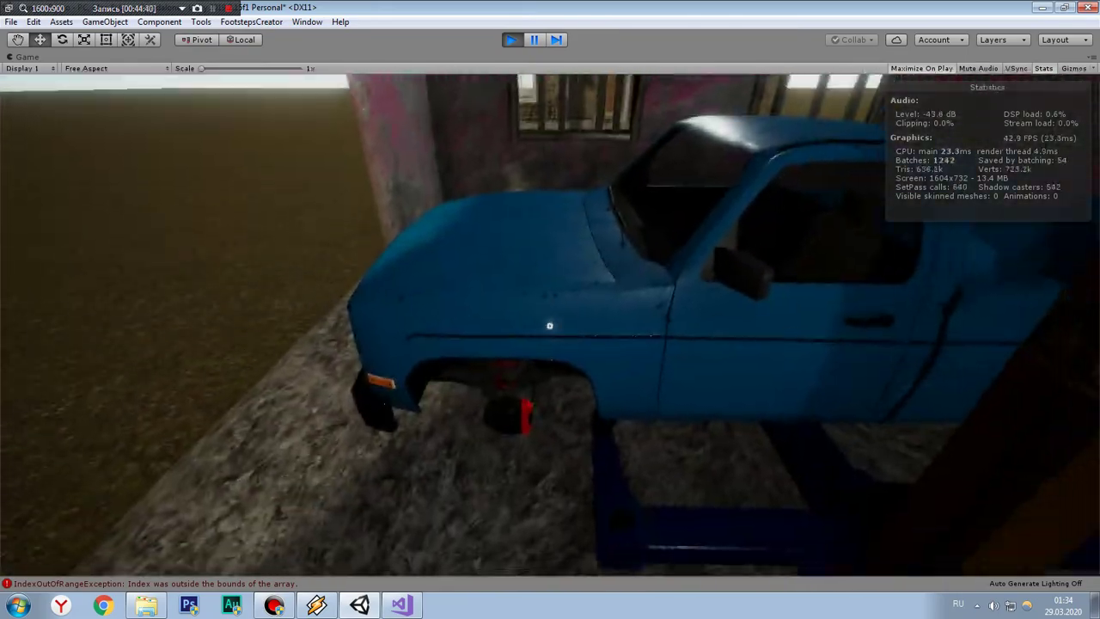
key(s)
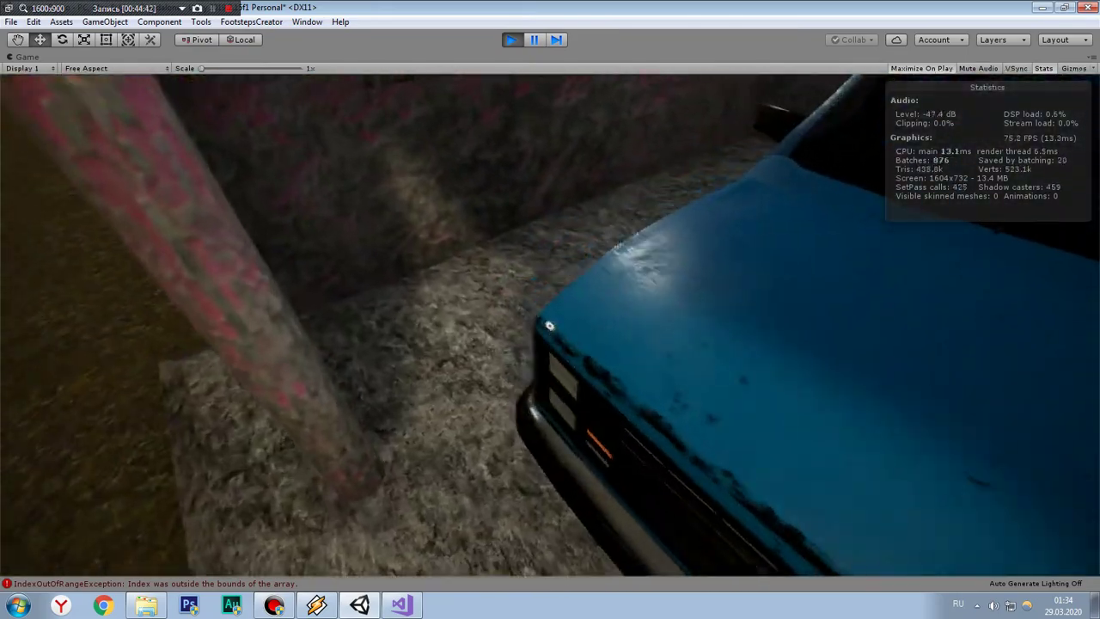
key(w)
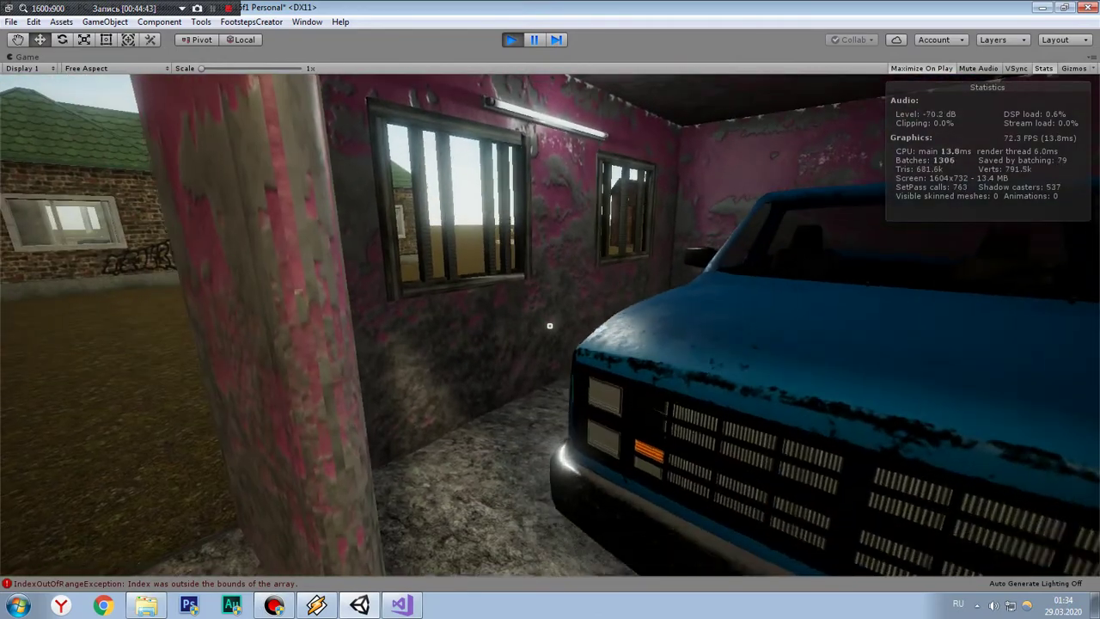
key(w)
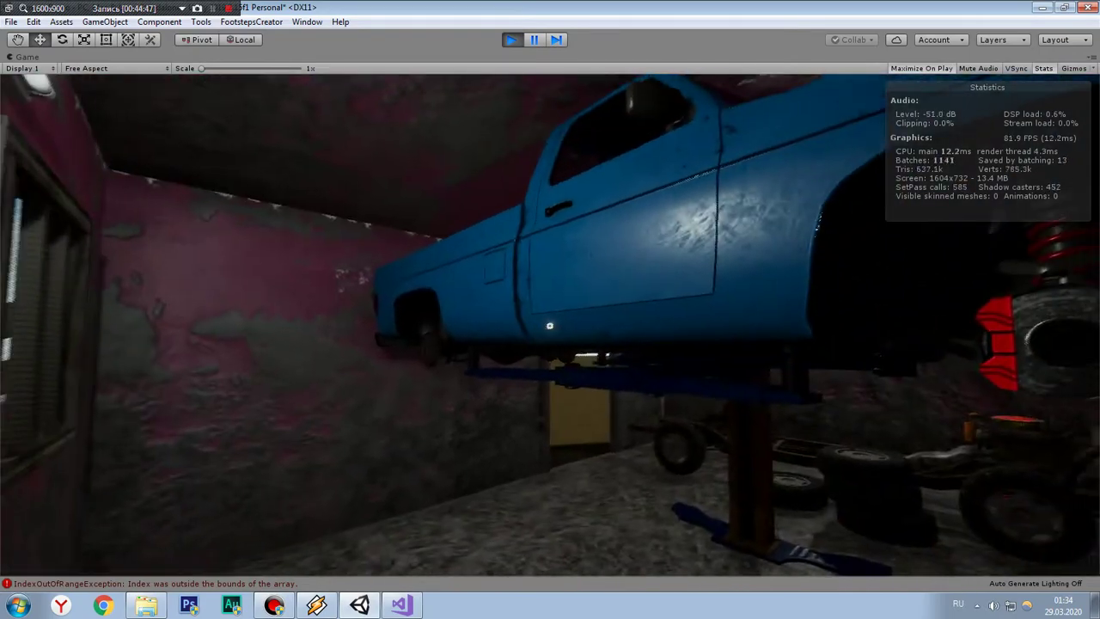
key(w)
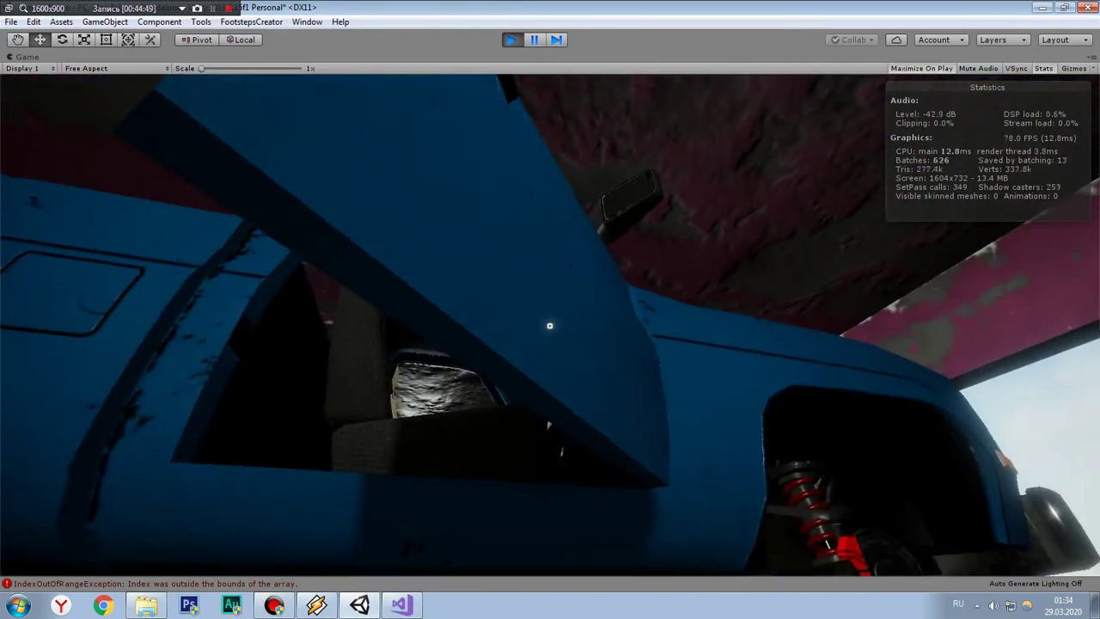
click(550, 326)
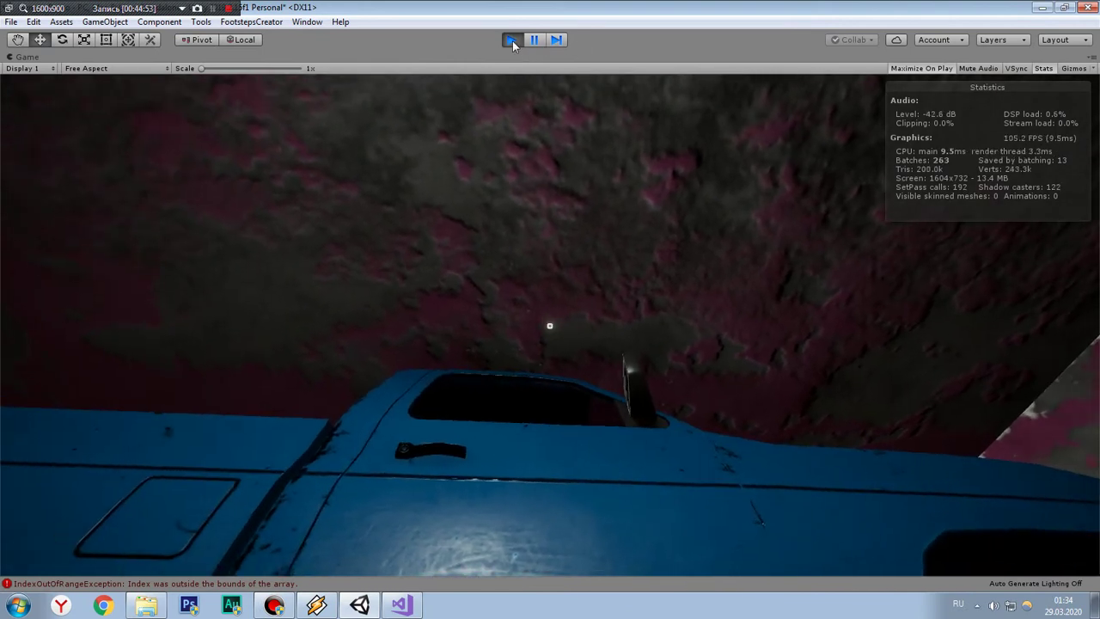
click(513, 40)
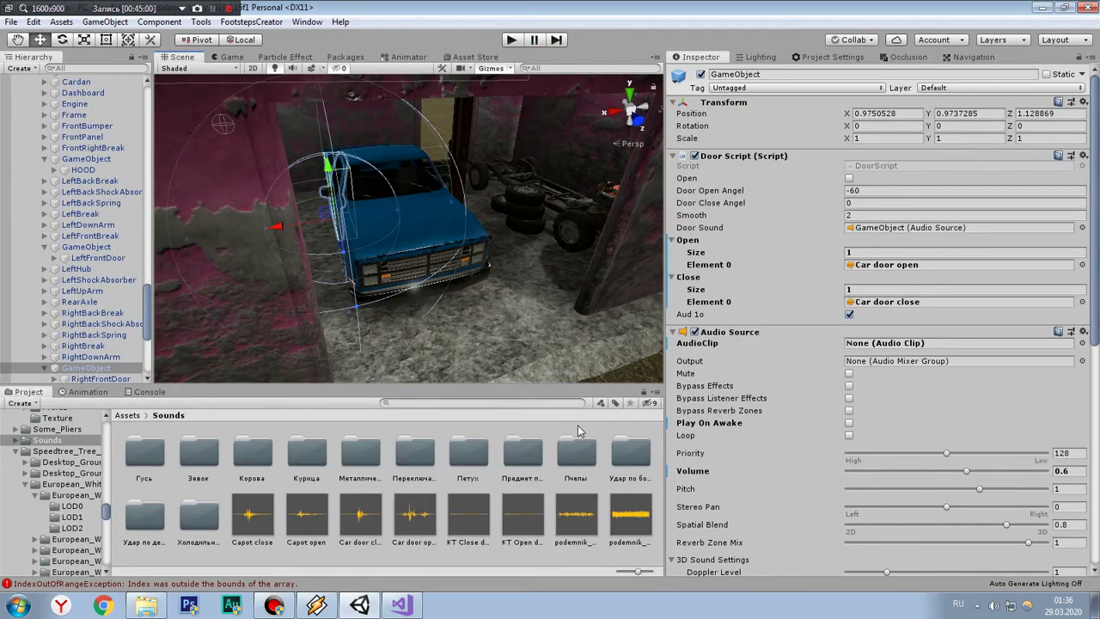
Step: Select and expand House1 in the Hierarchy, then bring up its child-creation options
click(623, 298)
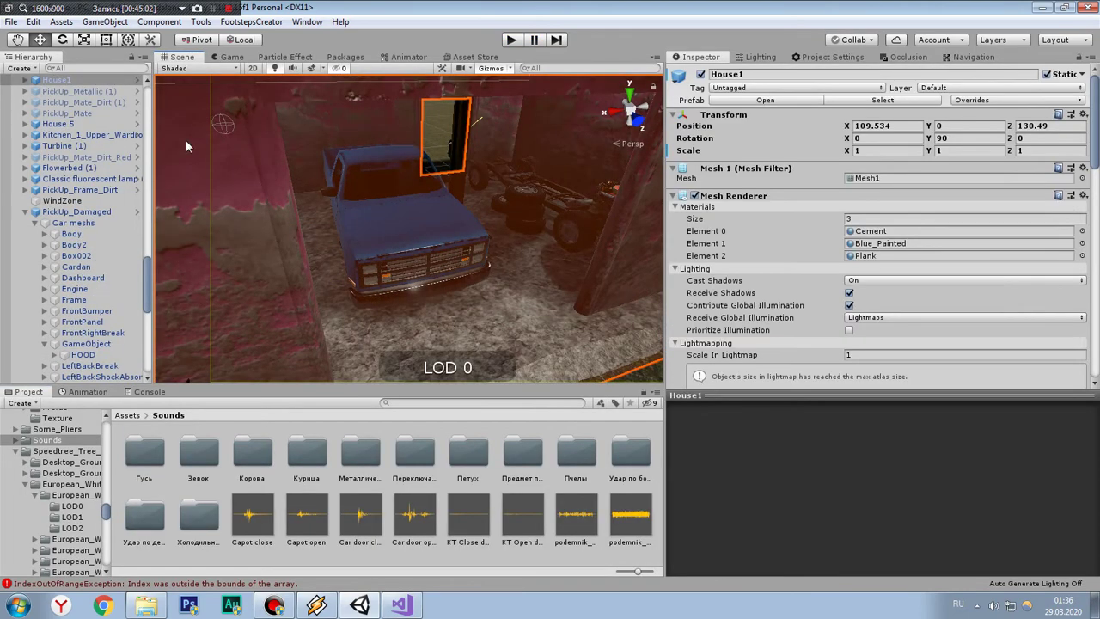
click(25, 81)
right_click(54, 81)
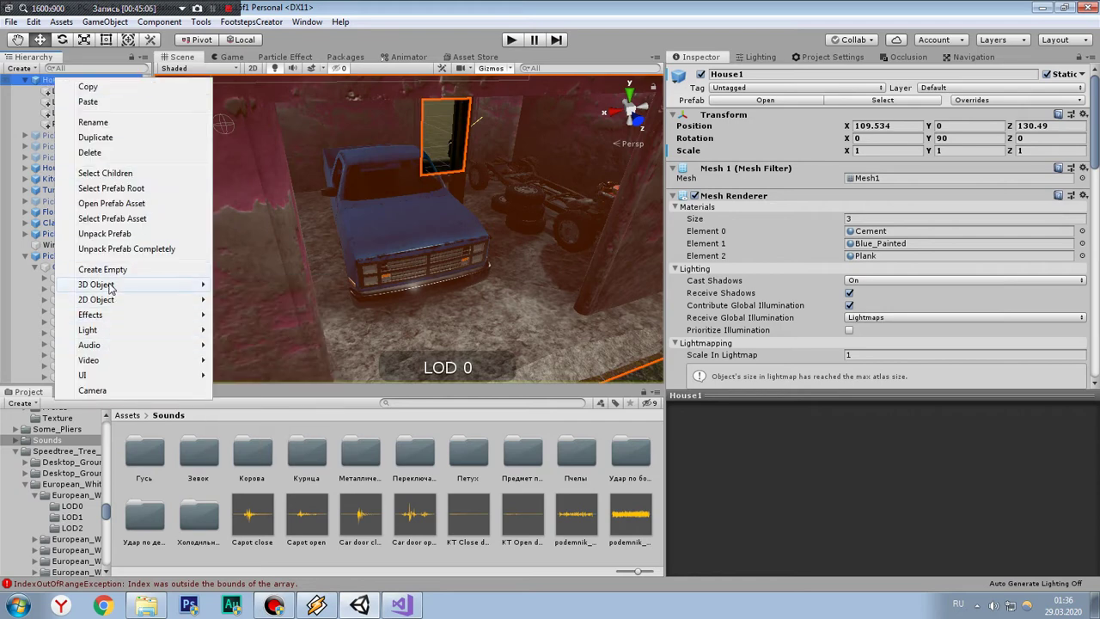
Step: Add a Cube under House1 and move it along Z toward the truck, to about -5.209
mouse_move(112, 284)
click(263, 285)
key(f)
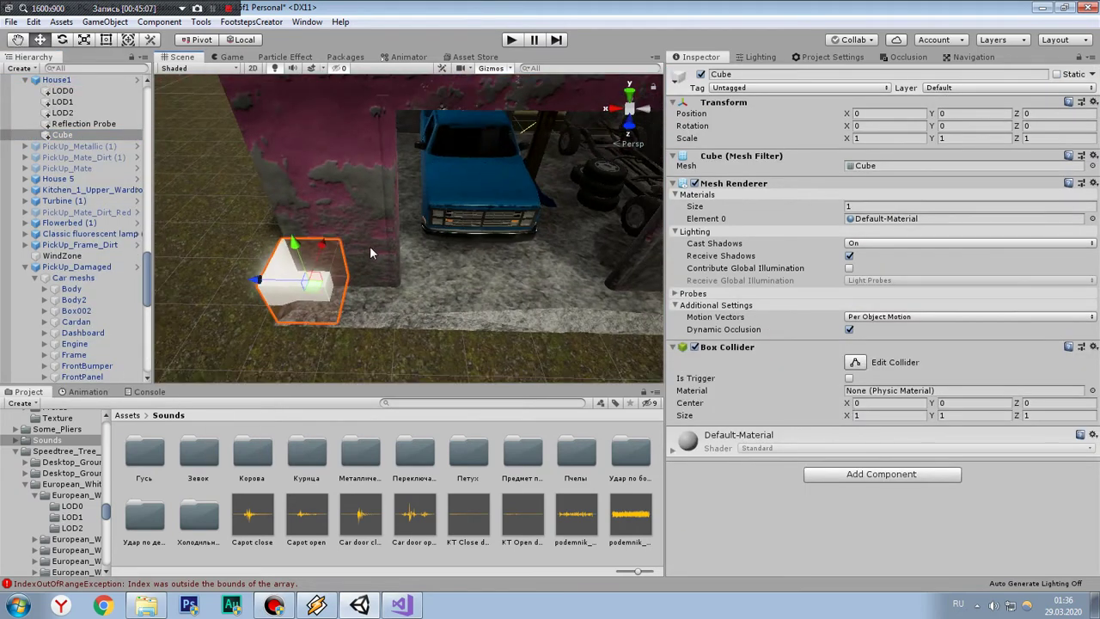
mouse_move(255, 289)
mouse_down()
mouse_move(472, 289)
mouse_move(394, 252)
mouse_move(462, 218)
mouse_move(469, 138)
mouse_up()
key(f)
key(f)
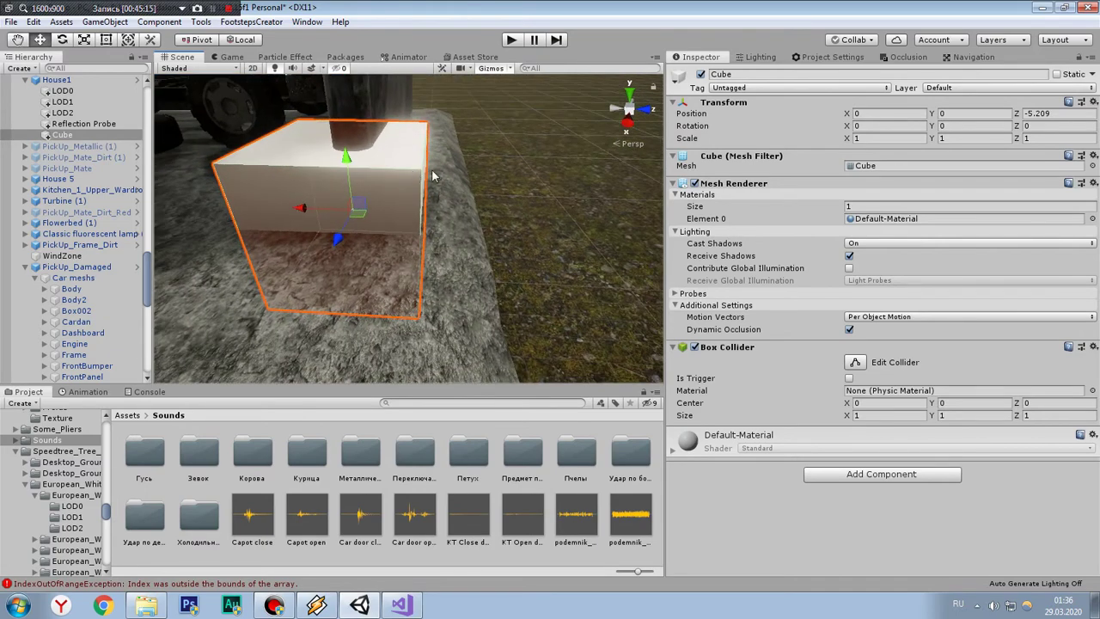
alt+right_drag(439, 174, 449, 203)
Step: With the Rect tool, narrow the cube into a thin slab
click(106, 40)
scroll(484, 184, up, 5)
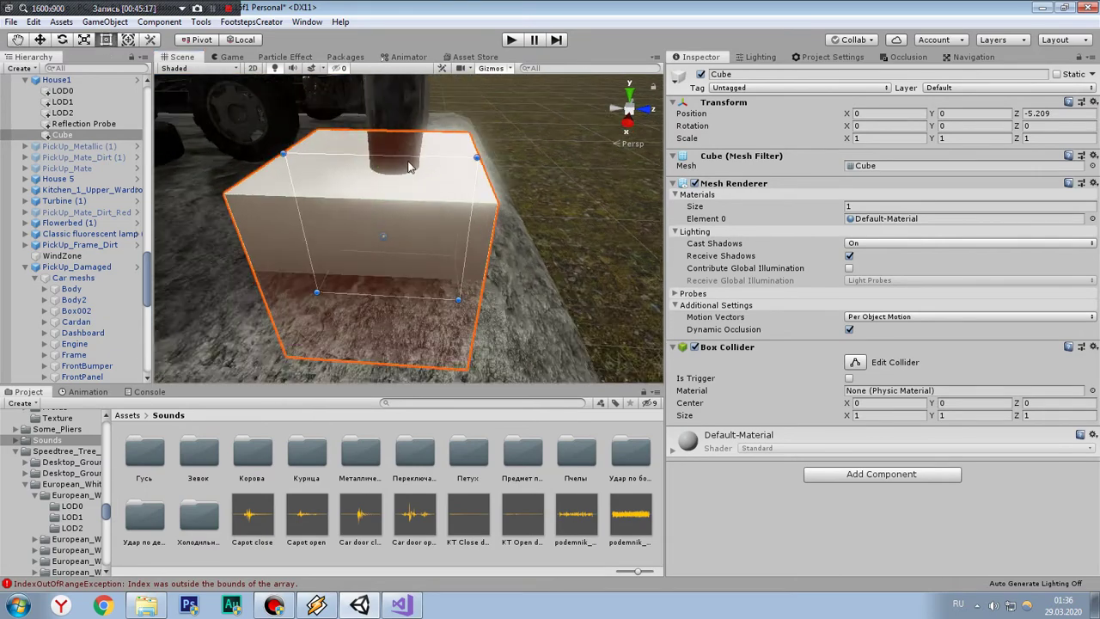
drag(486, 185, 413, 176)
mouse_move(264, 172)
mouse_down()
mouse_move(377, 185)
mouse_move(522, 235)
mouse_move(109, 203)
mouse_move(337, 249)
mouse_up()
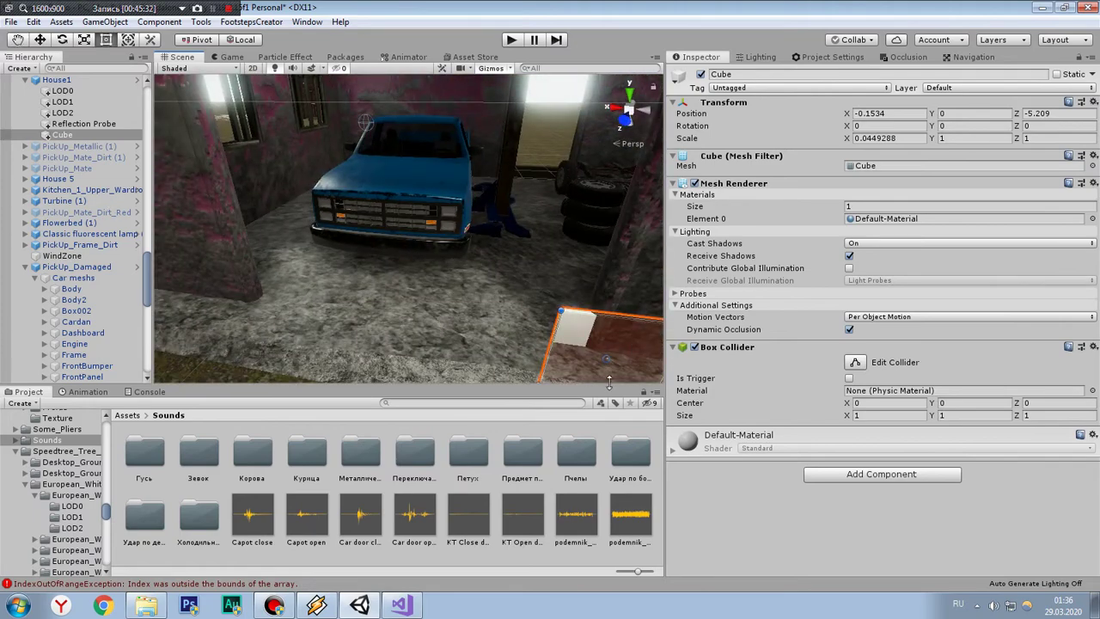
Step: Stretch the slab into a long bar along the garage wall
drag(555, 333, 251, 268)
scroll(342, 255, up, 3)
mouse_move(341, 255)
alt+mouse_down()
mouse_move(318, 215)
mouse_move(407, 259)
alt+mouse_up()
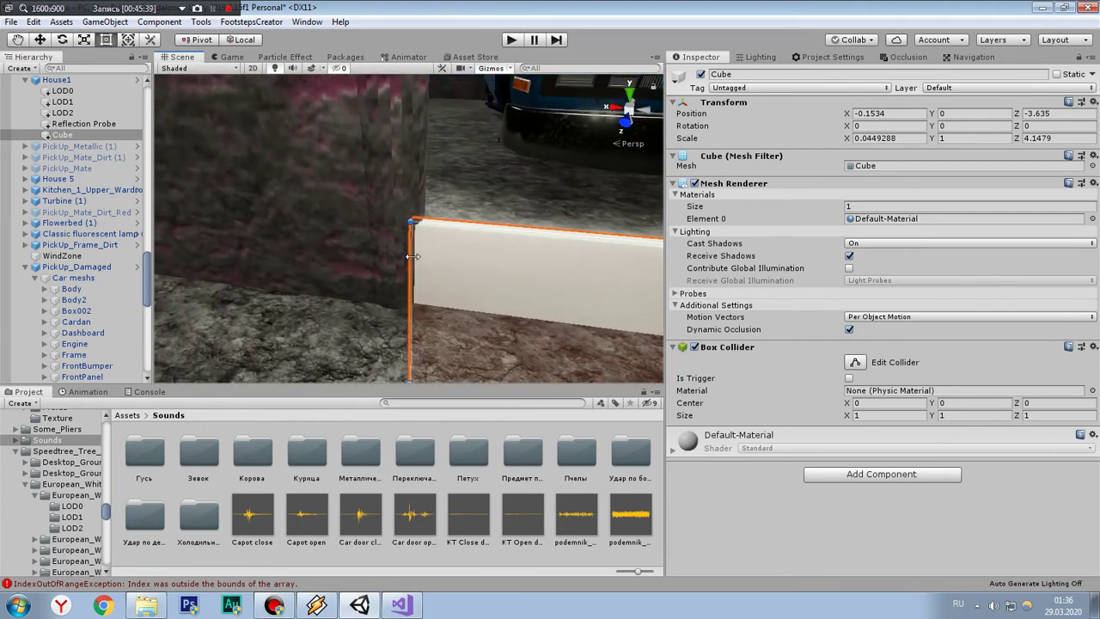
mouse_move(413, 255)
alt+mouse_down()
mouse_move(524, 271)
mouse_move(433, 266)
mouse_move(450, 265)
alt+mouse_up()
scroll(421, 267, up, 2)
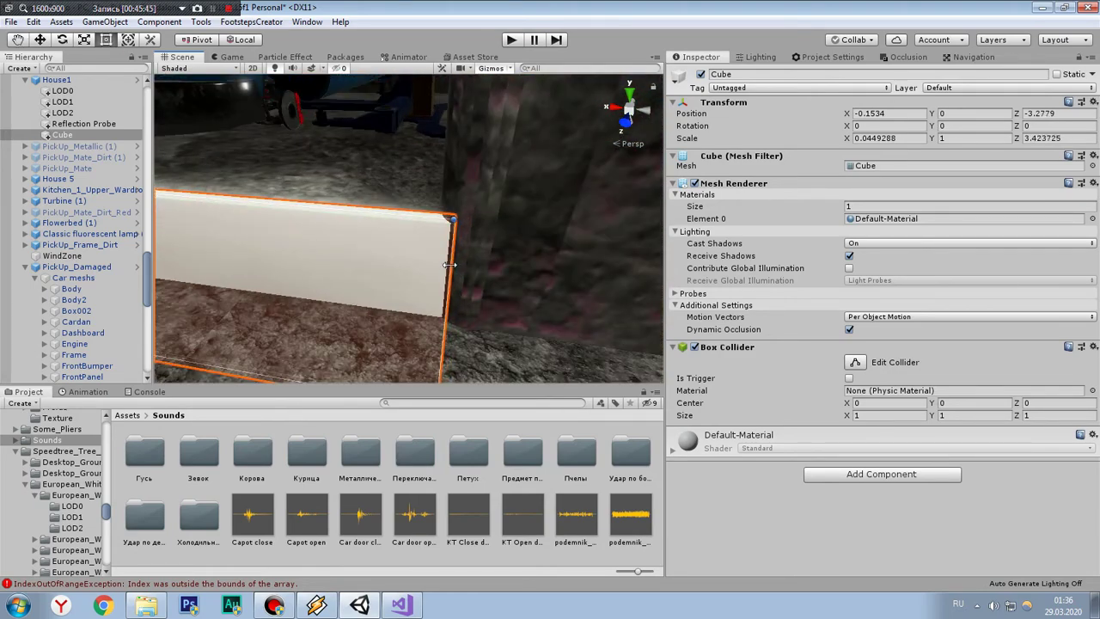
Step: Raise the bar's height to Scale Y 2.825236 at Position Y 1.5378
mouse_move(315, 226)
alt+mouse_down()
mouse_move(437, 263)
mouse_move(387, 305)
mouse_move(417, 228)
alt+mouse_up()
scroll(400, 292, up, 2)
scroll(412, 257, down, 3)
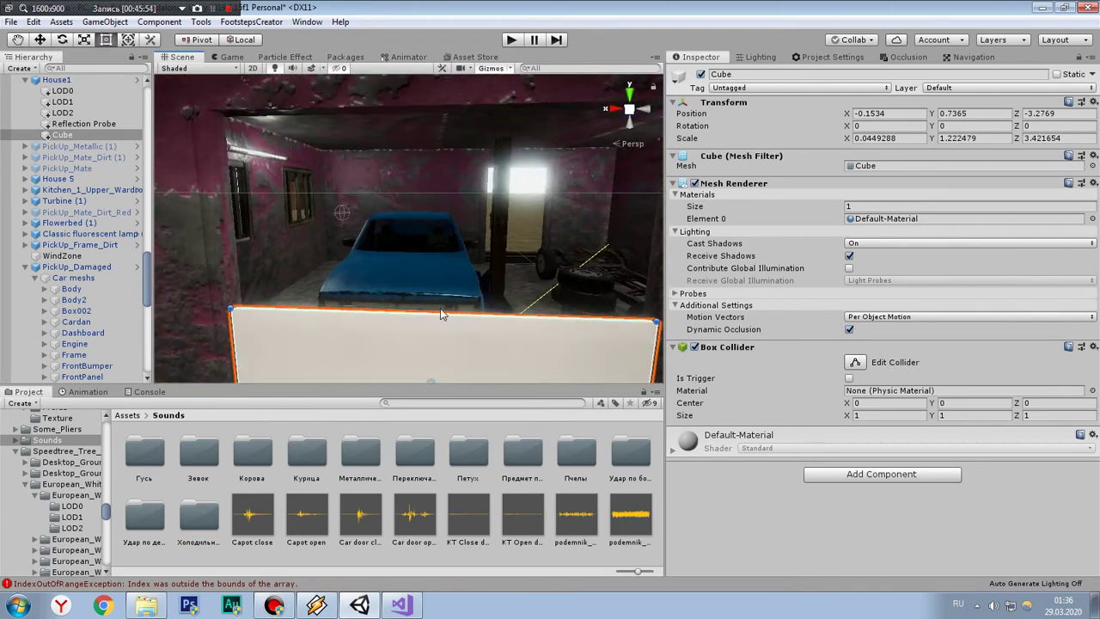
drag(443, 317, 414, 158)
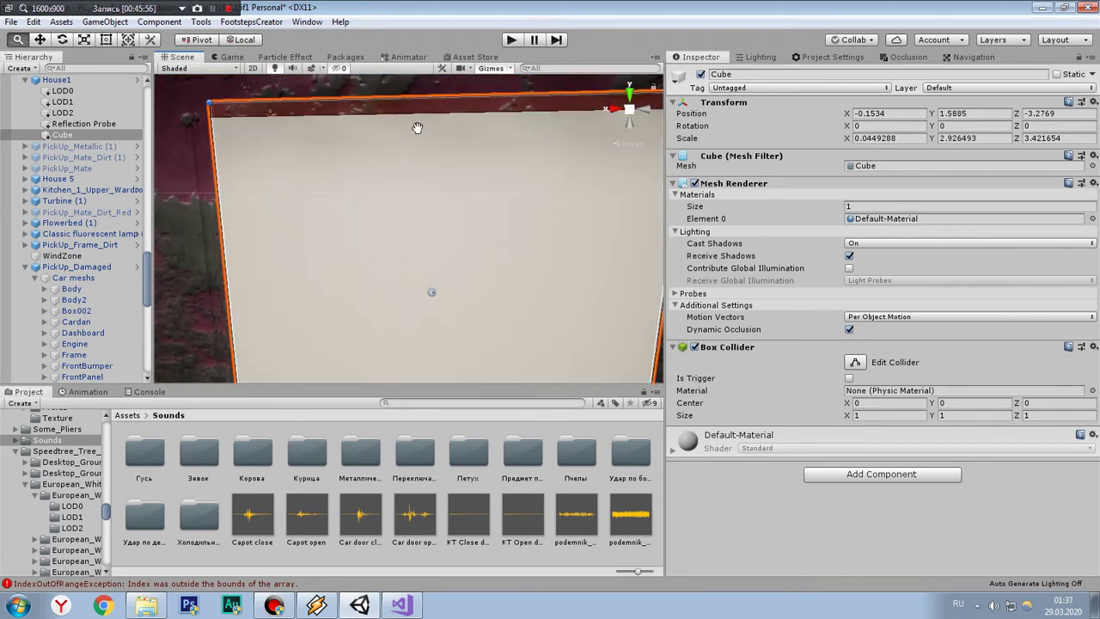
scroll(414, 158, down, 2)
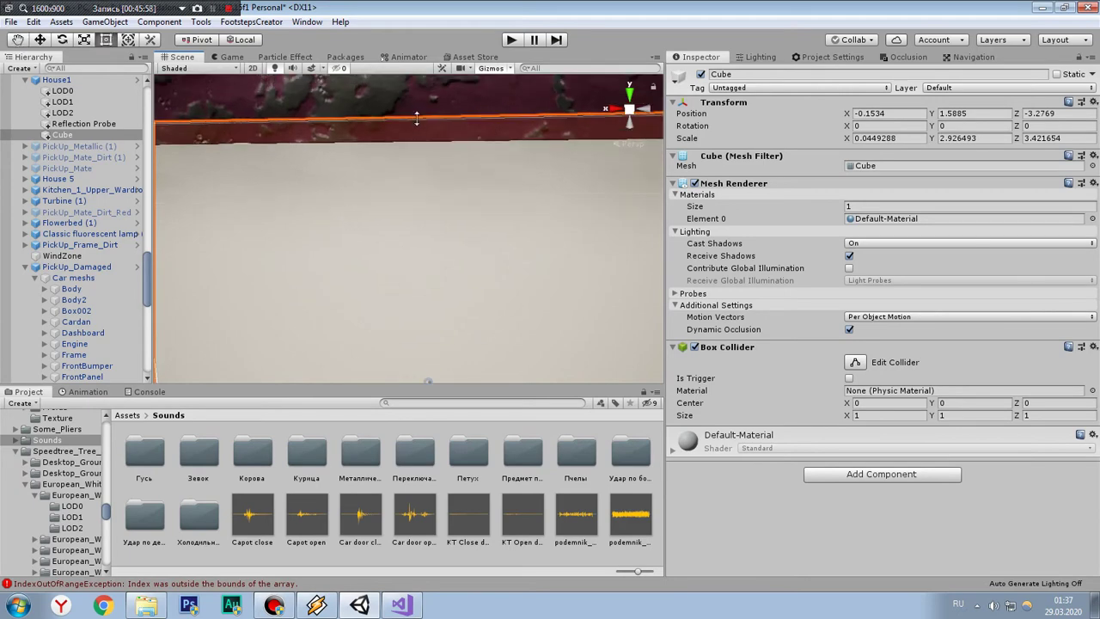
drag(417, 117, 422, 138)
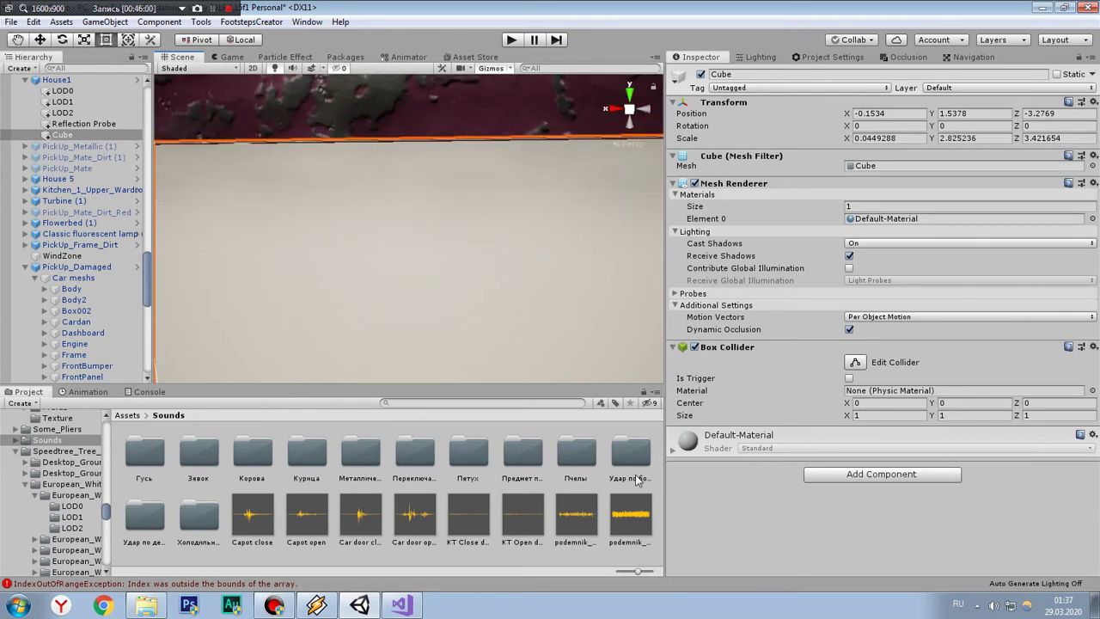
Step: Apply the Metal Shutter texture-1 material to the Cube and expand its shader properties
click(126, 415)
scroll(479, 508, down, 10)
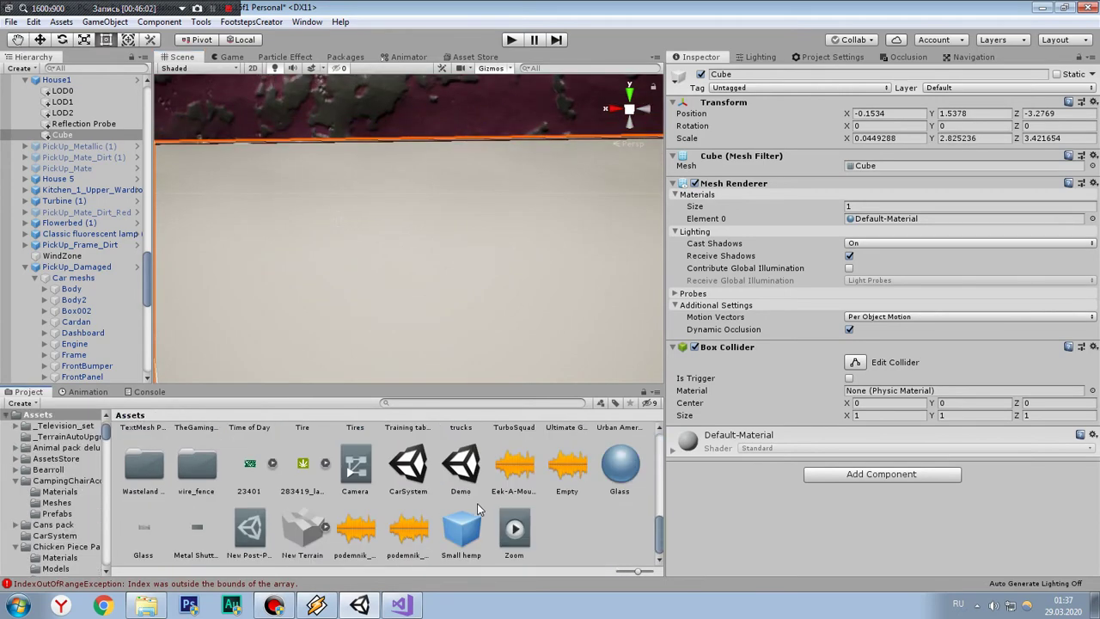
mouse_move(198, 552)
mouse_down()
mouse_move(402, 292)
mouse_move(412, 258)
mouse_up()
scroll(457, 276, down, 5)
scroll(410, 307, down, 3)
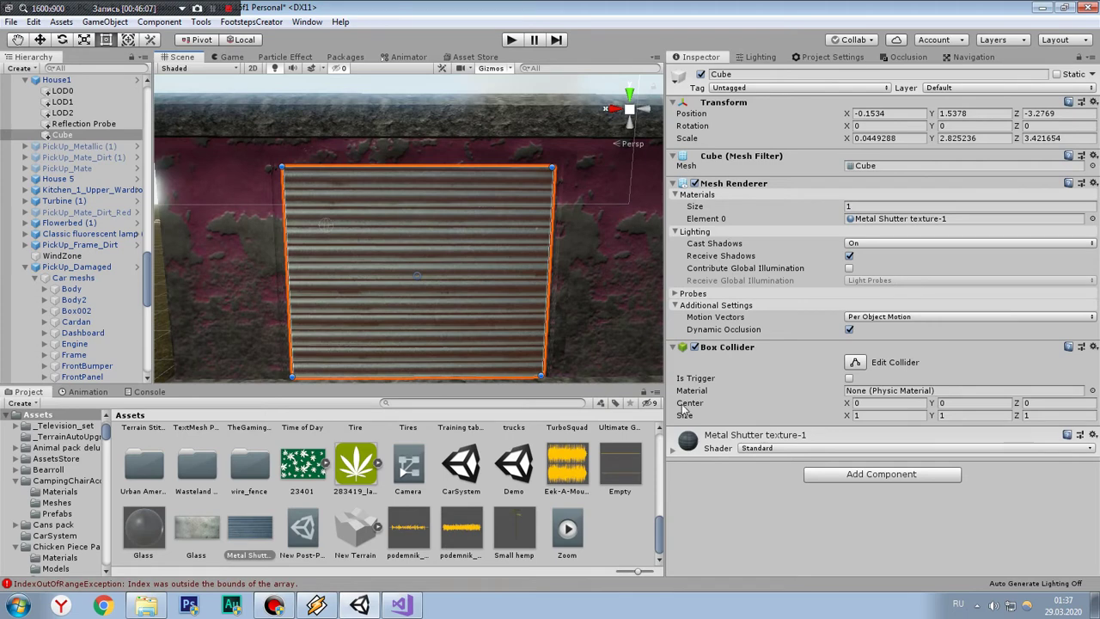
click(718, 441)
scroll(699, 379, down, 3)
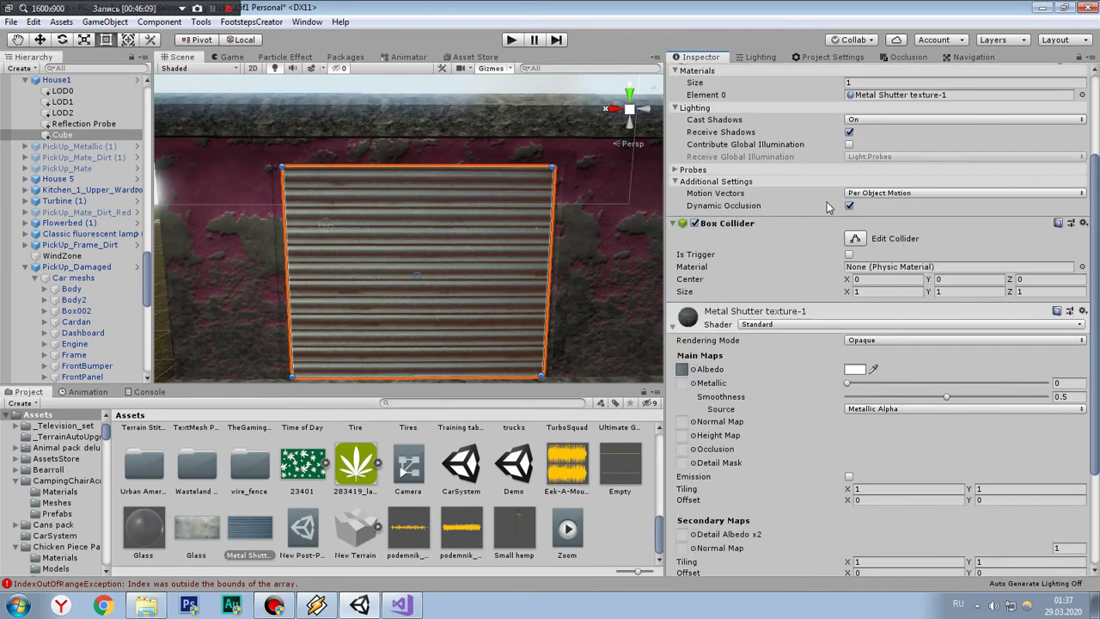
click(866, 98)
Step: Set the Metal Shutter texture-1 material's Tiling to X 1, Y 3
click(159, 464)
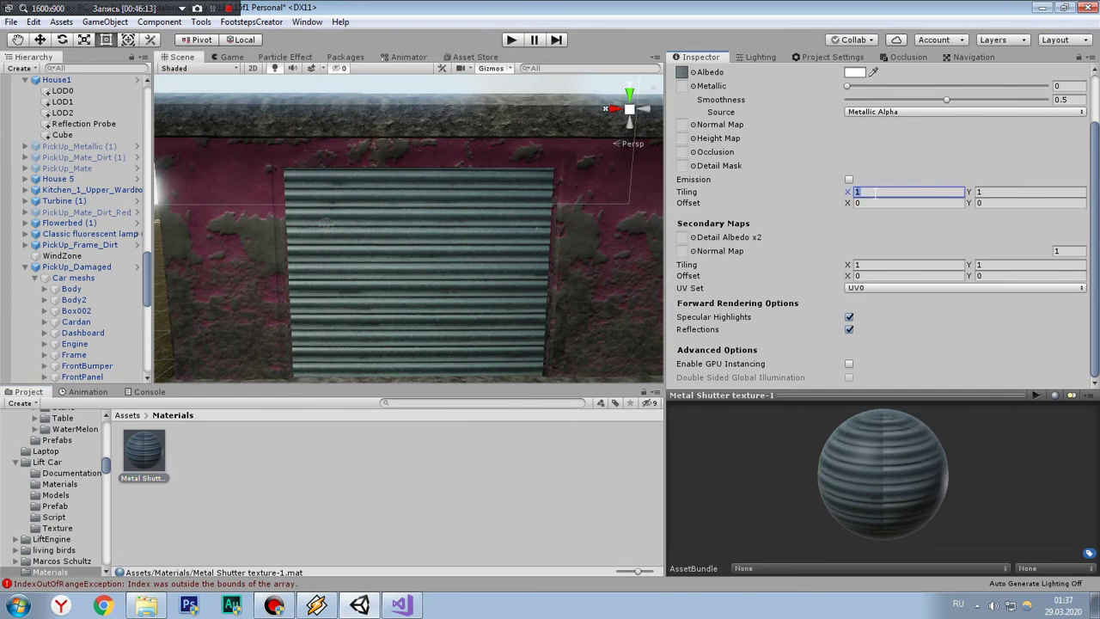
text(2)
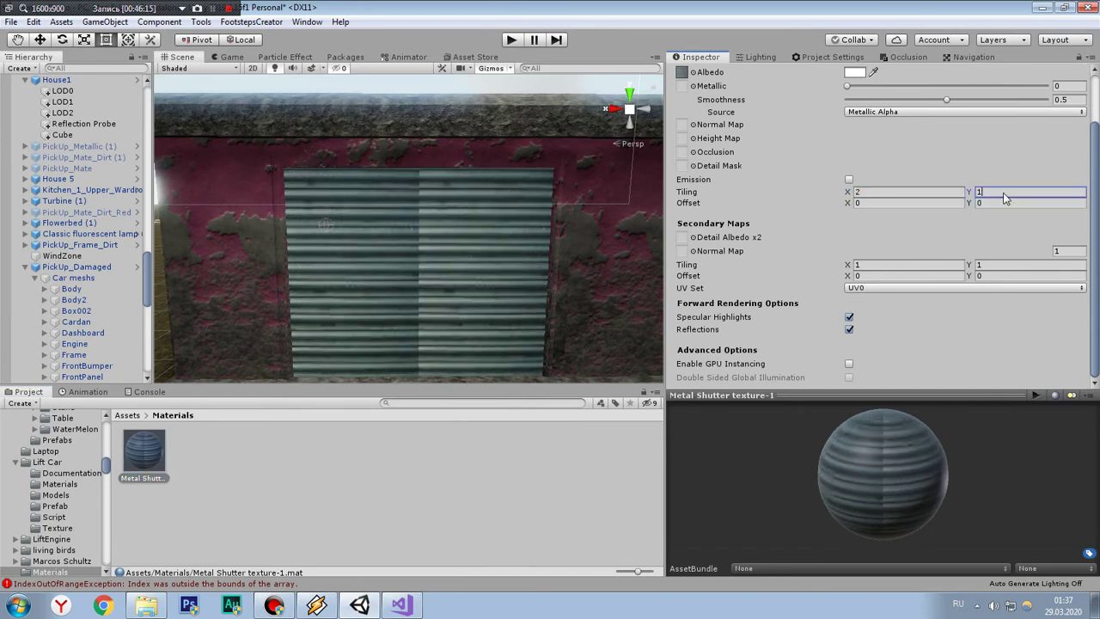
text(2)
click(943, 191)
text(1)
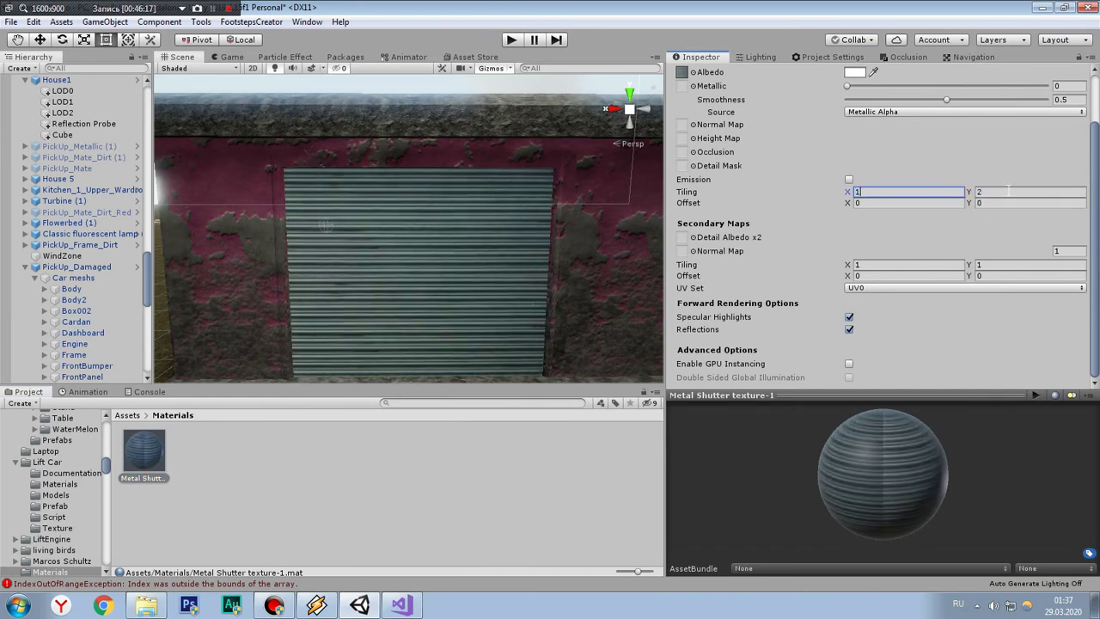
click(1008, 191)
text(1)
text(5)
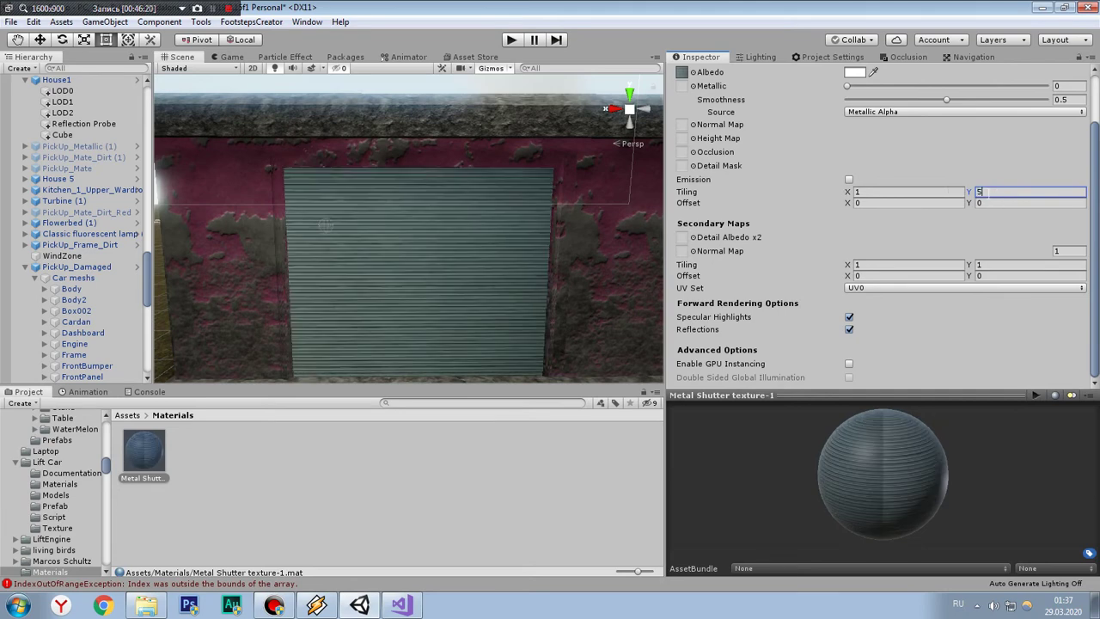
text(2)
text(3)
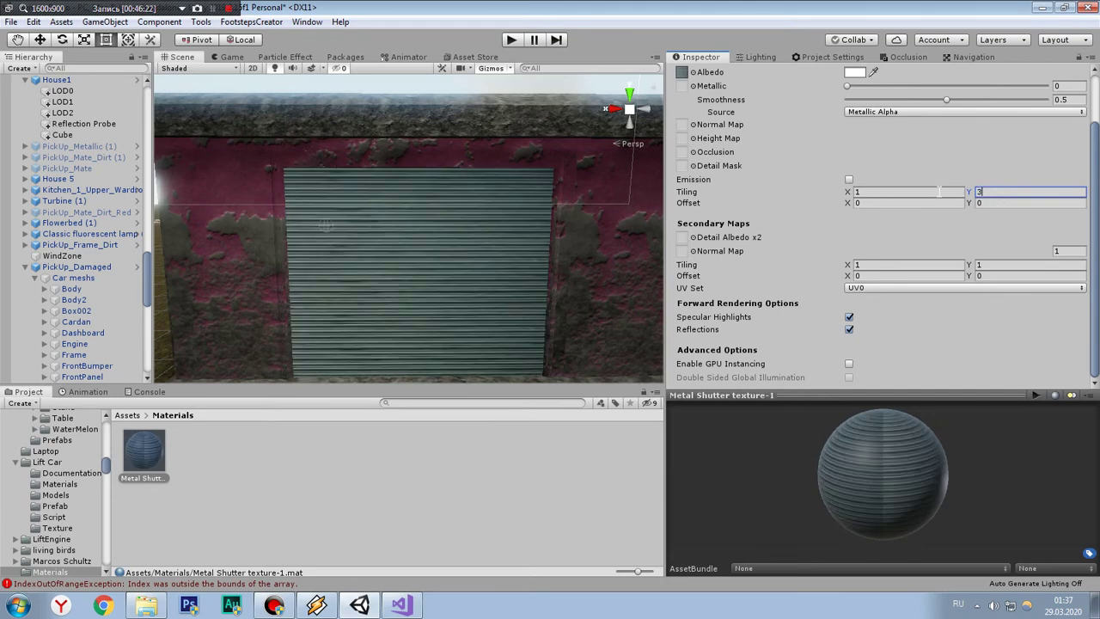
scroll(611, 236, up, 3)
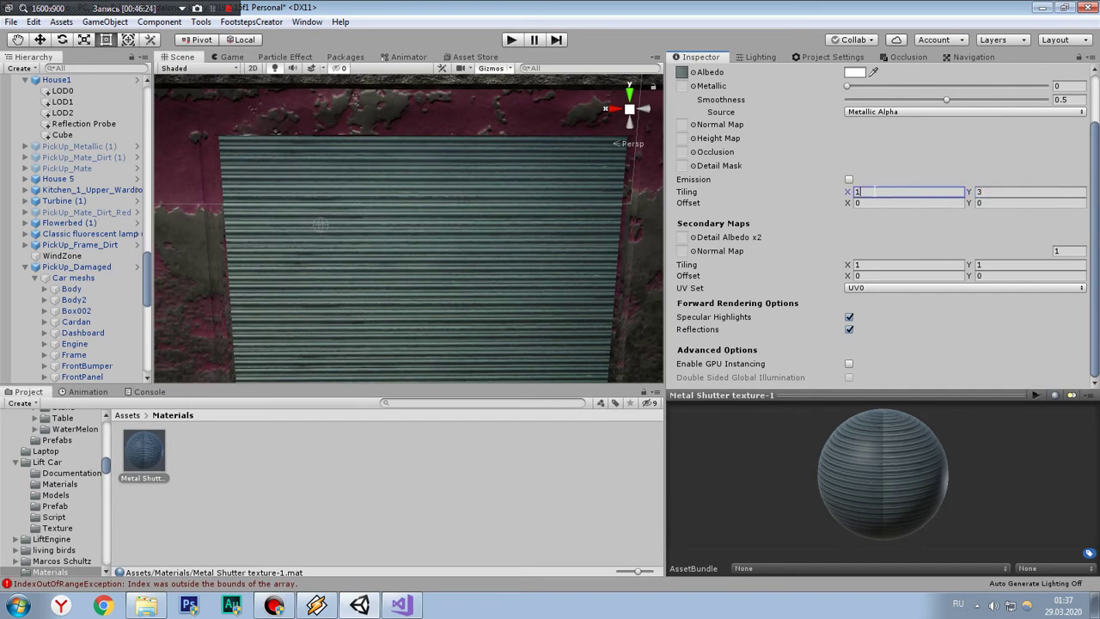
text(1)
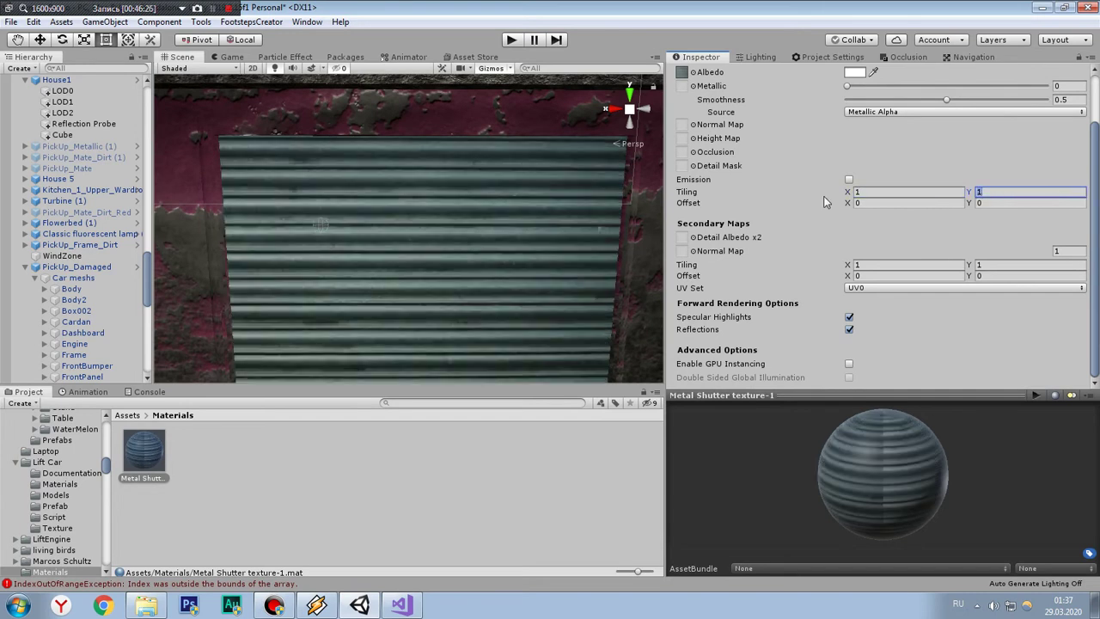
text(4)
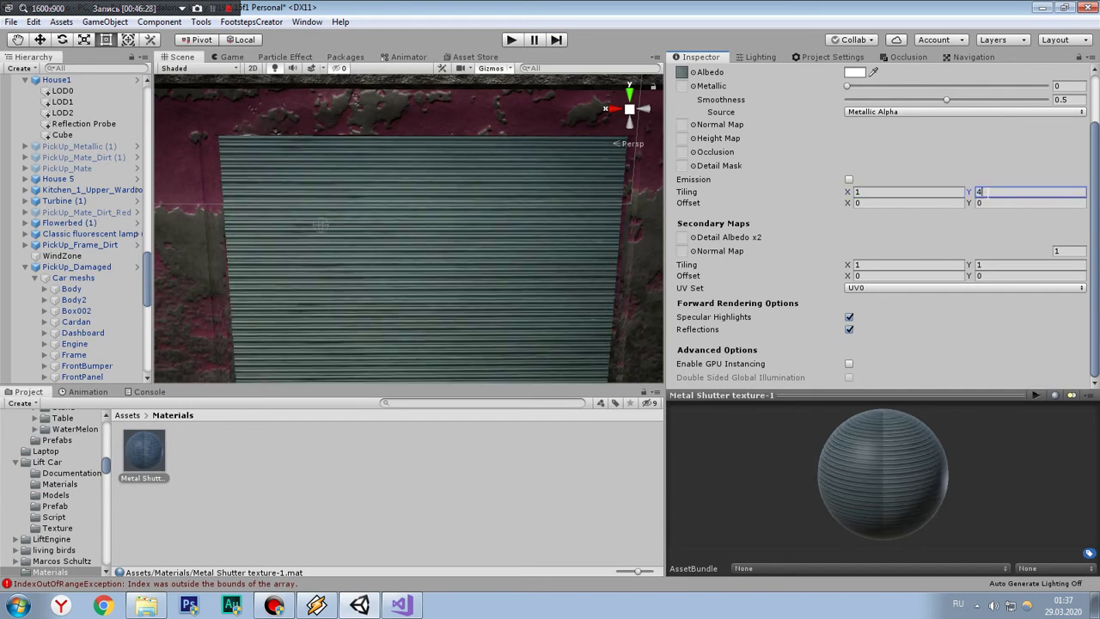
key(BackSpace)
text(3)
Step: Swing the view to face the shutter and set Metallic to 0.3
scroll(272, 217, down, 5)
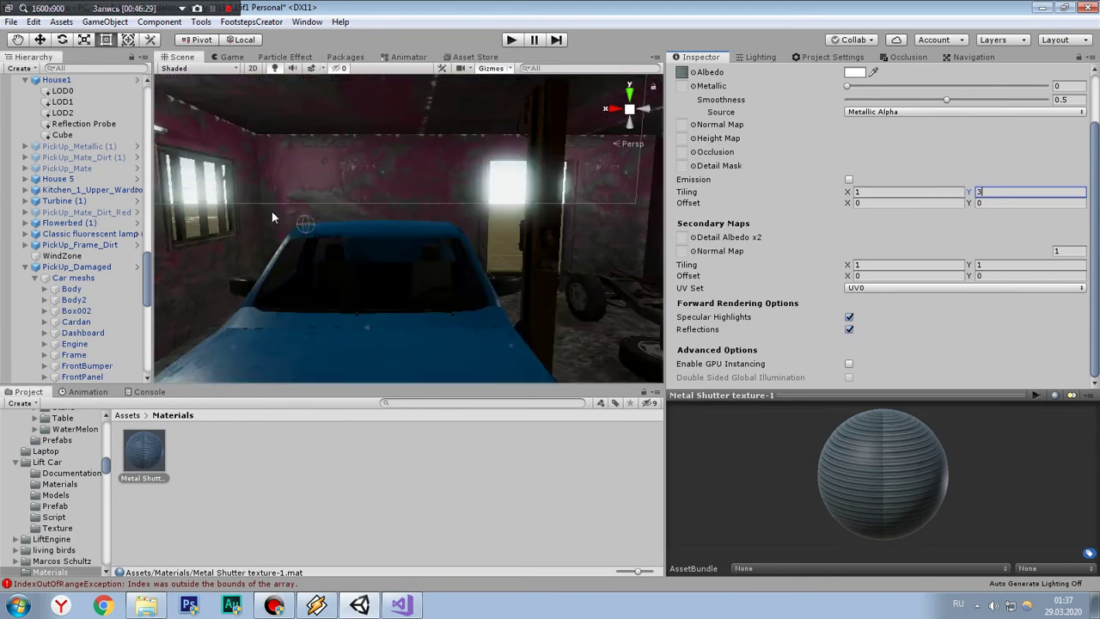
right_drag(272, 217, 597, 256)
scroll(325, 234, down, 3)
mouse_move(325, 235)
middle_down()
mouse_move(425, 264)
mouse_move(339, 122)
middle_up()
scroll(426, 264, up, 2)
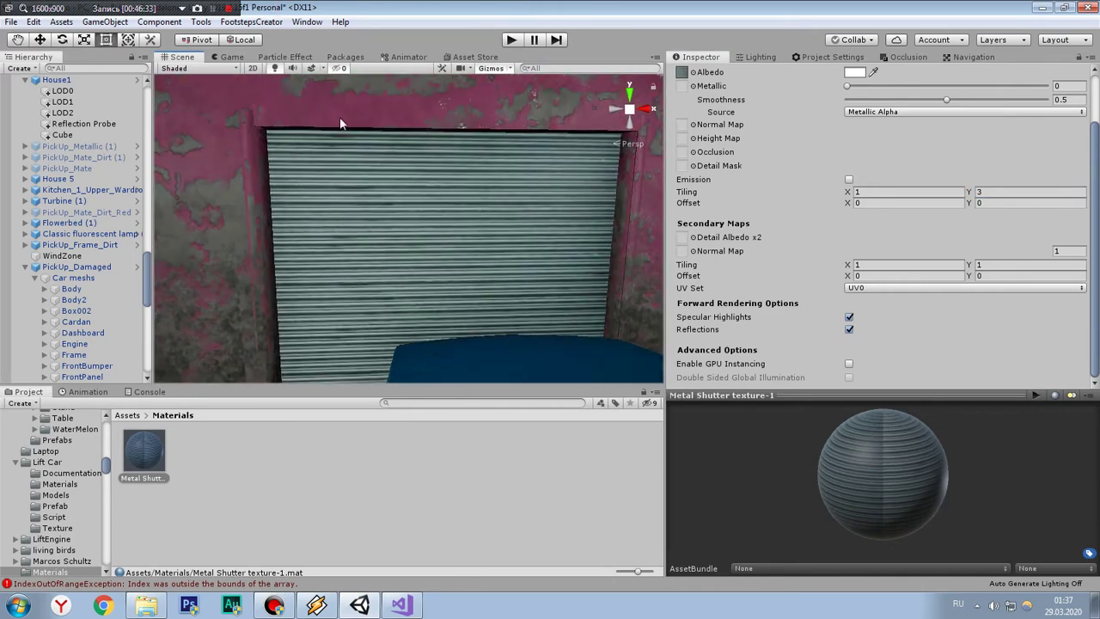
right_drag(379, 248, 318, 194)
scroll(813, 171, up, 2)
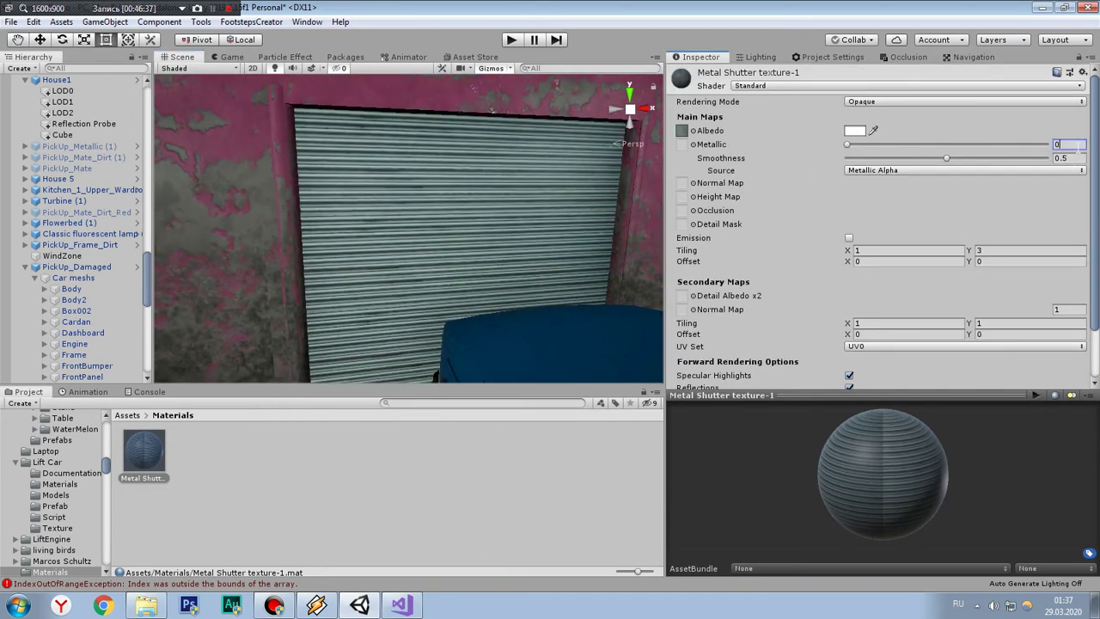
text(3)
key(Return)
Step: Raise Metallic to 0.5 and settle Smoothness at 0.6
key(BackSpace)
text(5)
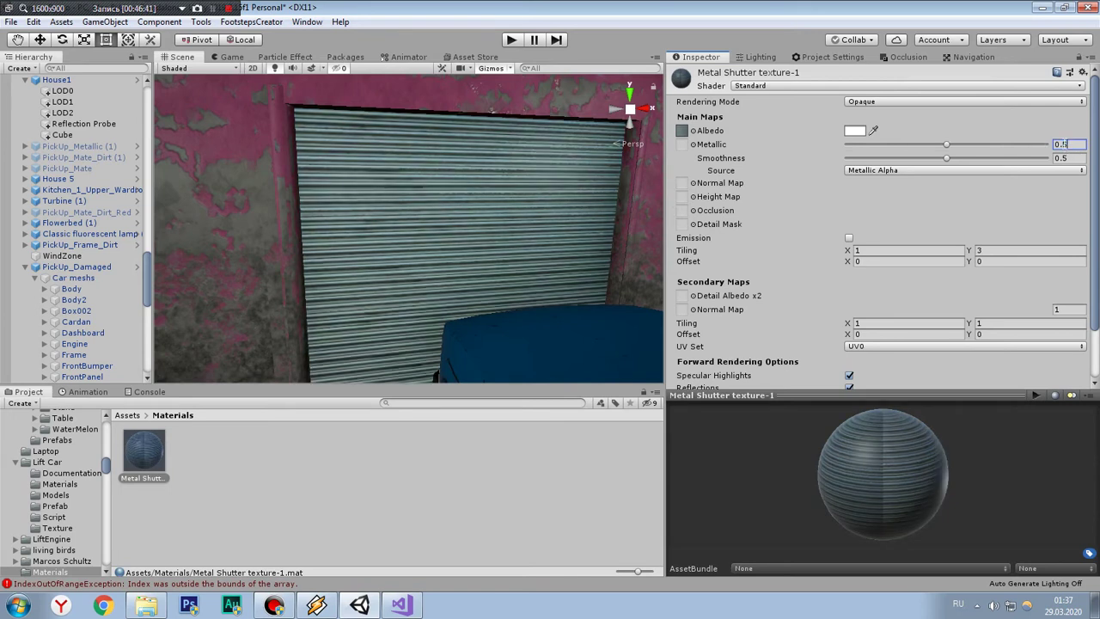
key(Tab)
text(0.6)
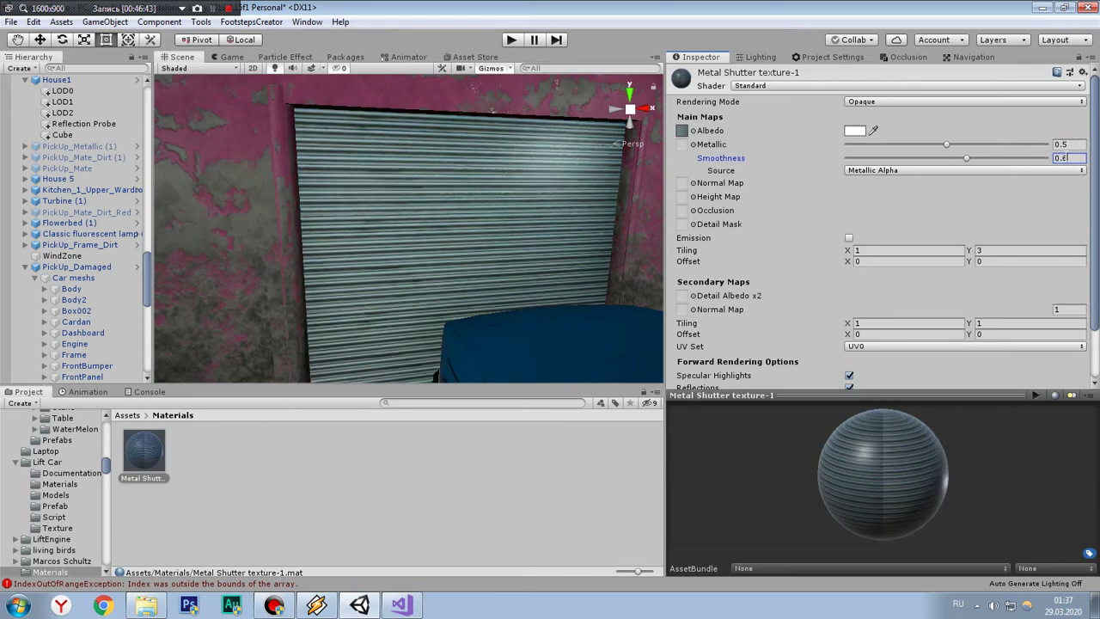
key(BackSpace)
text(7)
key(BackSpace)
text(6)
Step: Convert the shutter texture to a grayscale-generated normal map with Bumpiness 0.02
click(683, 132)
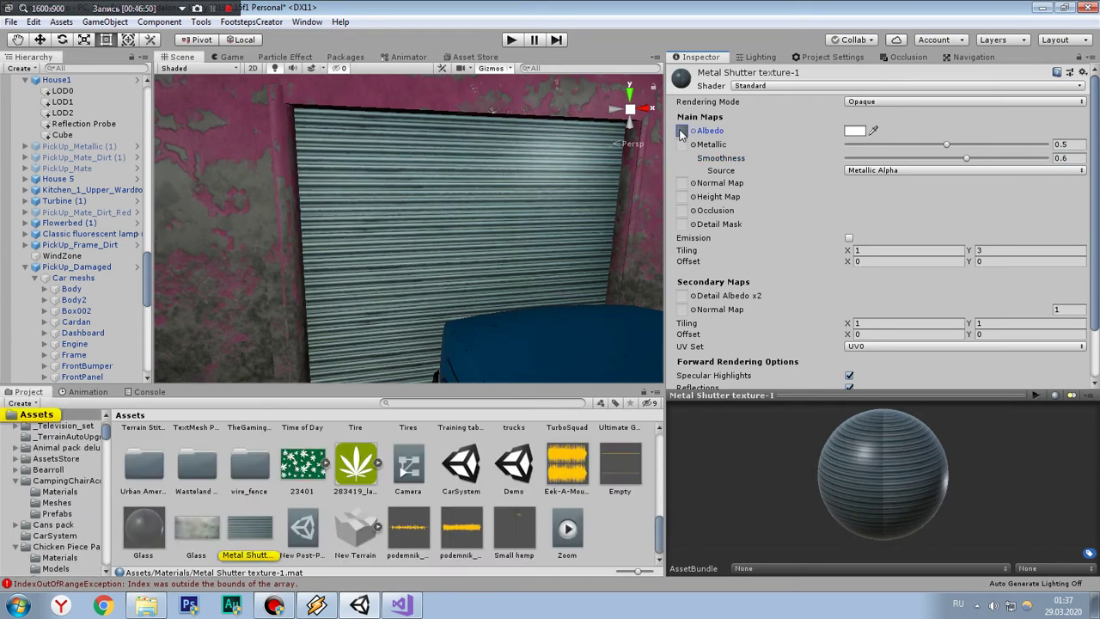
click(241, 544)
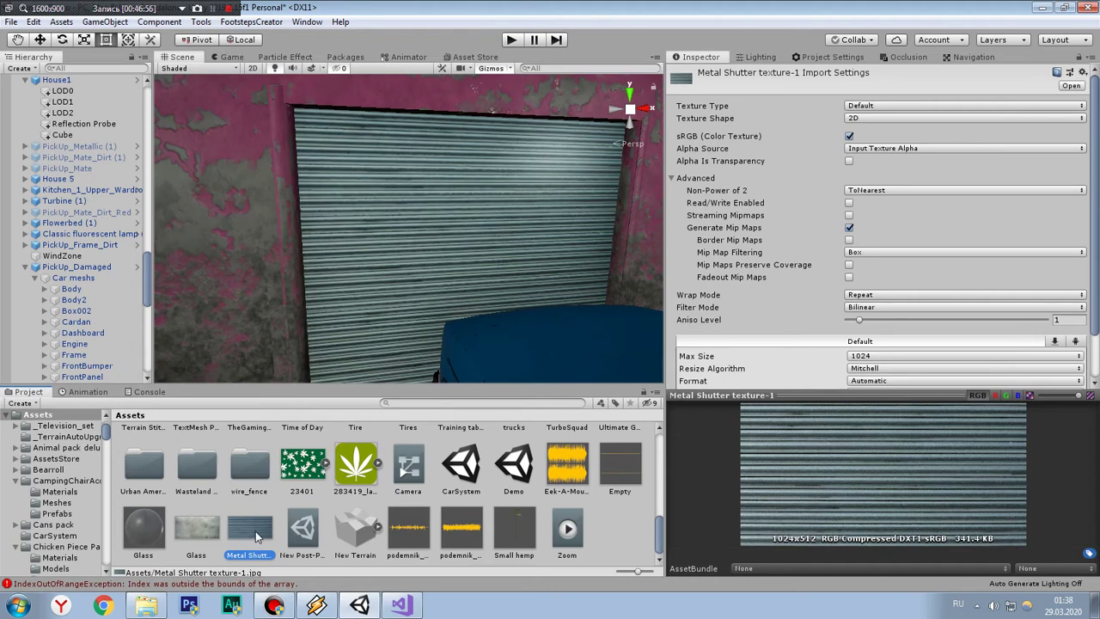
click(865, 106)
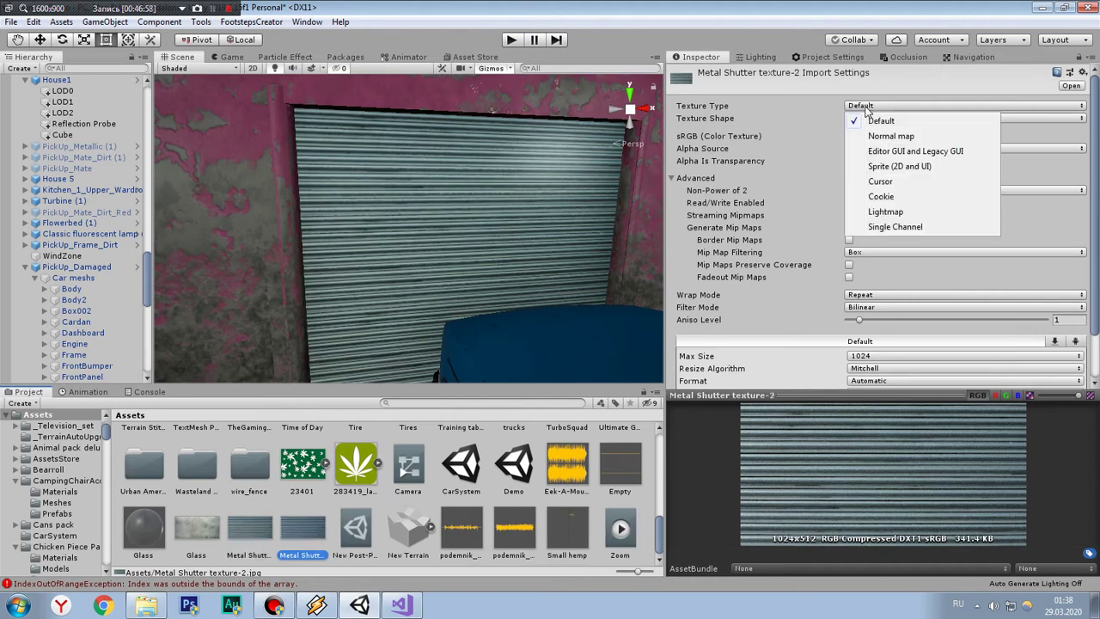
click(870, 129)
click(850, 136)
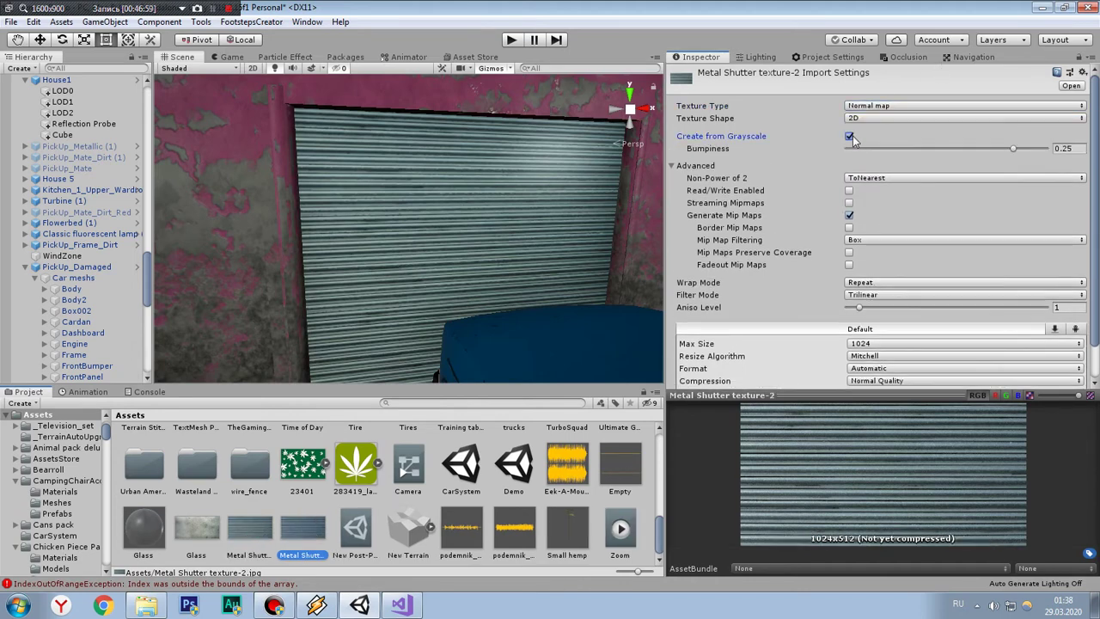
click(1065, 148)
text(0.02)
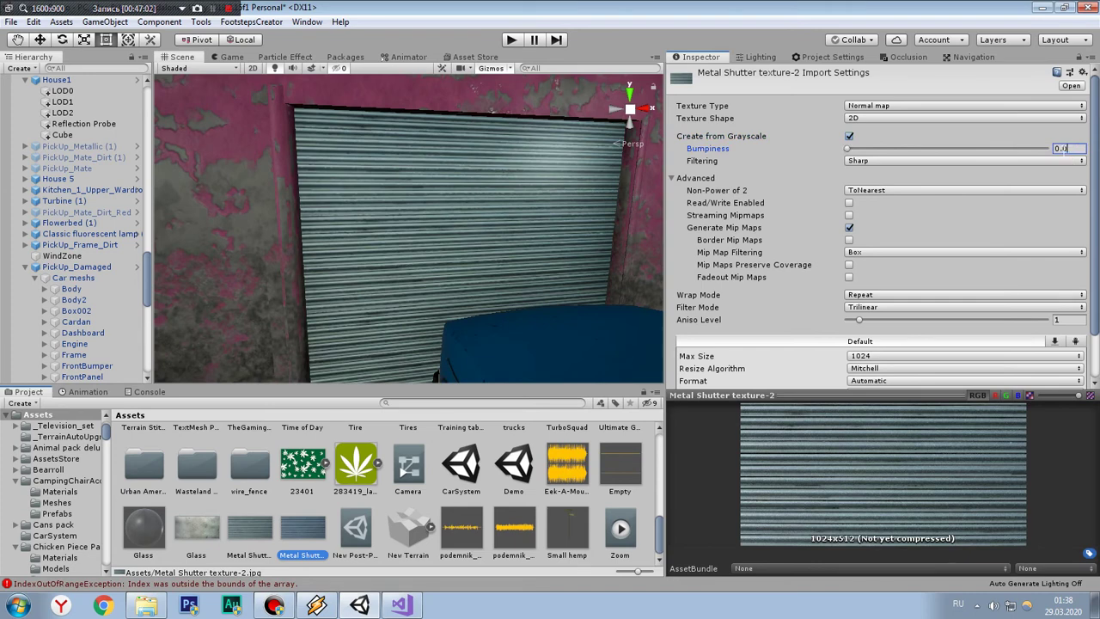
scroll(1050, 225, down, 1)
click(1076, 377)
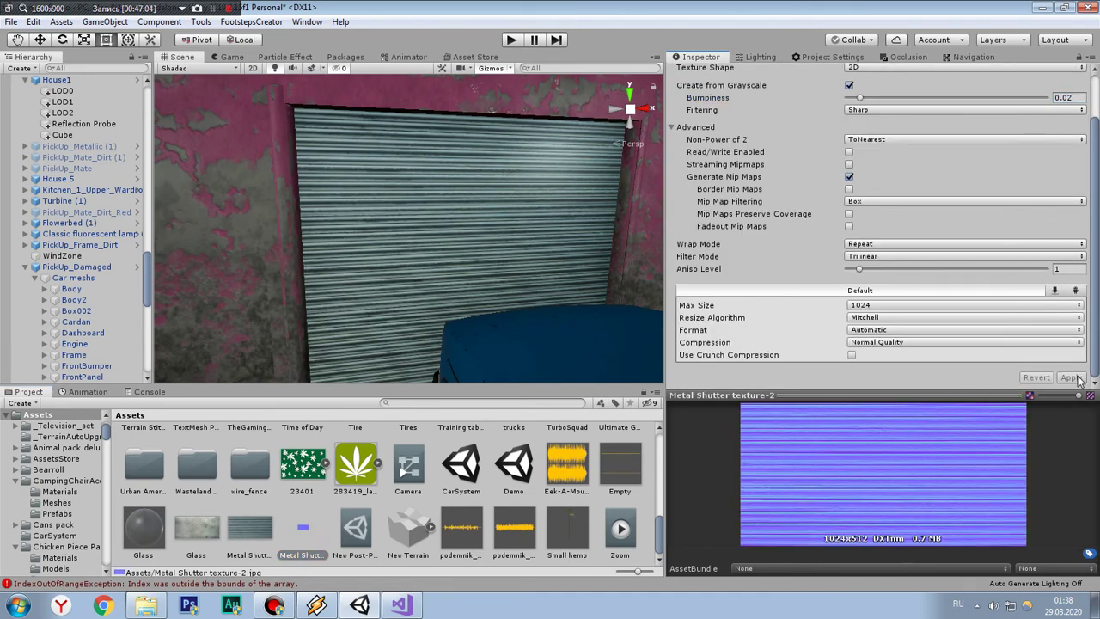
Step: Assign the normal map to the shutter material and raise its Bumpiness to 0.03
click(487, 225)
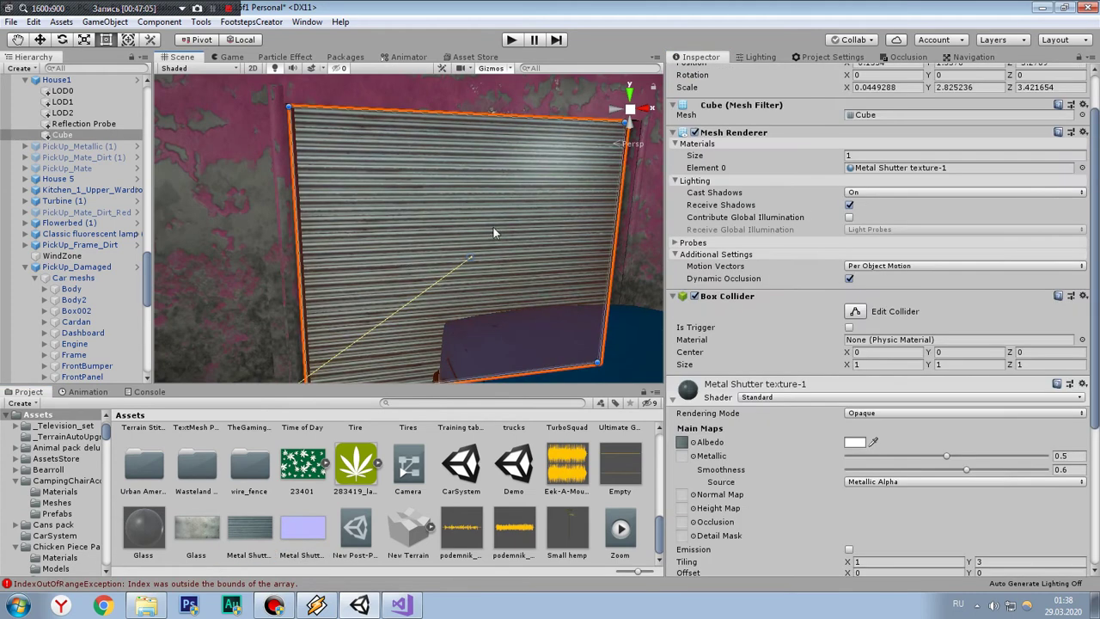
drag(303, 527, 681, 497)
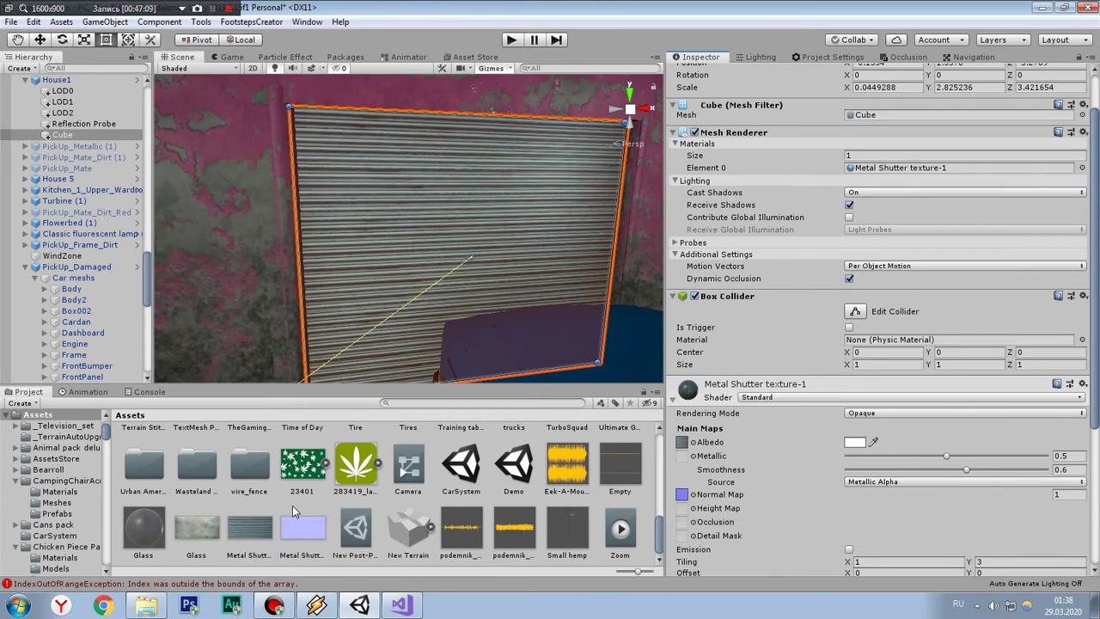
click(299, 529)
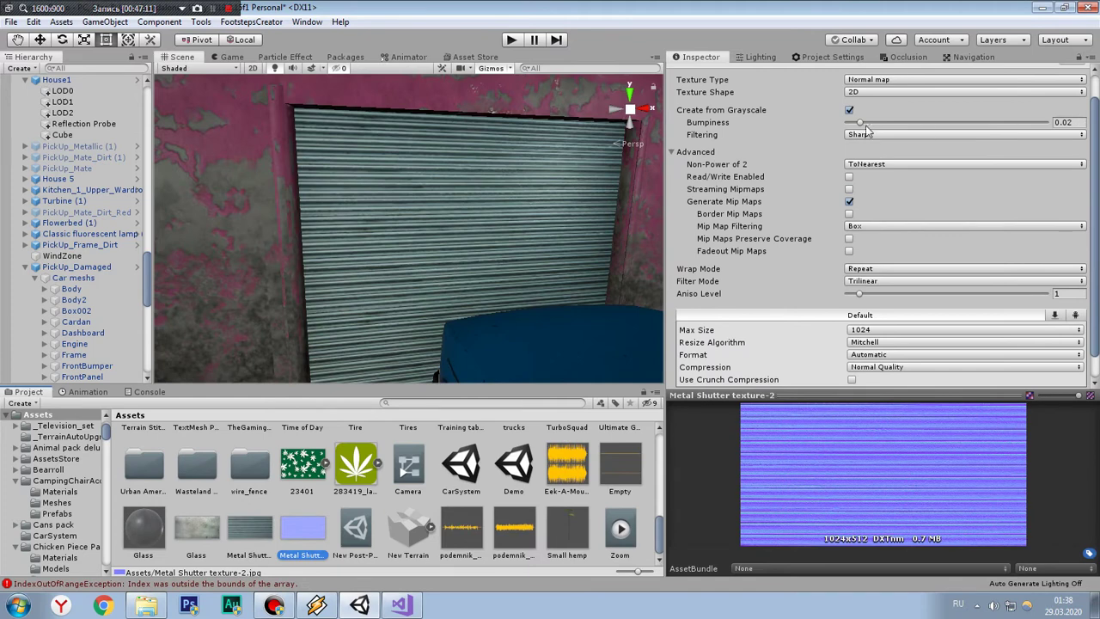
click(1073, 116)
key(BackSpace)
text(3)
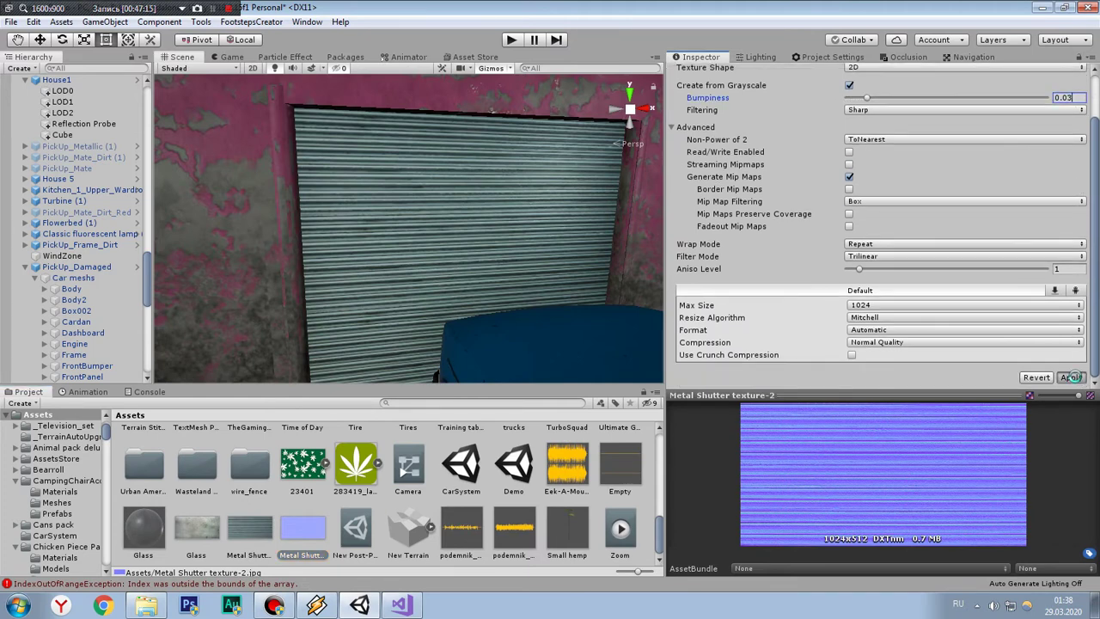
click(1073, 377)
click(651, 466)
mouse_move(586, 344)
alt+mouse_down()
mouse_move(644, 278)
mouse_move(560, 255)
alt+mouse_up()
Step: Orbit out to see the whole garage, then switch to the Game view
scroll(561, 256, down, 3)
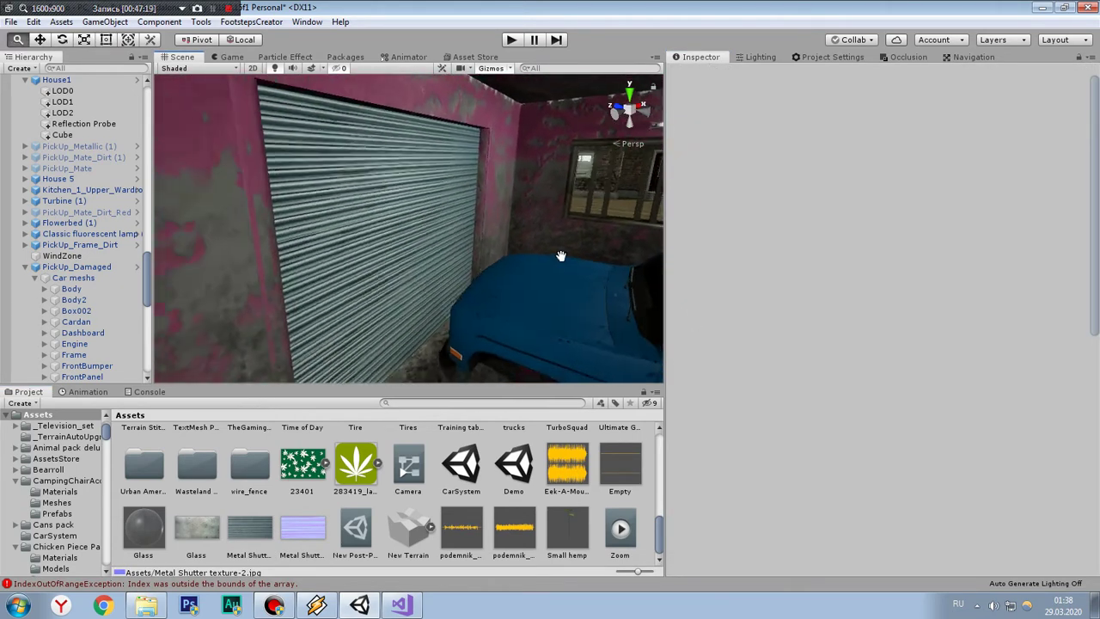
scroll(561, 255, down, 3)
mouse_move(561, 256)
alt+mouse_down()
mouse_move(231, 174)
mouse_move(615, 257)
mouse_move(440, 167)
mouse_move(512, 161)
alt+mouse_up()
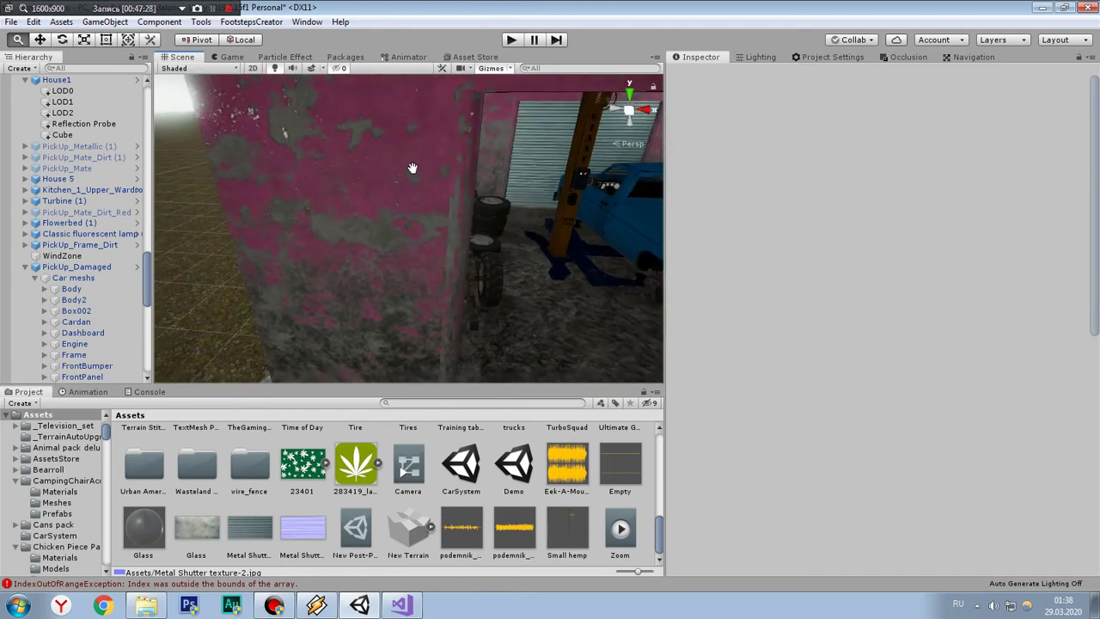
click(232, 56)
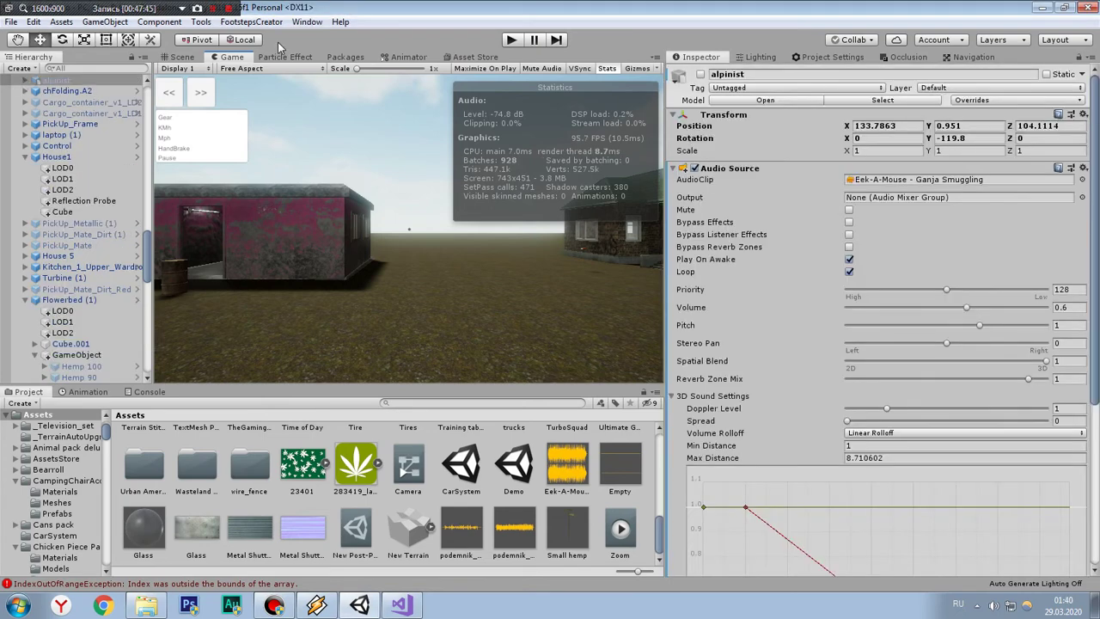
Step: Find the alpinist's Eek-A-Mouse - Ganja Smuggling clip and play its preview
click(878, 181)
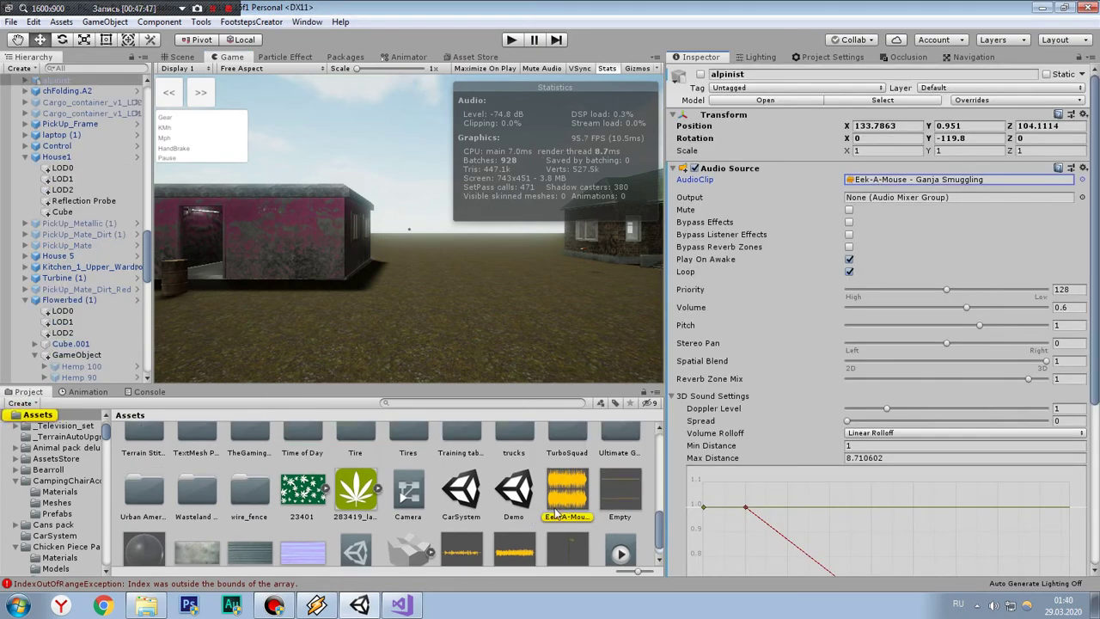
click(556, 513)
click(191, 58)
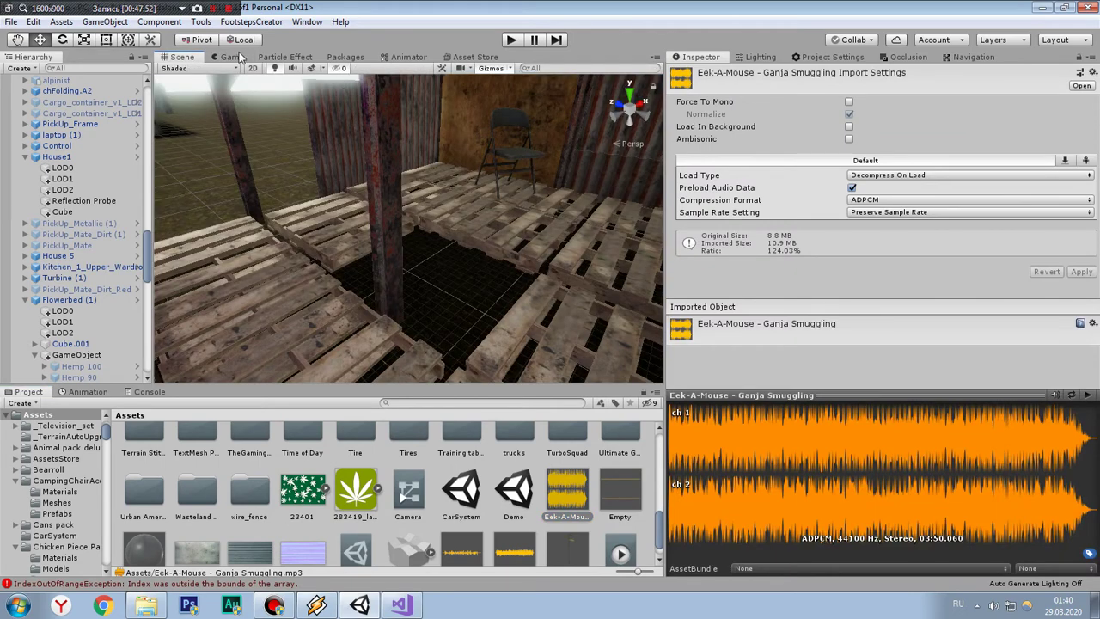
click(240, 57)
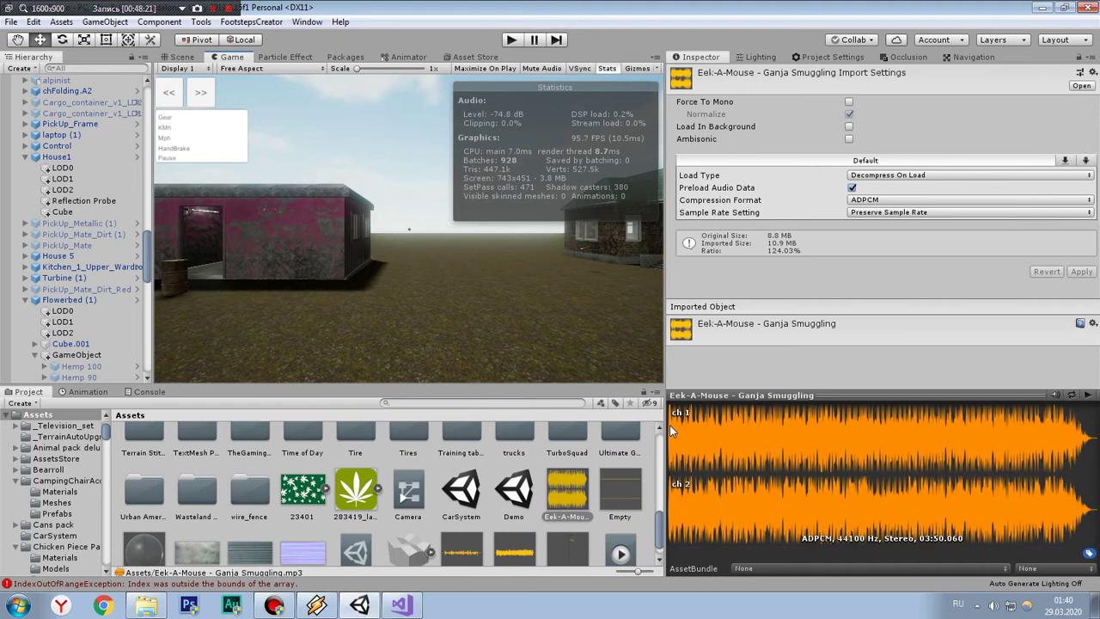
click(672, 430)
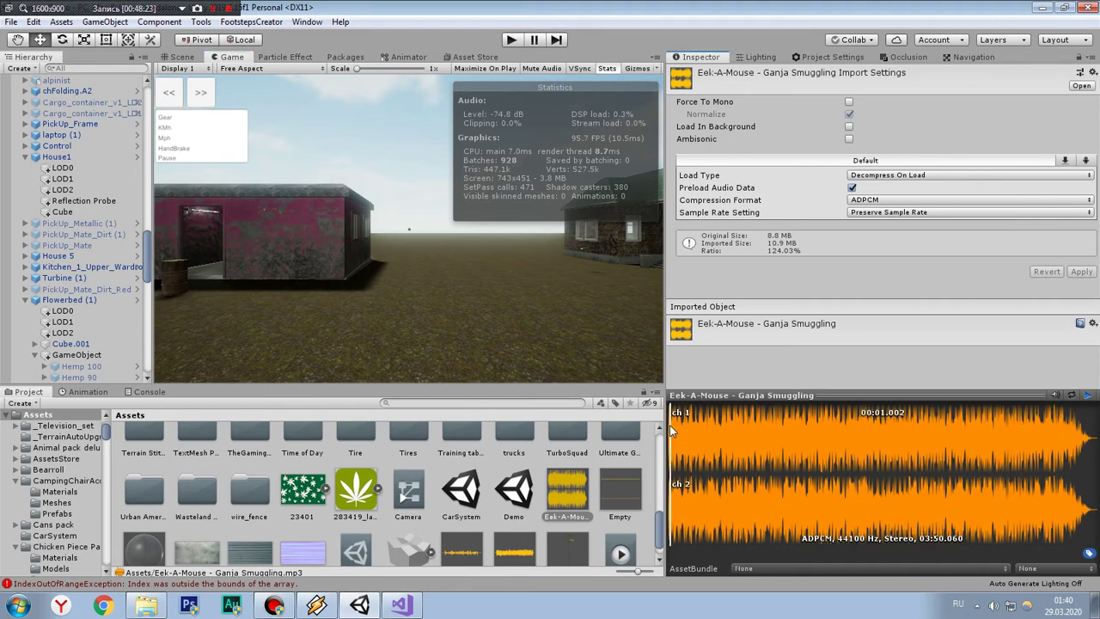
click(644, 447)
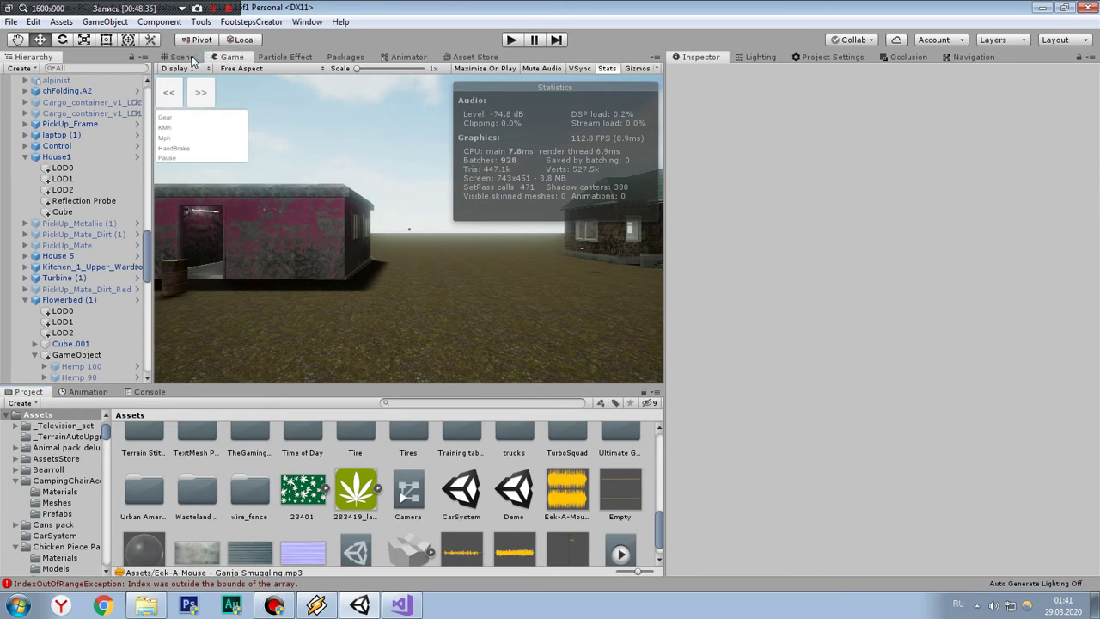
Step: Return to the Game view and start Play mode
key(ctrl+9)
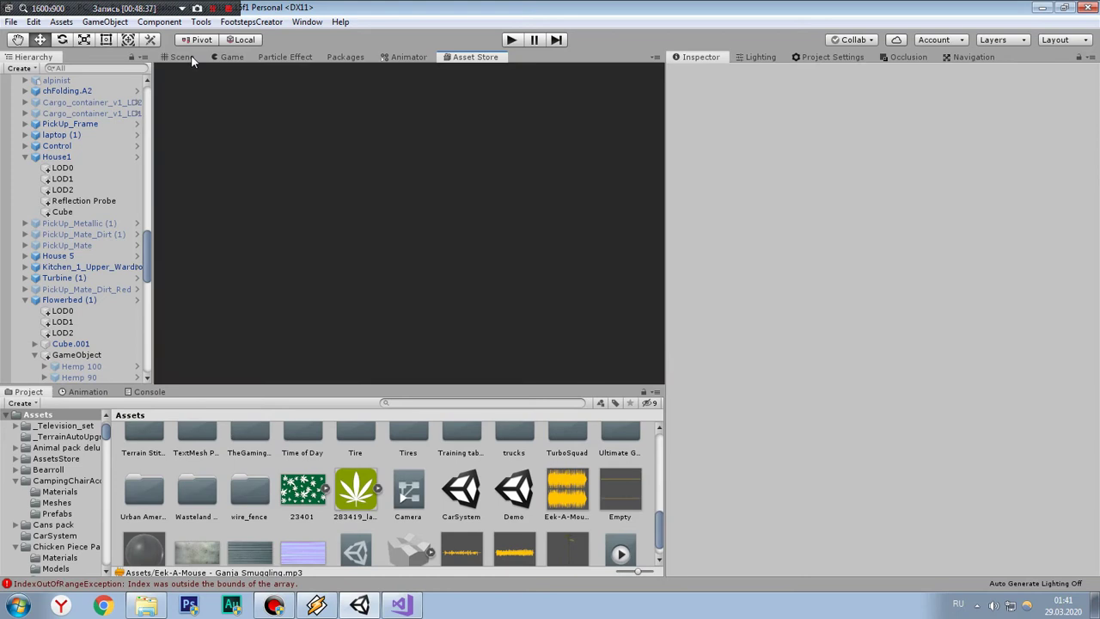
click(232, 57)
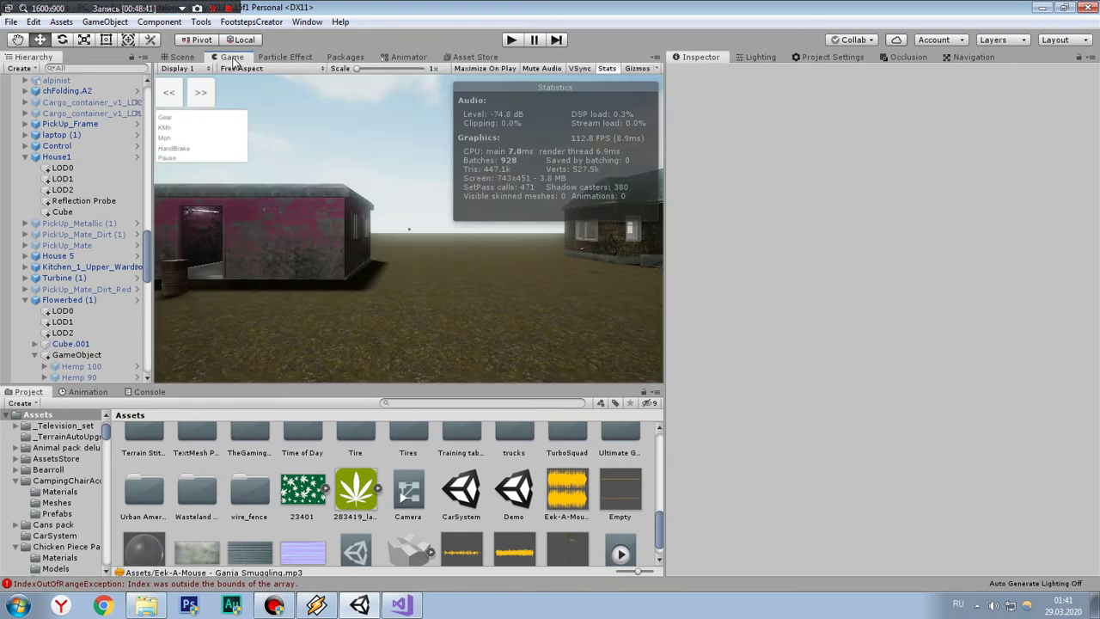
key(ctrl+p)
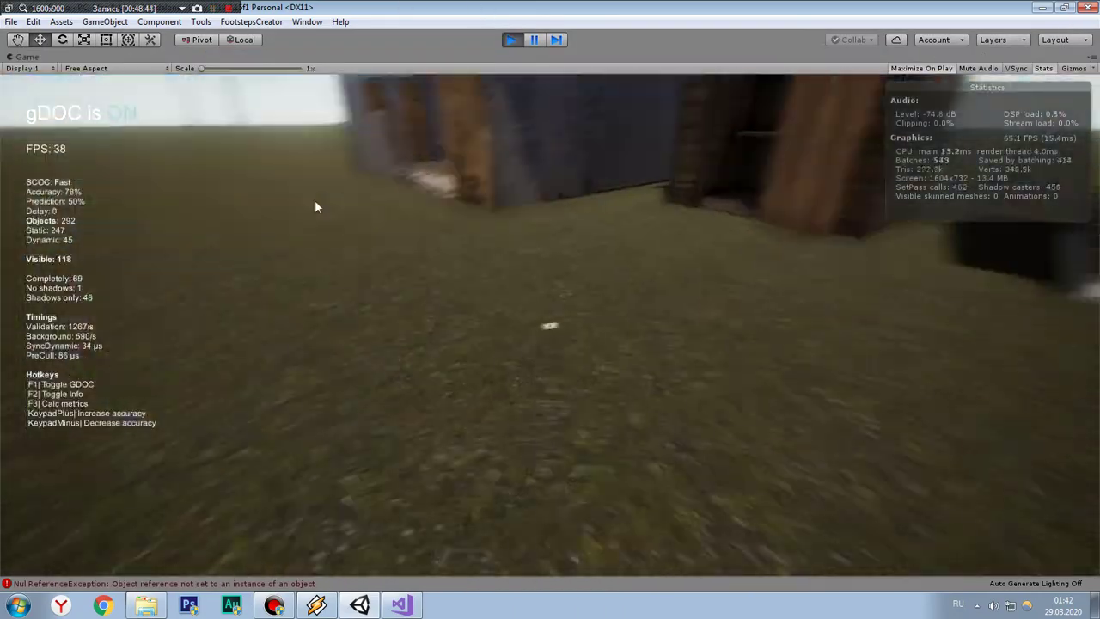
Step: Take control of the player and walk into the shed toward the planting trough
click(315, 206)
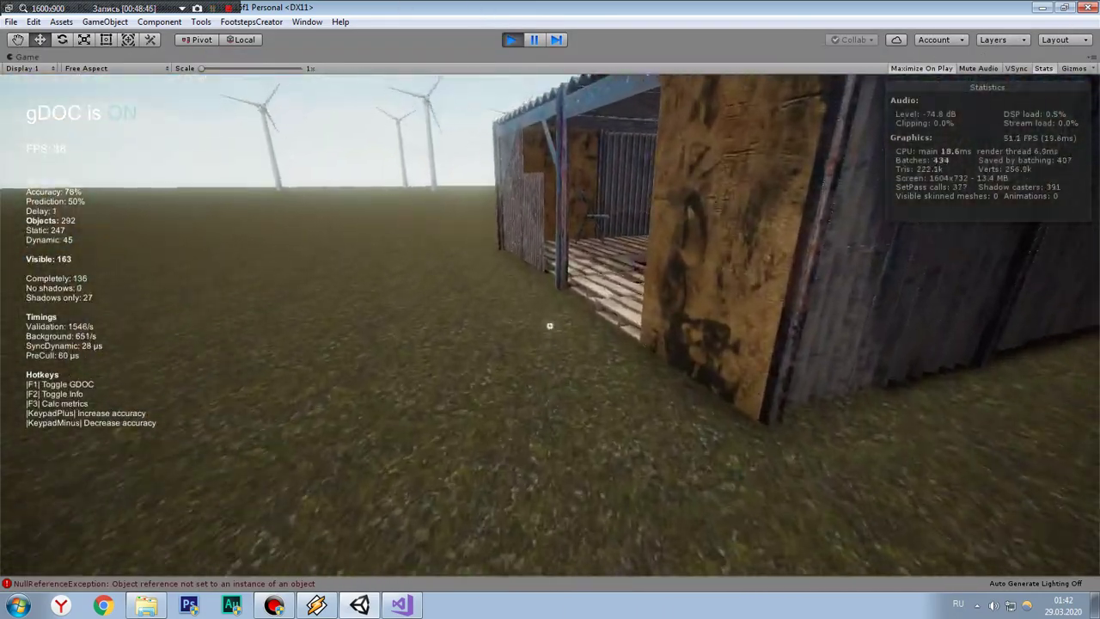
key(w)
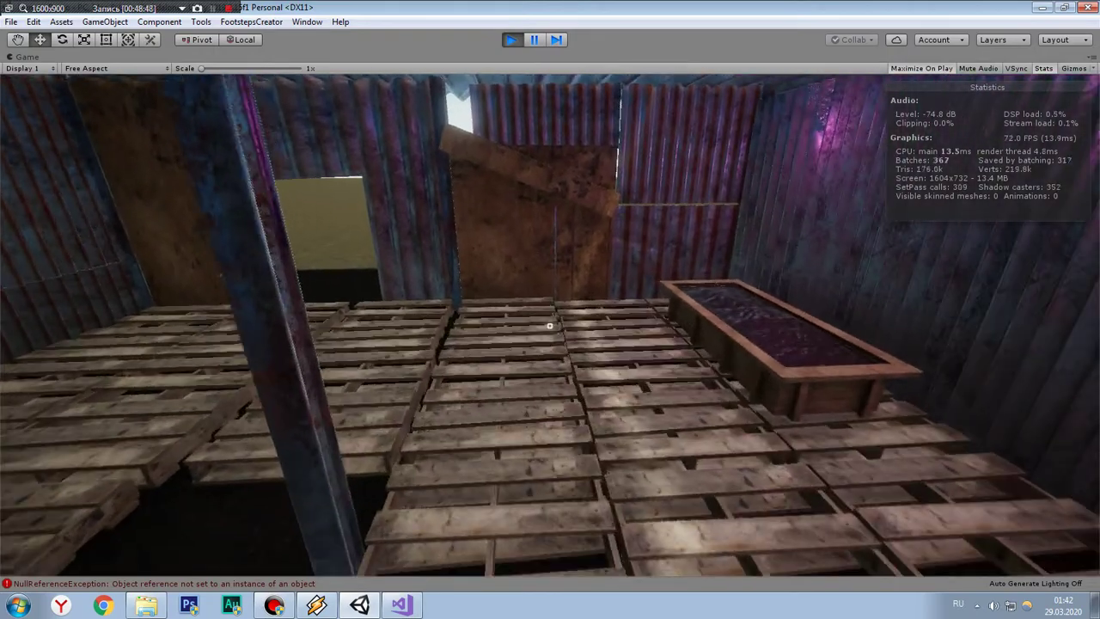
mouse_move(344, 326)
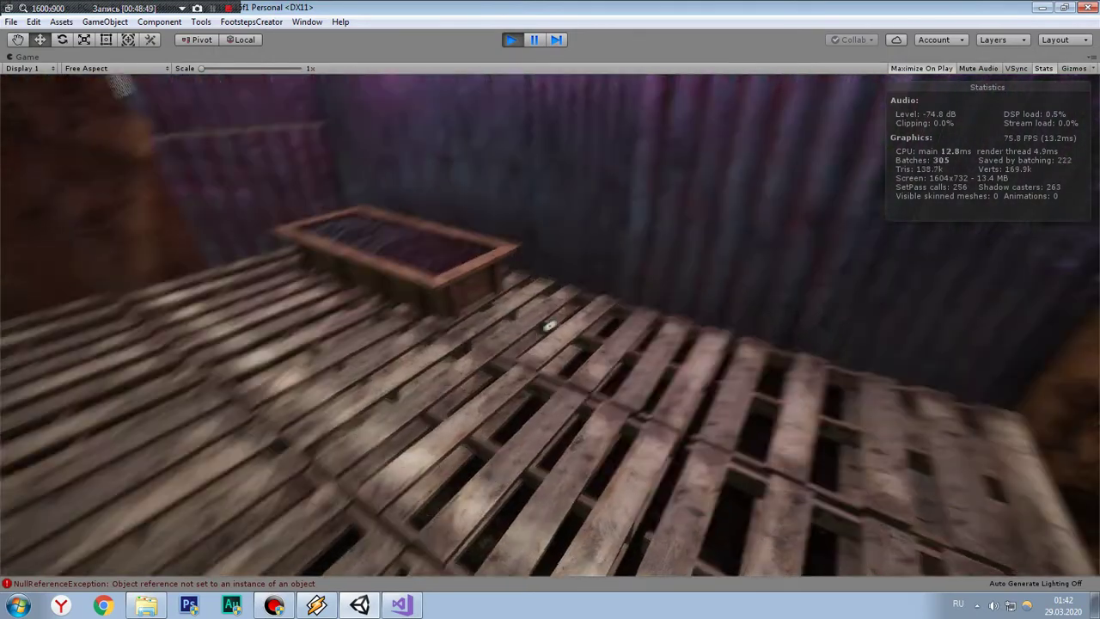
key(w)
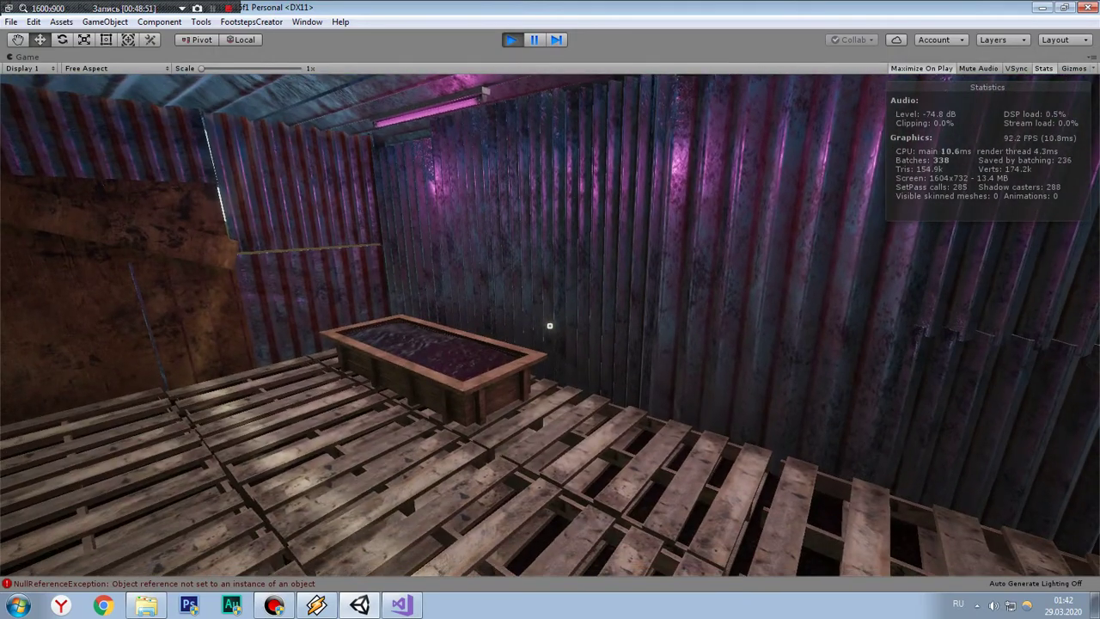
key(s)
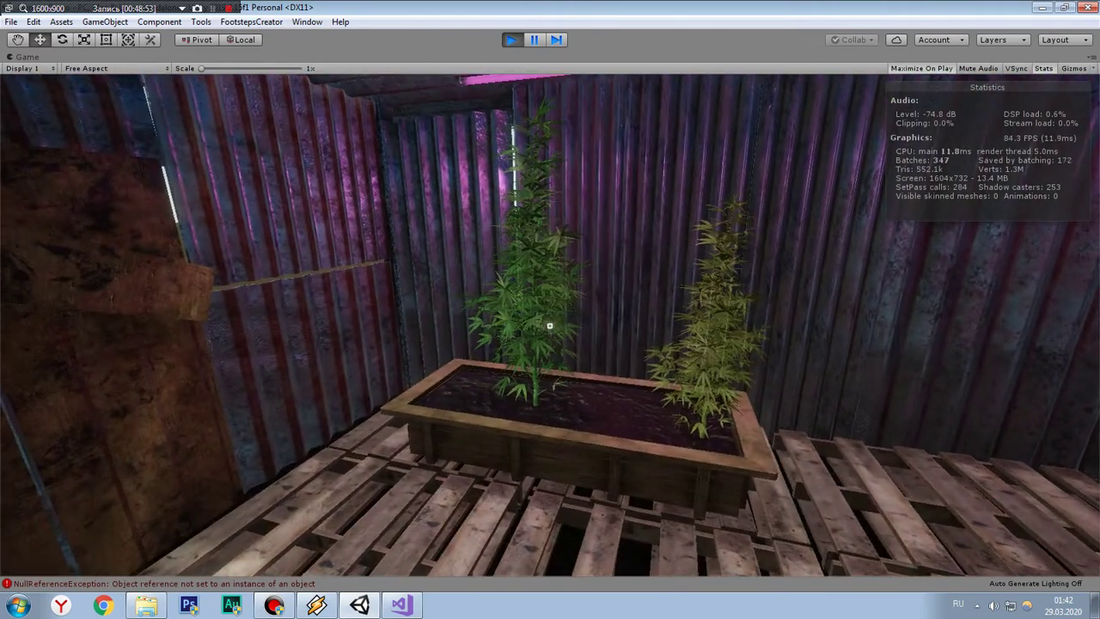
key(w)
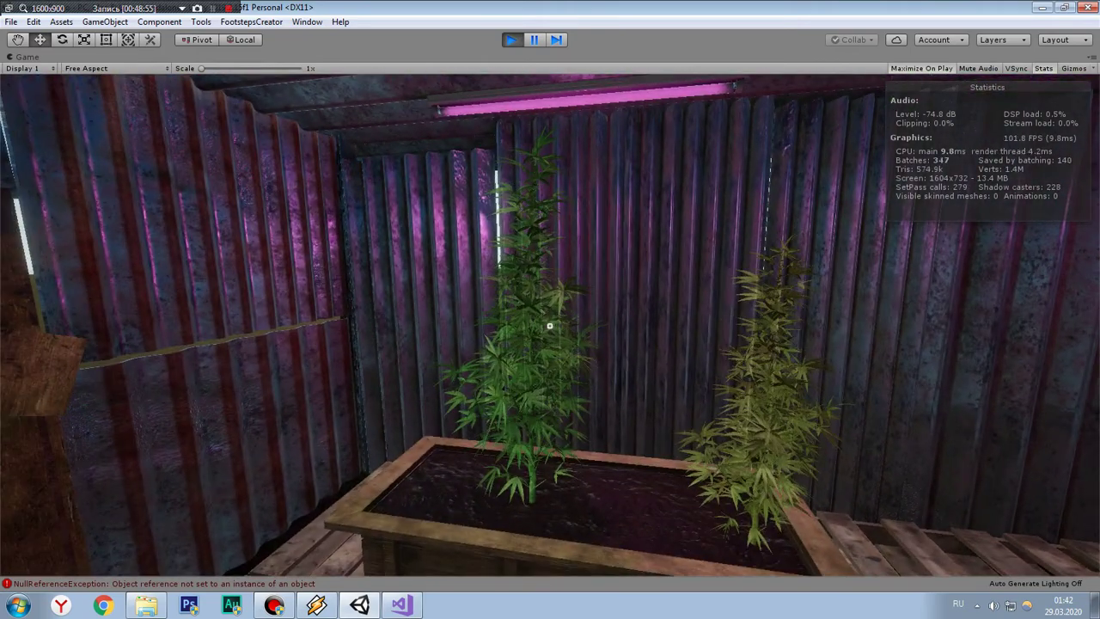
key(w)
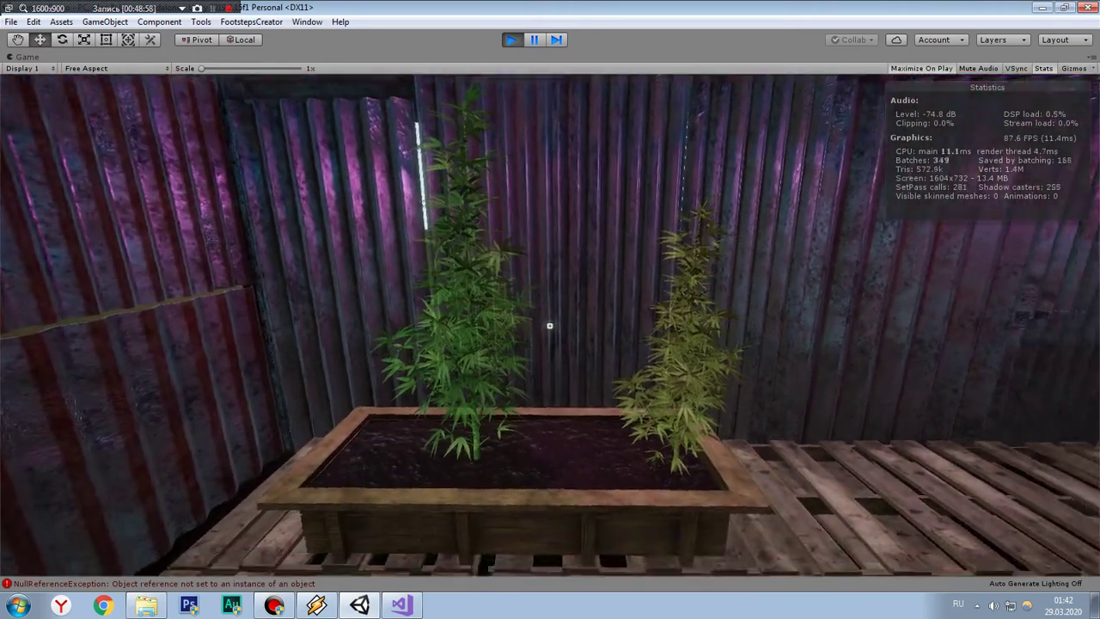
key(s)
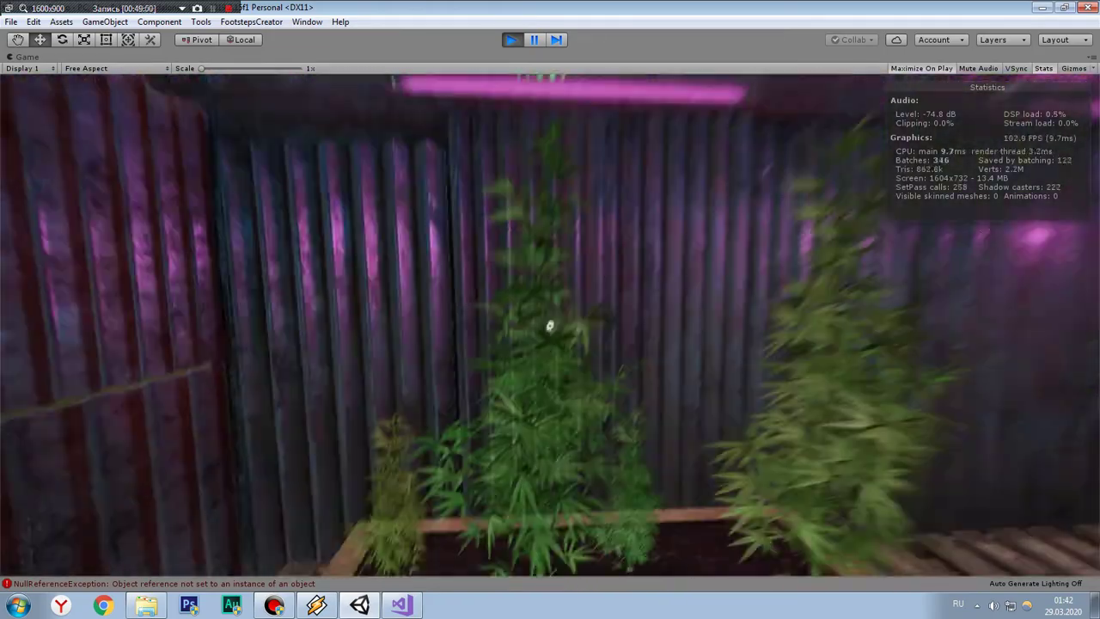
key(w)
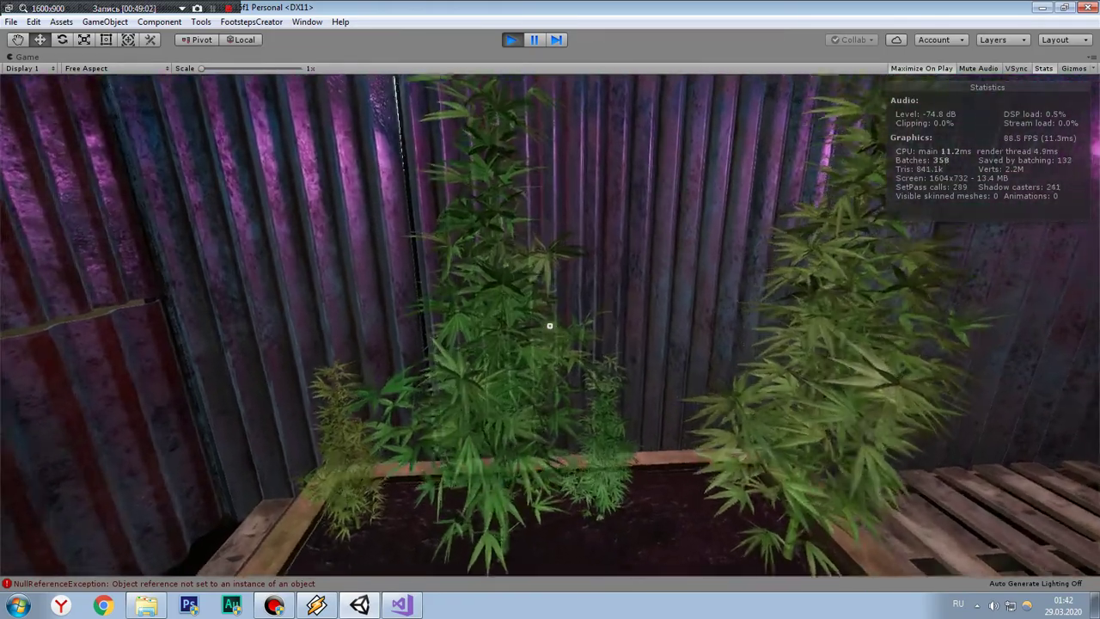
key(w)
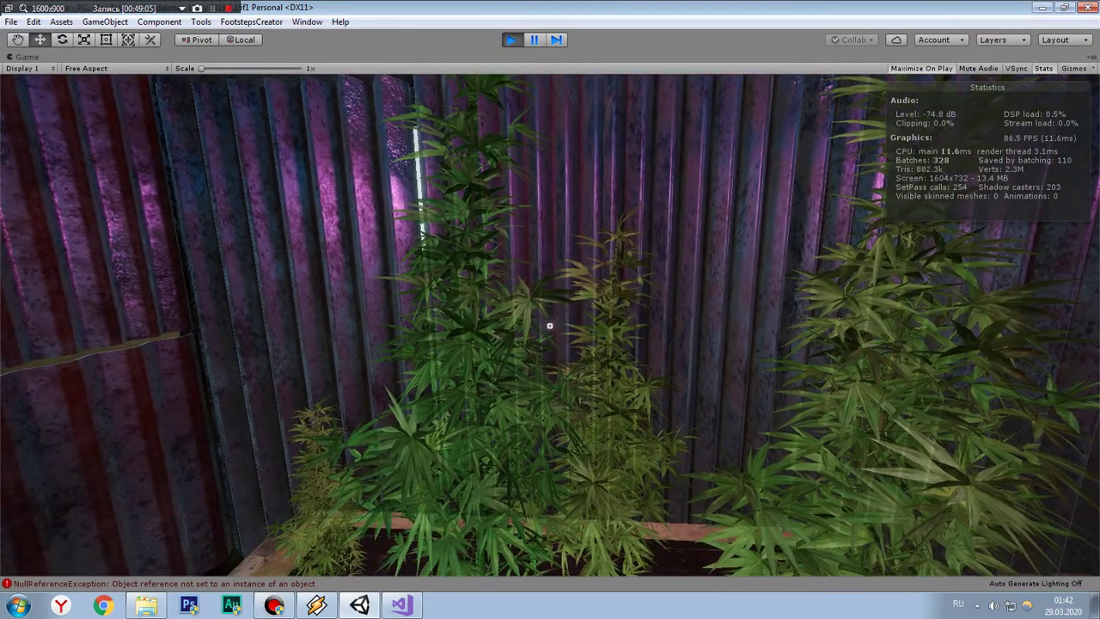
Step: Inspect the small plant, then open the front door and the fridge
key(w)
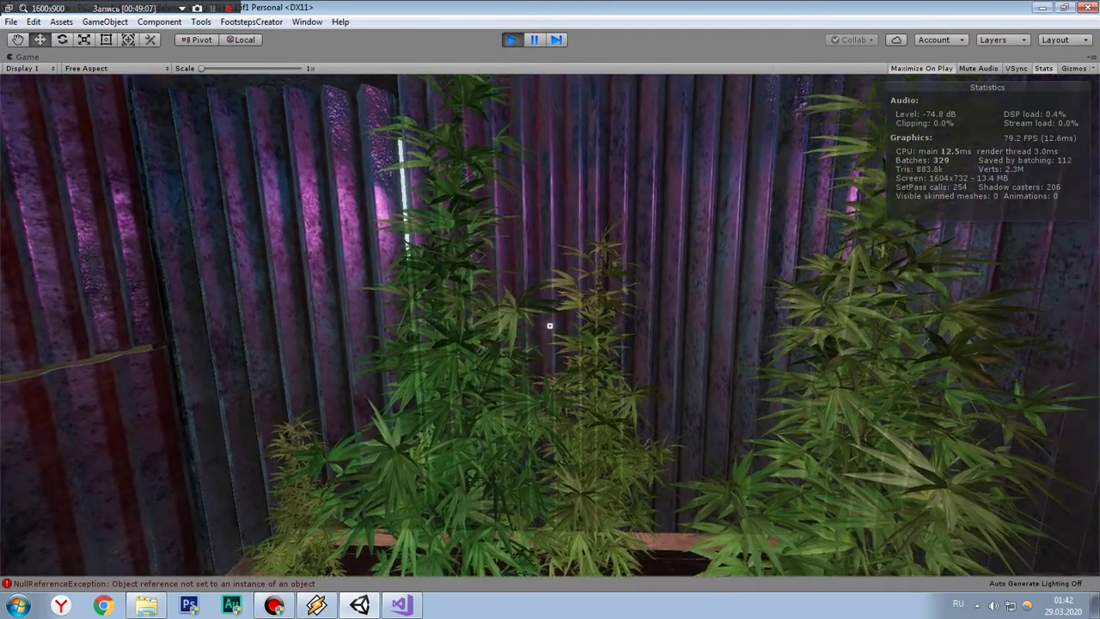
key(w)
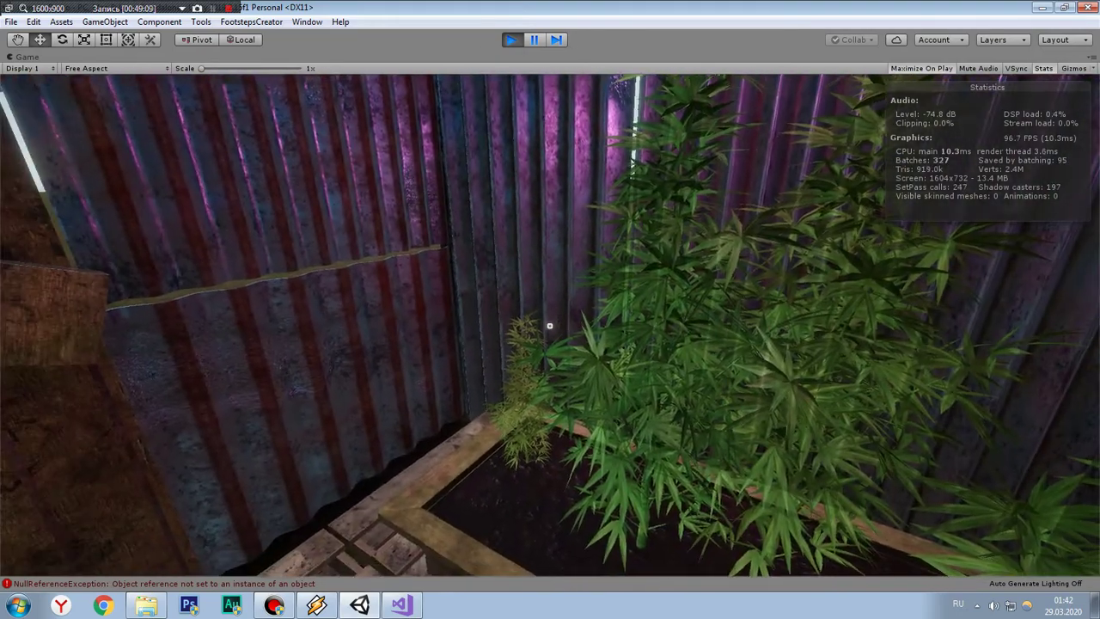
key(w)
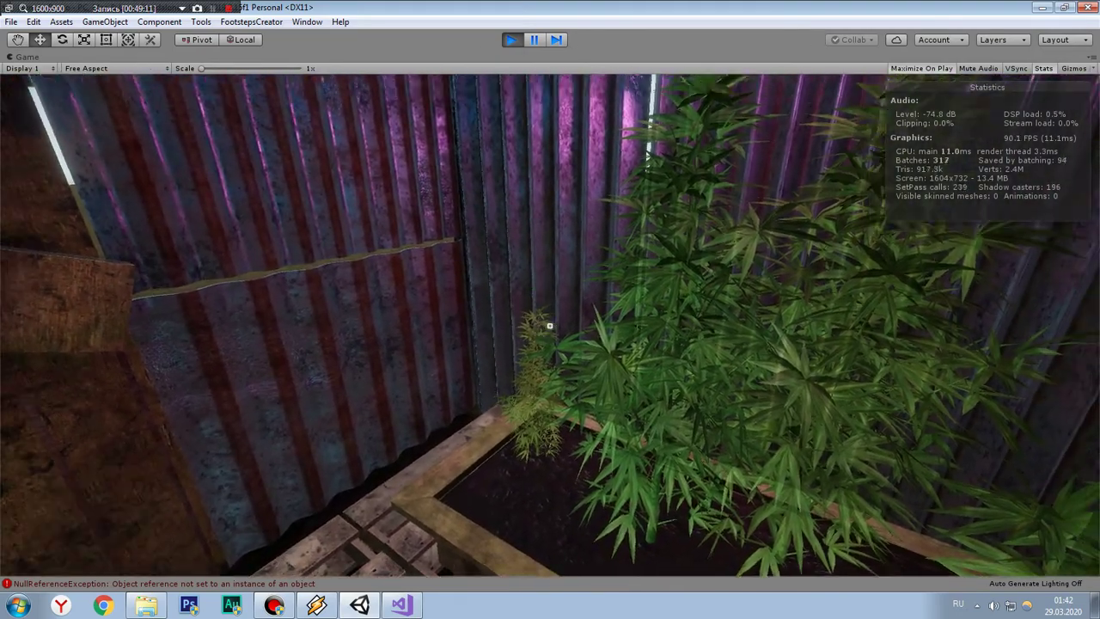
key(w)
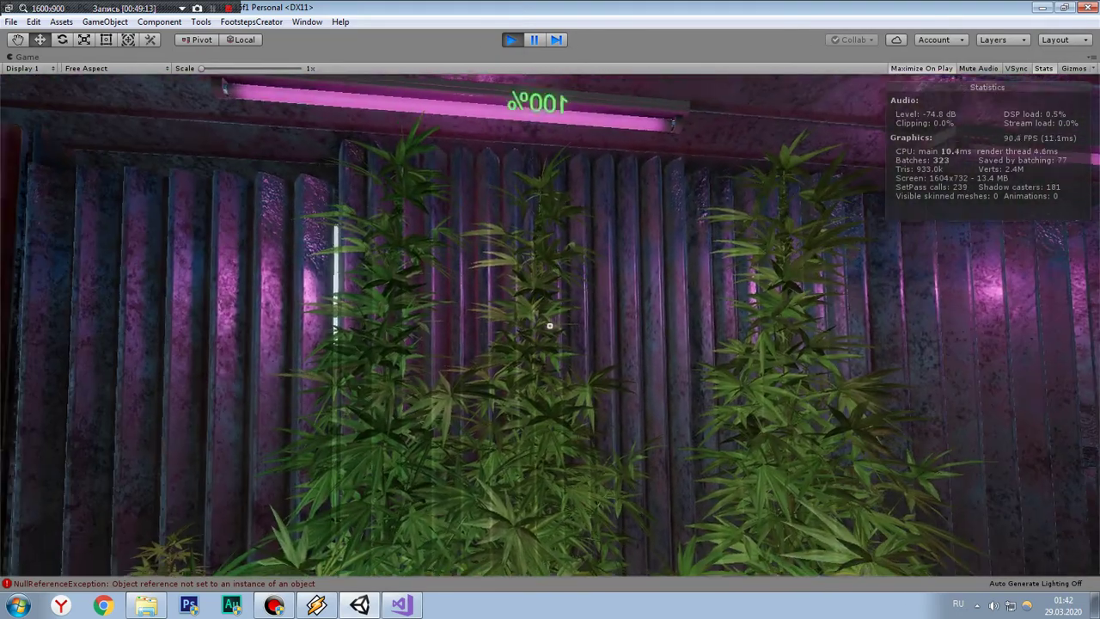
key(w)
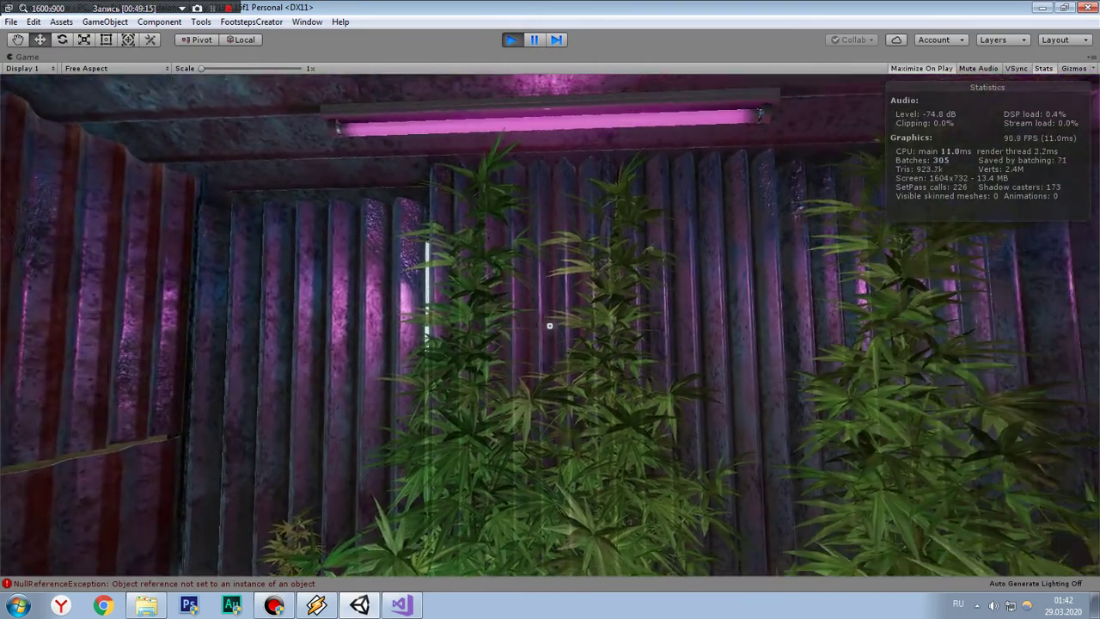
key(w)
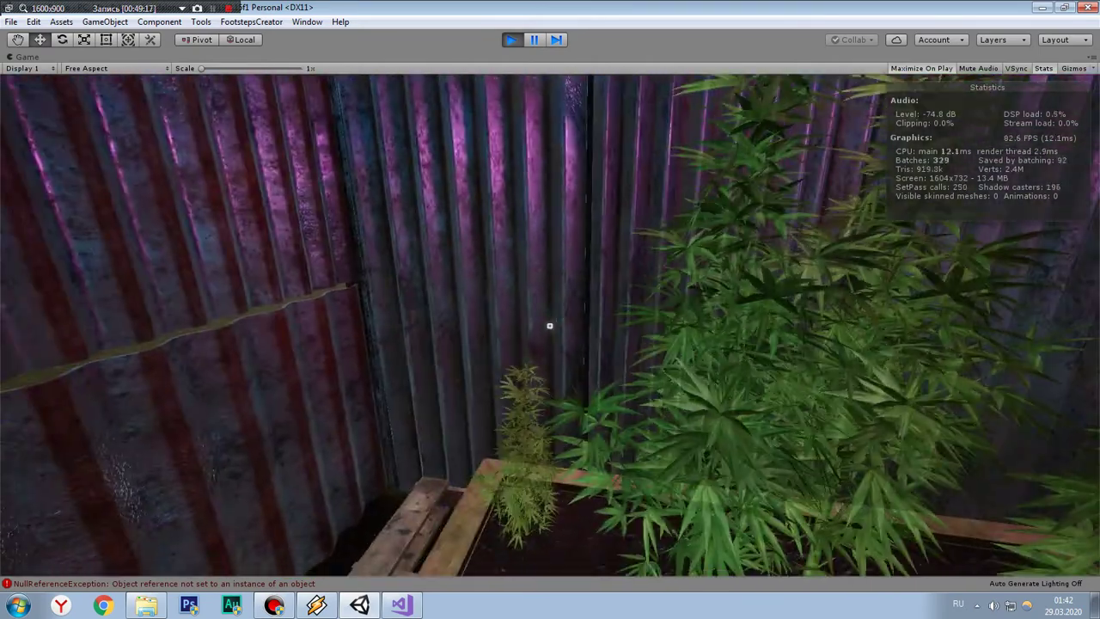
key(w)
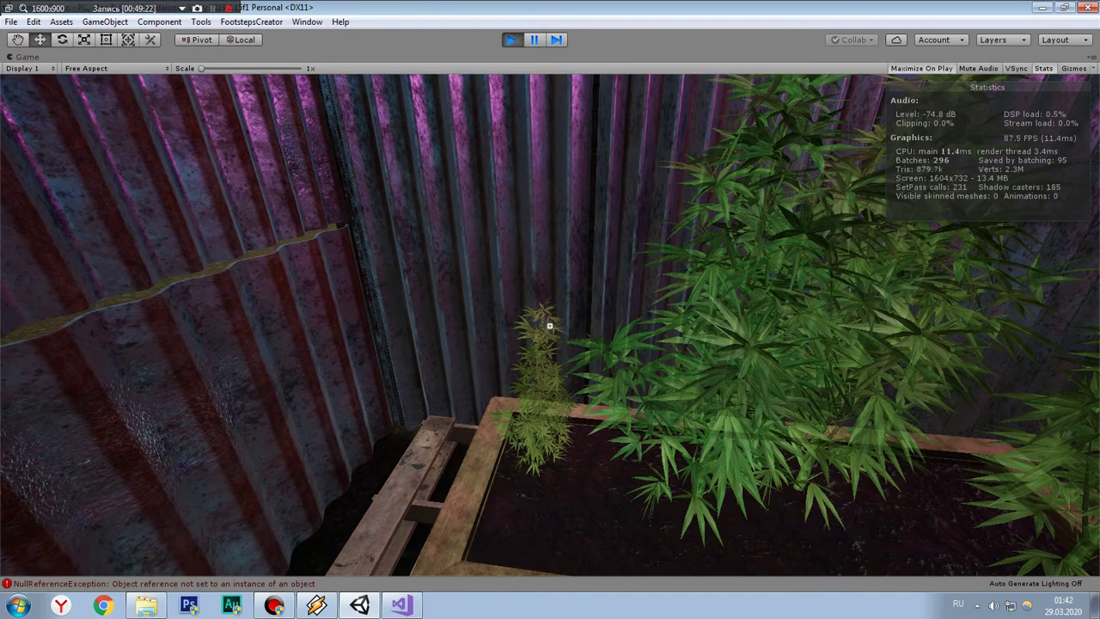
key(w)
key(d)
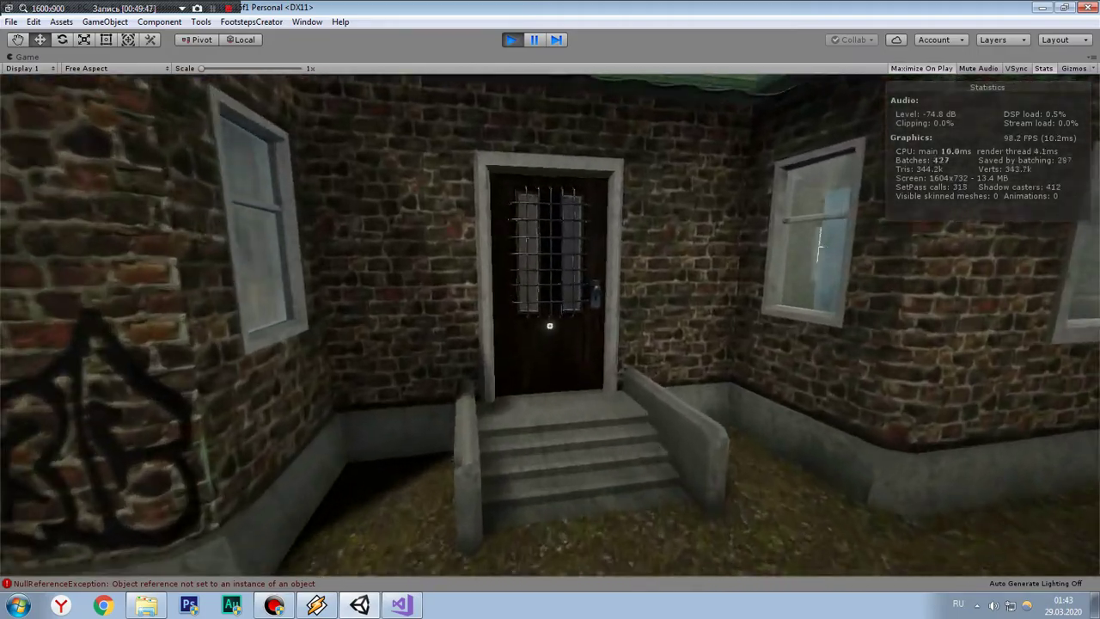
key(e)
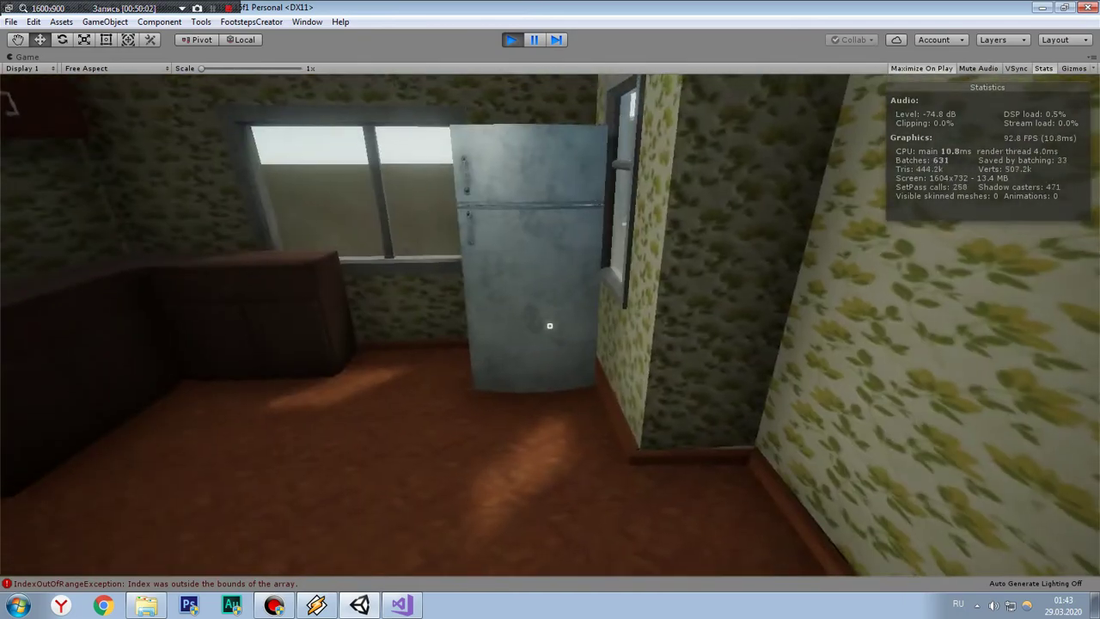
key(e)
key(e)
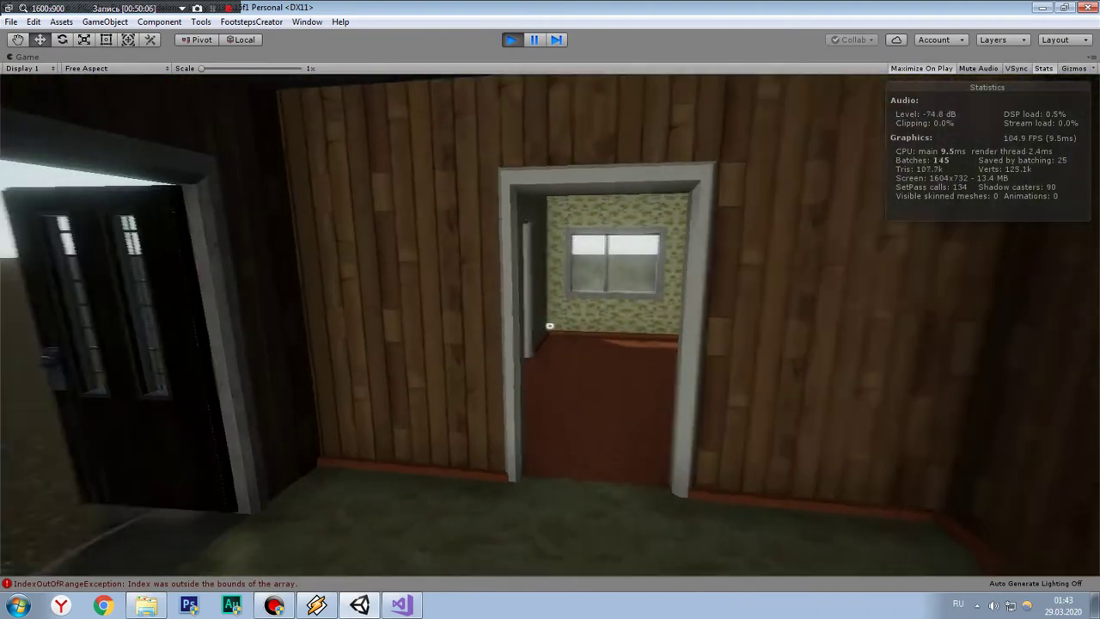
Step: Walk the player from the house across the field into the garage, up to the blue truck
key(w)
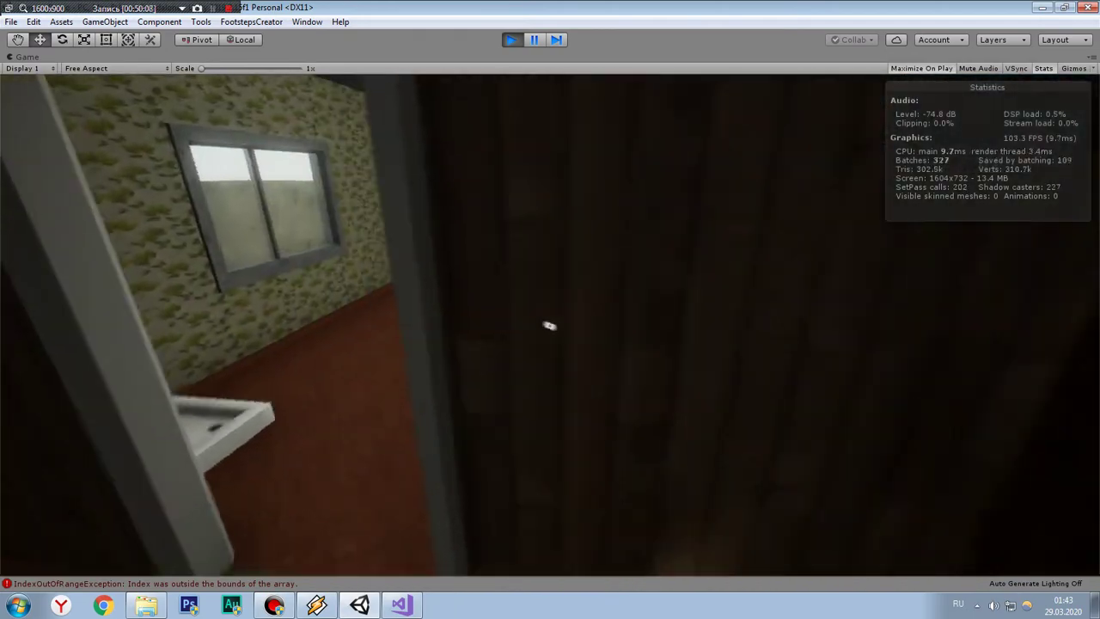
key(w)
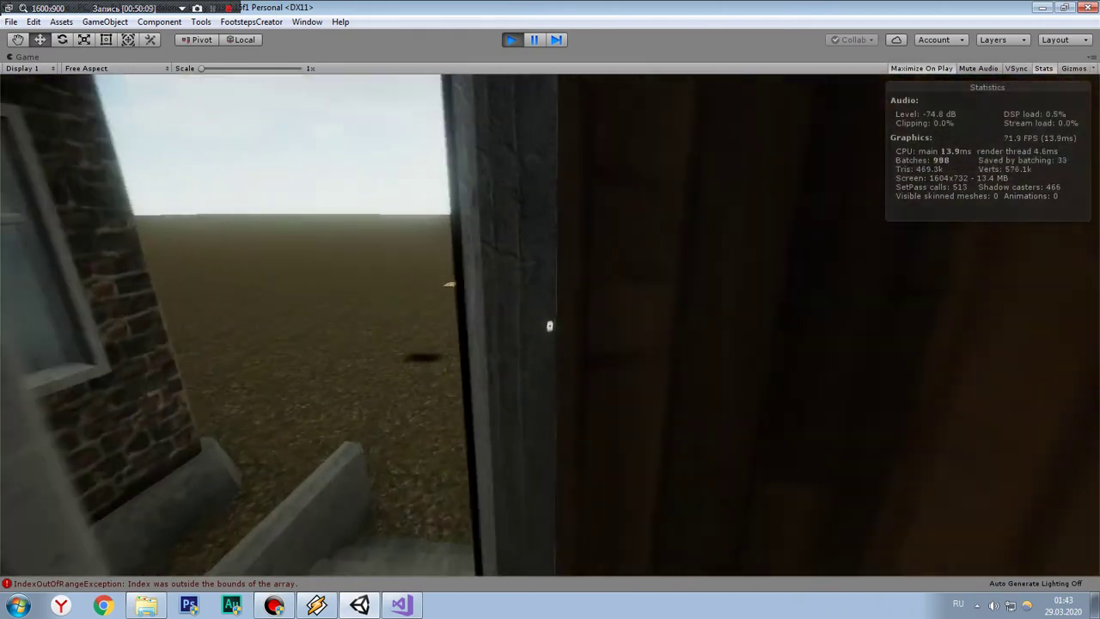
key(w)
key(w)
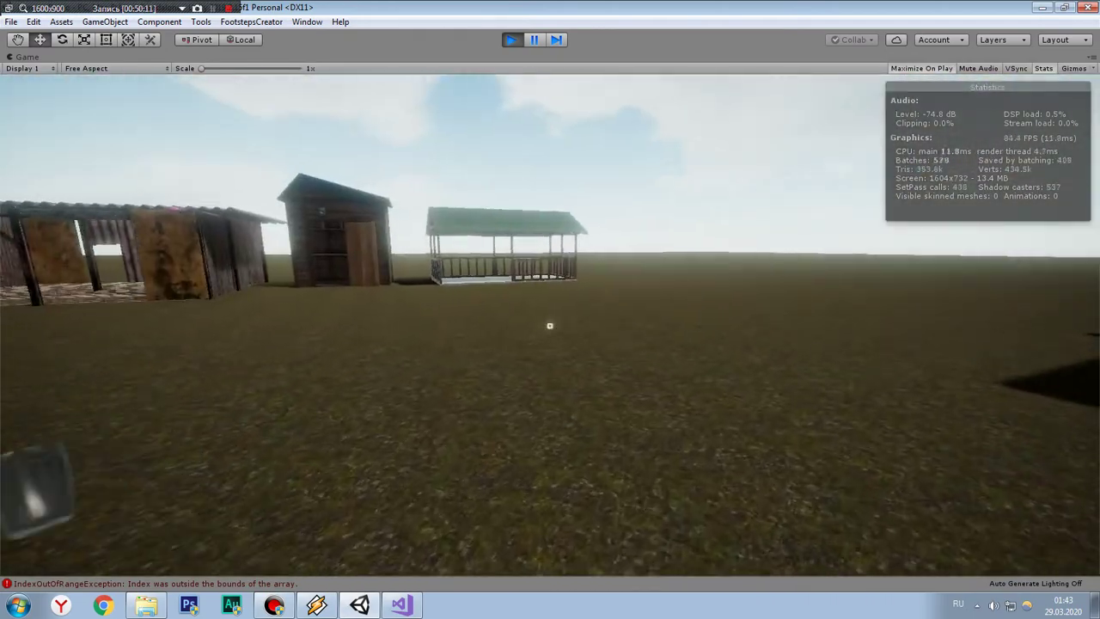
key(w)
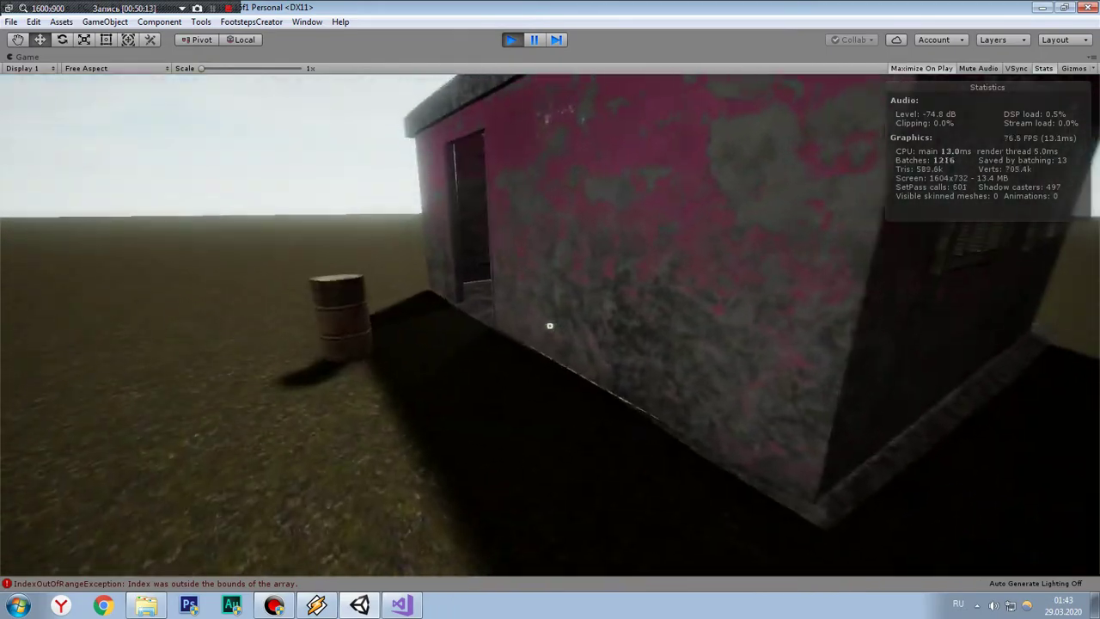
key(w)
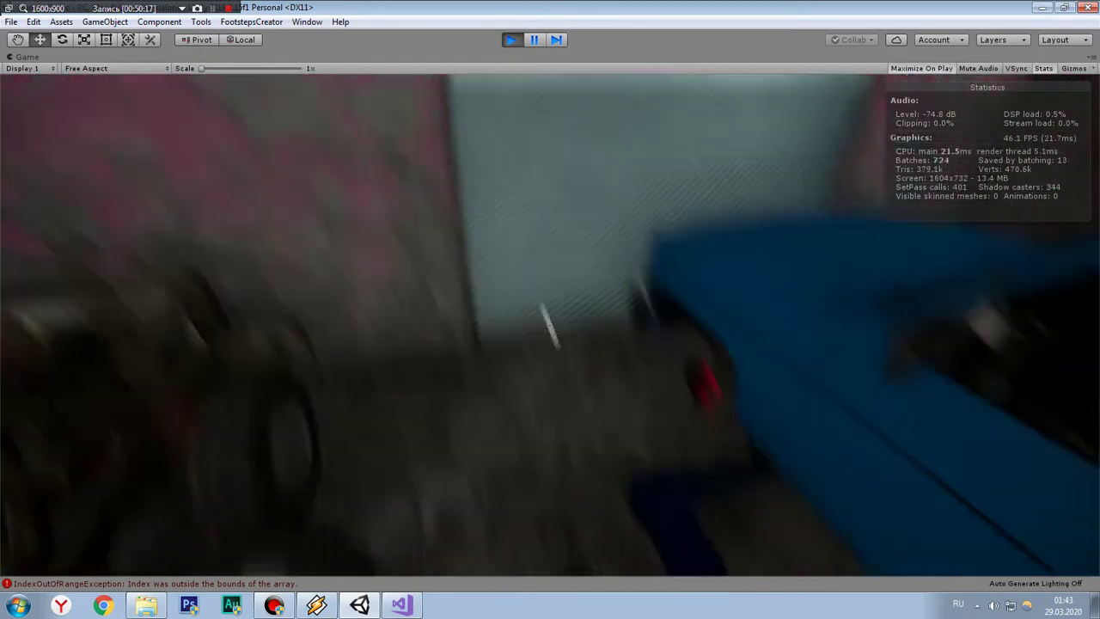
key(w)
key(w)
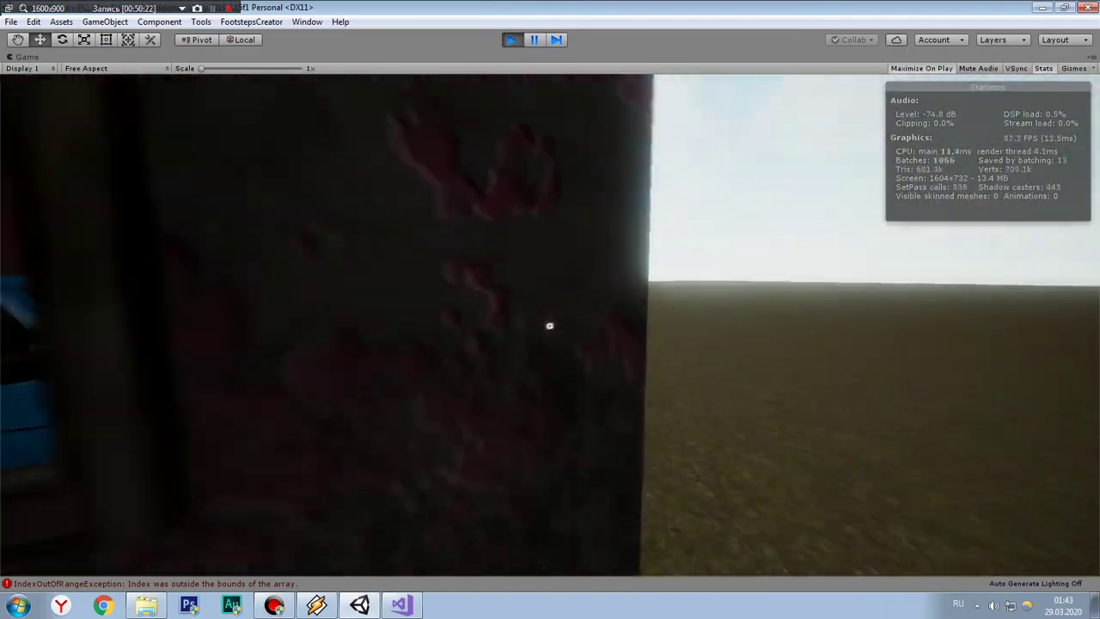
key(w)
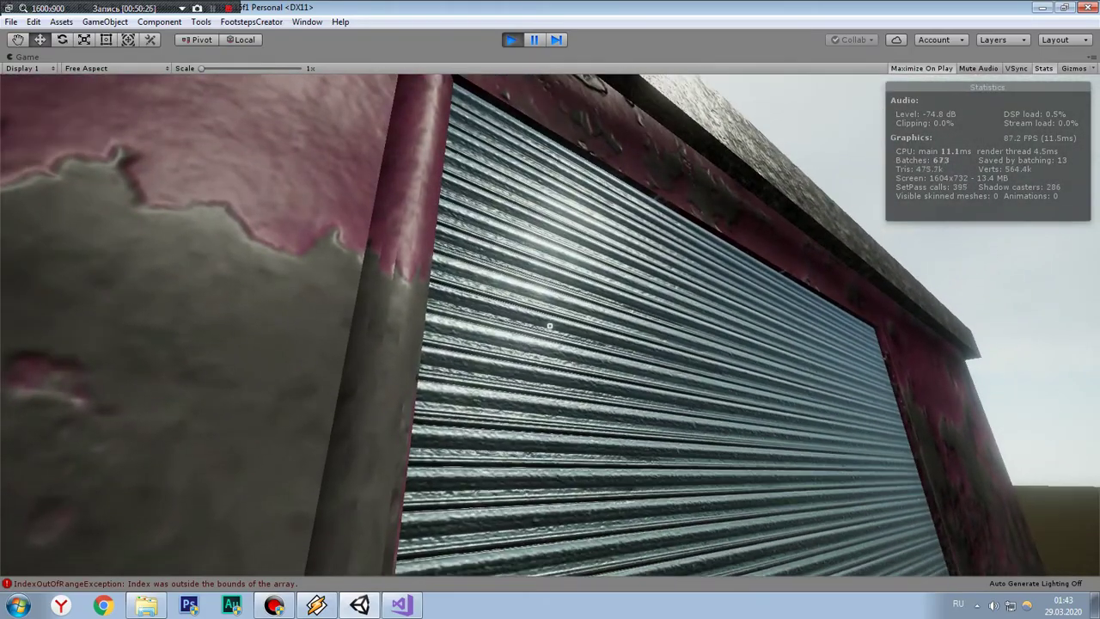
key(w)
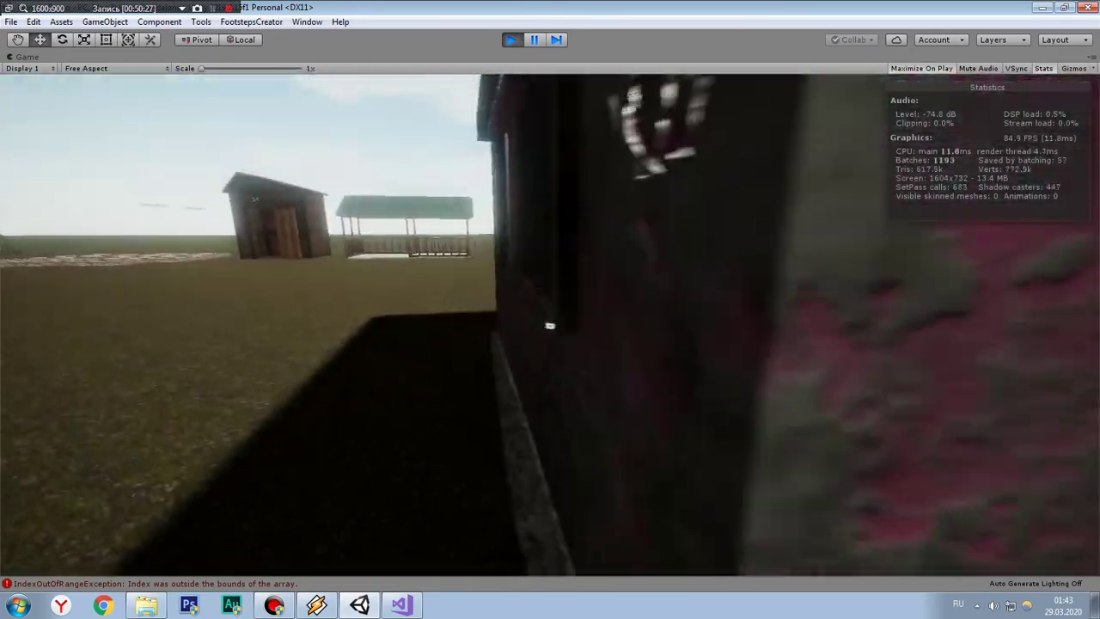
key(w)
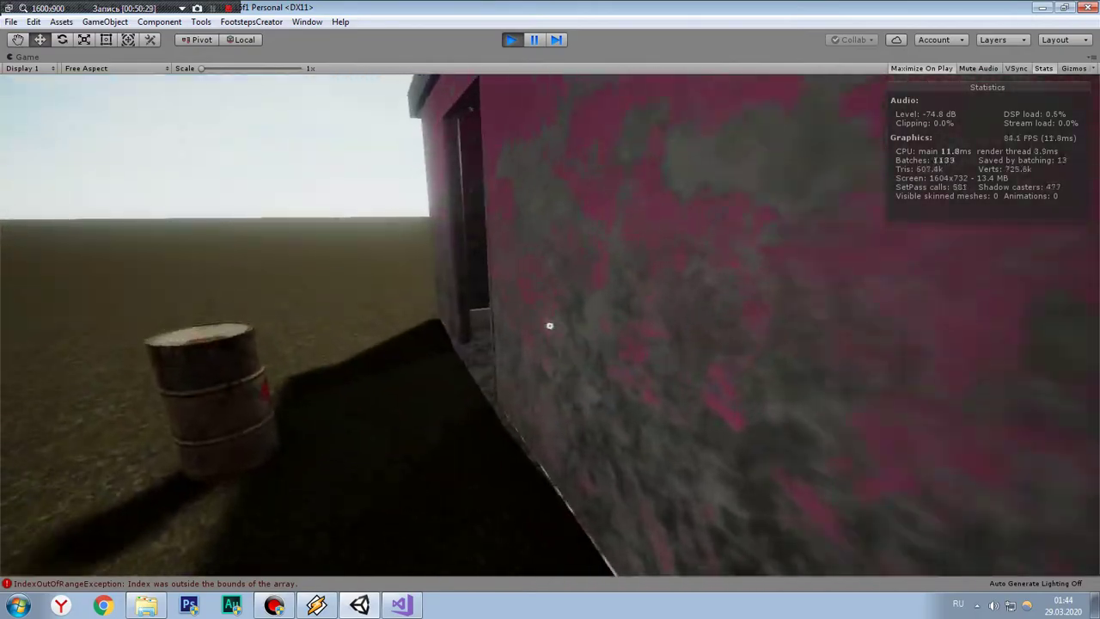
key(w)
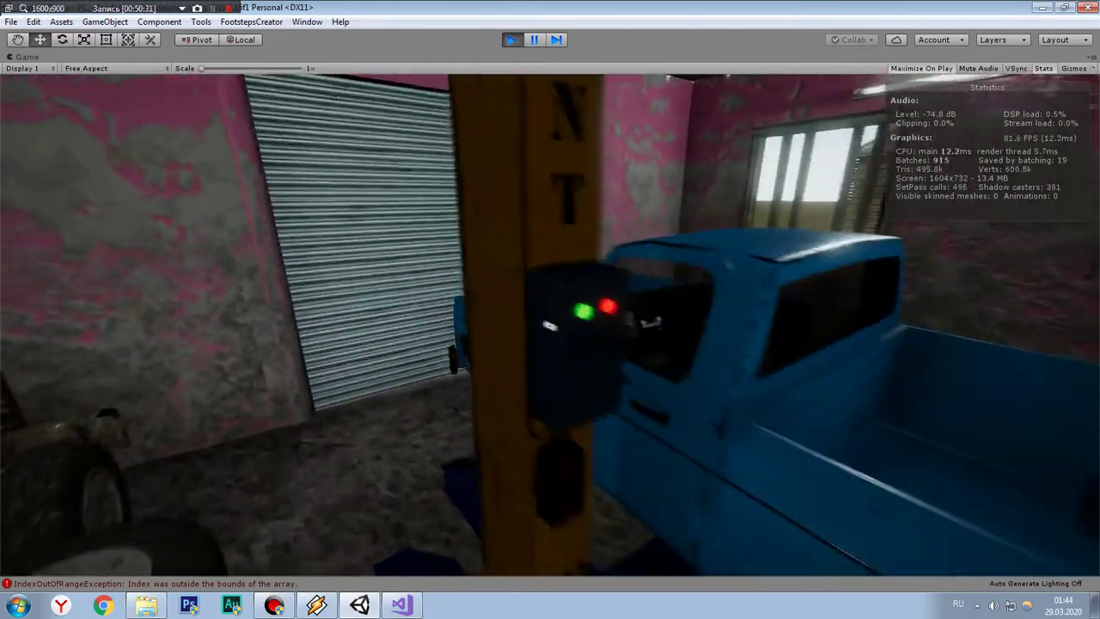
key(w)
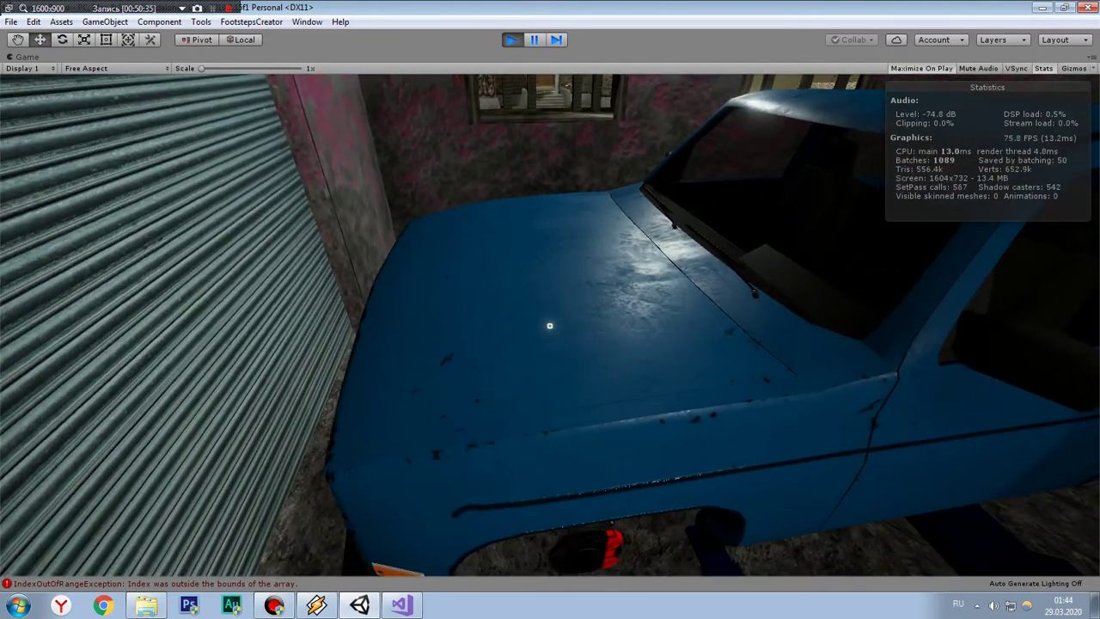
Step: Open the blue truck's hood and step back to view it
click(550, 325)
key(s)
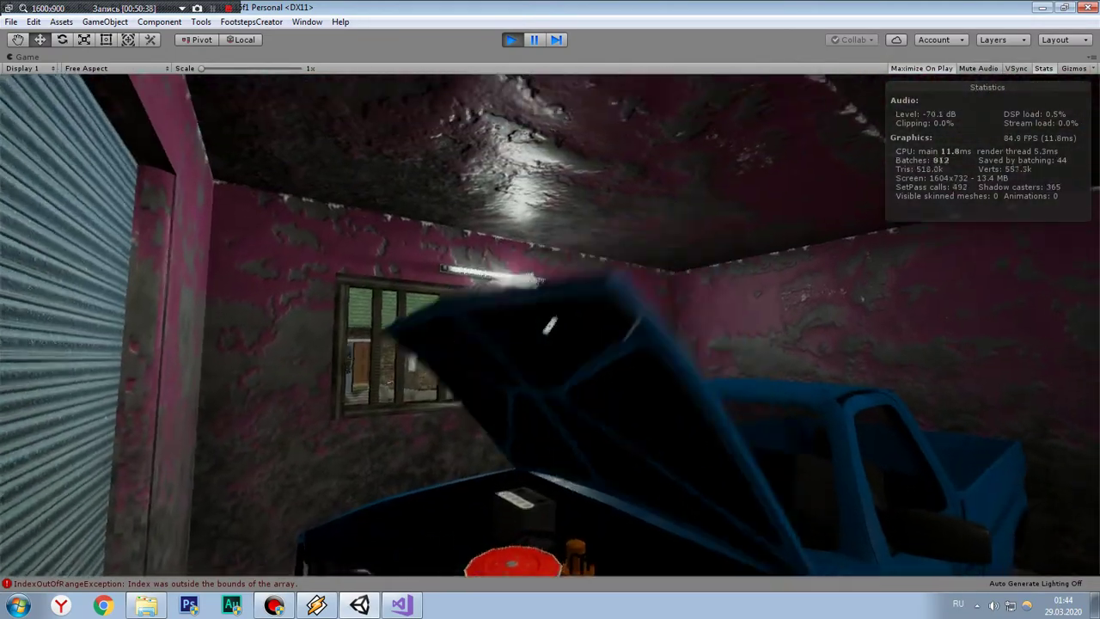
click(550, 325)
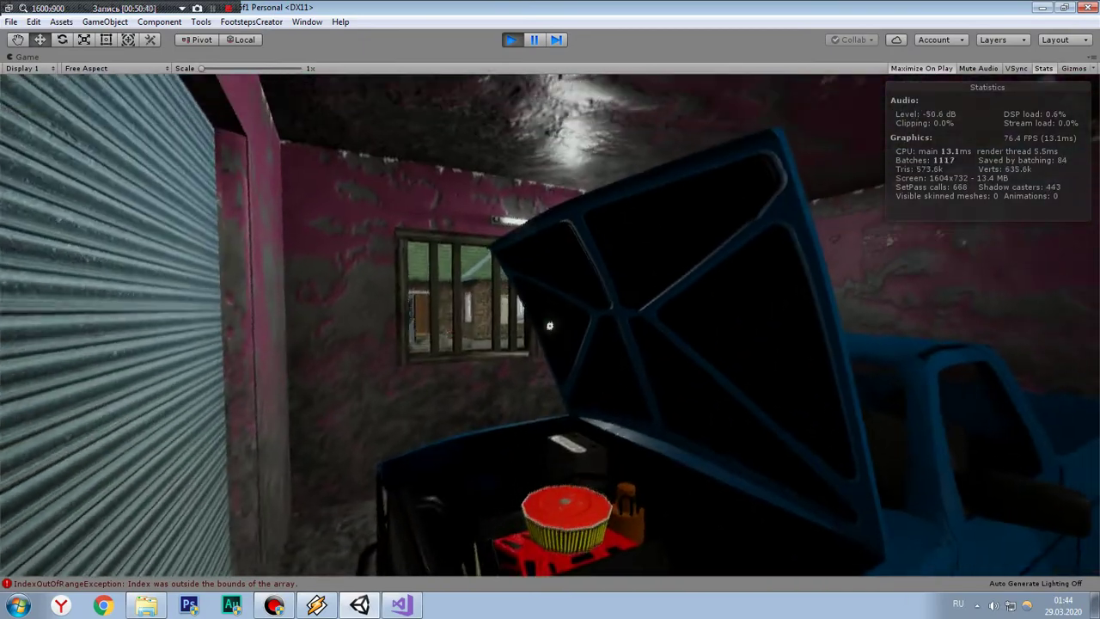
Step: Walk around the raised truck, open its driver door, then release the game's input capture
key(w)
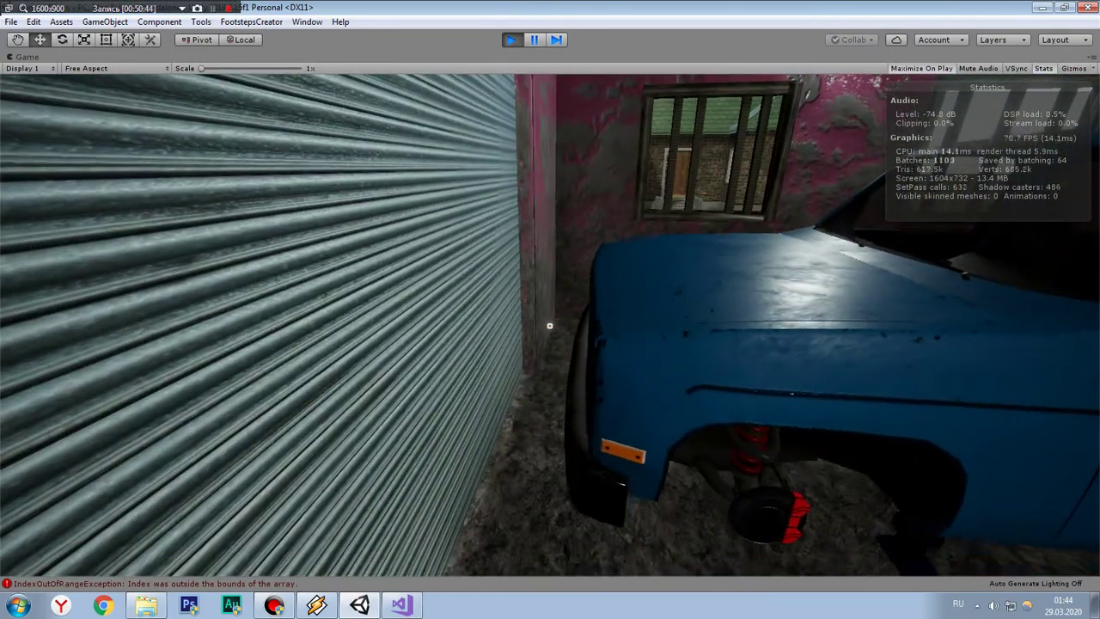
key(s)
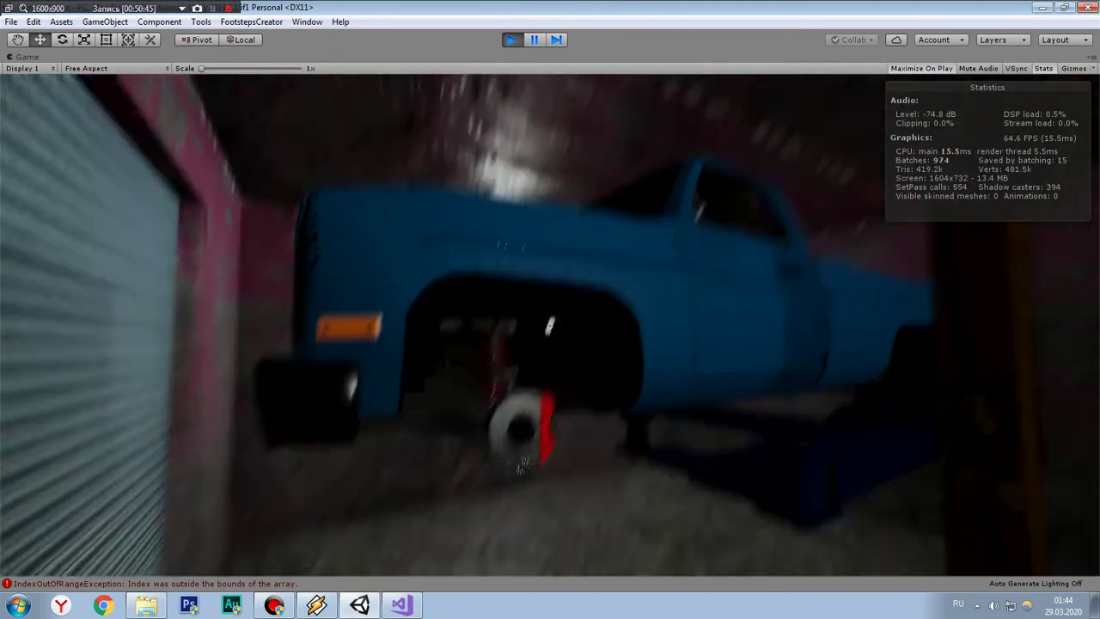
key(w)
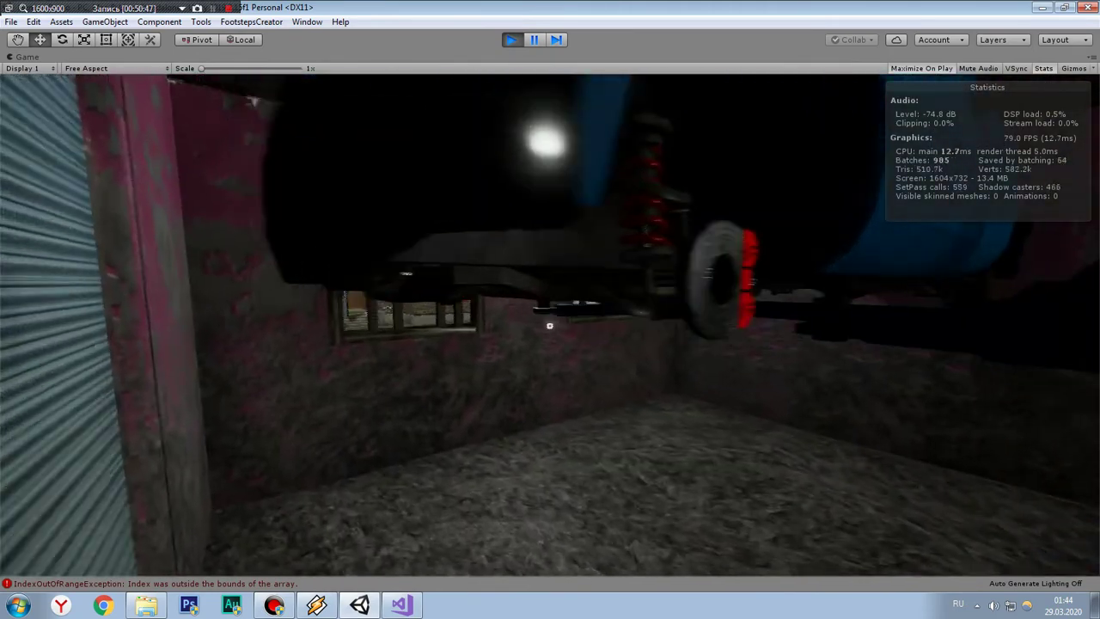
key(w)
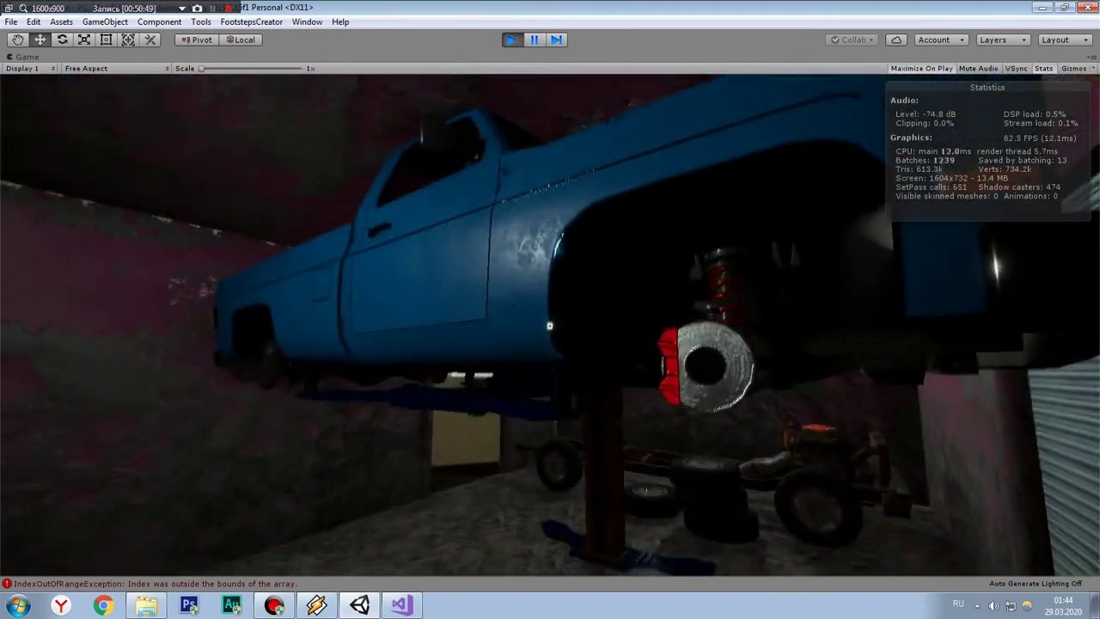
click(549, 326)
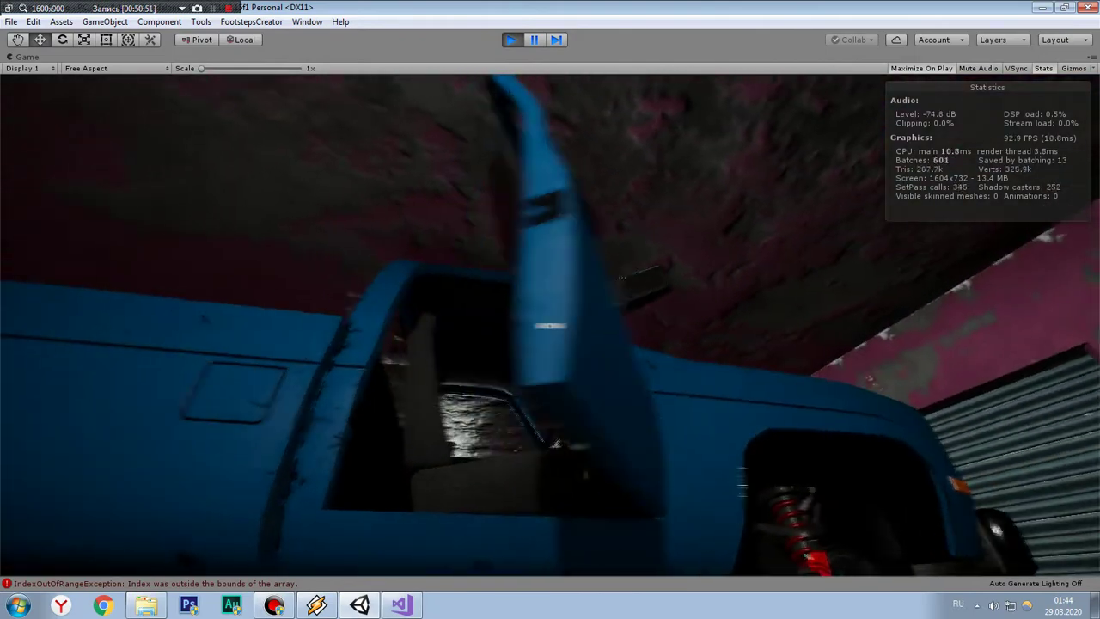
key(w)
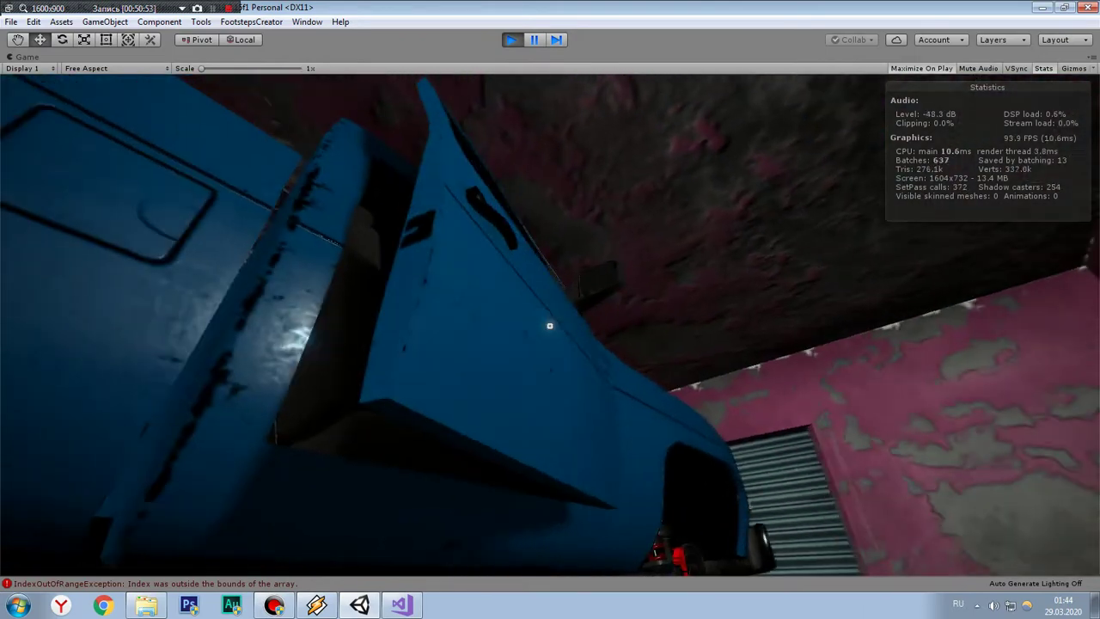
key(Escape)
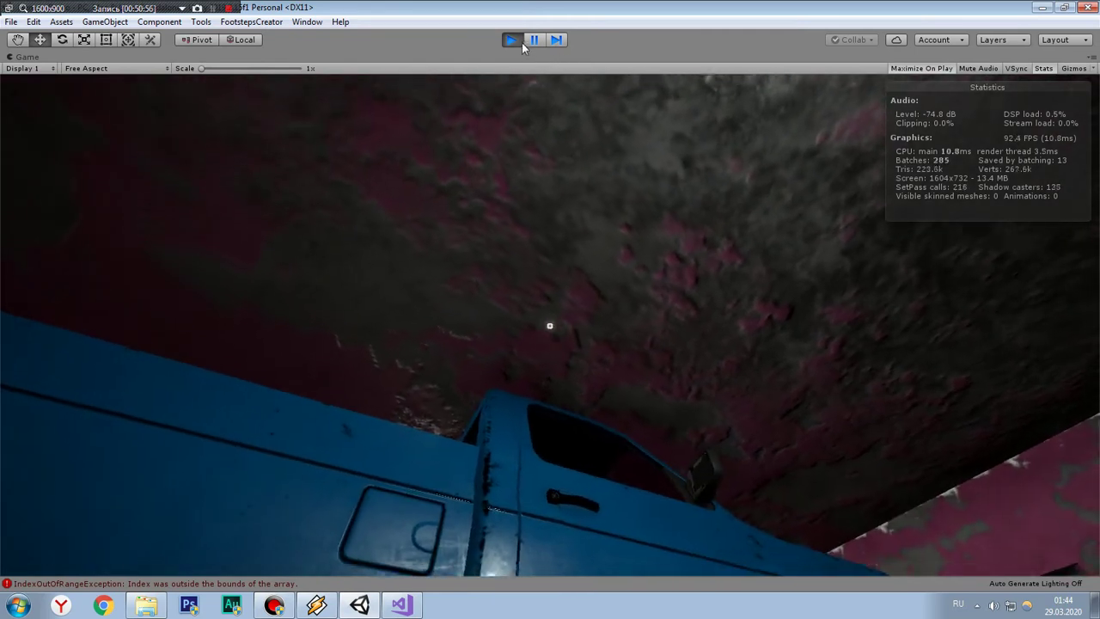
Step: Pause the game, restore the full editor layout around it, and resume play
click(534, 40)
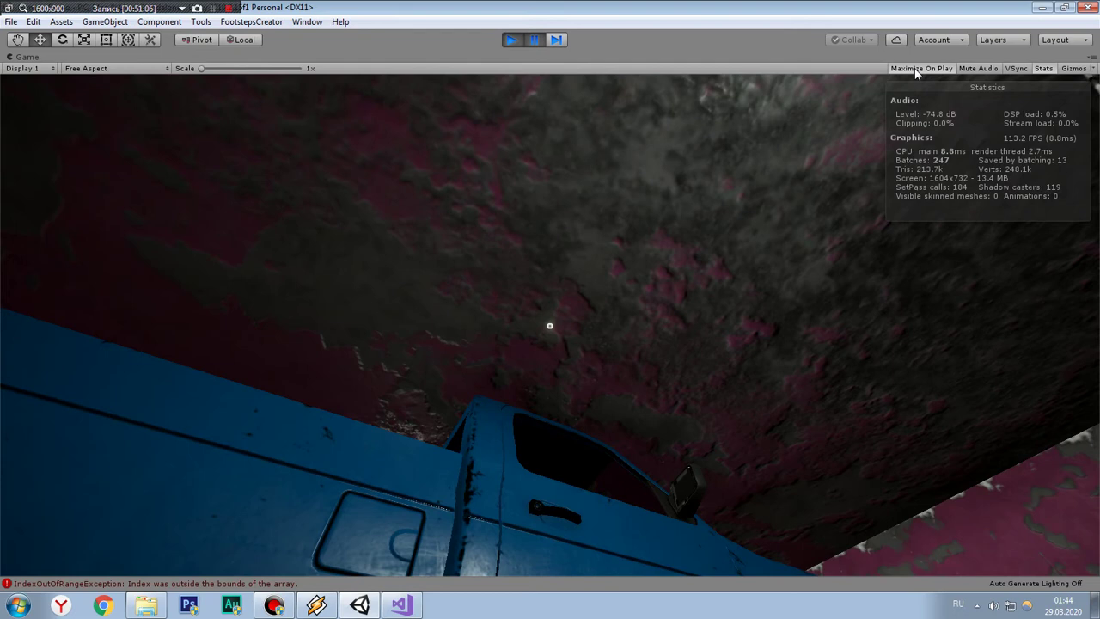
click(916, 68)
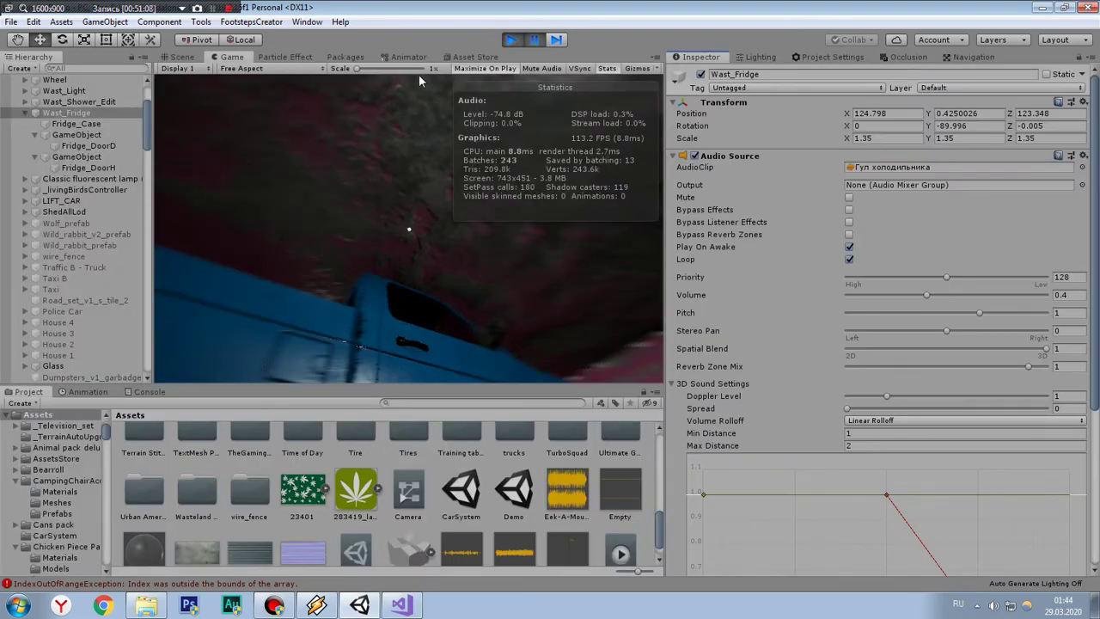
click(531, 42)
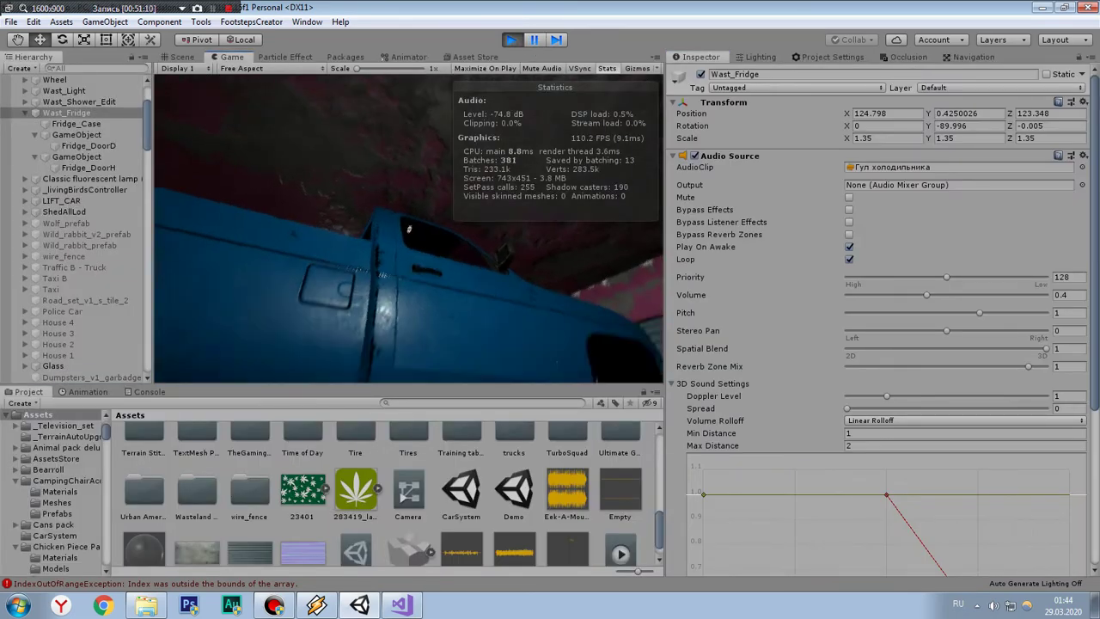
Step: Select Wast_Light, then scroll the Hierarchy to Engine, LeftHub, LeftFrontDoor and RightFrontDoor
click(64, 91)
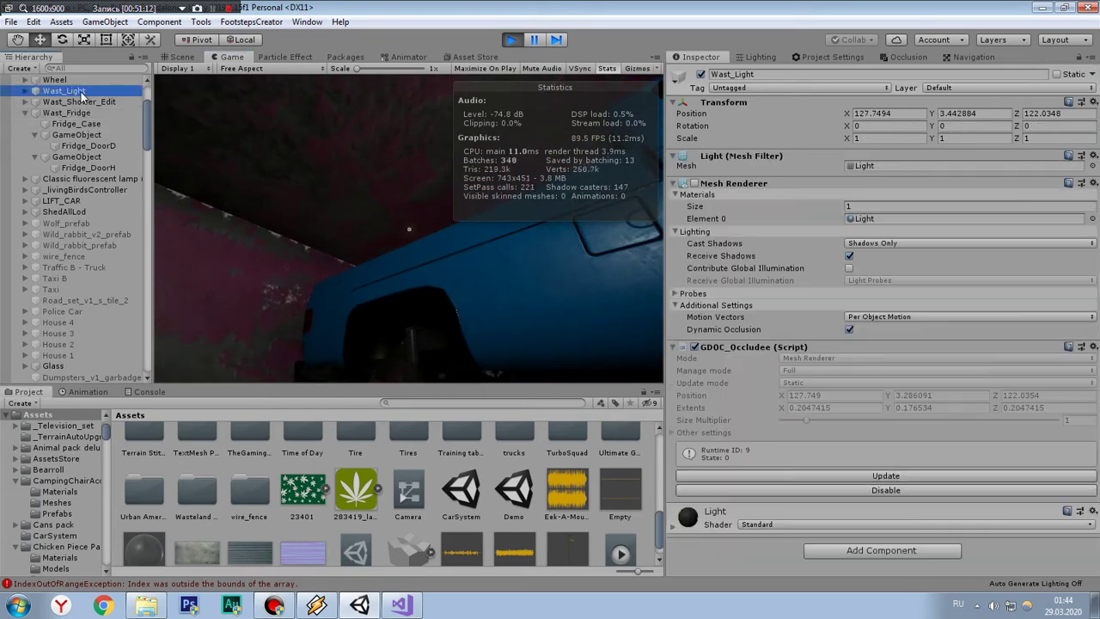
scroll(82, 99, up, 3)
scroll(90, 116, down, 5)
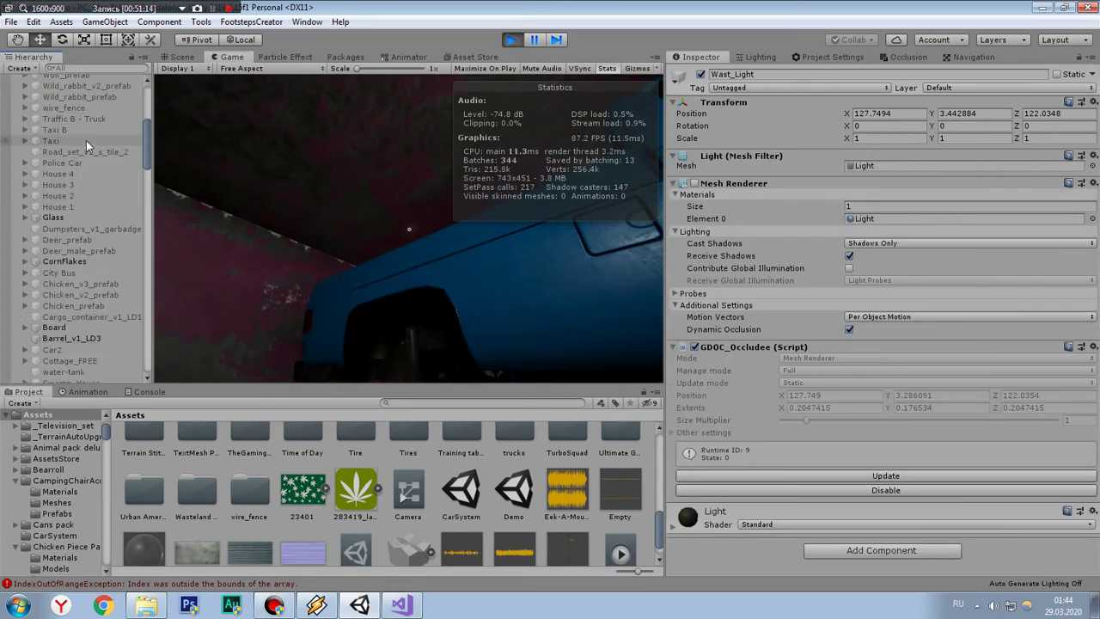
scroll(86, 140, down, 5)
scroll(84, 147, down, 5)
scroll(86, 172, down, 5)
scroll(90, 215, down, 5)
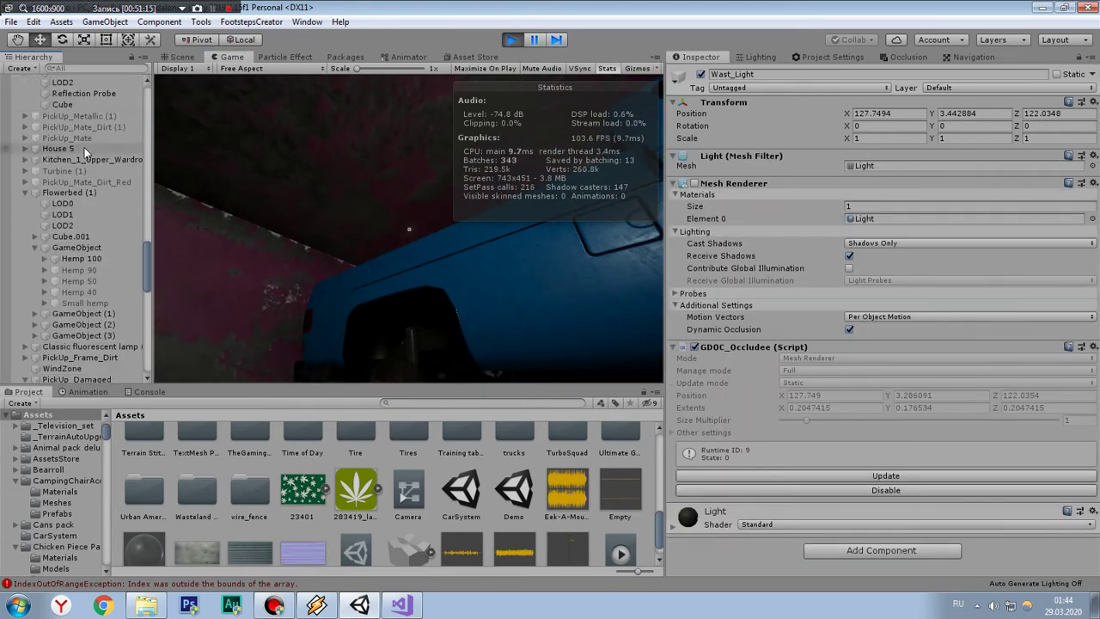
scroll(92, 228, down, 5)
scroll(93, 242, down, 5)
scroll(94, 243, down, 5)
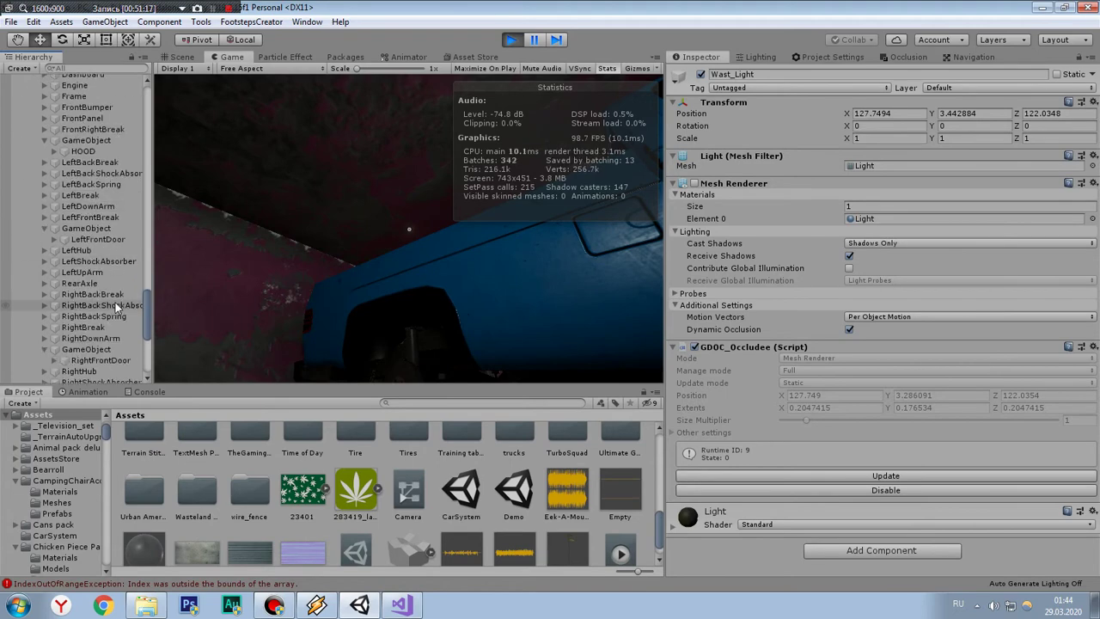
Step: Set the left door's Door Script Smooth to 4 and toggle Open to test the swing
click(94, 229)
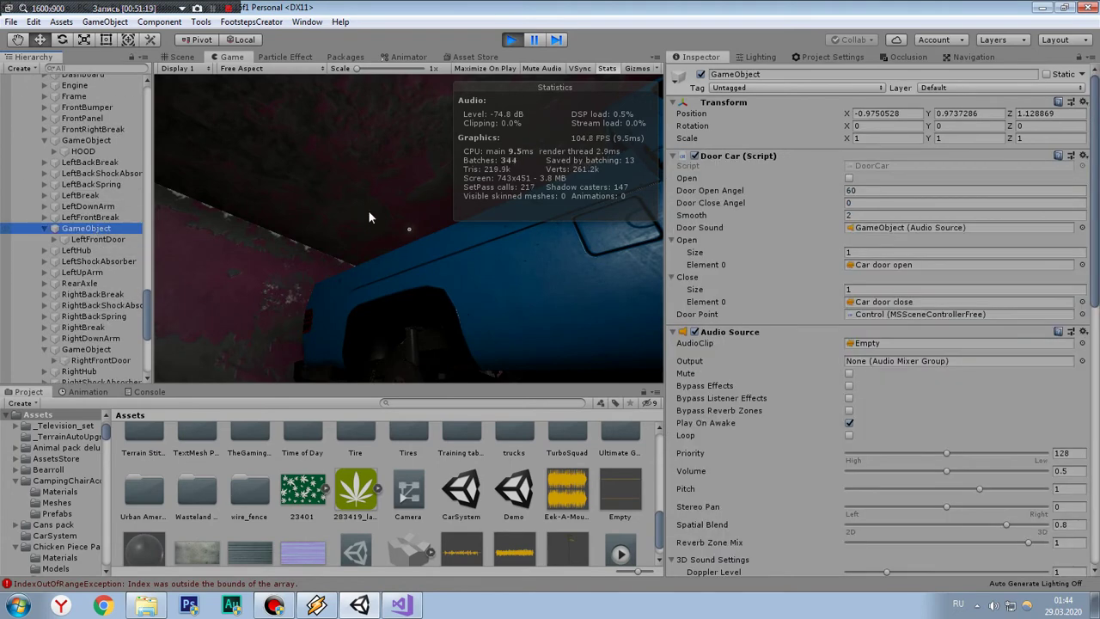
click(583, 228)
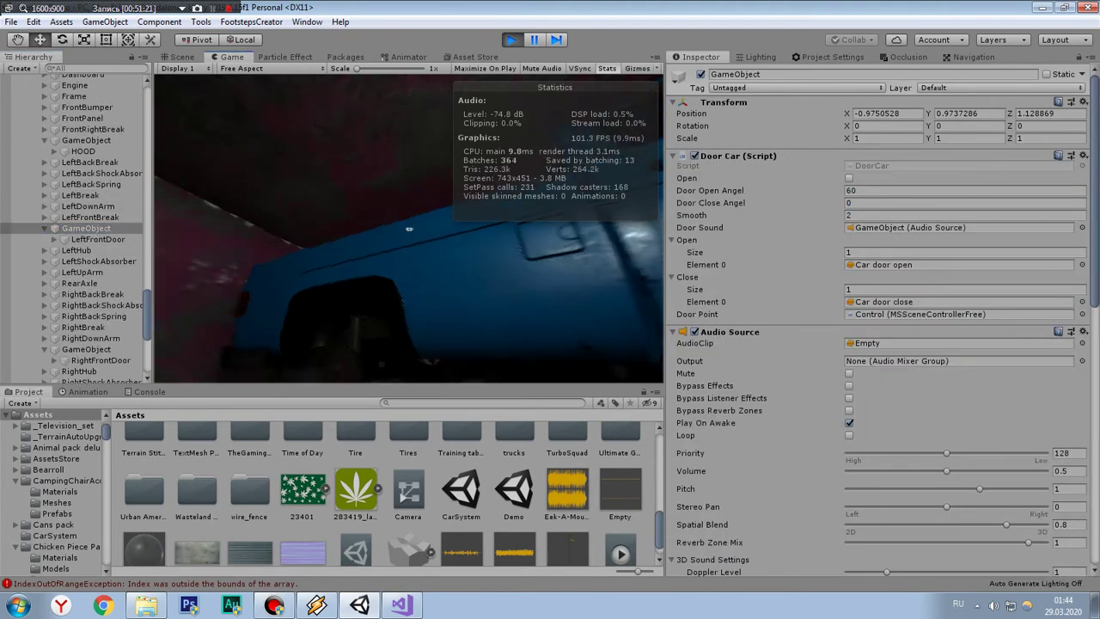
click(859, 215)
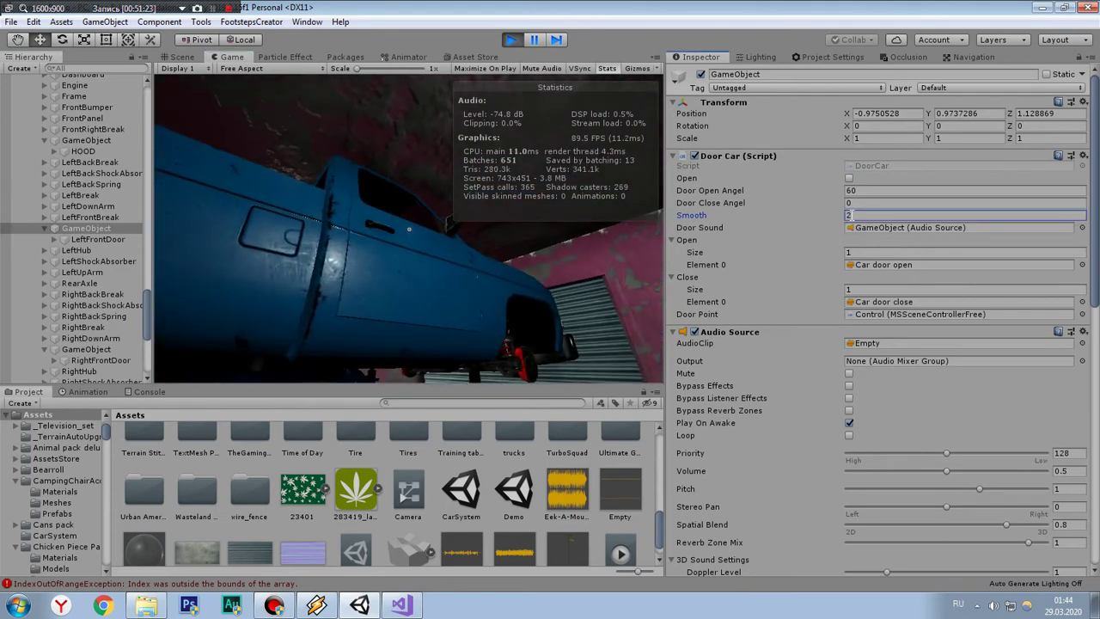
text(4)
click(849, 178)
click(849, 179)
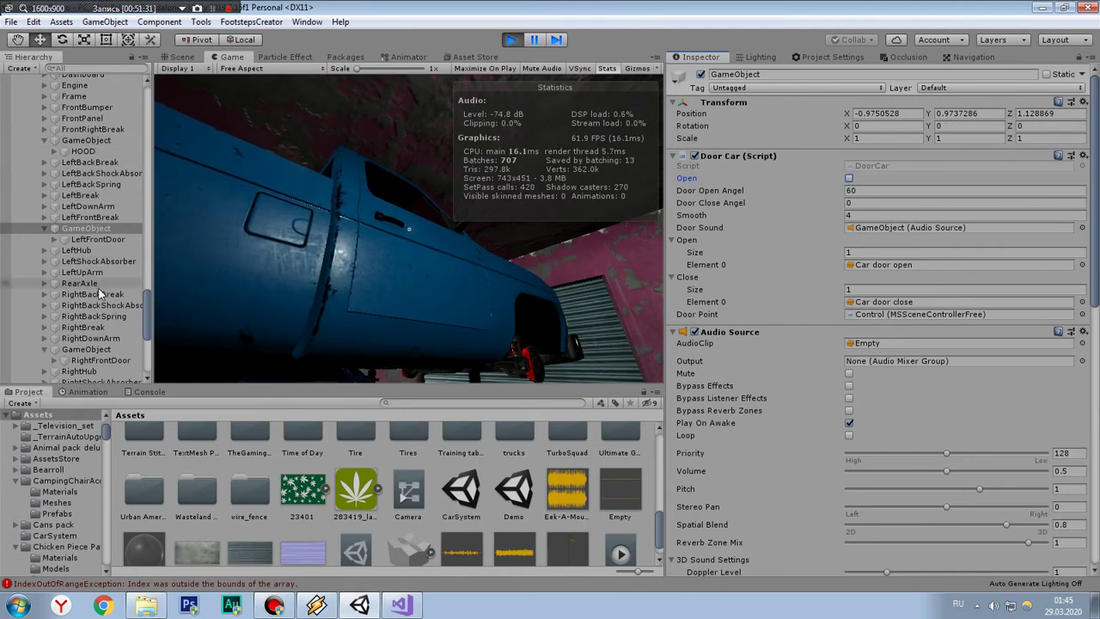
Step: Set the right door's Smooth to 4, then 8, toggling Open after each change
click(99, 349)
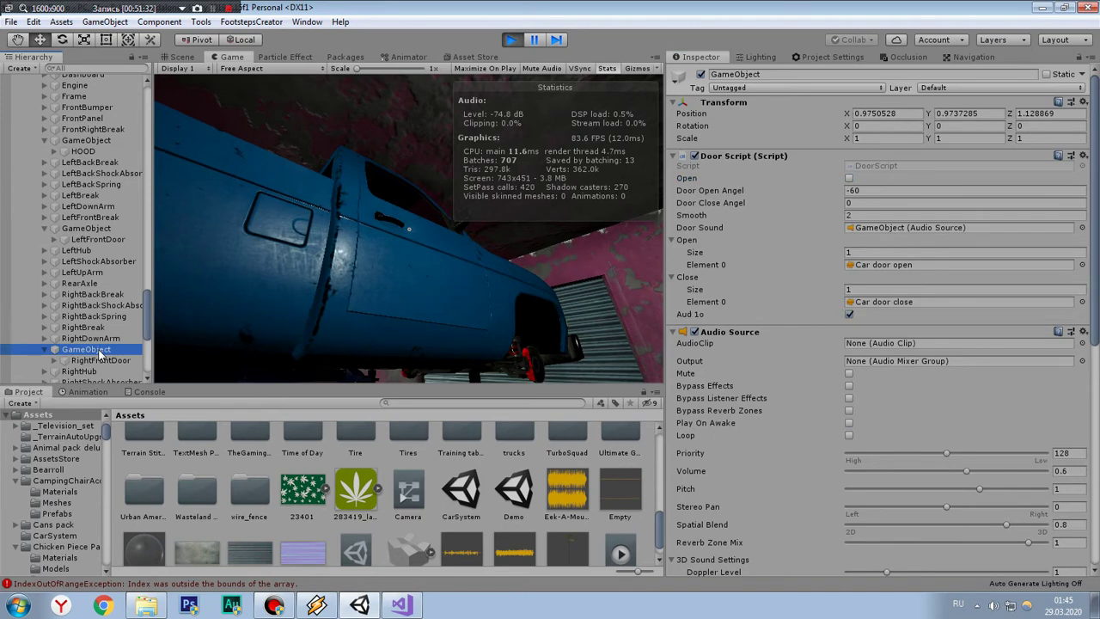
click(870, 216)
text(4)
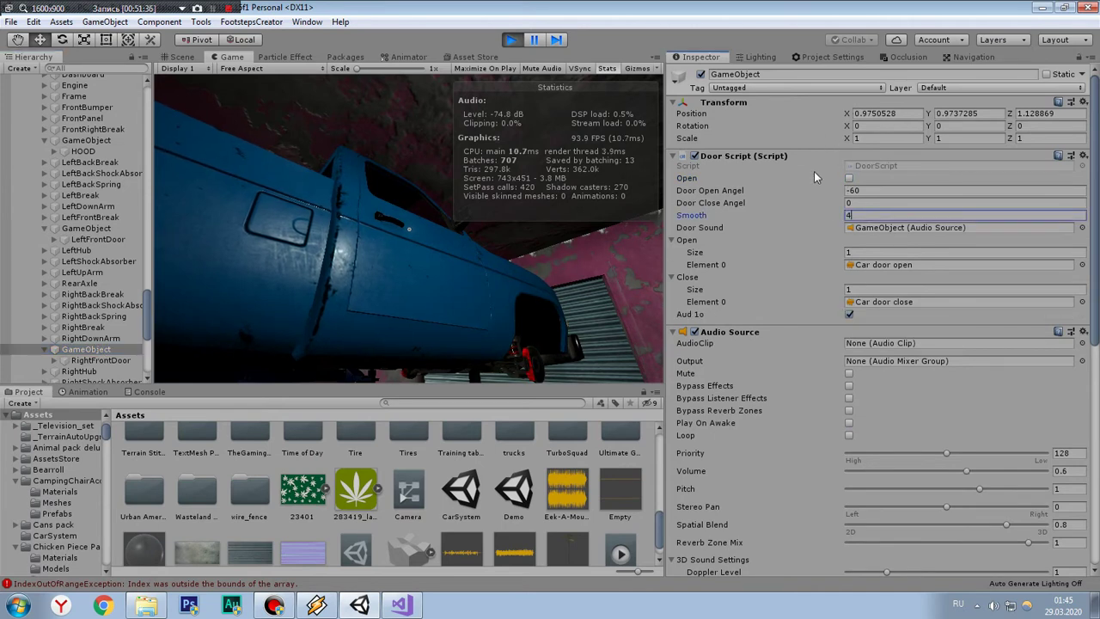
click(849, 179)
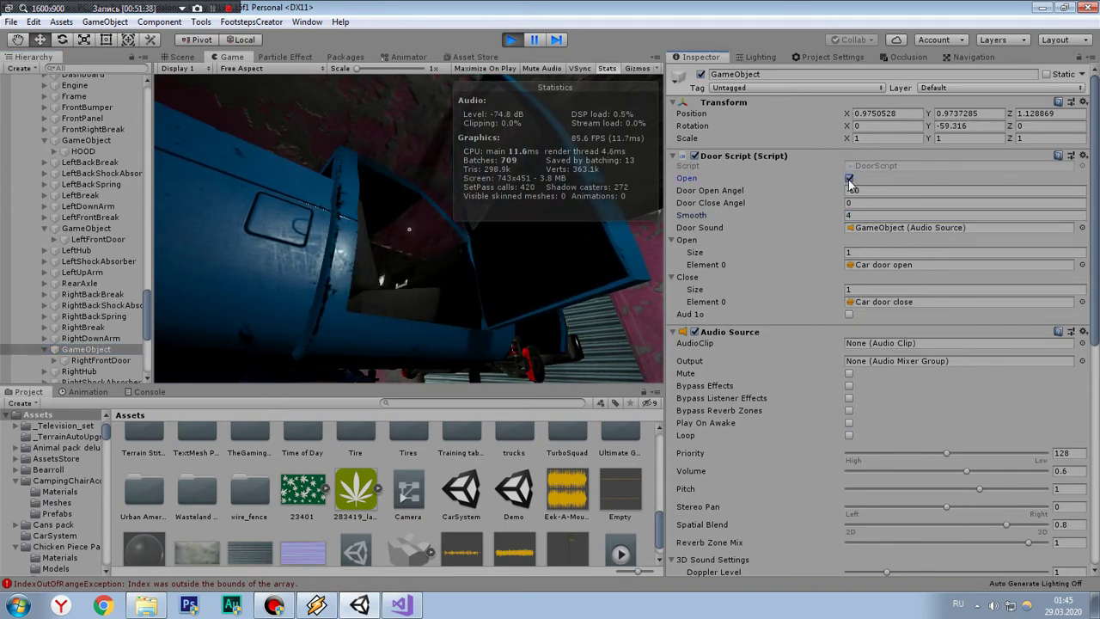
click(850, 179)
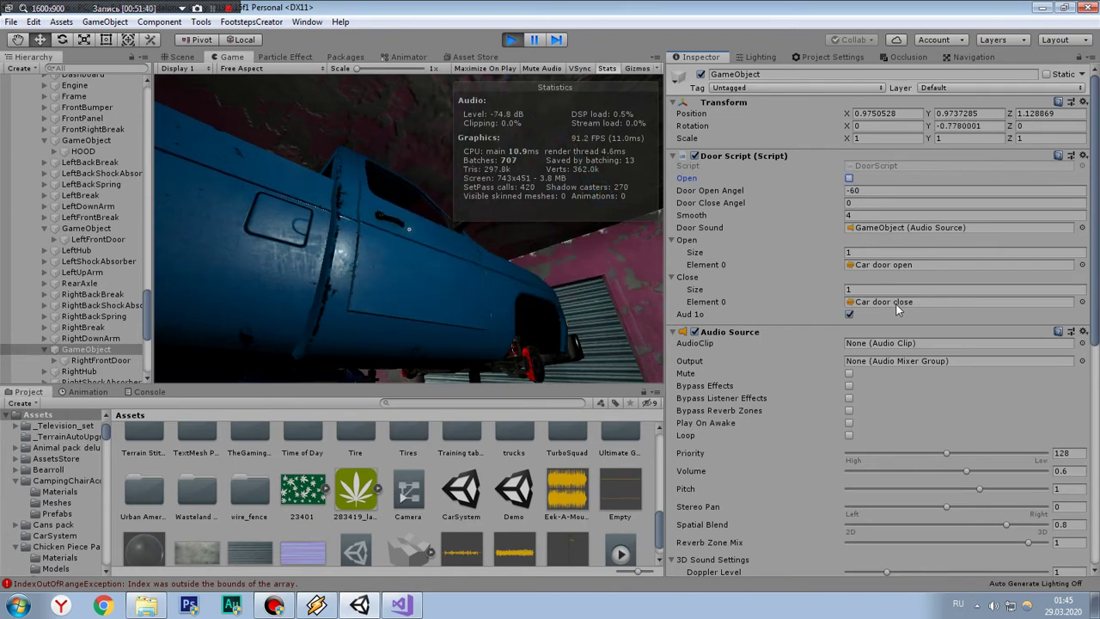
click(861, 215)
text(8)
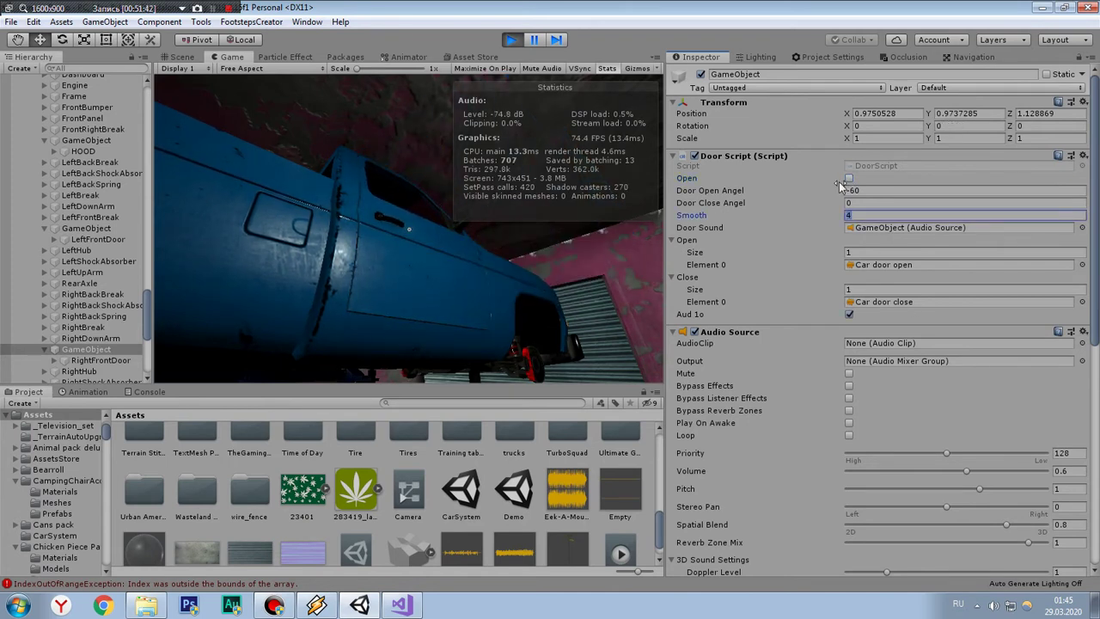
click(849, 178)
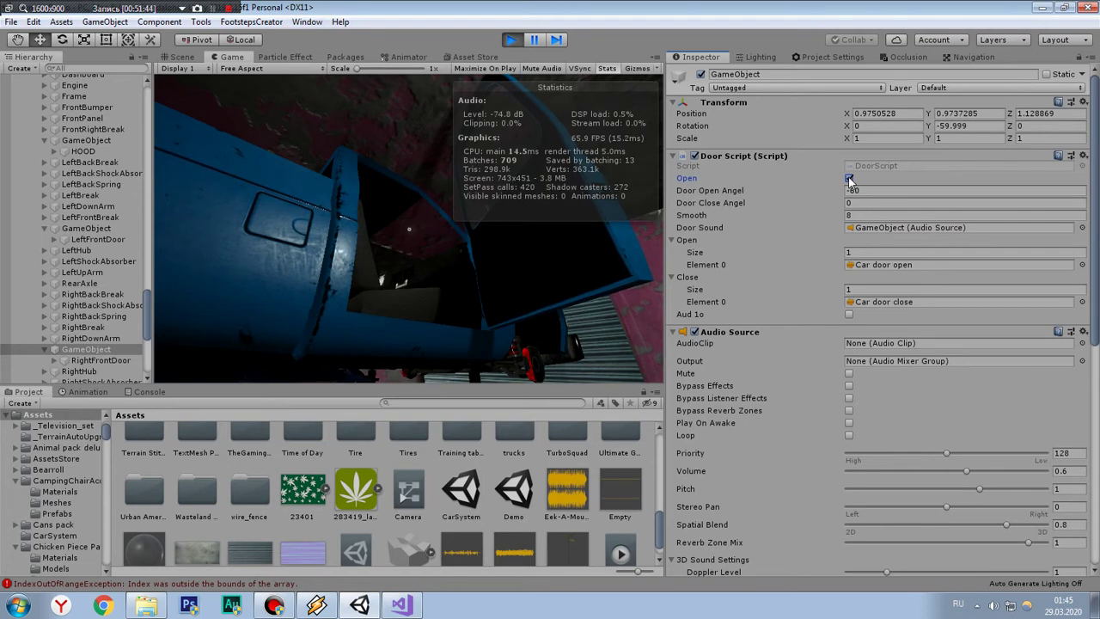
click(849, 179)
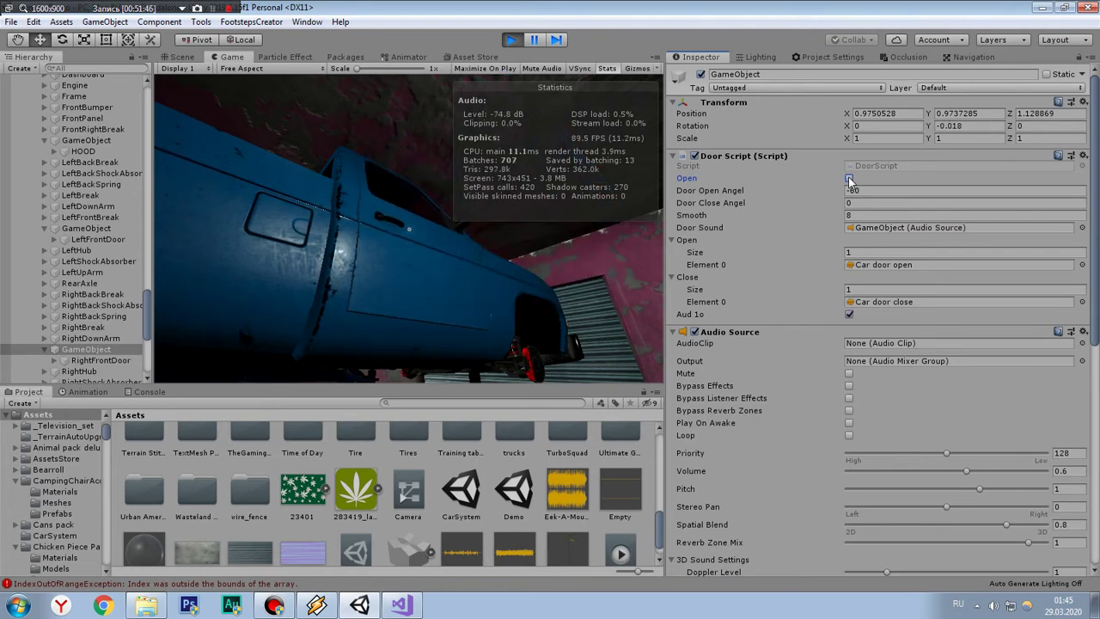
click(849, 178)
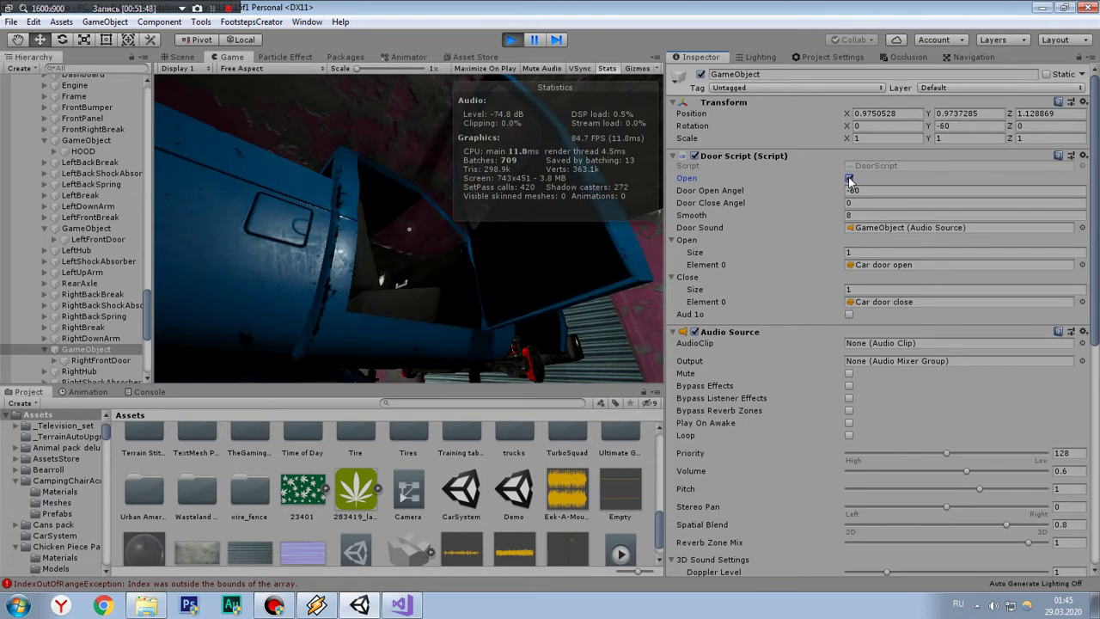
click(849, 179)
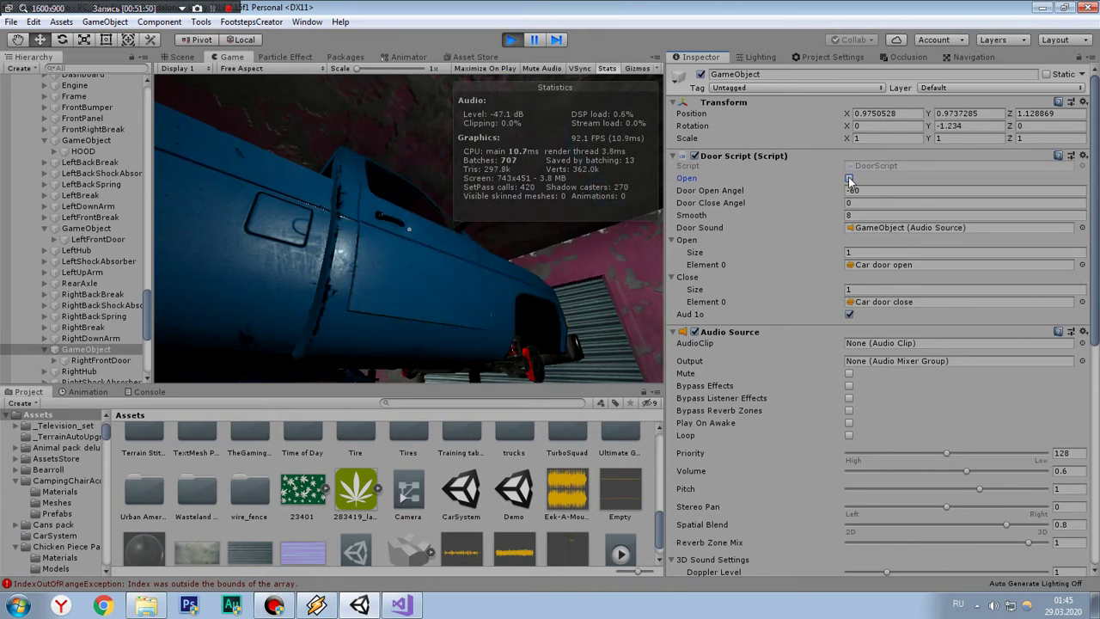
Step: Try Smooth 7 on the right door, return it to 8, and toggle Open repeatedly
click(878, 214)
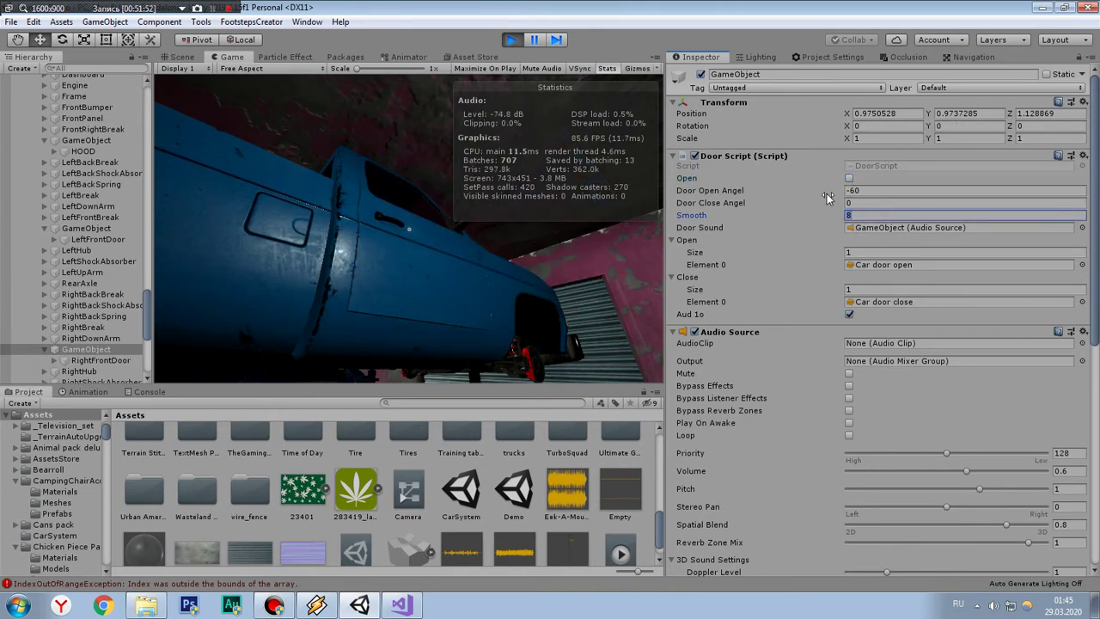
text(7)
click(849, 179)
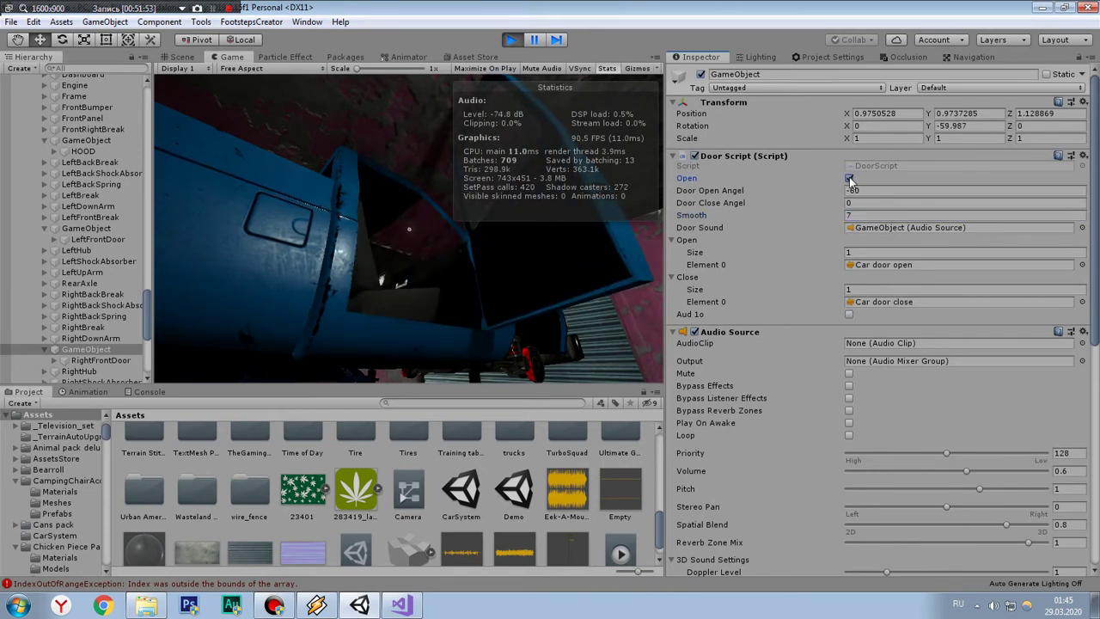
click(849, 178)
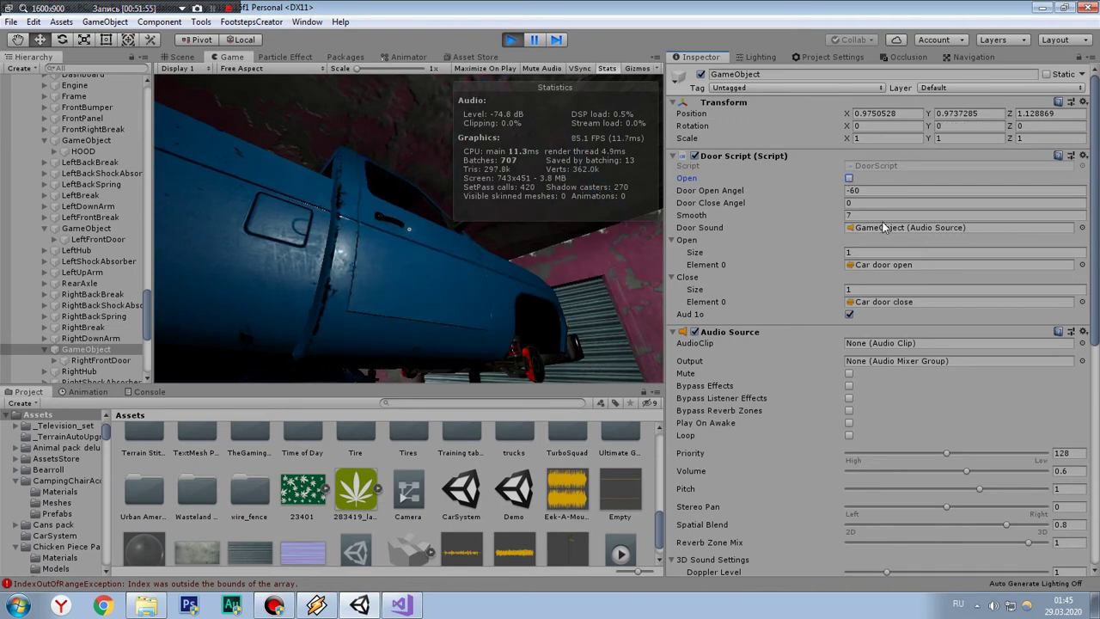
click(871, 216)
text(8)
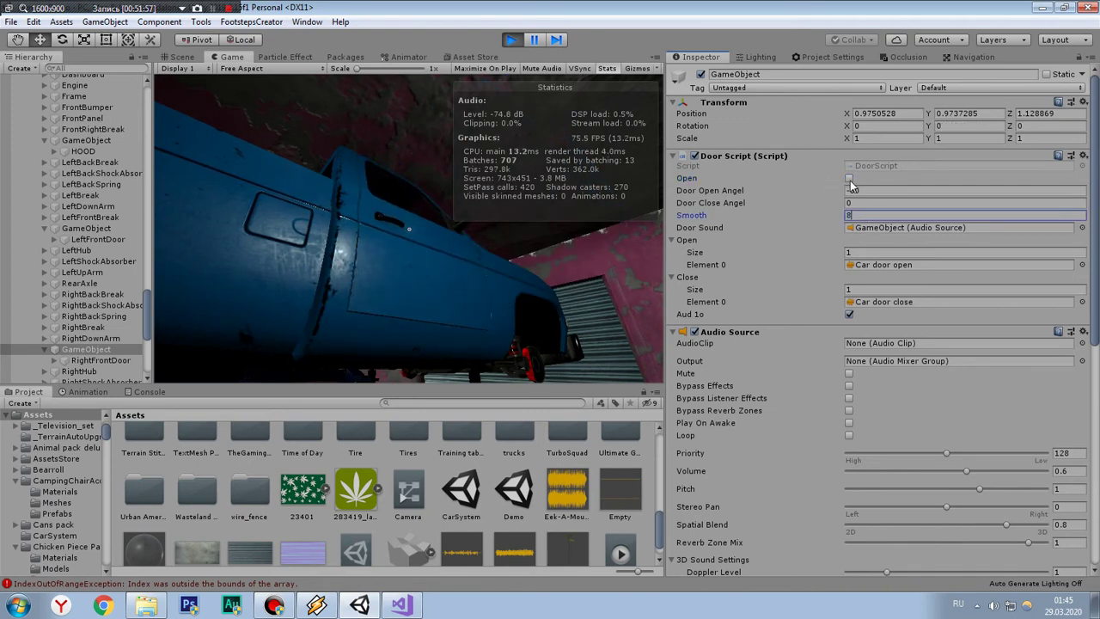
click(849, 180)
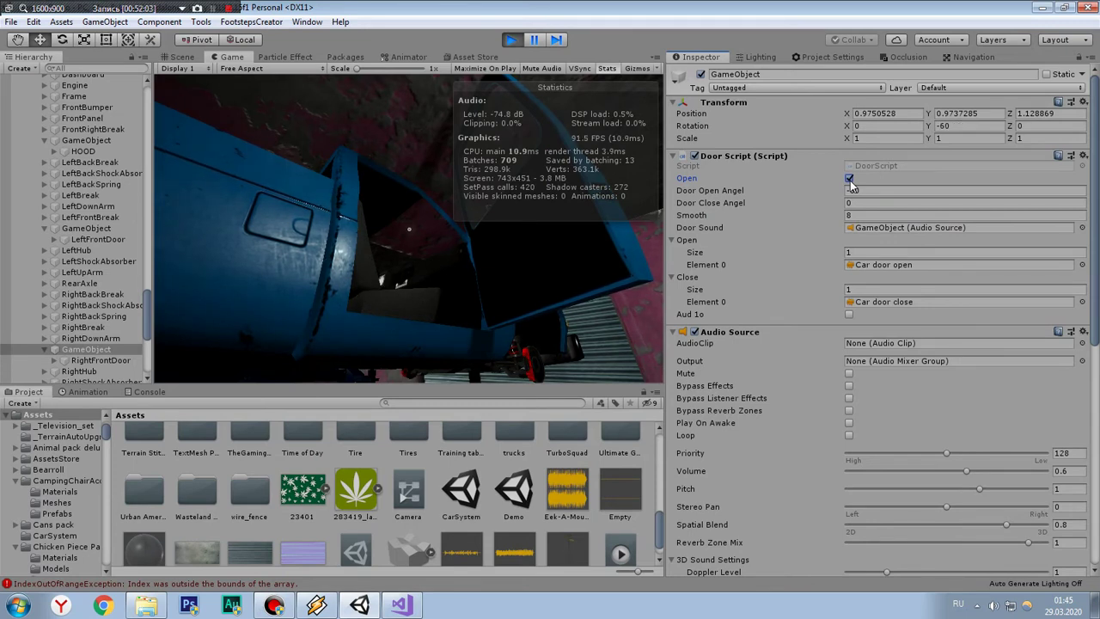
click(849, 179)
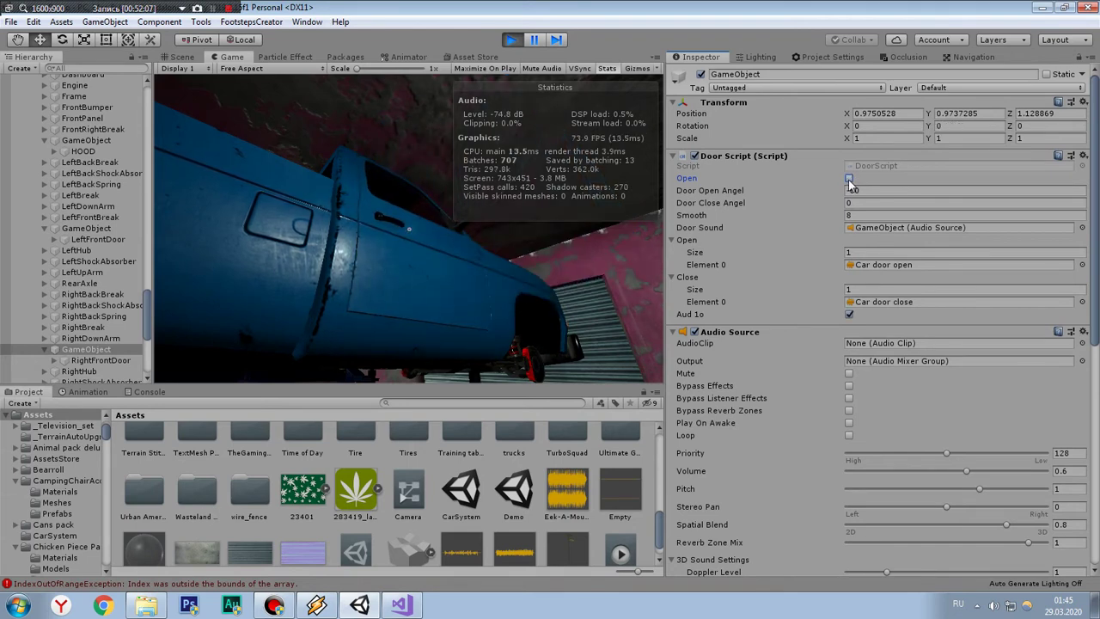
click(849, 180)
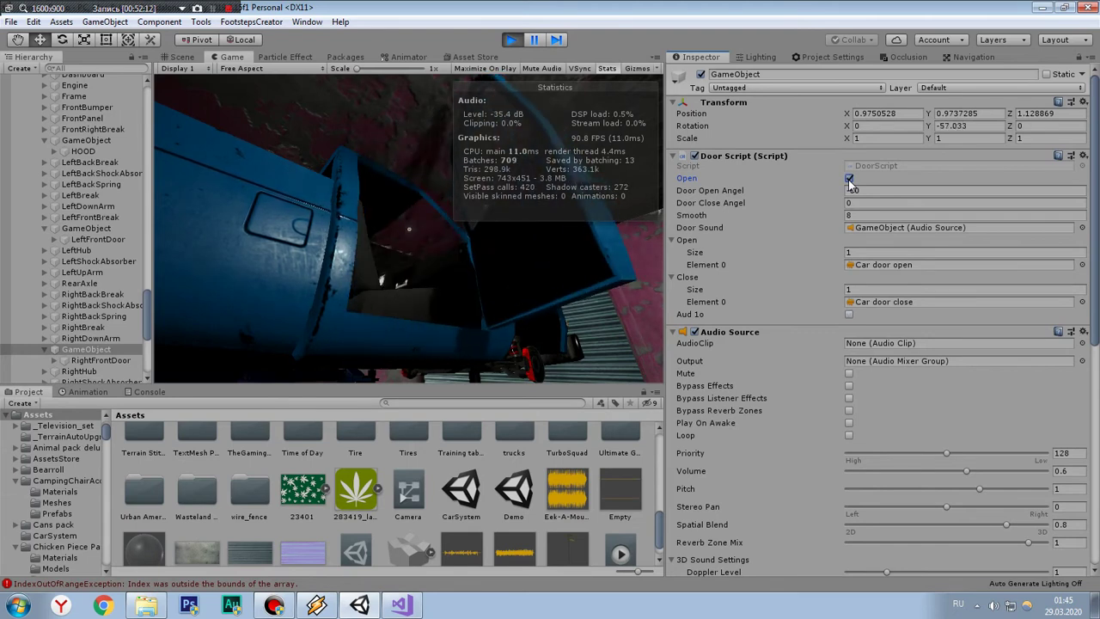
click(850, 180)
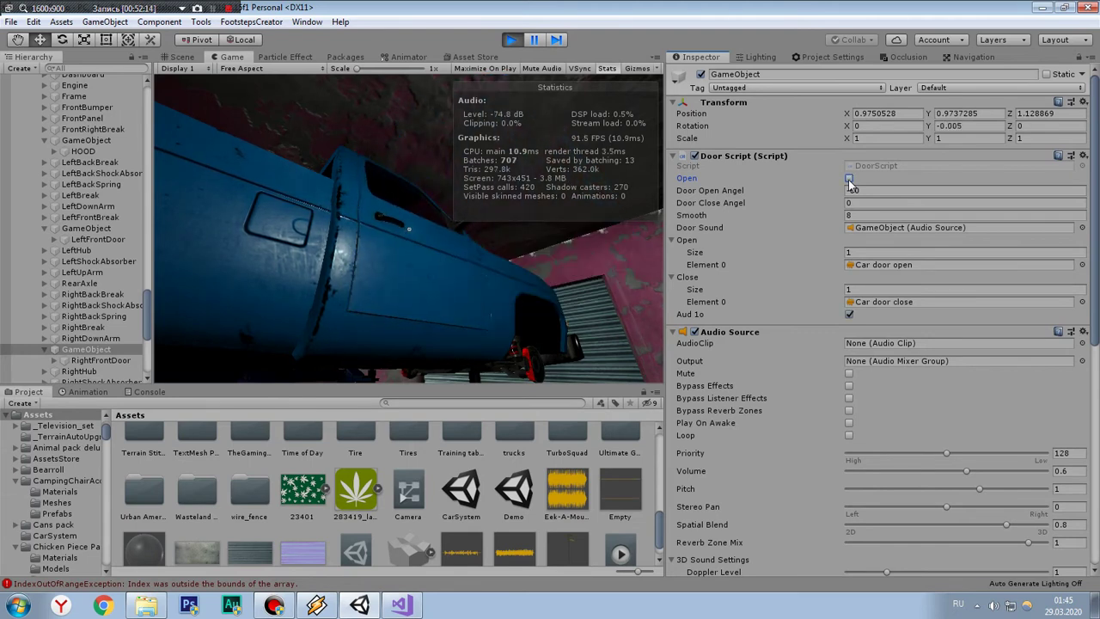
click(849, 180)
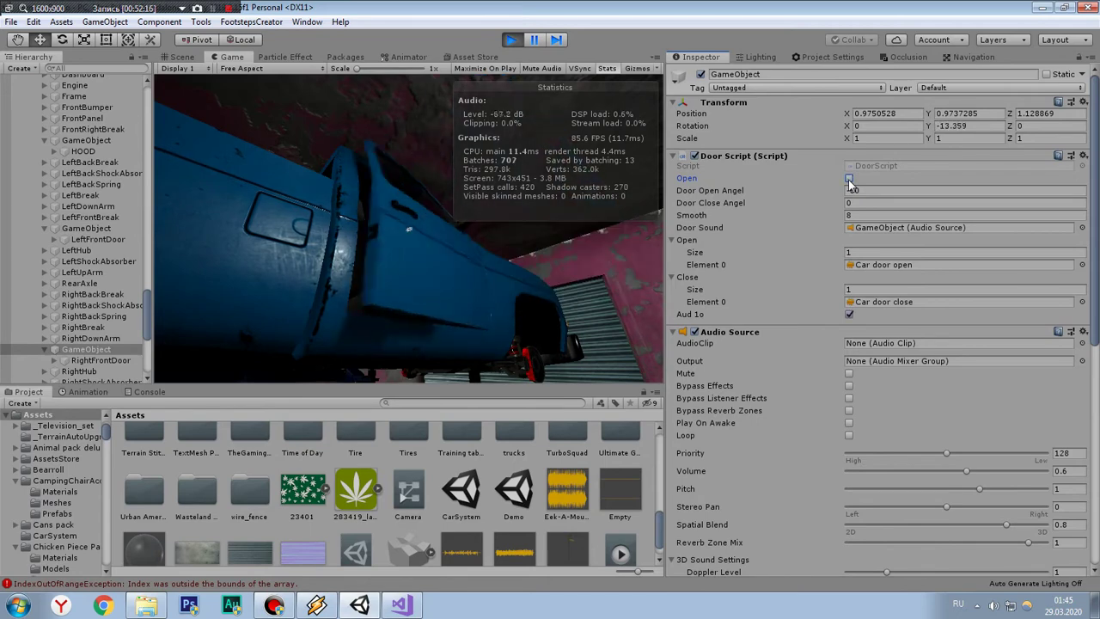
click(849, 180)
Step: Inspect the Car door open clip, reselect the right door object, and stop play mode
click(884, 265)
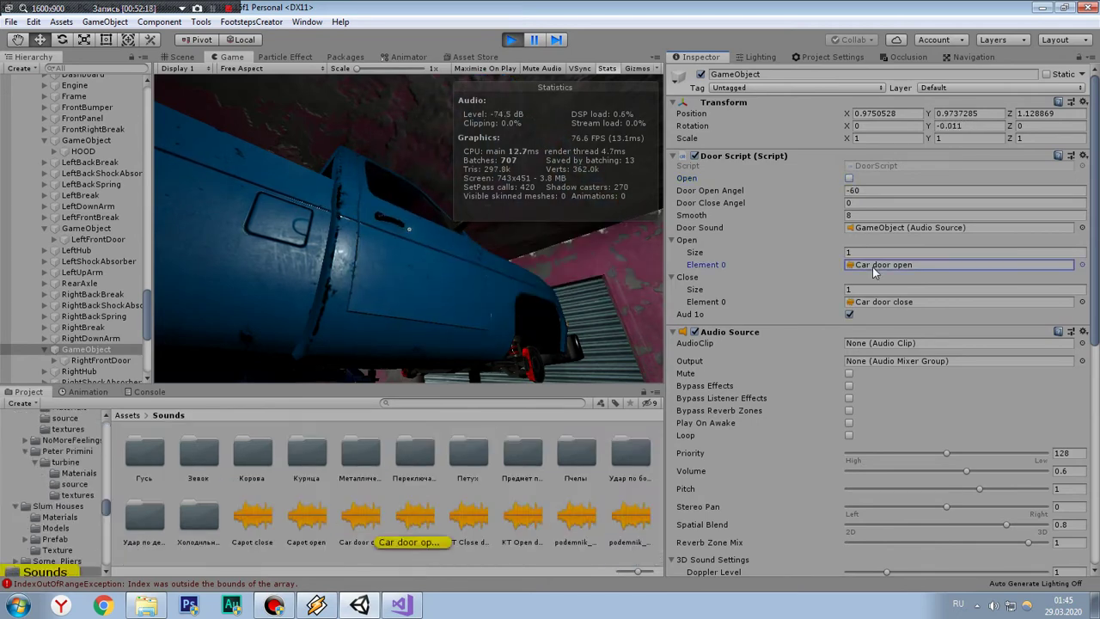
click(434, 522)
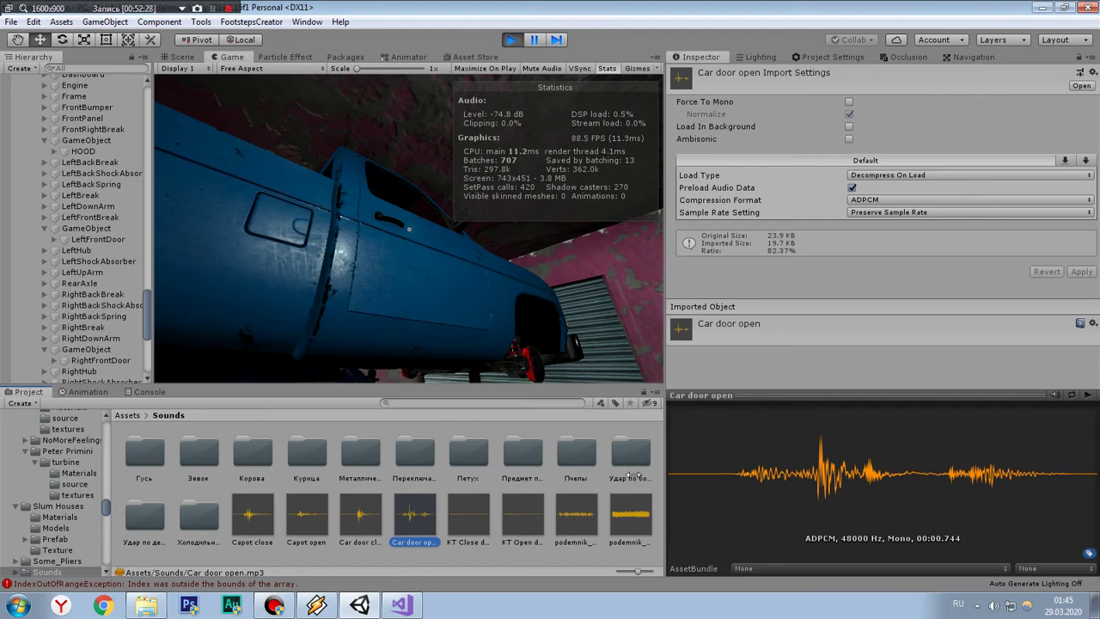
click(82, 350)
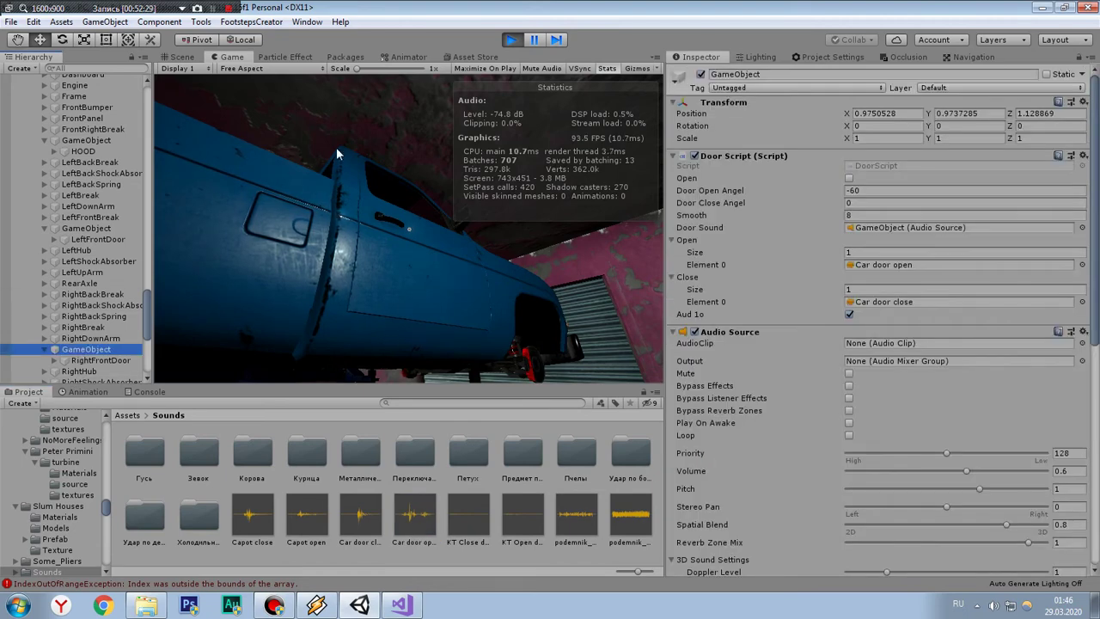
click(510, 40)
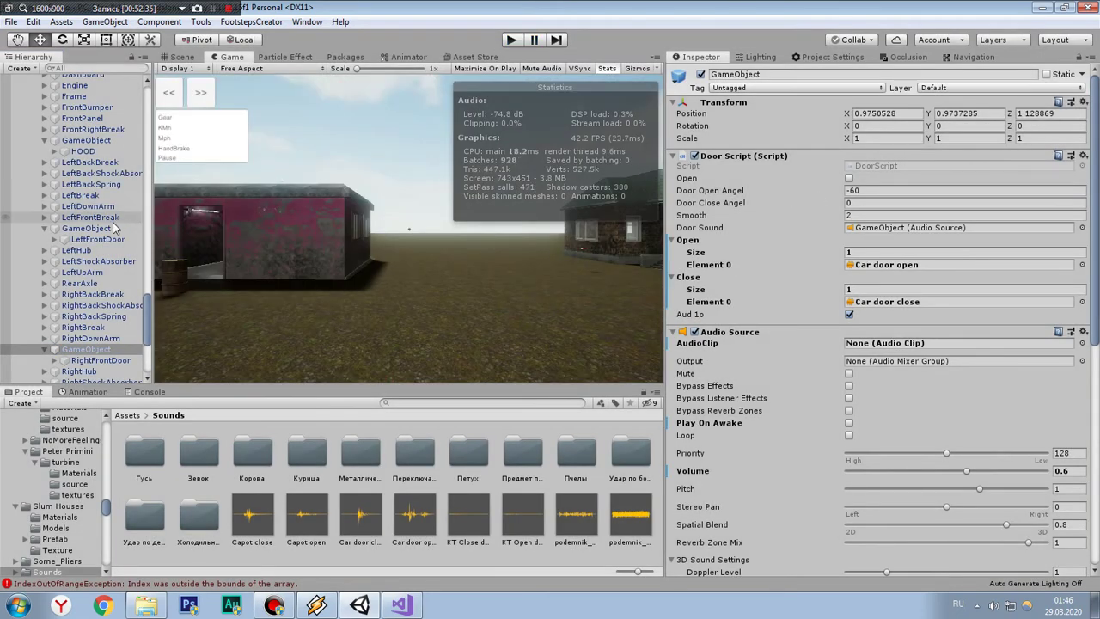
Step: Select the left front door object and edit its Door Script Smooth field
ctrl+click(86, 228)
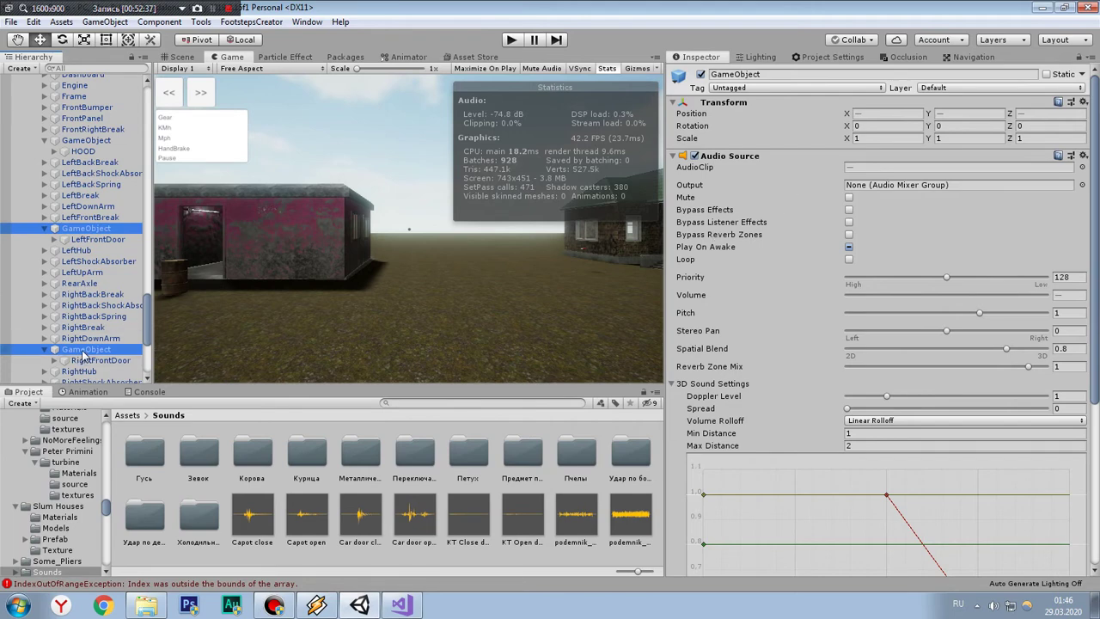
click(86, 350)
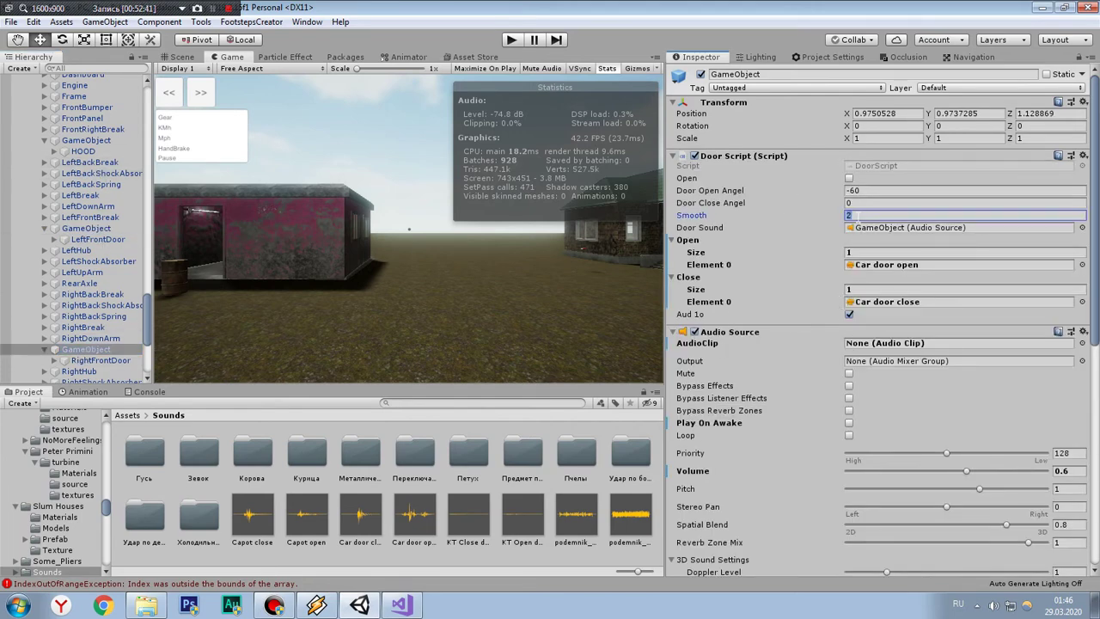
click(86, 229)
click(865, 214)
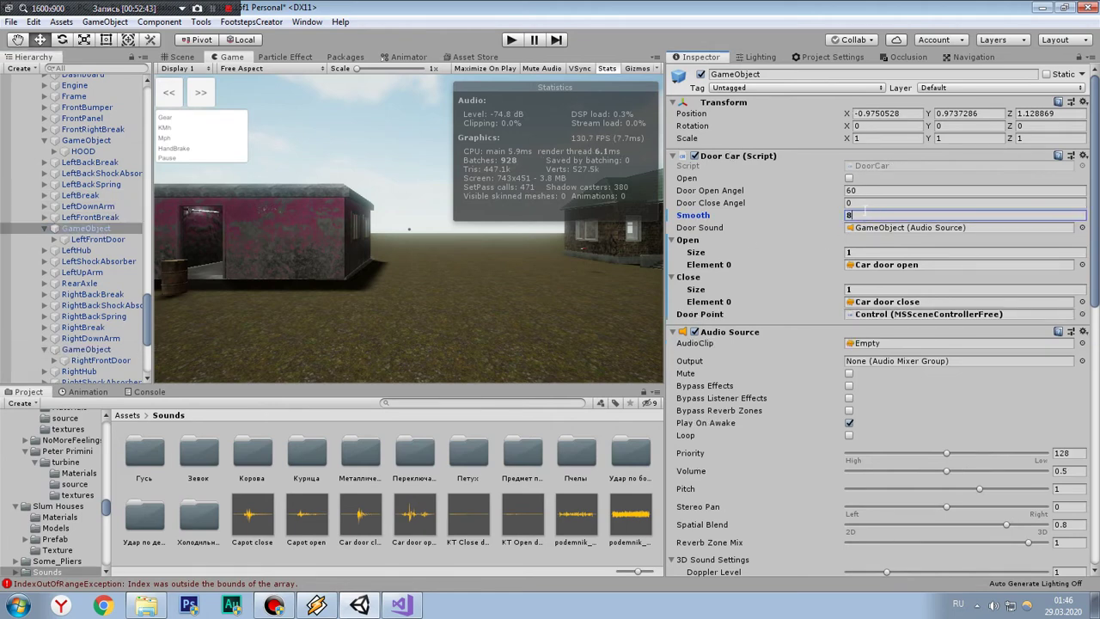
Step: Set the door's Audio Source AudioClip to None
click(1082, 343)
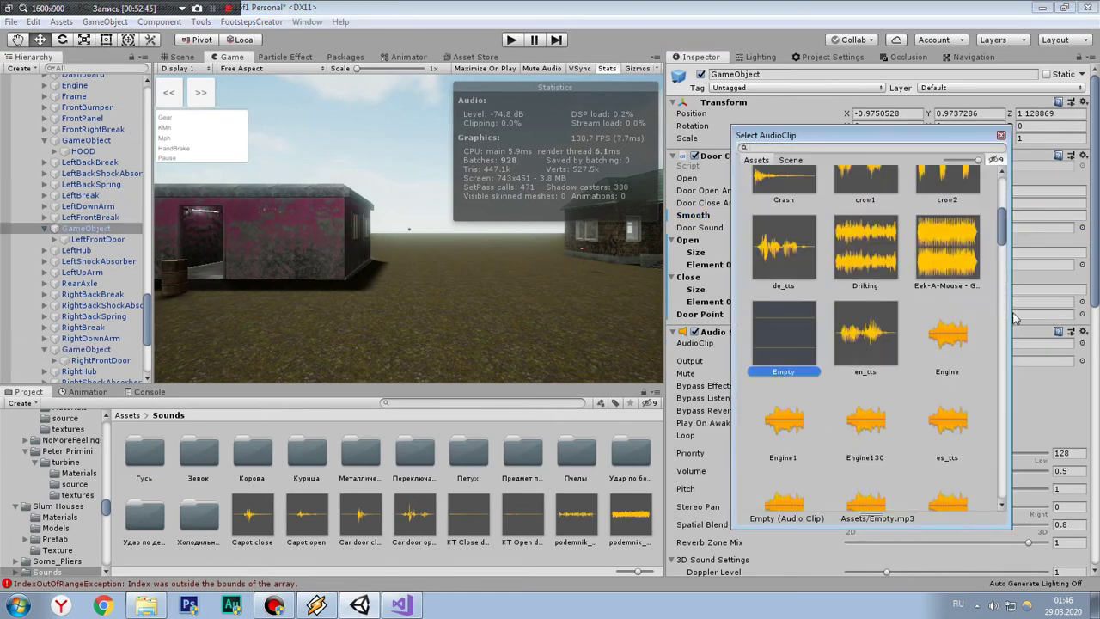
scroll(797, 195, up, 5)
scroll(798, 195, up, 5)
click(784, 223)
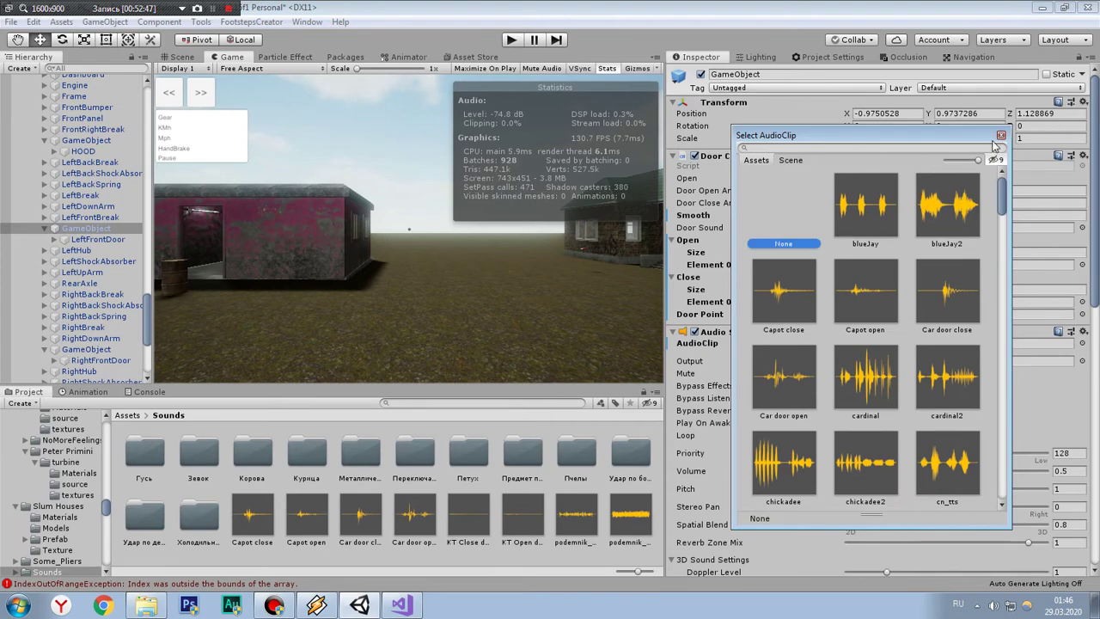
click(1001, 135)
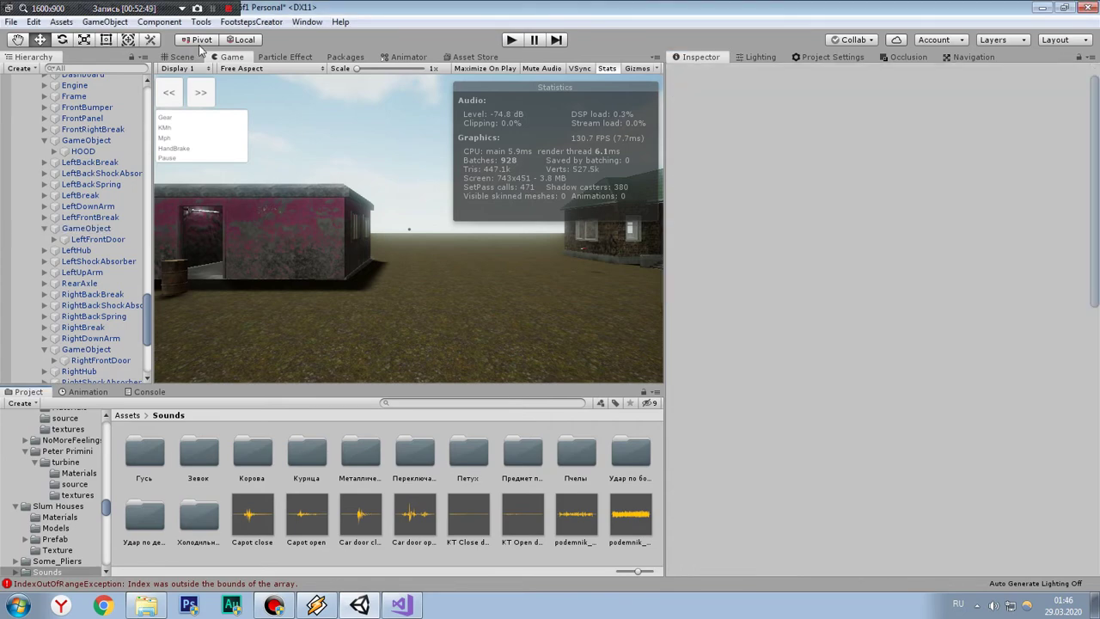
Step: Switch to the Scene view and fly the camera to face the green-roofed house
click(182, 57)
mouse_move(295, 253)
right_down()
mouse_move(375, 227)
mouse_move(411, 232)
mouse_move(343, 250)
right_up()
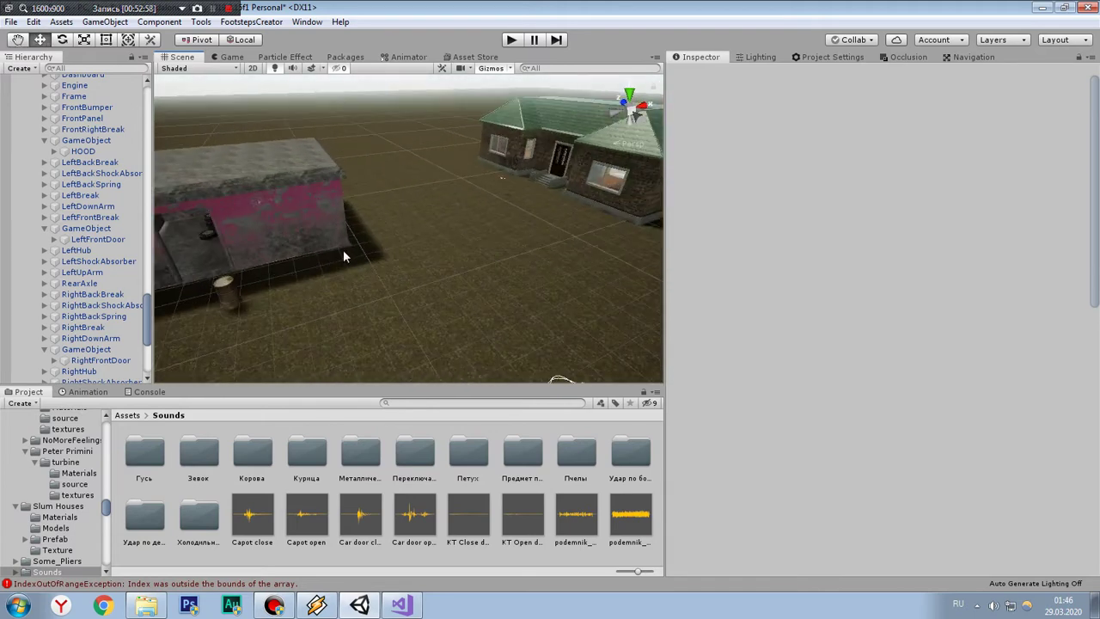
mouse_move(361, 245)
right_down()
mouse_move(535, 151)
mouse_move(523, 163)
right_up()
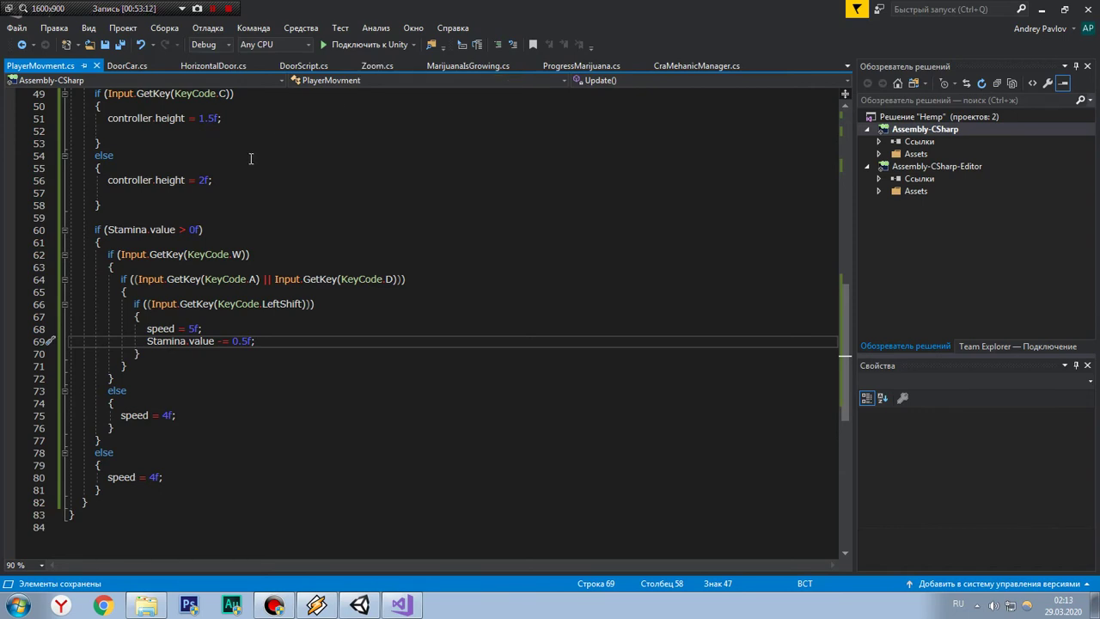
click(246, 129)
key(alt+shift)
click(241, 109)
click(239, 121)
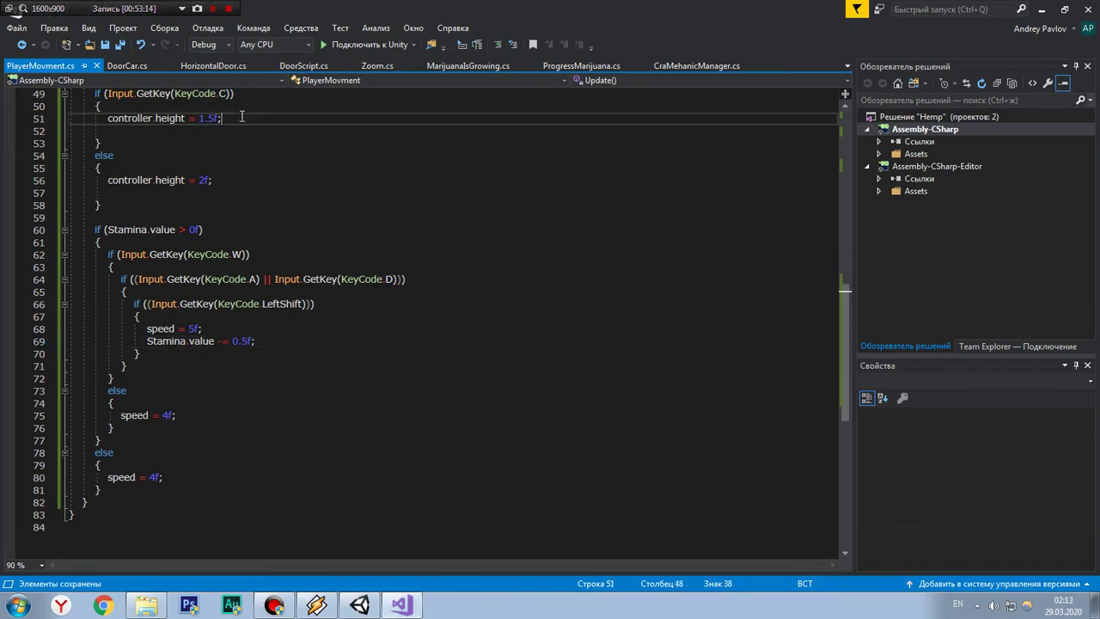
scroll(241, 119, up, 3)
drag(225, 290, 76, 206)
key(ctrl+c)
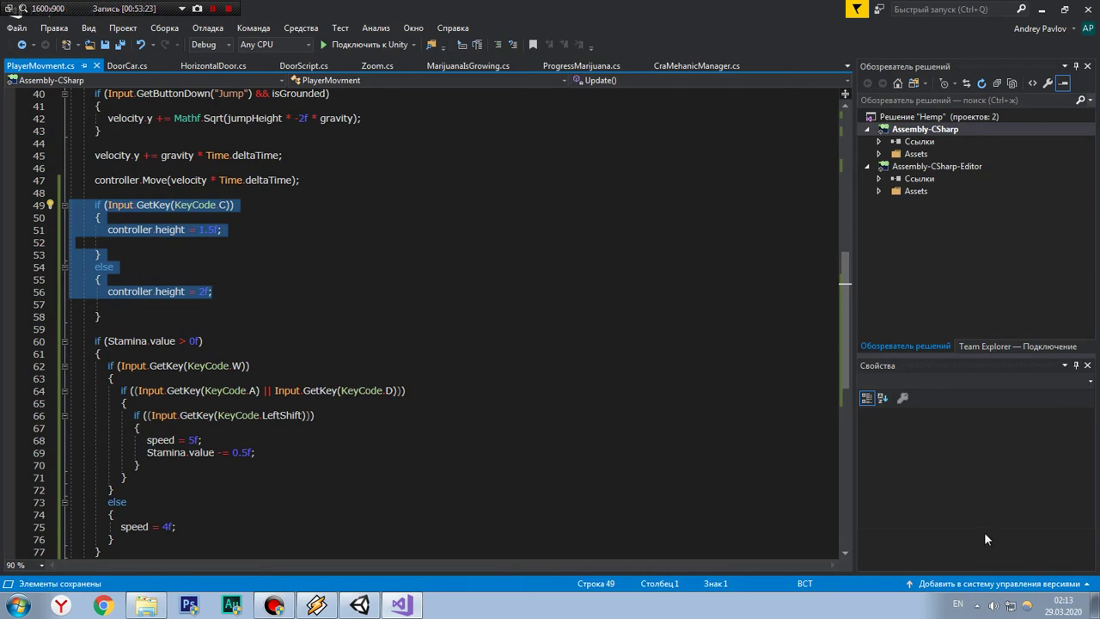
mouse_move(1072, 610)
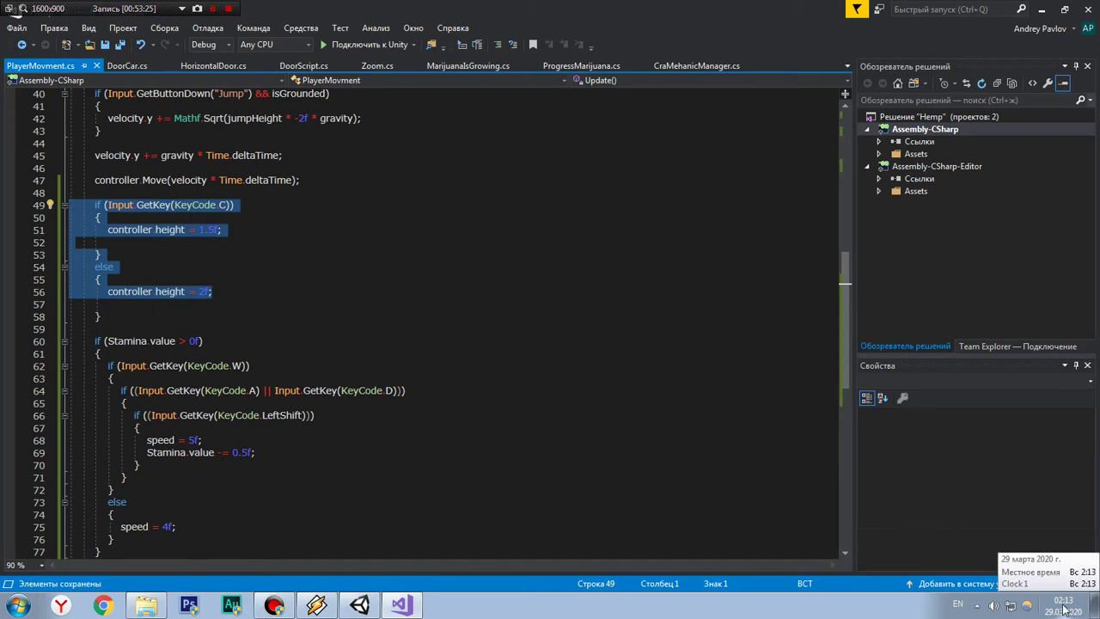
click(244, 233)
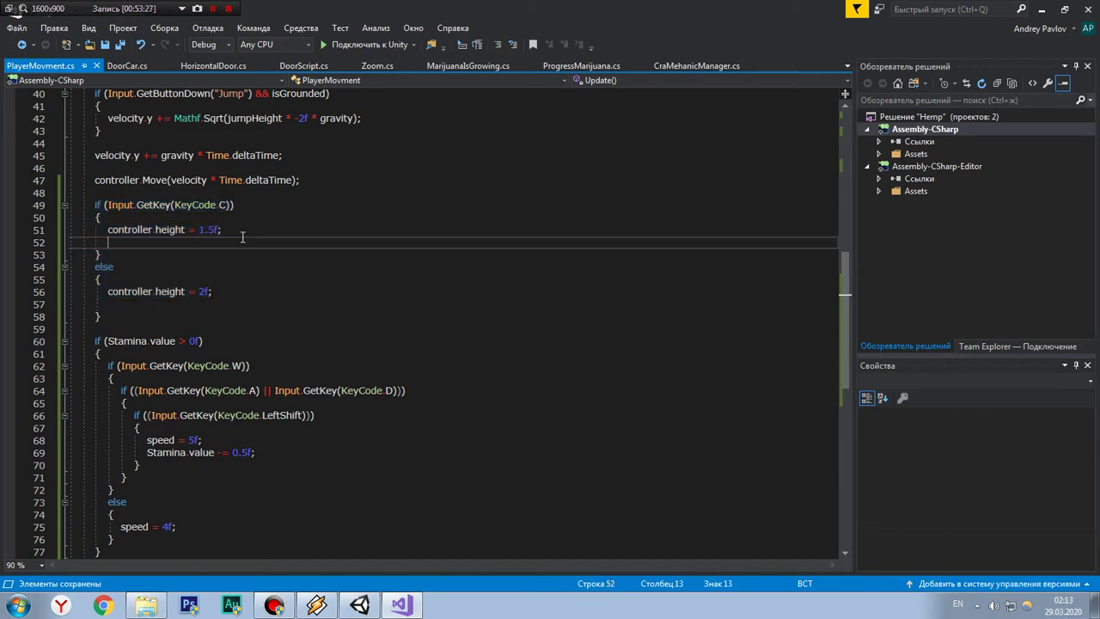
click(126, 241)
click(104, 230)
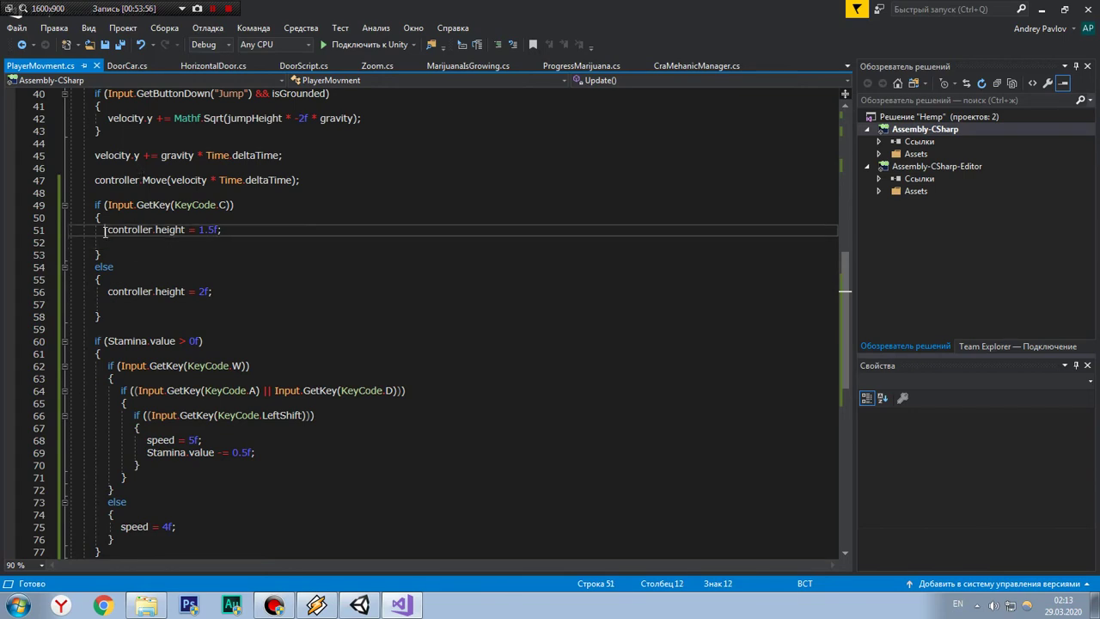
mouse_move(104, 230)
mouse_down()
mouse_move(231, 230)
mouse_move(105, 205)
mouse_up()
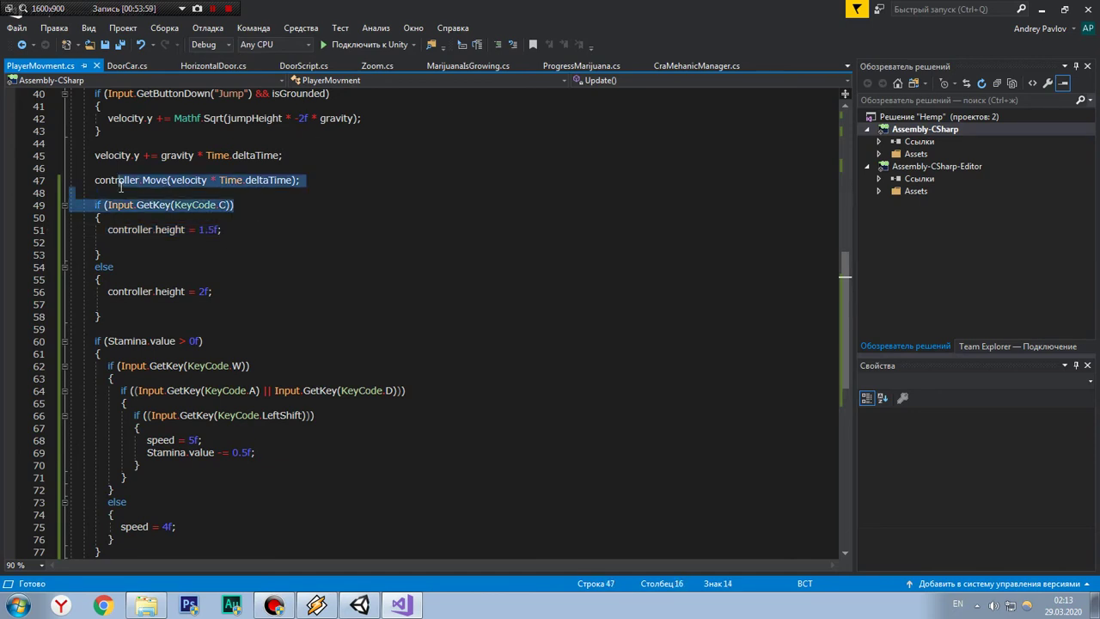
click(222, 232)
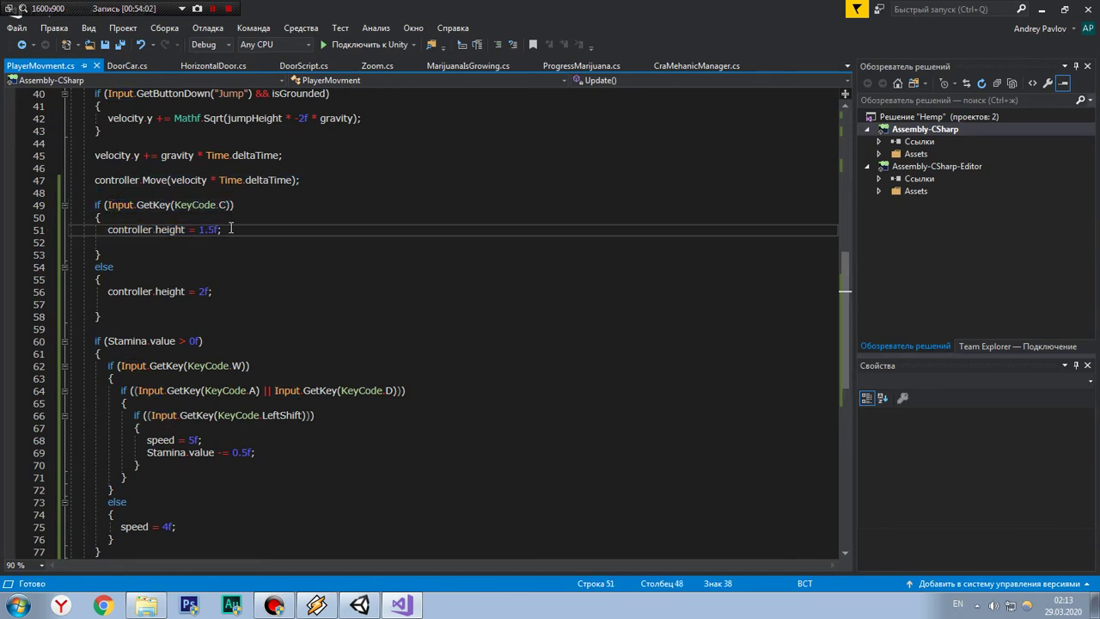
drag(222, 231, 197, 230)
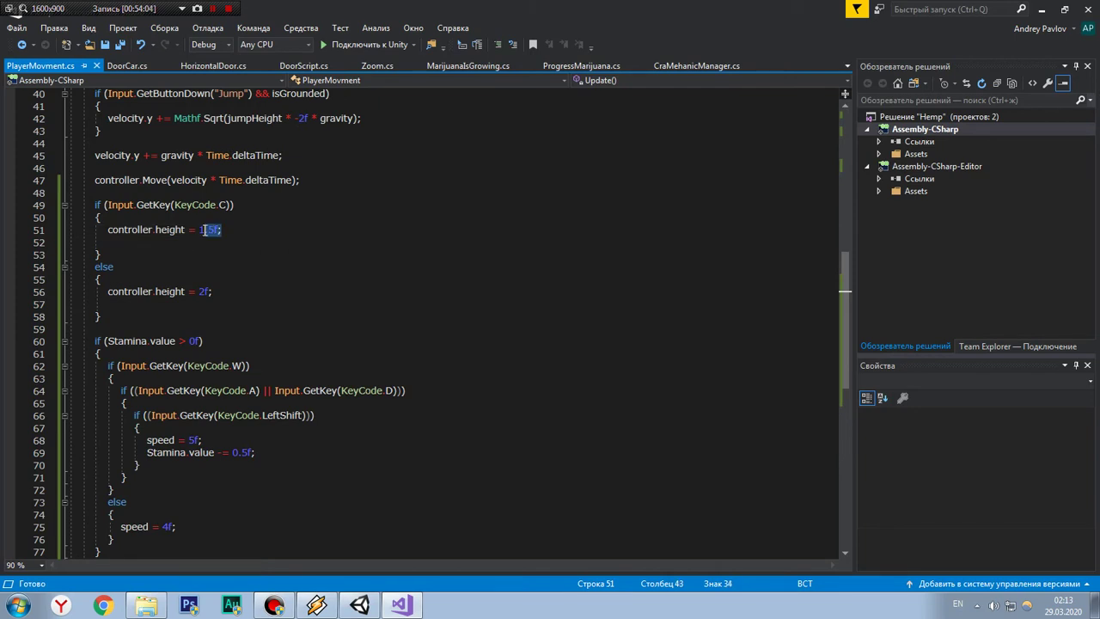
click(226, 292)
drag(215, 292, 196, 292)
key(ctrl+v)
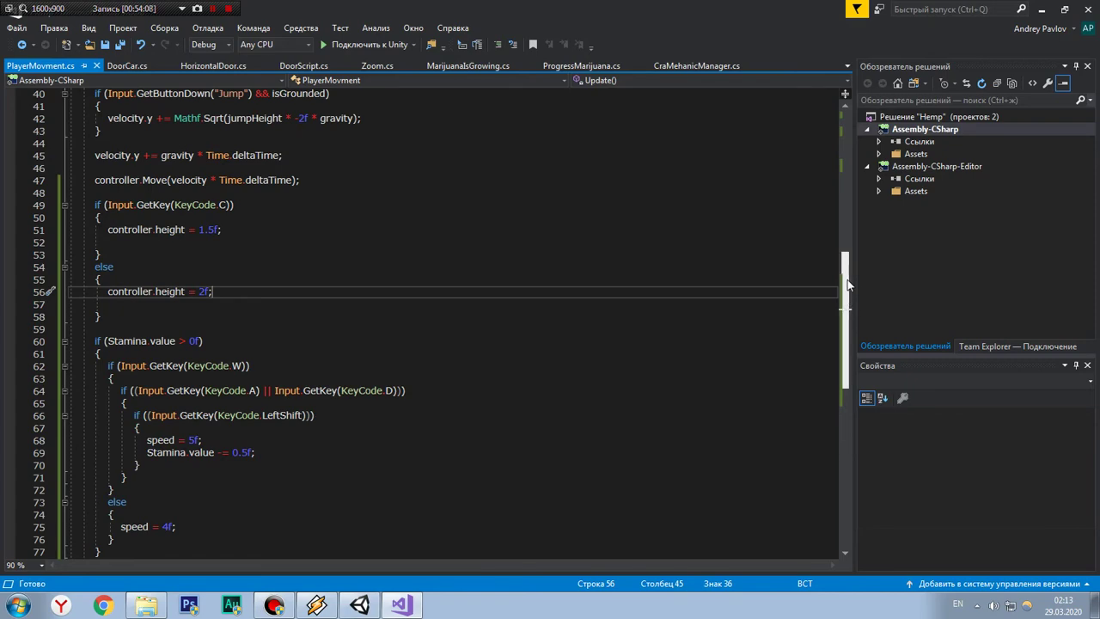
mouse_move(848, 295)
mouse_down()
mouse_move(855, 110)
mouse_move(826, 318)
mouse_move(821, 308)
mouse_up()
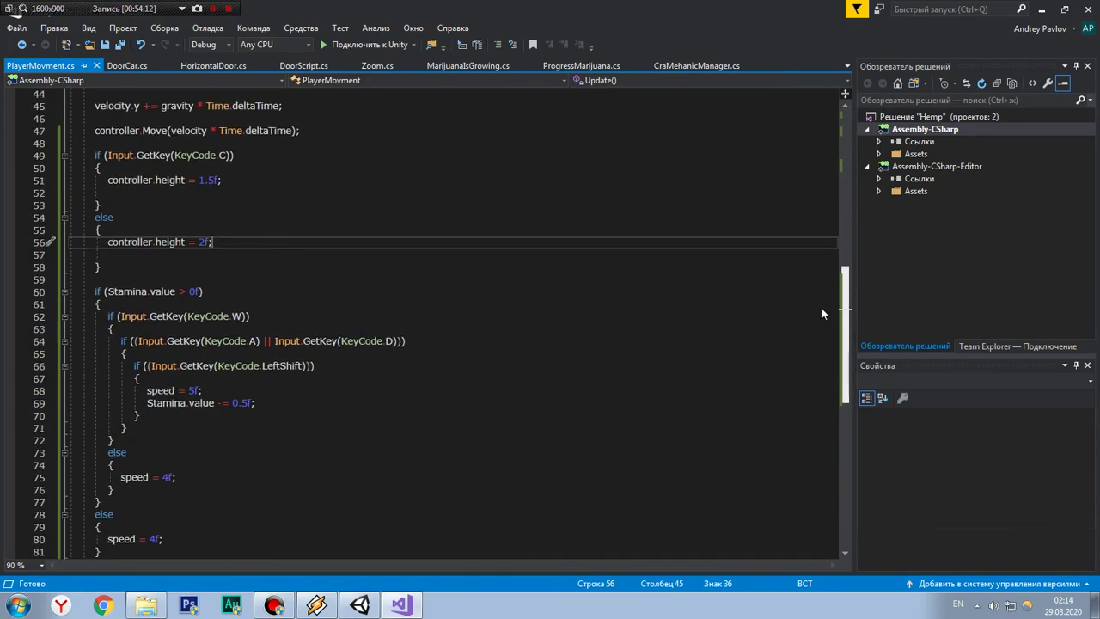
drag(823, 309, 831, 308)
click(265, 317)
scroll(168, 298, down, 3)
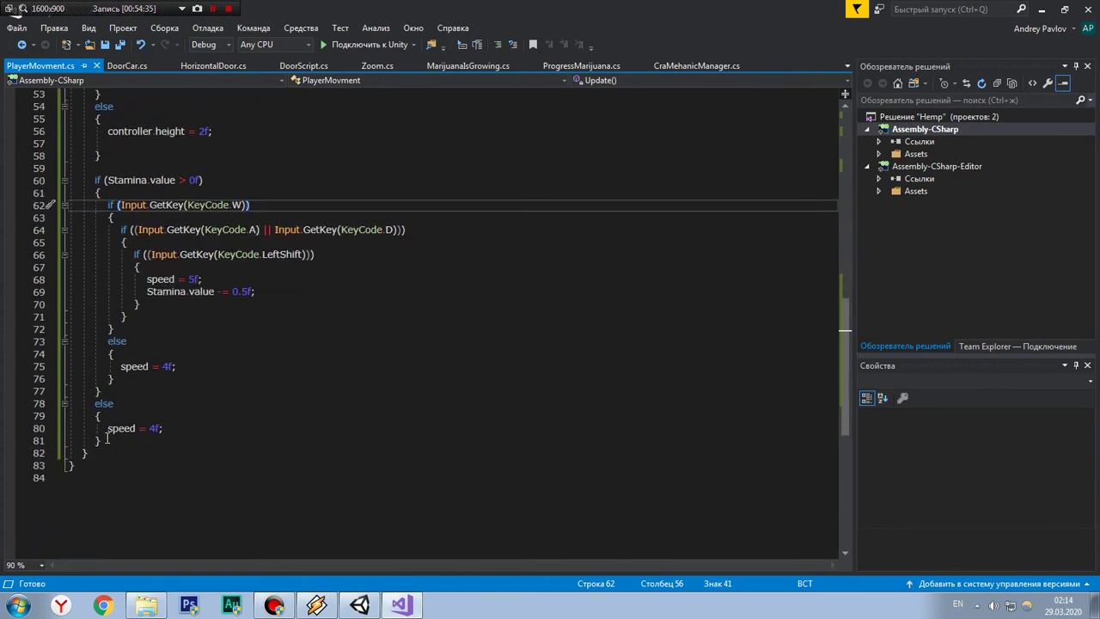
drag(101, 441, 74, 181)
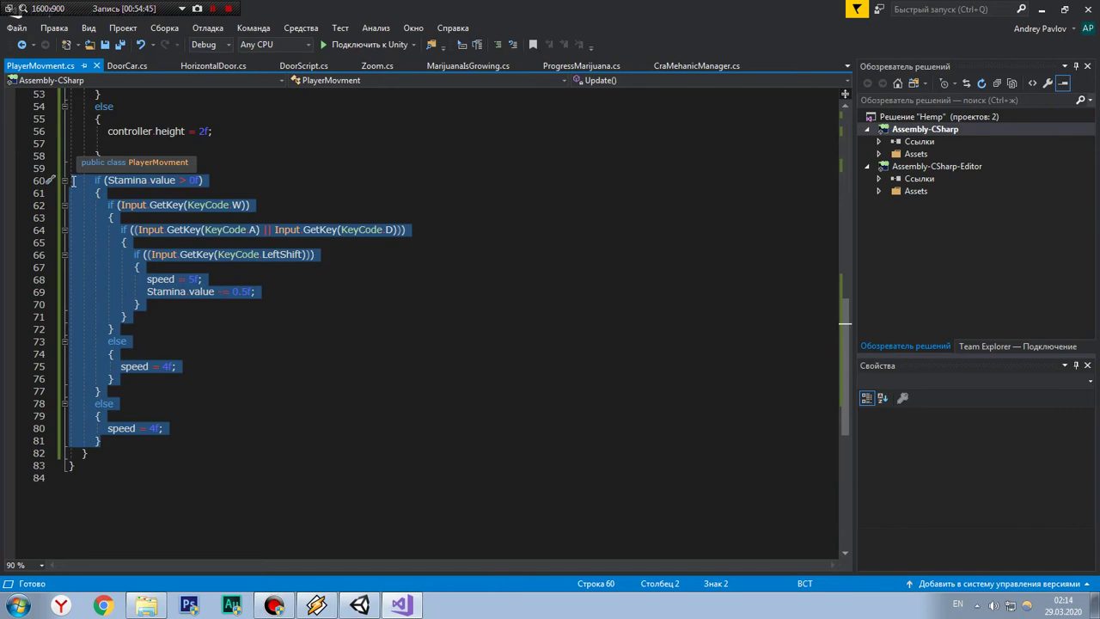
click(302, 279)
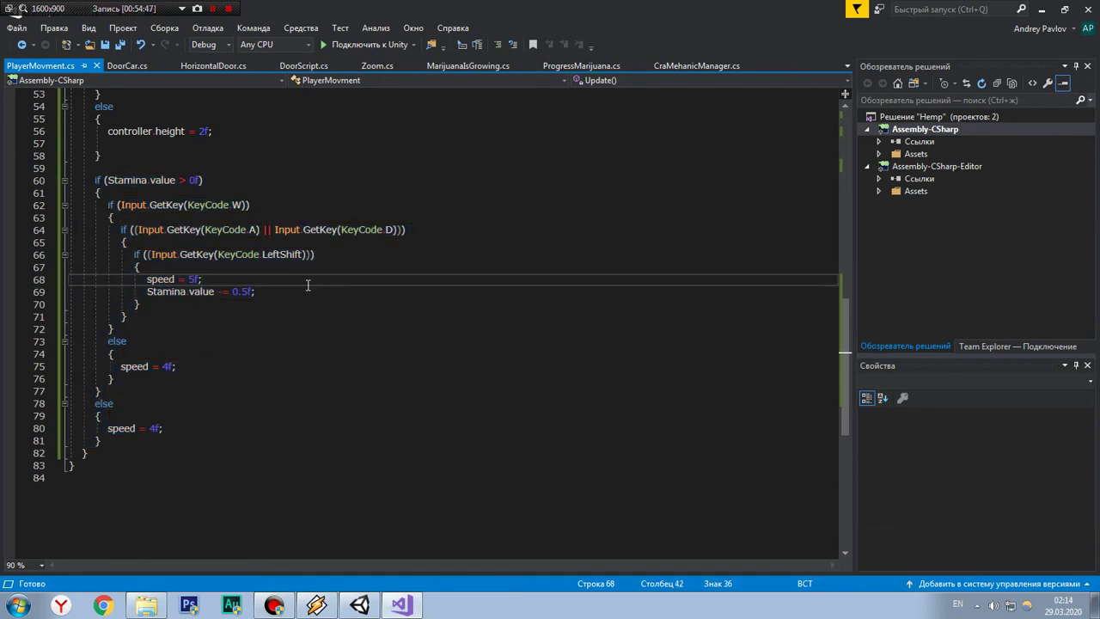
click(303, 288)
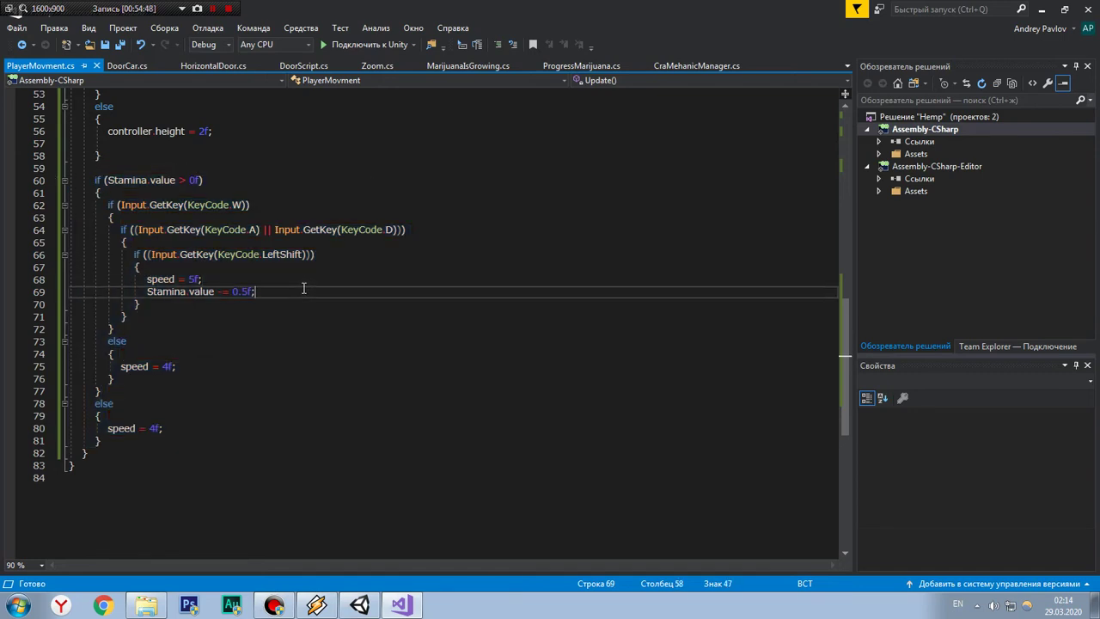
click(154, 304)
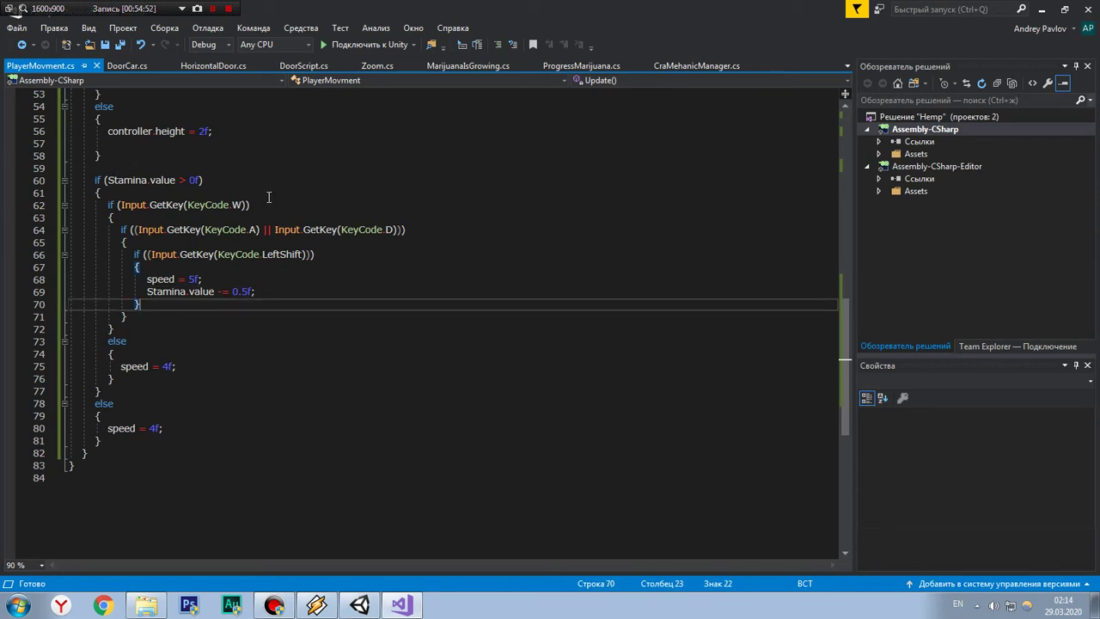
click(218, 179)
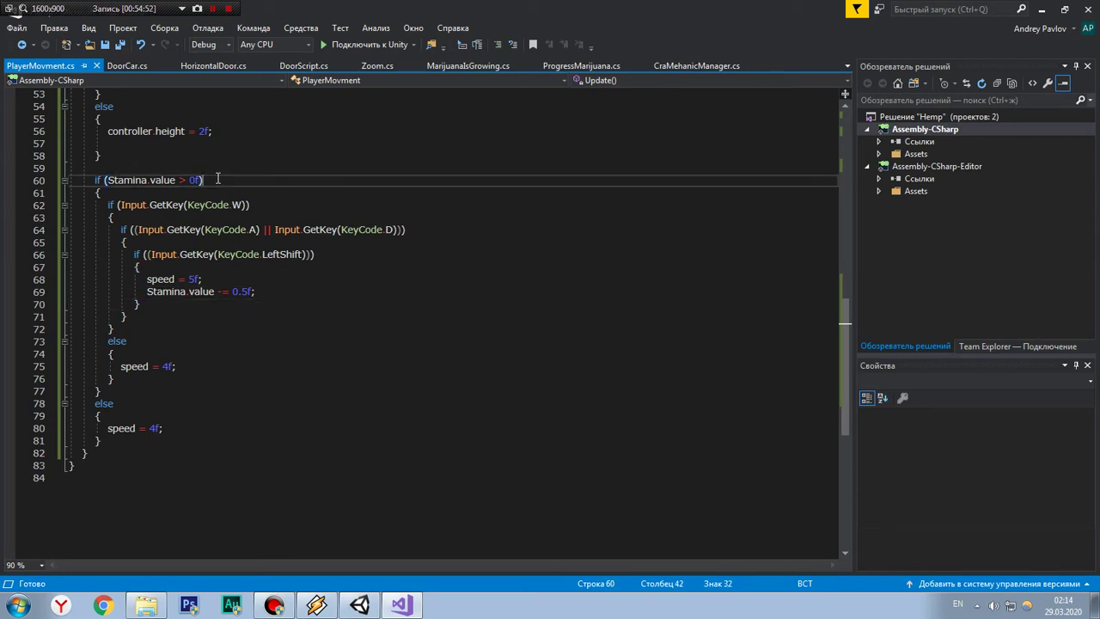
click(128, 179)
drag(176, 180, 144, 174)
click(144, 175)
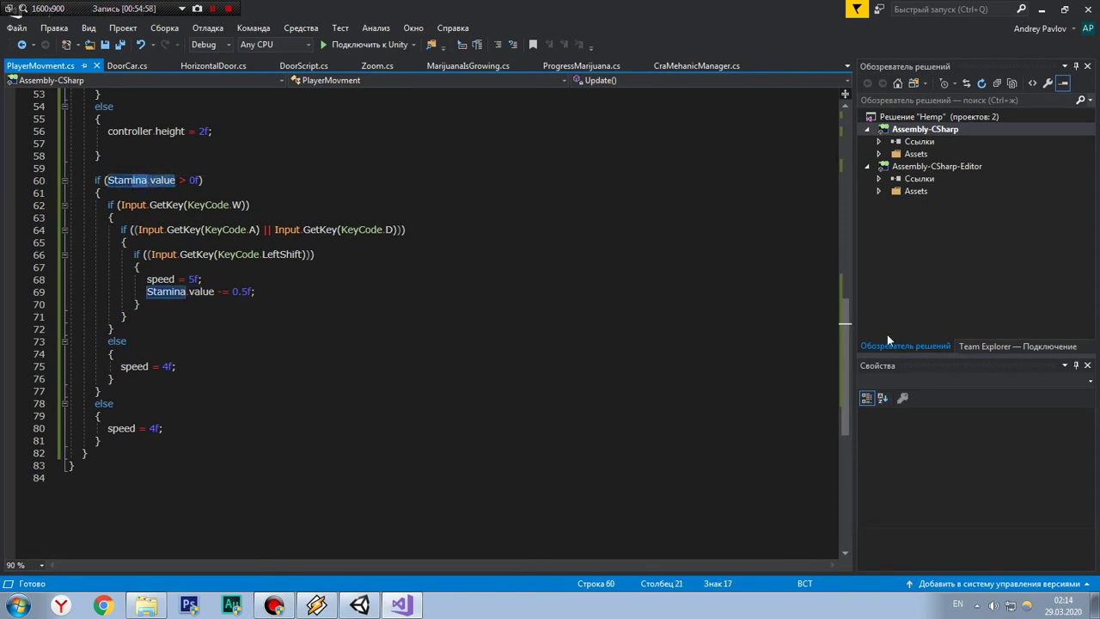
drag(845, 361, 858, 111)
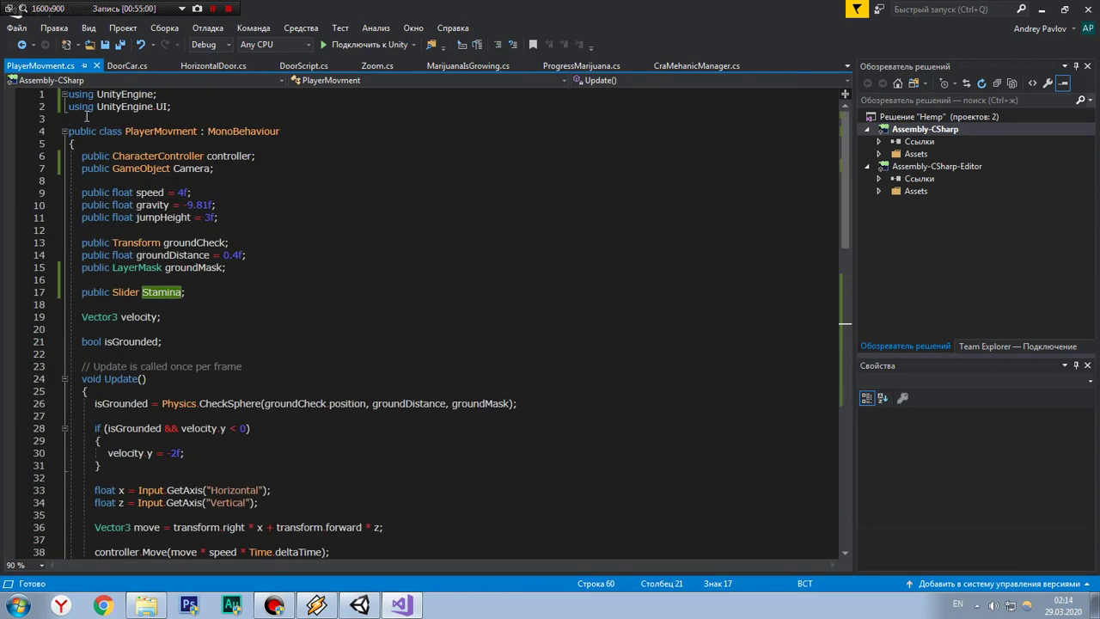
click(153, 106)
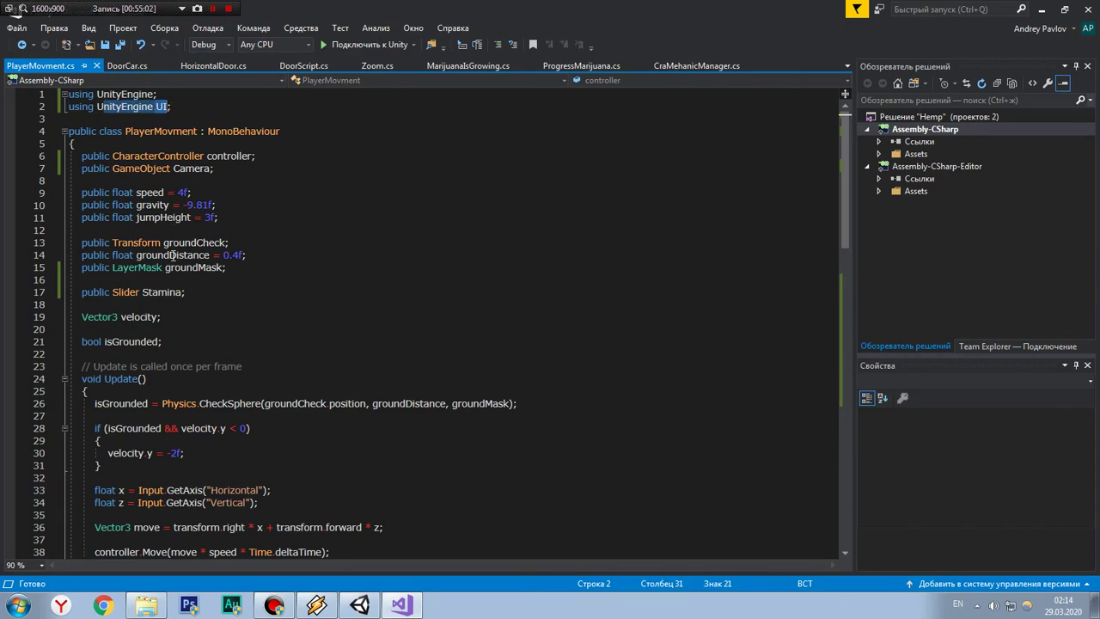
click(198, 268)
drag(184, 292, 96, 279)
click(143, 292)
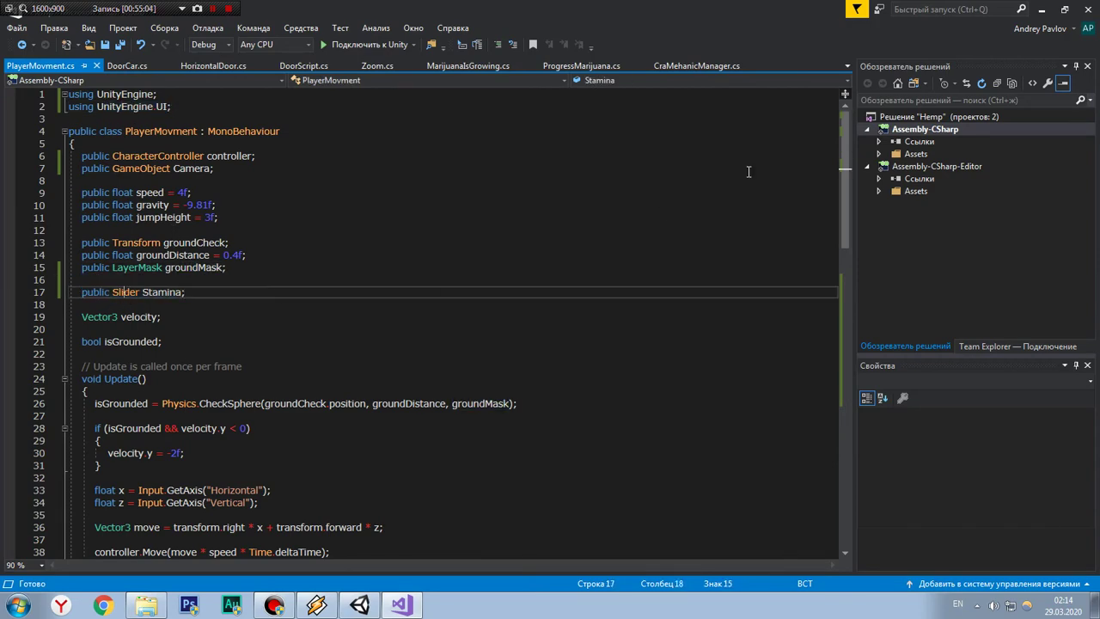
drag(846, 237, 811, 408)
scroll(814, 410, down, 12)
scroll(815, 309, up, 11)
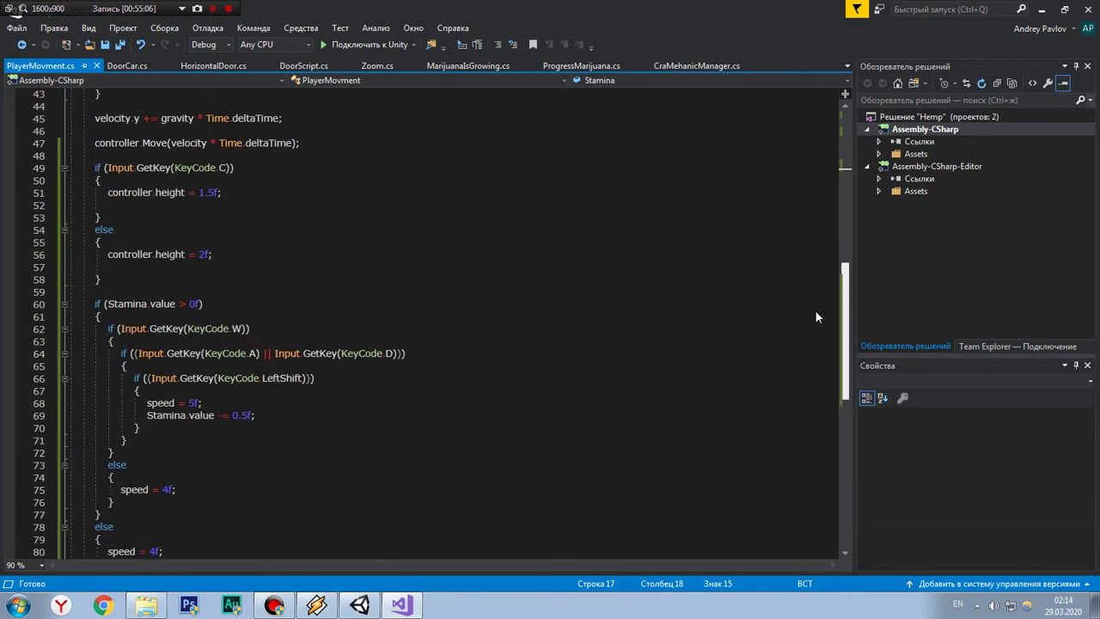
scroll(819, 339, down, 2)
click(236, 207)
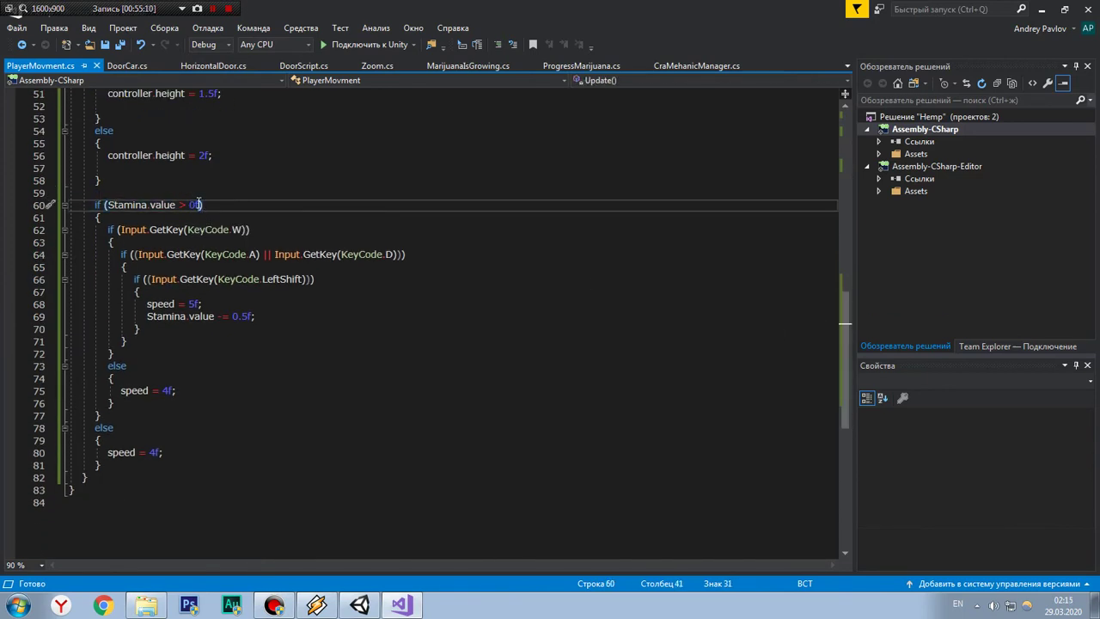
click(144, 205)
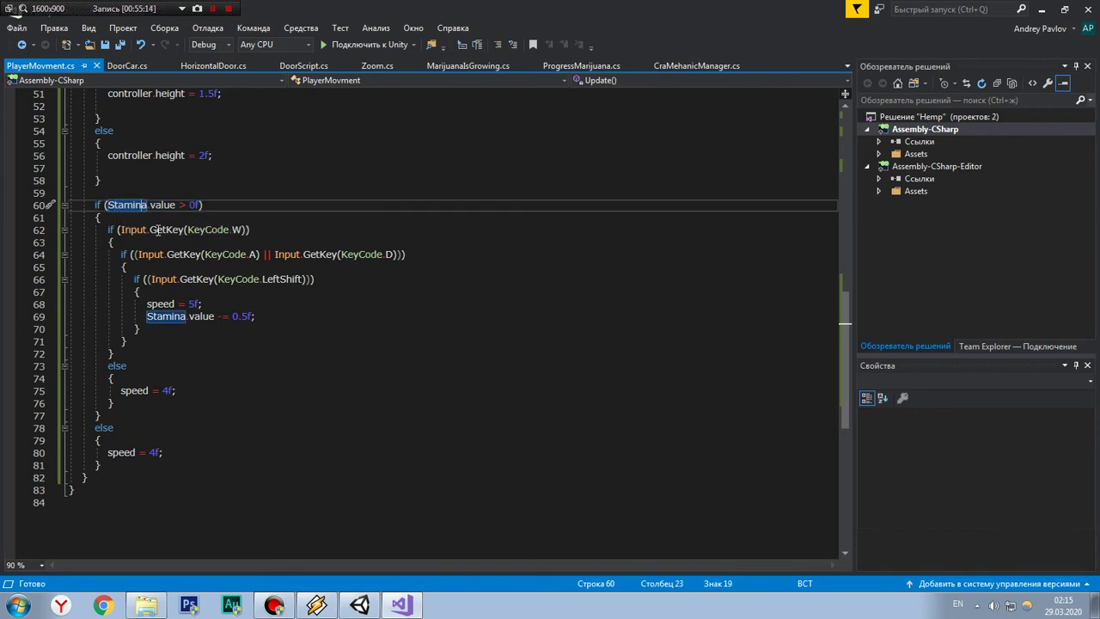
drag(71, 243, 140, 329)
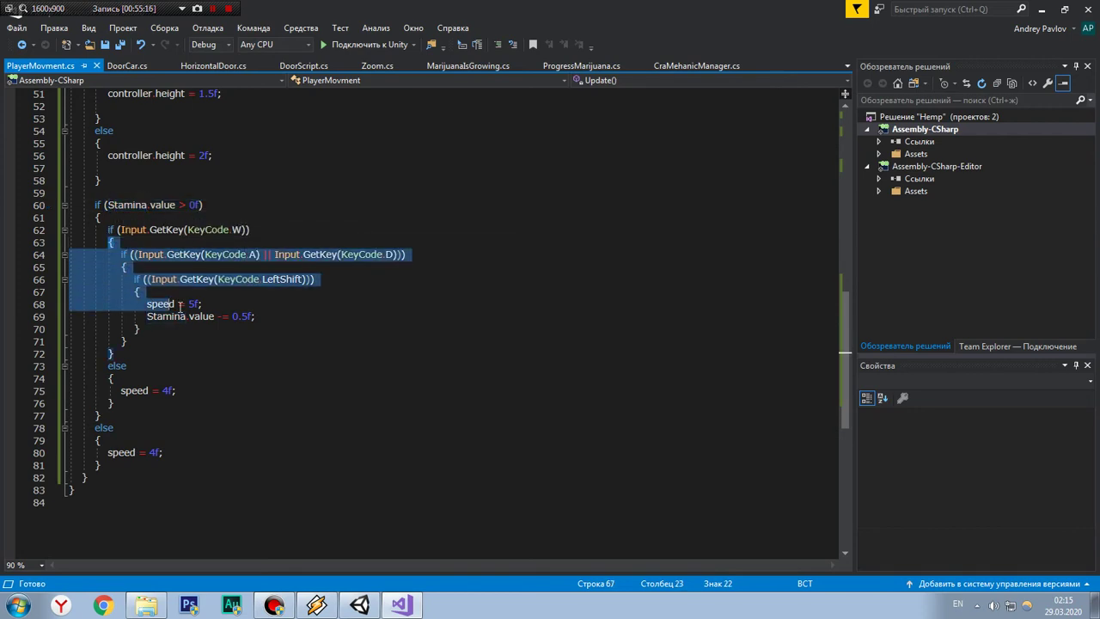
click(139, 267)
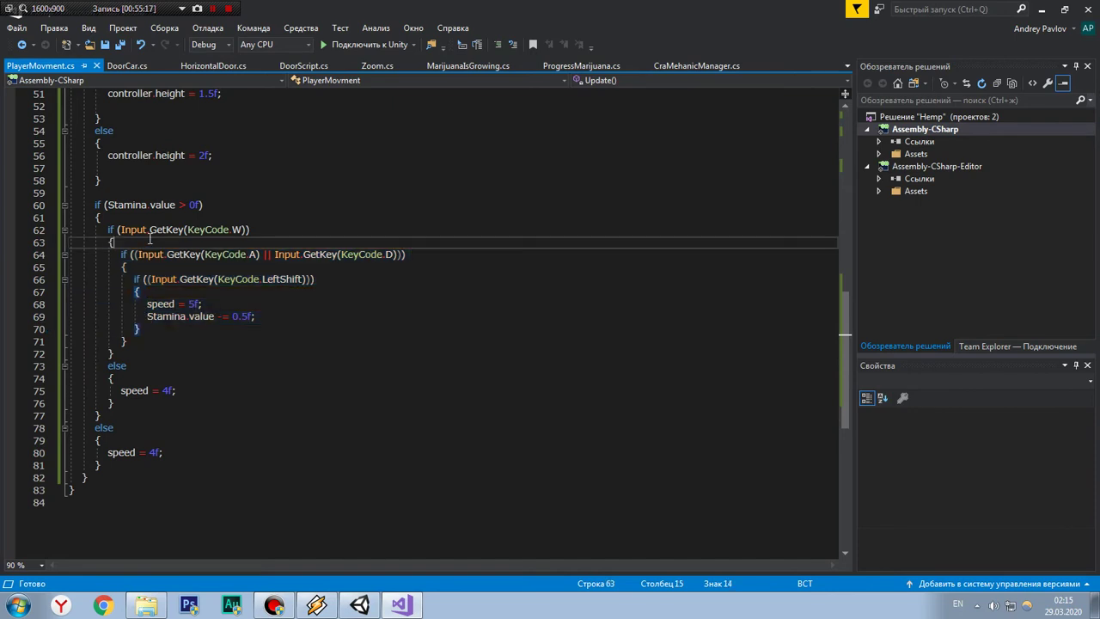
click(205, 206)
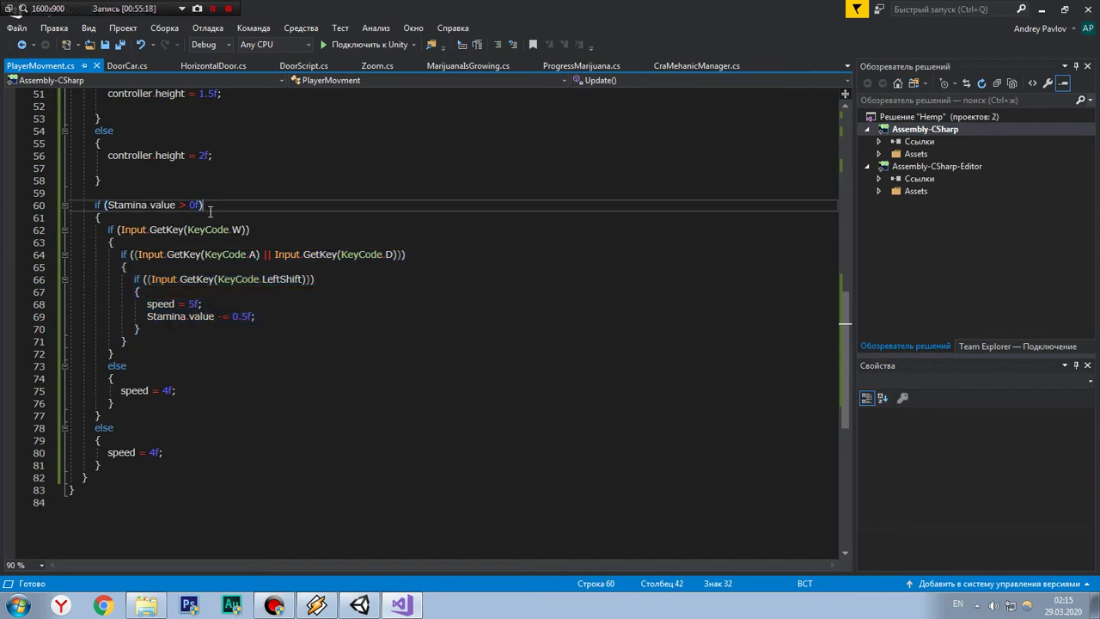
click(121, 230)
drag(118, 229, 251, 229)
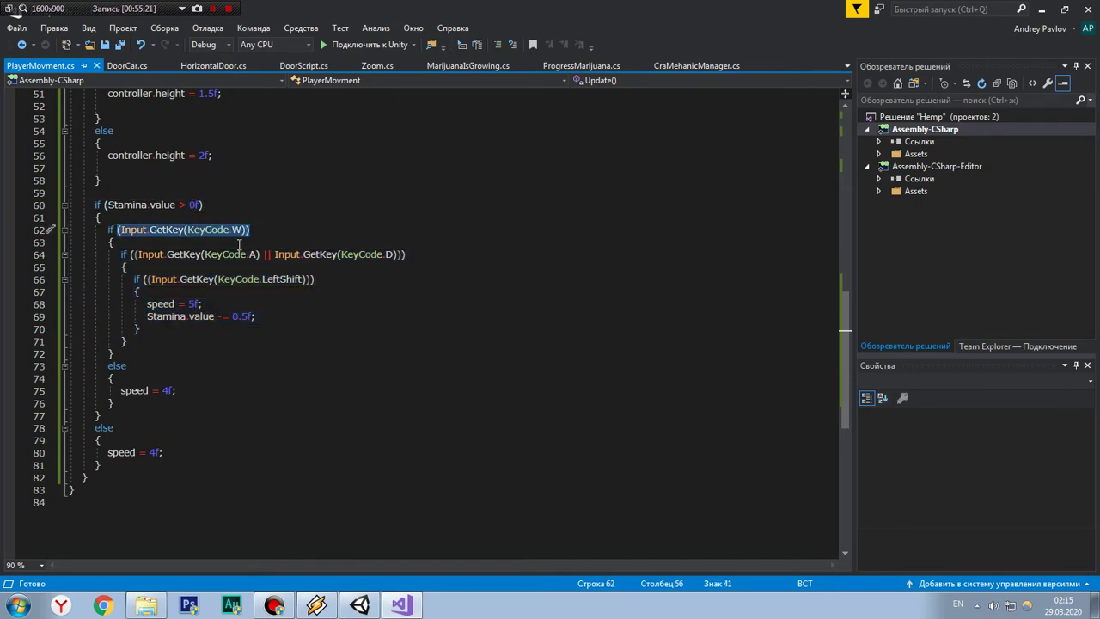
drag(121, 255, 256, 254)
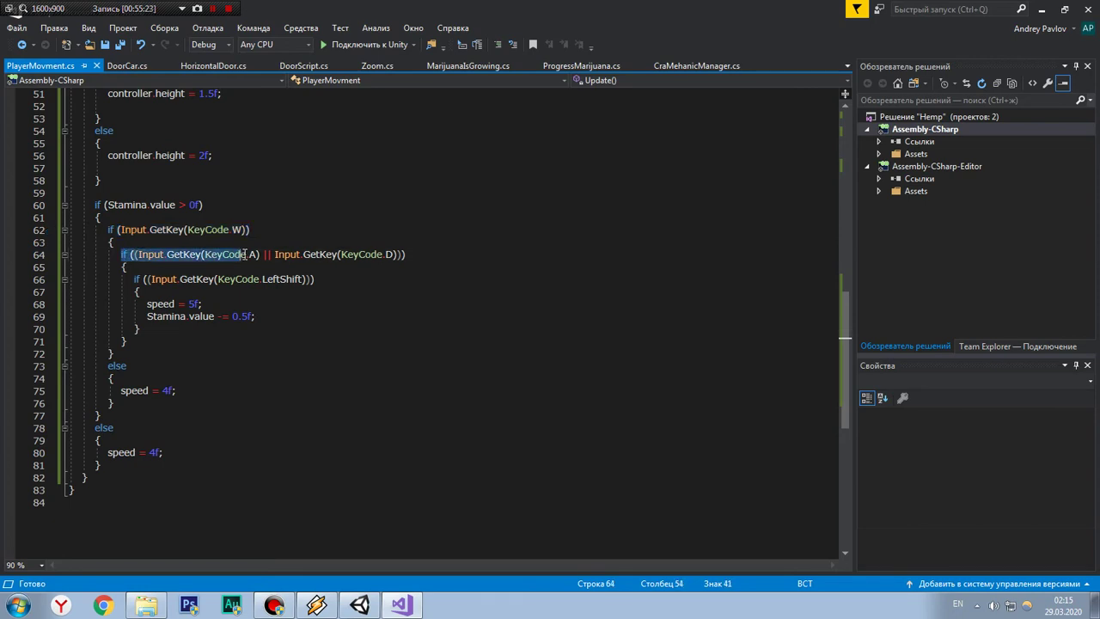
click(407, 255)
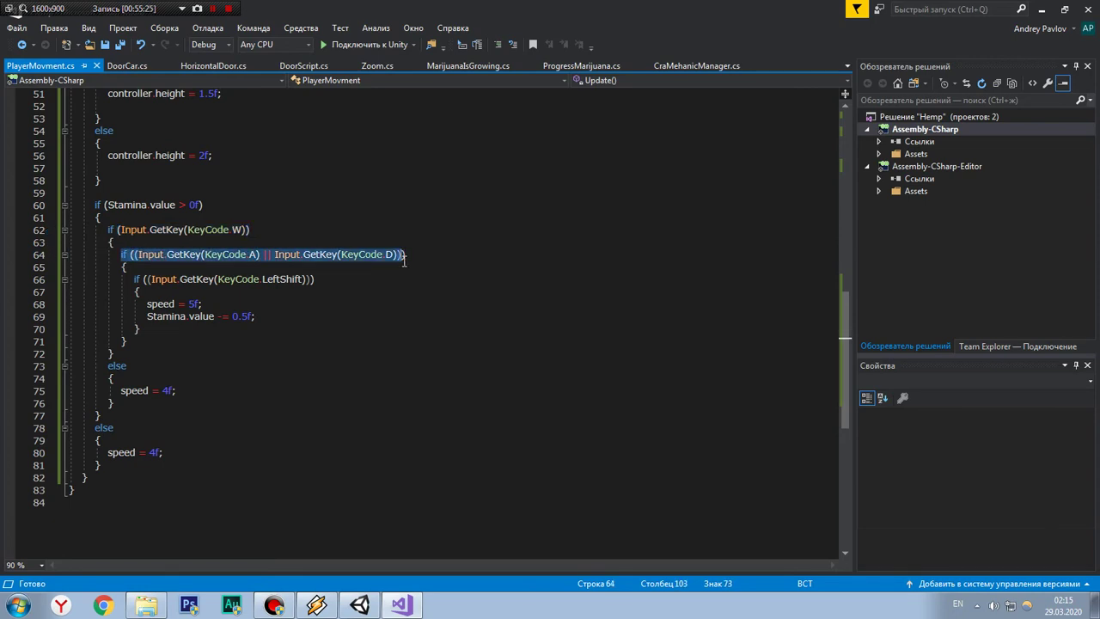
drag(112, 279, 312, 289)
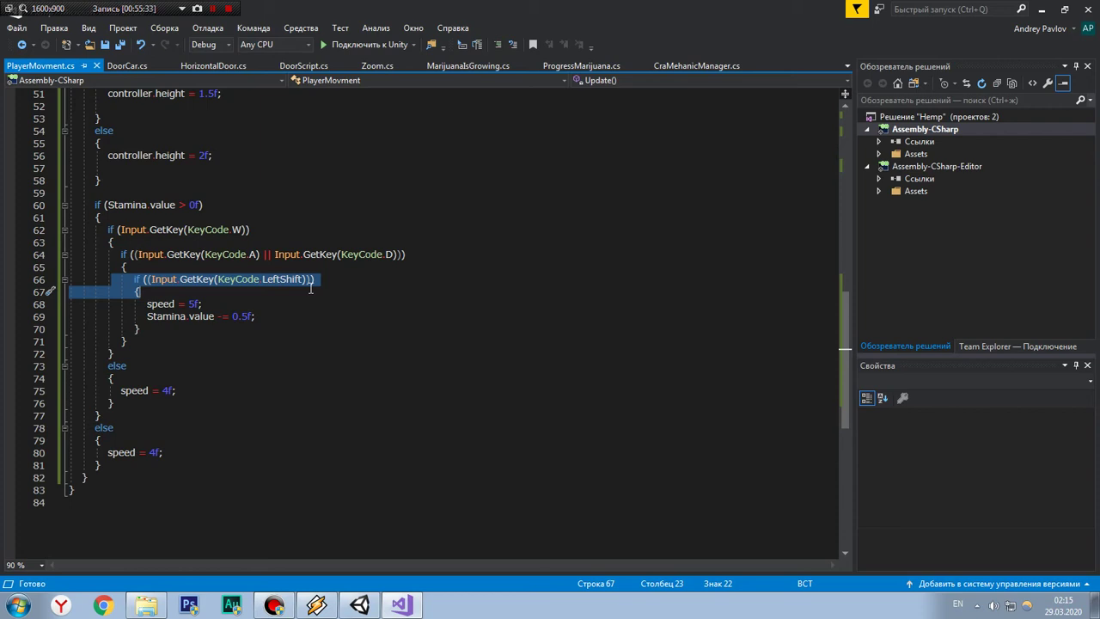
mouse_move(128, 267)
mouse_down()
mouse_move(4, 241)
mouse_move(4, 254)
mouse_up()
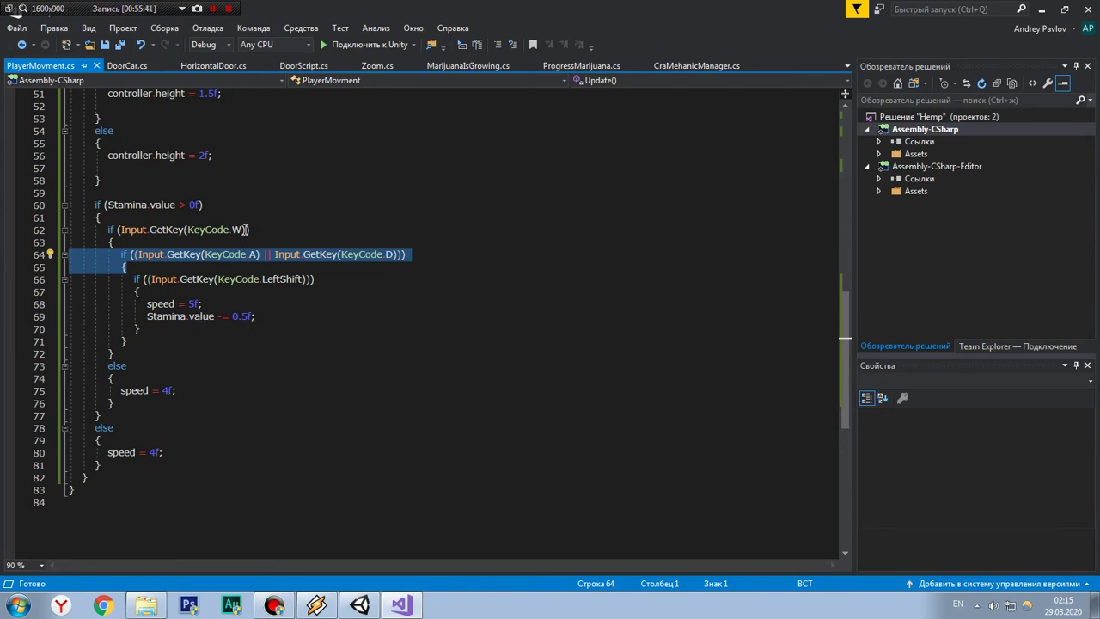
click(250, 230)
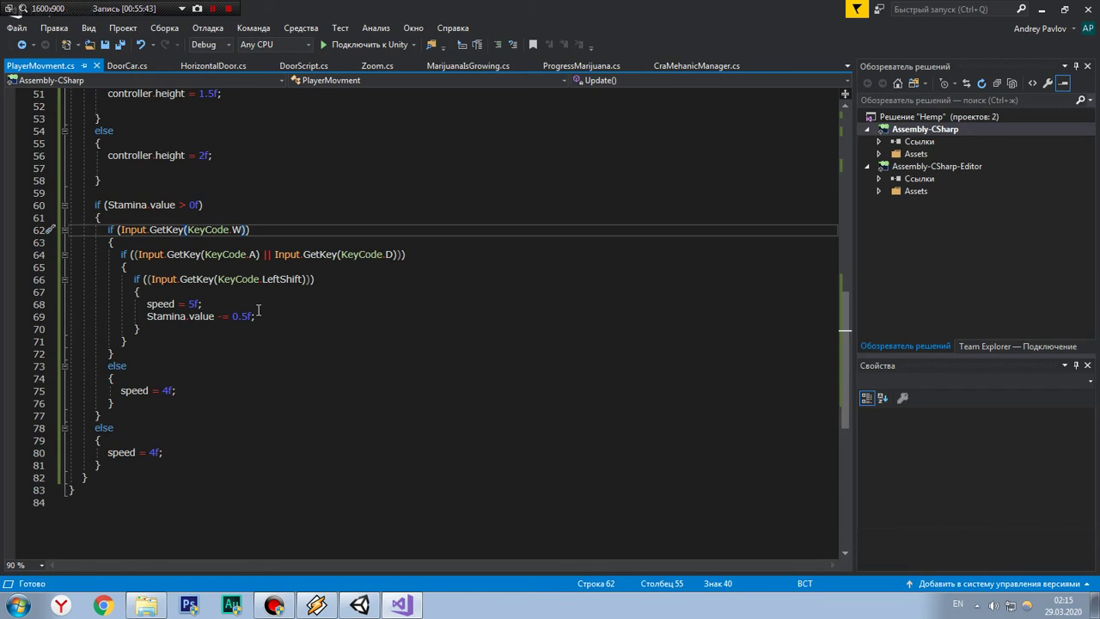
drag(134, 255, 403, 254)
key(ctrl+c)
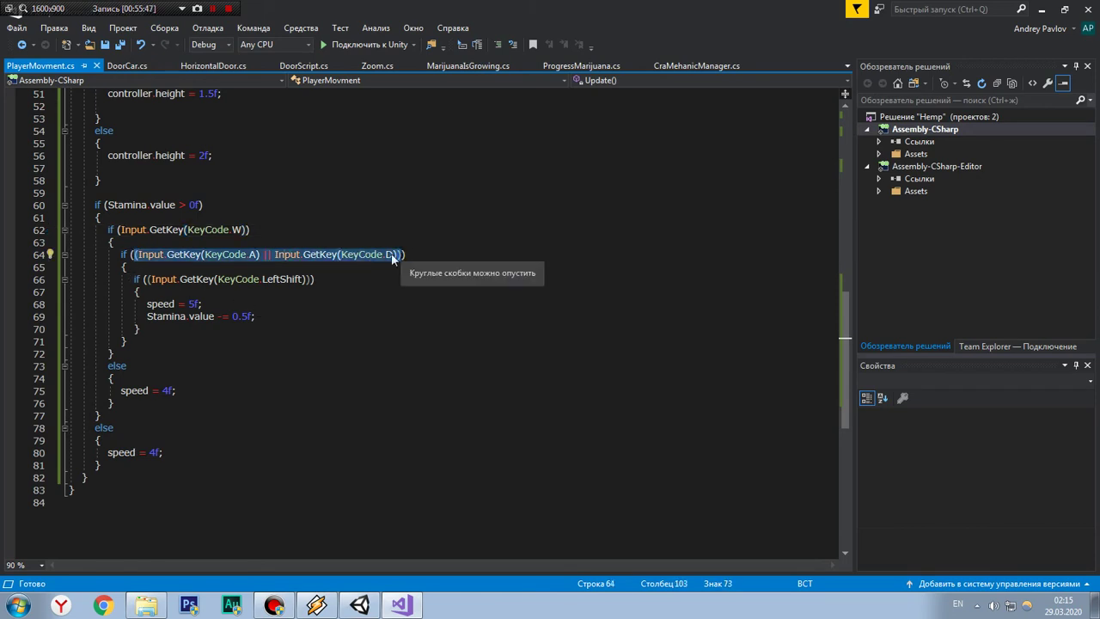
Step: Move the A || D condition into line 62's W check, joined with &&
key(Delete)
click(248, 230)
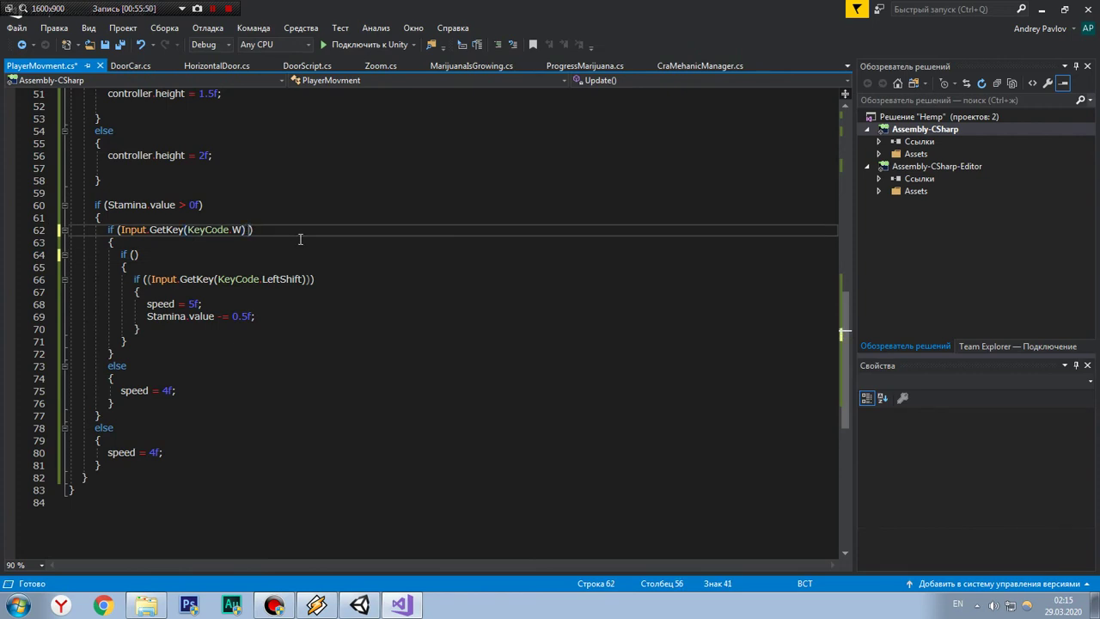
text(&&)
key(ctrl+v)
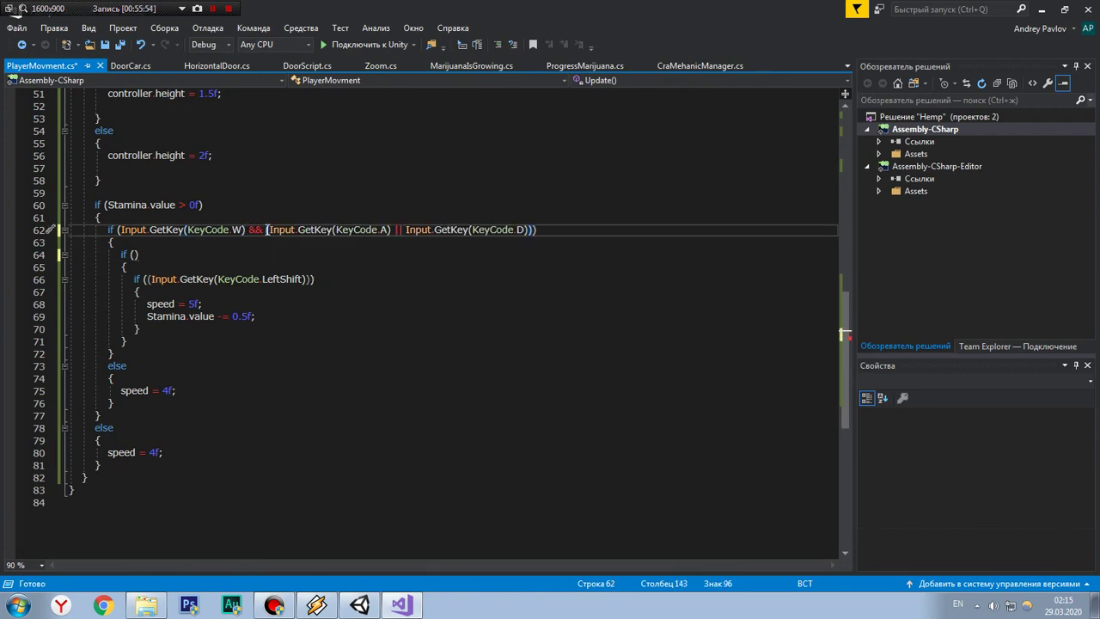
click(266, 229)
Step: Delete the empty if, its extra closing brace, and blank lines 64 and 70
click(388, 281)
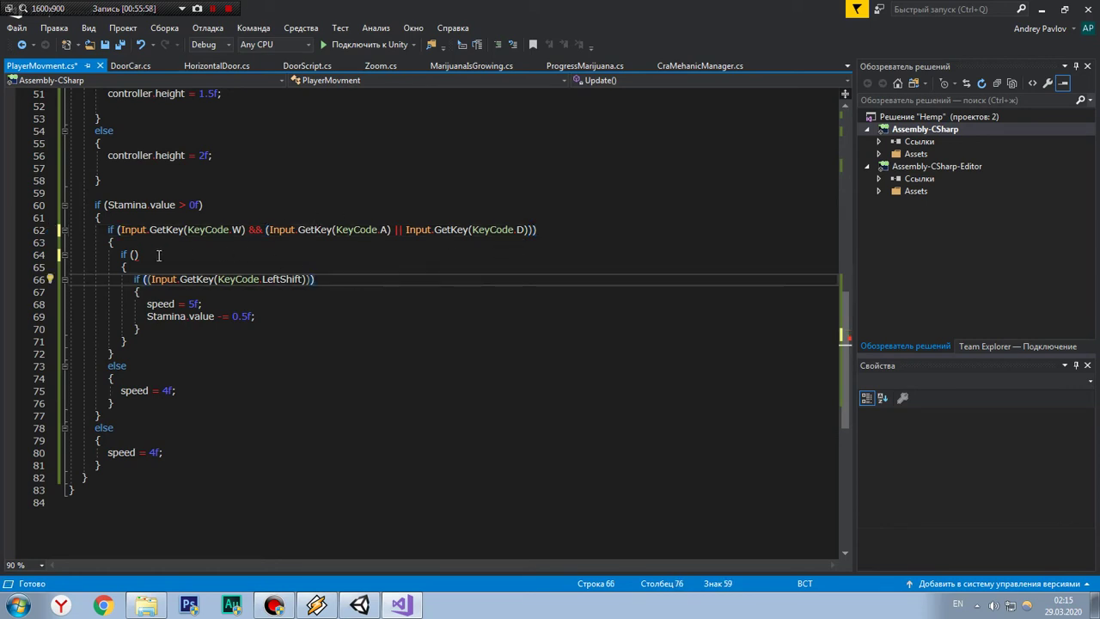
click(126, 268)
drag(126, 268, 4, 251)
key(Delete)
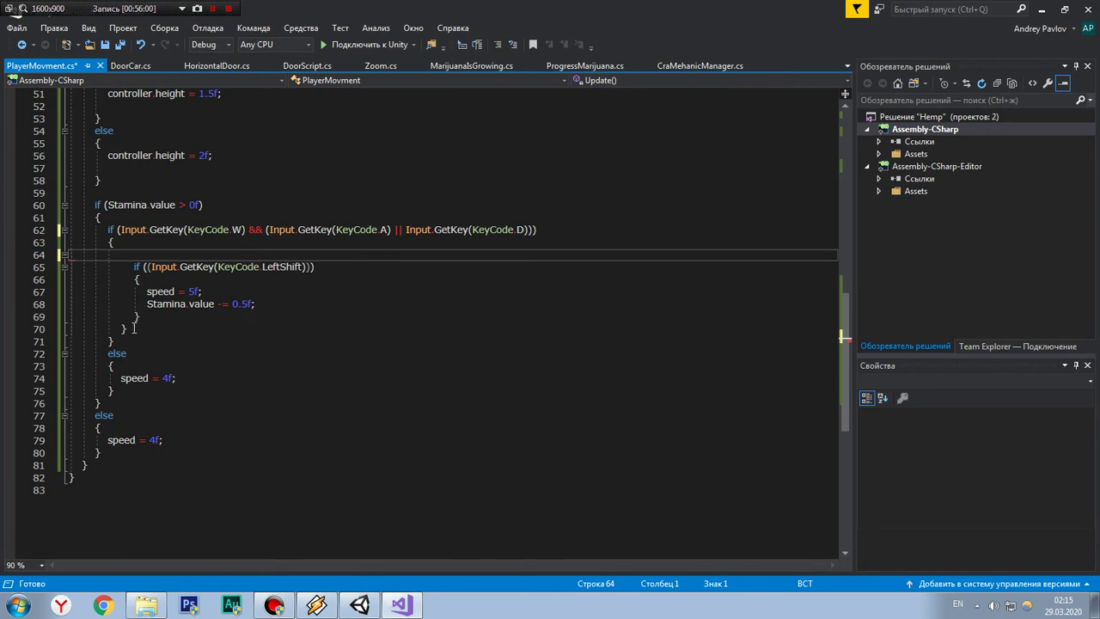
drag(129, 329, 10, 319)
key(Delete)
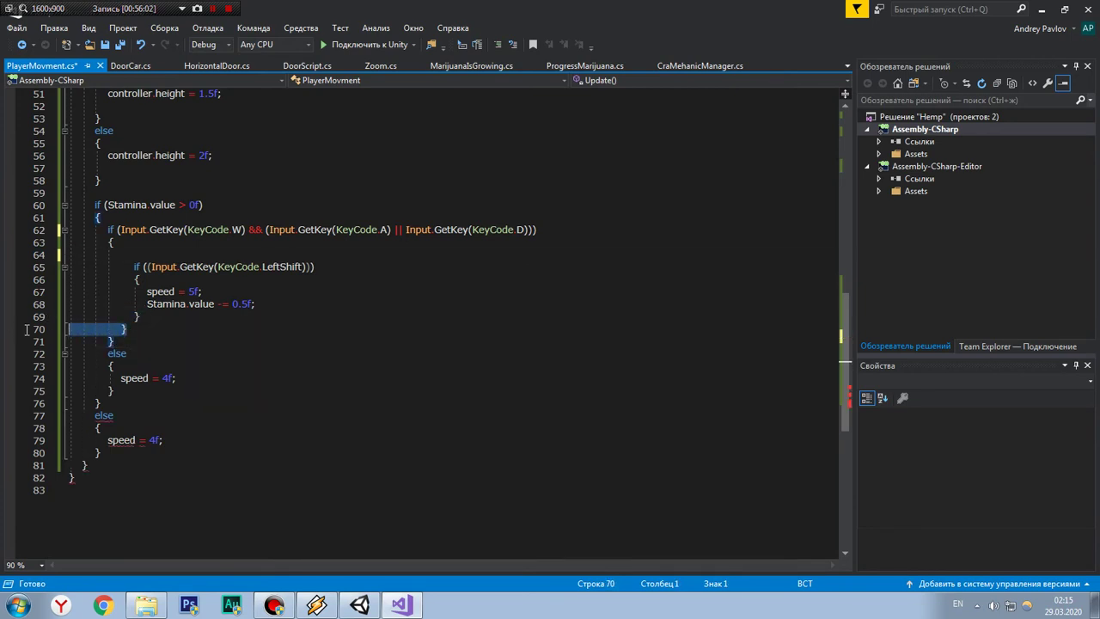
key(BackSpace)
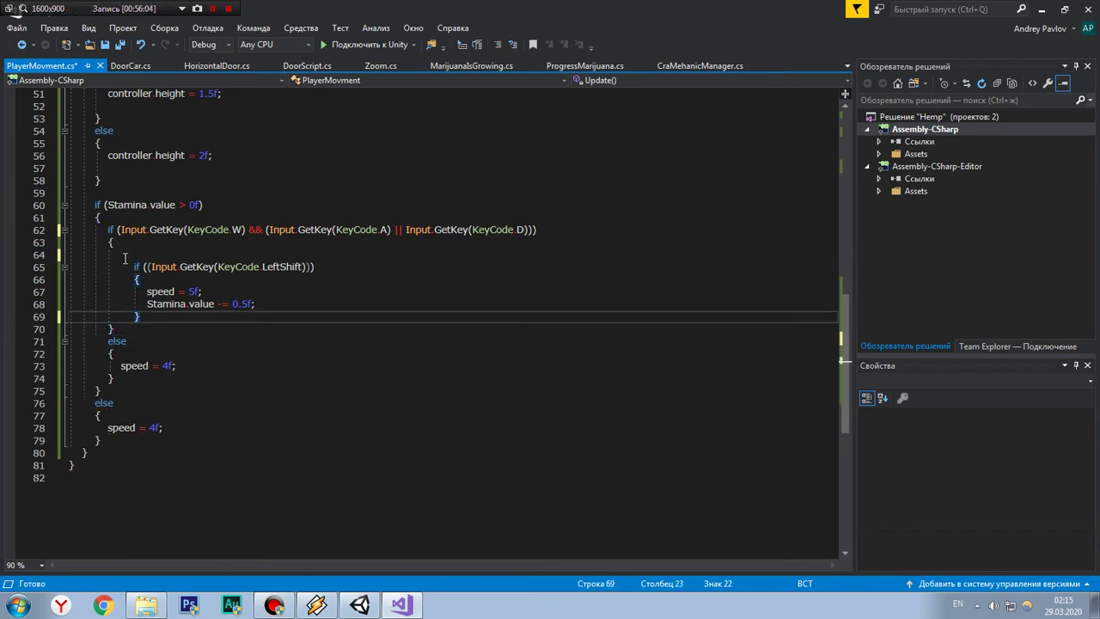
click(125, 256)
key(BackSpace)
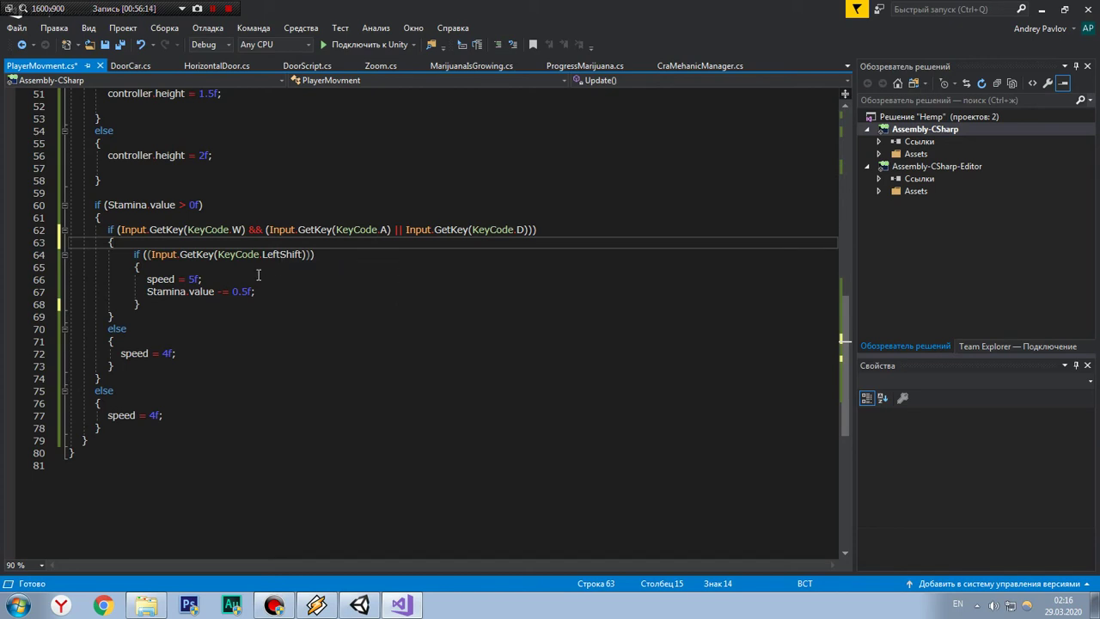
click(263, 277)
click(361, 230)
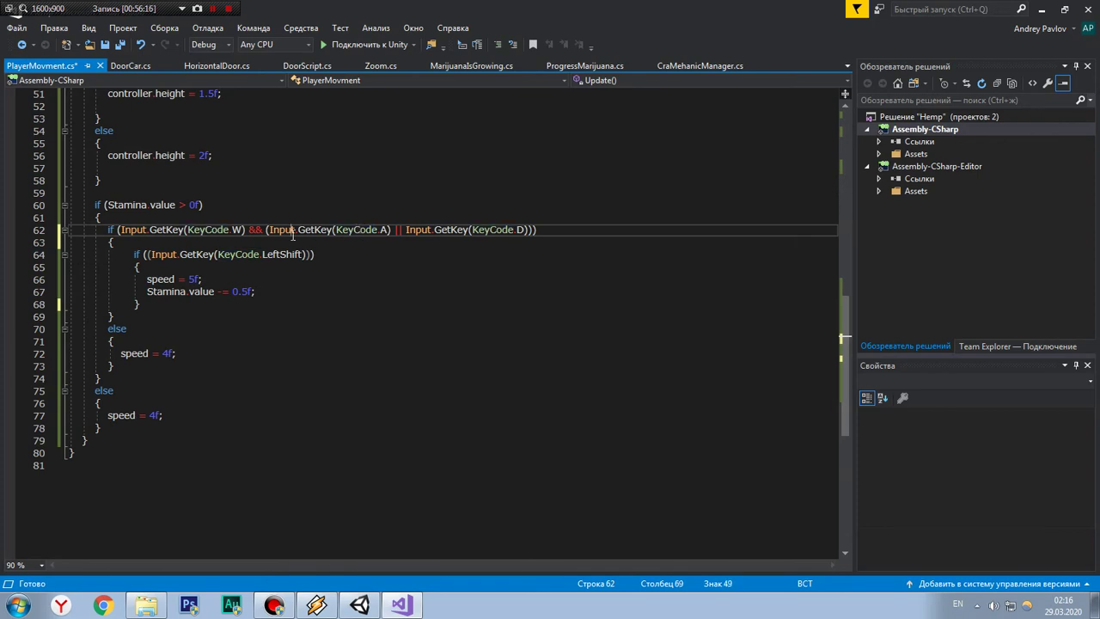
drag(144, 255, 313, 255)
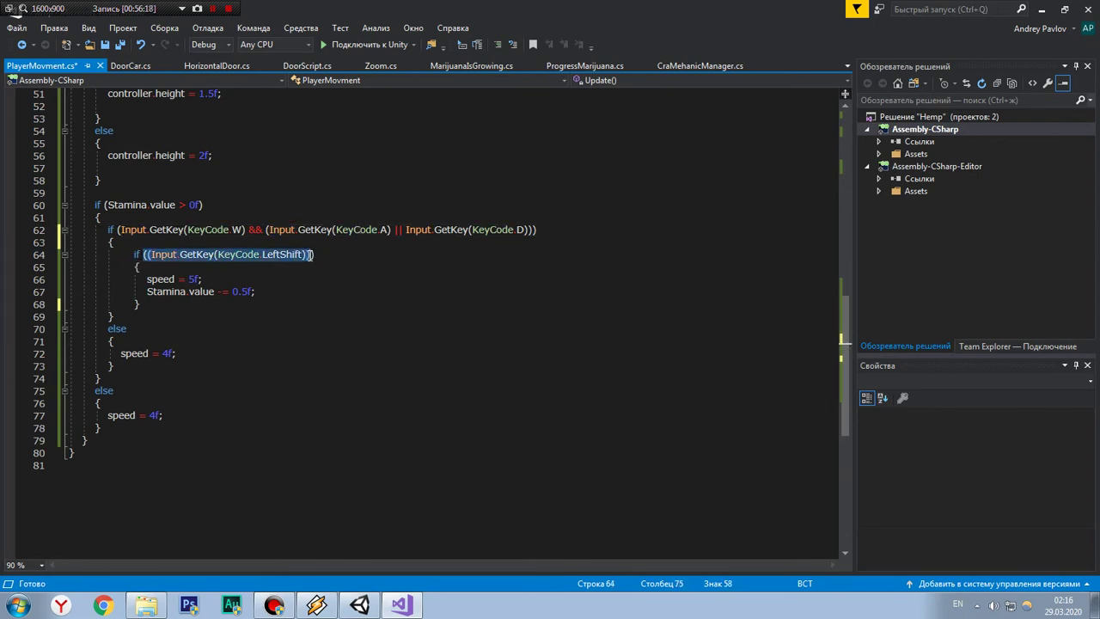
click(316, 254)
click(188, 280)
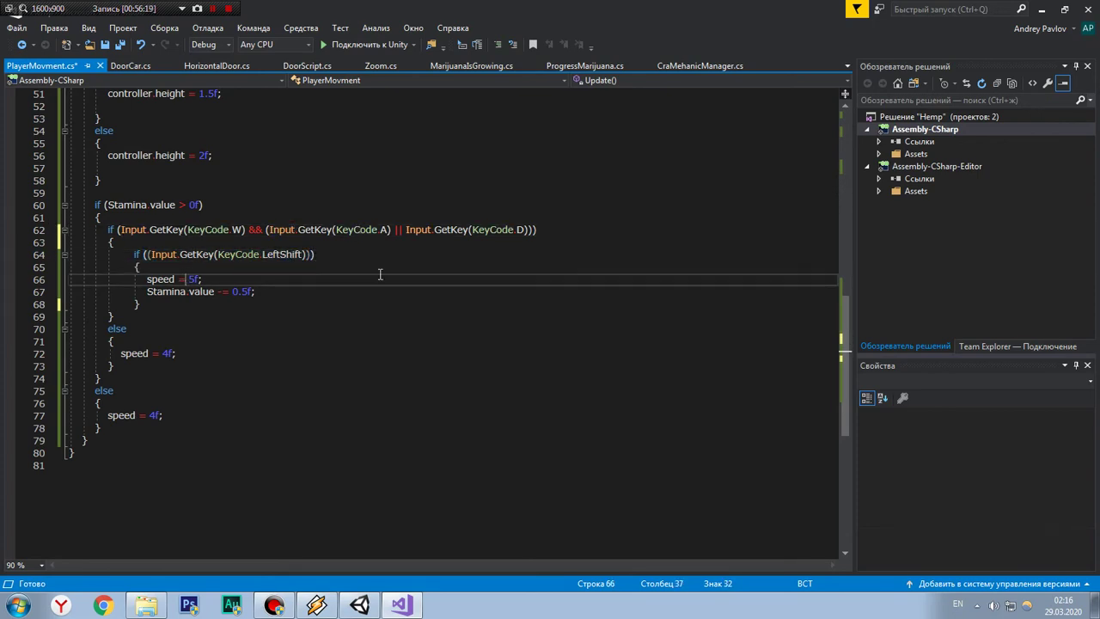
mouse_move(847, 315)
mouse_down()
mouse_move(855, 107)
mouse_move(845, 275)
mouse_up()
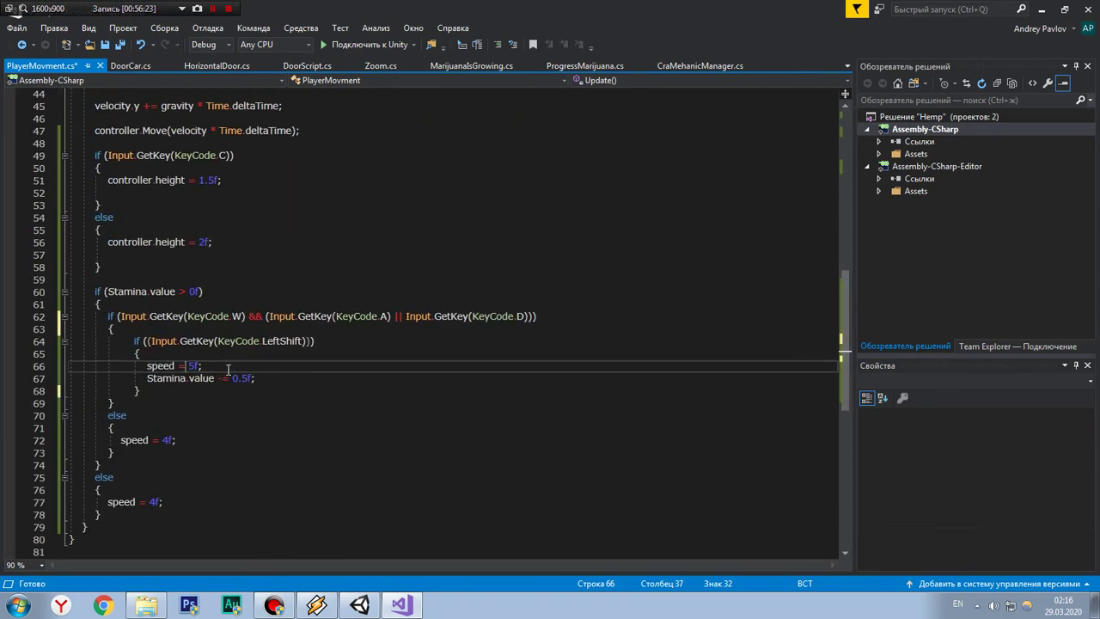
click(228, 368)
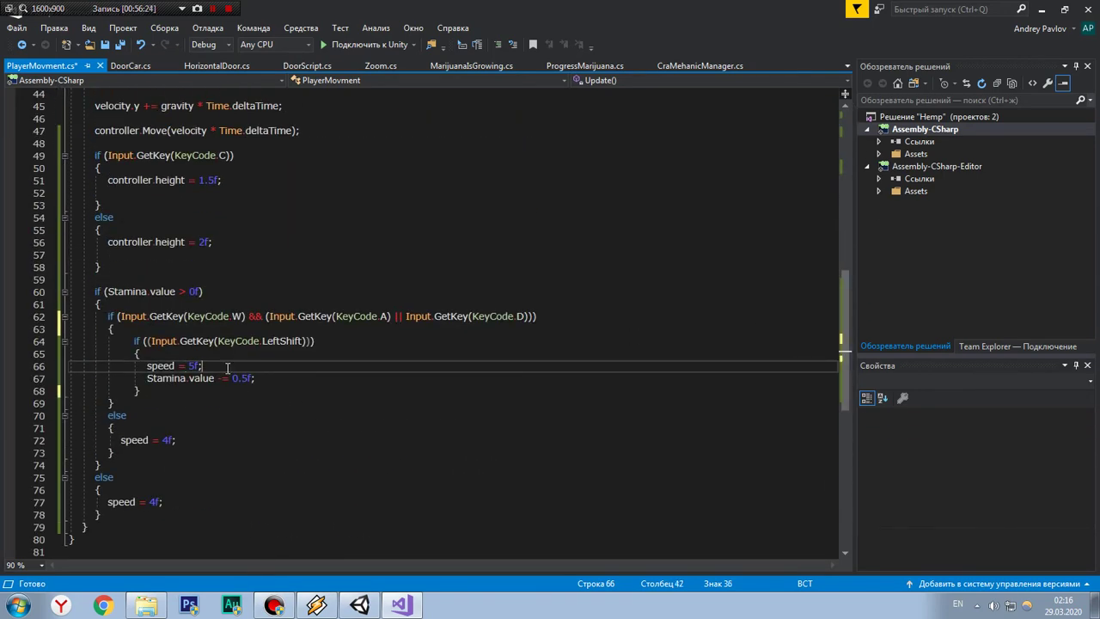
drag(266, 378, 147, 379)
click(272, 380)
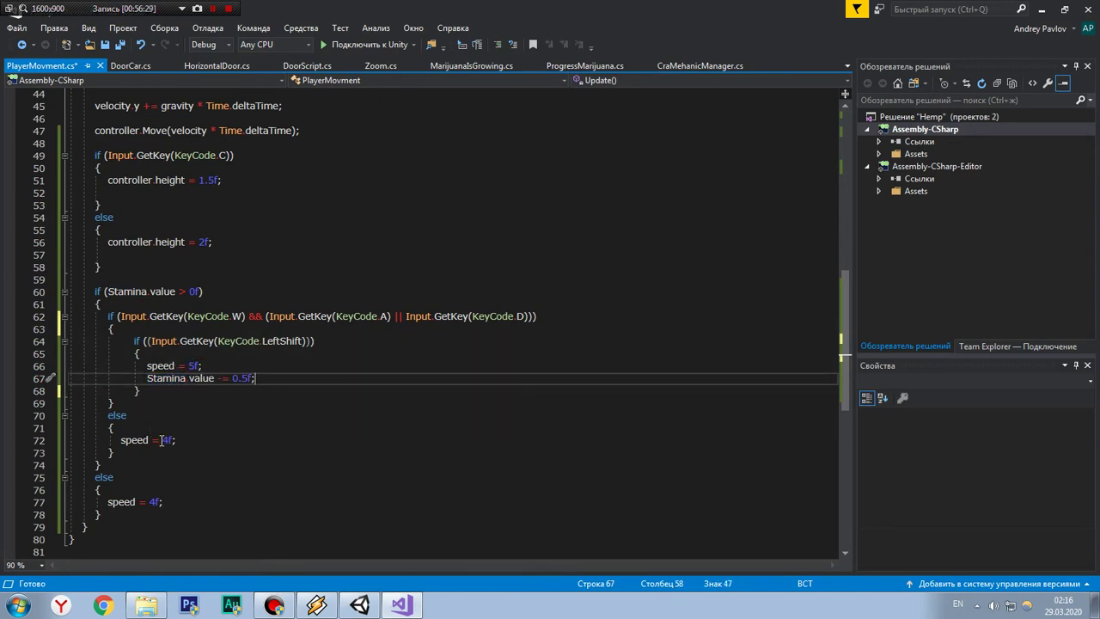
click(161, 440)
click(154, 505)
click(230, 378)
drag(232, 379, 262, 381)
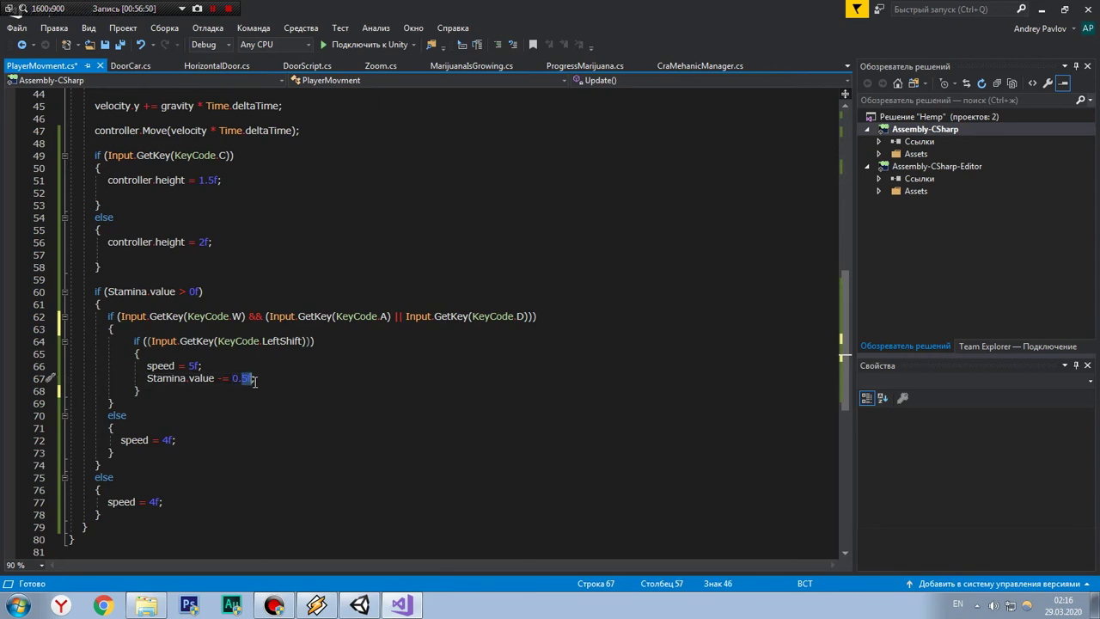
click(263, 381)
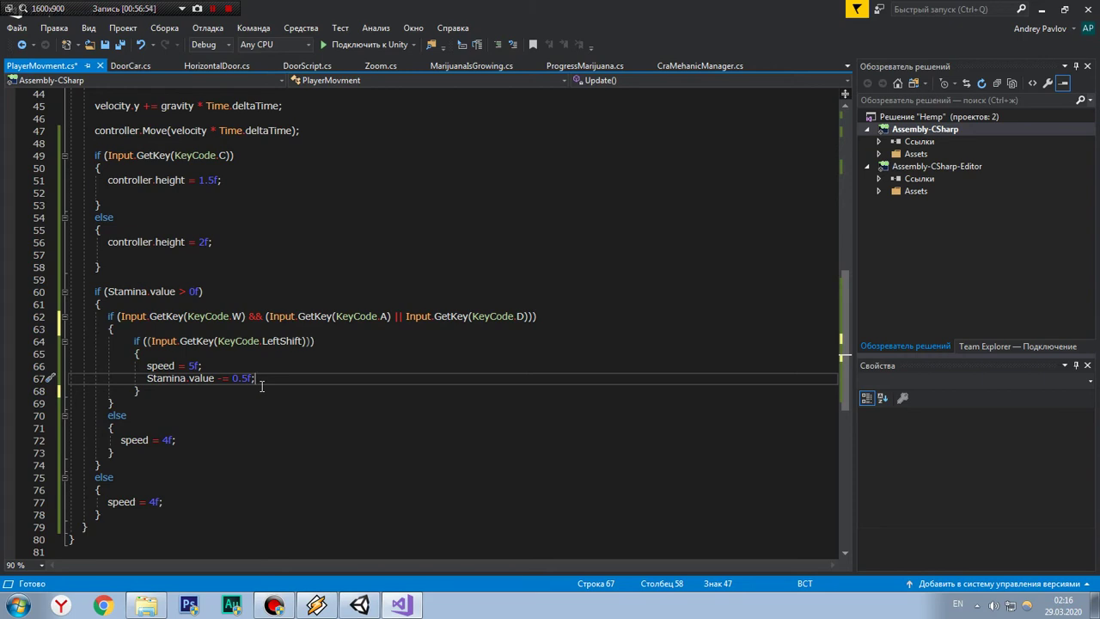
Step: Back in Unity, delete the Image under Canvas and expand Canvas to show Laptop_monitor
click(359, 607)
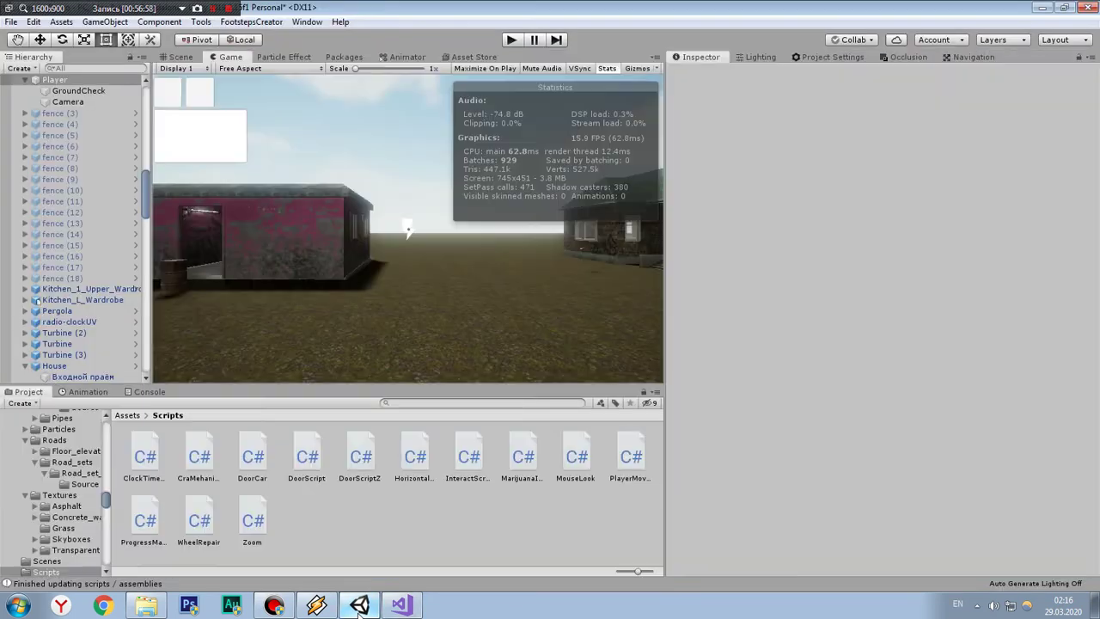
click(455, 494)
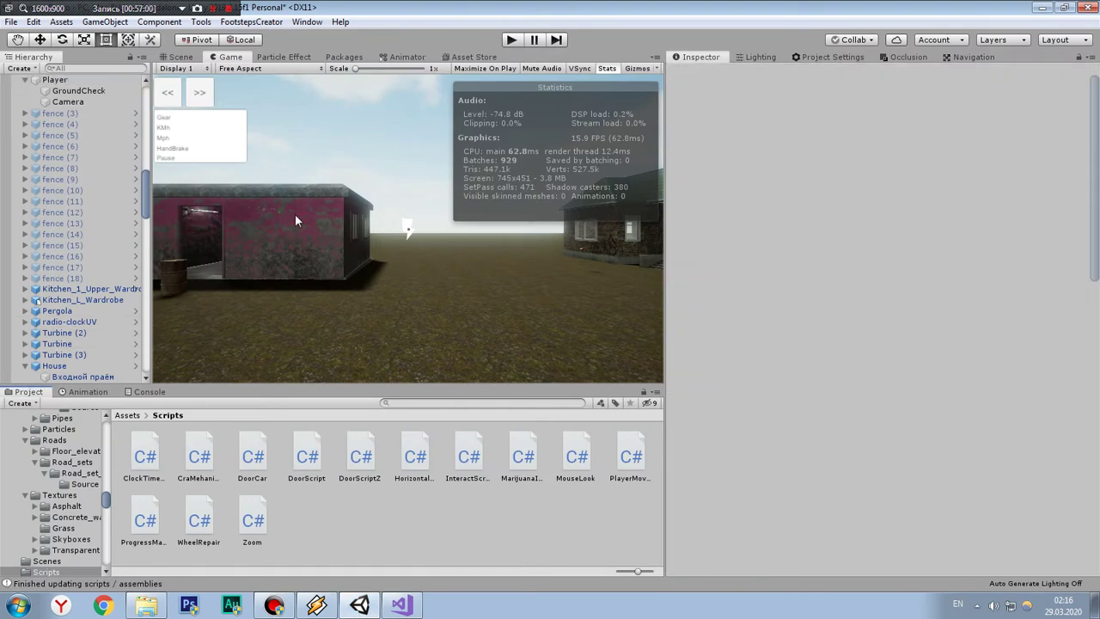
scroll(103, 163, down, 3)
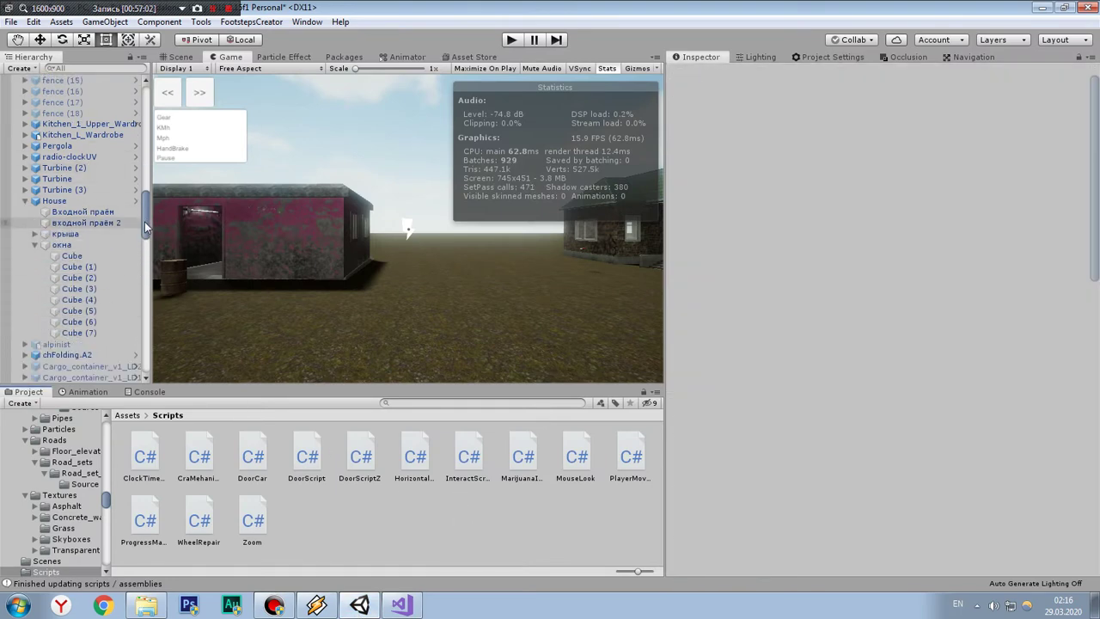
mouse_move(146, 219)
mouse_down()
mouse_move(147, 110)
mouse_move(135, 362)
mouse_move(126, 242)
mouse_up()
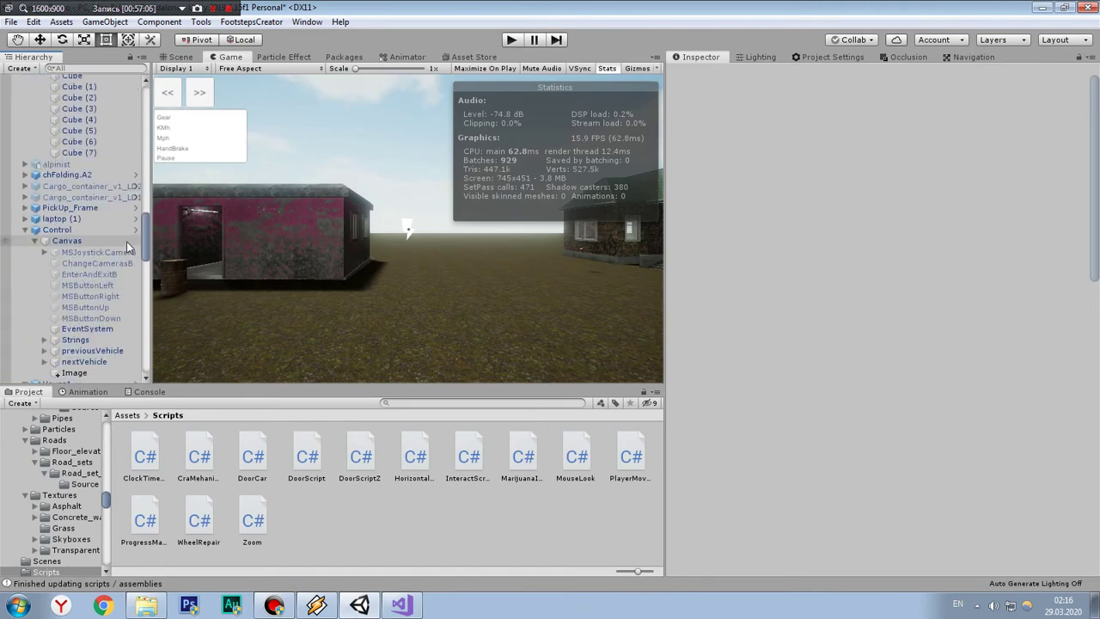
scroll(127, 241, down, 5)
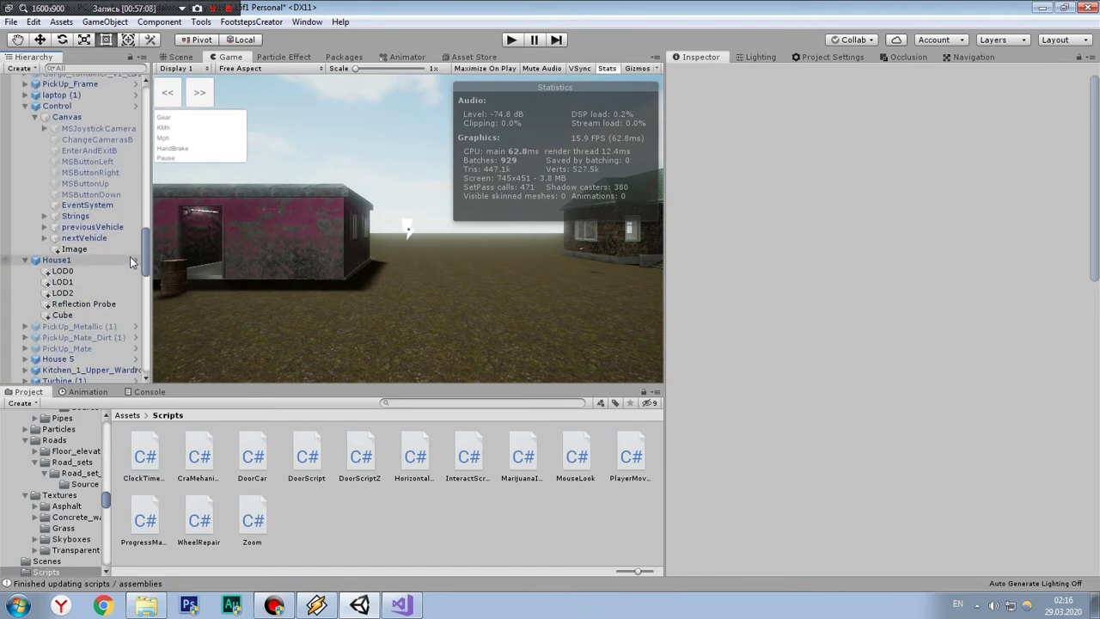
click(111, 249)
right_click(112, 249)
click(158, 323)
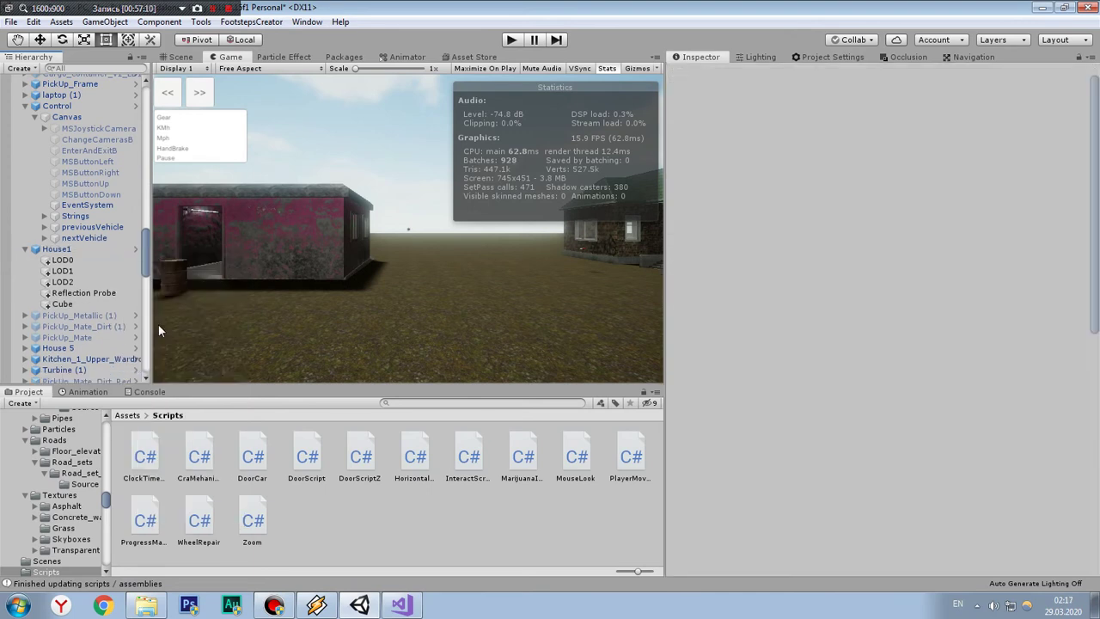
mouse_move(144, 254)
mouse_down()
mouse_move(136, 155)
mouse_move(147, 185)
mouse_move(144, 361)
mouse_up()
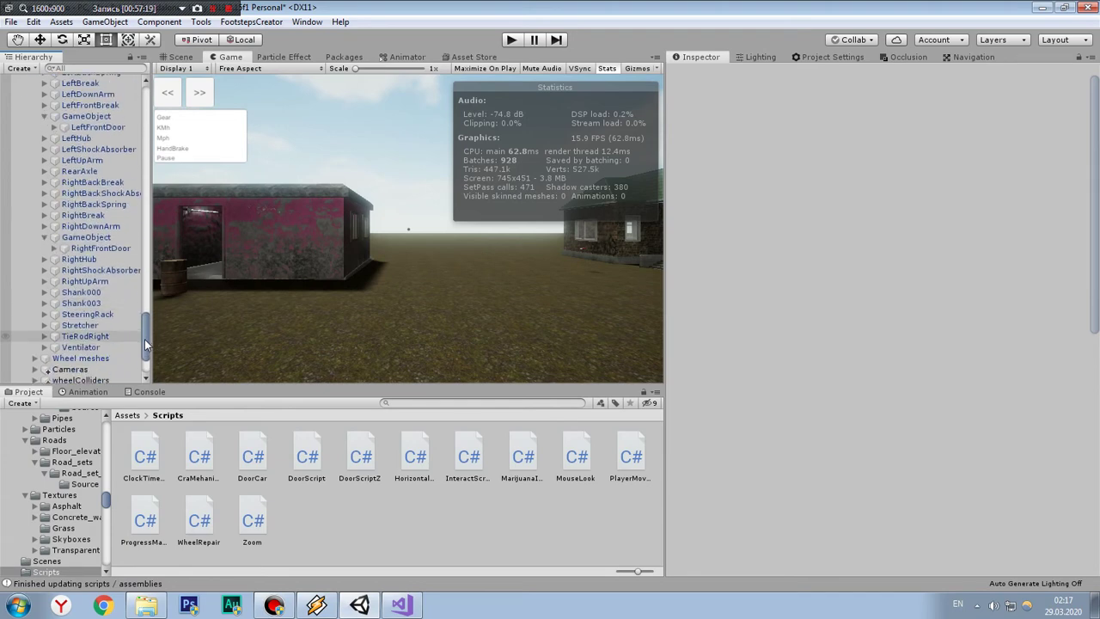
click(25, 336)
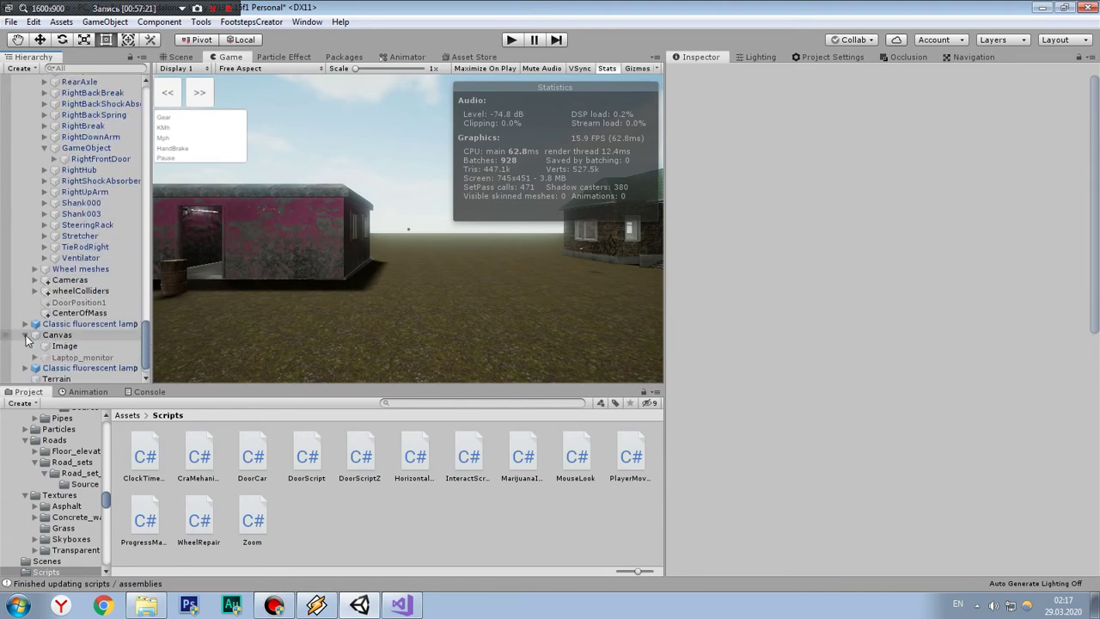
Step: Add a UI Slider as a child of the Canvas
right_click(49, 338)
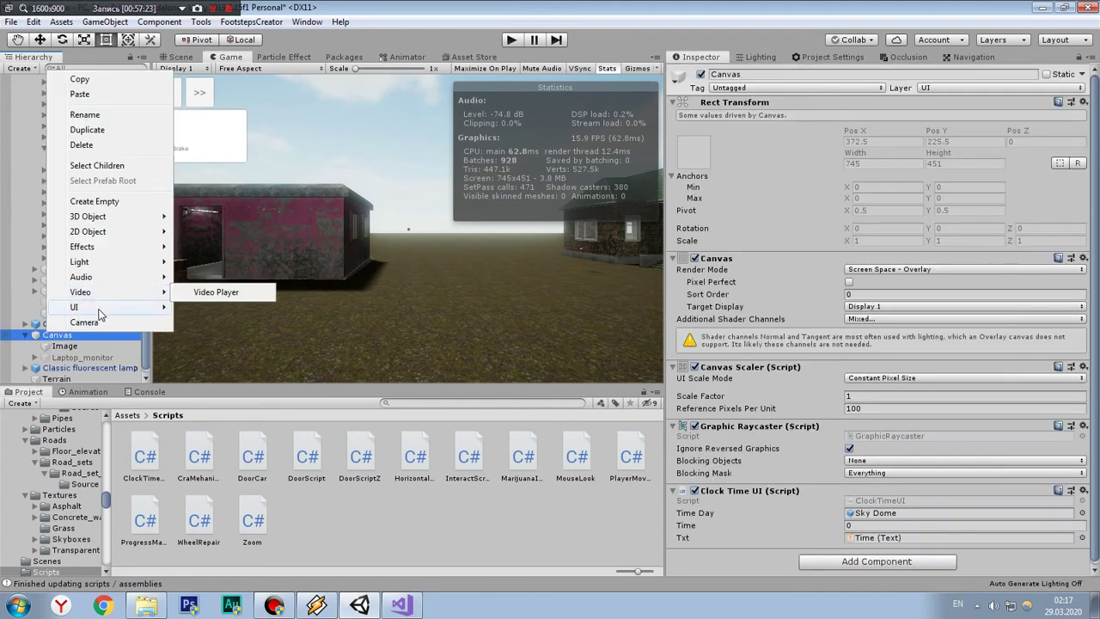
mouse_move(120, 307)
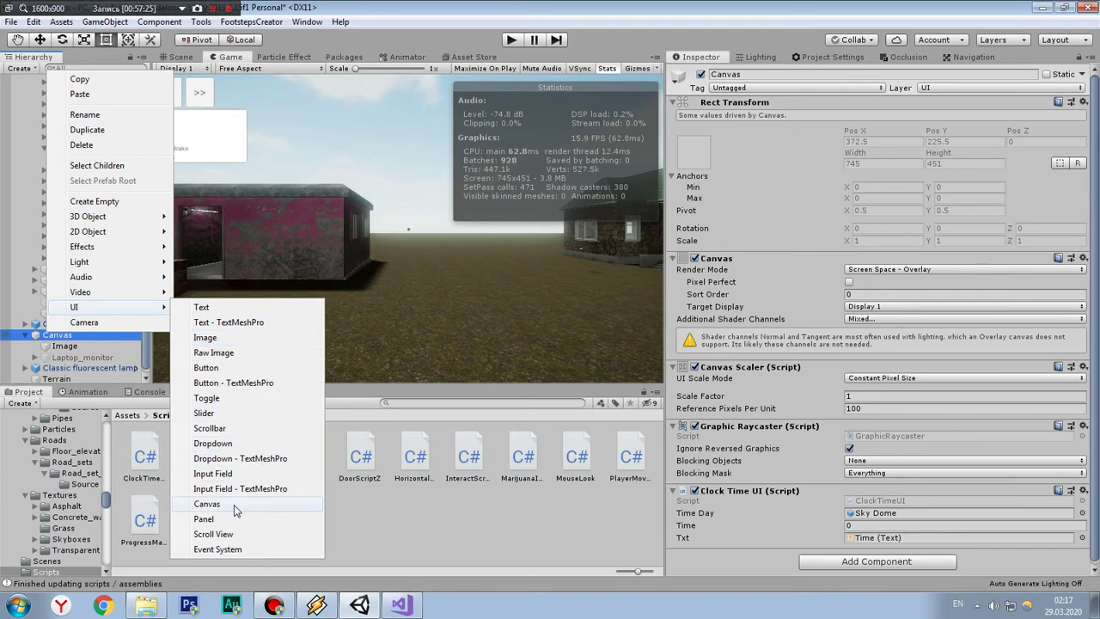
click(223, 416)
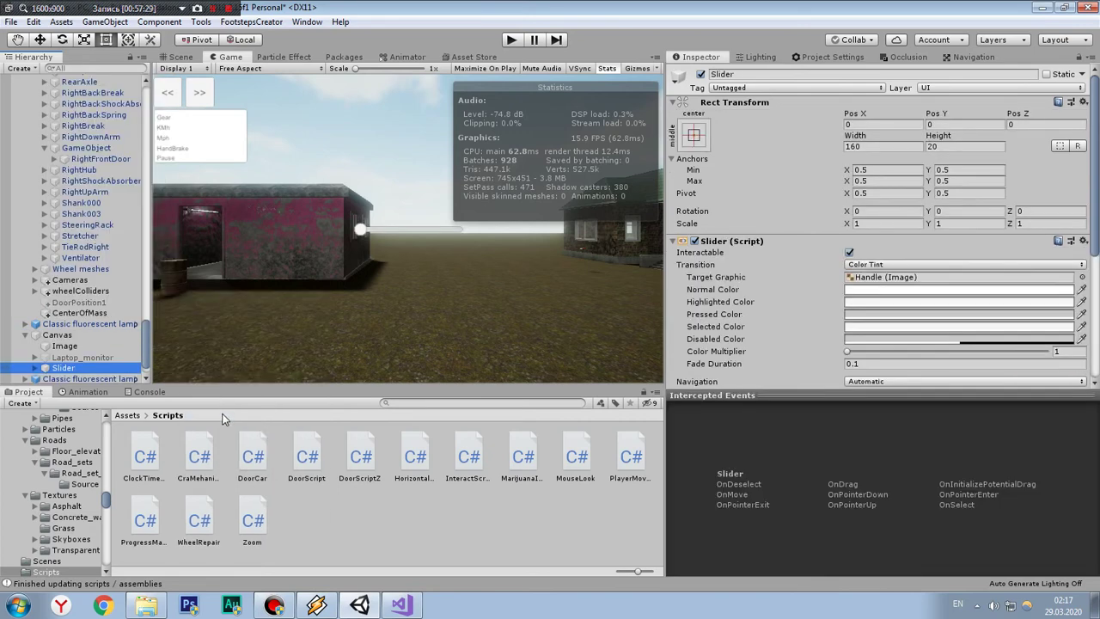
scroll(732, 246, down, 3)
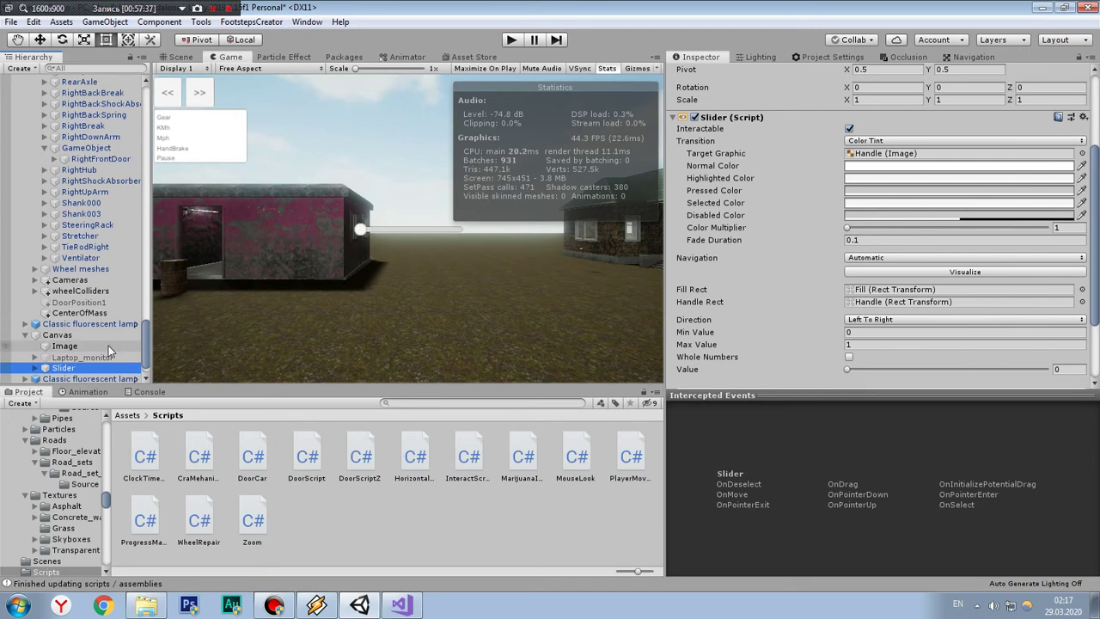
Step: Check the Slider's Target Graphic Handle image, then open the Target Graphic picker
click(74, 370)
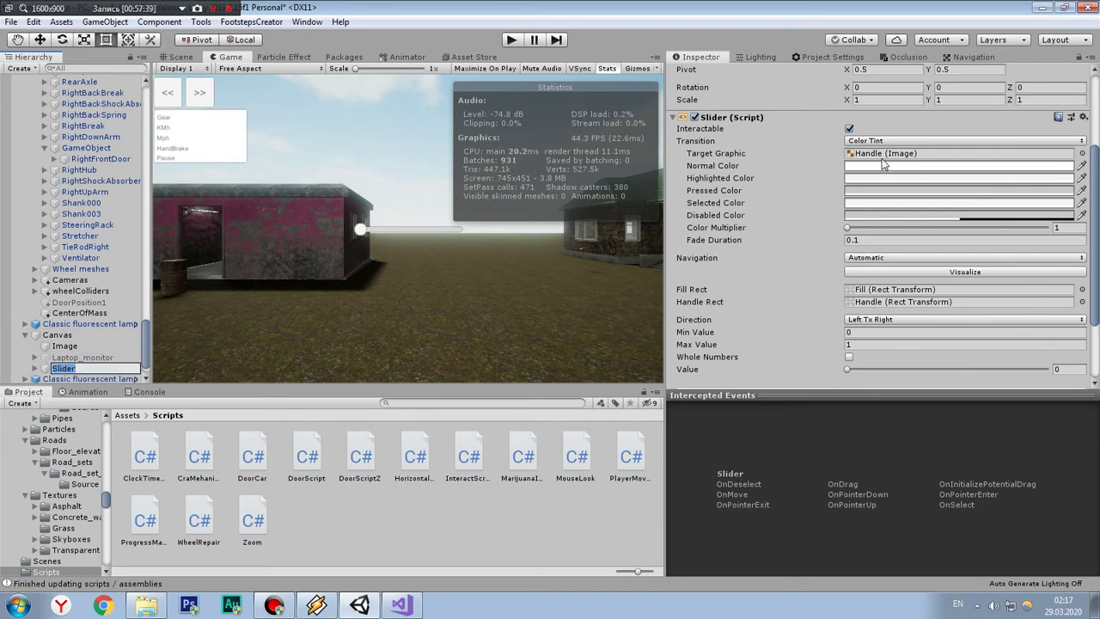
click(892, 155)
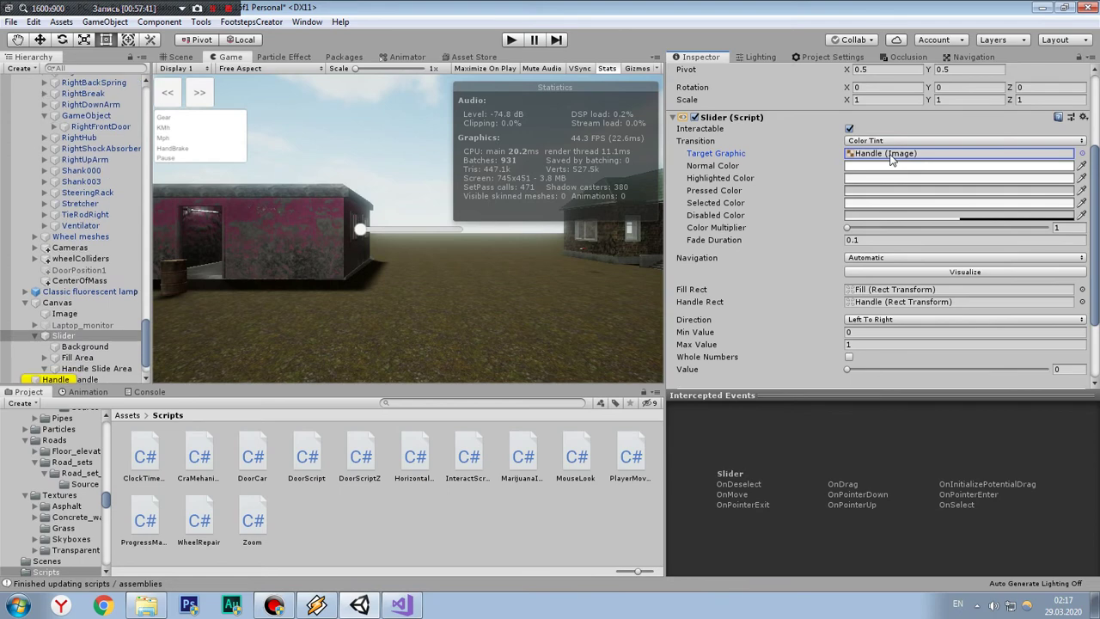
click(76, 380)
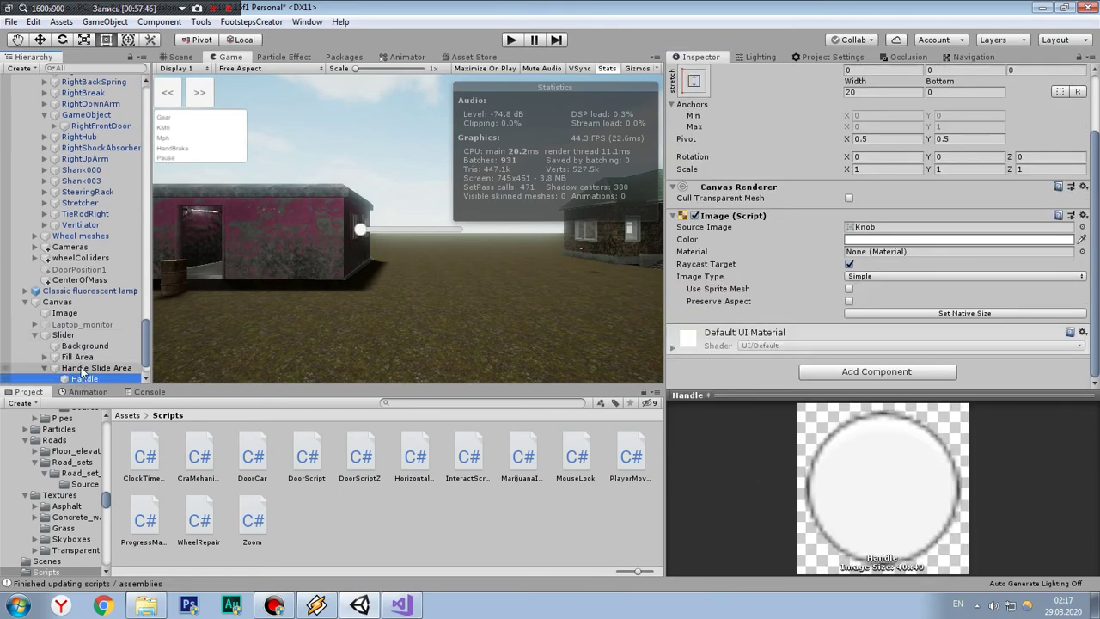
click(78, 337)
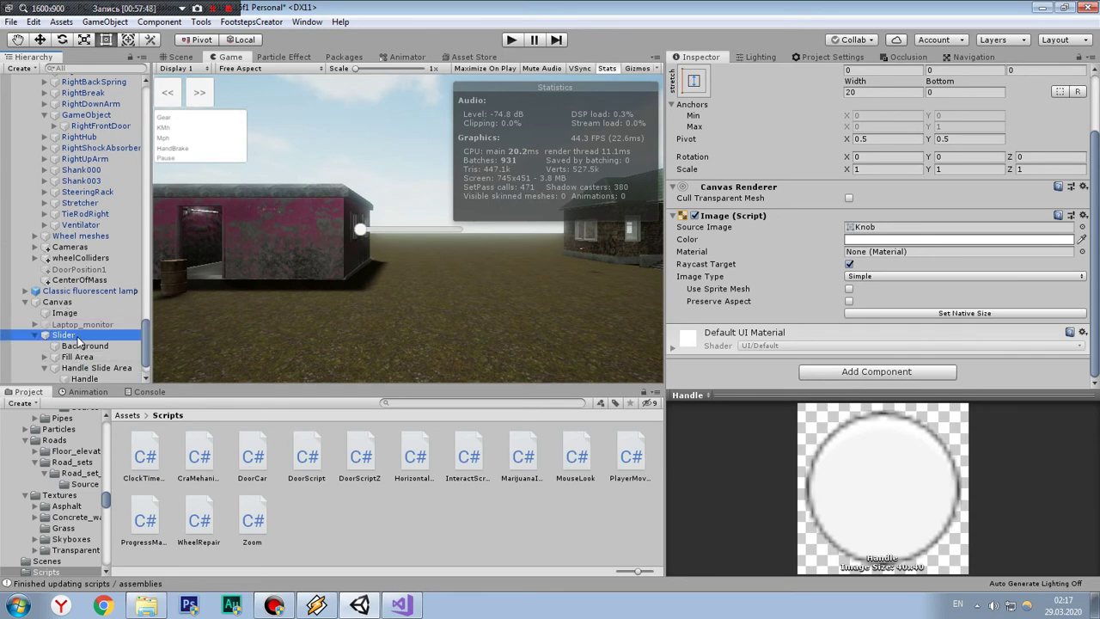
click(1082, 207)
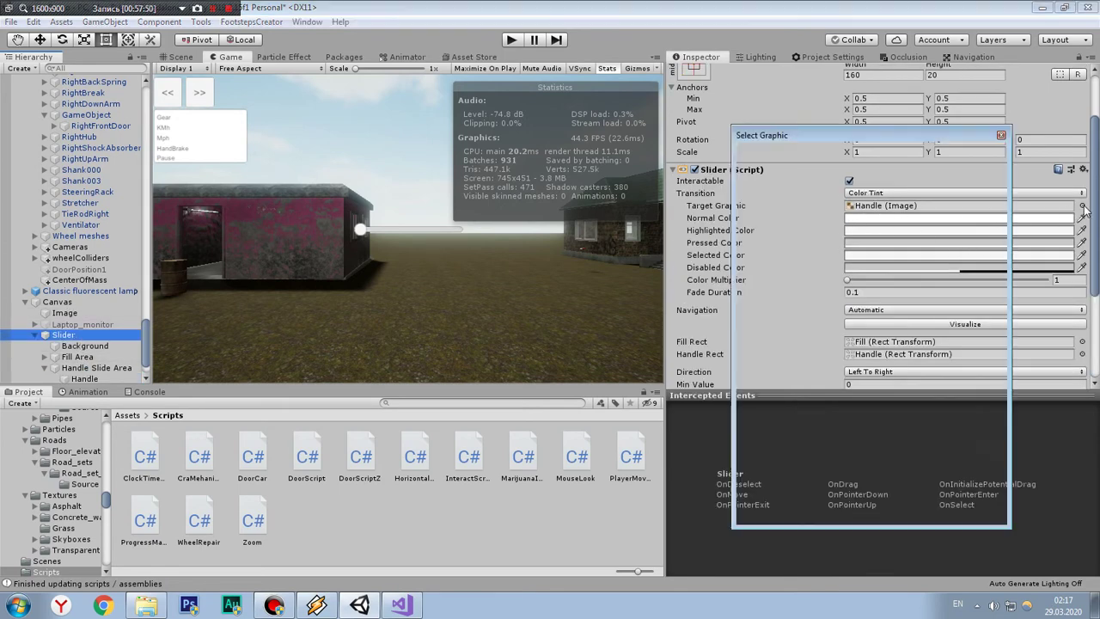
Step: Close the Select Graphic picker without changing the Target Graphic
click(759, 161)
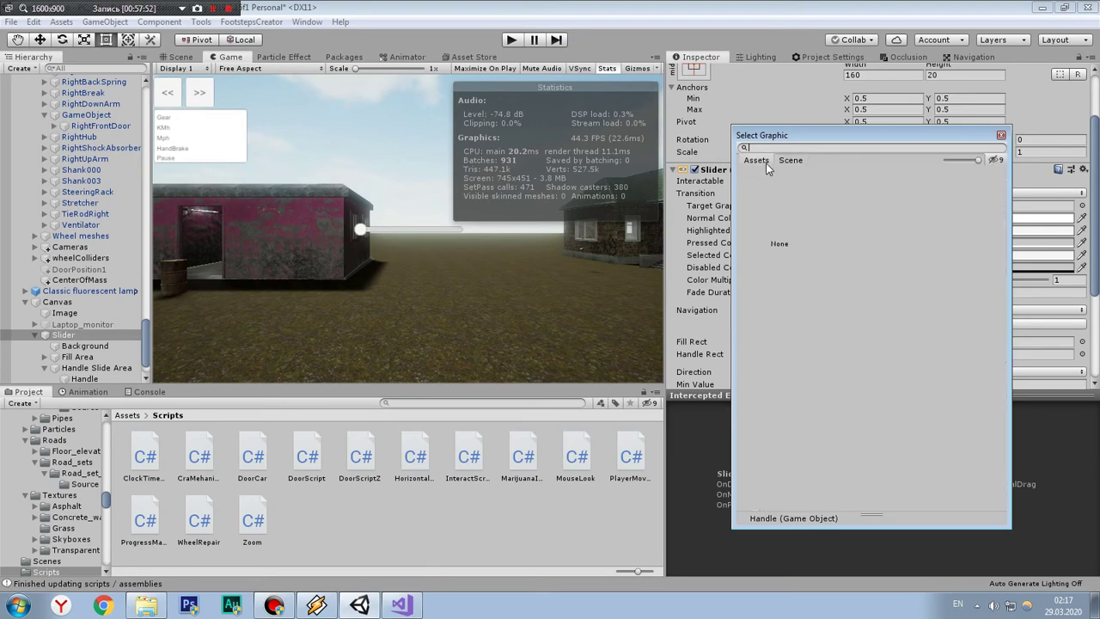
click(788, 162)
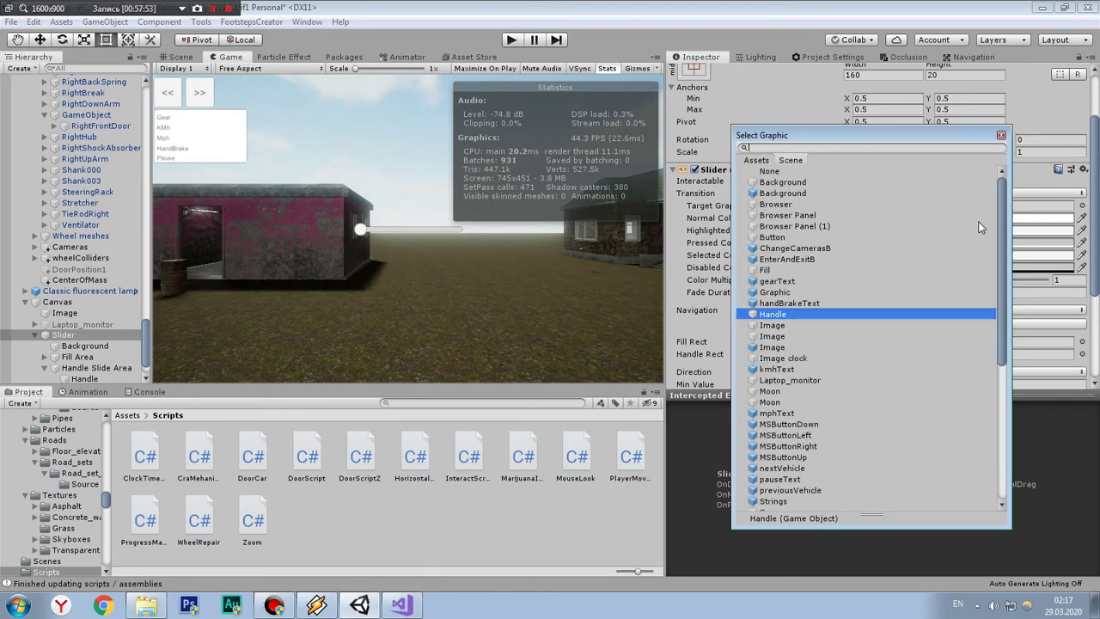
click(1002, 138)
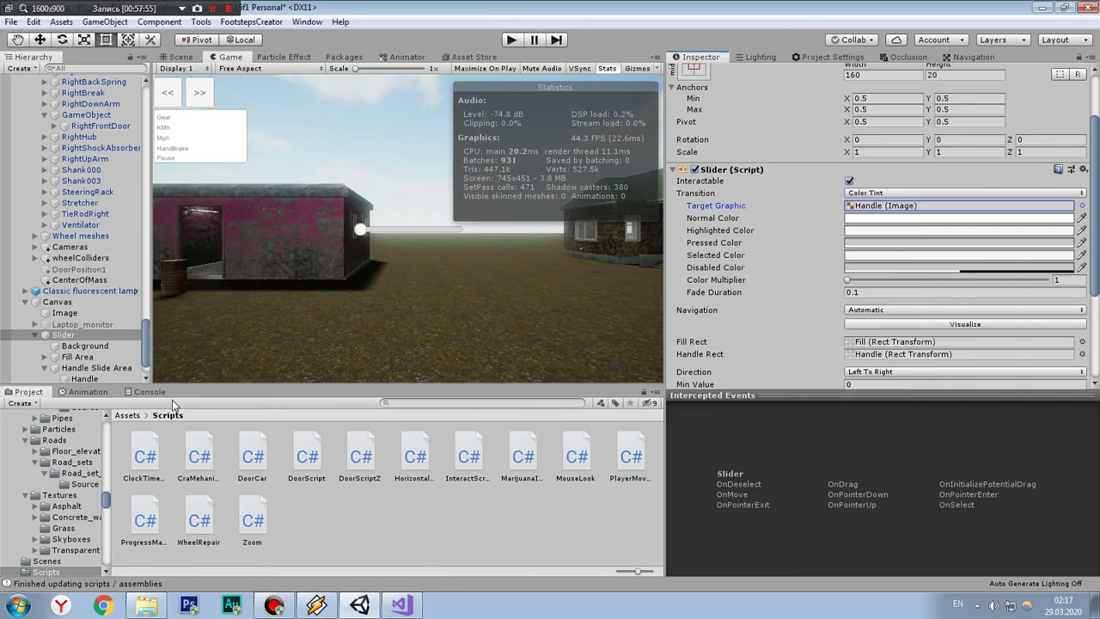
Step: Set the Handle's Source Image to the UI_Icon_Energy sprite, searching 'ene'
click(84, 379)
click(1082, 228)
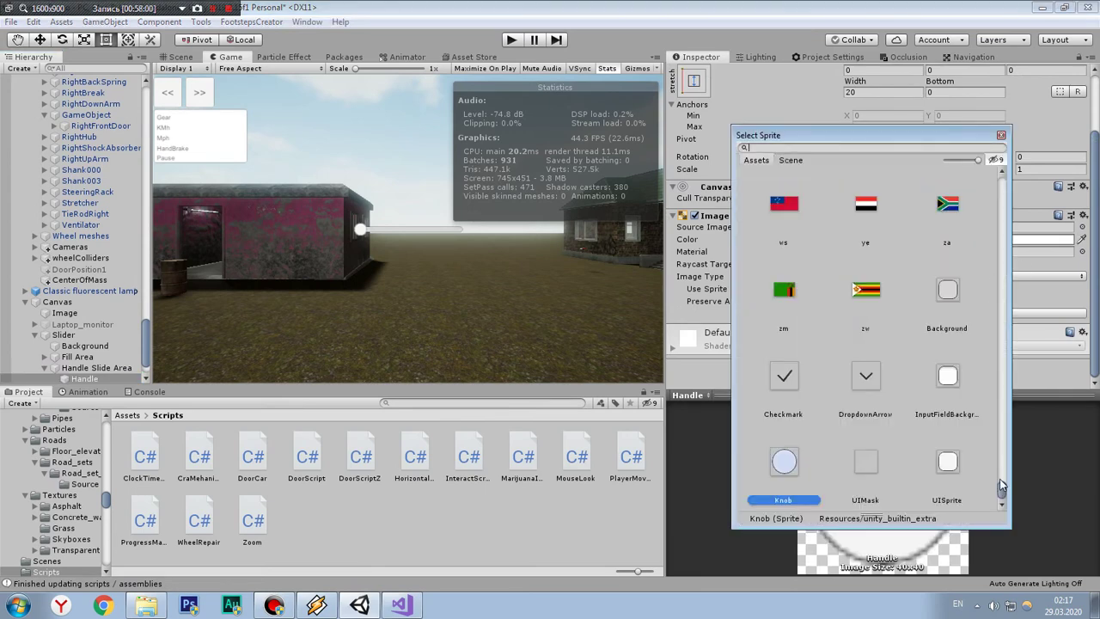
text(ene)
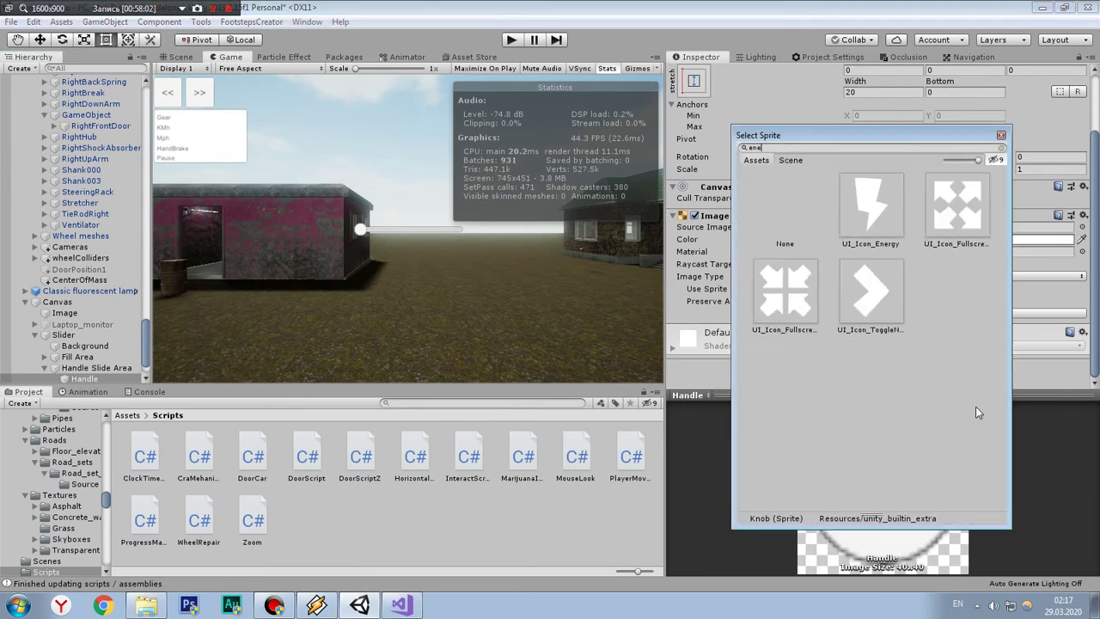
click(875, 229)
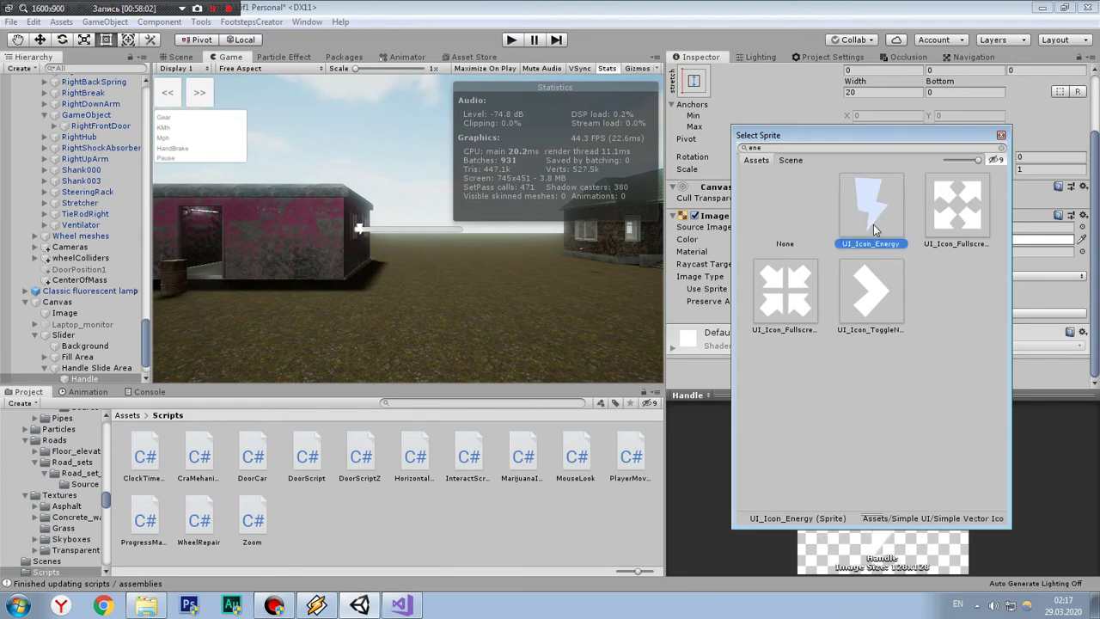
click(1002, 135)
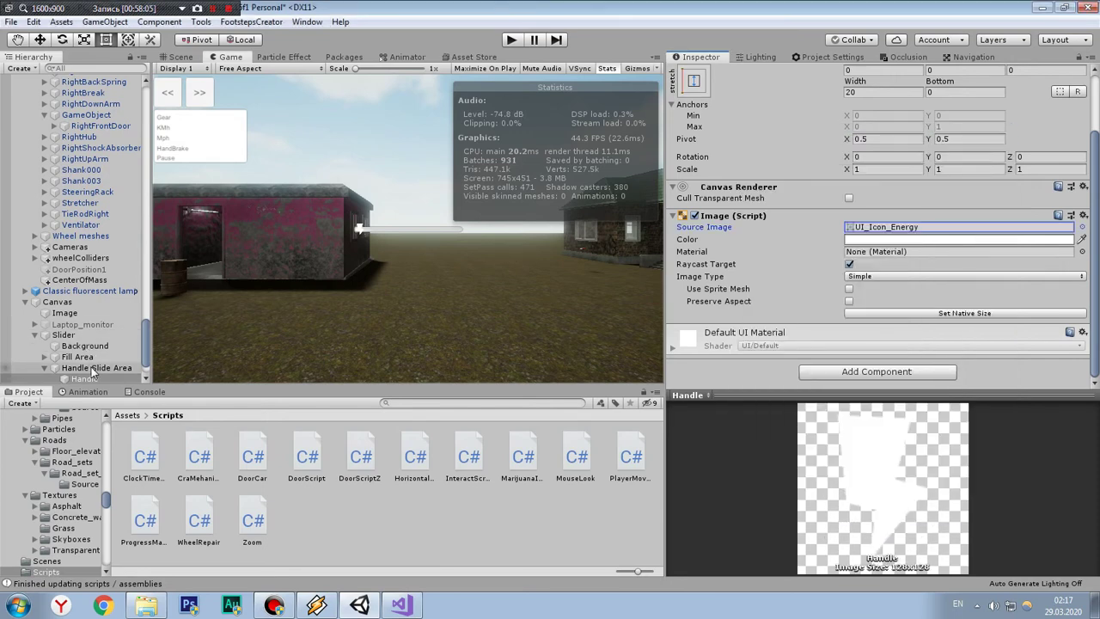
click(81, 334)
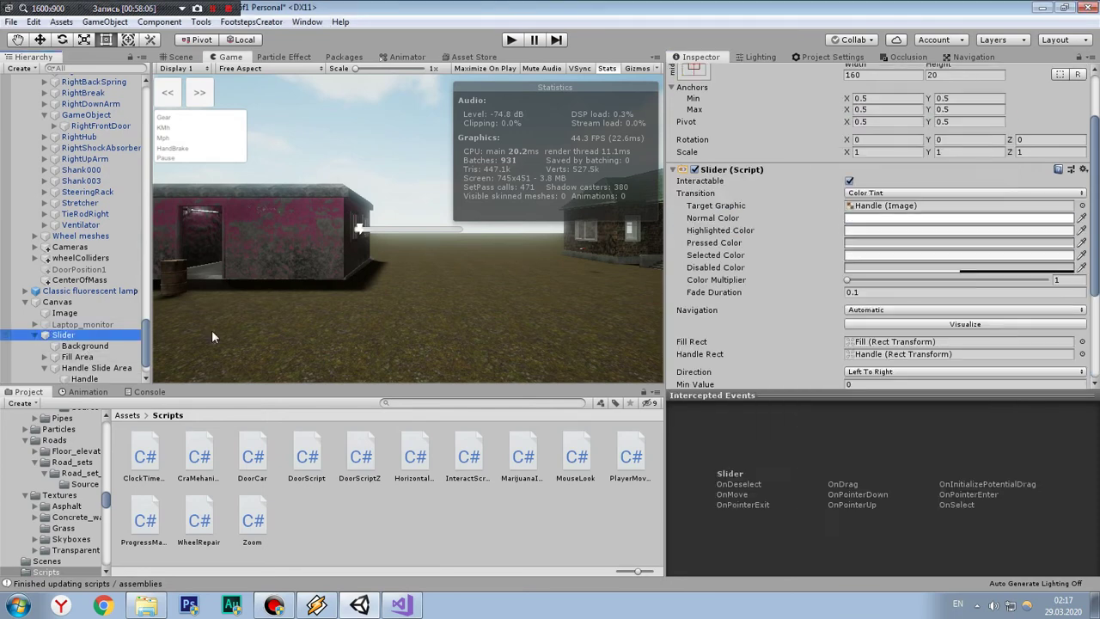
Step: Check the Slider's navigation and whole-number options, leaving fractional values, and set Max Value to 100
click(933, 323)
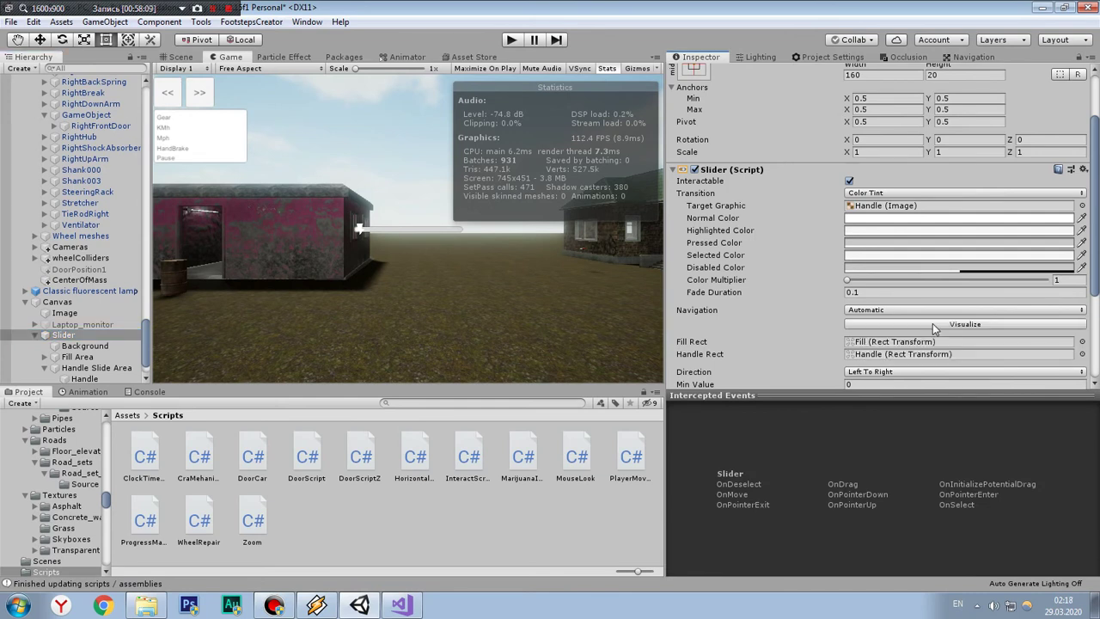
click(931, 313)
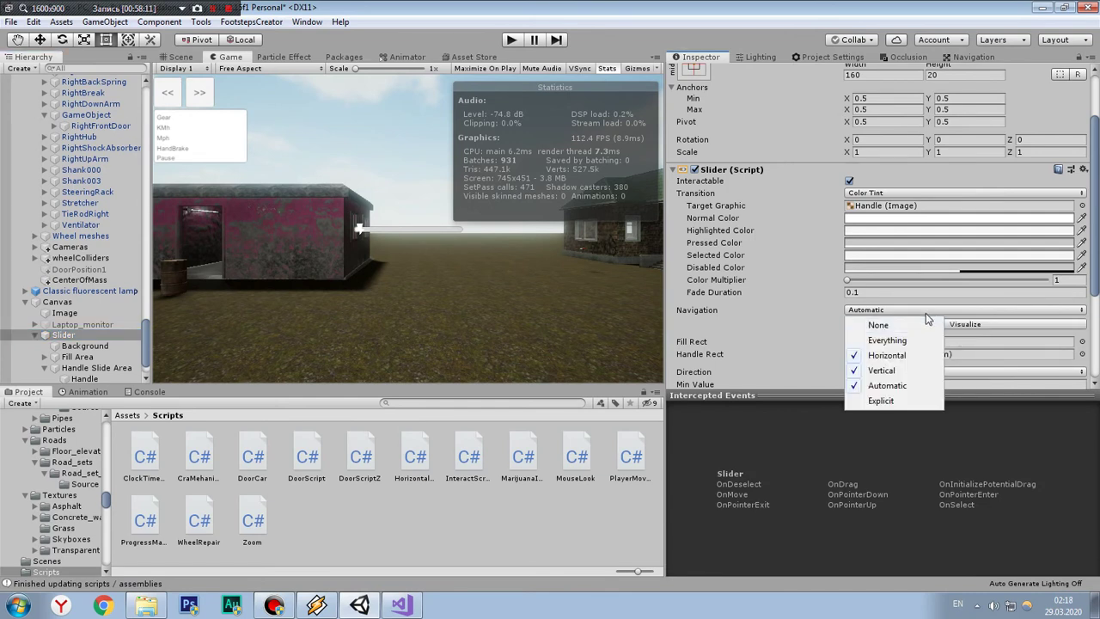
click(926, 312)
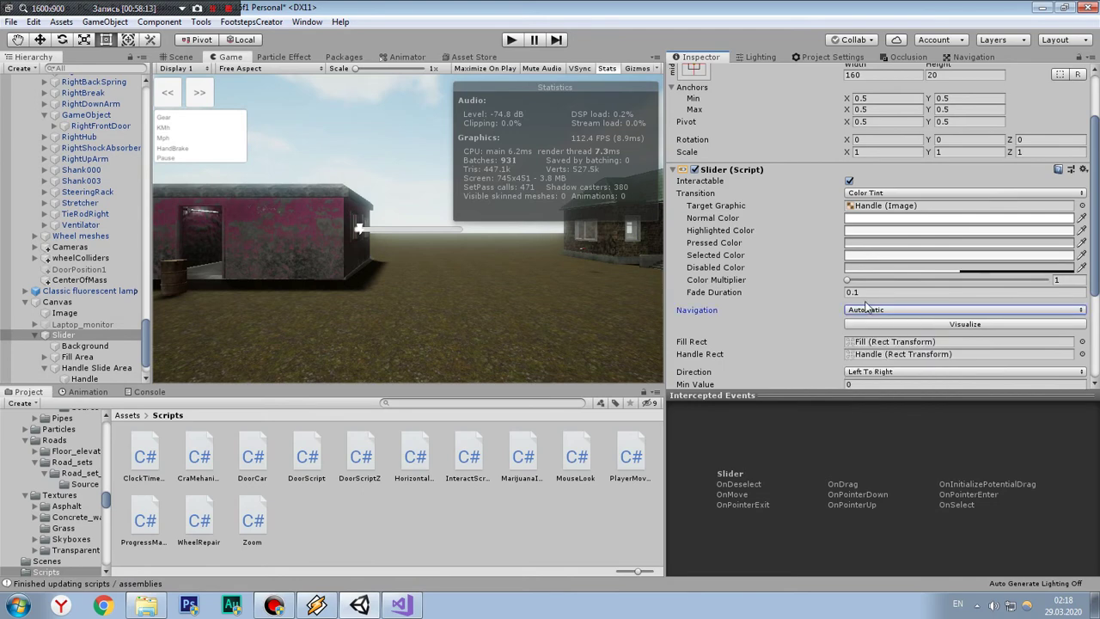
mouse_move(849, 280)
mouse_down()
mouse_move(860, 282)
mouse_move(832, 290)
mouse_up()
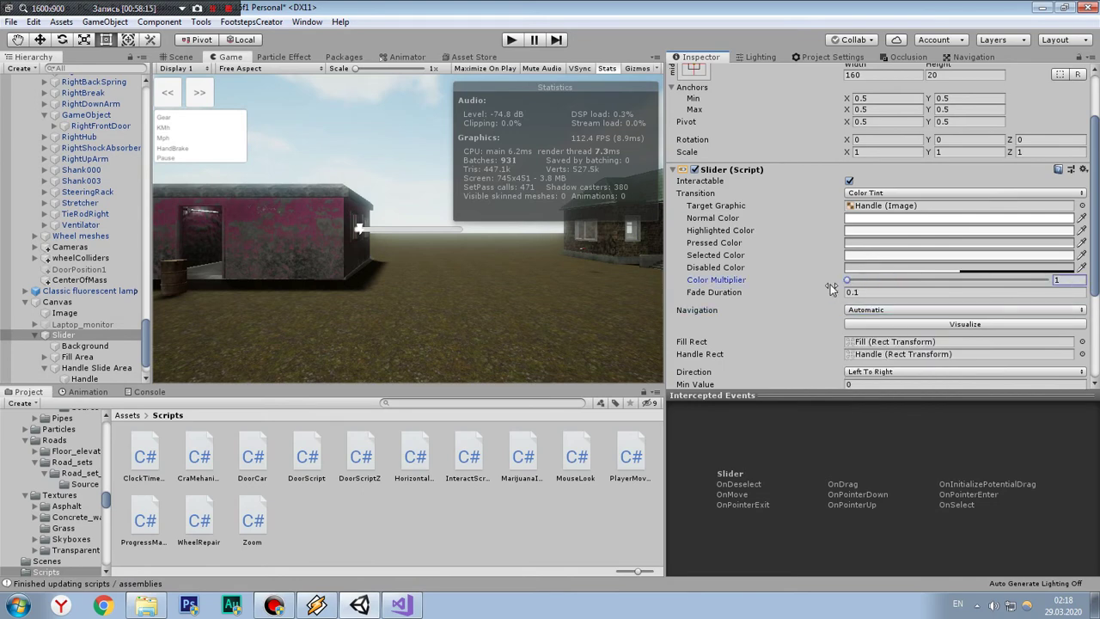
scroll(832, 289, down, 5)
click(849, 267)
click(848, 281)
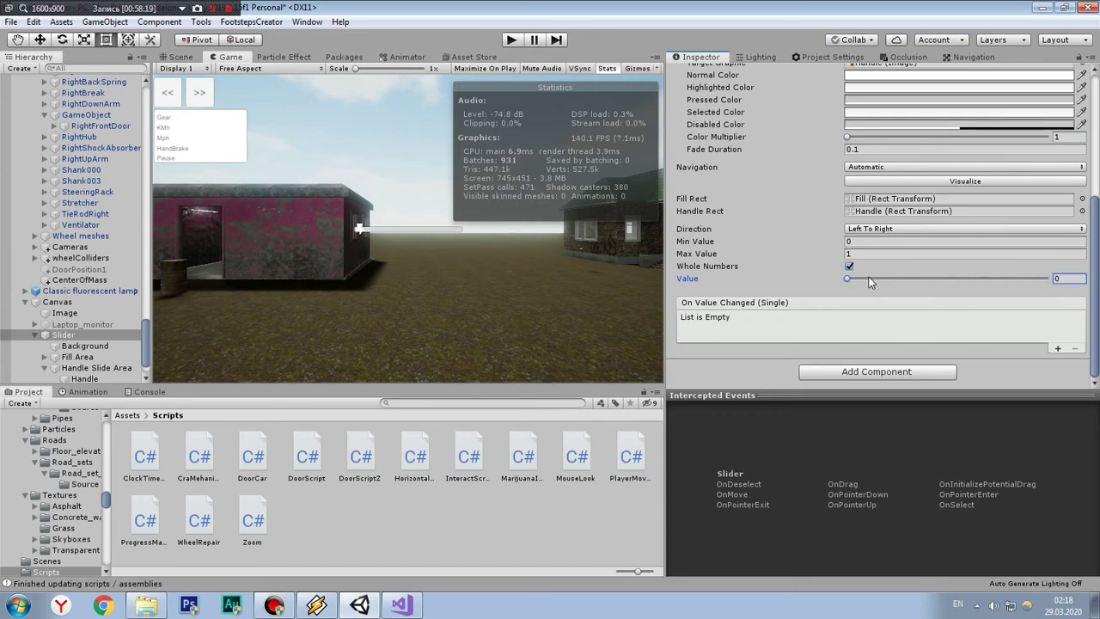
click(849, 266)
click(848, 279)
click(865, 254)
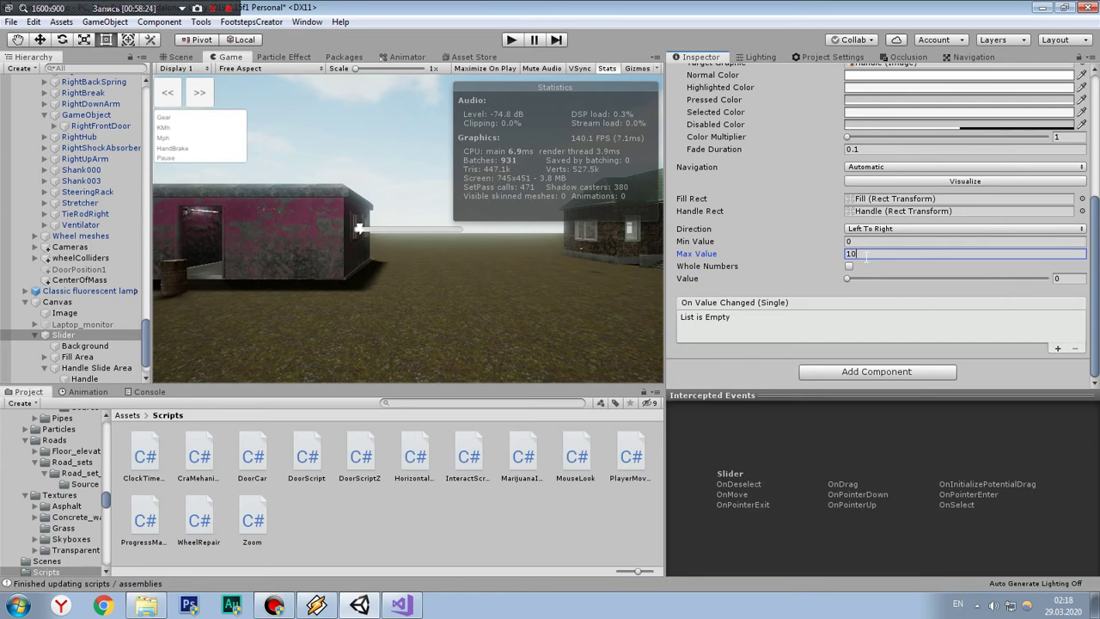
text(0)
mouse_move(855, 280)
mouse_down()
mouse_move(887, 282)
mouse_move(865, 281)
mouse_up()
Step: Set the Slider's Direction to Bottom To Top, preview its value near 23.5, then select the Handle
click(878, 230)
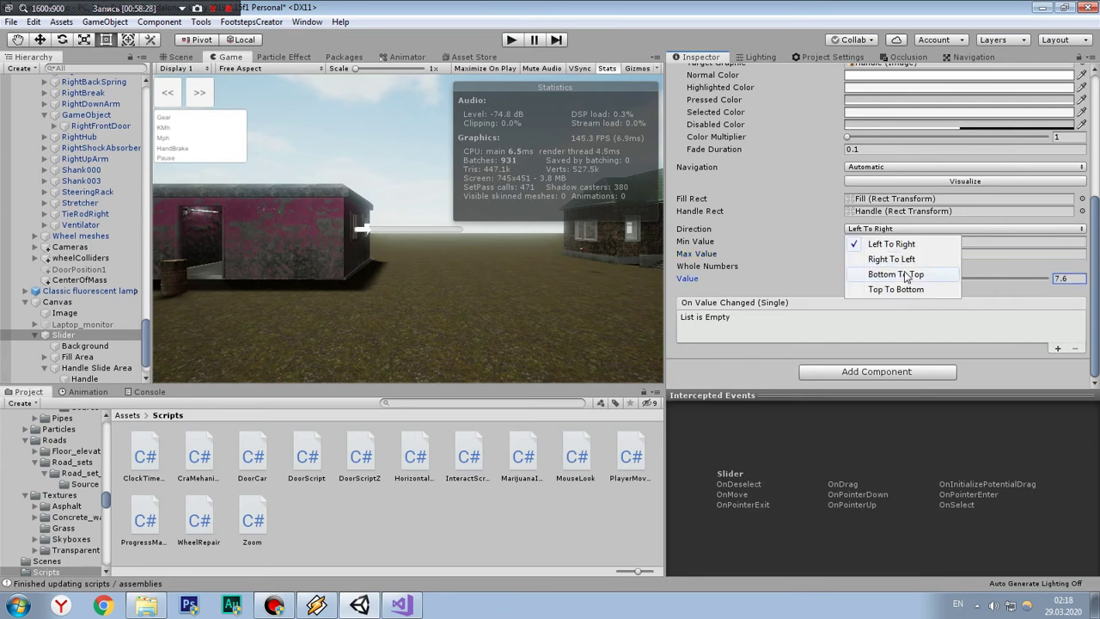
click(910, 260)
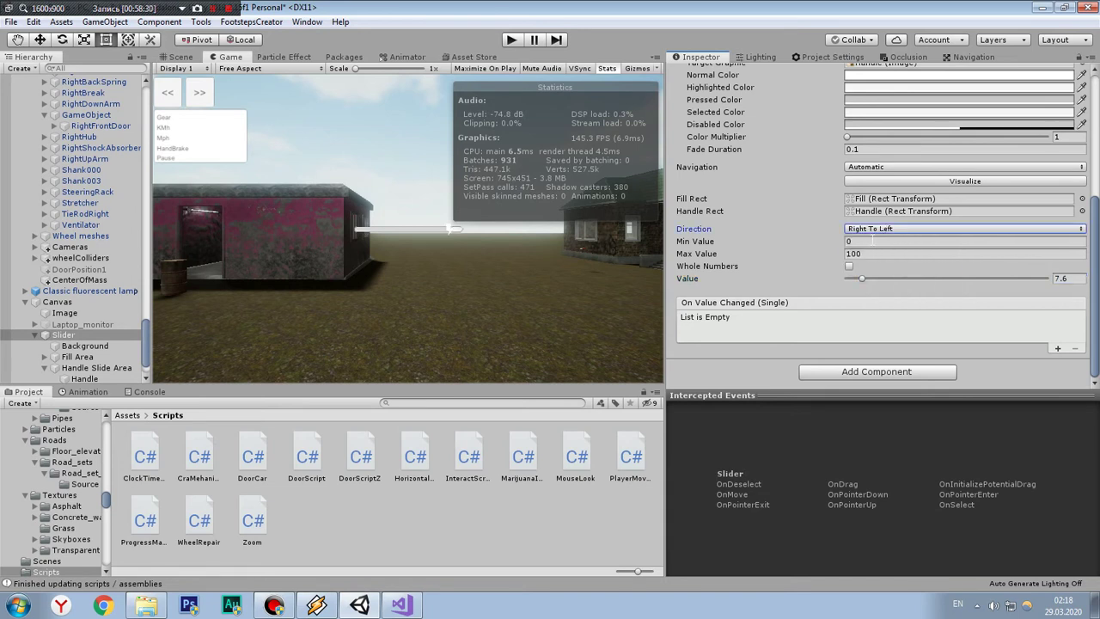
drag(863, 280, 894, 280)
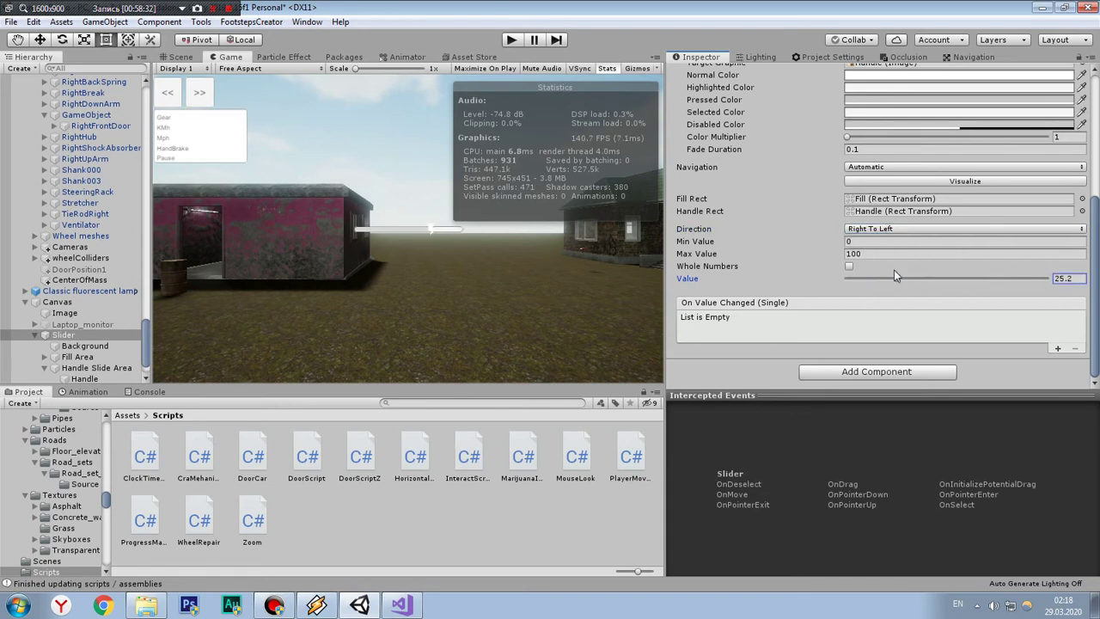
click(883, 229)
click(895, 274)
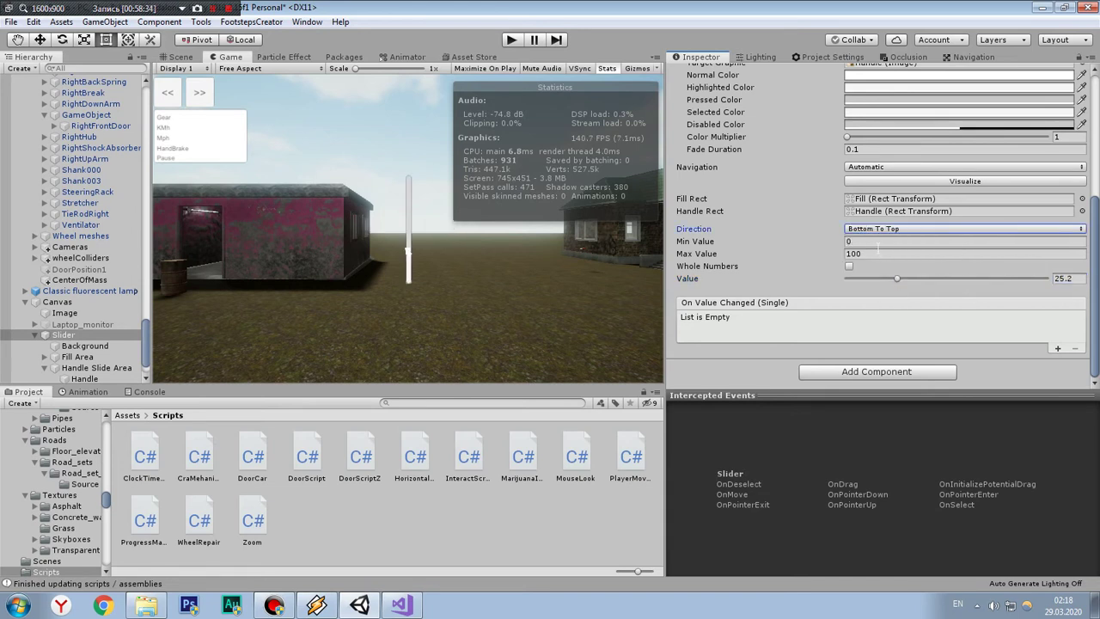
click(878, 232)
click(912, 315)
mouse_move(894, 280)
mouse_down()
mouse_move(910, 281)
mouse_move(892, 293)
mouse_up()
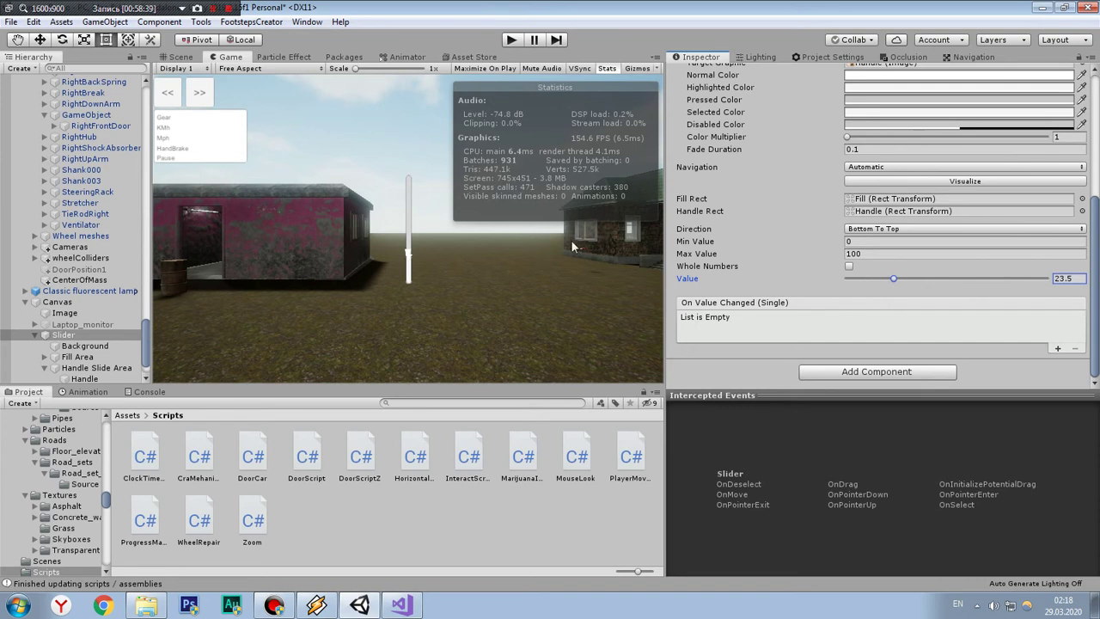
click(916, 215)
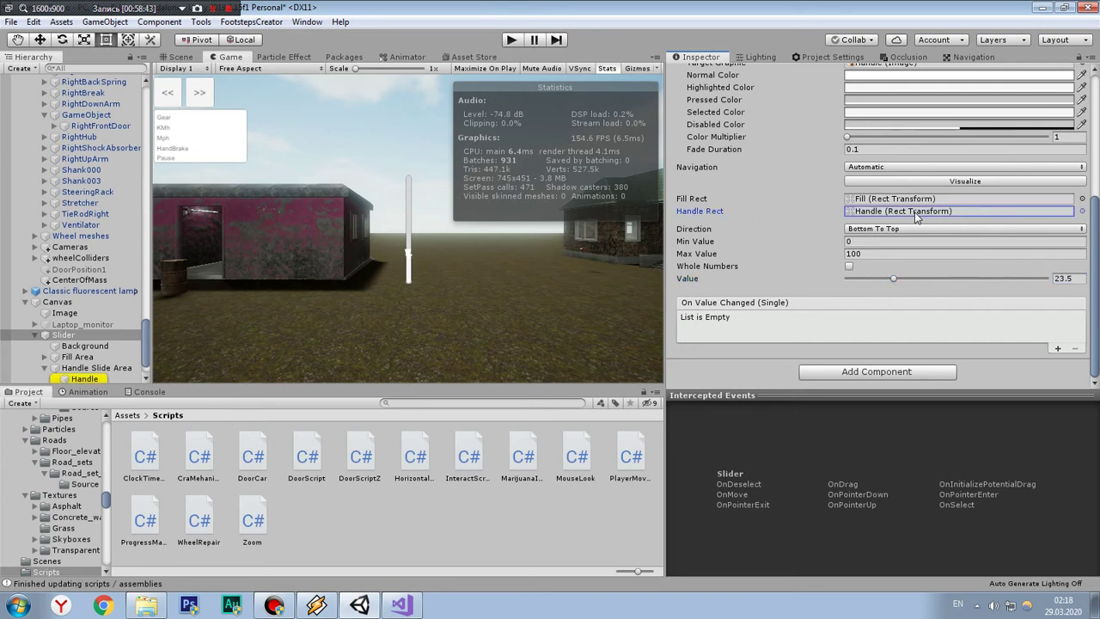
click(107, 379)
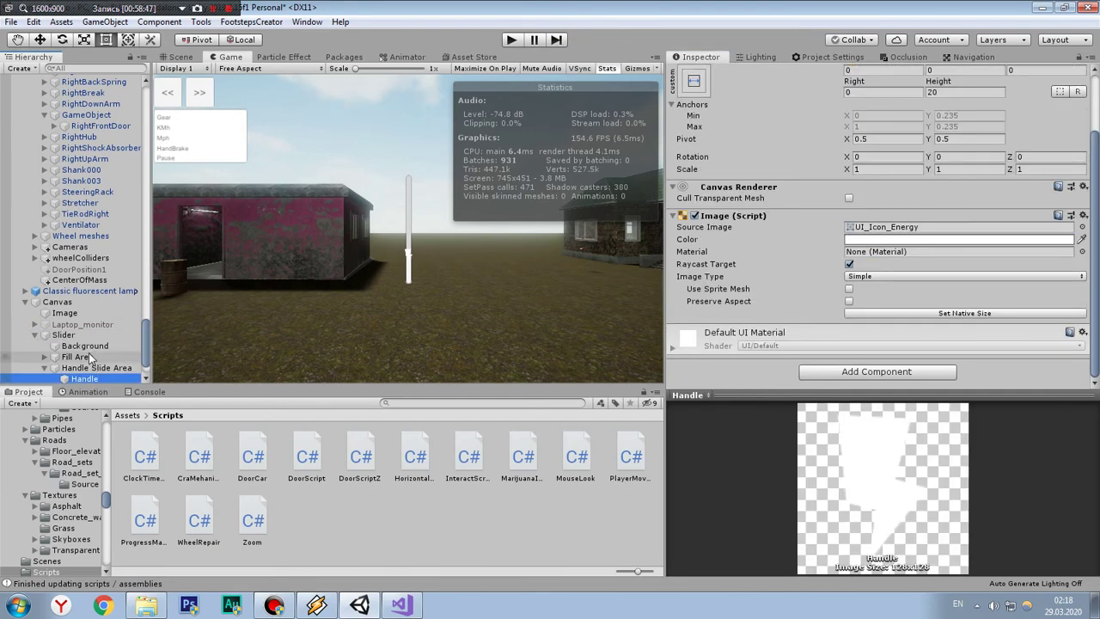
Step: Select the Fill object under Fill Area and open its Source Image picker
click(91, 357)
click(44, 357)
click(76, 368)
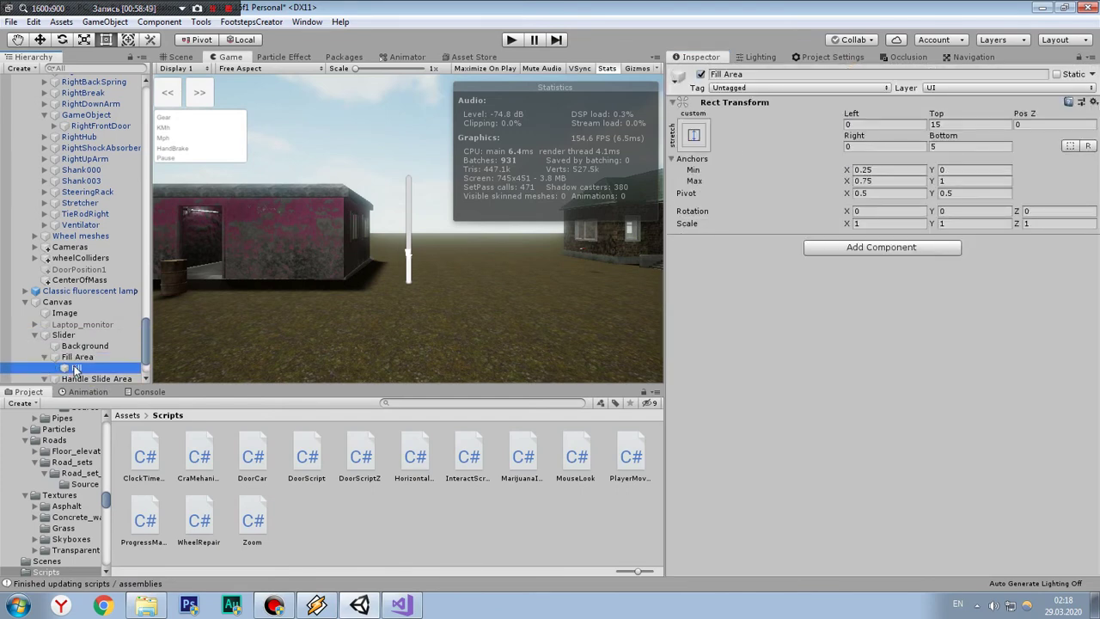
click(1081, 298)
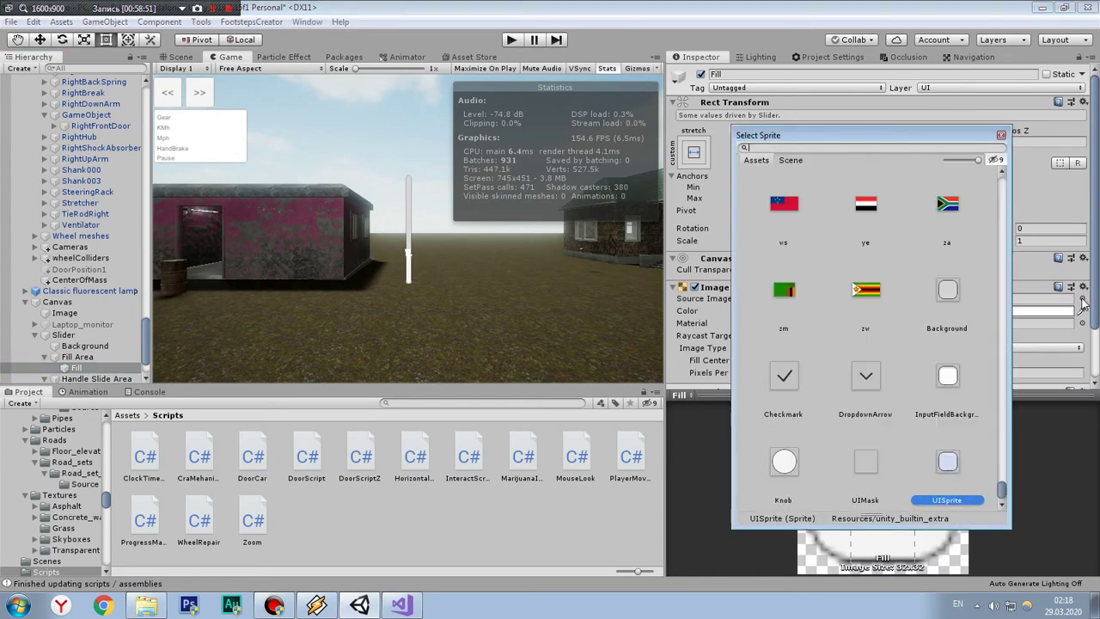
drag(1005, 490, 1002, 400)
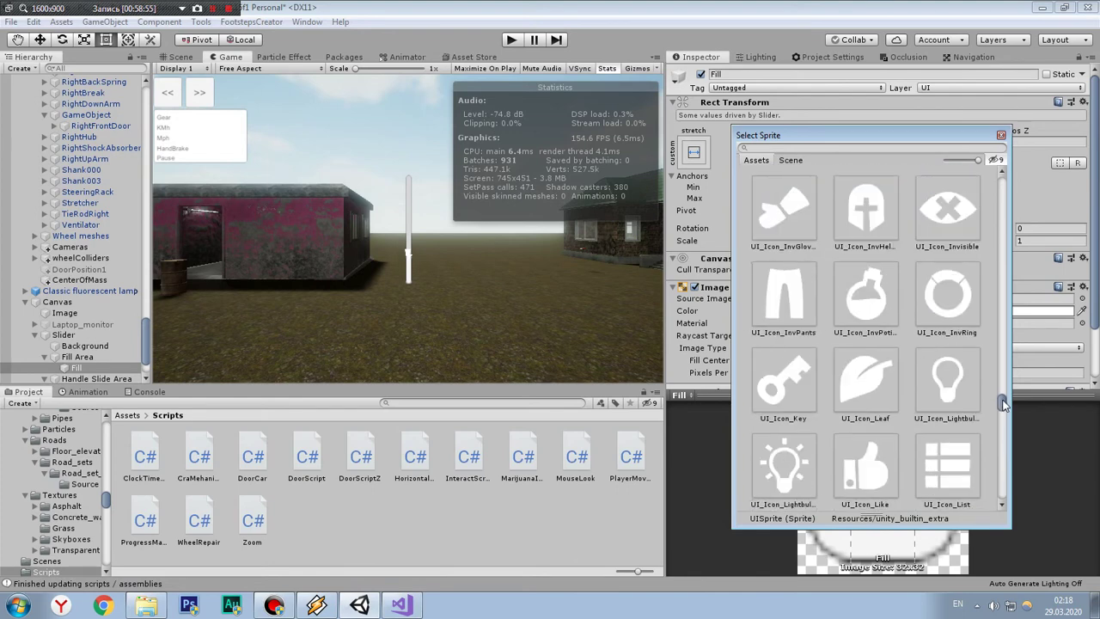
key(w)
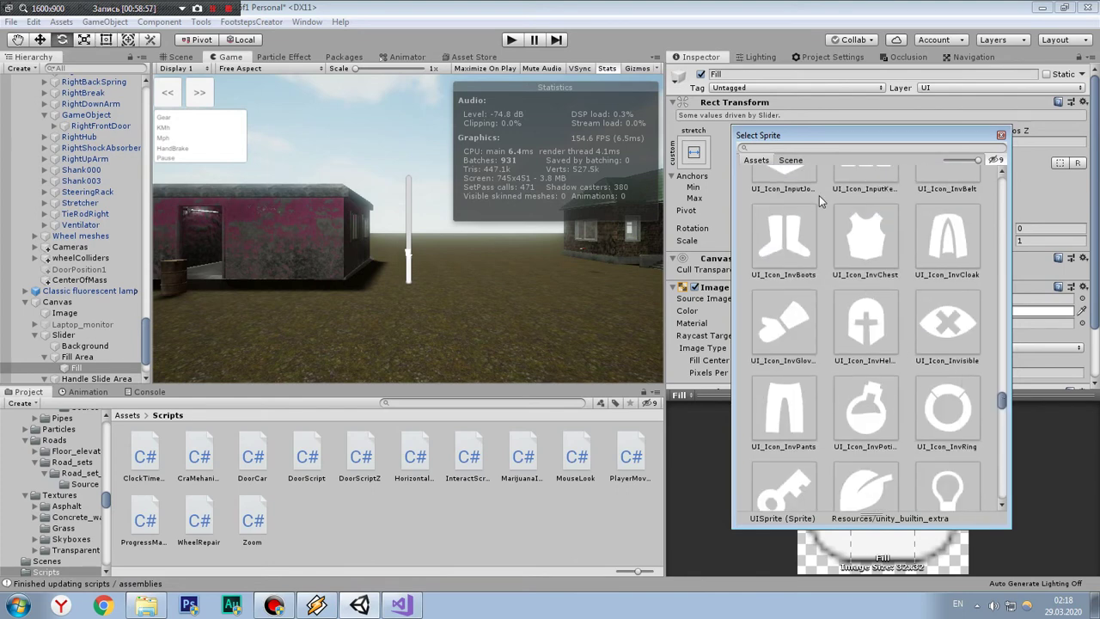
key(r)
Step: Search 'ene', assign the UI_Icon_Energy sprite to Fill, then reselect the Slider
click(781, 150)
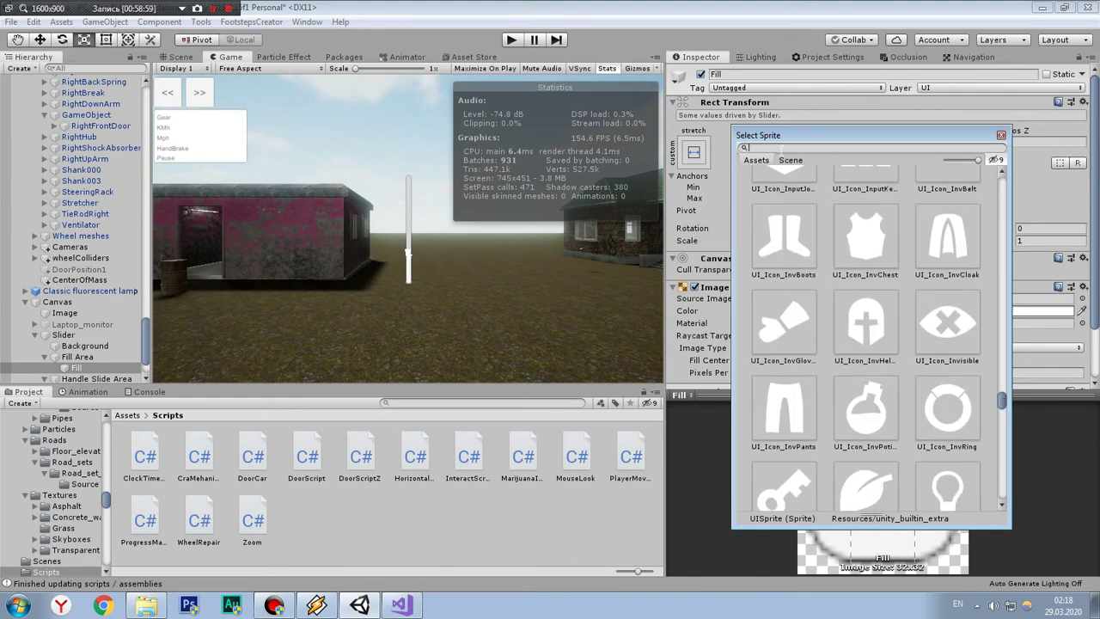
text(ene)
click(877, 203)
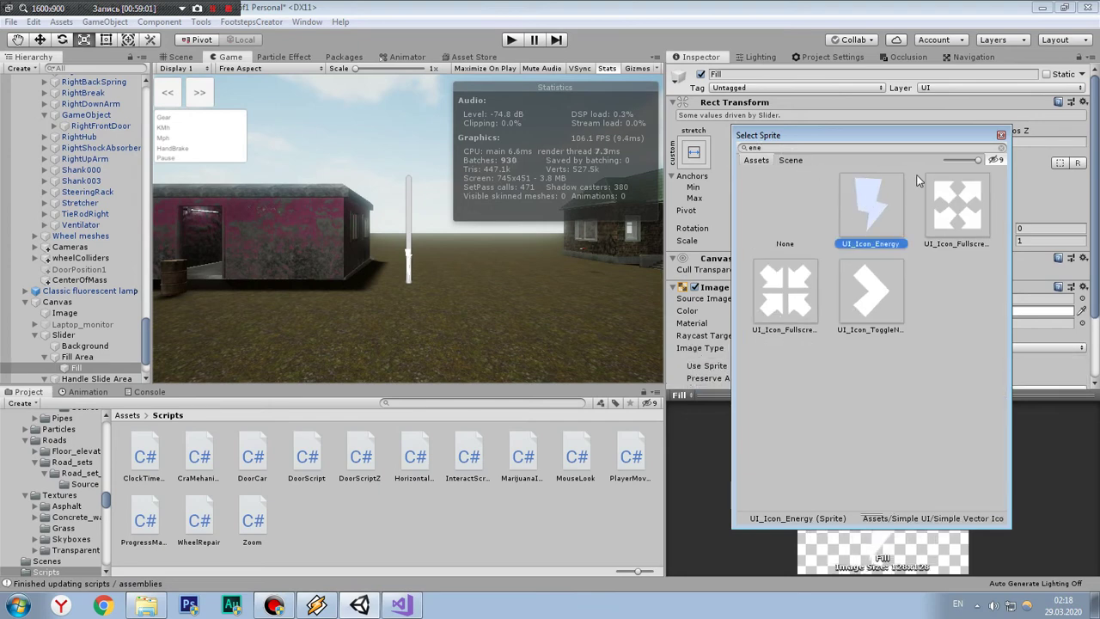
click(1001, 135)
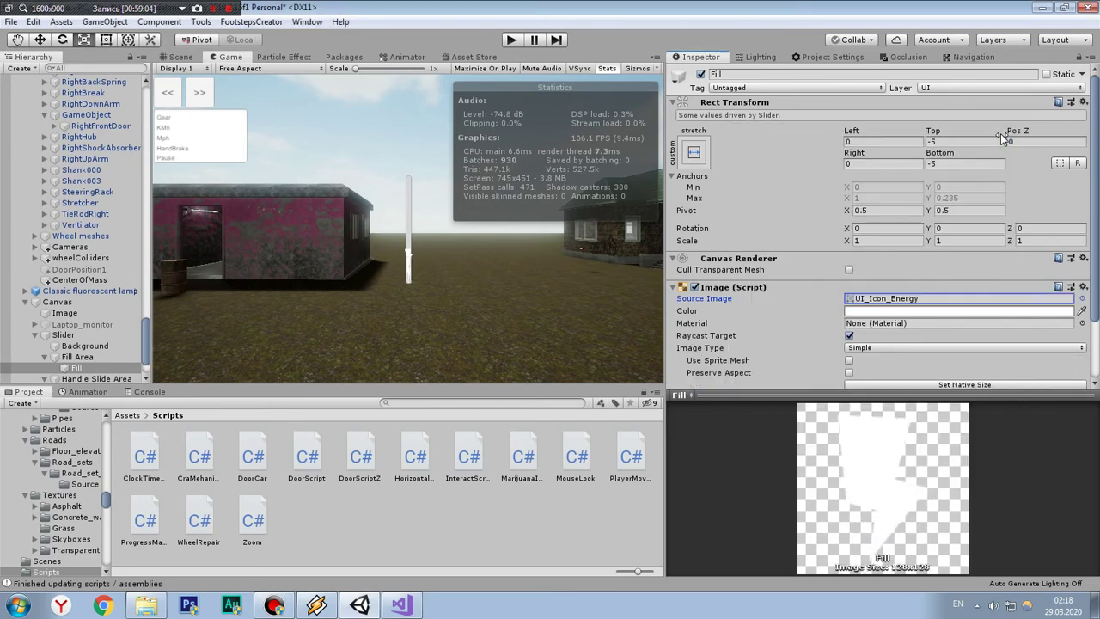
click(77, 356)
click(78, 336)
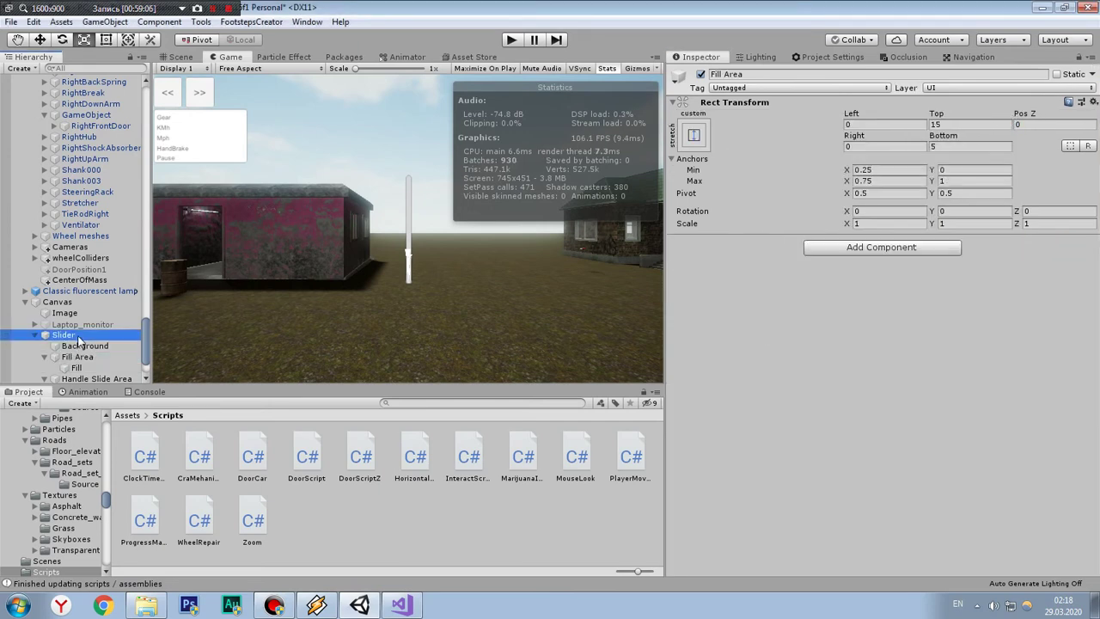
Step: Compare the Slider's Transition types, trying Sprite Swap and Animation while navigation stays Automatic
scroll(861, 349, down, 3)
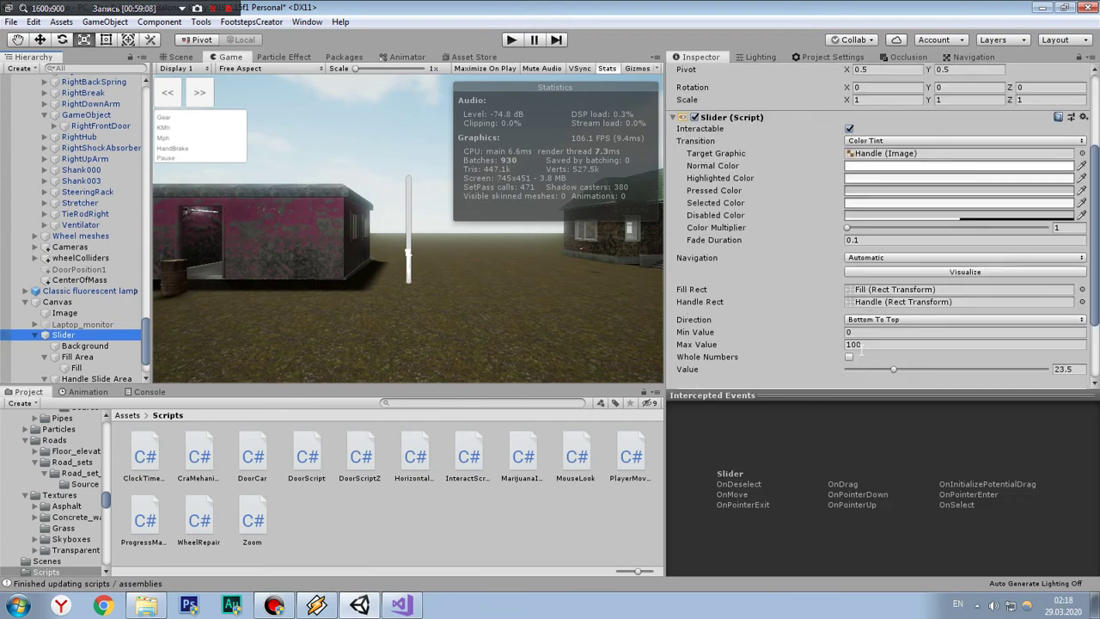
mouse_move(874, 369)
mouse_down()
mouse_move(1007, 369)
mouse_move(948, 368)
mouse_up()
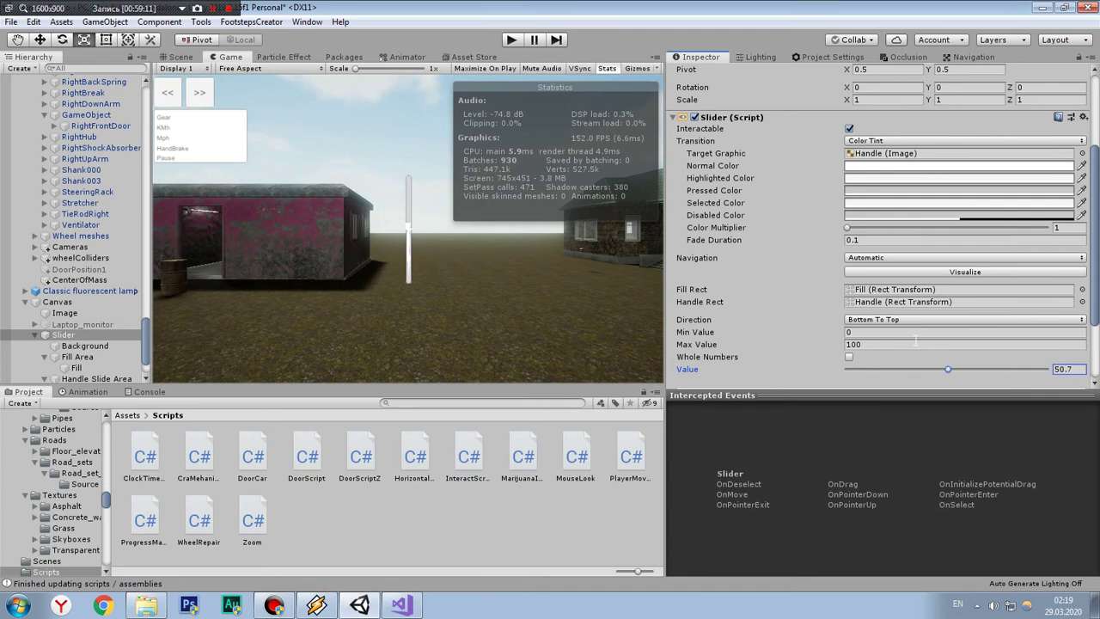
click(881, 262)
click(891, 144)
click(892, 145)
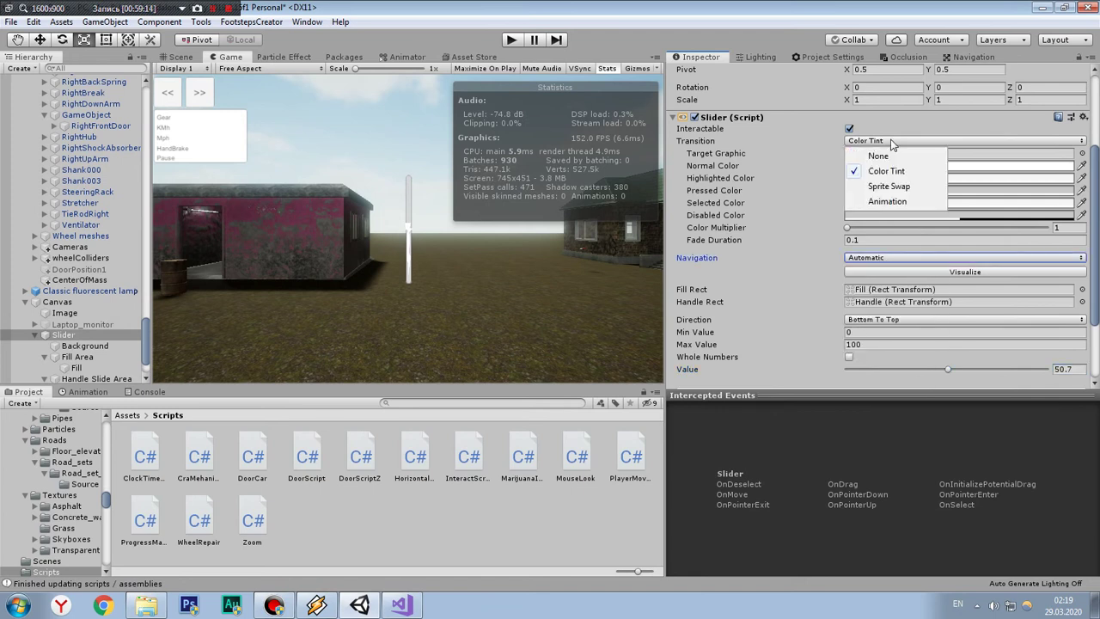
click(894, 186)
click(880, 141)
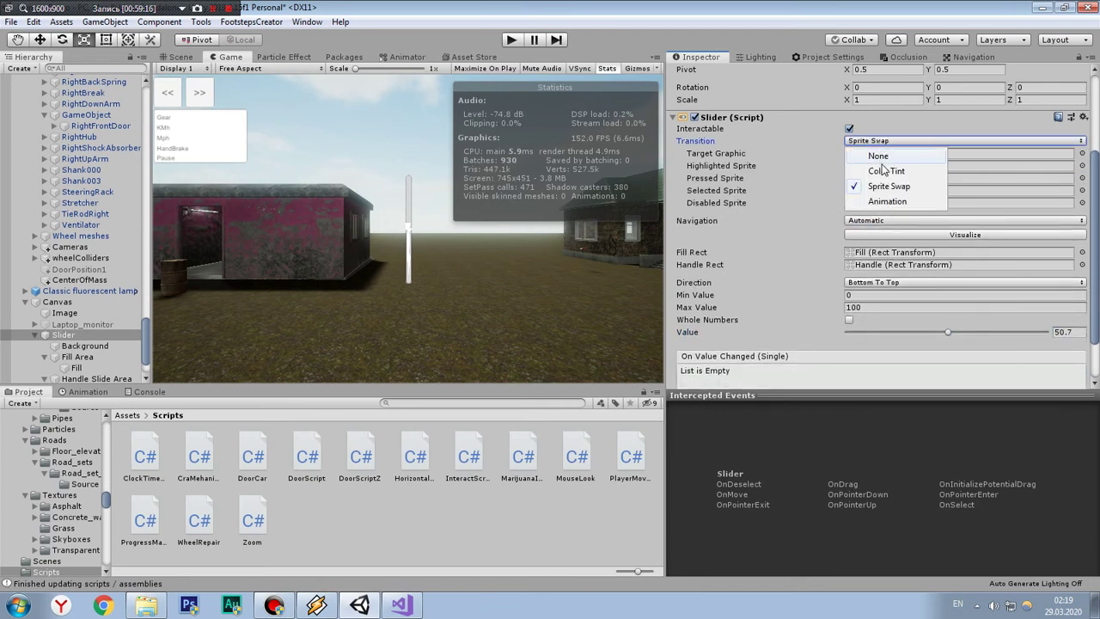
click(895, 202)
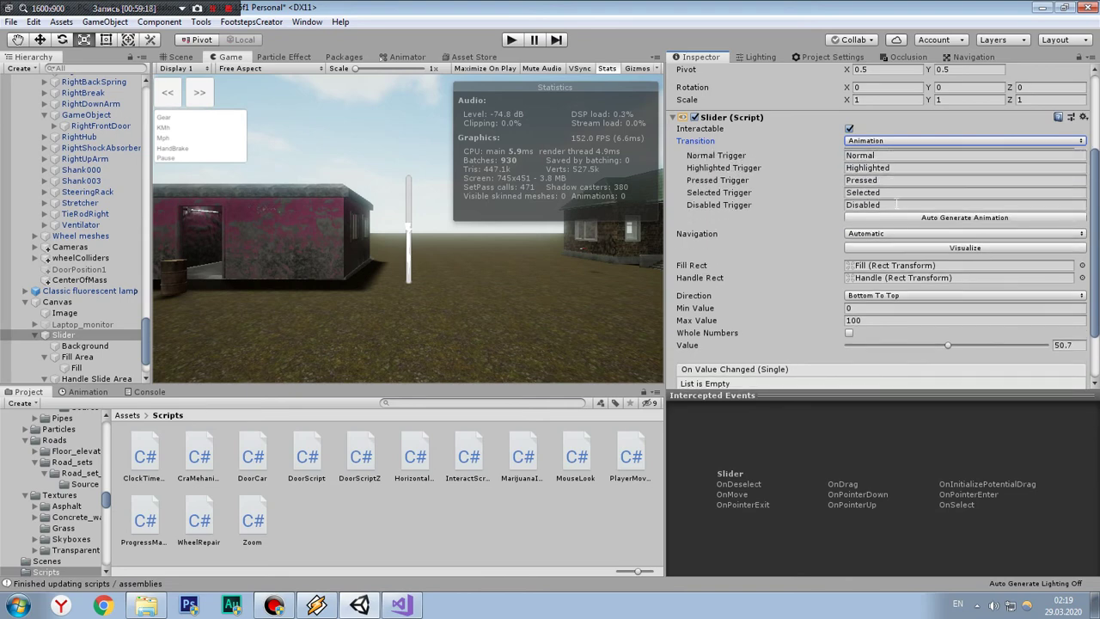
Step: Settle on the Sprite Swap transition, test the value up to 81.4, and re-enable Interactable
drag(901, 340, 934, 342)
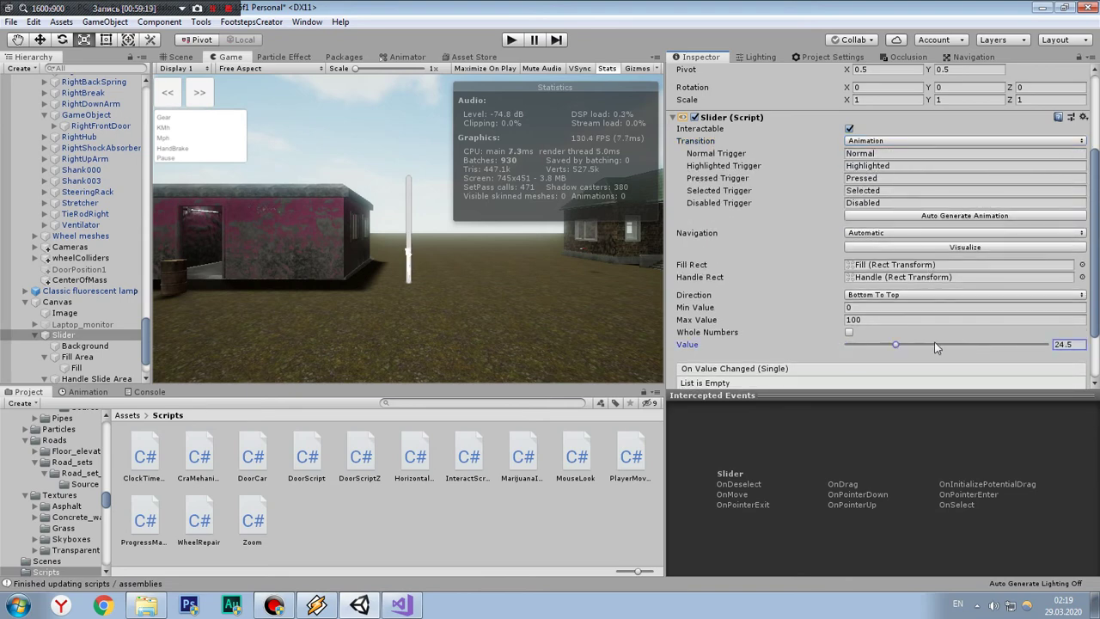
click(880, 141)
click(889, 186)
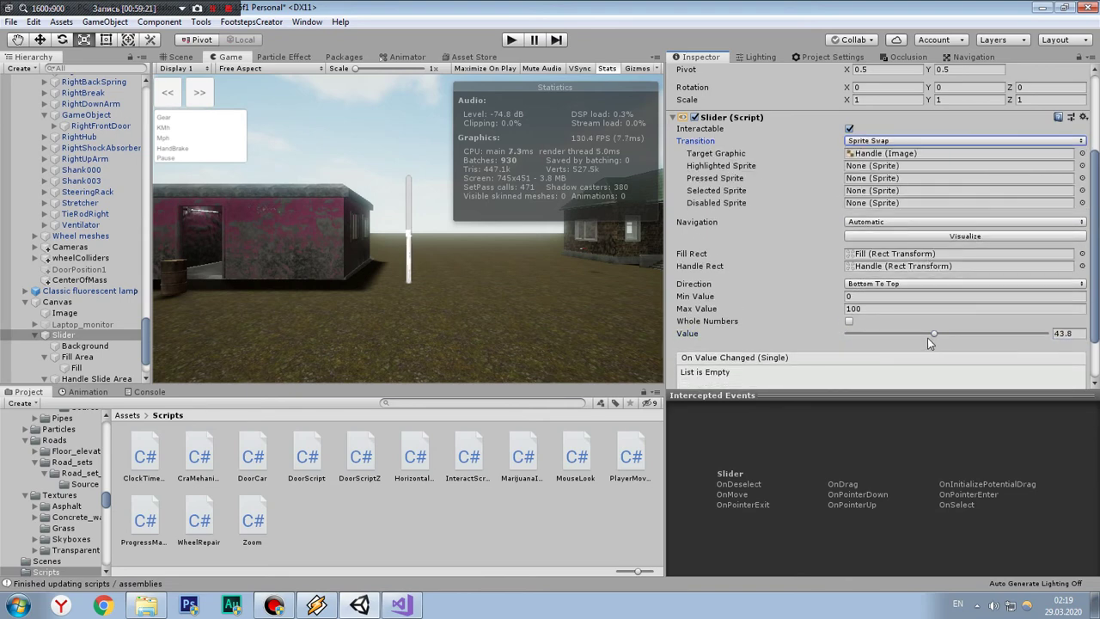
mouse_move(927, 333)
mouse_down()
mouse_move(836, 334)
mouse_move(1010, 332)
mouse_up()
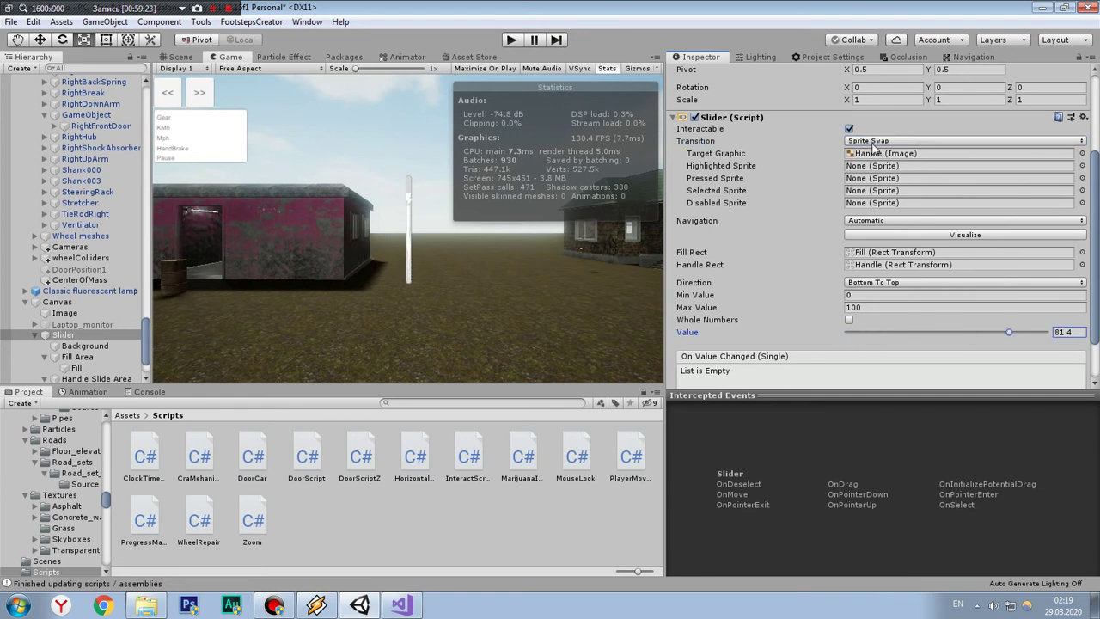
click(849, 129)
scroll(857, 327, down, 2)
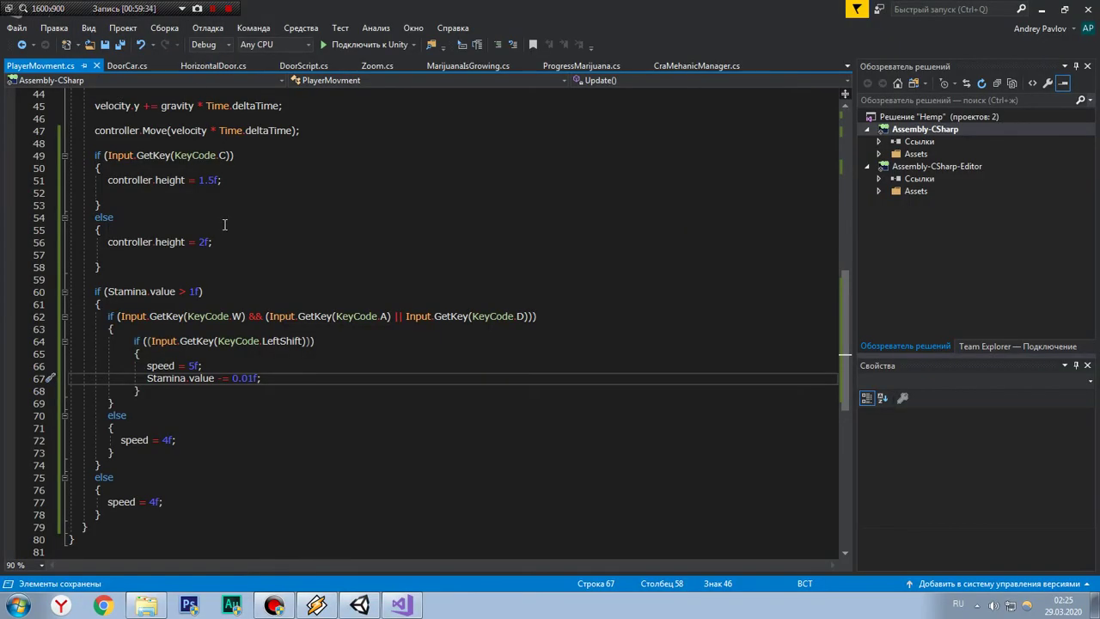
Step: Review the 0.01f sprint stamina drain in PlayerMovment.cs, then return to Unity
click(224, 244)
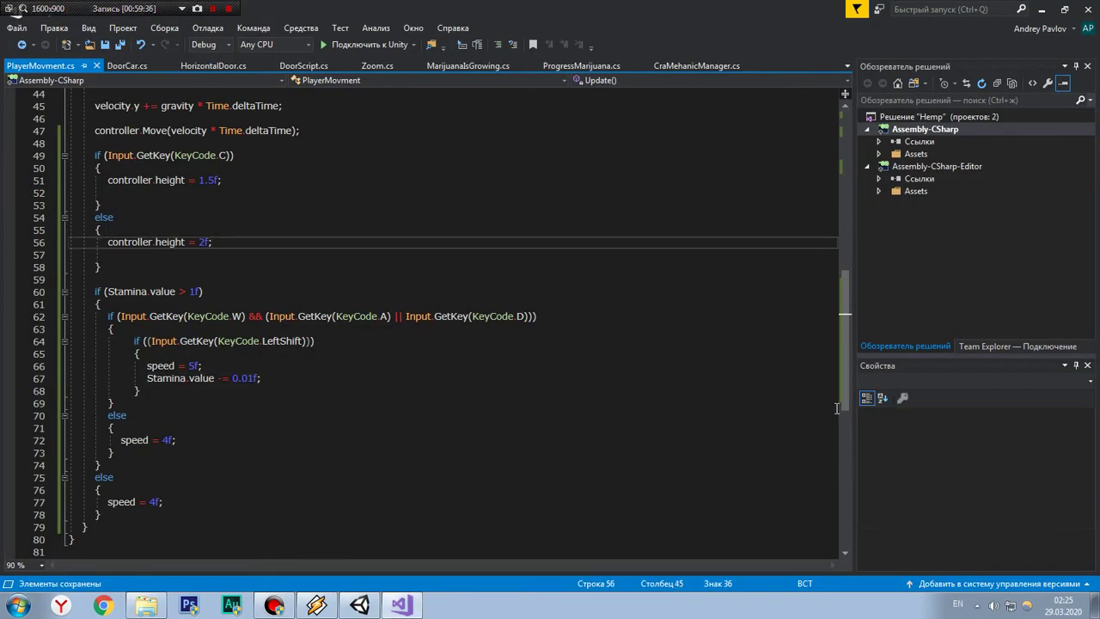
click(364, 606)
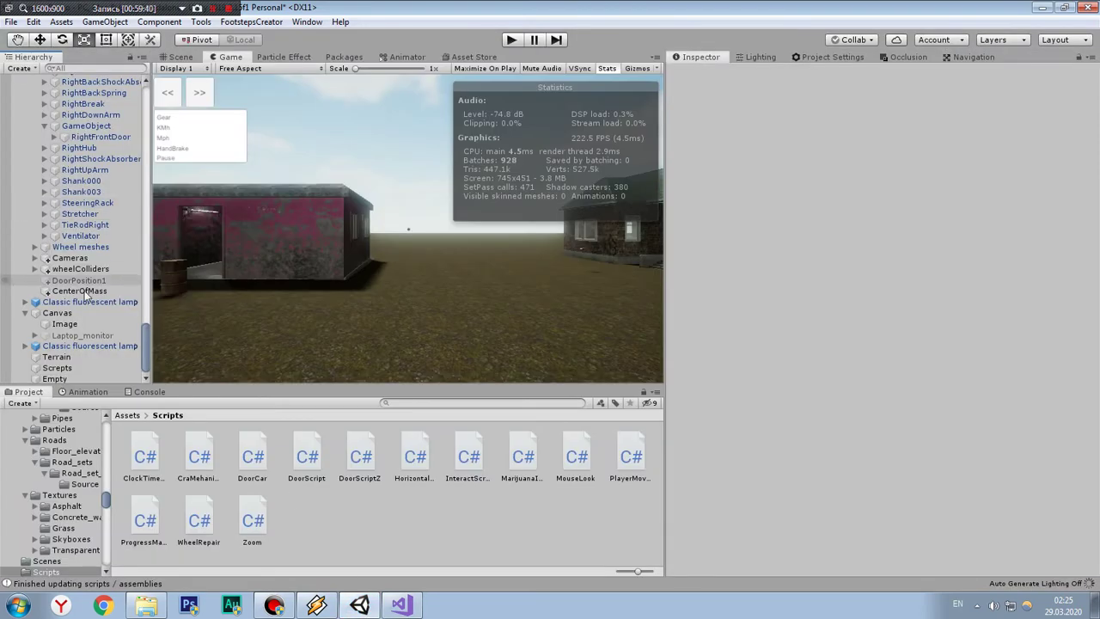
Step: Add a UI Image as a child of Canvas from the Hierarchy context menu
click(87, 312)
right_click(86, 312)
mouse_move(172, 549)
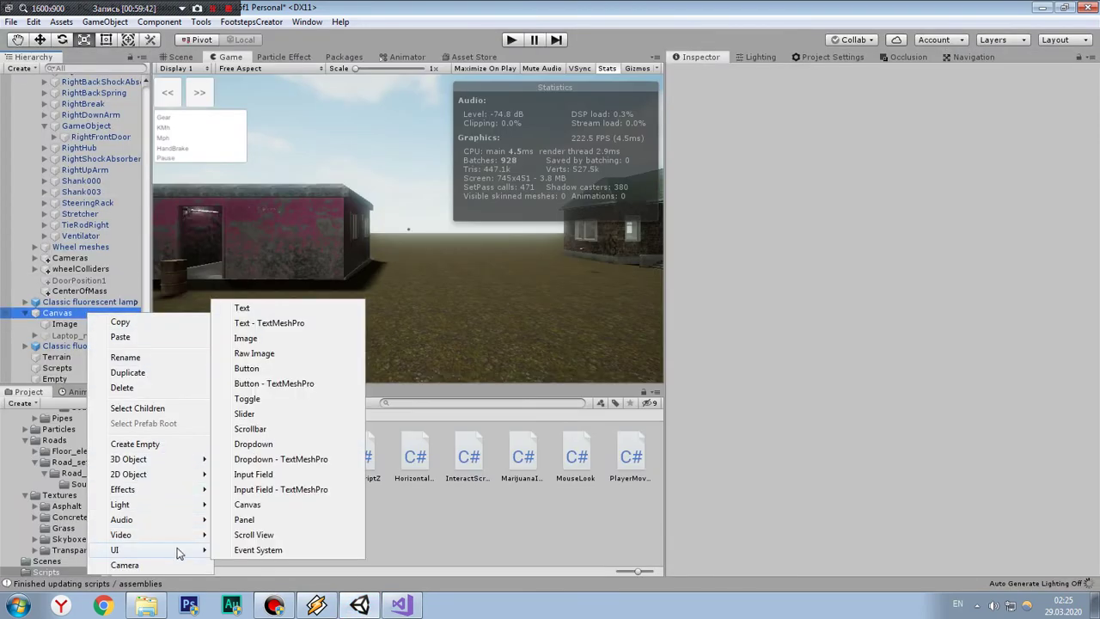
click(245, 338)
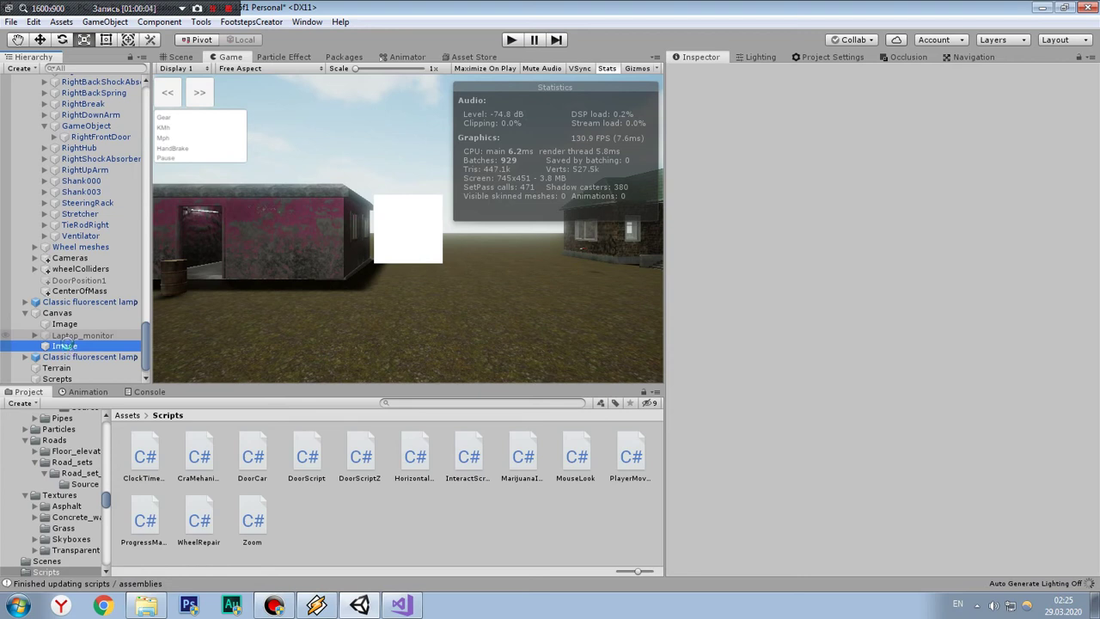
Step: Turn off Raycast Target on the lower Image, then remove and re-add its Image component
click(68, 347)
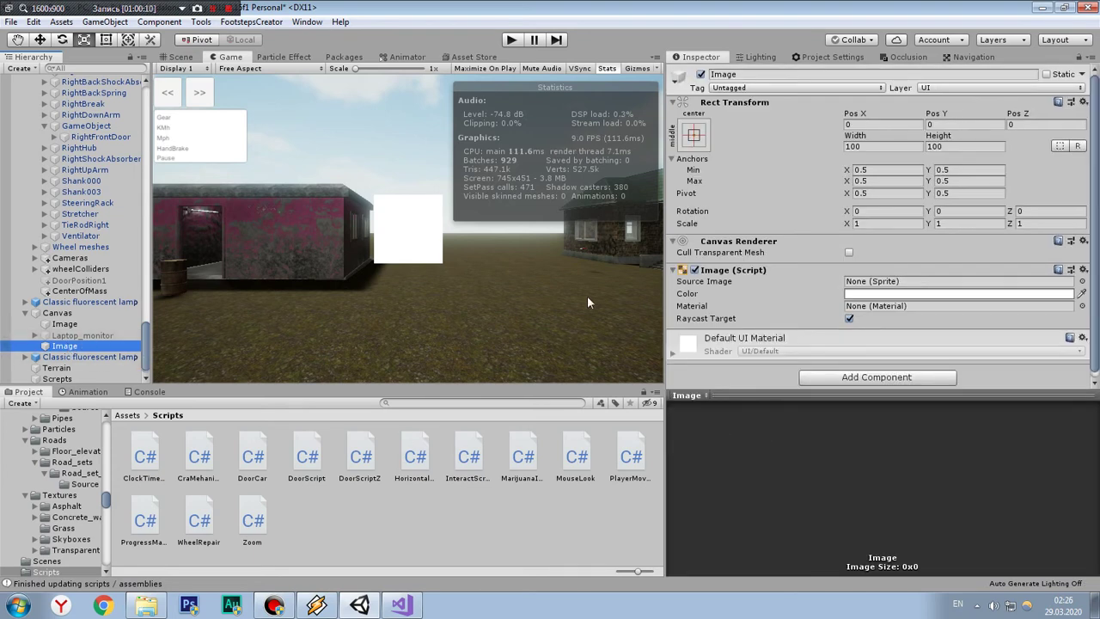
click(849, 318)
right_click(742, 270)
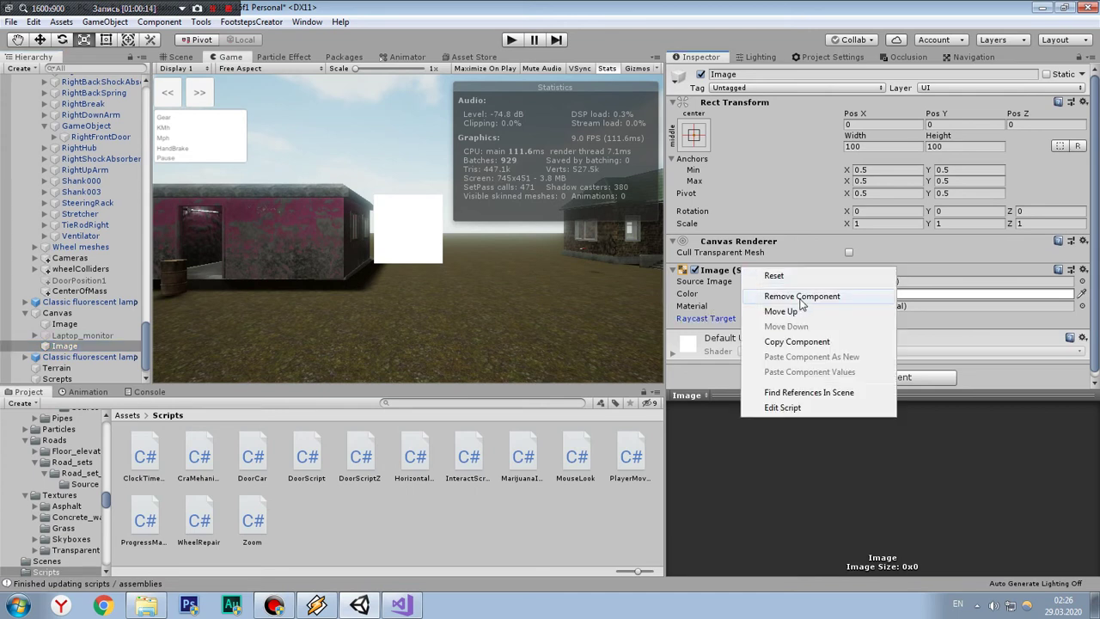
click(748, 297)
click(858, 277)
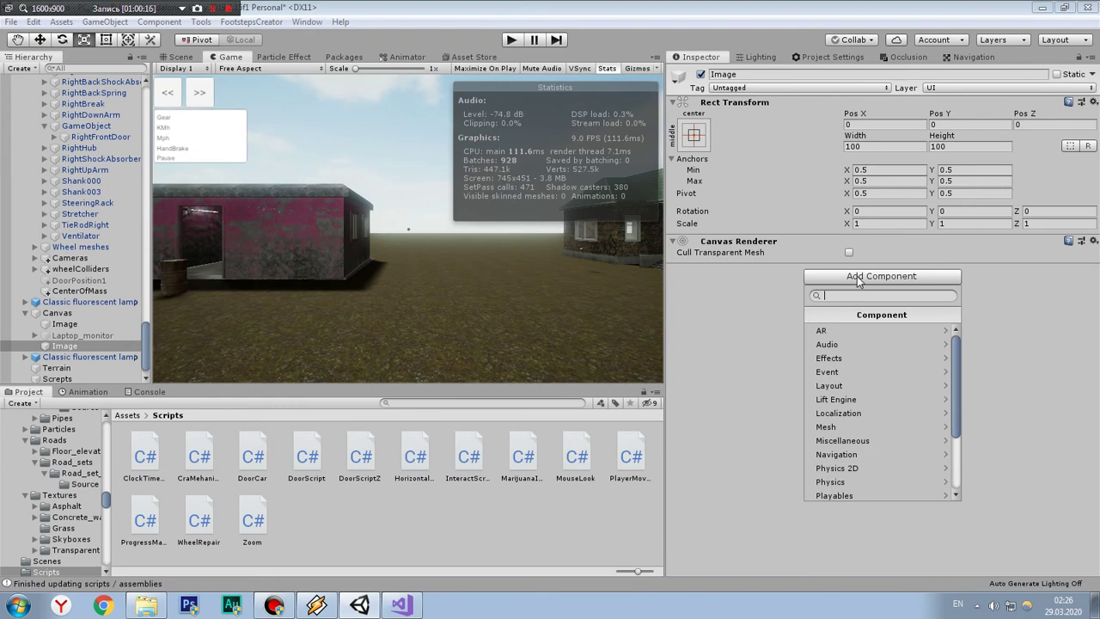
text(im)
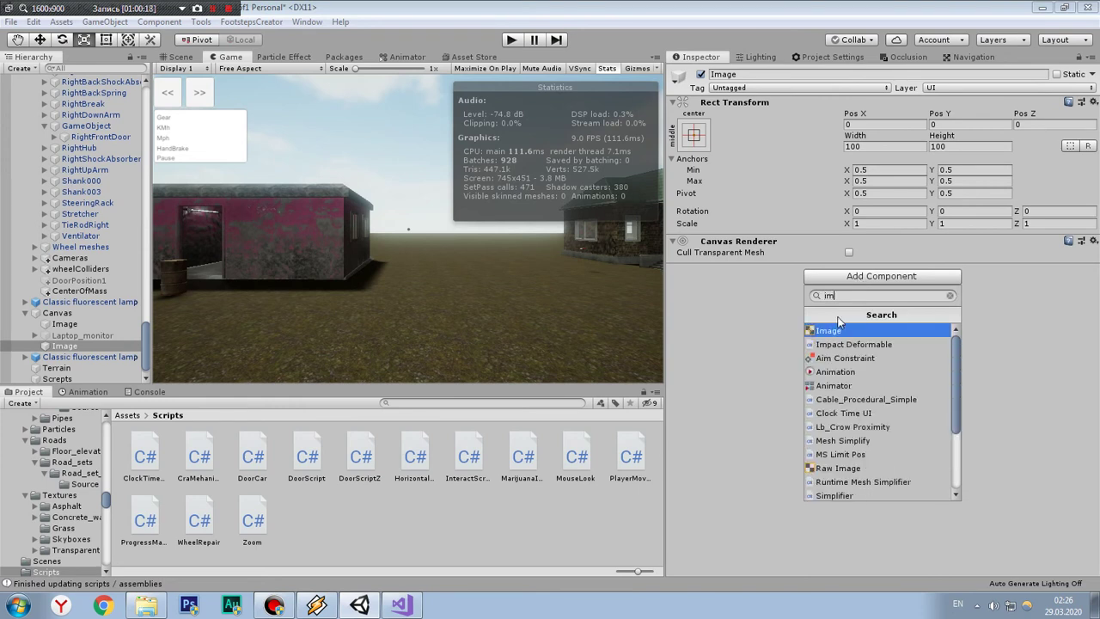
click(843, 330)
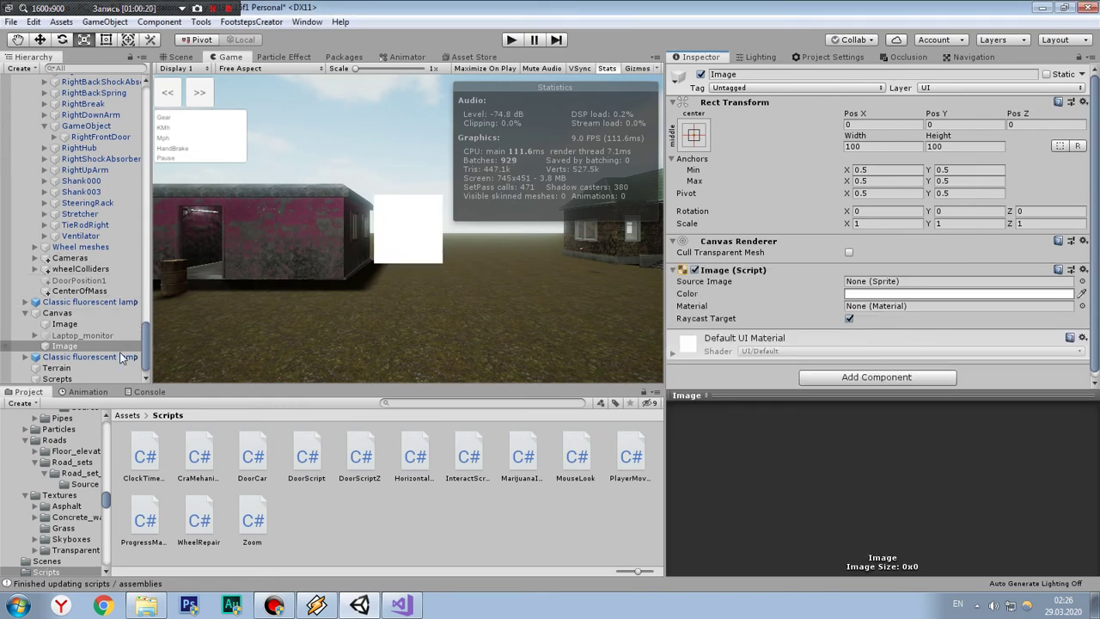
Step: Duplicate the first Image under Canvas, then delete the extra Image (1) copy
click(62, 347)
click(70, 325)
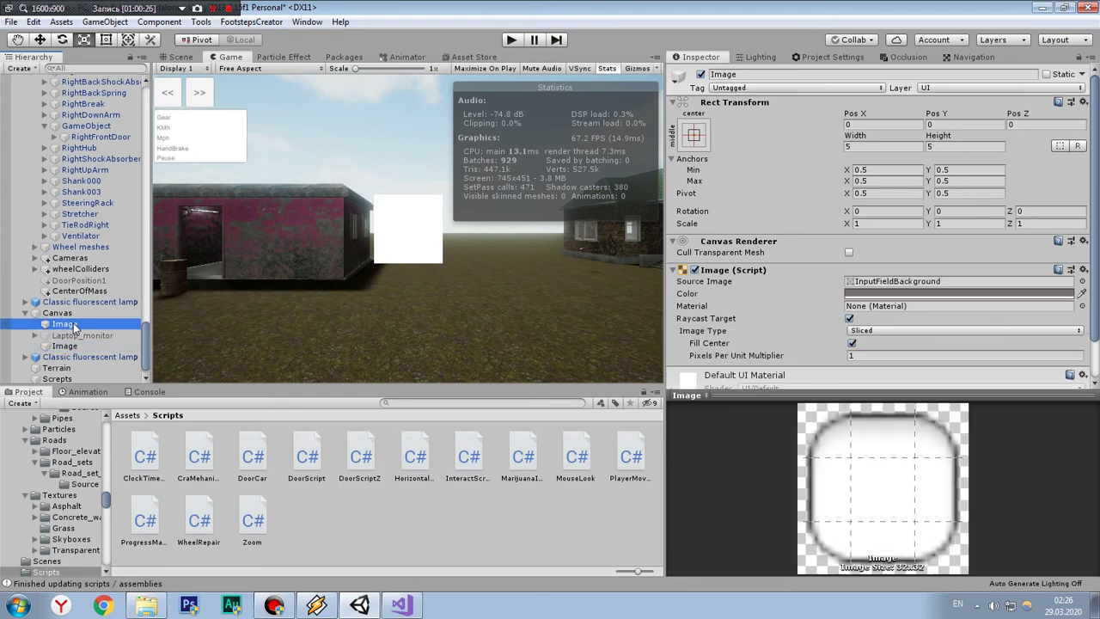
right_click(73, 326)
click(116, 380)
drag(76, 356, 80, 345)
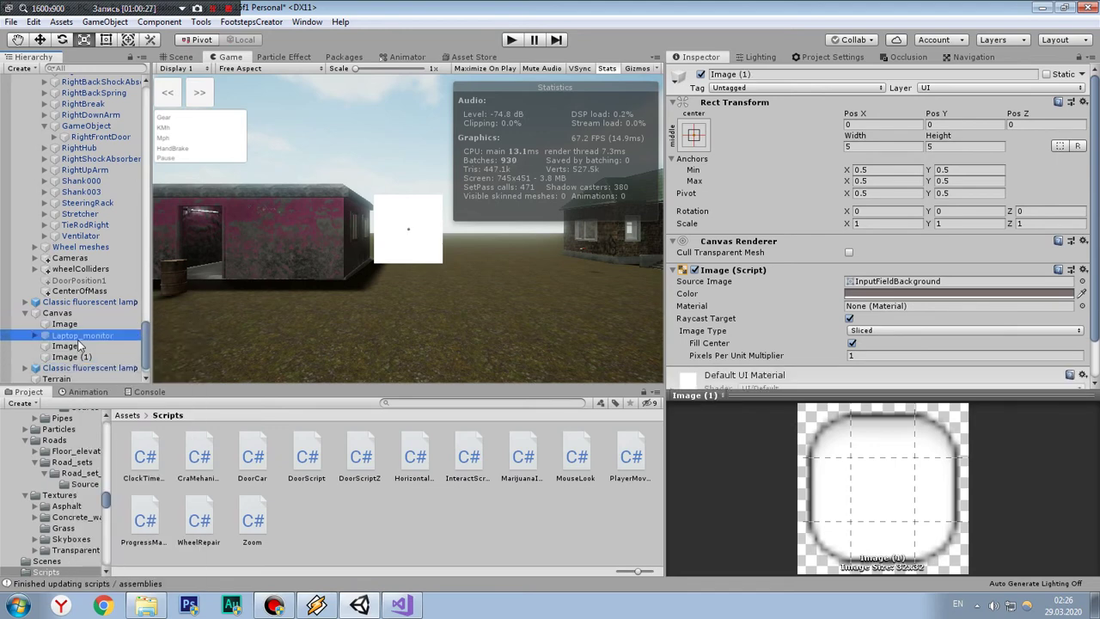
click(80, 345)
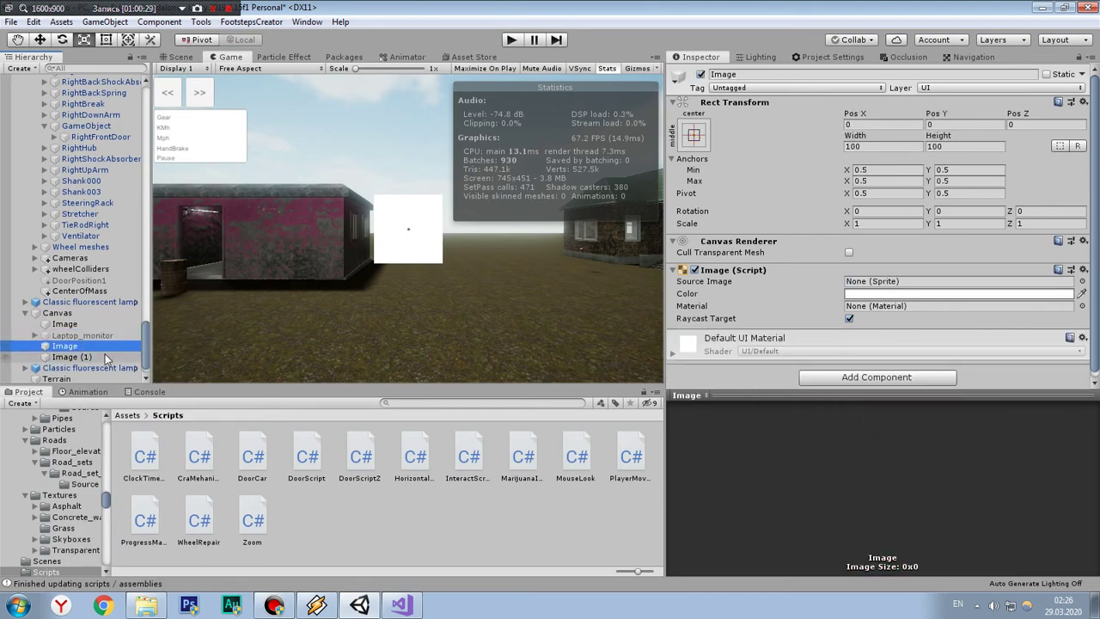
click(106, 358)
key(Delete)
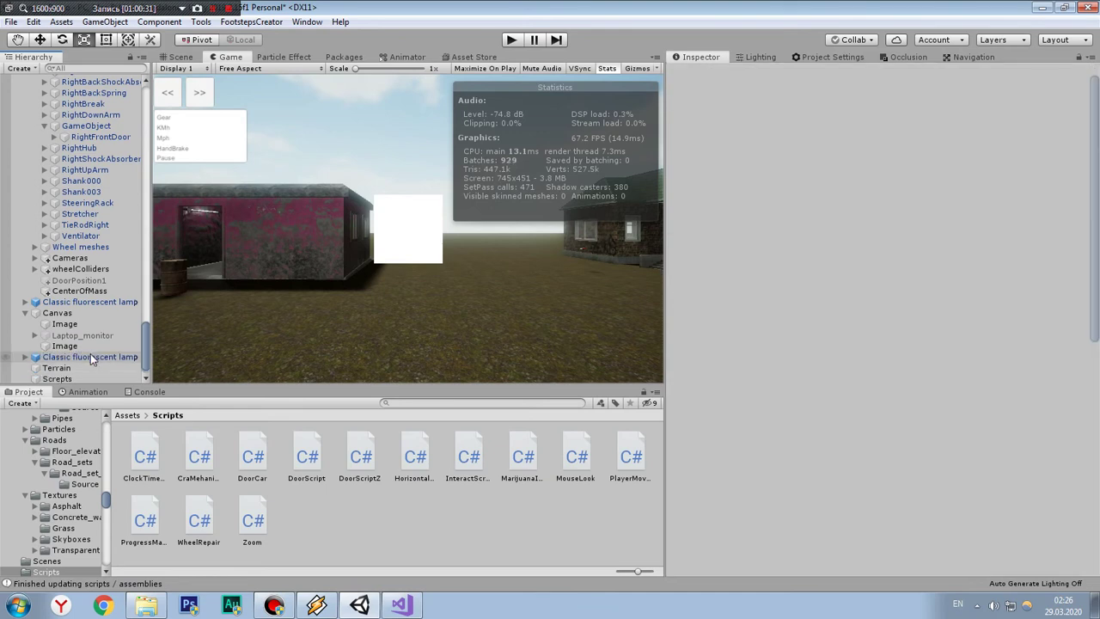
Step: Set the lower Image's Source Image to the UI_Icon_Energy lightning sprite
click(74, 346)
click(1083, 282)
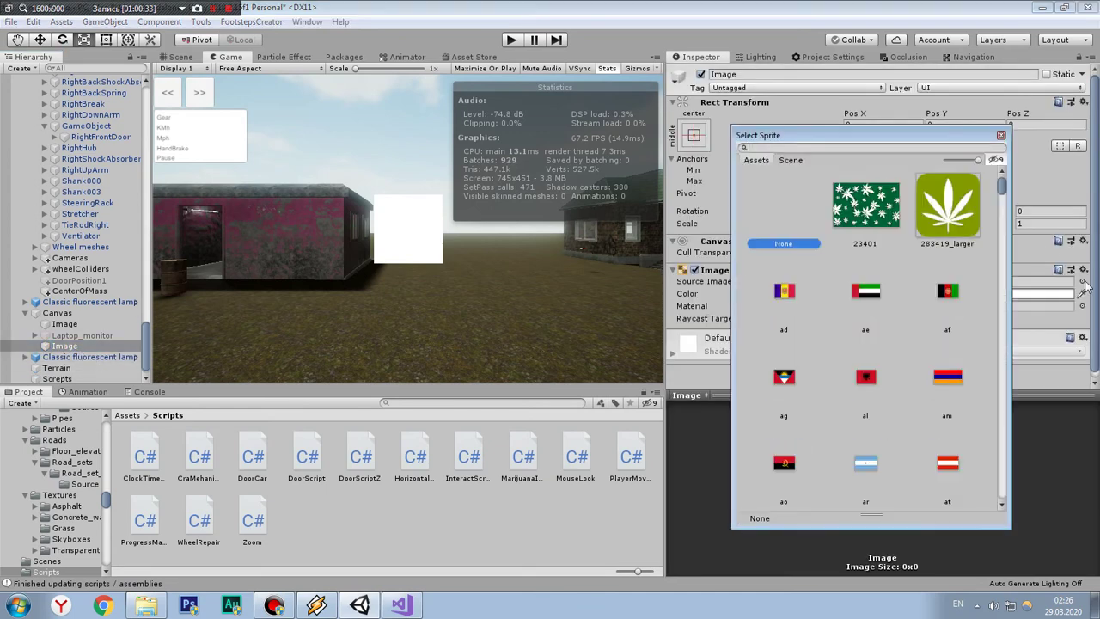
text(ene)
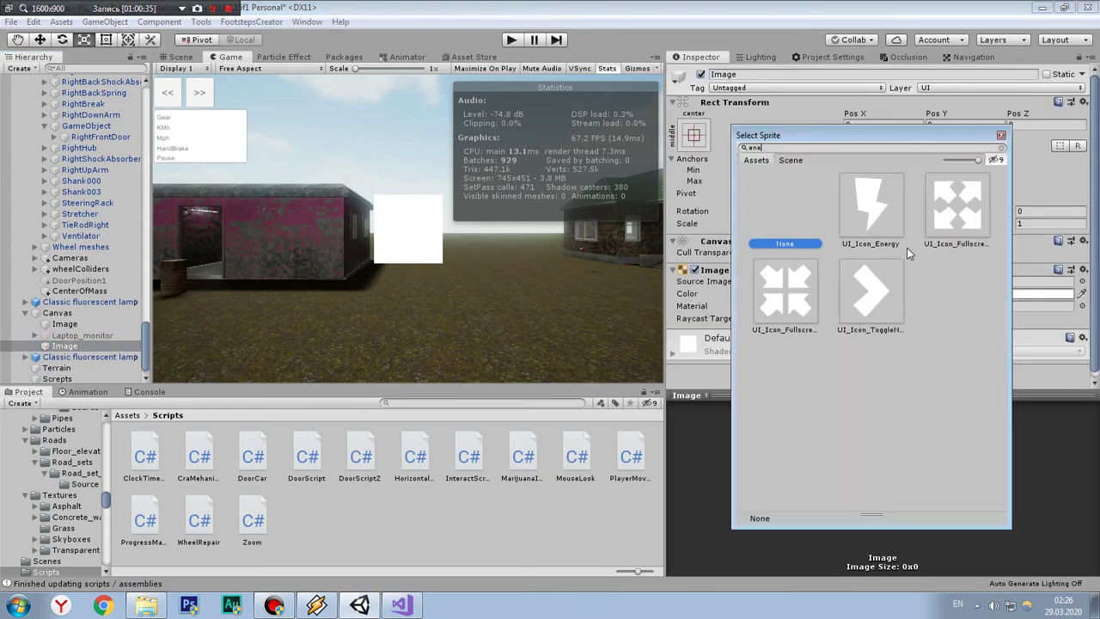
click(872, 211)
click(1000, 136)
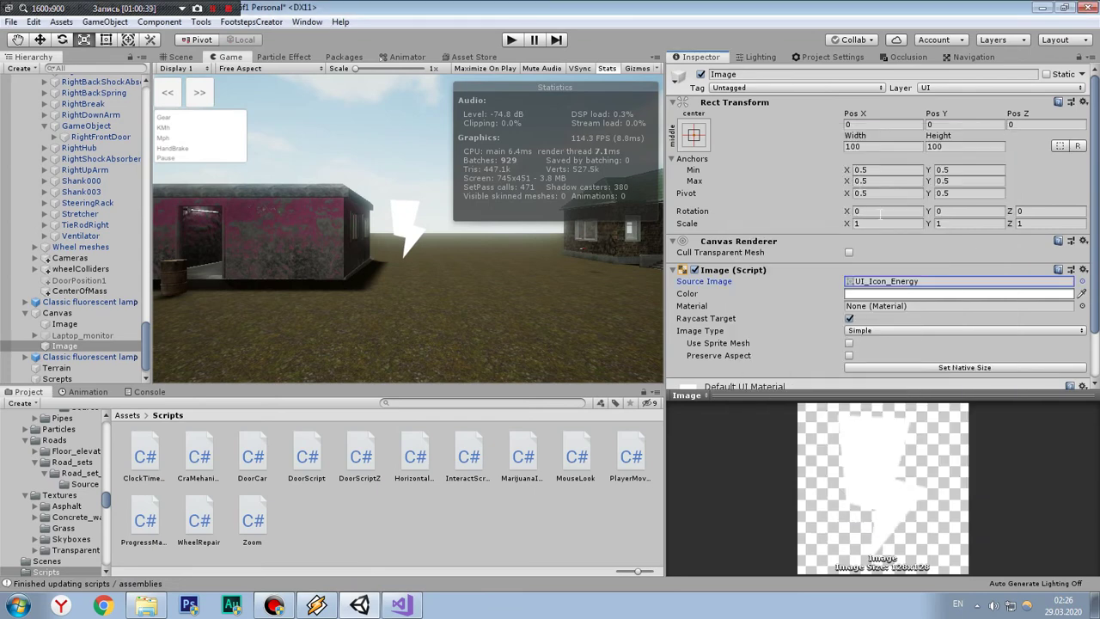
Step: Tint the lightning icon a pale beige (C8B9A7)
click(871, 296)
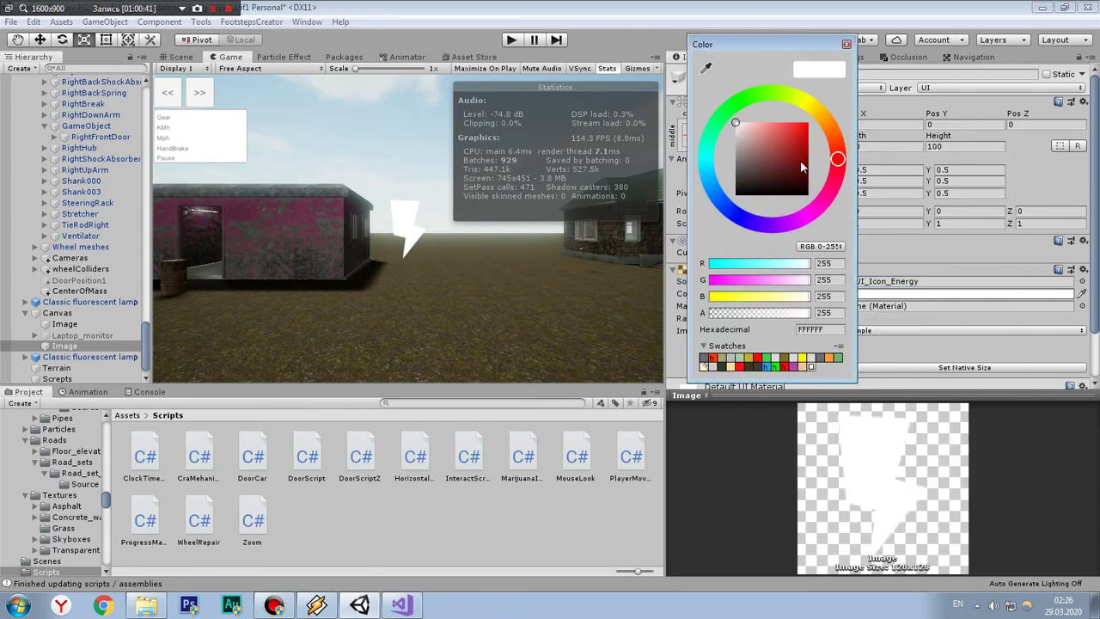
click(810, 109)
click(736, 136)
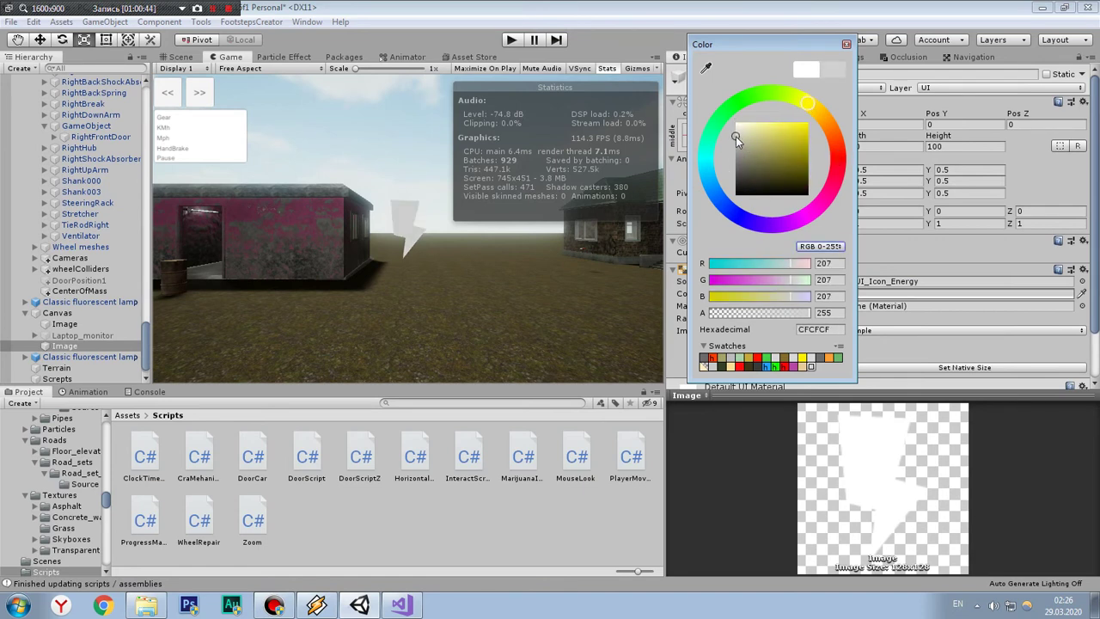
click(733, 128)
click(735, 137)
drag(810, 107, 830, 127)
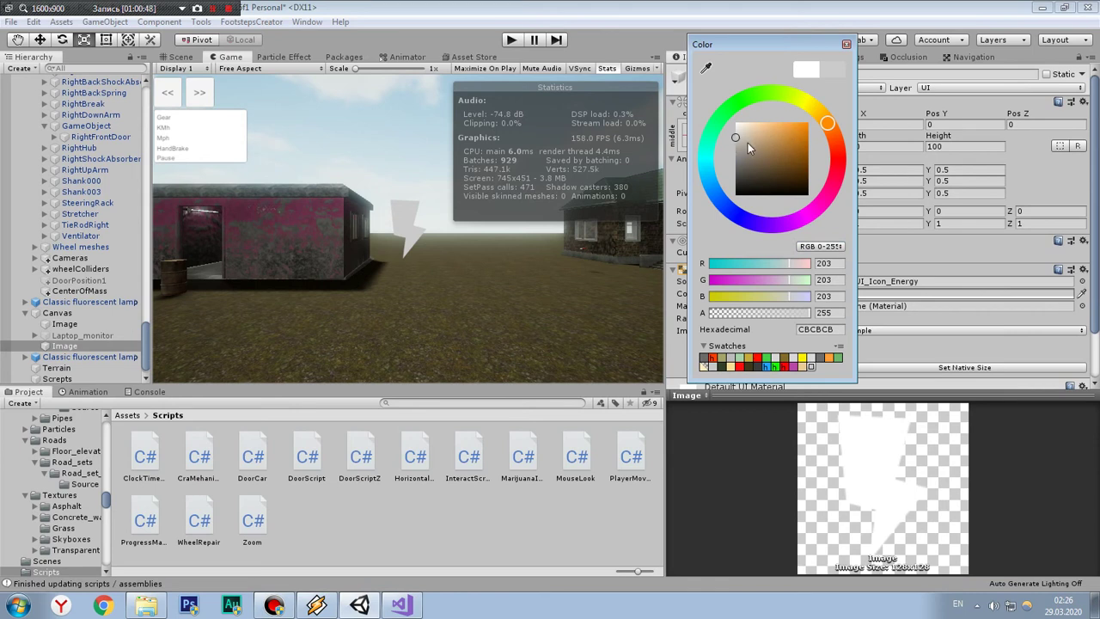
click(748, 143)
click(749, 138)
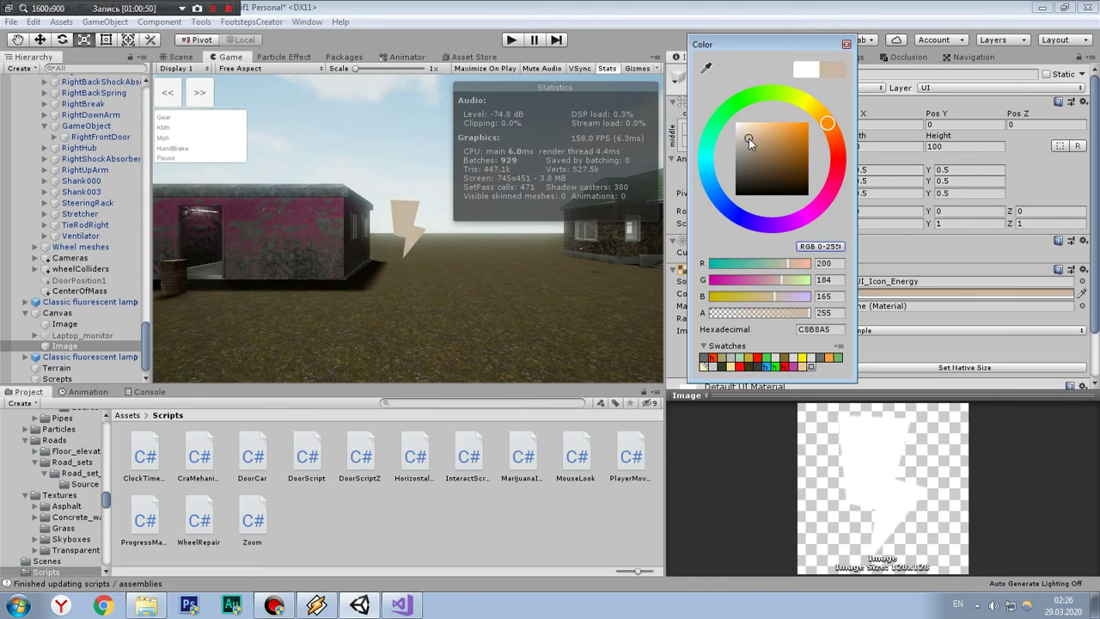
click(847, 43)
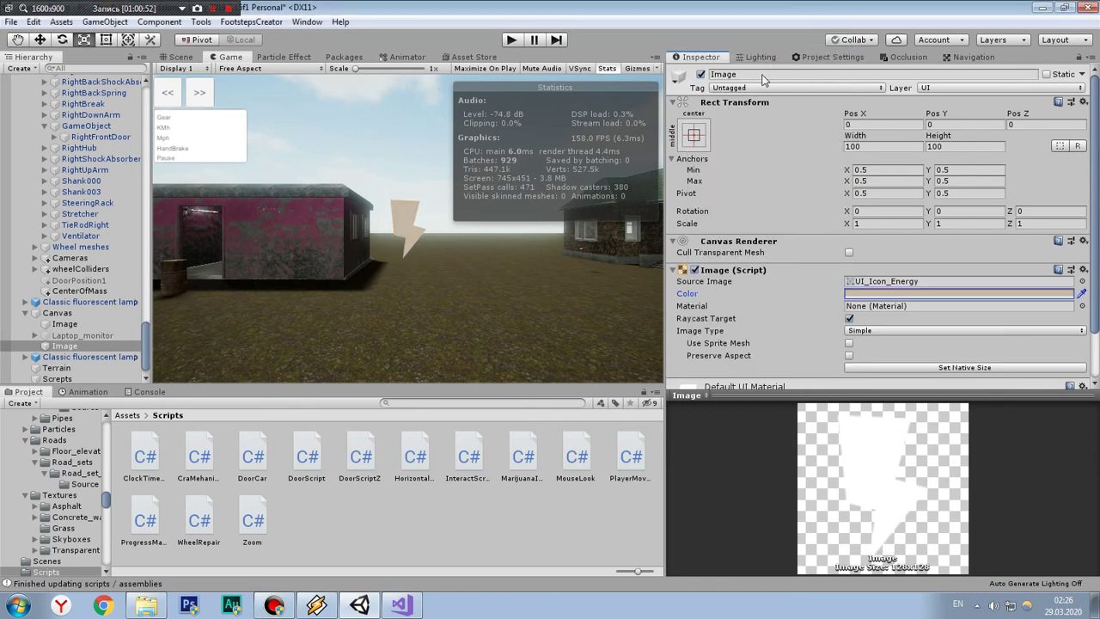
Step: Anchor the lightning image middle-left and shift its Pos X toward the left edge
click(694, 134)
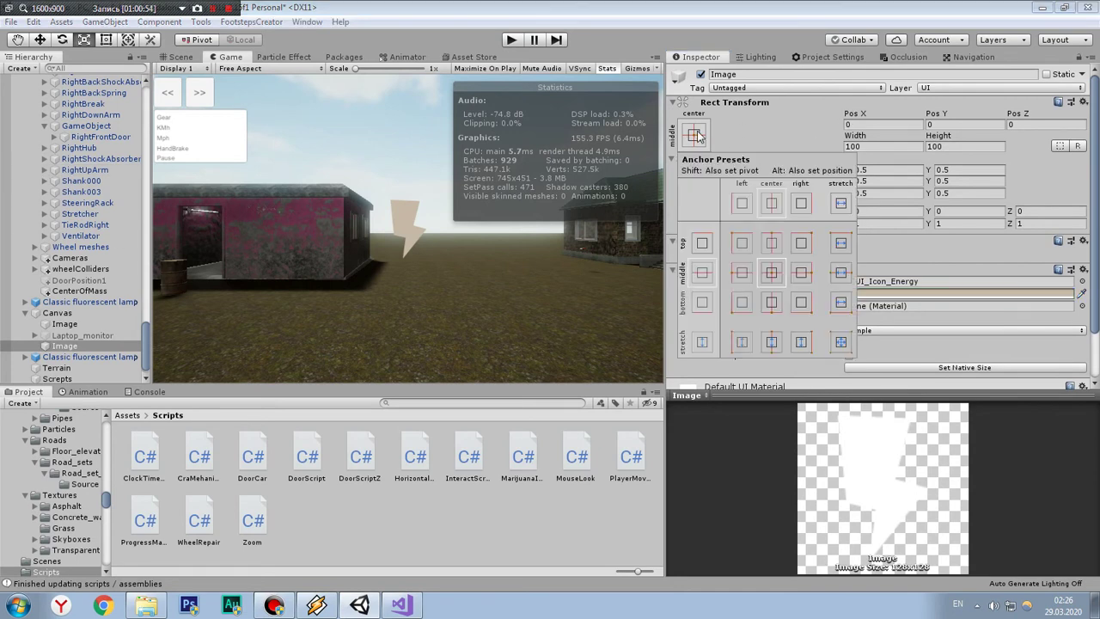
click(742, 273)
drag(880, 116, 741, 115)
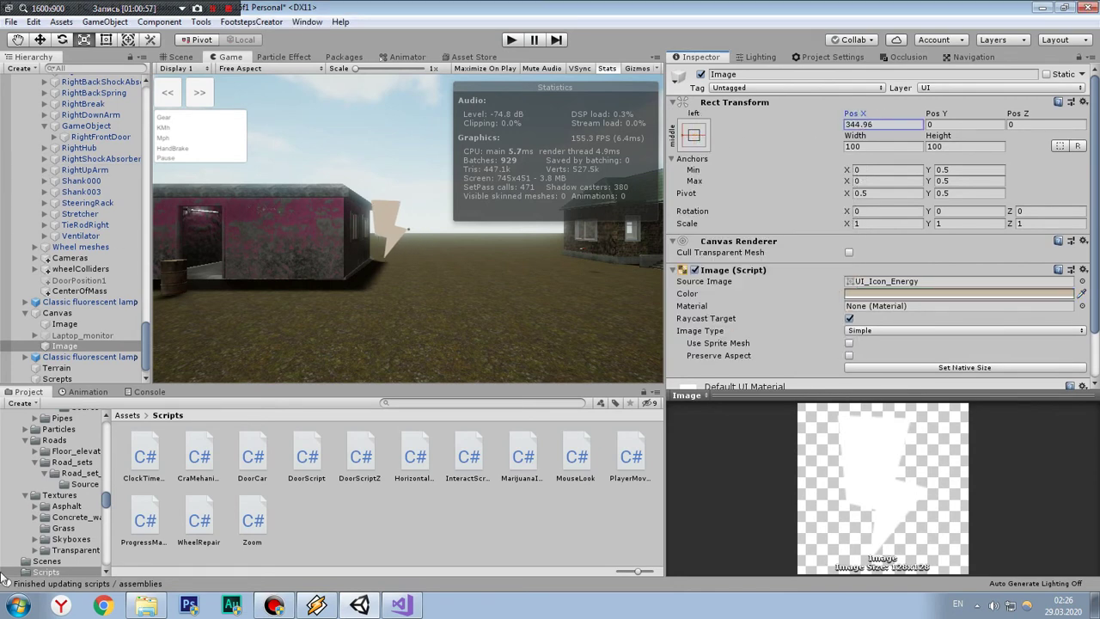
double_click(877, 124)
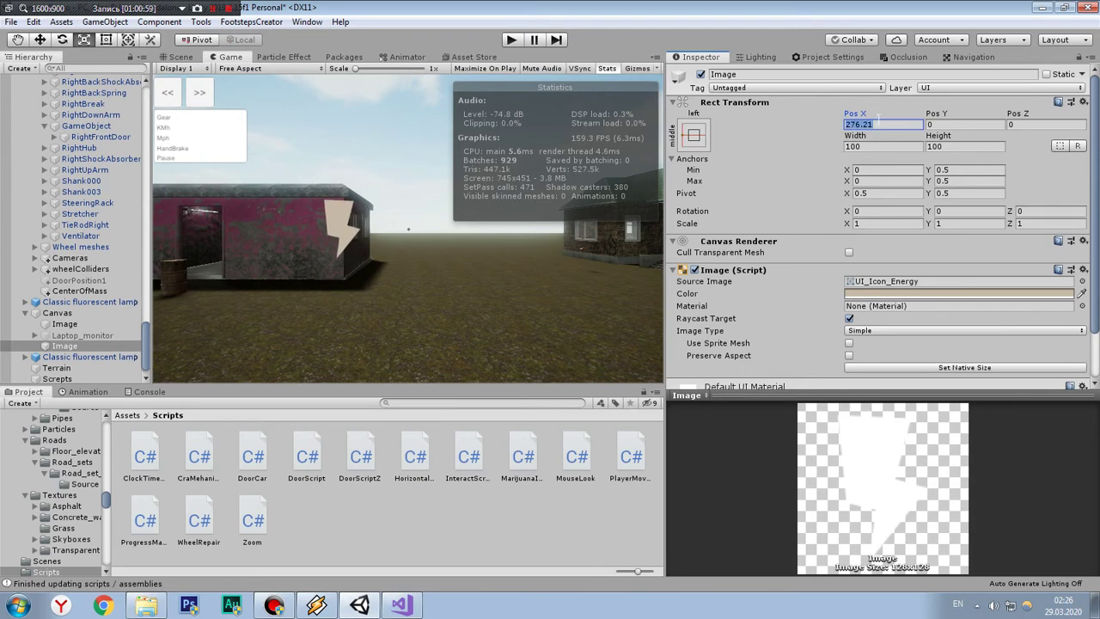
text(-395)
key(Return)
drag(253, 155, 688, 165)
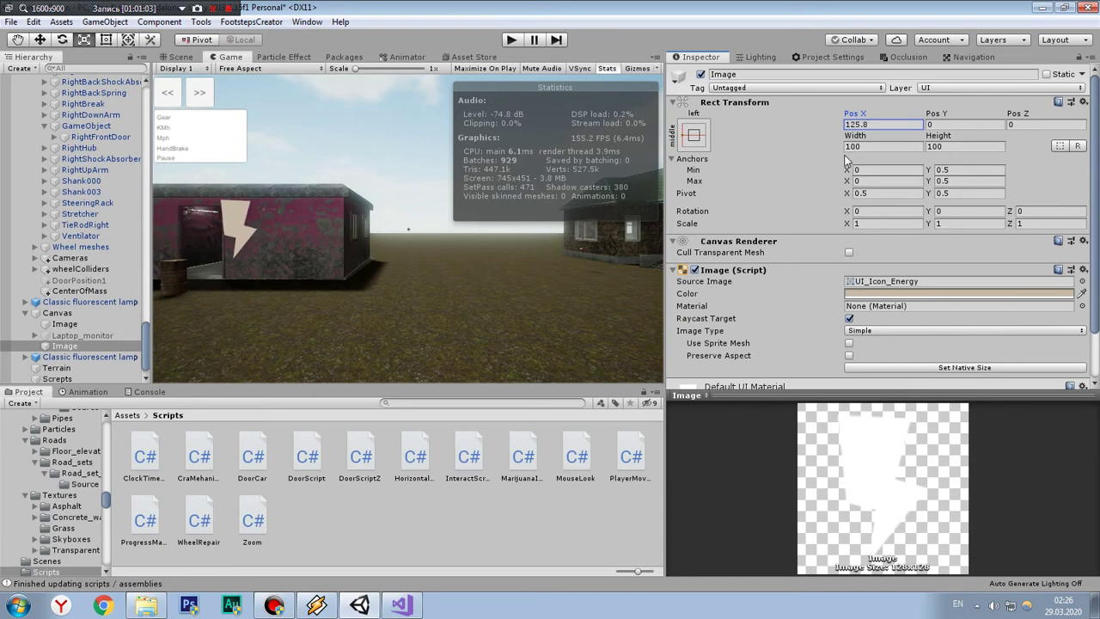
Step: Resize the image to 60 by 60 and place it at Pos X 36.9
click(876, 145)
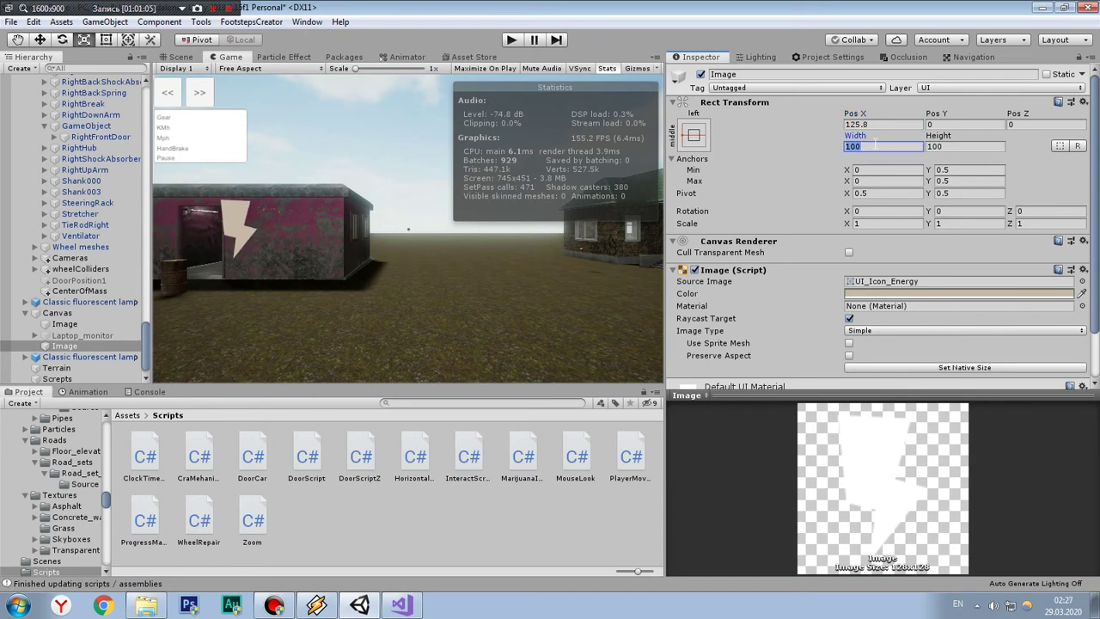
text(6)
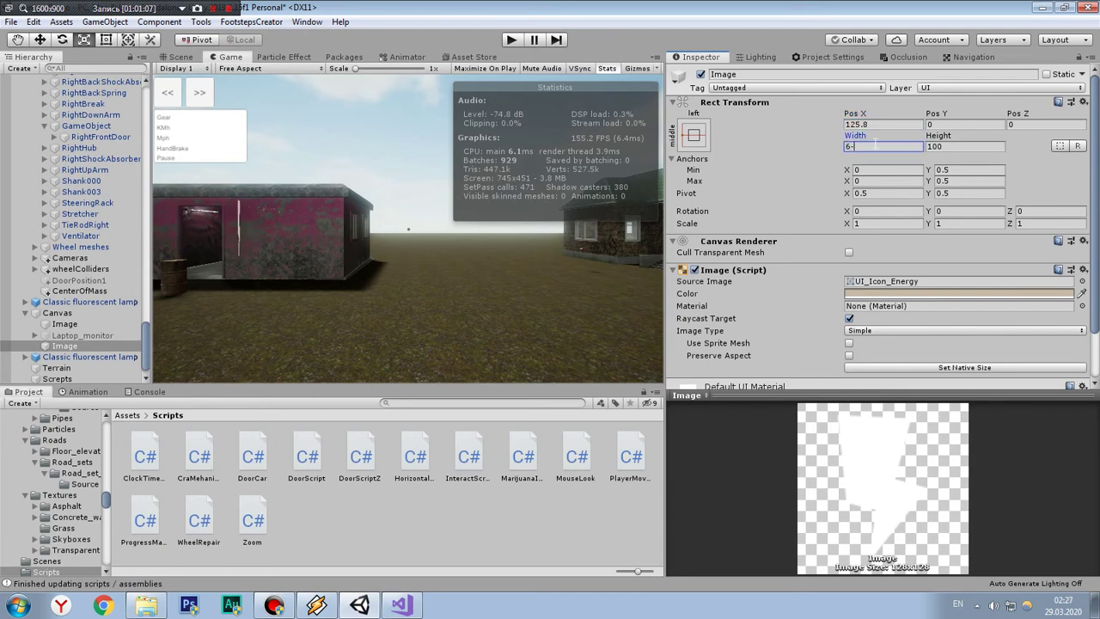
text(0)
click(951, 146)
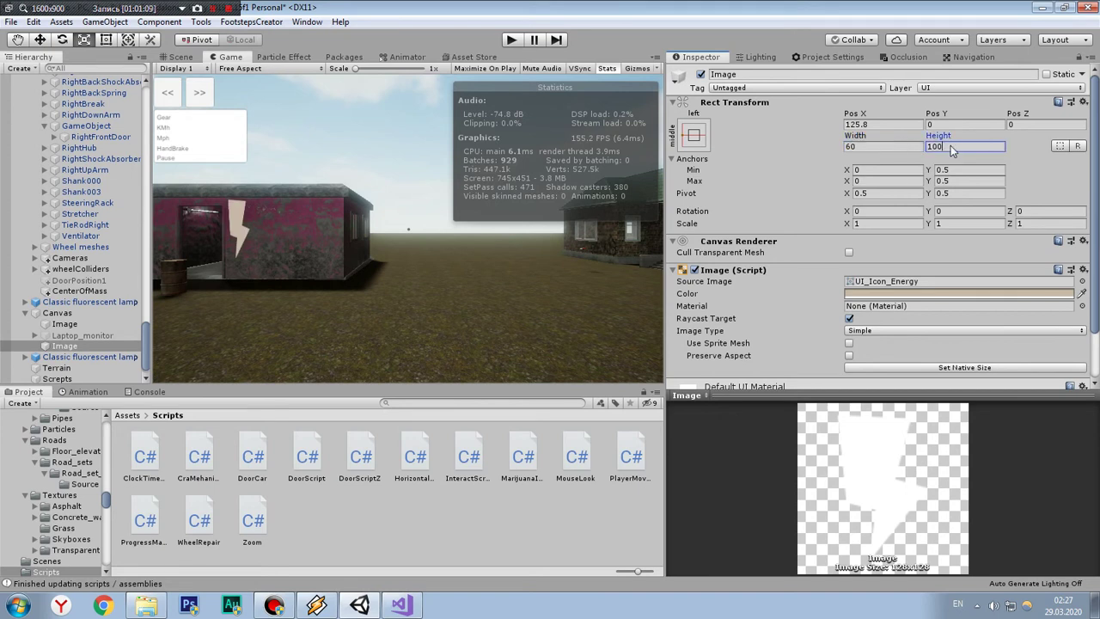
text(60)
drag(884, 115, 761, 131)
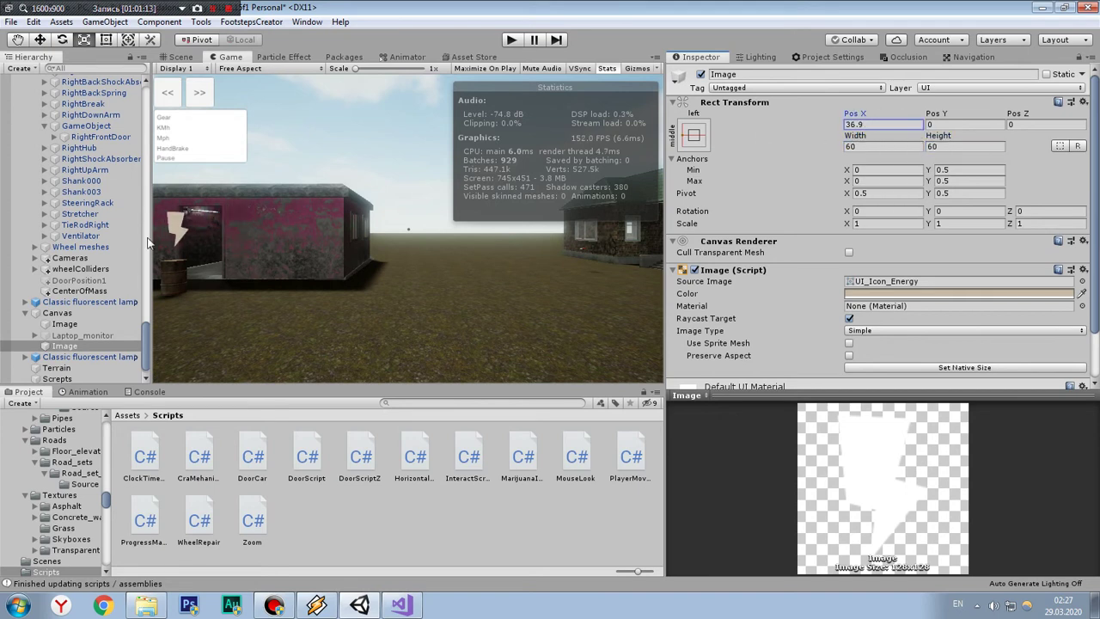
Step: Add an Outline to the lightning Image with Effect Distance 2, -2
scroll(811, 349, down, 2)
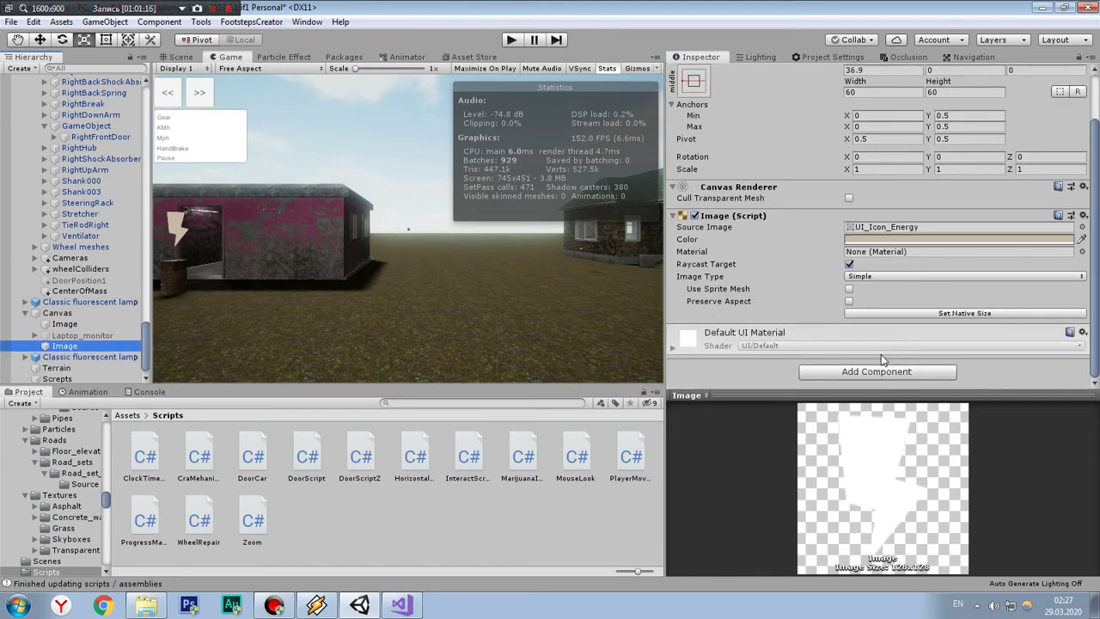
click(888, 371)
text(out)
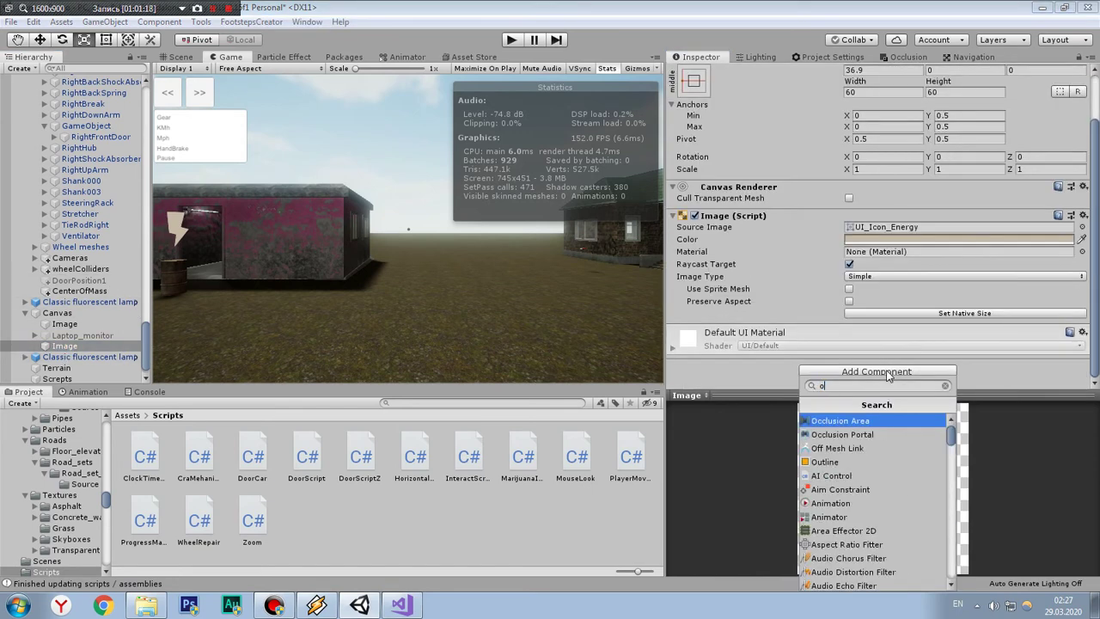
click(849, 422)
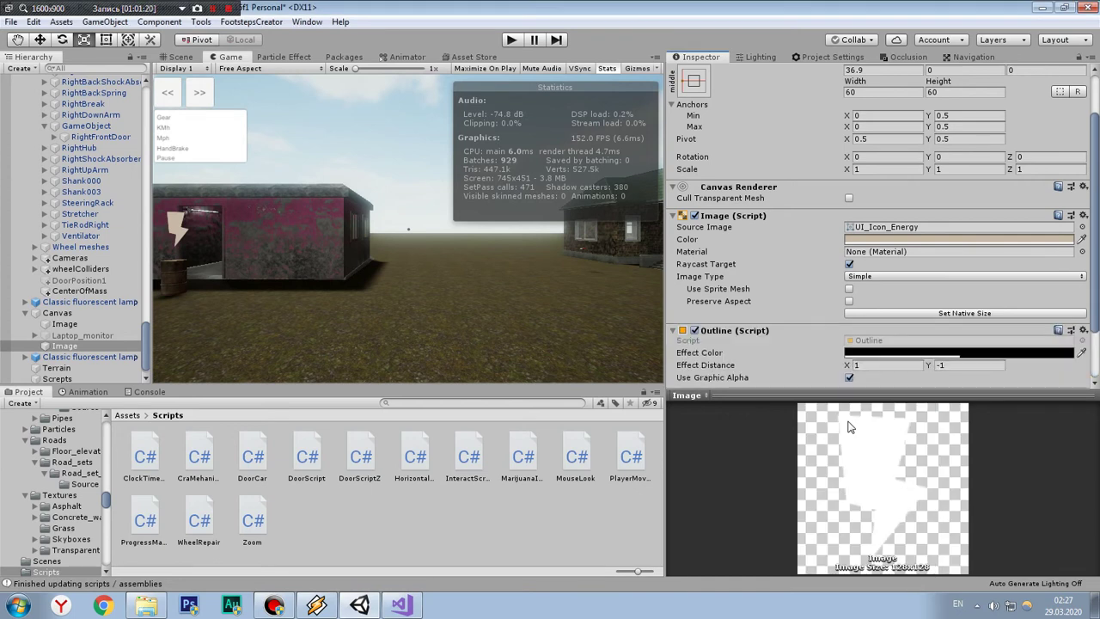
click(883, 366)
text(2)
click(943, 364)
text(-2)
Step: Duplicate Image, nest Image (1) under it, and anchor it middle-centre
right_click(83, 347)
click(125, 143)
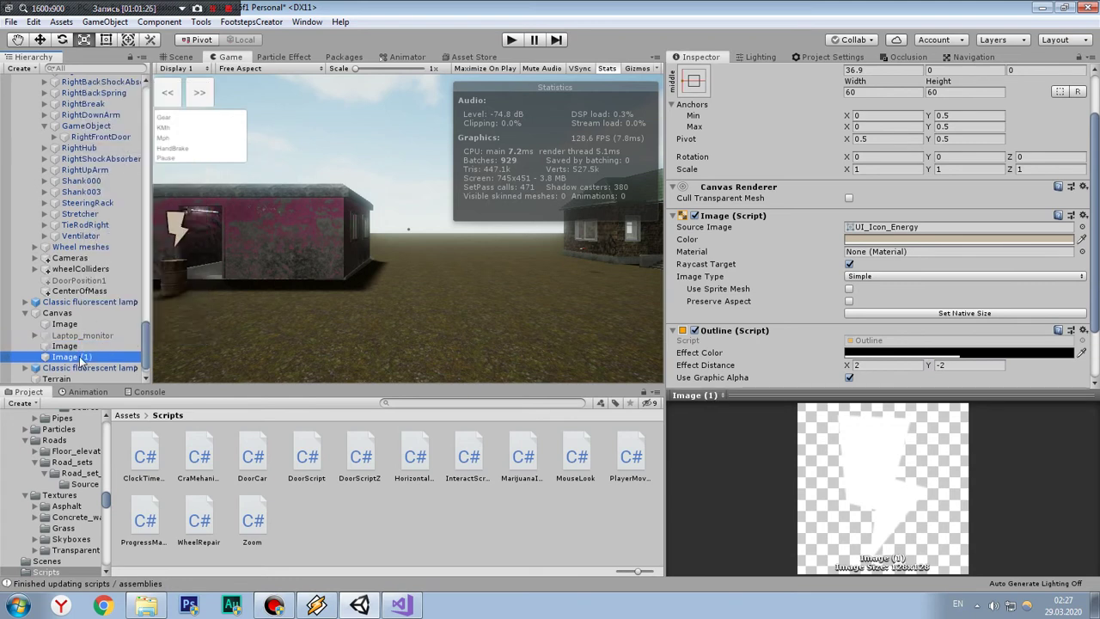
drag(80, 361, 69, 346)
click(694, 80)
click(777, 220)
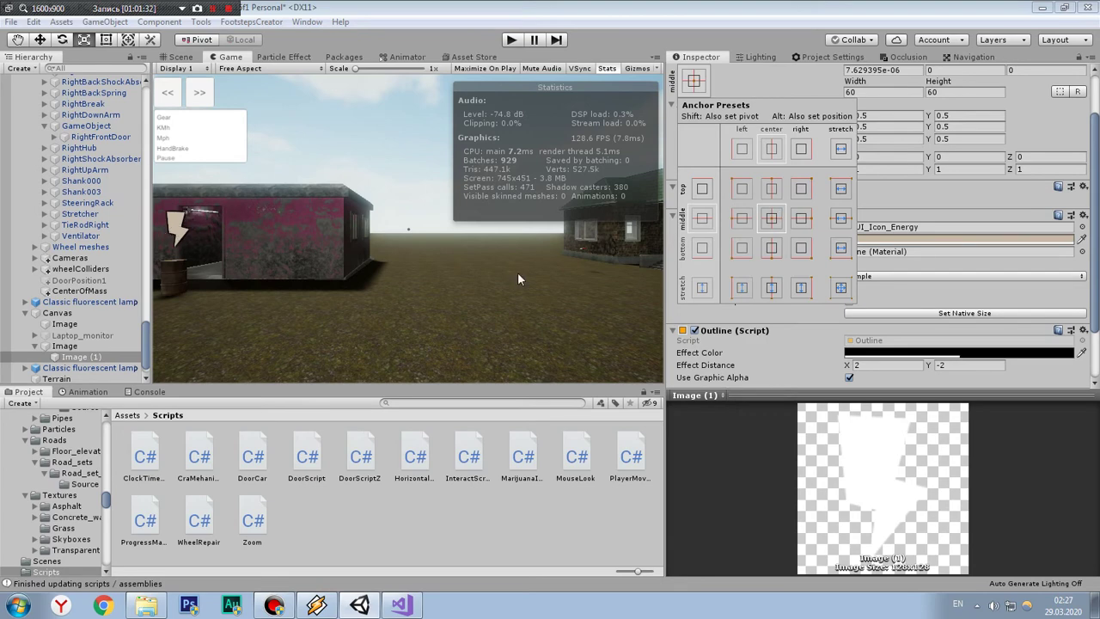
Step: Remove the Outline component from Image (1)
click(905, 127)
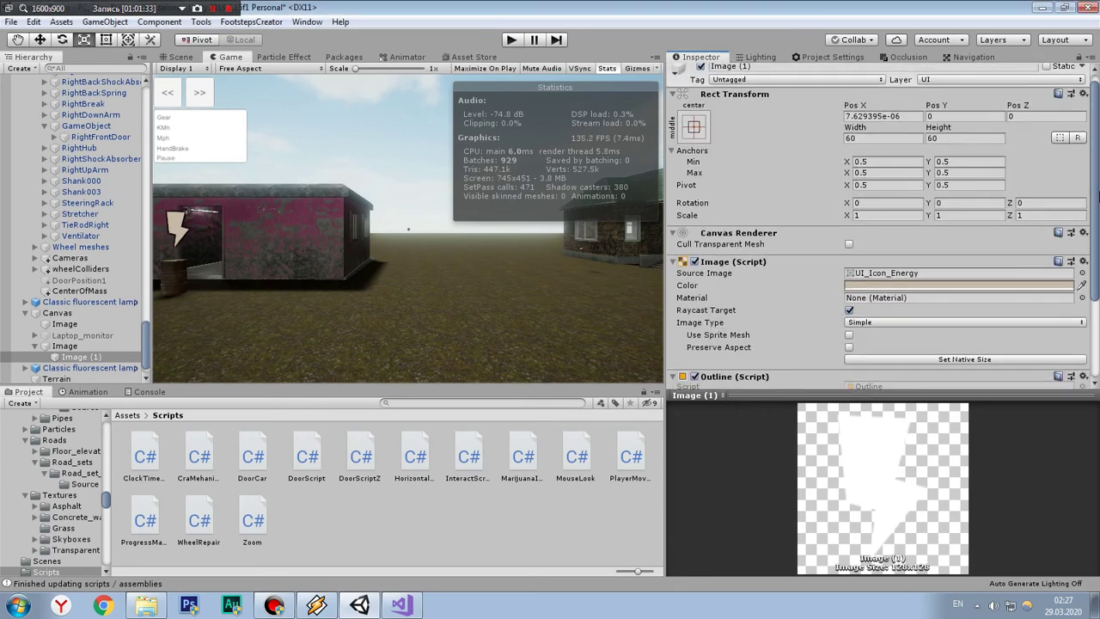
scroll(790, 184, down, 1)
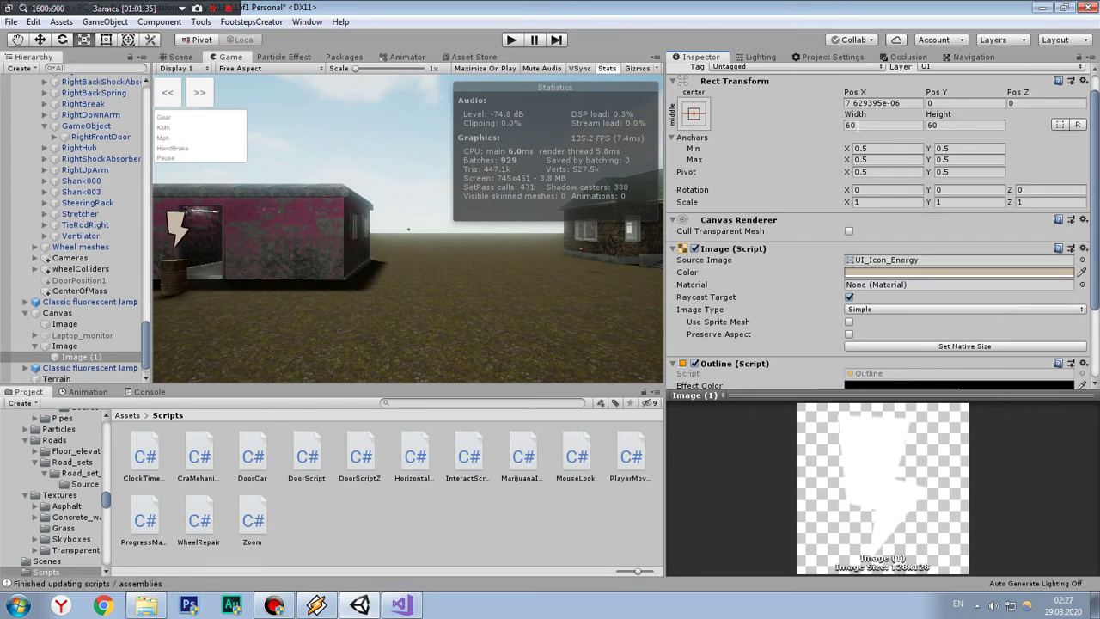
click(848, 126)
right_click(729, 362)
click(765, 391)
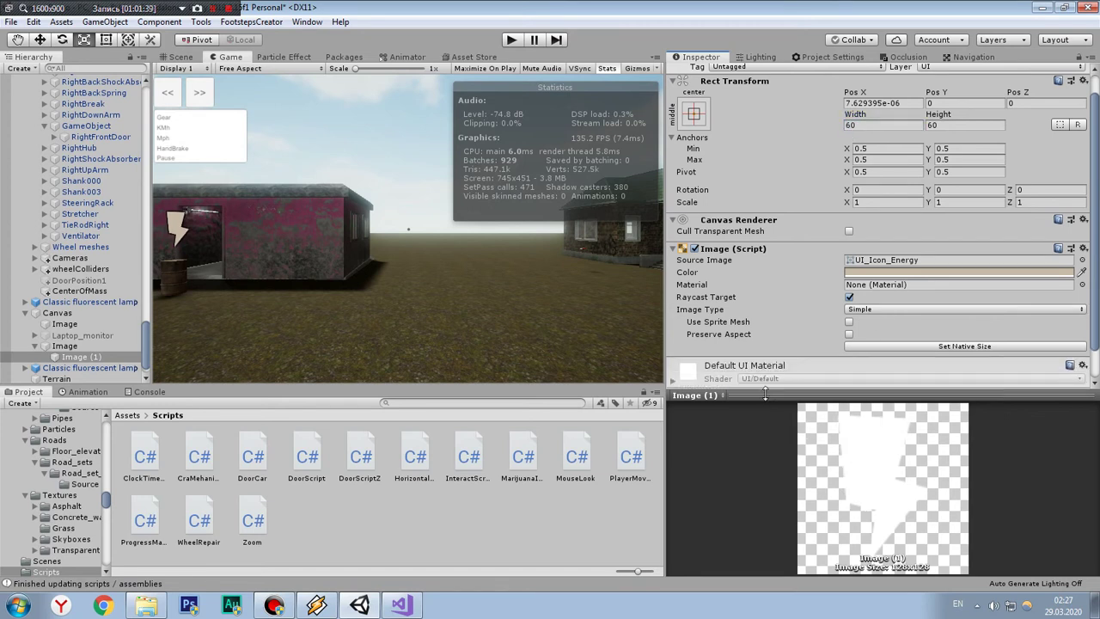
Step: Size Image (1) to 58 by 58 and set its Pos X to 0
click(886, 124)
text(59)
key(Tab)
text(59)
key(BackSpace)
text(8)
click(852, 126)
click(900, 103)
text(0)
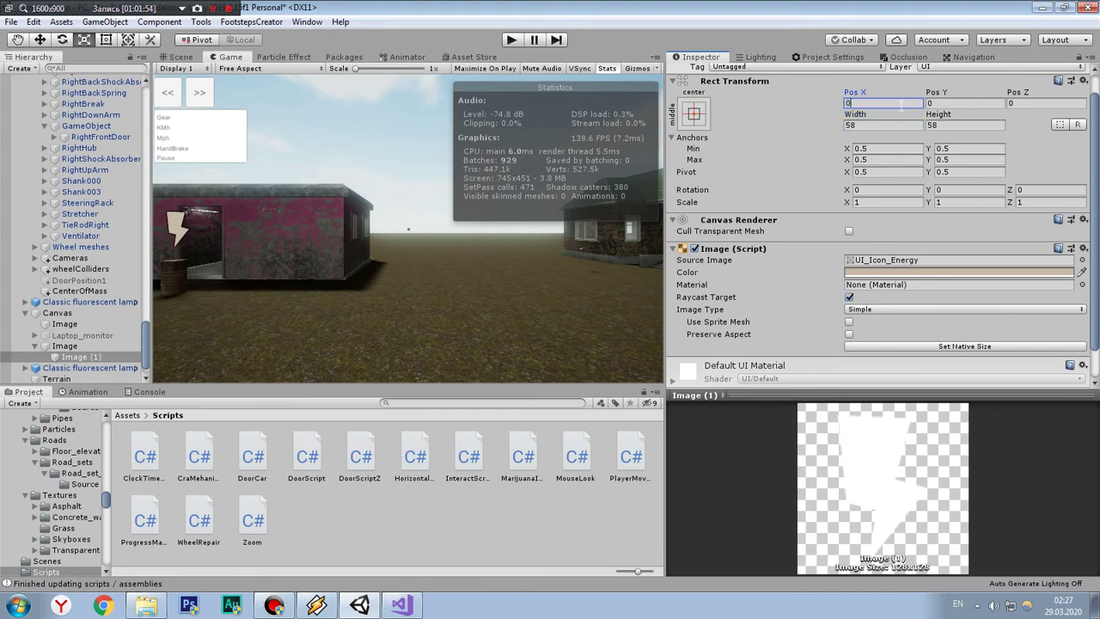
key(Return)
Step: Tint Image (1) bright yellow (EFF31F)
scroll(1097, 237, down, 2)
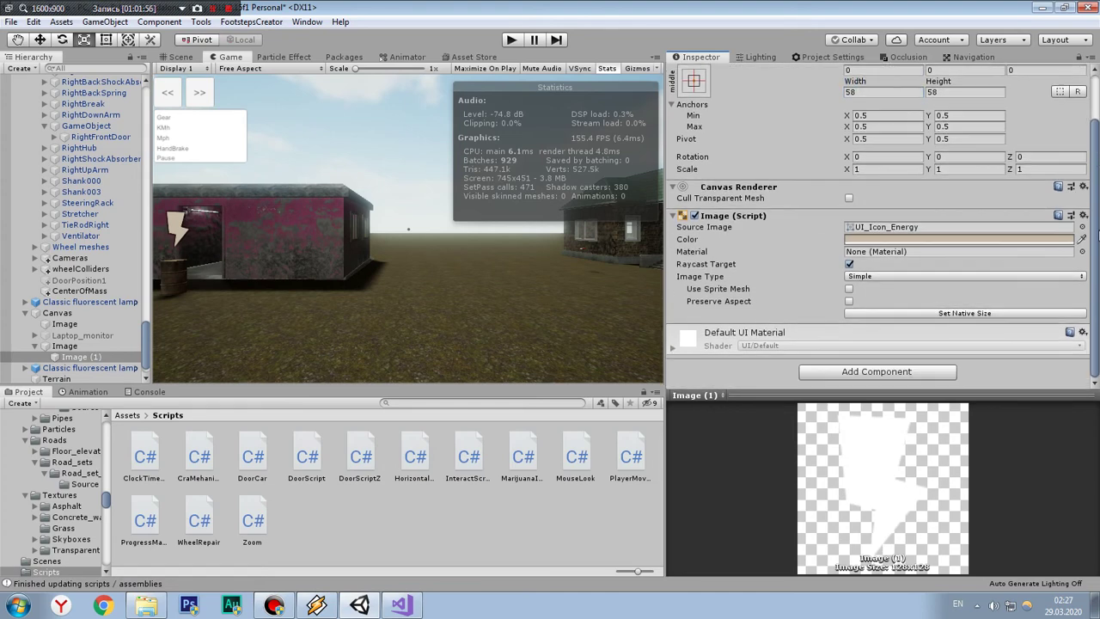
click(894, 240)
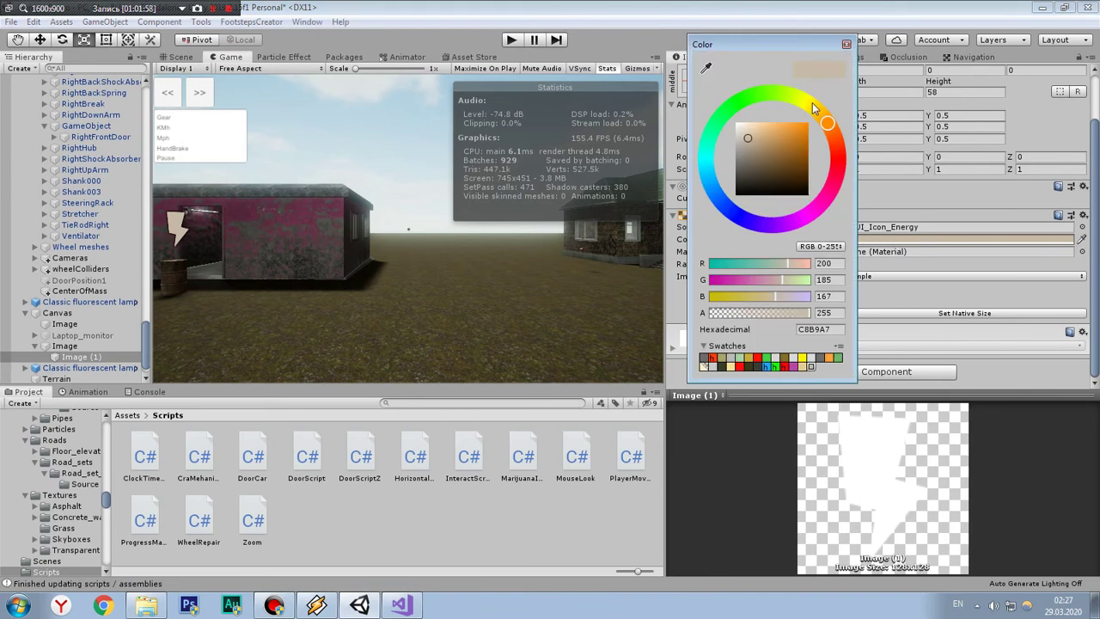
drag(814, 107, 610, 110)
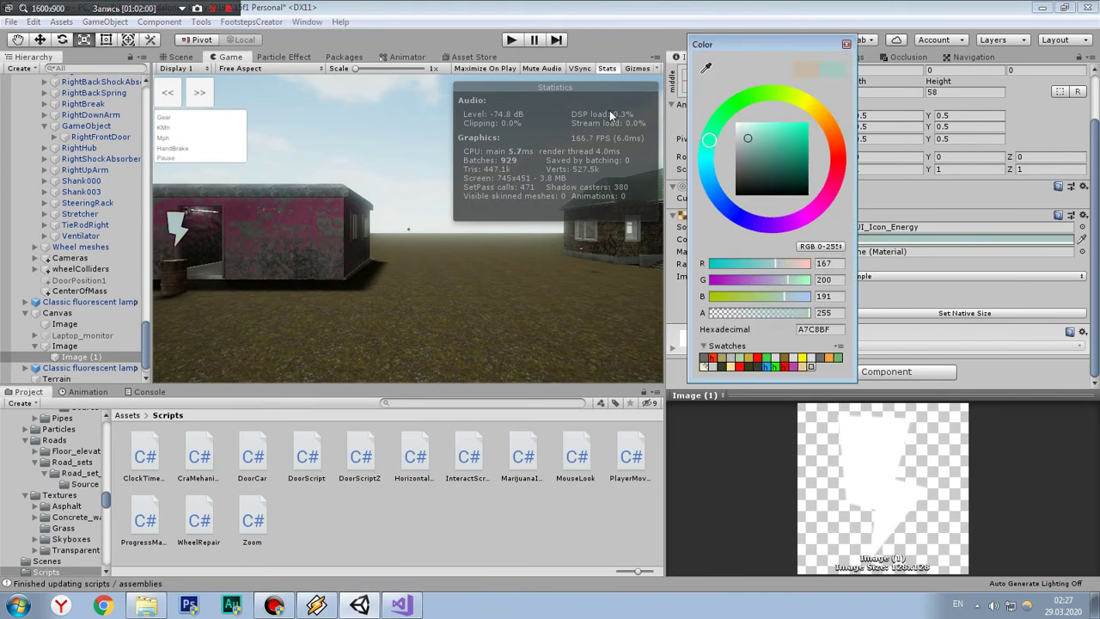
mouse_move(610, 110)
mouse_down()
mouse_move(807, 104)
mouse_move(797, 129)
mouse_up()
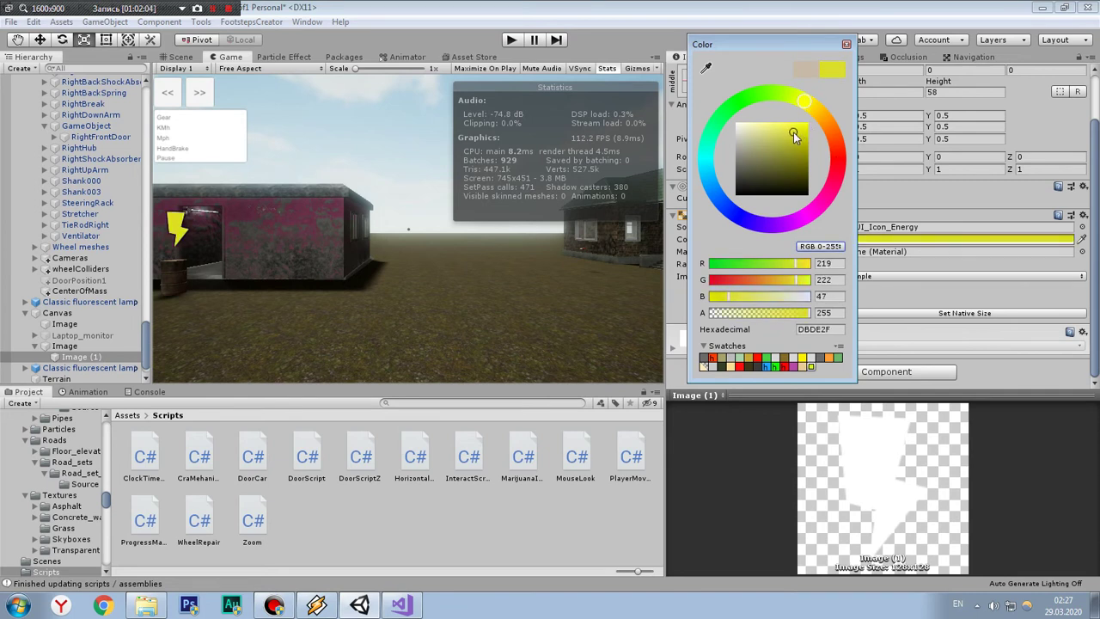
click(847, 44)
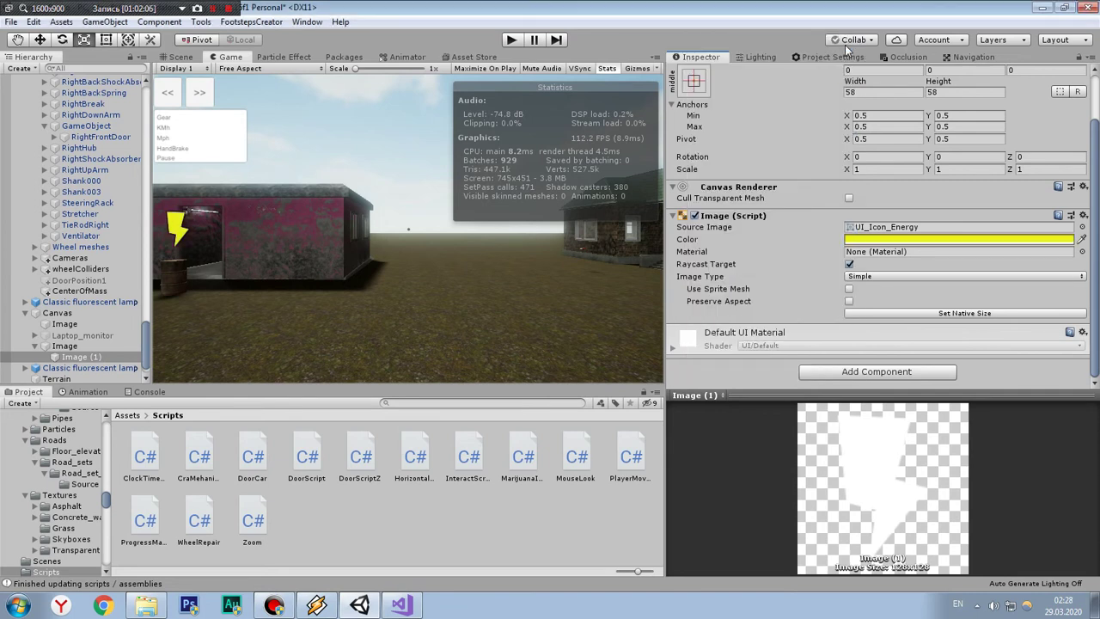
Step: Try the Sliced image type on Image (1)
click(875, 276)
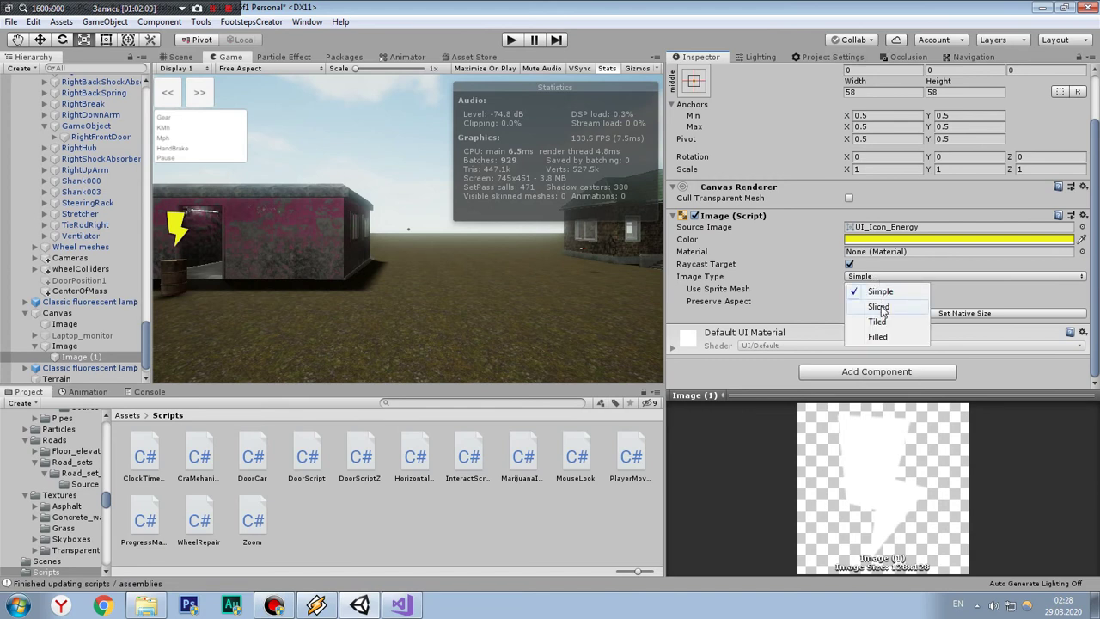
click(880, 307)
click(876, 288)
Step: Switch Image (1)'s Image Type from Tiled to Filled
click(879, 329)
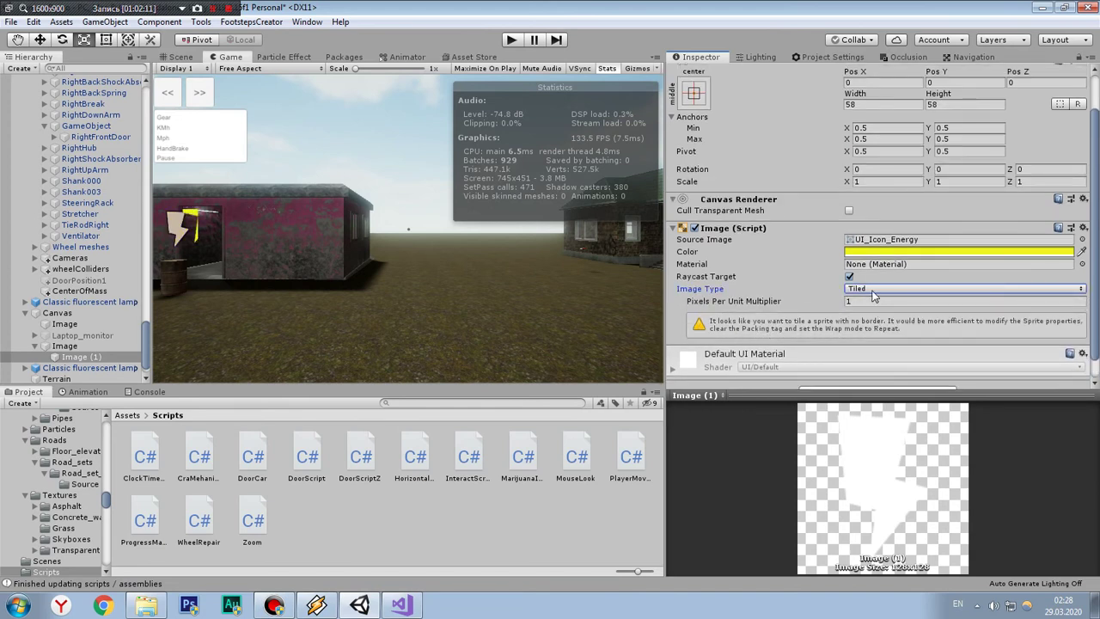
click(874, 290)
click(877, 348)
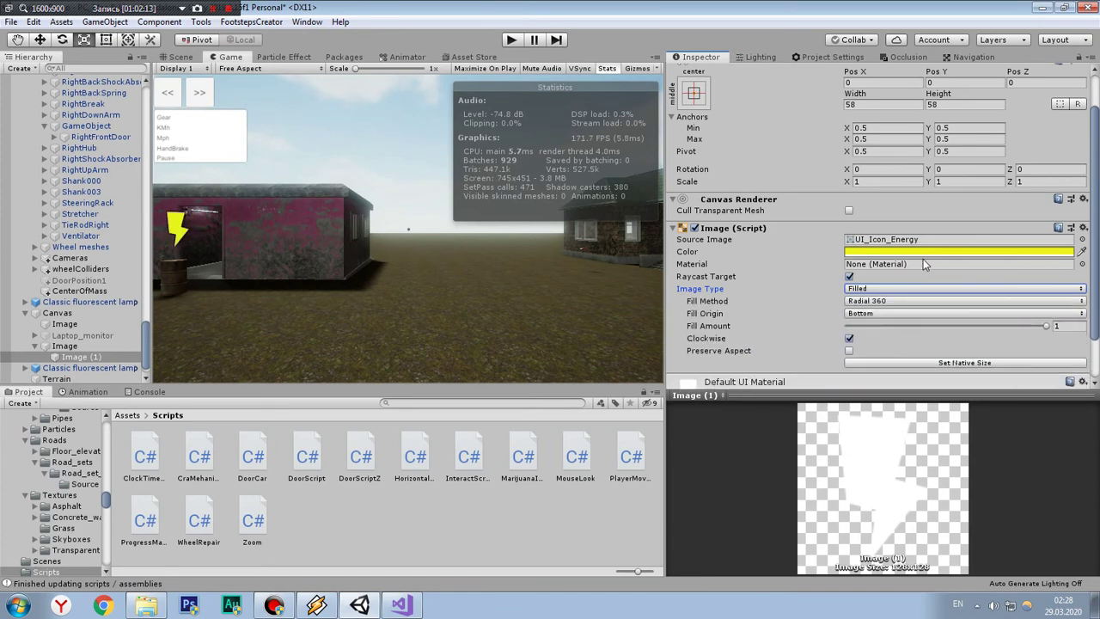
scroll(923, 264, down, 1)
click(875, 268)
click(873, 334)
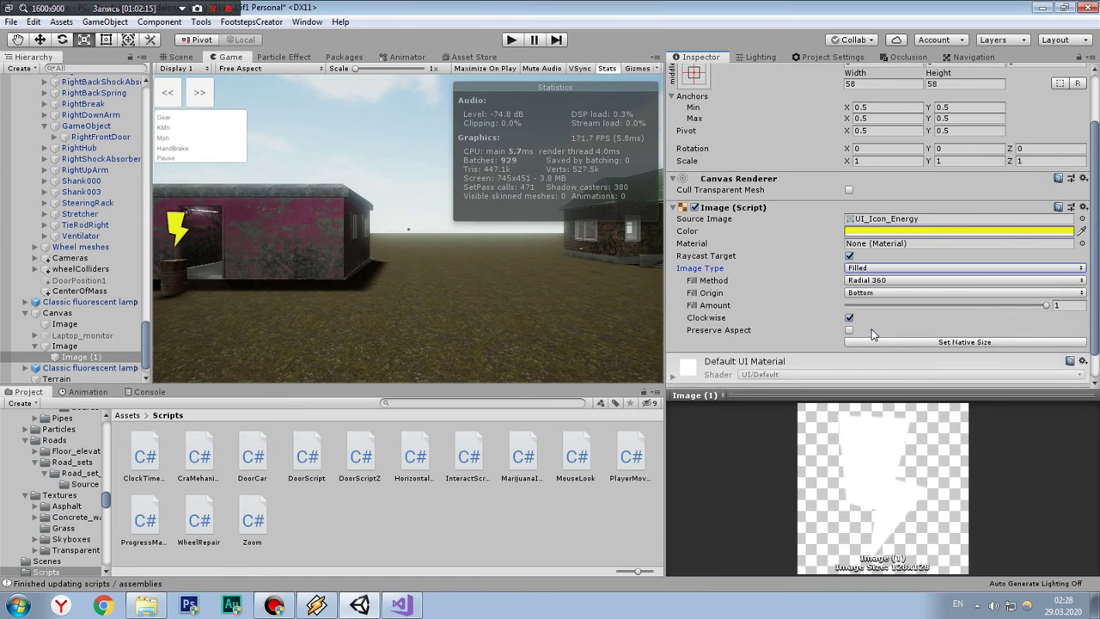
Step: Set Fill Origin to Bottom after trying Right, and preview different Fill Amount values
click(871, 294)
click(884, 321)
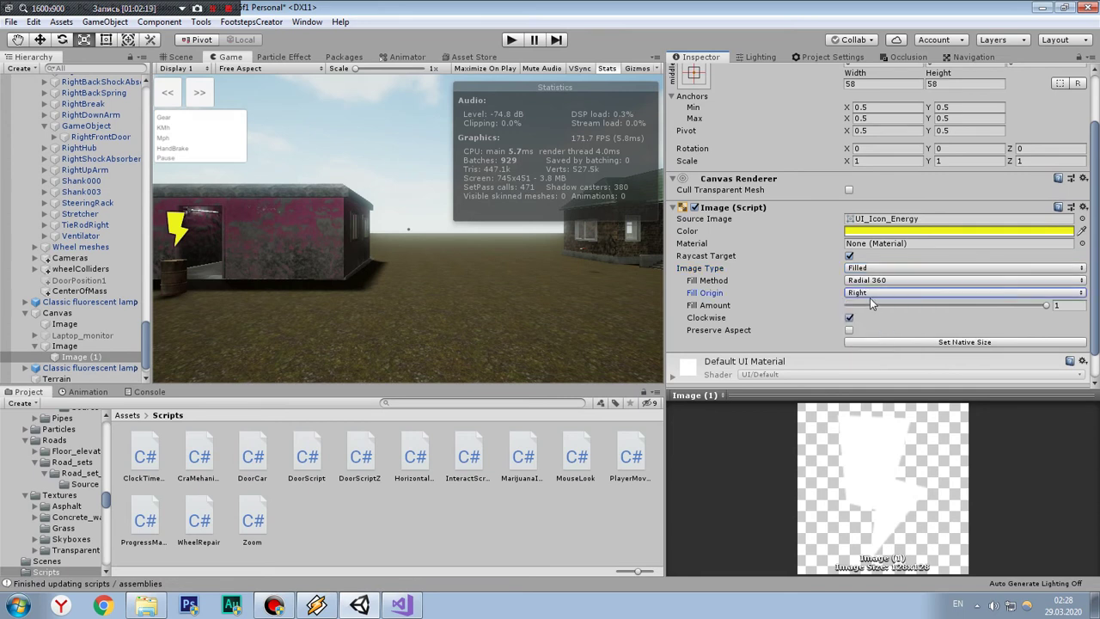
click(873, 293)
click(879, 306)
drag(918, 306, 1046, 306)
drag(1082, 358, 994, 335)
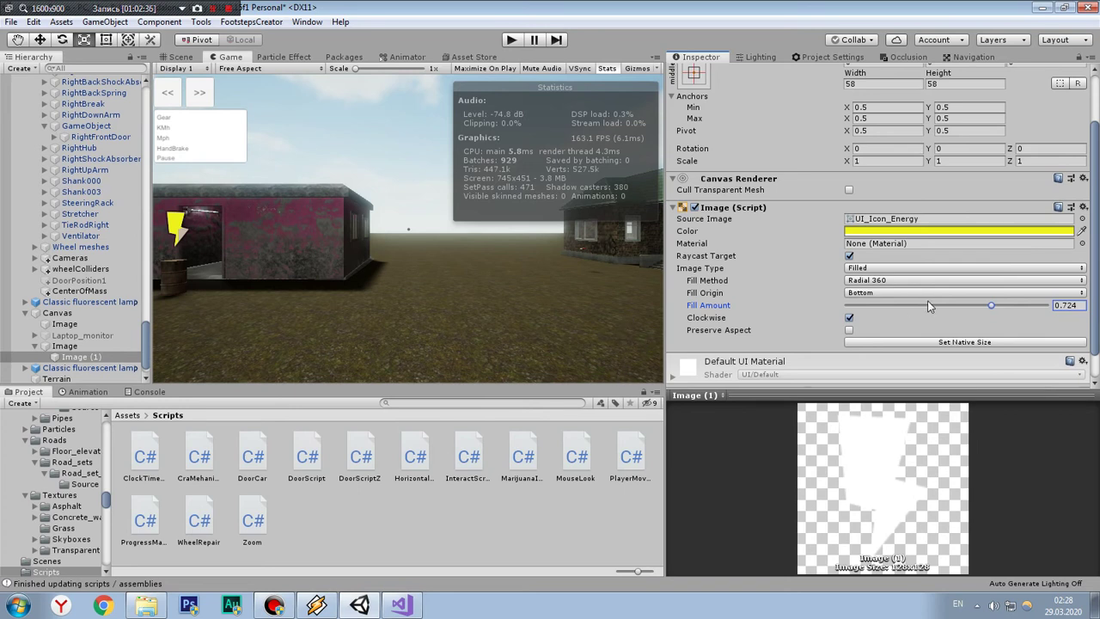
text(0.173)
click(890, 283)
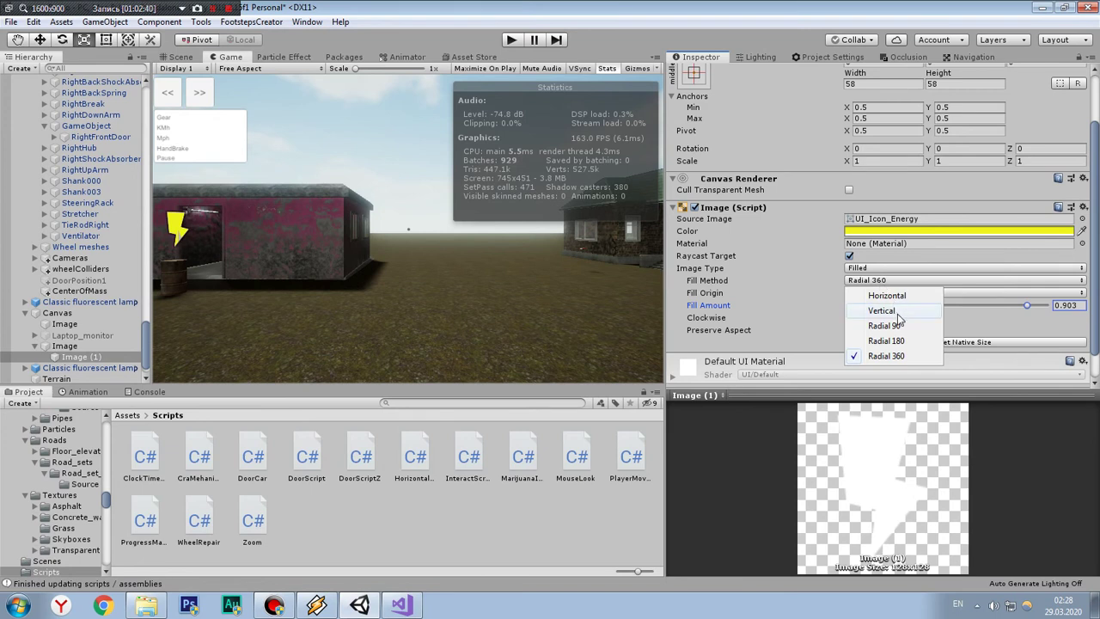
Step: Preview the Vertical, Radial 90 and Radial 180 fill methods at different fill amounts
click(898, 314)
drag(1026, 306, 892, 302)
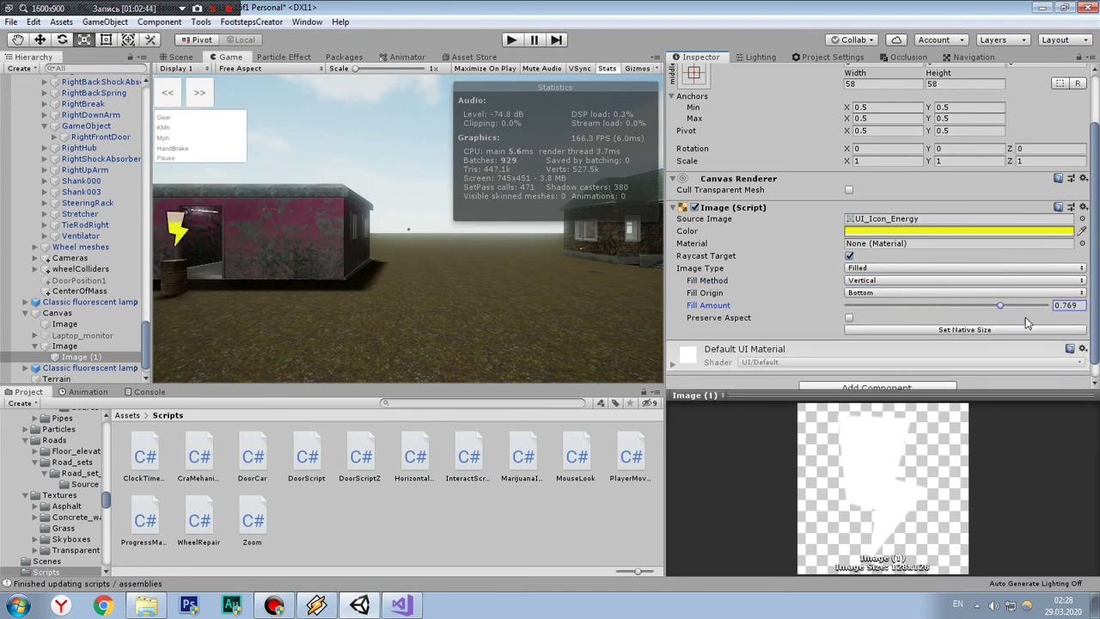
click(887, 283)
click(884, 326)
mouse_move(912, 305)
mouse_down()
mouse_move(849, 305)
mouse_move(1040, 306)
mouse_up()
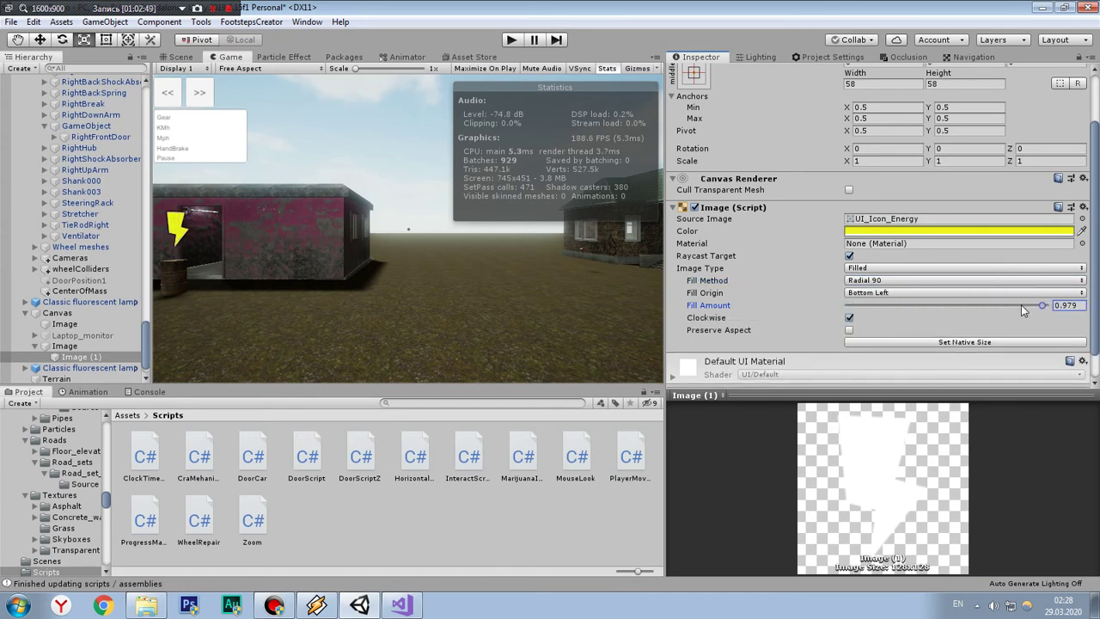
click(887, 283)
click(907, 332)
click(895, 281)
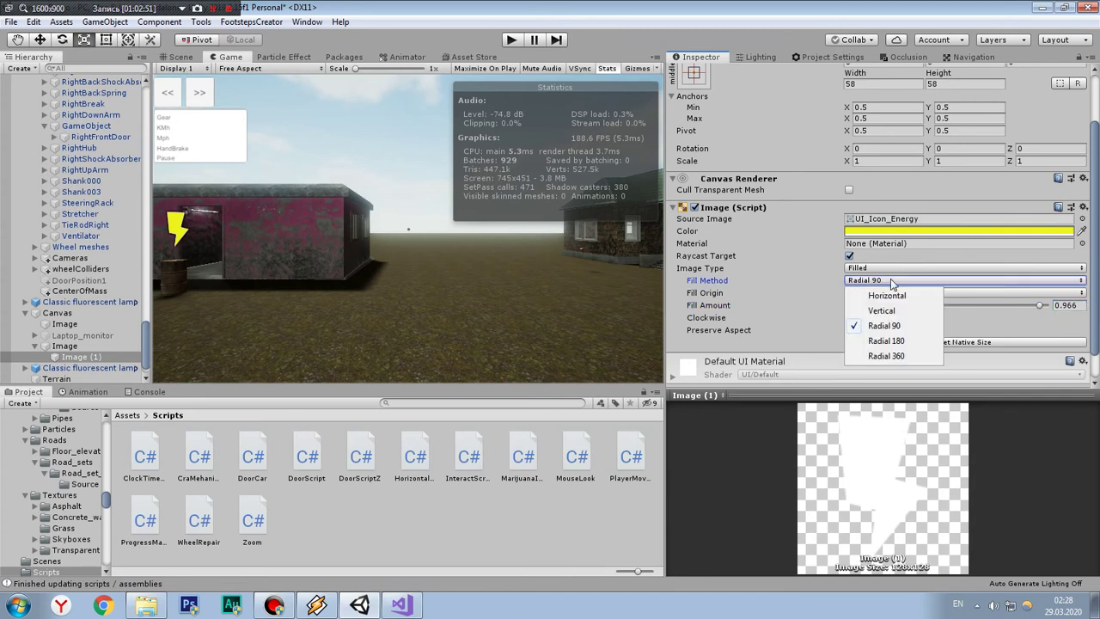
click(884, 338)
drag(940, 306, 847, 307)
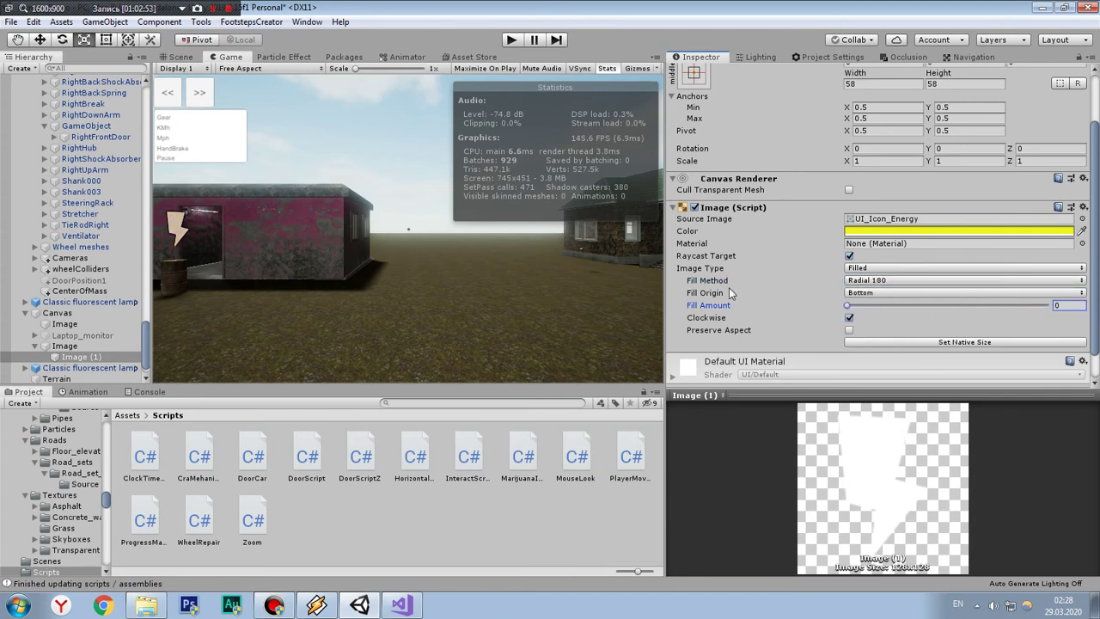
Step: Try Radial 360, then use Vertical fill with the bolt partly filled (0.345)
click(887, 281)
click(887, 355)
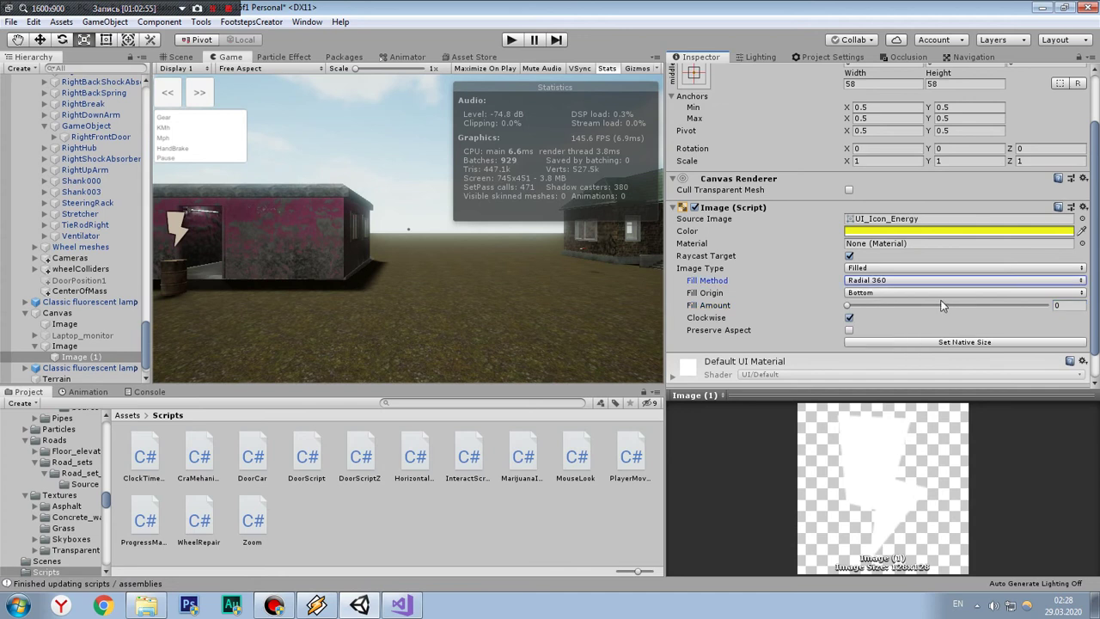
drag(849, 306, 1096, 301)
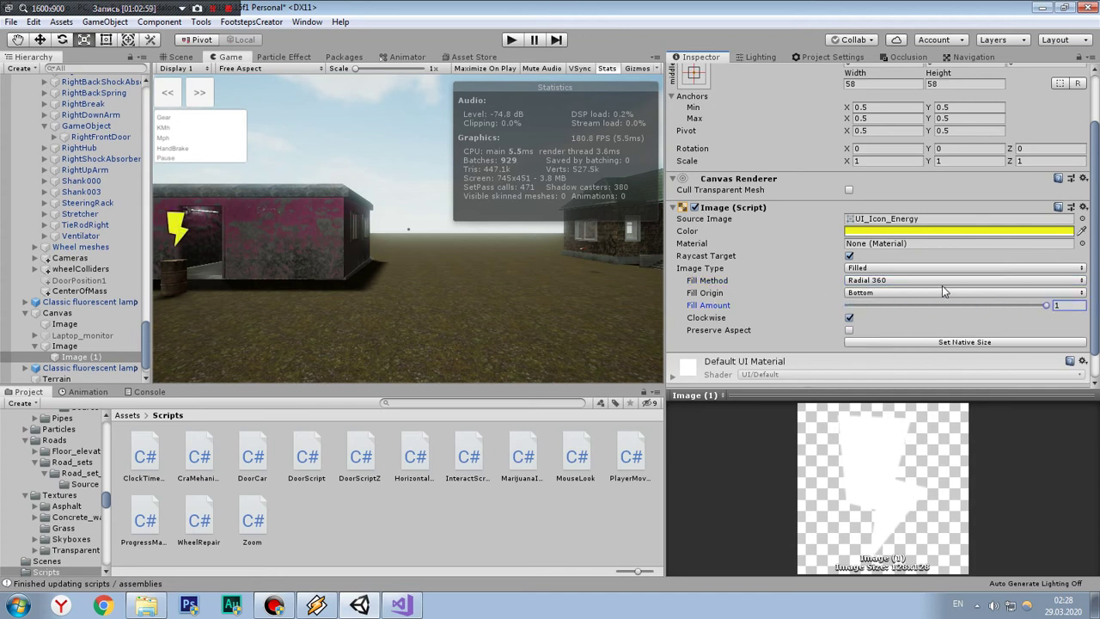
click(879, 282)
click(881, 310)
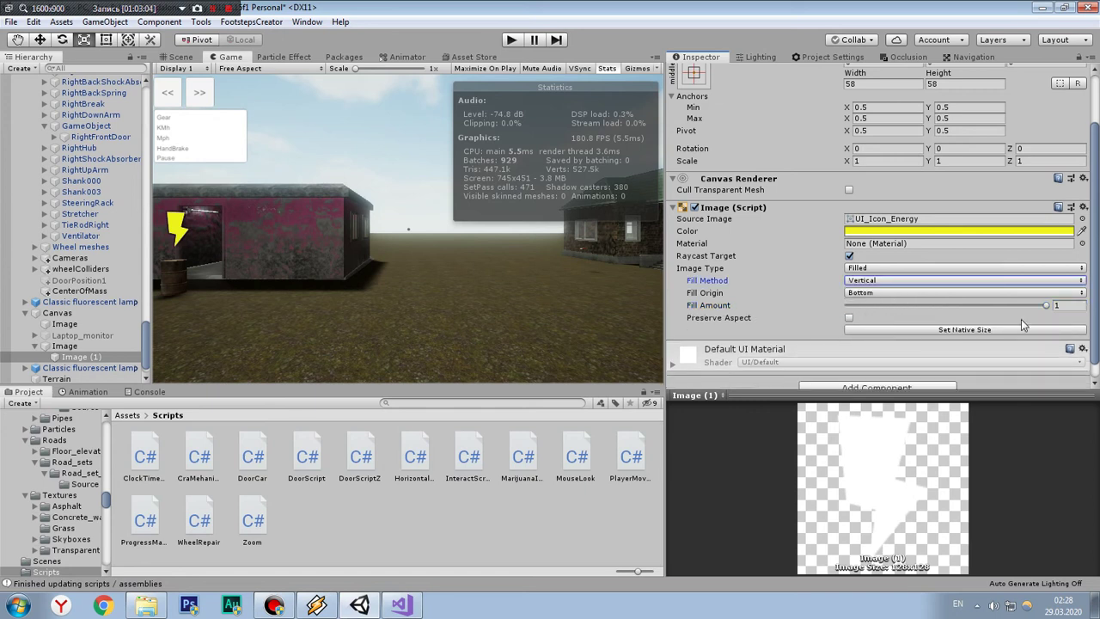
click(926, 306)
text(0)
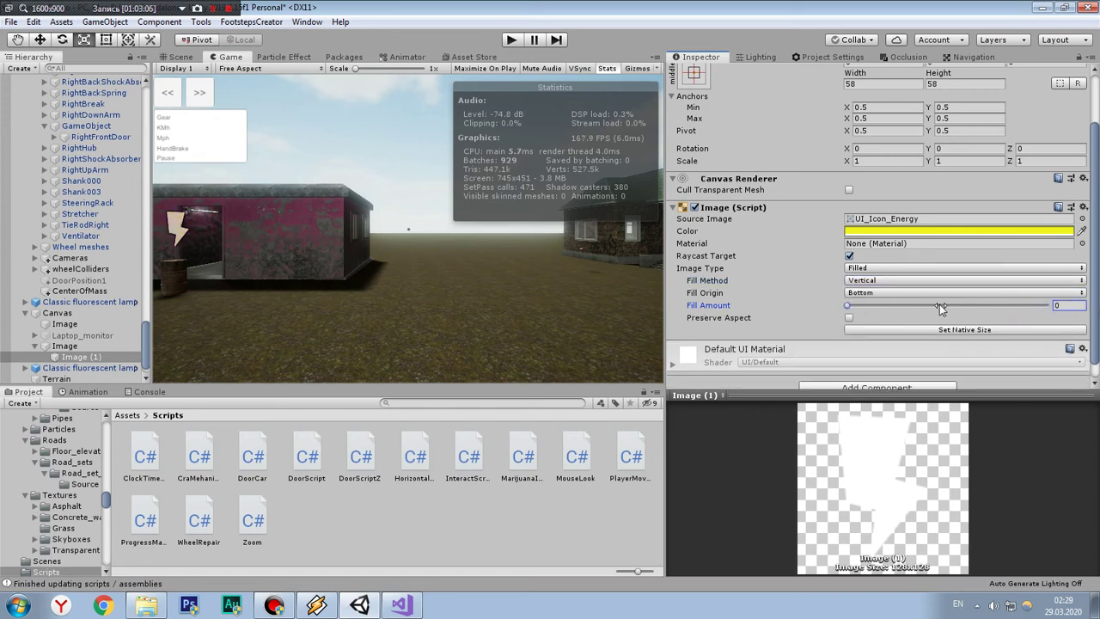
mouse_move(940, 304)
mouse_down()
mouse_move(998, 306)
mouse_move(917, 305)
mouse_up()
Step: In PlayerMovment.cs, change the Stamina field's type from Slider to Image
click(401, 607)
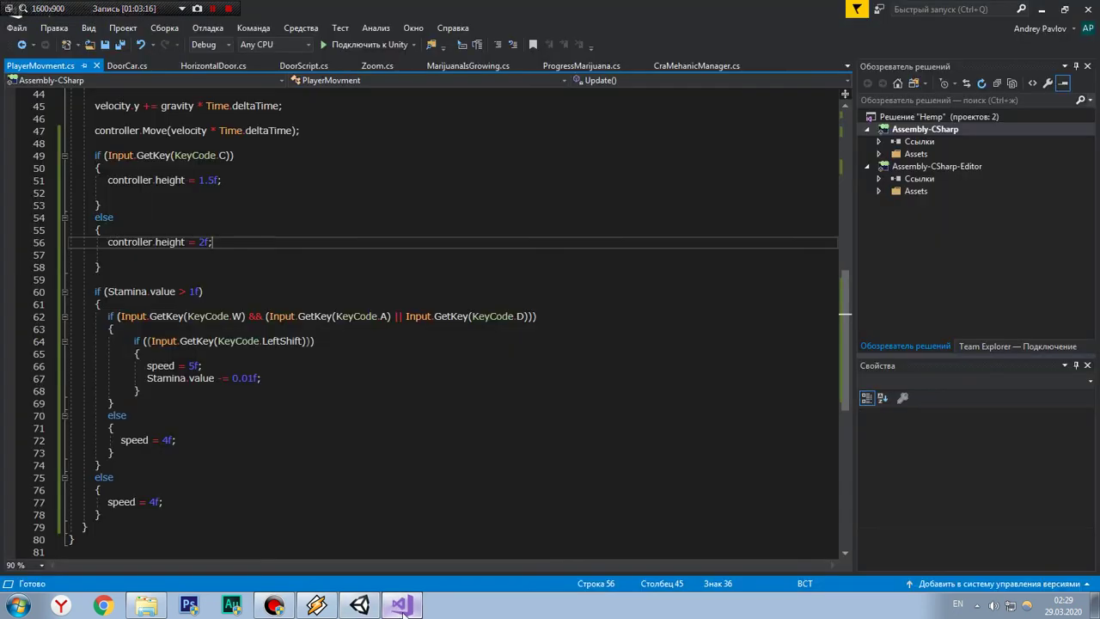
drag(846, 344, 832, 119)
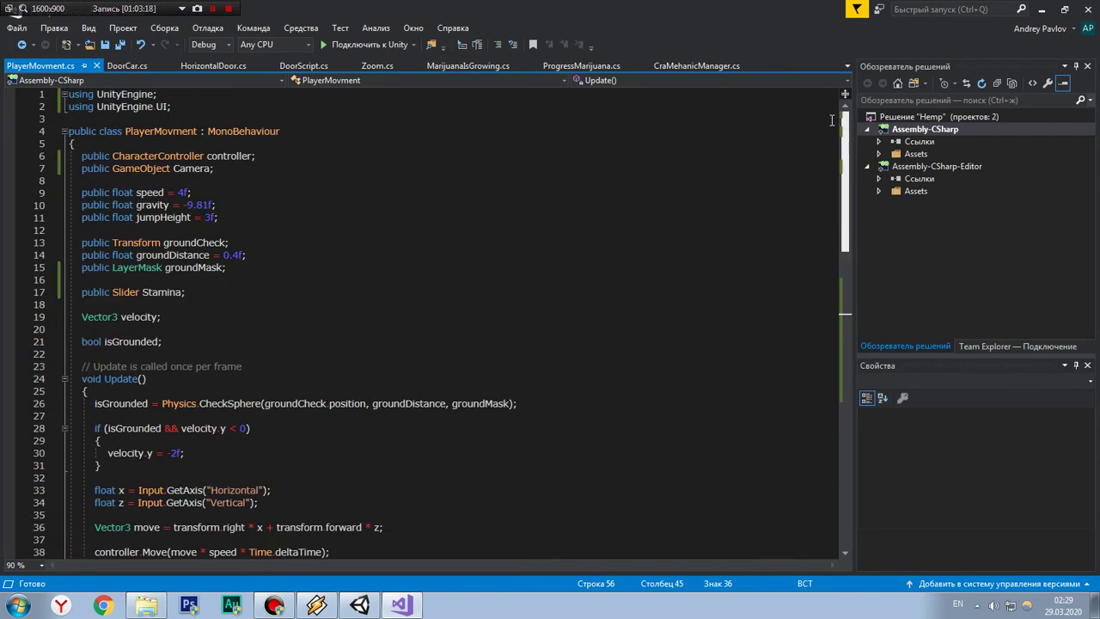
double_click(125, 292)
key(BackSpace)
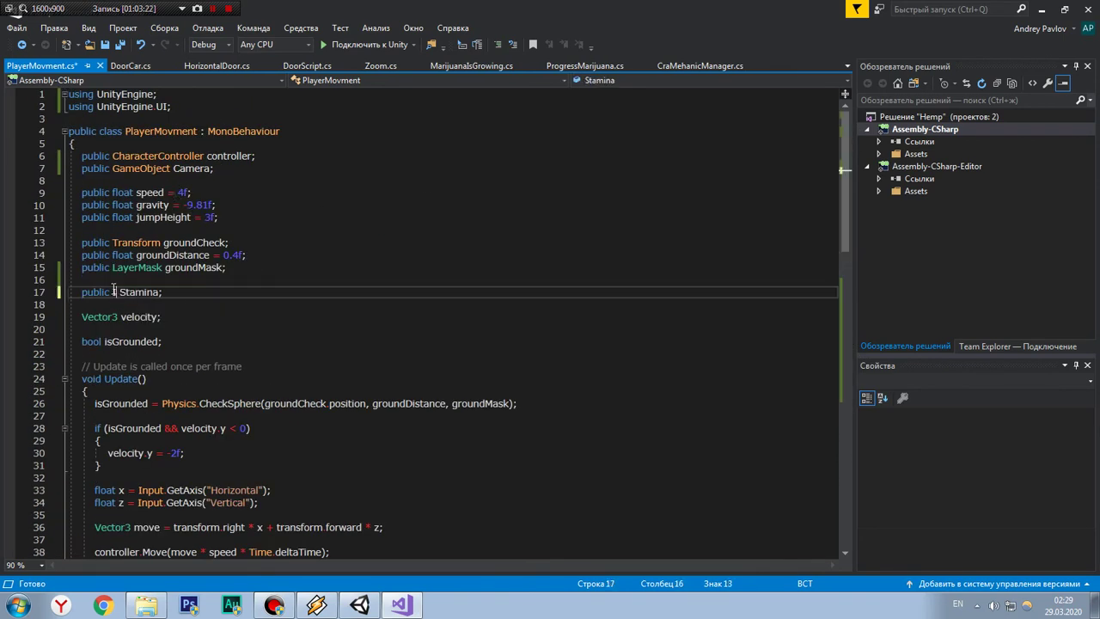
text(Image)
click(202, 284)
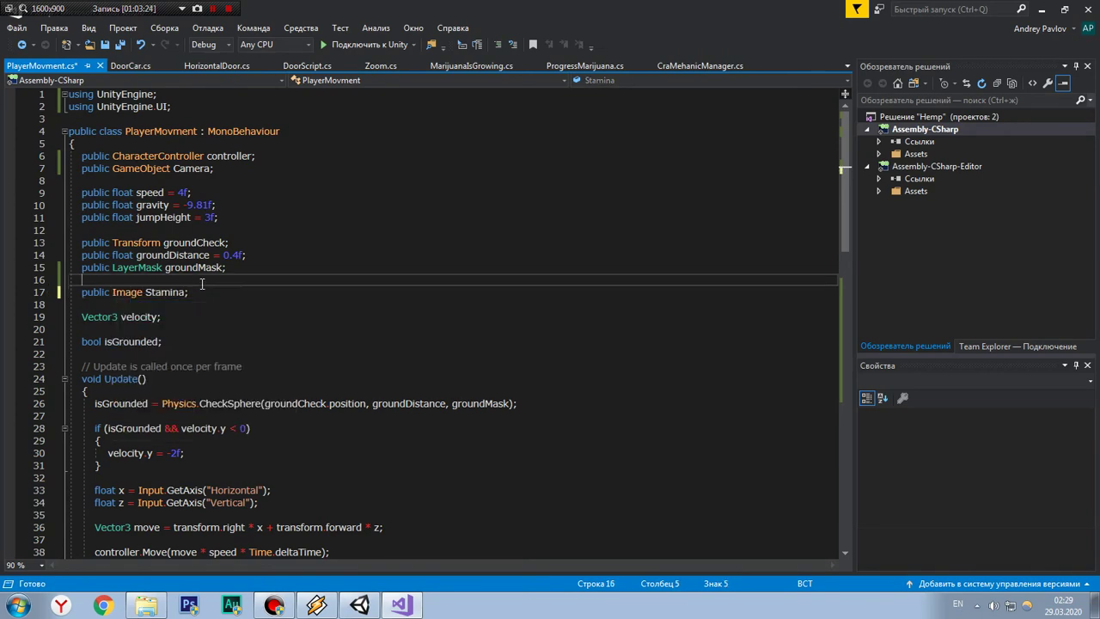
Step: Replace Stamina.value with Stamina.fillAmount on lines 60 and 67
scroll(202, 284, down, 5)
scroll(181, 258, down, 5)
scroll(164, 240, down, 5)
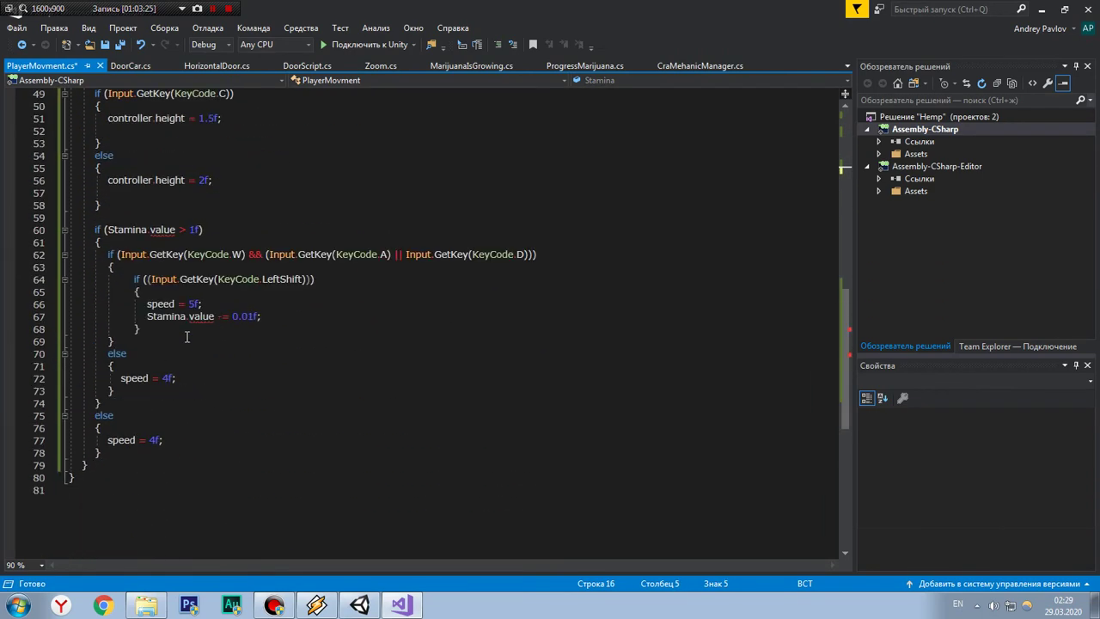
double_click(155, 230)
text(f)
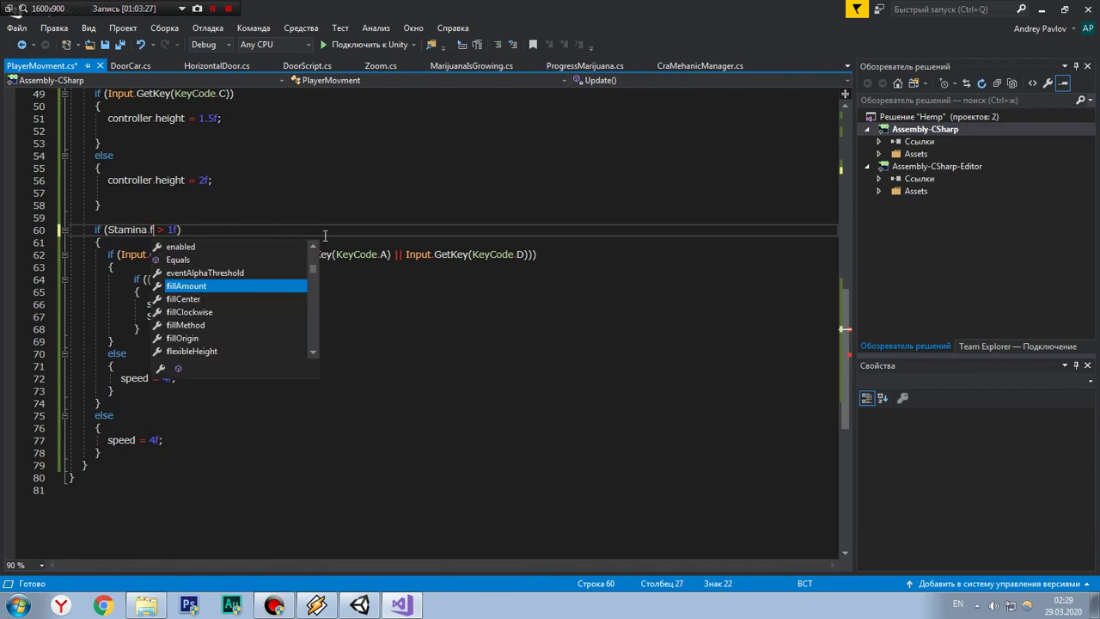
key(Tab)
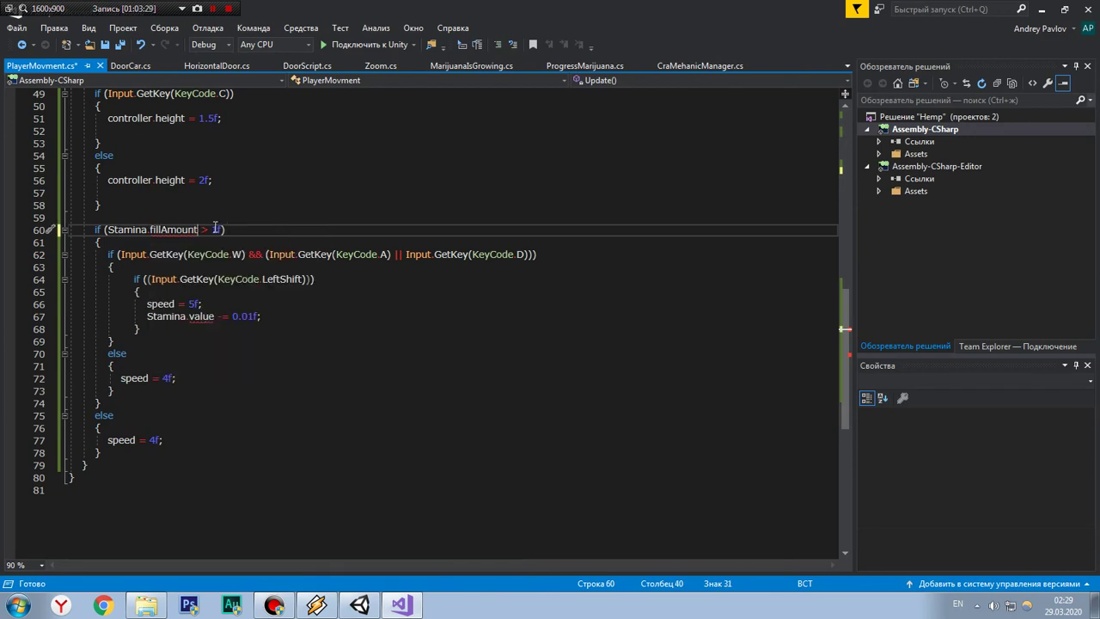
double_click(202, 316)
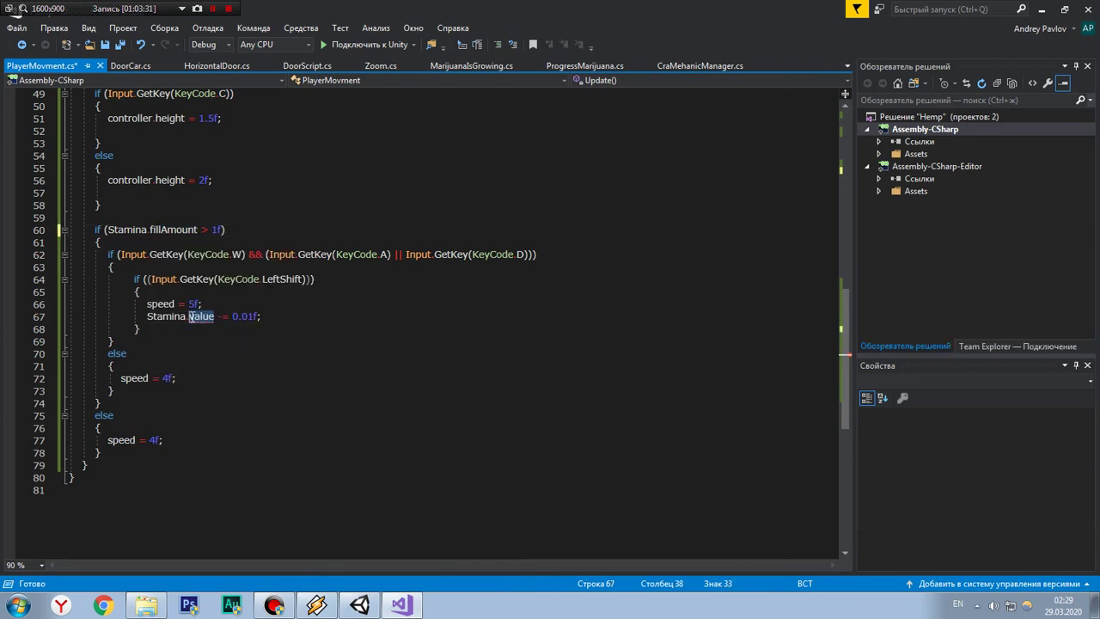
text(fl)
key(Tab)
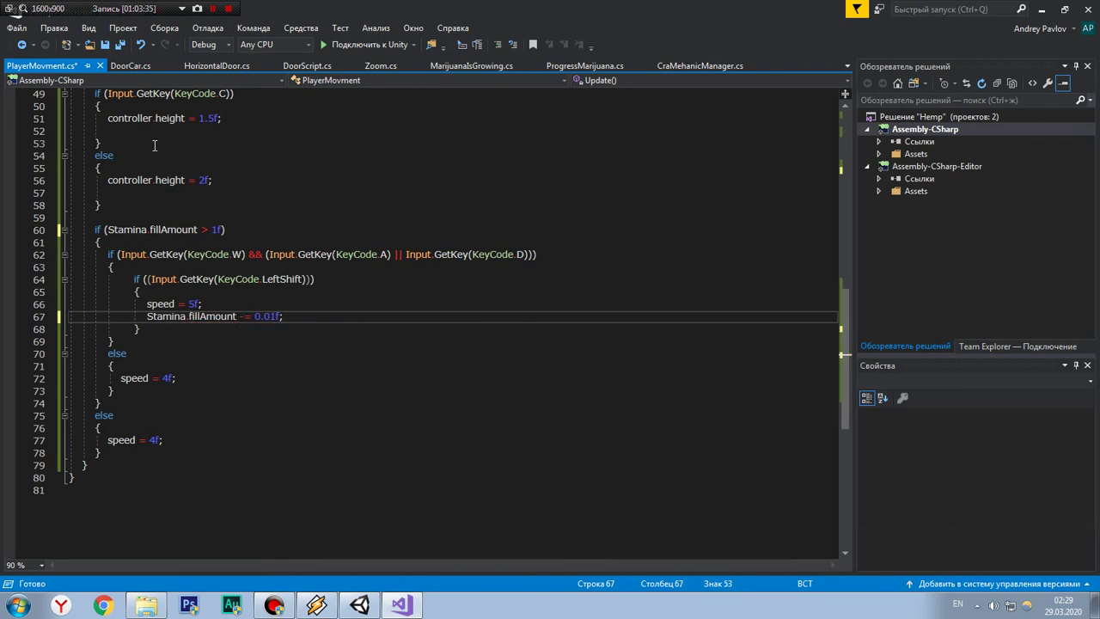
Step: Save the movement script and return to the Unity editor
key(ctrl+s)
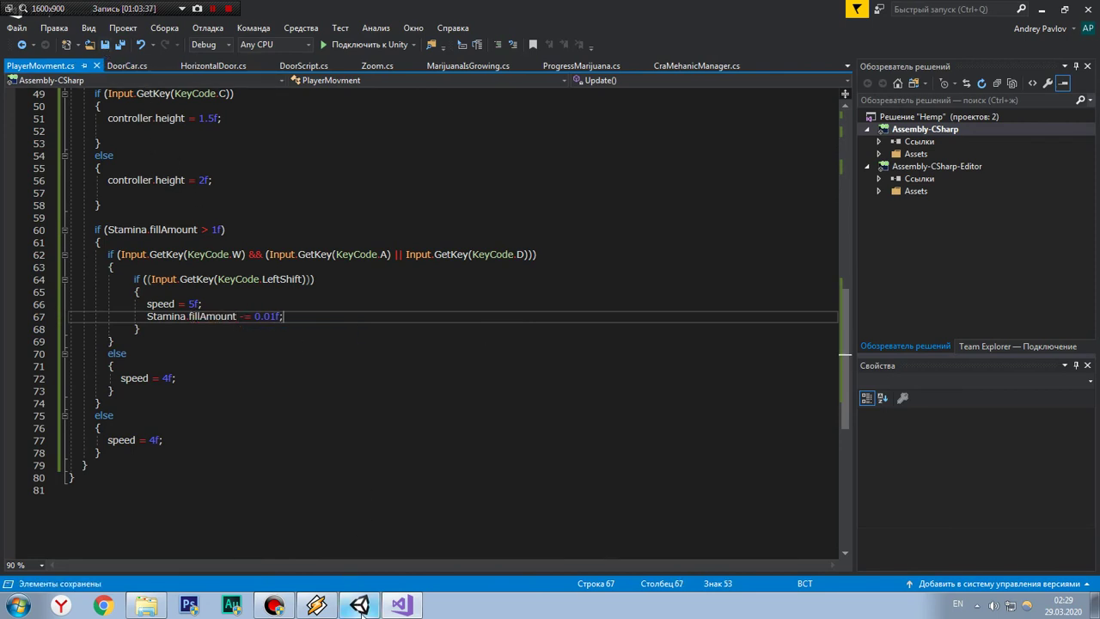
click(208, 254)
click(402, 404)
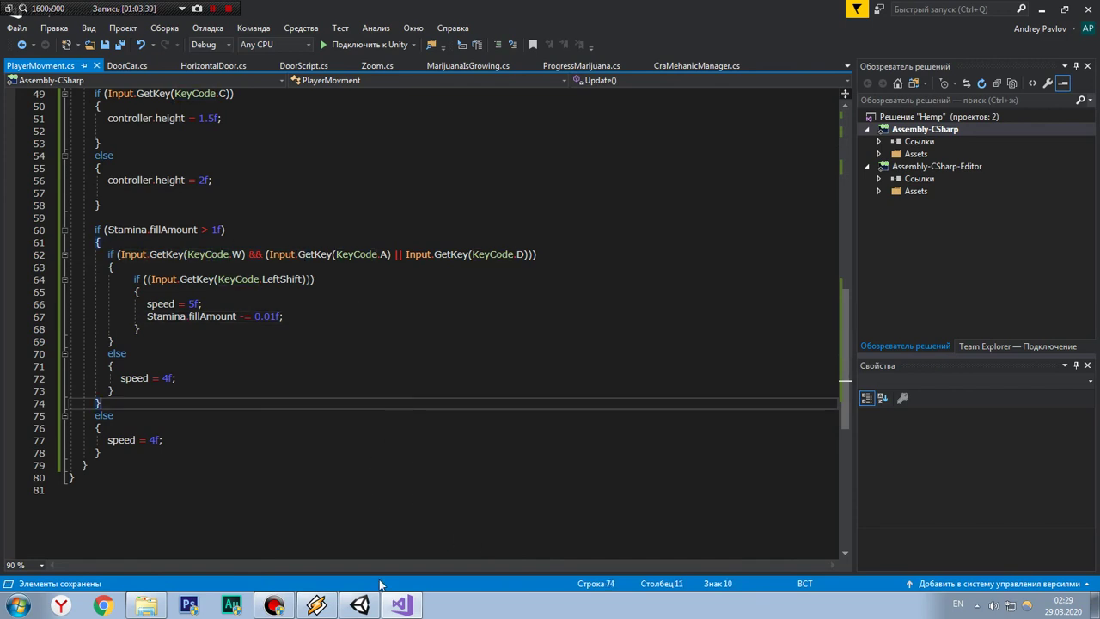
click(361, 607)
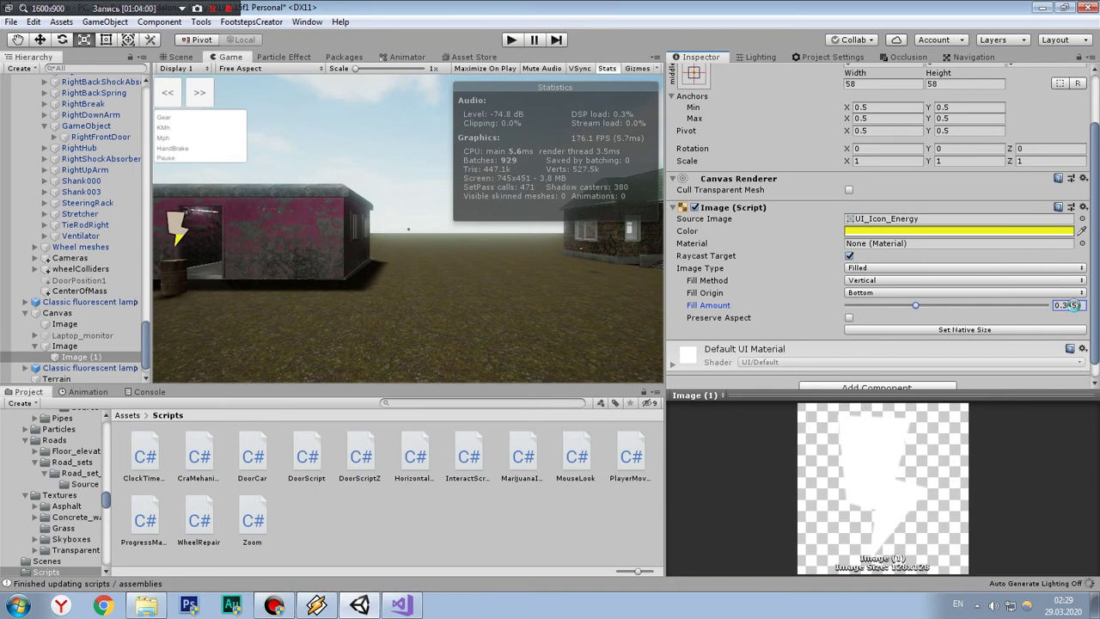
Step: Test Image (1)'s Fill Amount slider, then drag it to 1 so the bolt is full
scroll(1075, 310, up, 1)
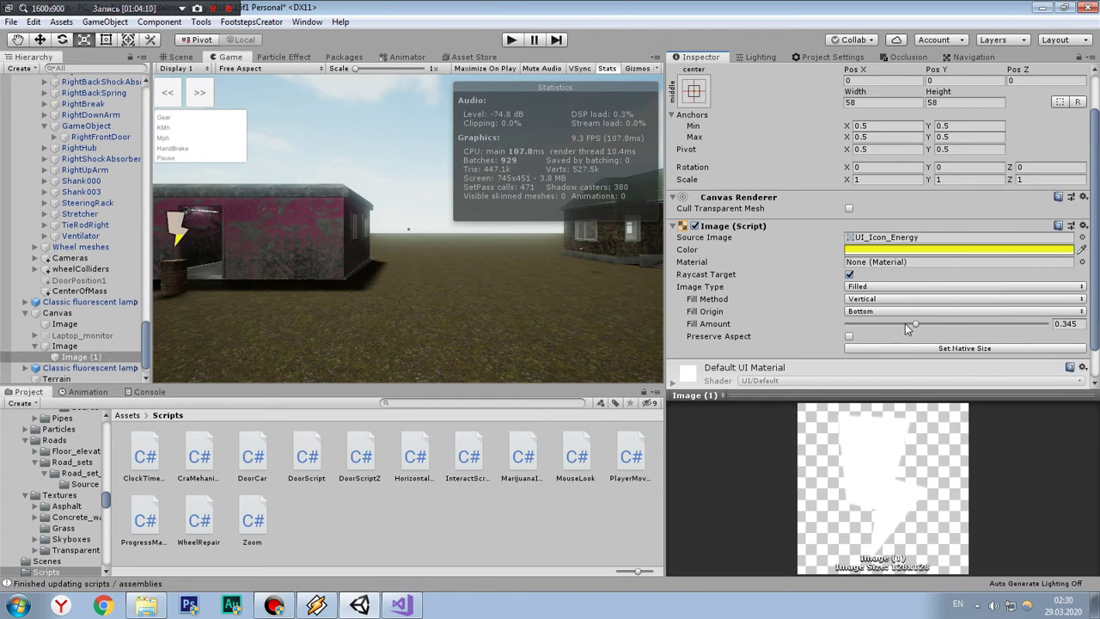
drag(905, 324, 944, 324)
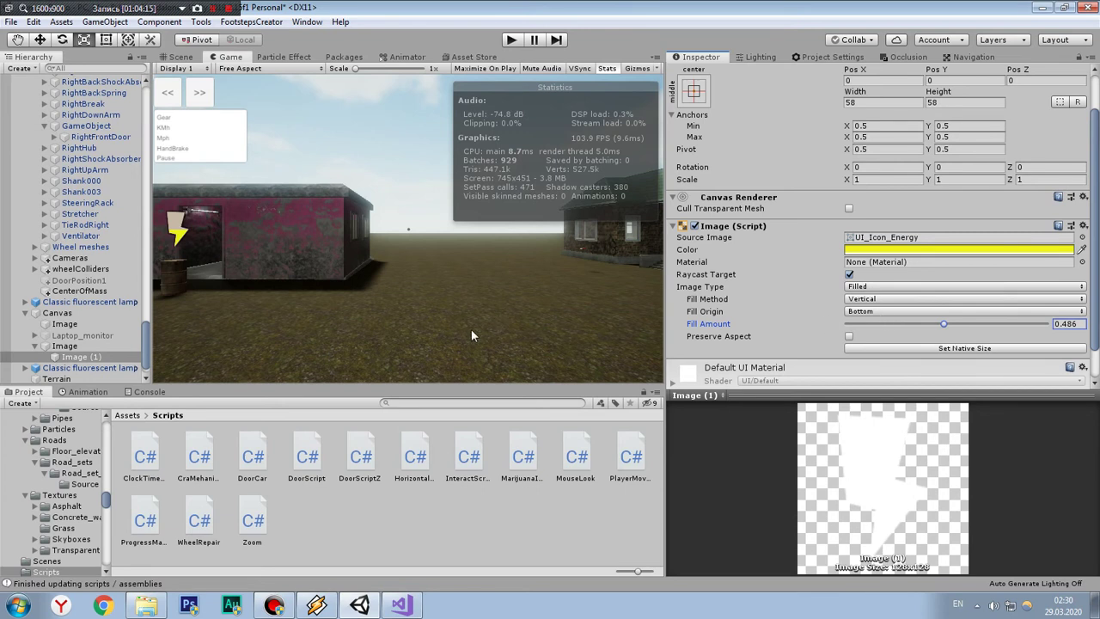
click(94, 348)
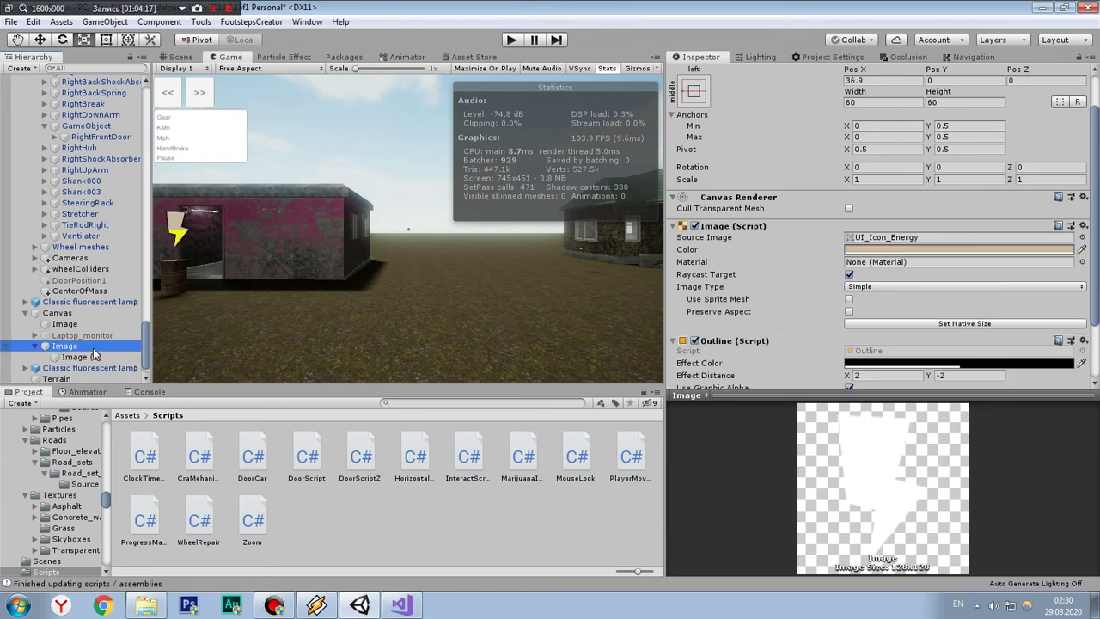
click(91, 357)
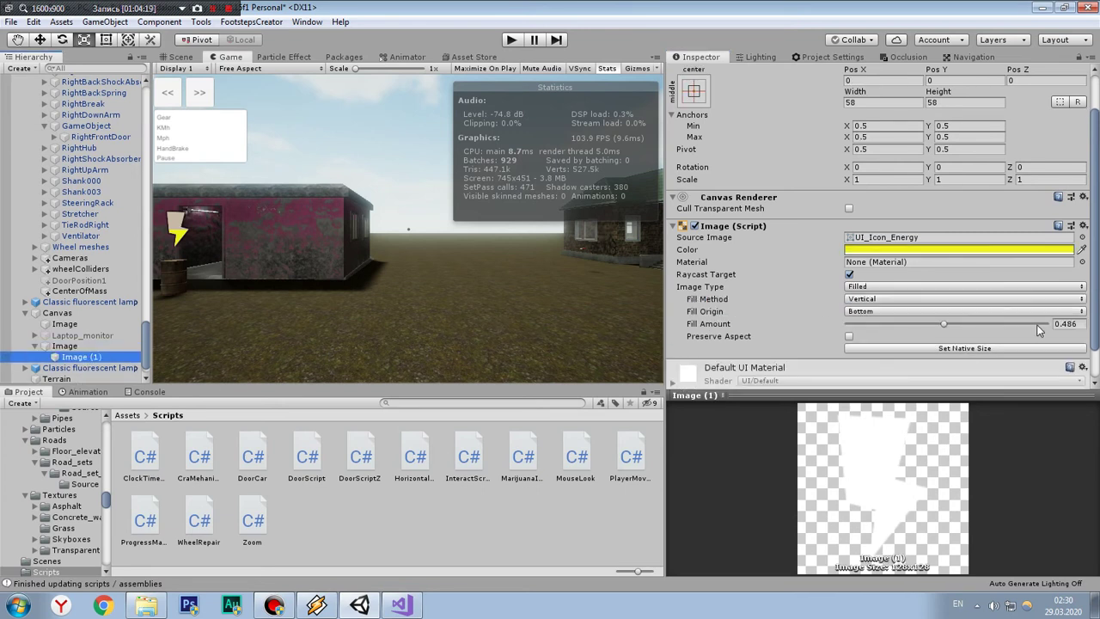
drag(1040, 331, 1055, 330)
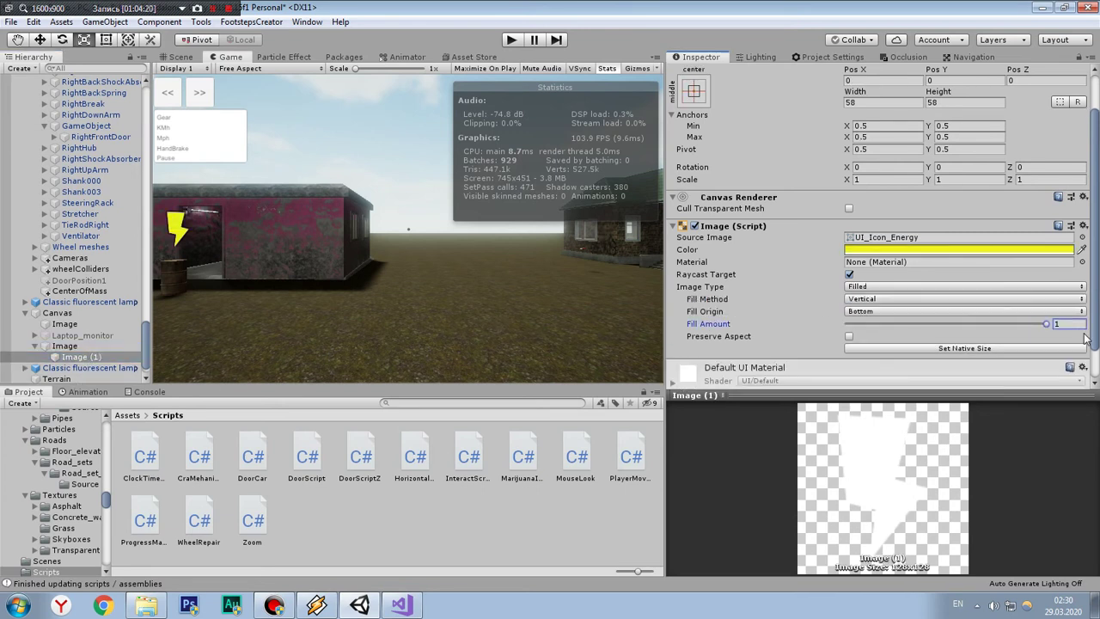
drag(144, 342, 145, 339)
Step: Rename the filled lightning icon object Image (1) to Stamina
click(125, 336)
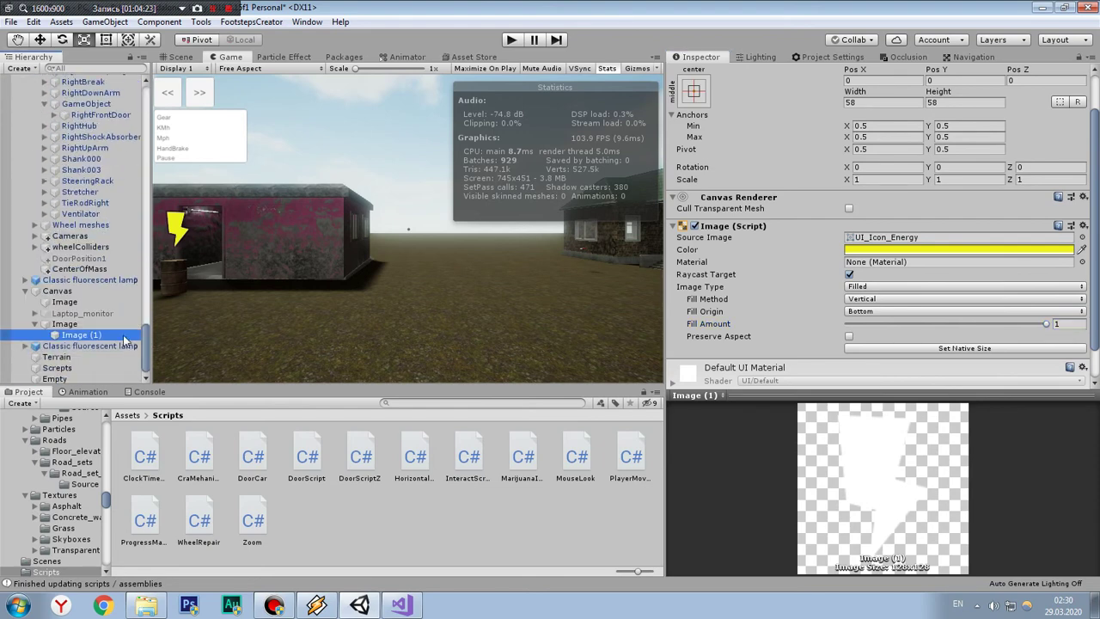
scroll(774, 179, up, 2)
click(775, 75)
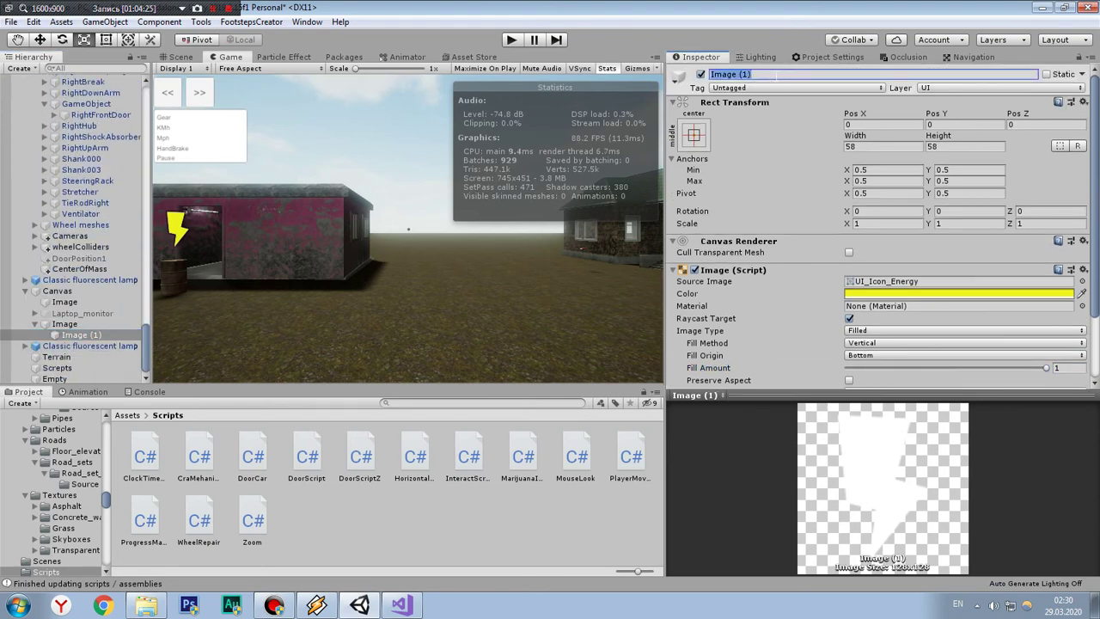
text(St)
text(amin)
key(Return)
Step: Assign the Stamina image to the Stamina field of the Player's Player Movment script
scroll(125, 268, up, 10)
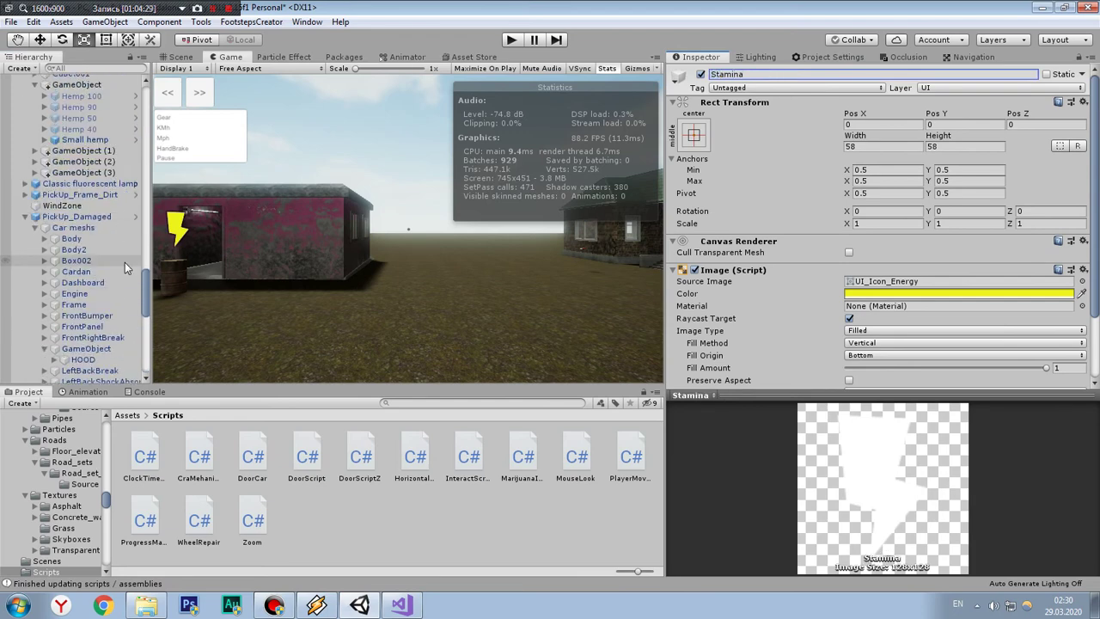
scroll(125, 267, up, 5)
scroll(129, 232, up, 5)
scroll(133, 197, up, 5)
scroll(138, 159, up, 5)
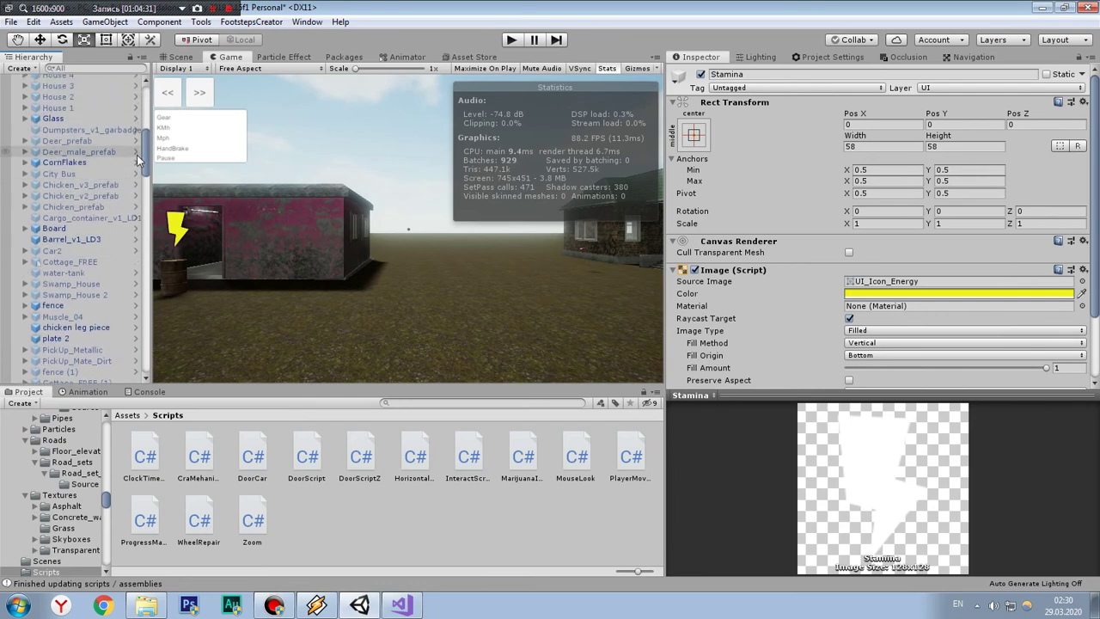
scroll(121, 180, down, 7)
click(86, 193)
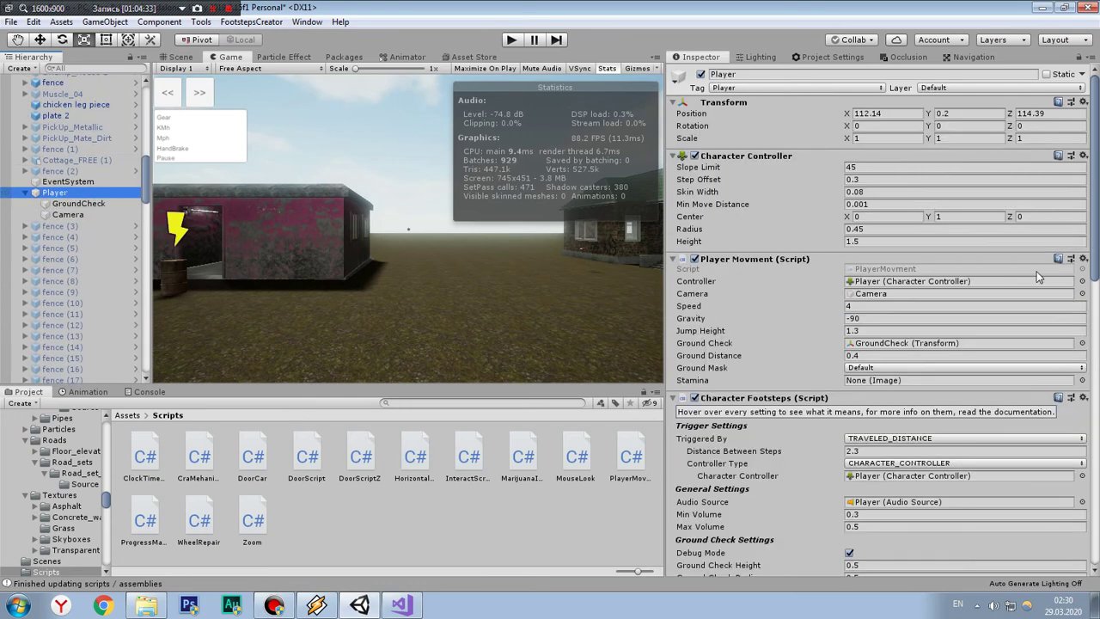
click(1083, 381)
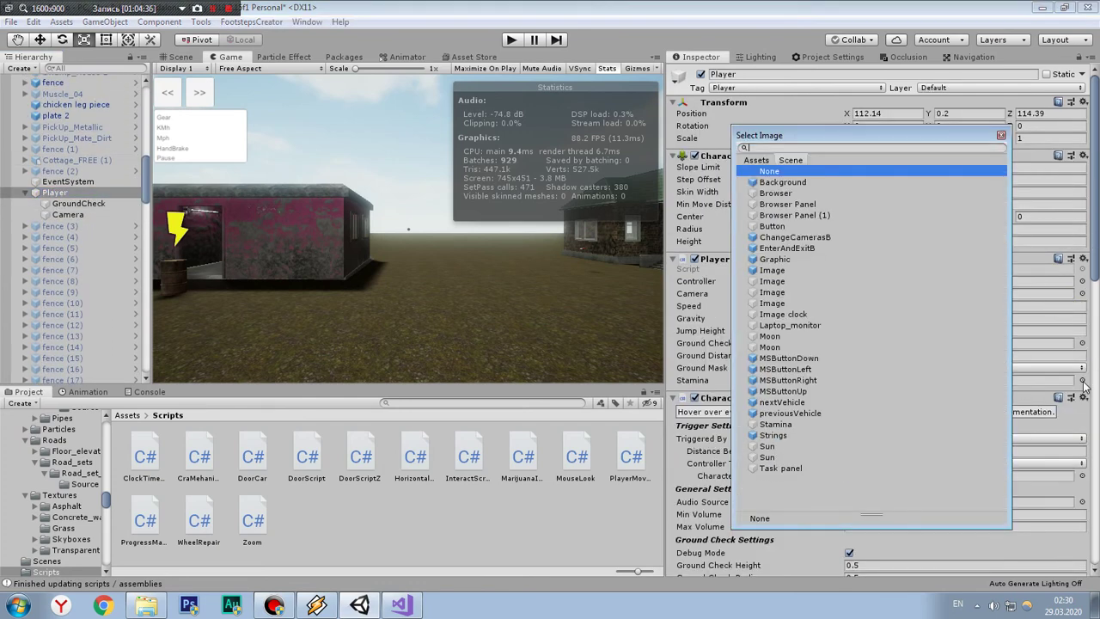
text(Stam)
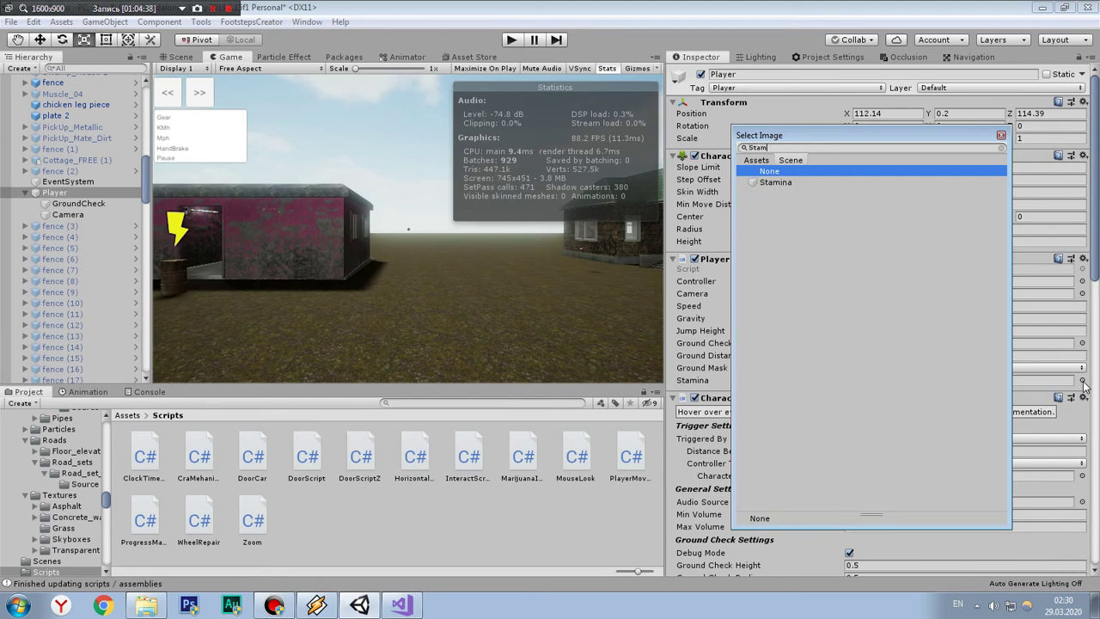
text(i)
click(799, 182)
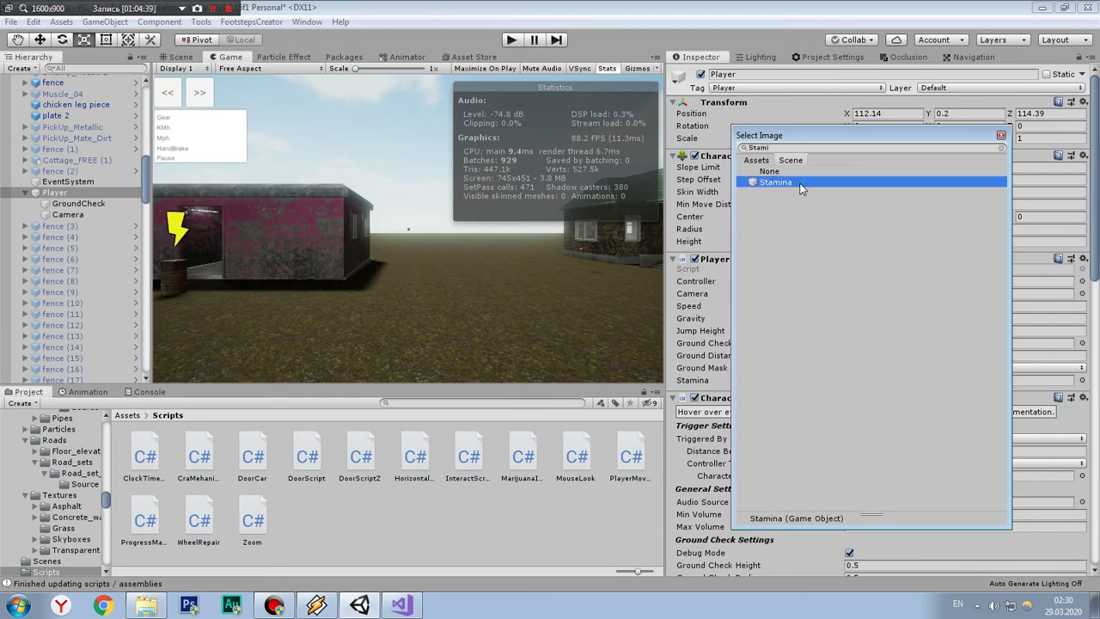
click(1001, 135)
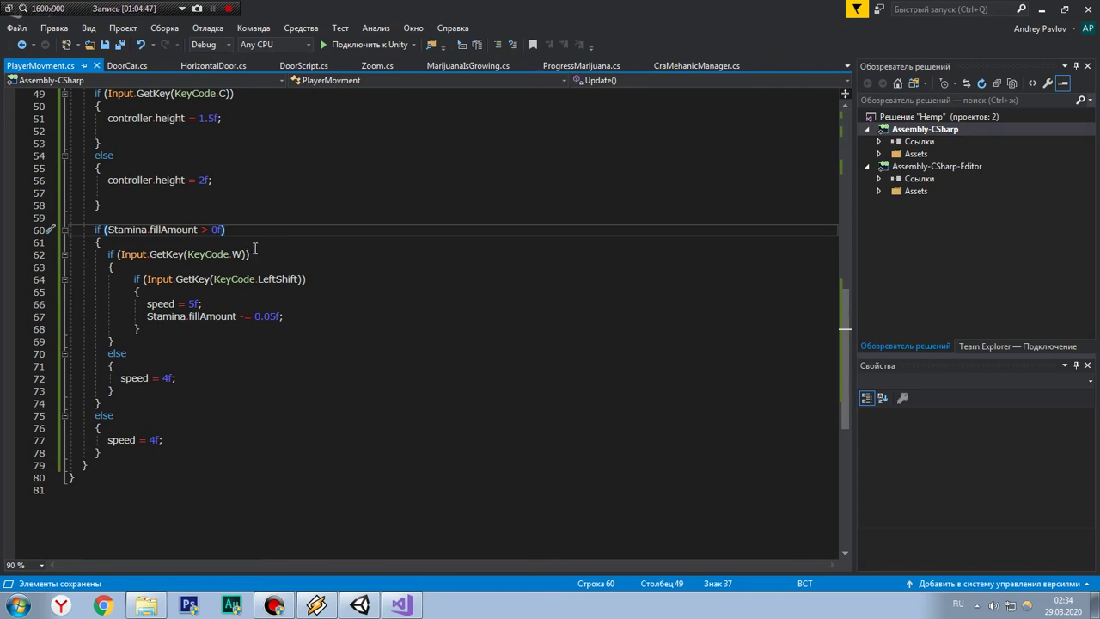
Step: Edit the Stamina.fillAmount threshold on line 60, leaving it at 0f
click(262, 257)
drag(222, 229, 211, 229)
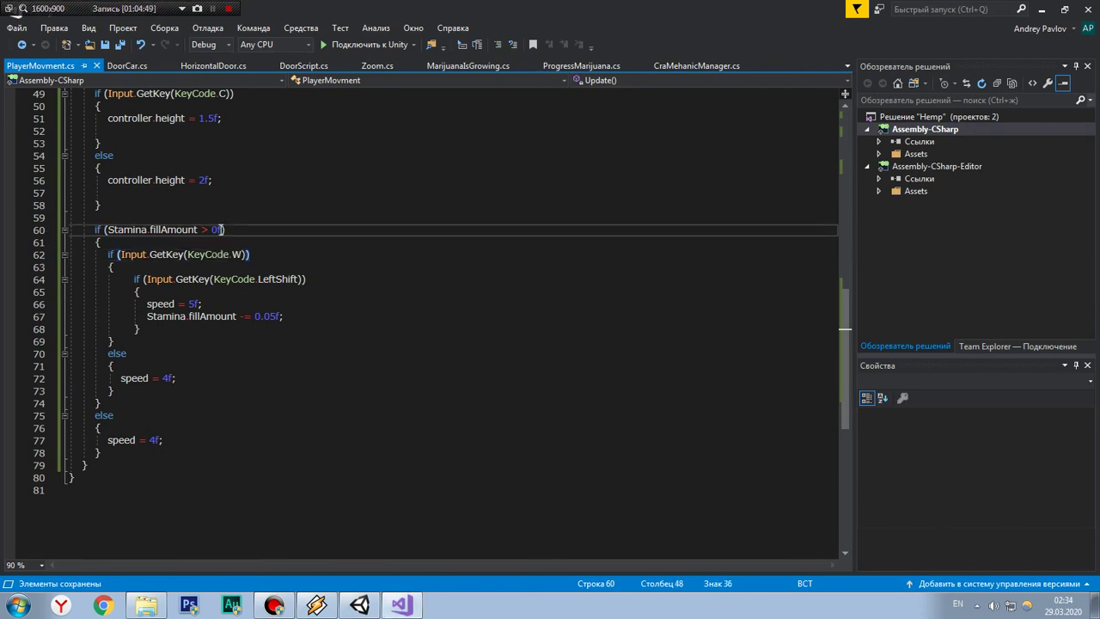
text(1f)
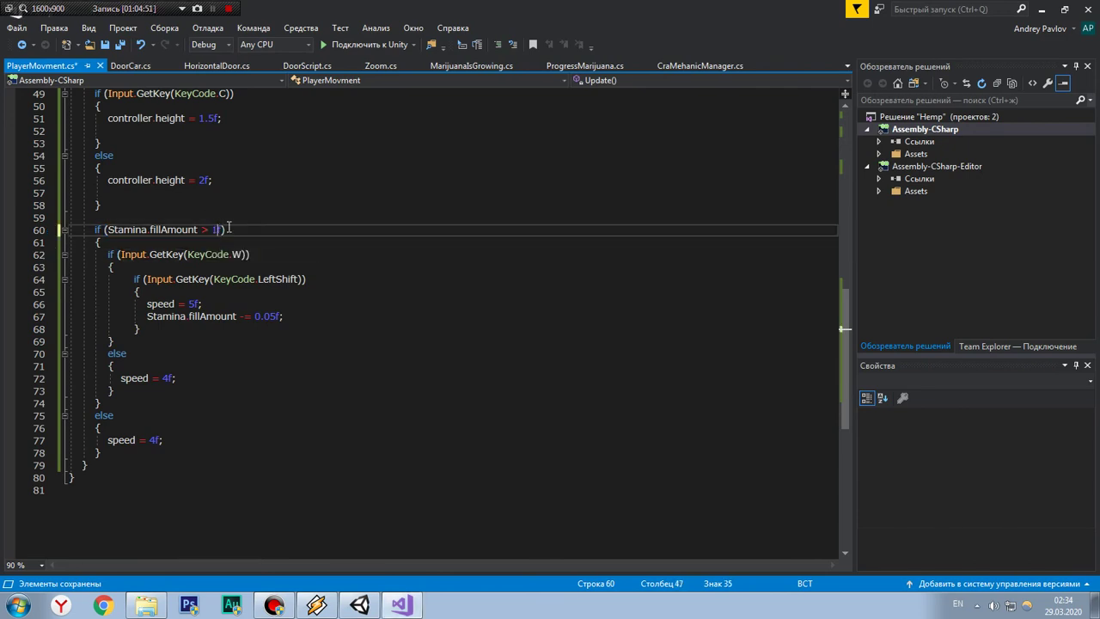
click(228, 229)
drag(106, 230, 196, 229)
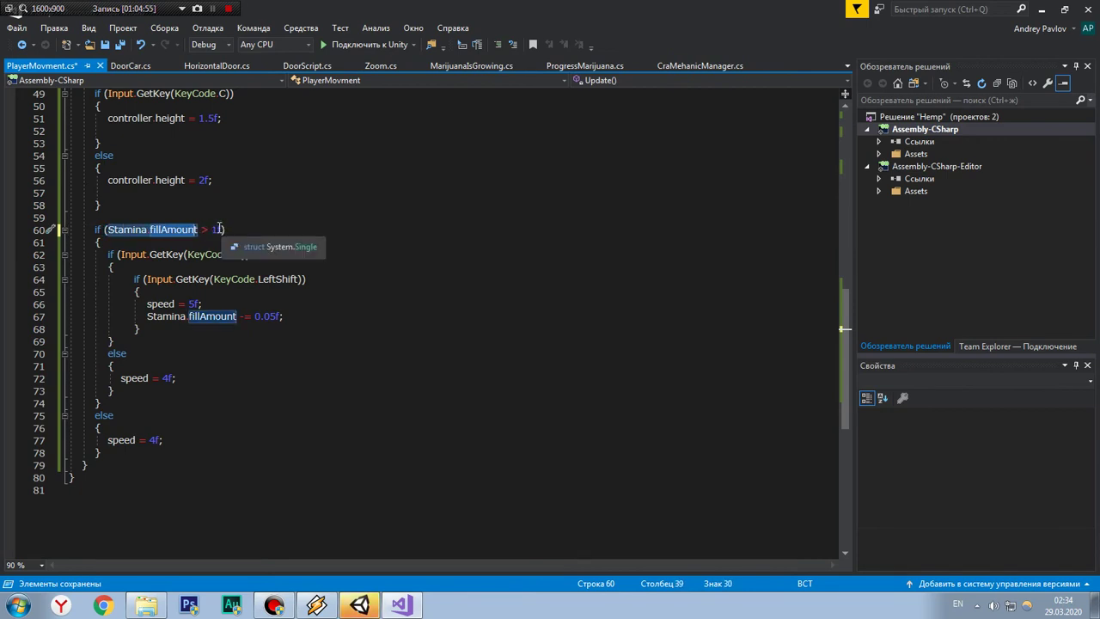
click(216, 230)
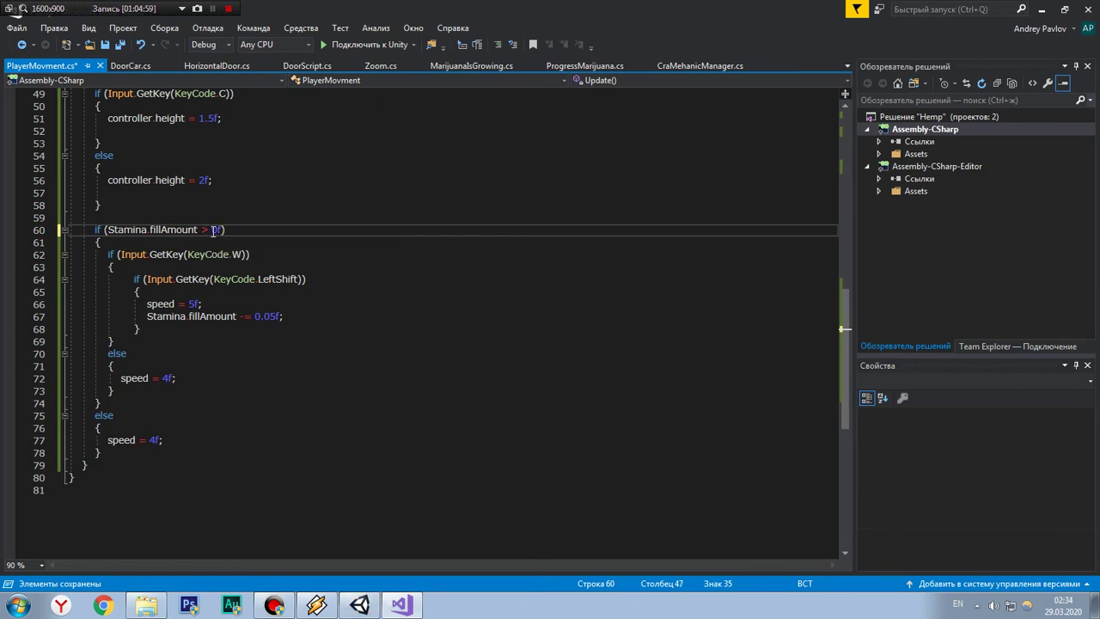
key(BackSpace)
text(0)
Step: Change the sprint drain on line 67 from 0.05f to 0.001f and save PlayerMovment.cs
click(266, 254)
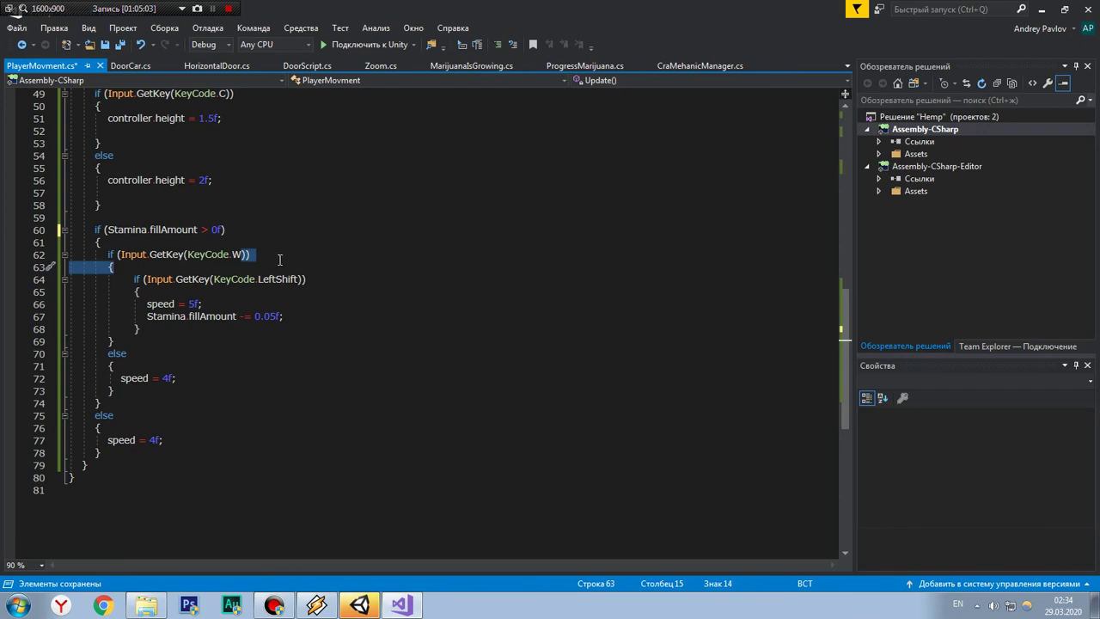
click(320, 280)
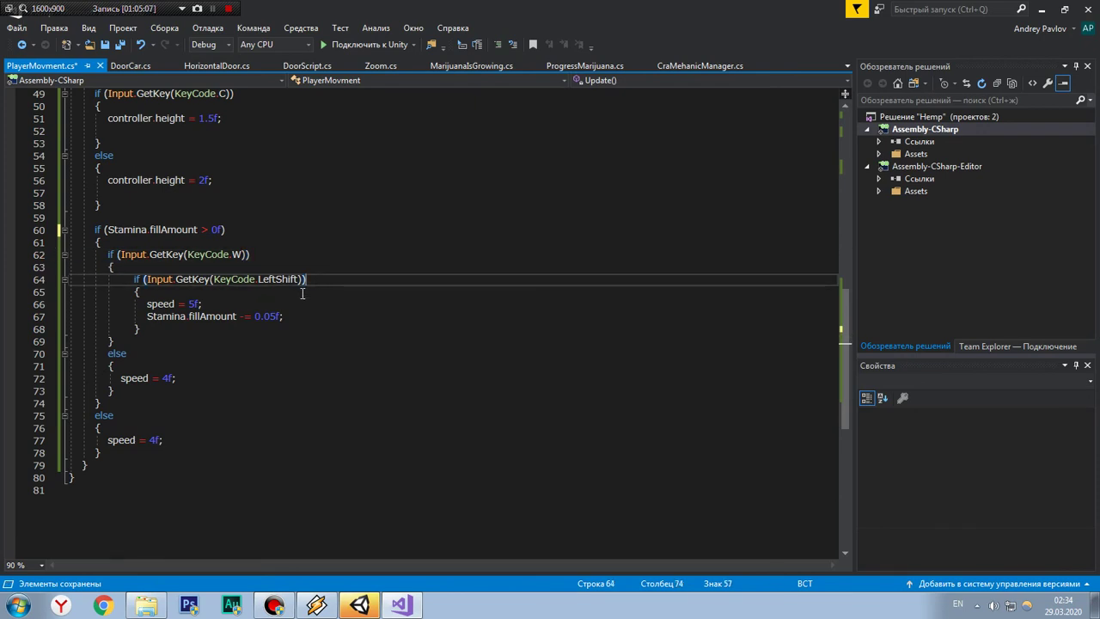
click(276, 316)
drag(276, 315, 272, 318)
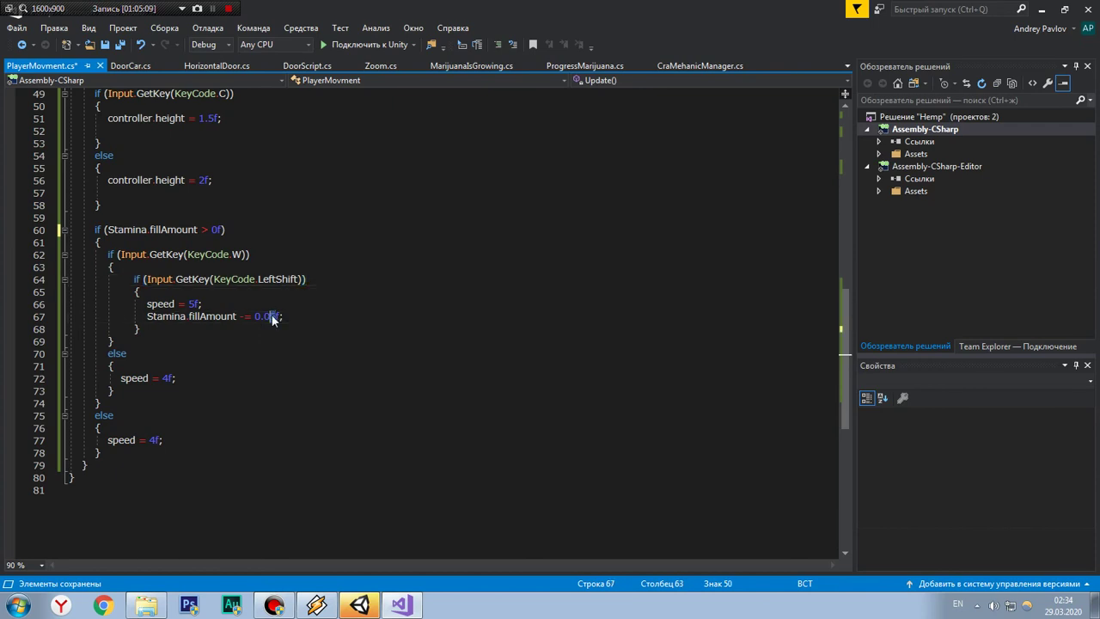
text(1)
click(272, 316)
text(0)
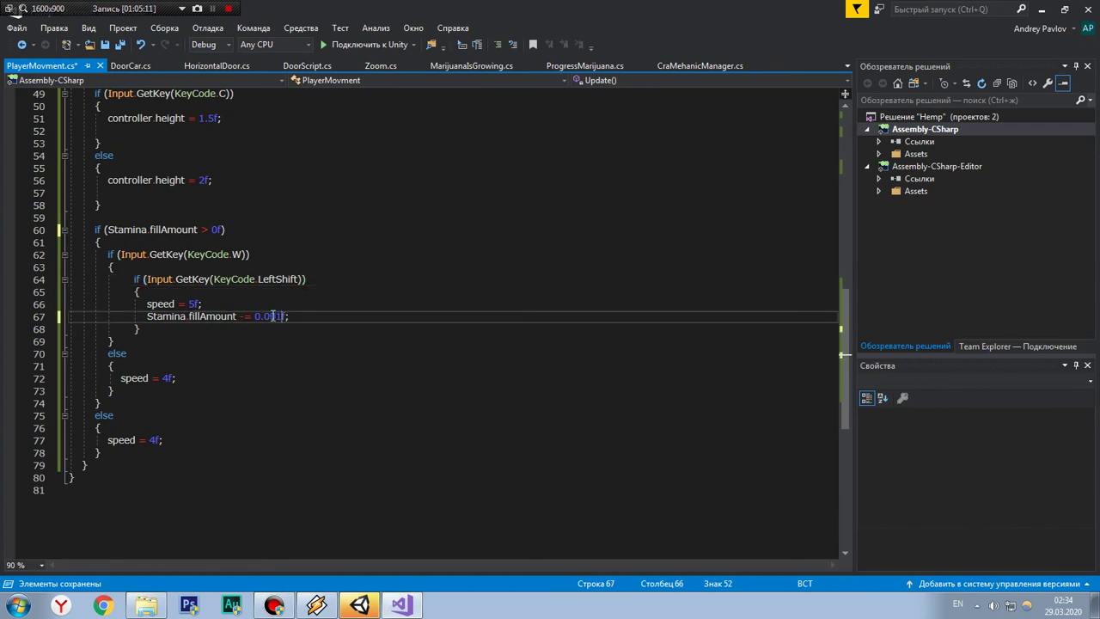
click(302, 315)
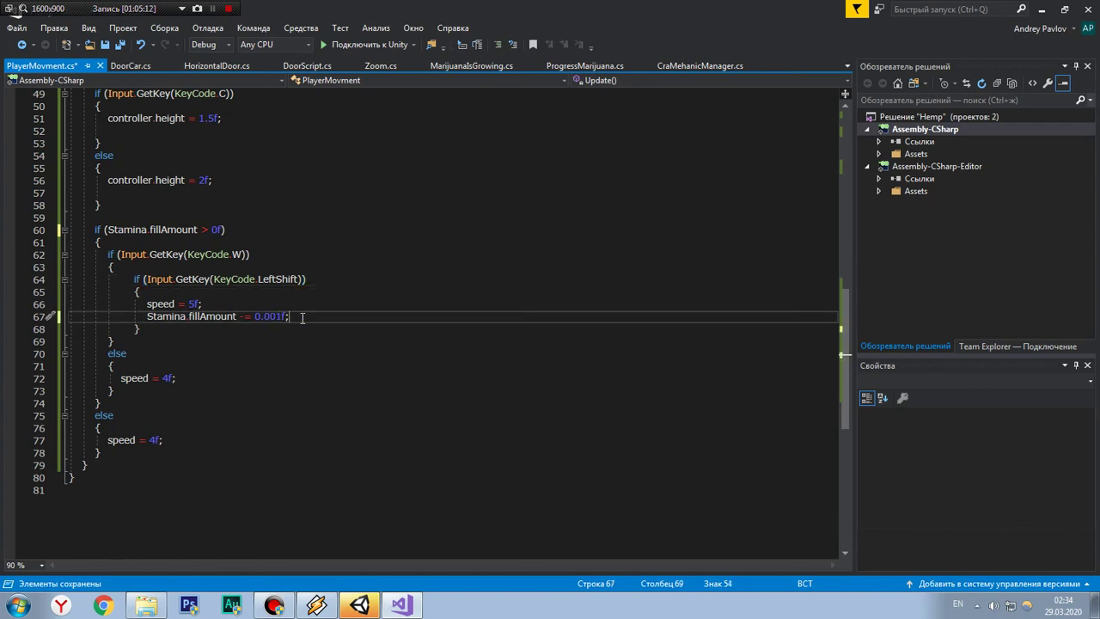
click(104, 44)
click(366, 606)
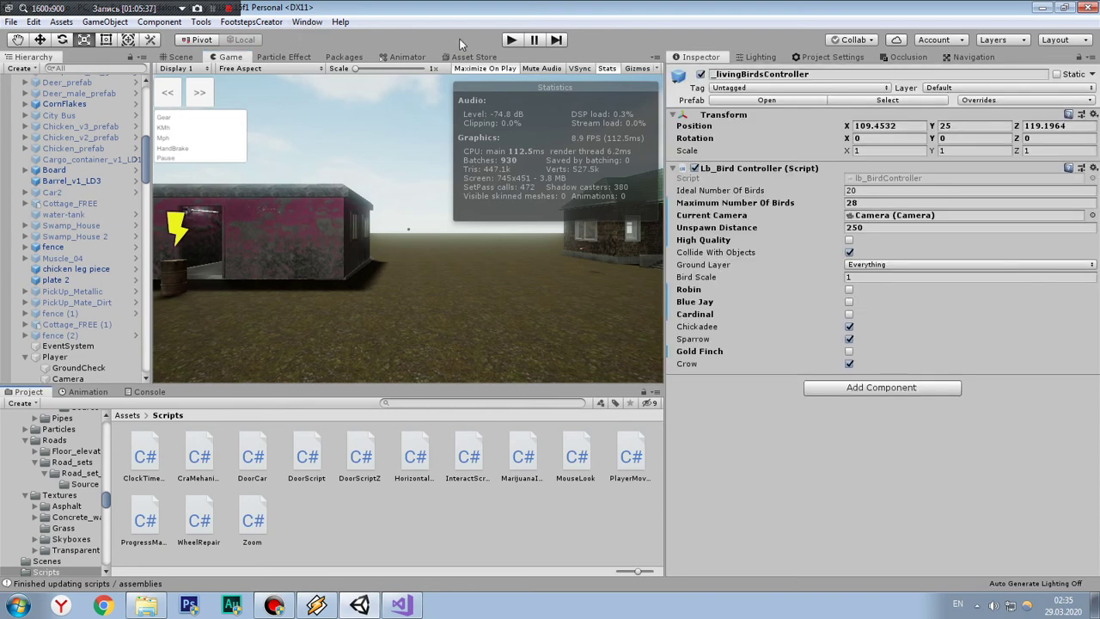
Step: Play the game and walk and sprint between the buildings to test the stamina icon
click(511, 41)
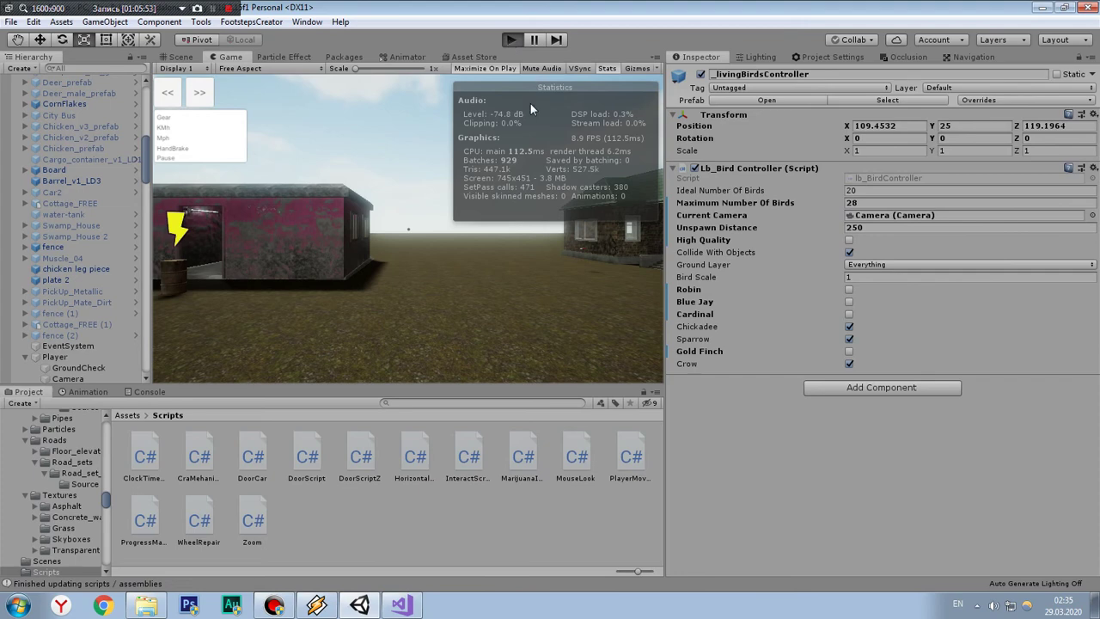
key(w)
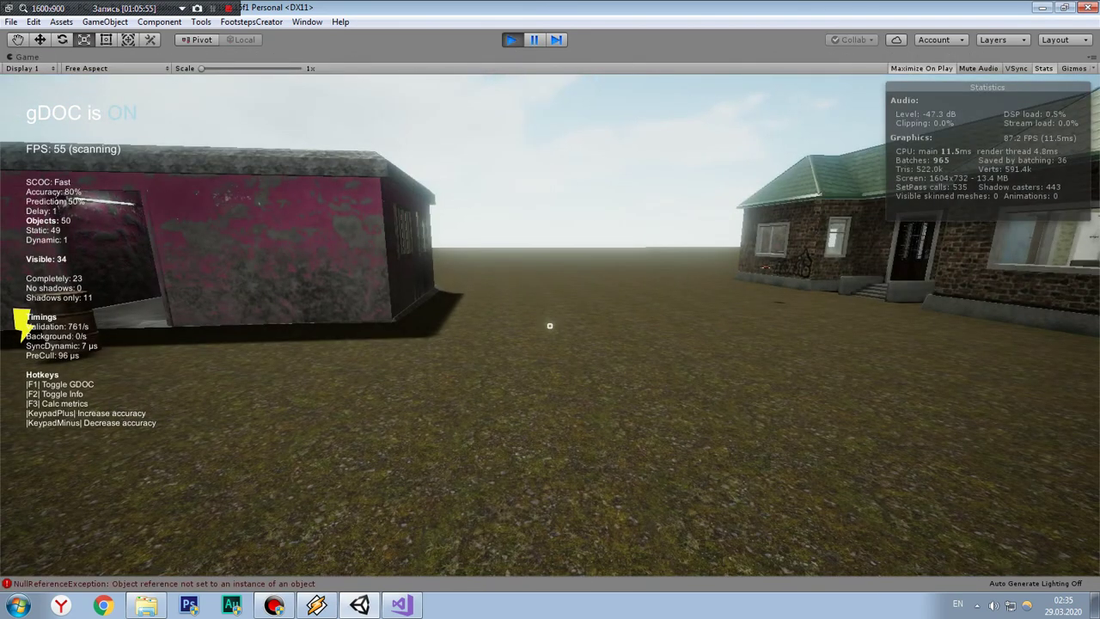
key(F2)
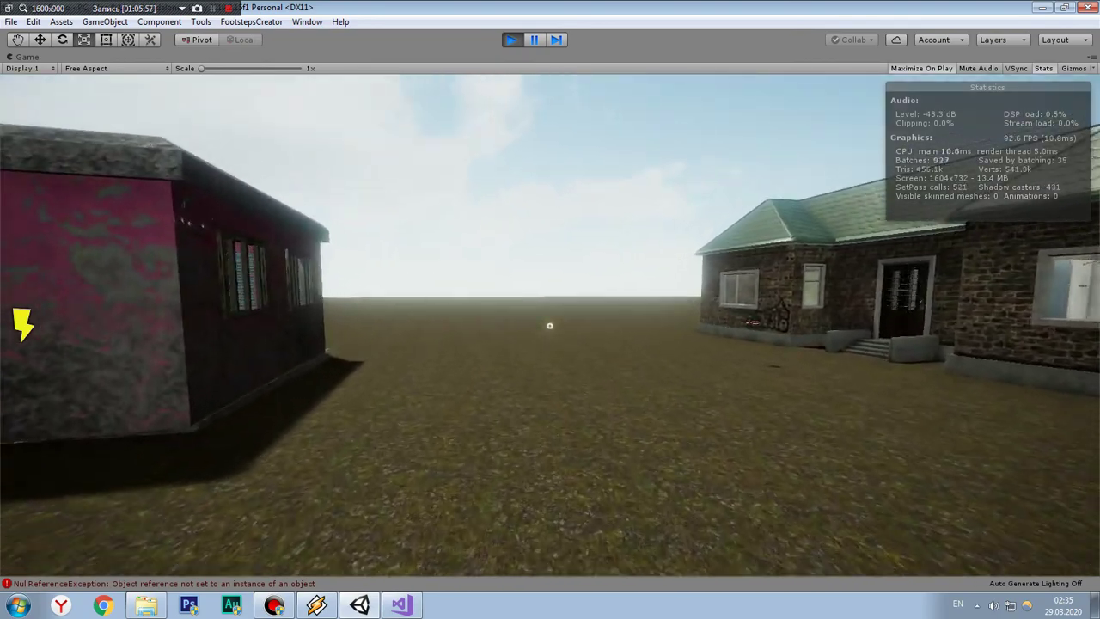
key(w)
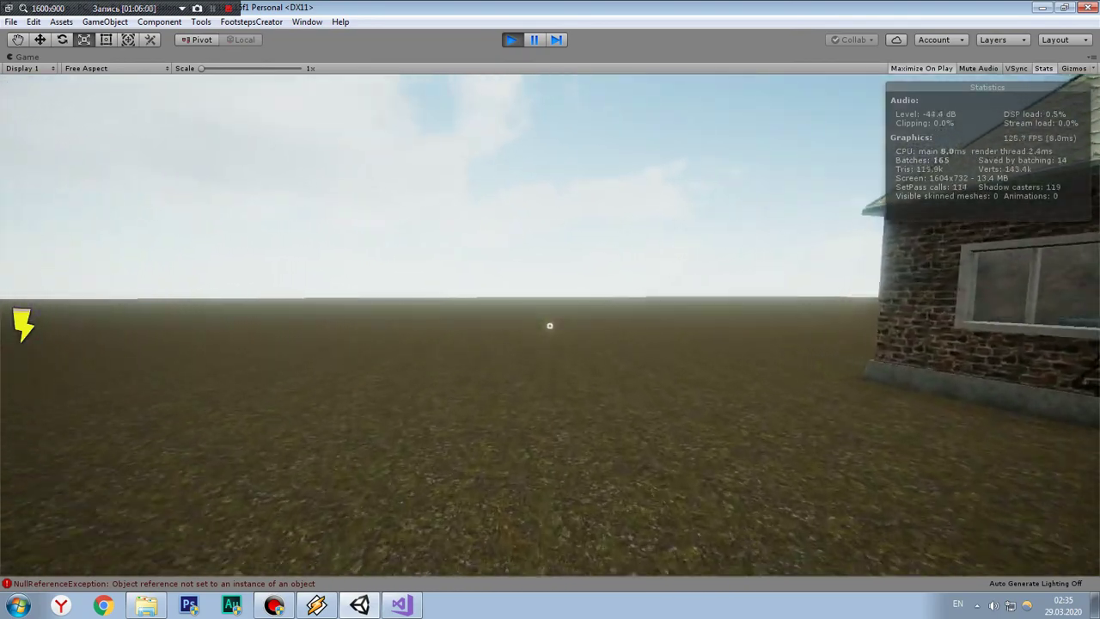
mouse_move(550, 326)
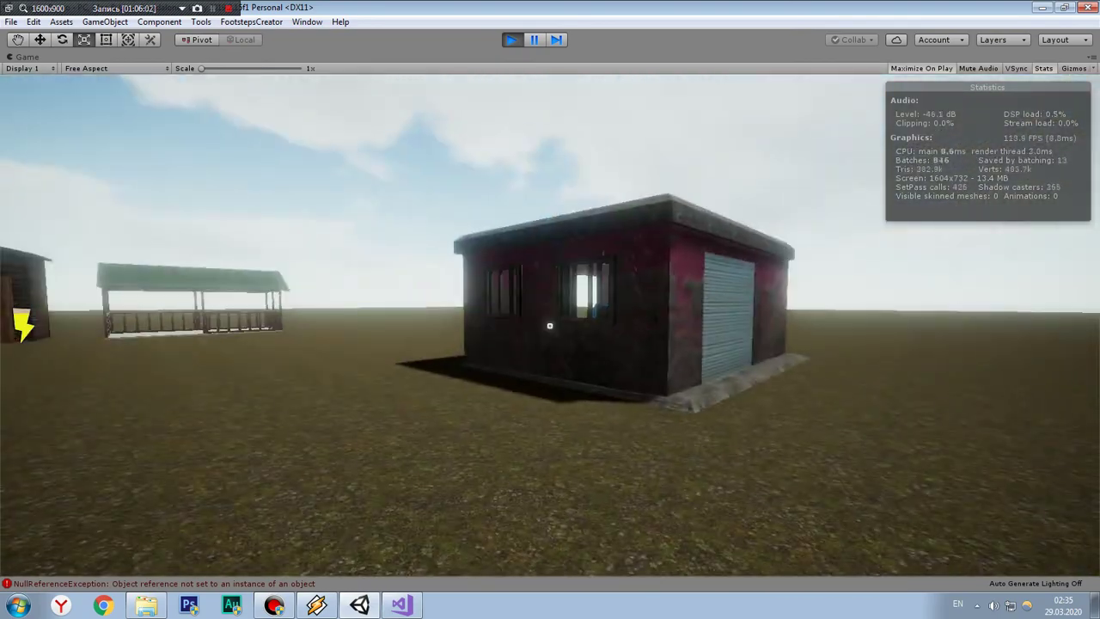
key(w)
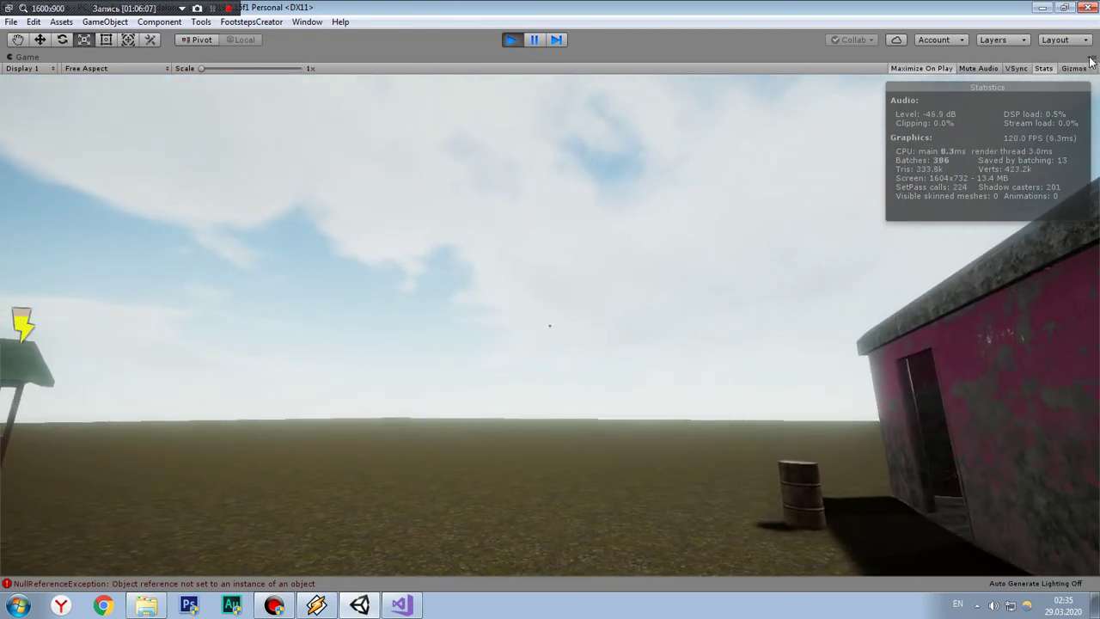
click(1091, 57)
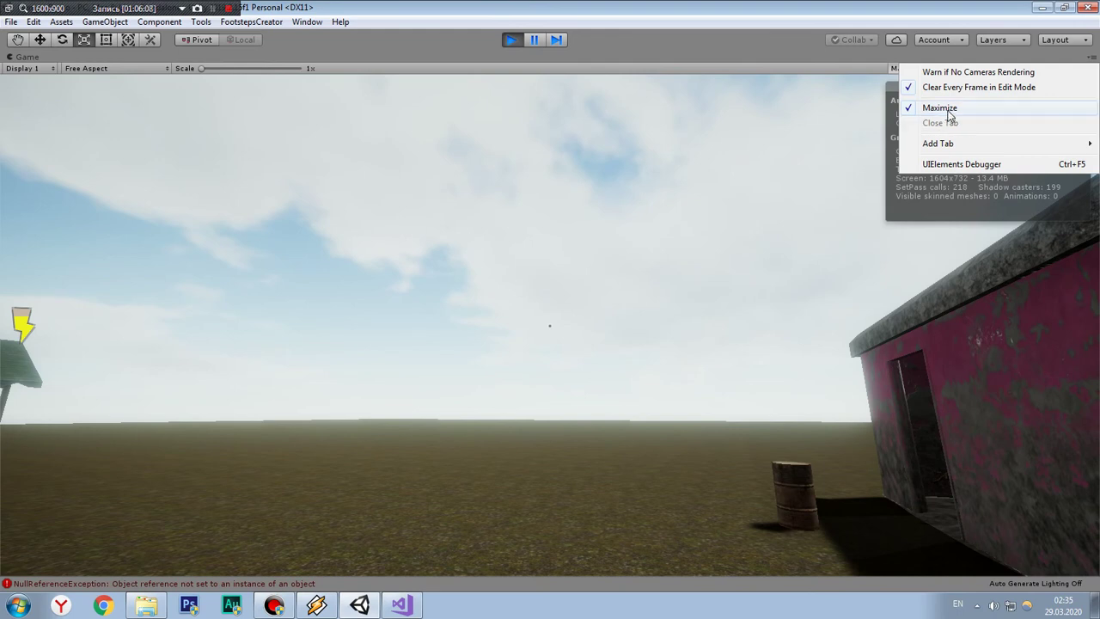
click(948, 120)
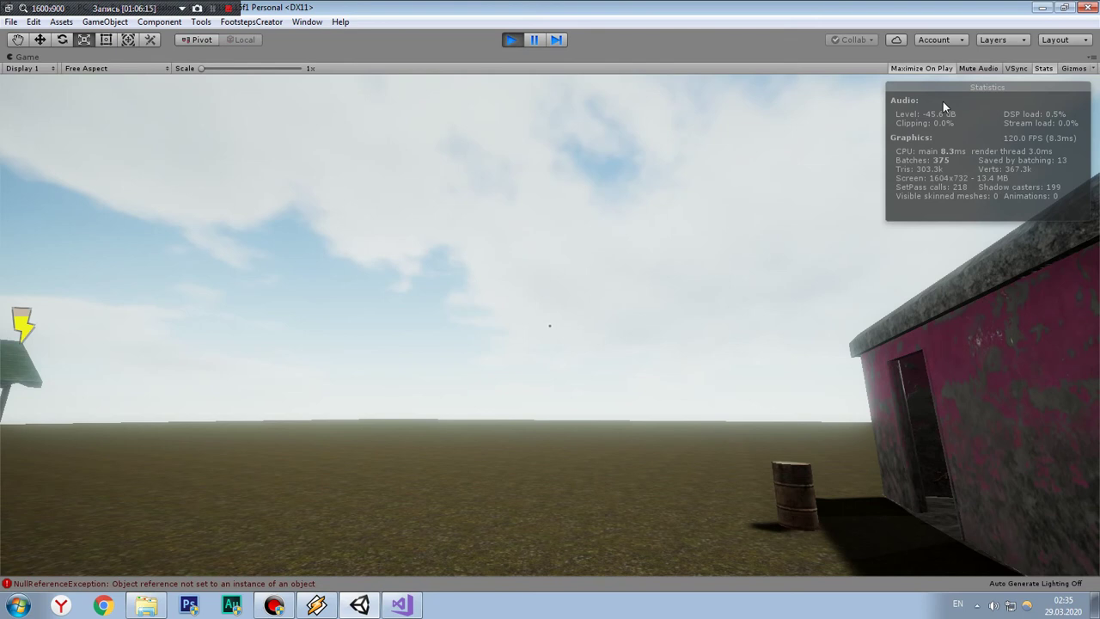
Step: Pause the game, select Player in the Hierarchy, and return to PlayerMovment.cs in Visual Studio
click(533, 39)
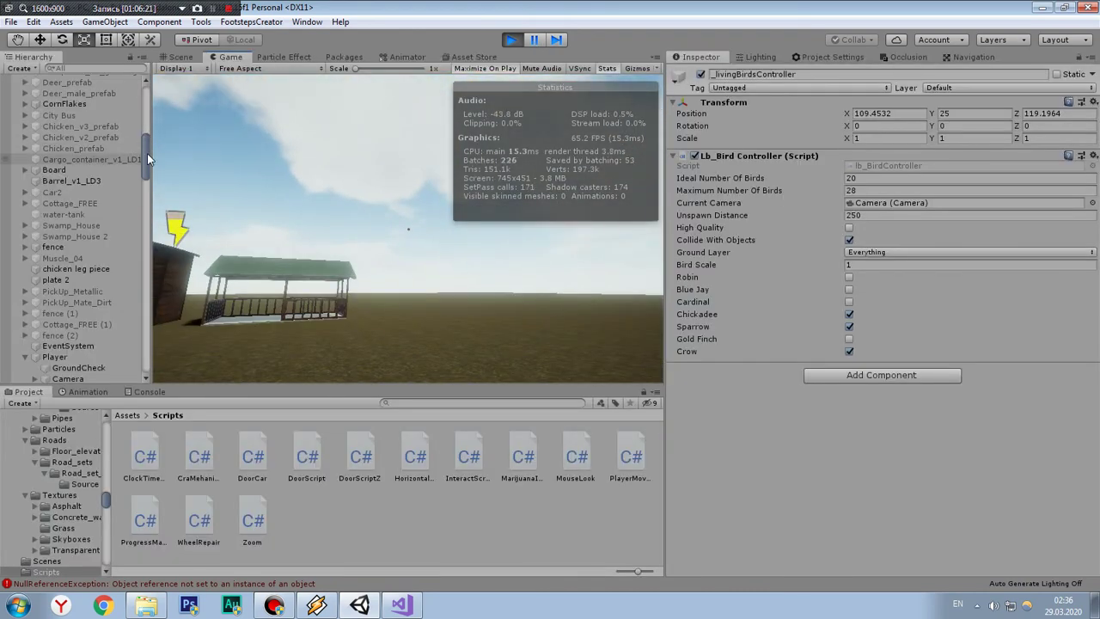
drag(147, 153, 145, 165)
click(108, 237)
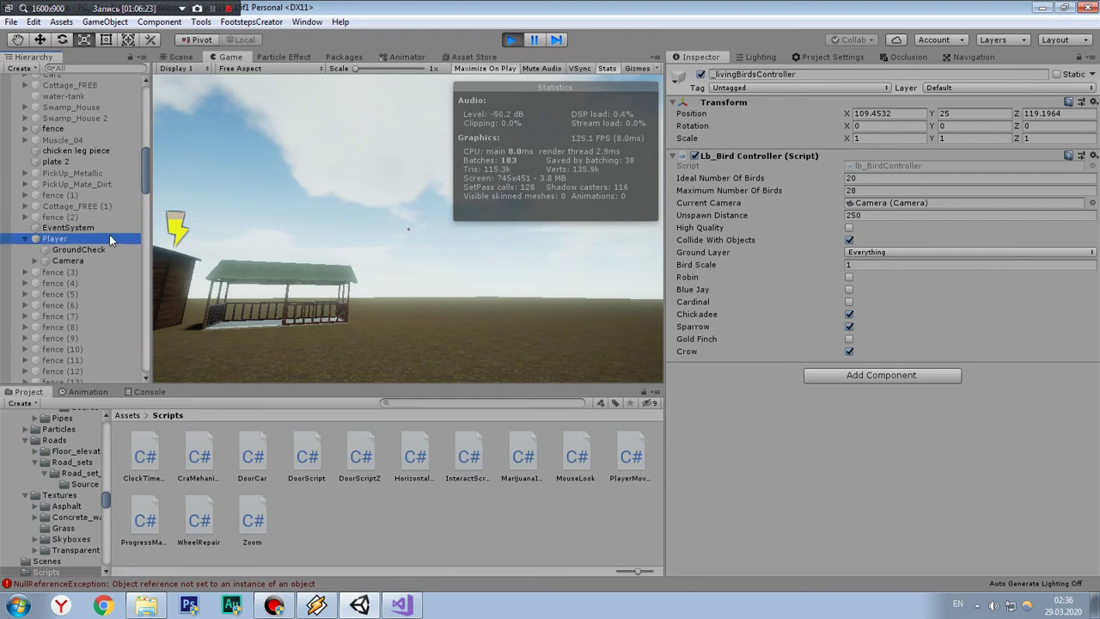
click(408, 228)
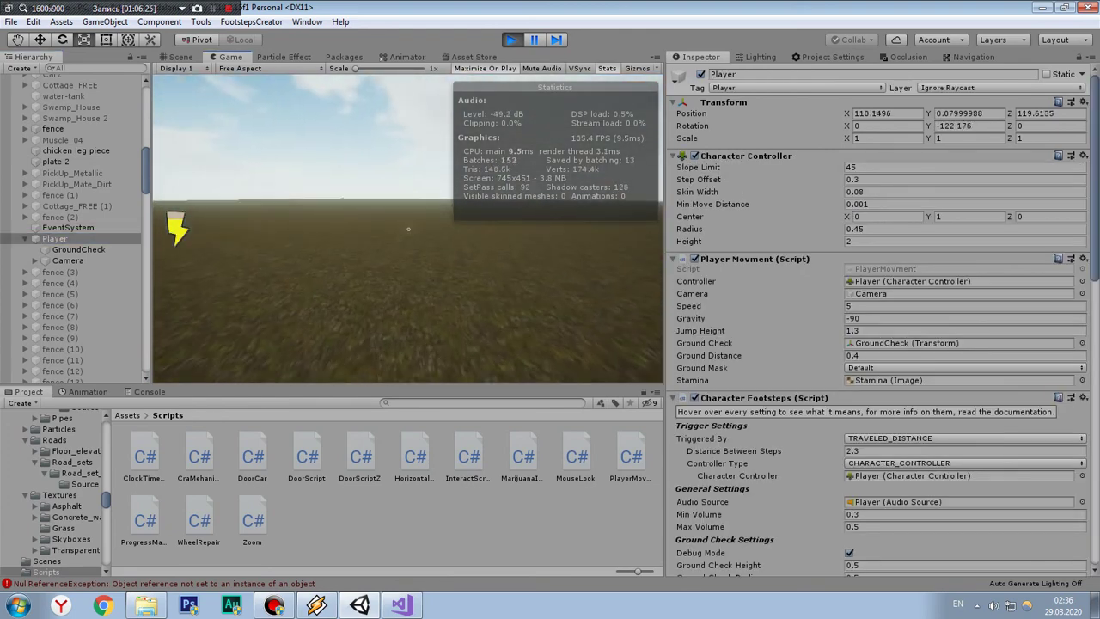
key(ctrl+shift+p)
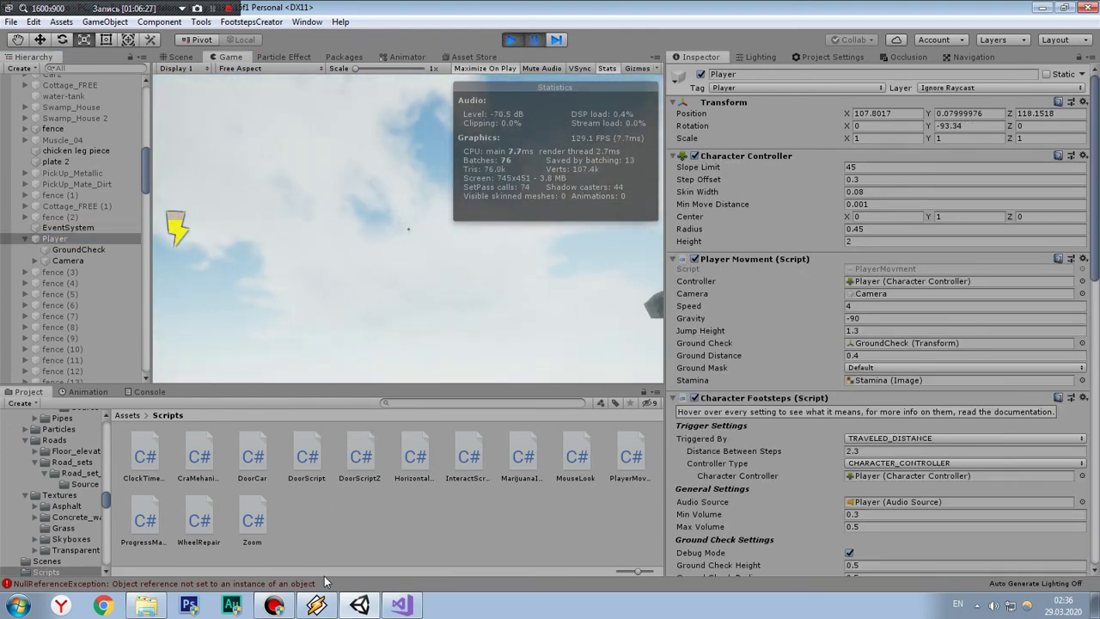
click(399, 606)
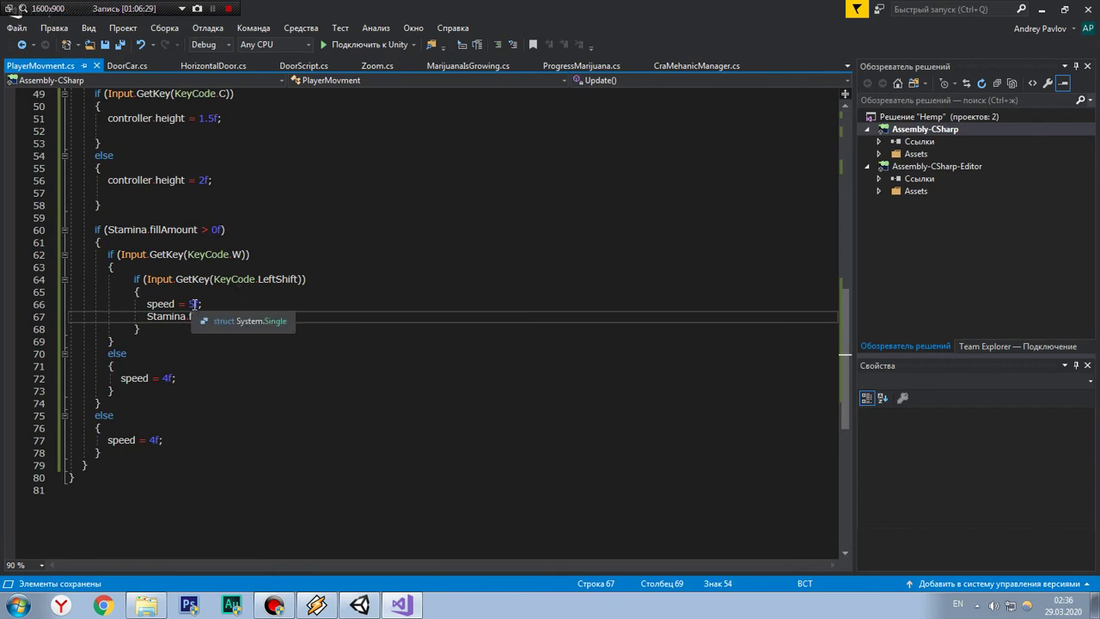
Step: Change the sprint speed on line 66 from 5f to 6f, then return to Unity
double_click(193, 304)
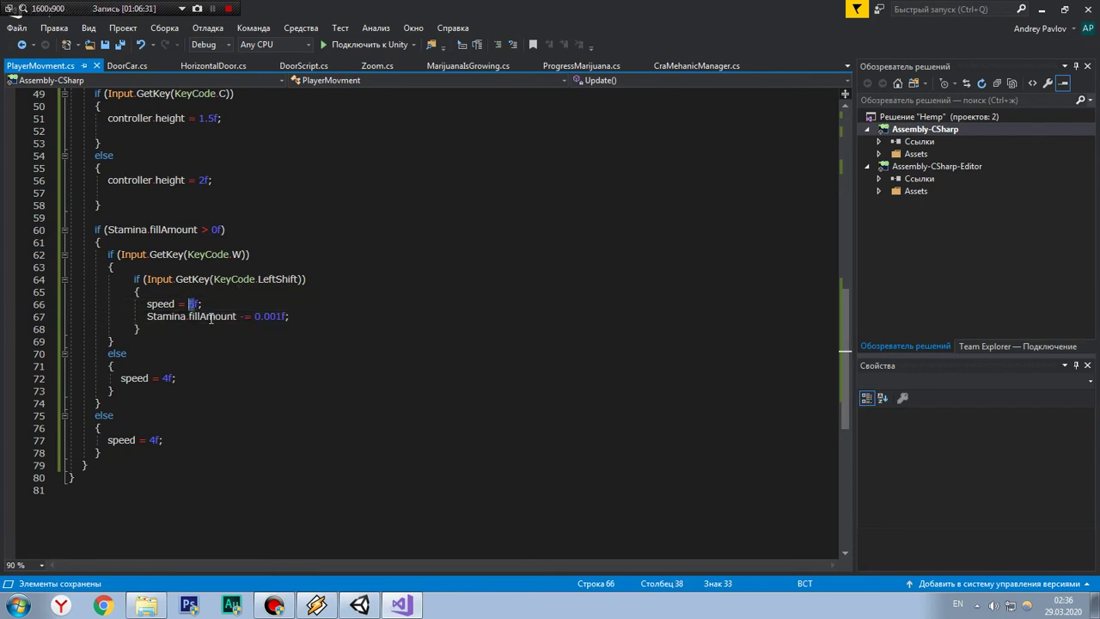
text(6)
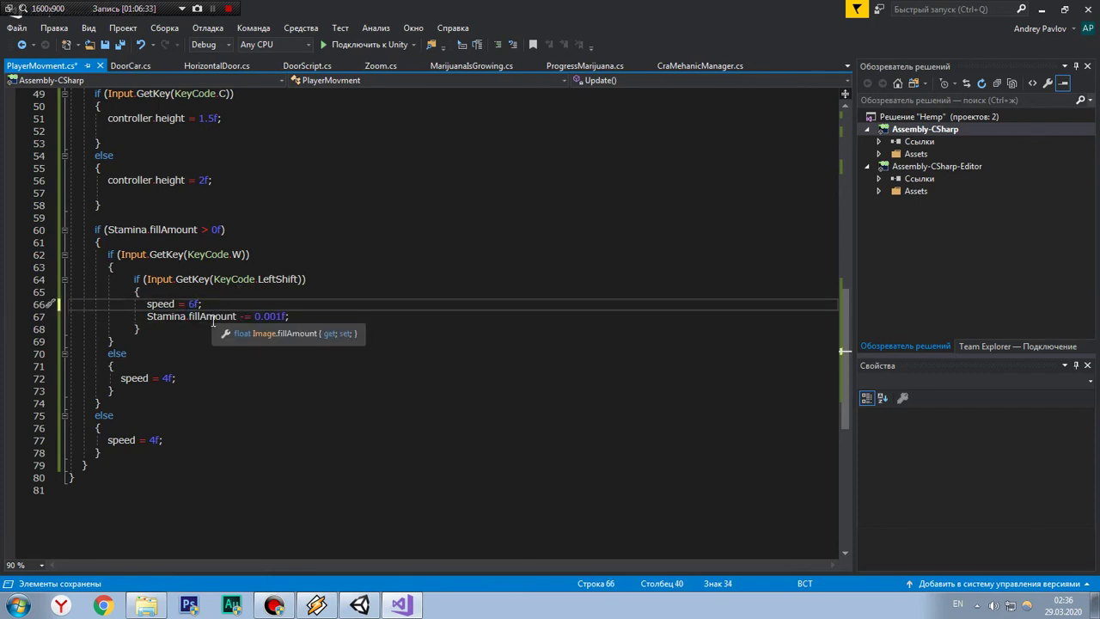
text(.)
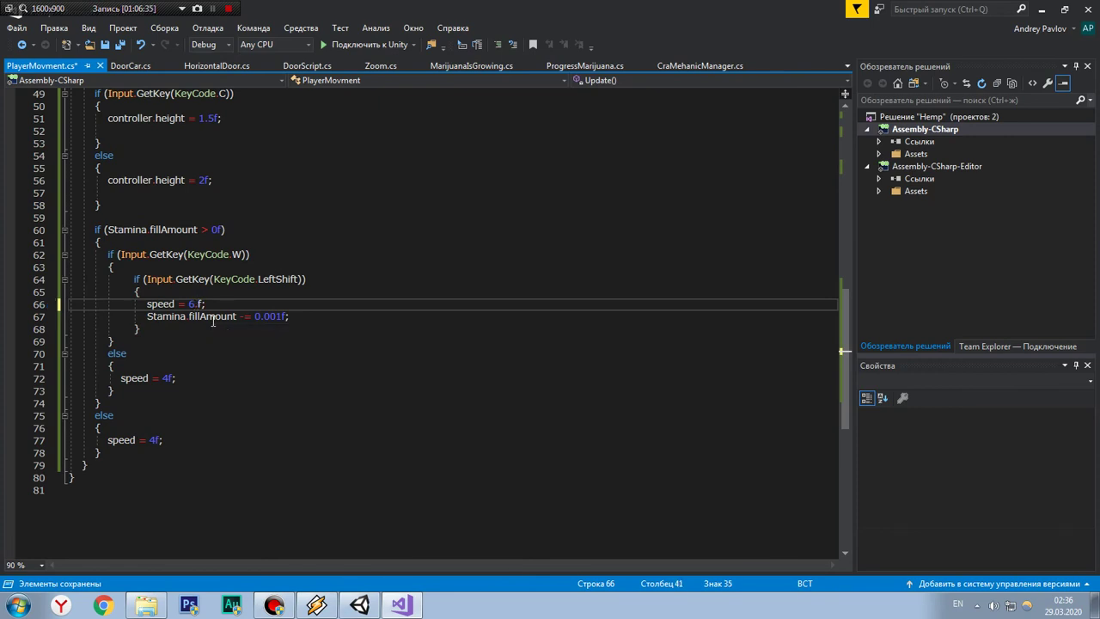
key(BackSpace)
click(360, 606)
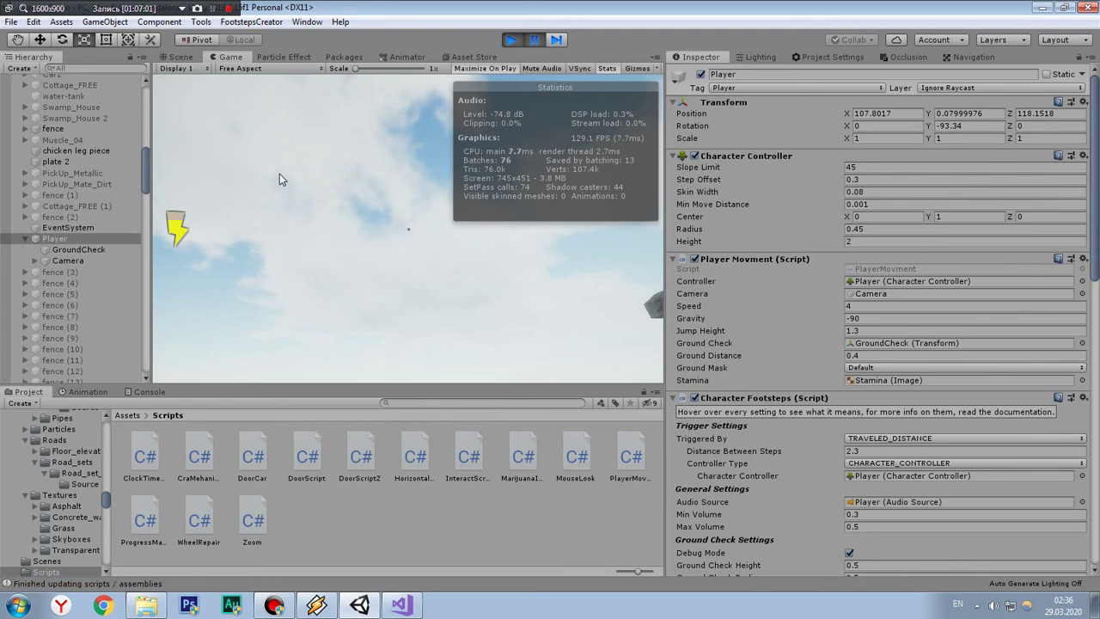
Step: Inspect the Canvas outline Image and Stamina image fill settings, then select Player to view PlayerMovment
drag(147, 164, 122, 356)
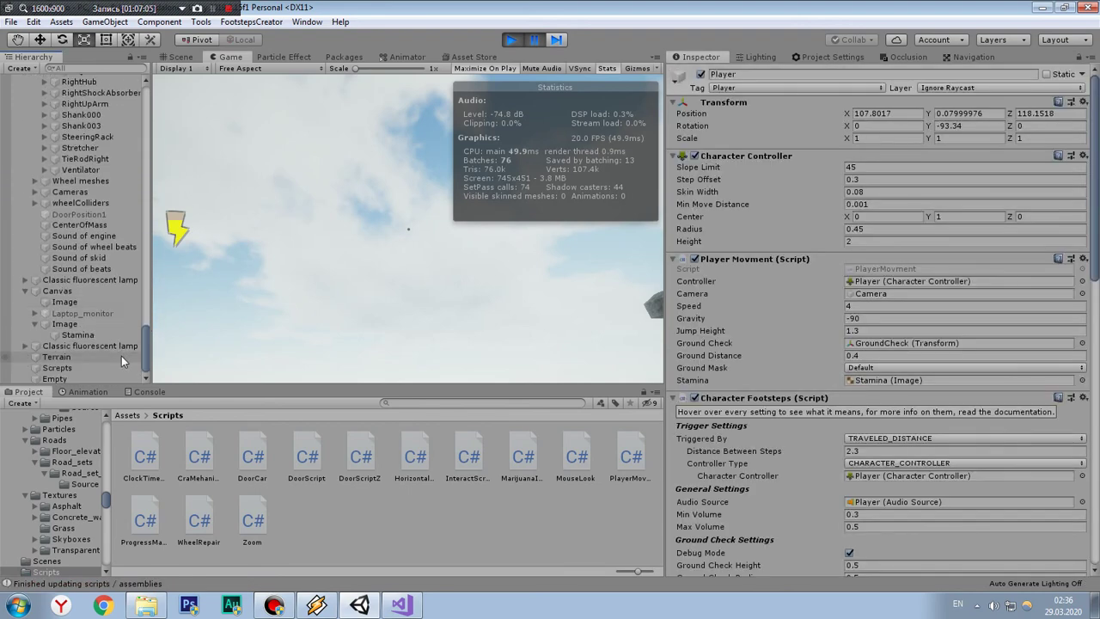
click(81, 325)
scroll(812, 258, down, 2)
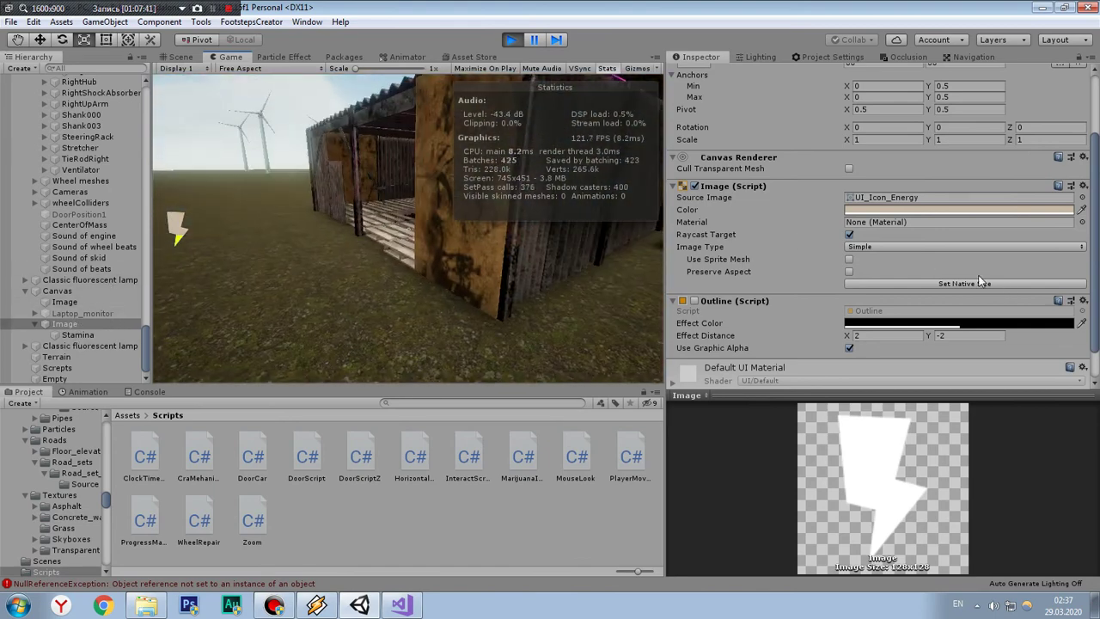
click(77, 335)
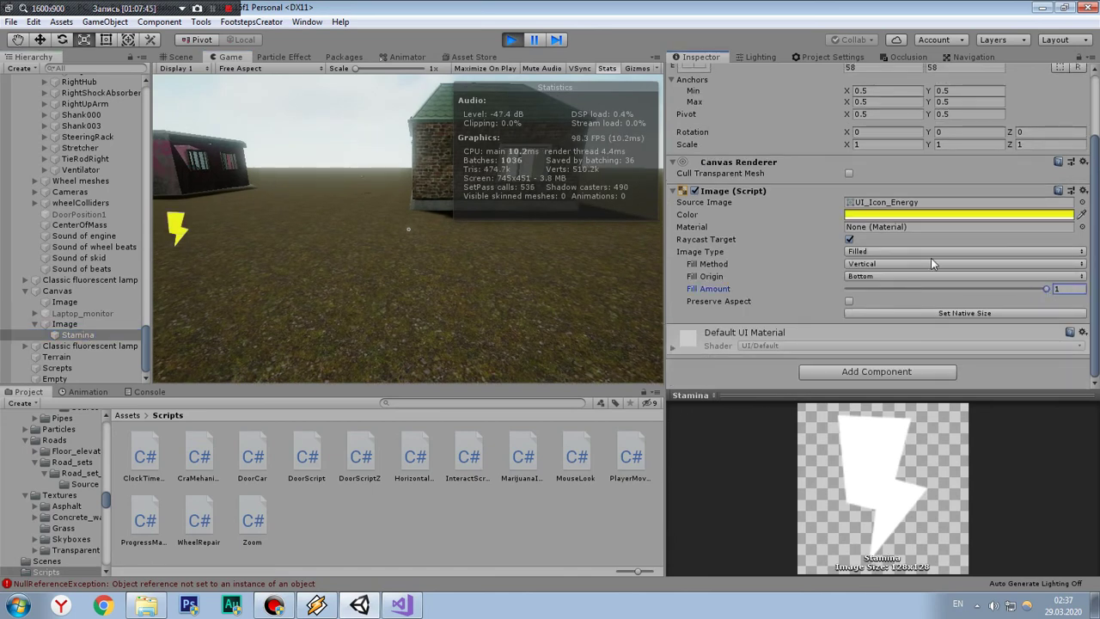
click(76, 325)
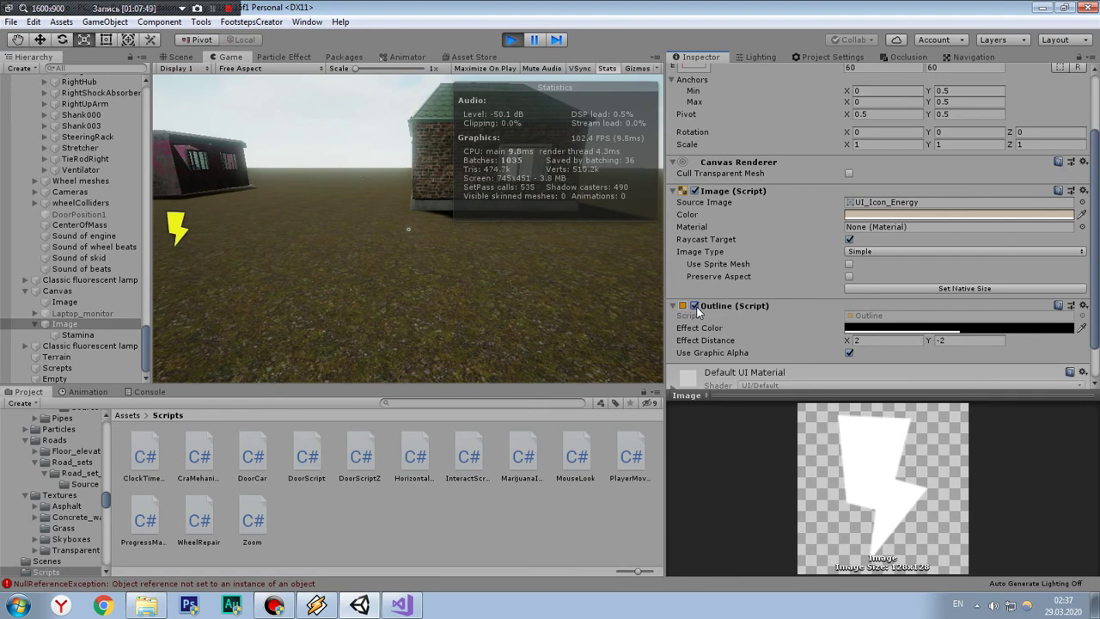
scroll(76, 191, up, 3)
scroll(76, 191, up, 5)
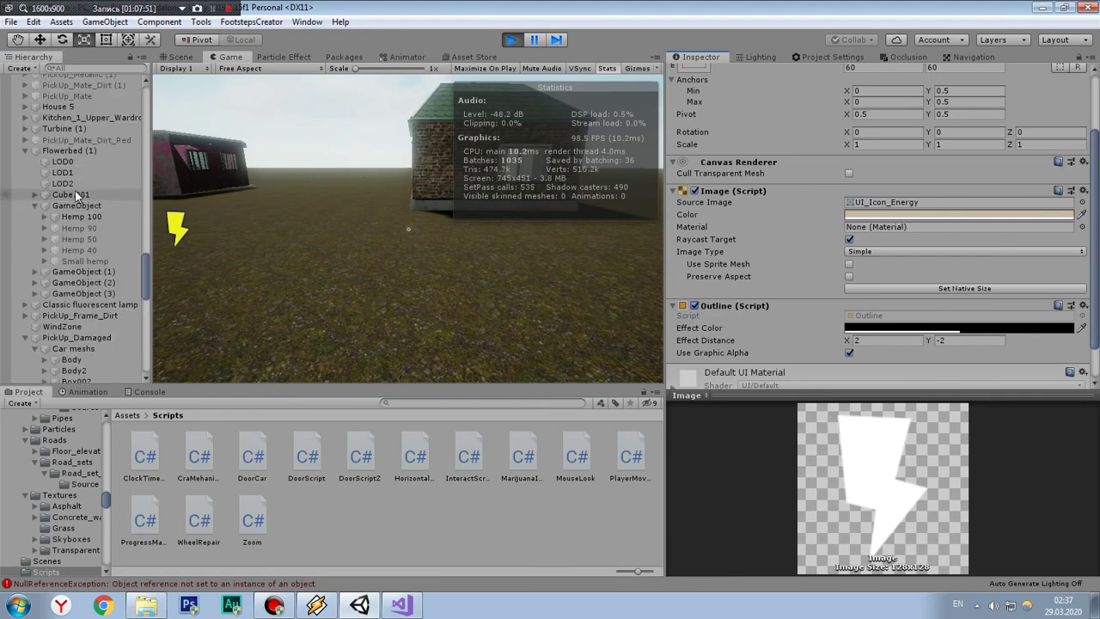
scroll(75, 190, up, 5)
scroll(75, 195, up, 5)
scroll(76, 194, up, 5)
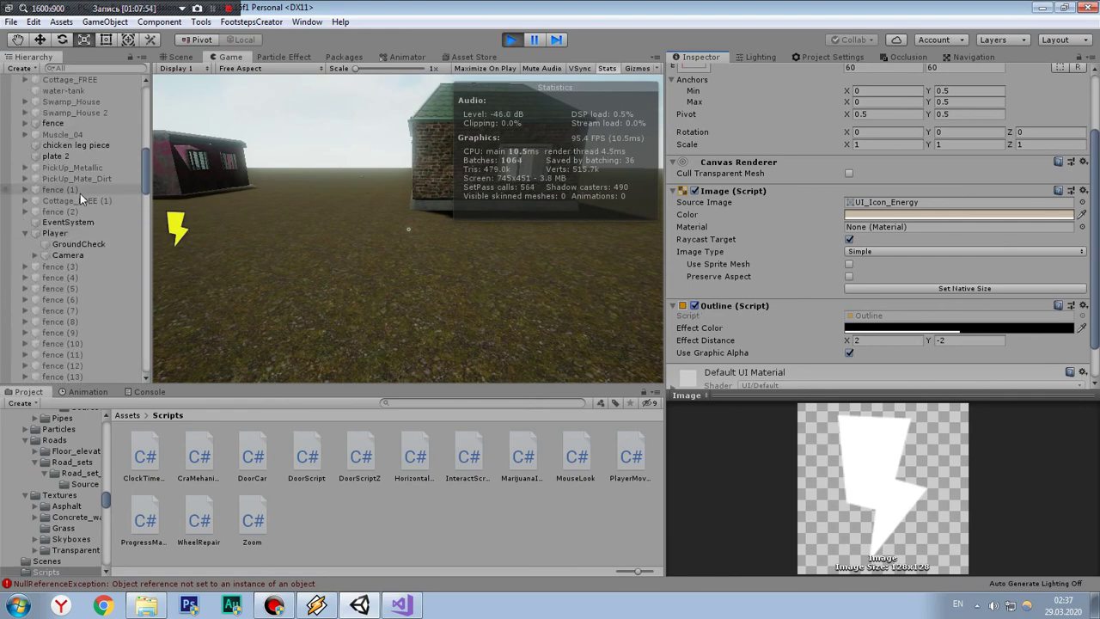
click(75, 233)
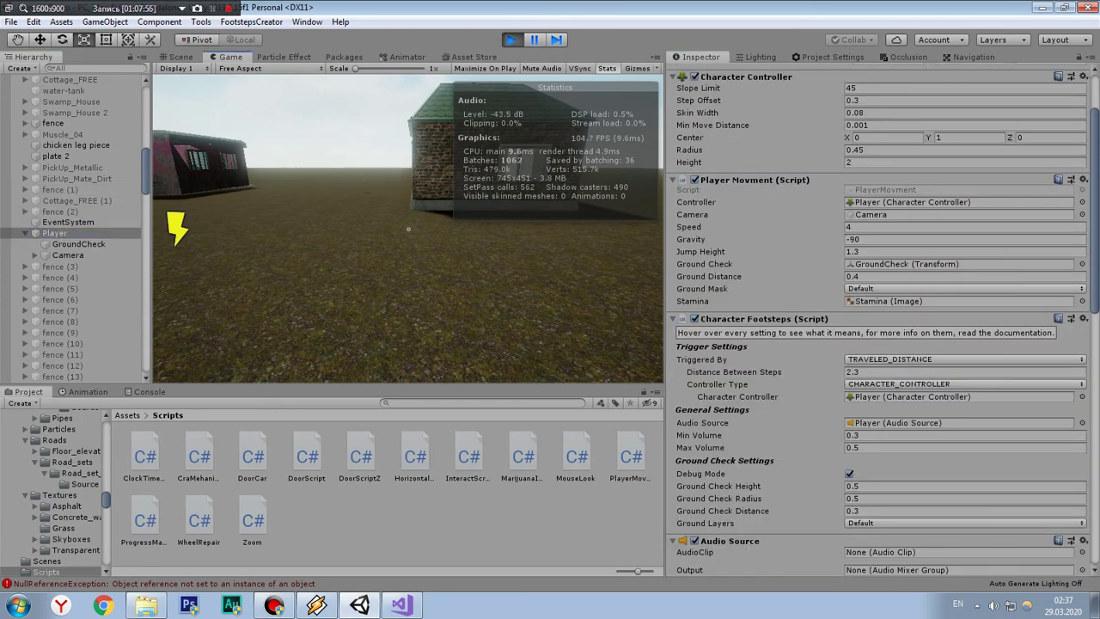
Step: Alternate sprinting with Shift+W and walking around the houses, watching the bolt drain and refill
key(shift+w)
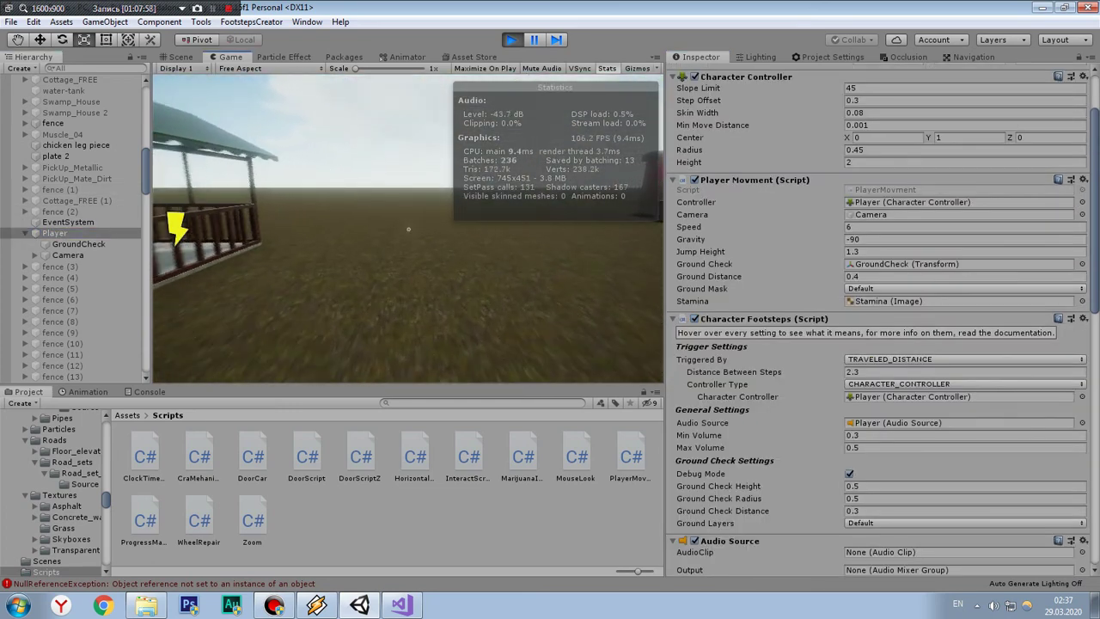
key(w)
key(w)
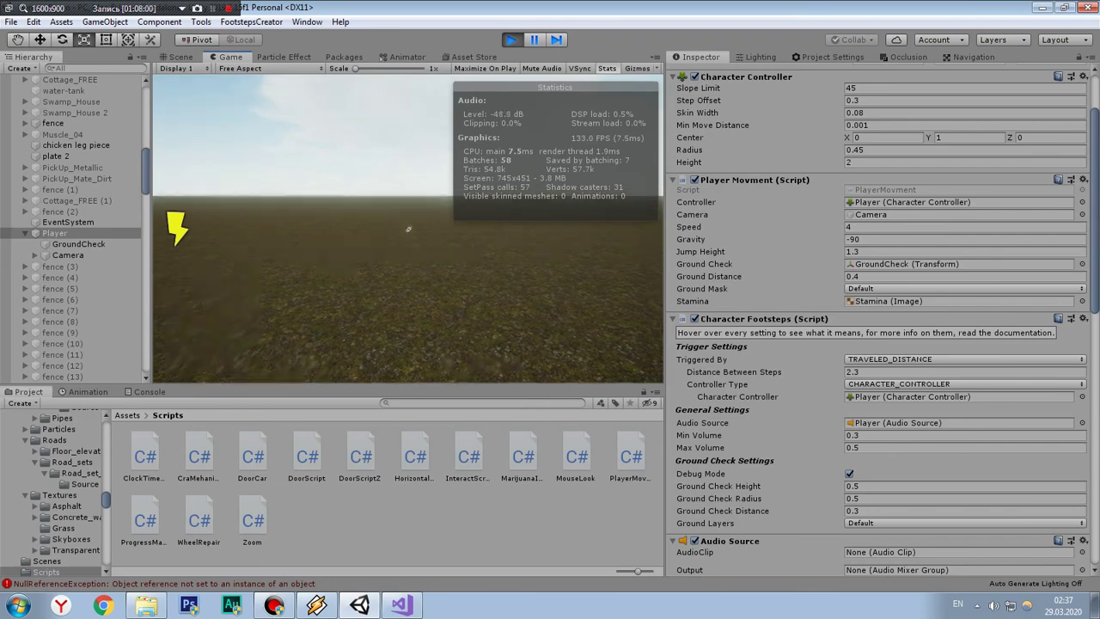
key(w)
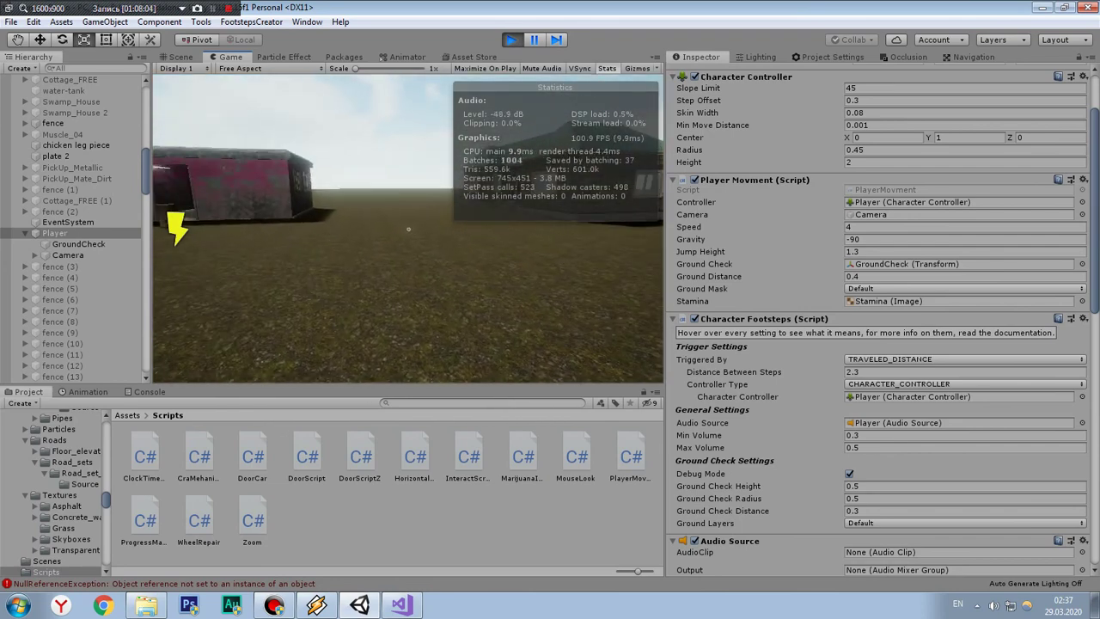
key(w)
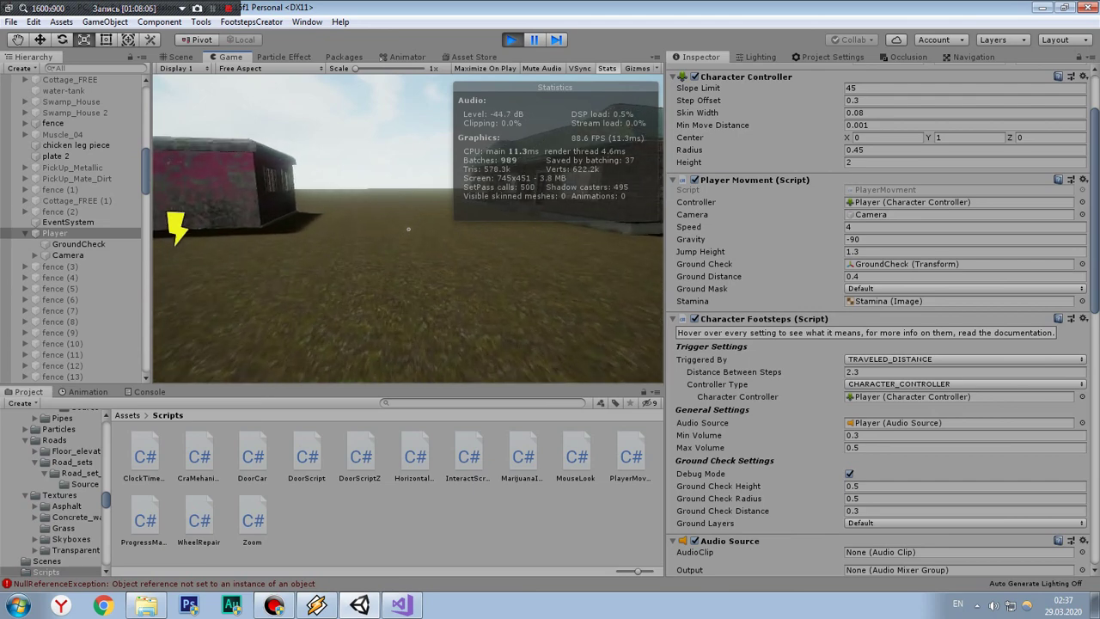
key(w)
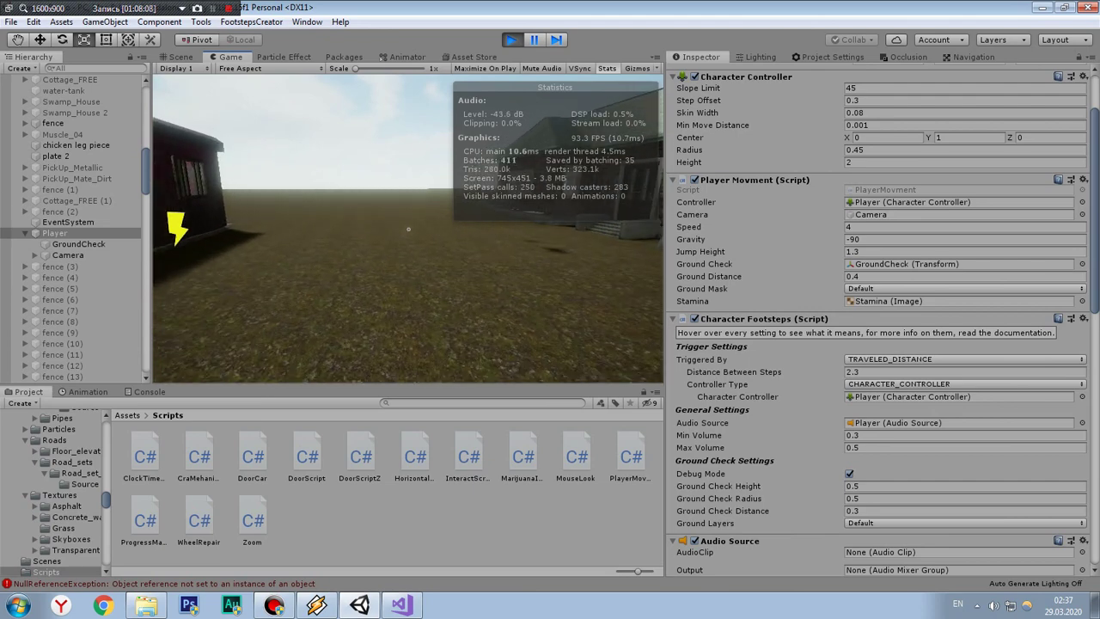
key(shift+w)
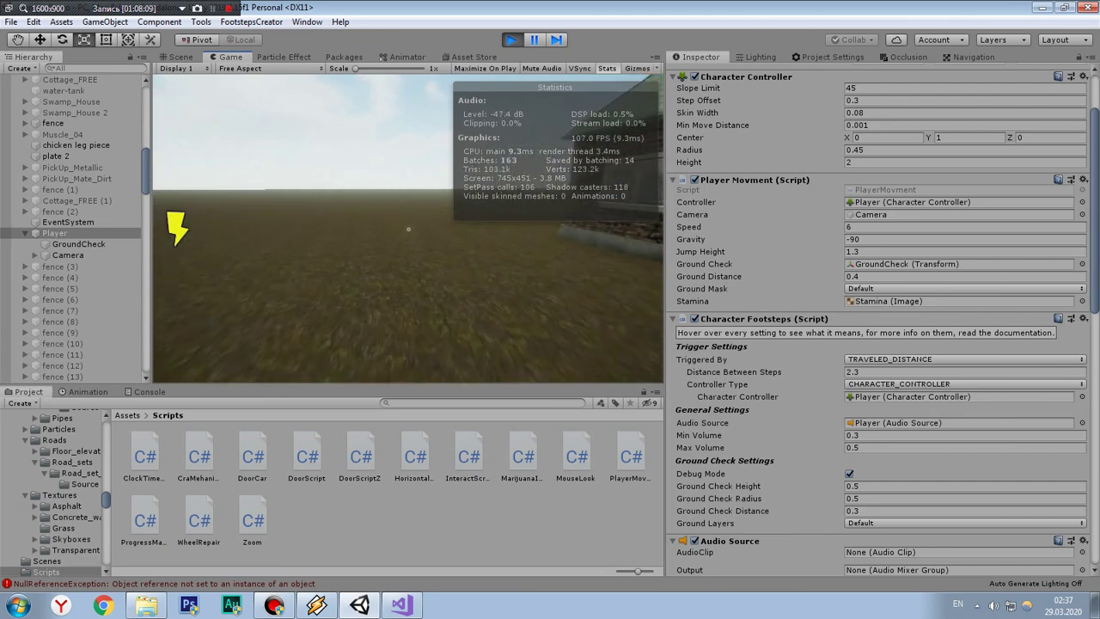
key(shift+w)
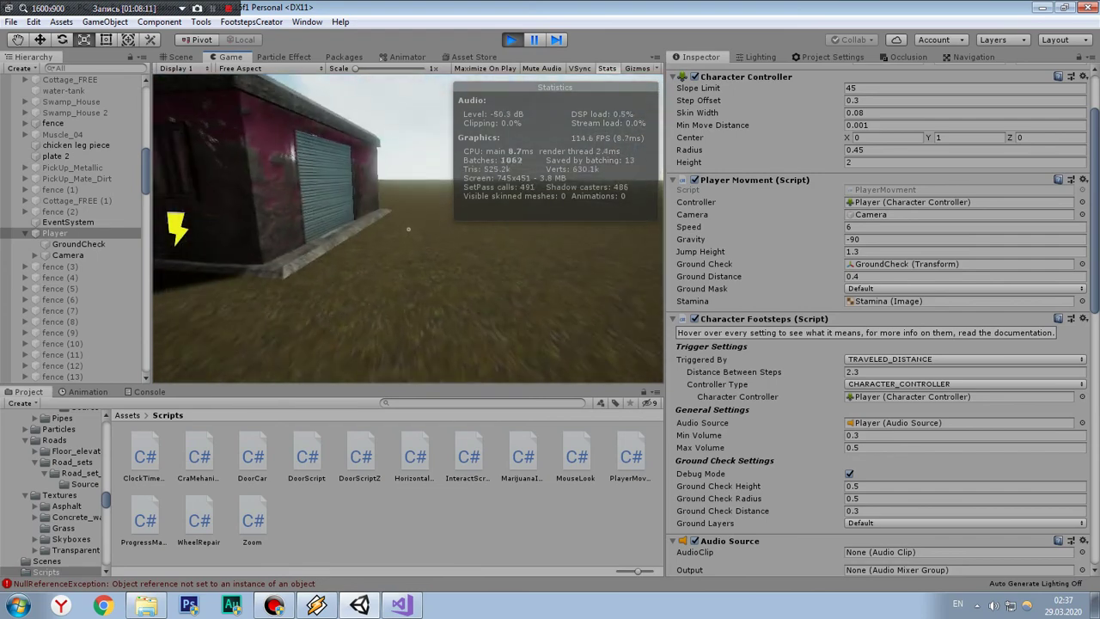
key(shift+w)
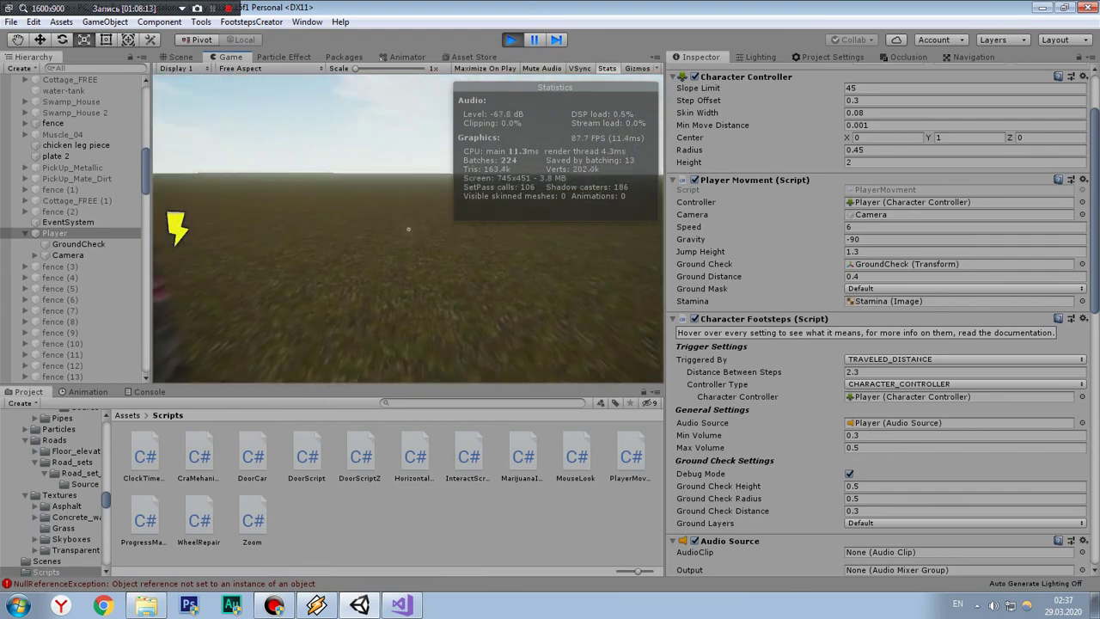
key(shift+w)
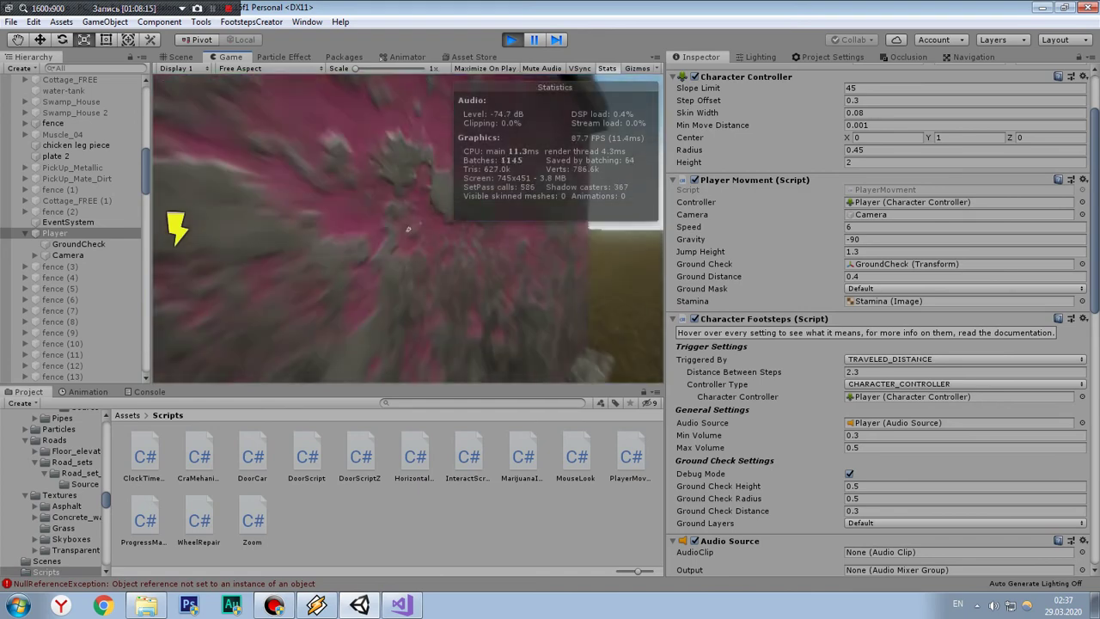
key(w)
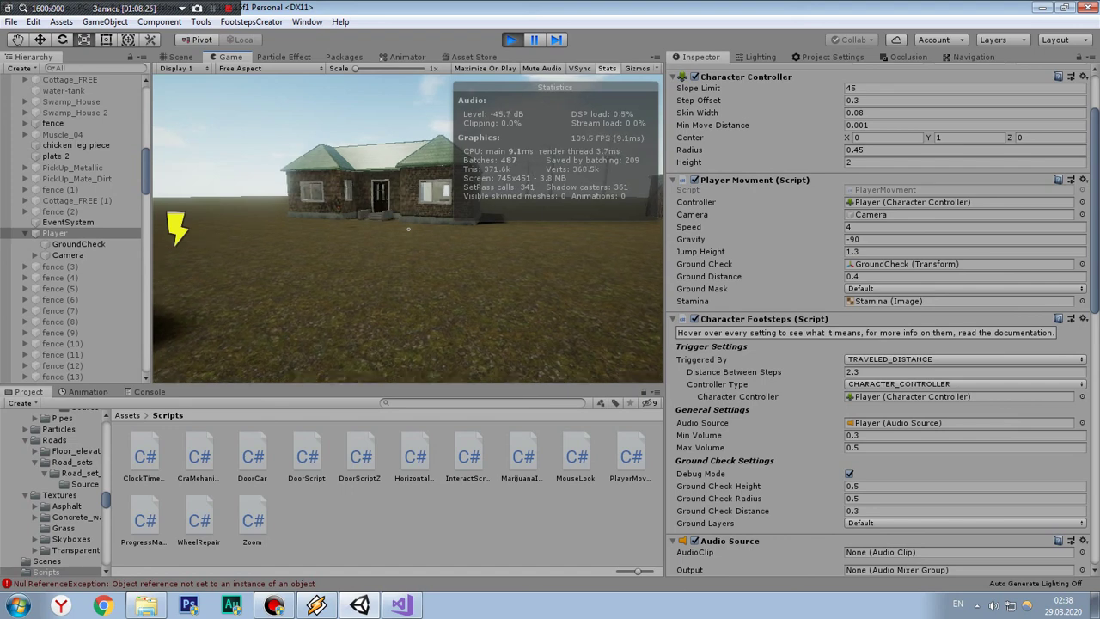
key(shift+w)
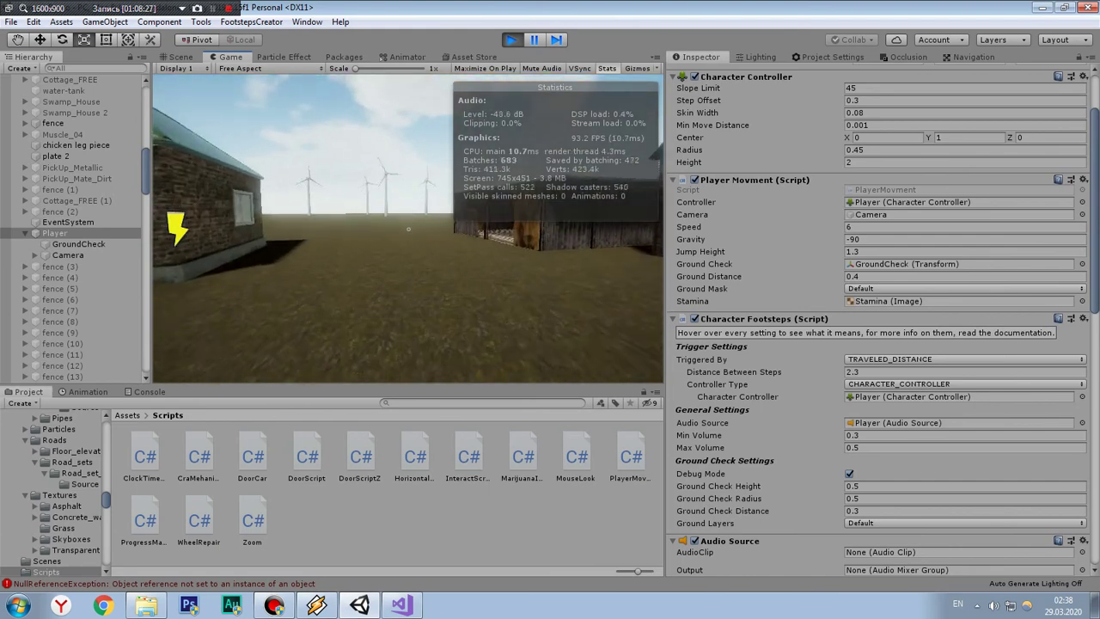
key(shift+w)
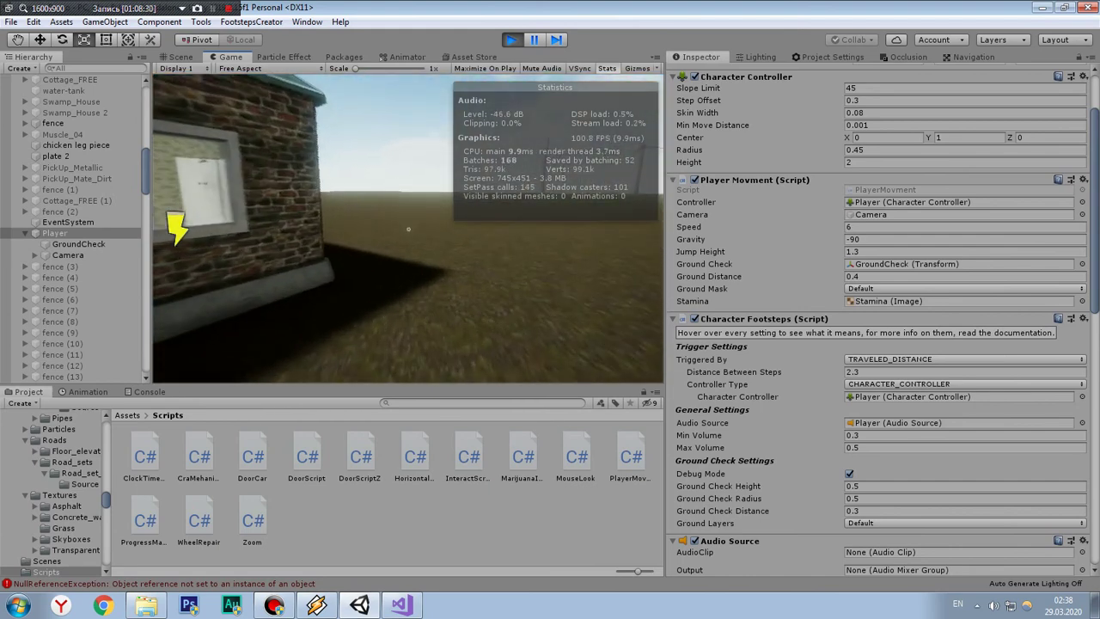
key(shift+w)
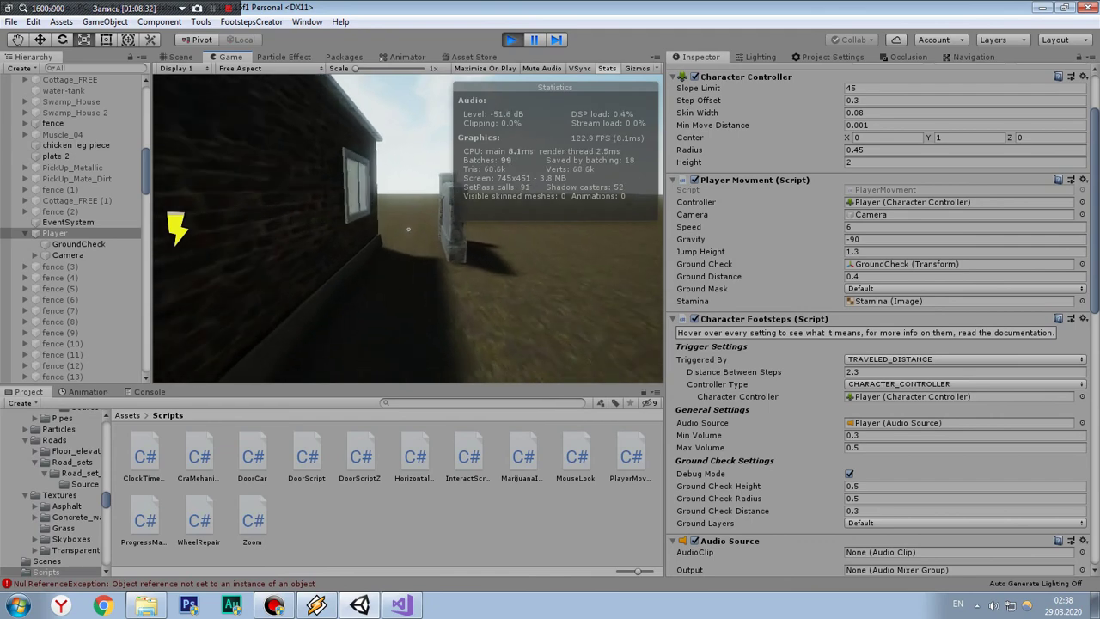
key(shift+w)
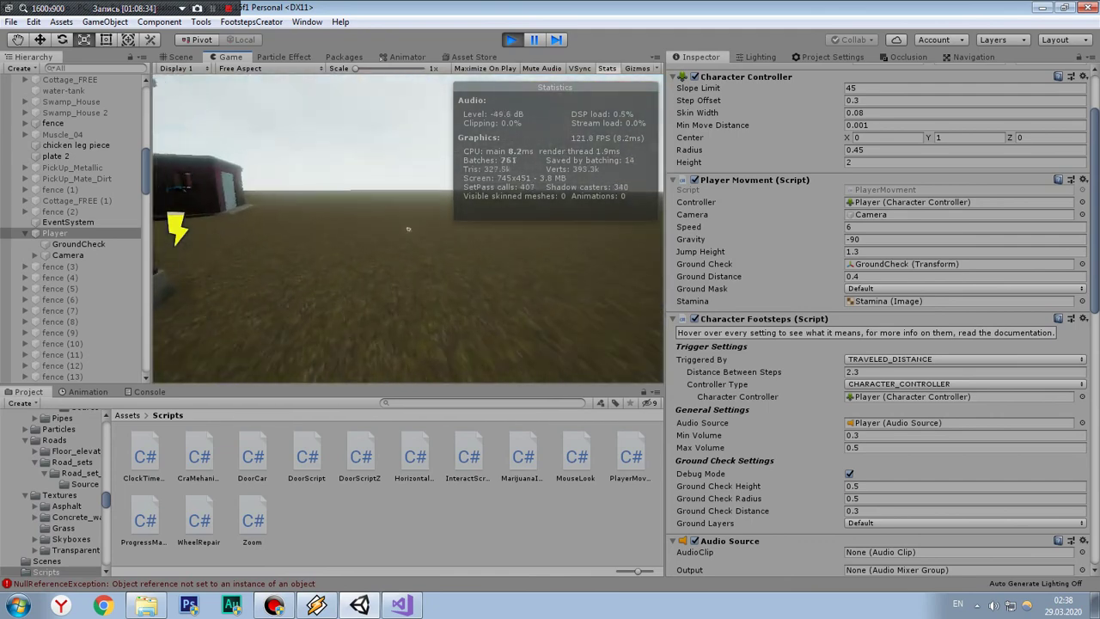
key(shift+w)
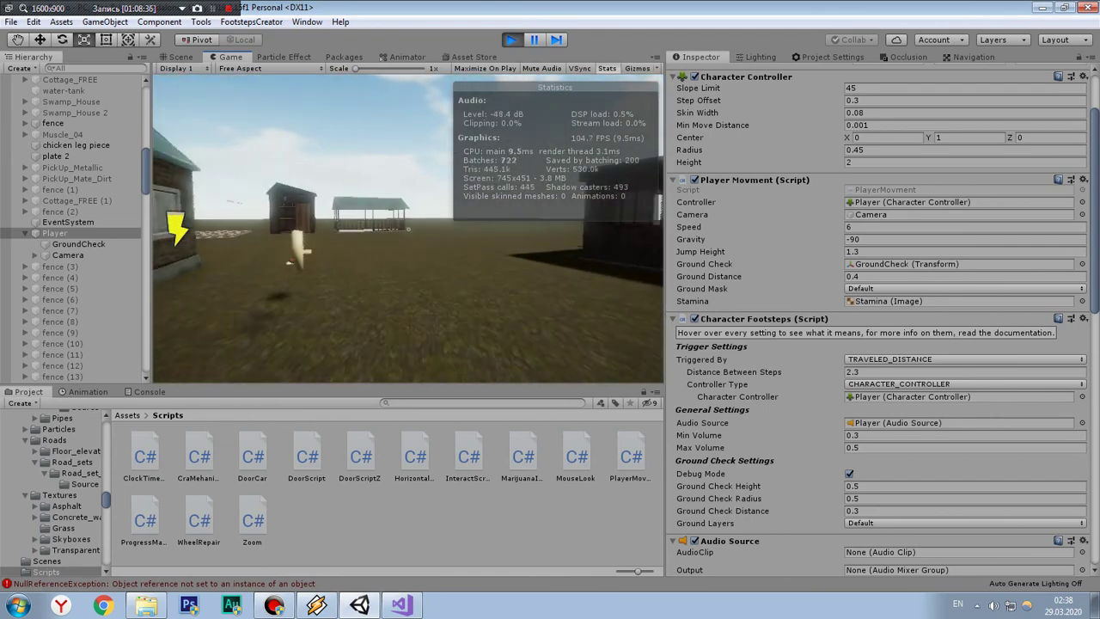
key(shift+w)
key(w)
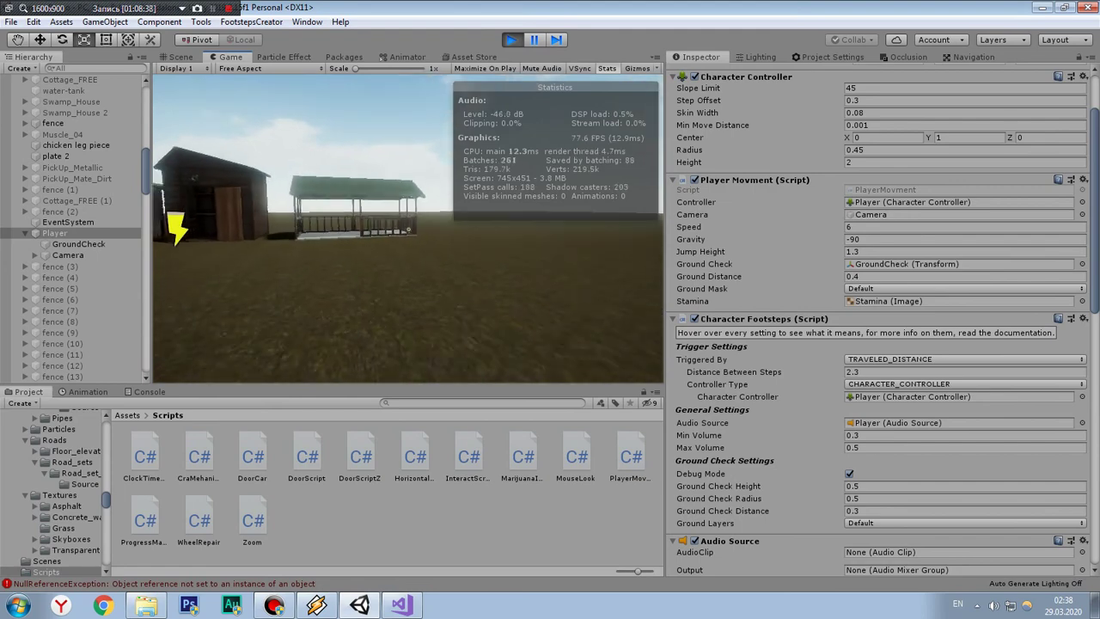
key(w)
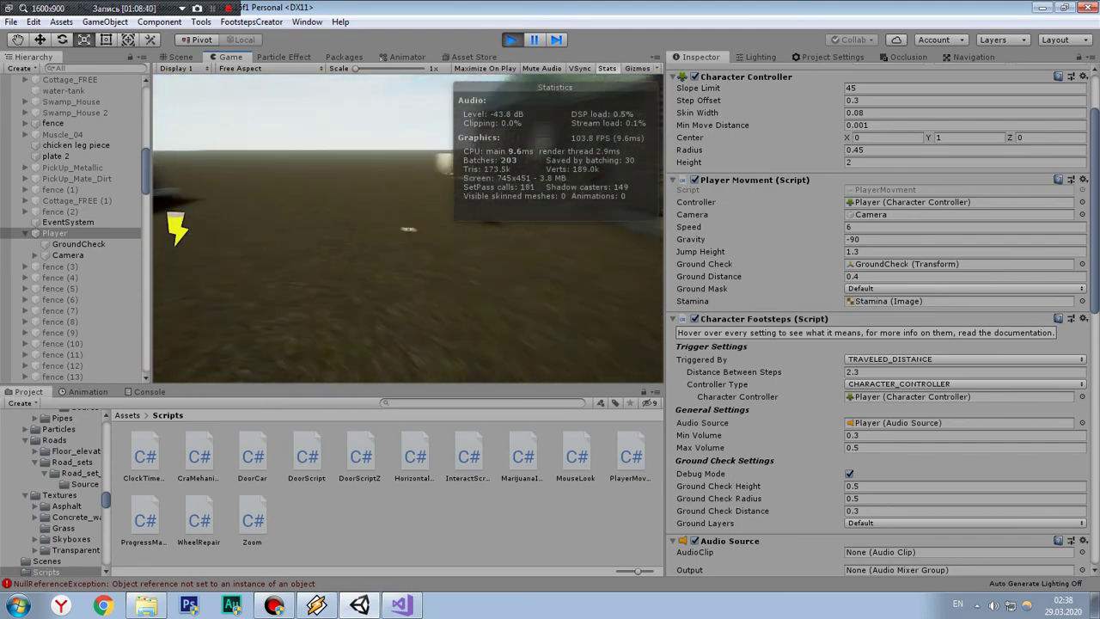
key(w)
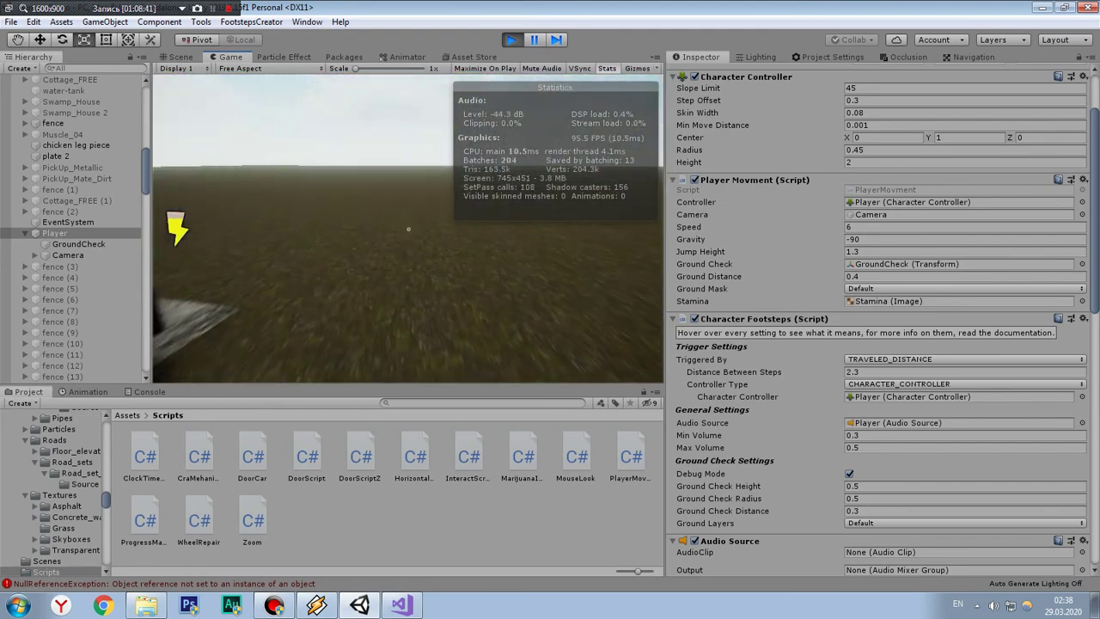
key(w)
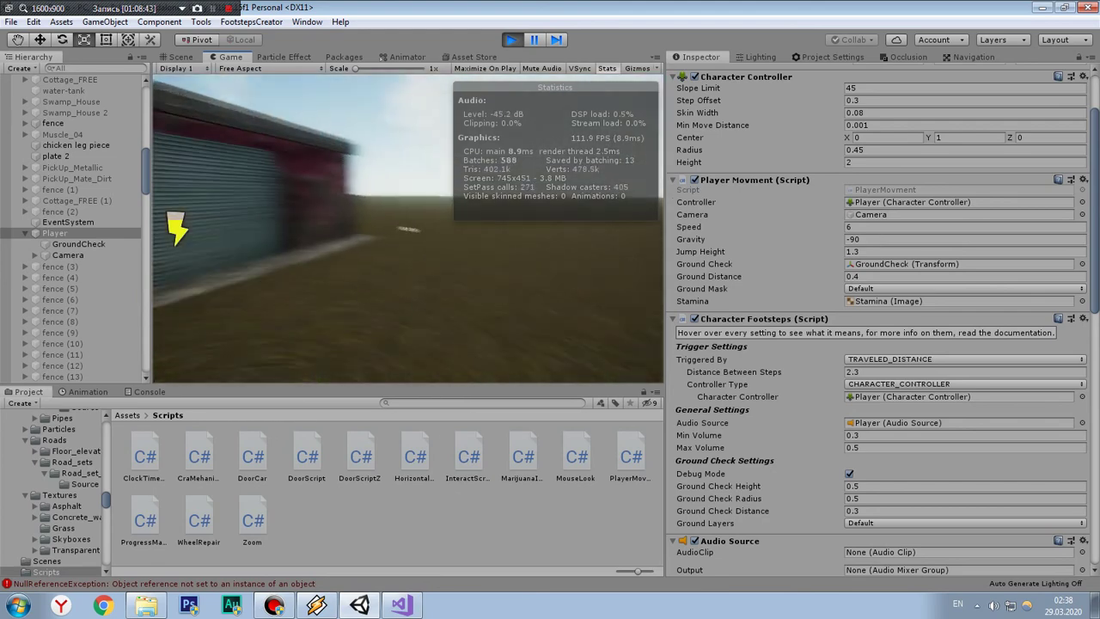
key(w)
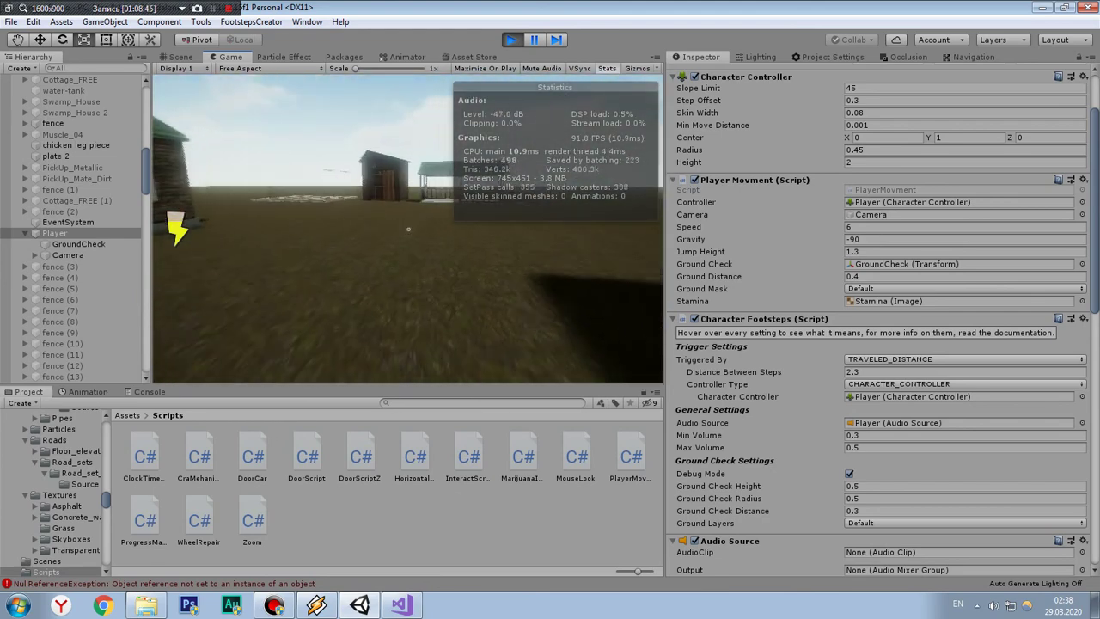
key(w)
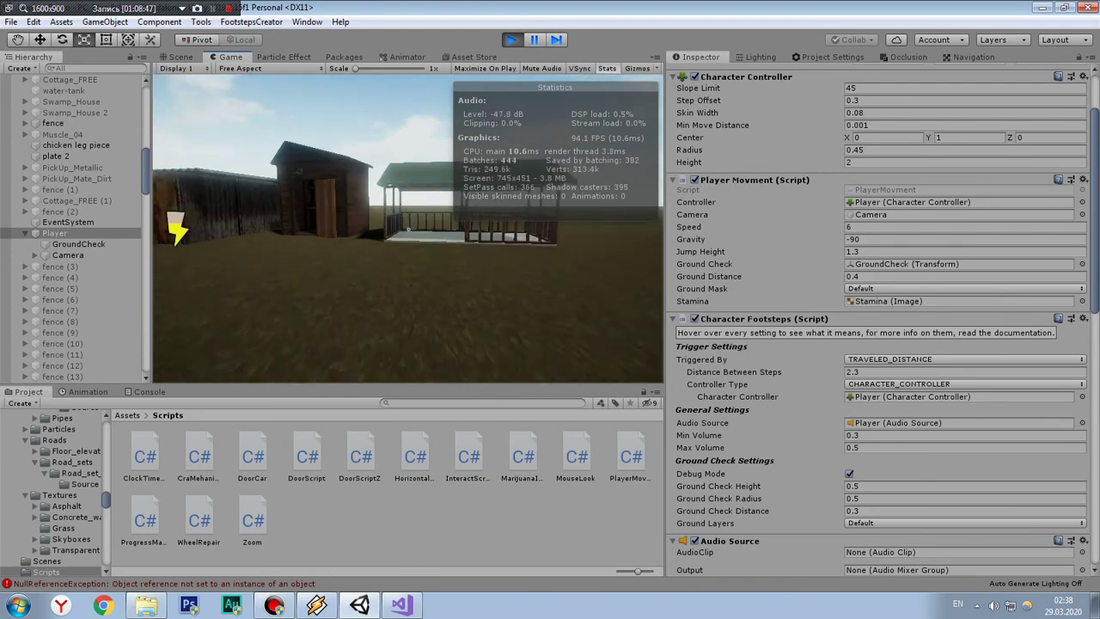
key(w)
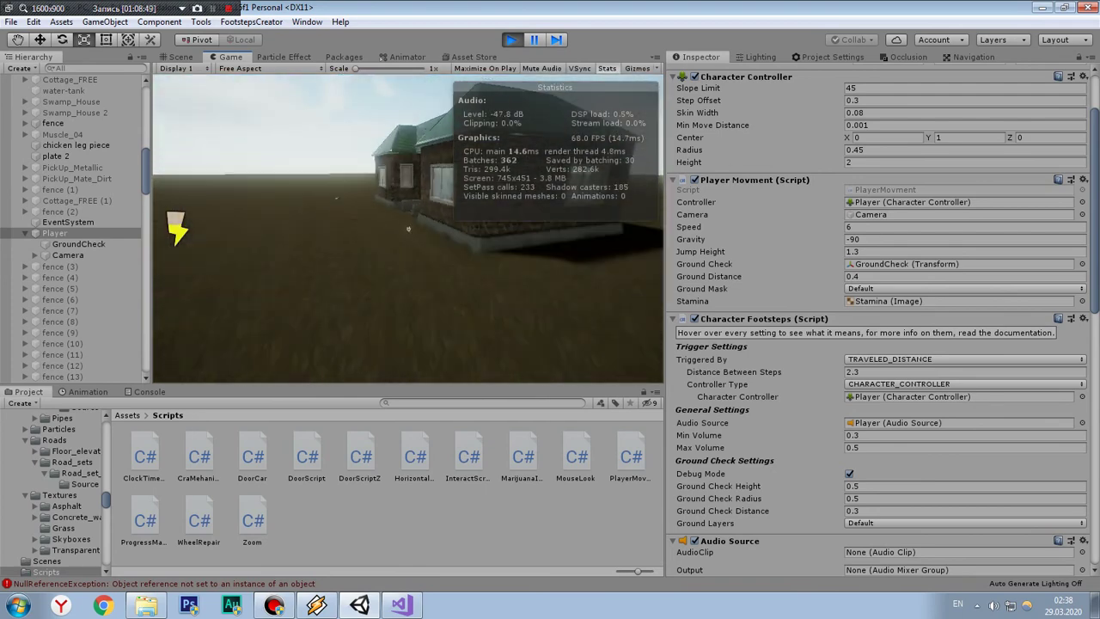
key(w)
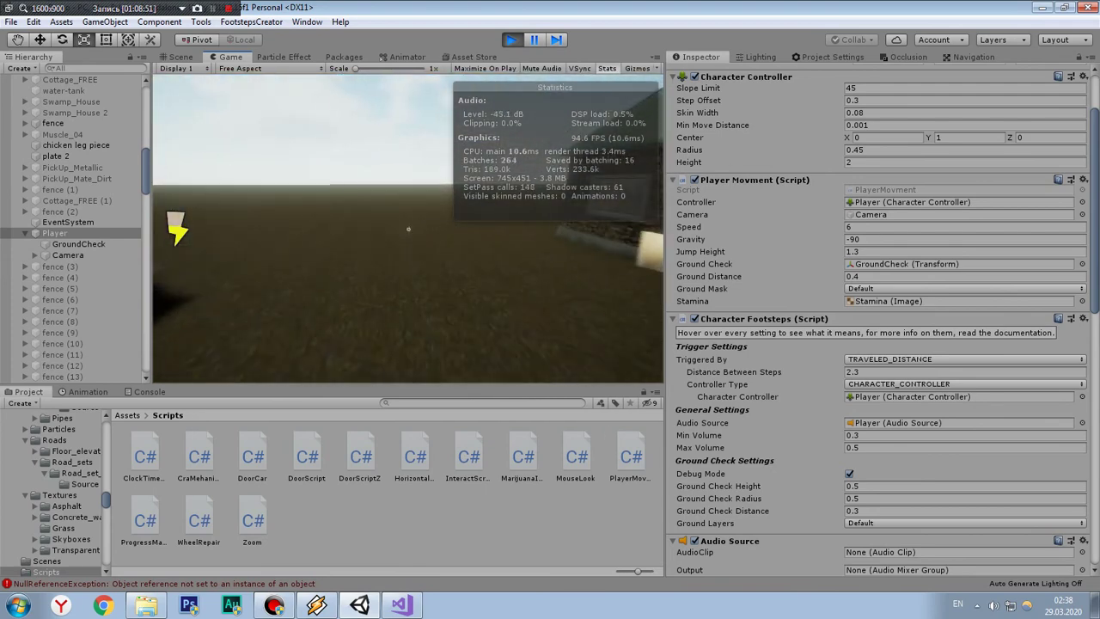
key(w)
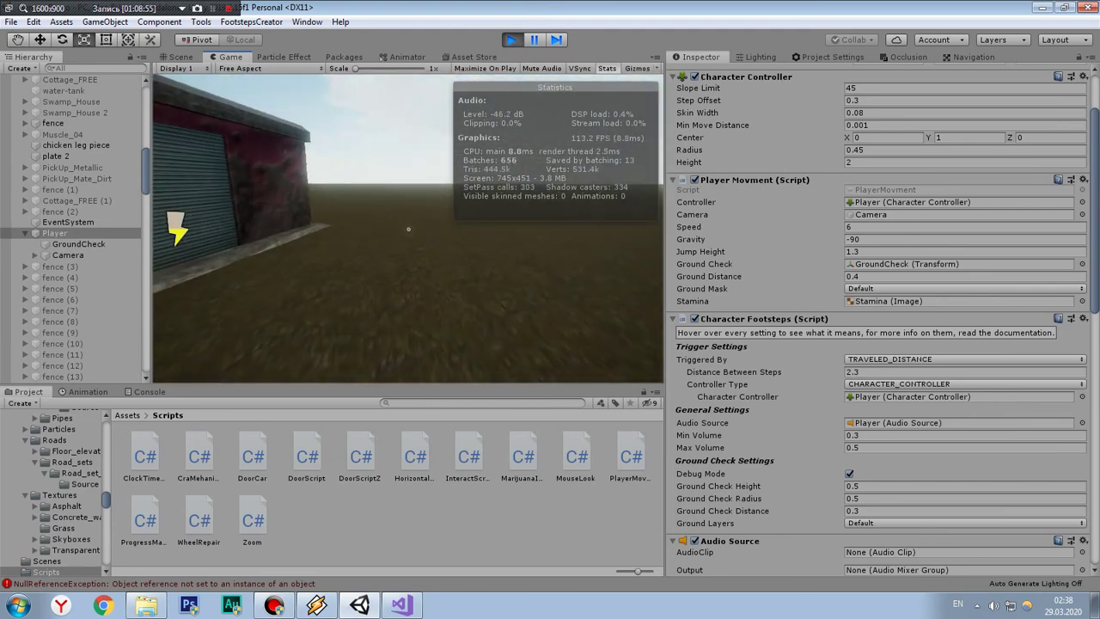
key(w)
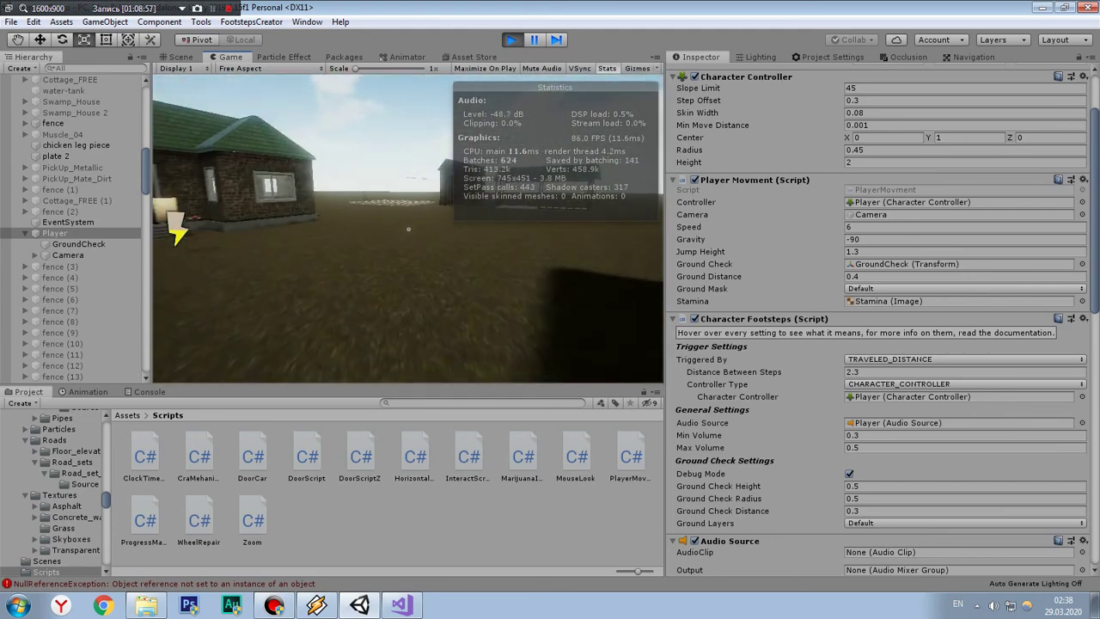
Step: Walk into the garage with the blue pickup and crouch through its entrance
key(w)
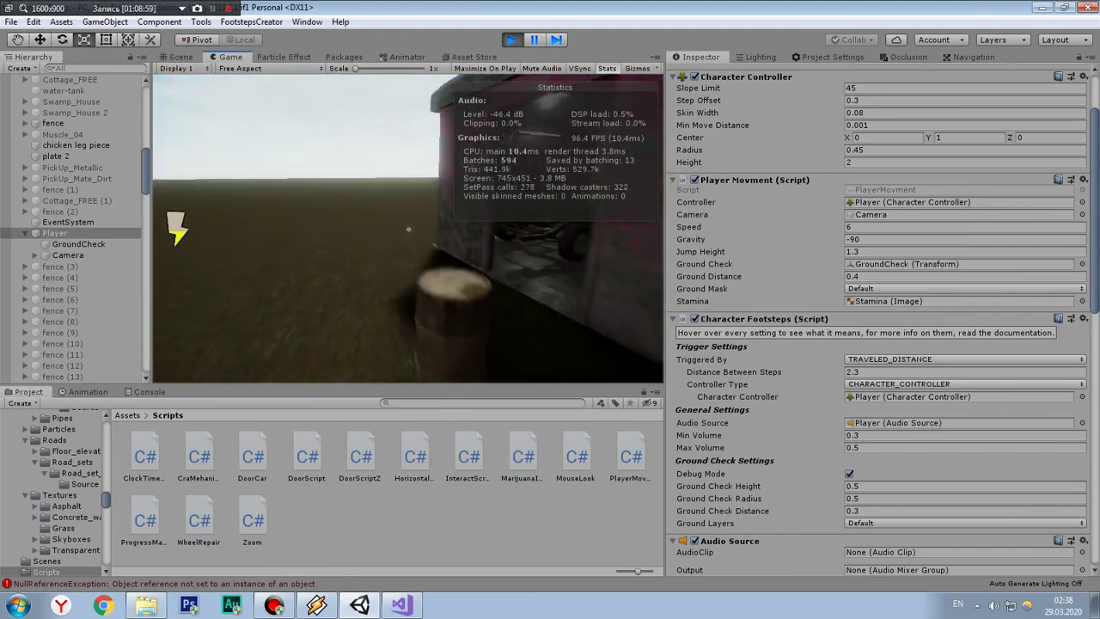
key(w)
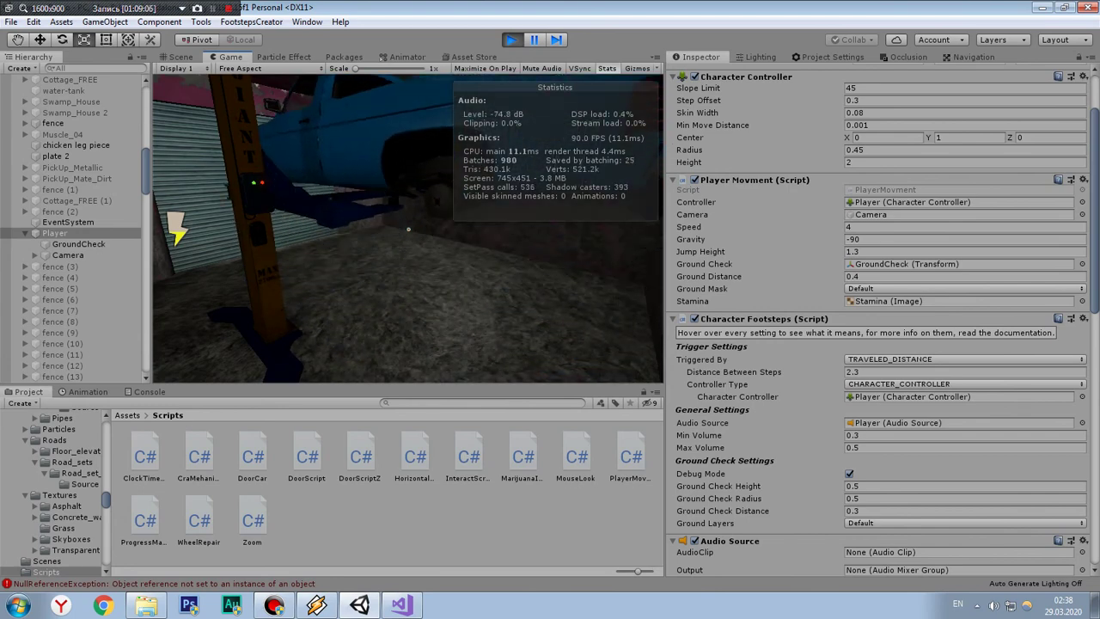
key(w)
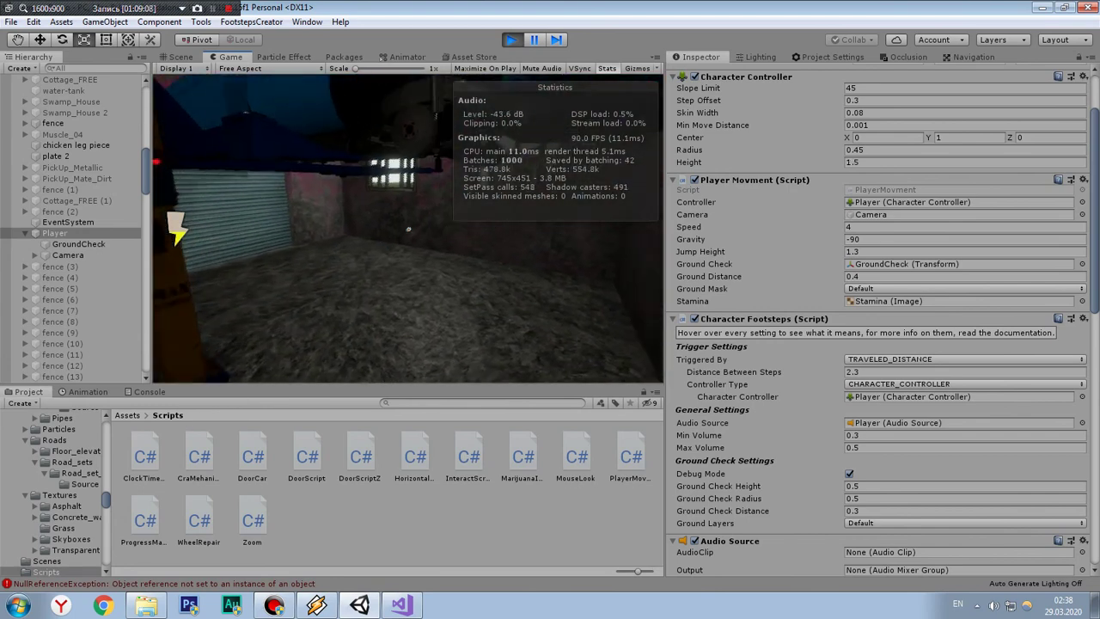
key(w)
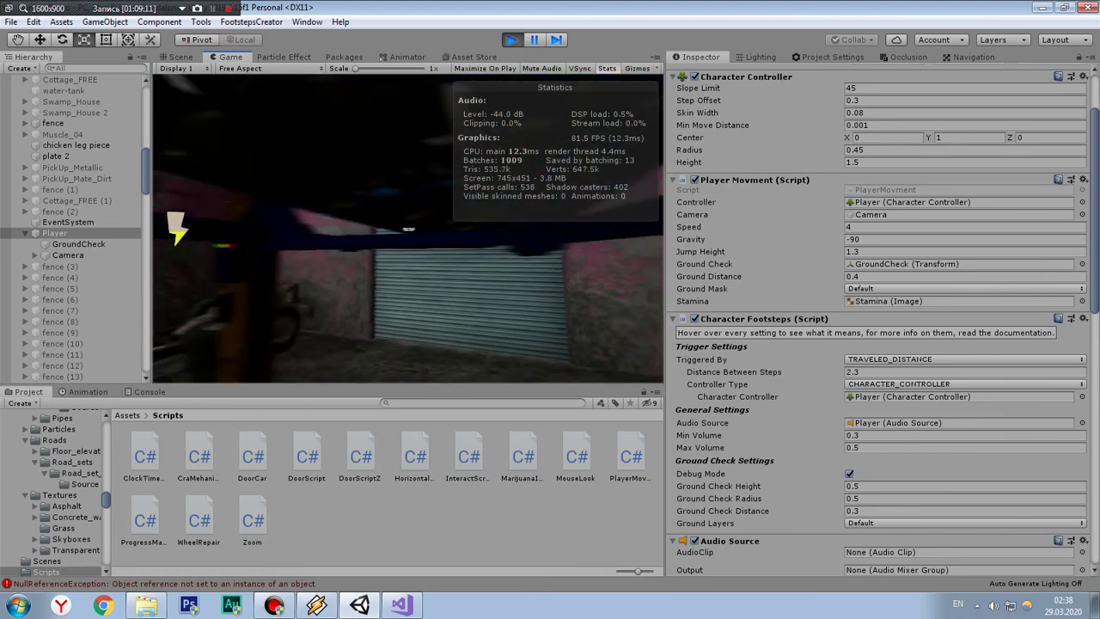
key(w)
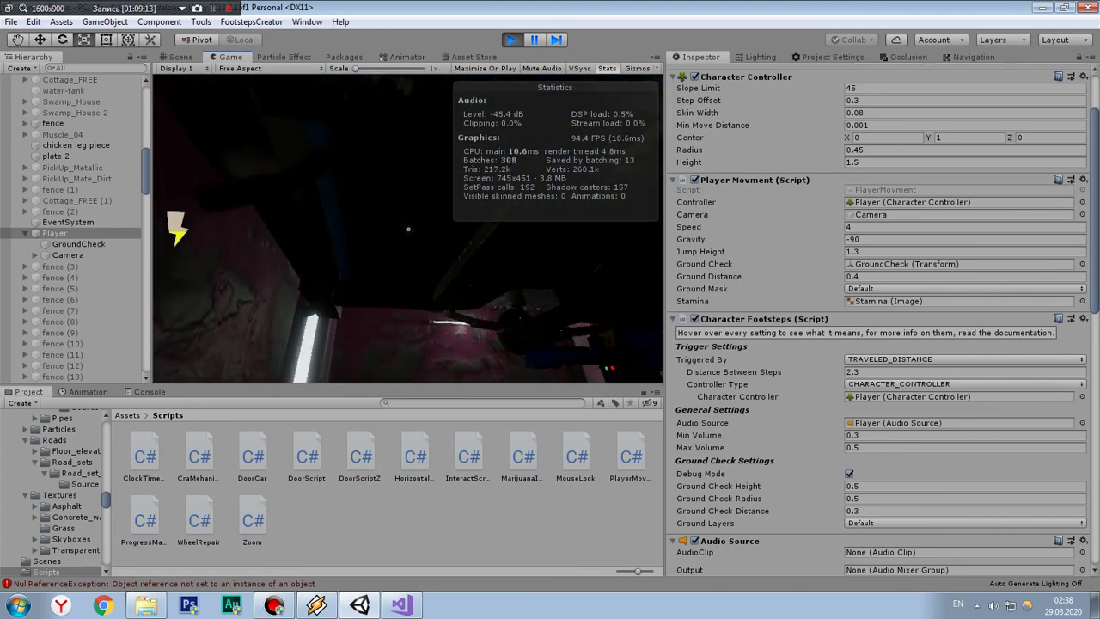
key(w)
key(w)
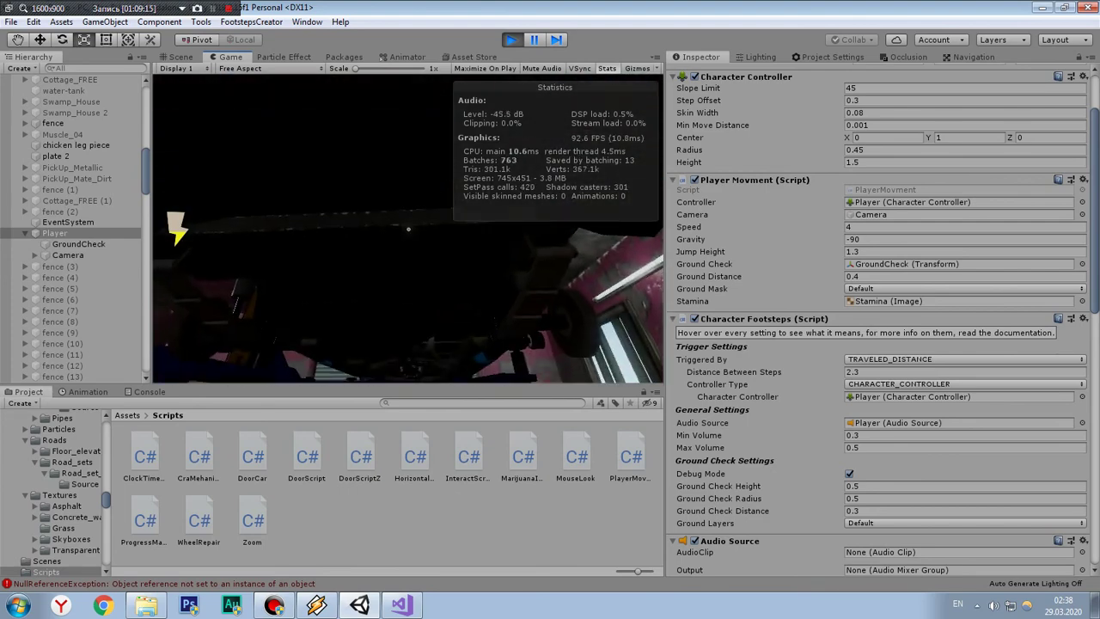
Step: Move crouched past the lift, tires and jeep, then stand and walk out beside the house
key(a)
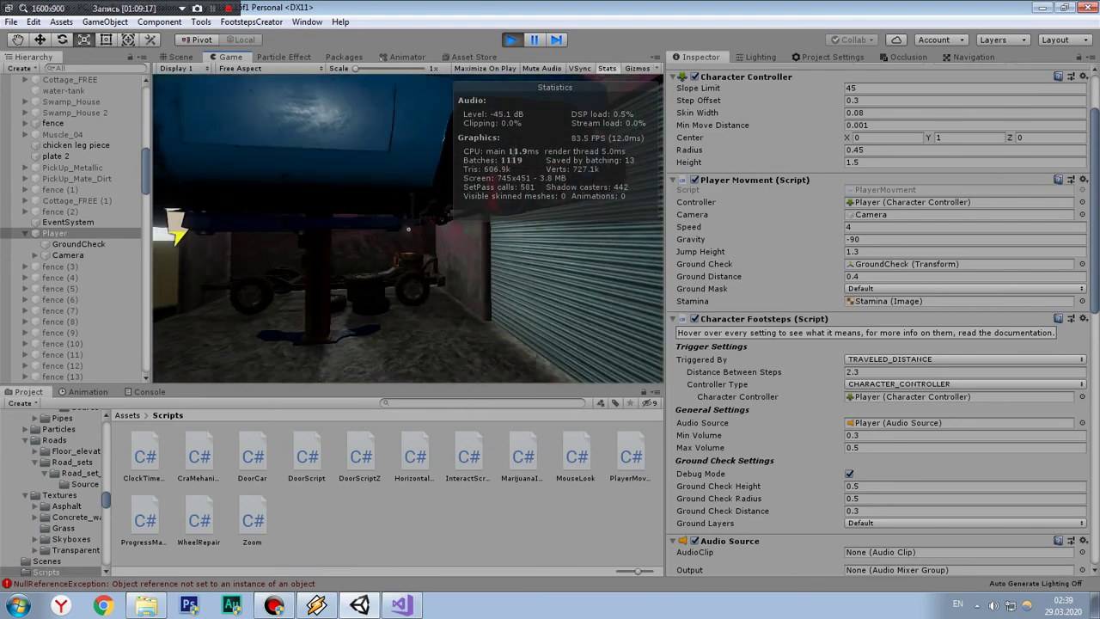
key(w)
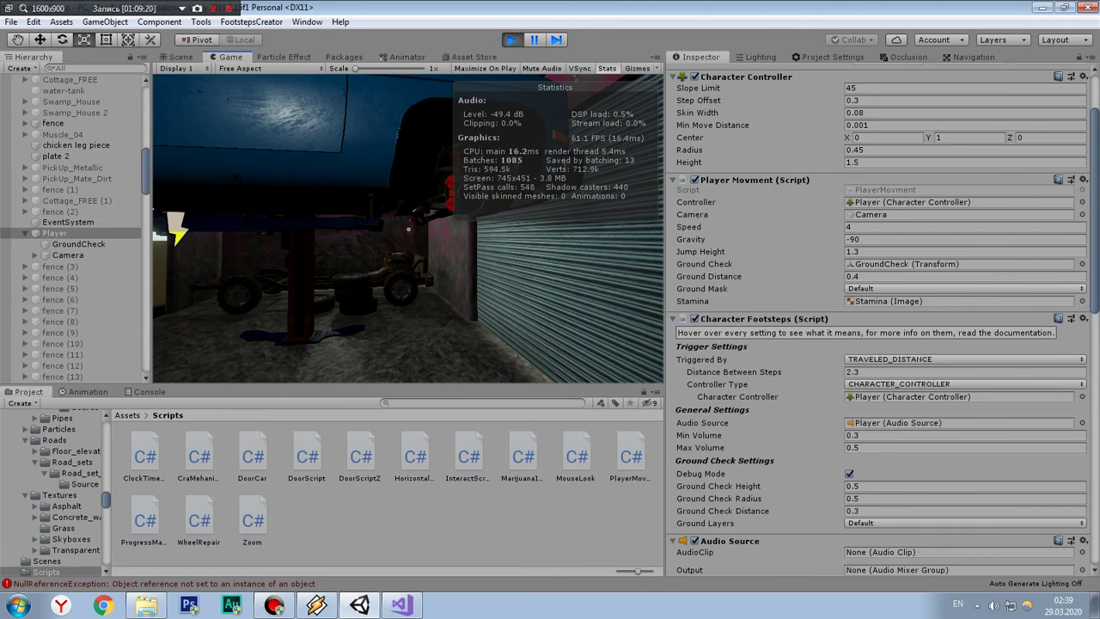
key(w)
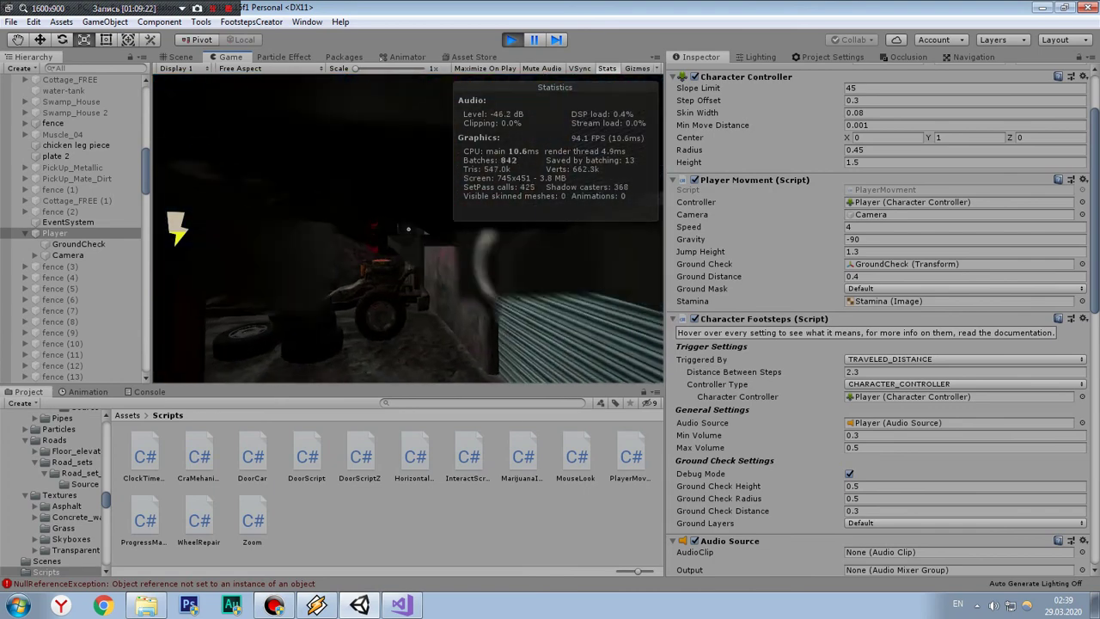
key(a)
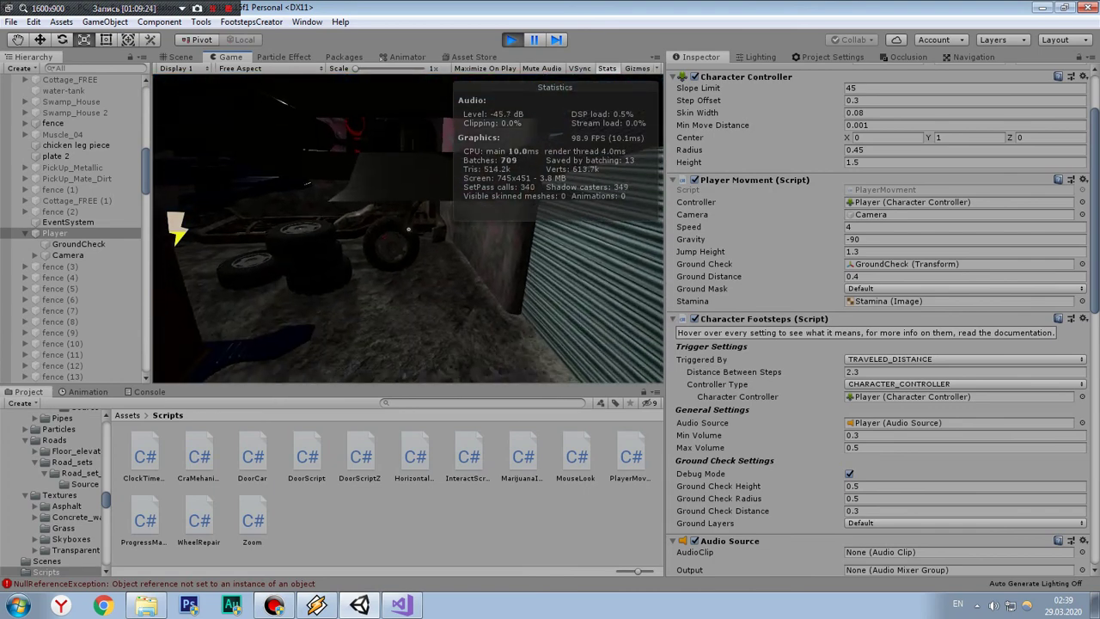
key(a)
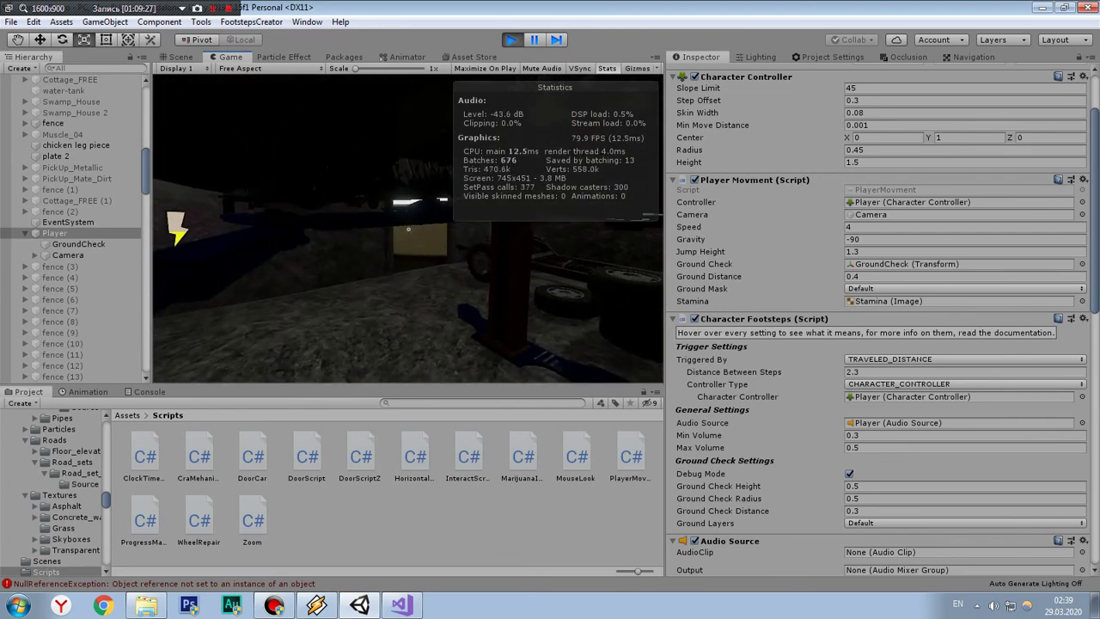
key(d)
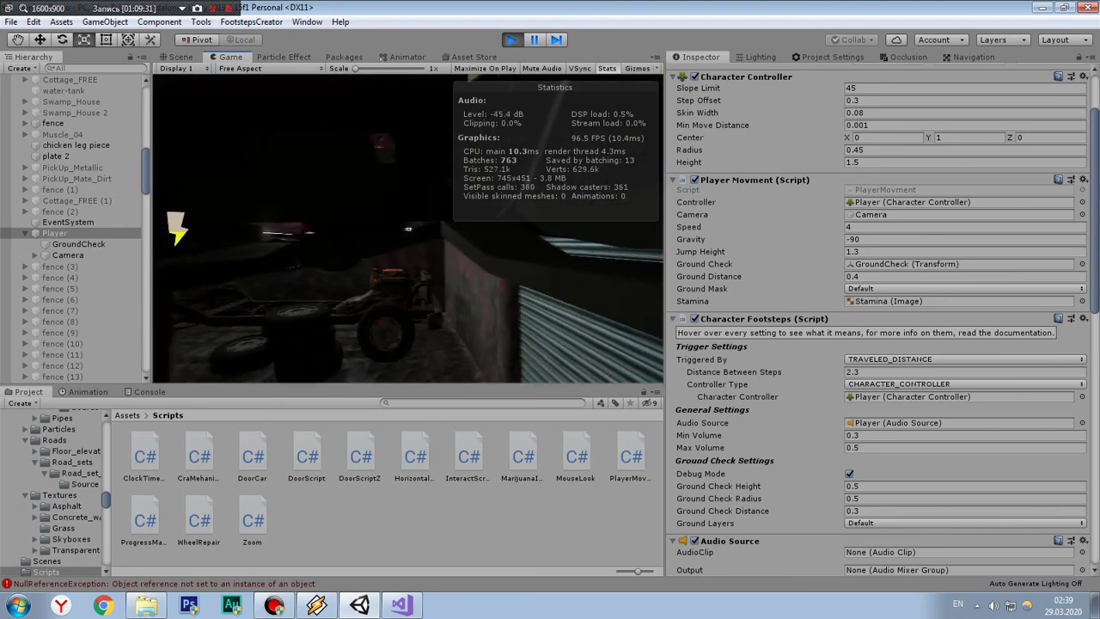
key(w)
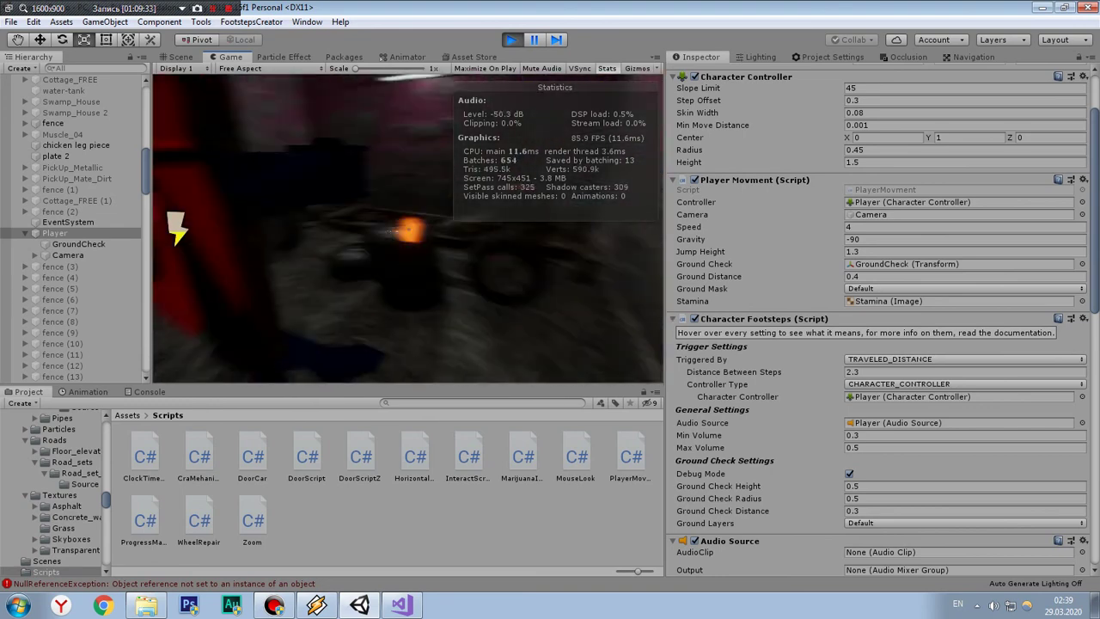
key(w)
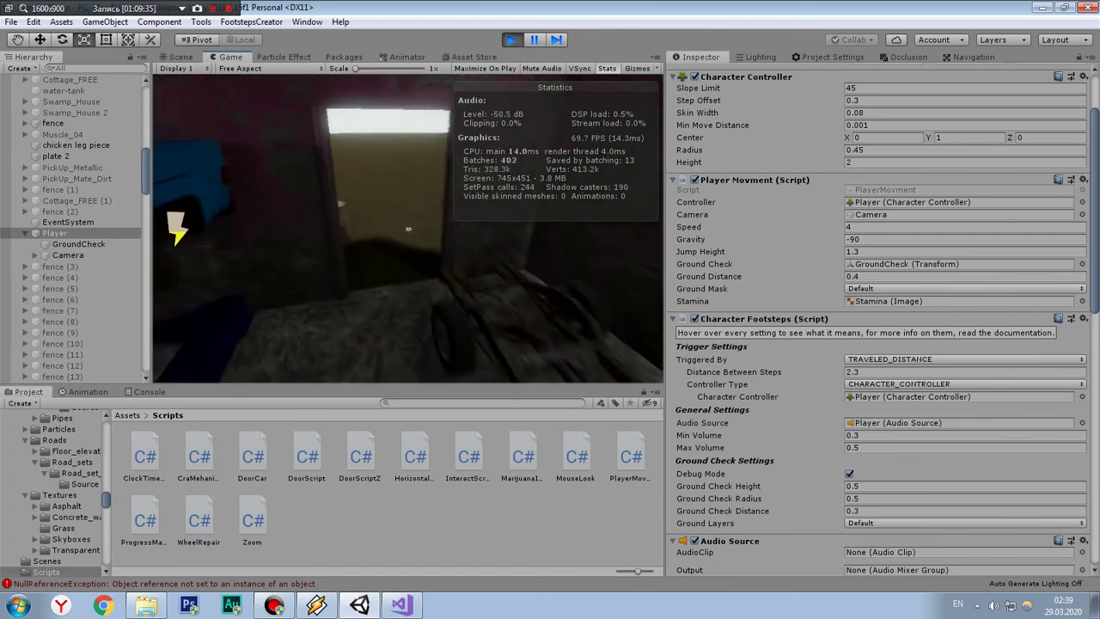
key(w)
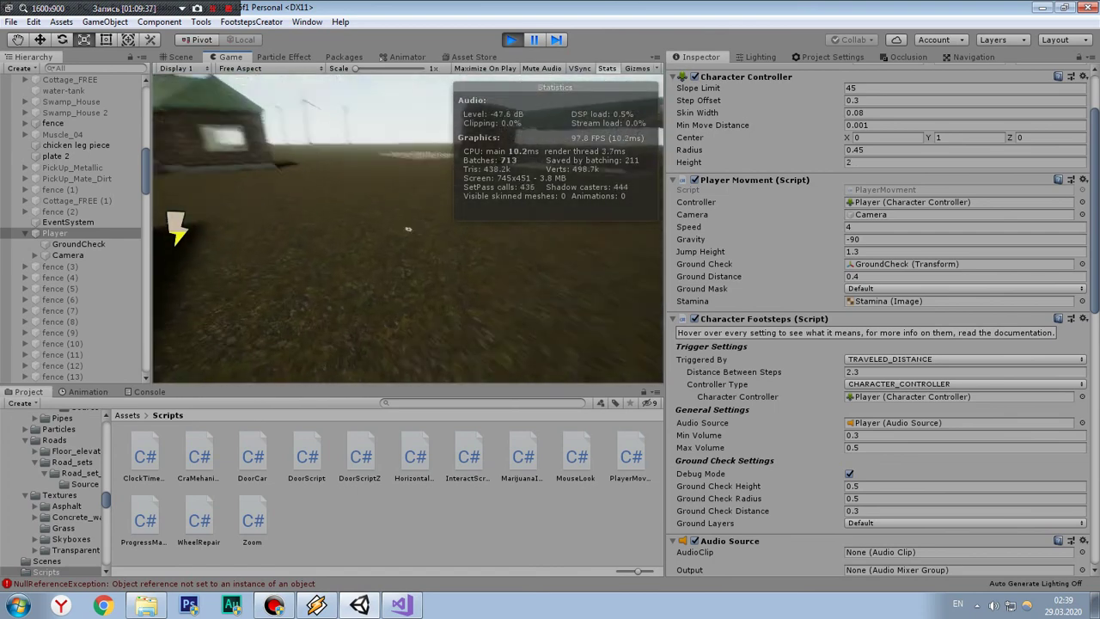
key(w)
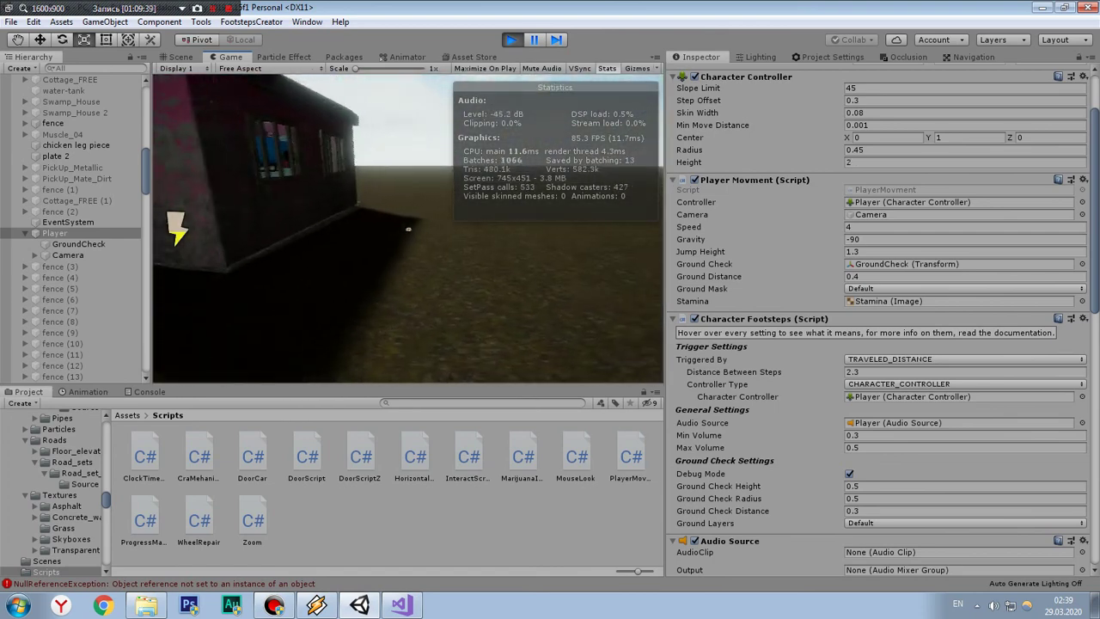
Step: Stop Play mode and orbit the Scene view to an elevated angle over the houses and garage
click(512, 40)
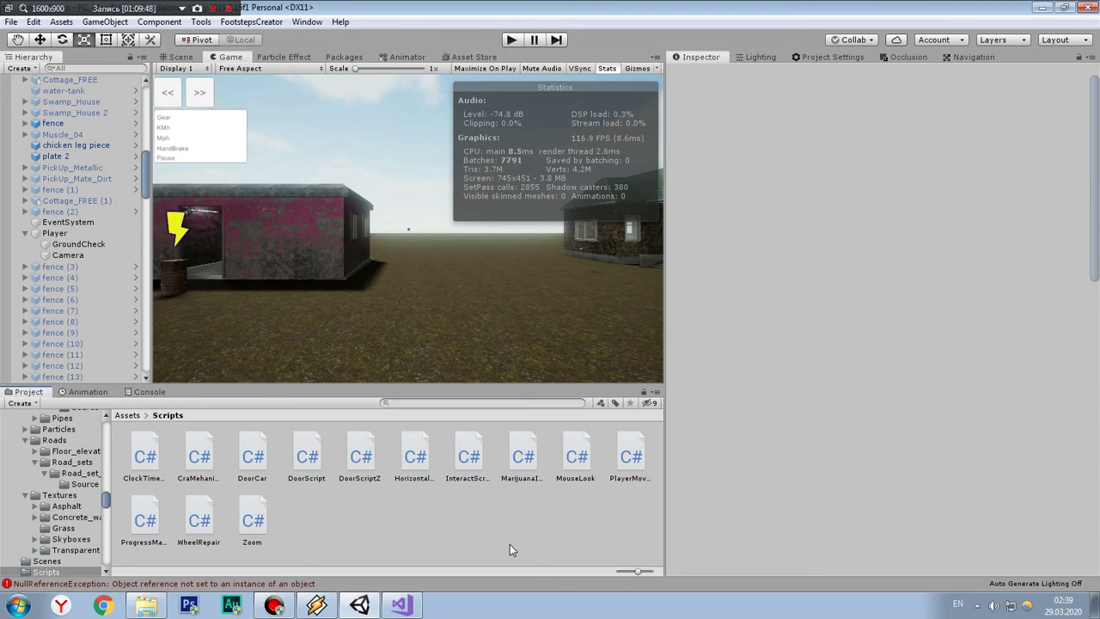
click(182, 57)
scroll(493, 306, down, 5)
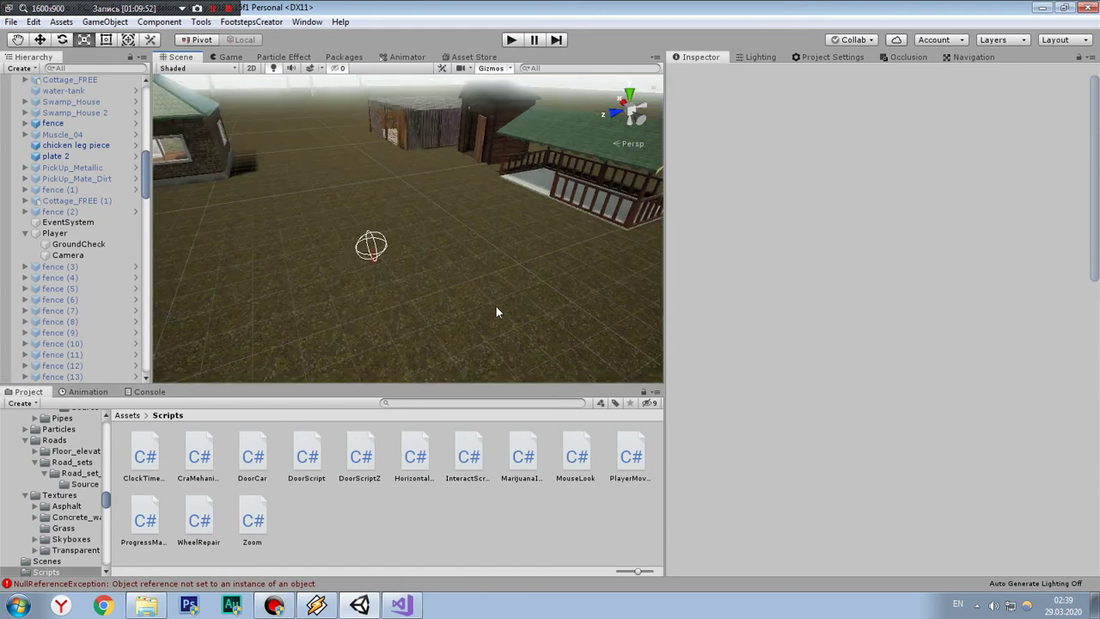
scroll(496, 306, down, 5)
right_drag(295, 203, 429, 265)
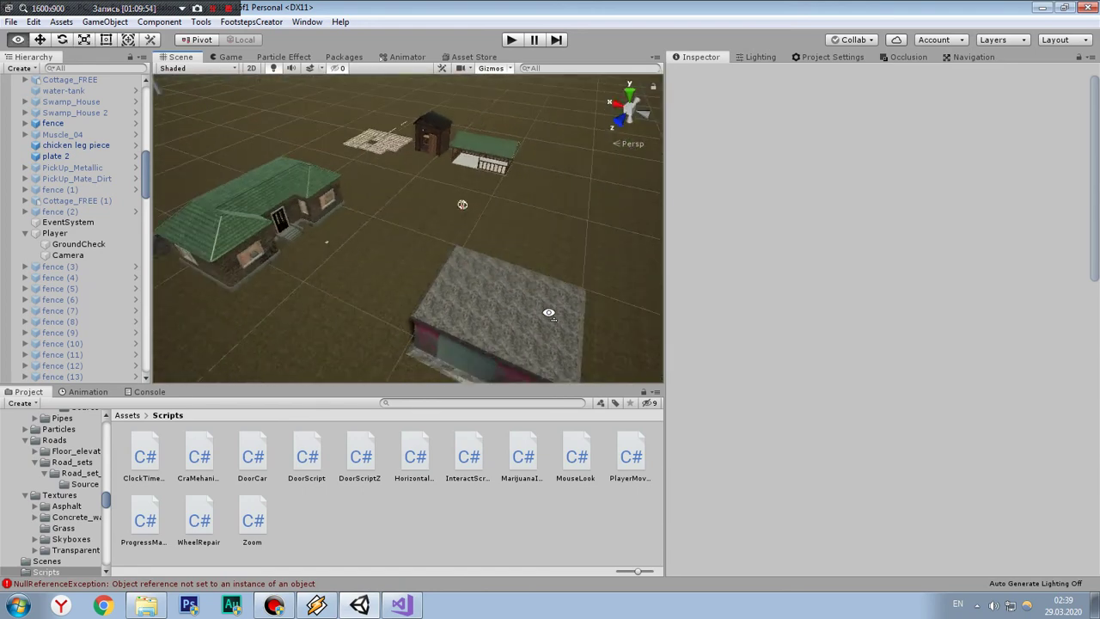
drag(429, 265, 476, 267)
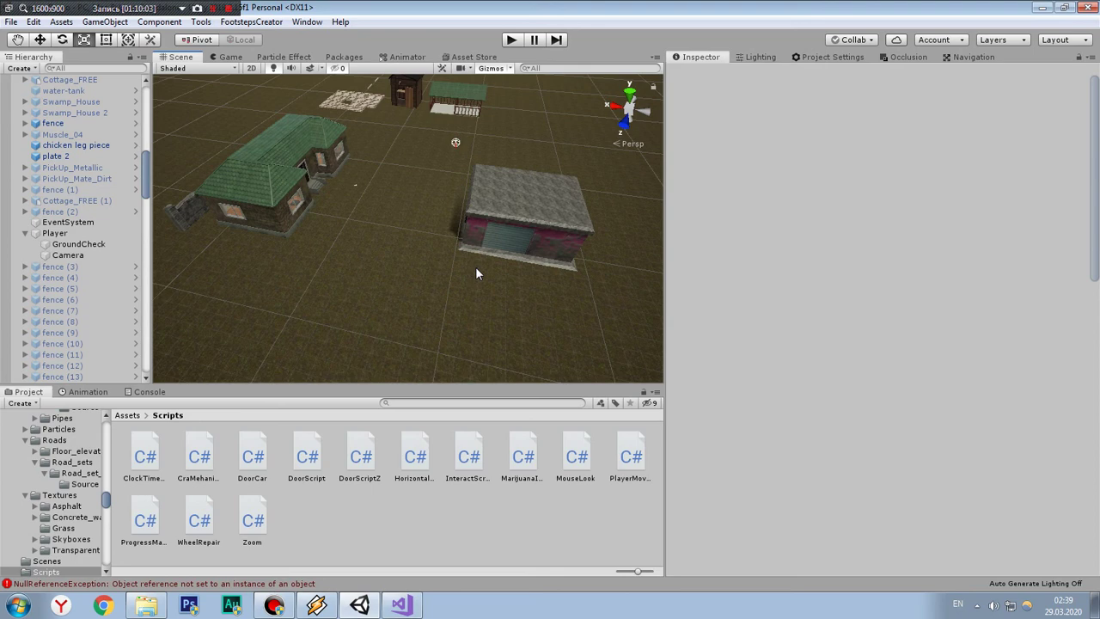
key(ctrl+p)
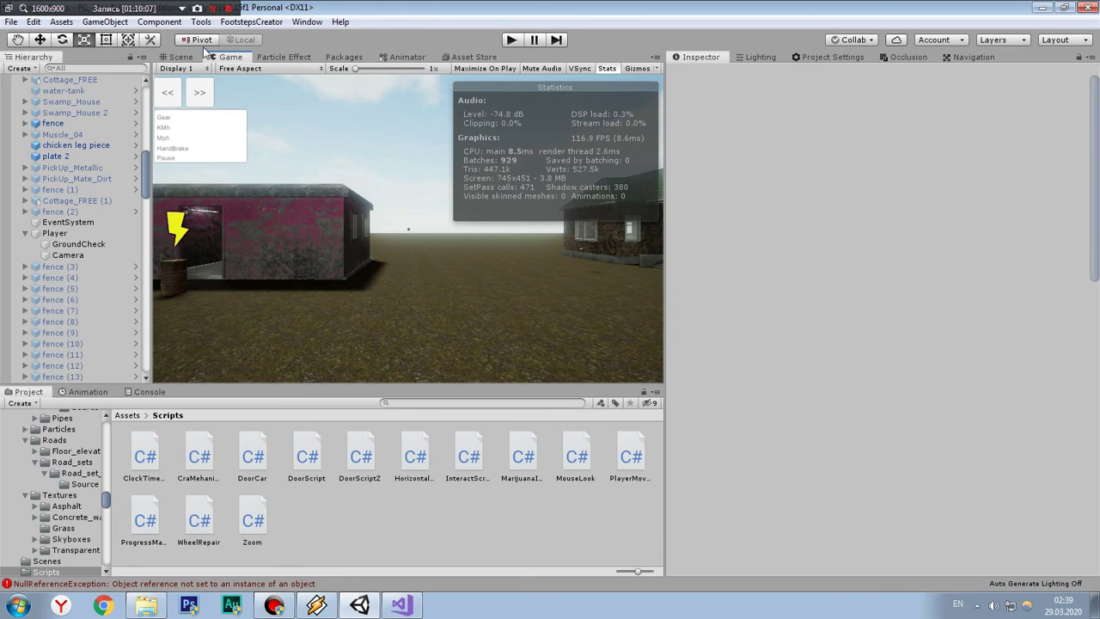
click(177, 58)
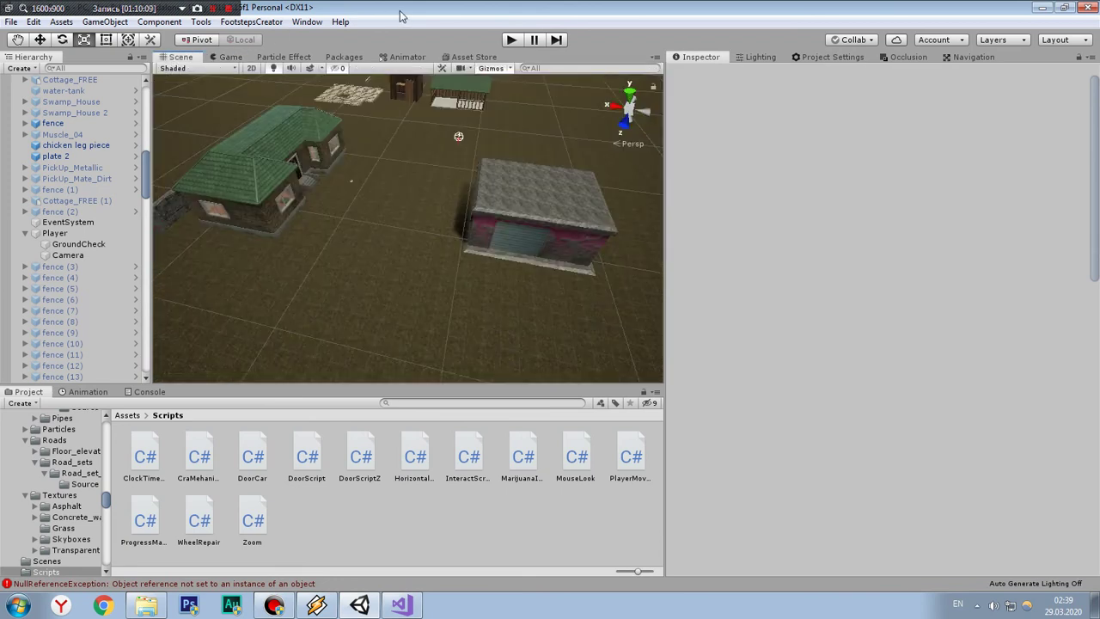